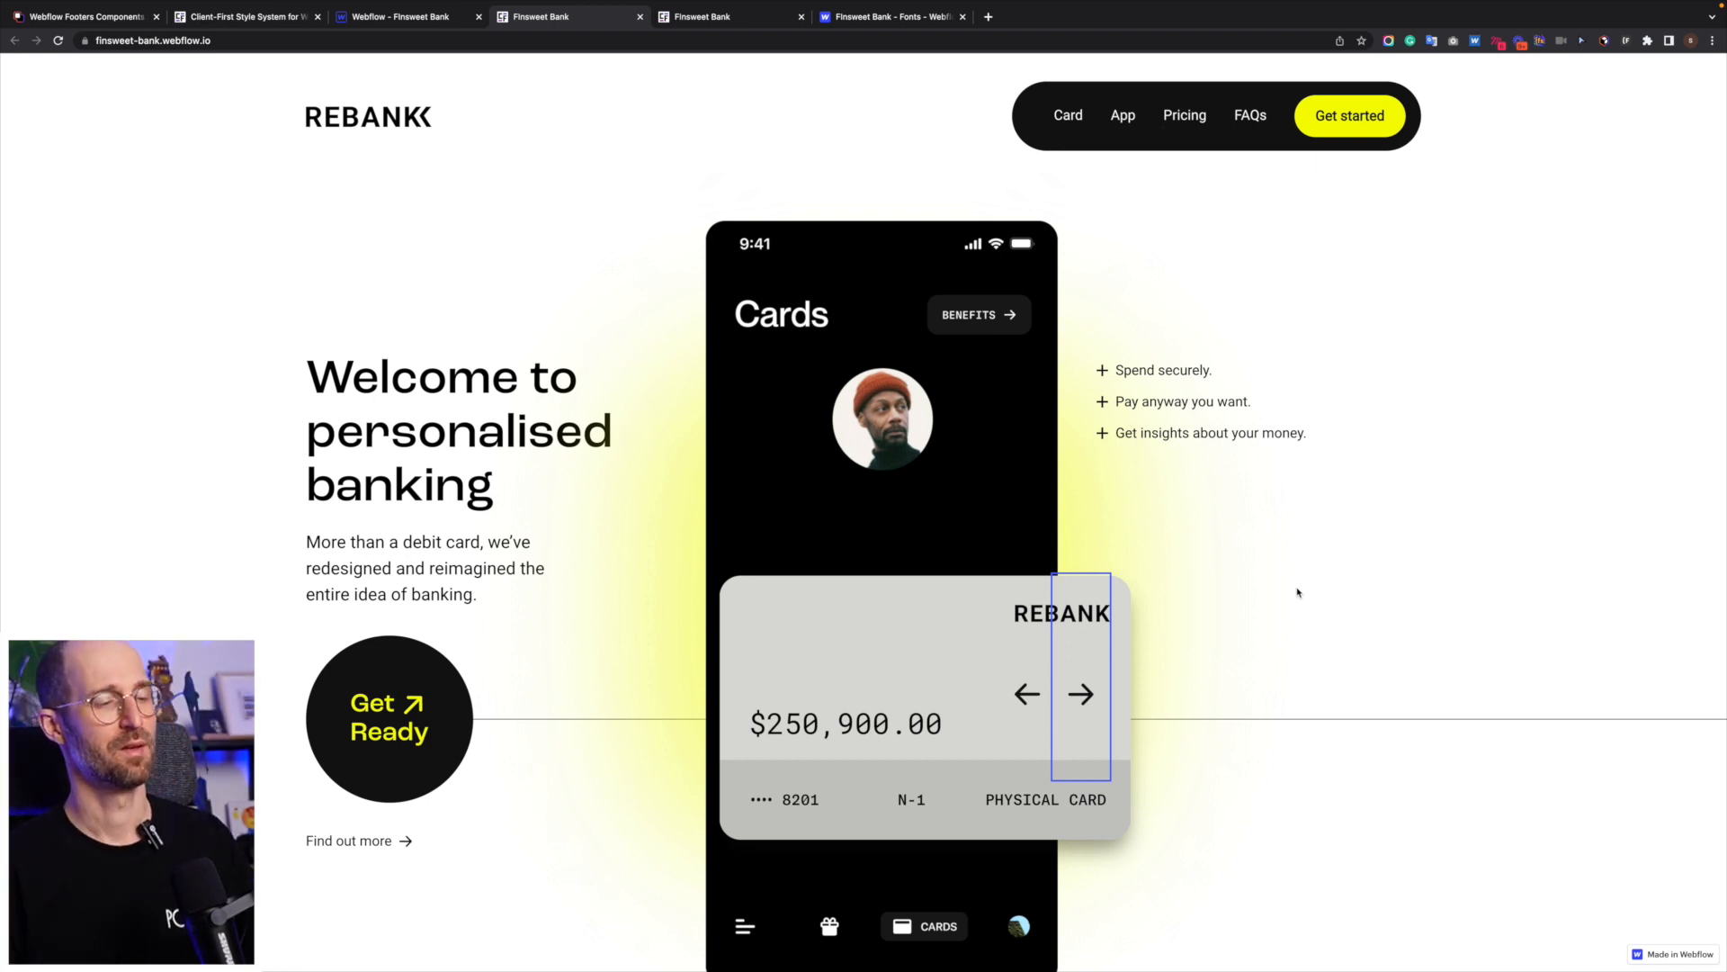
Review the published homepage and cycle through the hero section's bank cards in both directions.
scroll(1299, 592, "down", 15)
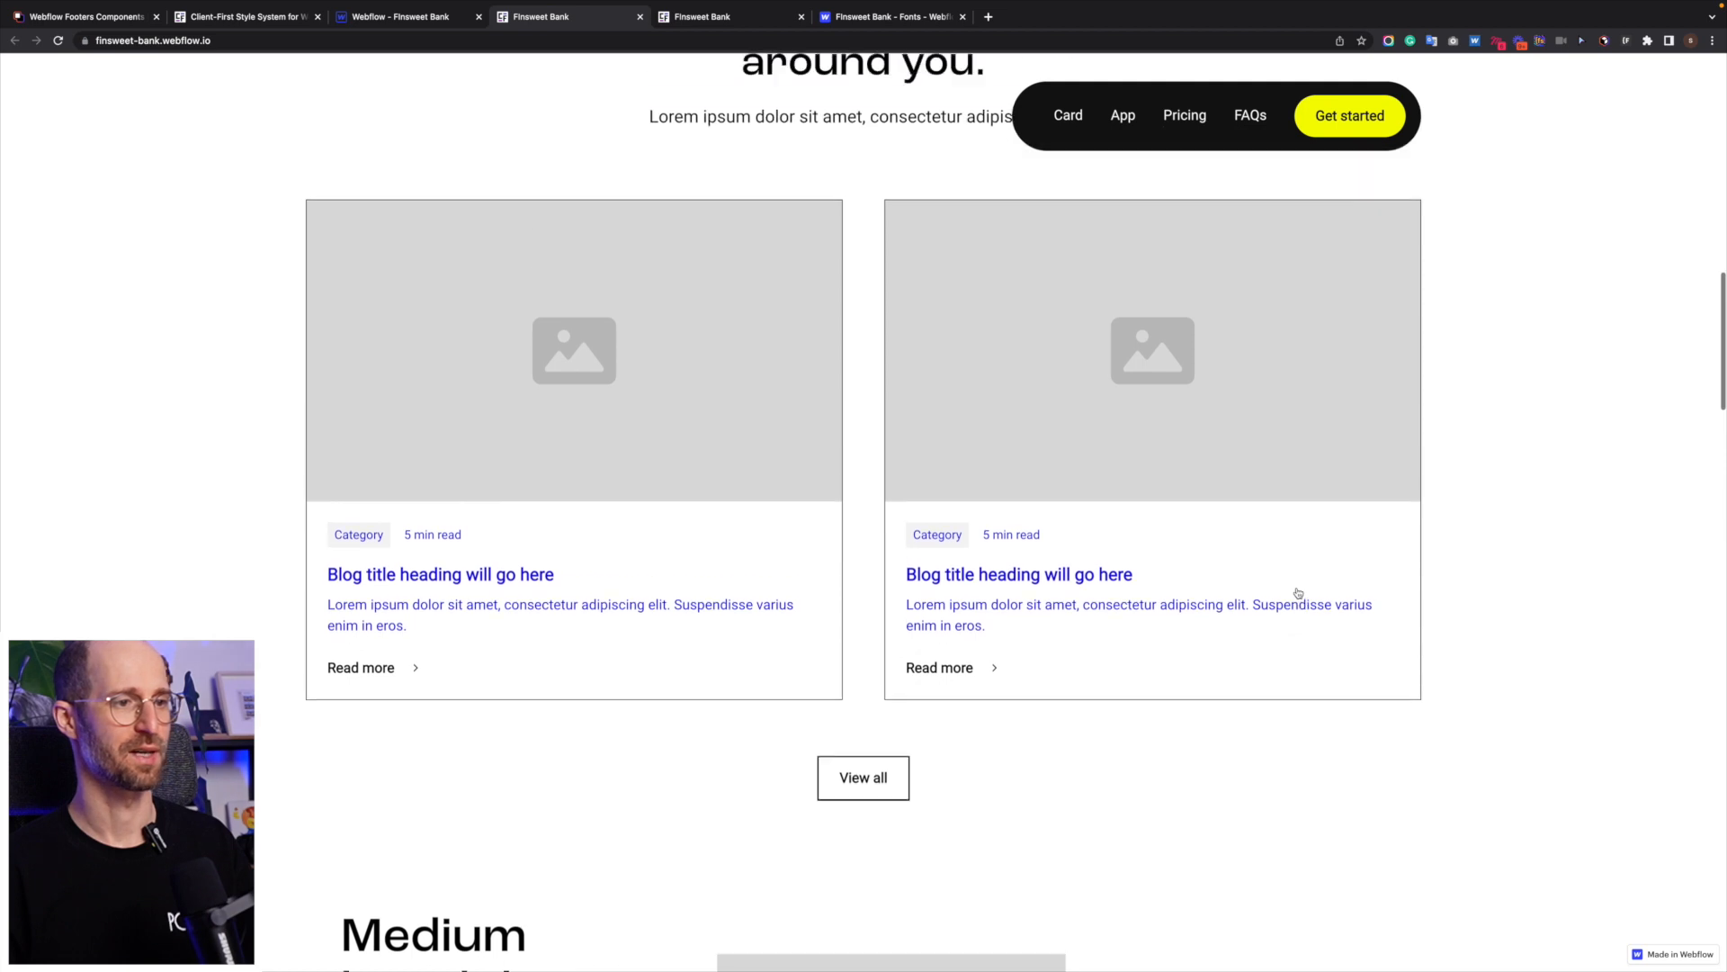
scroll(1299, 591, "up", 1)
scroll(967, 490, "up", 14)
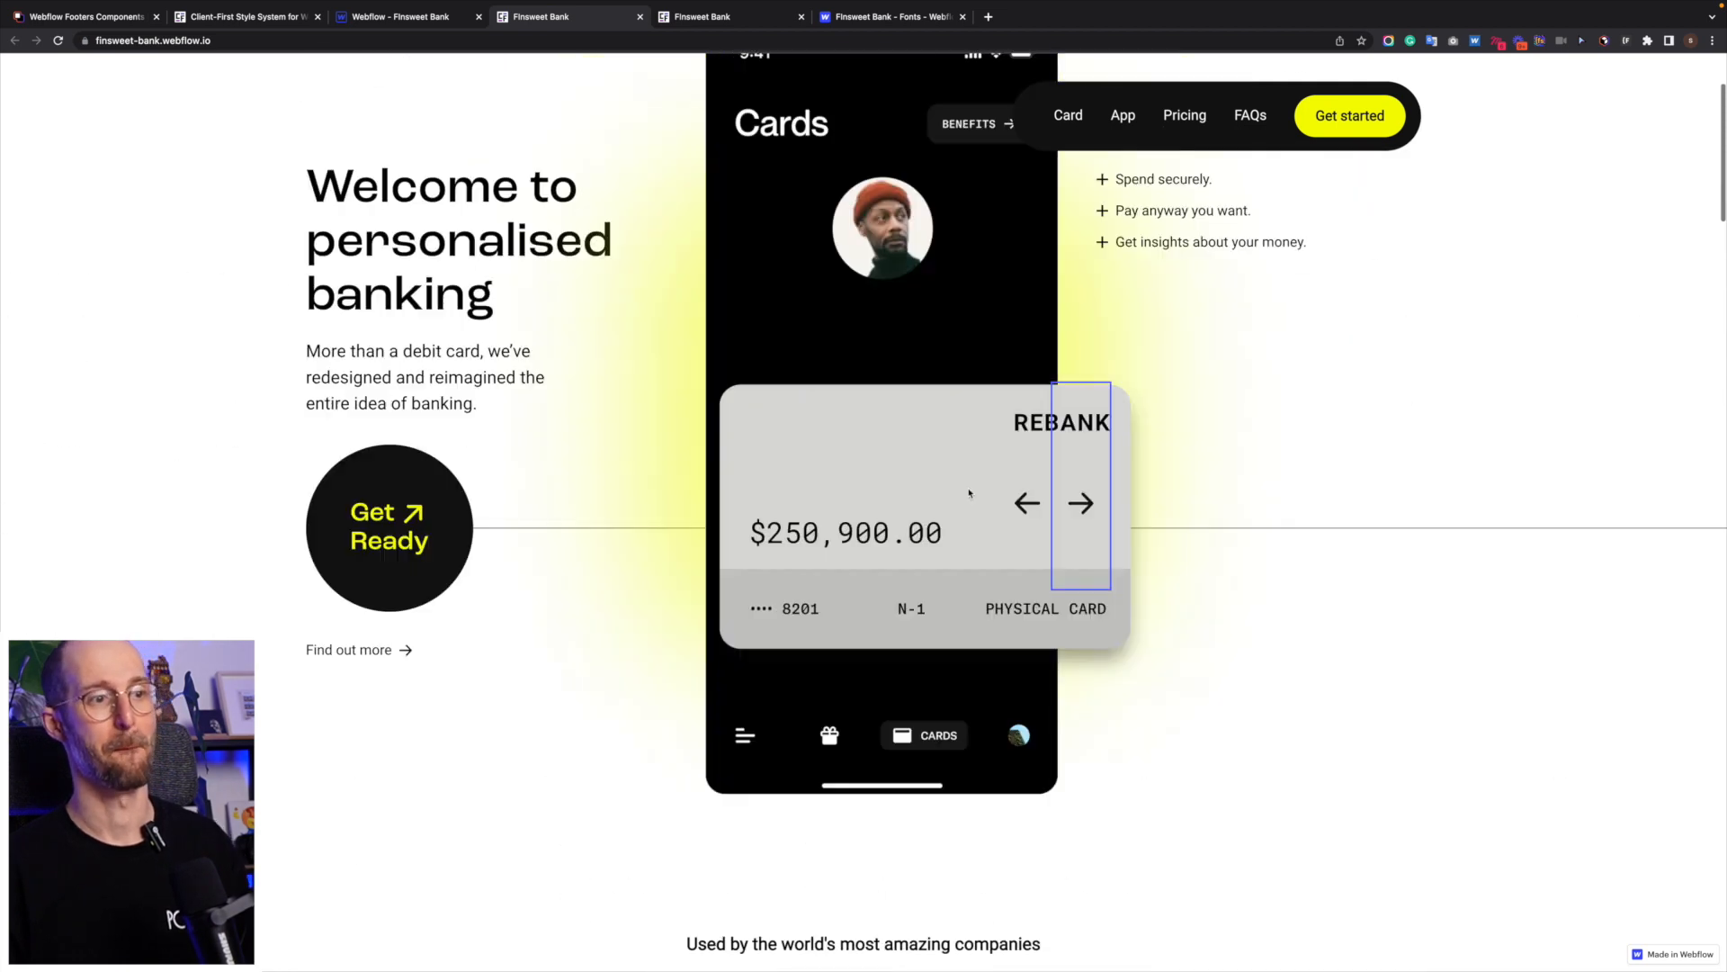
scroll(968, 492, "up", 2)
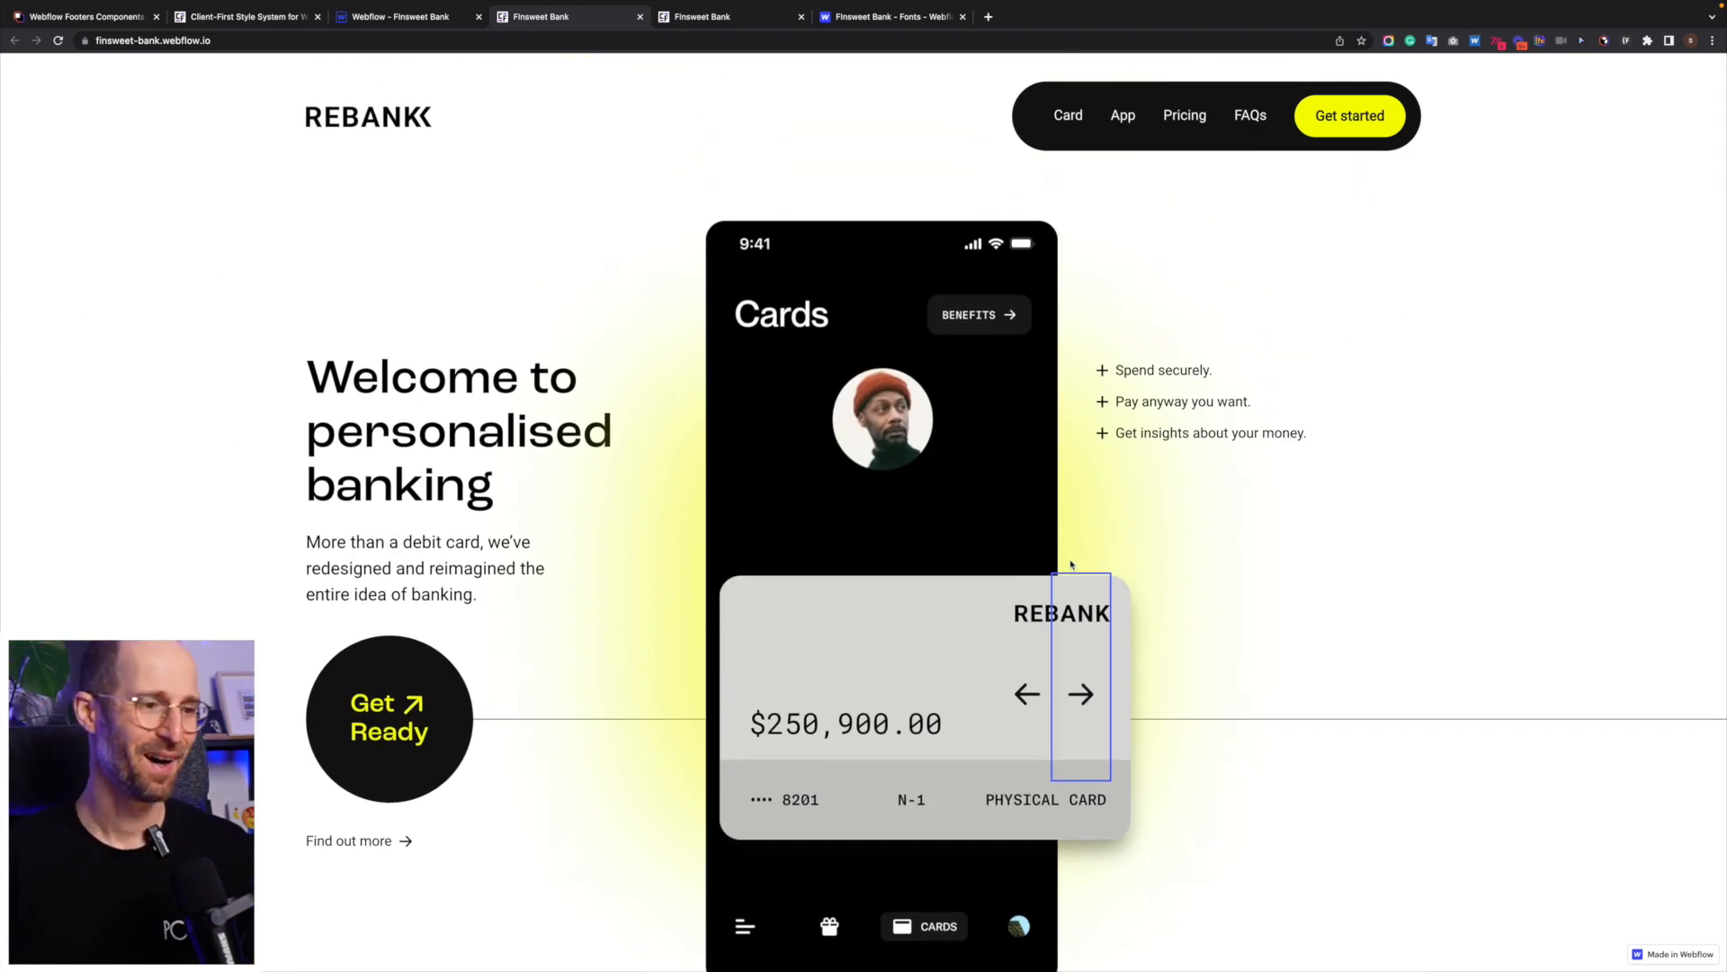
scroll(1070, 564, "down", 1)
left_click(1081, 589)
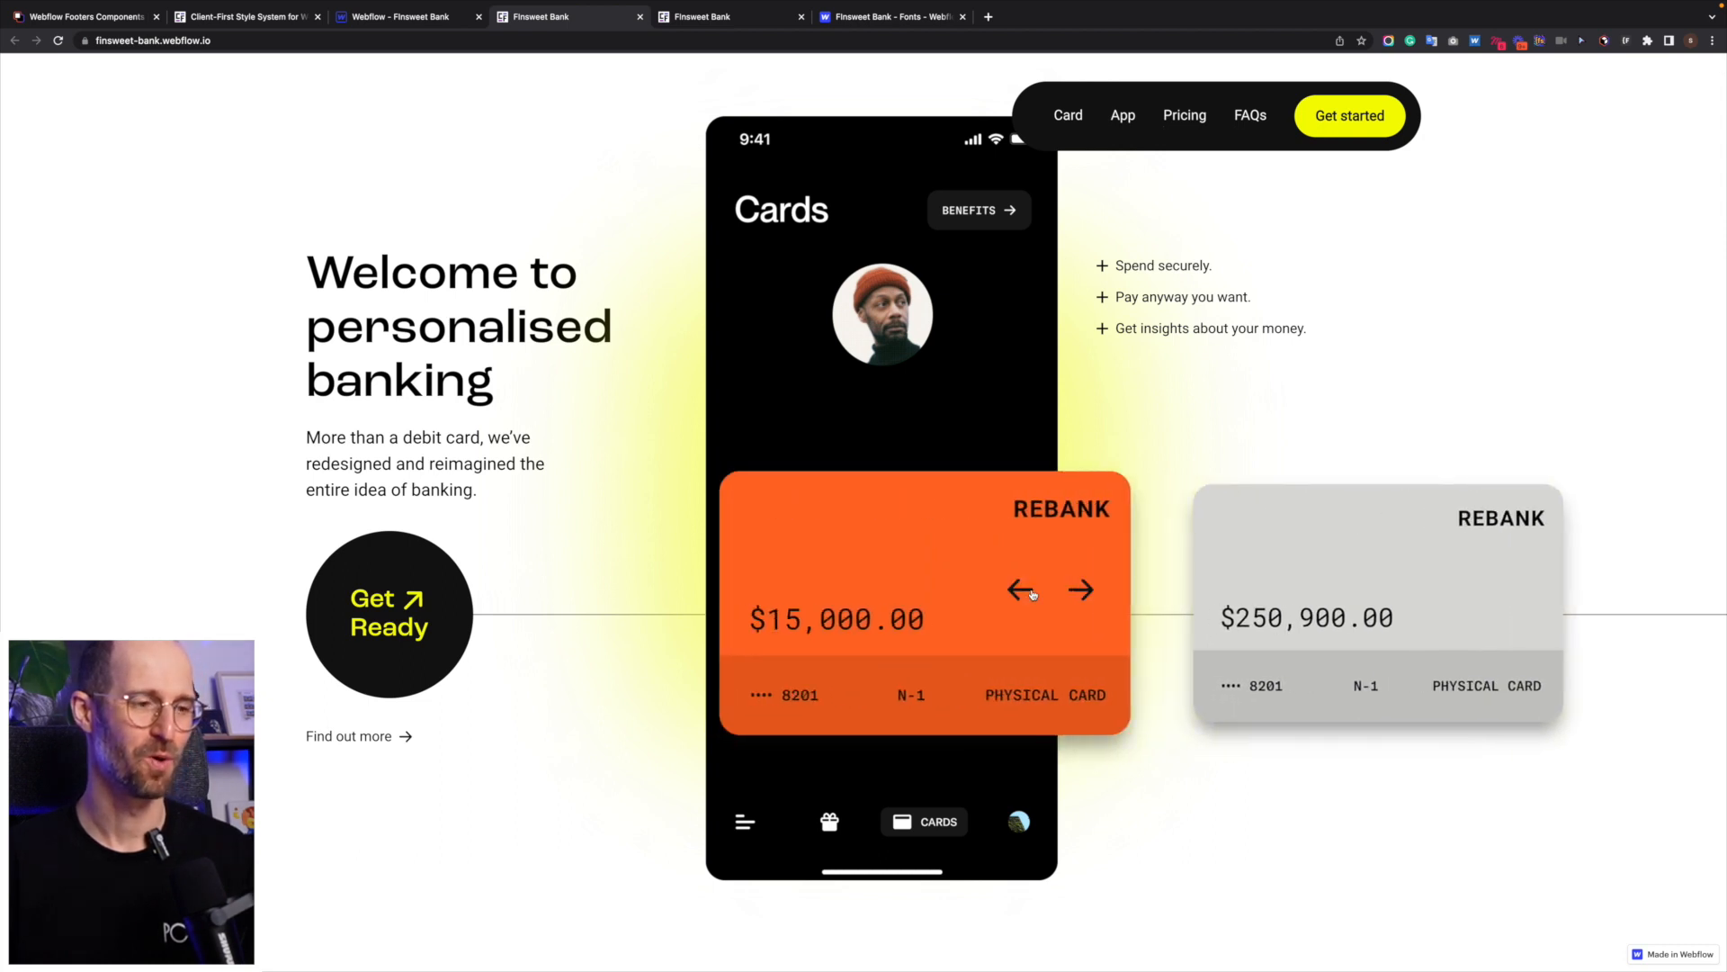
left_click(1021, 590)
left_click(1089, 589)
left_click(1089, 589)
left_click(1092, 590)
left_click(1088, 590)
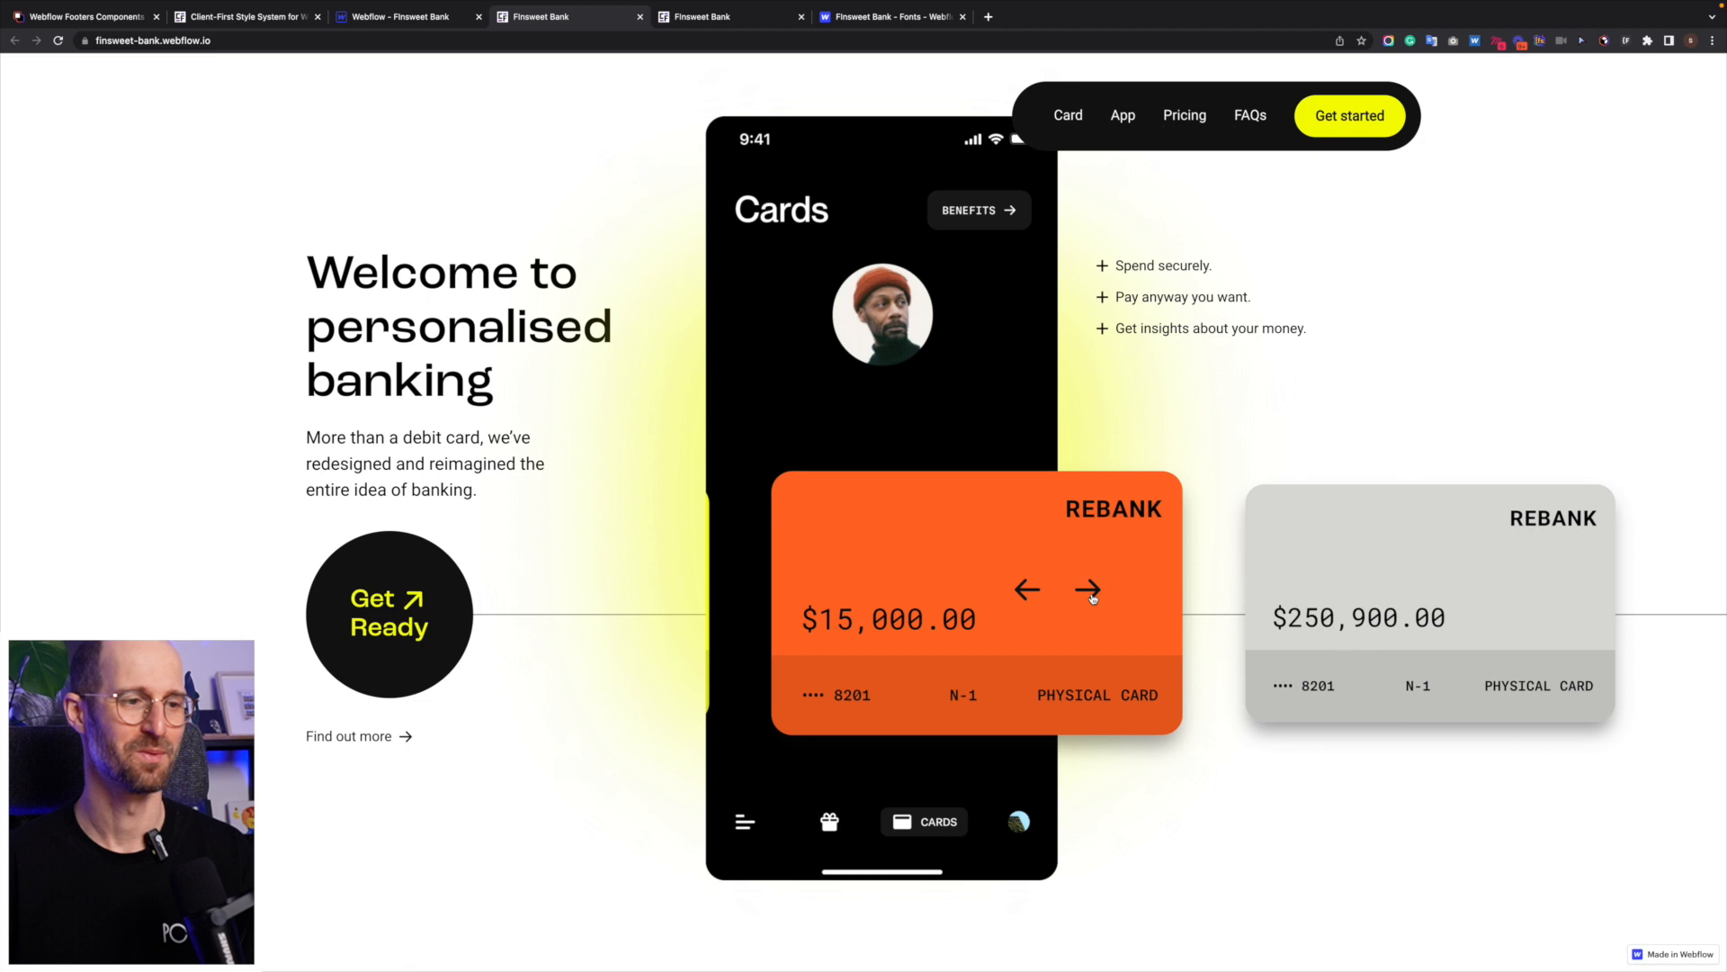
left_click(1091, 593)
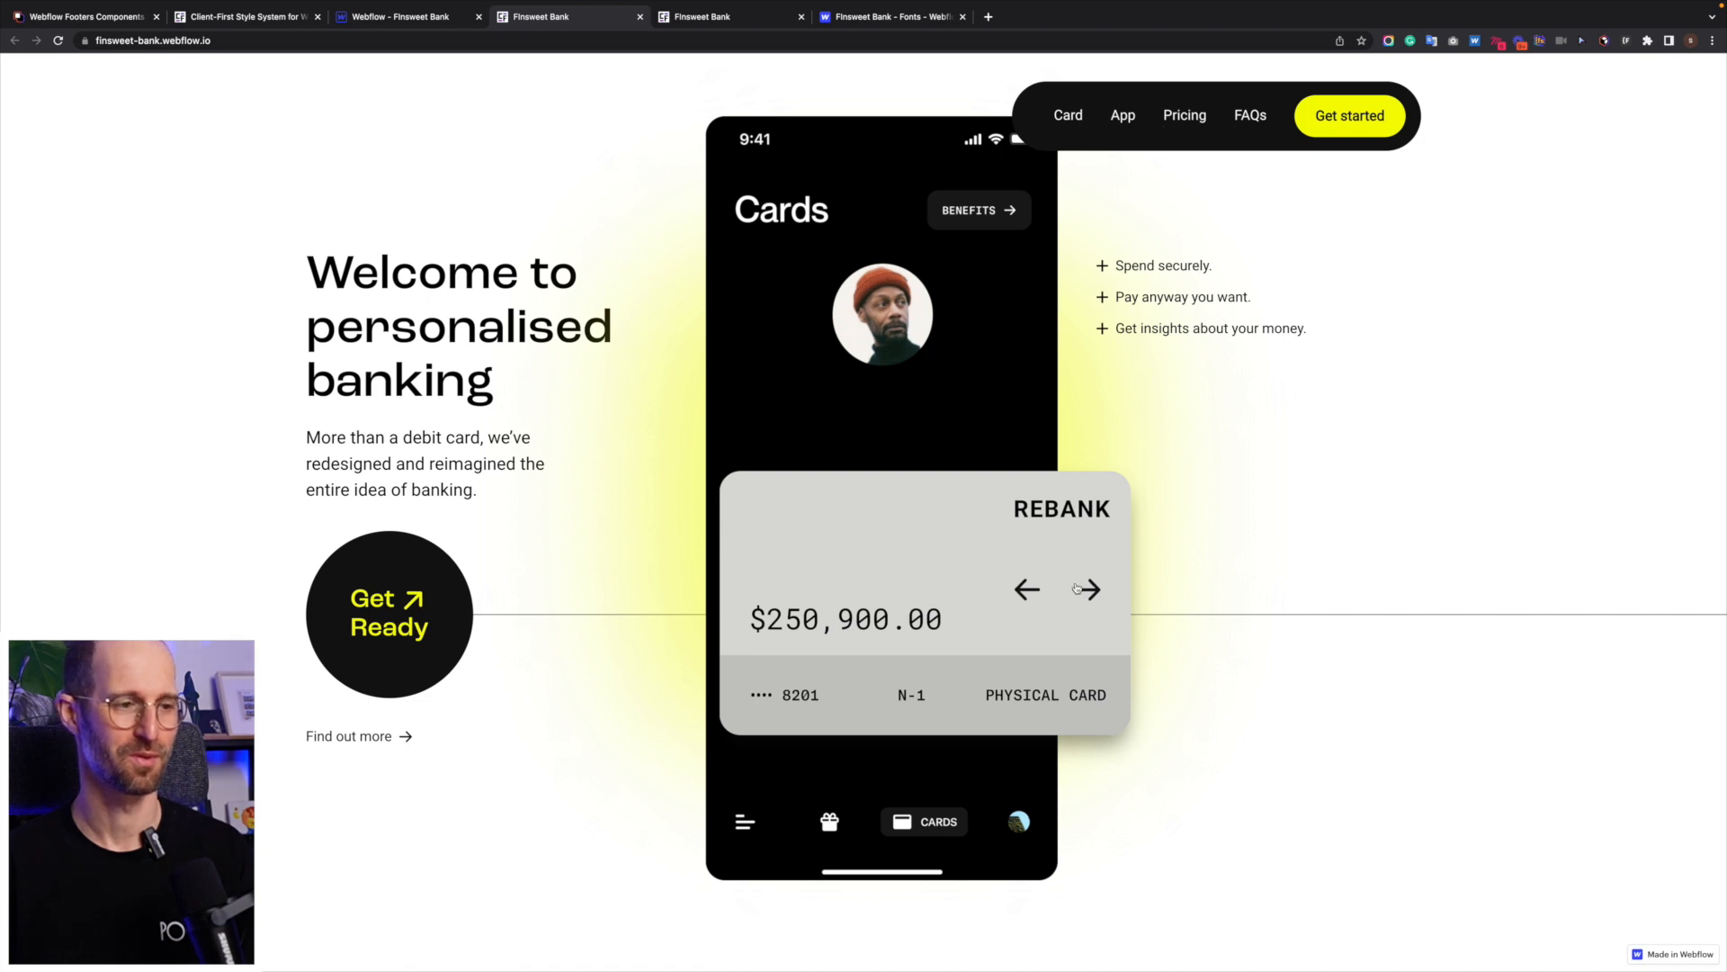
left_click(1034, 595)
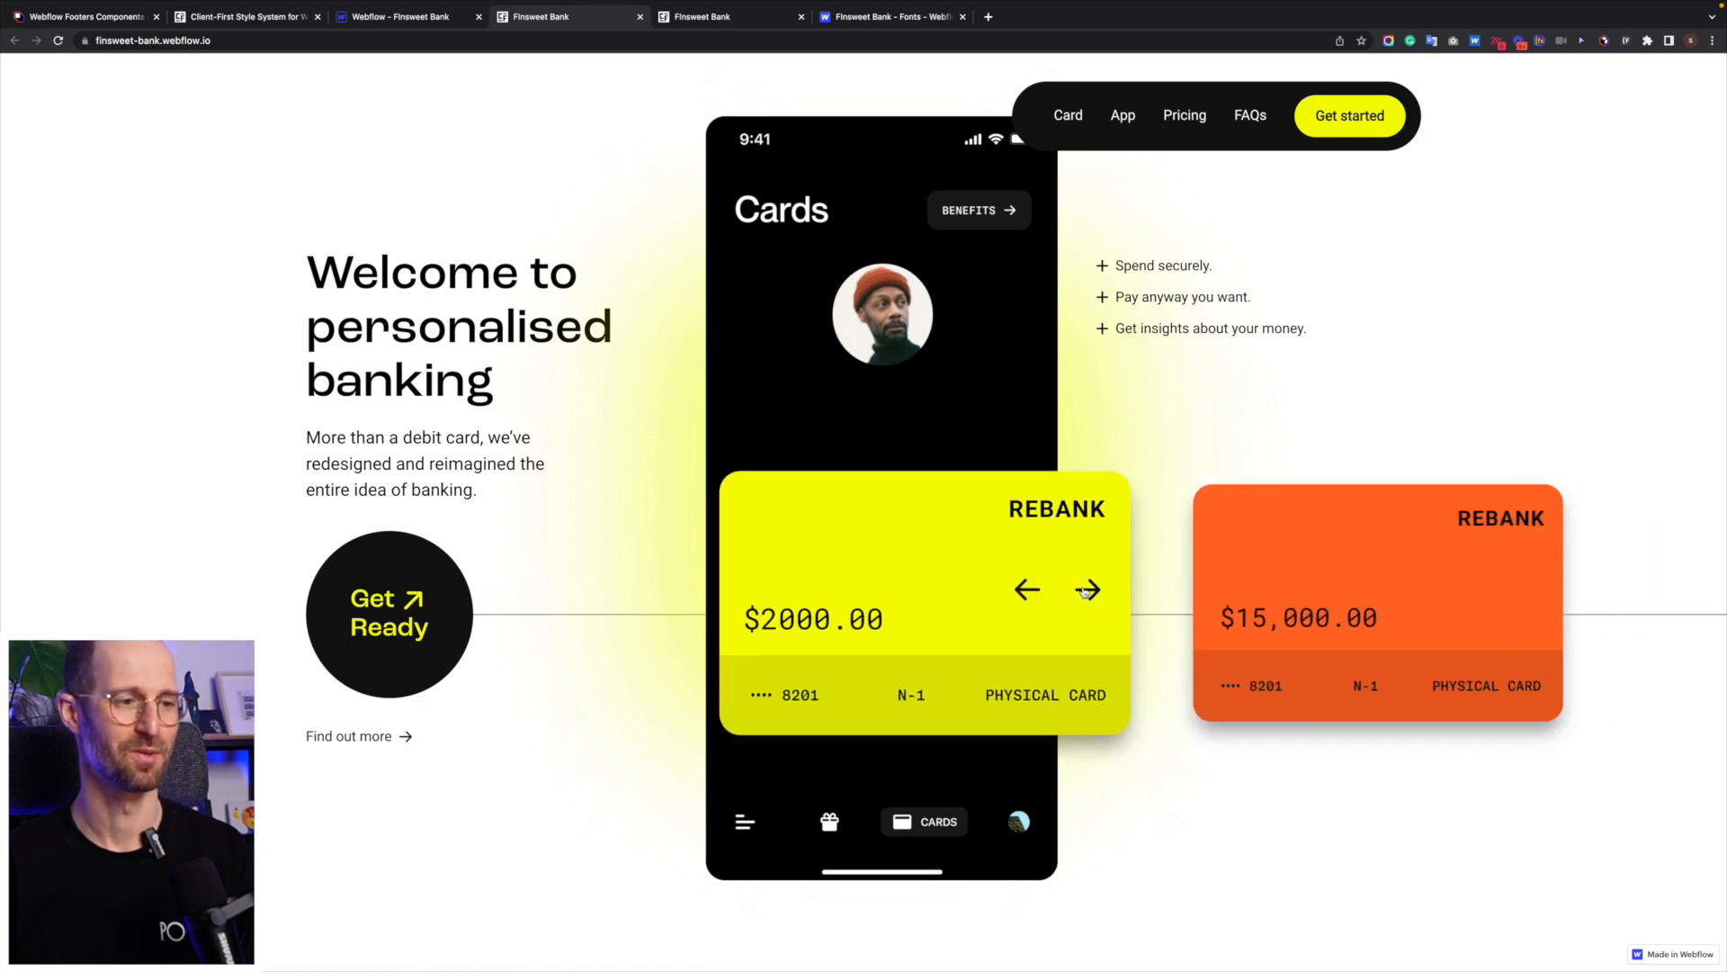
left_click(1036, 596)
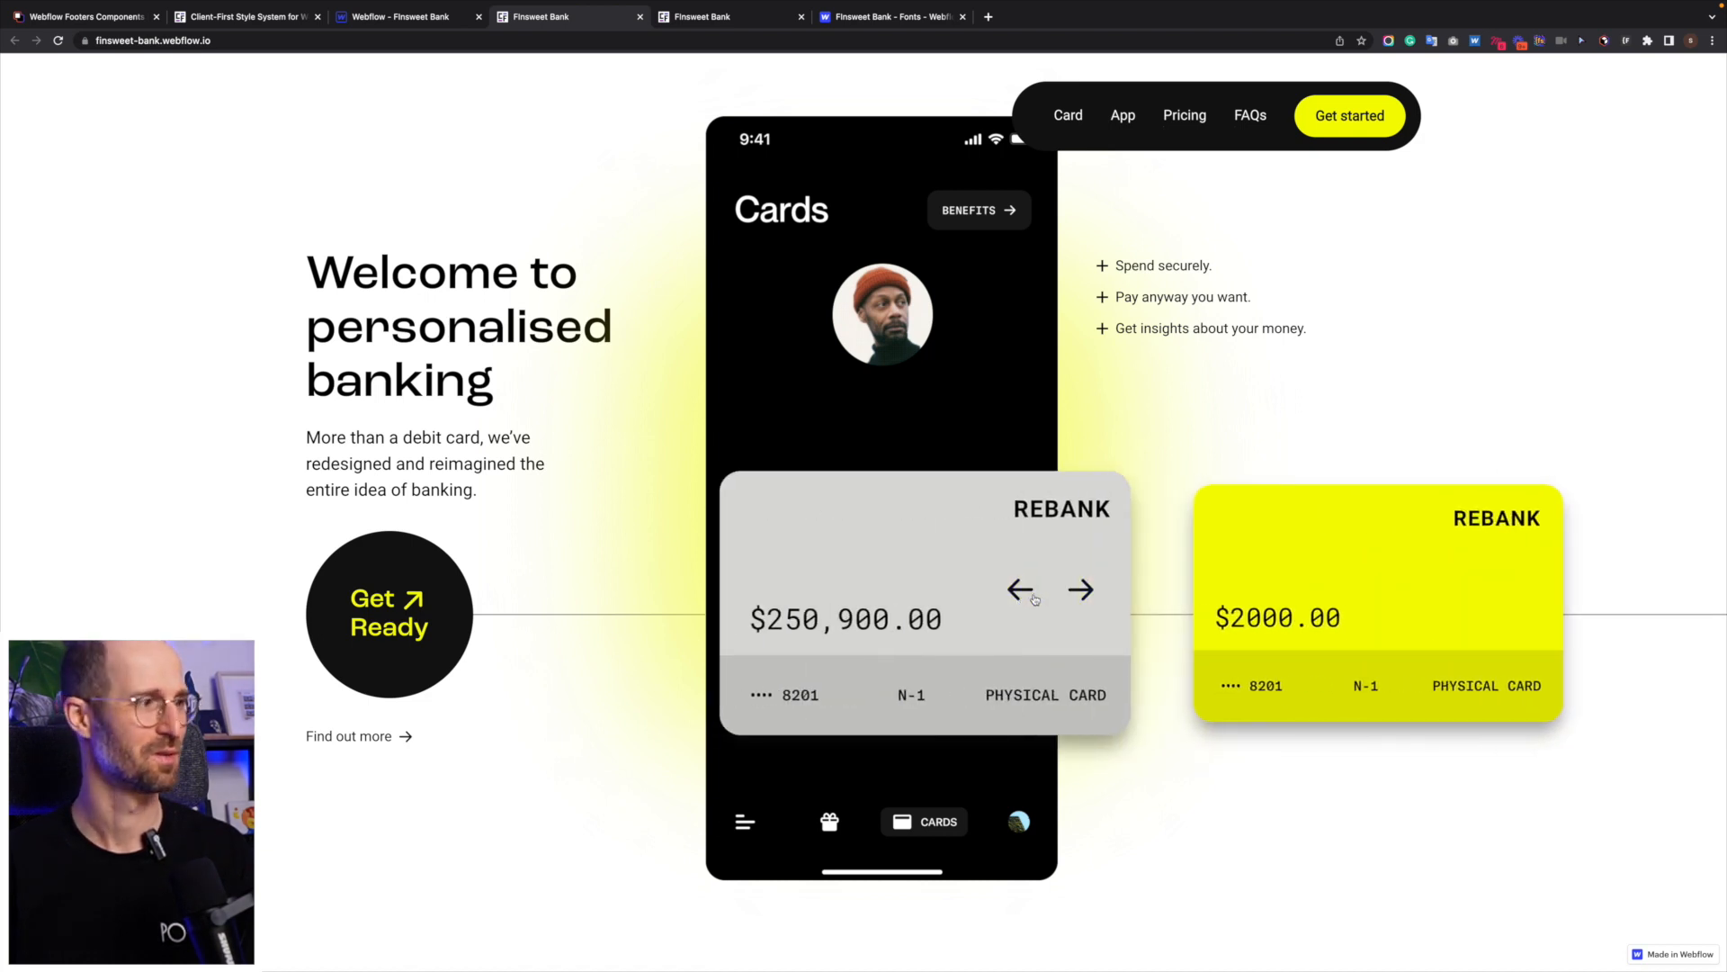
scroll(1035, 598, "up", 2)
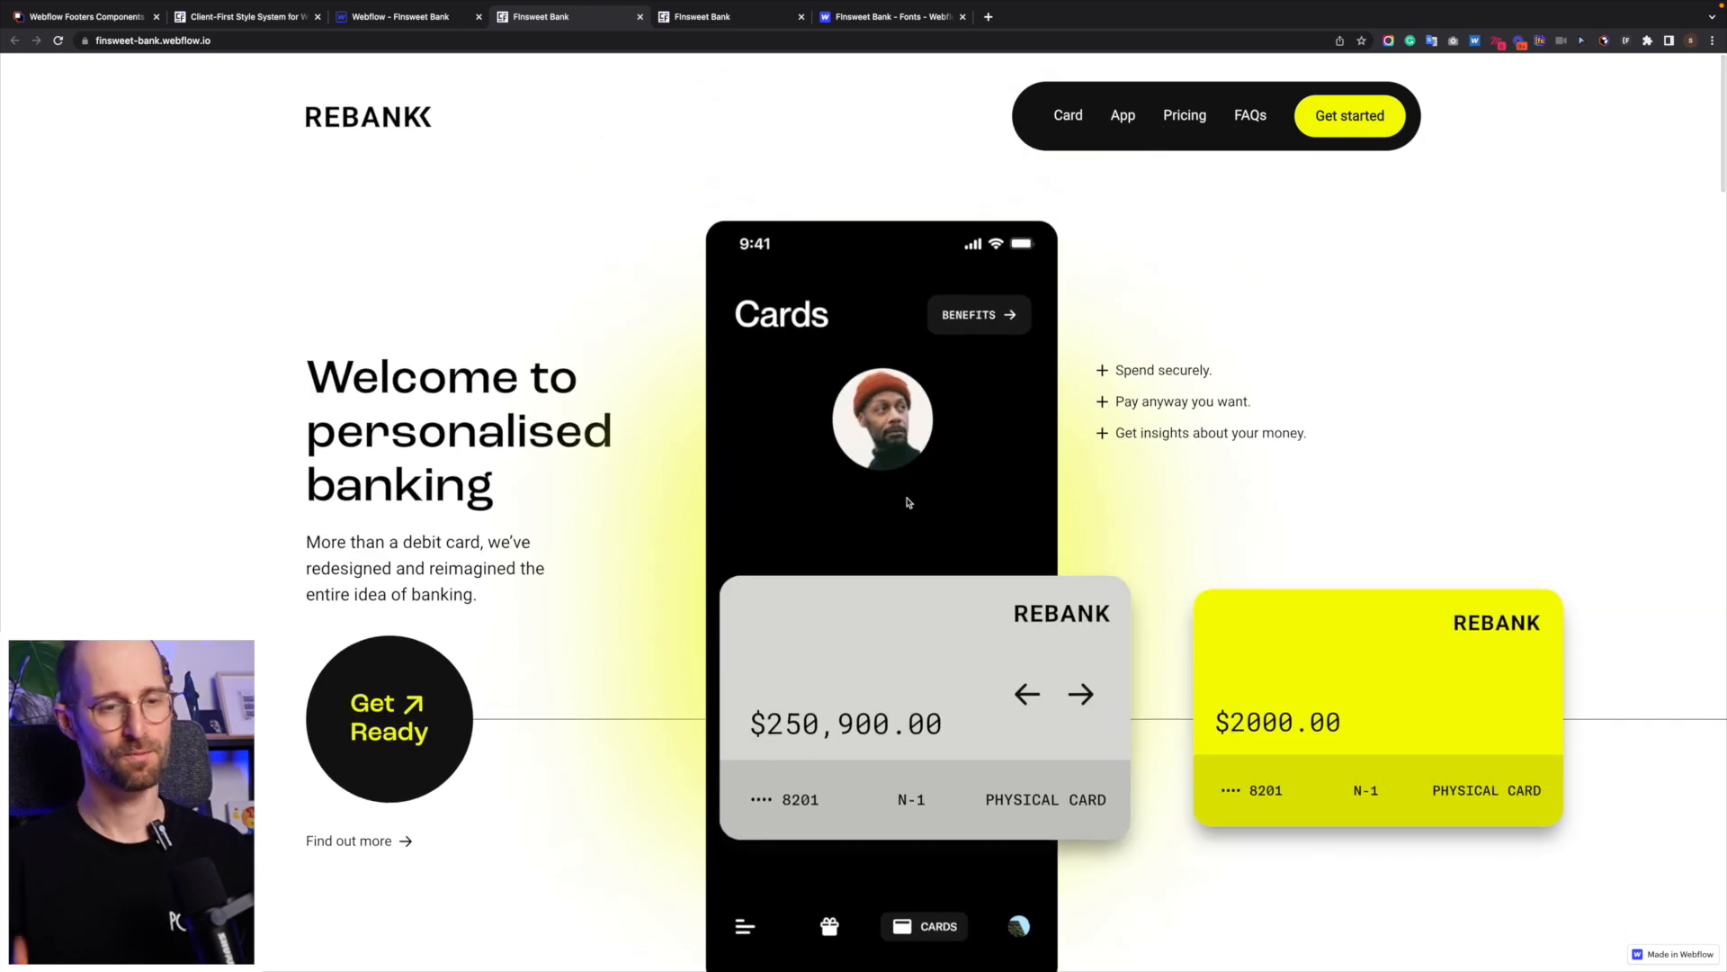
Switch to the Webflow Designer, turn off infinite repeat for the hero card slider and hide its arrows at each end.
mouse_move(339, 27)
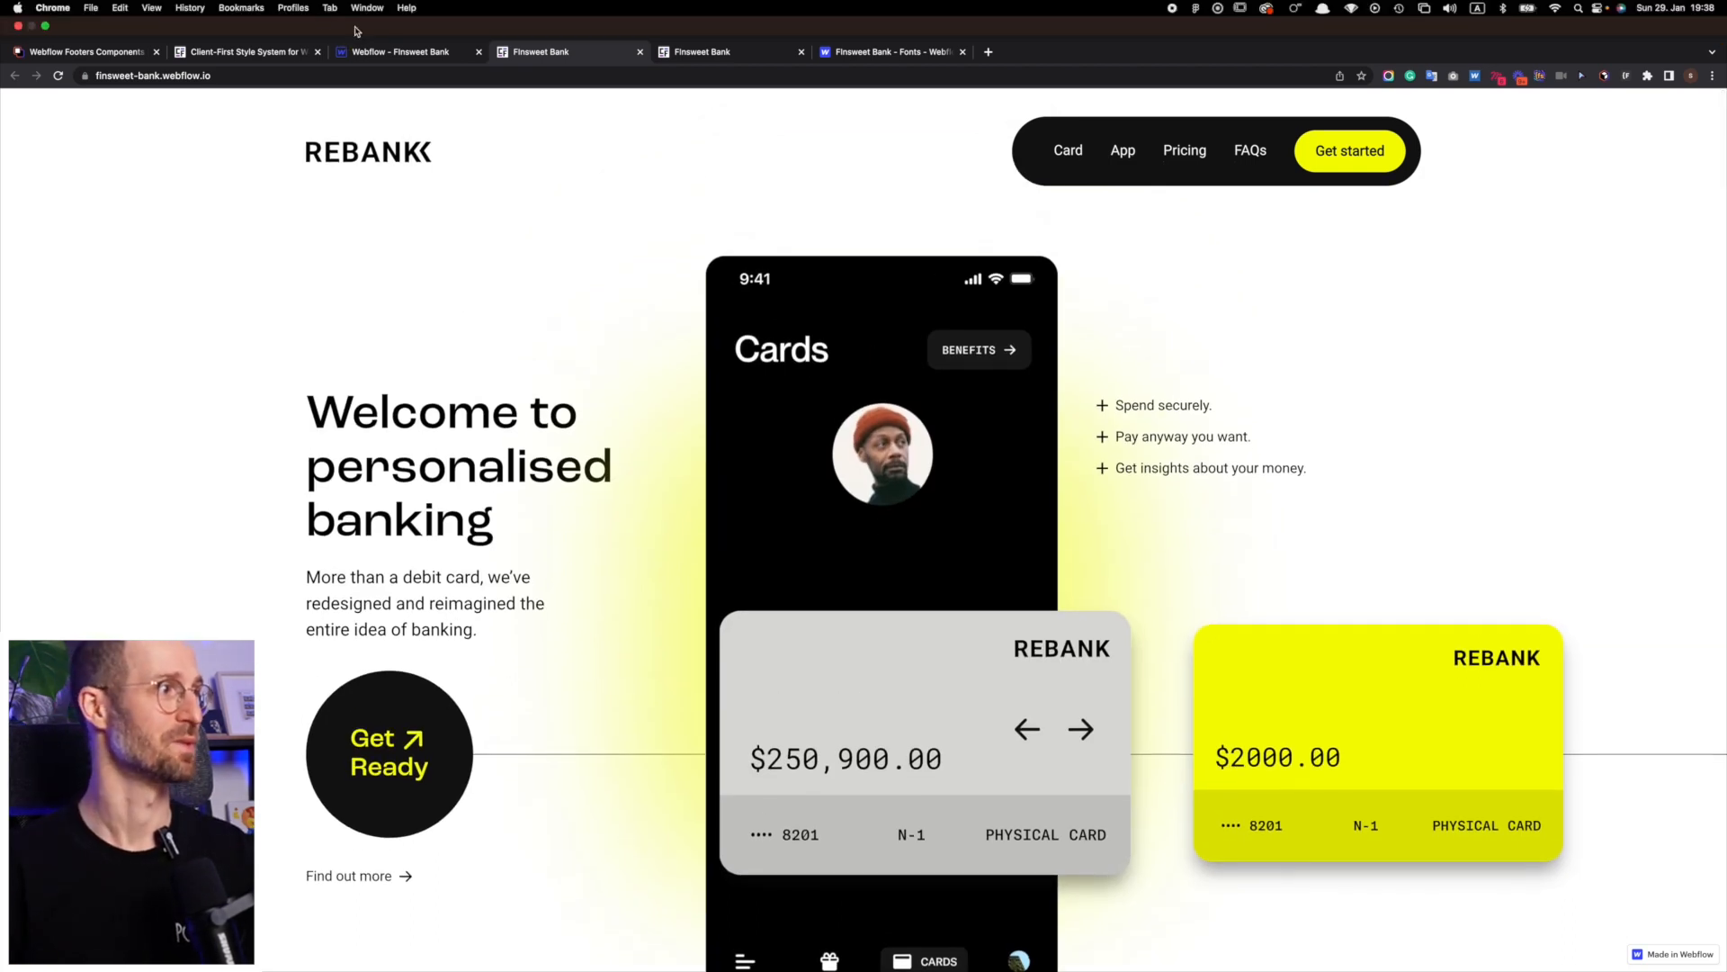
left_click(410, 55)
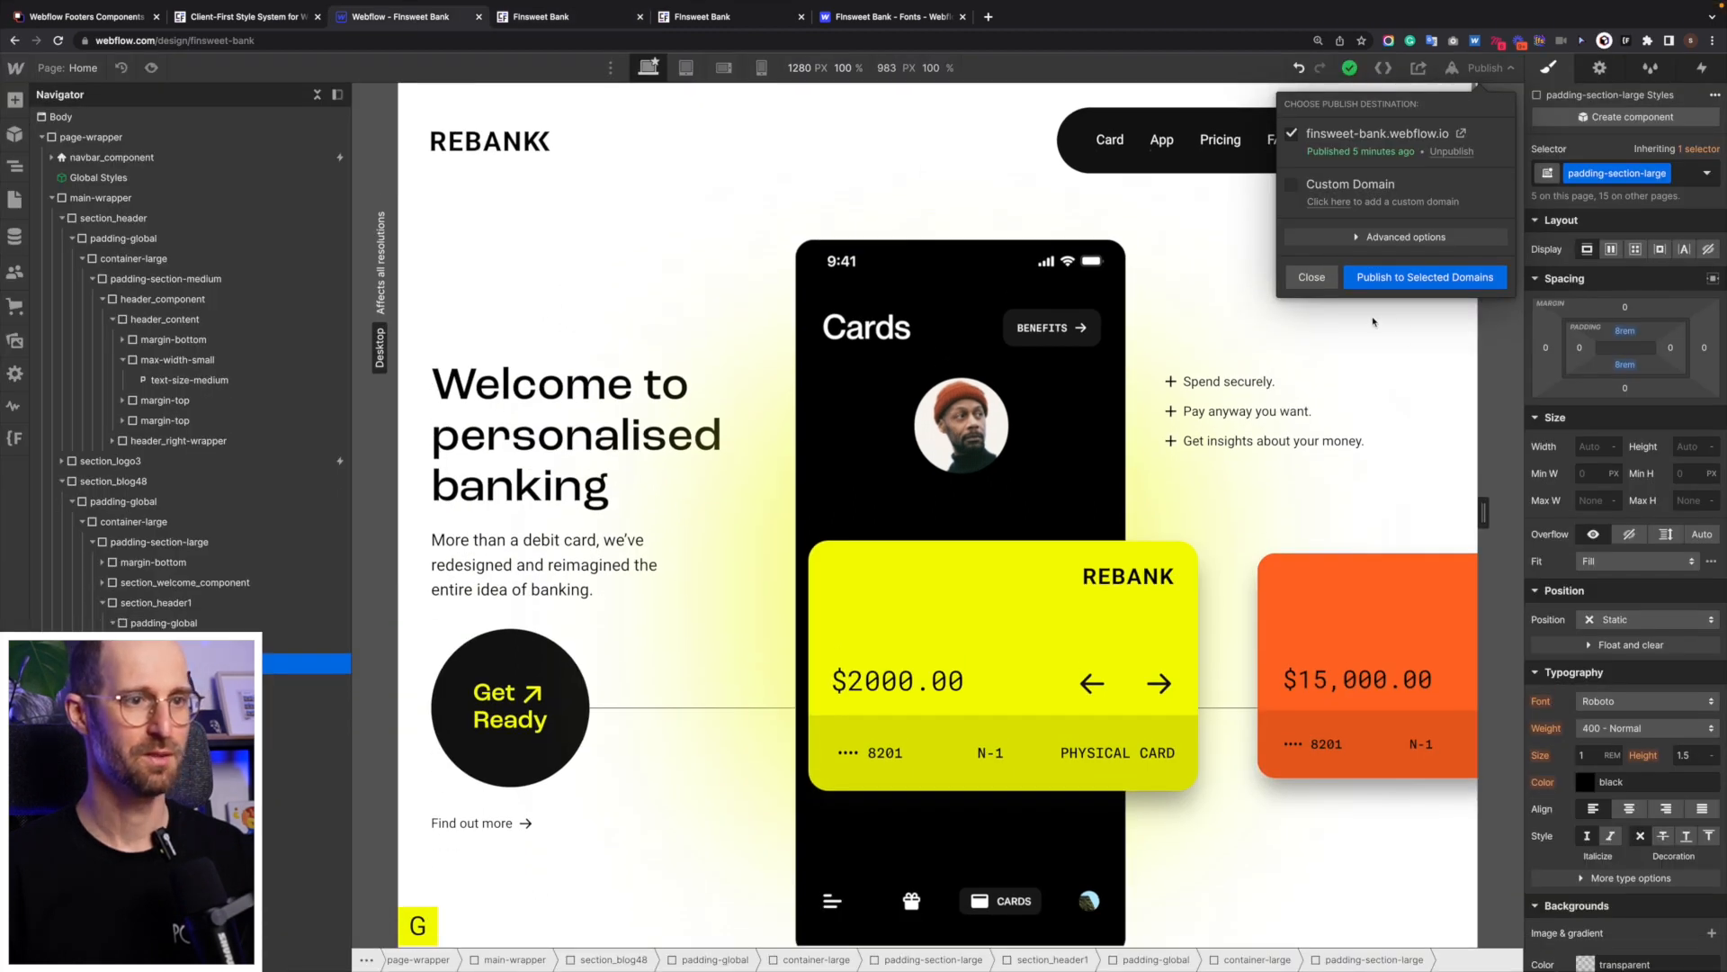
left_click(1310, 281)
left_click(1174, 665)
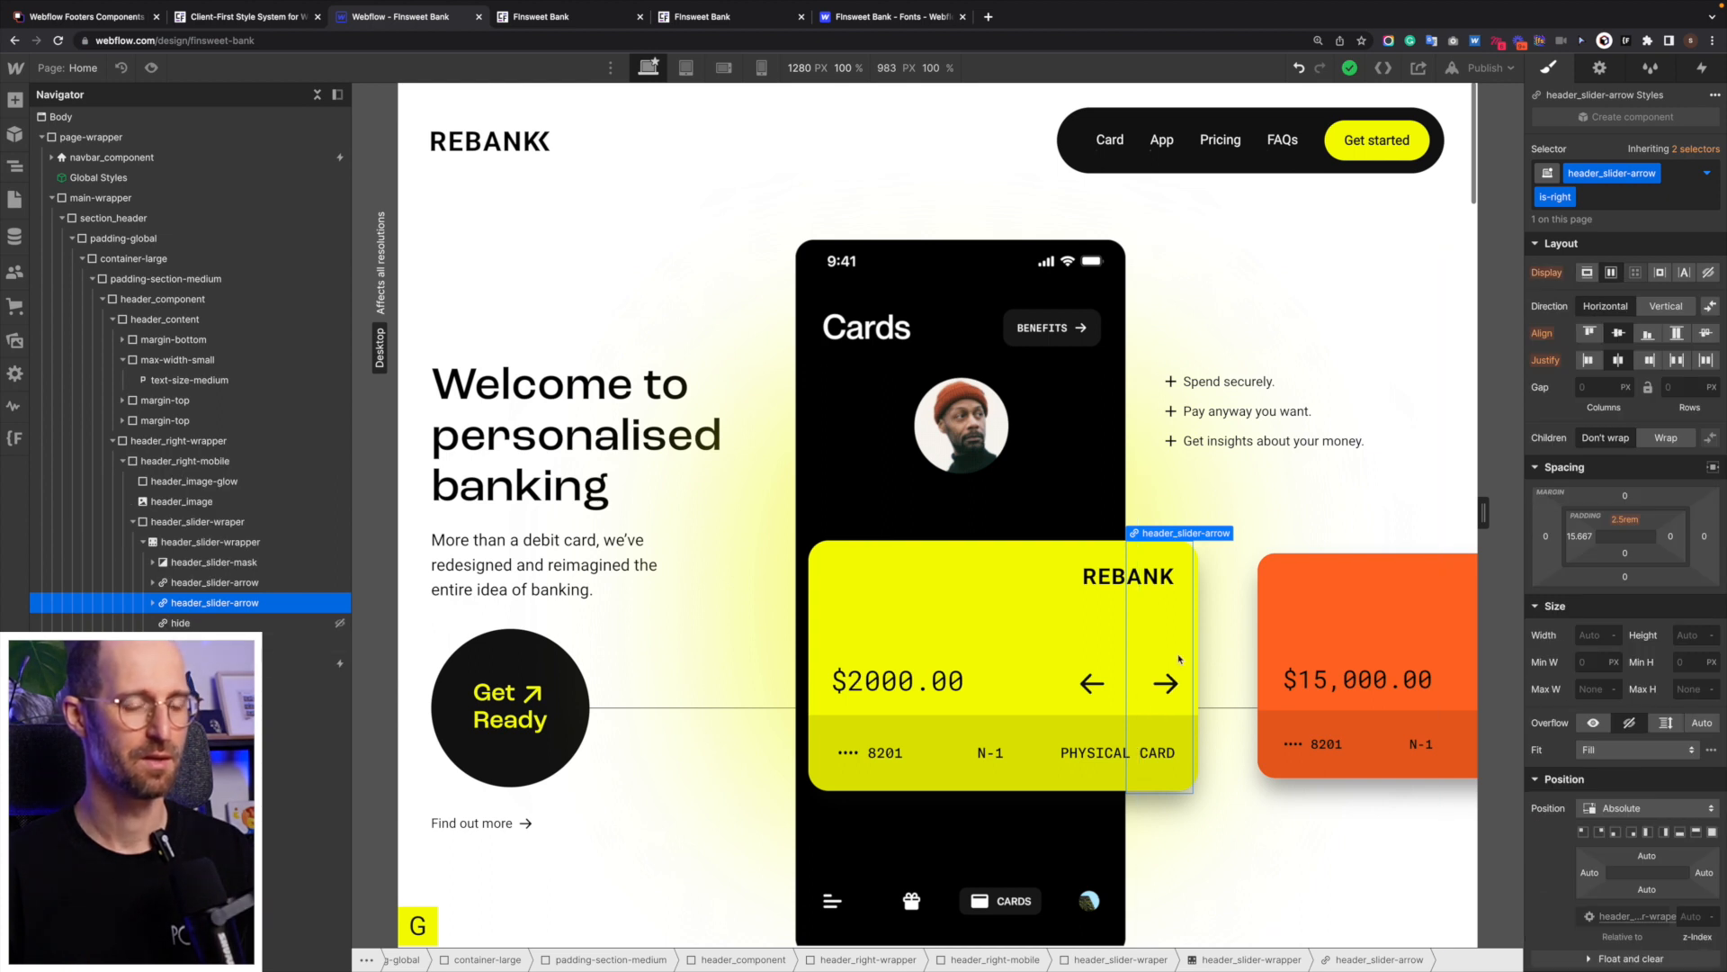
scroll(1639, 692, "down", 4)
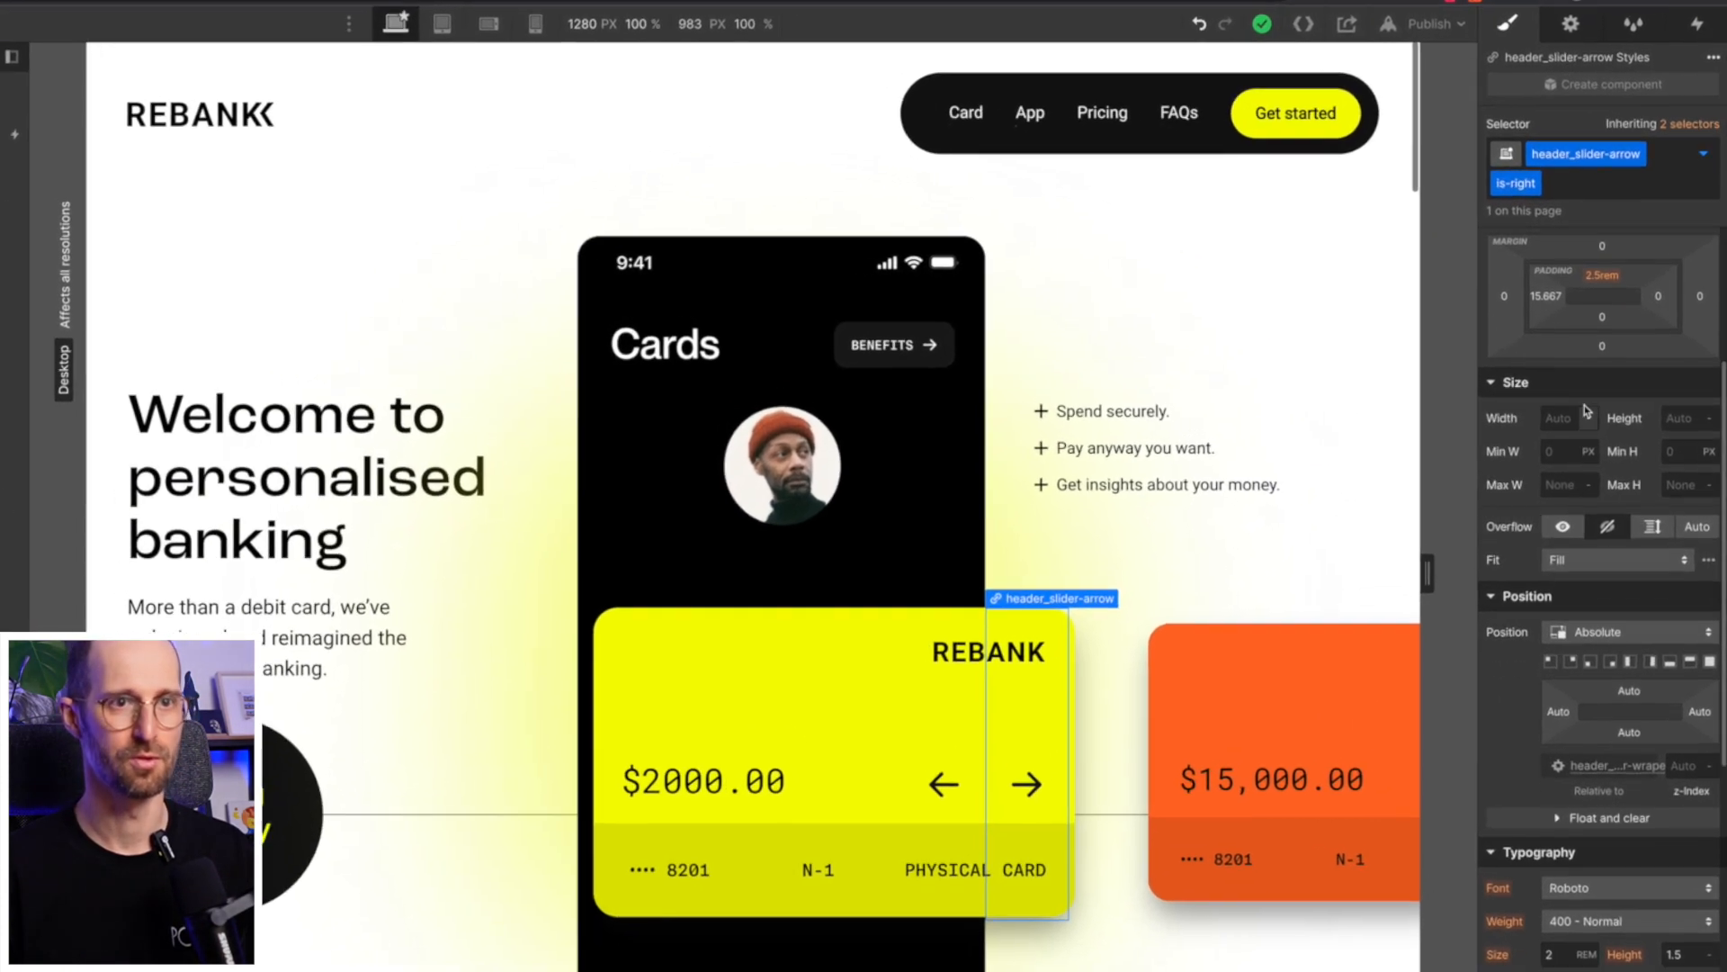
left_click(1571, 27)
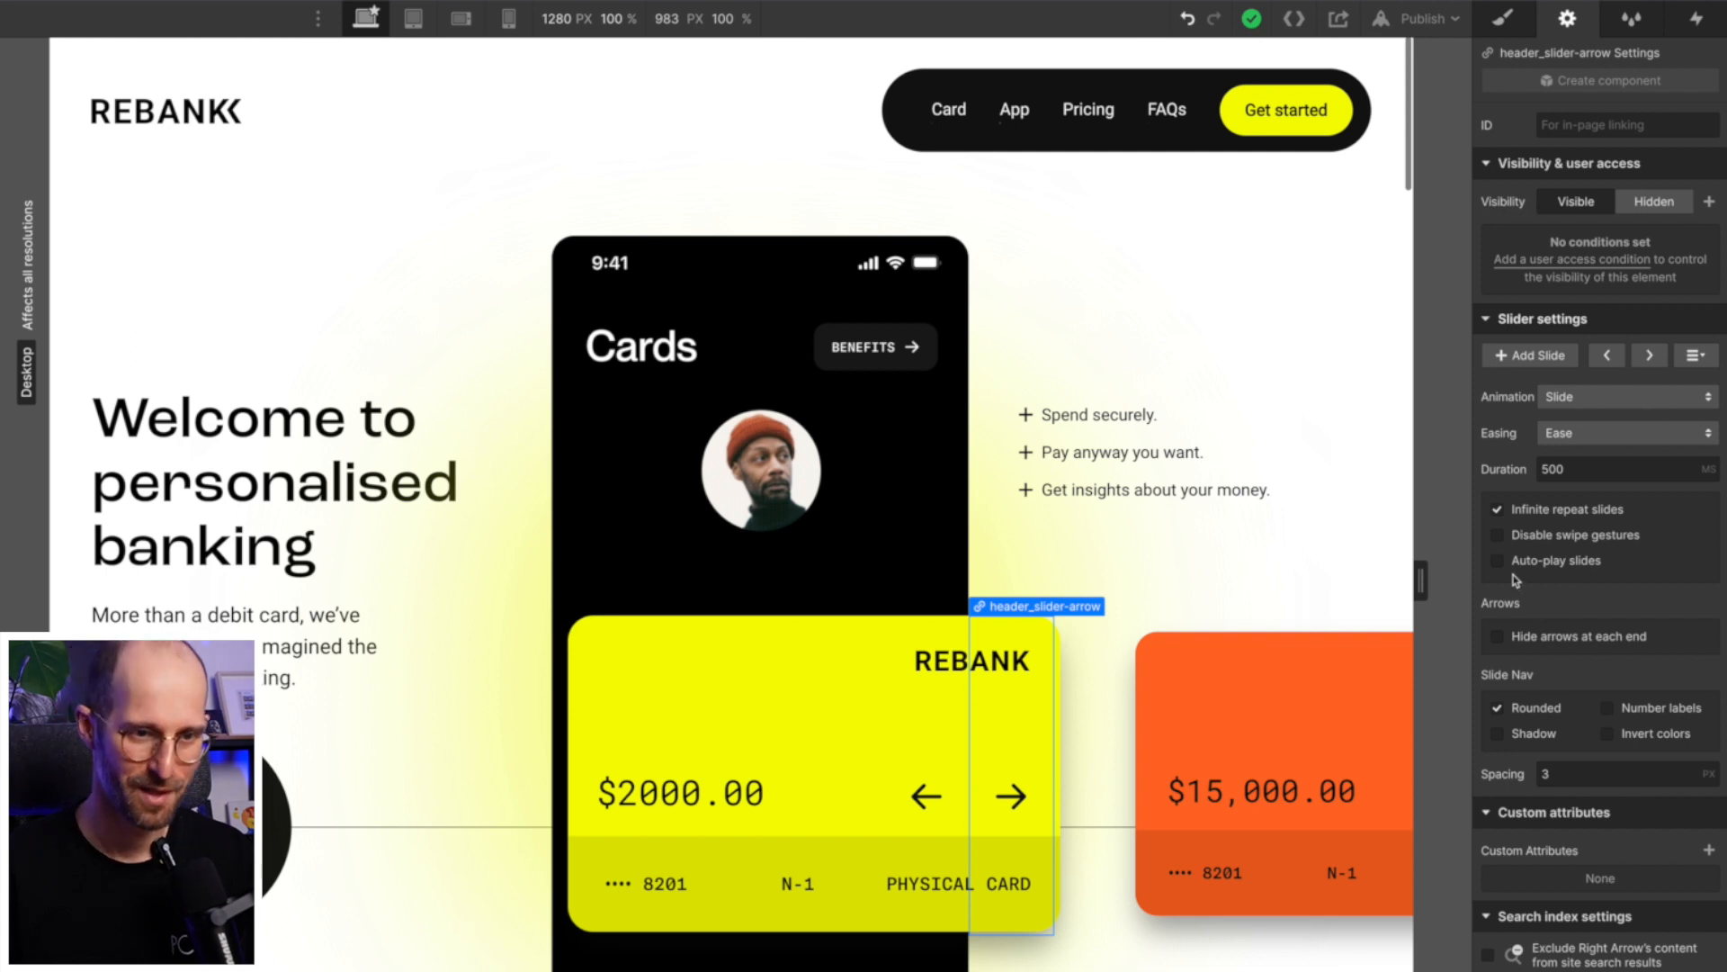
left_click(1497, 536)
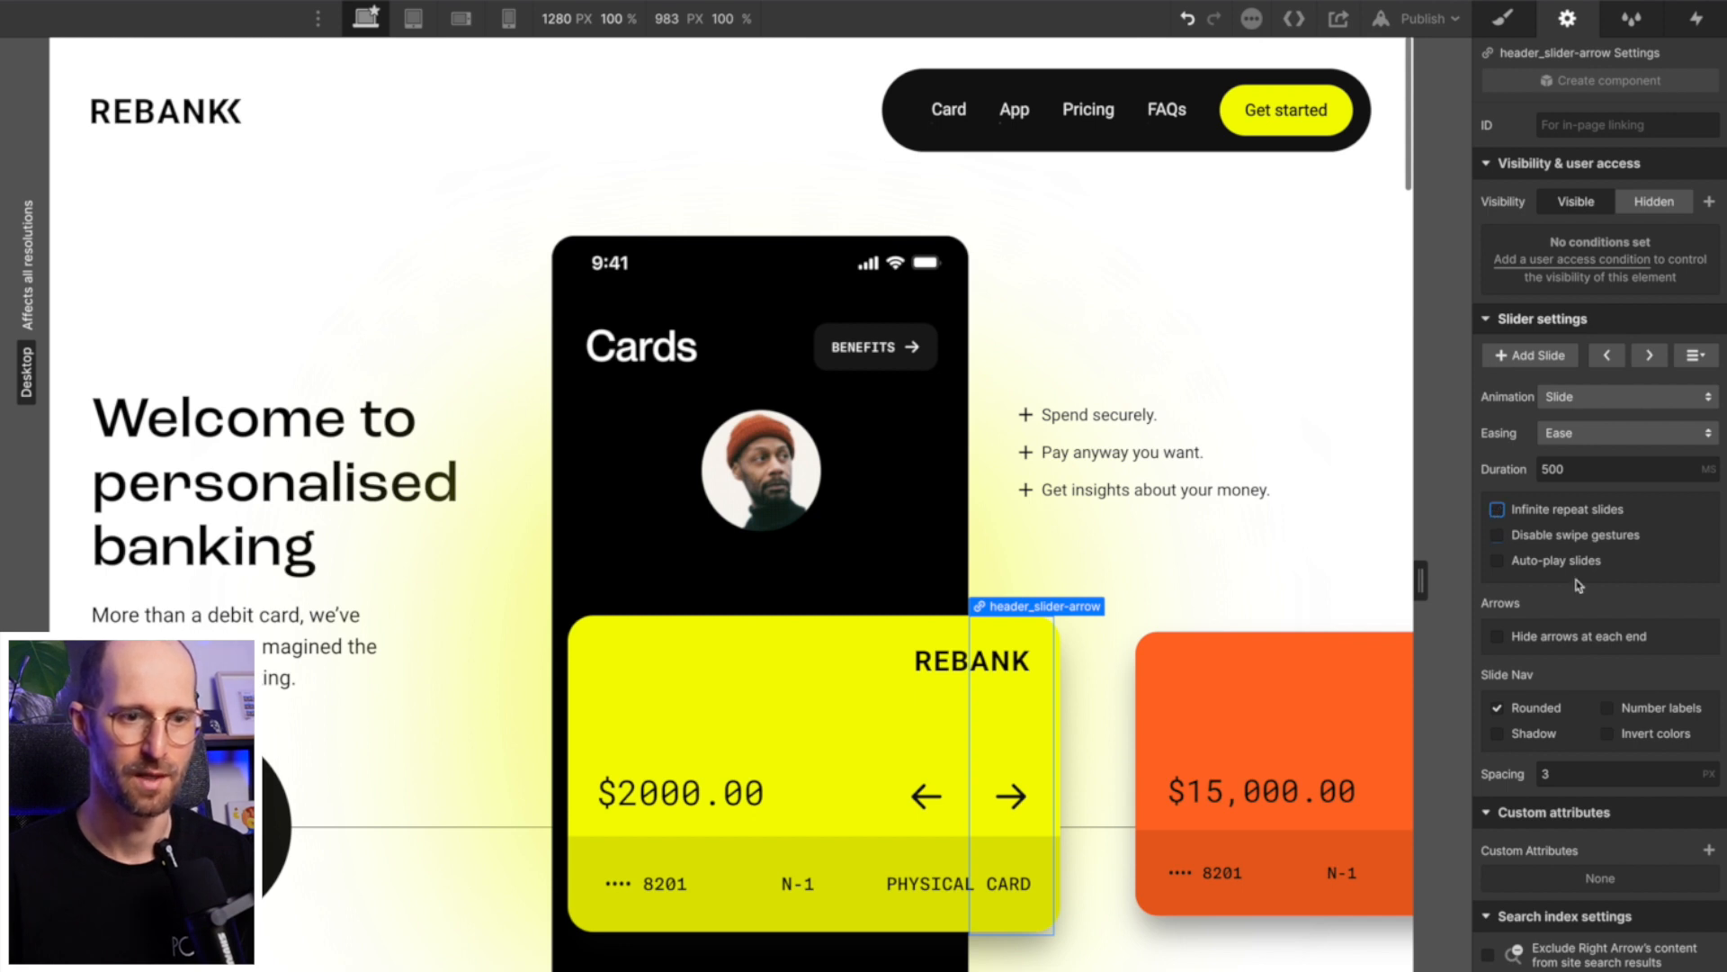
left_click(1497, 639)
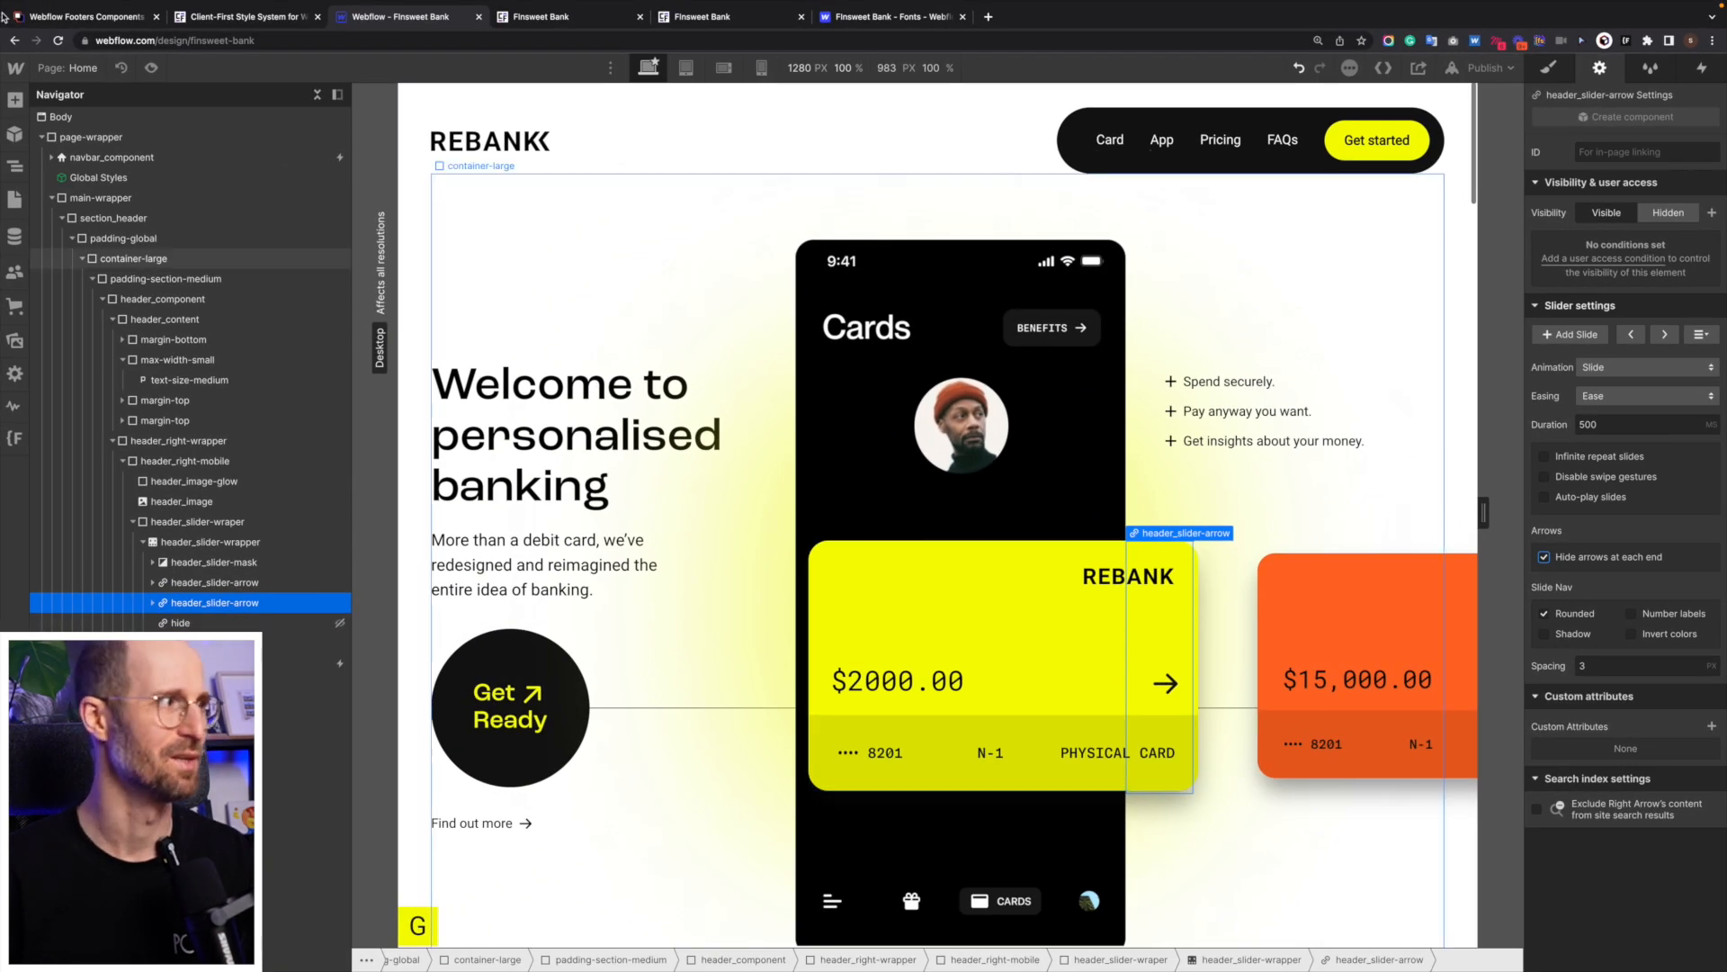
Preview the page and test the hero card slider forwards and backwards through to both end cards.
left_click(151, 68)
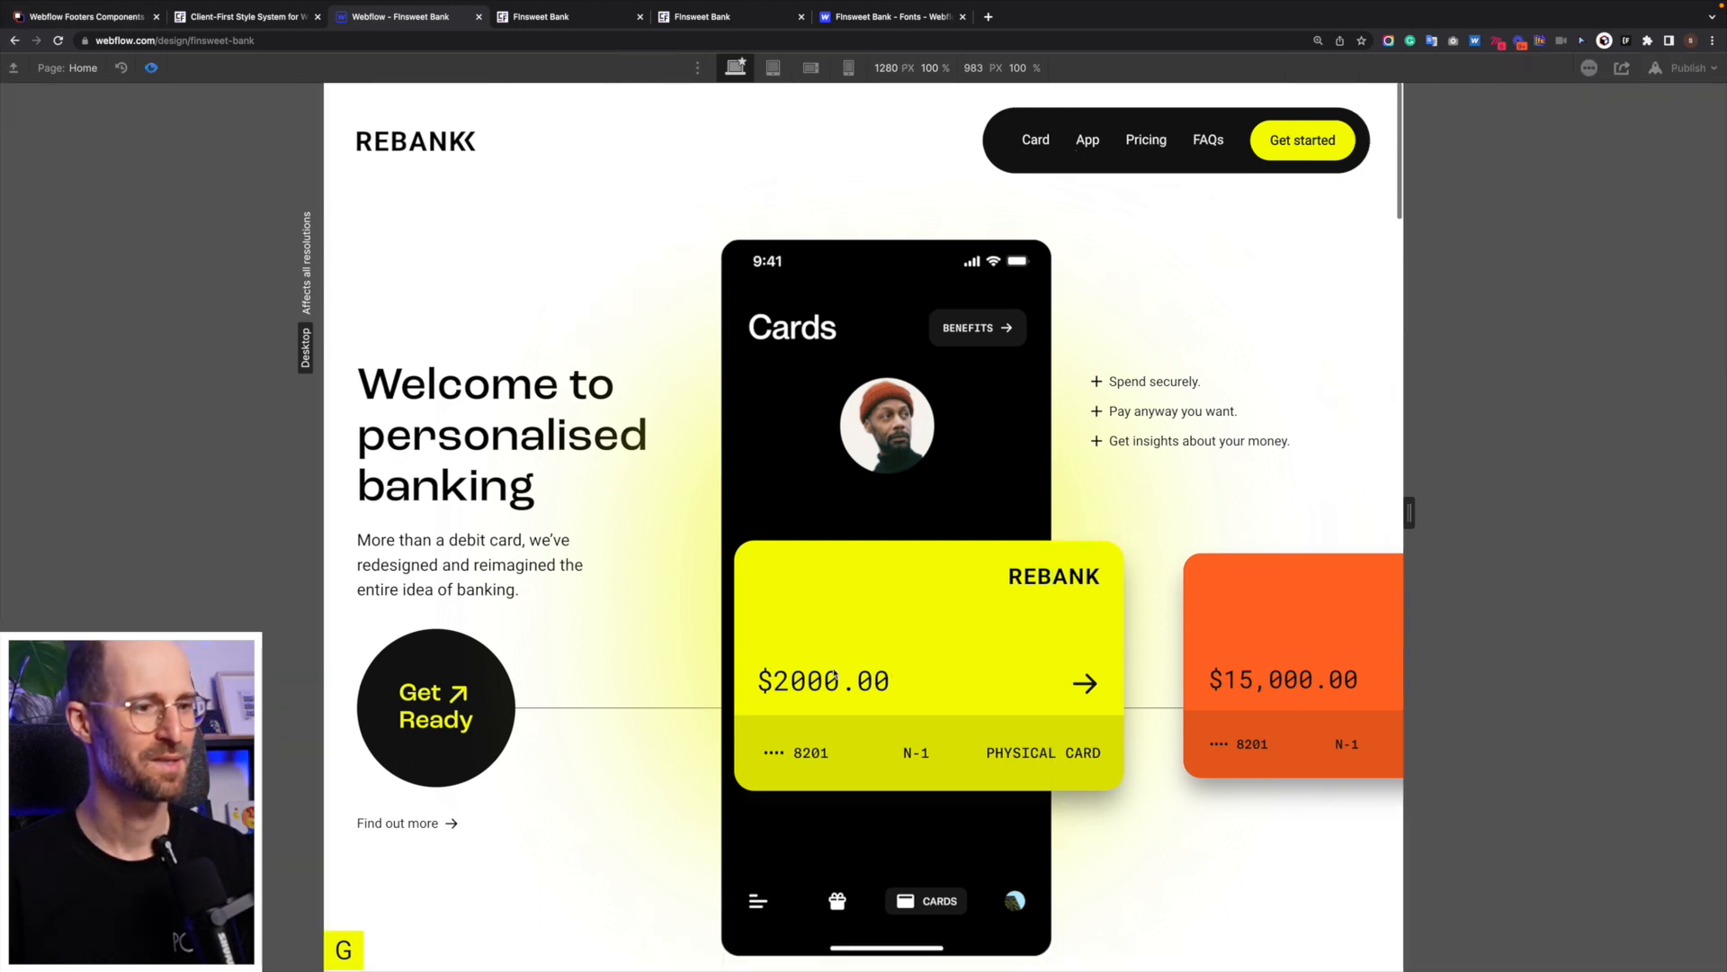
left_click(1092, 683)
left_click(1092, 684)
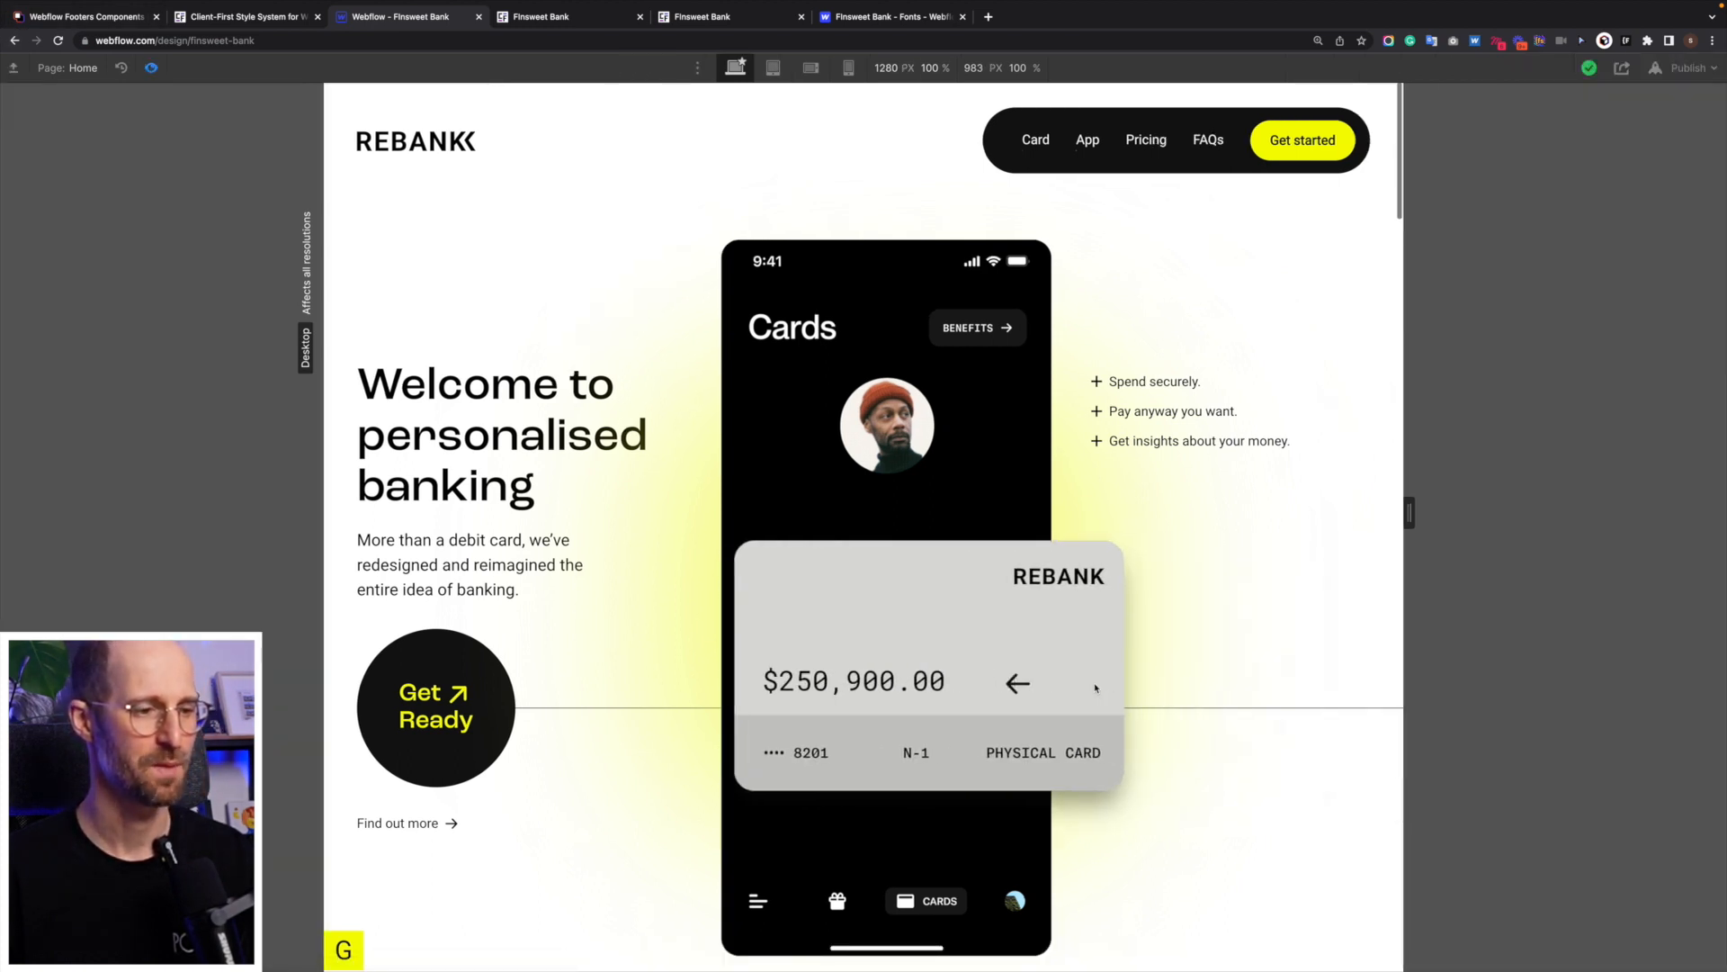
left_click(1029, 693)
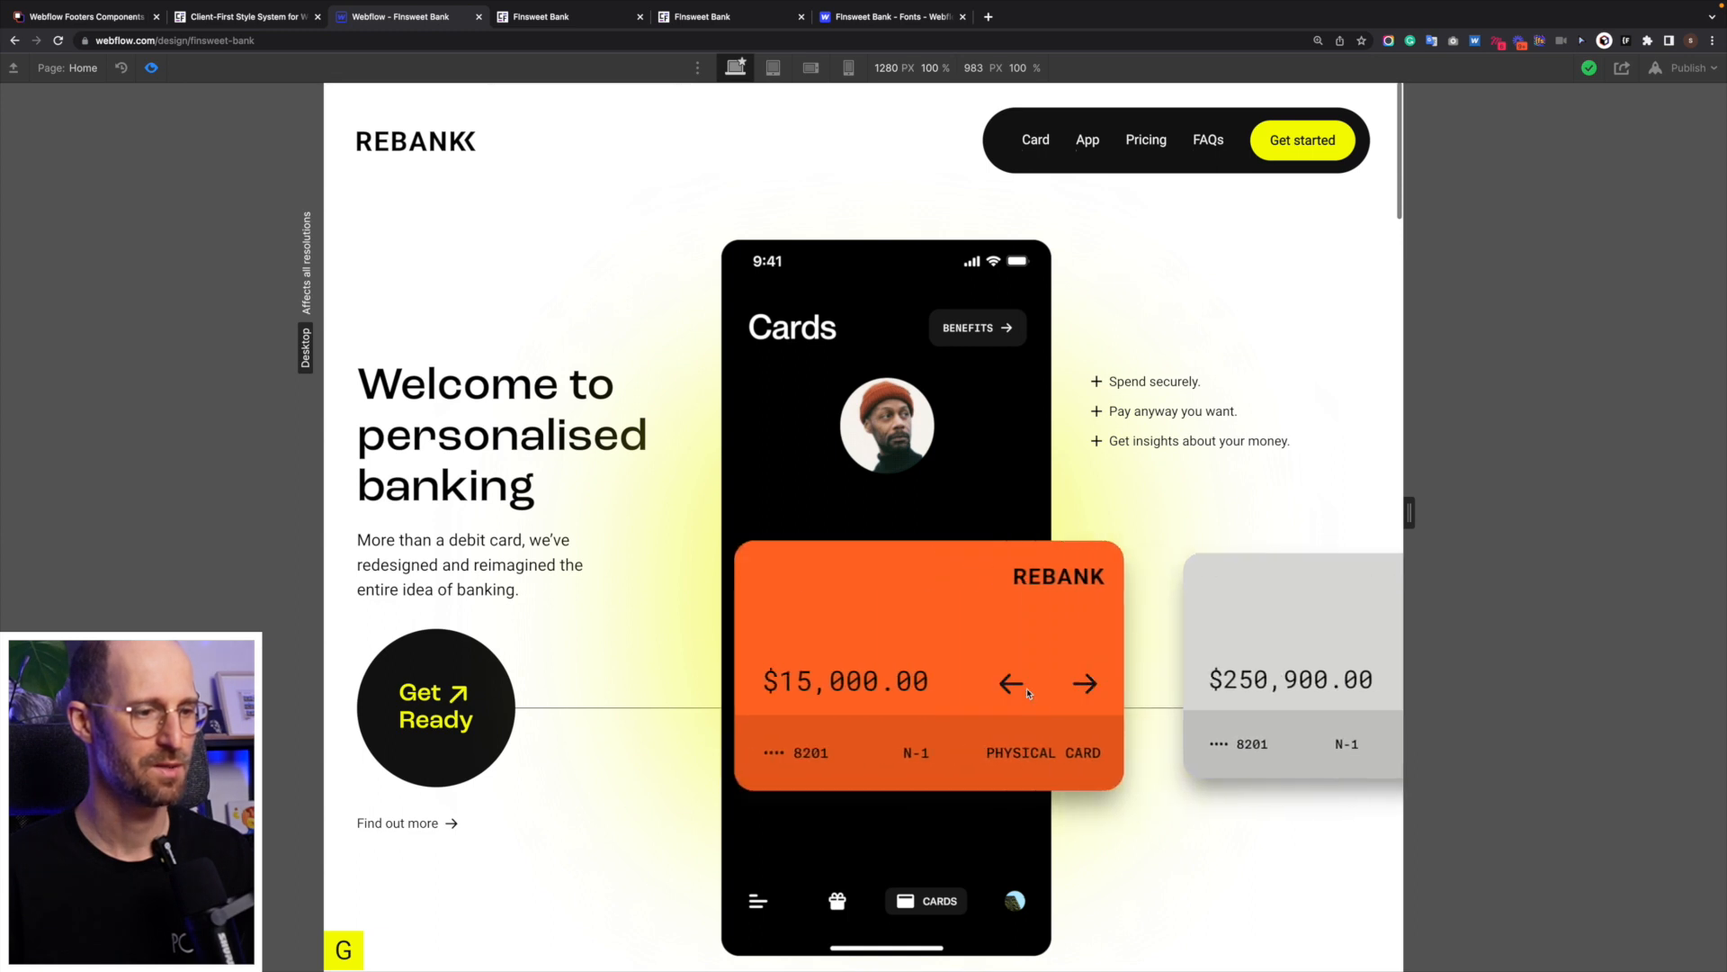
left_click(1028, 693)
left_click(1103, 689)
left_click(1101, 691)
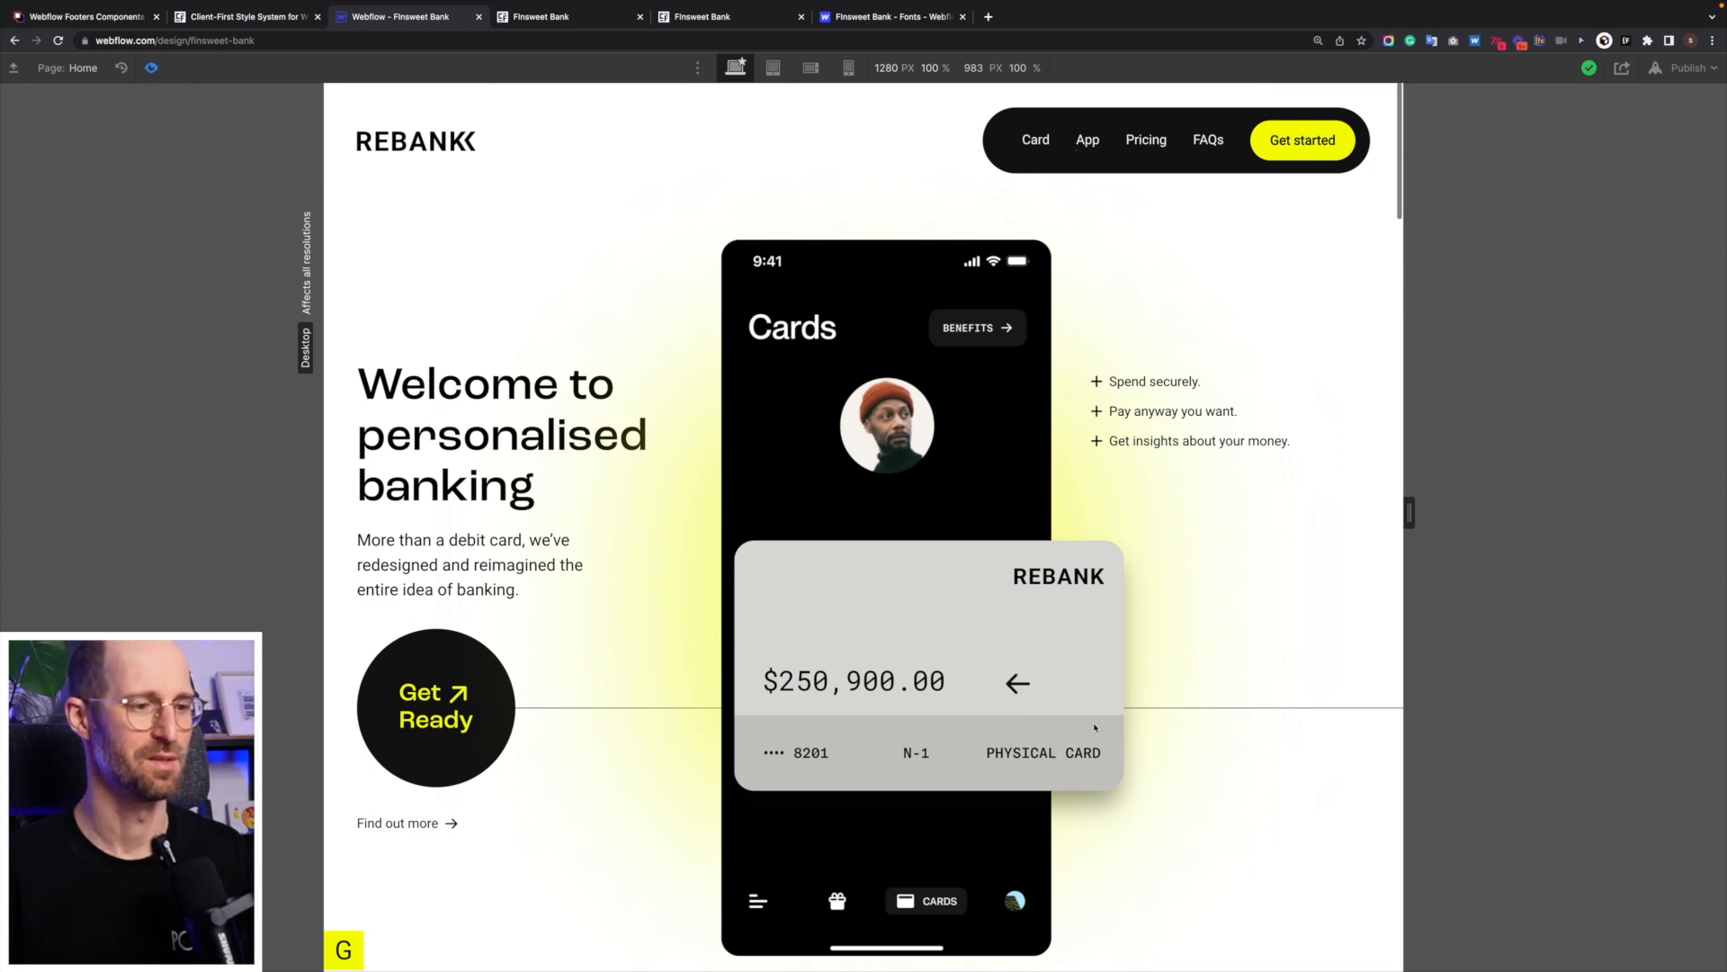
left_click(1018, 683)
left_click(1017, 683)
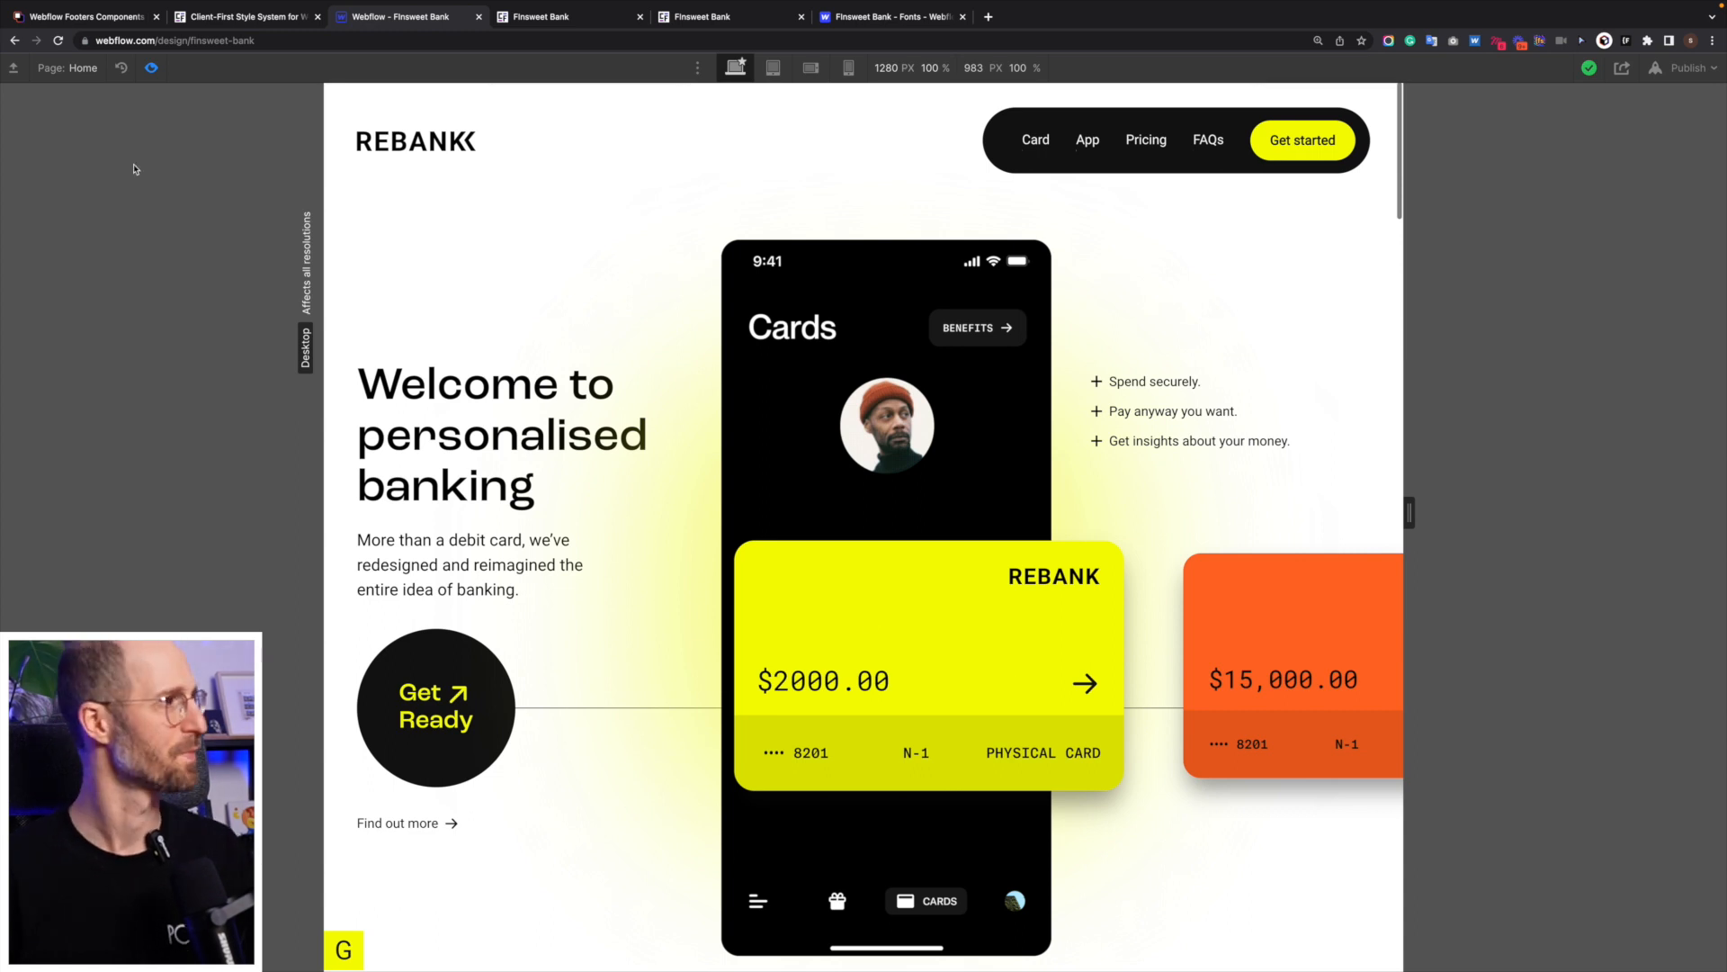
key("super+shift+p")
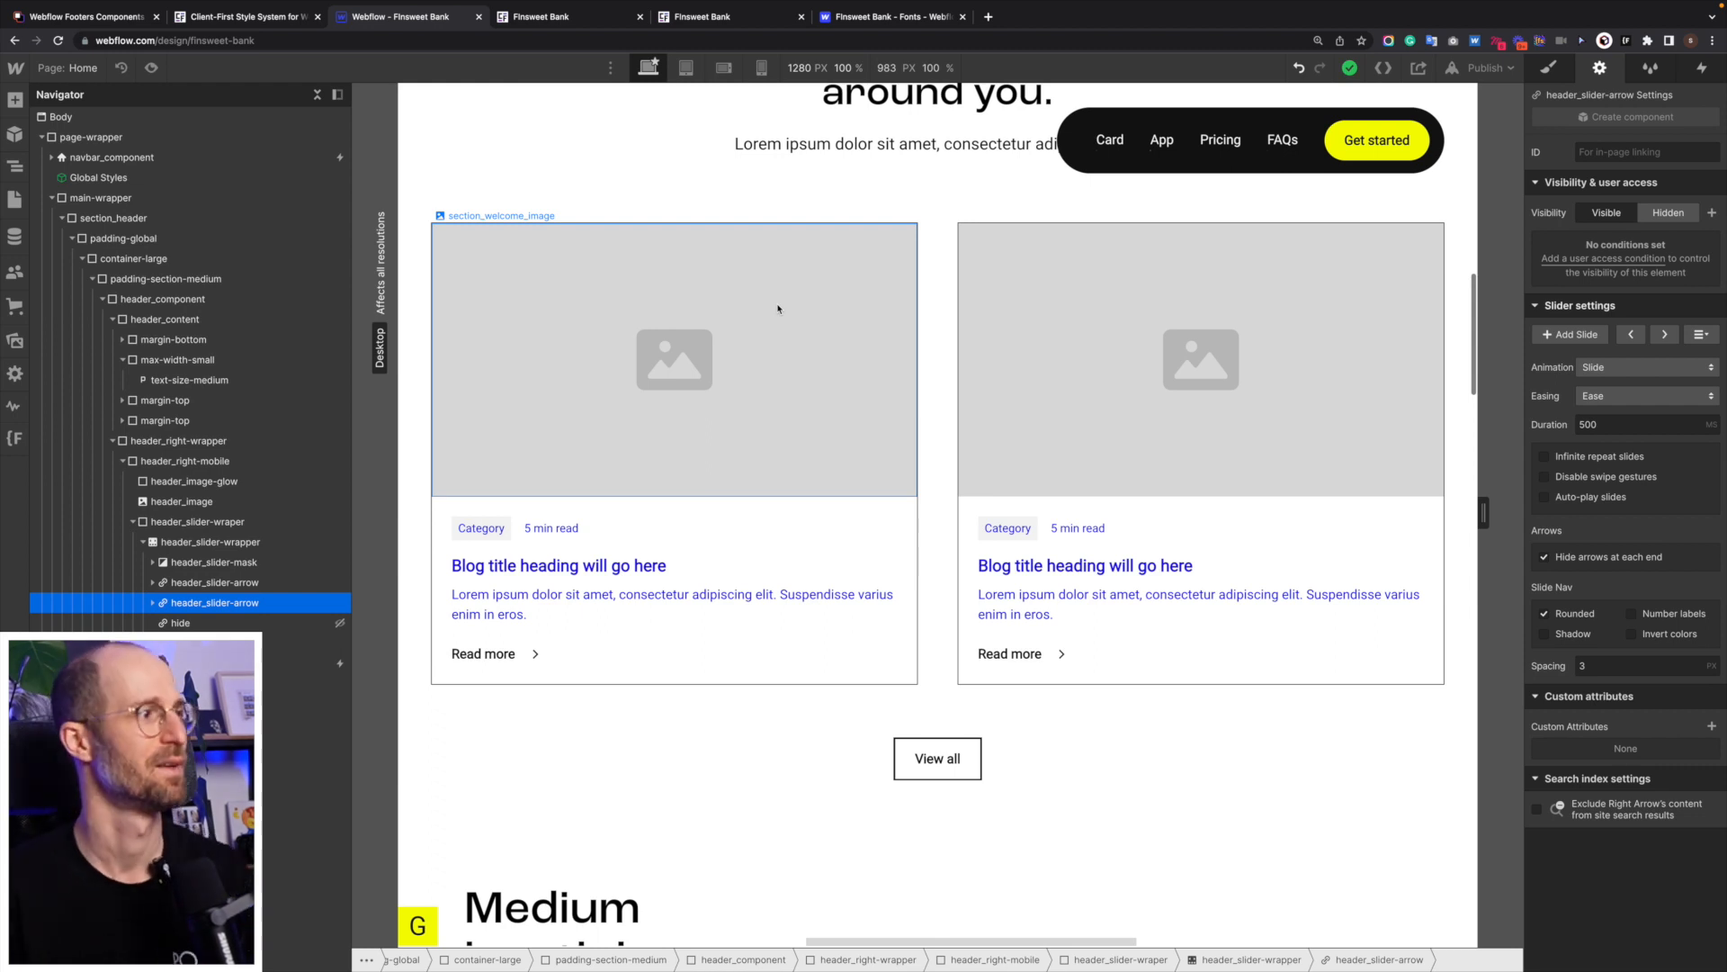
Move the section_welcome_item-content block above the image wrapper in the first blog card.
left_click(767, 560)
left_click(770, 513)
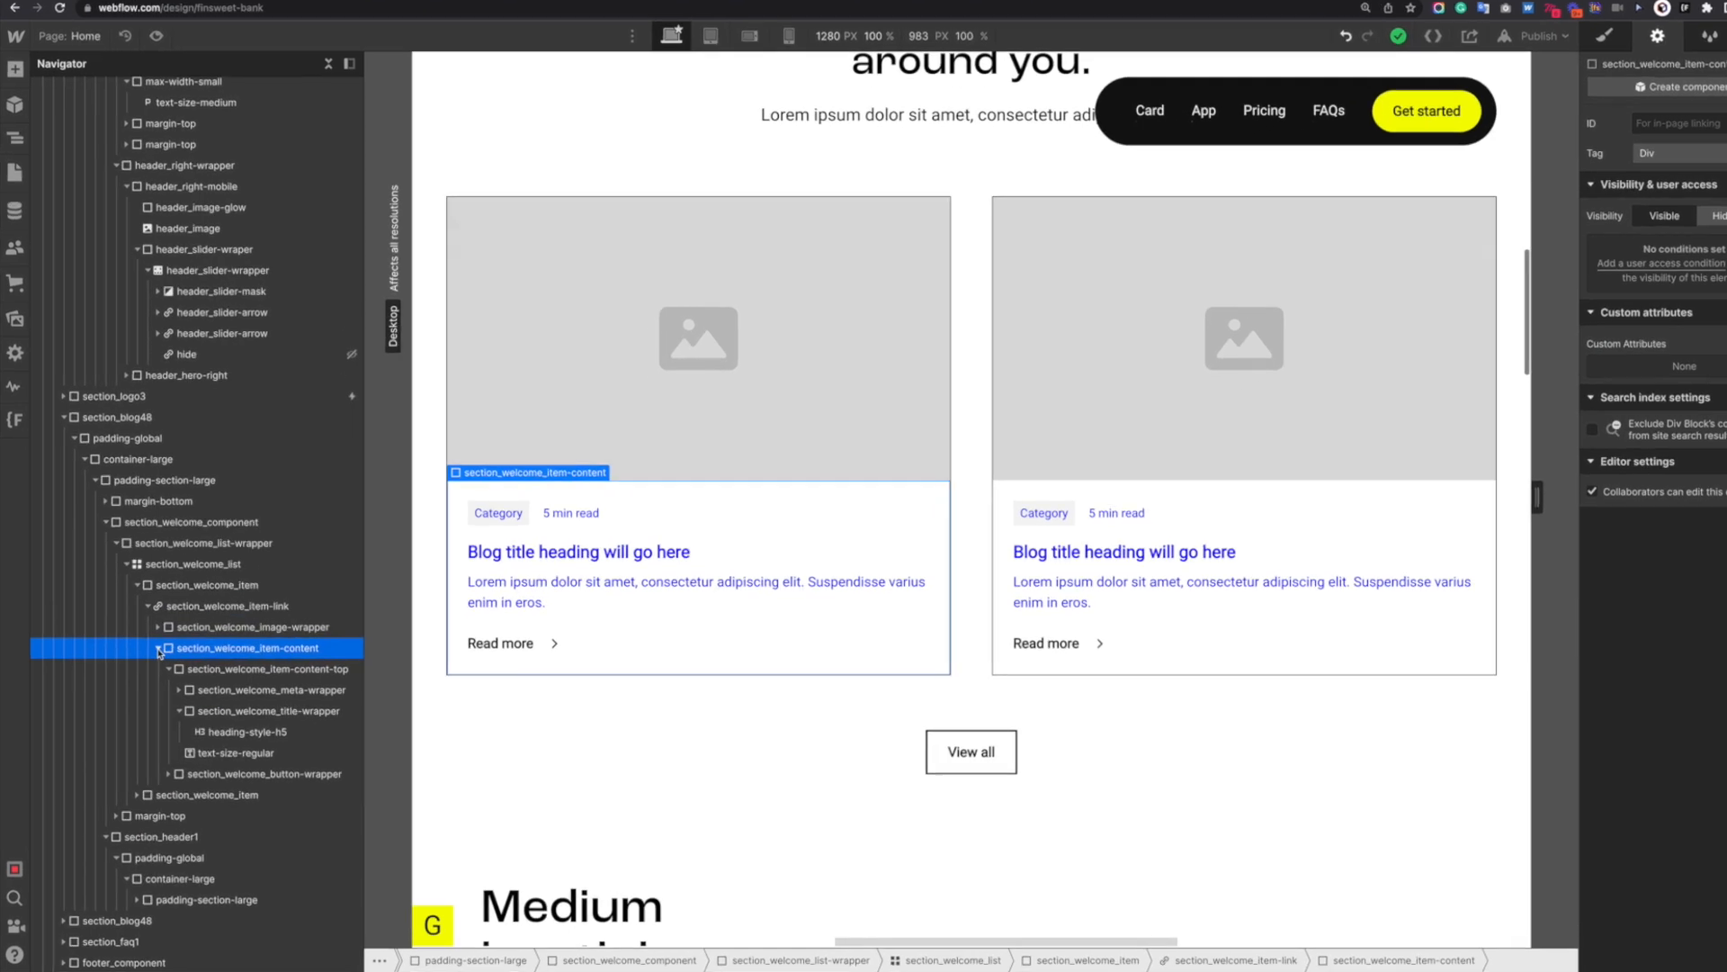
left_click_drag(158, 651, 197, 622)
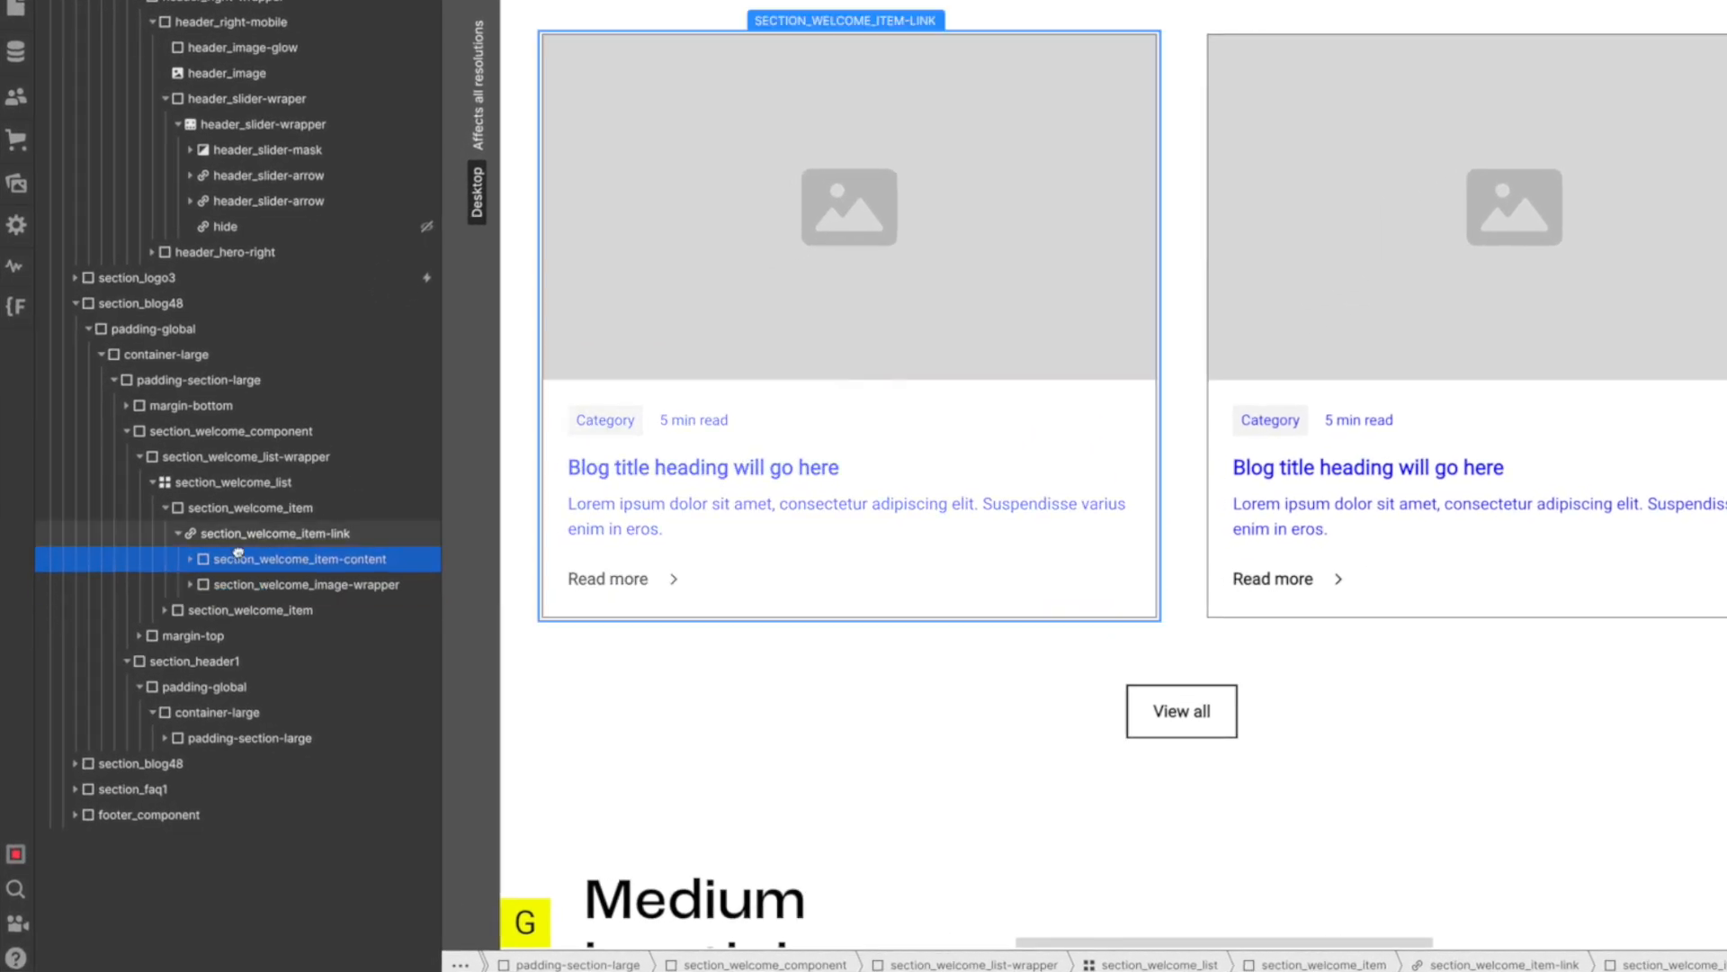
left_click_drag(231, 563, 231, 562)
Inspect the first blog card's elements and compare them with the "Spend anywhere with a physical debit card" cards in the Figma design.
left_click(914, 423)
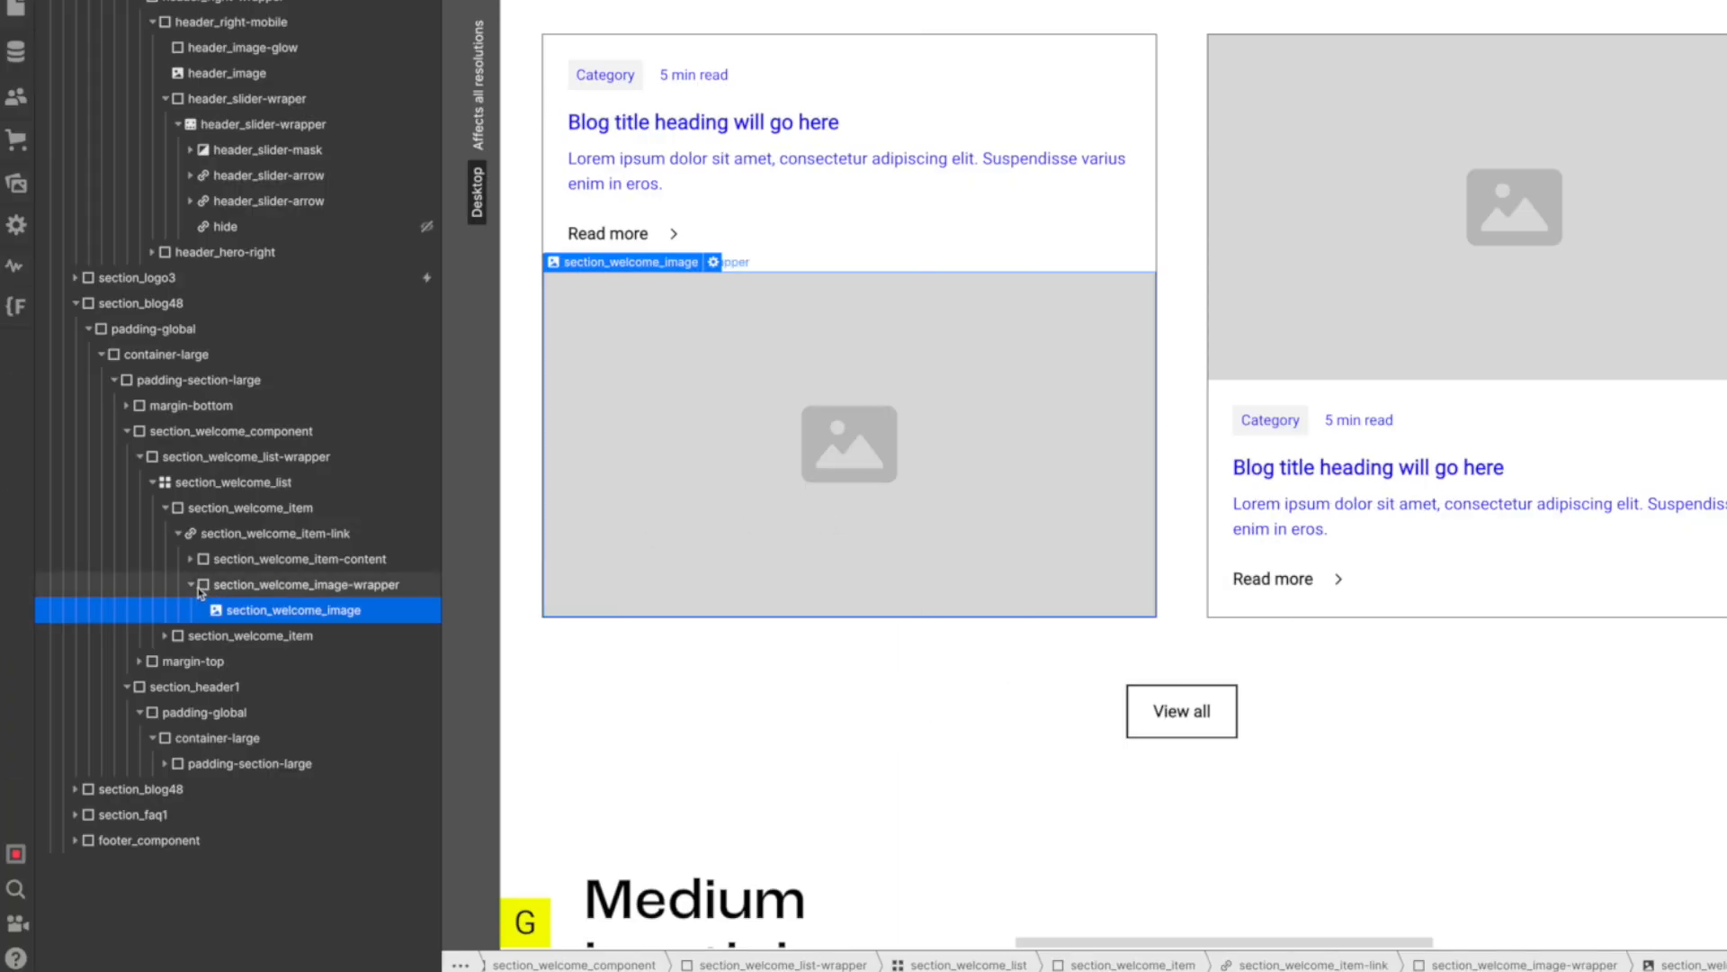
left_click(768, 226)
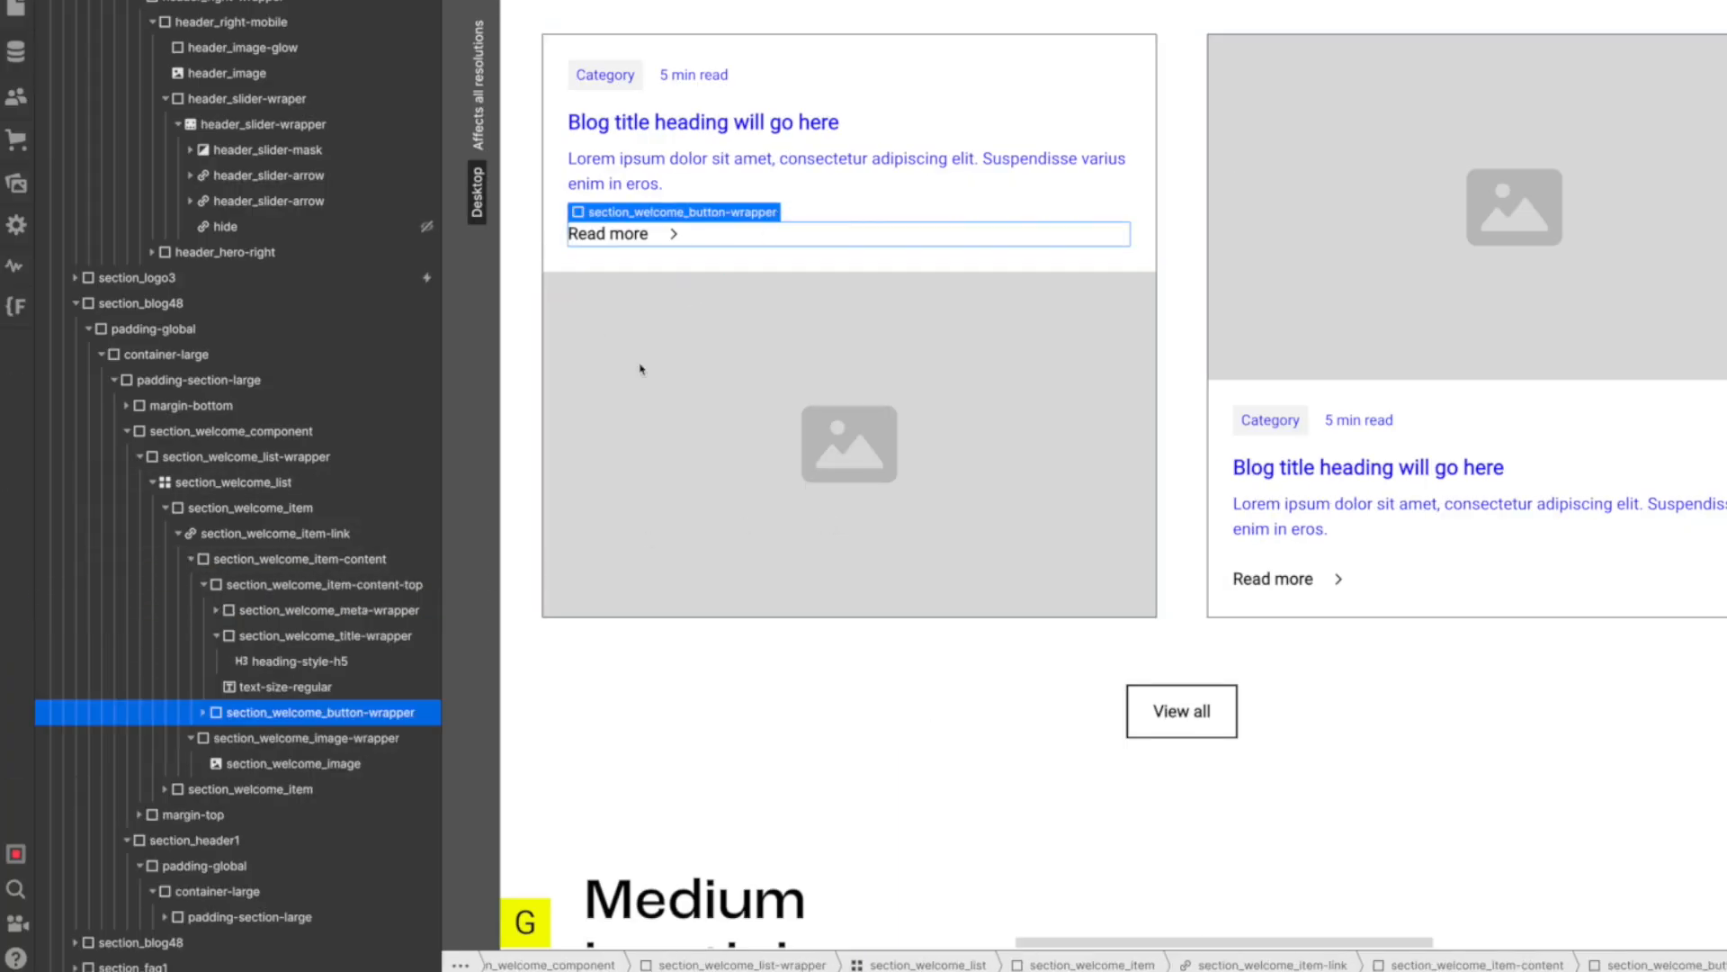
left_click(204, 586)
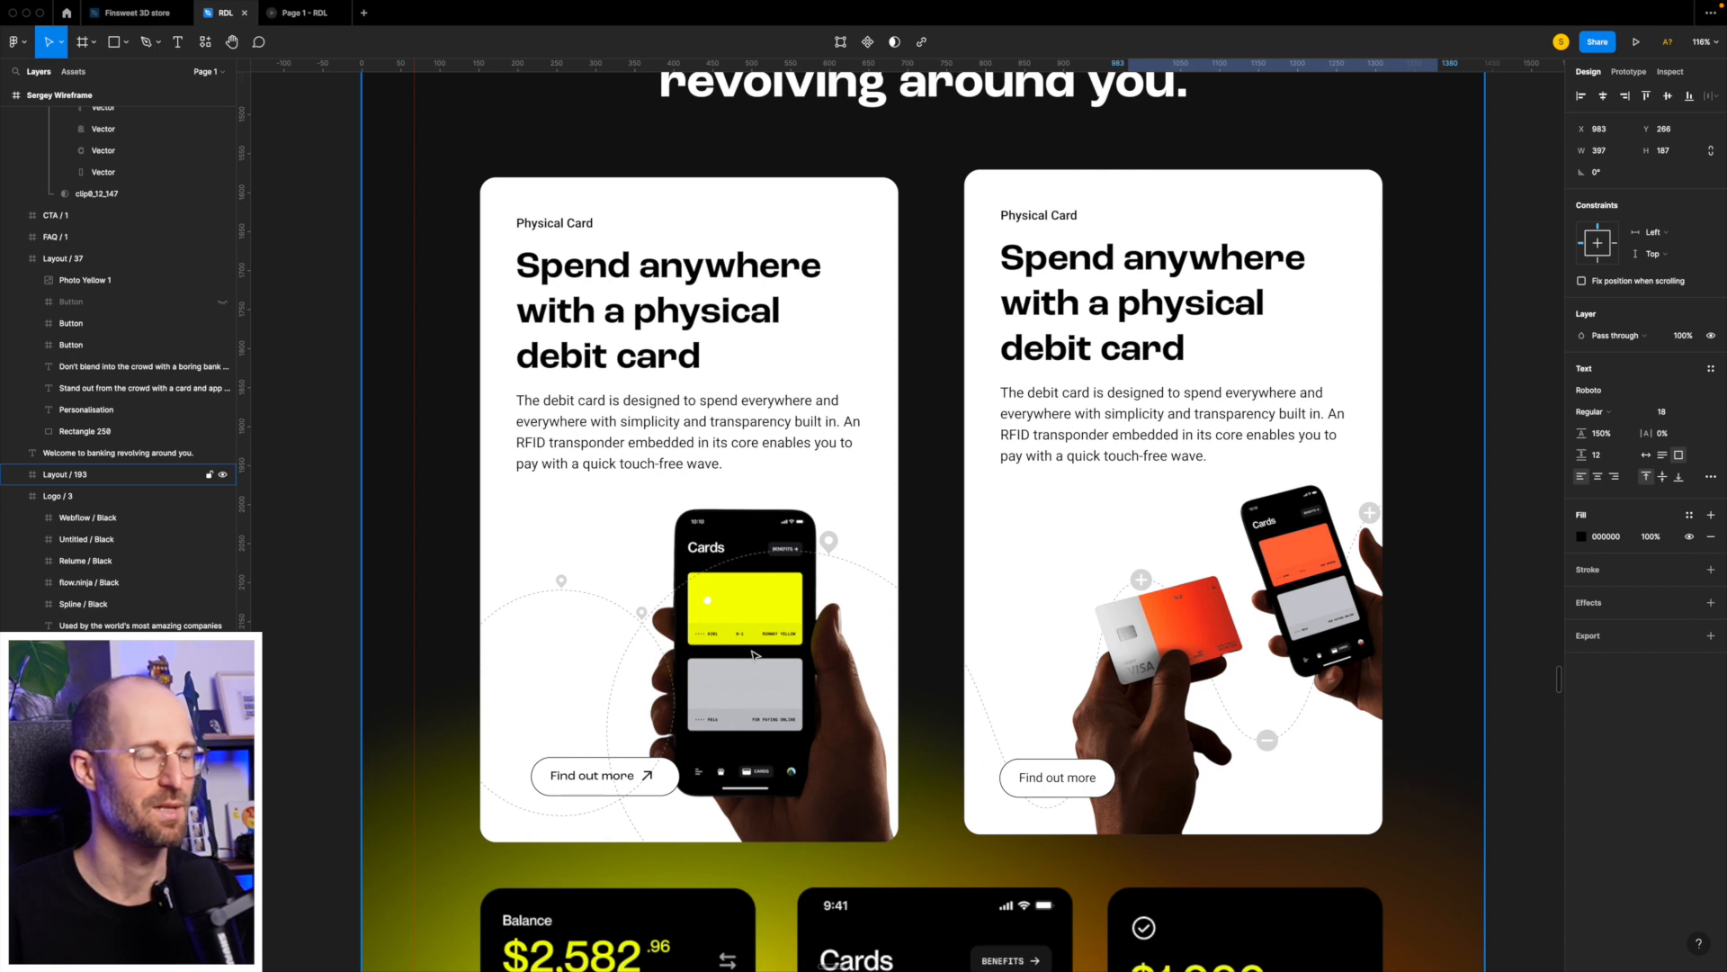
scroll(754, 655, "up", 1)
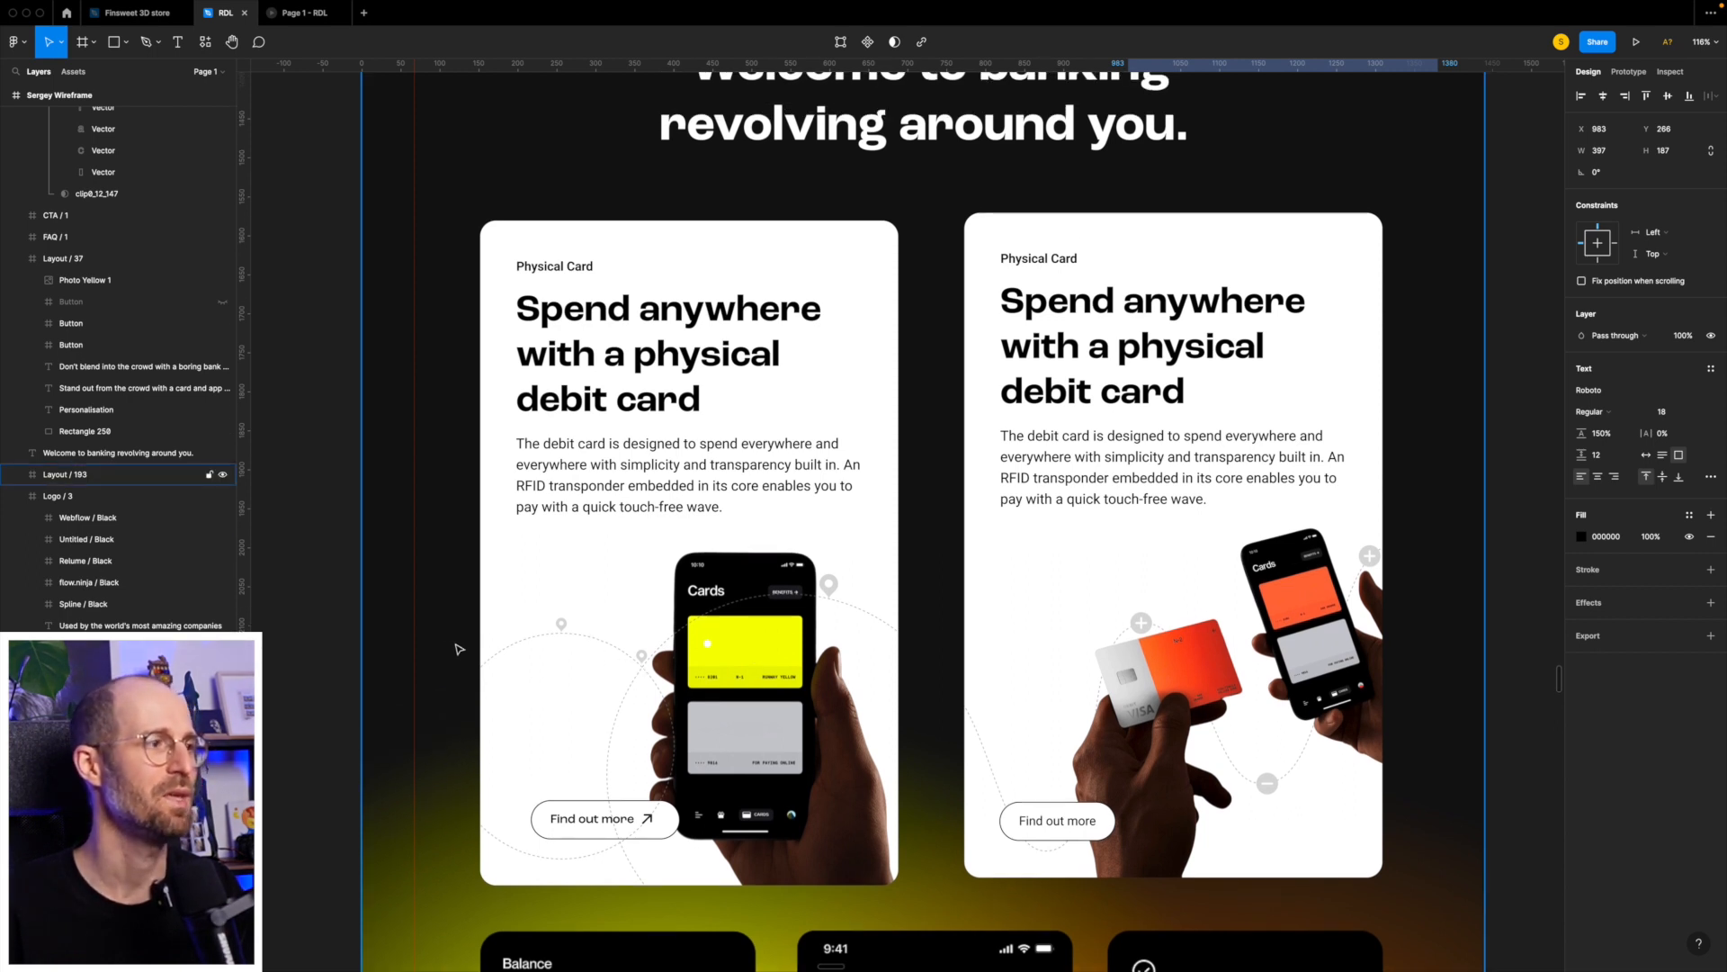
scroll(630, 640, "up", 12)
scroll(654, 637, "down", 12)
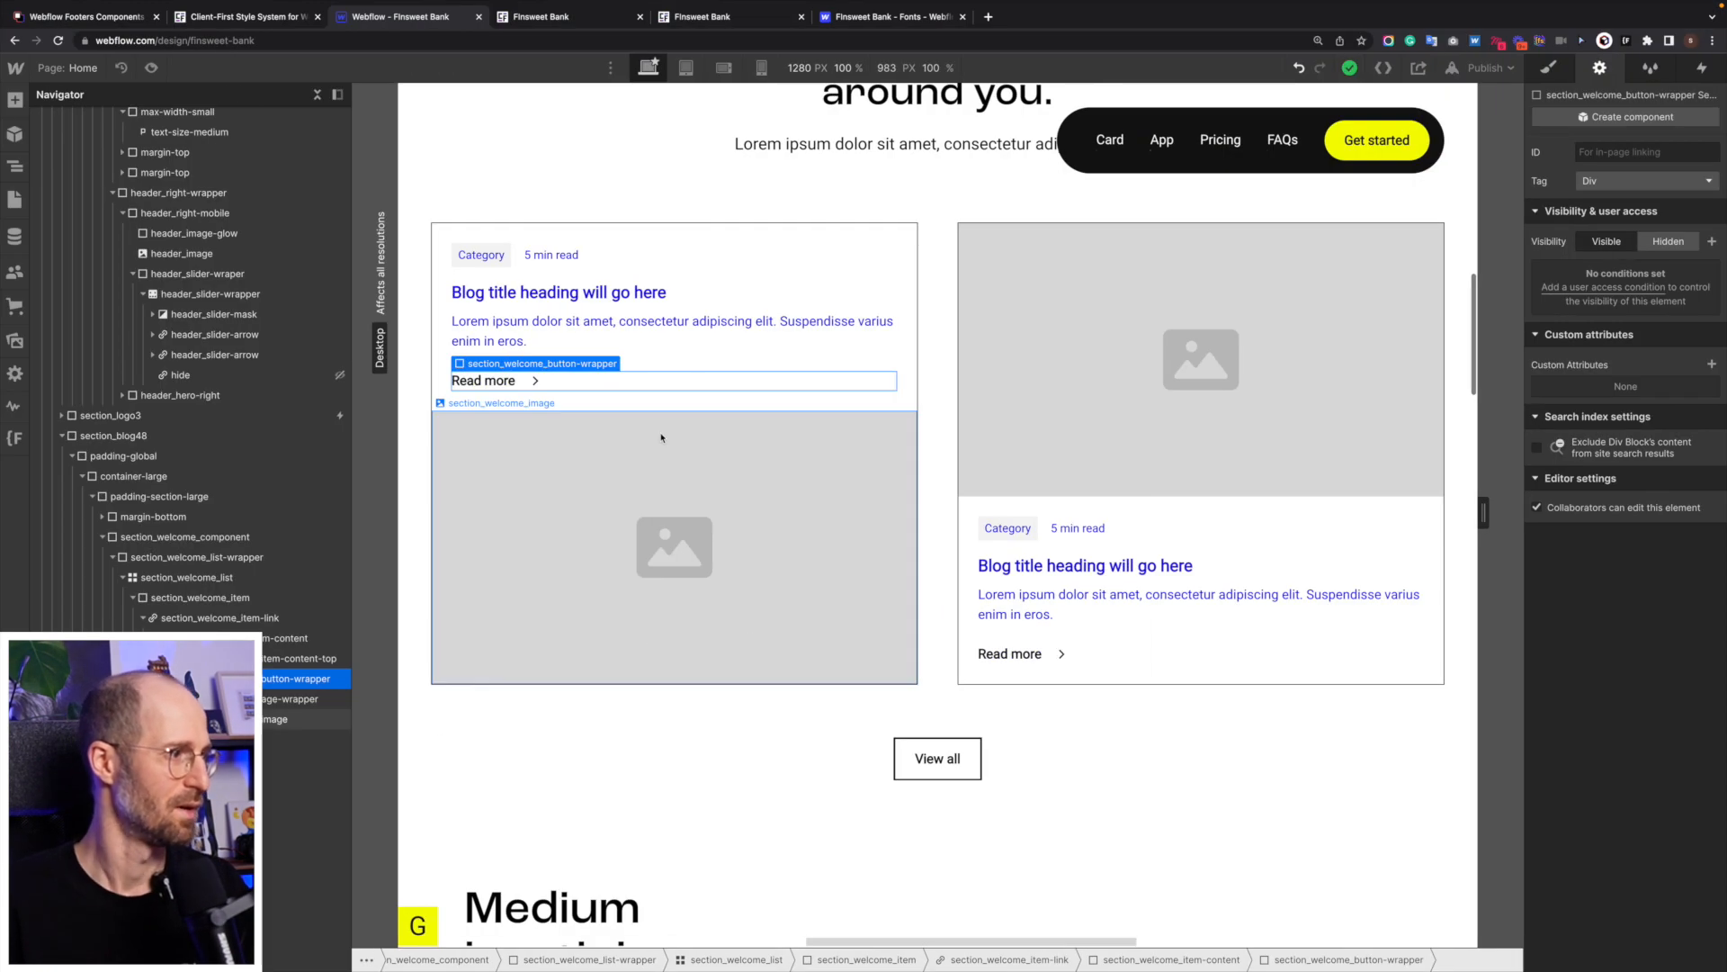
Delete the Category label from the first blog card's meta wrapper.
left_click(661, 438)
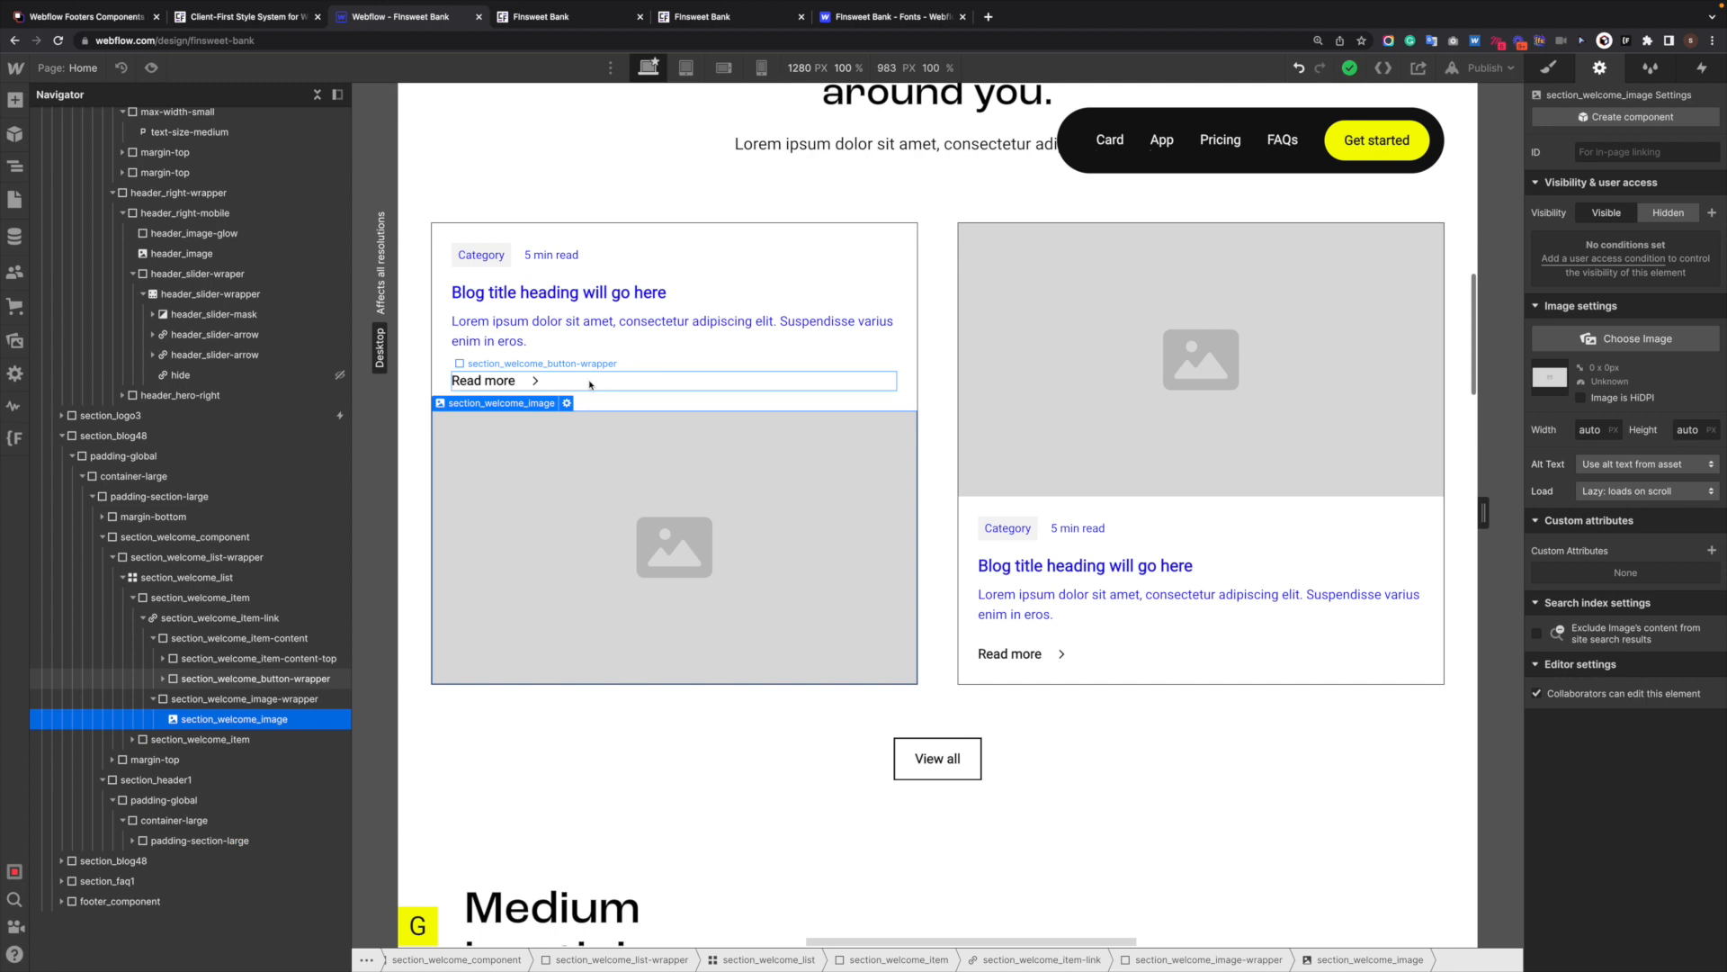
left_click(157, 678)
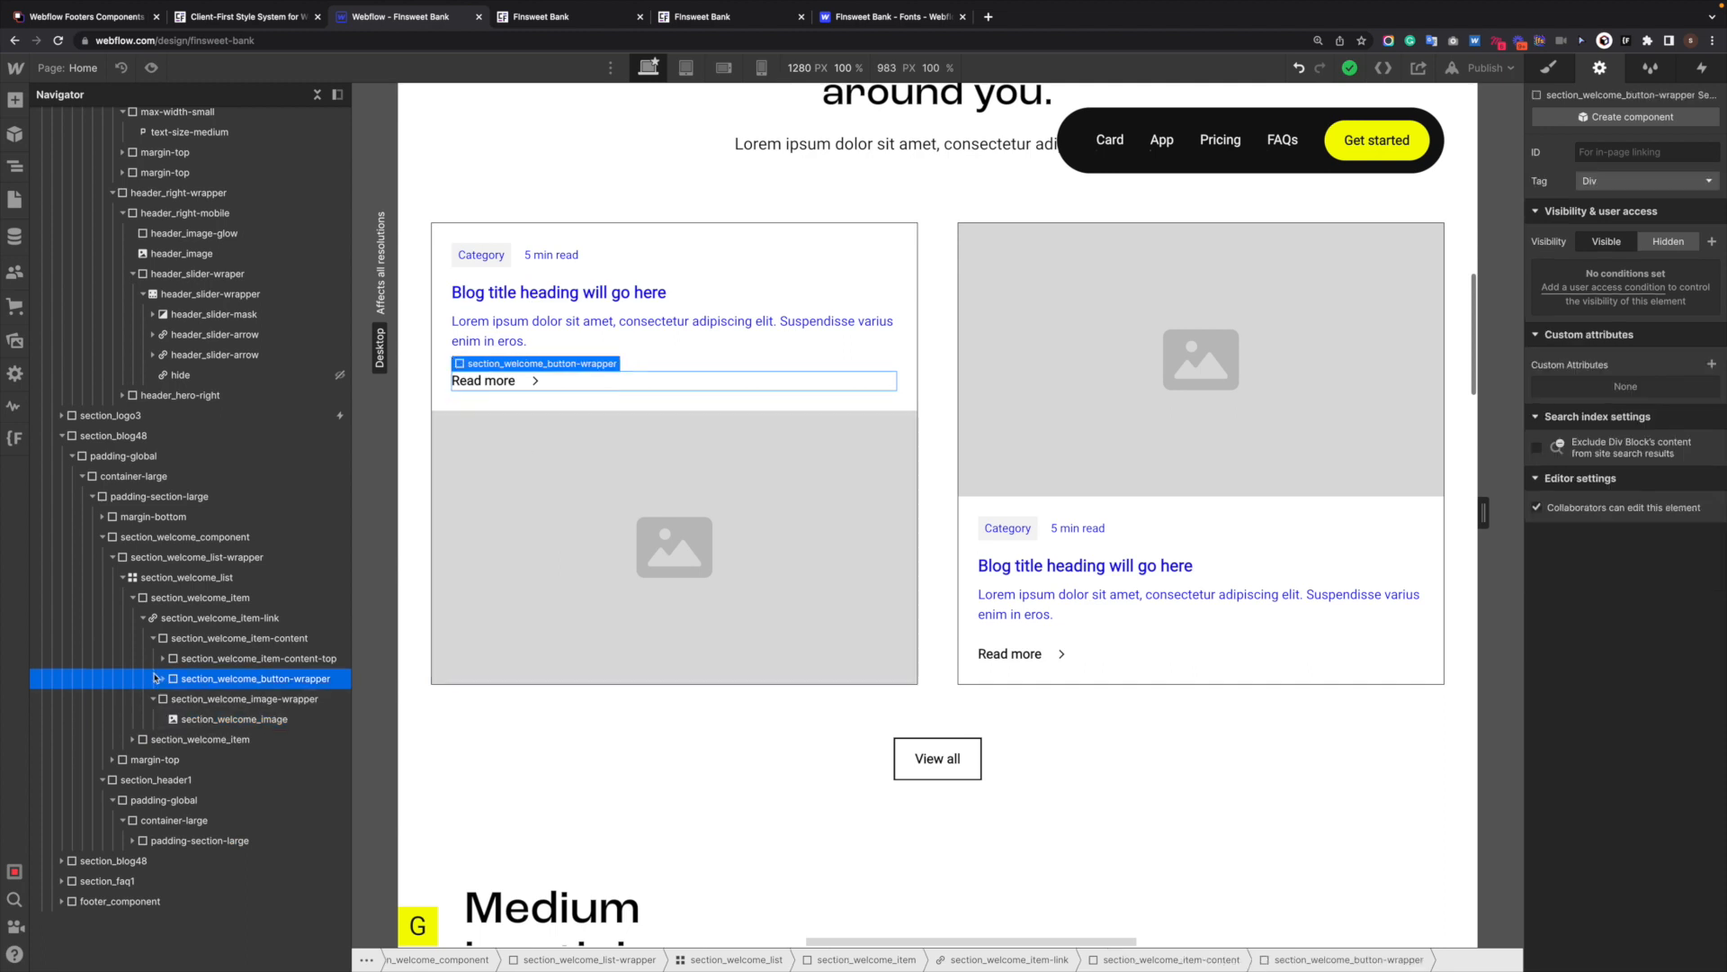
left_click(235, 664)
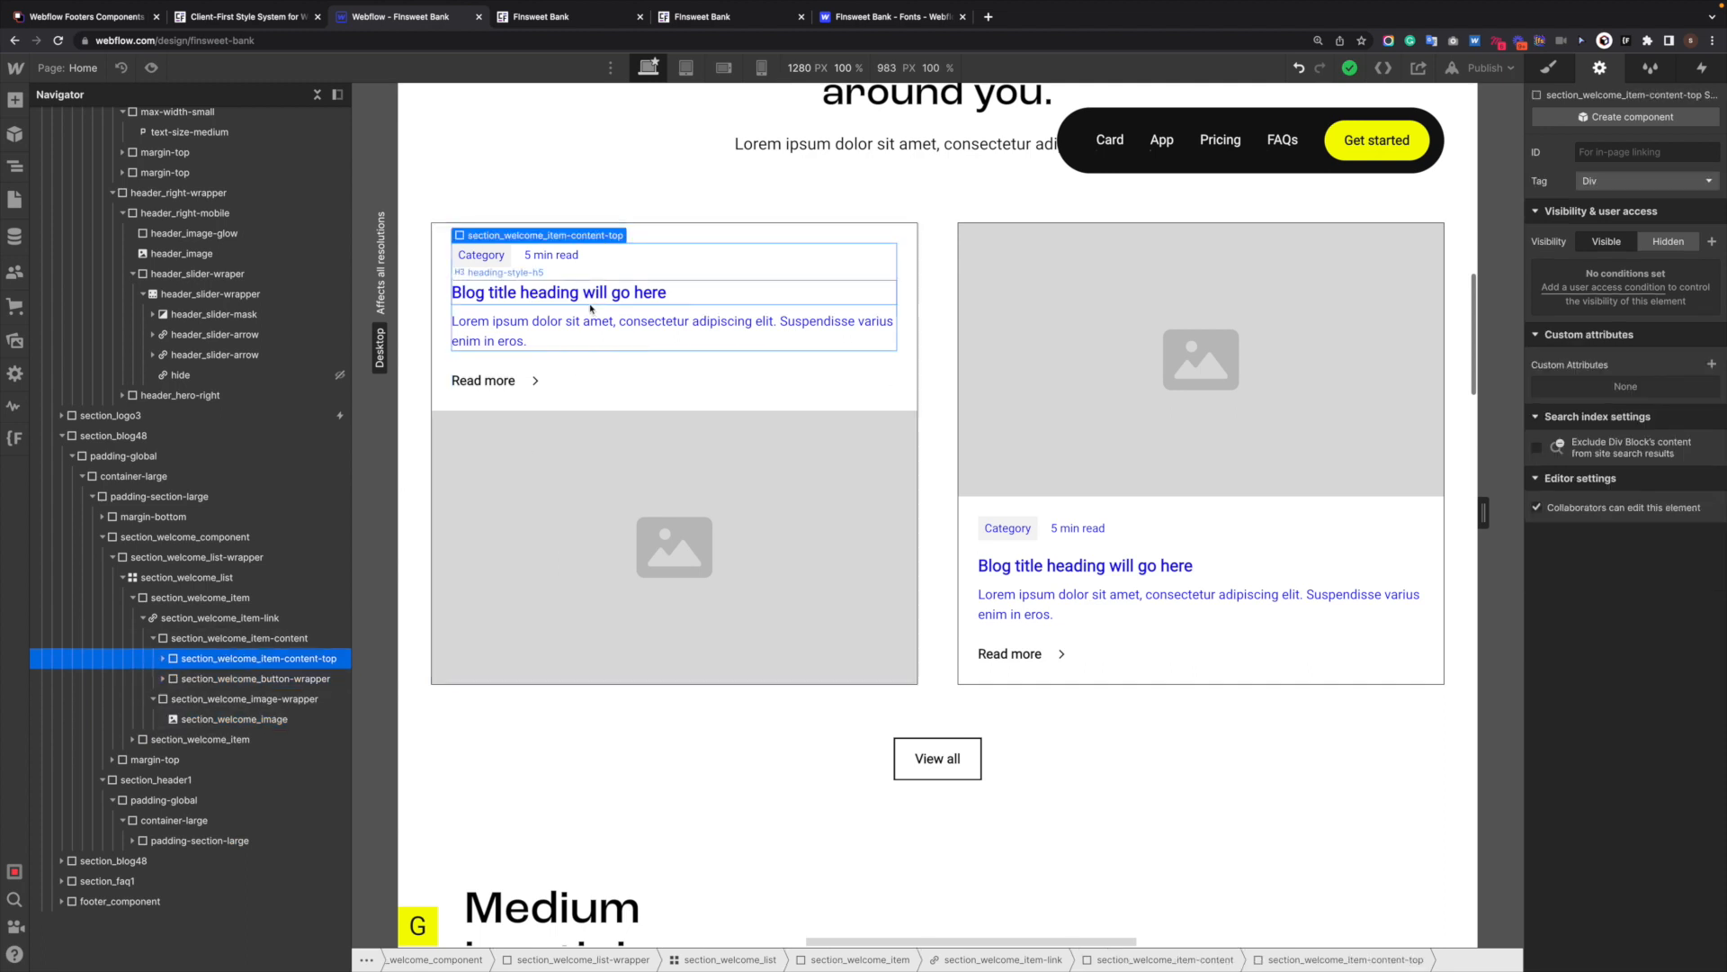
left_click(459, 269)
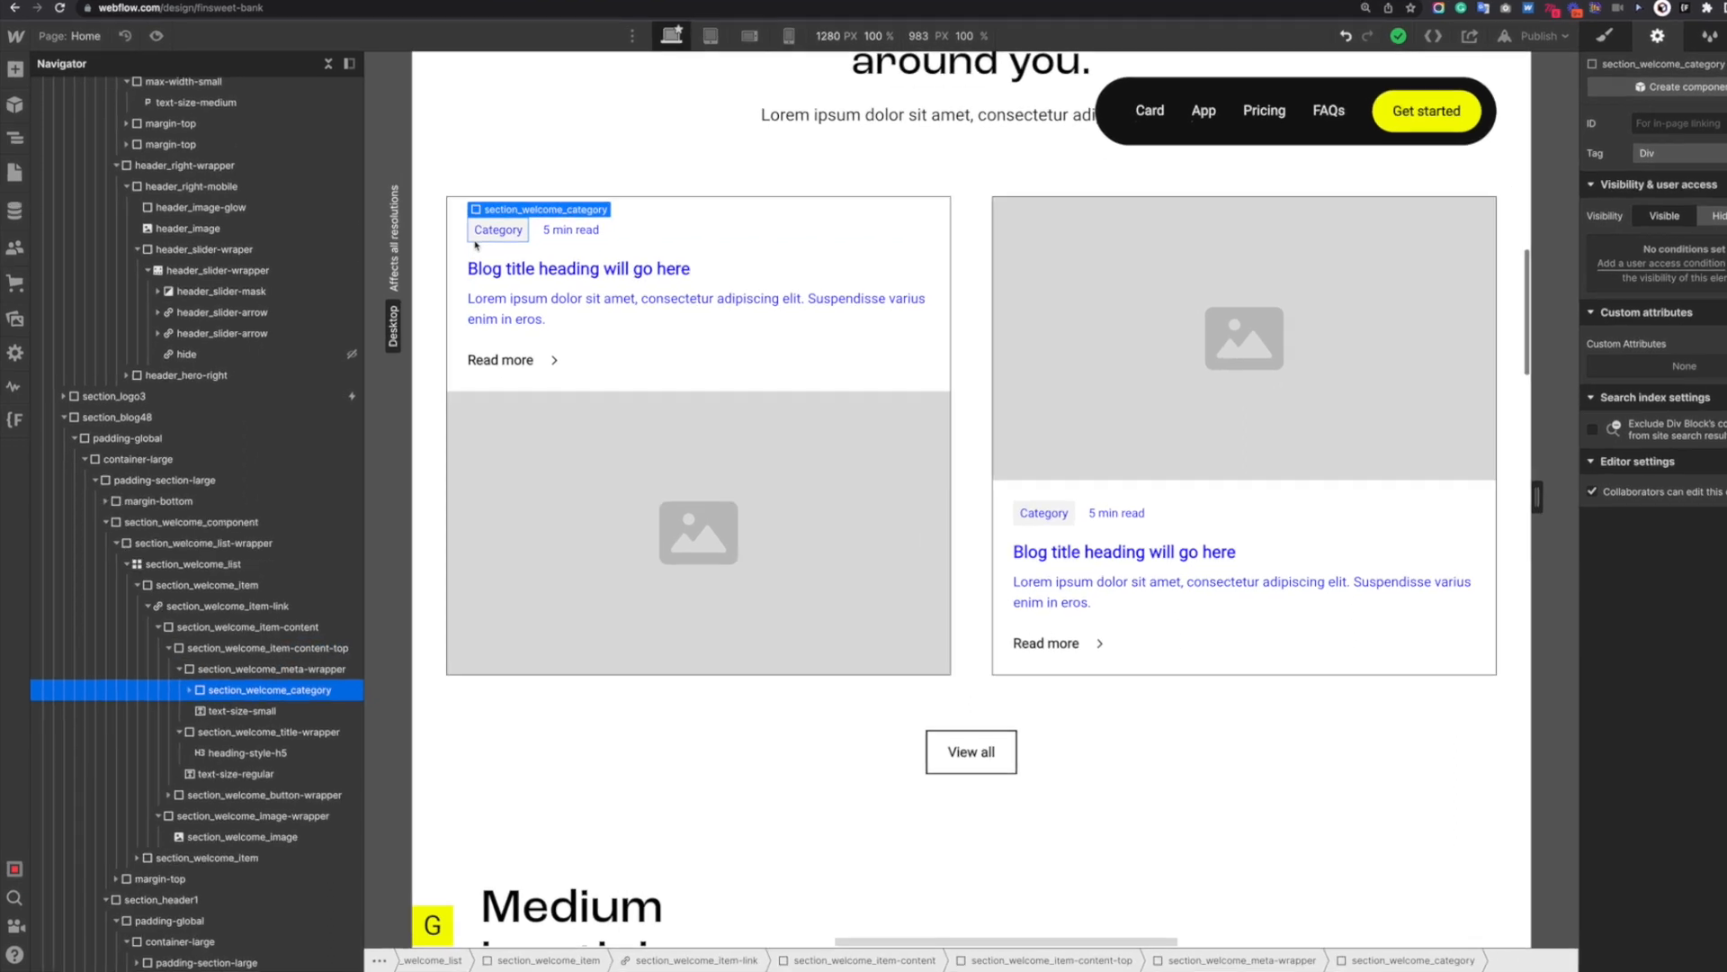
key("Delete")
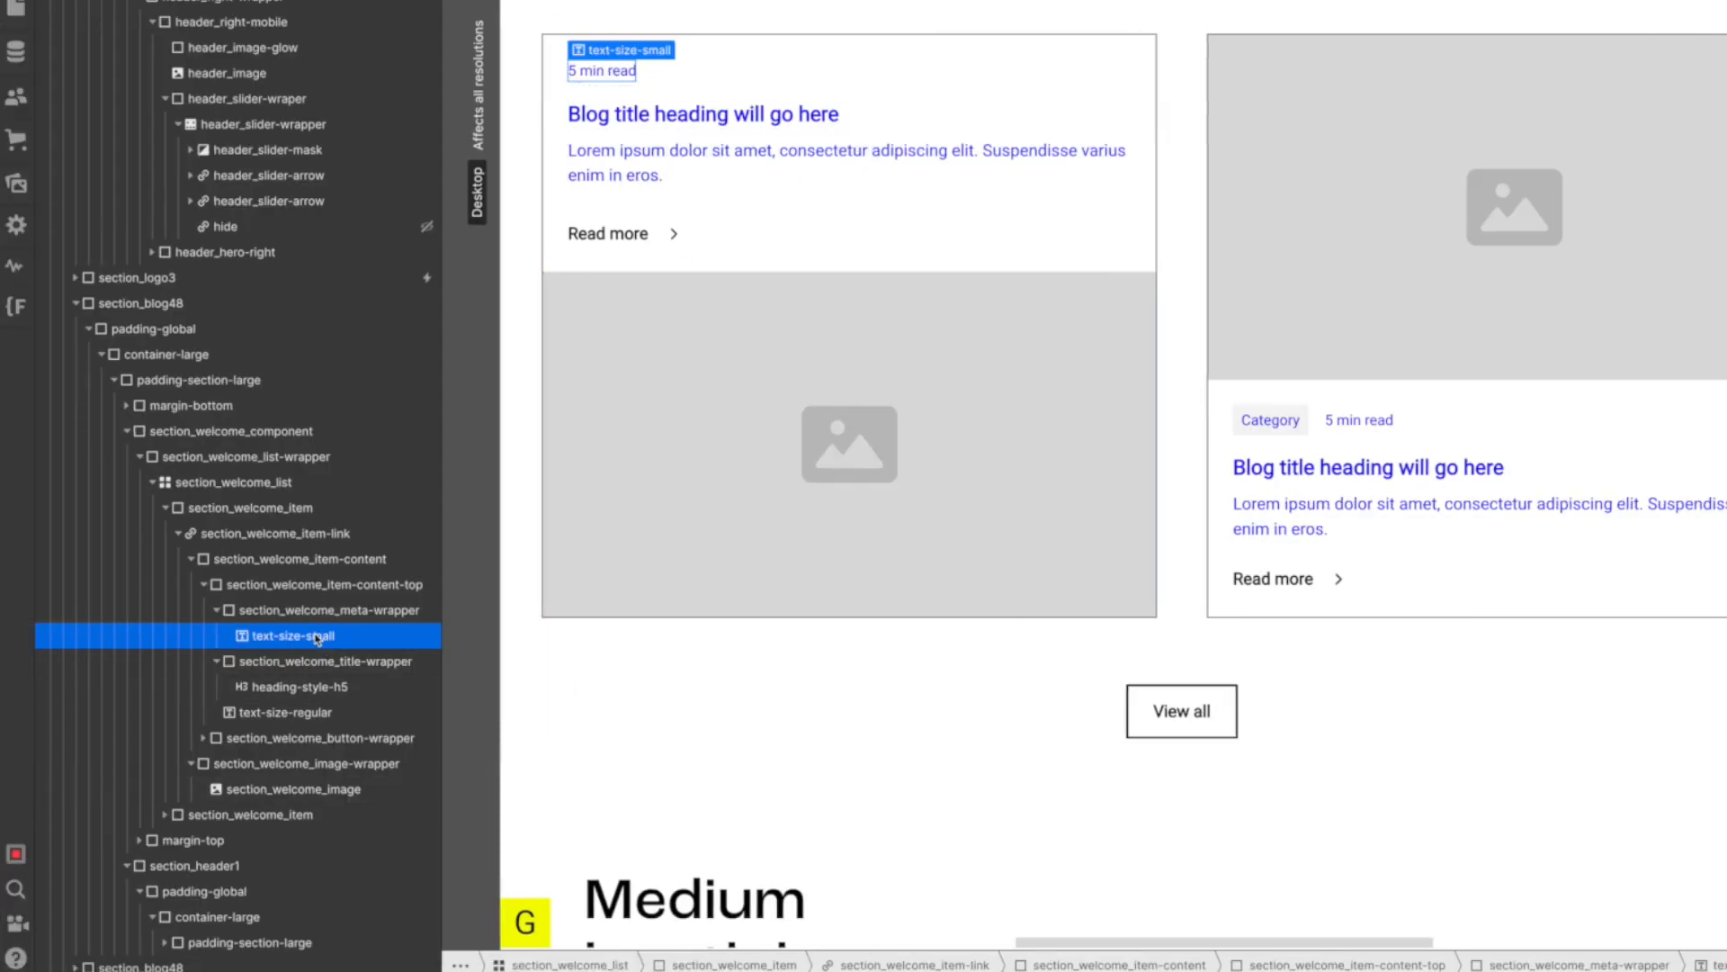
Add a Heading element after the 5 min read text in the first blog card and set it to H6.
type("h")
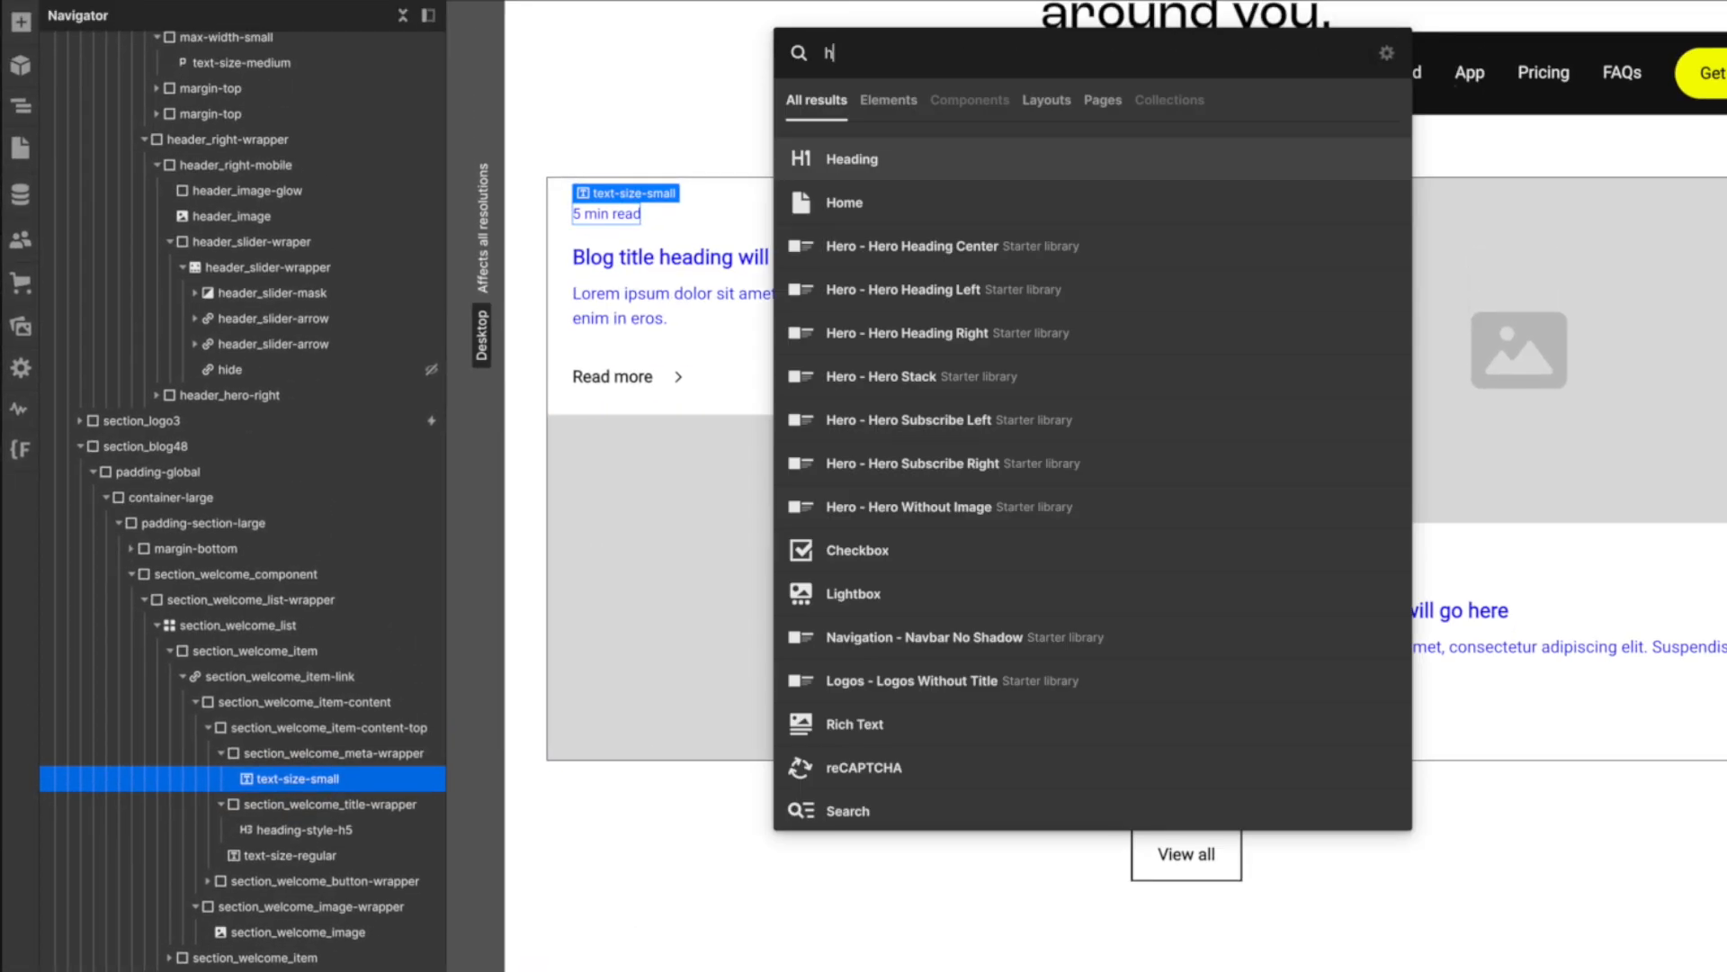
key("Return")
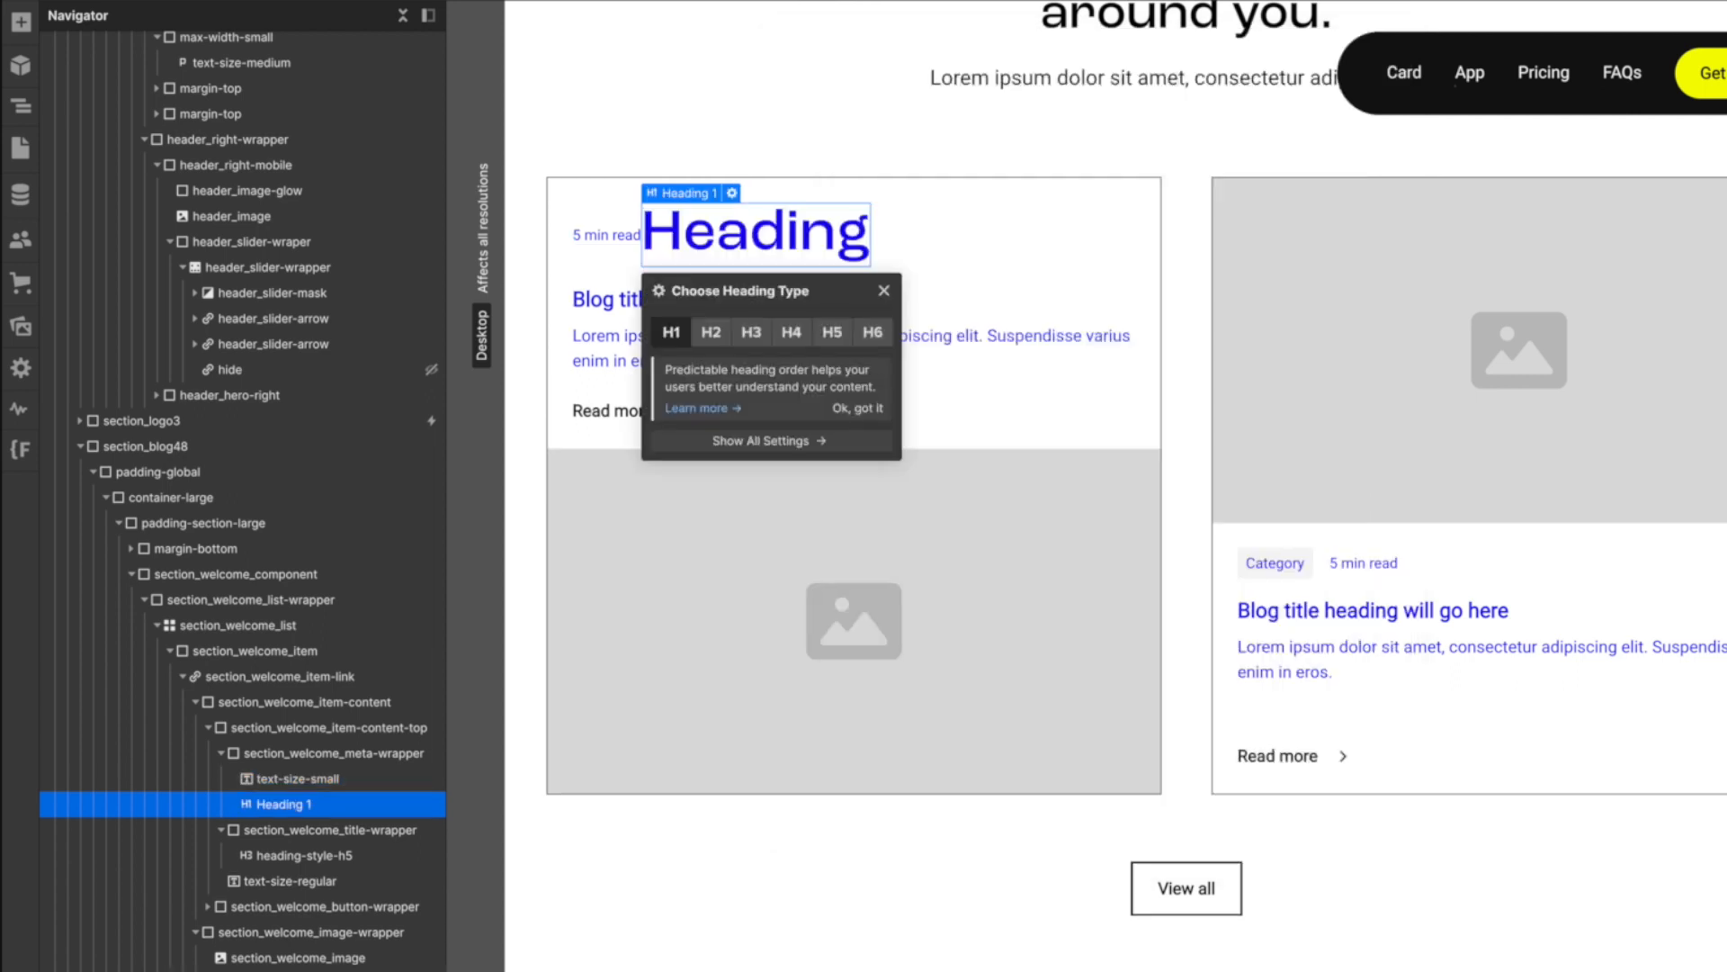
left_click(829, 335)
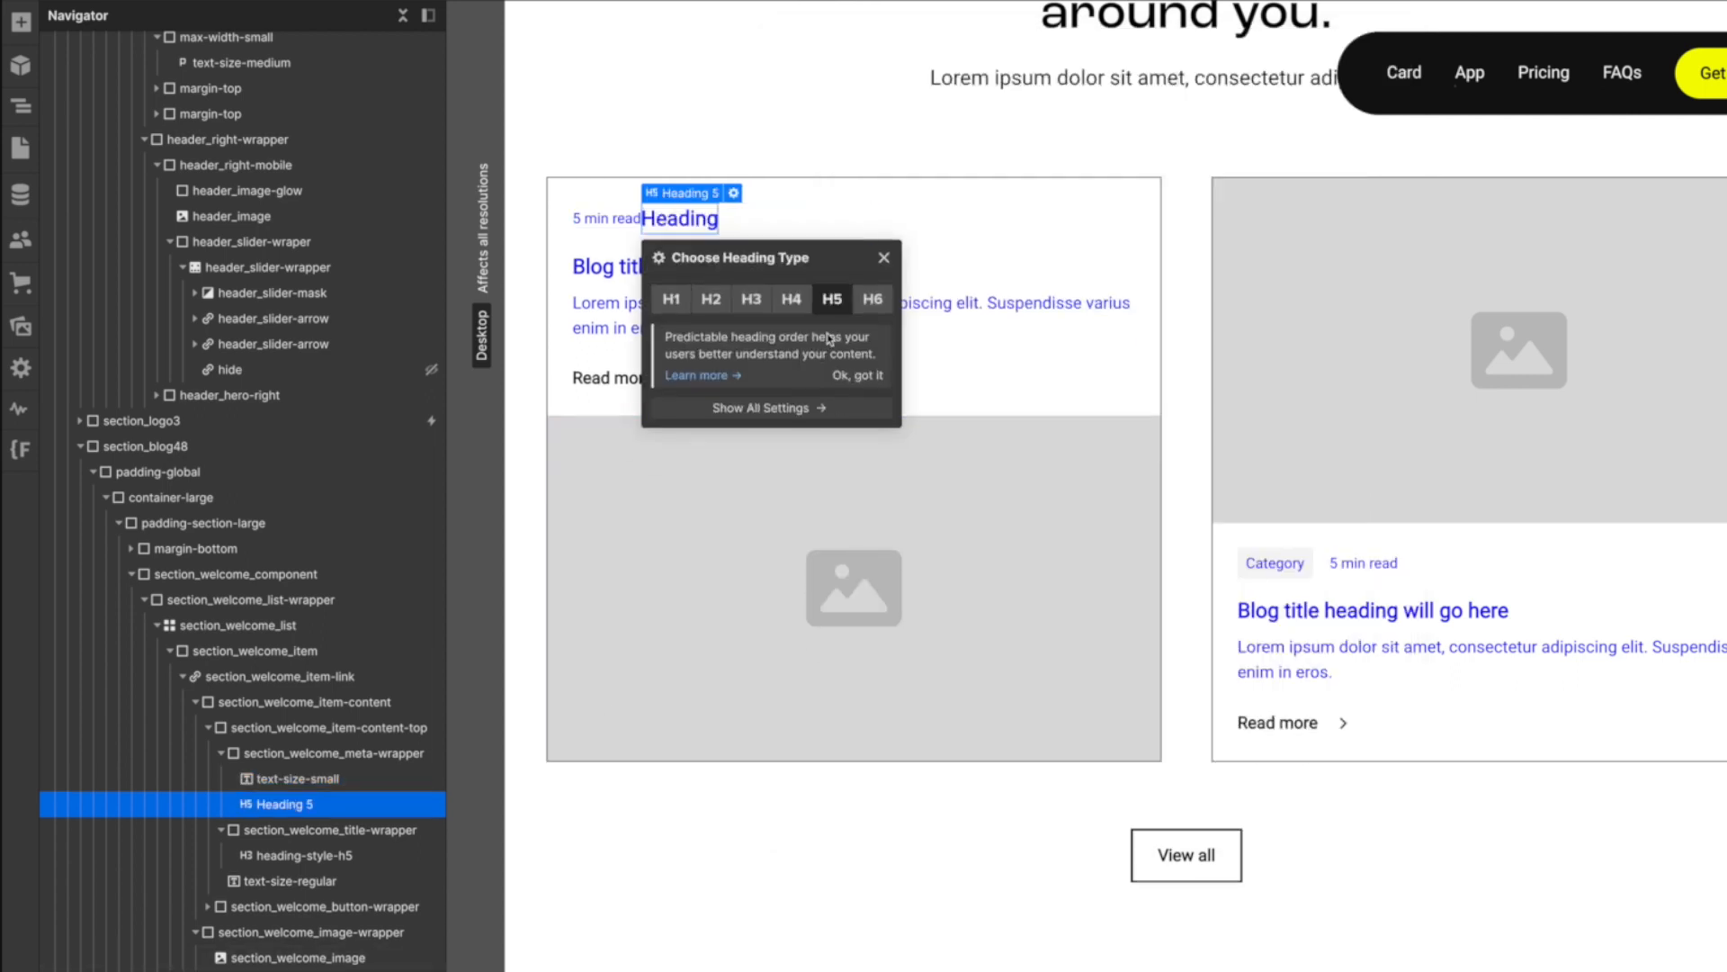
left_click(865, 302)
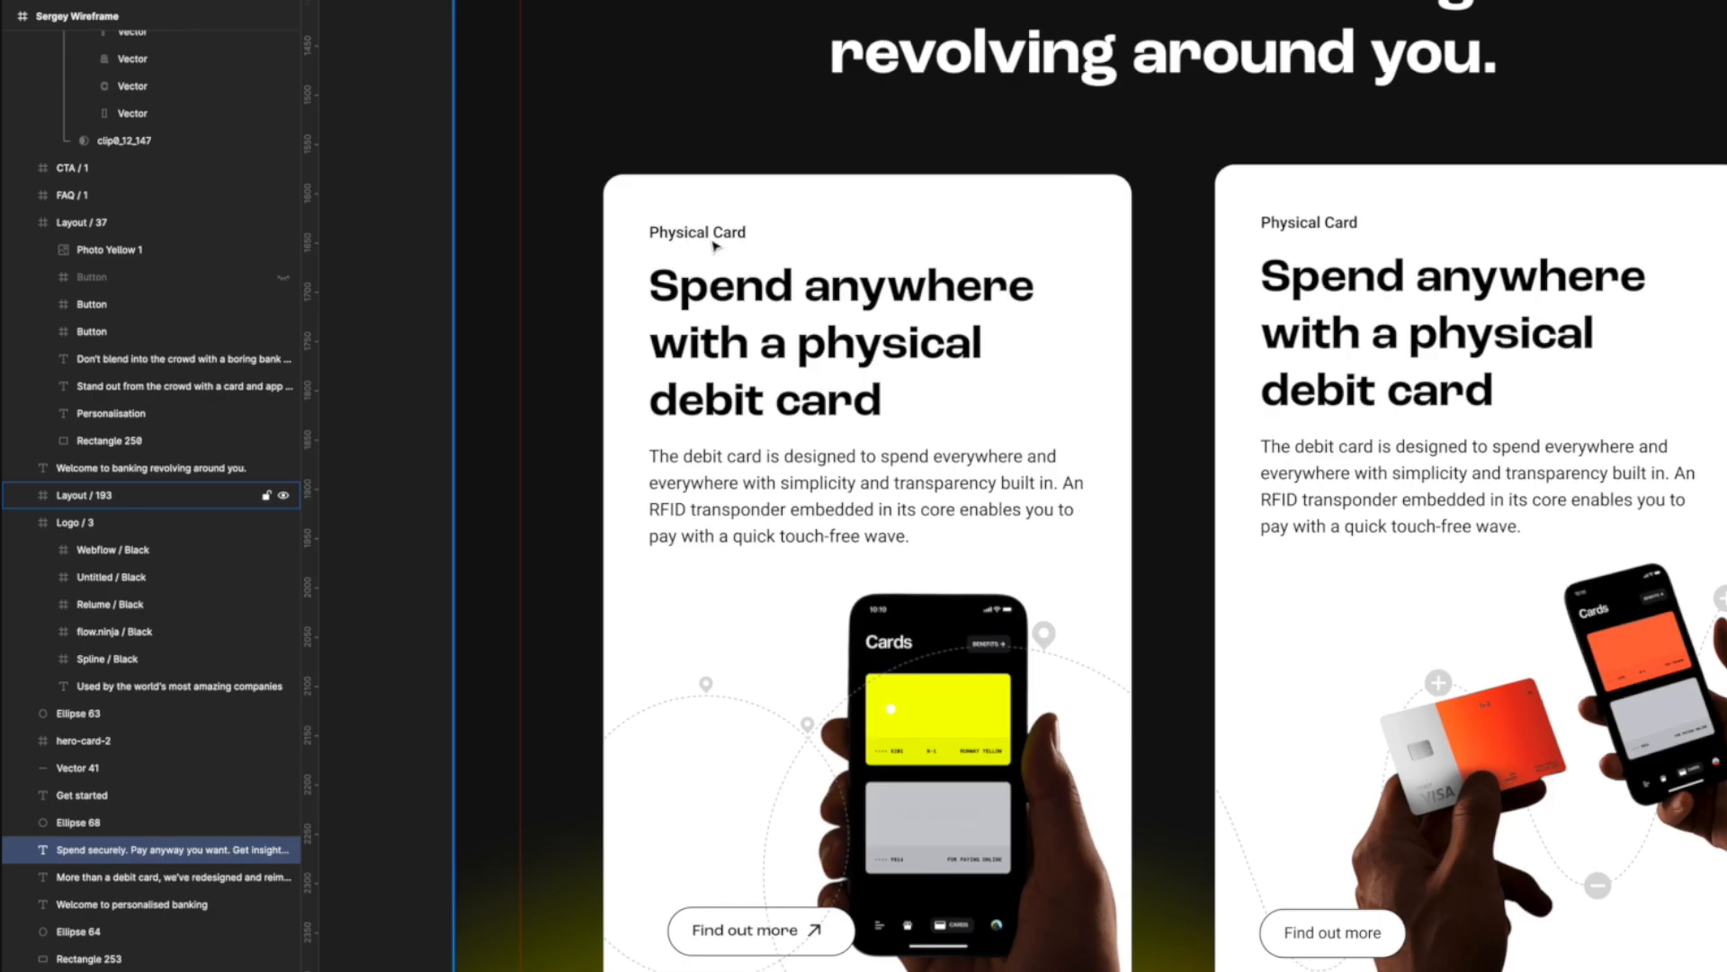
Switch to Figma and examine the Physical Card label above the debit card title in the design.
left_click(727, 208)
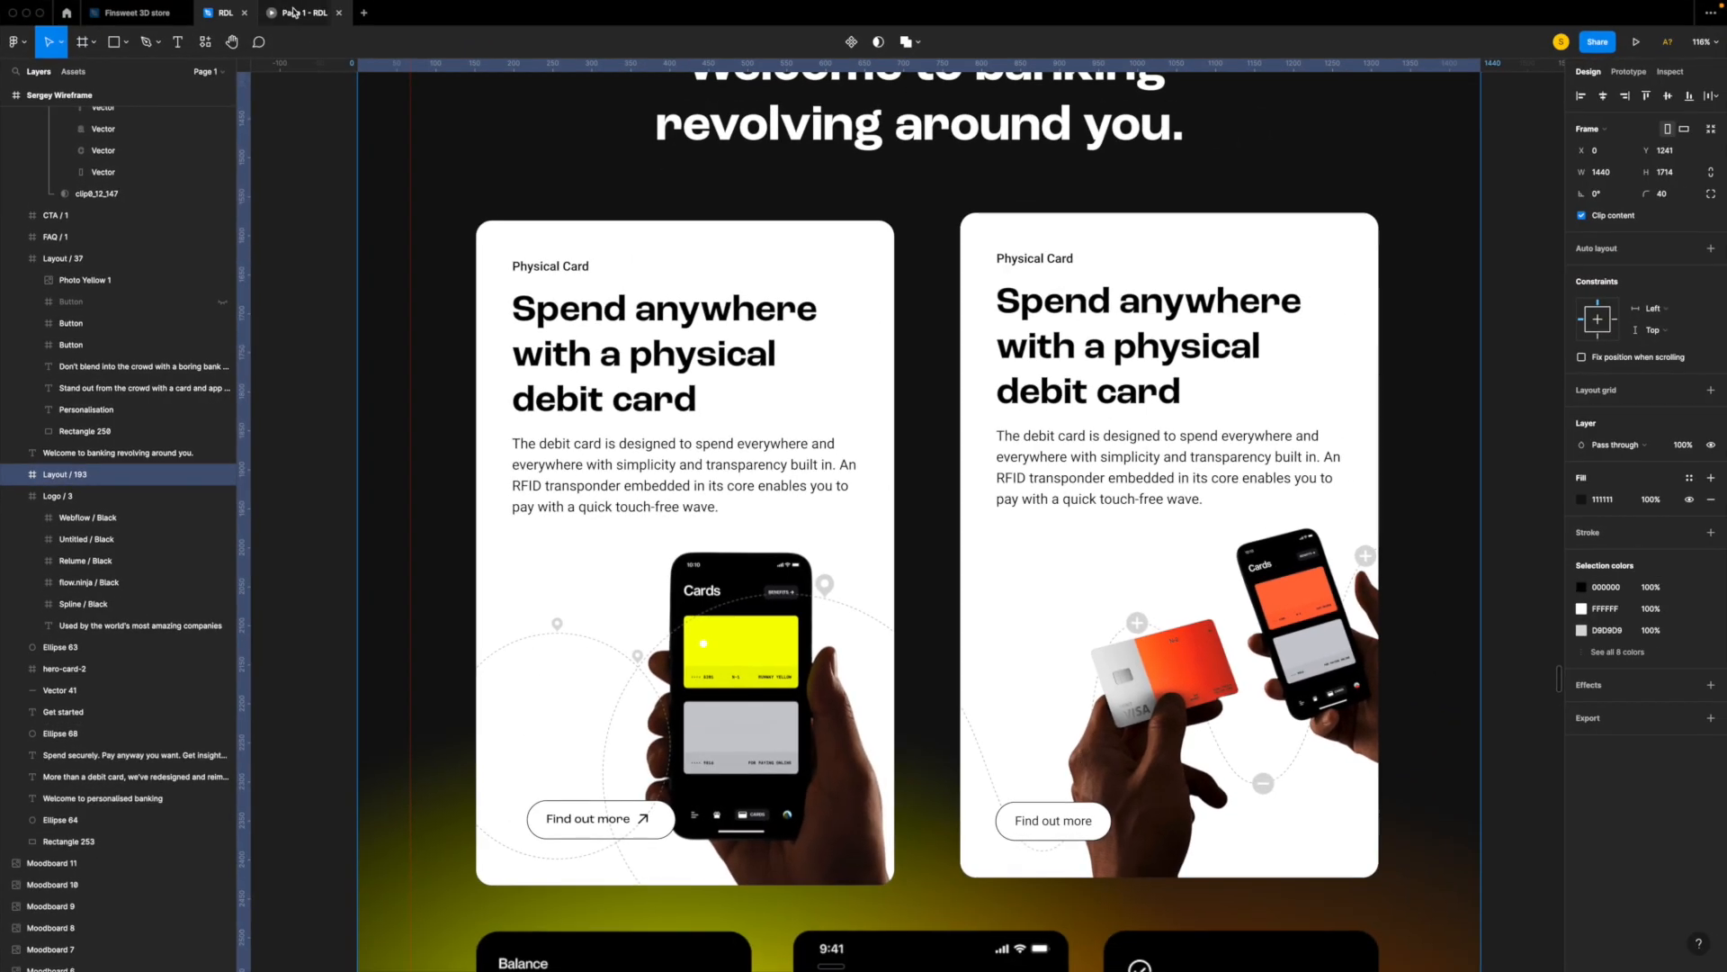
left_click(293, 12)
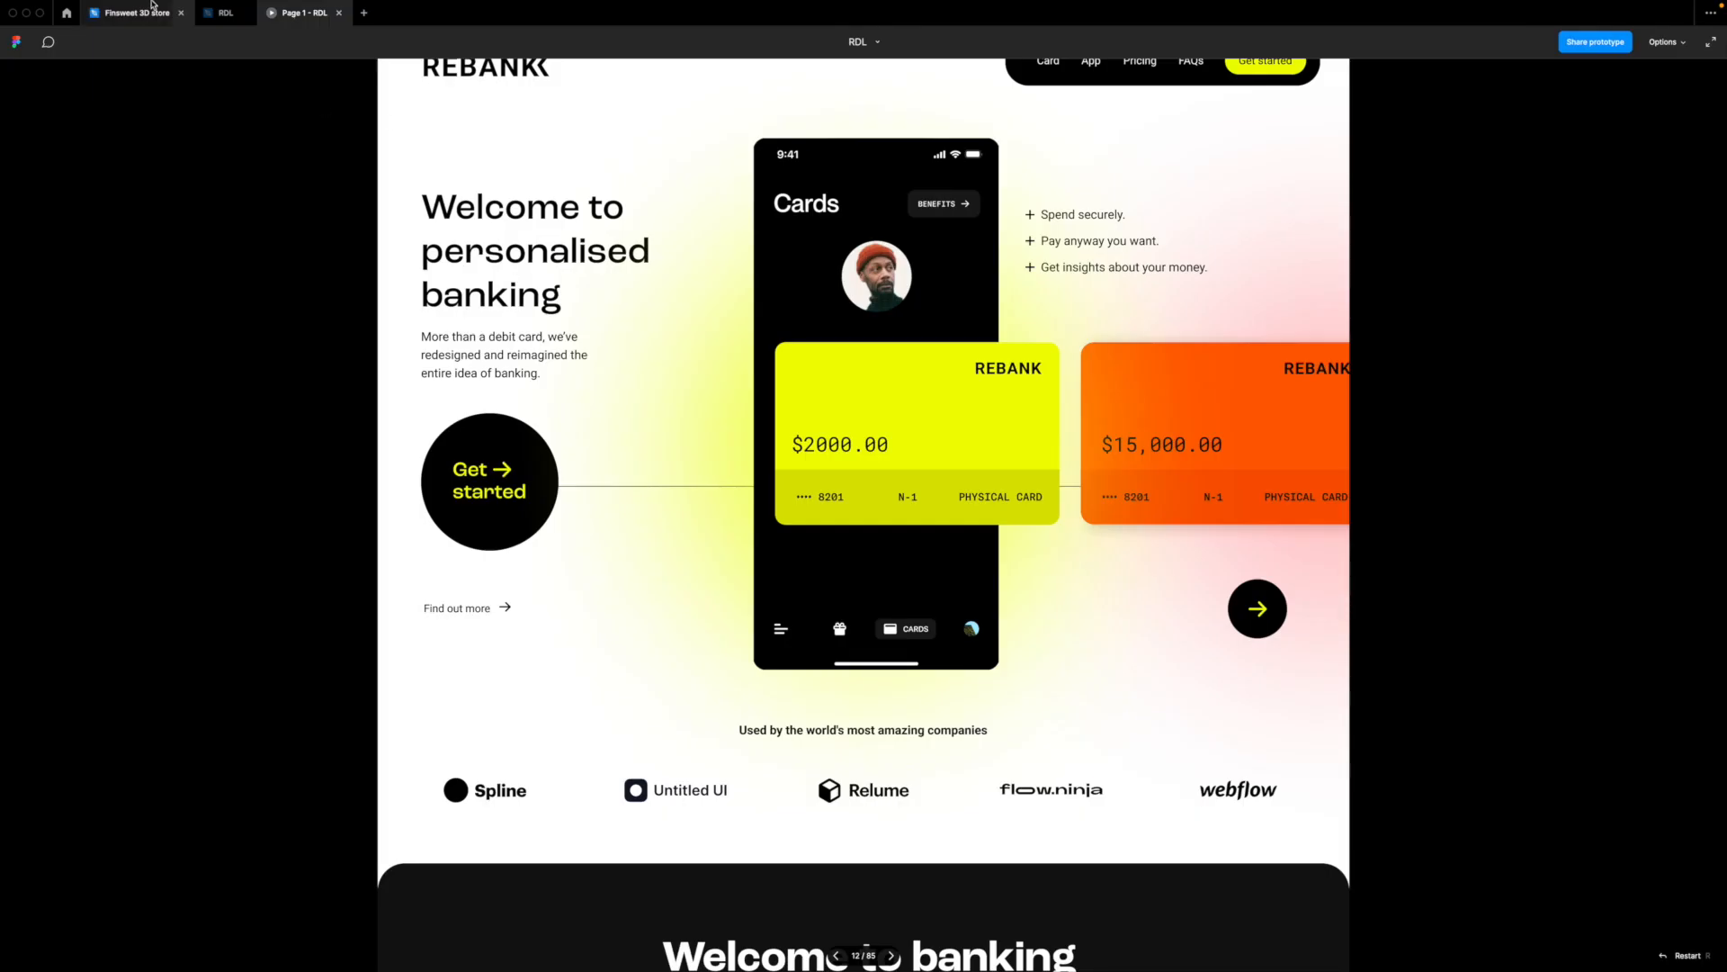
left_click(213, 18)
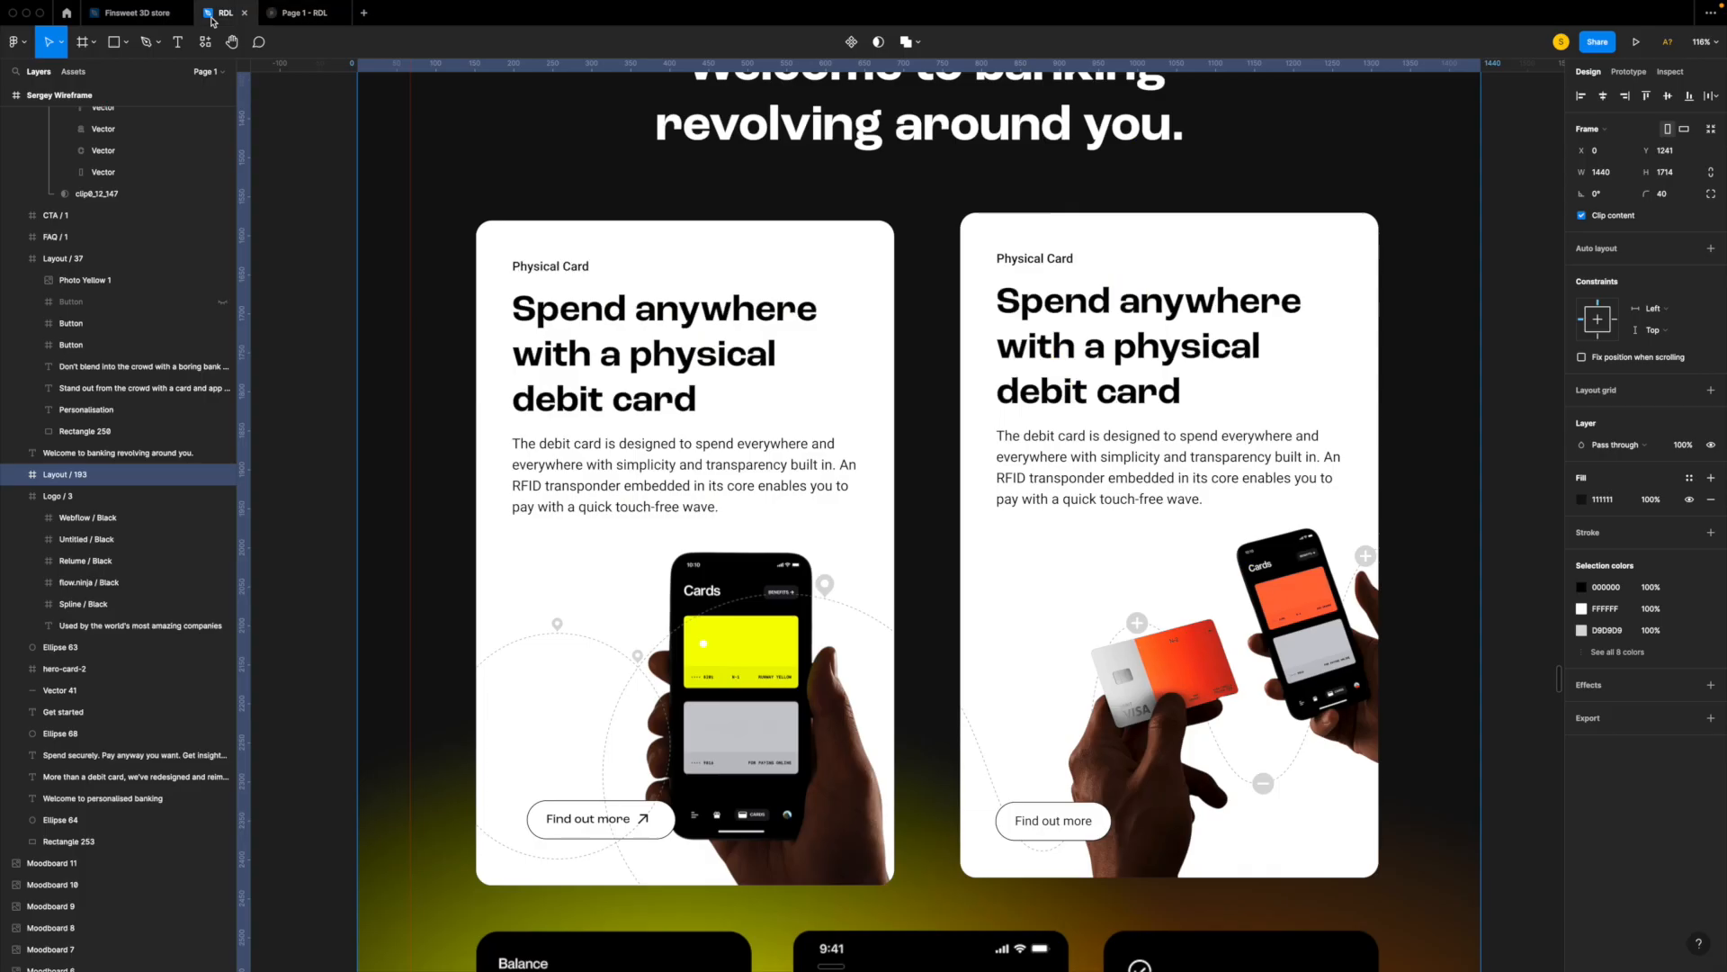
left_click(561, 271, "super")
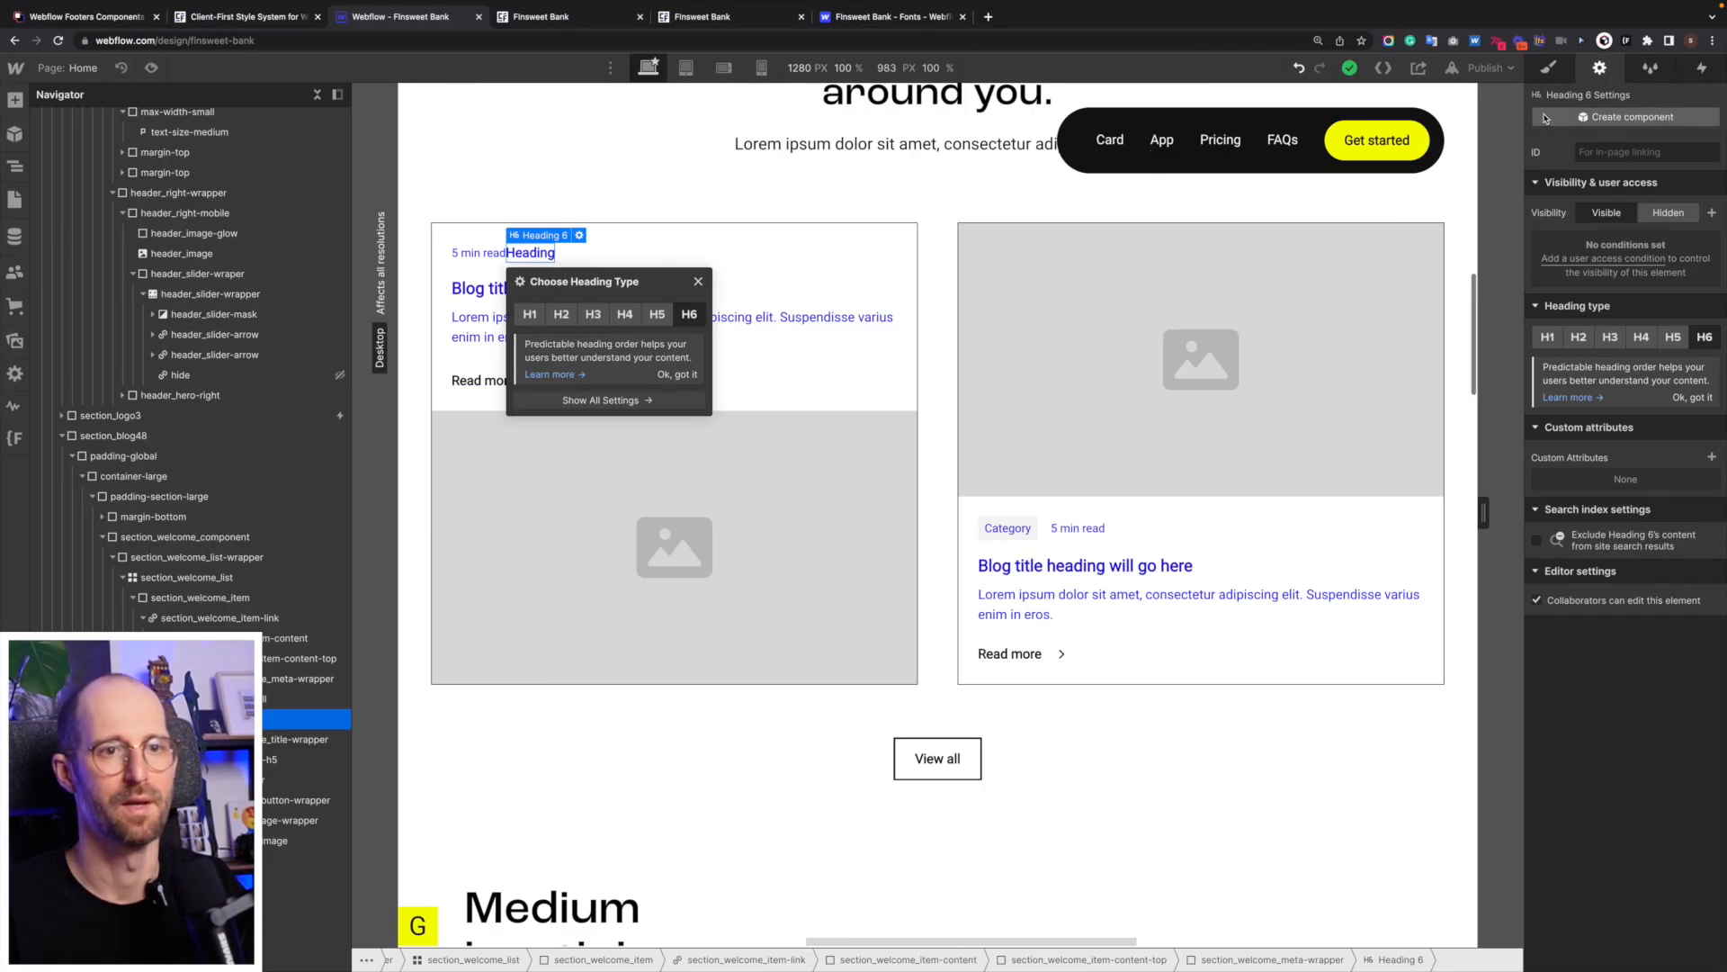
Back in Webflow, select the All H6 Headings tag for the new heading's styles and delete the 5 min read text from the first card.
left_click(1548, 68)
left_click(1601, 173)
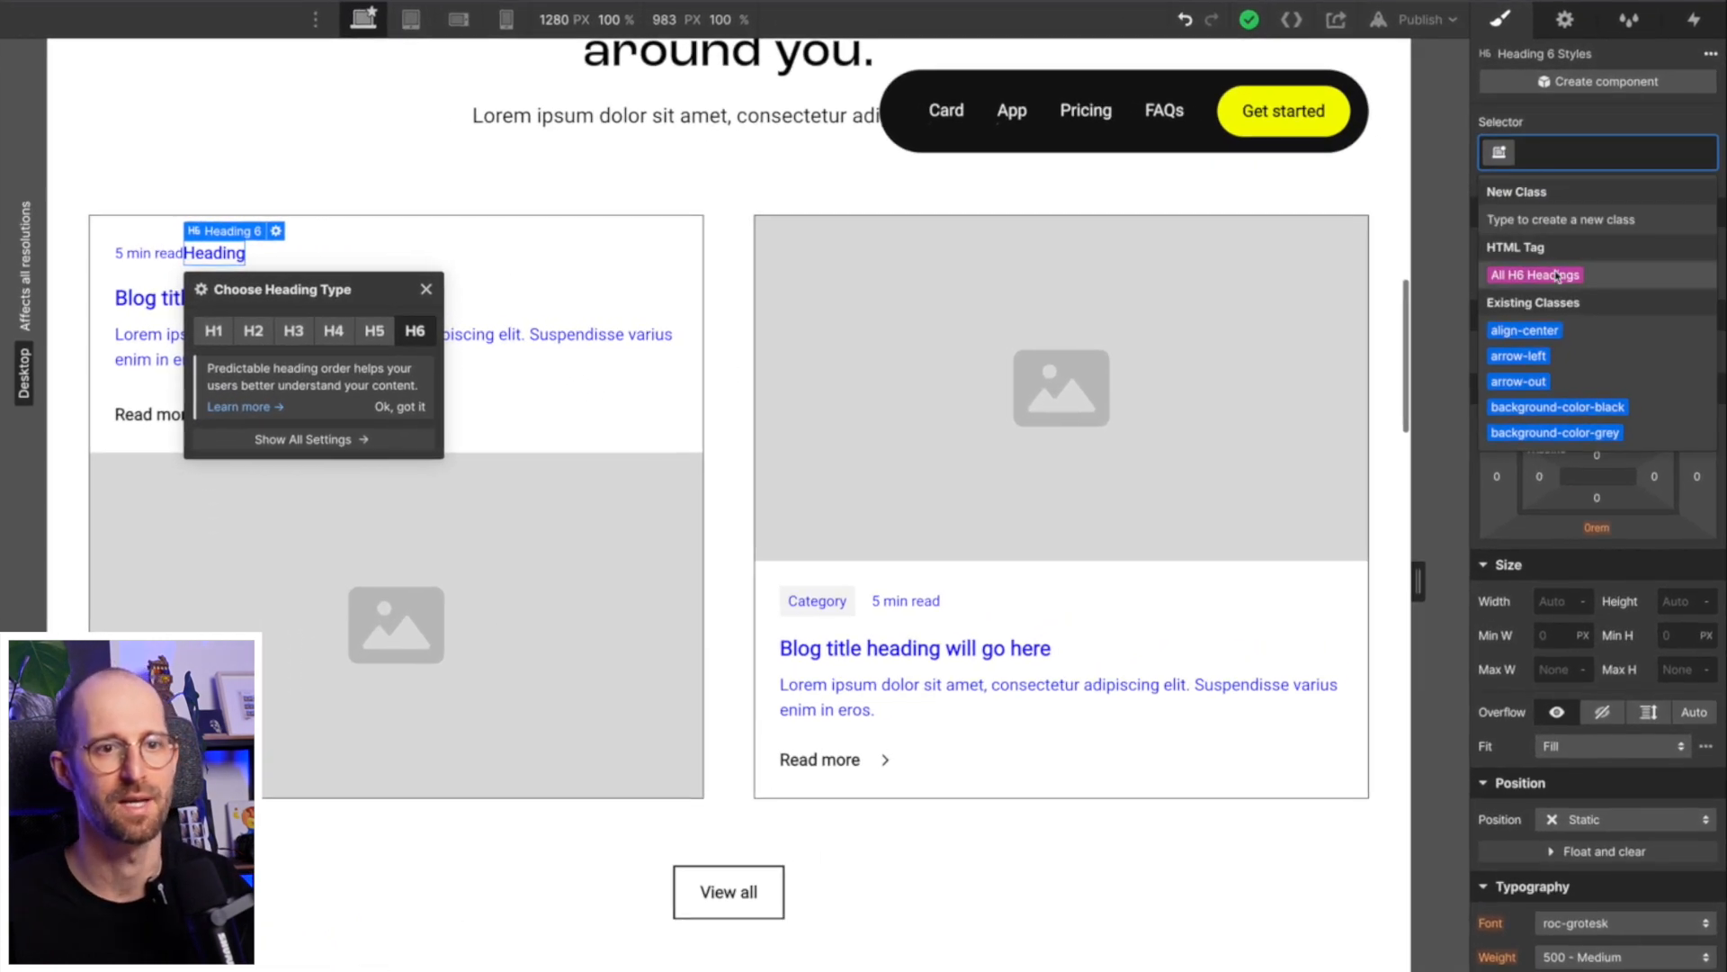
left_click(1538, 274)
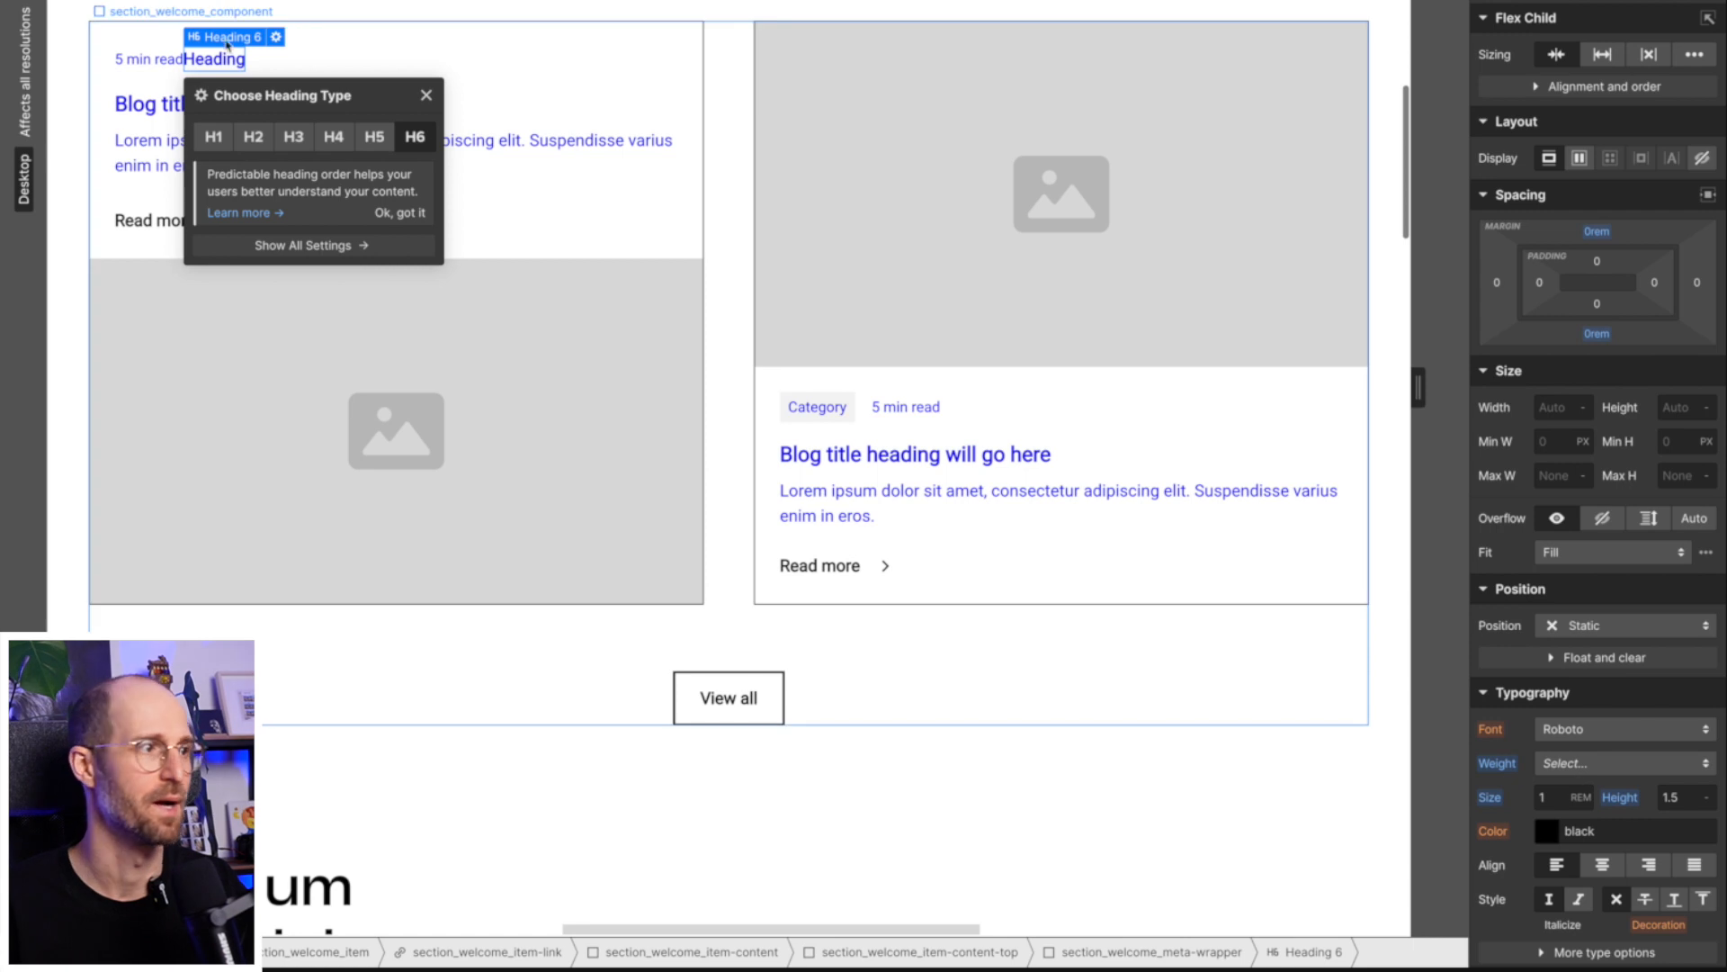
left_click(164, 130)
key("Delete")
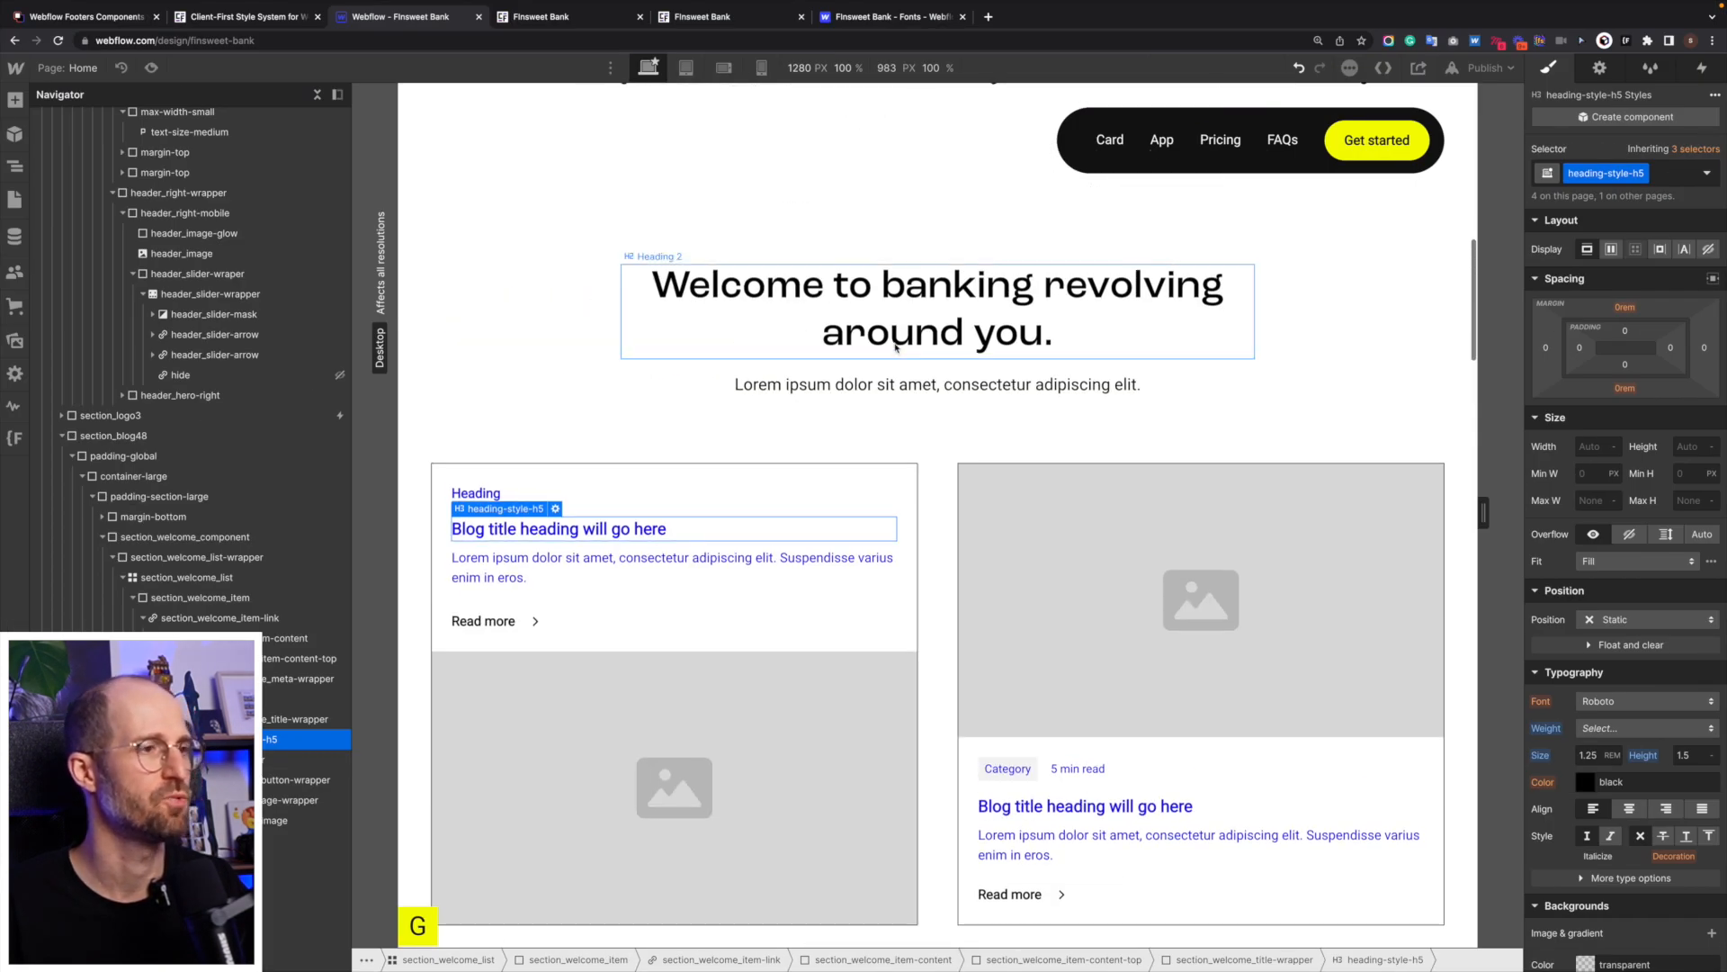
Apply the existing heading-style-h1 class to the "Welcome to banking revolving around you." heading.
left_click(896, 347)
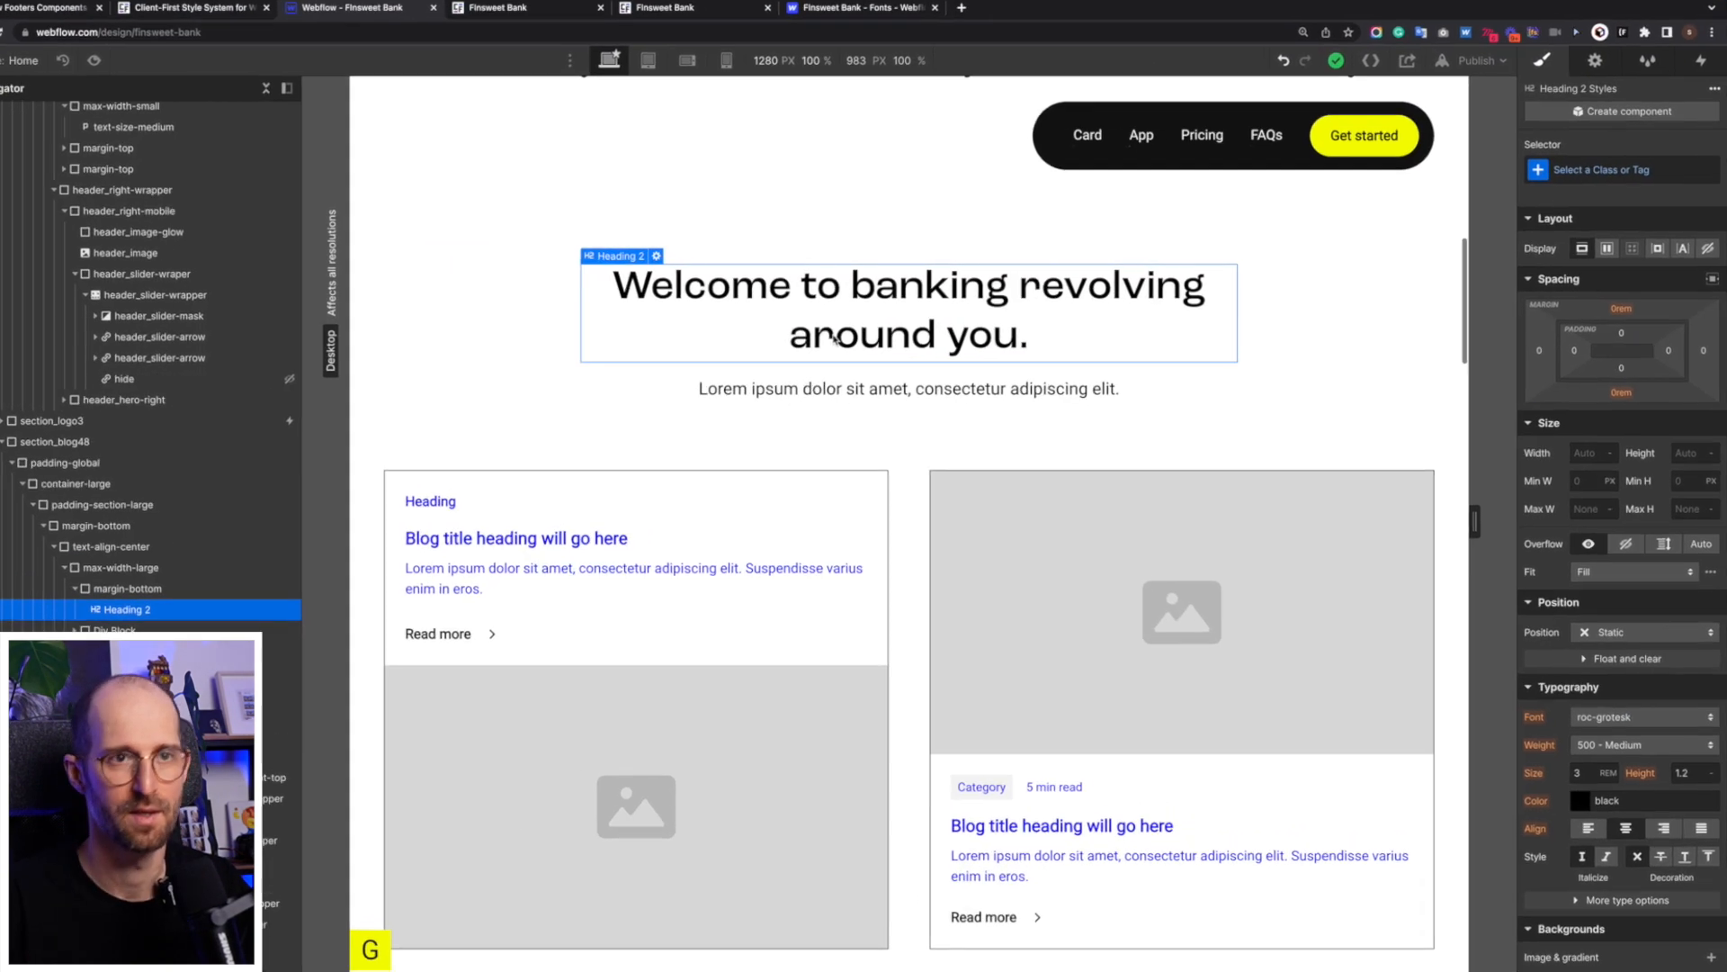
key("super+Return")
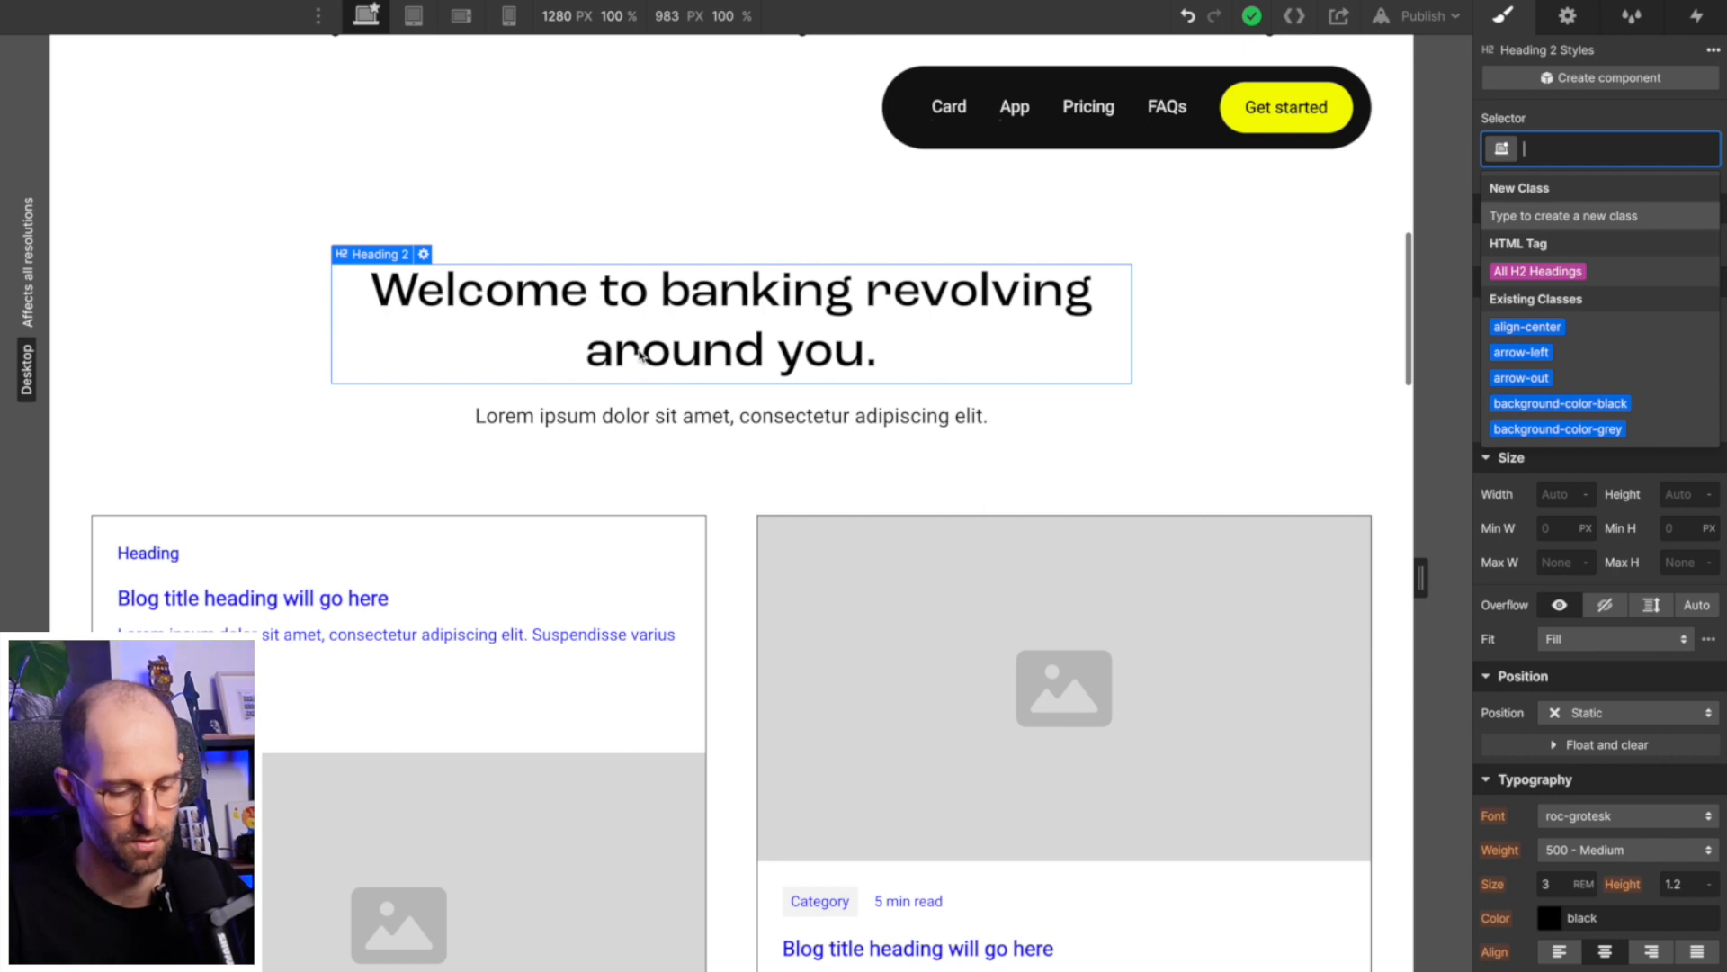
type("head")
key("ctrl+a")
type("h1")
key("Down")
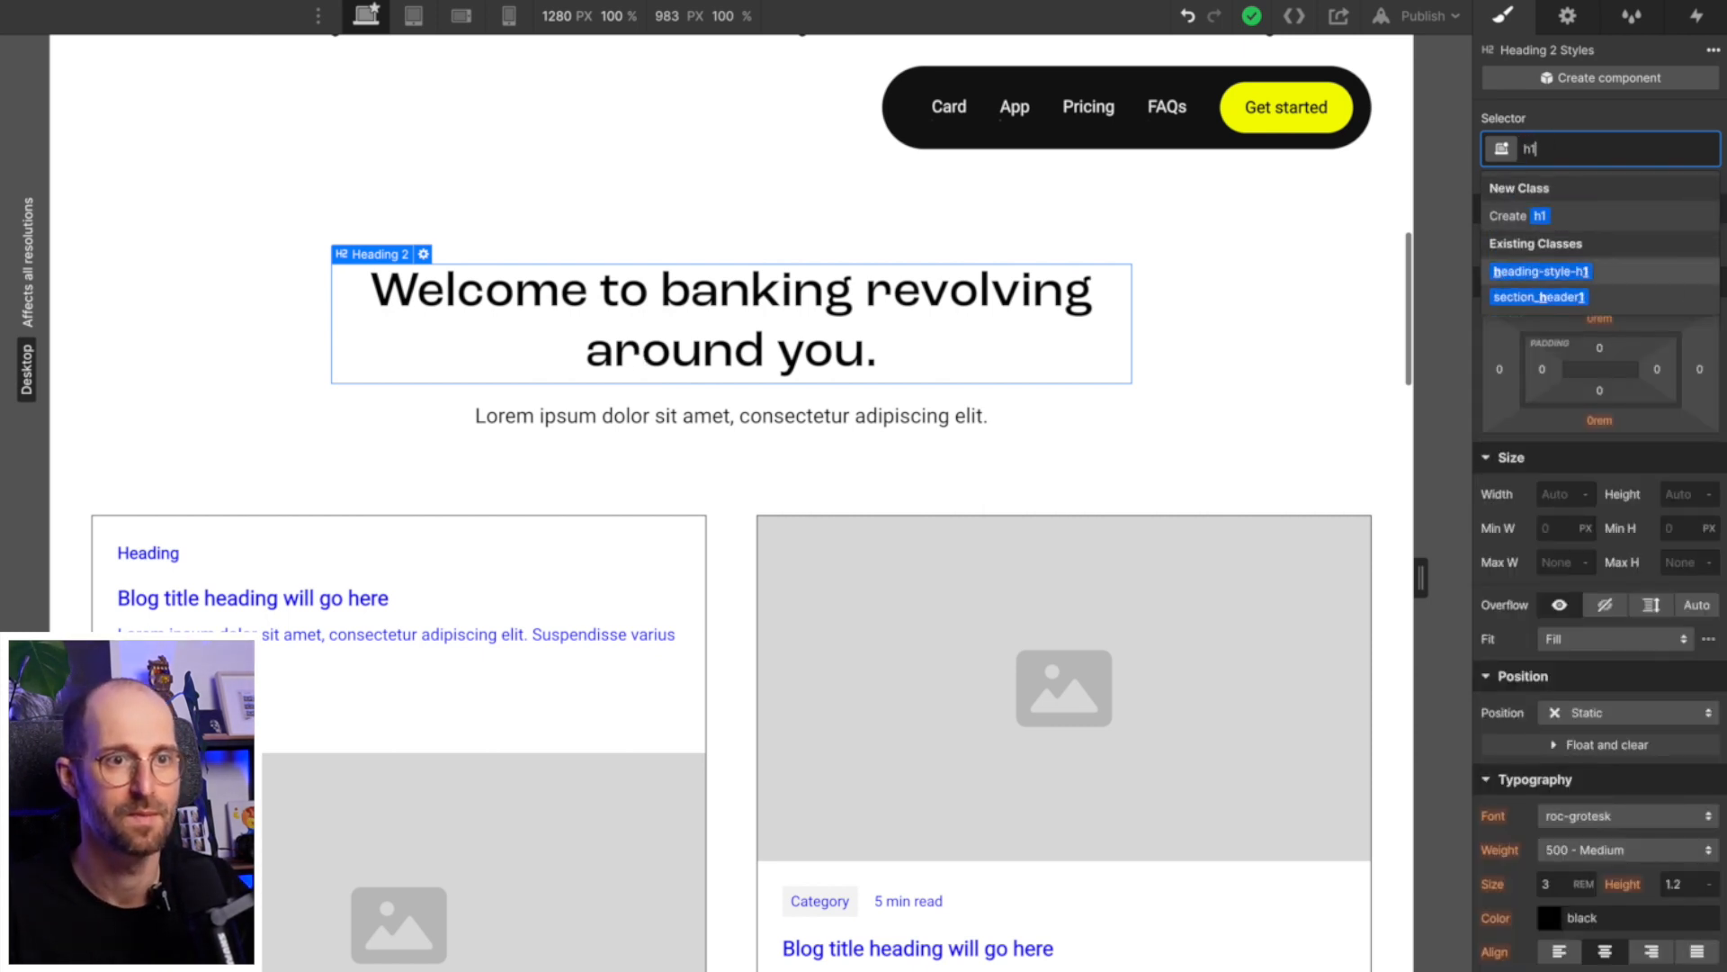
key("Return")
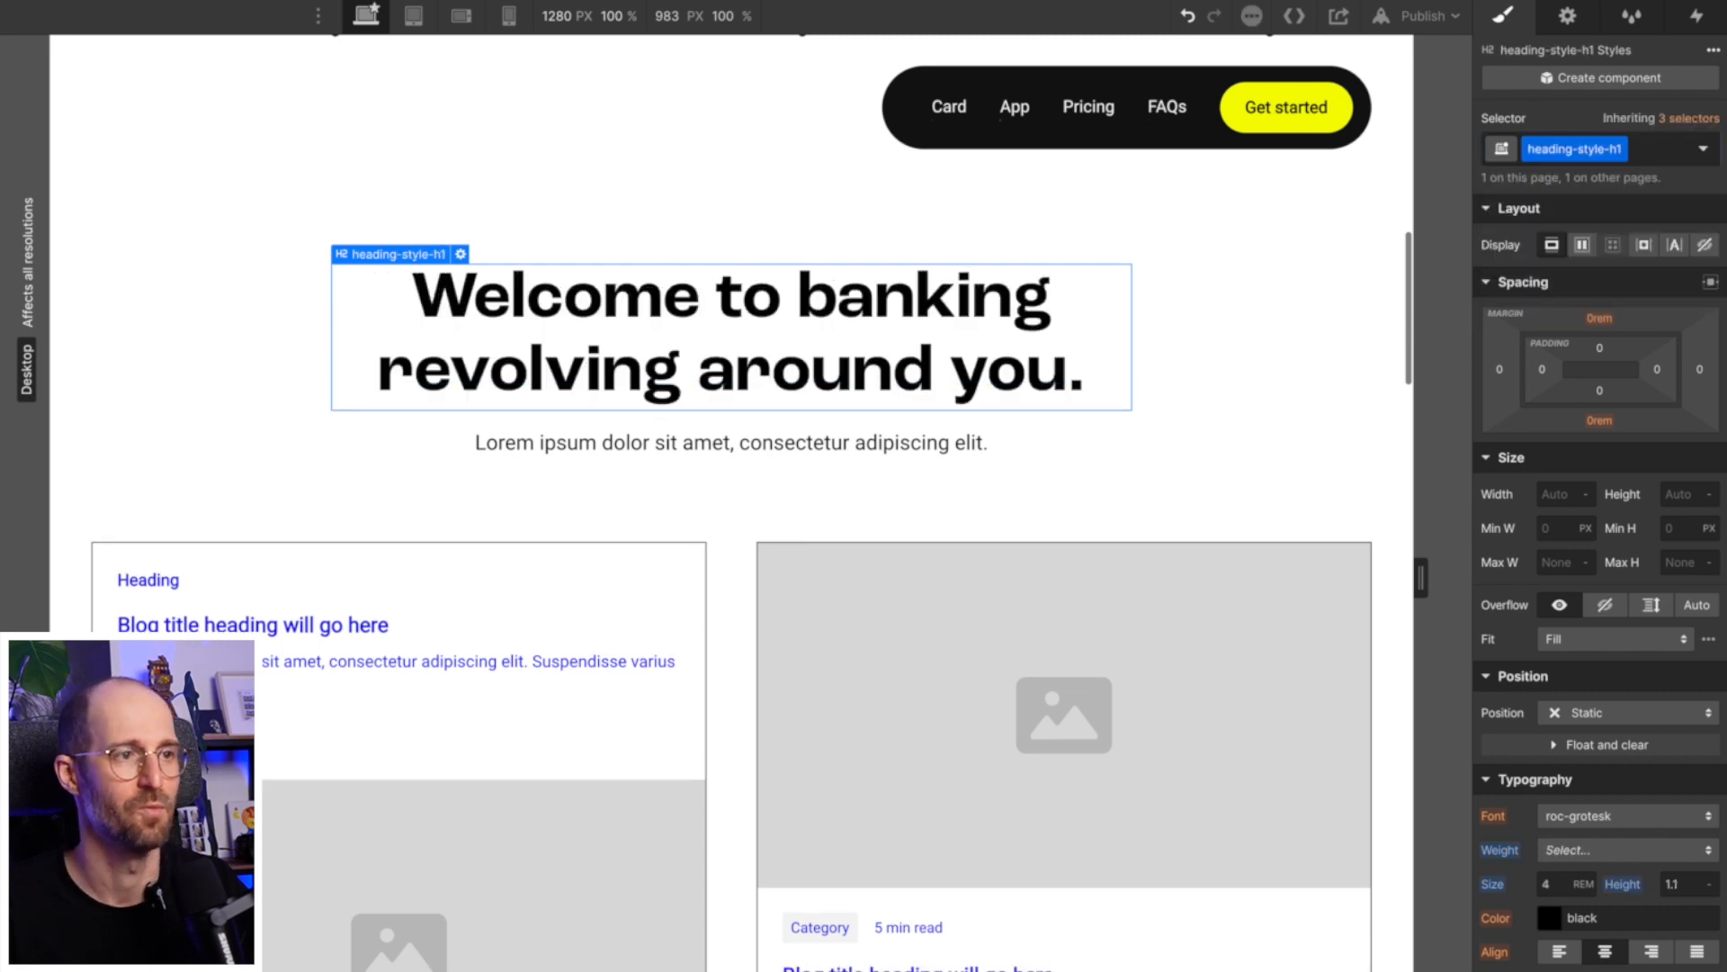
Set the heading-style-h1 class to the roc-grotesk font, 500 - Medium weight and a 3.5 rem size.
left_click(1583, 816)
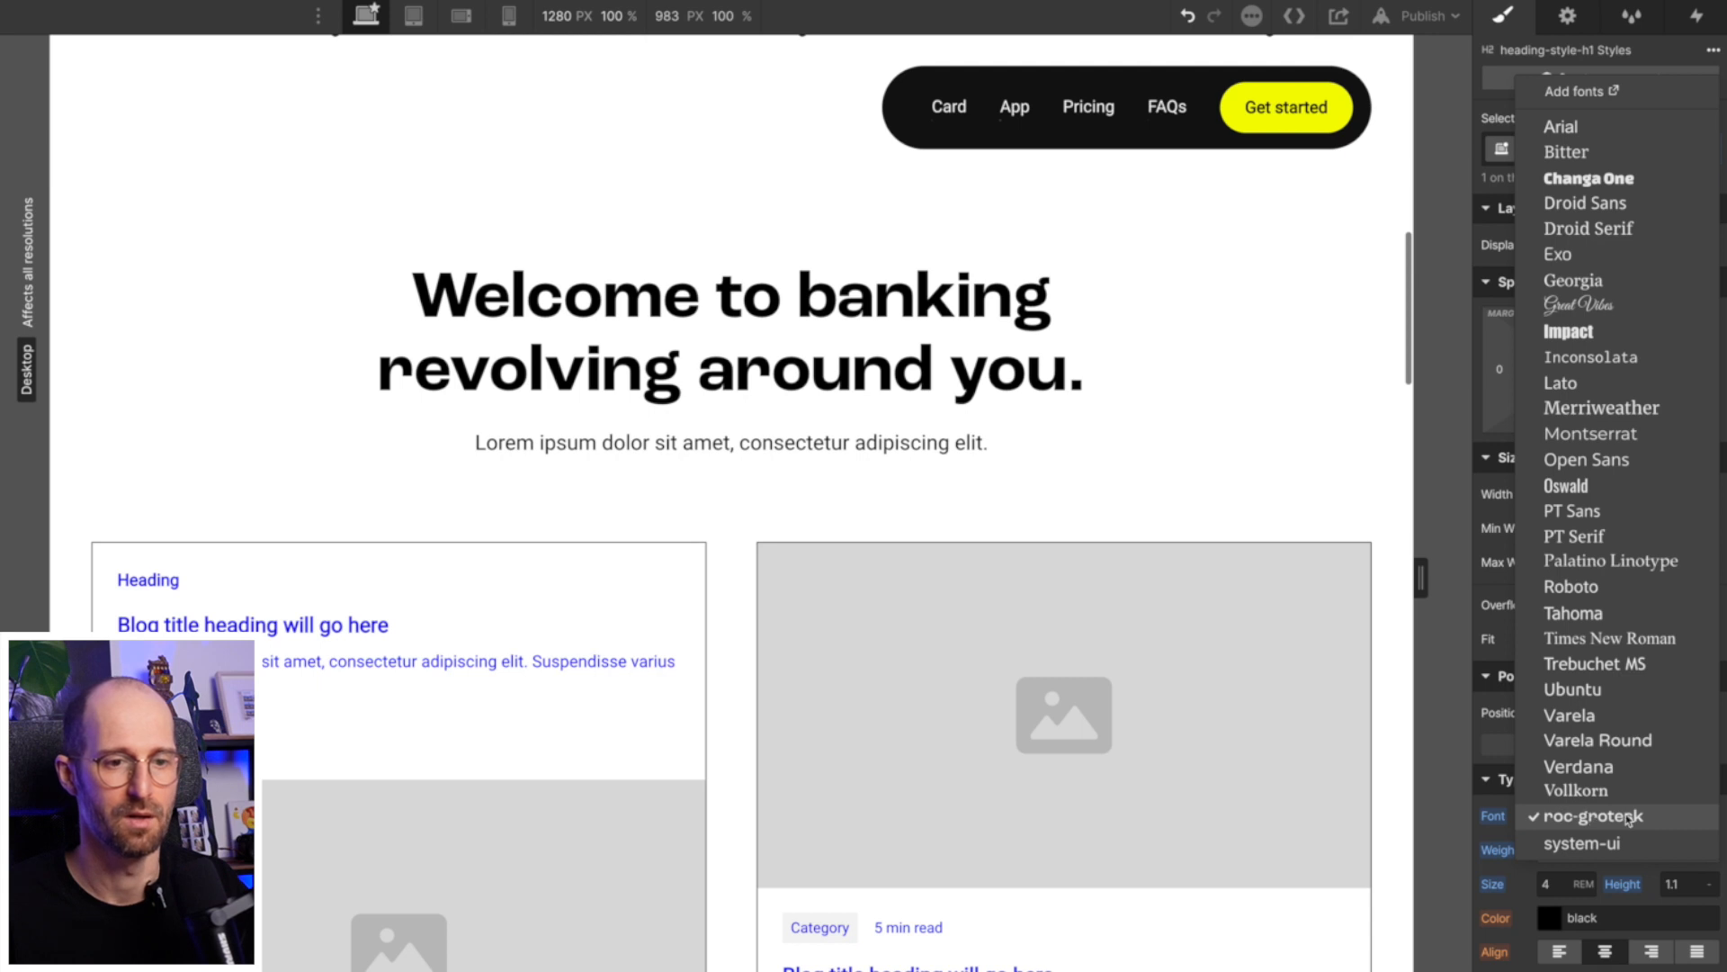
left_click(1627, 814)
left_click(1567, 853)
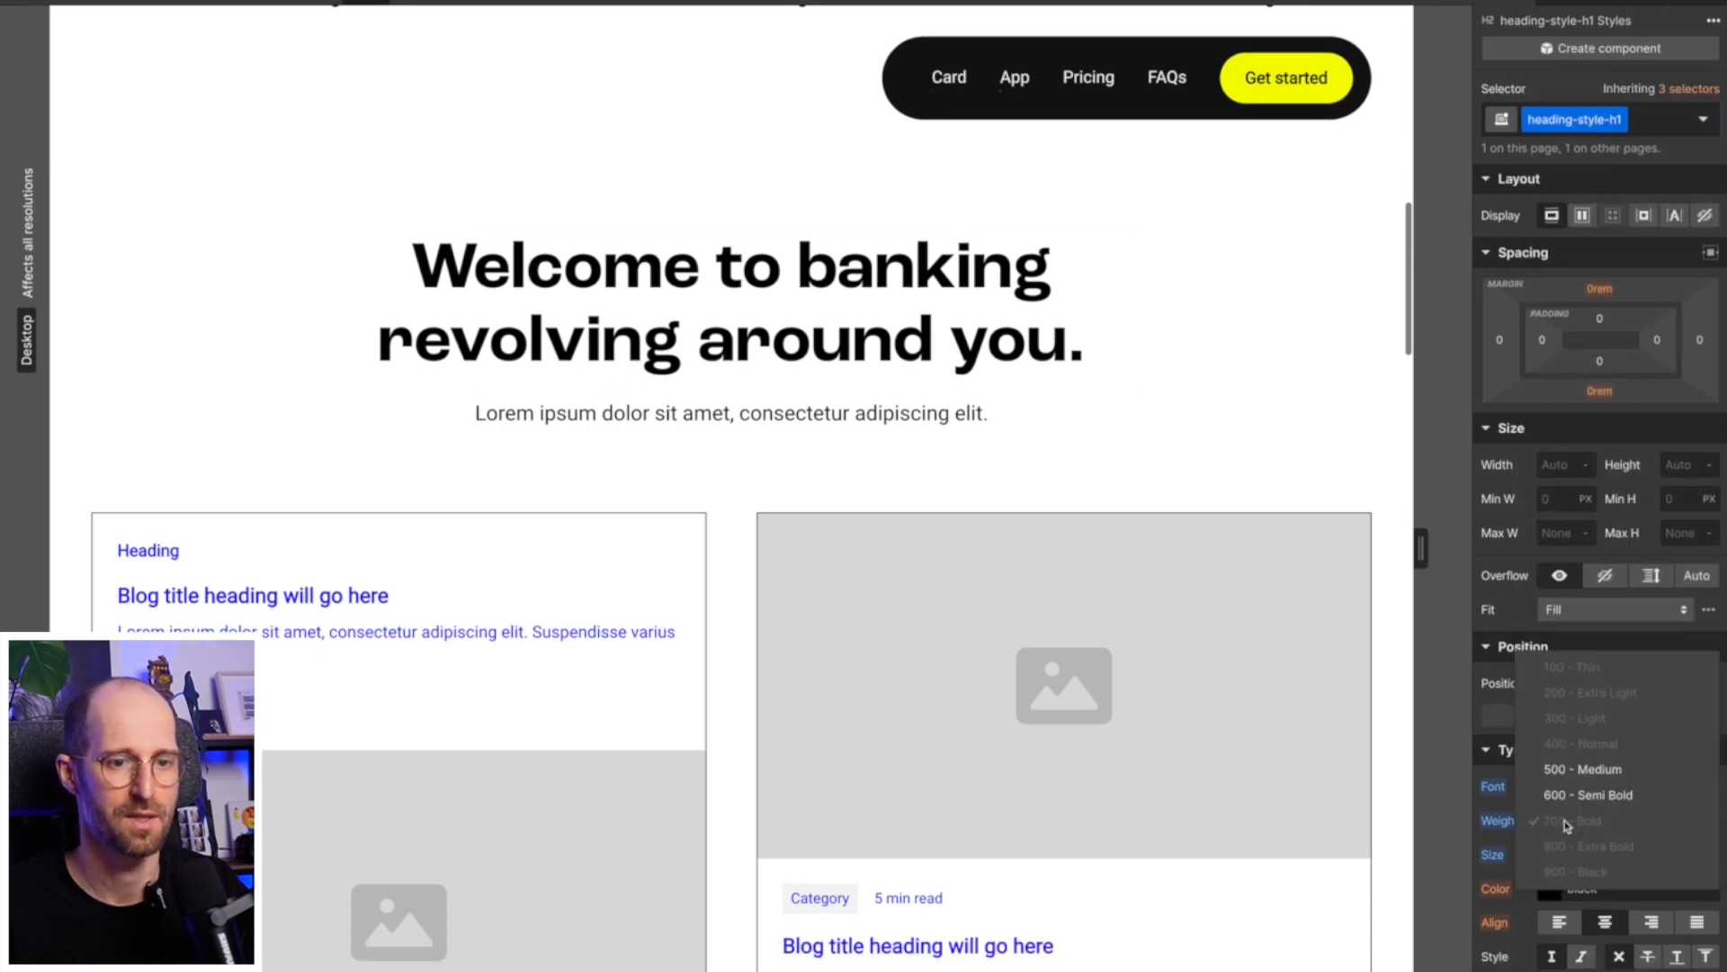
left_click(1582, 776)
left_click(1562, 701)
type("3.5")
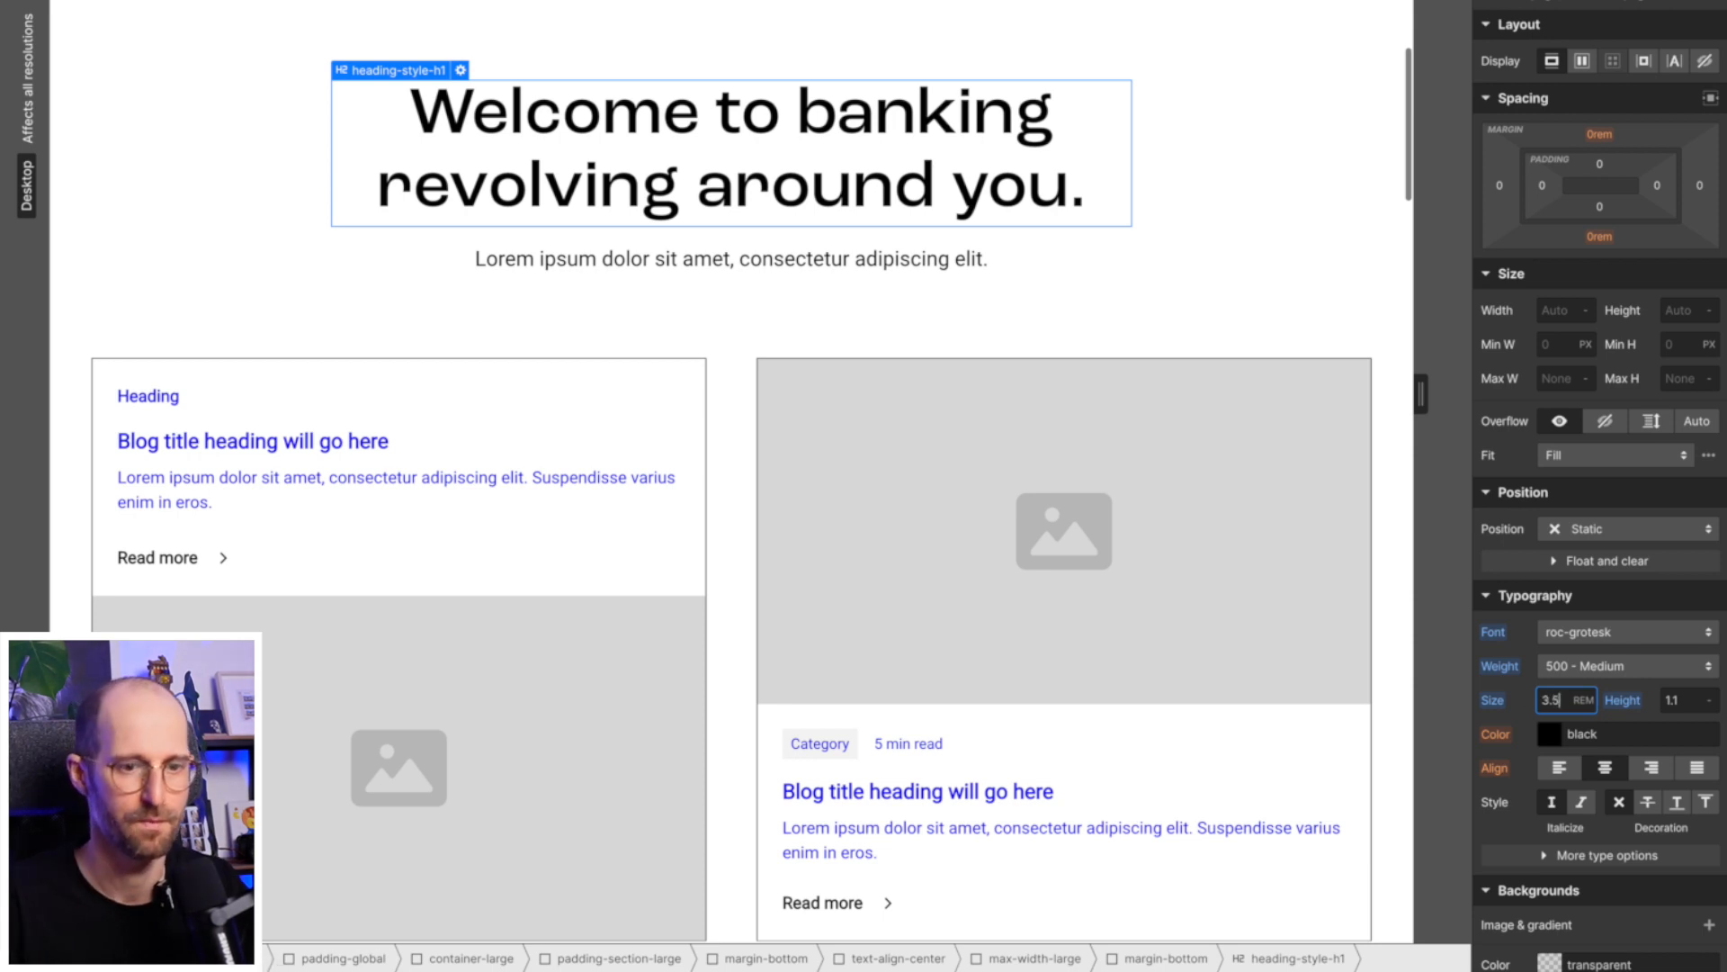
key("Return")
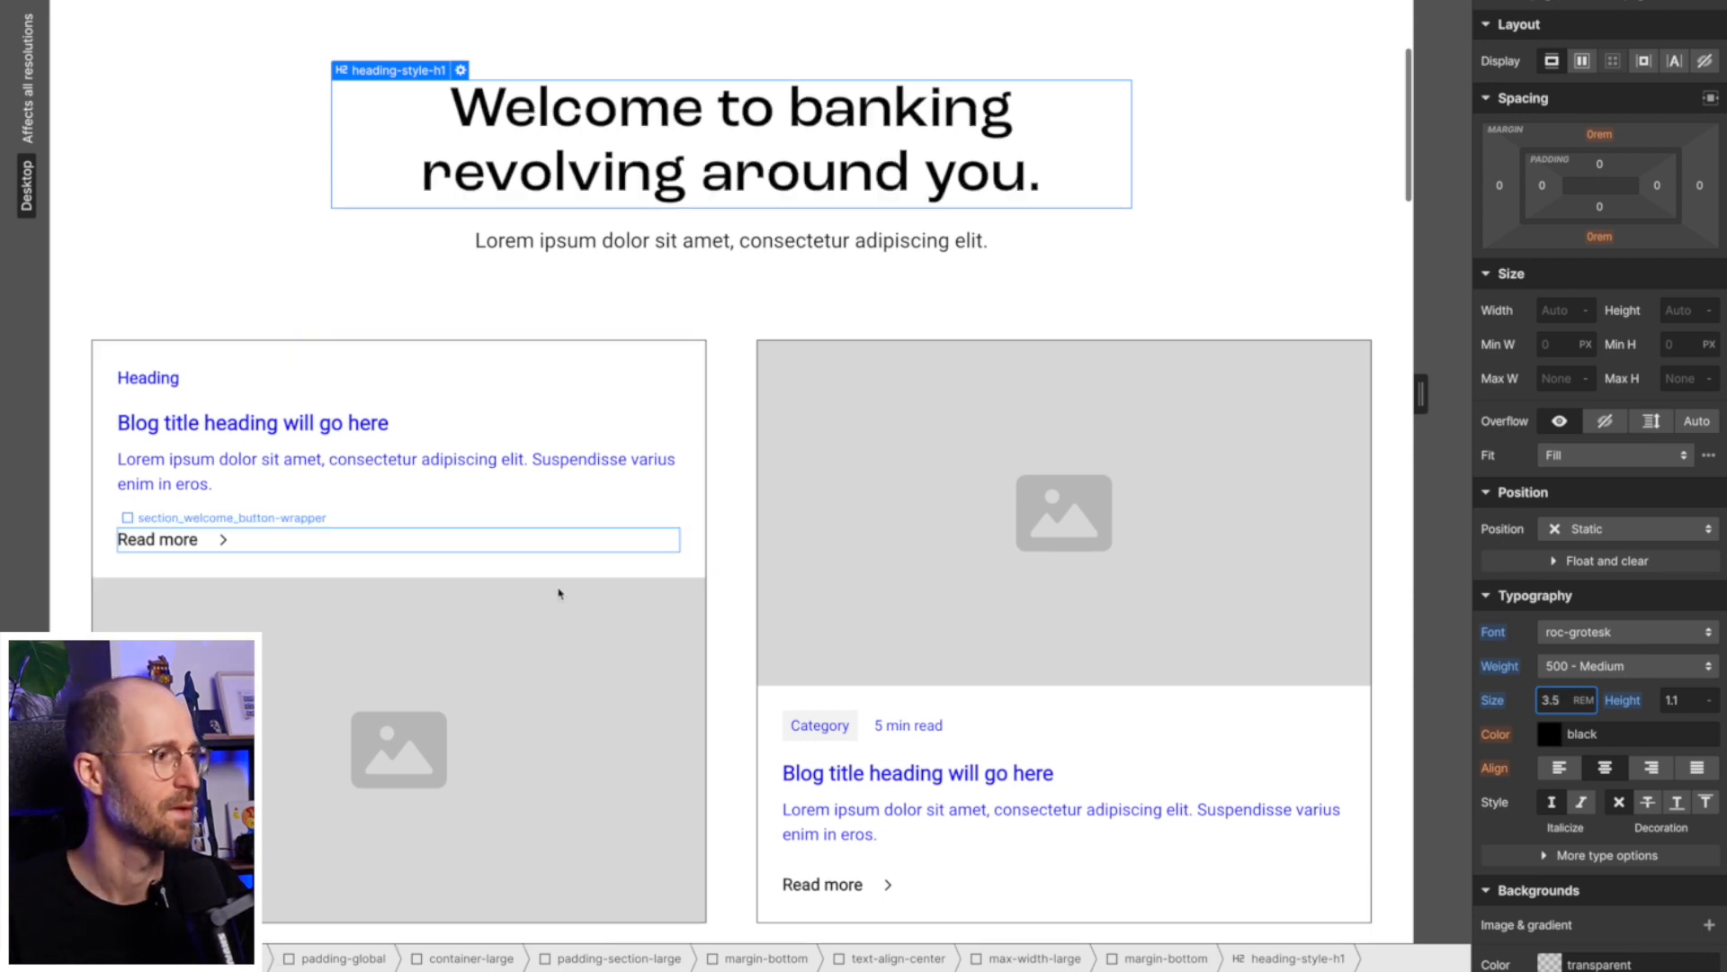
Change the first blog card's title to an H2 and remove its heading-style-h5 class.
left_click(234, 424)
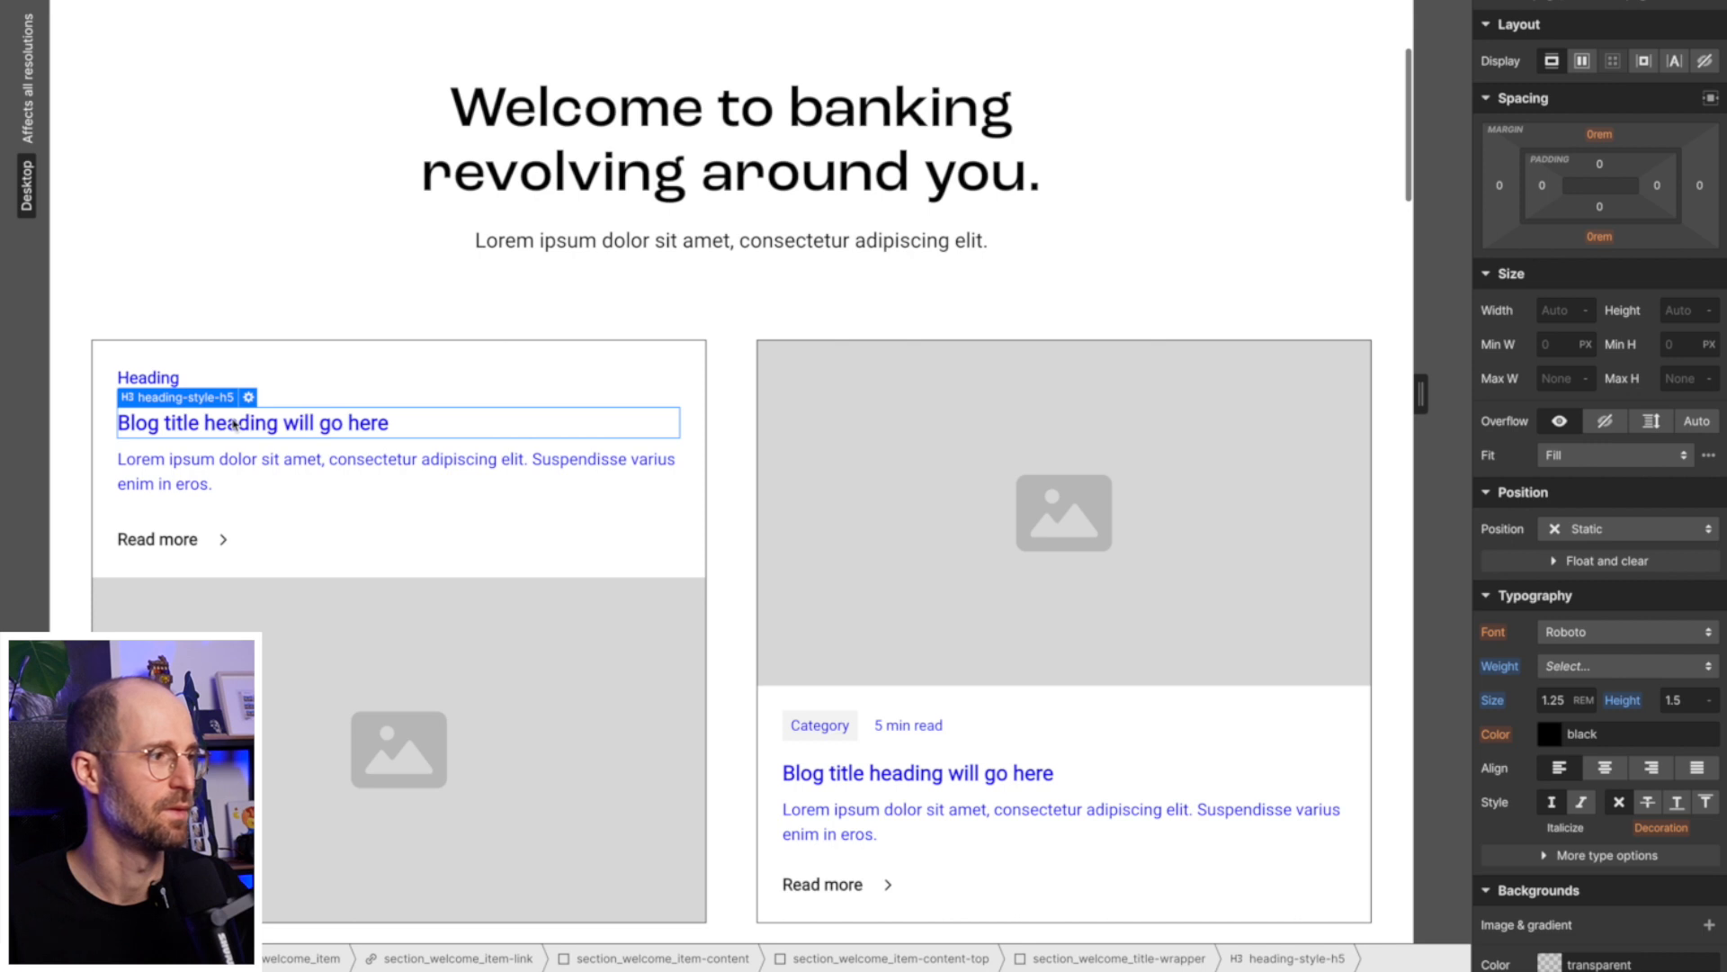
left_click(250, 398)
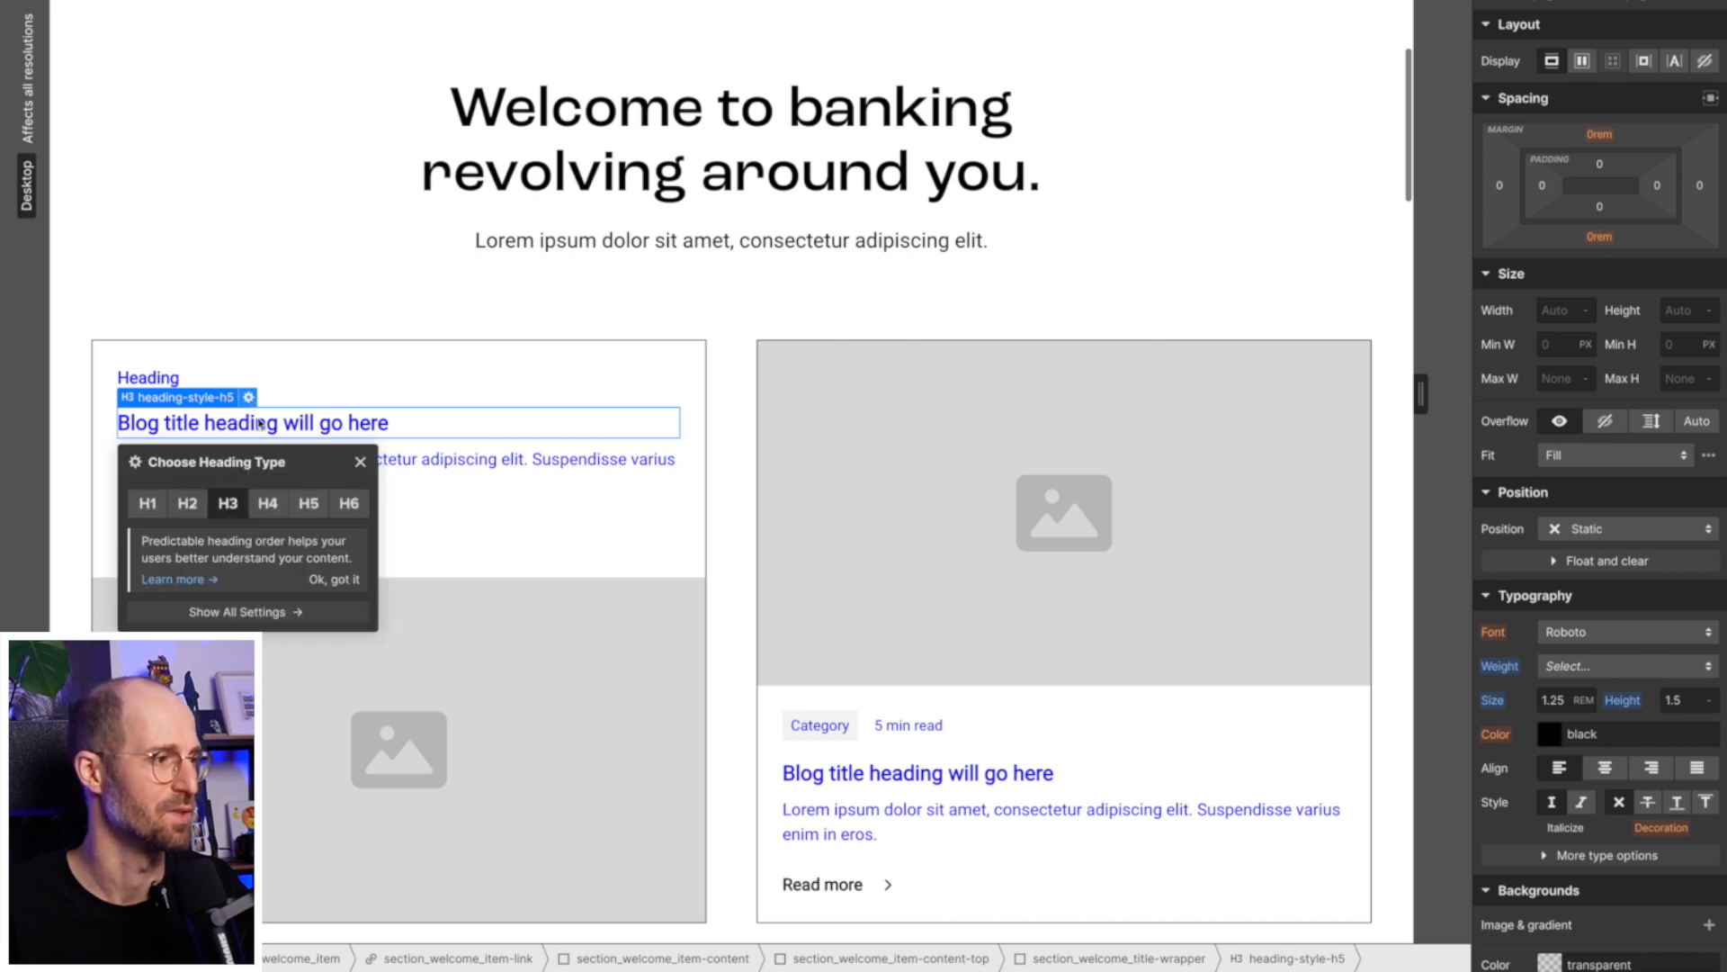
left_click(186, 503)
key("g")
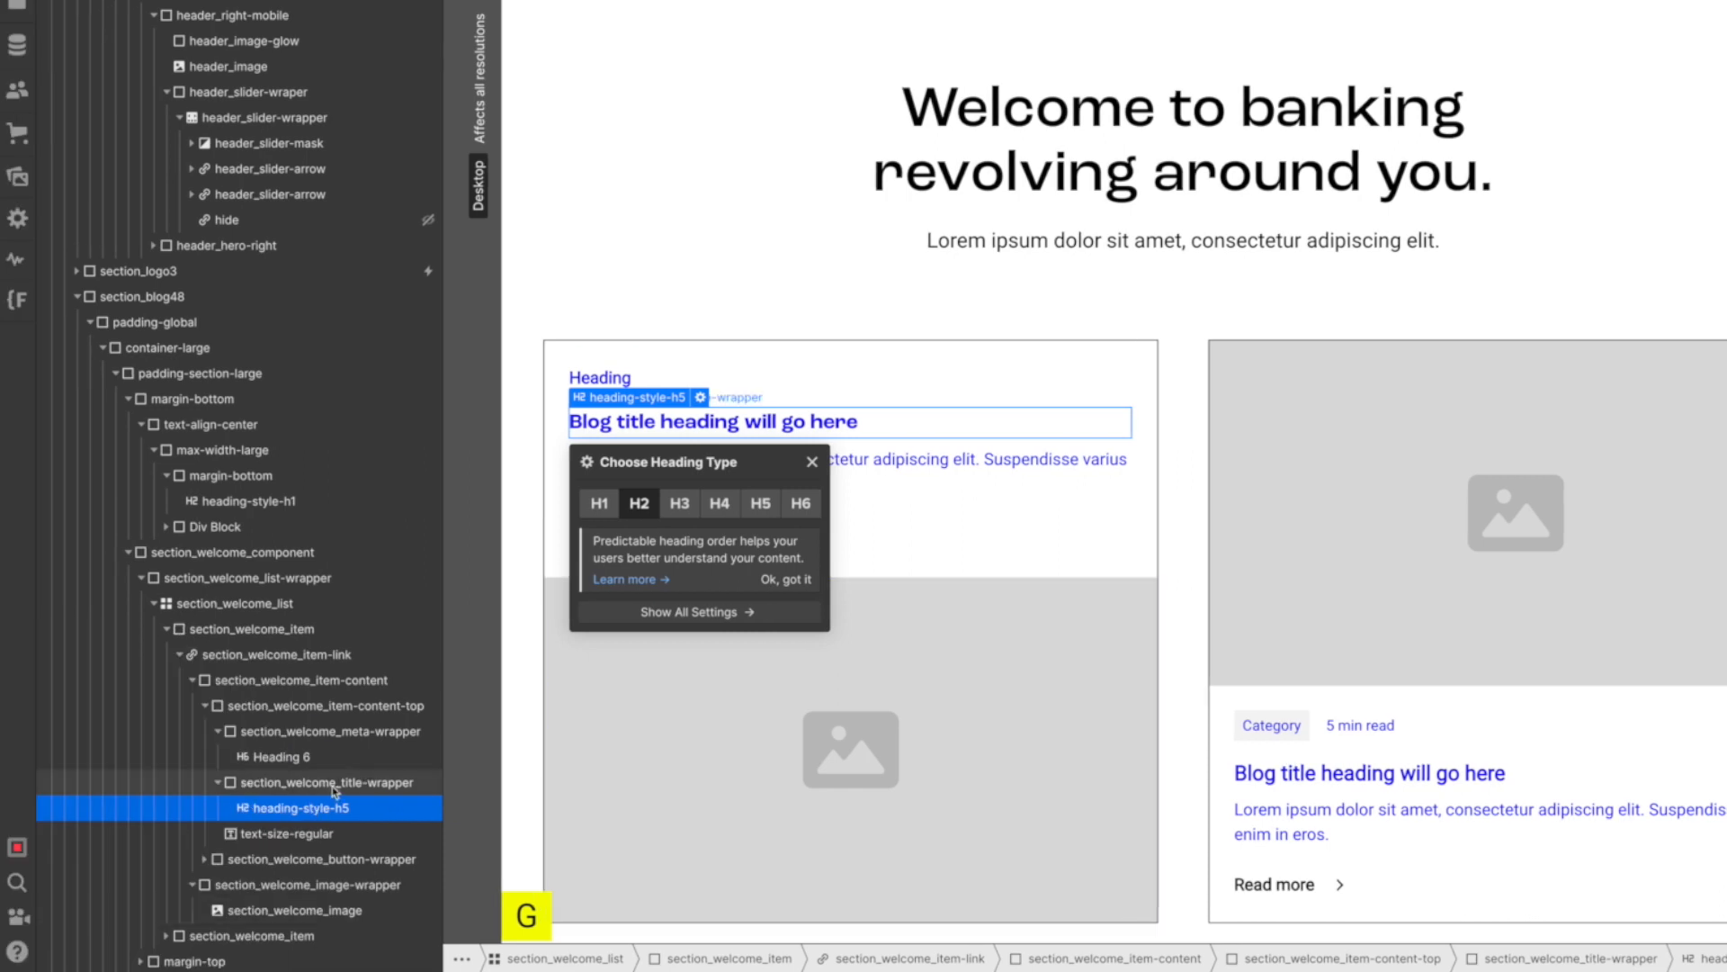
left_click(331, 788)
left_click(333, 811)
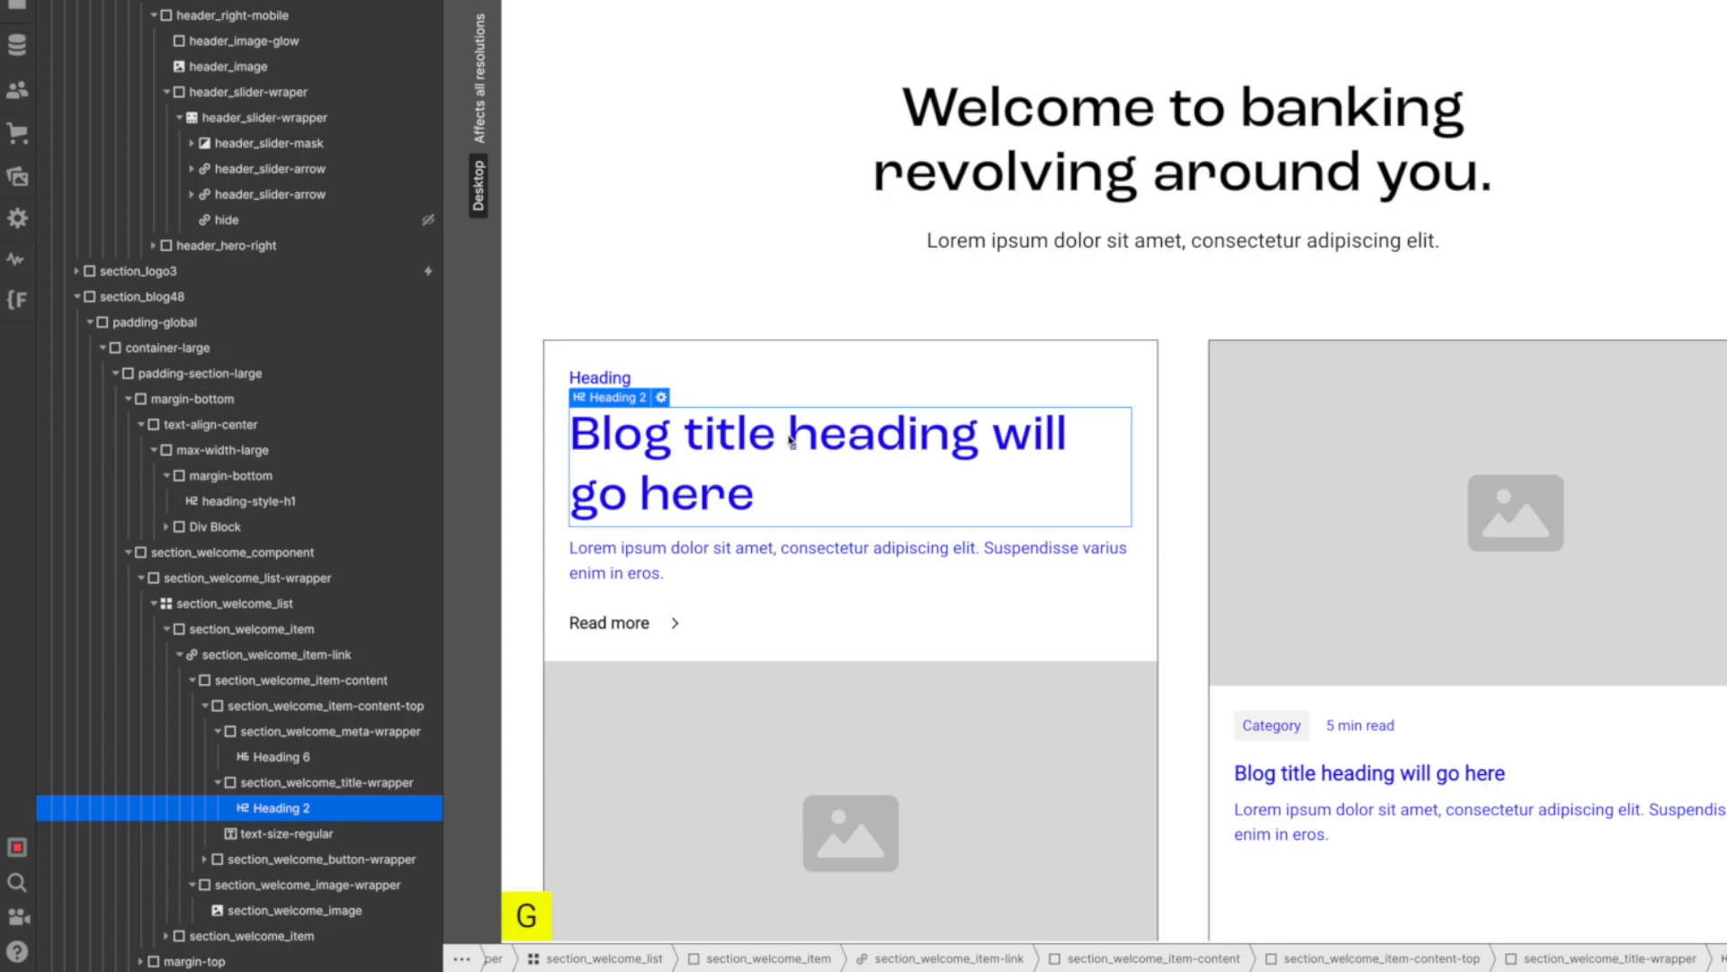
Compare the Figma card's title and description with the first blog card's text, meta wrapper, title wrapper and Read more button.
left_click(697, 562)
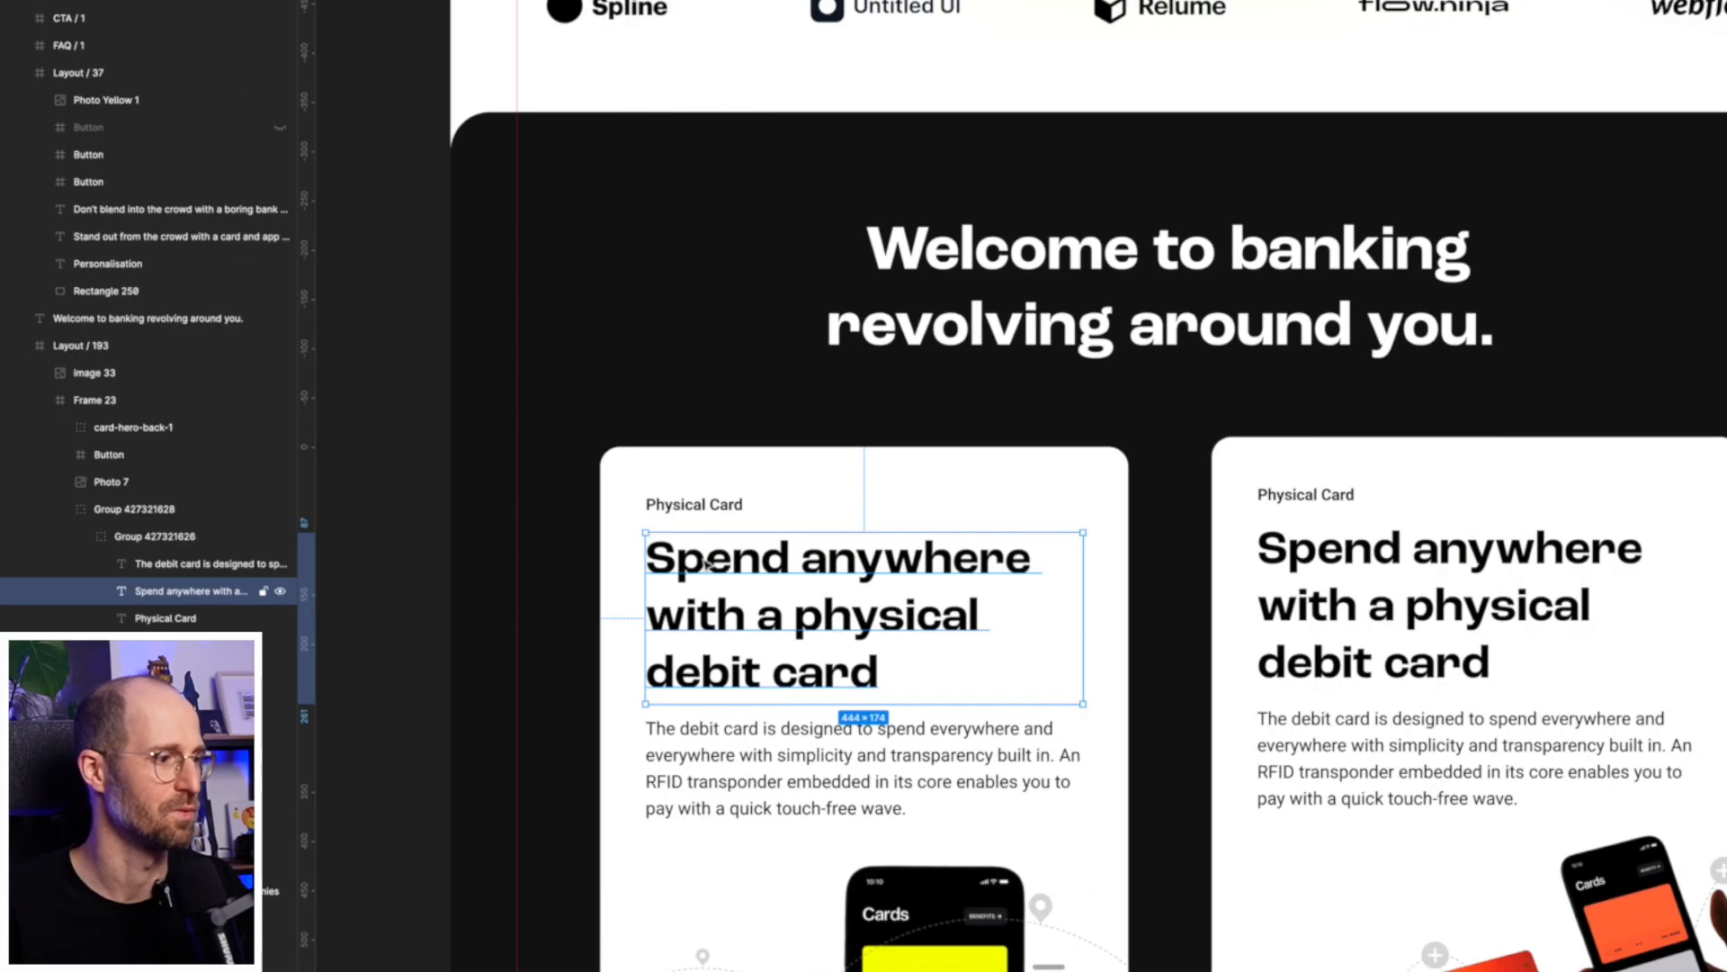
left_click(714, 769)
scroll(713, 769, "down", 3)
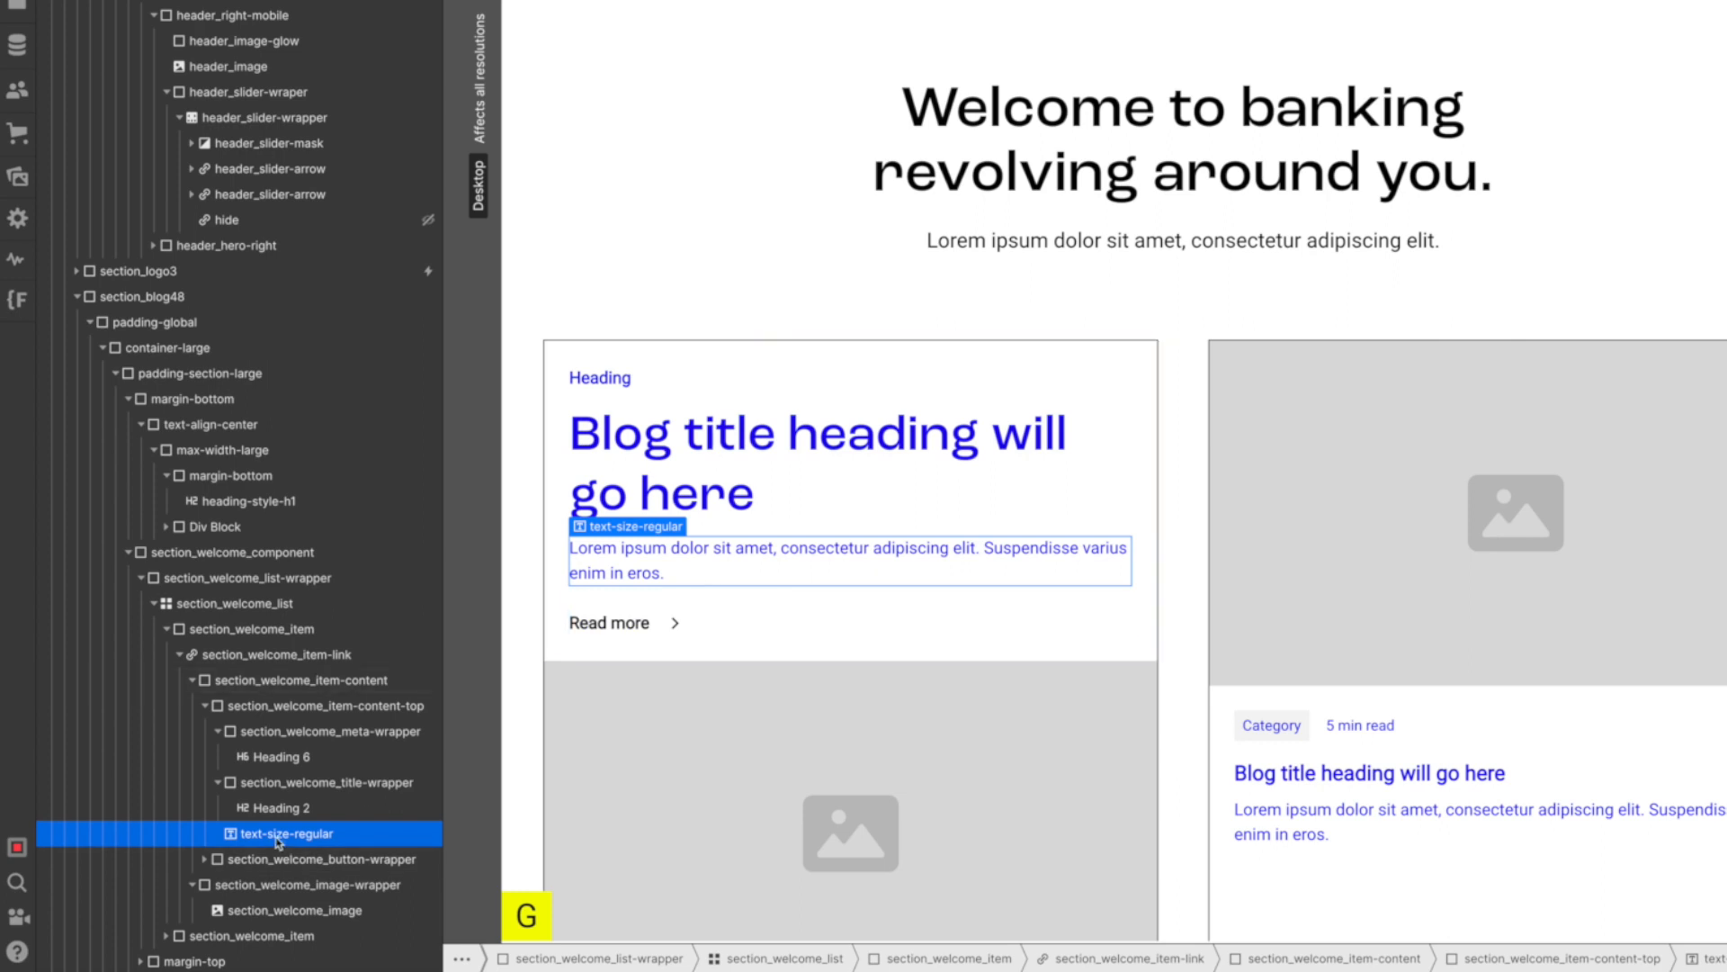
left_click(217, 783)
left_click(217, 731)
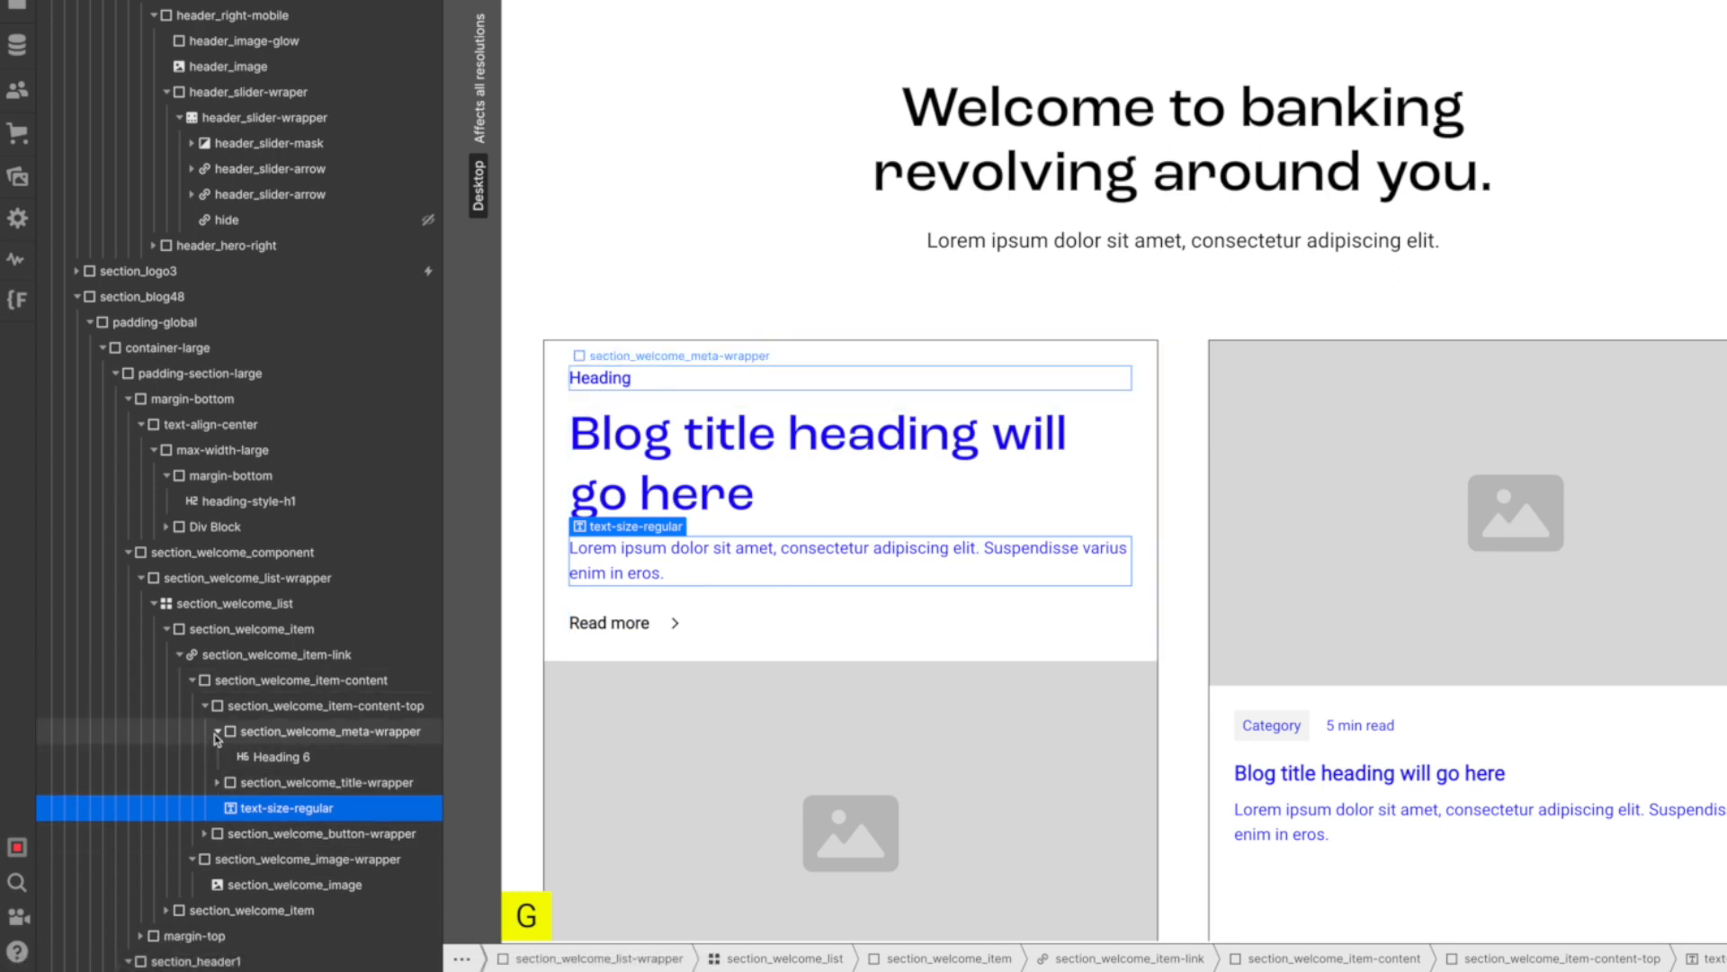
left_click(332, 732)
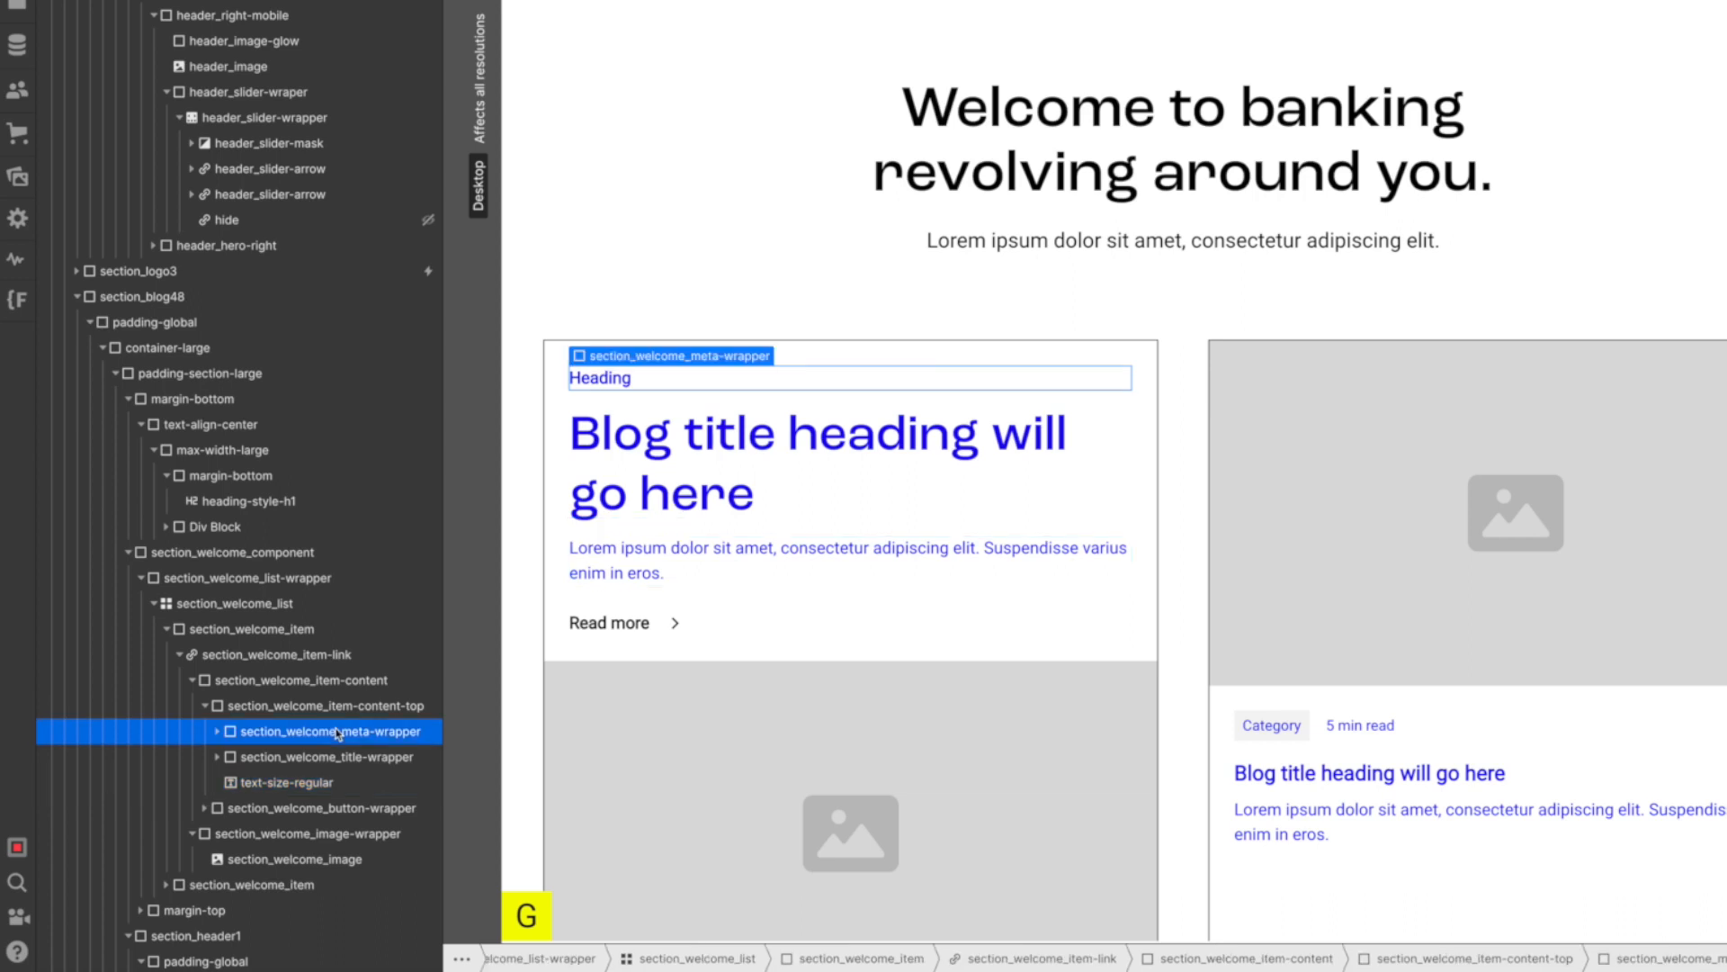
left_click(656, 626)
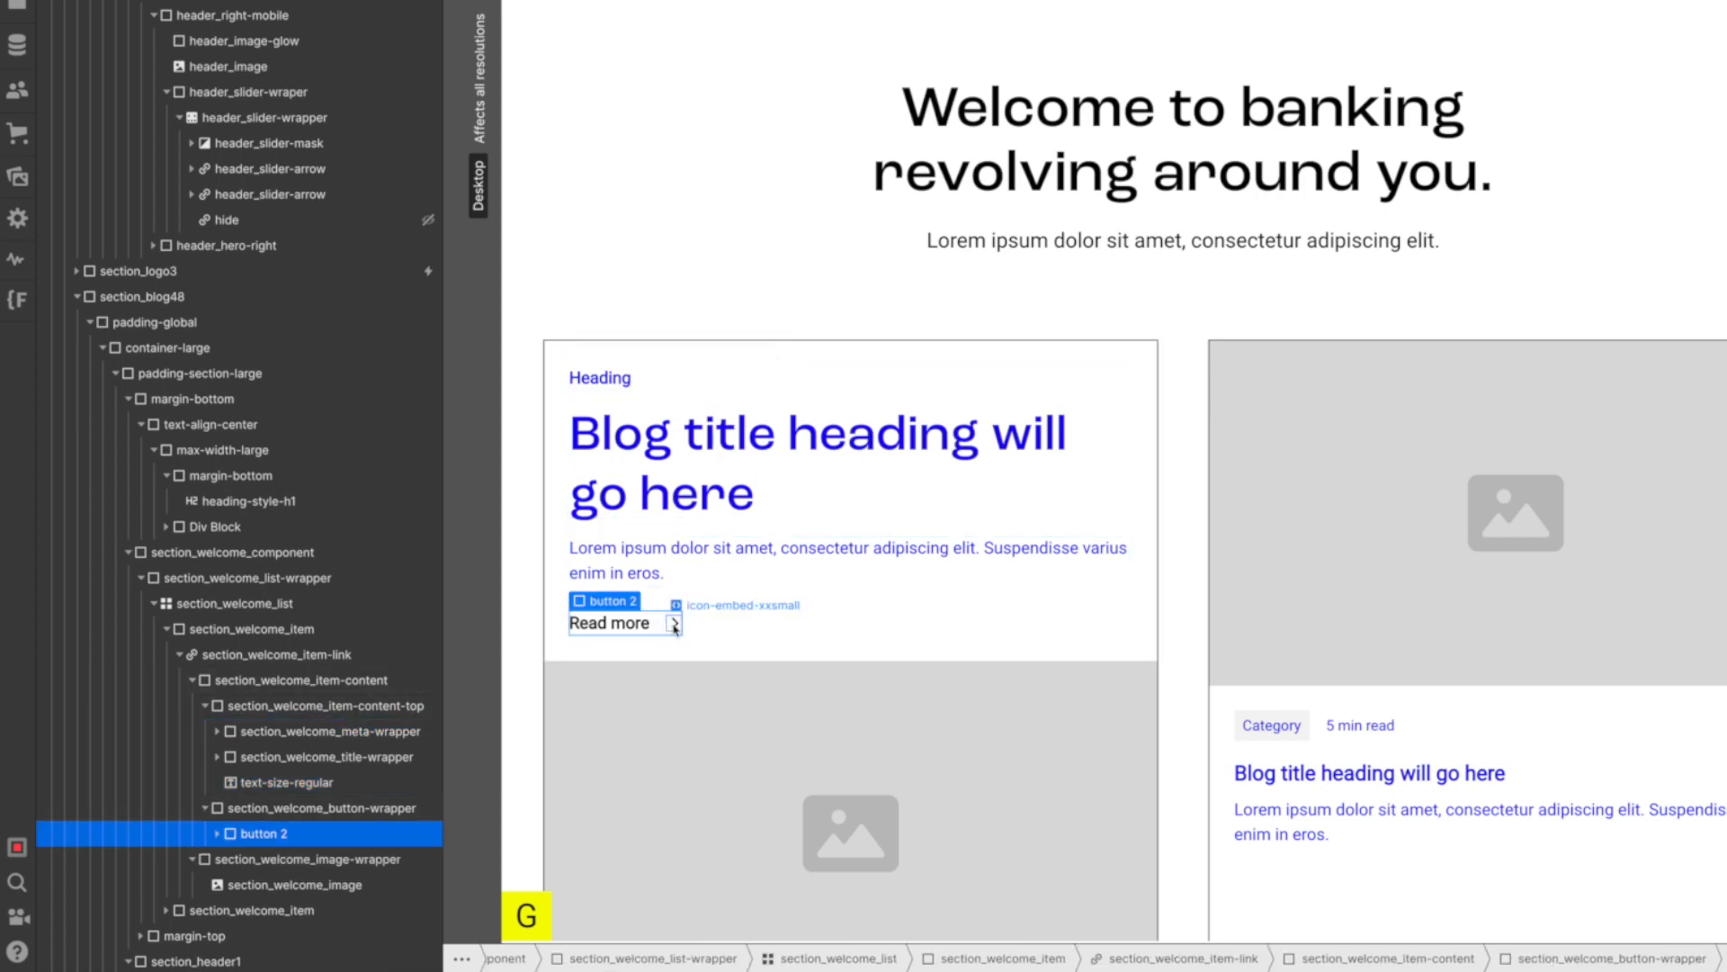
Create a component named "Button arrow" from the hero's Find out more button-link.
scroll(837, 513, "up", 10)
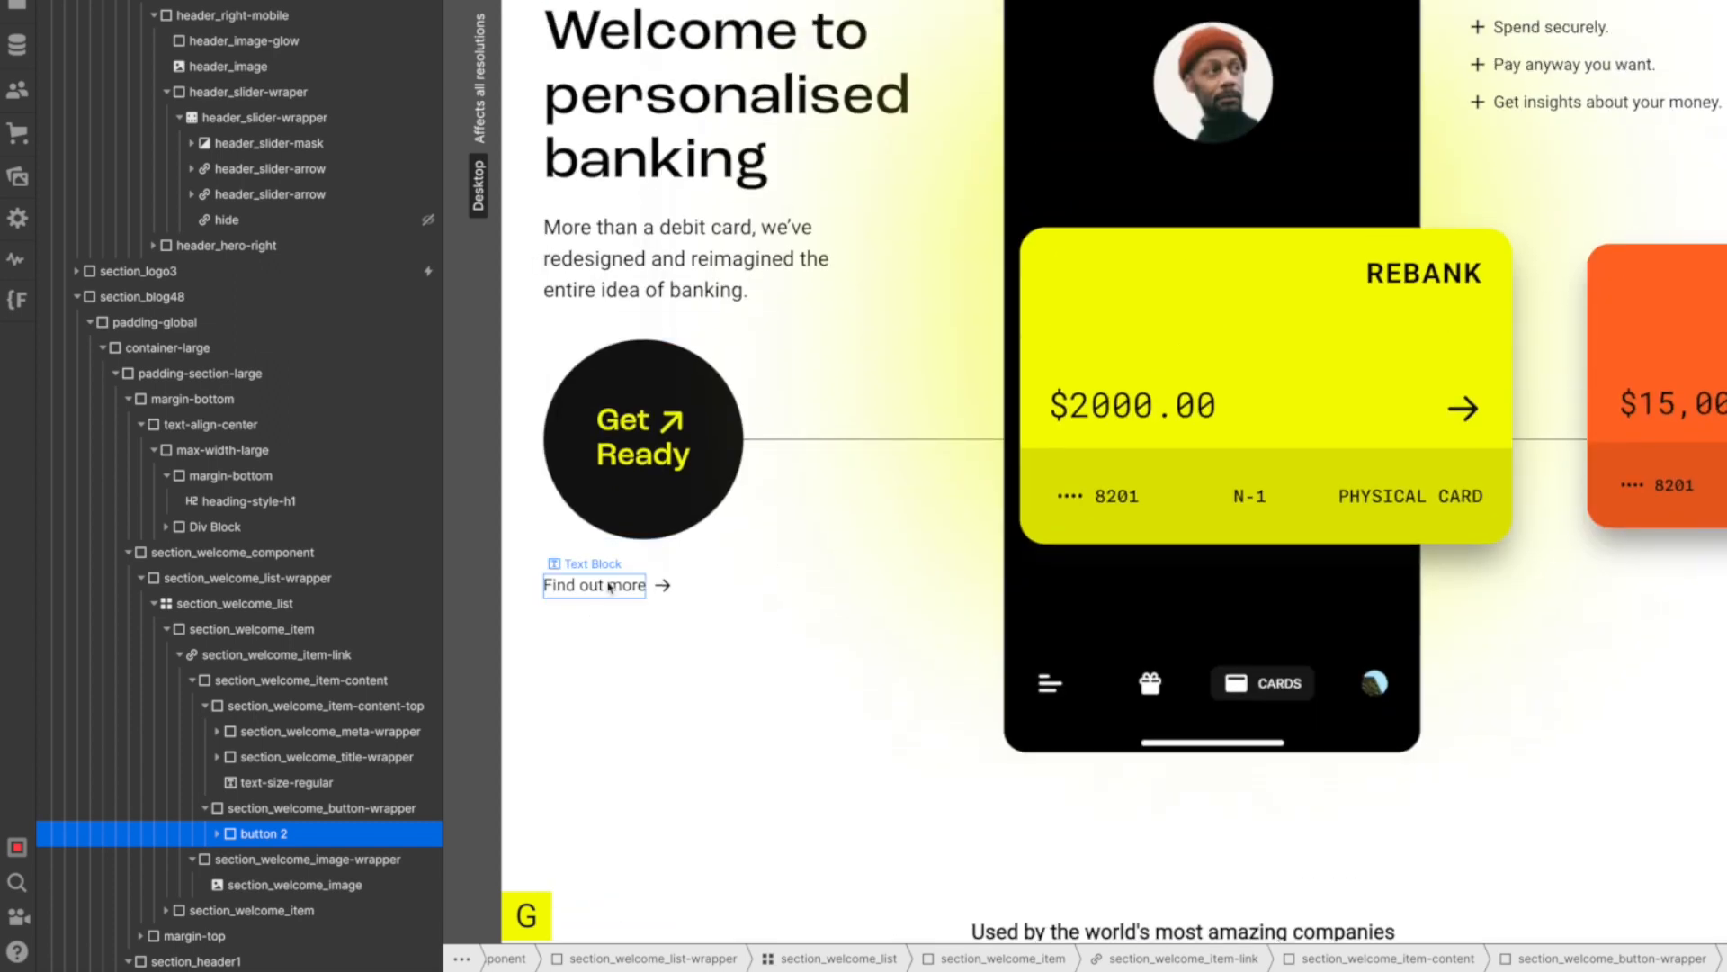
left_click(610, 587)
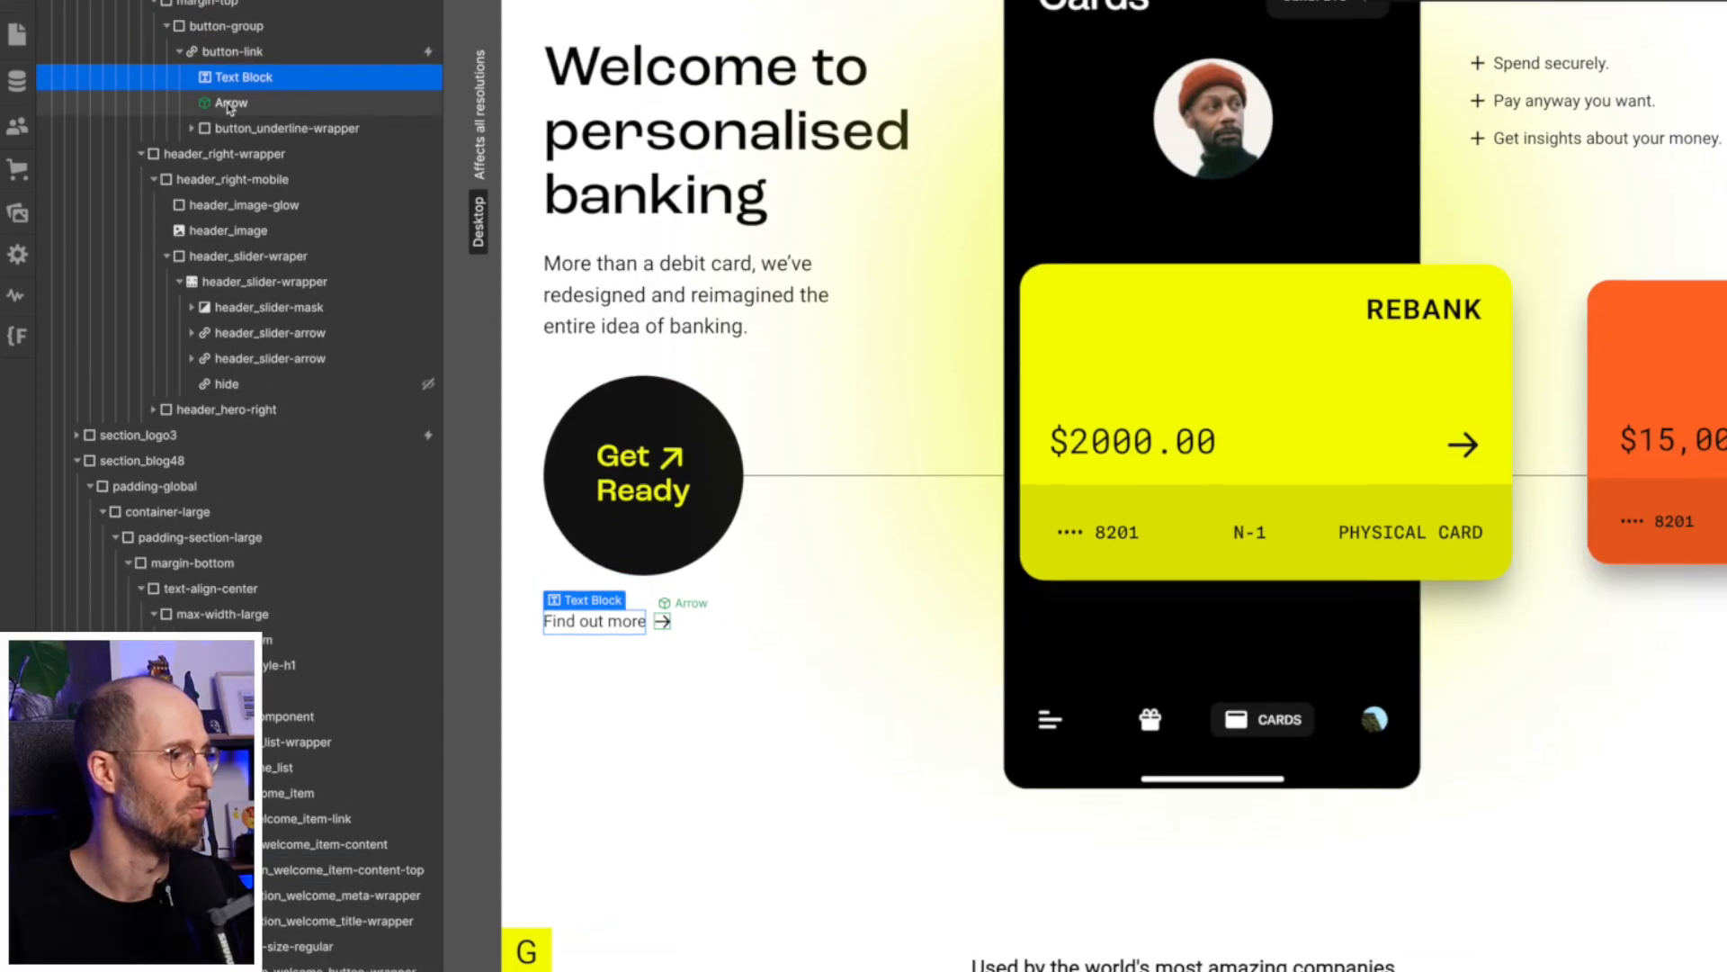
left_click(179, 52)
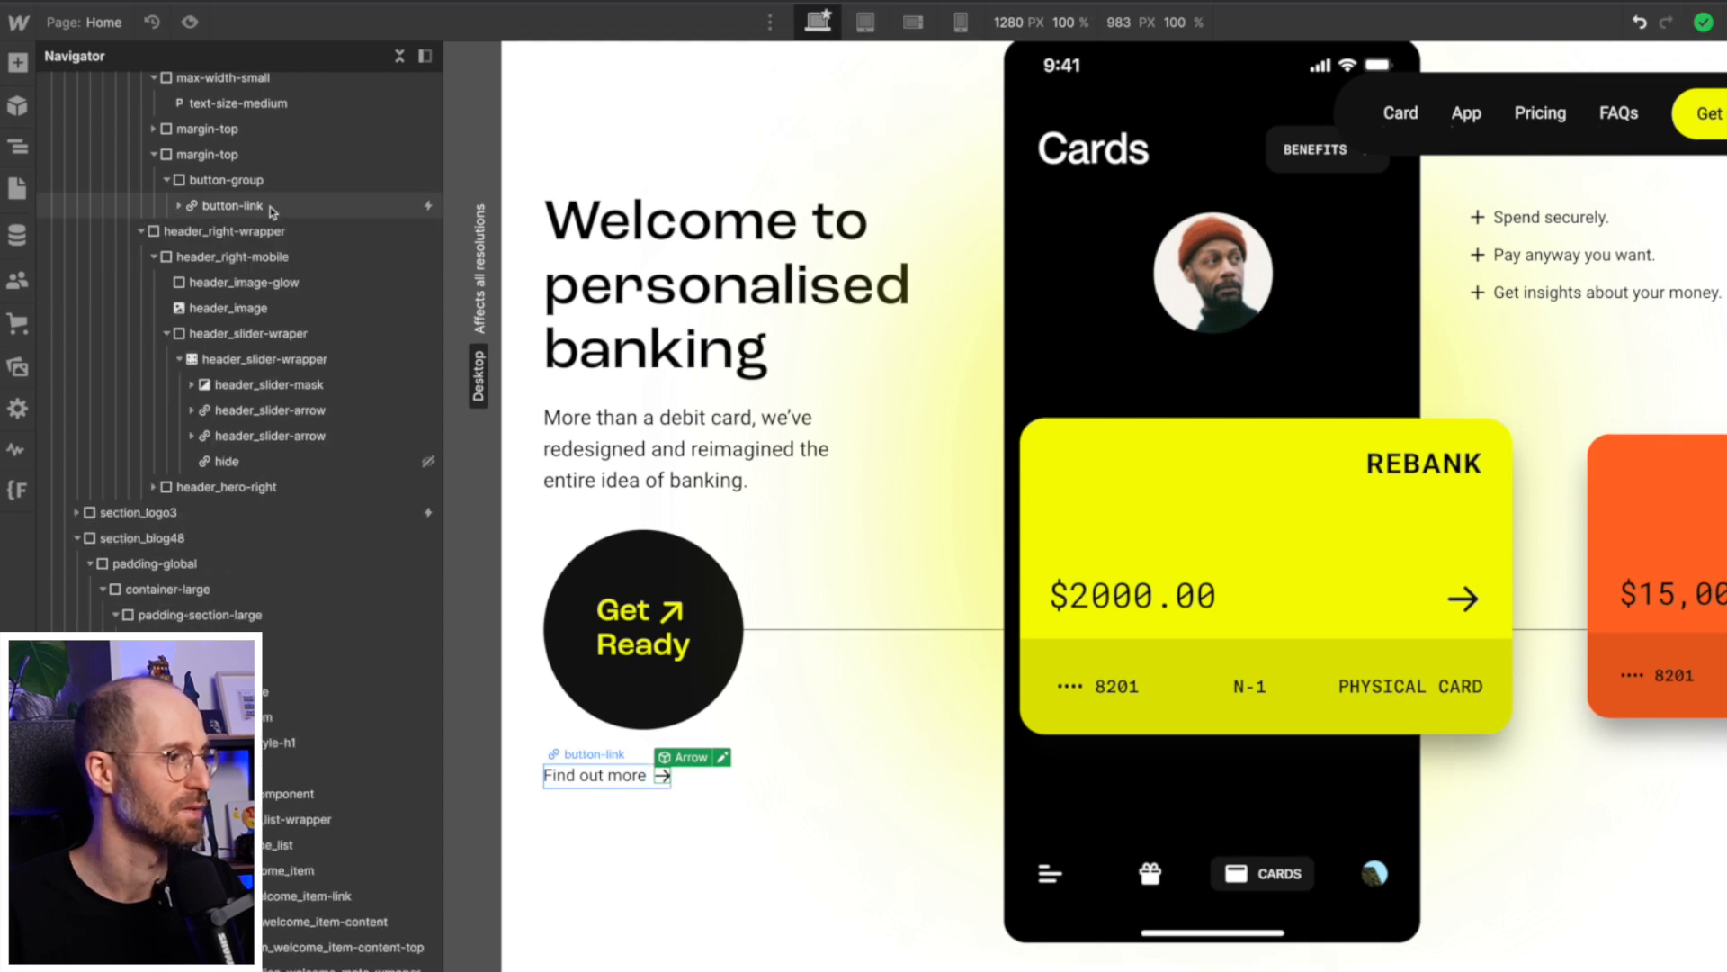
left_click(233, 206)
key("ctrl+shift+a")
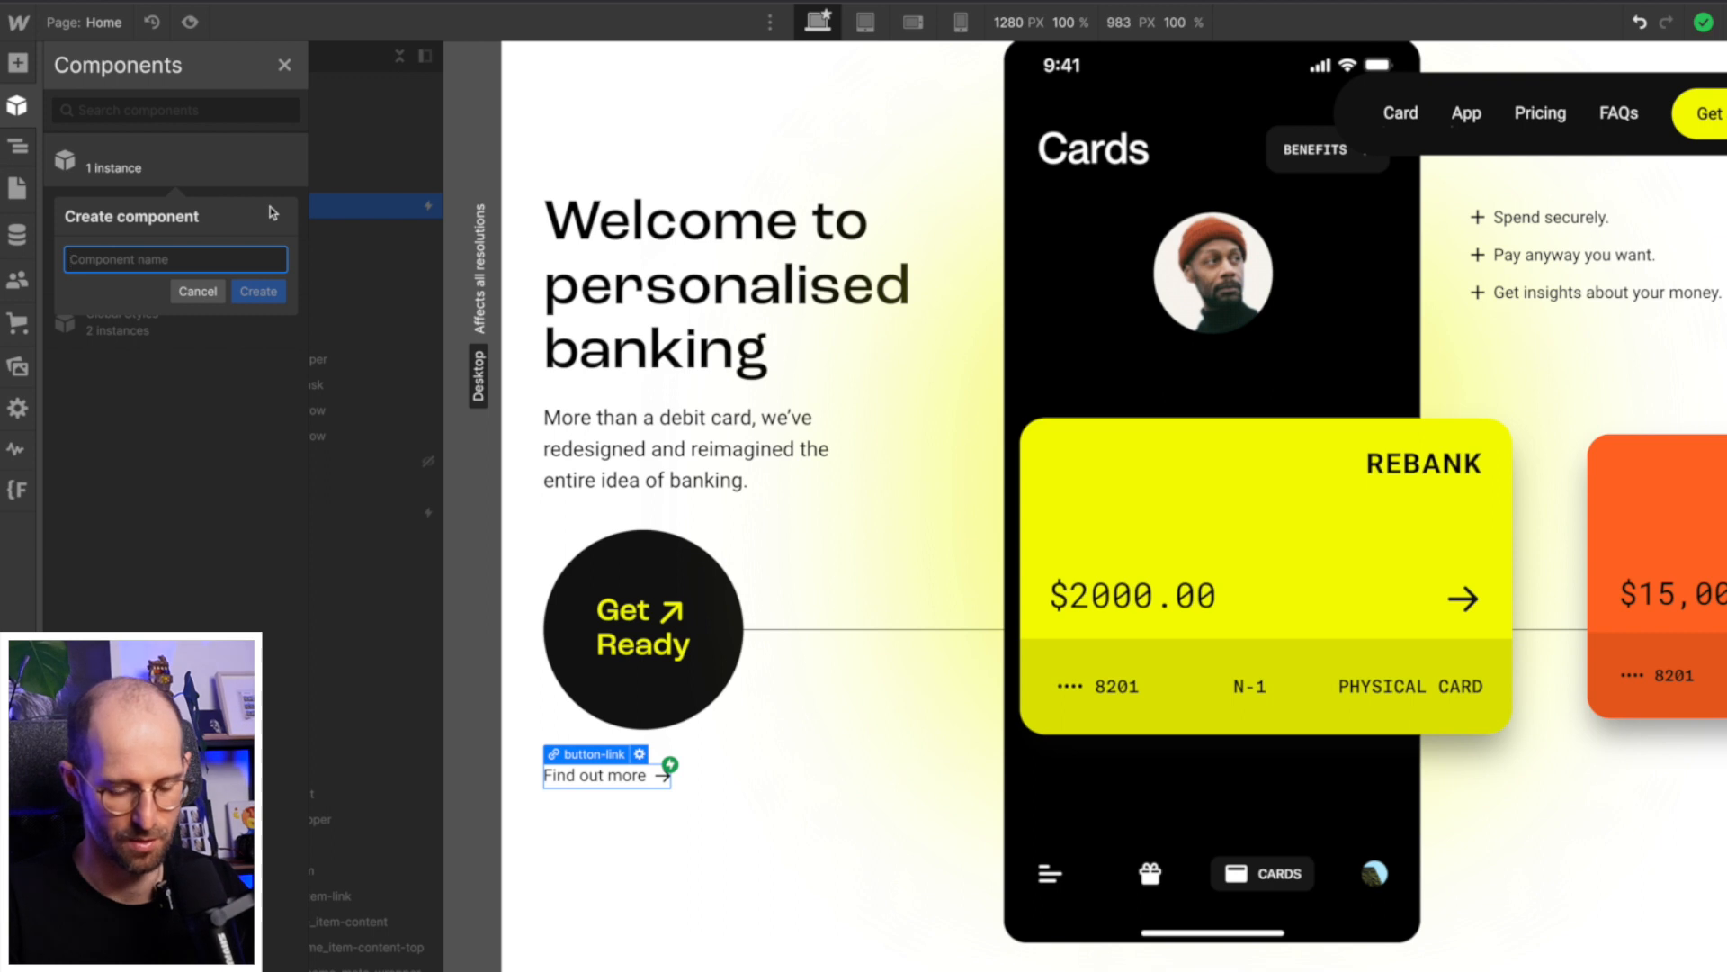
type("But")
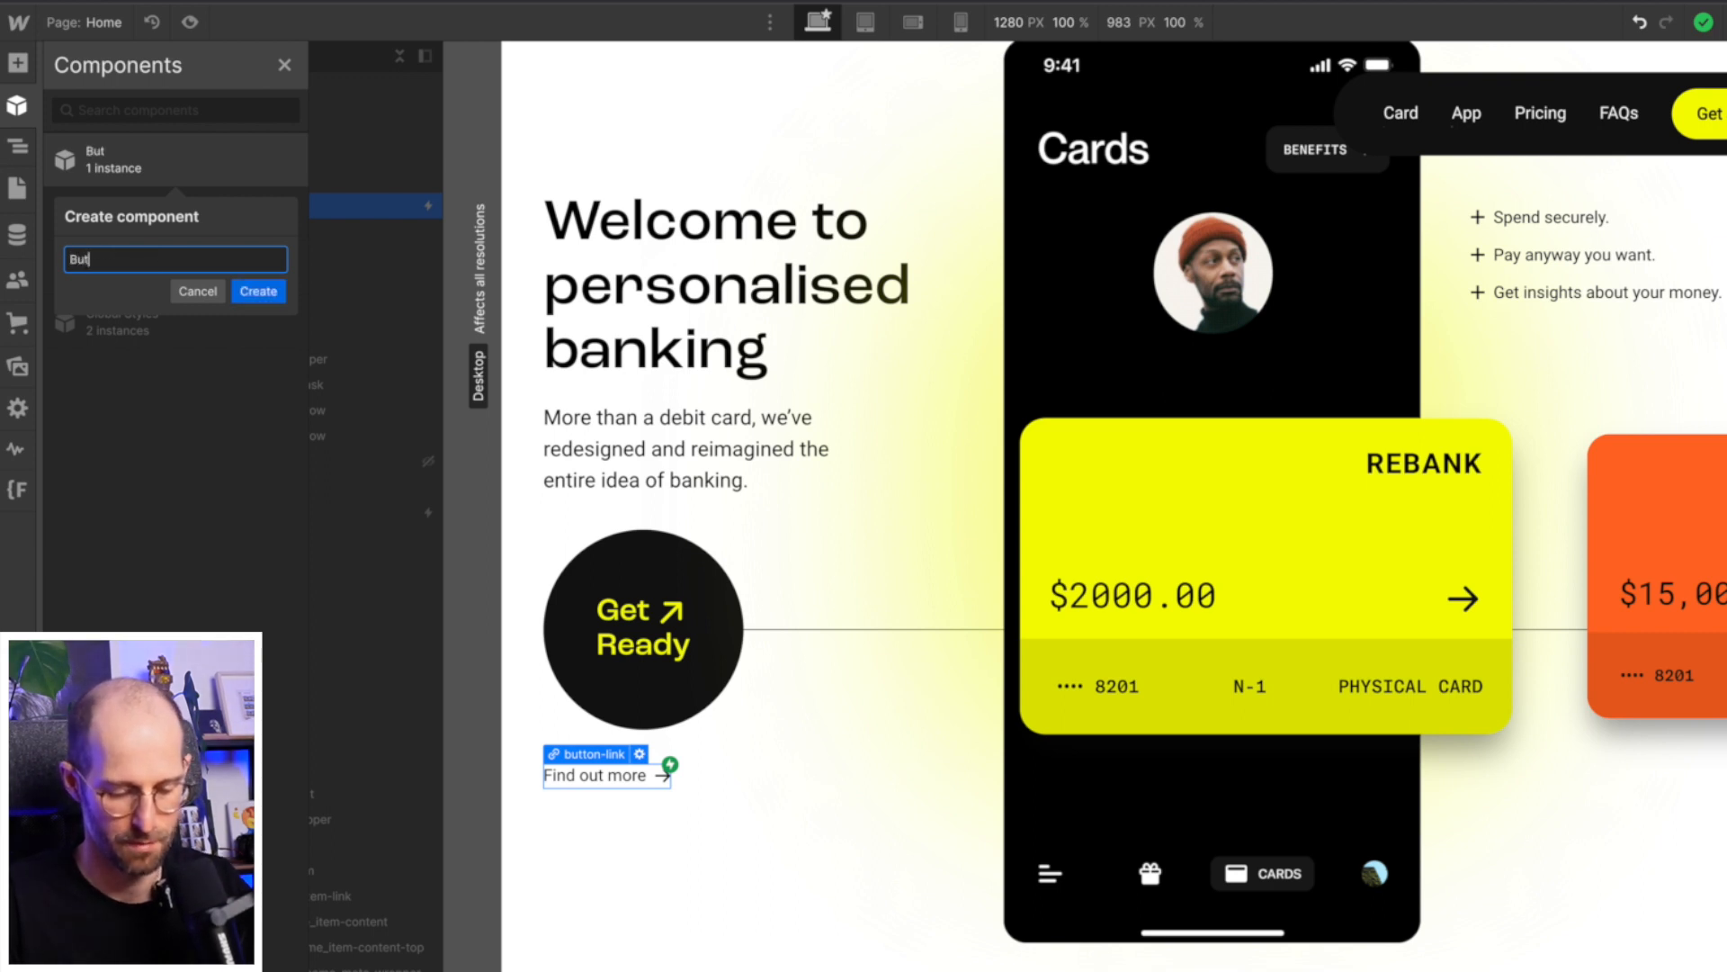
type("ton arrow")
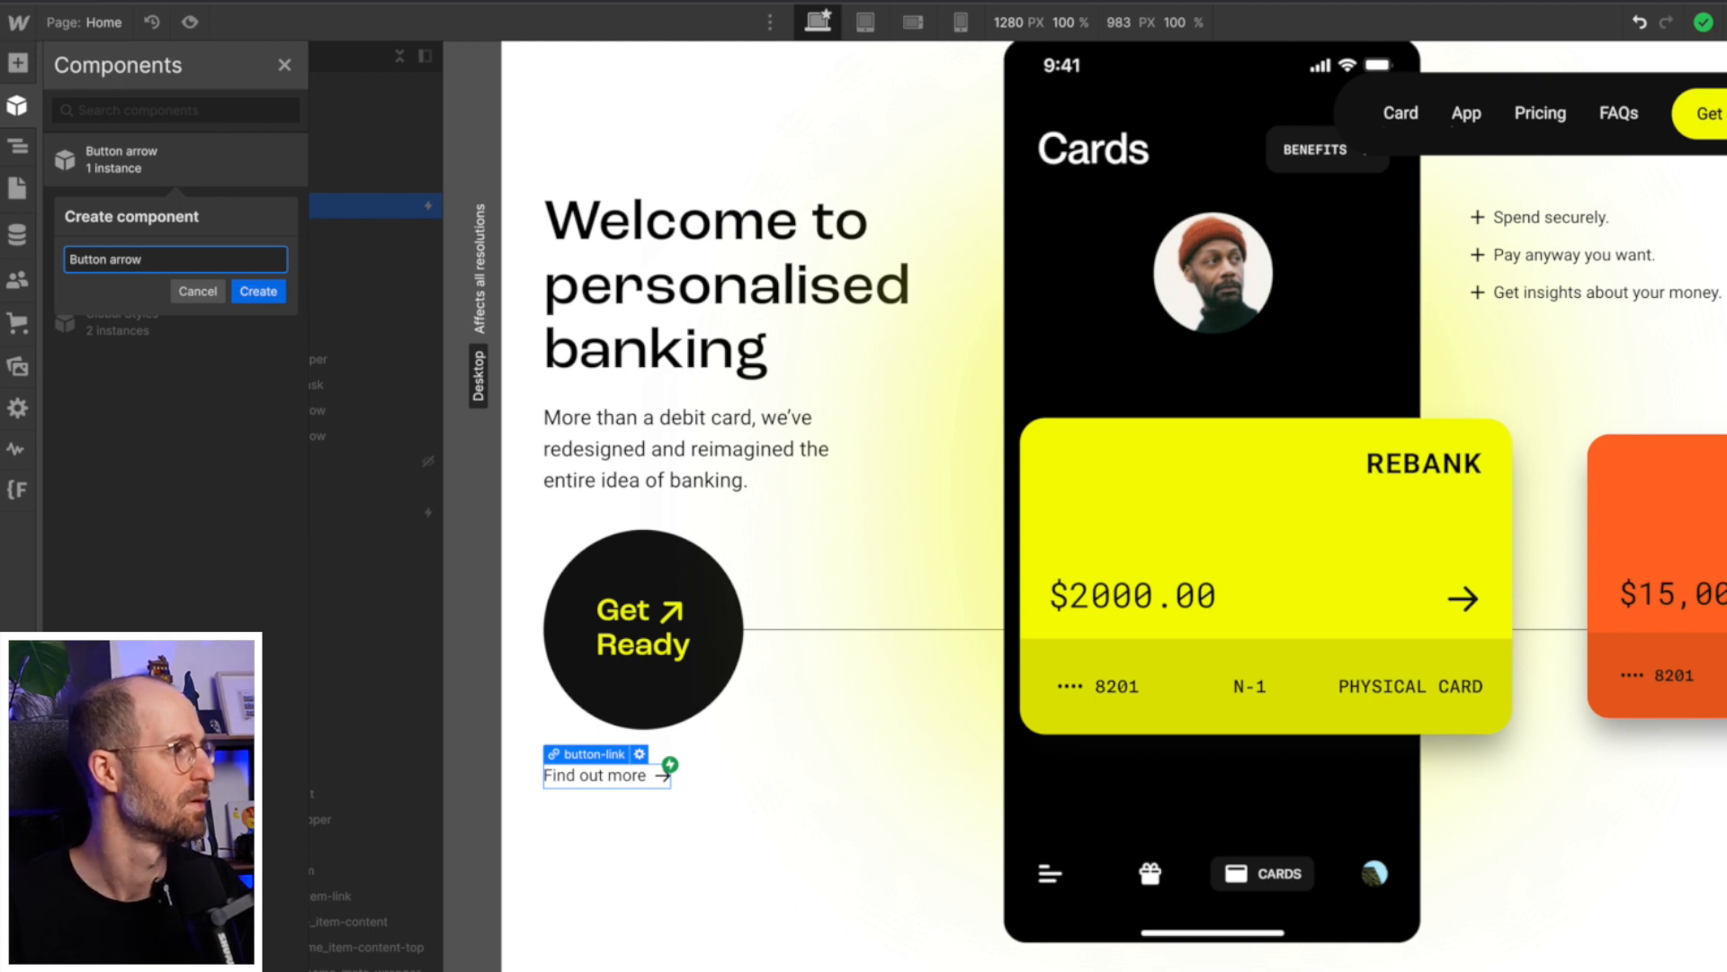
key("Return")
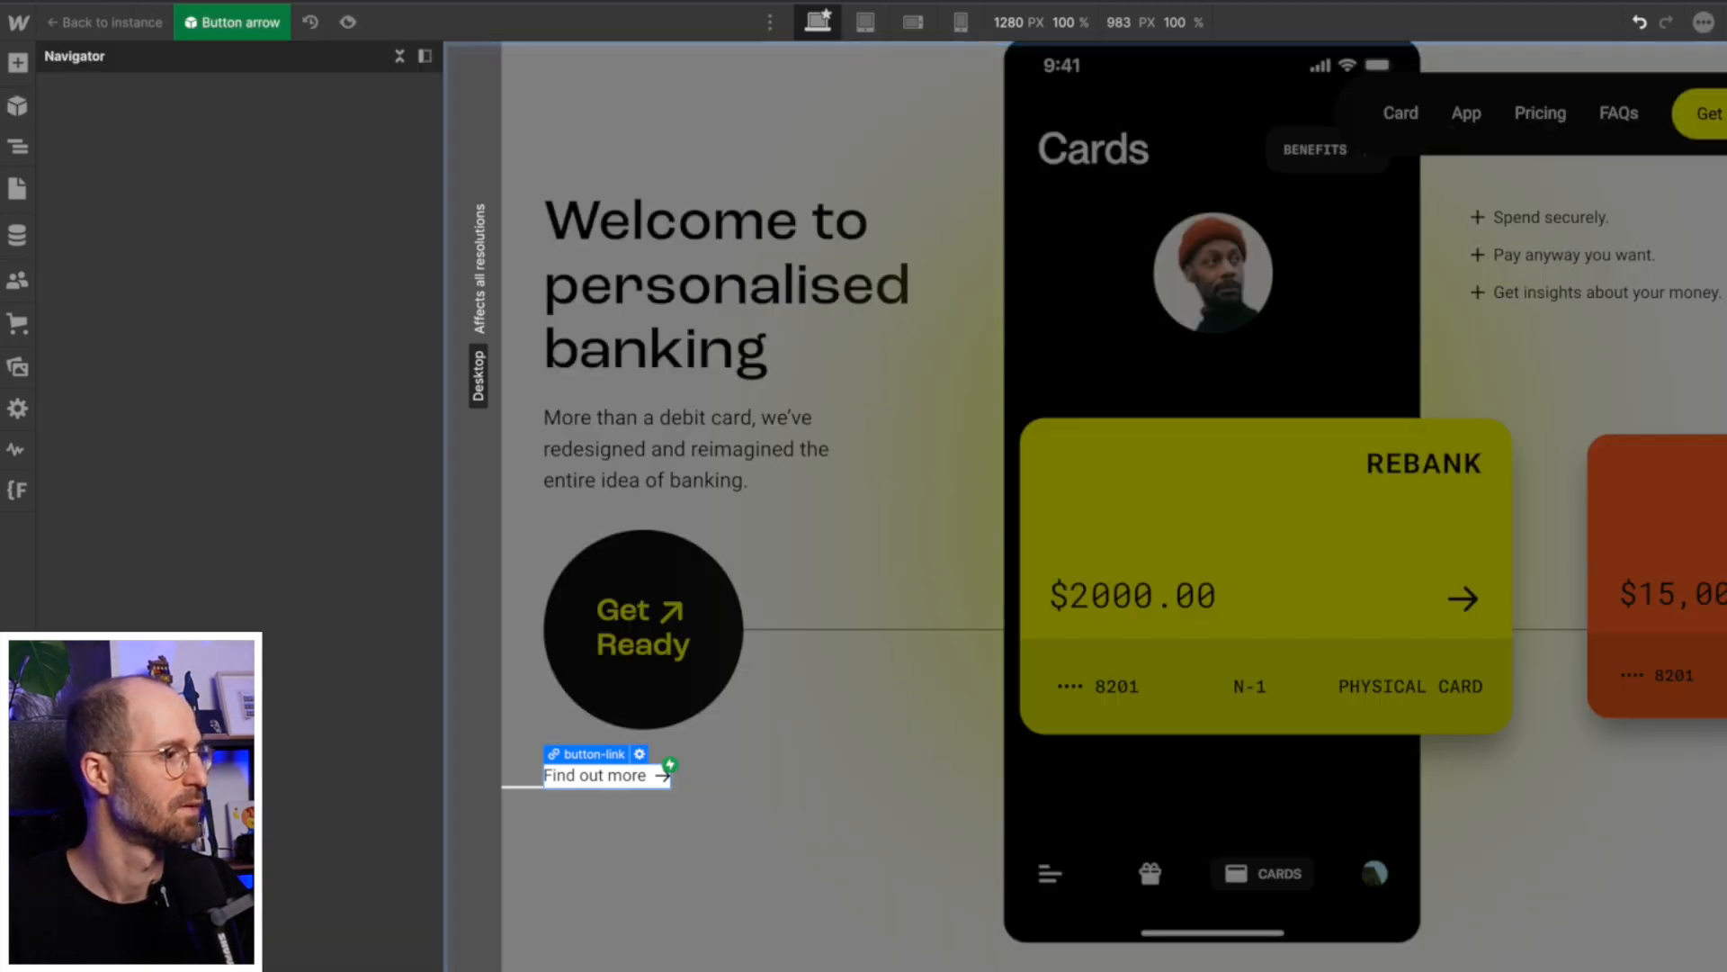
Leave the Button arrow component editor and select the component instance in the hero's button group.
left_click(622, 777)
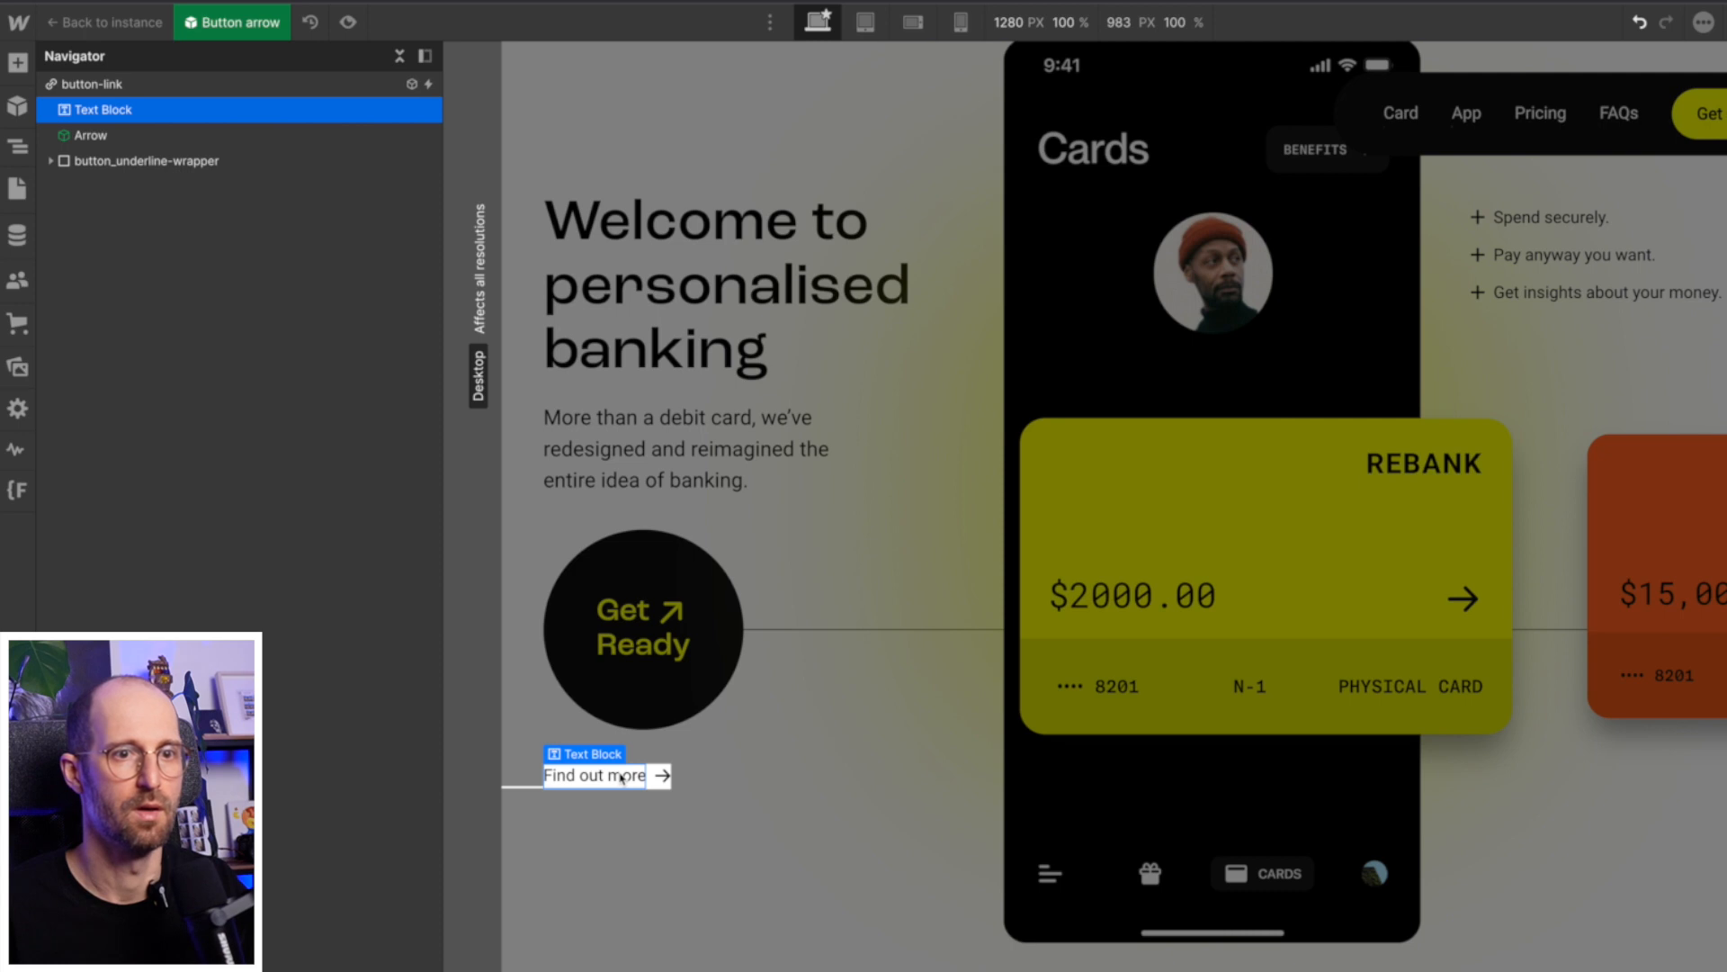
key("Escape")
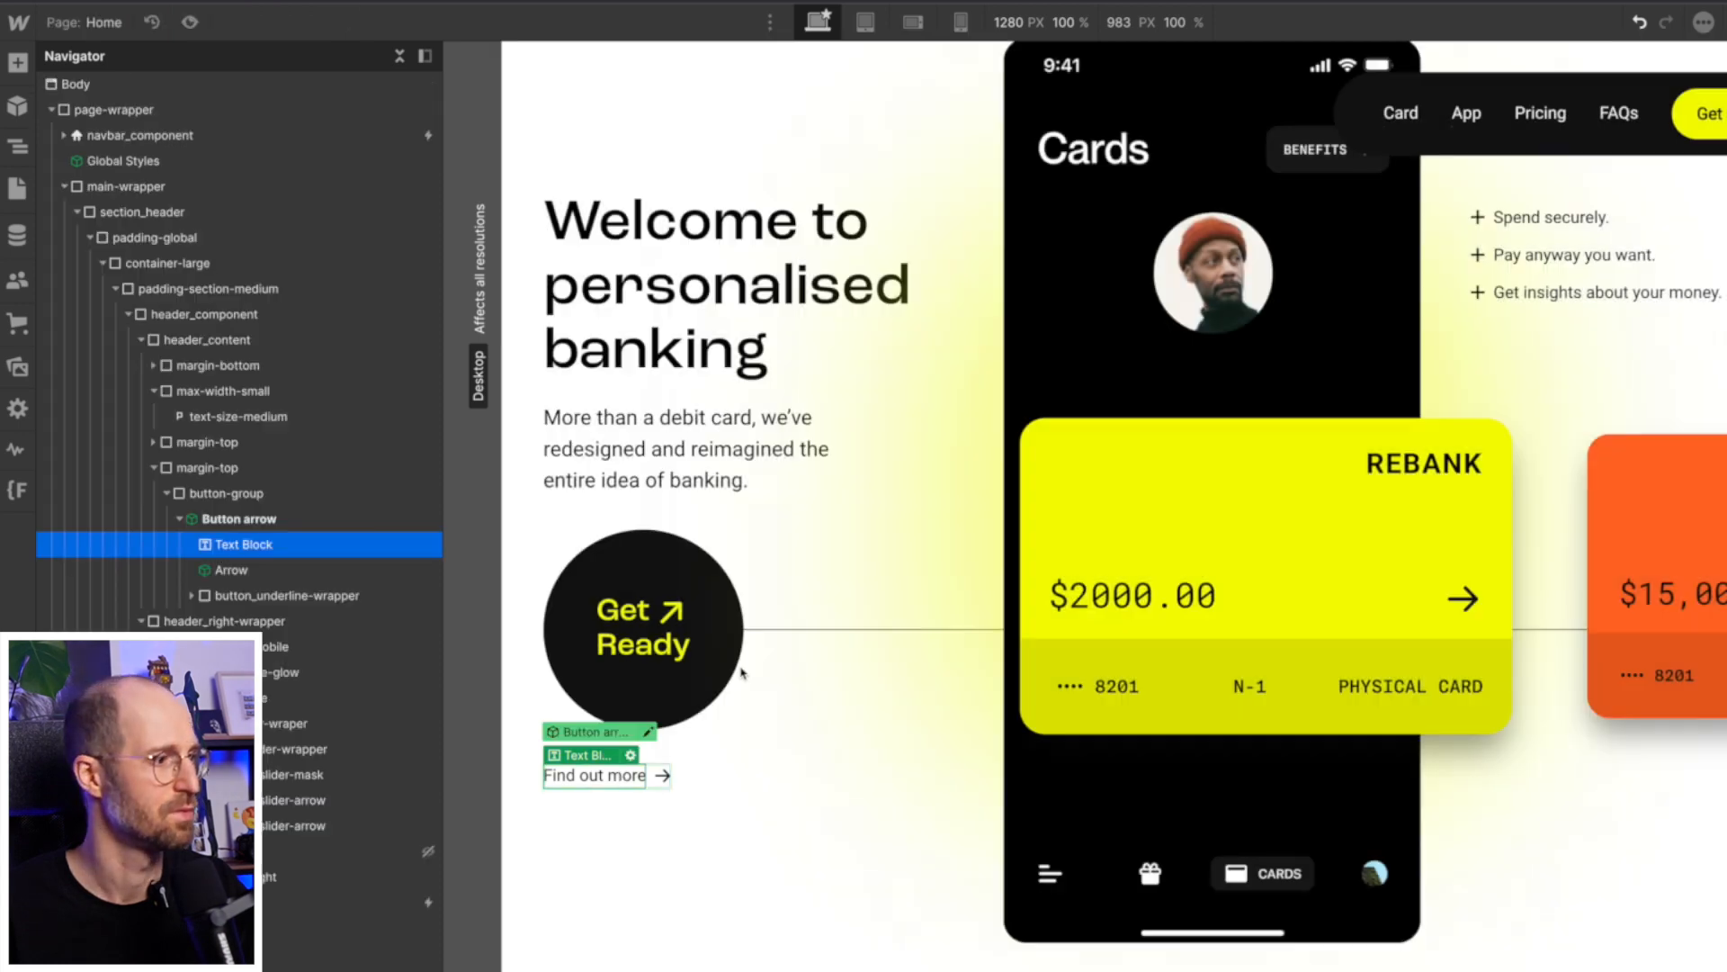
left_click(659, 776)
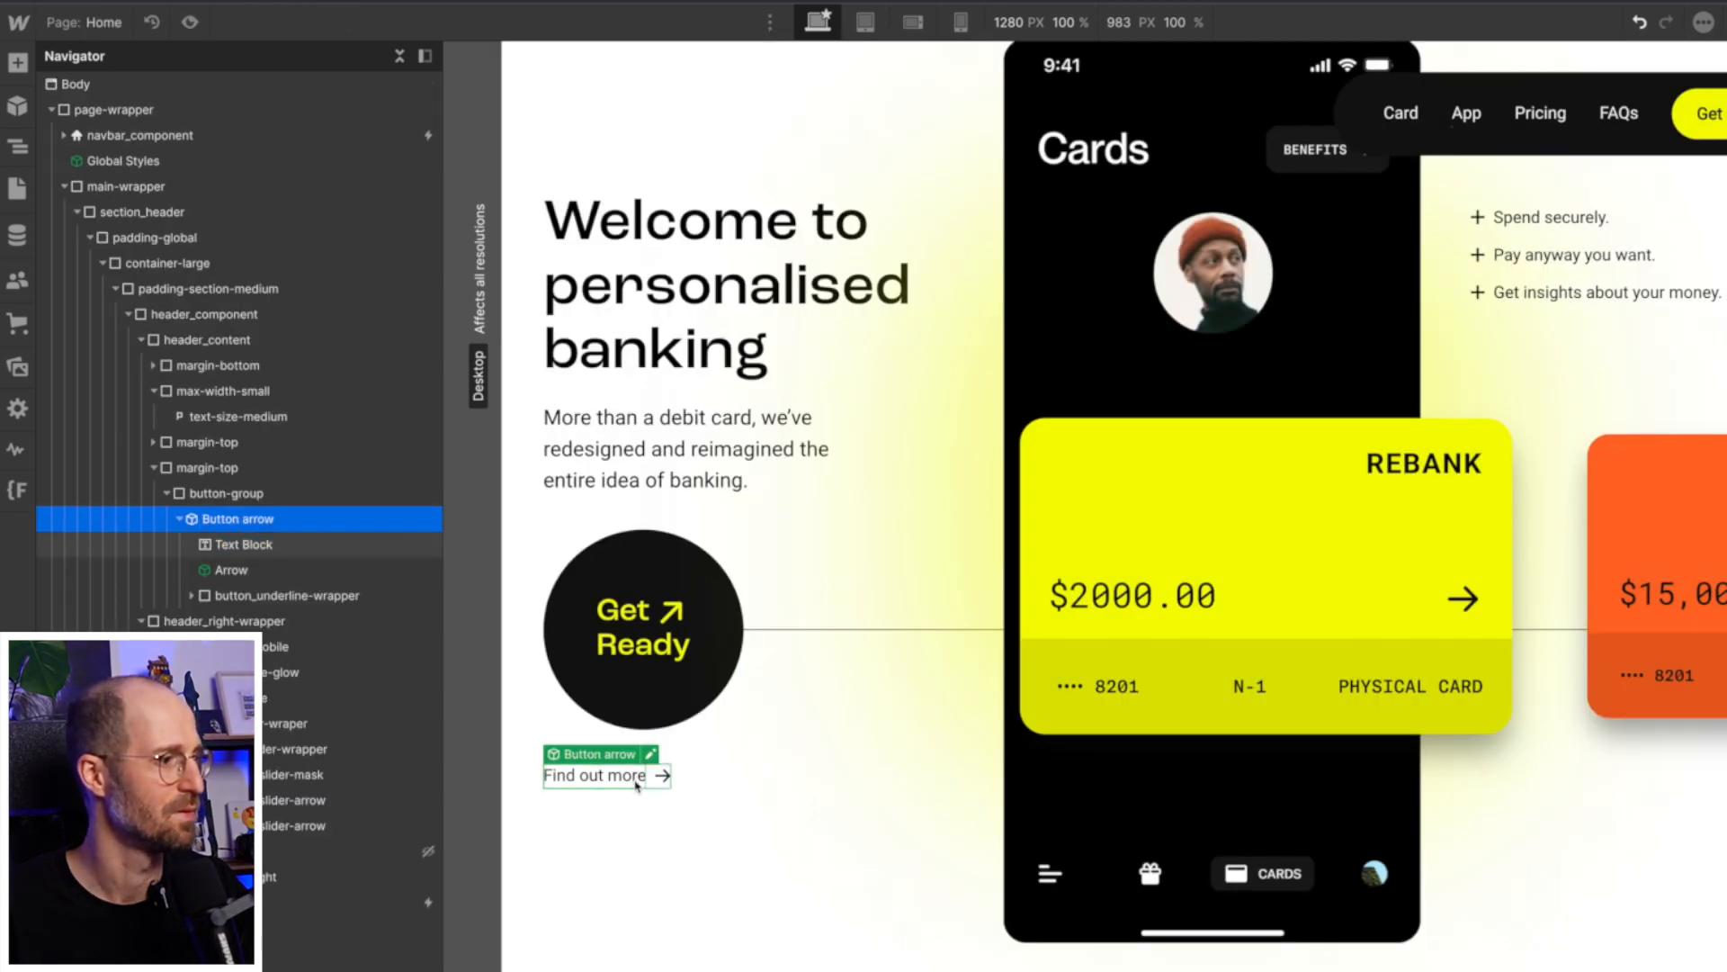
left_click(180, 520)
Try to insert a button into the first blog card's section_welcome_button-wrapper using the quick find search for "but".
scroll(836, 624, "down", 15)
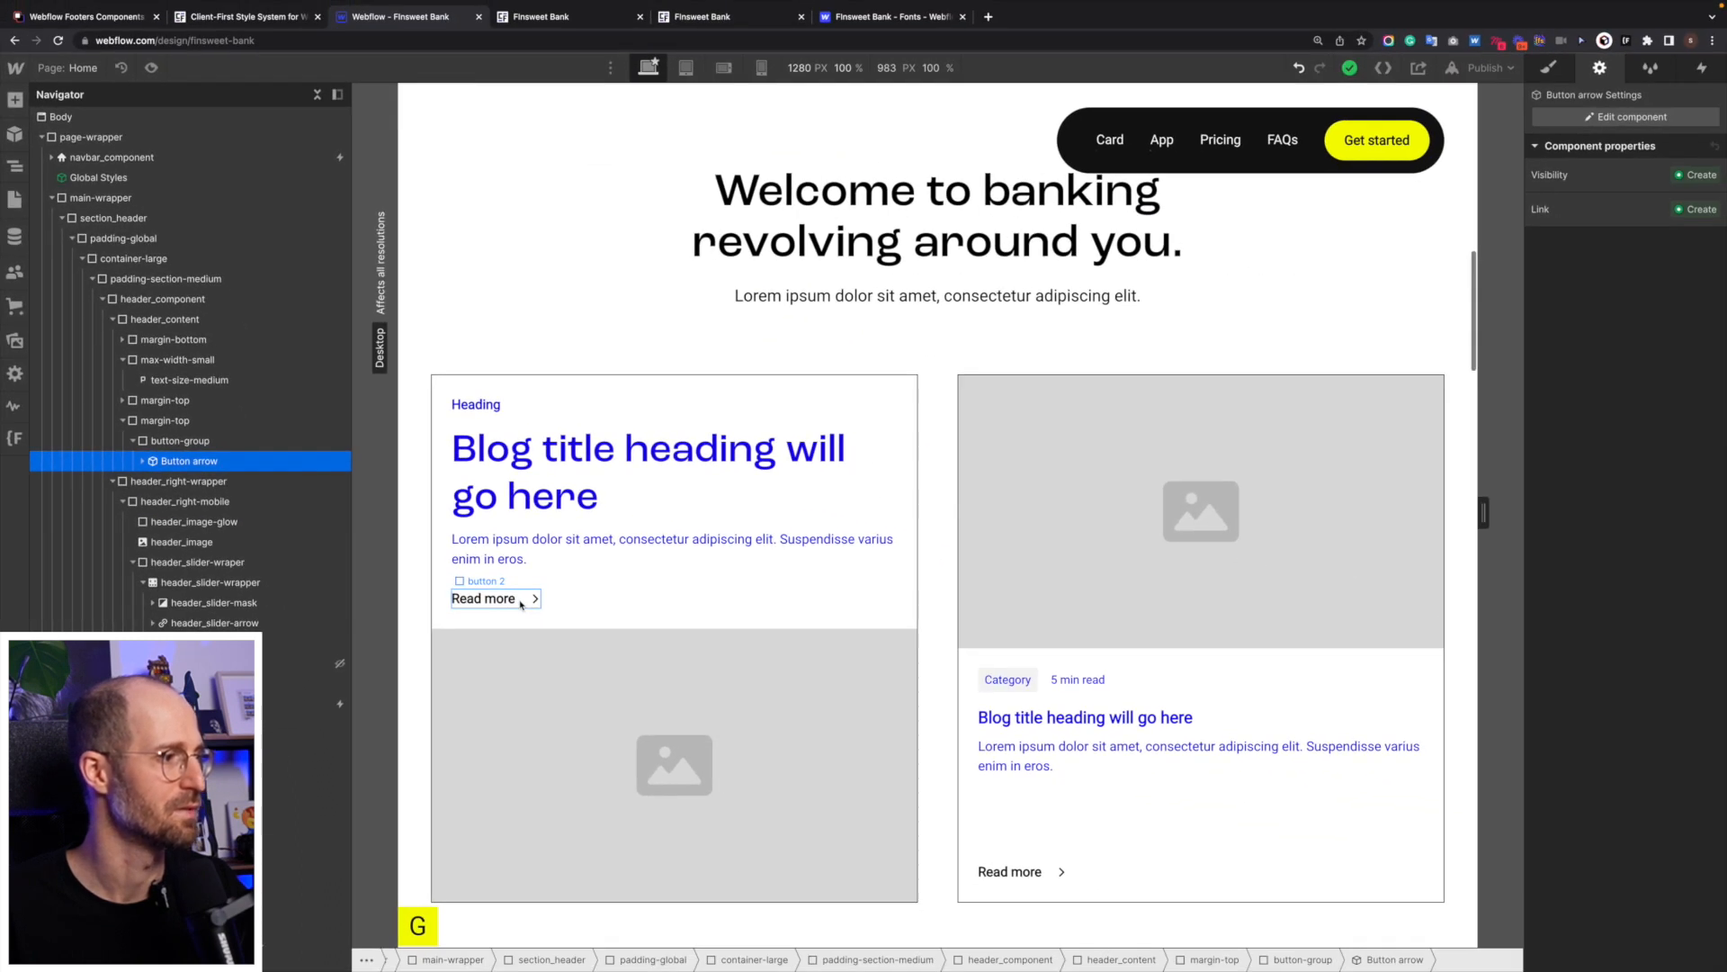
left_click(636, 681)
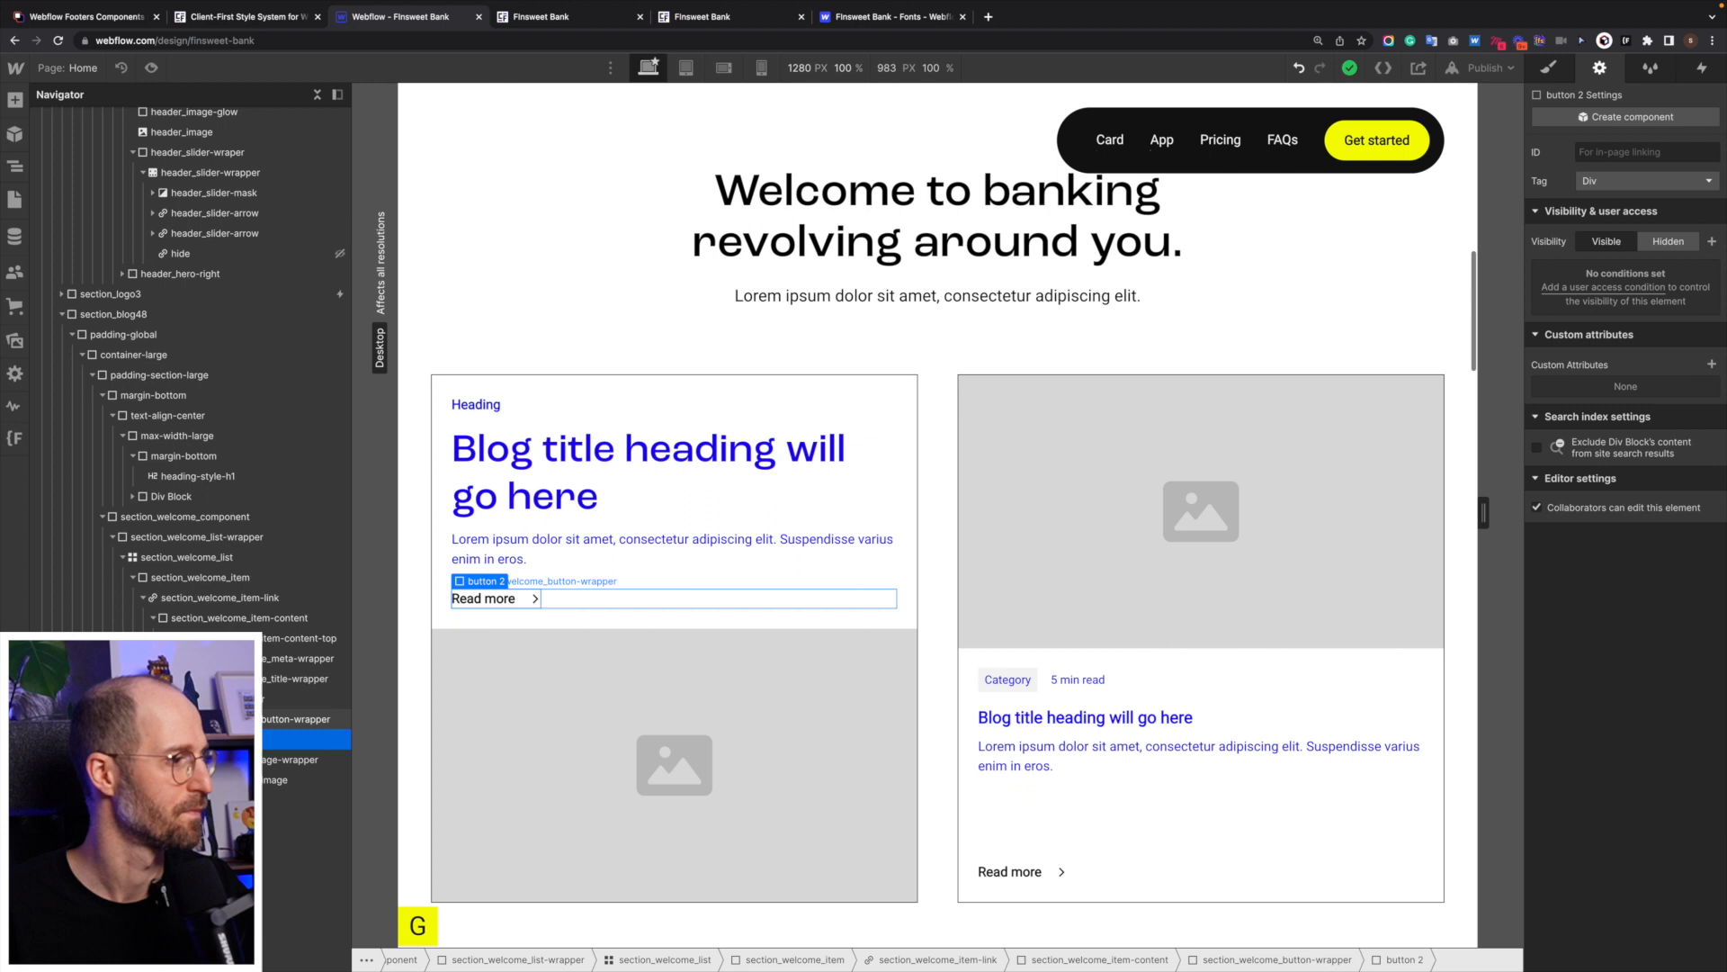
left_click(252, 718)
key("super+e")
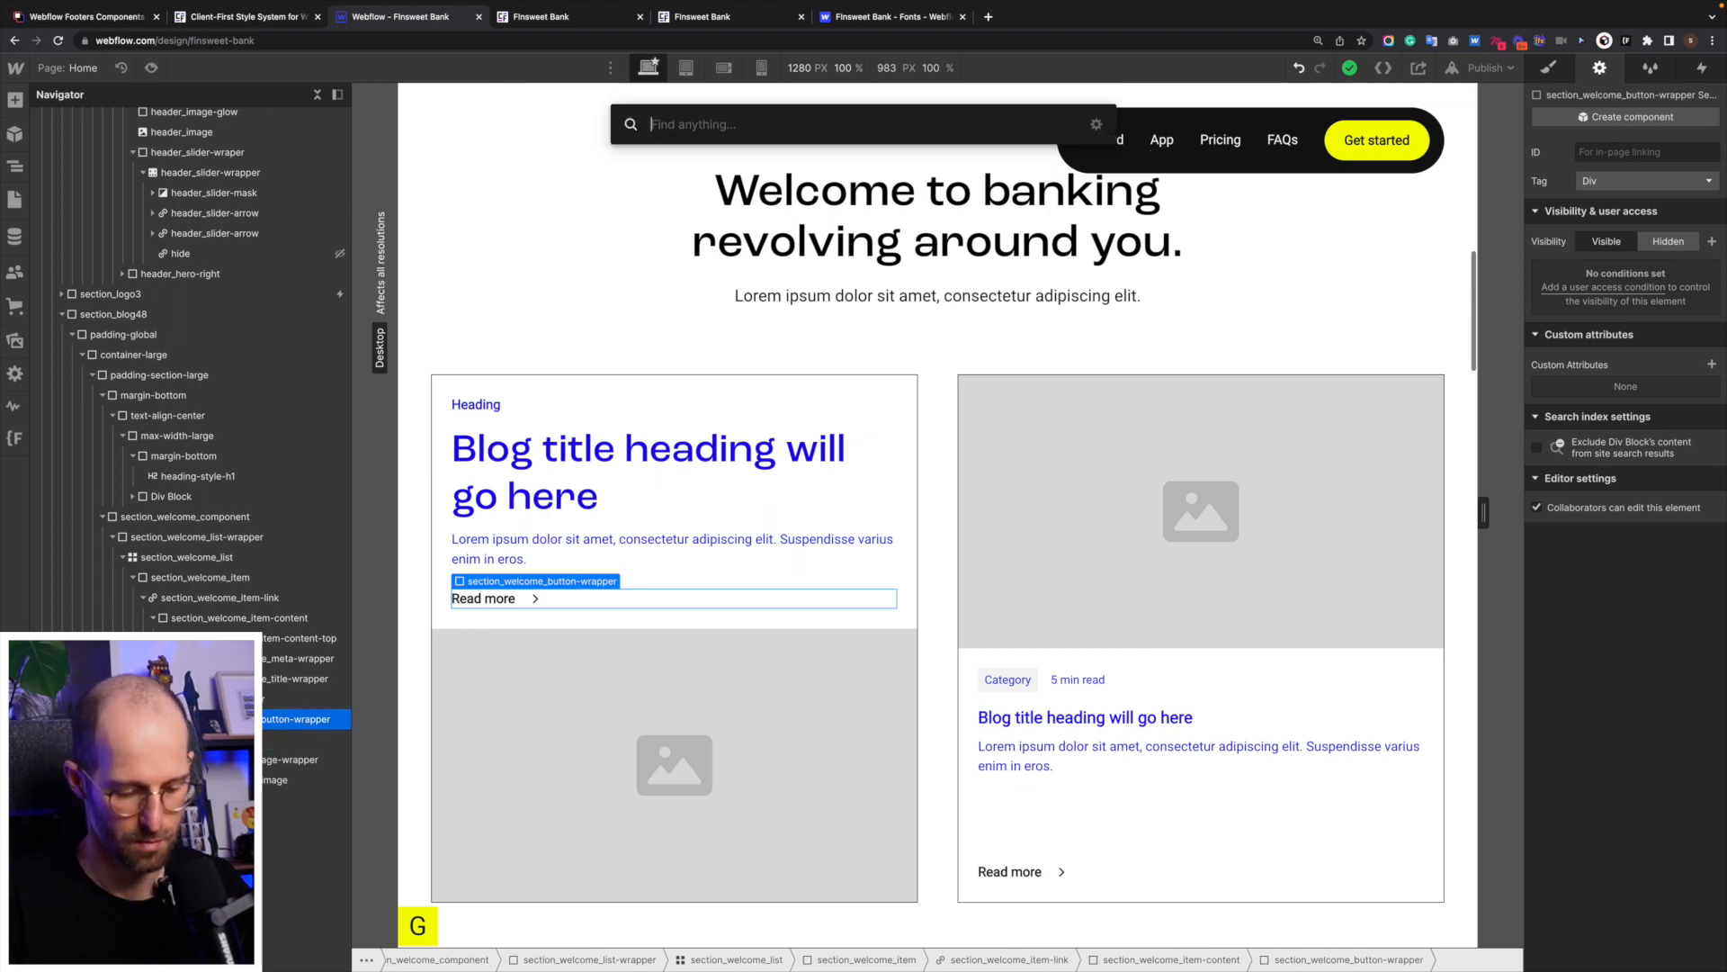
type("but")
key("Down")
key("Return")
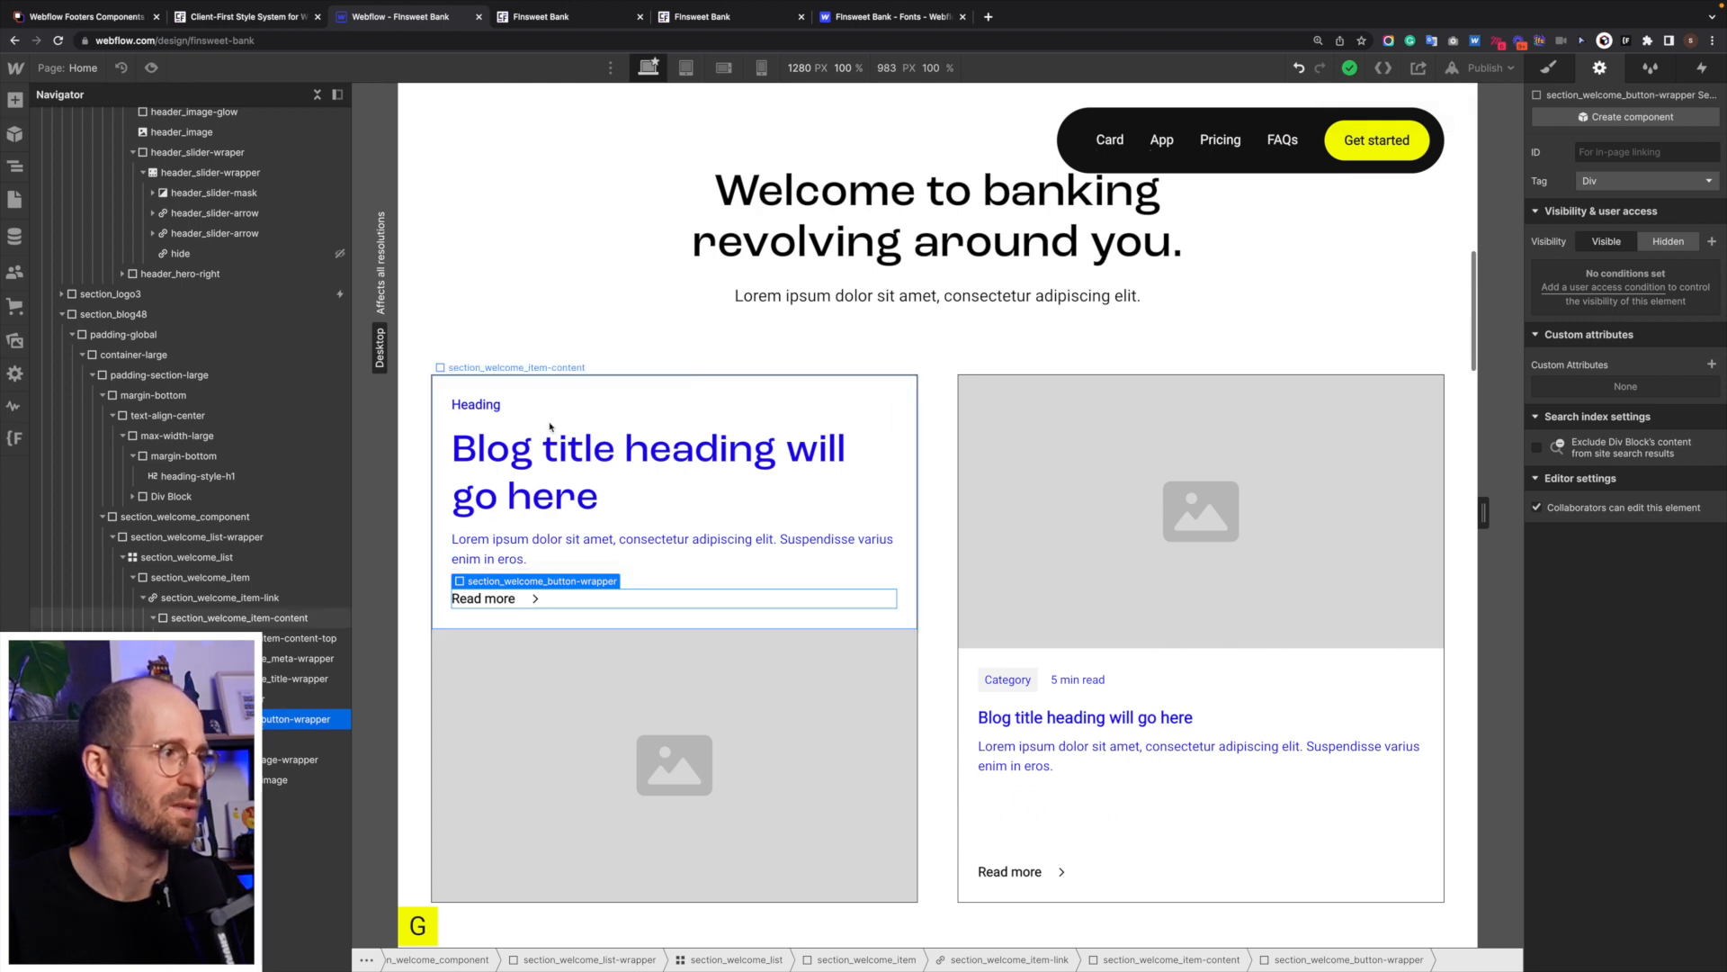
Duplicate the Button arrow instance in the hero's button-group and unlink one copy from the component.
scroll(511, 837, "up", 10)
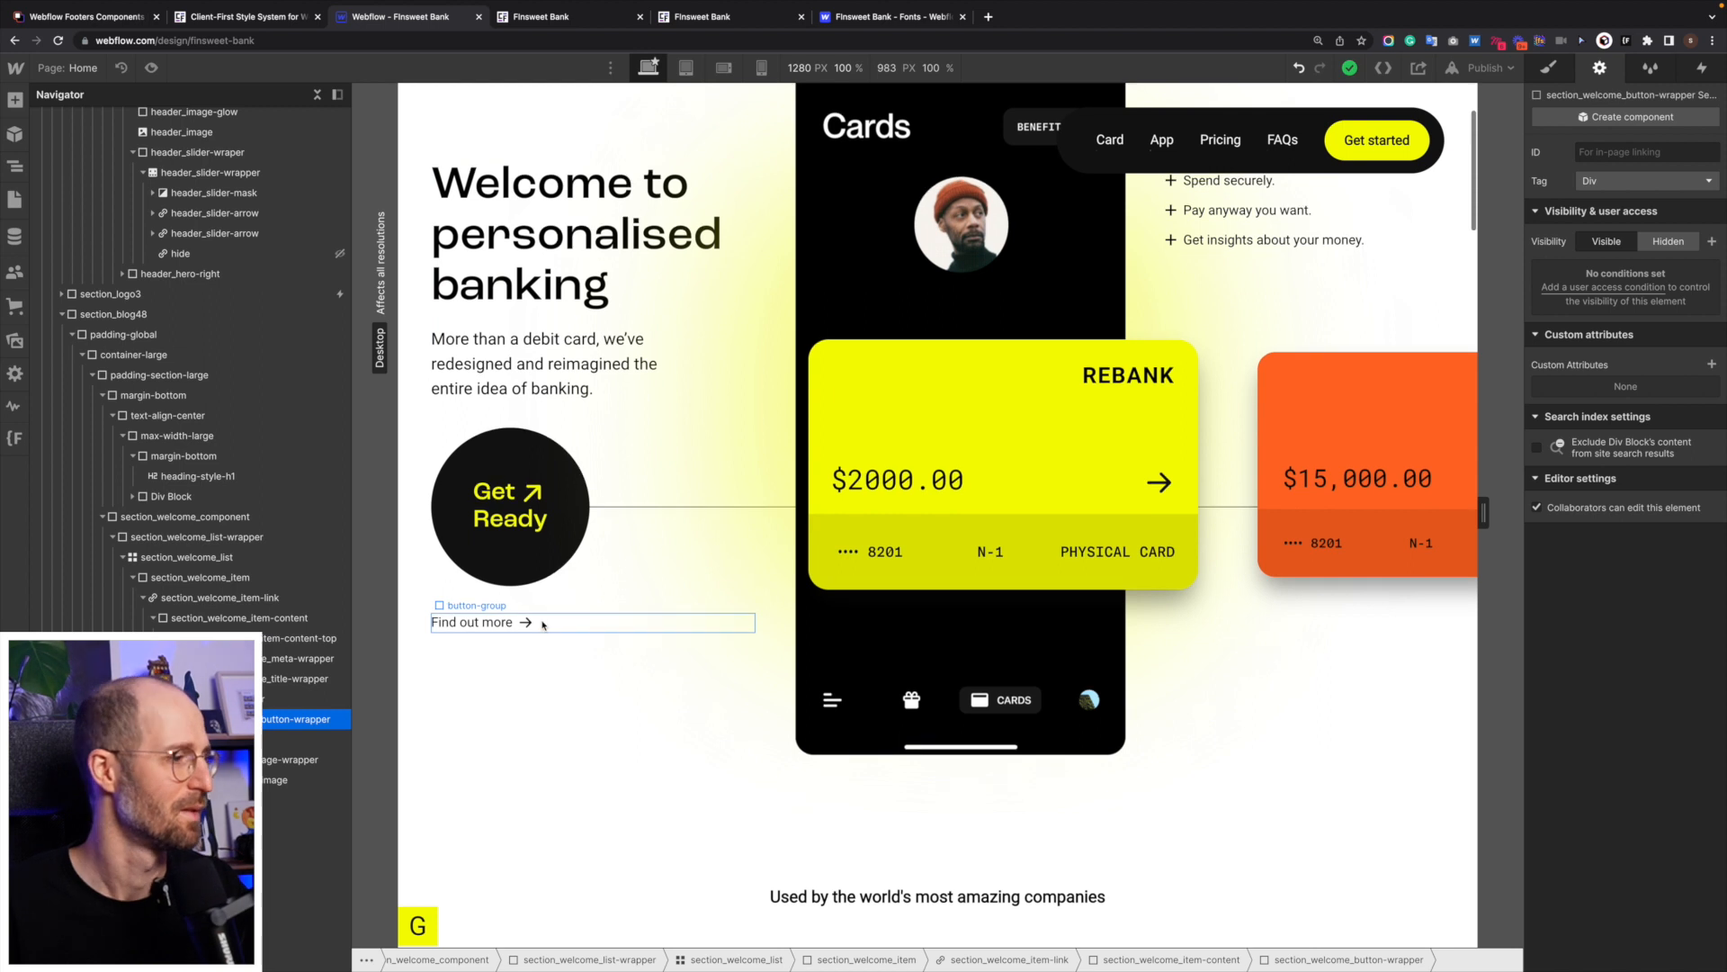
left_click(539, 622)
left_click(443, 629)
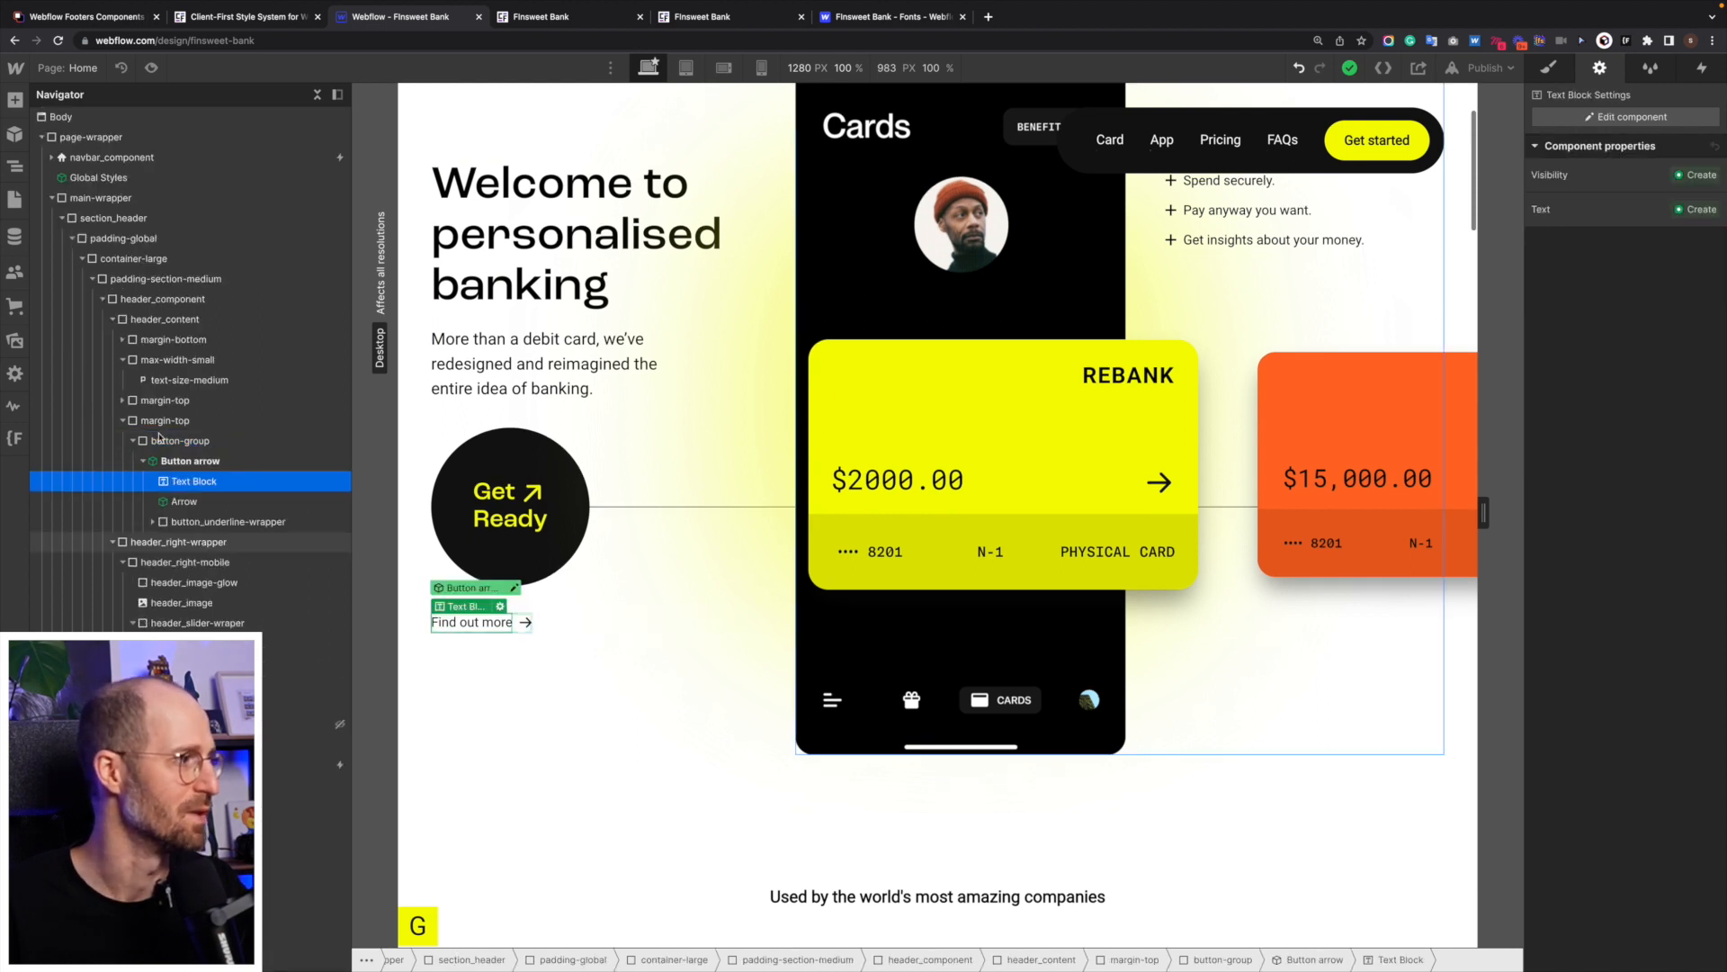
left_click(141, 461)
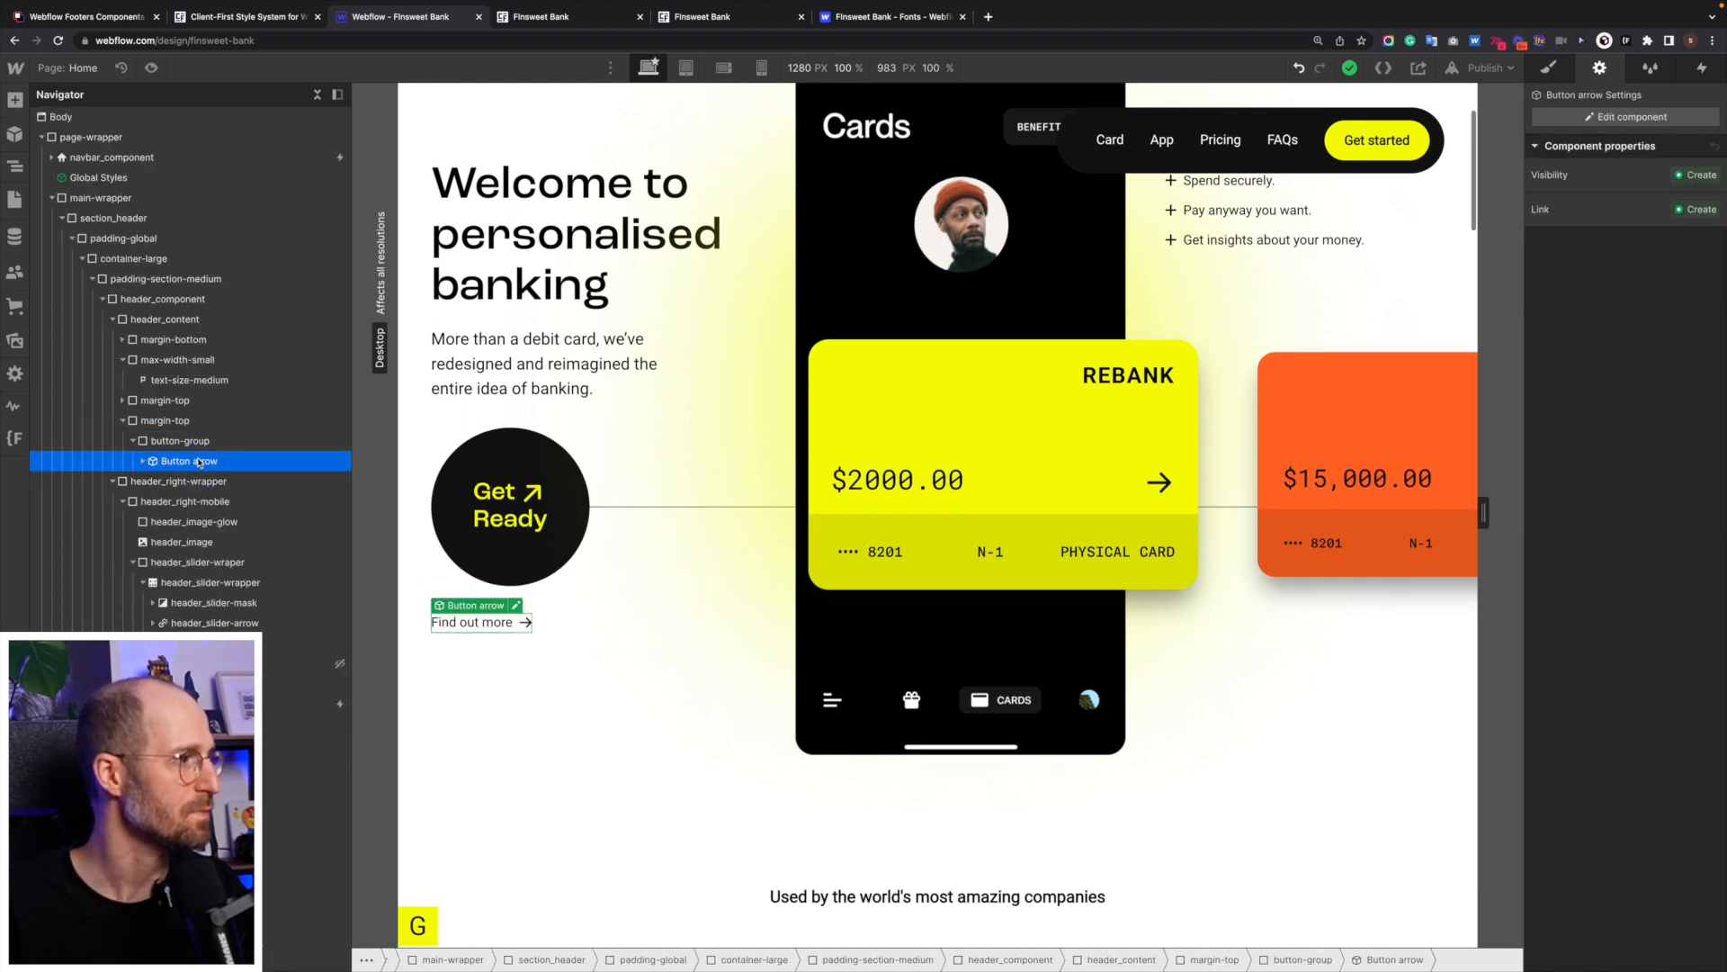
key("ctrl+d")
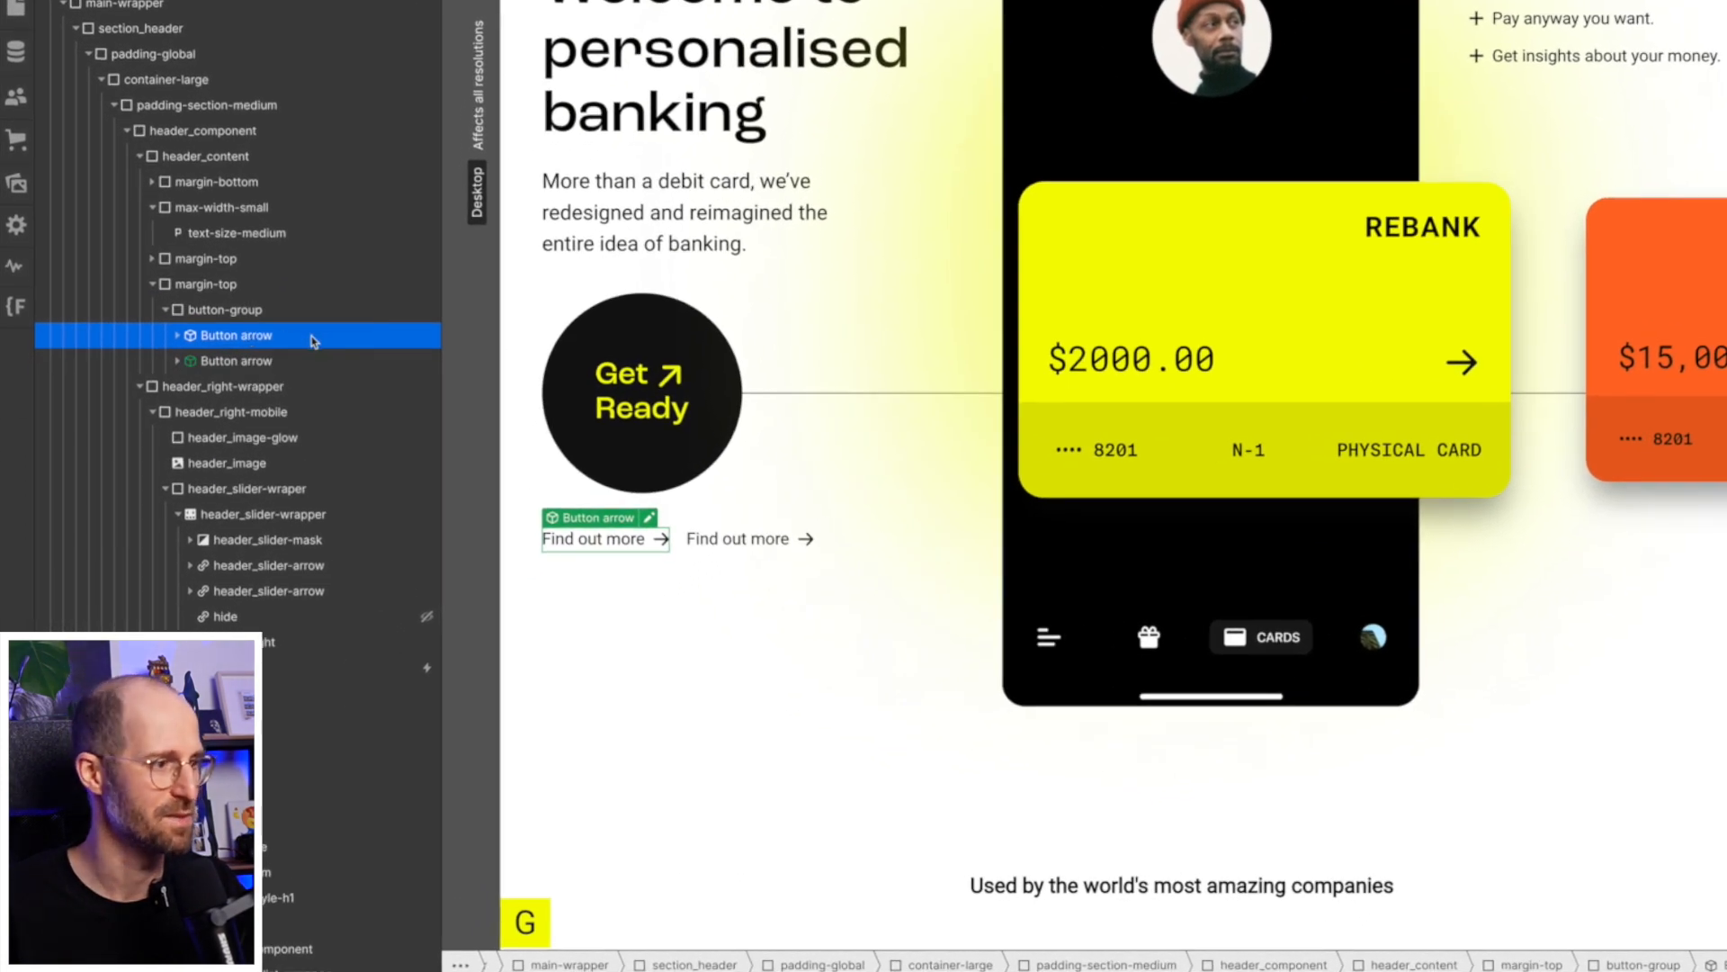
double_click(670, 533)
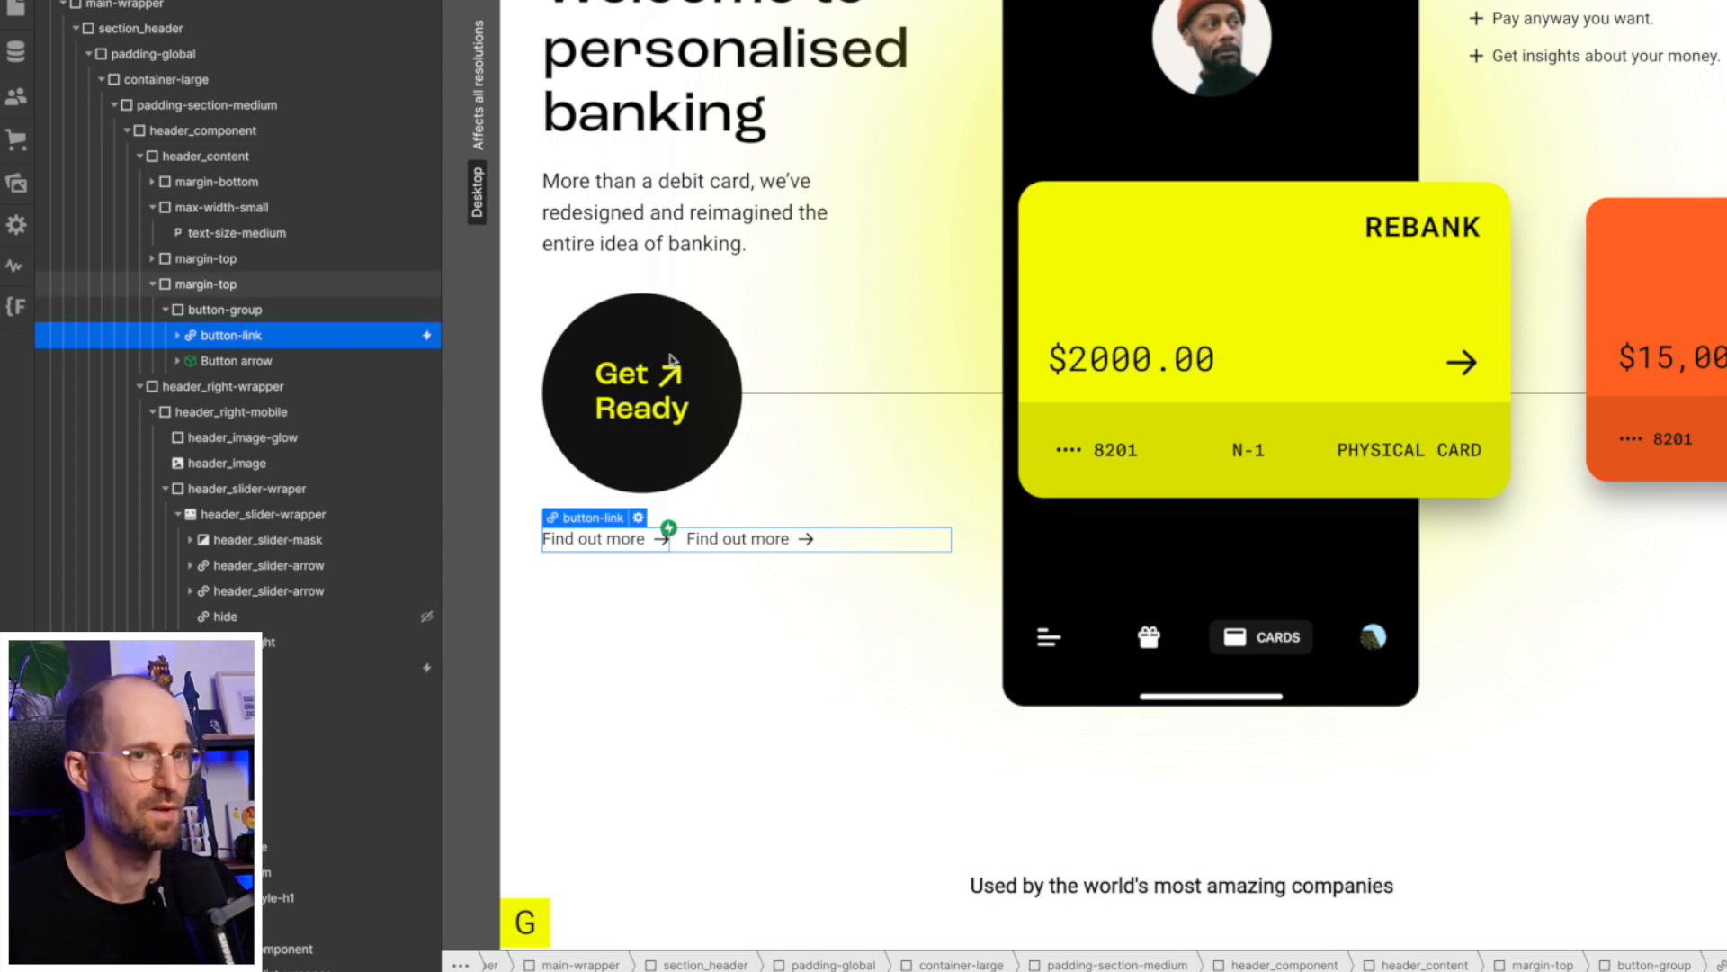
Convert the unlinked button-link copy to a Div Block and cut it from the hero's button-group.
right_click(576, 518)
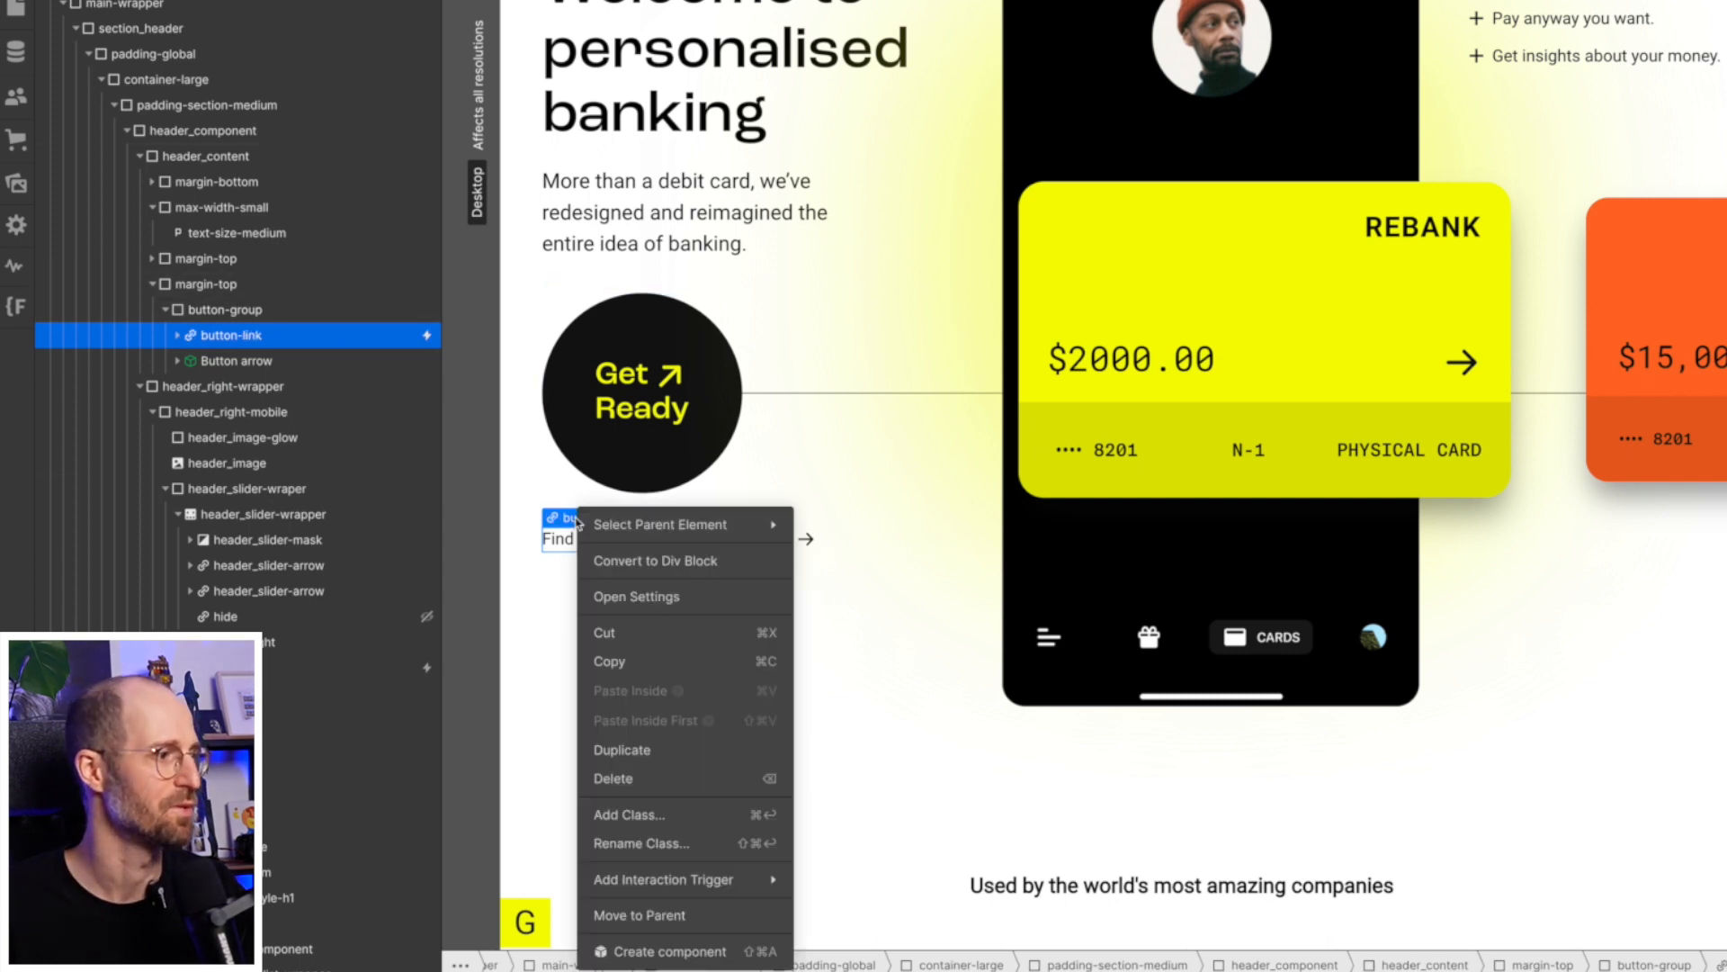
left_click(712, 560)
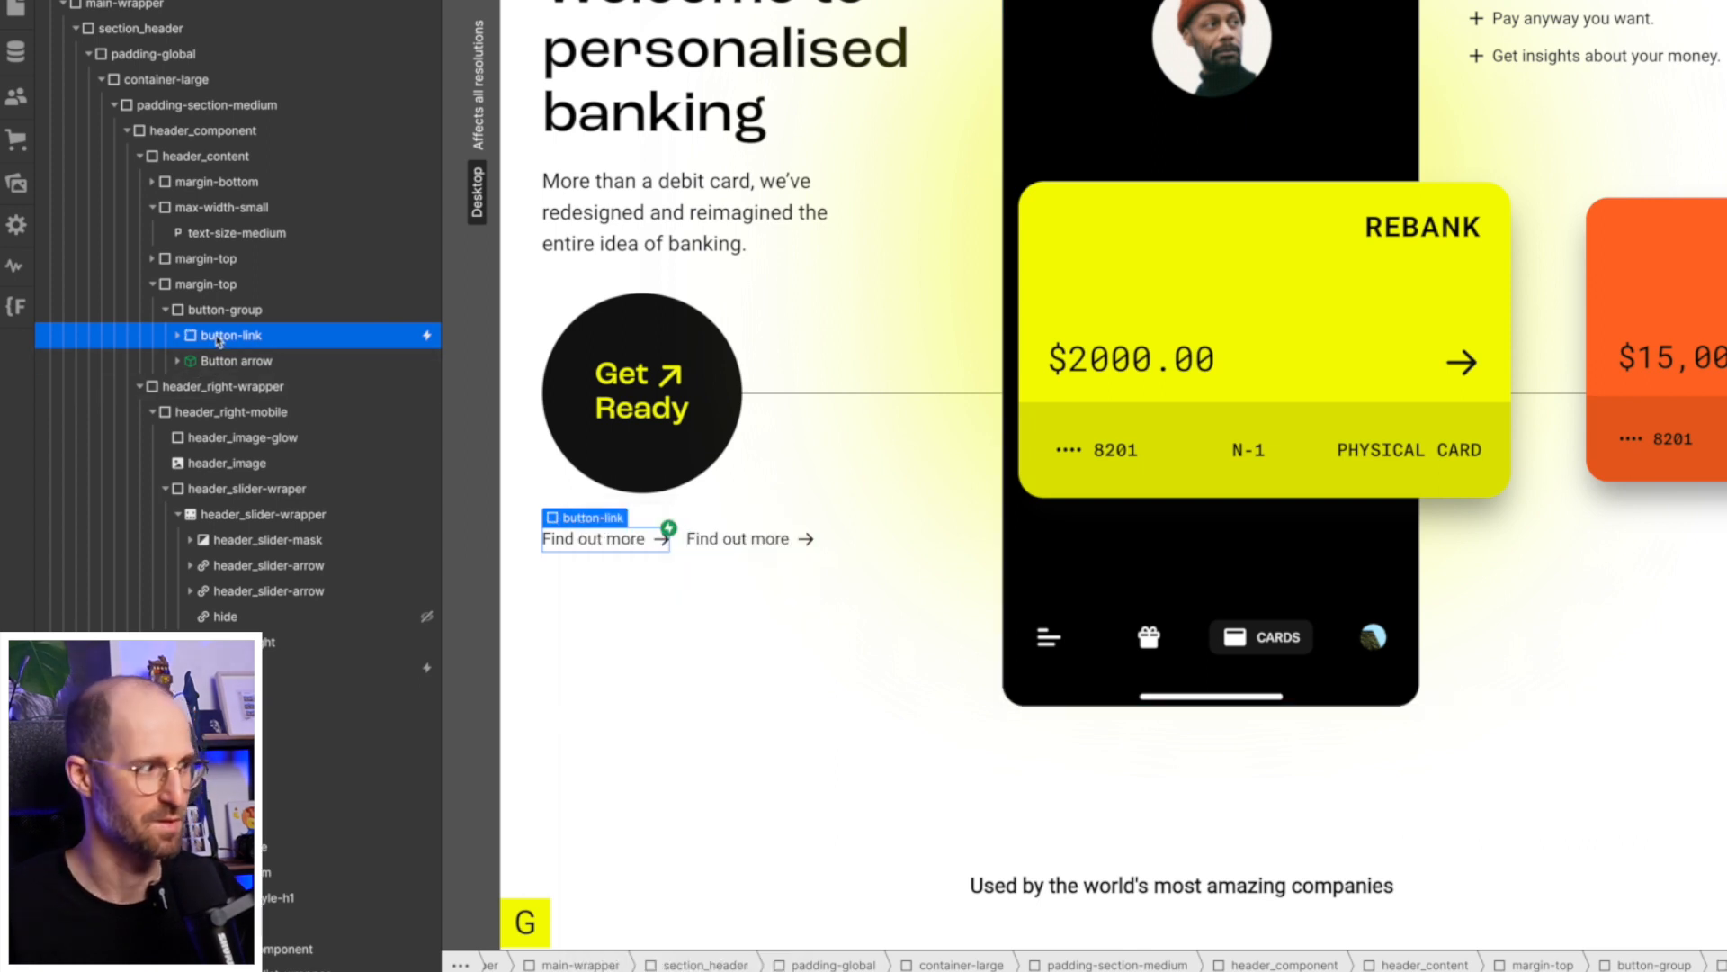
key("Delete")
Paste the button-link div into the first blog card's section_welcome_button-wrapper and delete the old Read more button.
scroll(718, 625, "down", 10)
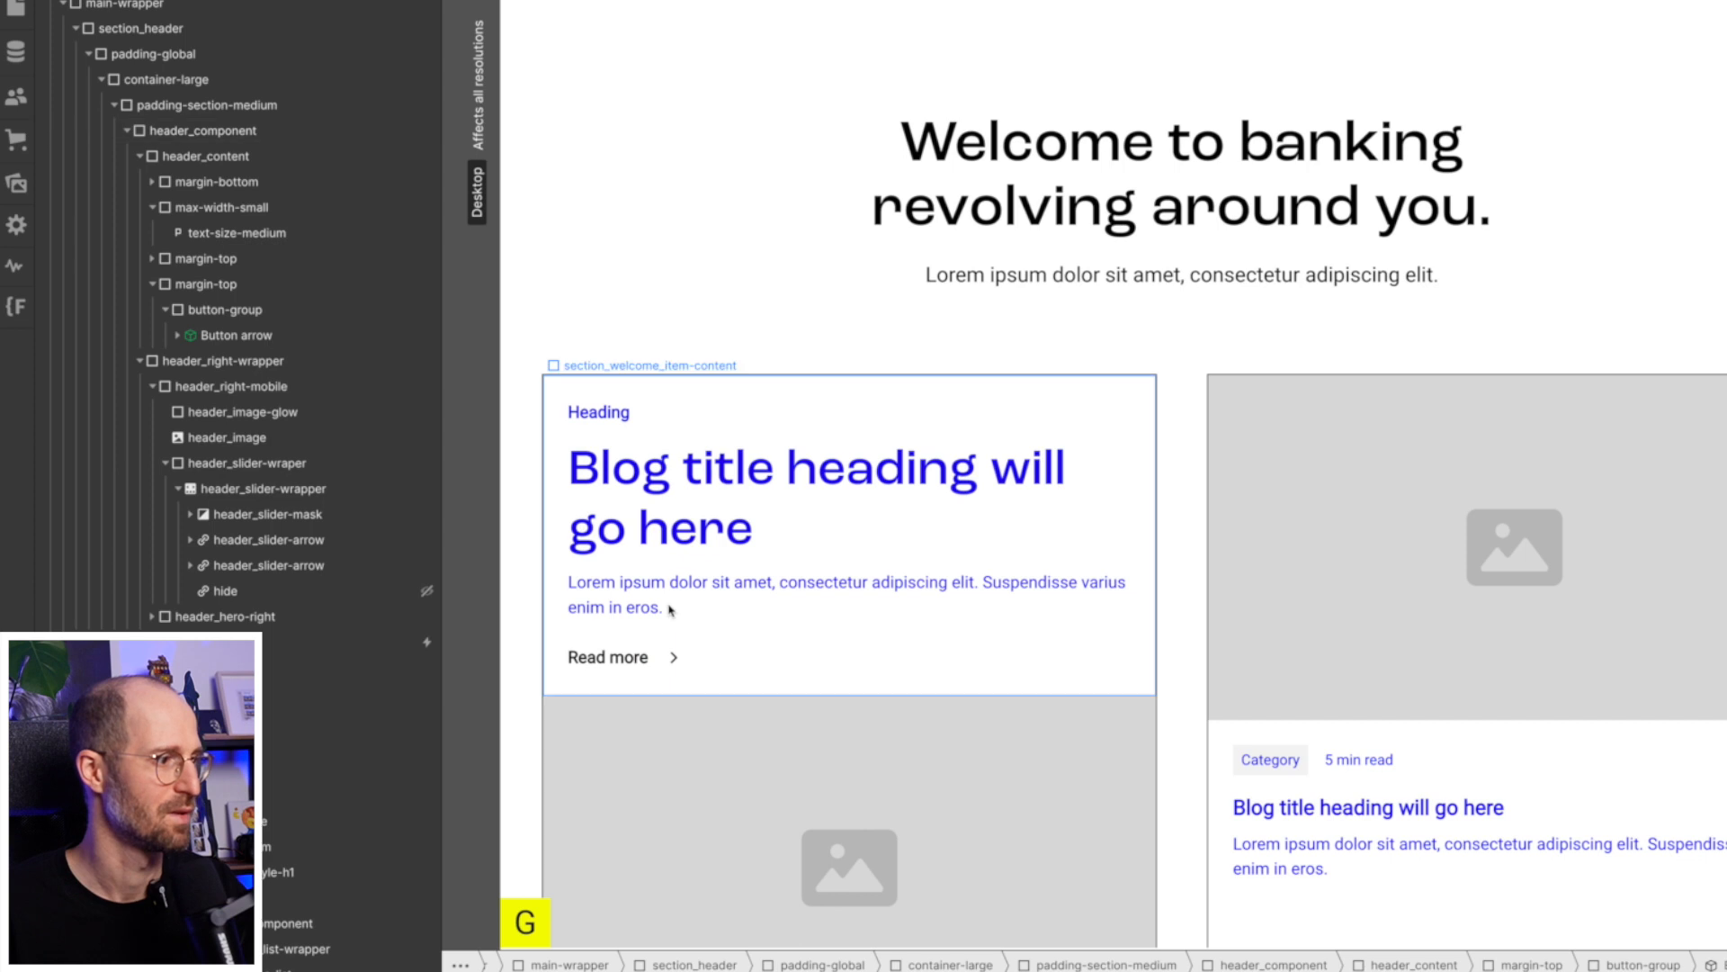
left_click(686, 664)
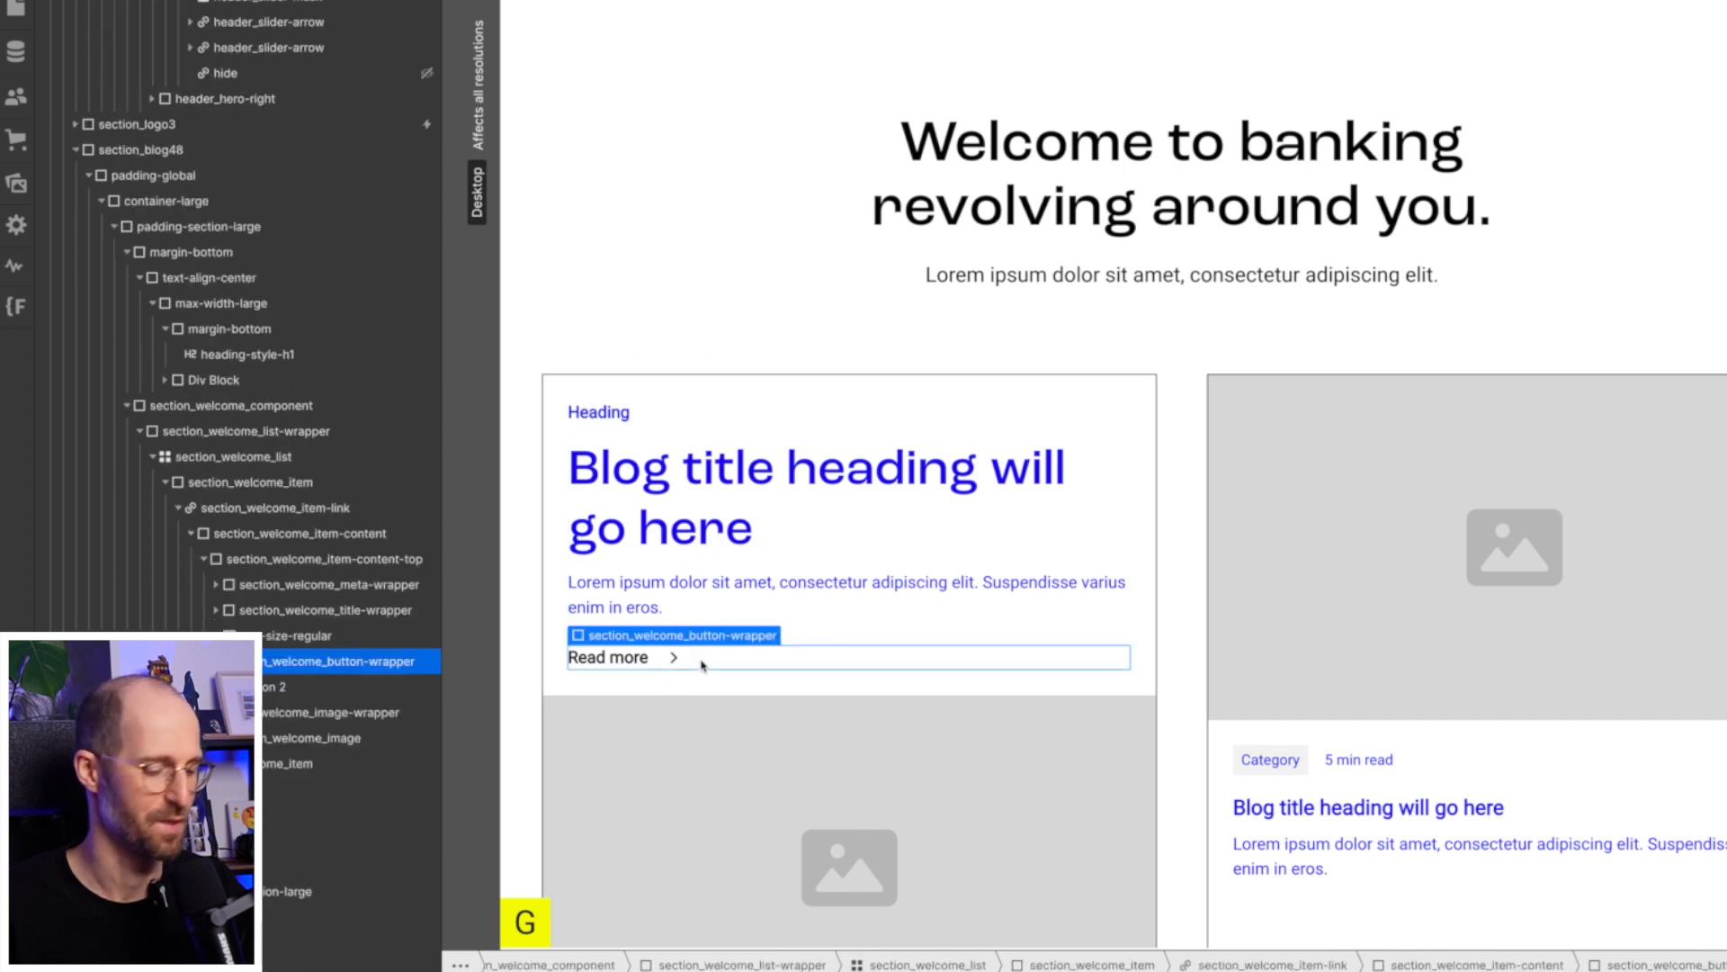
key("ctrl+v")
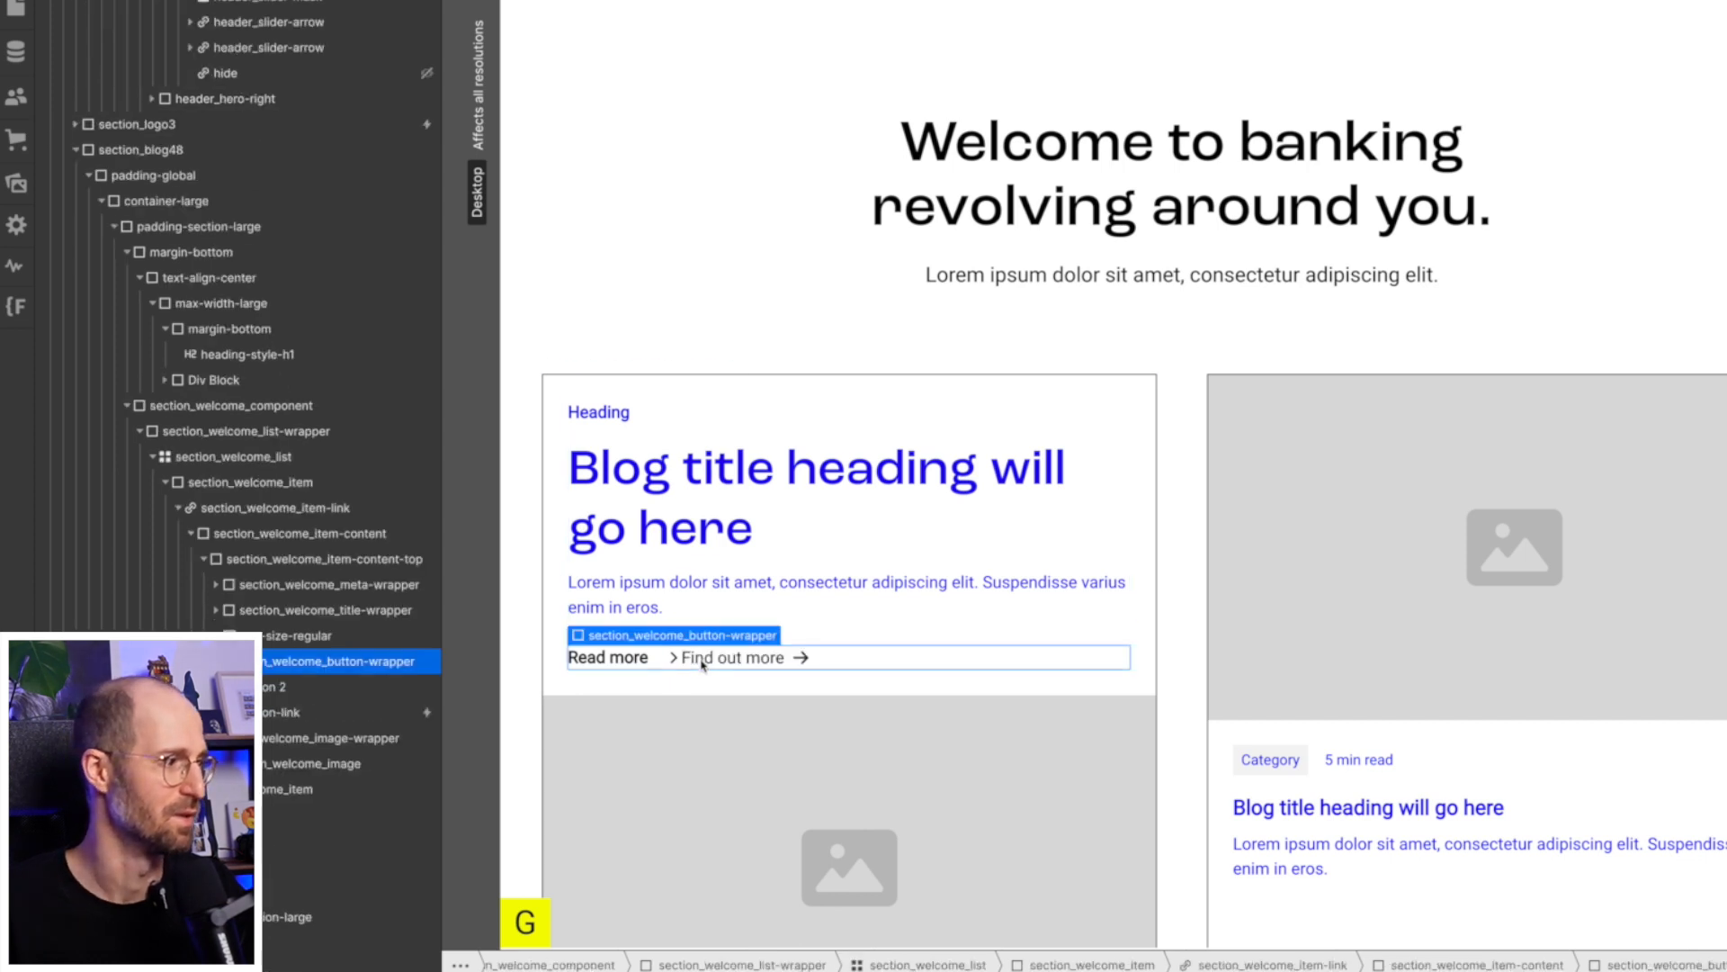
left_click(279, 686)
key("Delete")
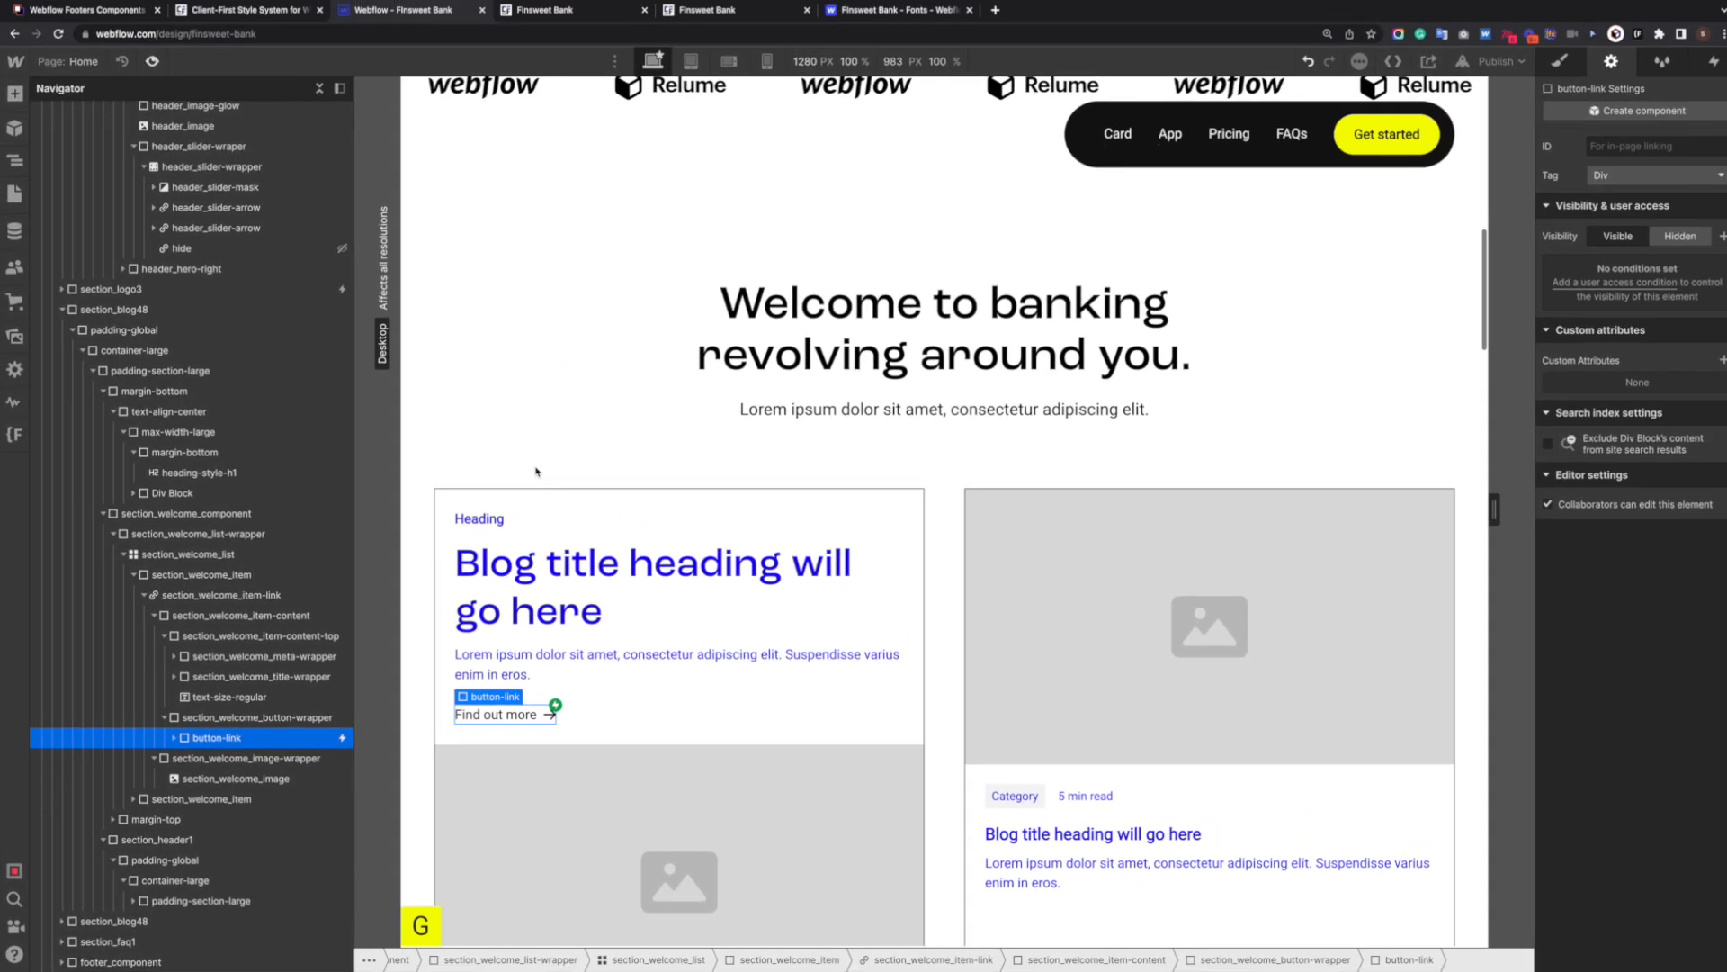
Preview the page to check the Find out more button's hover effect in the first blog card.
key("super+shift+p")
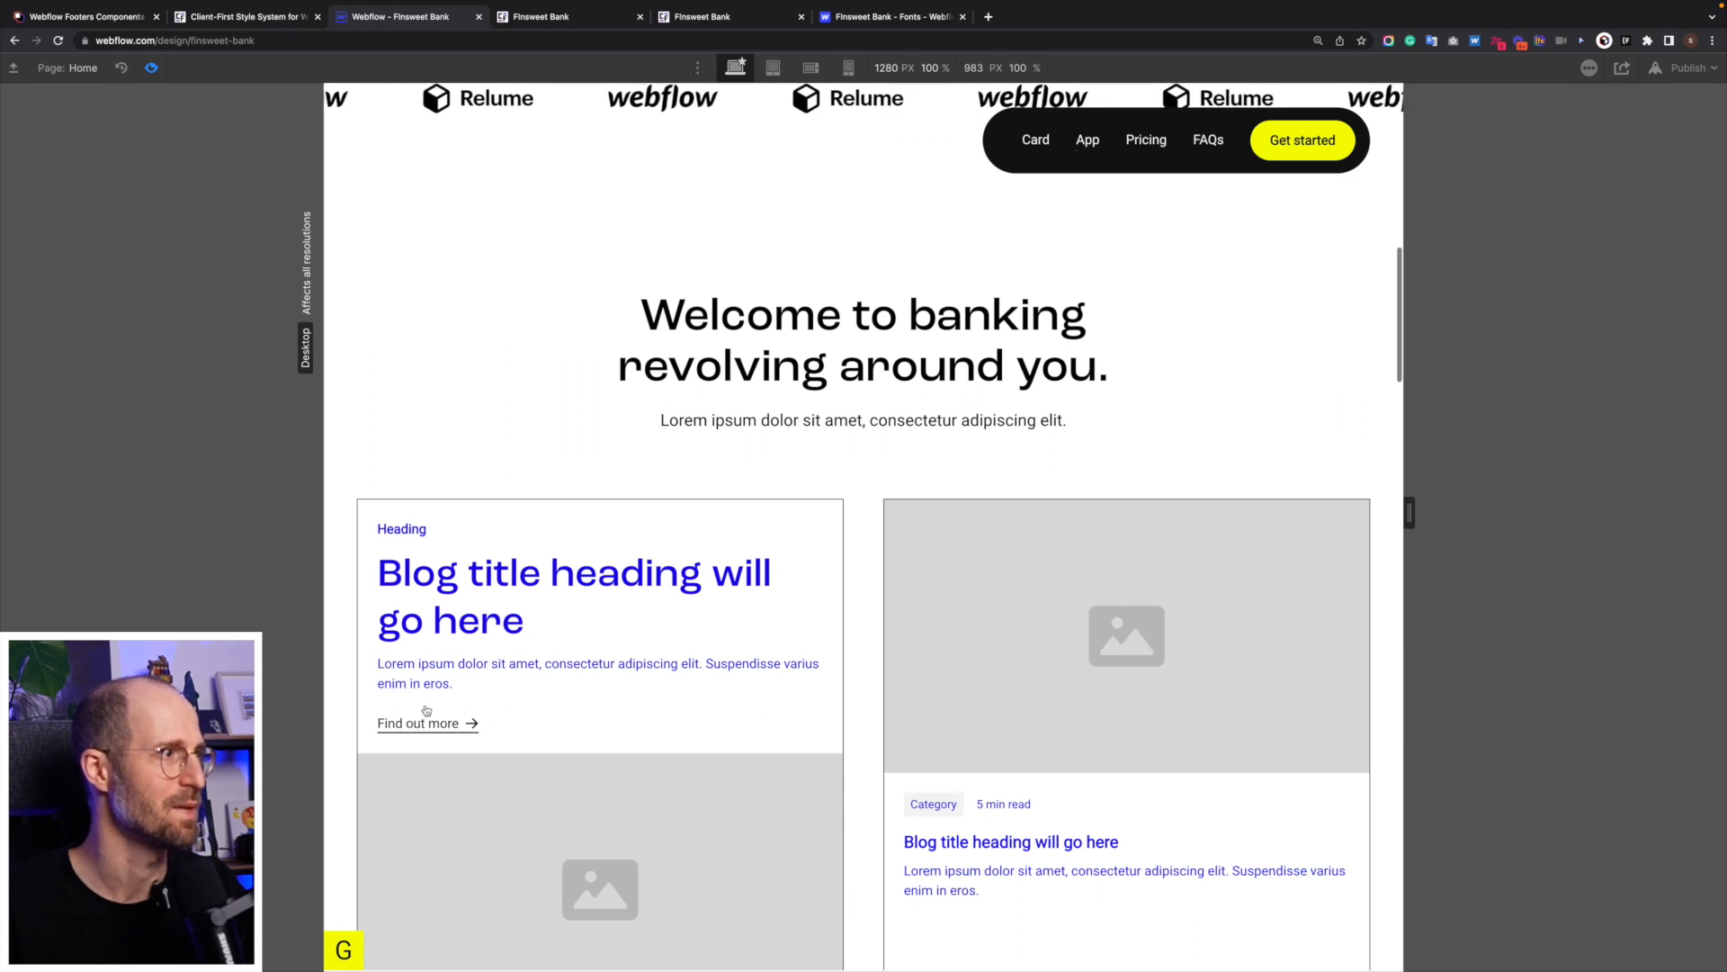
left_click(151, 68)
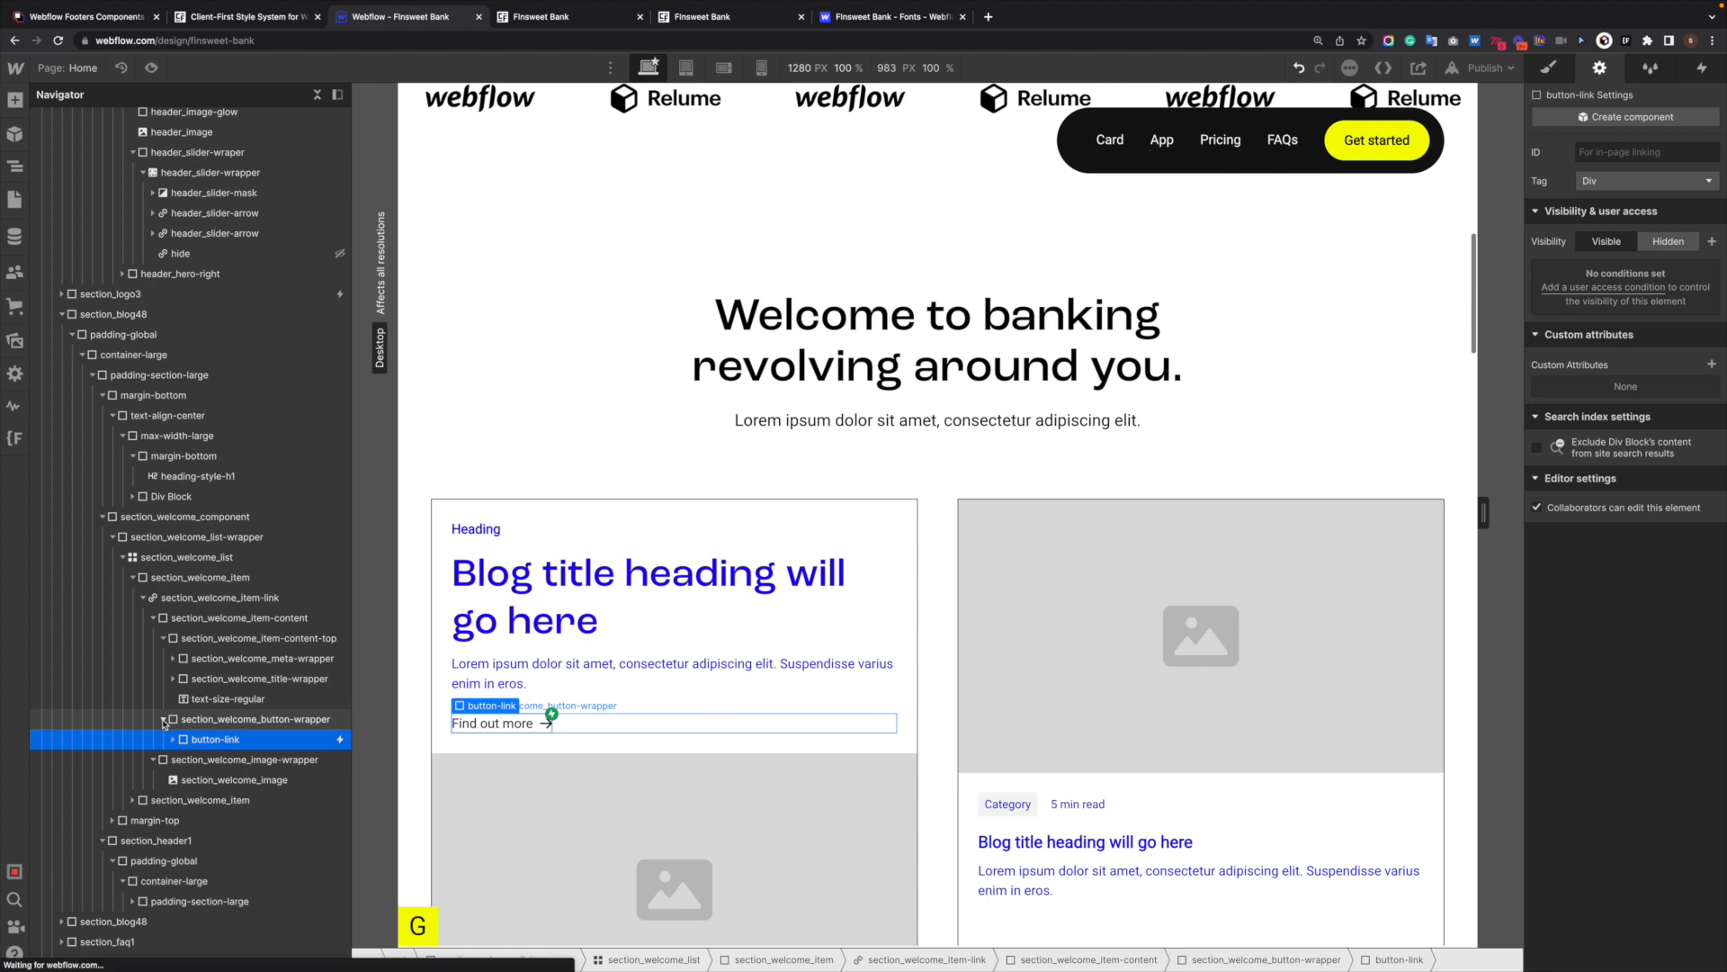
Set the background color of the first blog card's section_welcome_item-link to the white swatch.
left_click(163, 719)
left_click(163, 637)
left_click(314, 599)
key("s")
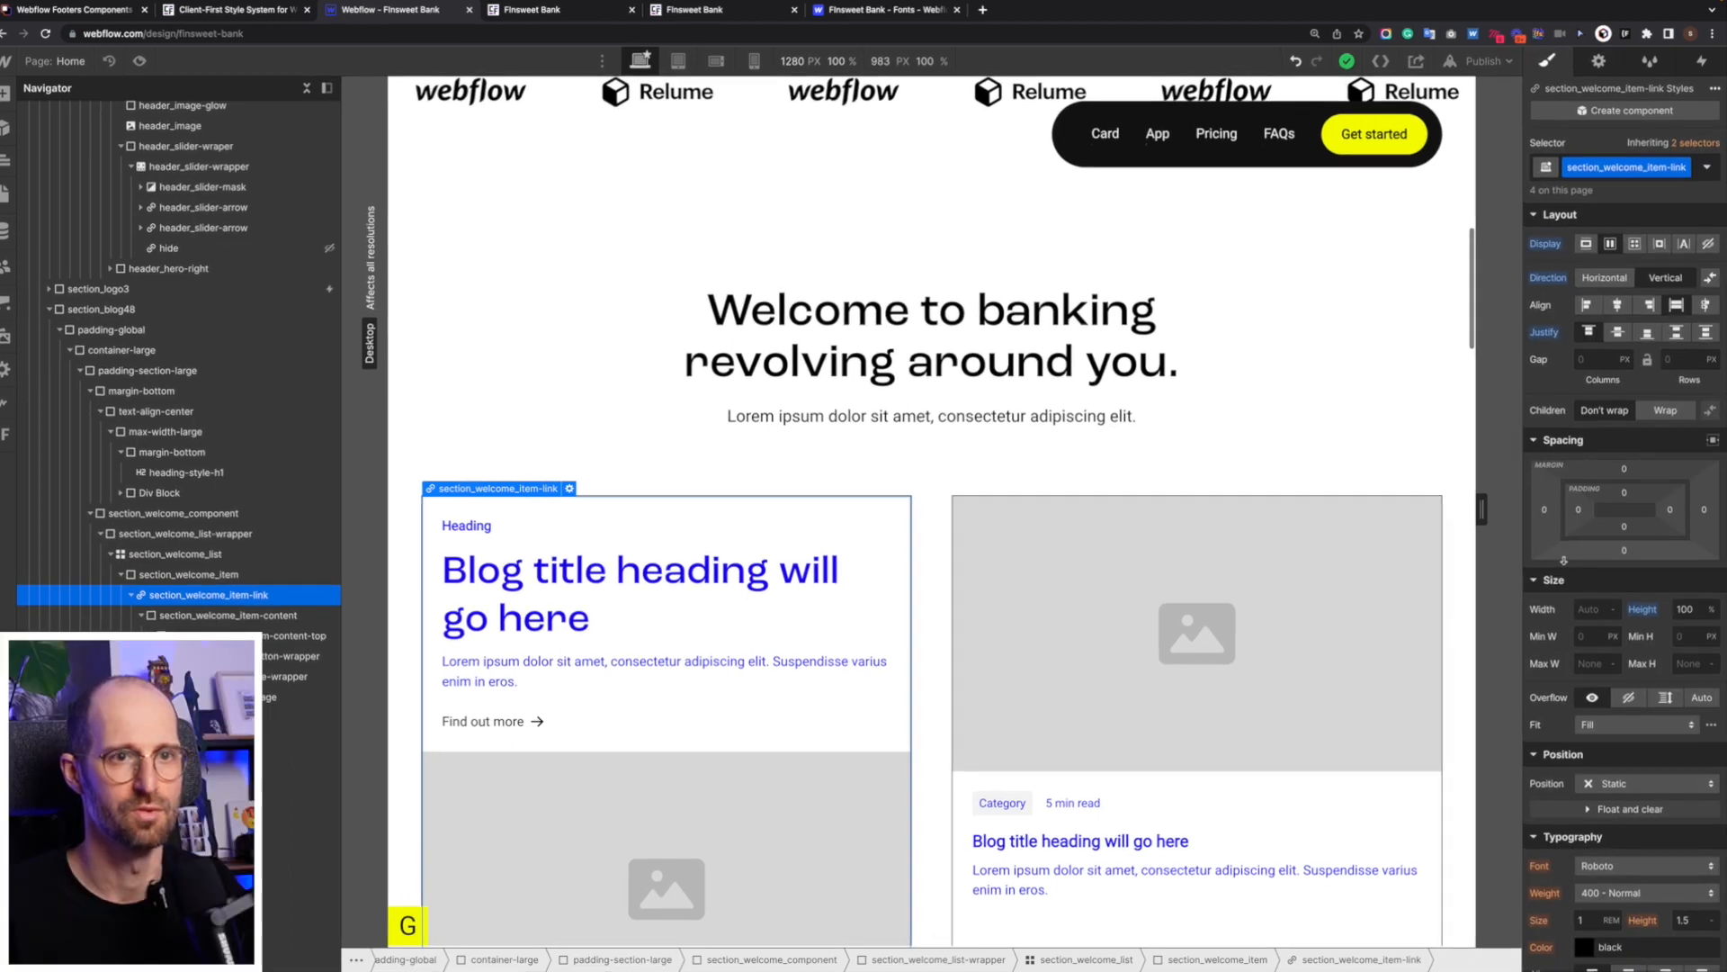
scroll(1612, 538, "down", 8)
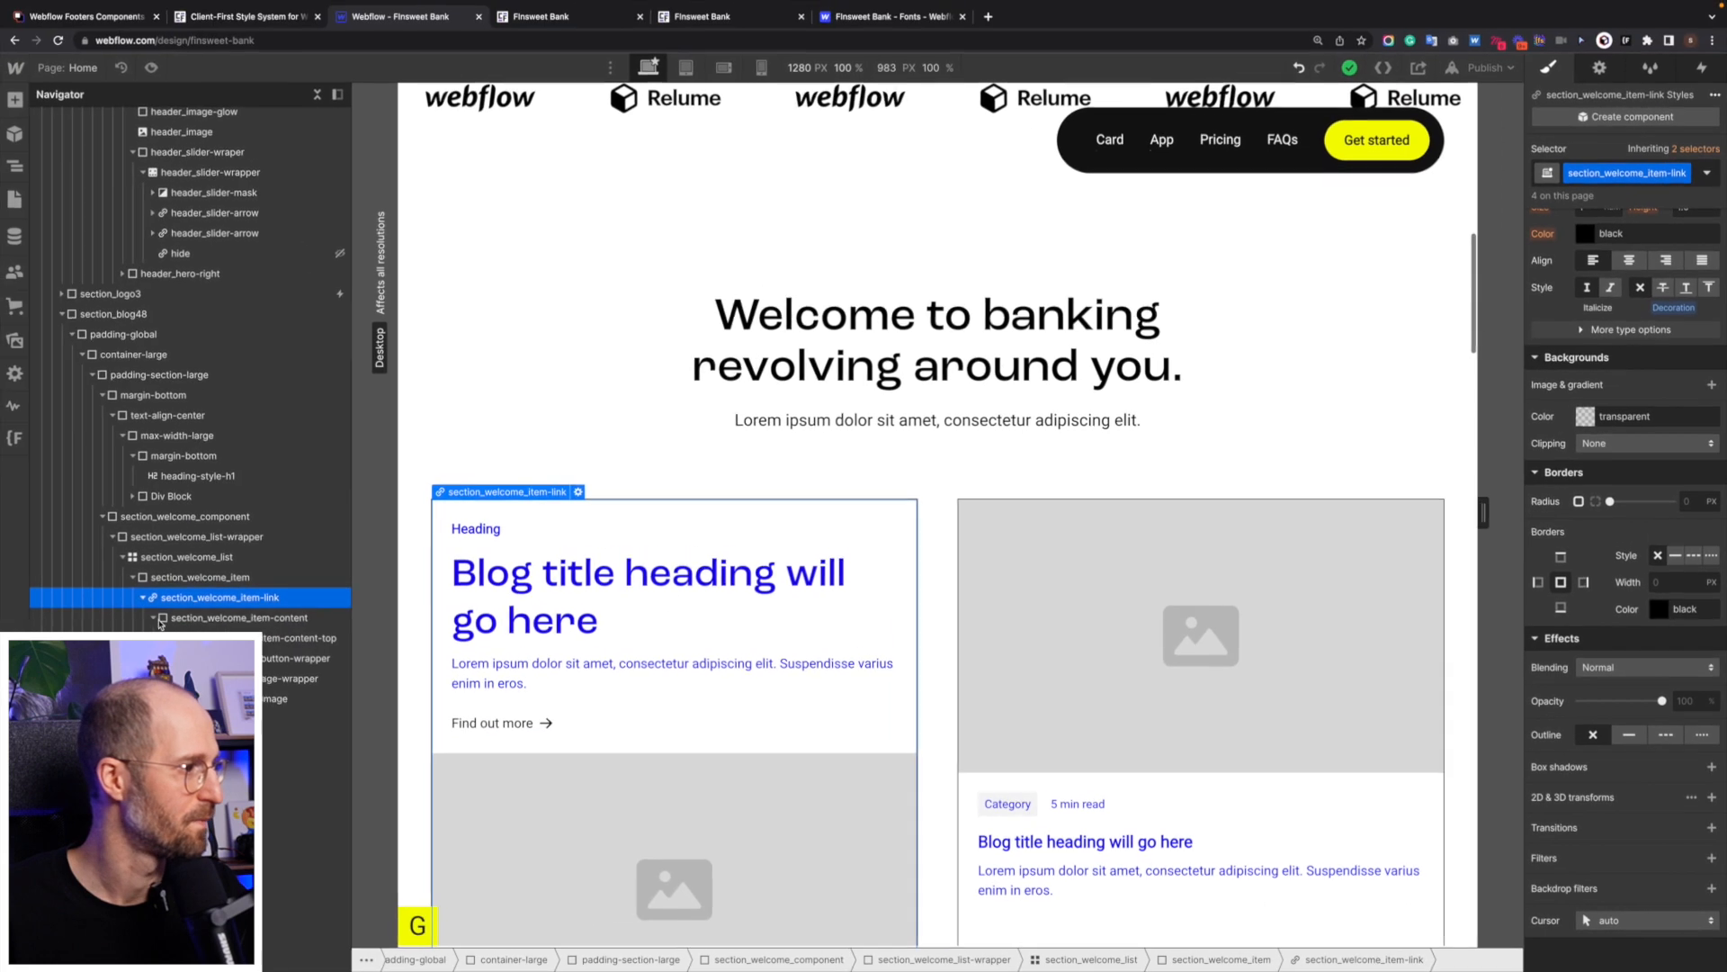
left_click(153, 617)
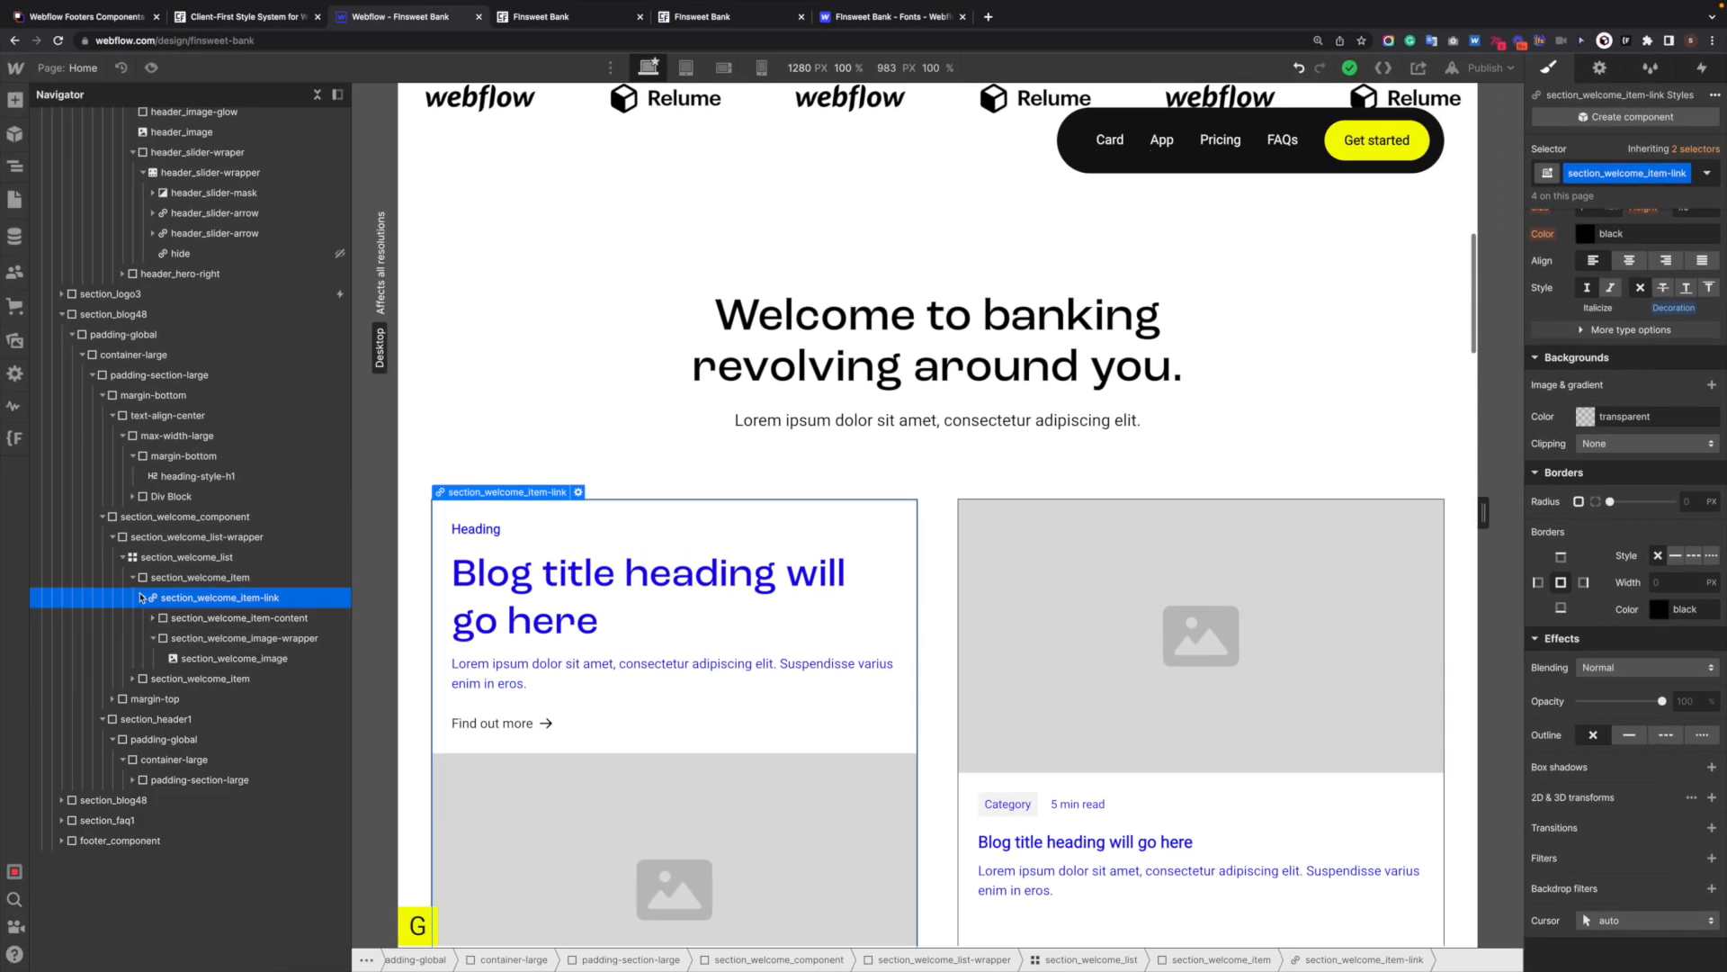
left_click(142, 598)
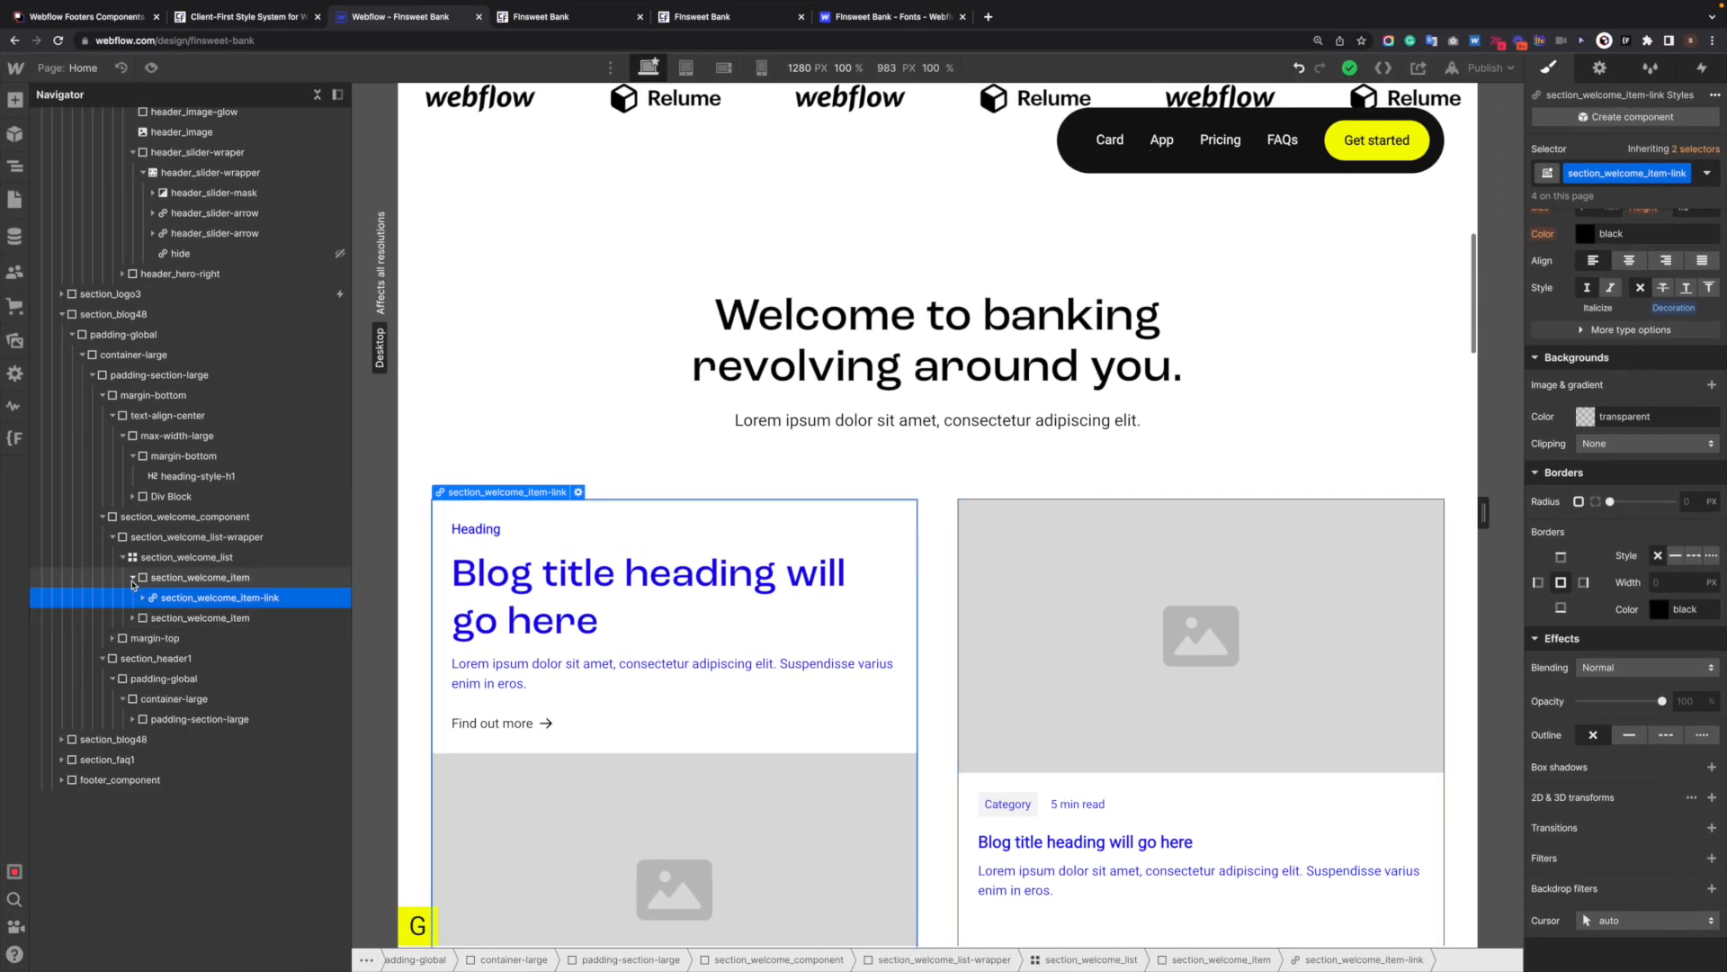
left_click(132, 579)
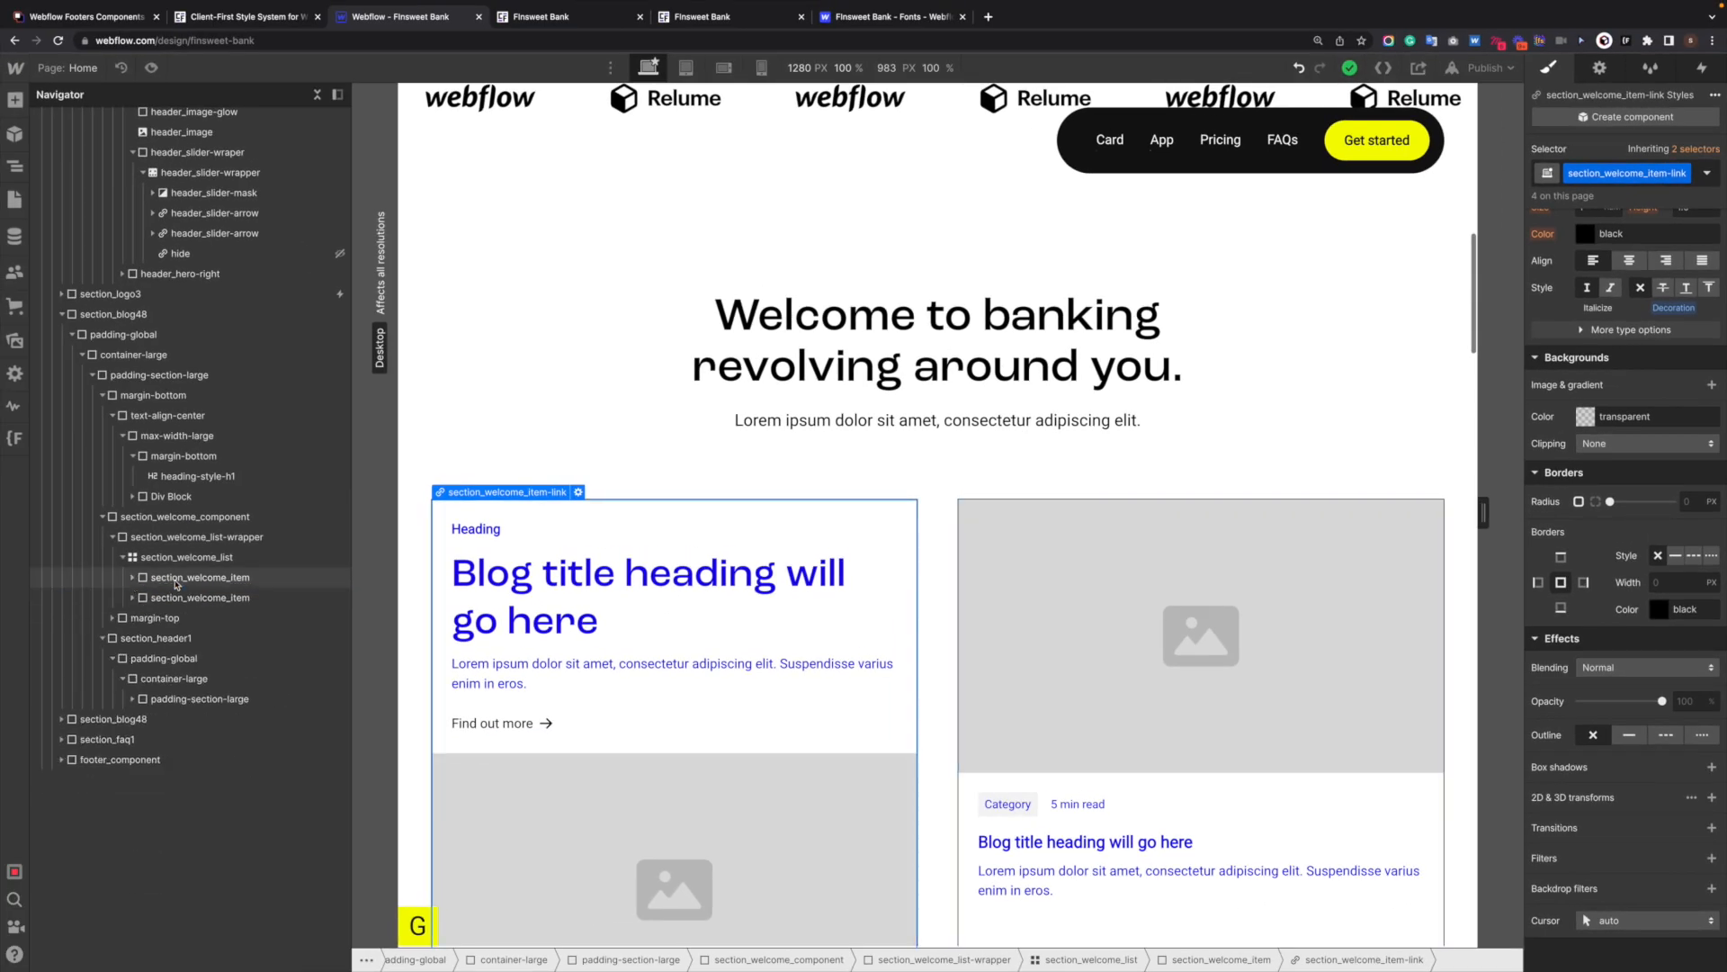
left_click(133, 577)
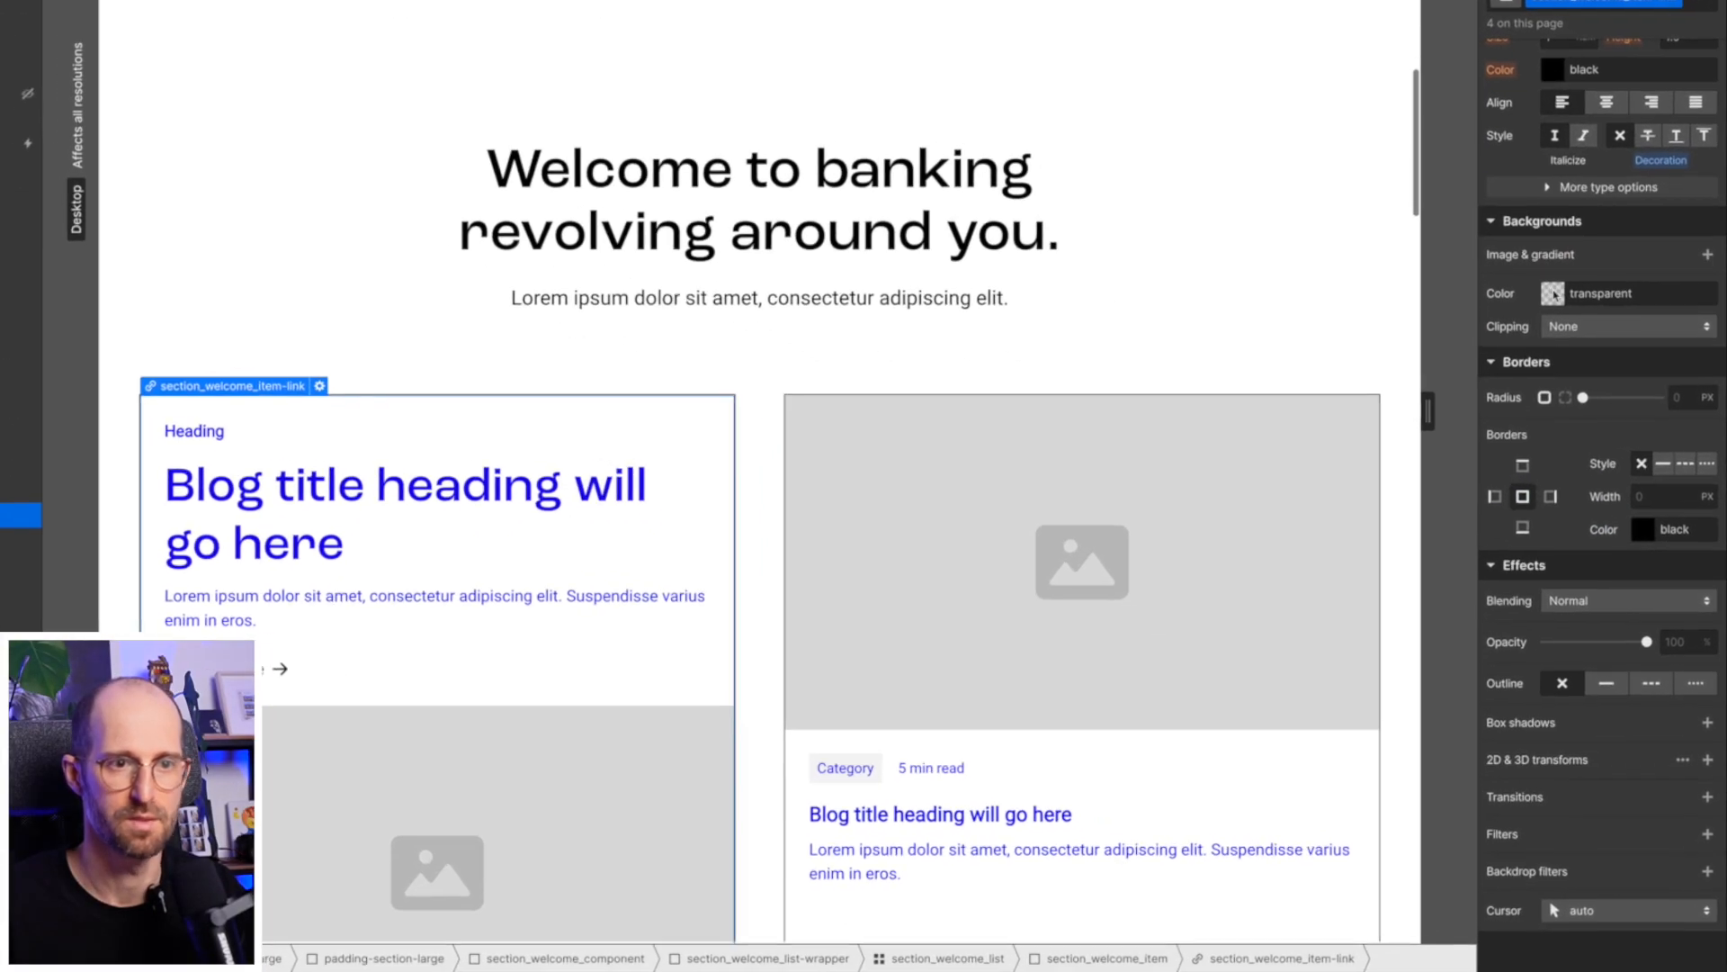
left_click(1584, 416)
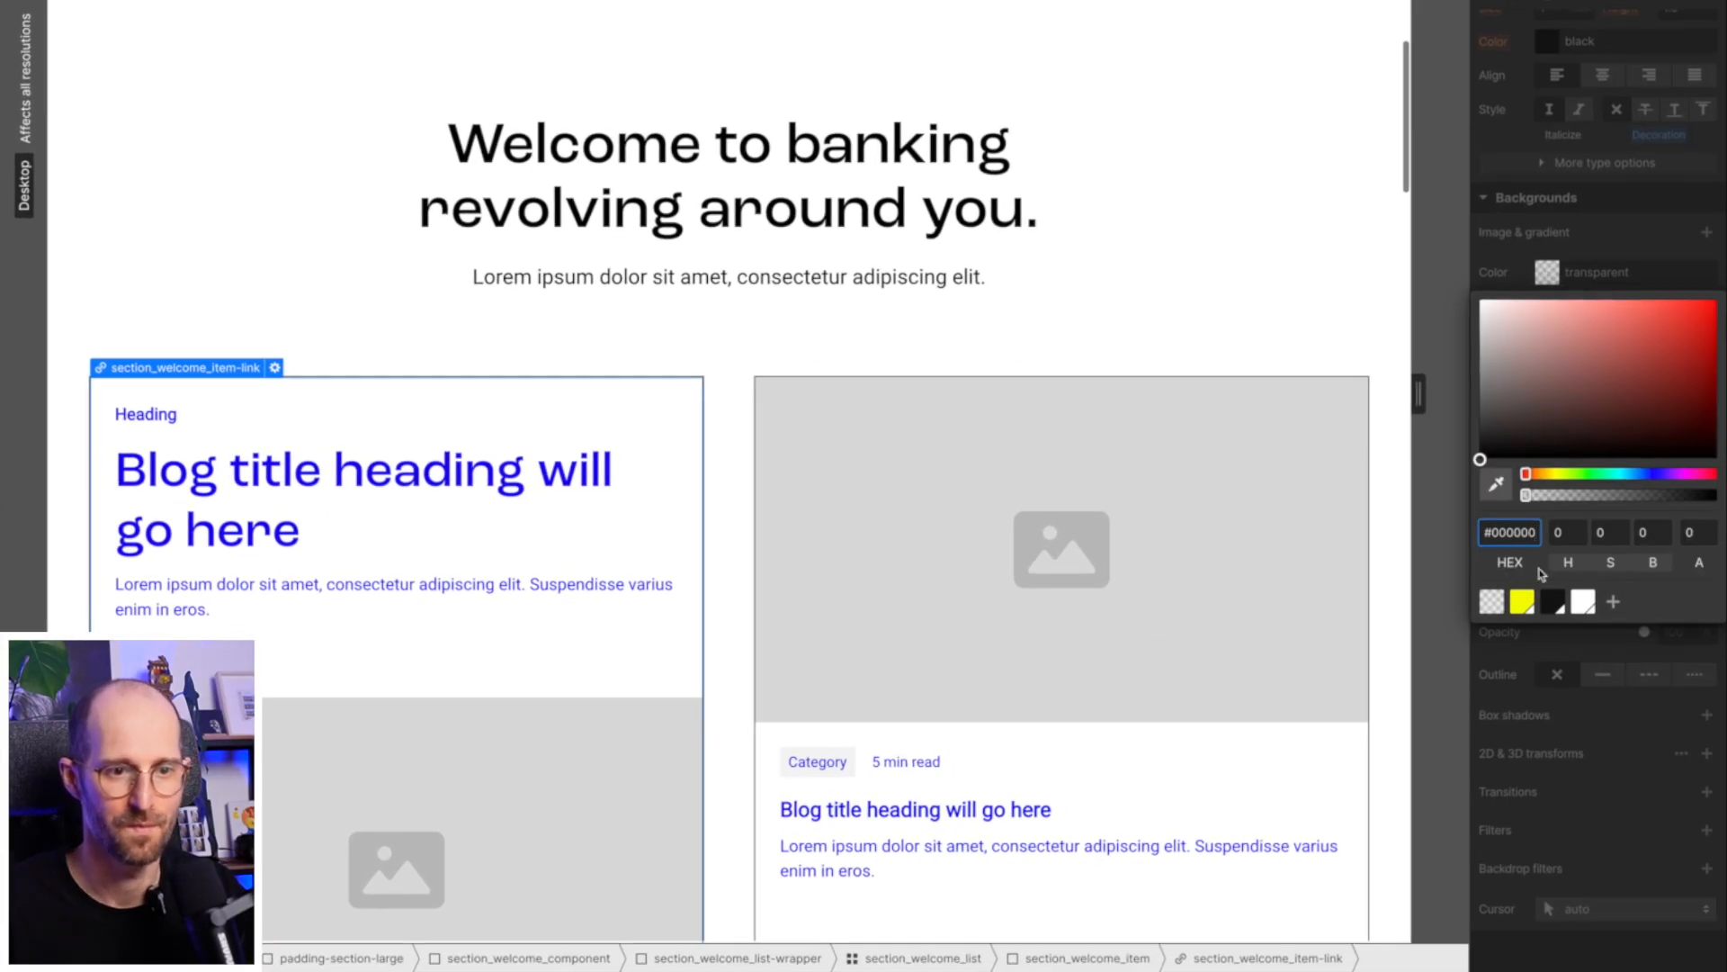
left_click(1583, 601)
key("Escape")
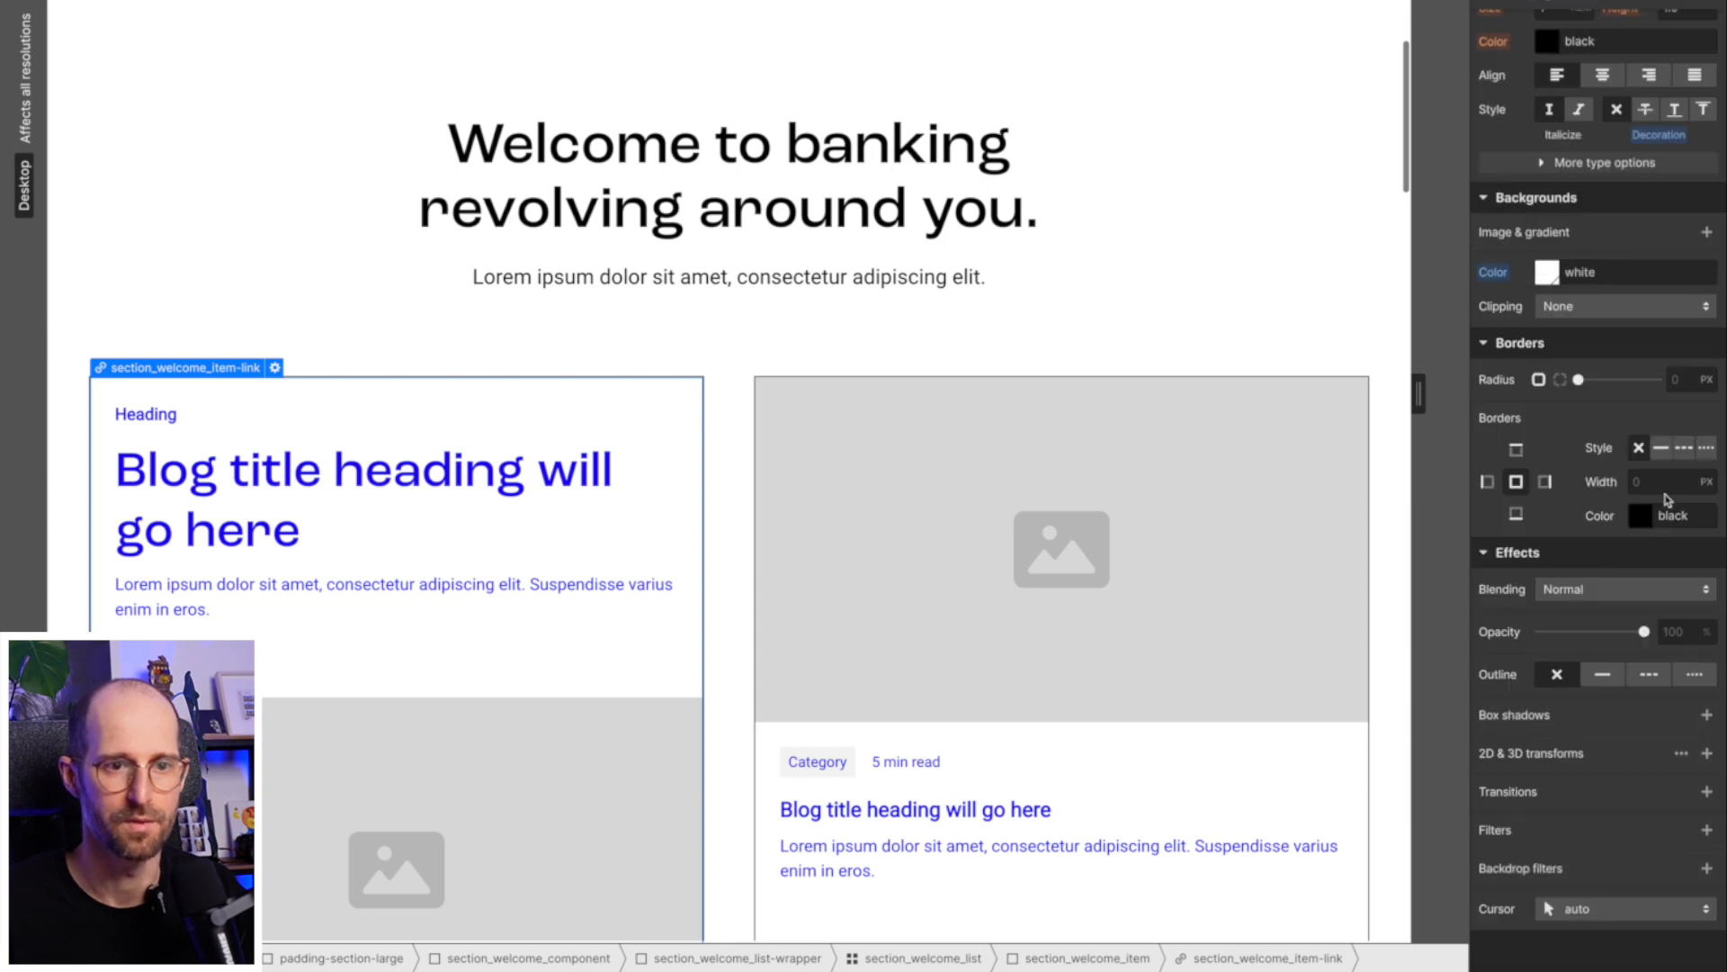
Set the border radius of section_welcome_item-link to 2 rem.
left_click(1684, 380)
type("2rem")
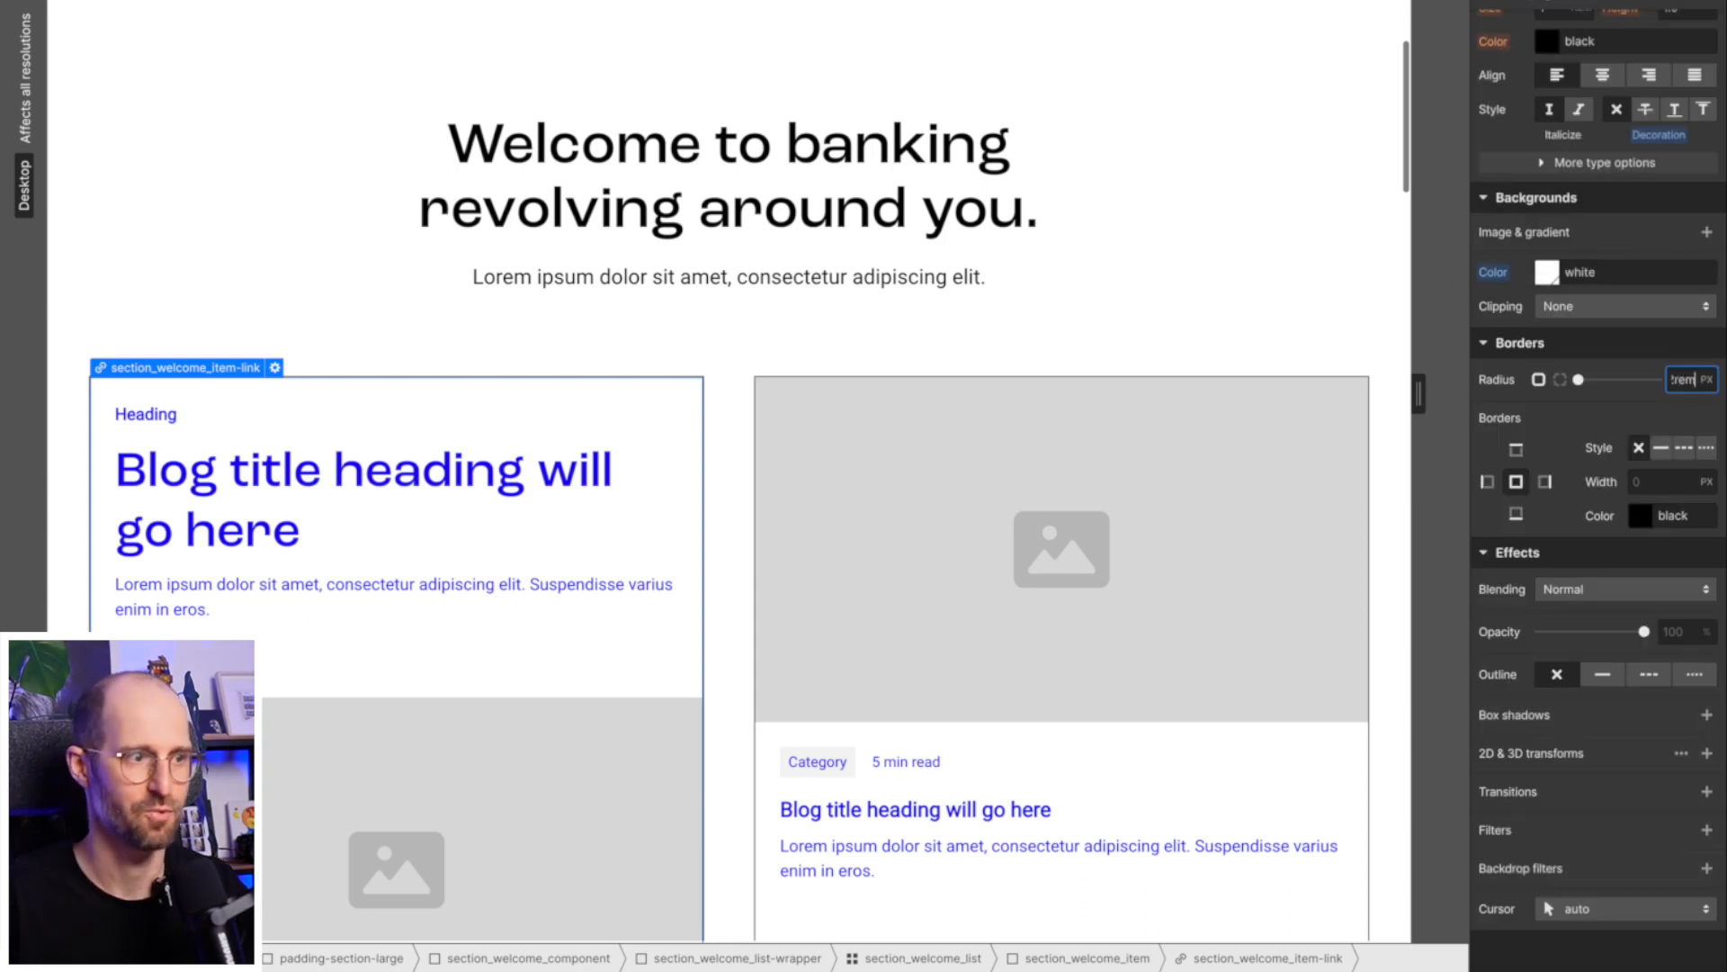
key("Return")
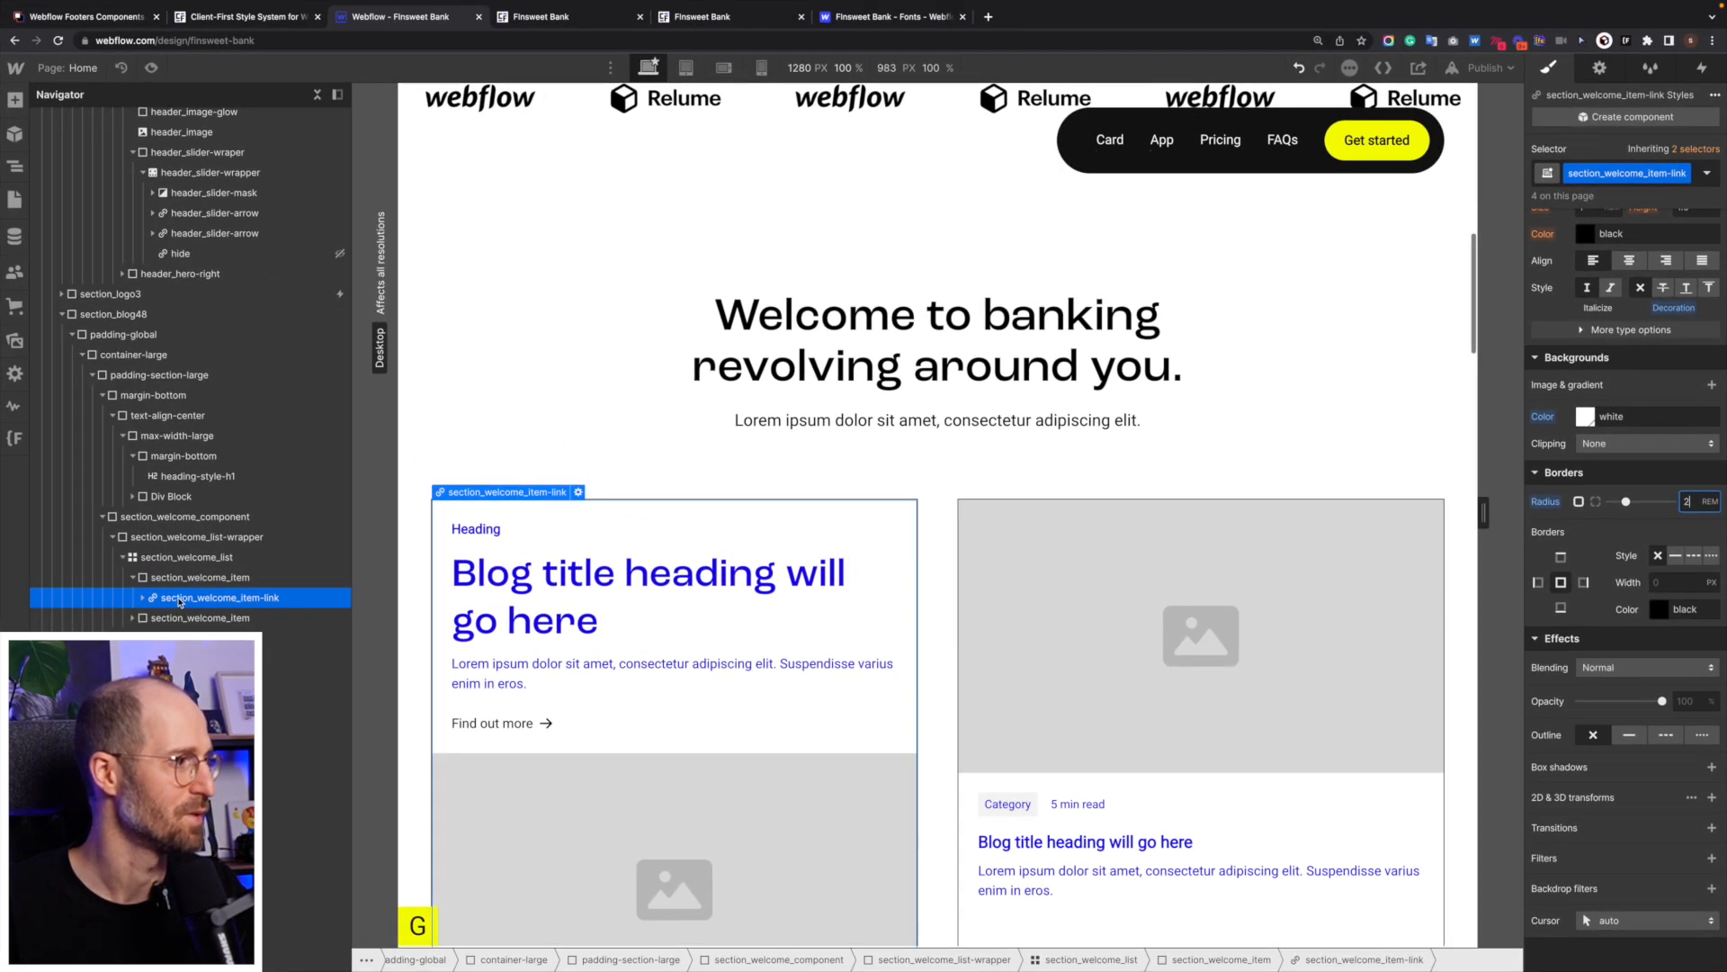
Compare the border and background styles of the first card's section_welcome_item with those of its section_welcome_item-link.
left_click(192, 578)
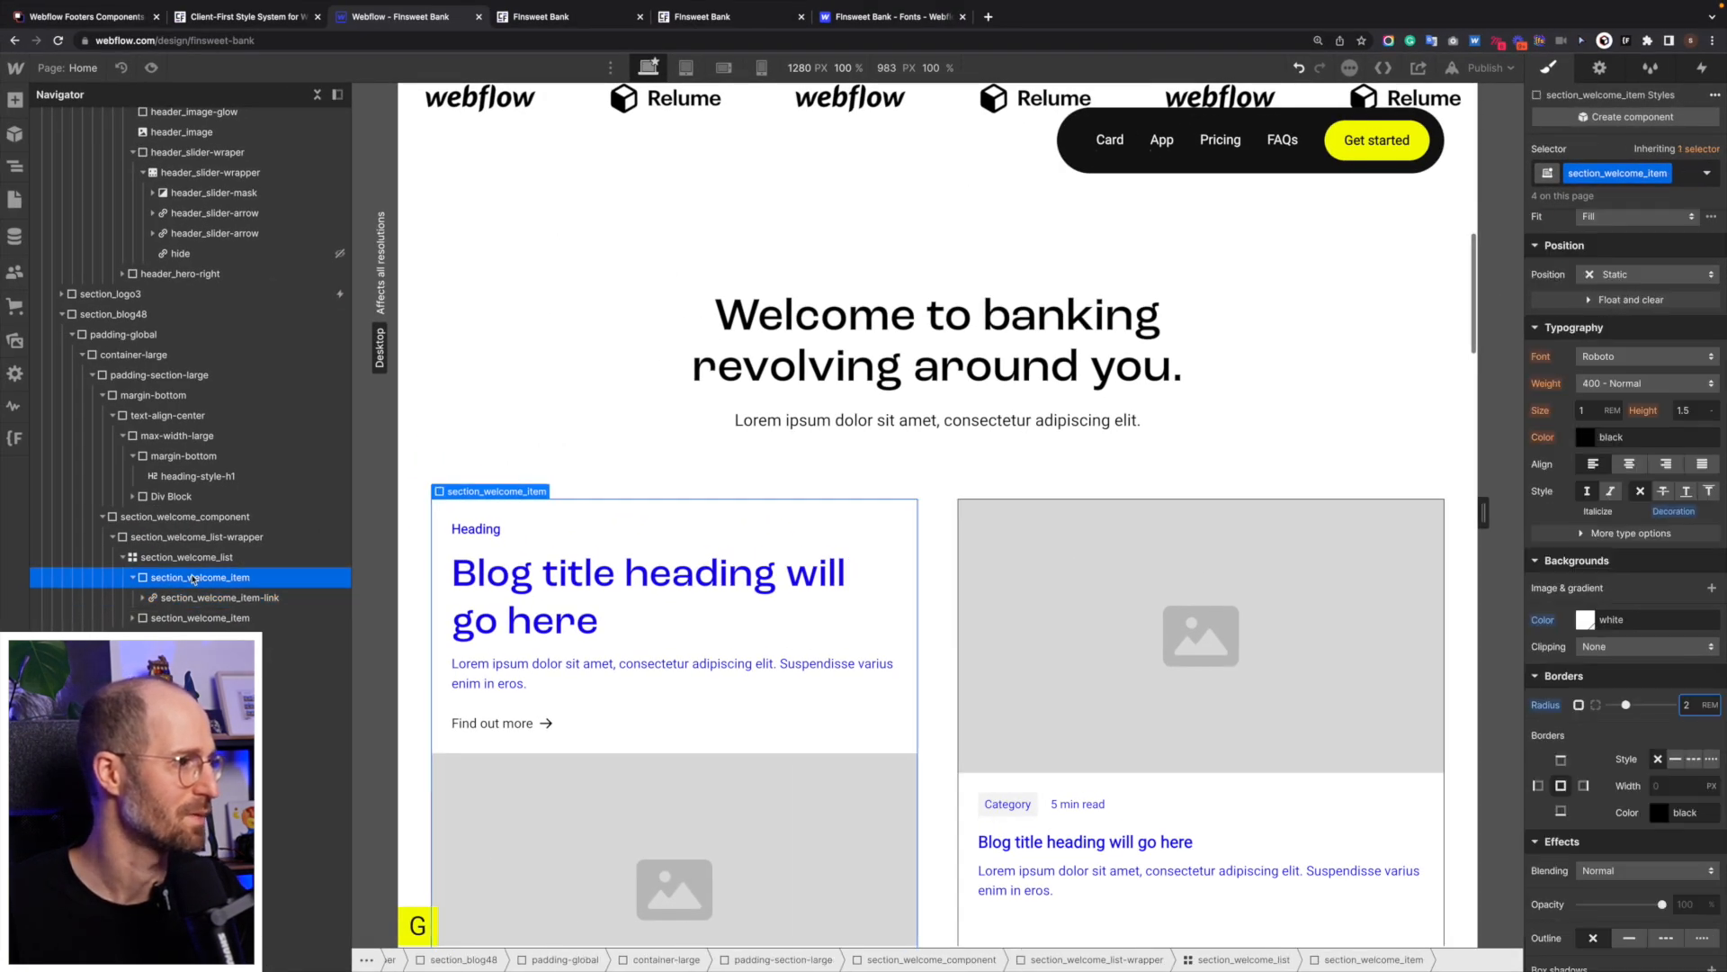
left_click(193, 598)
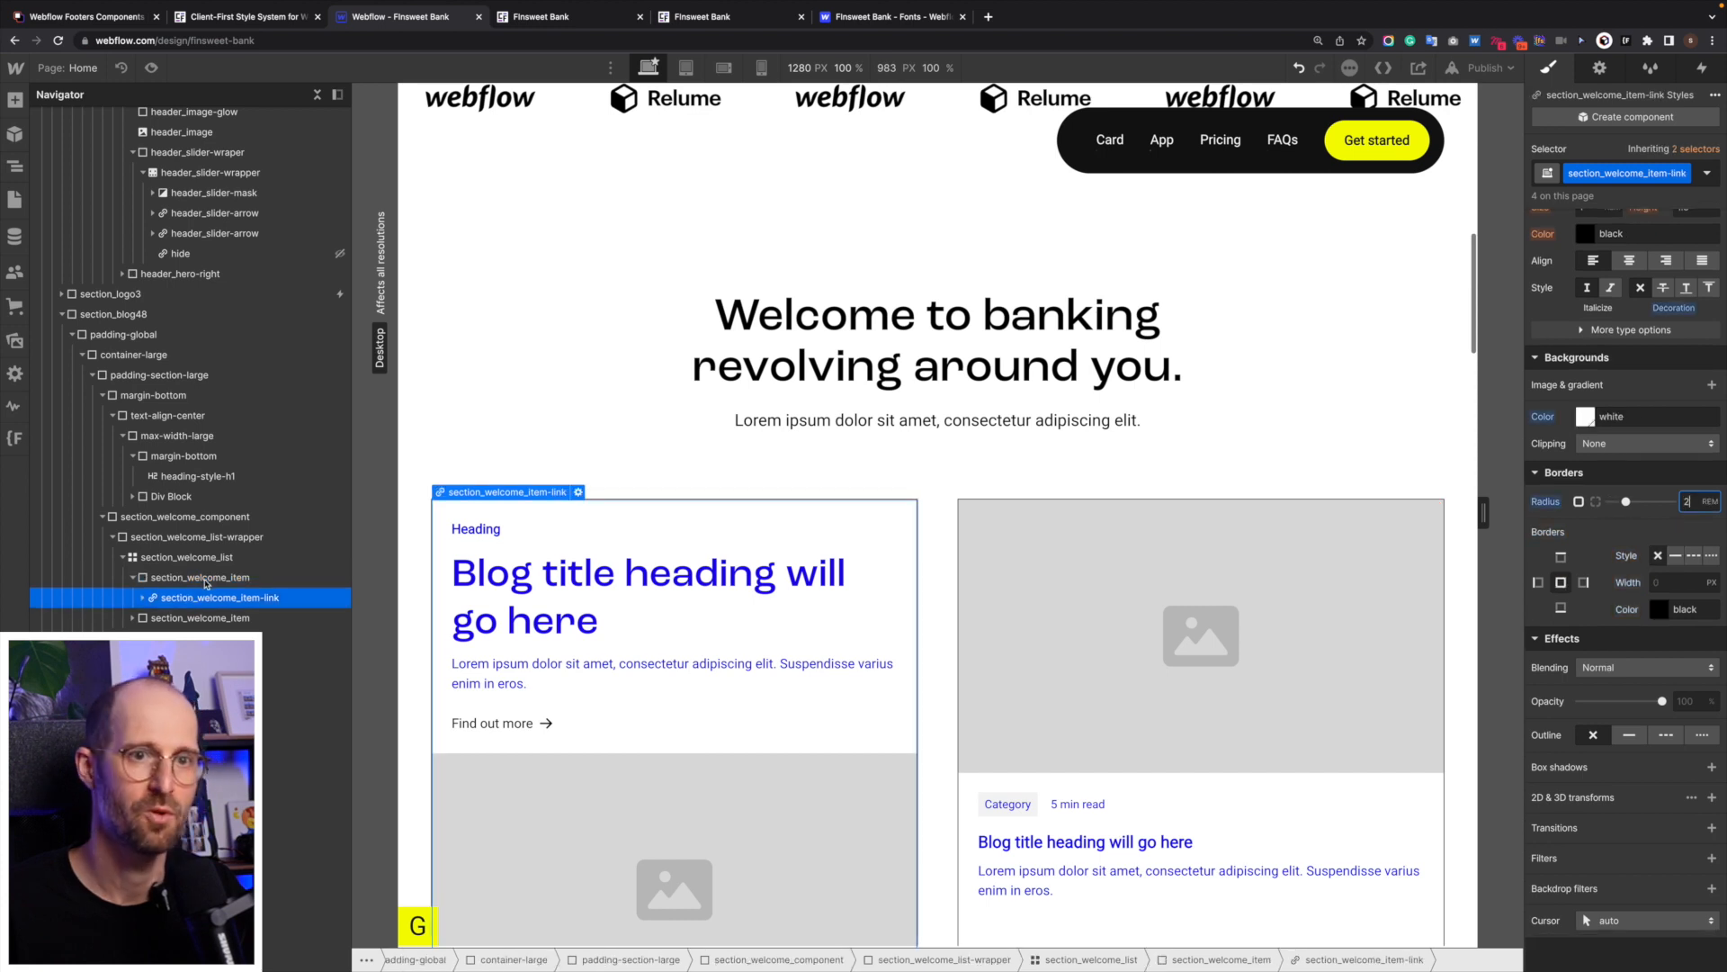
left_click(205, 581)
scroll(1660, 491, "up", 3)
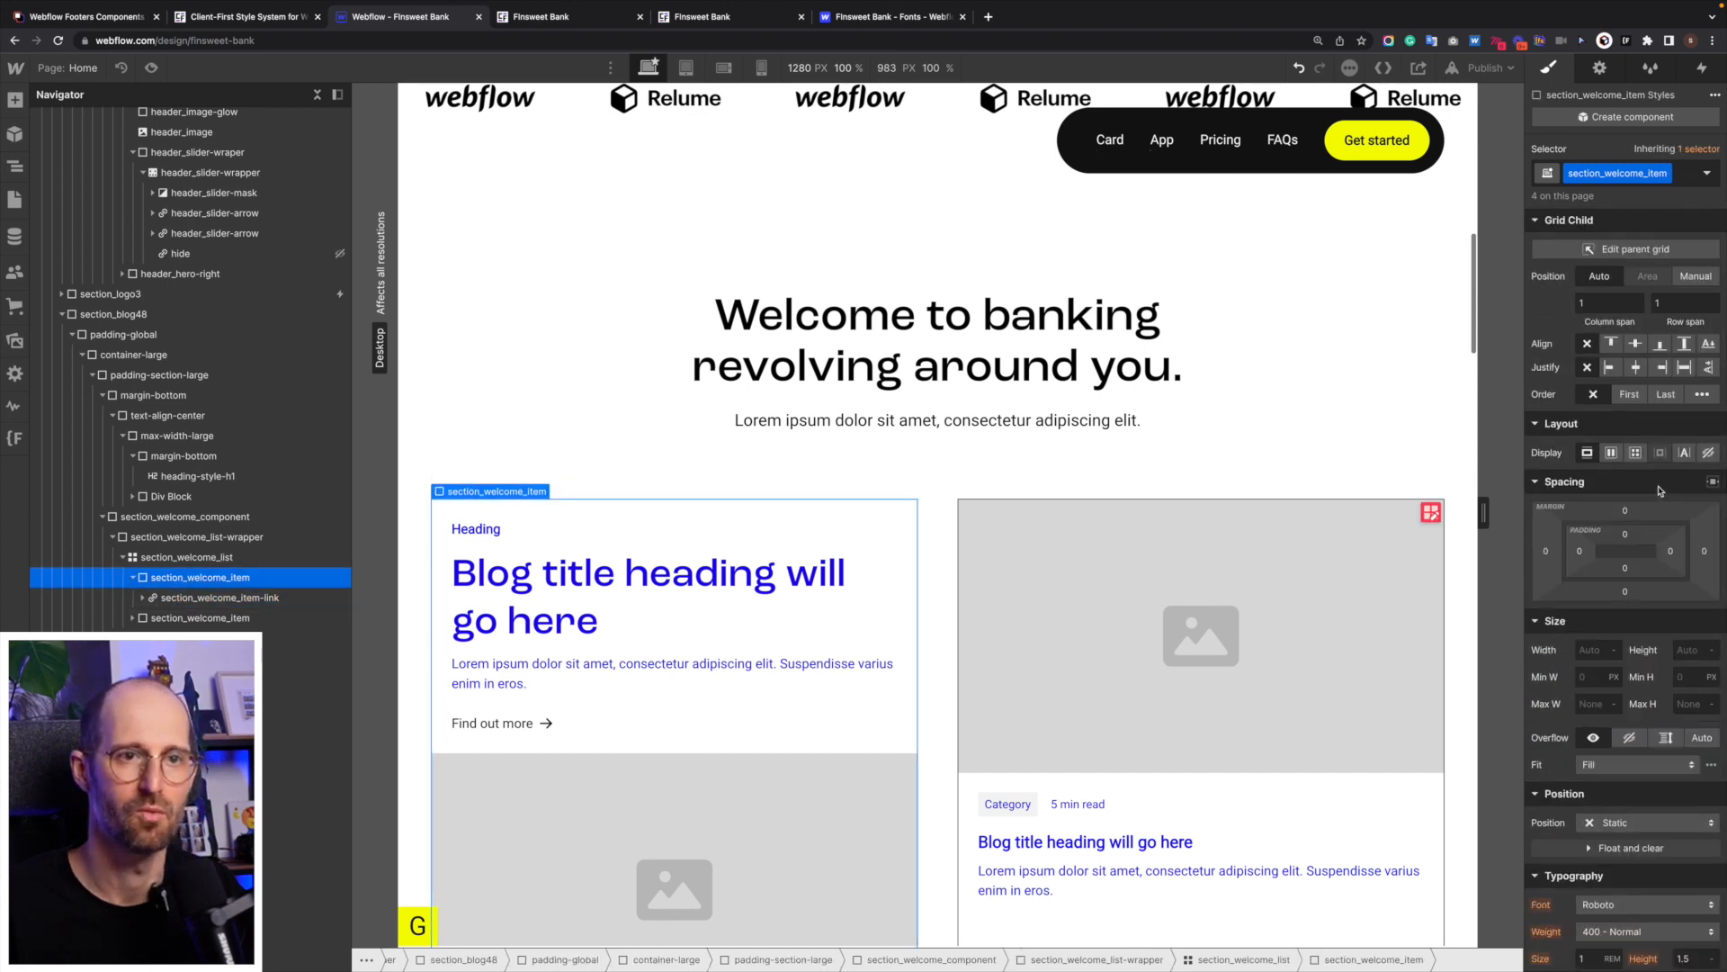
scroll(1653, 490, "down", 8)
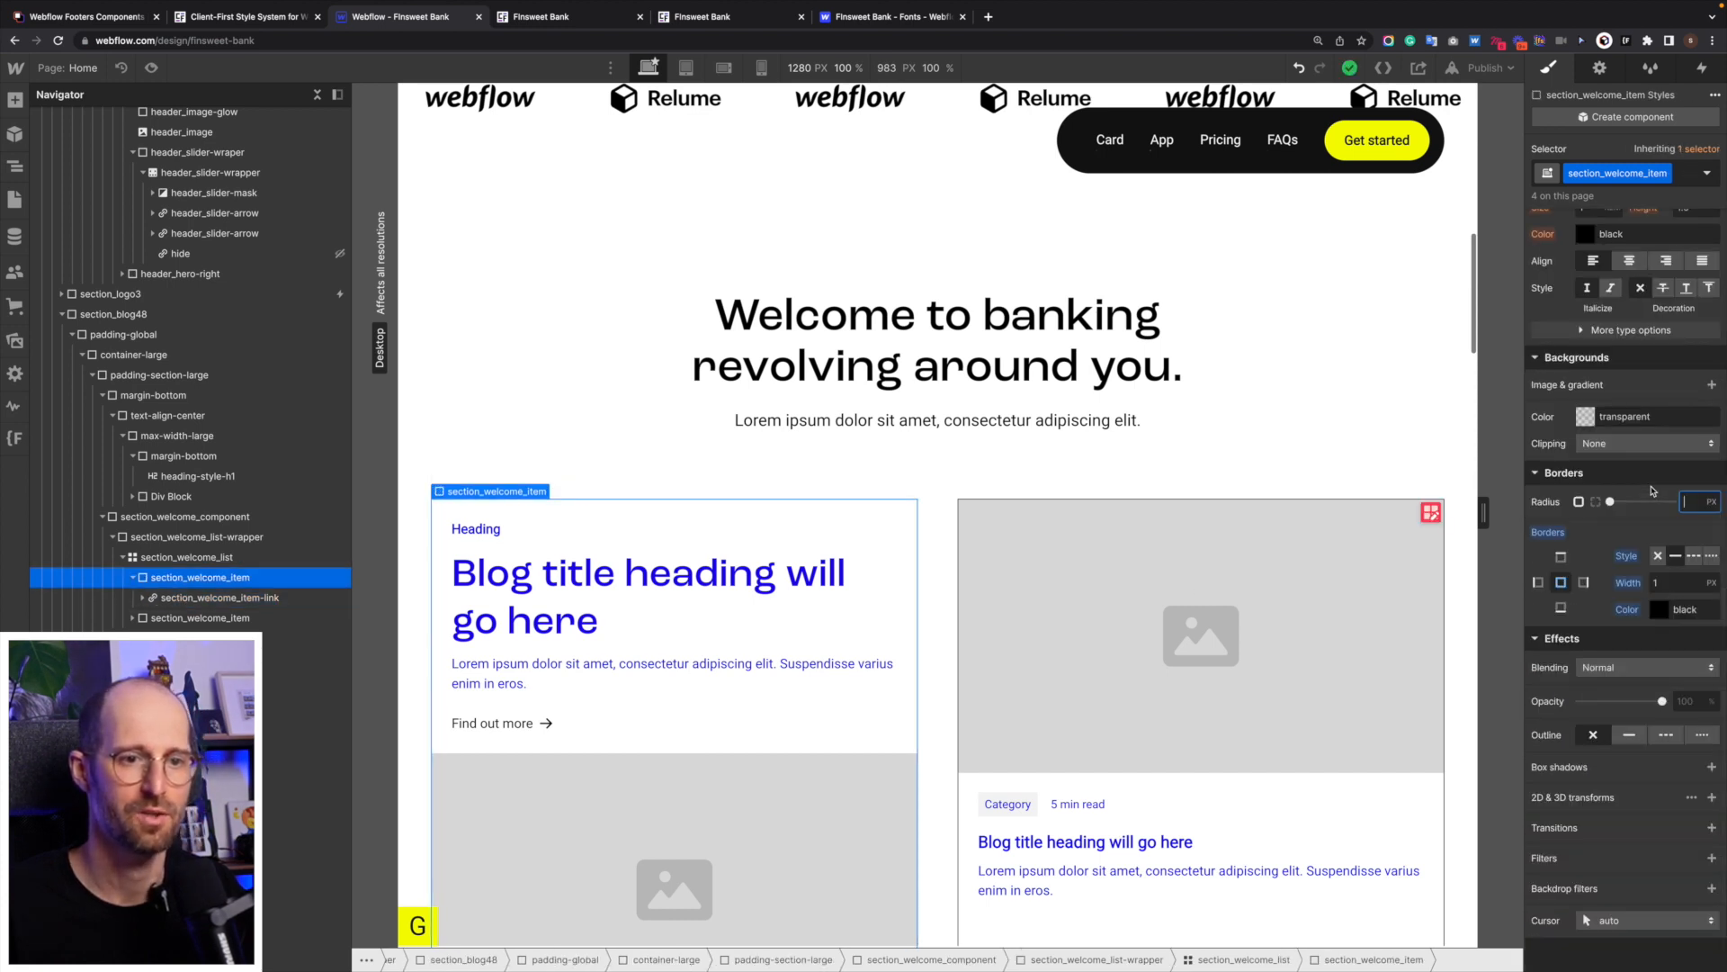
scroll(187, 598, "up", 3)
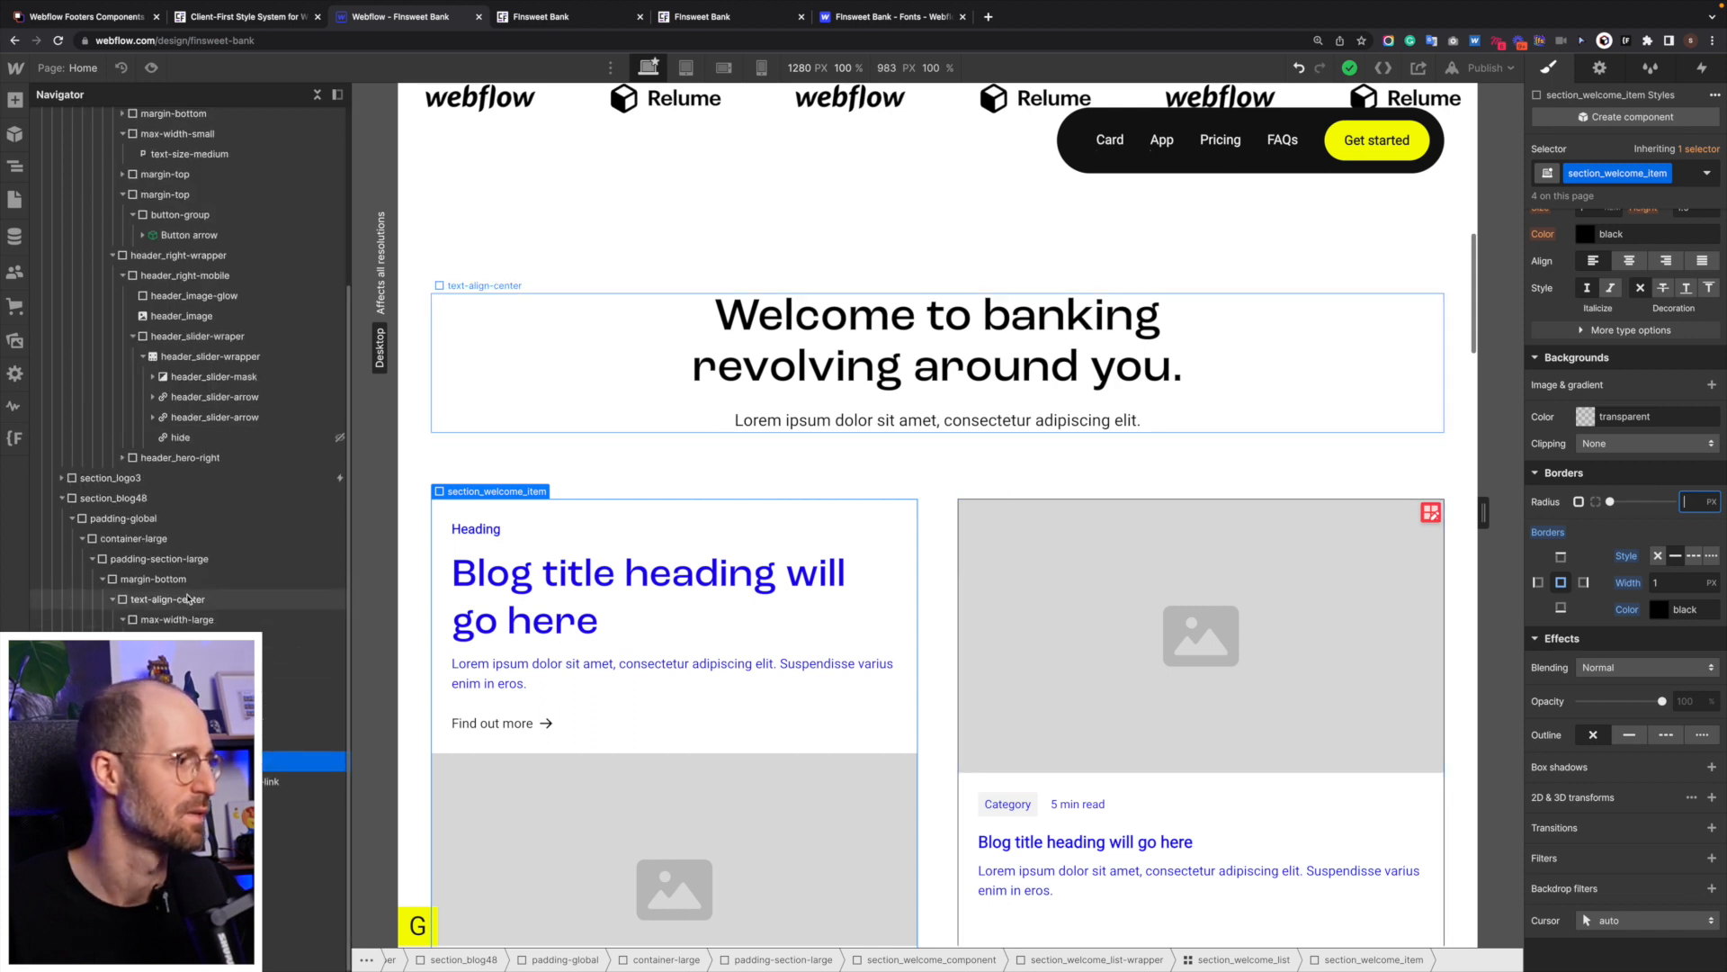
Move the first card's section_welcome_item-link out of its section_welcome_item into section_welcome_list and remove the emptied wrapper.
left_click(187, 599)
left_click_drag(186, 781, 195, 759)
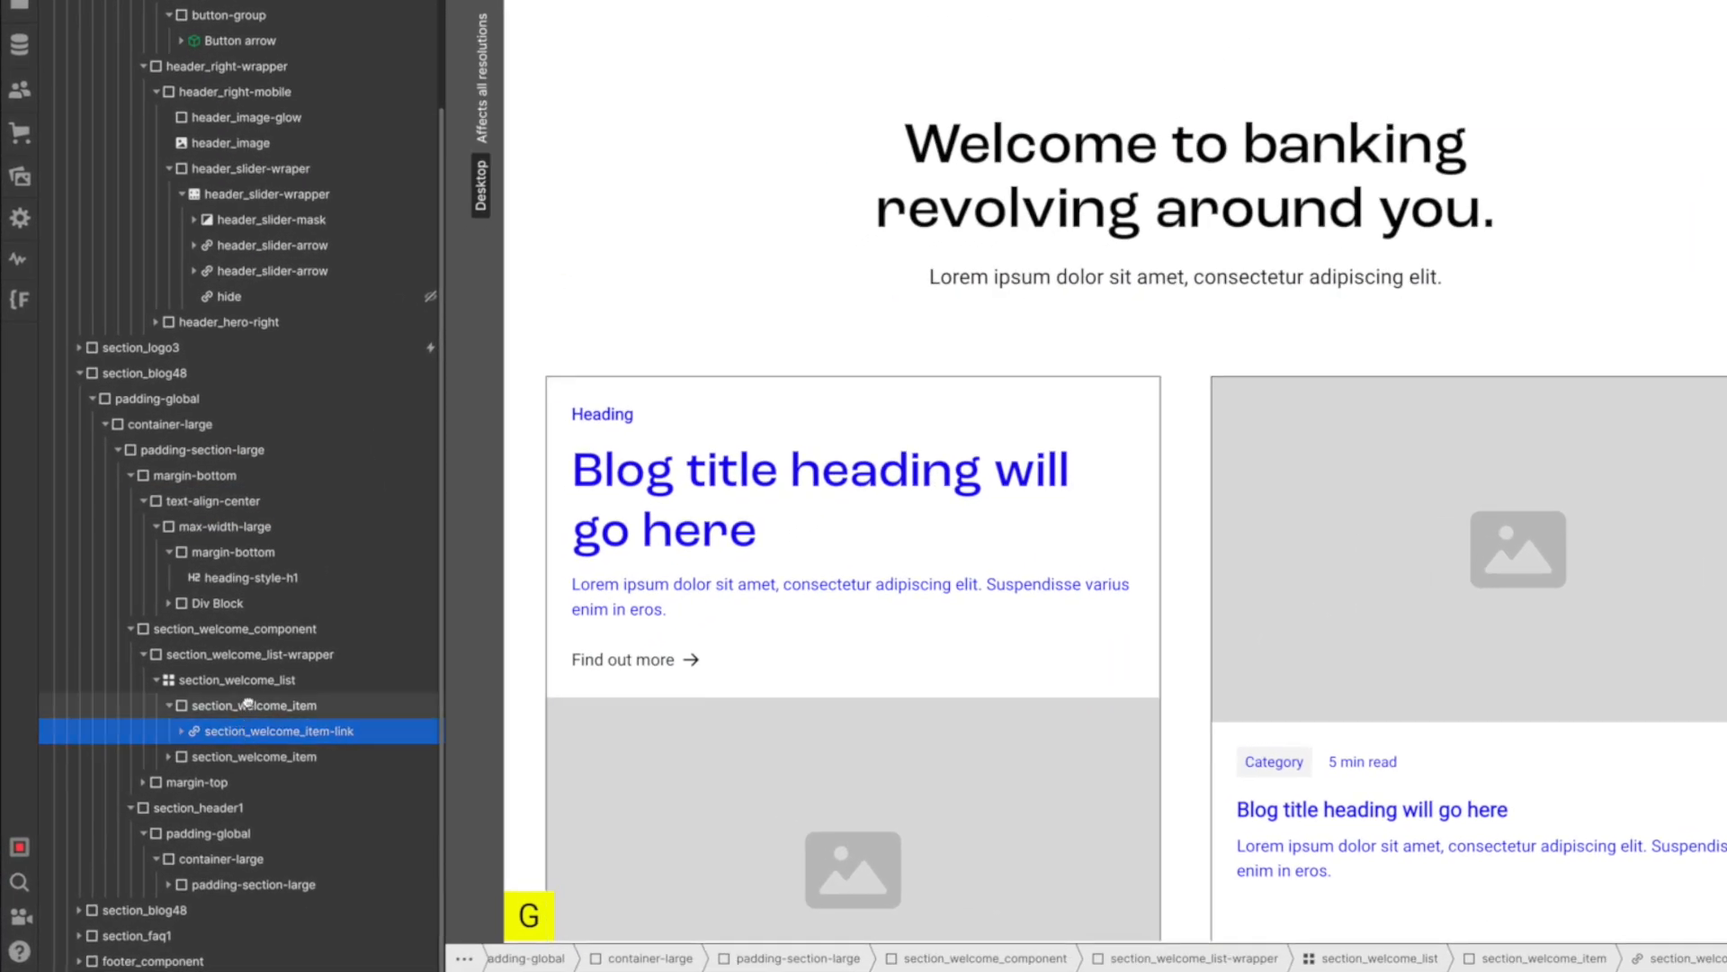
left_click_drag(248, 704, 239, 731)
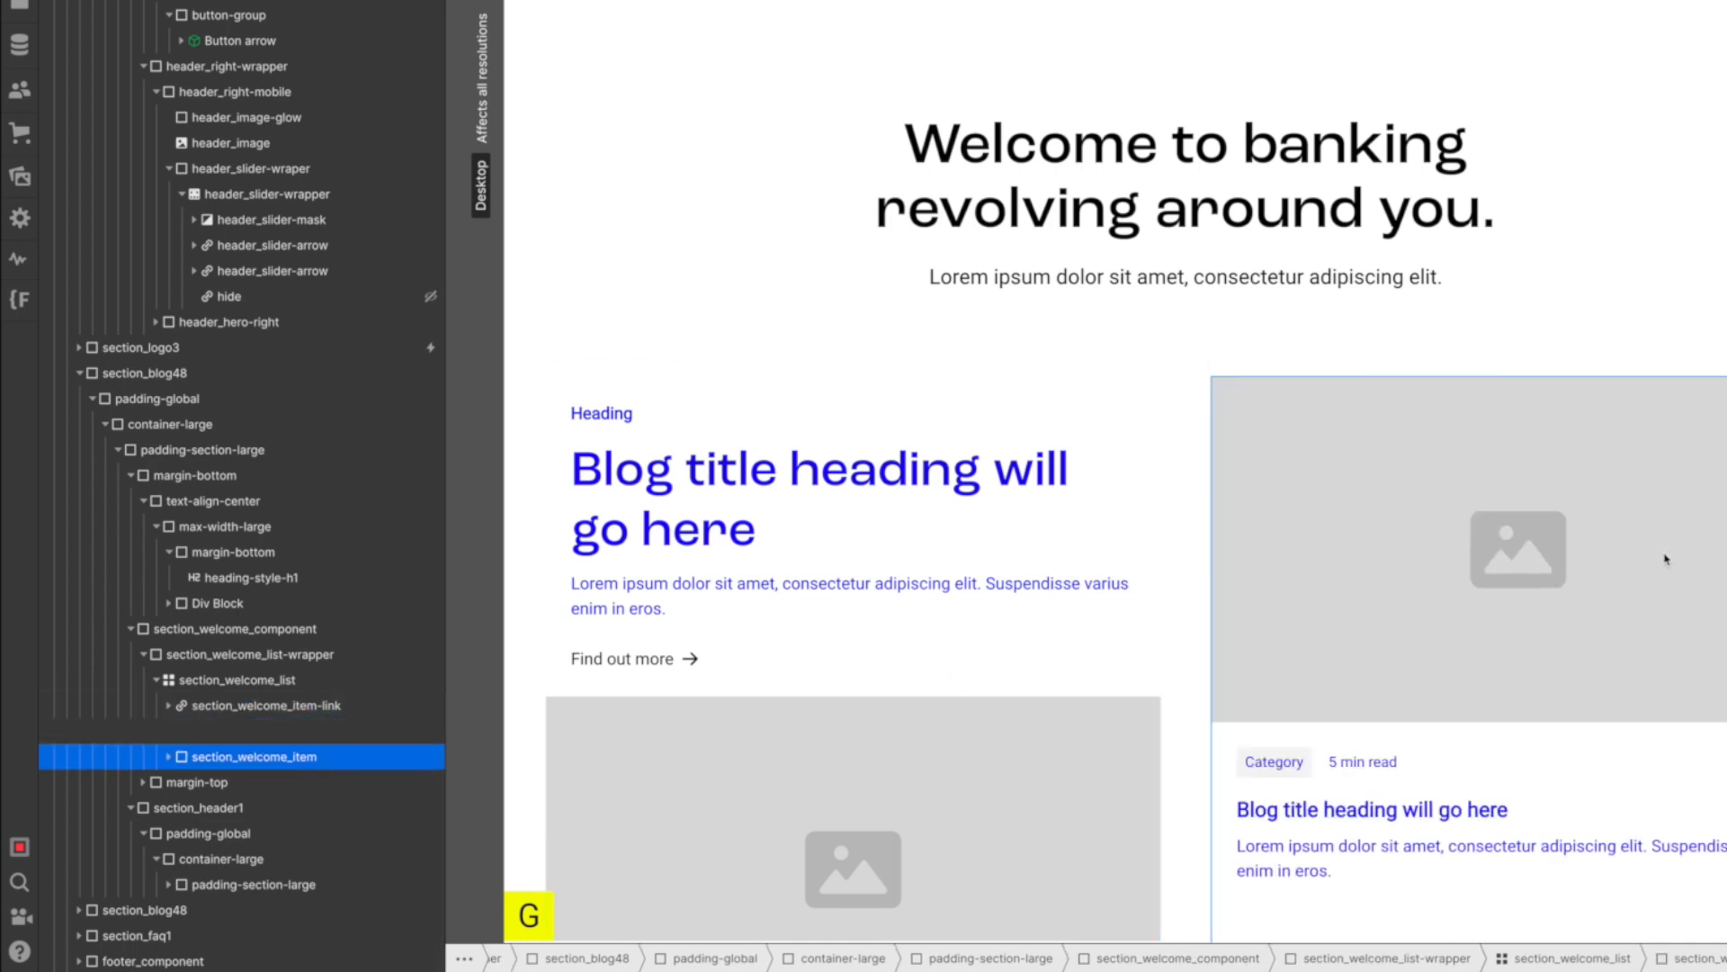
Delete the remaining section_welcome_item, the second blog card, from section_welcome_list.
scroll(979, 736, "down", 7)
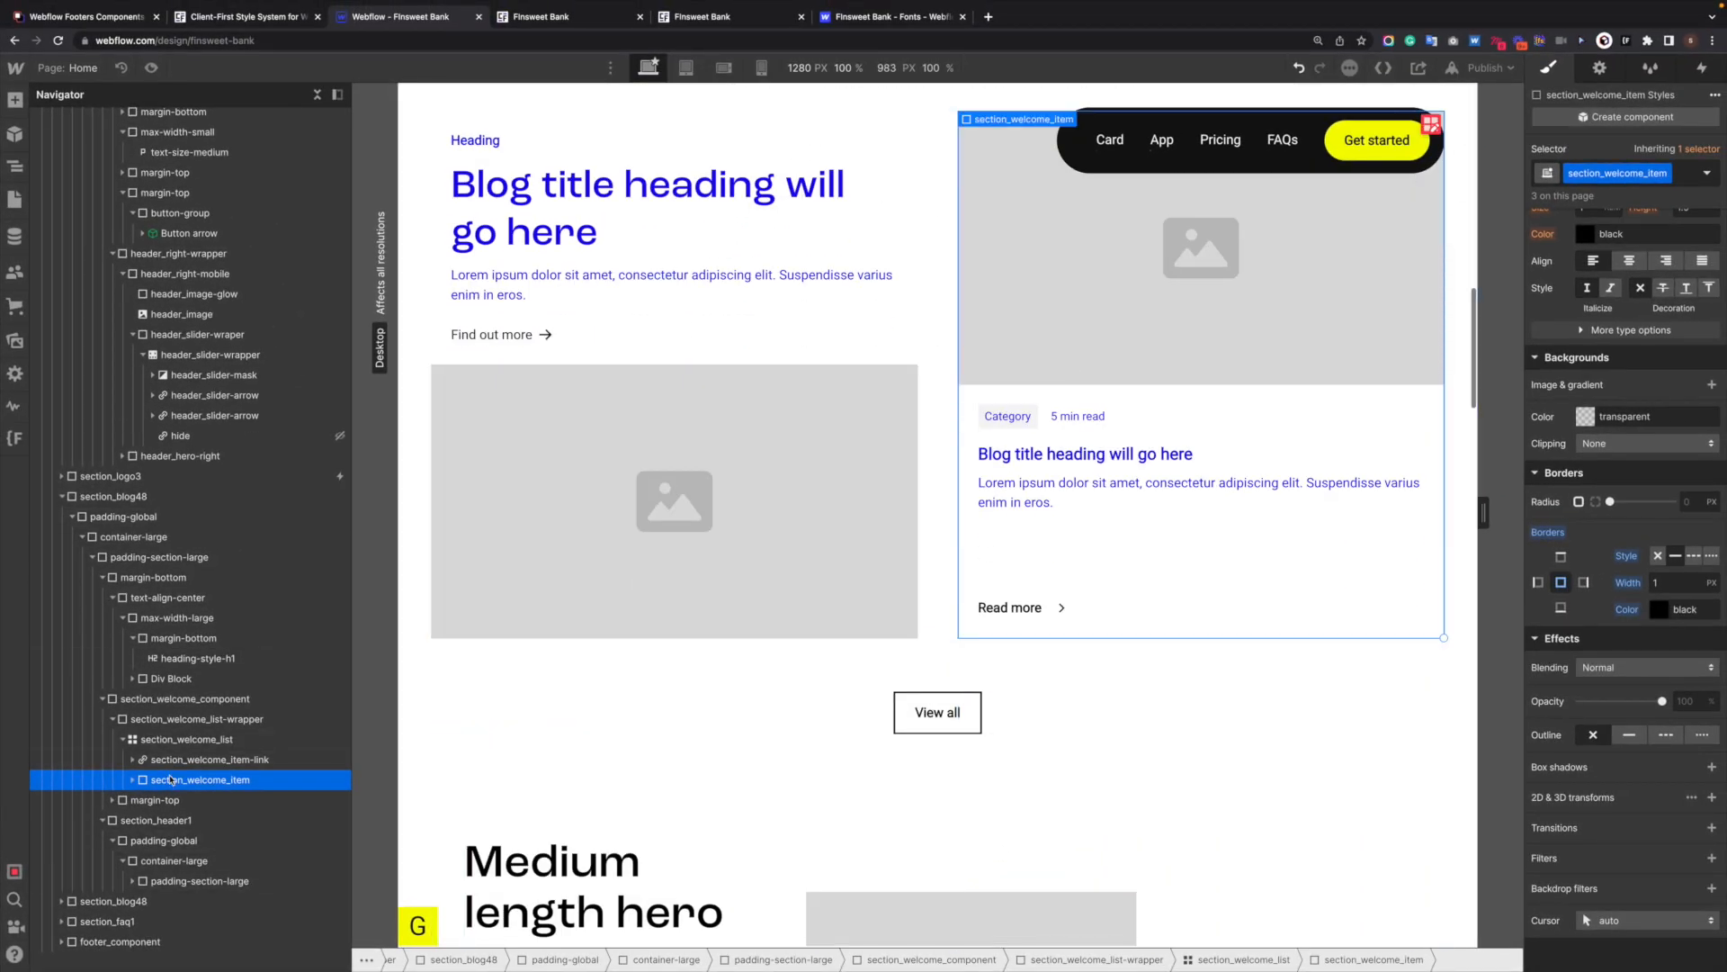
key("Delete")
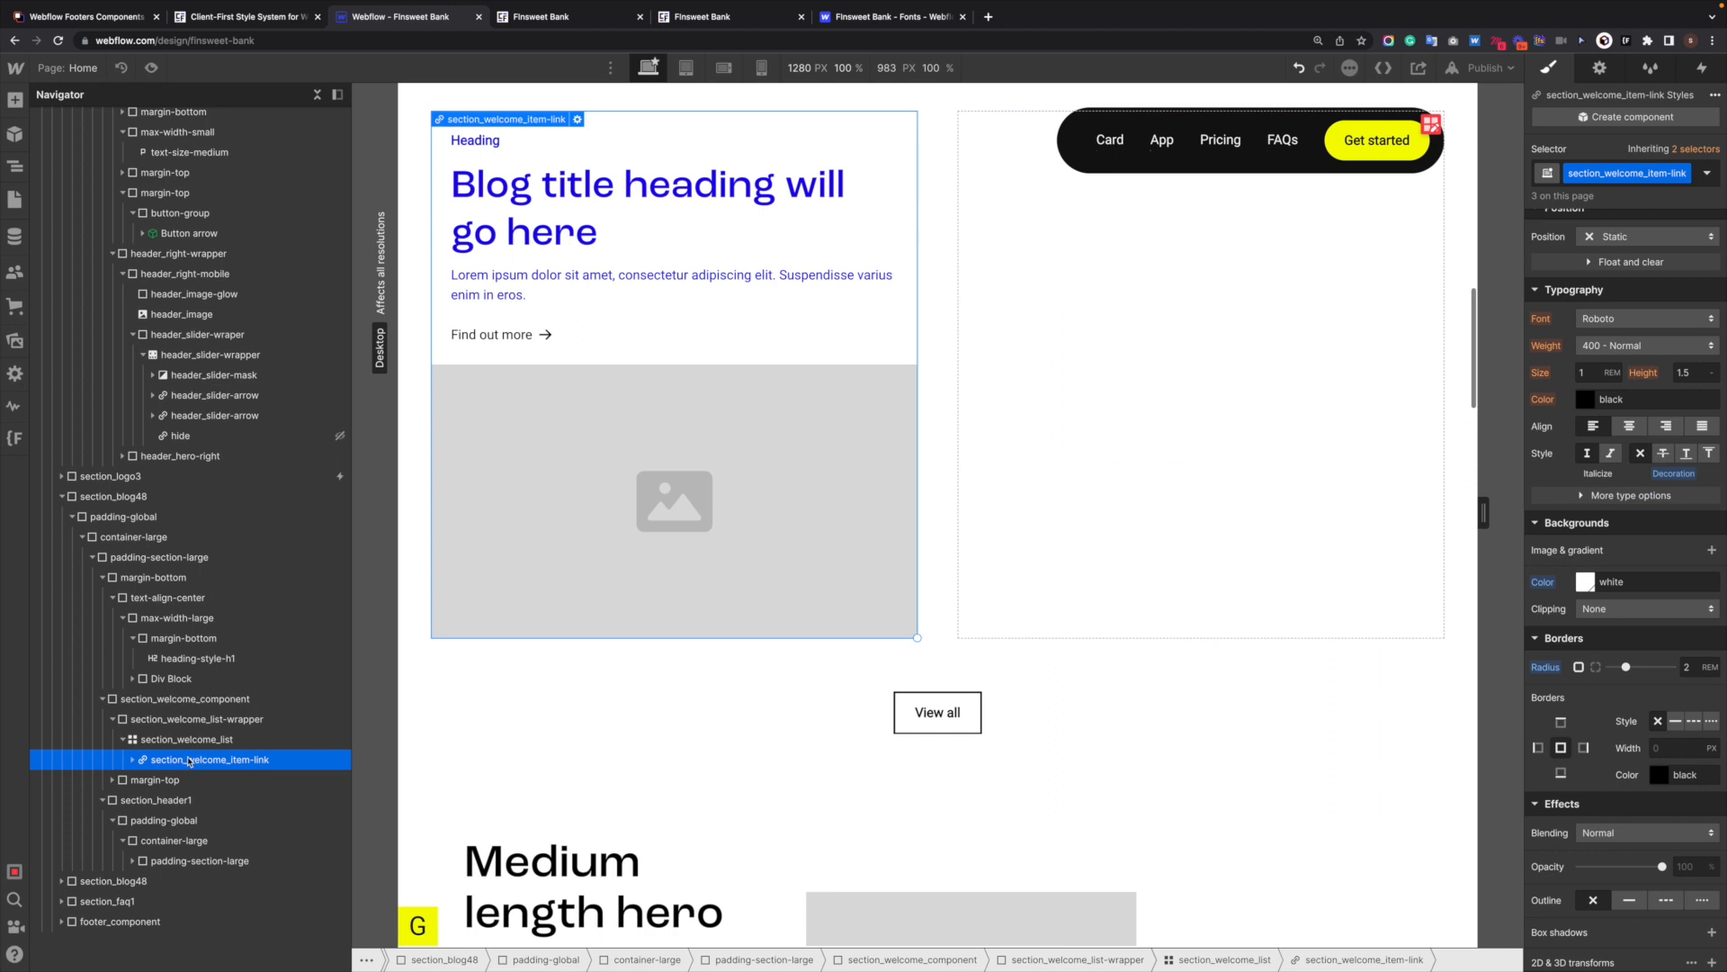
scroll(999, 387, "up", 6)
scroll(1113, 570, "down", 3)
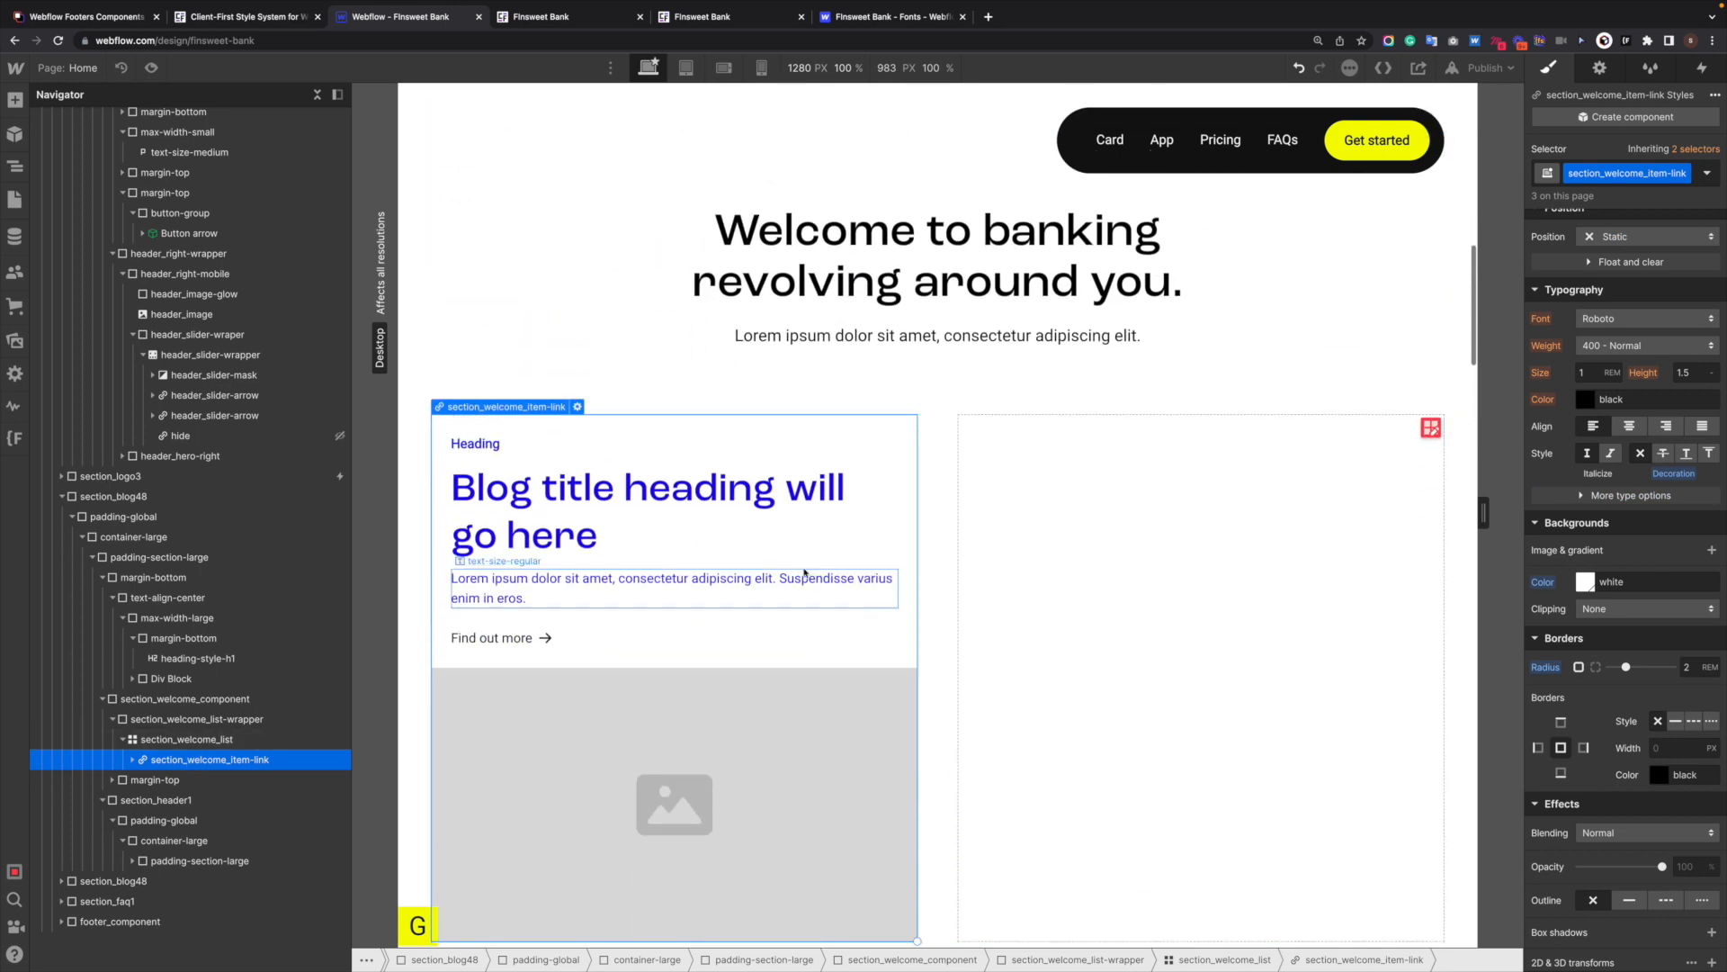
scroll(804, 573, "down", 2)
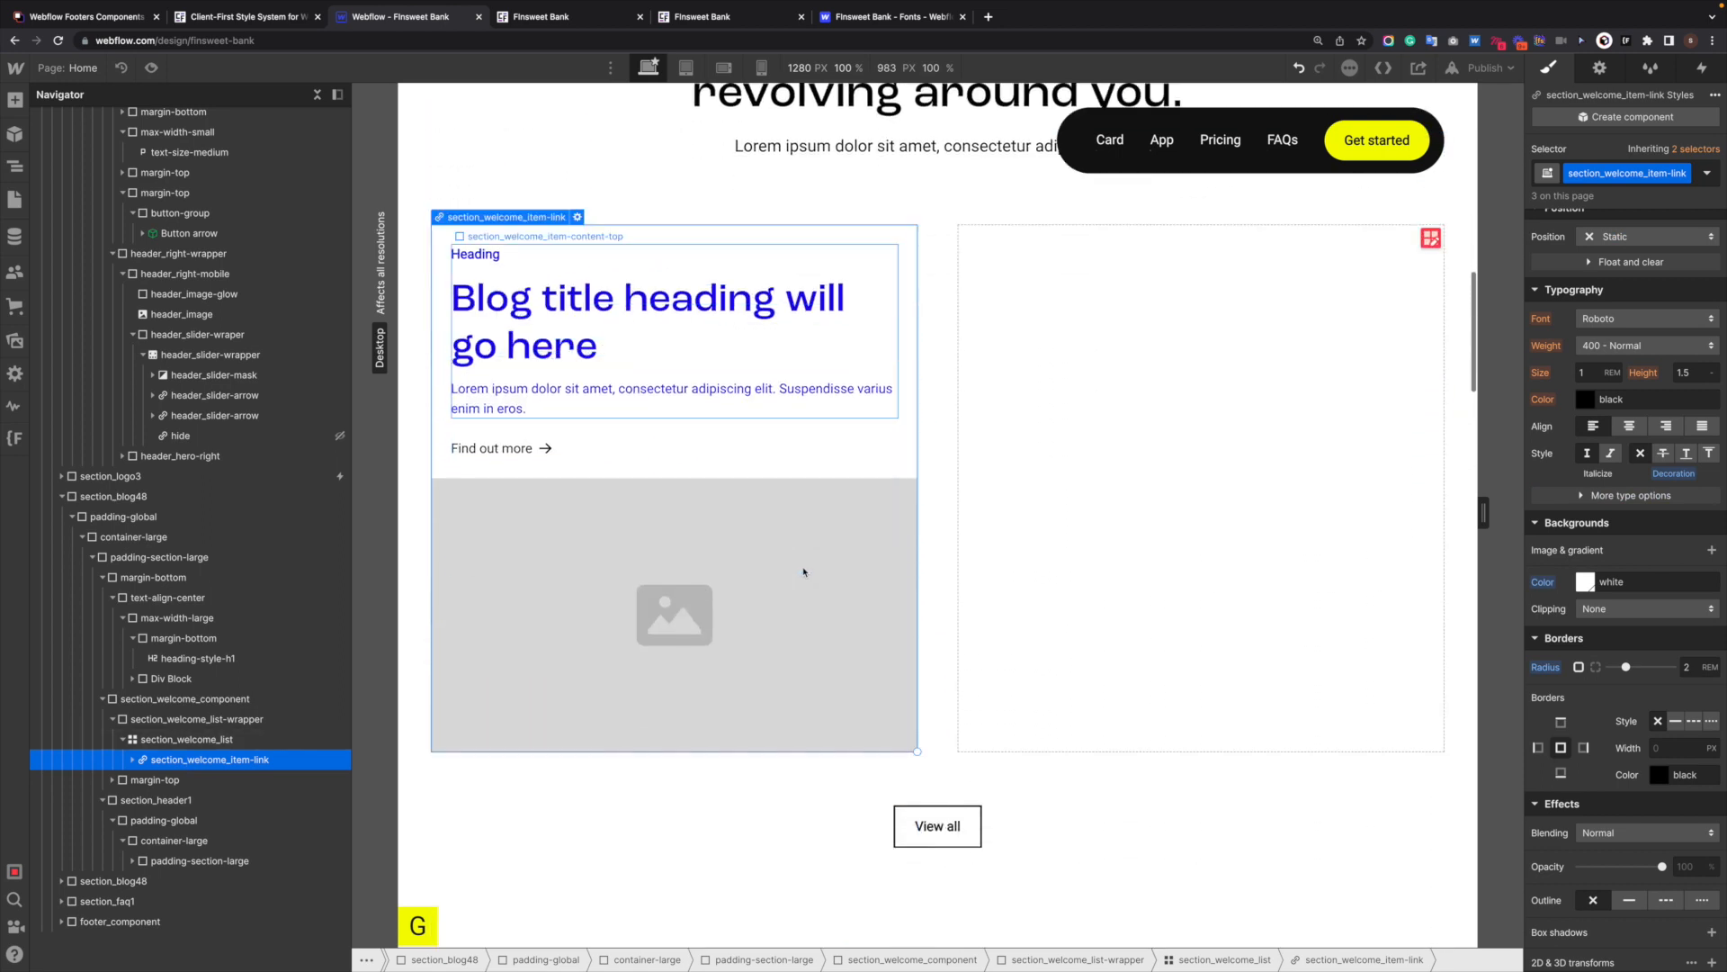
Insert a Div Block after the first card's Lorem ipsum description text.
left_click(715, 394)
scroll(709, 398, "up", 1)
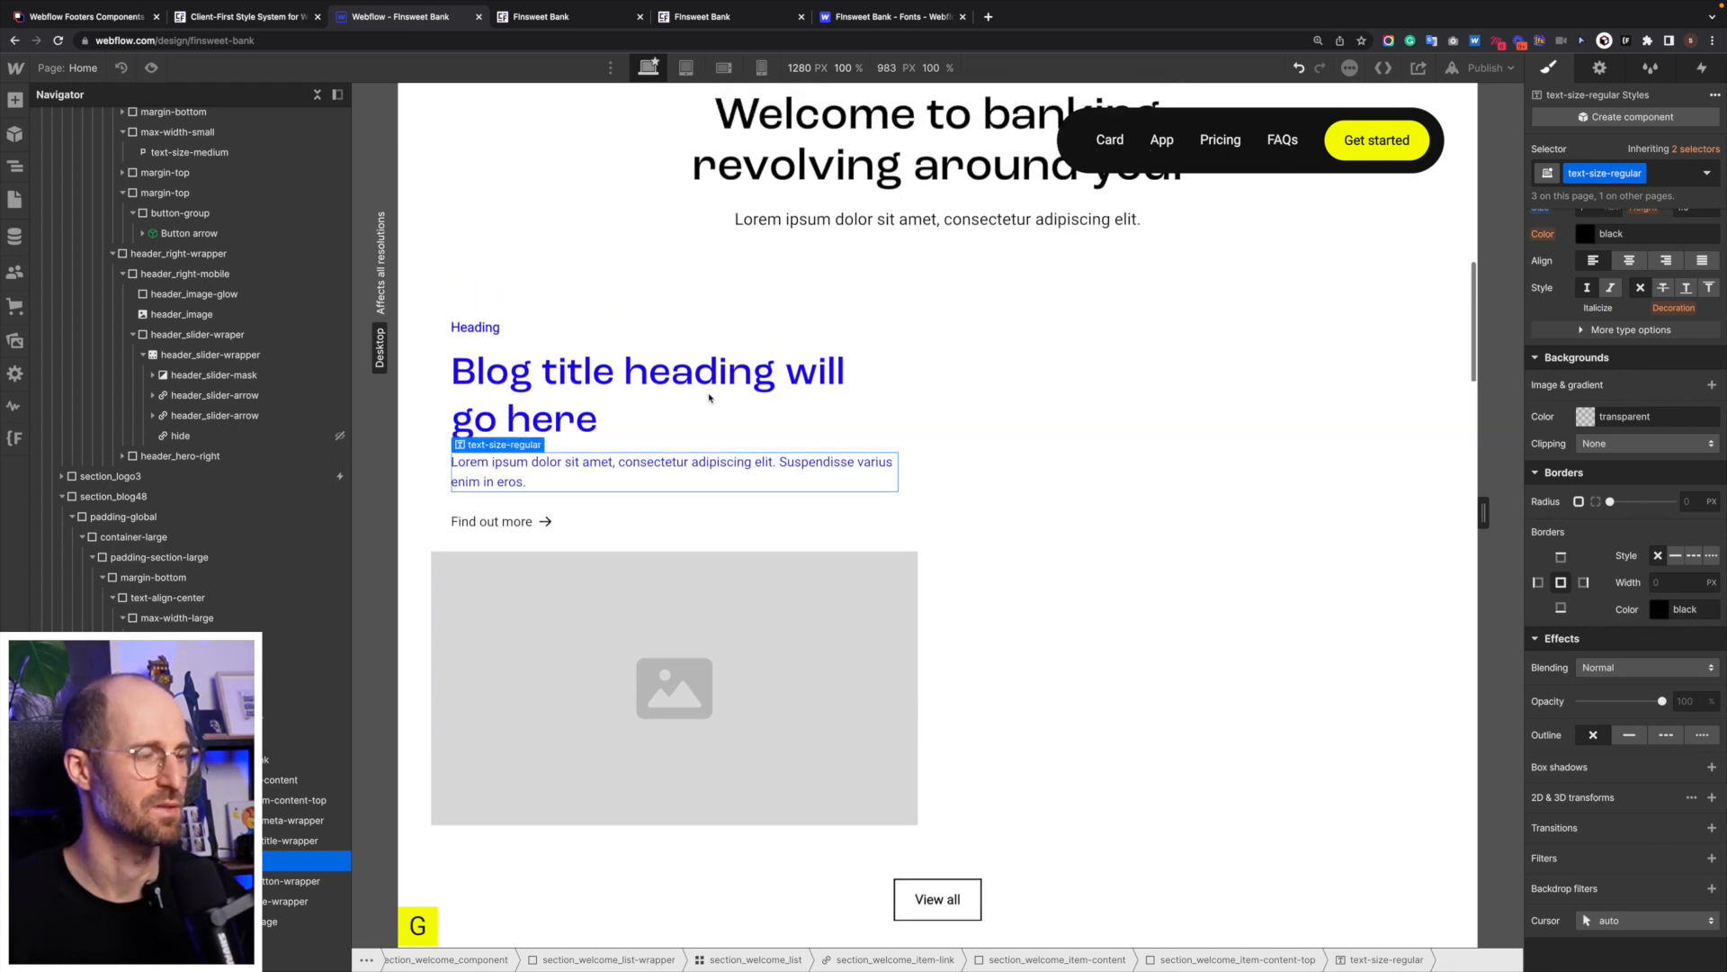
key("super+k")
type("div")
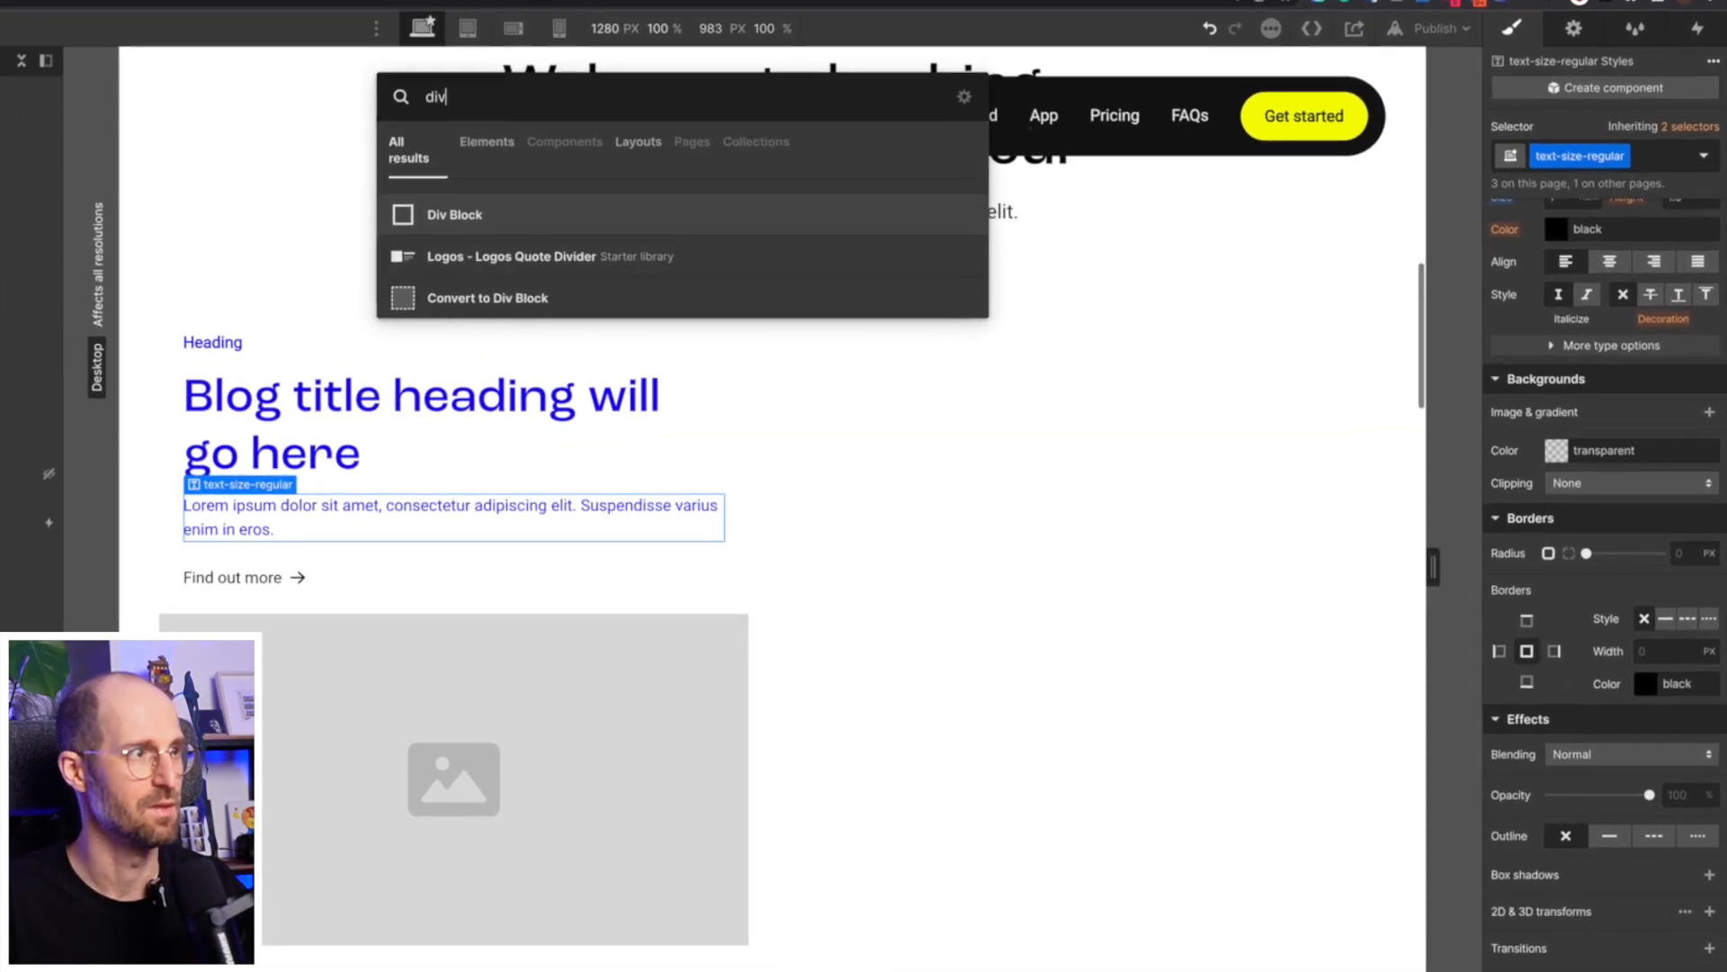
key("Return")
Assign the existing max-width-medium class to the new div block.
key("super+Return")
type("max")
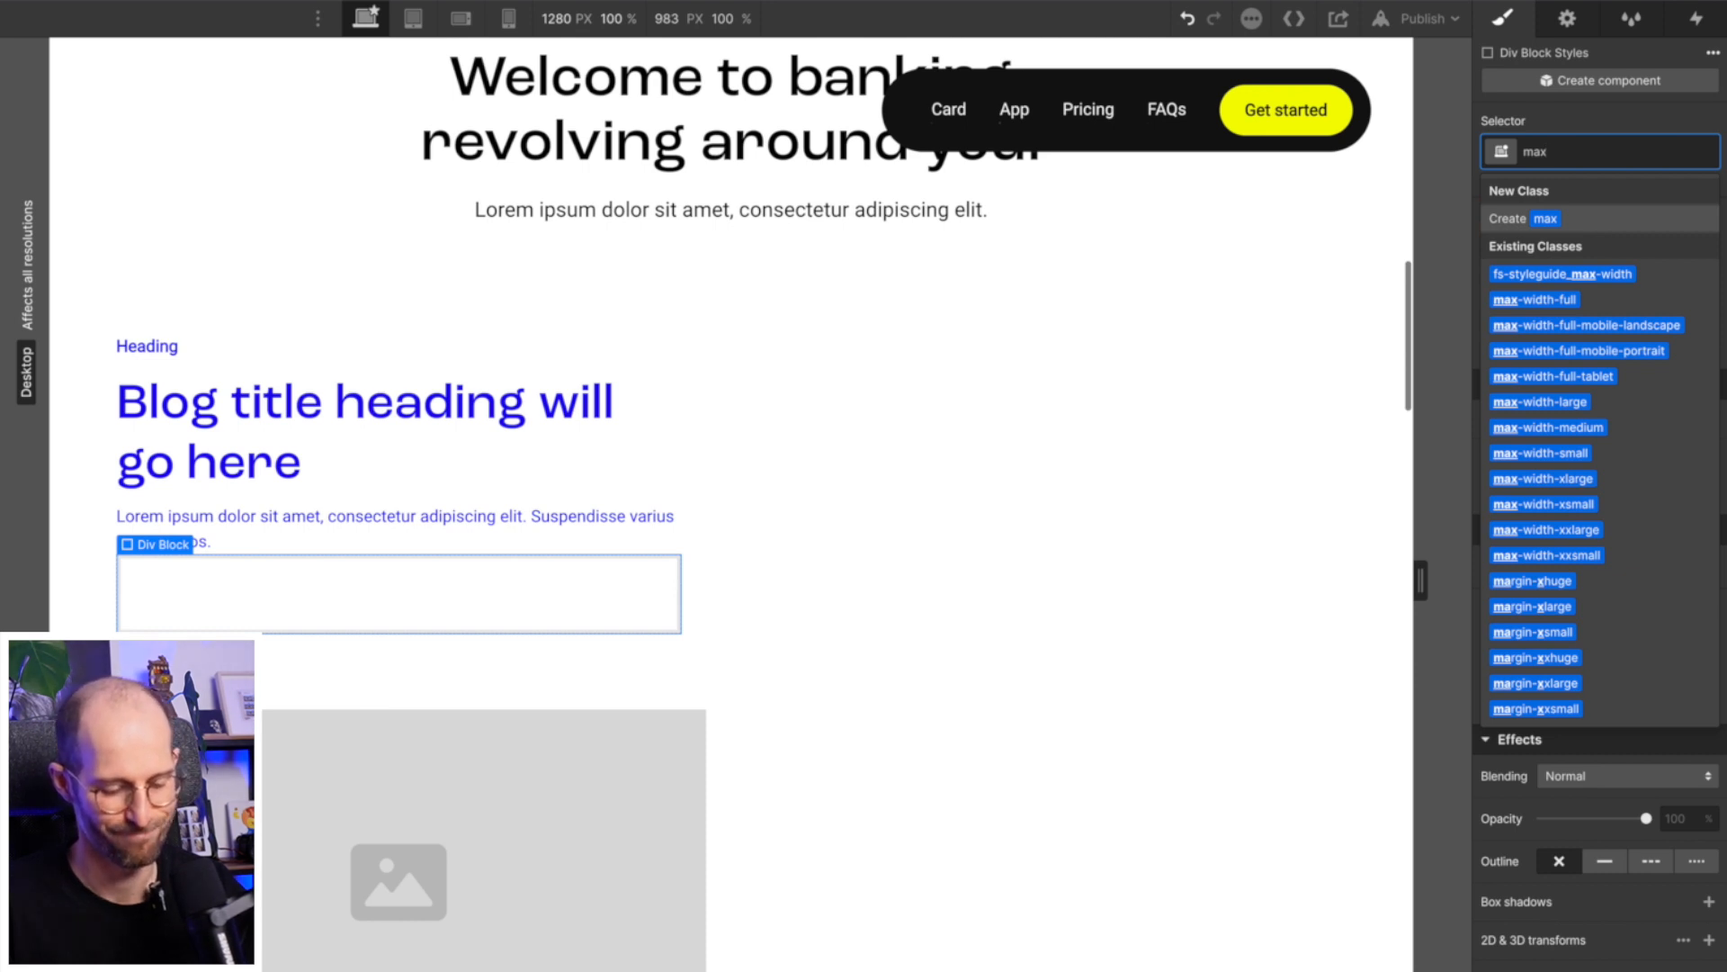
type("med")
key("Down")
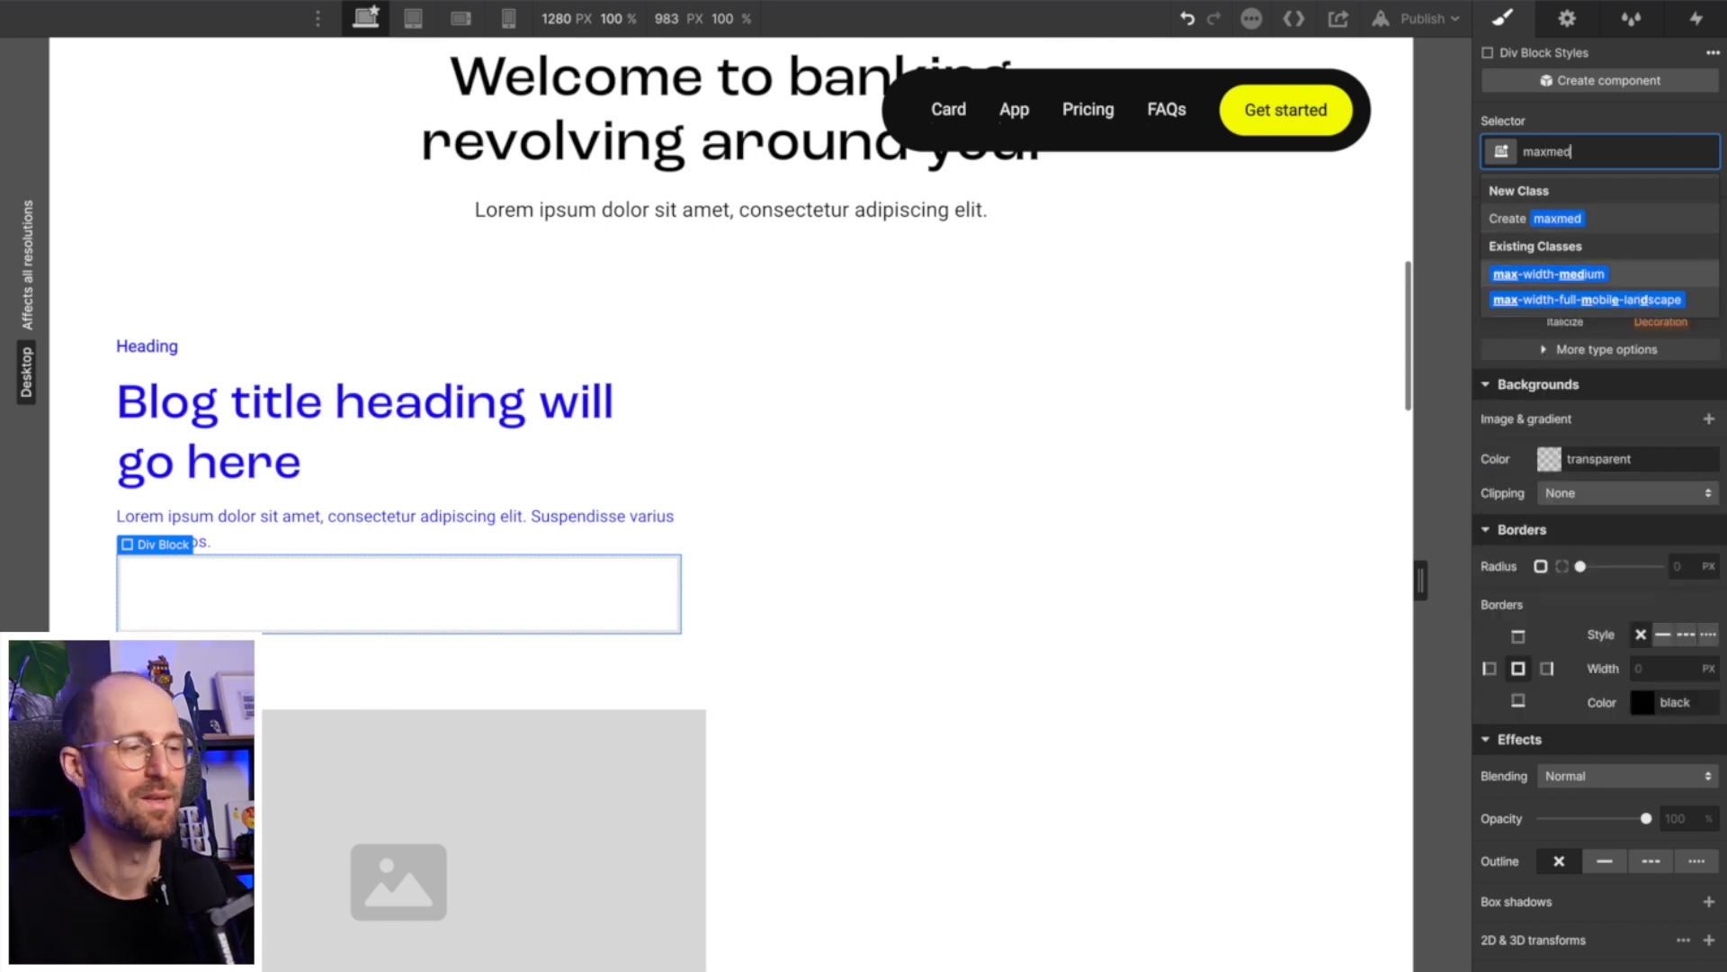
key("Return")
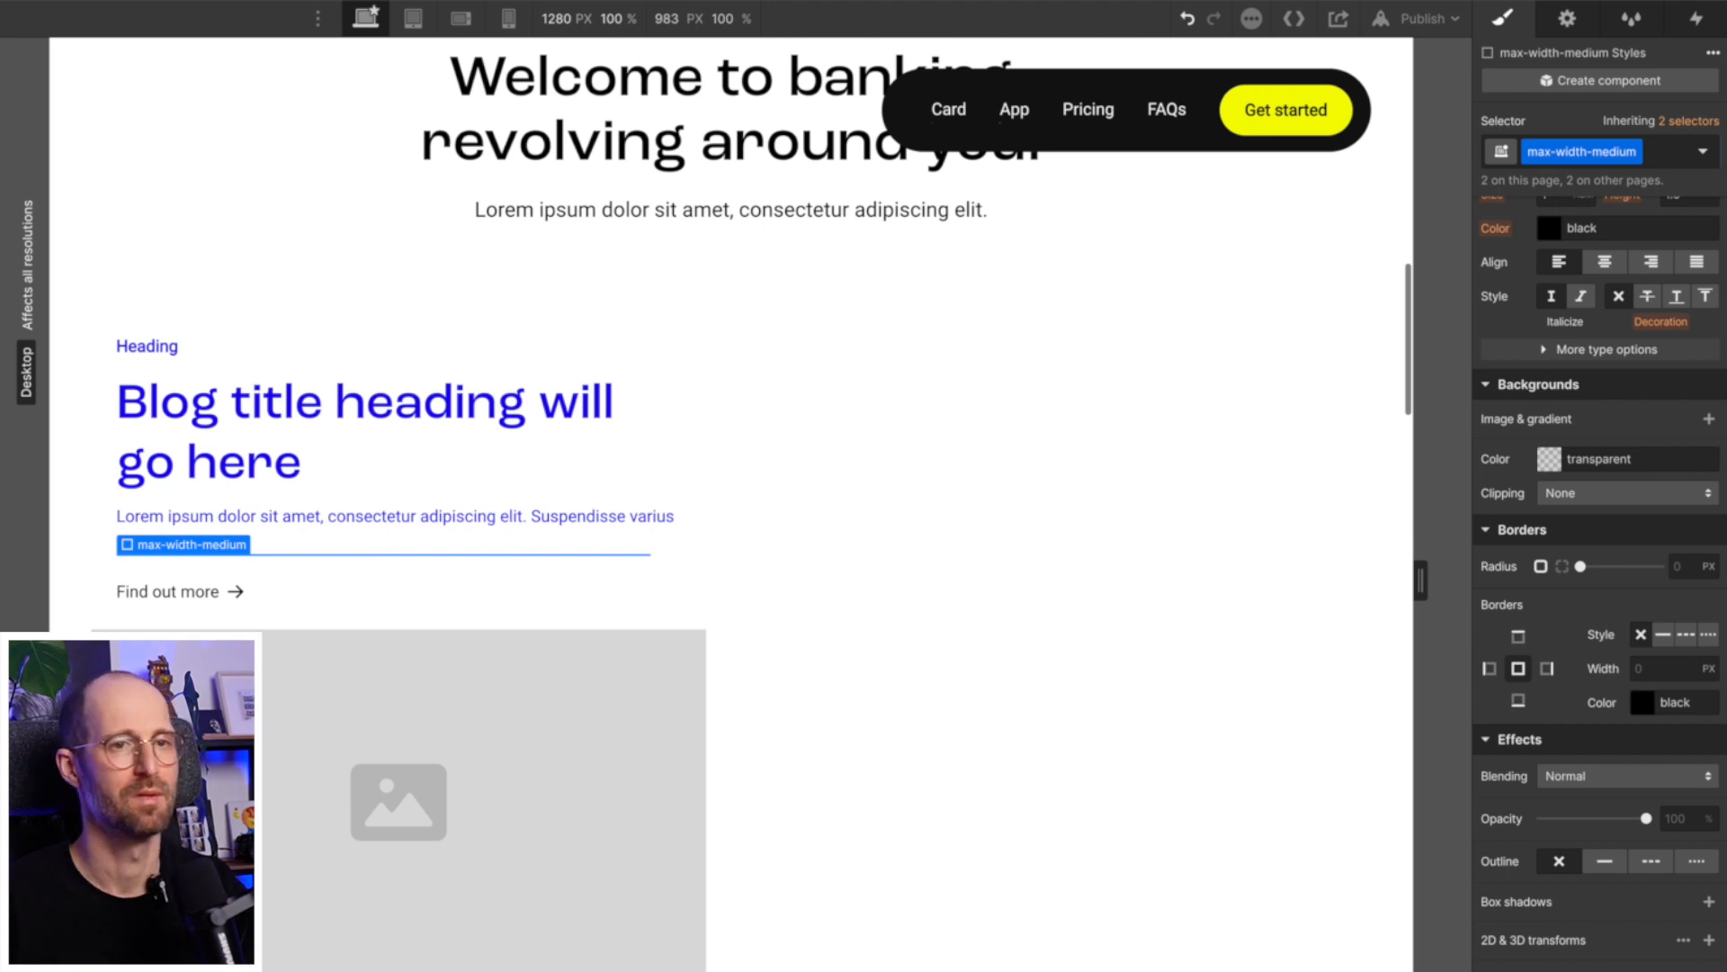
key("super+Return")
key("Escape")
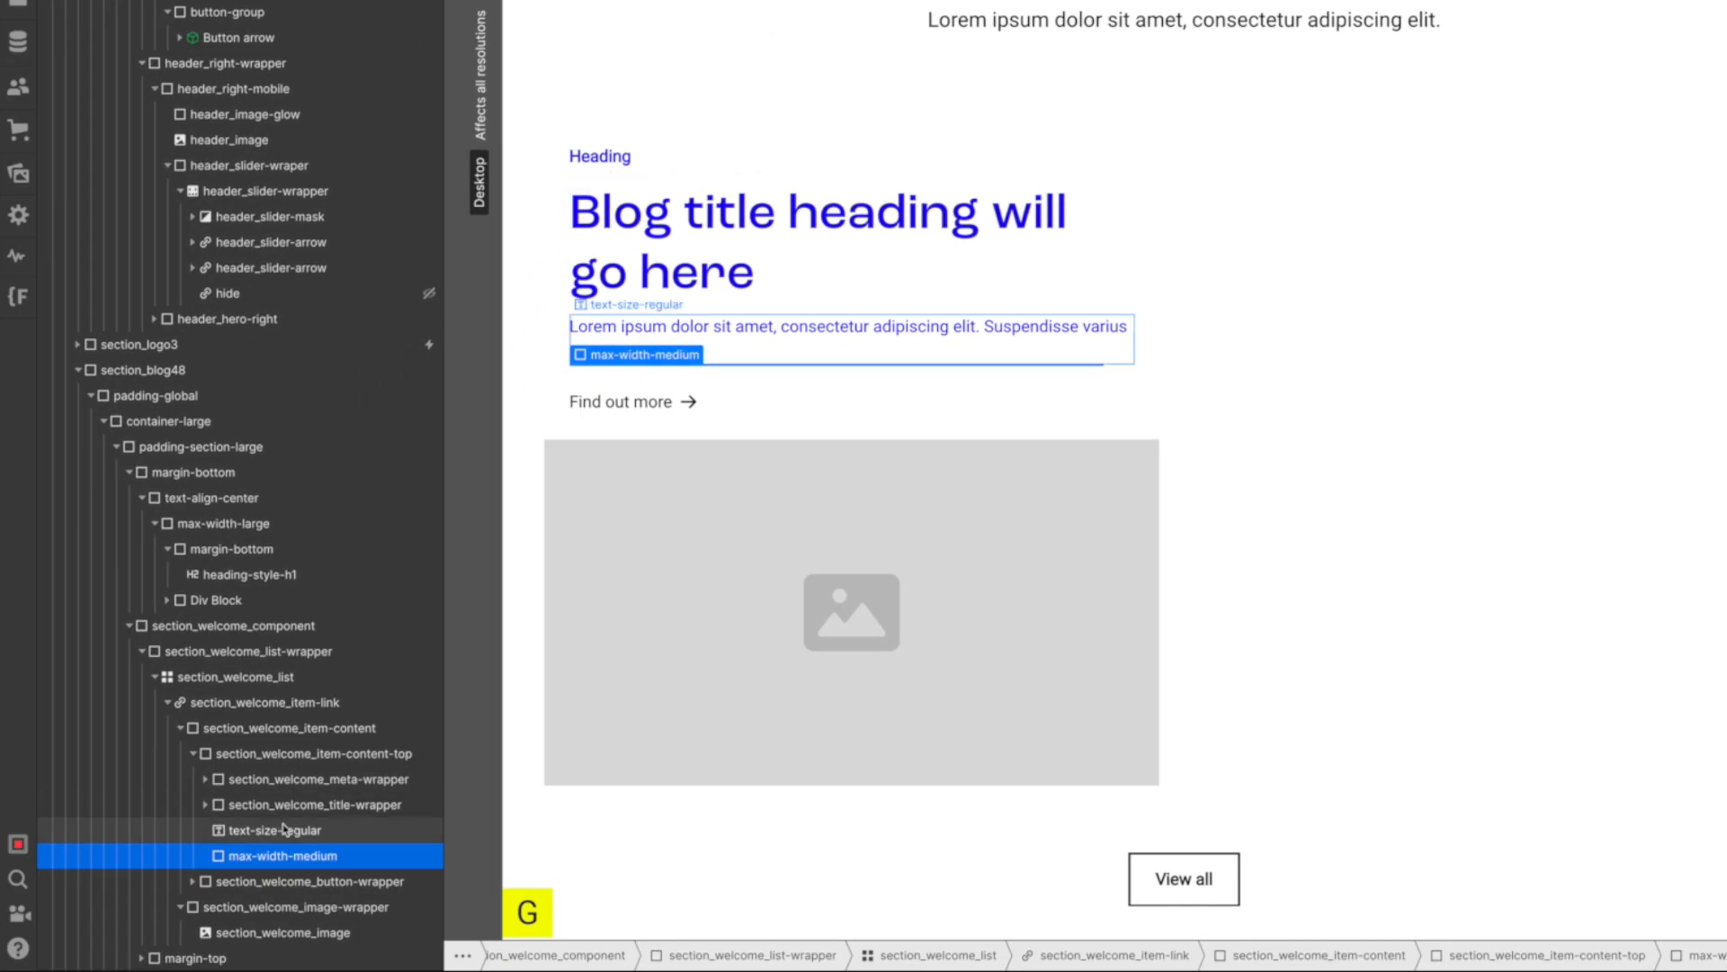
Nest the first card's text-size-regular description inside the max-width-medium div.
left_click(283, 829)
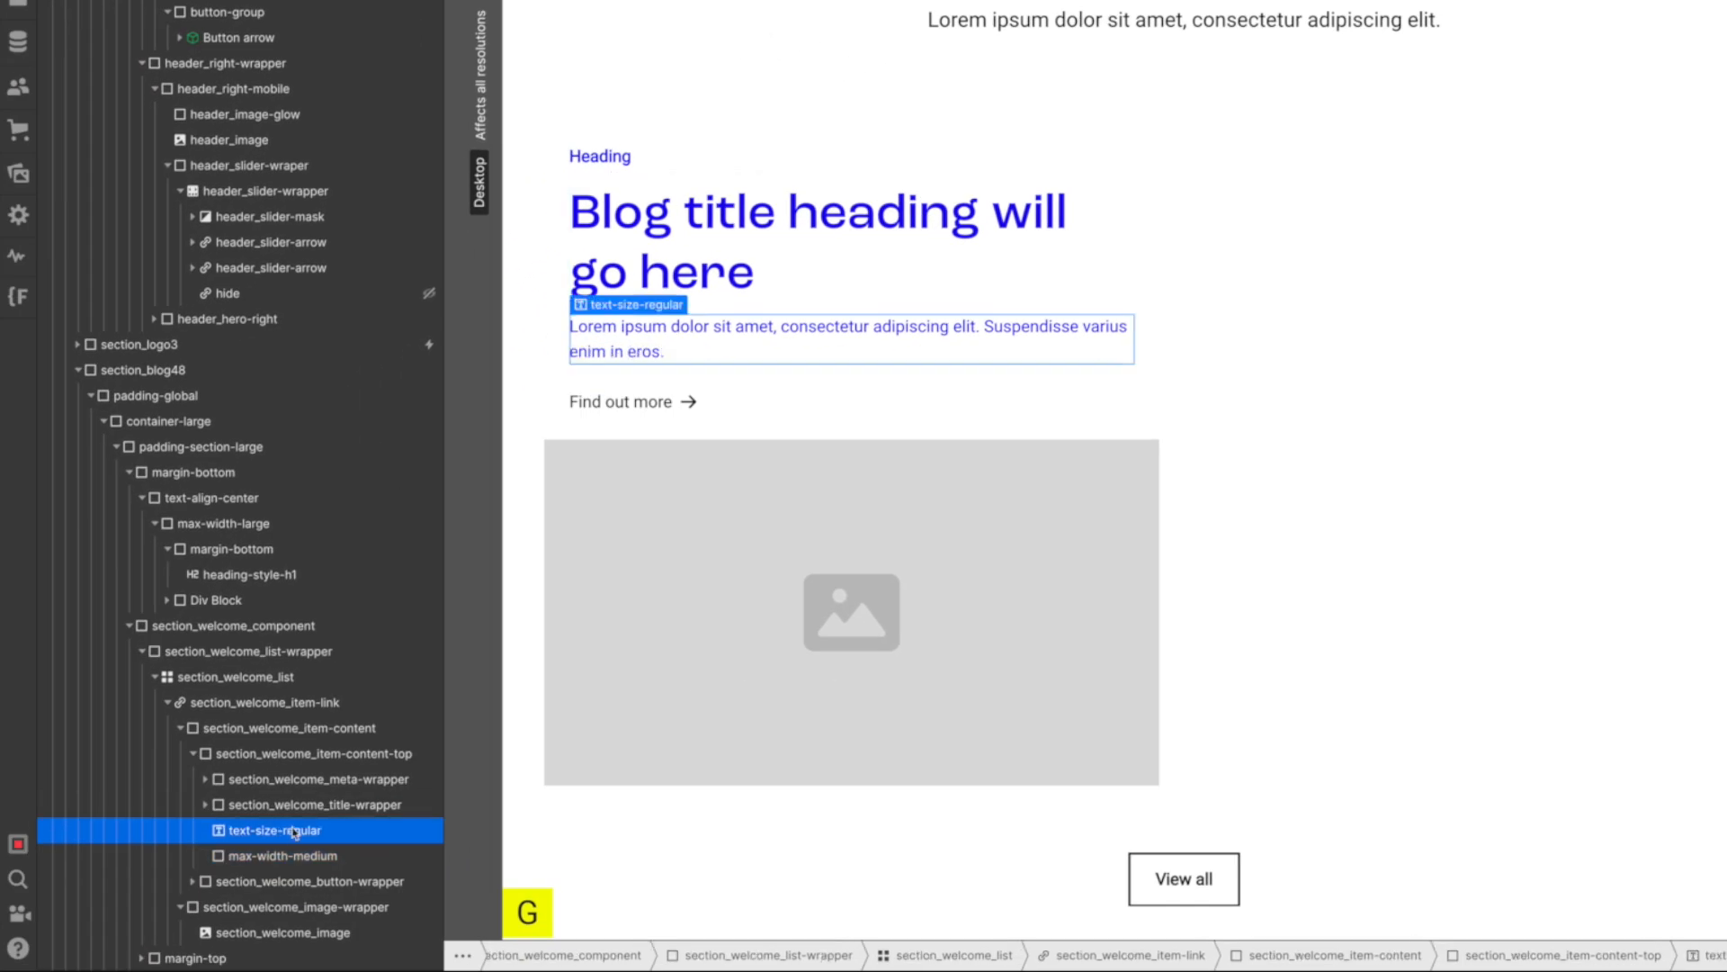
left_click_drag(290, 853, 288, 855)
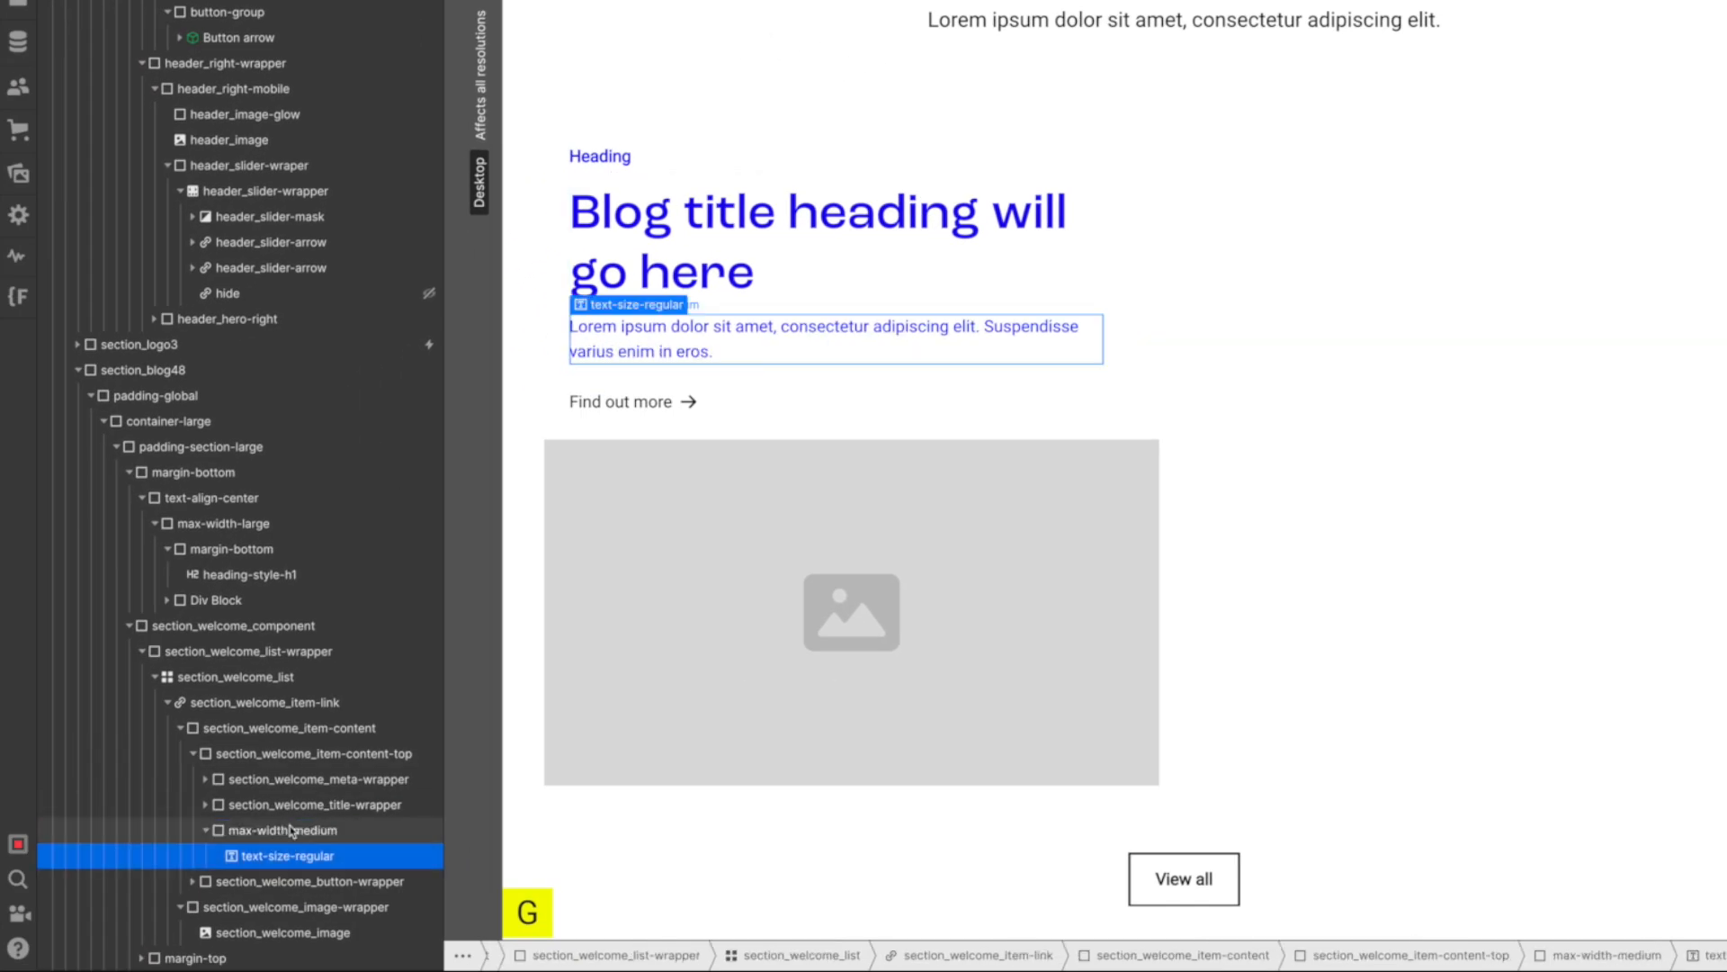
left_click(198, 837)
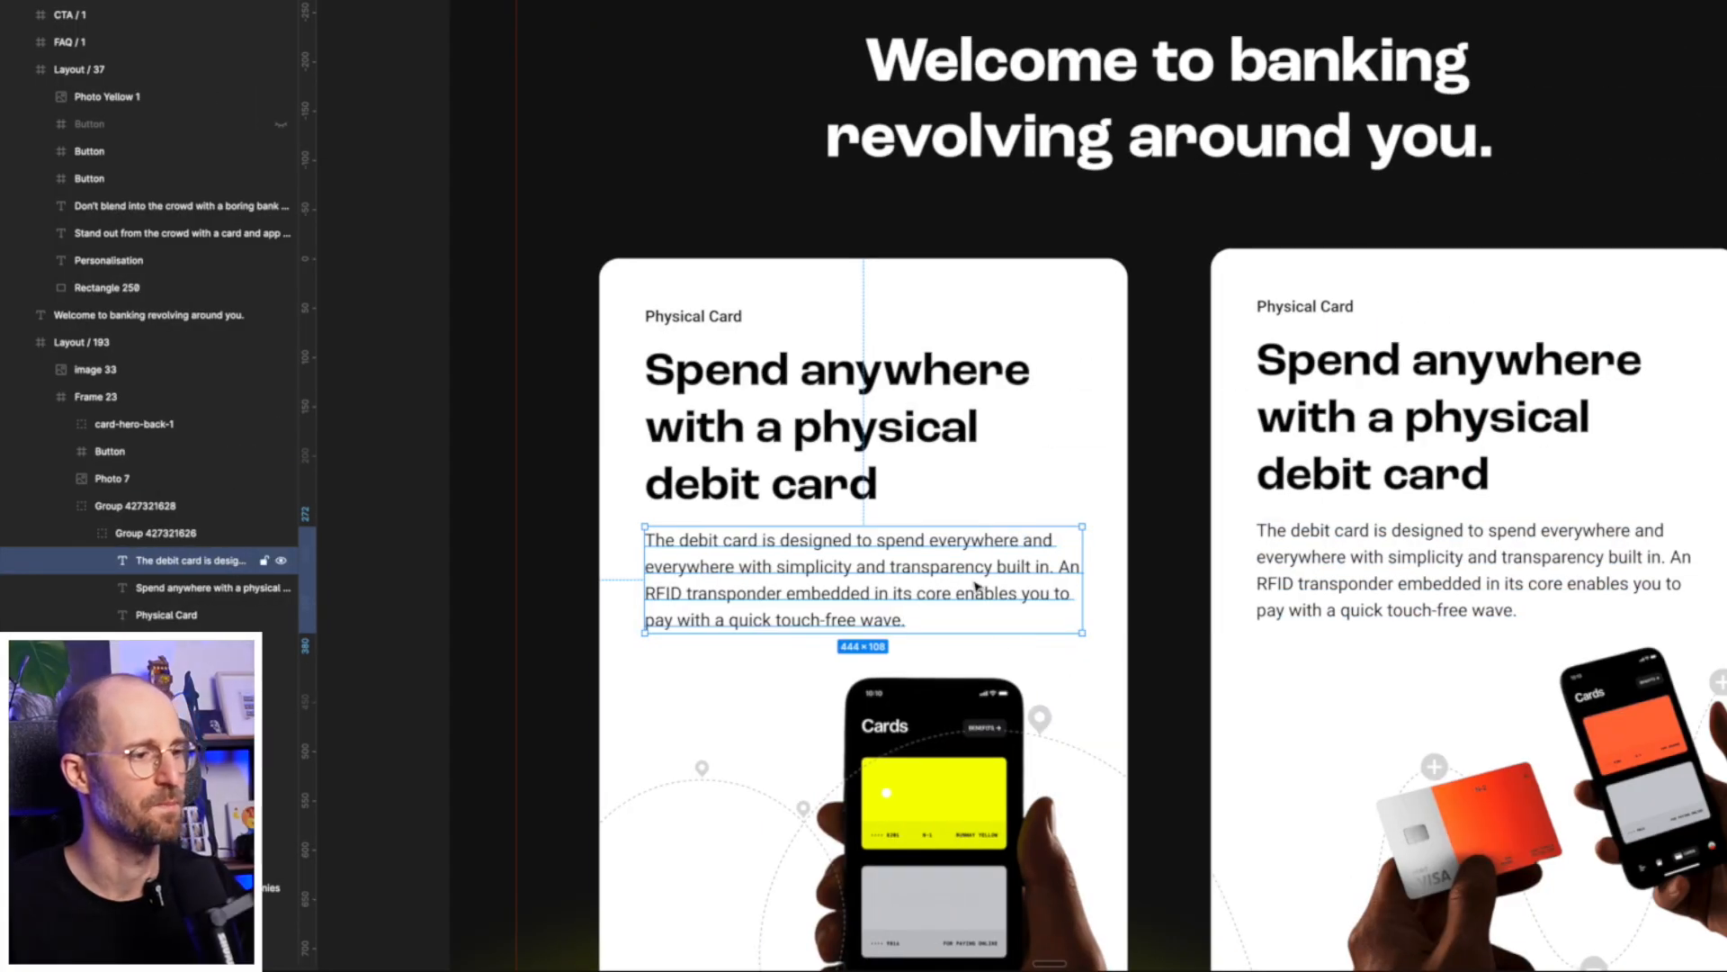
Switch to Figma, copy the first card's debit card description, and replace the Lorem ipsum paragraph in Webflow's first card with it.
double_click(973, 580)
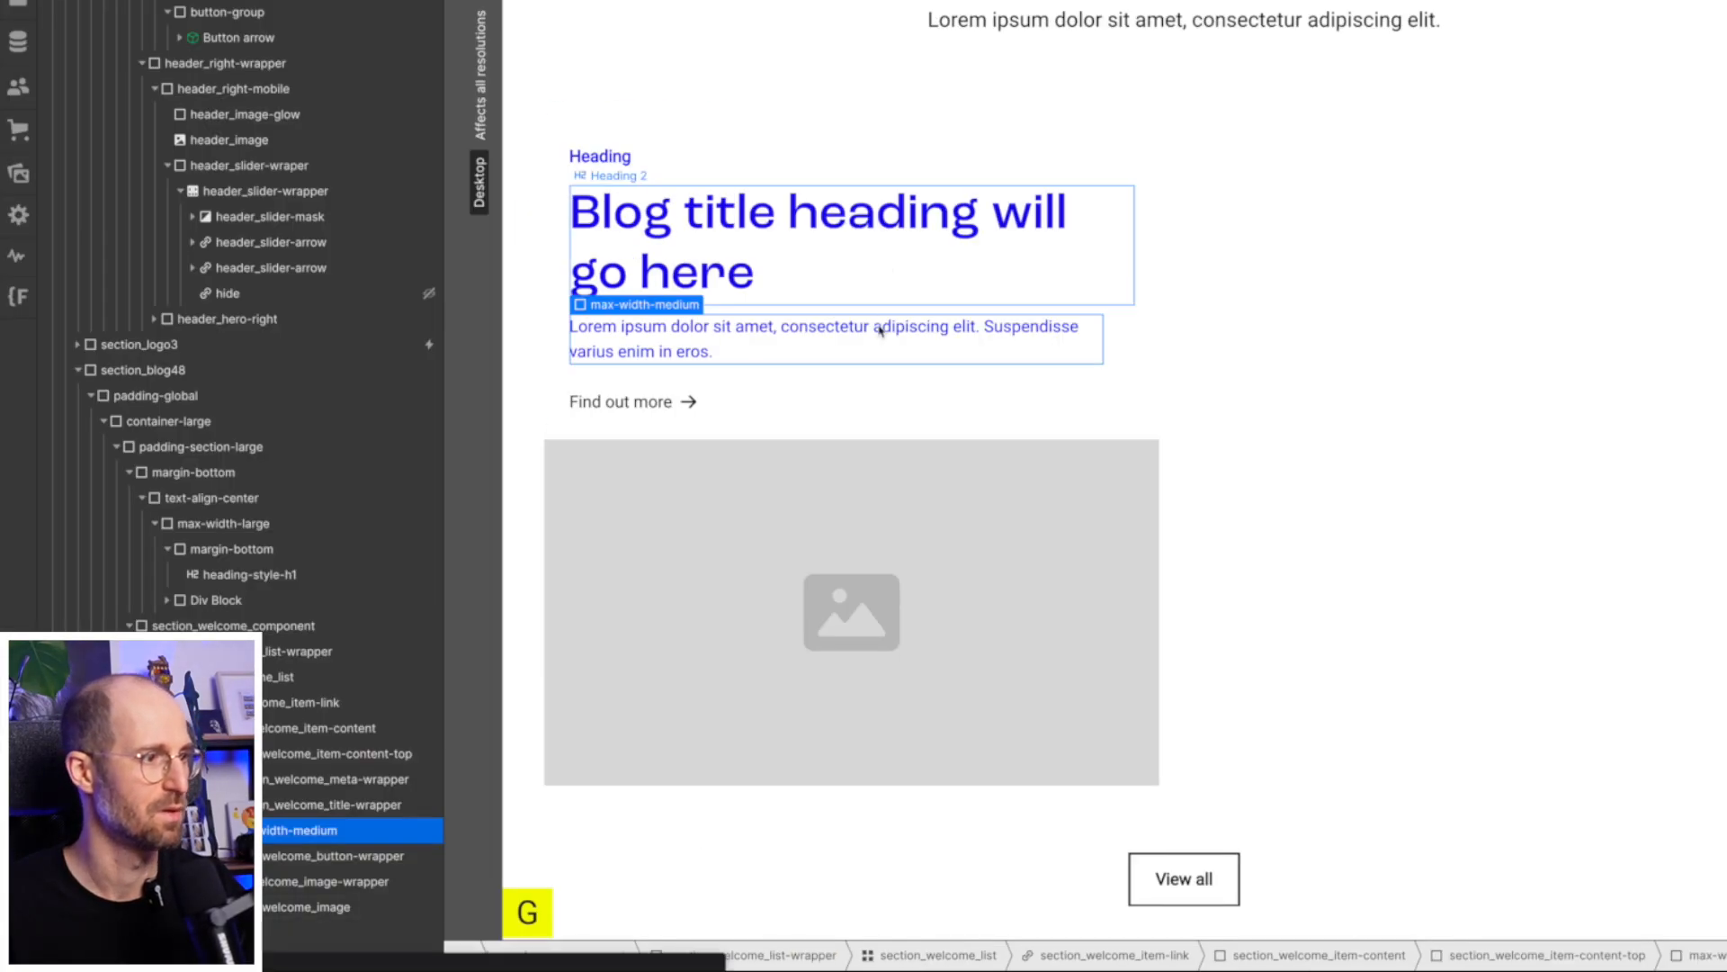
left_click(878, 332)
double_click(878, 332)
key("ctrl+a")
type("The debit card is designed to spend anywhere and everywhere with simplicity and transparency built in. An RFID transponder embedded in its core enables you to pay with a quick touch-free wave.")
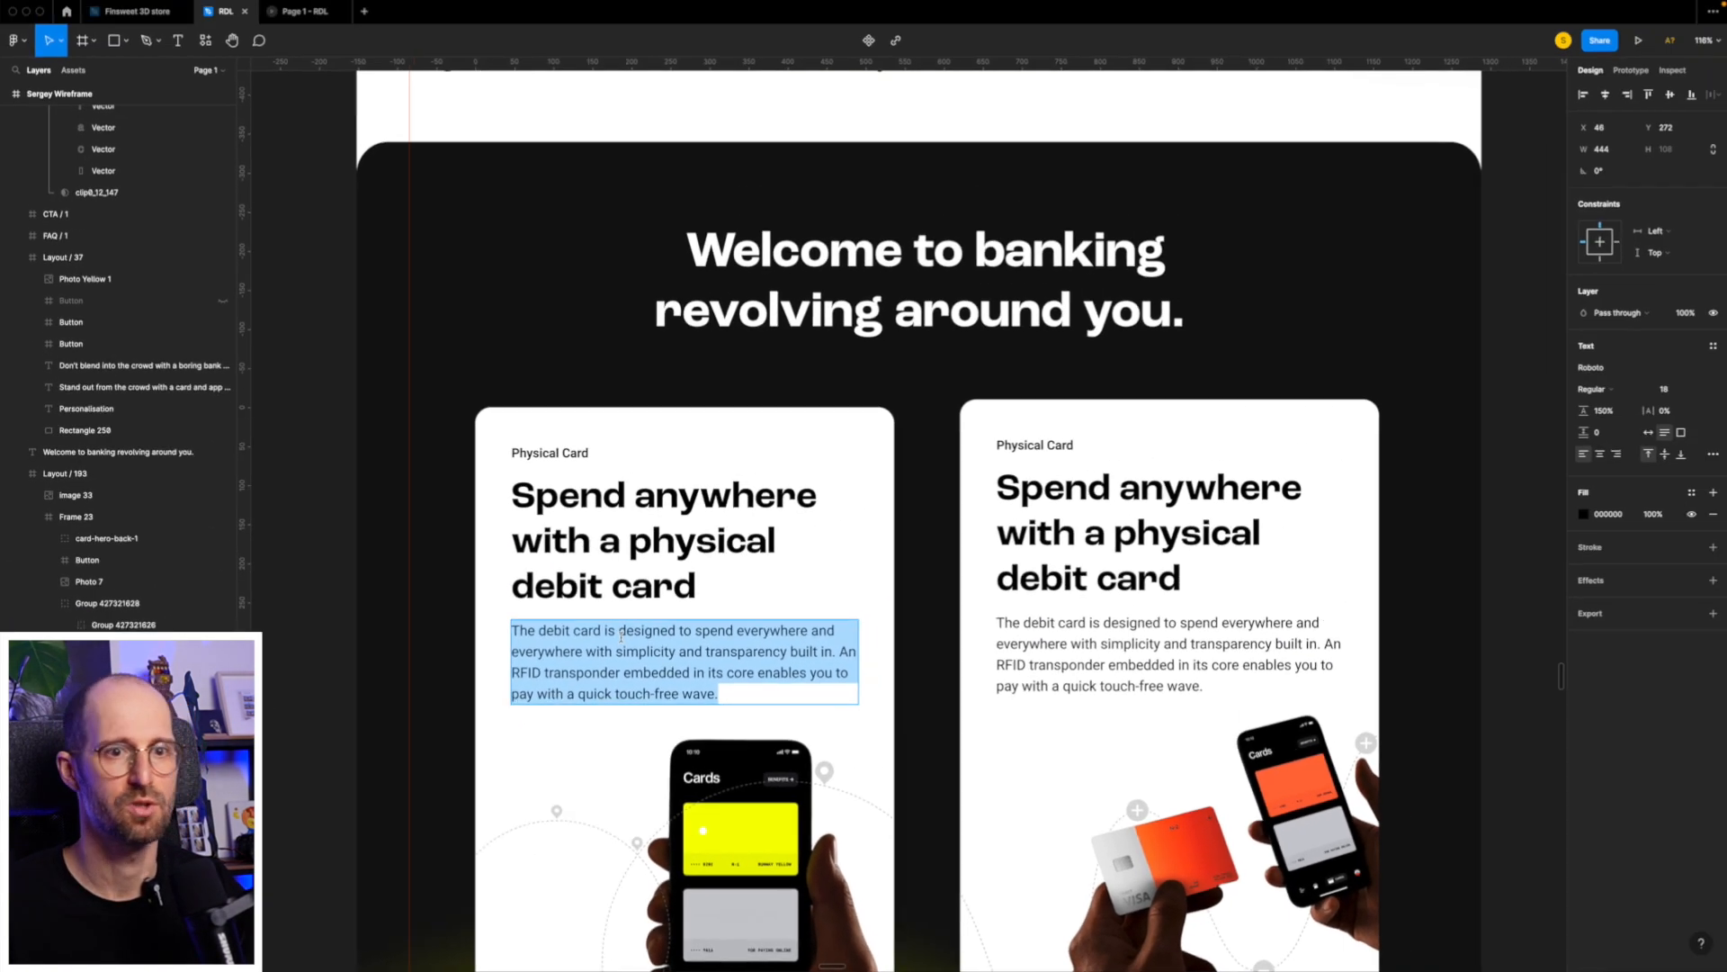
left_click(619, 634)
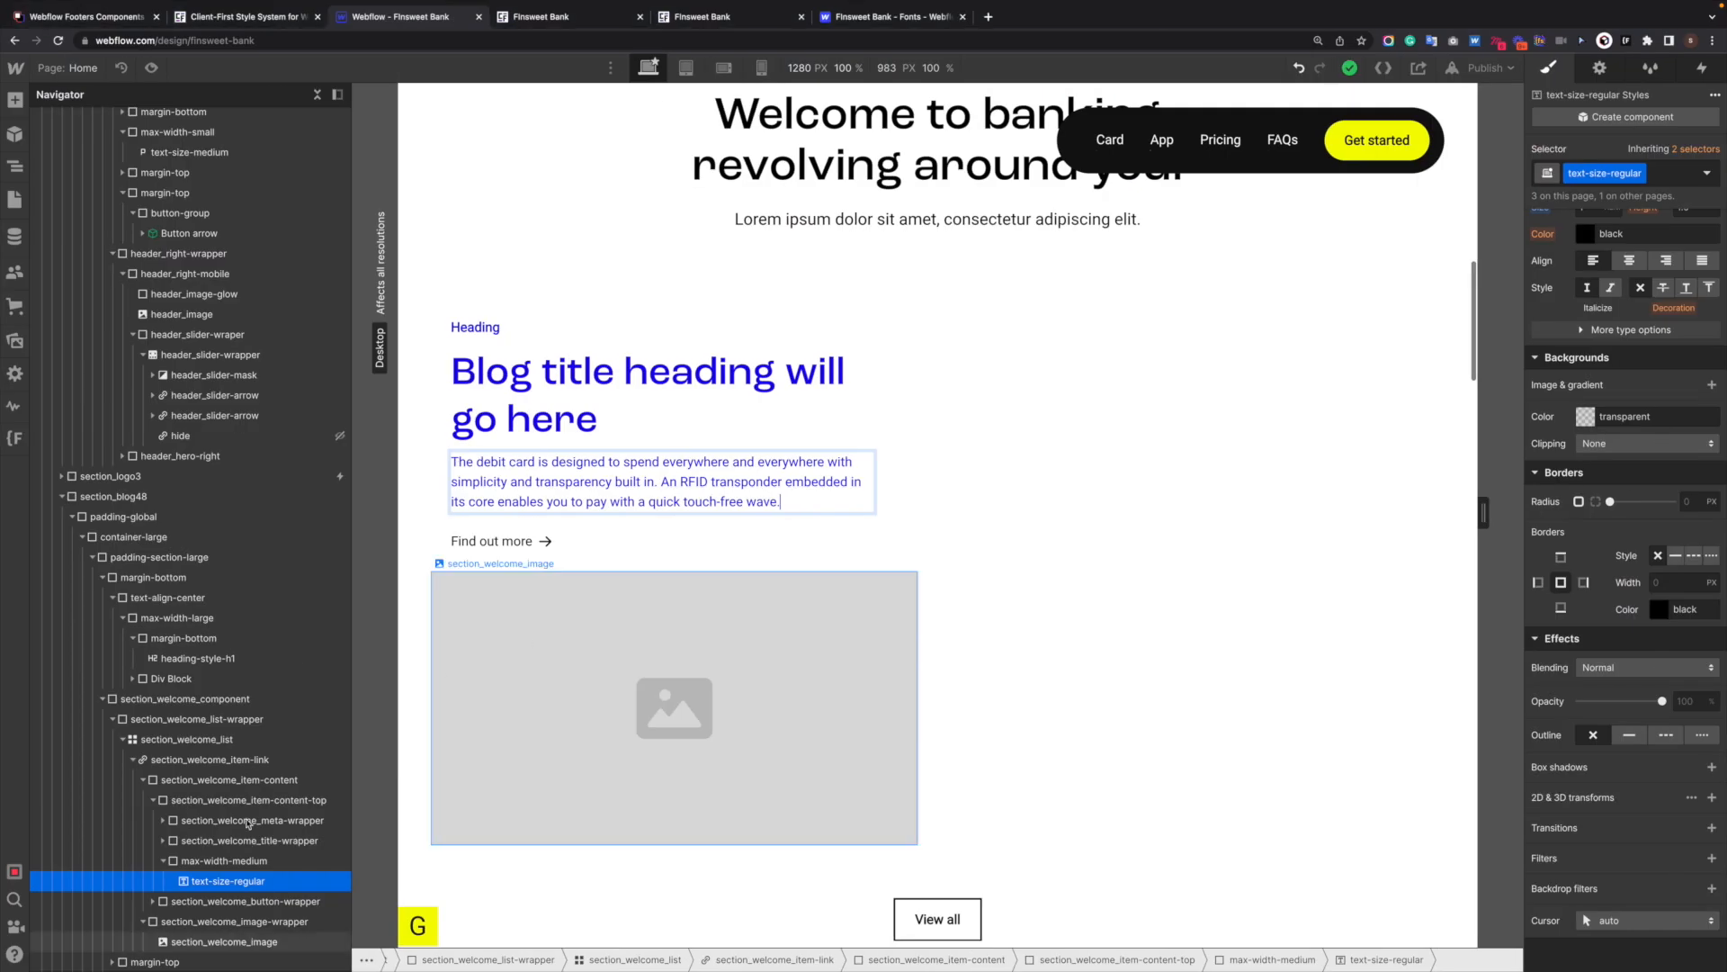
Remove the text-size-regular class from the first card's debit card description.
left_click(244, 881)
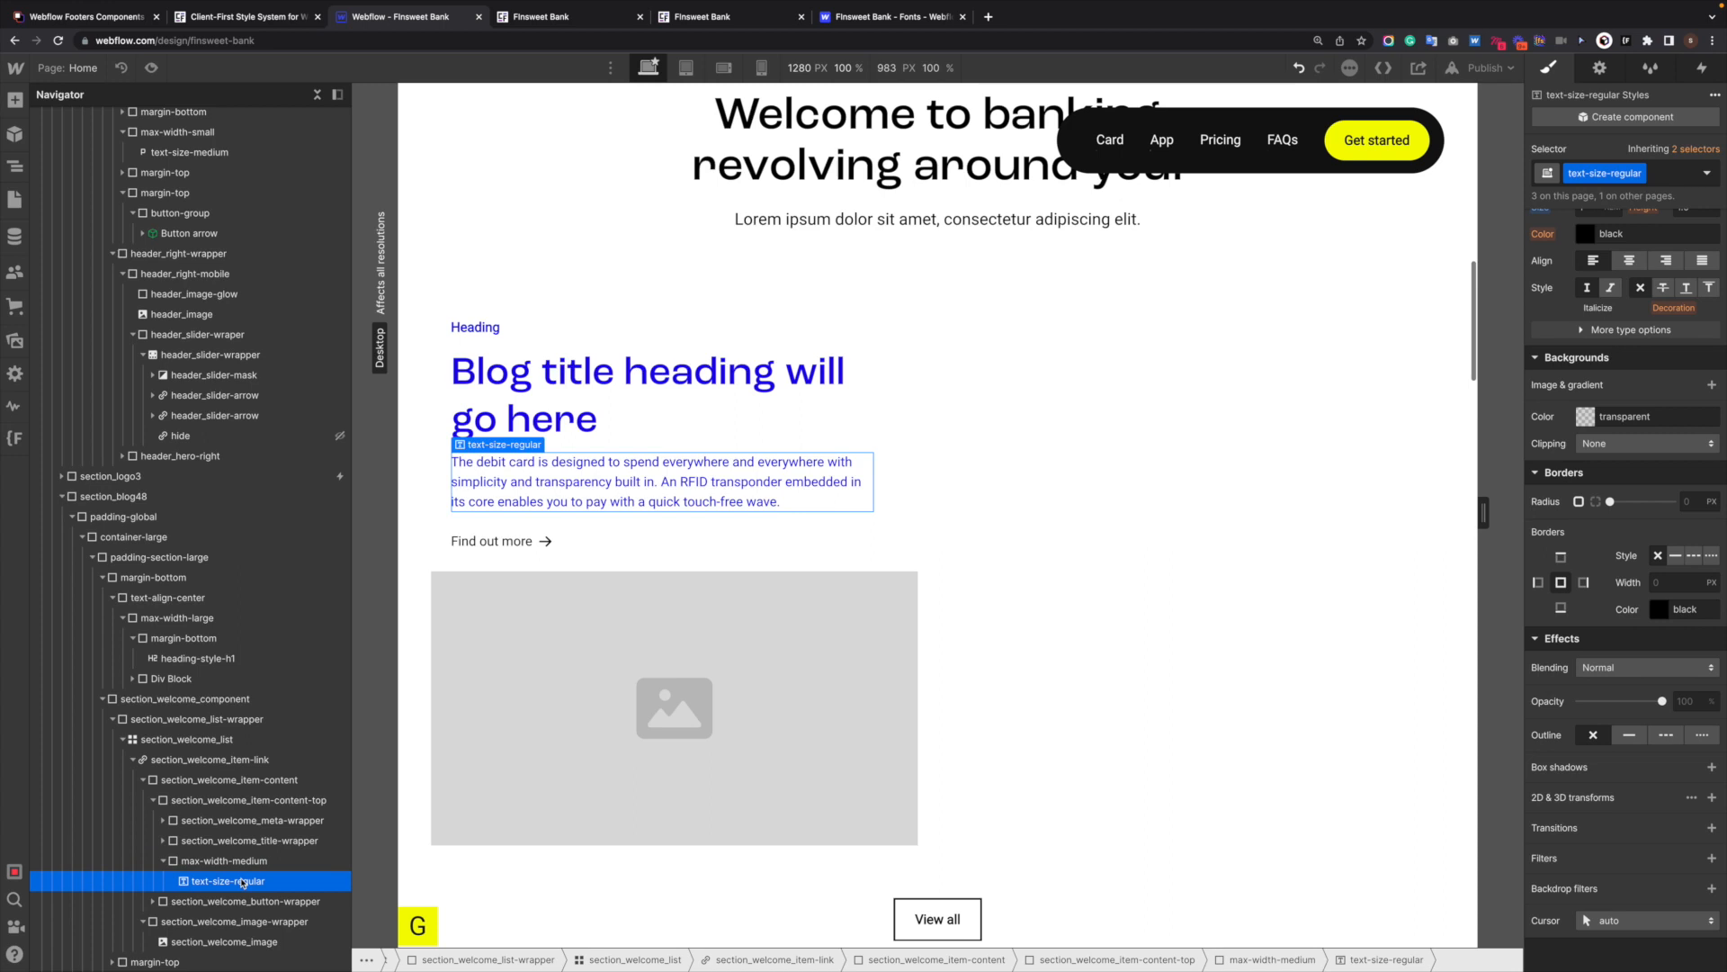
key("super+Return")
key("BackSpace")
Try the text-size-large class on the first card's description and remove it again.
type("text")
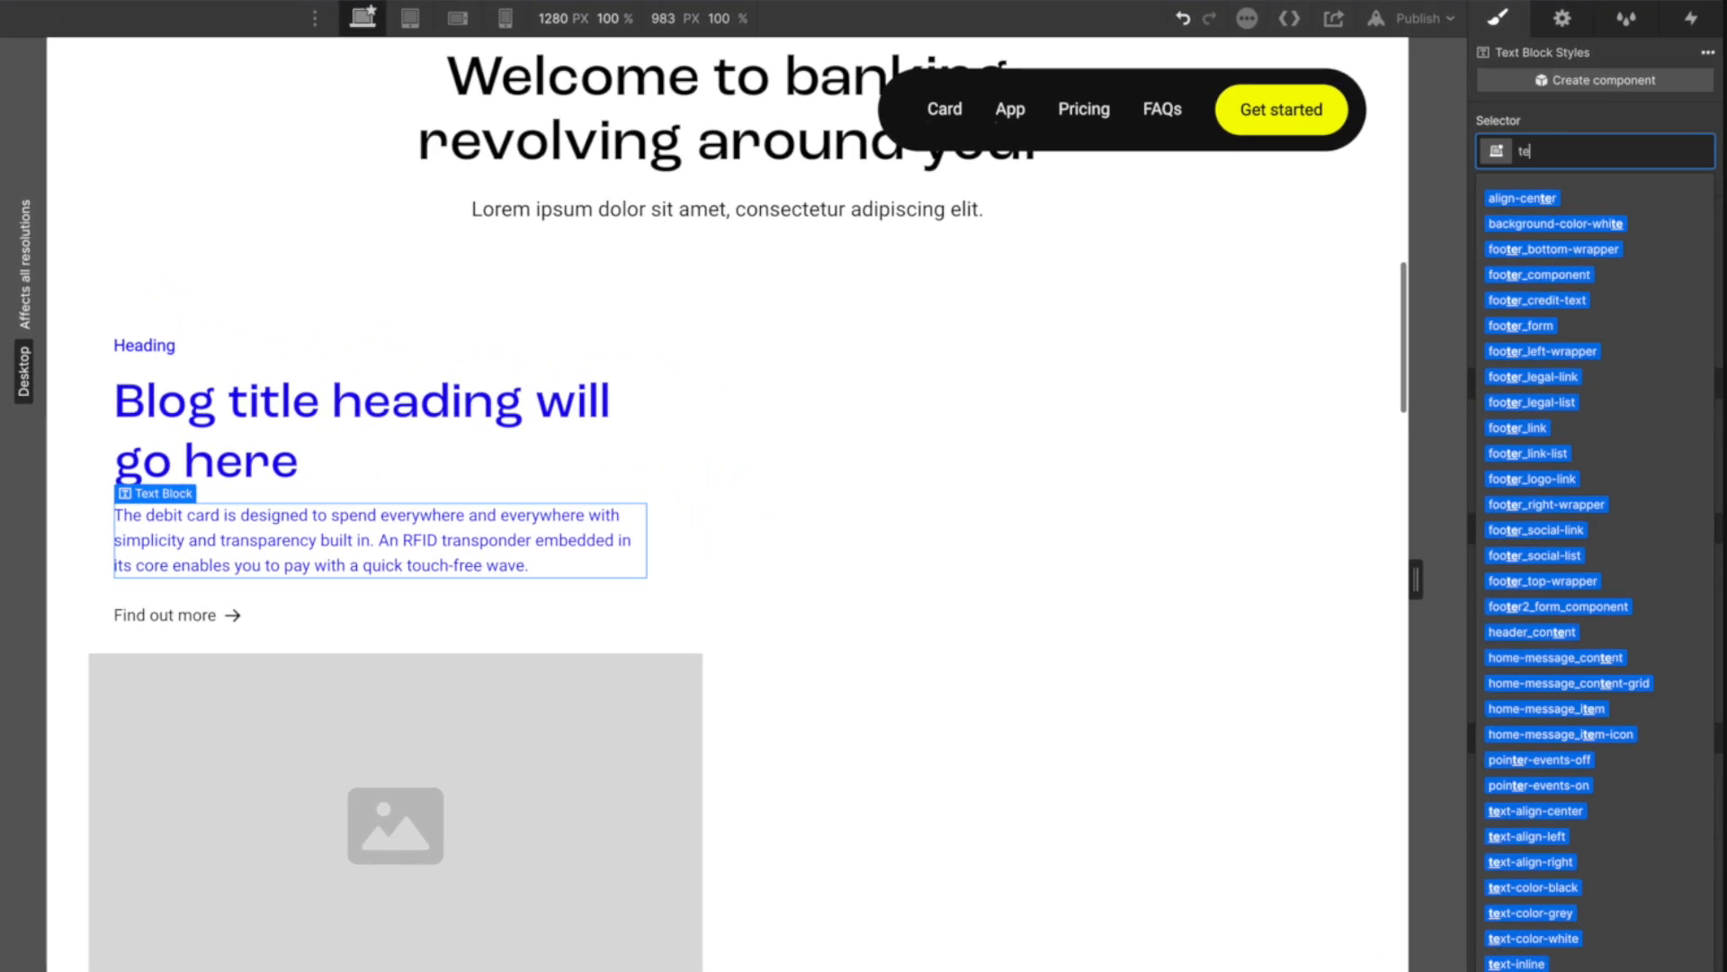
type("s")
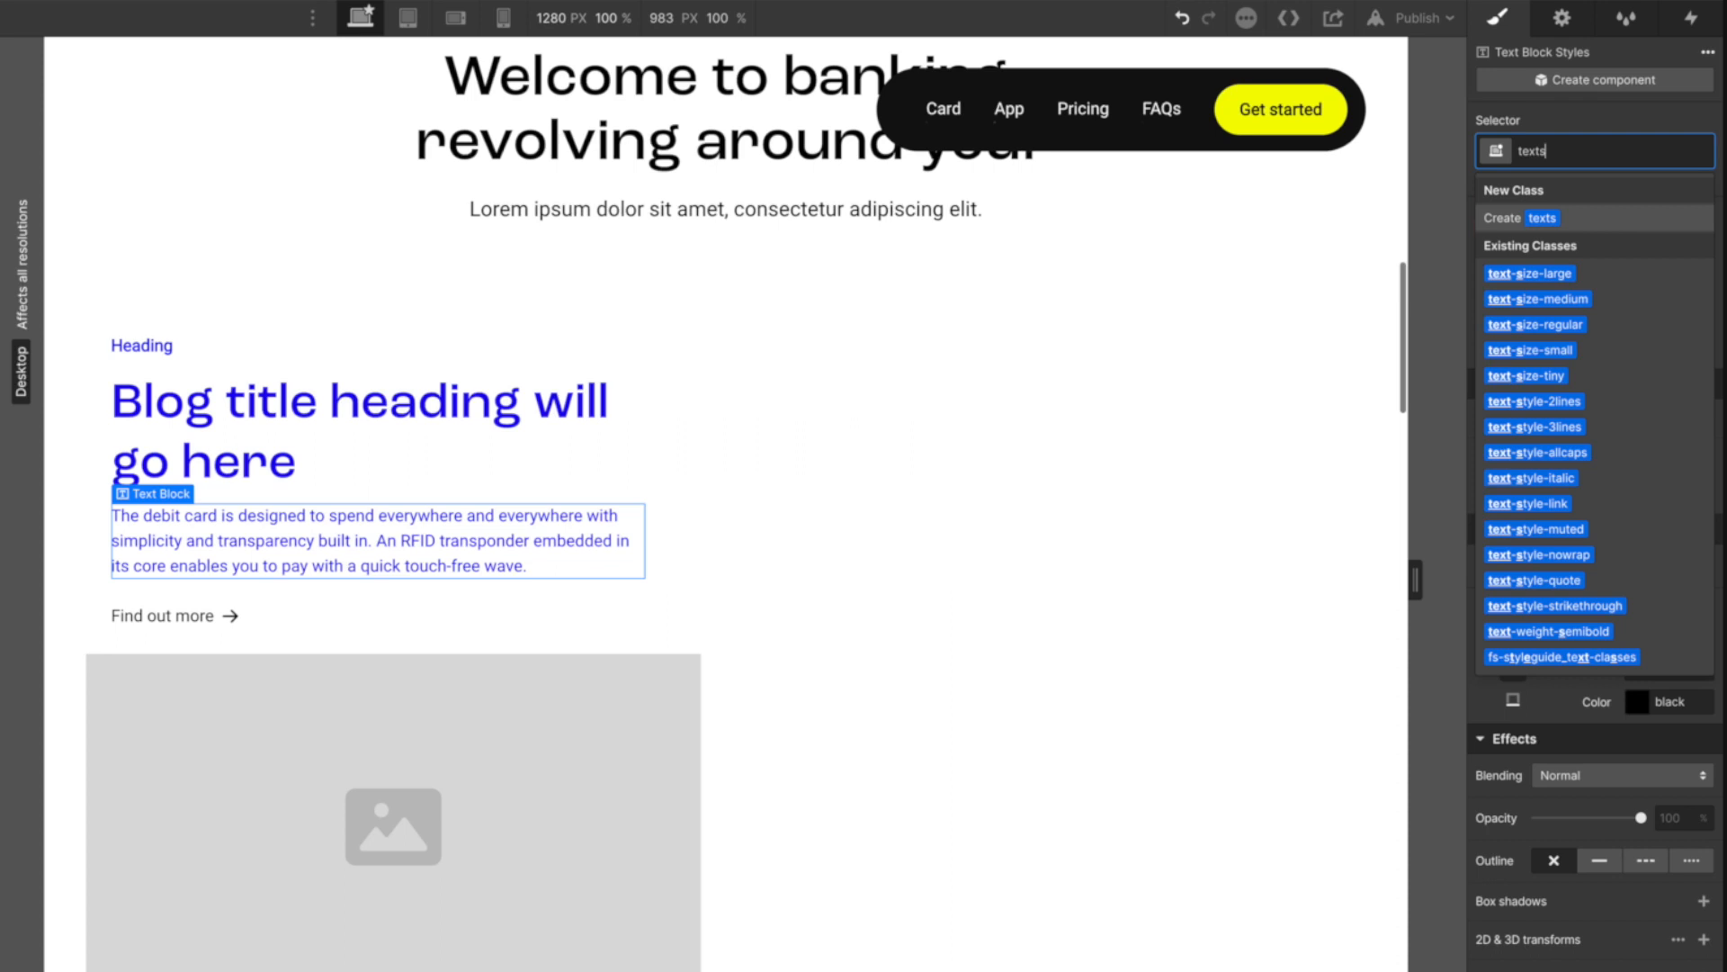
type("la")
key("Down")
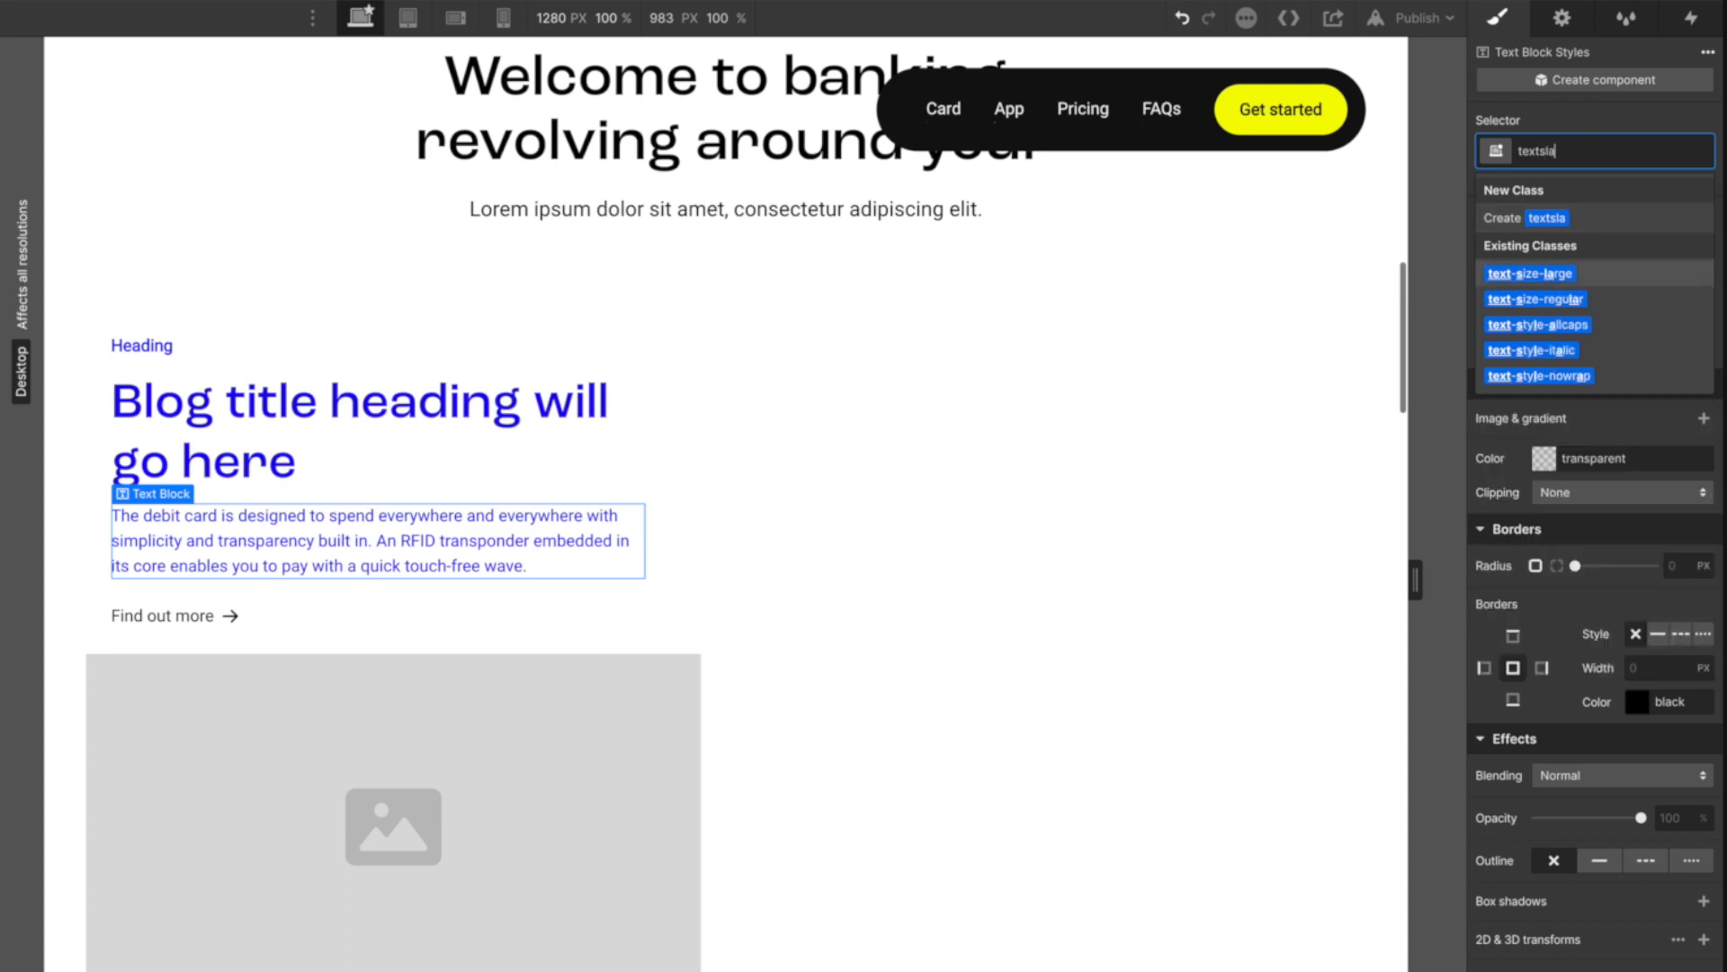
key("Return")
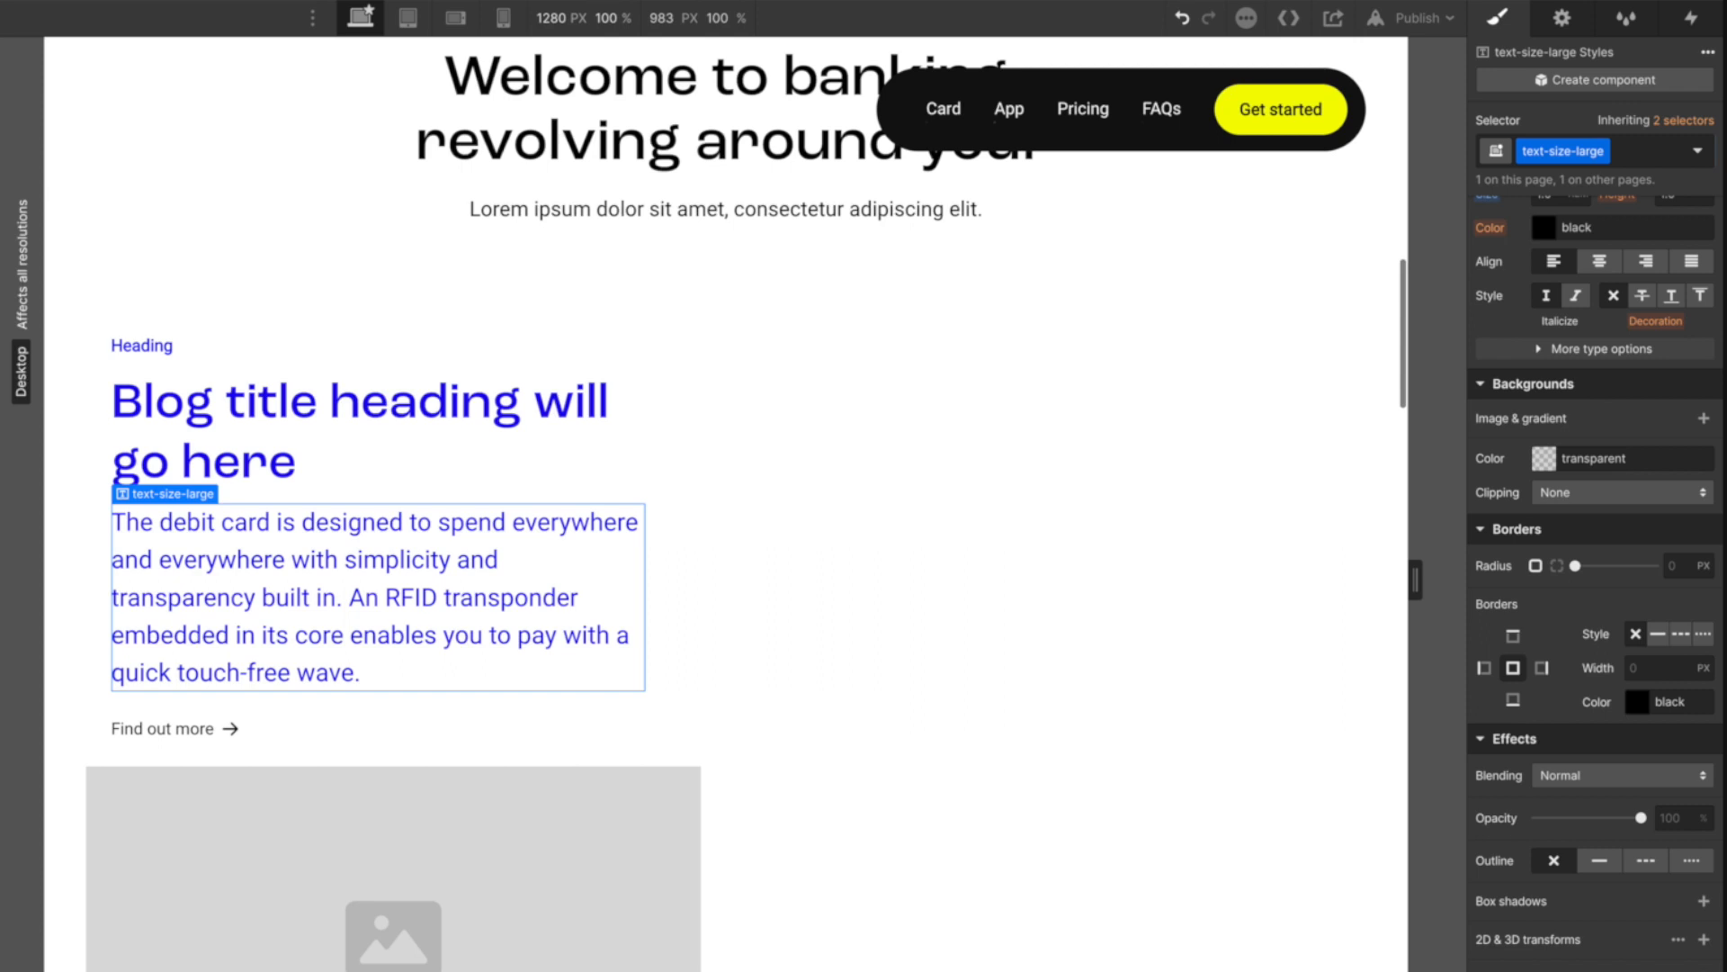
left_click(1620, 150)
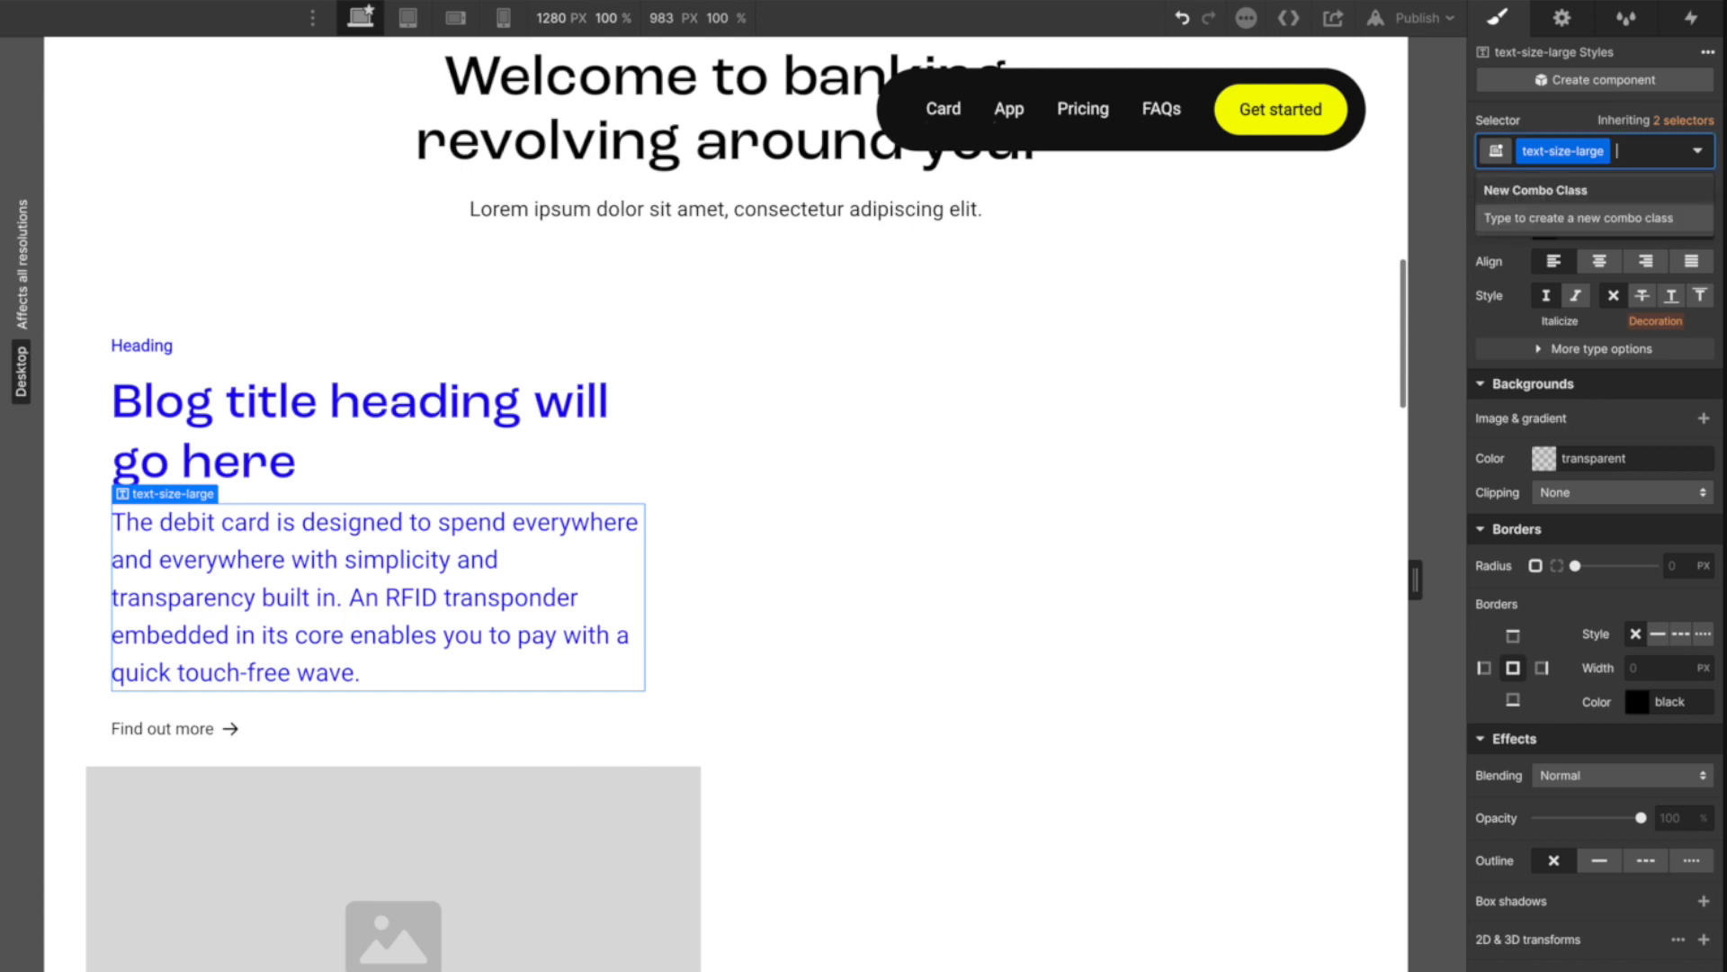
key("BackSpace")
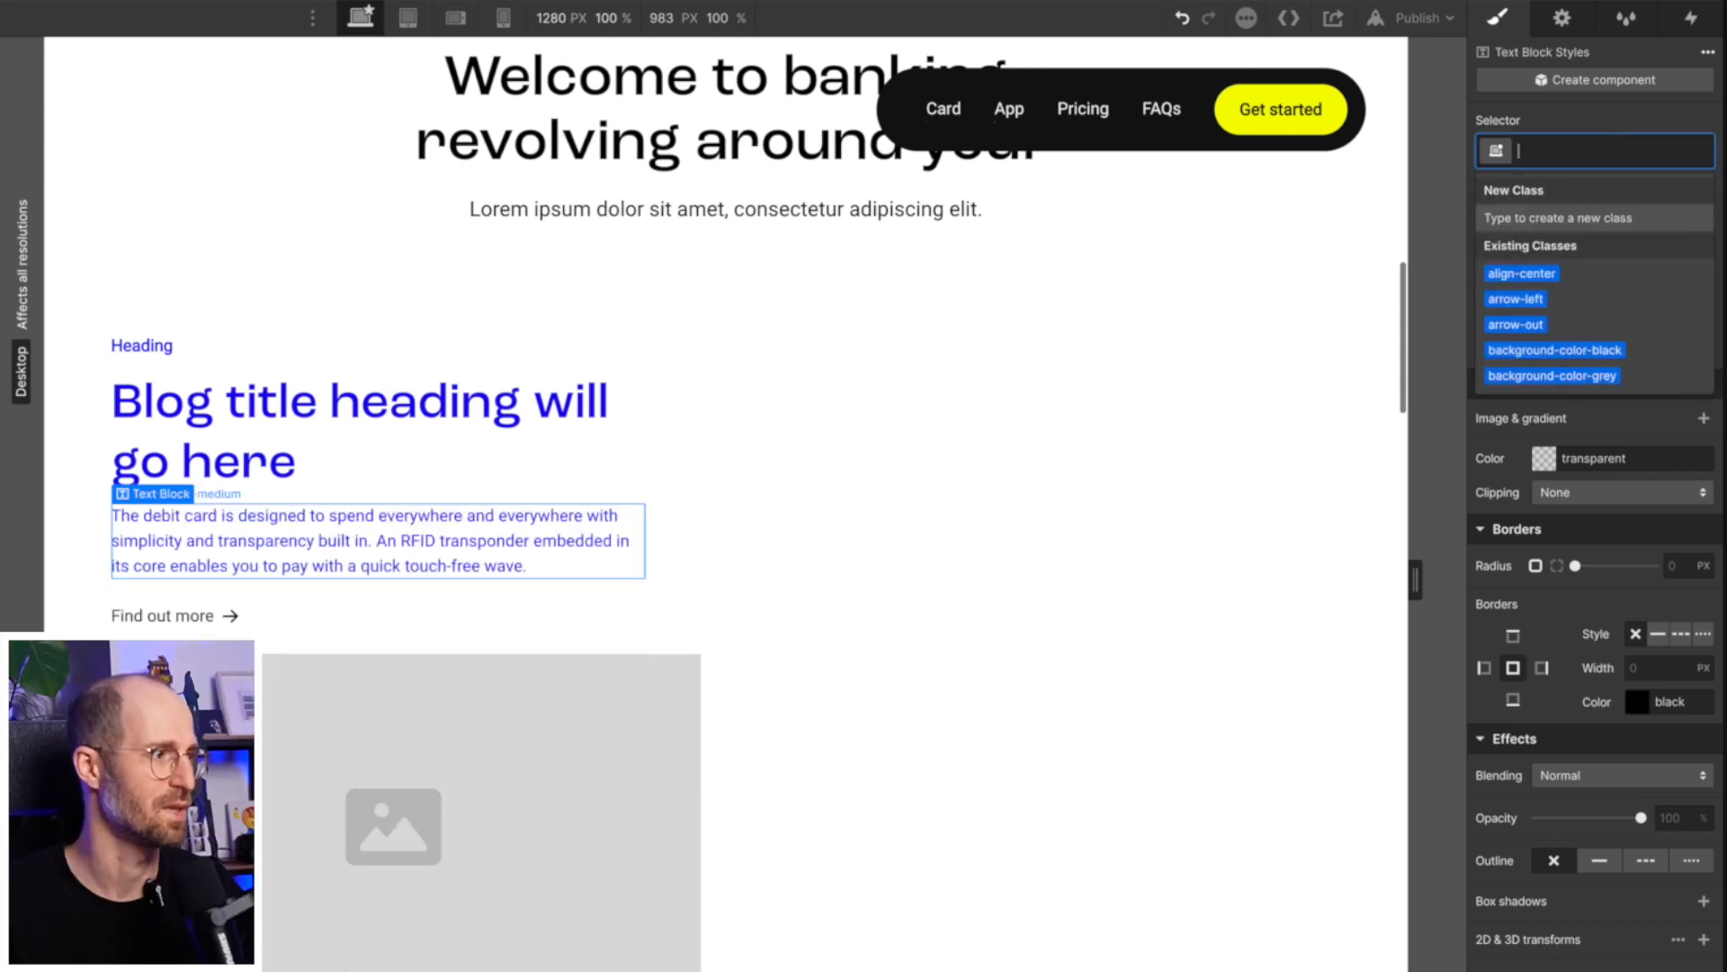
left_click(354, 413)
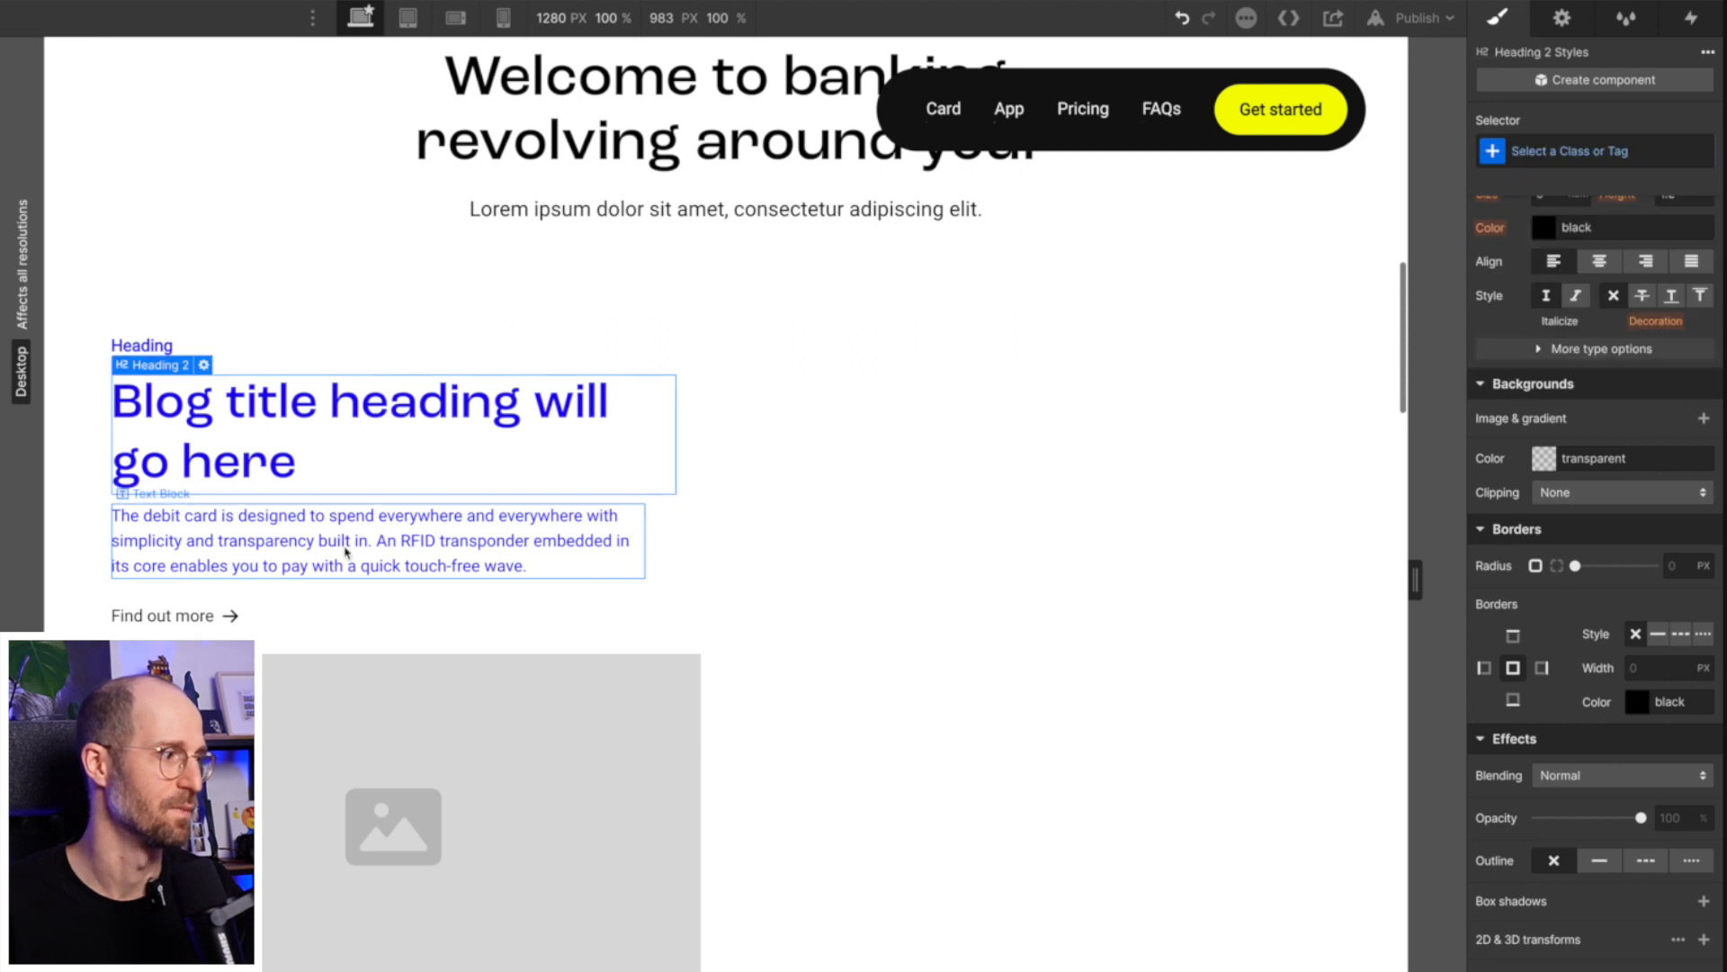
left_click(347, 553)
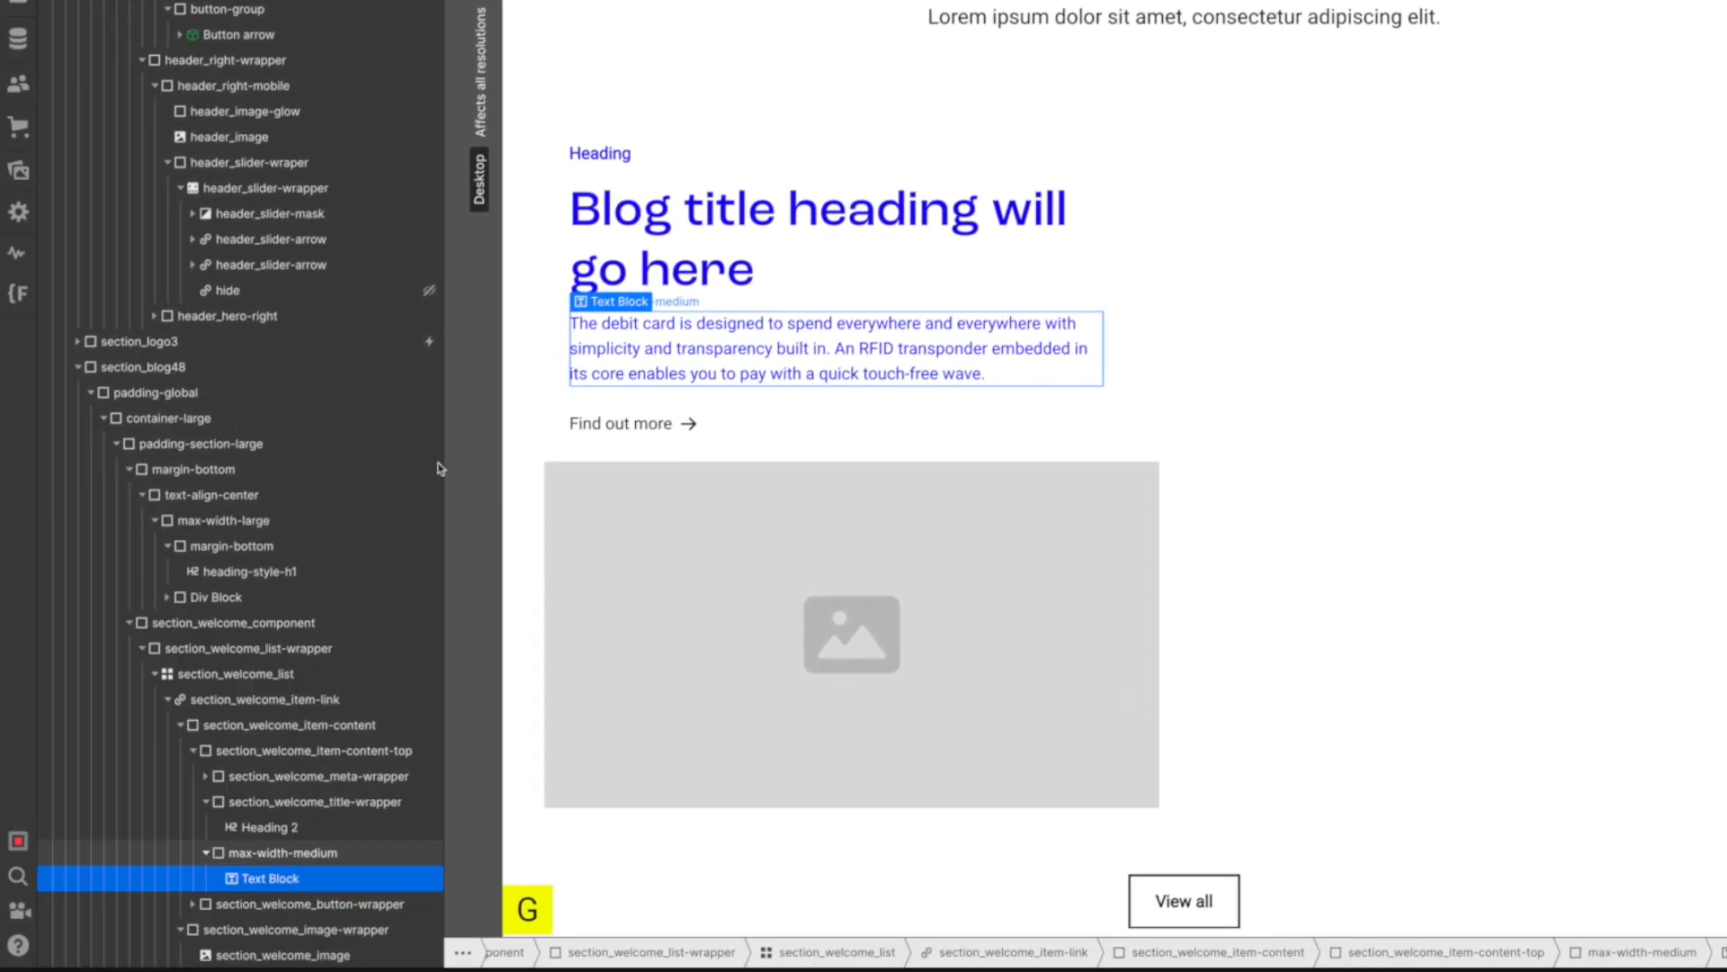
Set the padding of the first card's section_welcome_item-content to 2rem on all sides, comparing it with the Figma design.
left_click(562, 418)
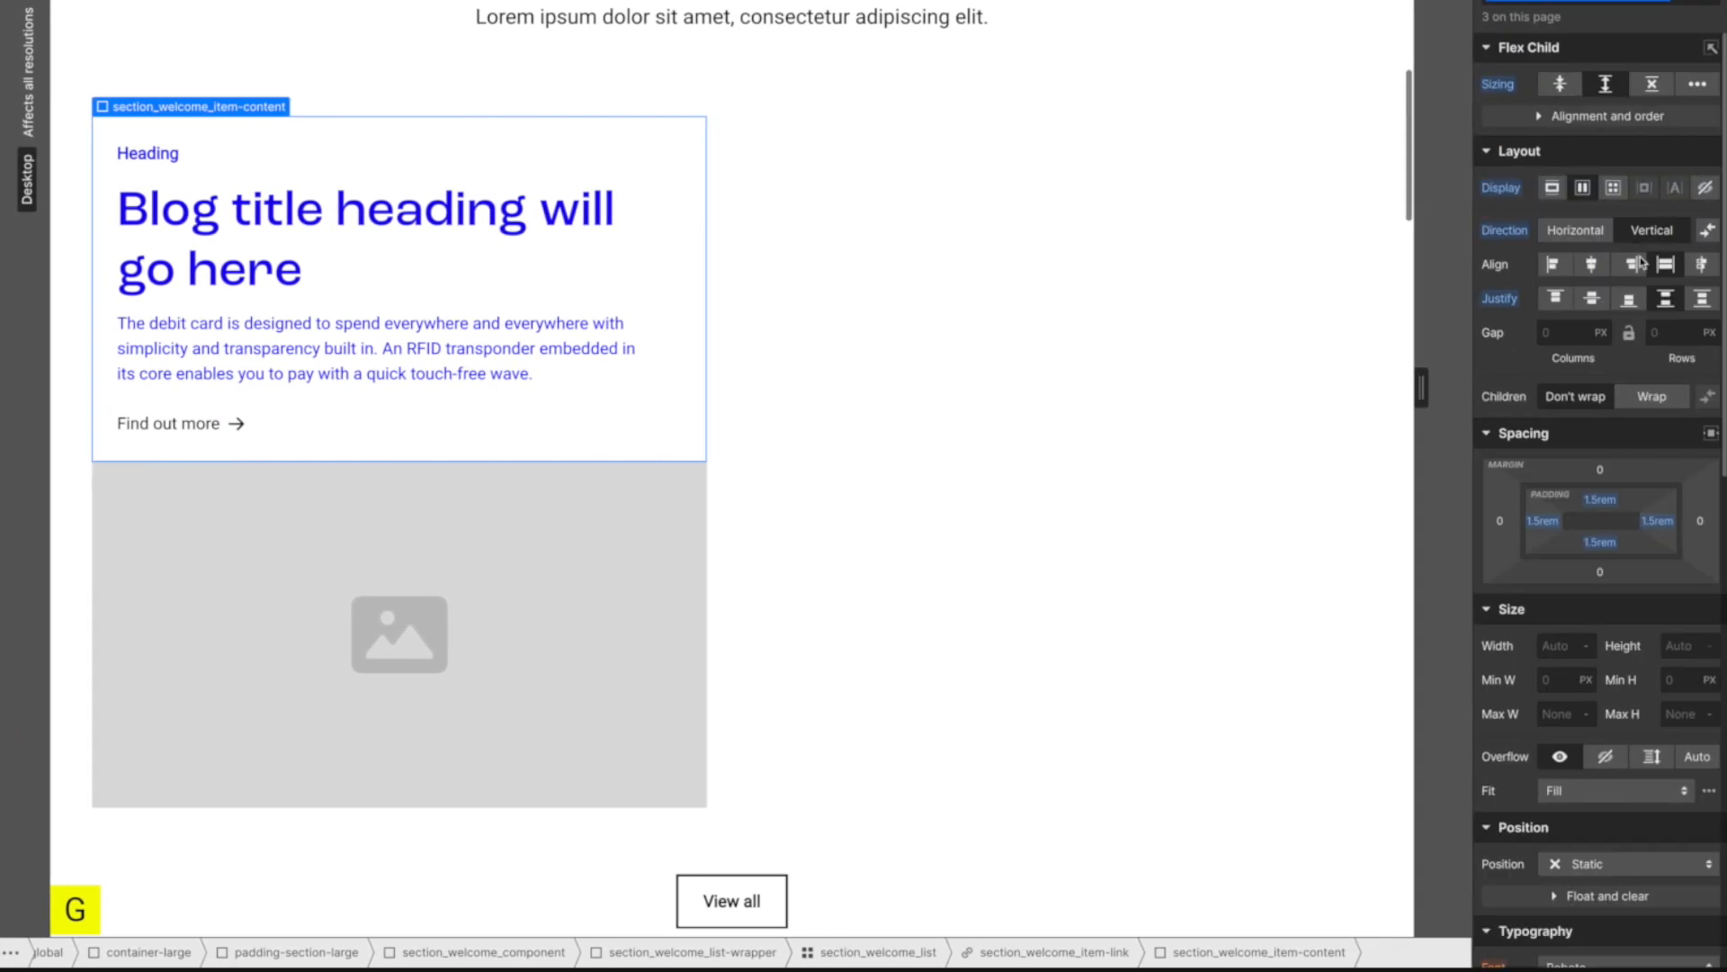
left_click_drag(1603, 505, 1603, 502)
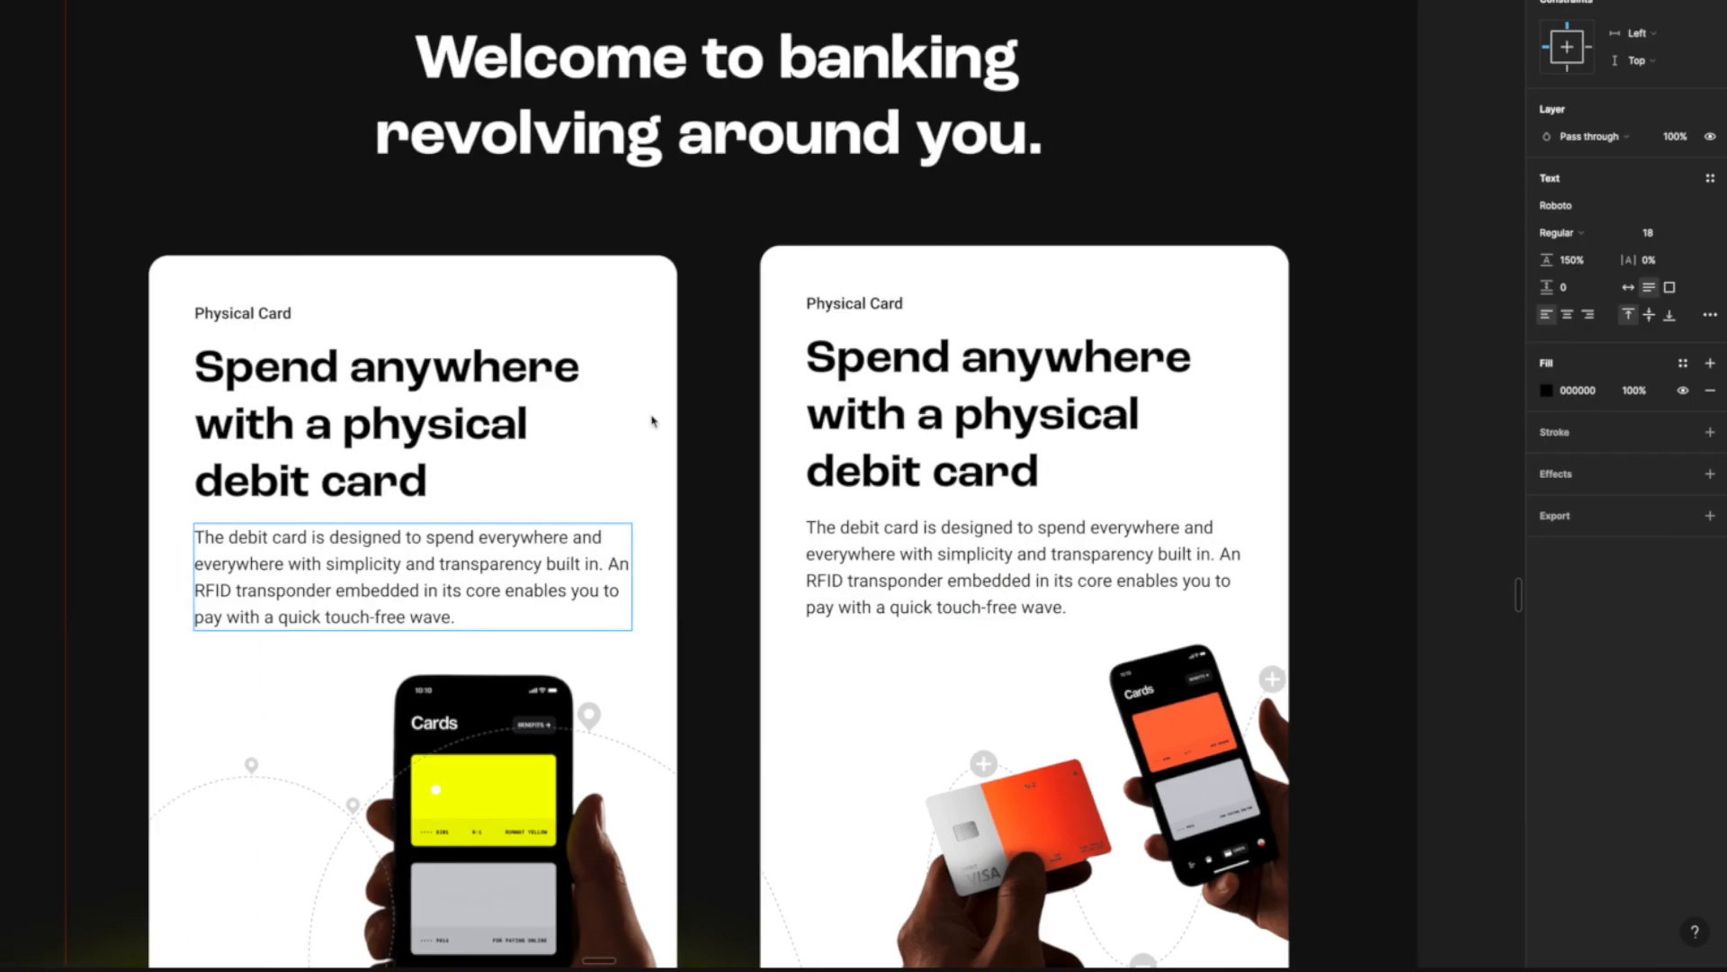
key("Escape")
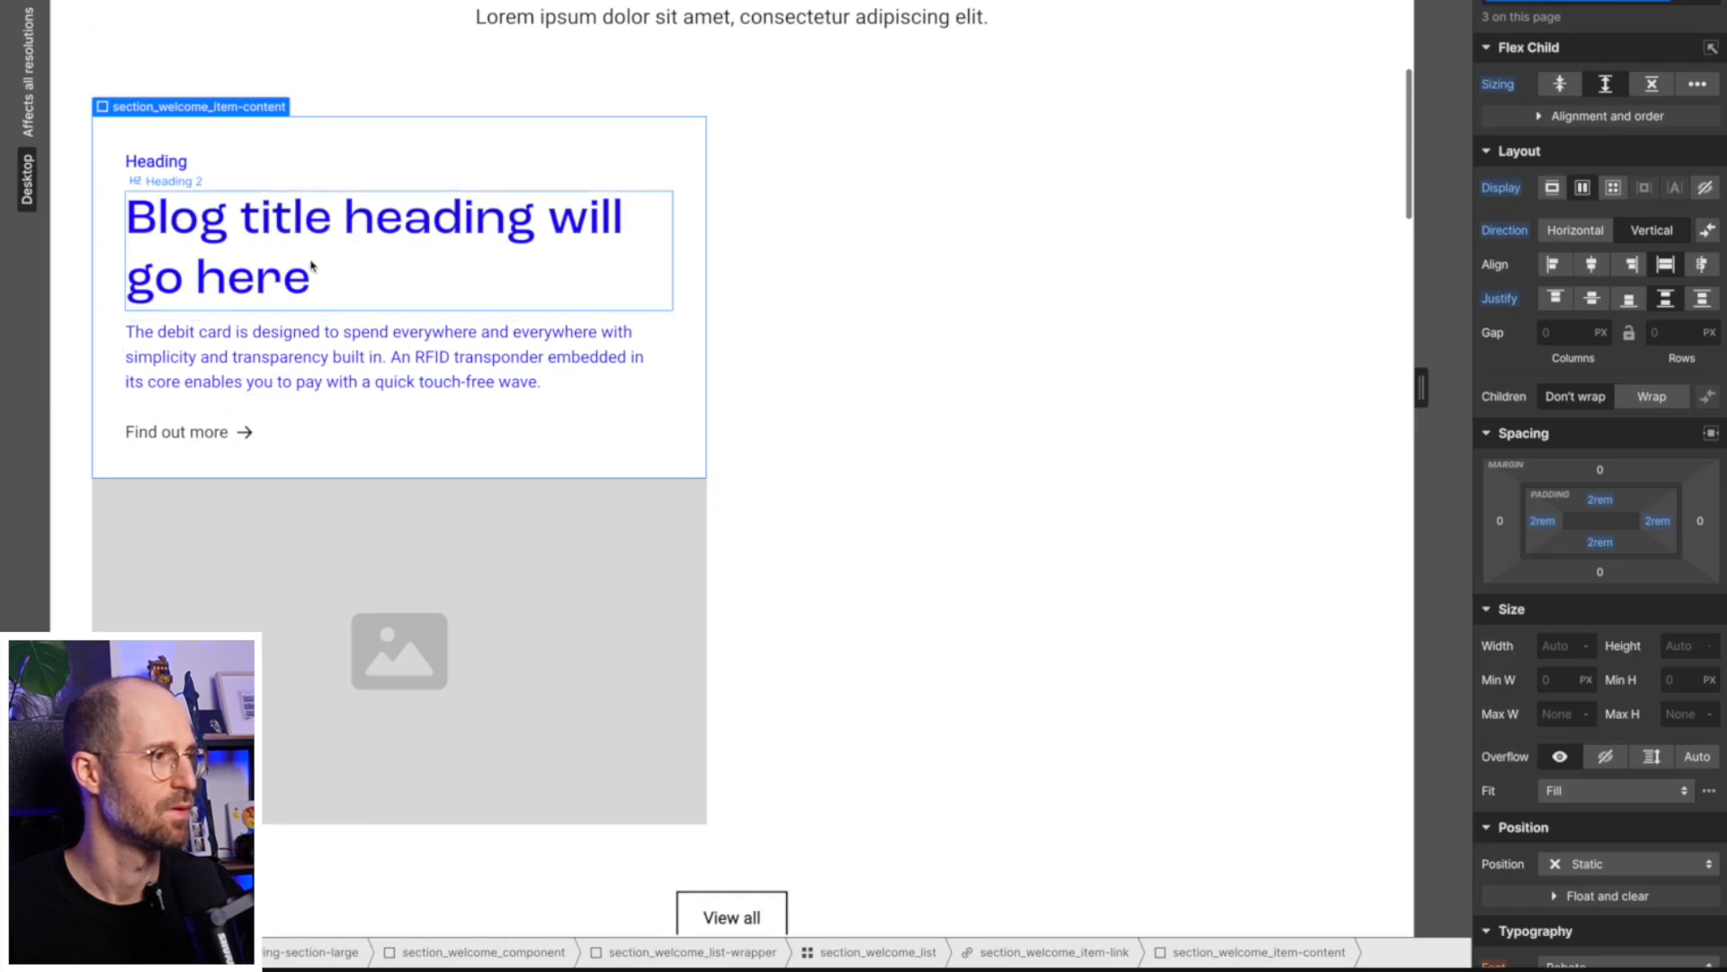
Set the background color of the first card's section_welcome_item-content to the white swatch.
left_click(312, 266)
left_click(320, 142)
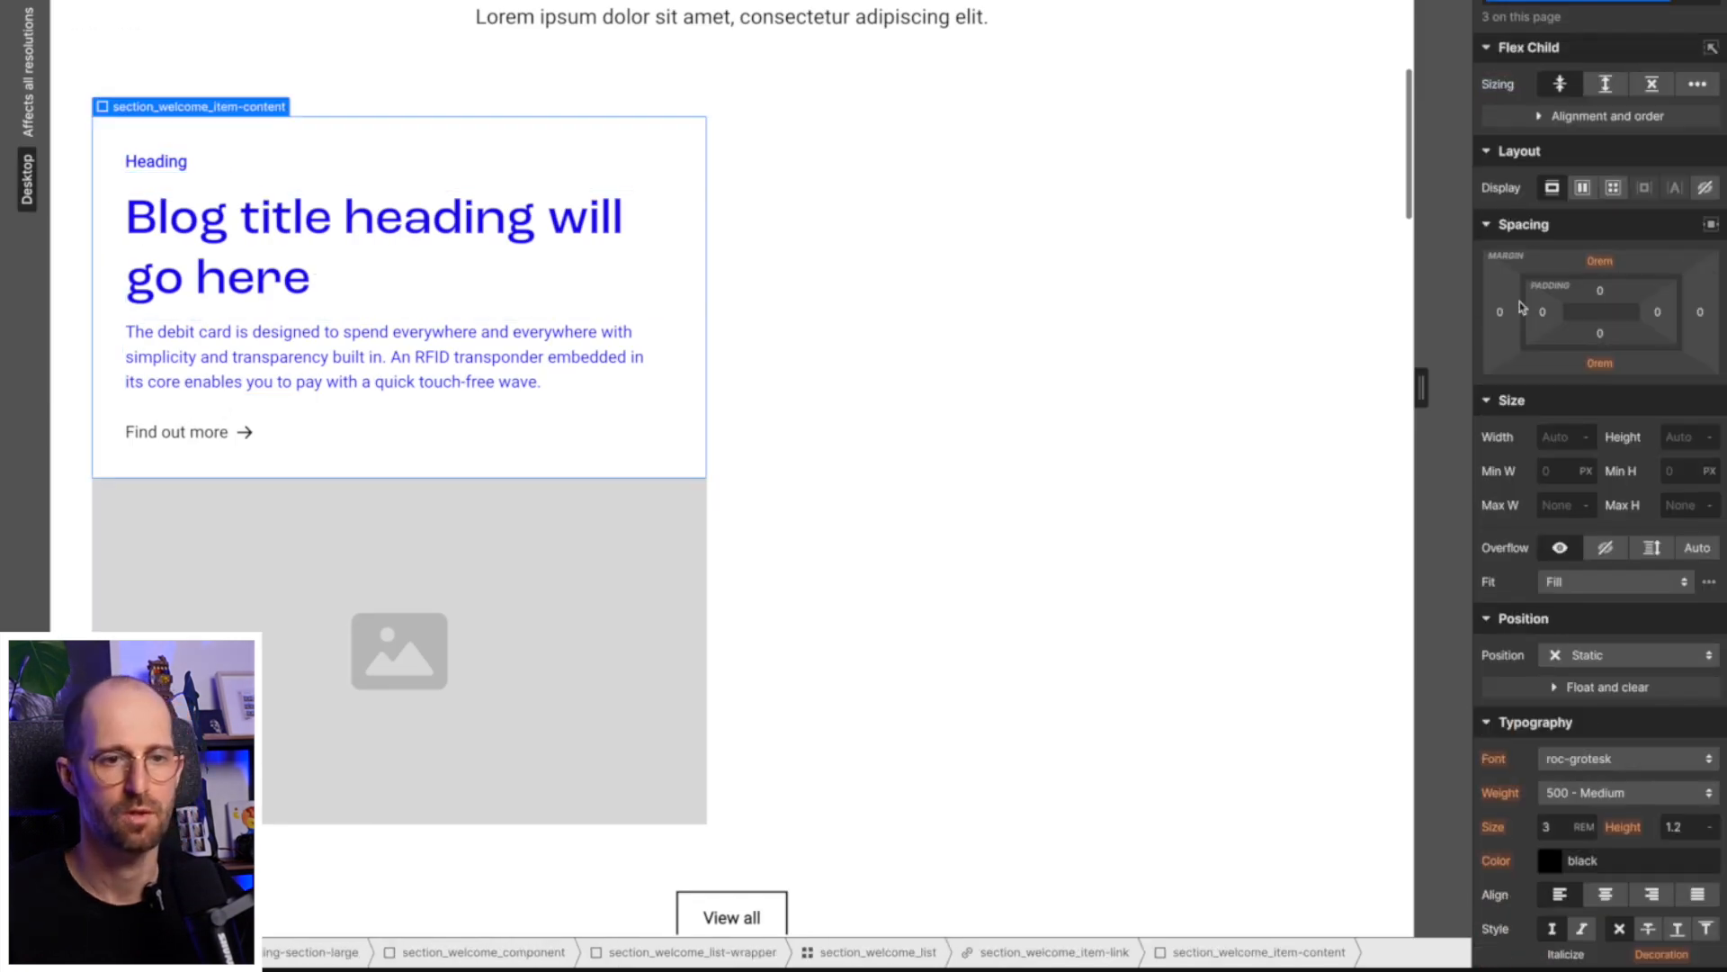
scroll(1580, 455, "down", 10)
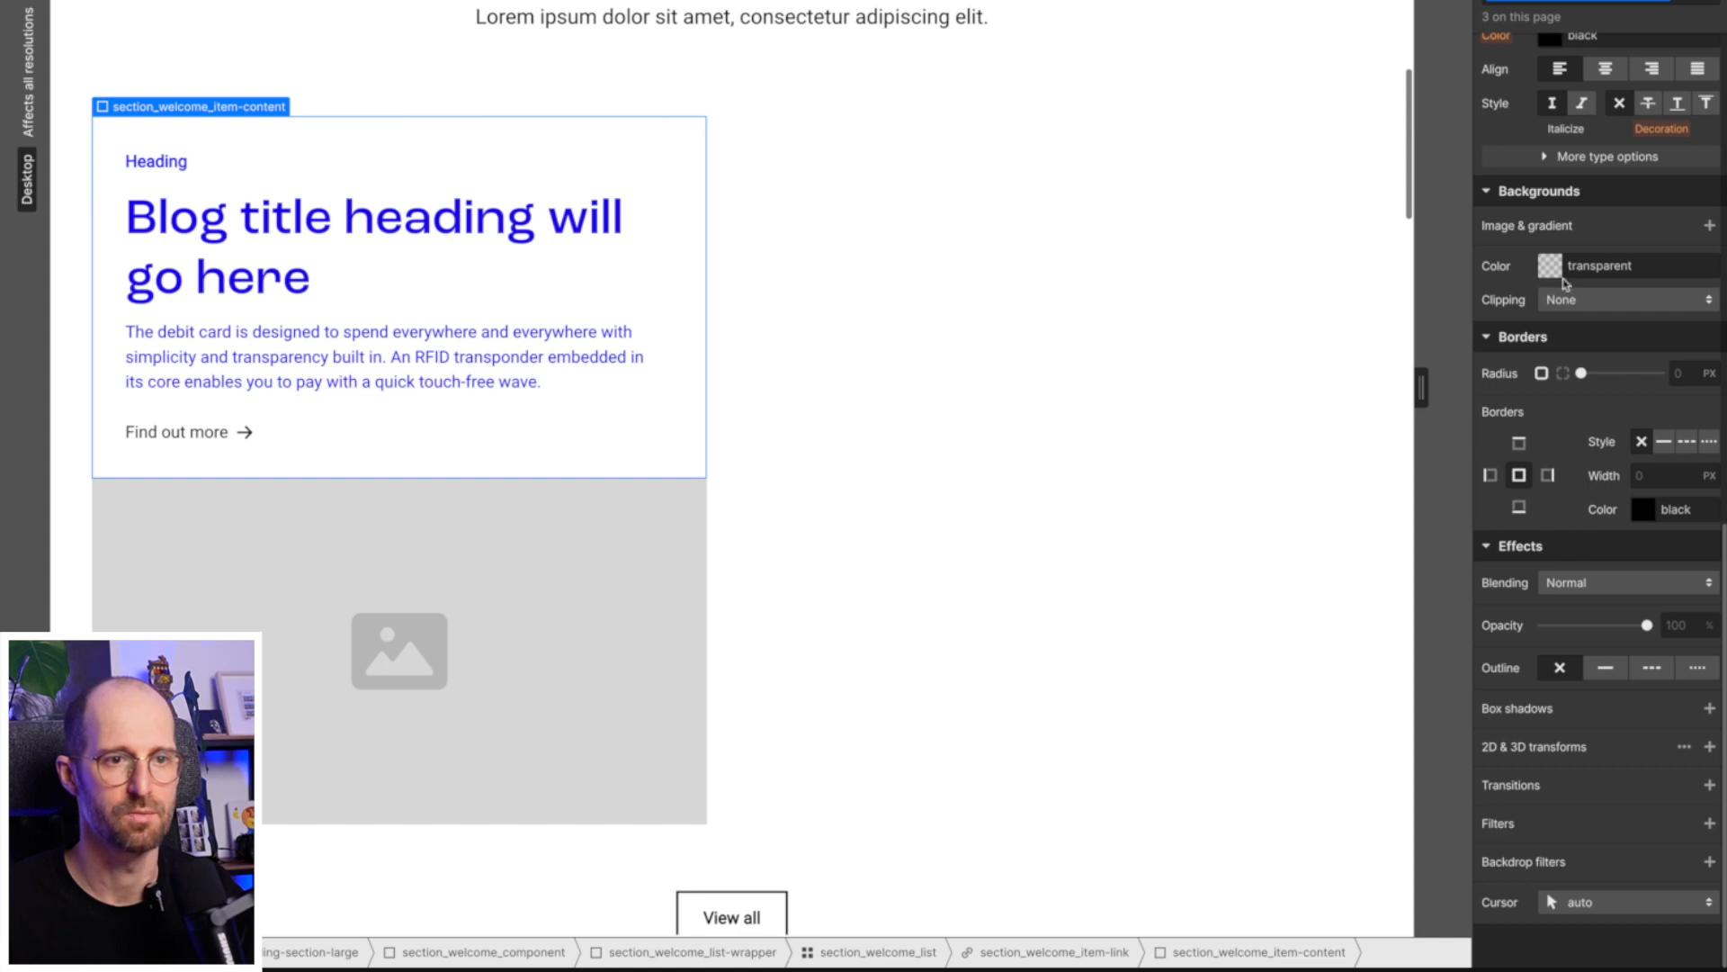
left_click(1551, 265)
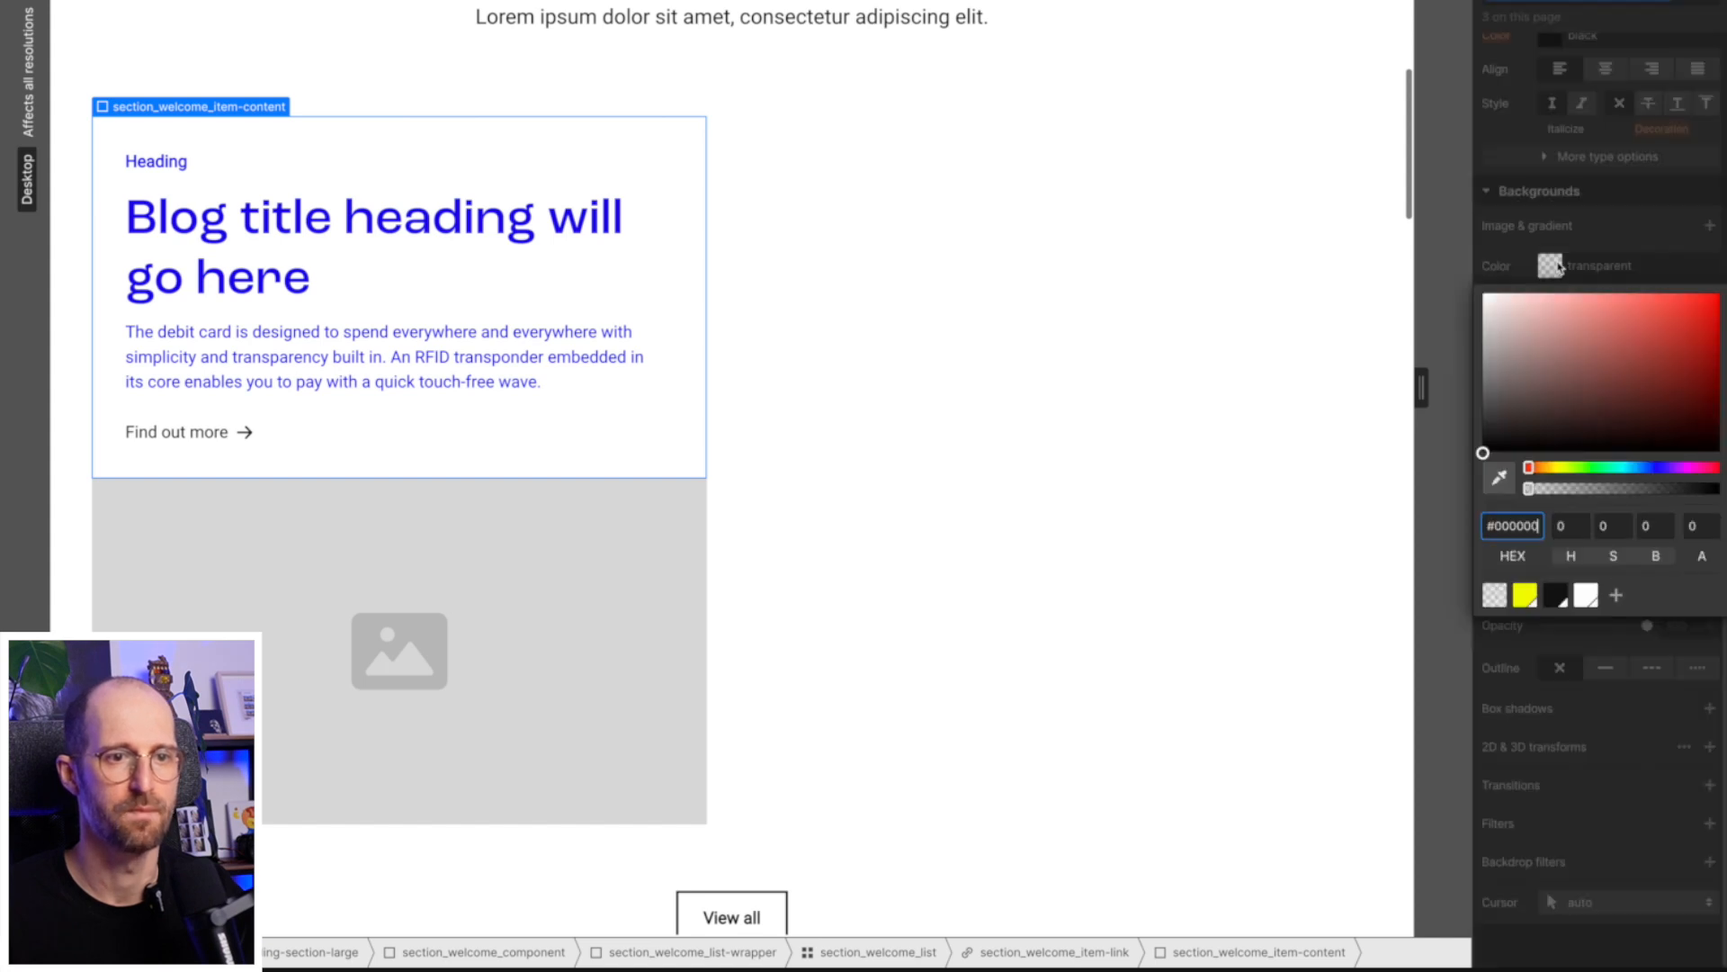
left_click(1585, 594)
key("g")
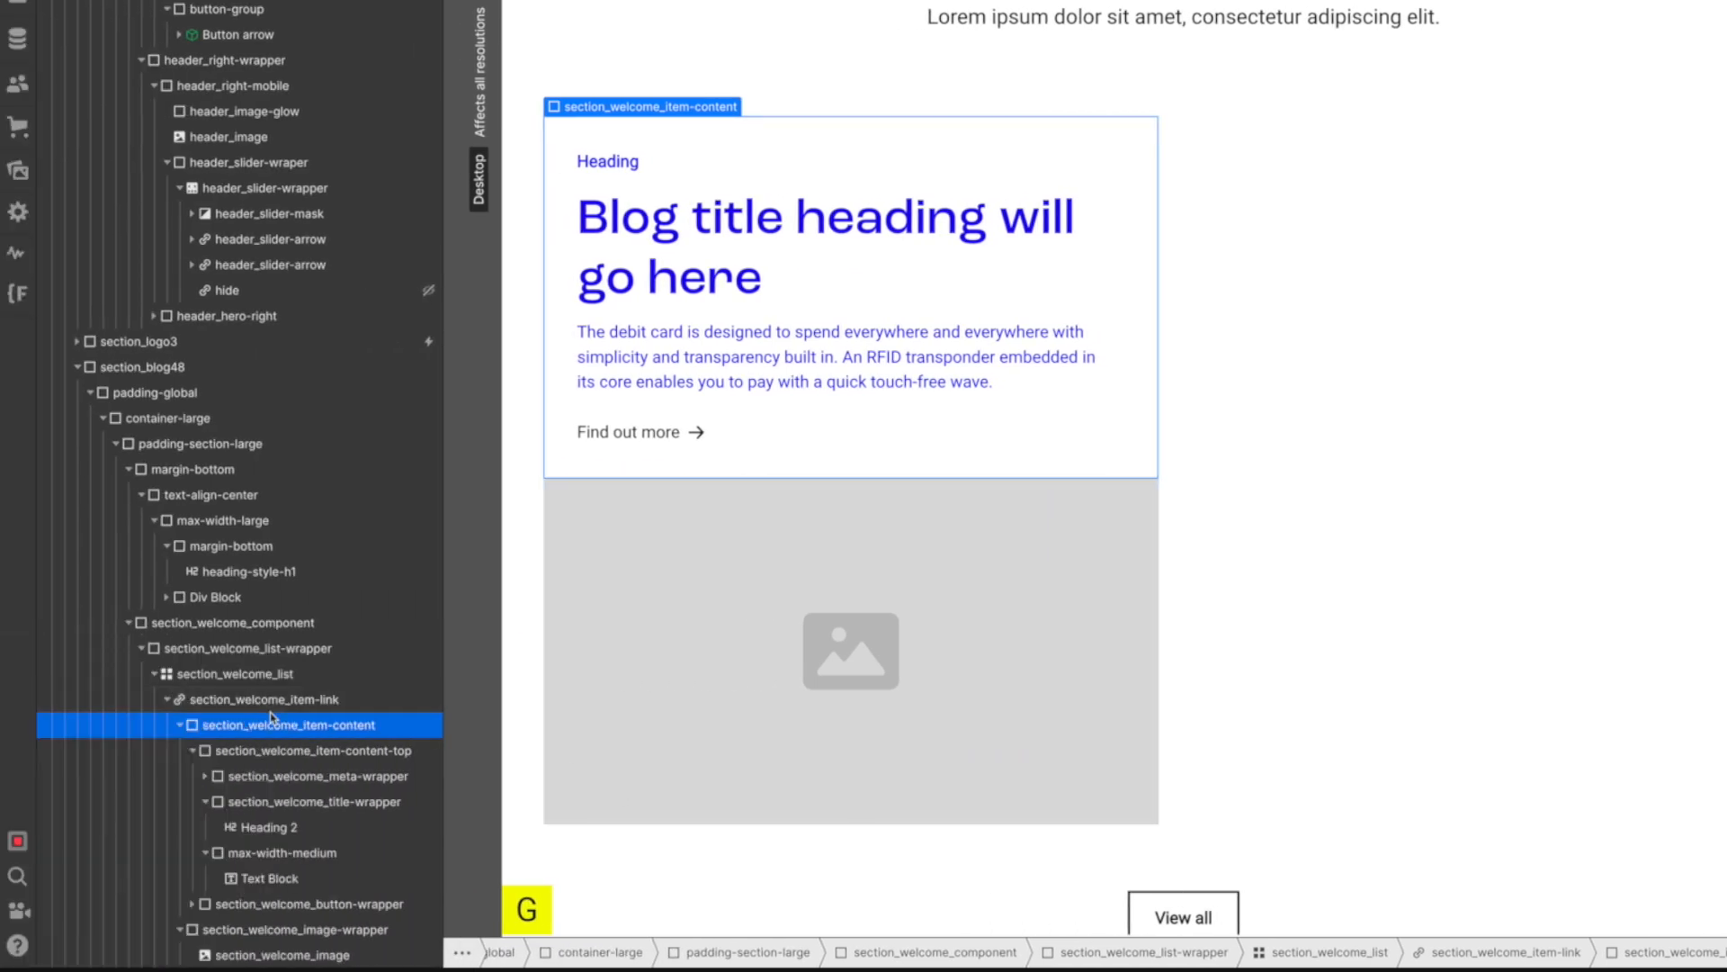
Set the text color of the first card's section_welcome_item-link to the Black swatch.
left_click(278, 708)
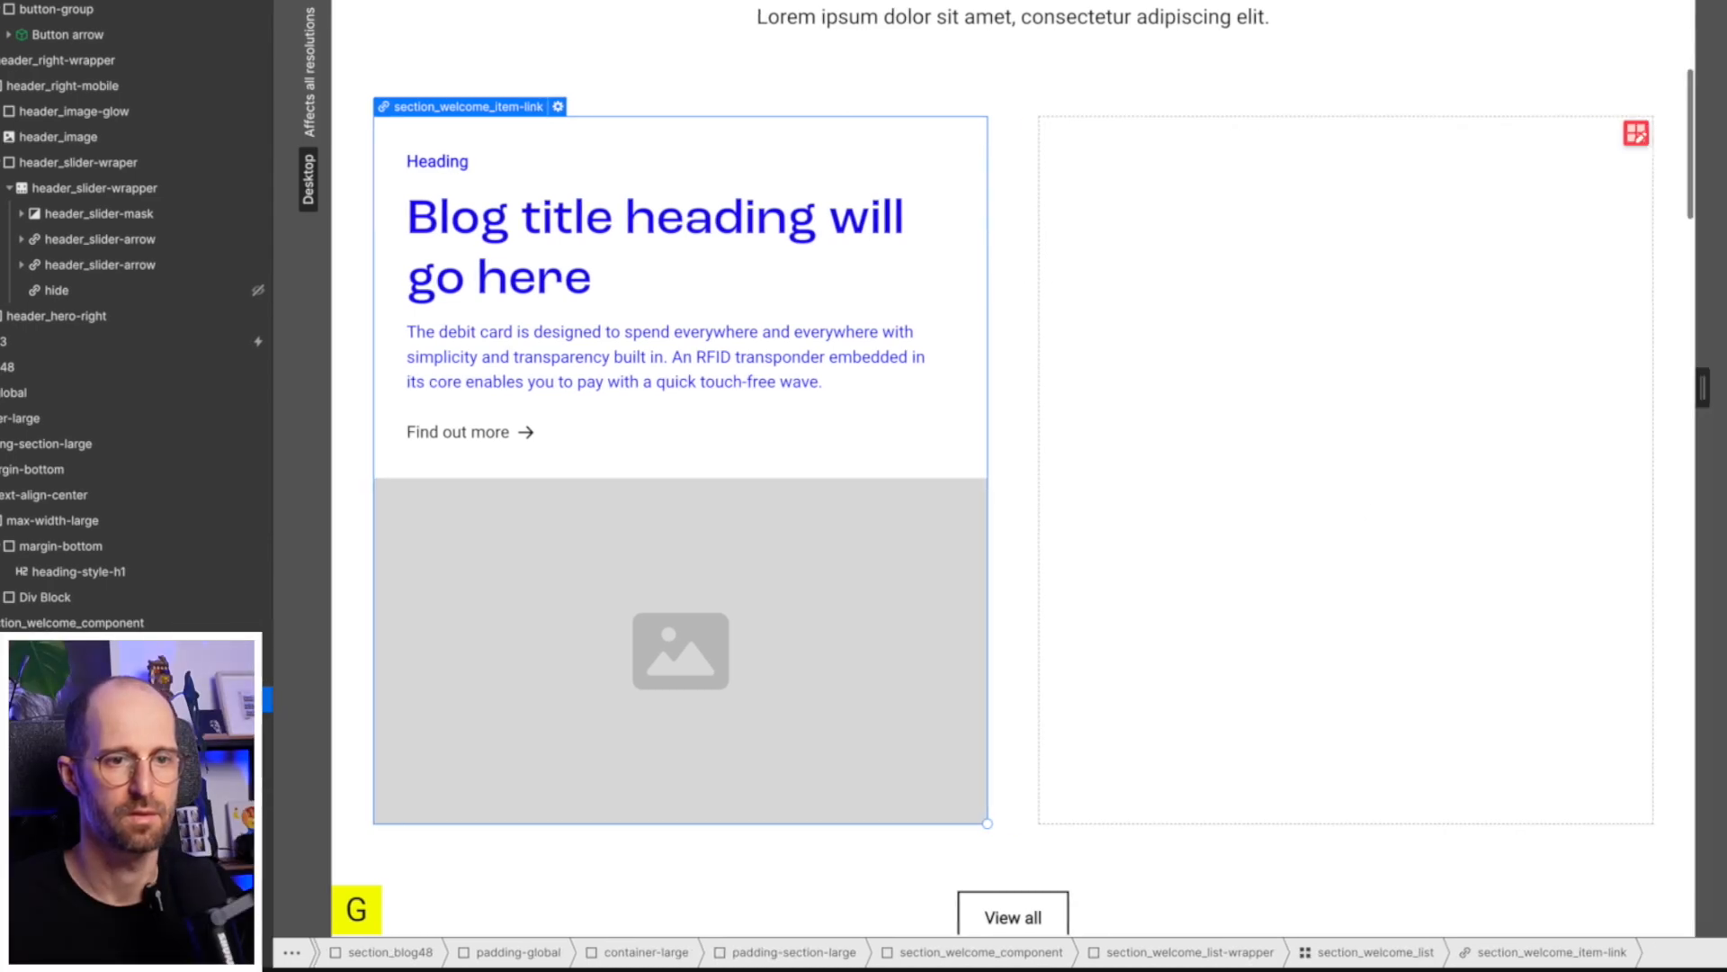
scroll(1580, 486, "up", 2)
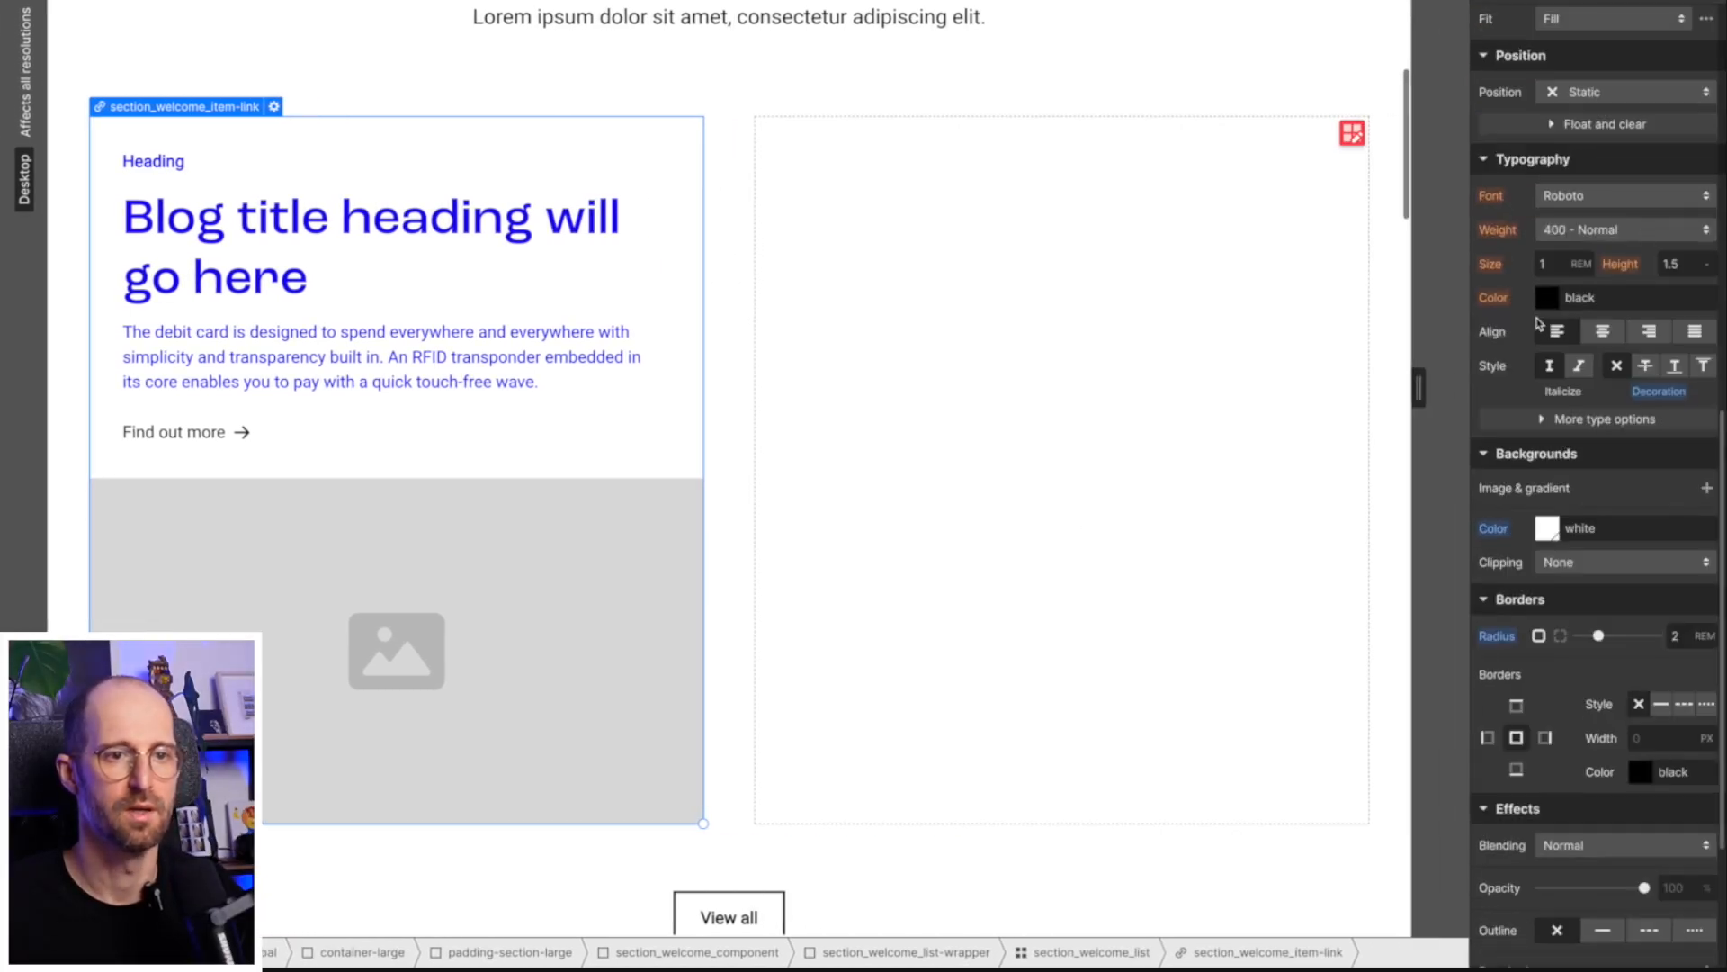
left_click(1548, 299)
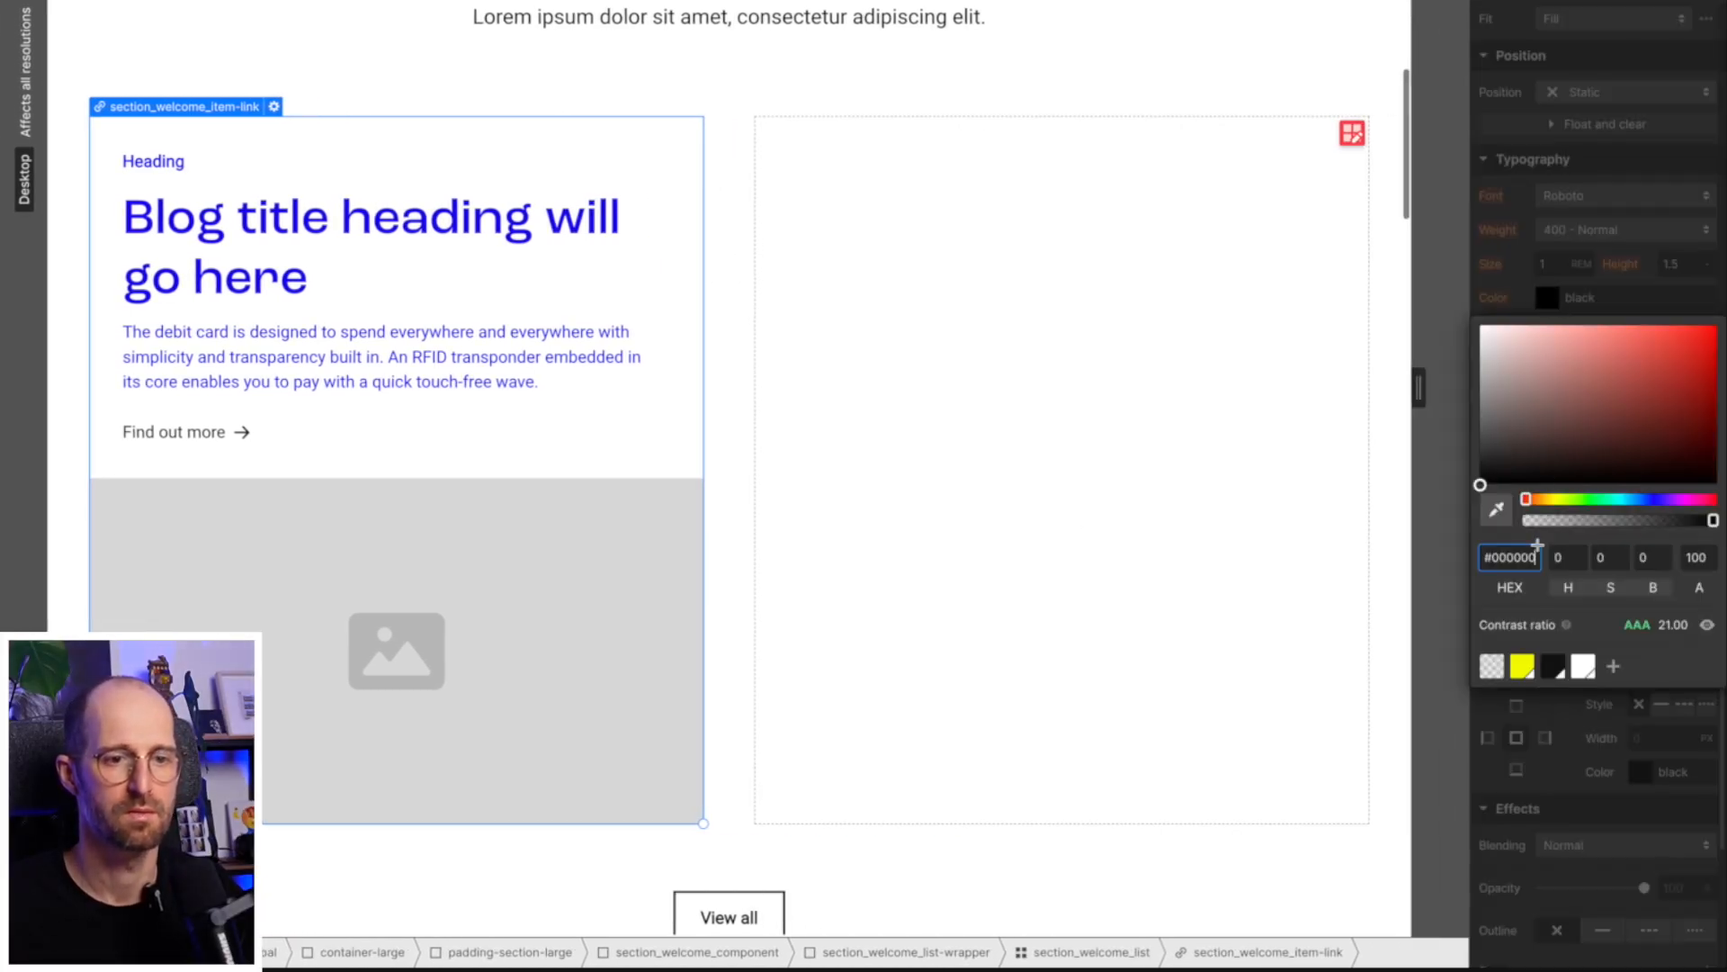
left_click(1553, 667)
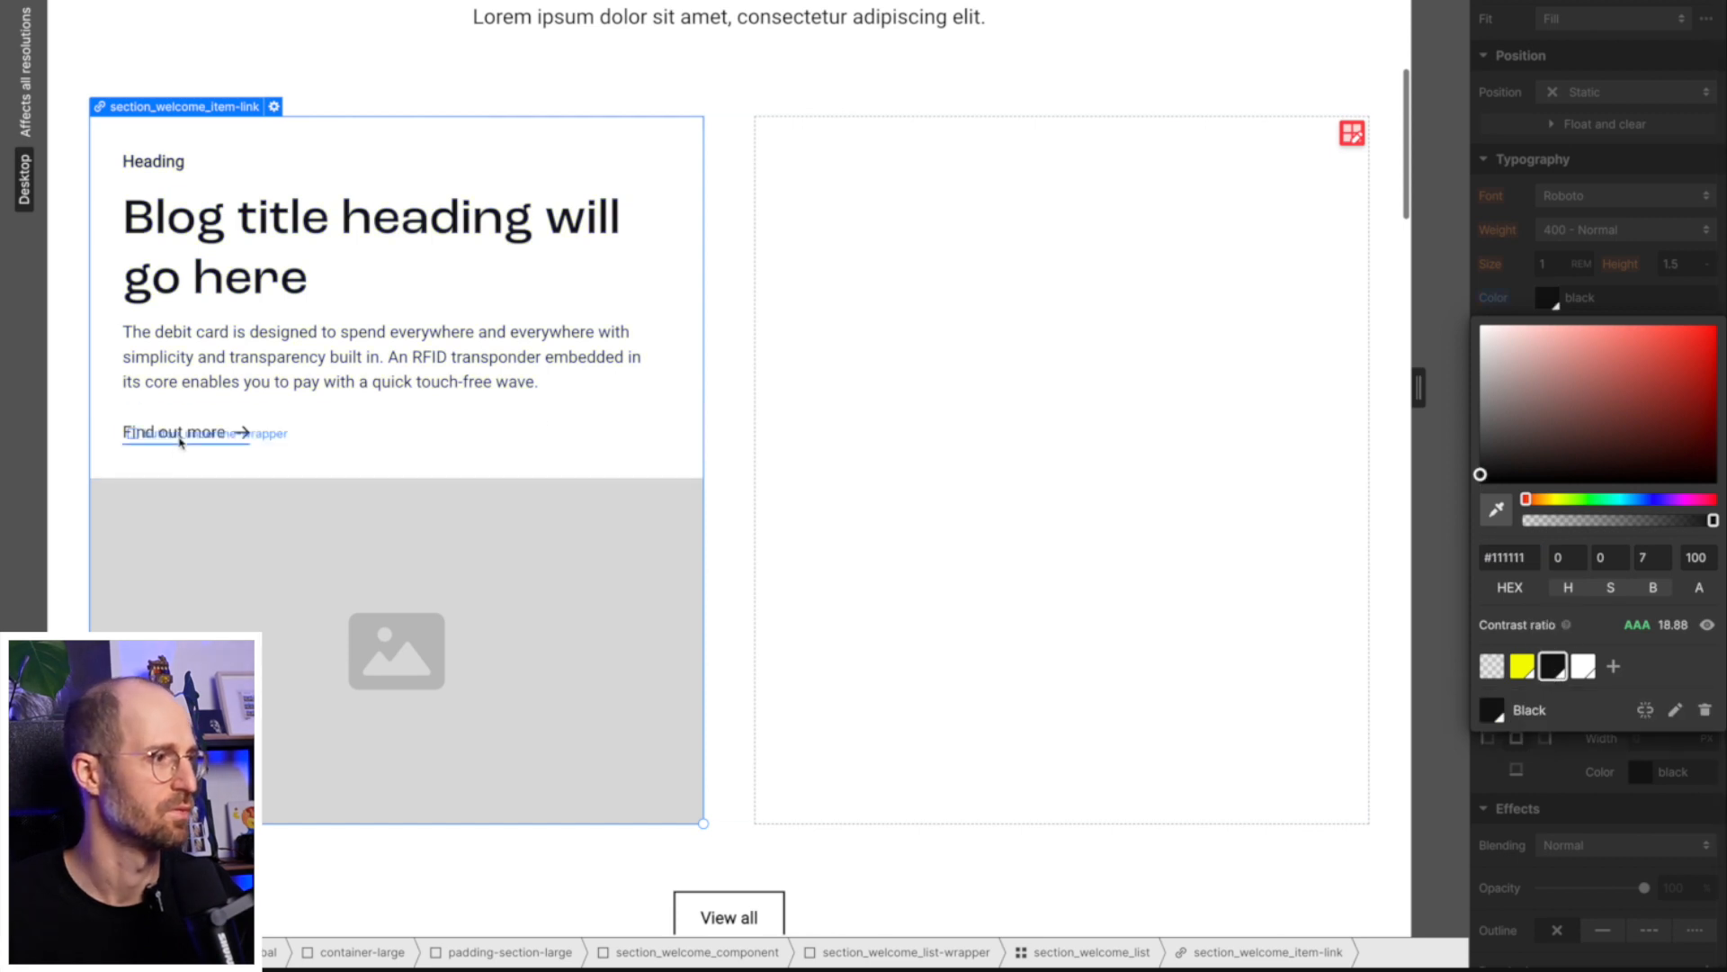
left_click(249, 347)
Insert a div block inside the first card's section_welcome_item-content.
left_click(213, 563)
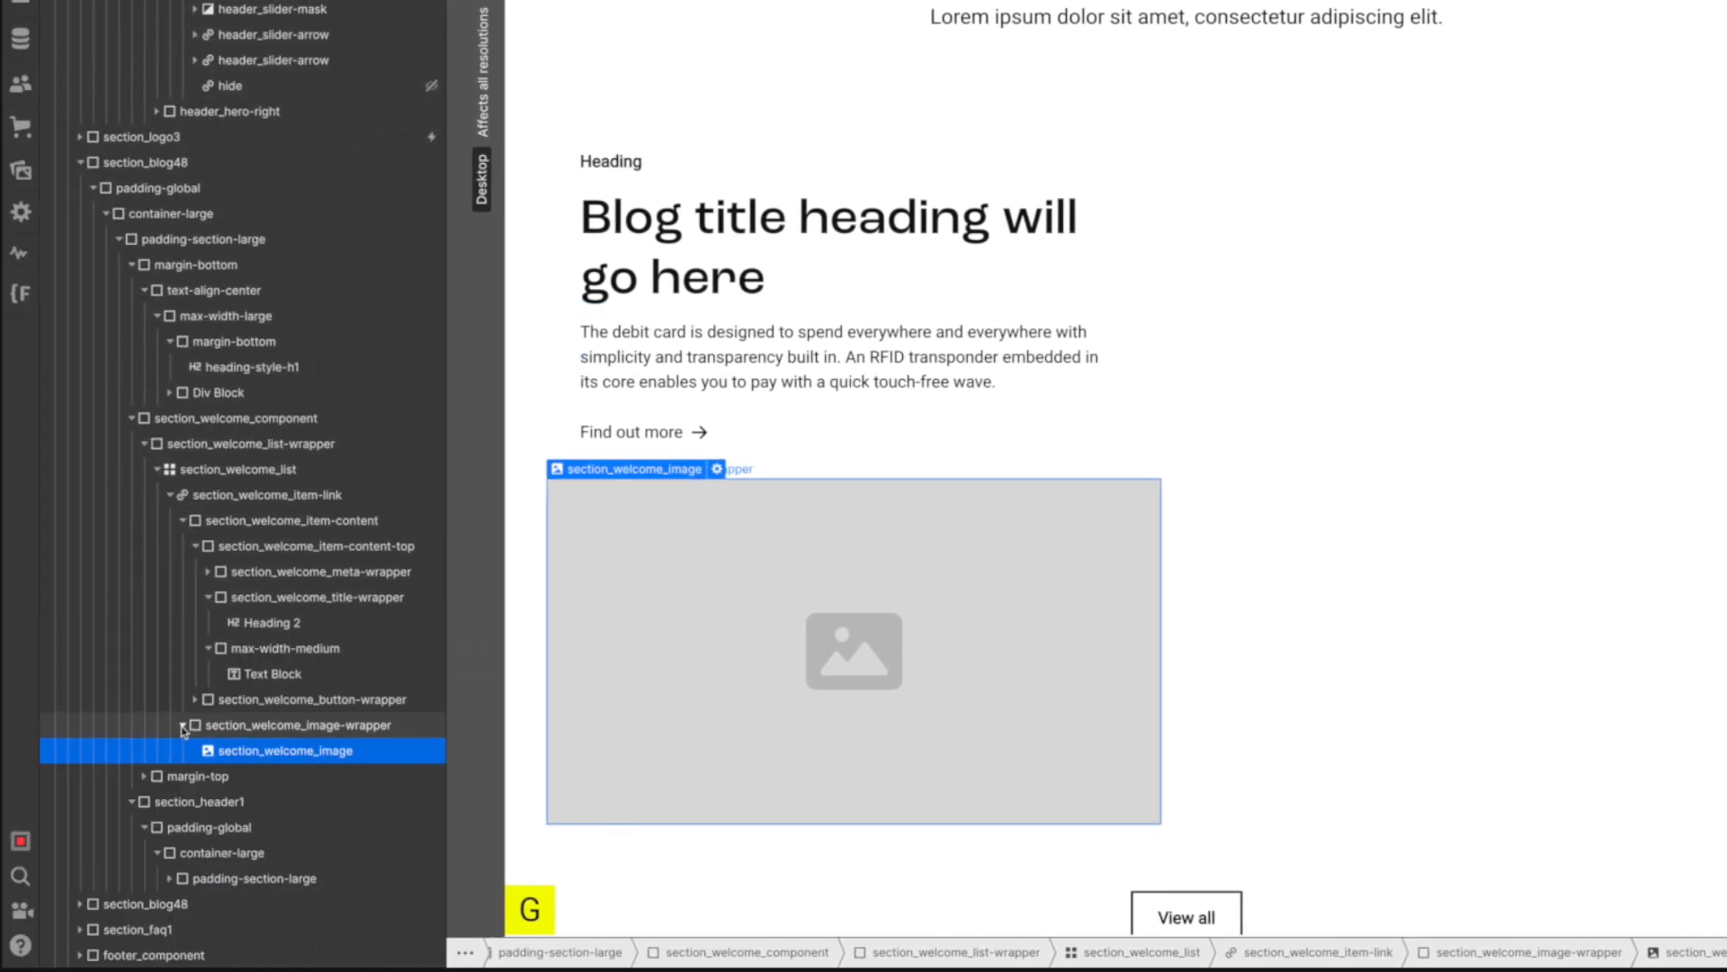
left_click(183, 727)
left_click(268, 730)
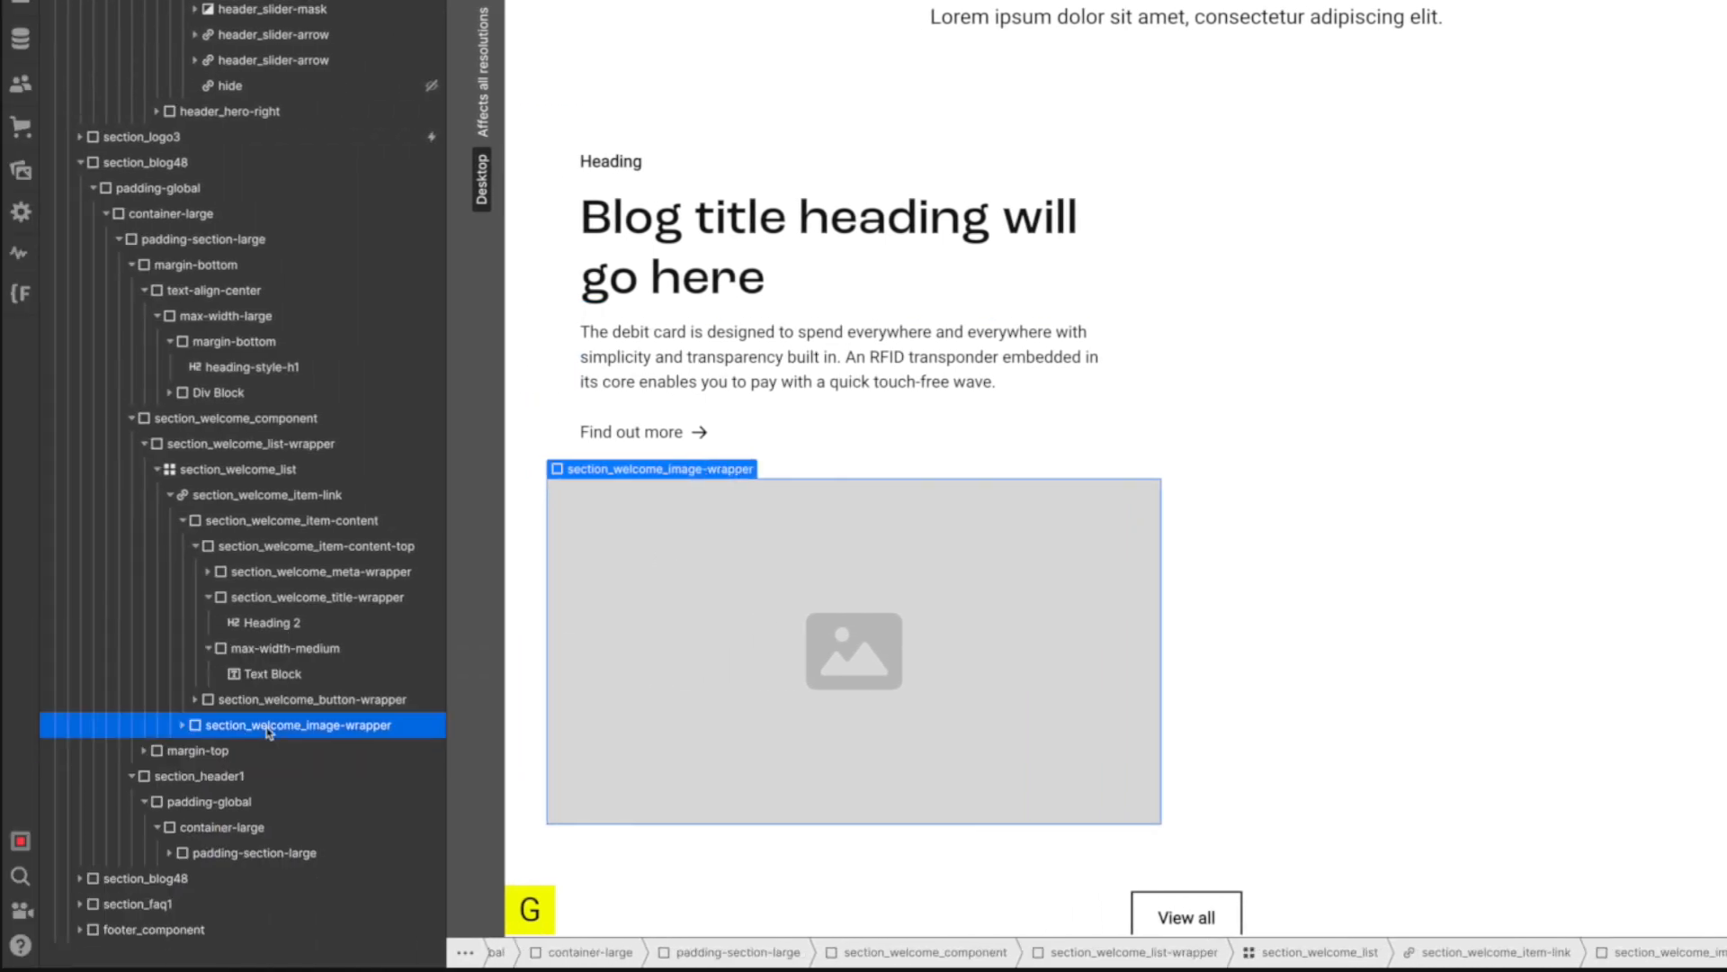
left_click(194, 546)
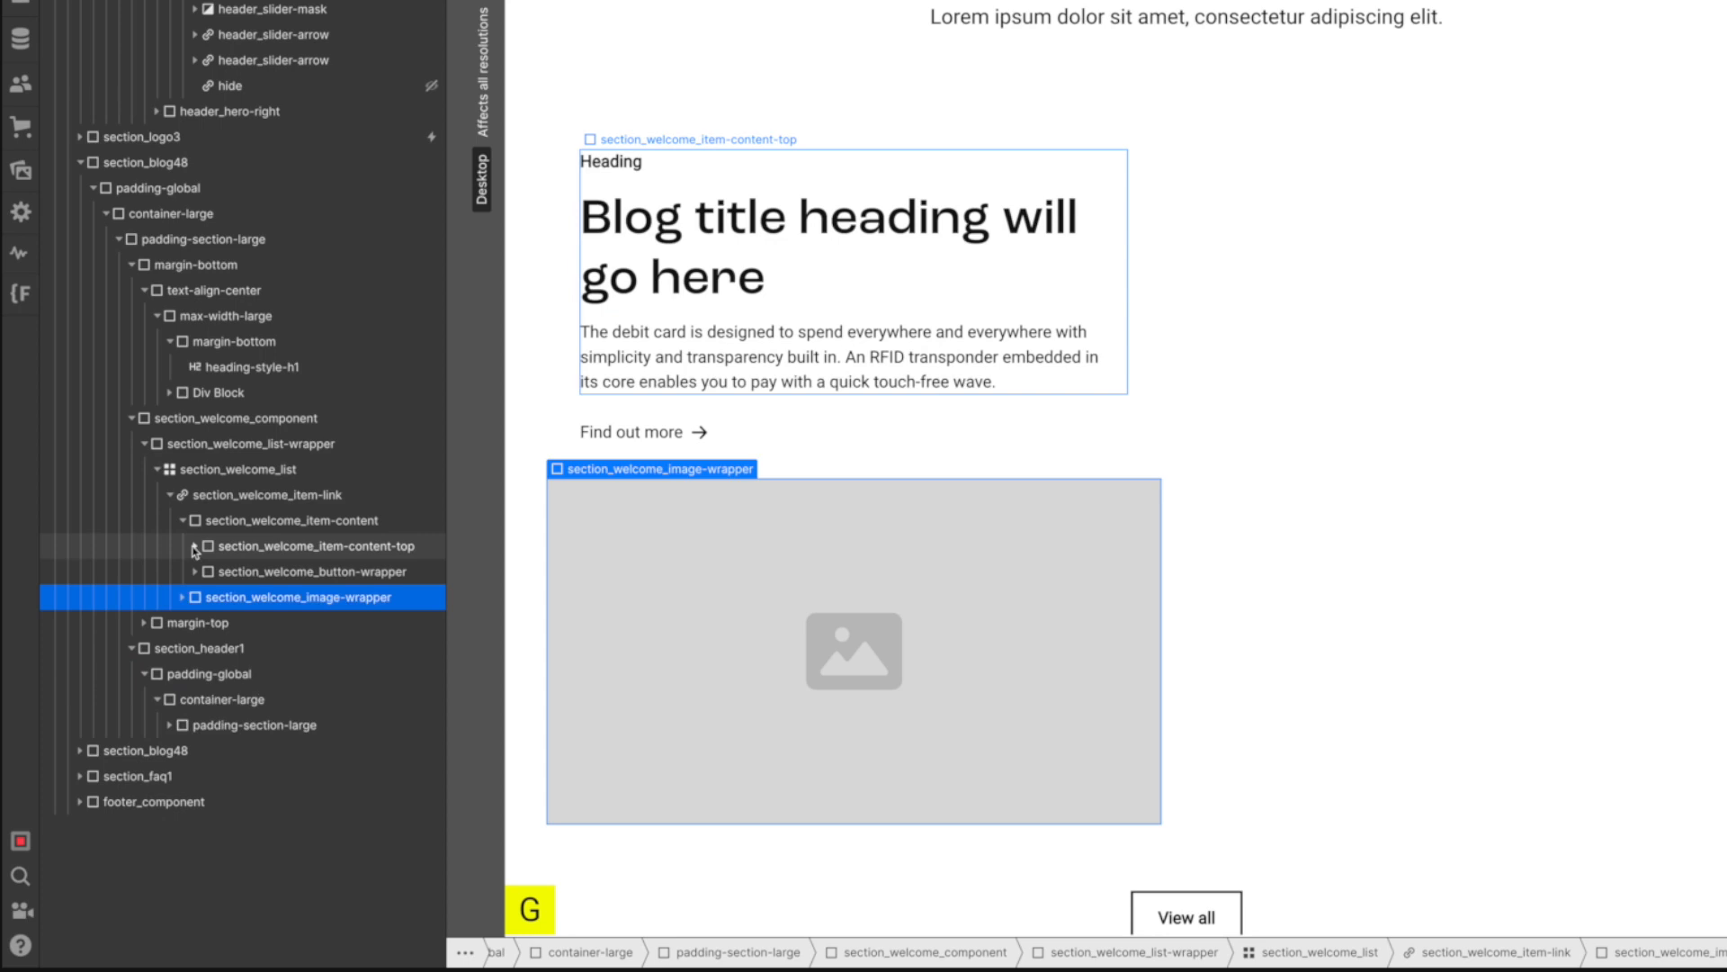
left_click(242, 574)
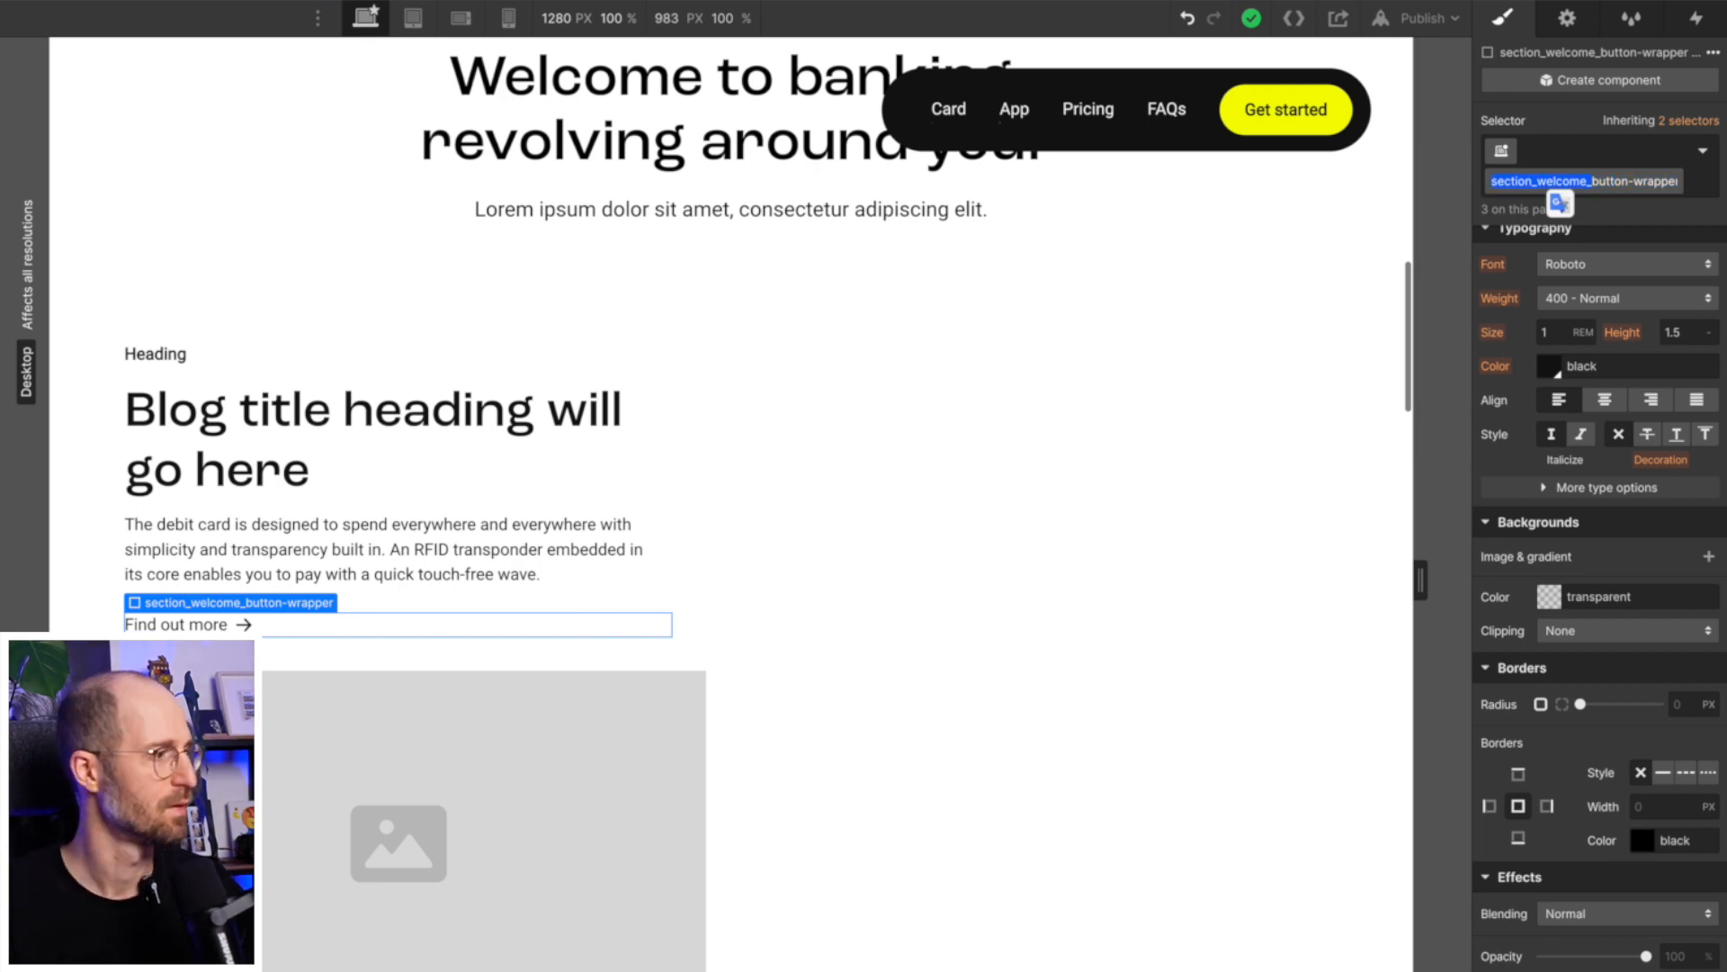
left_click(184, 654)
key("super+e")
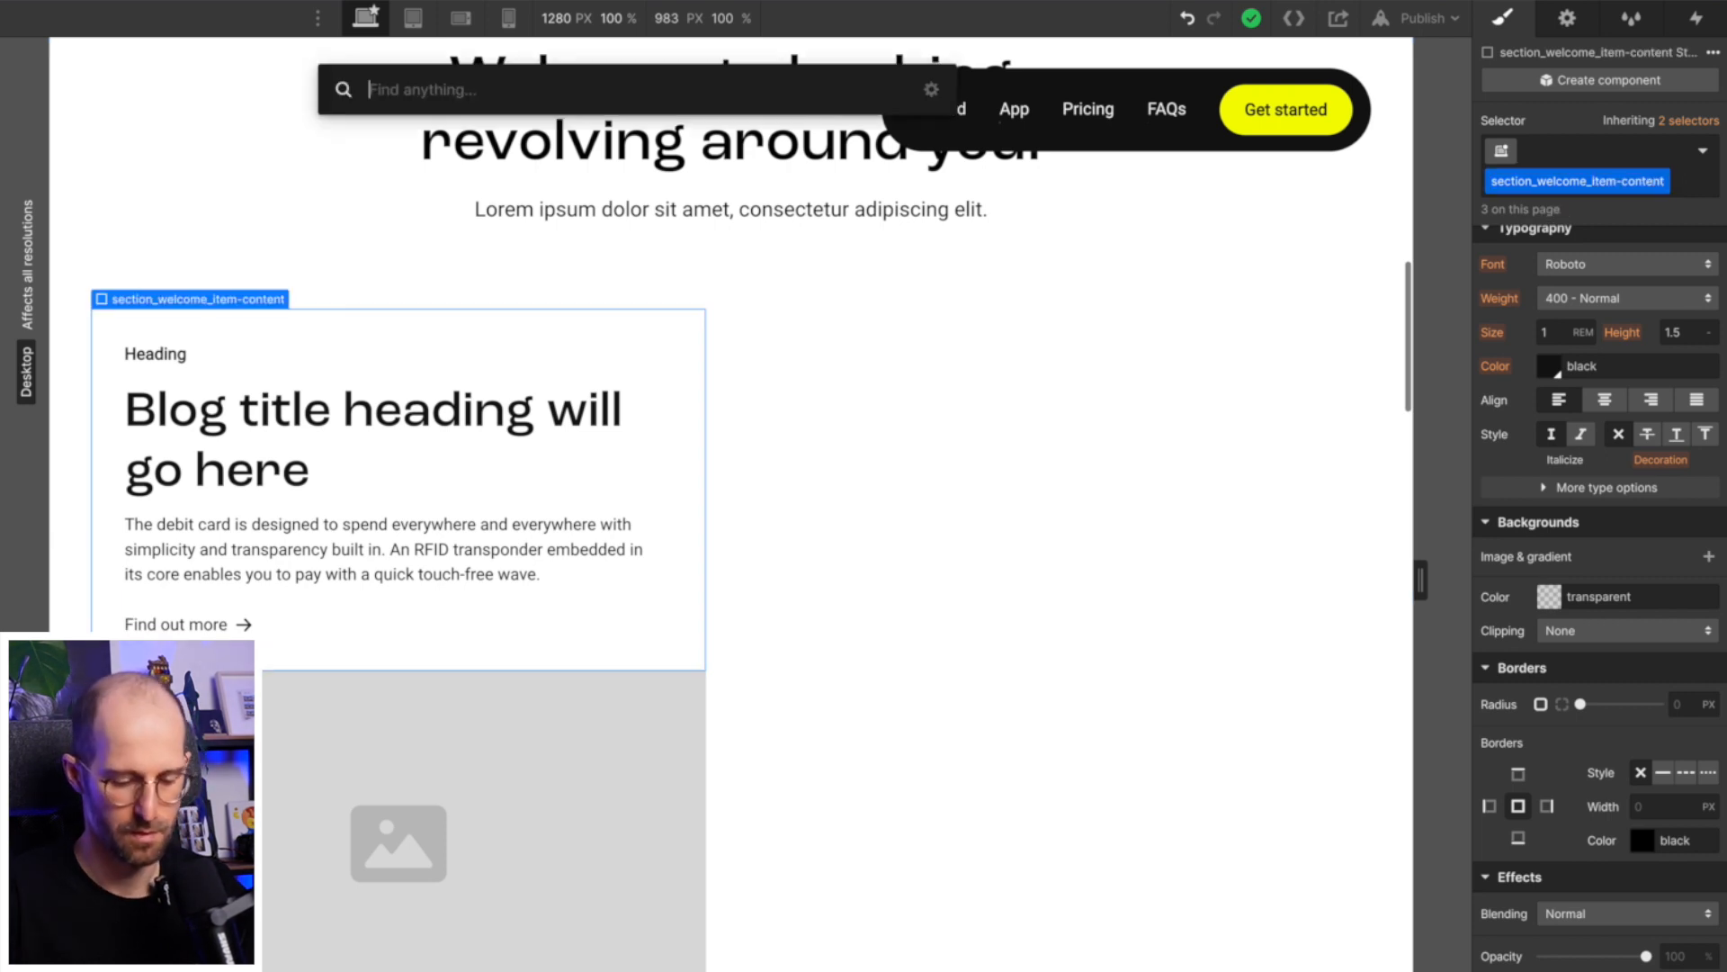
type("div")
key("Return")
Give the new div block the class section_welcome_space and place it between section_welcome_item-content-top and section_welcome_button-wrapper.
key("super+Return")
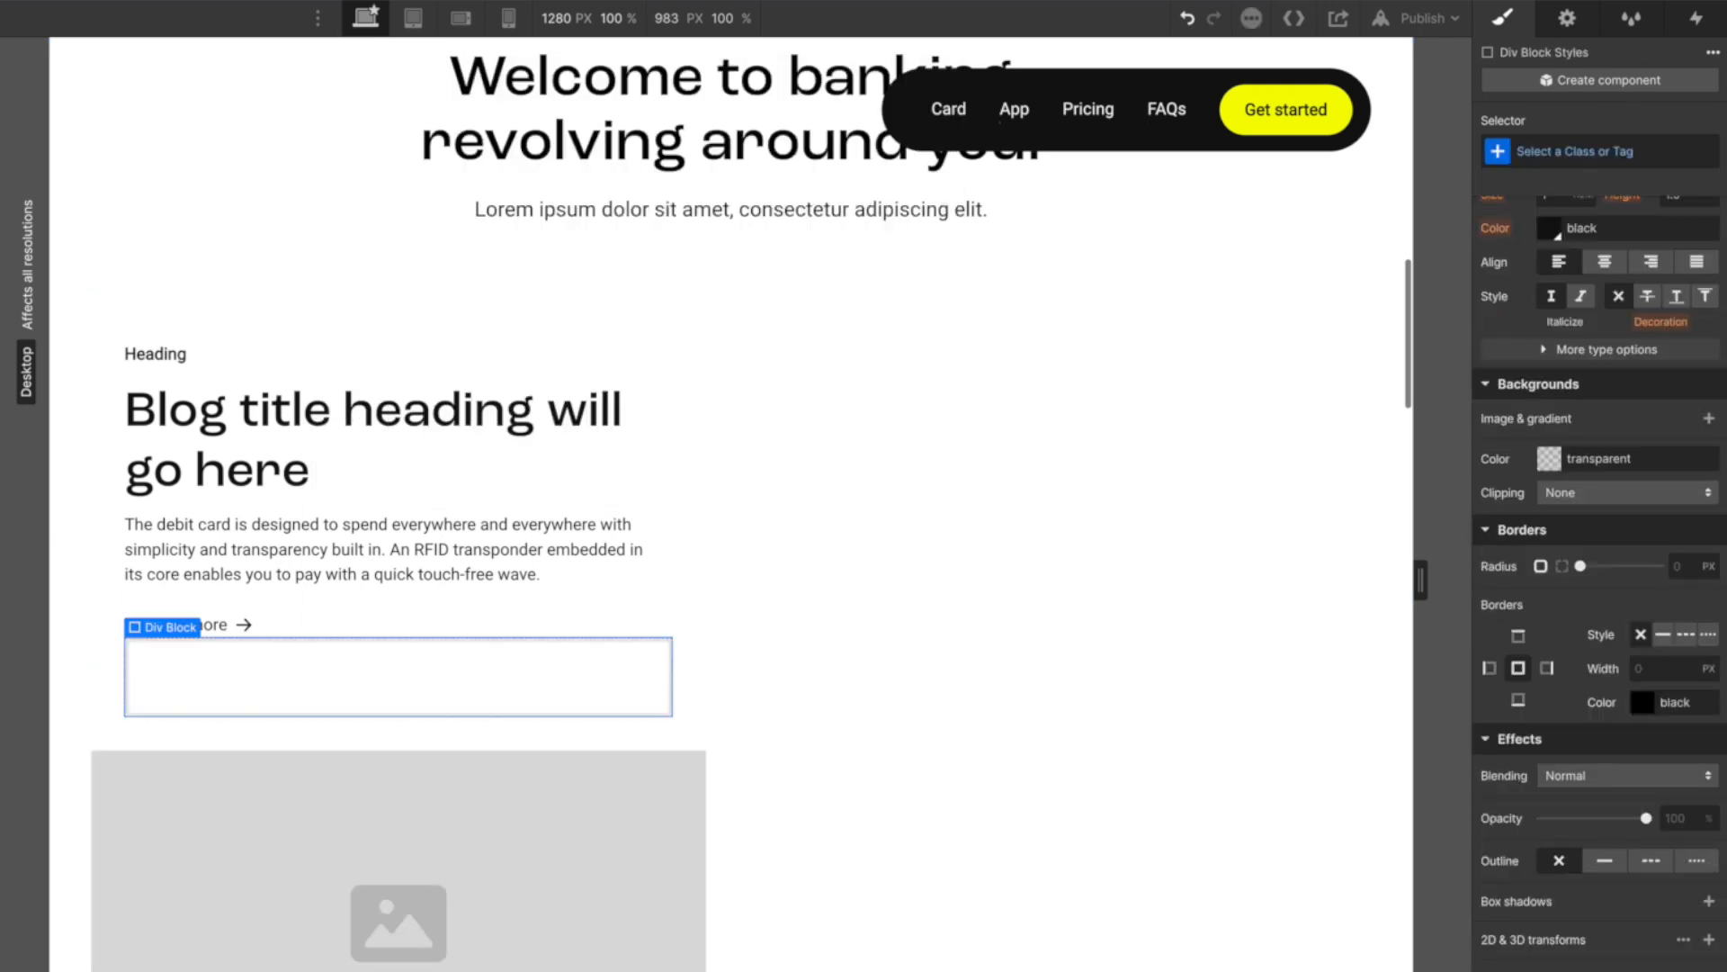
type("section_welcome_")
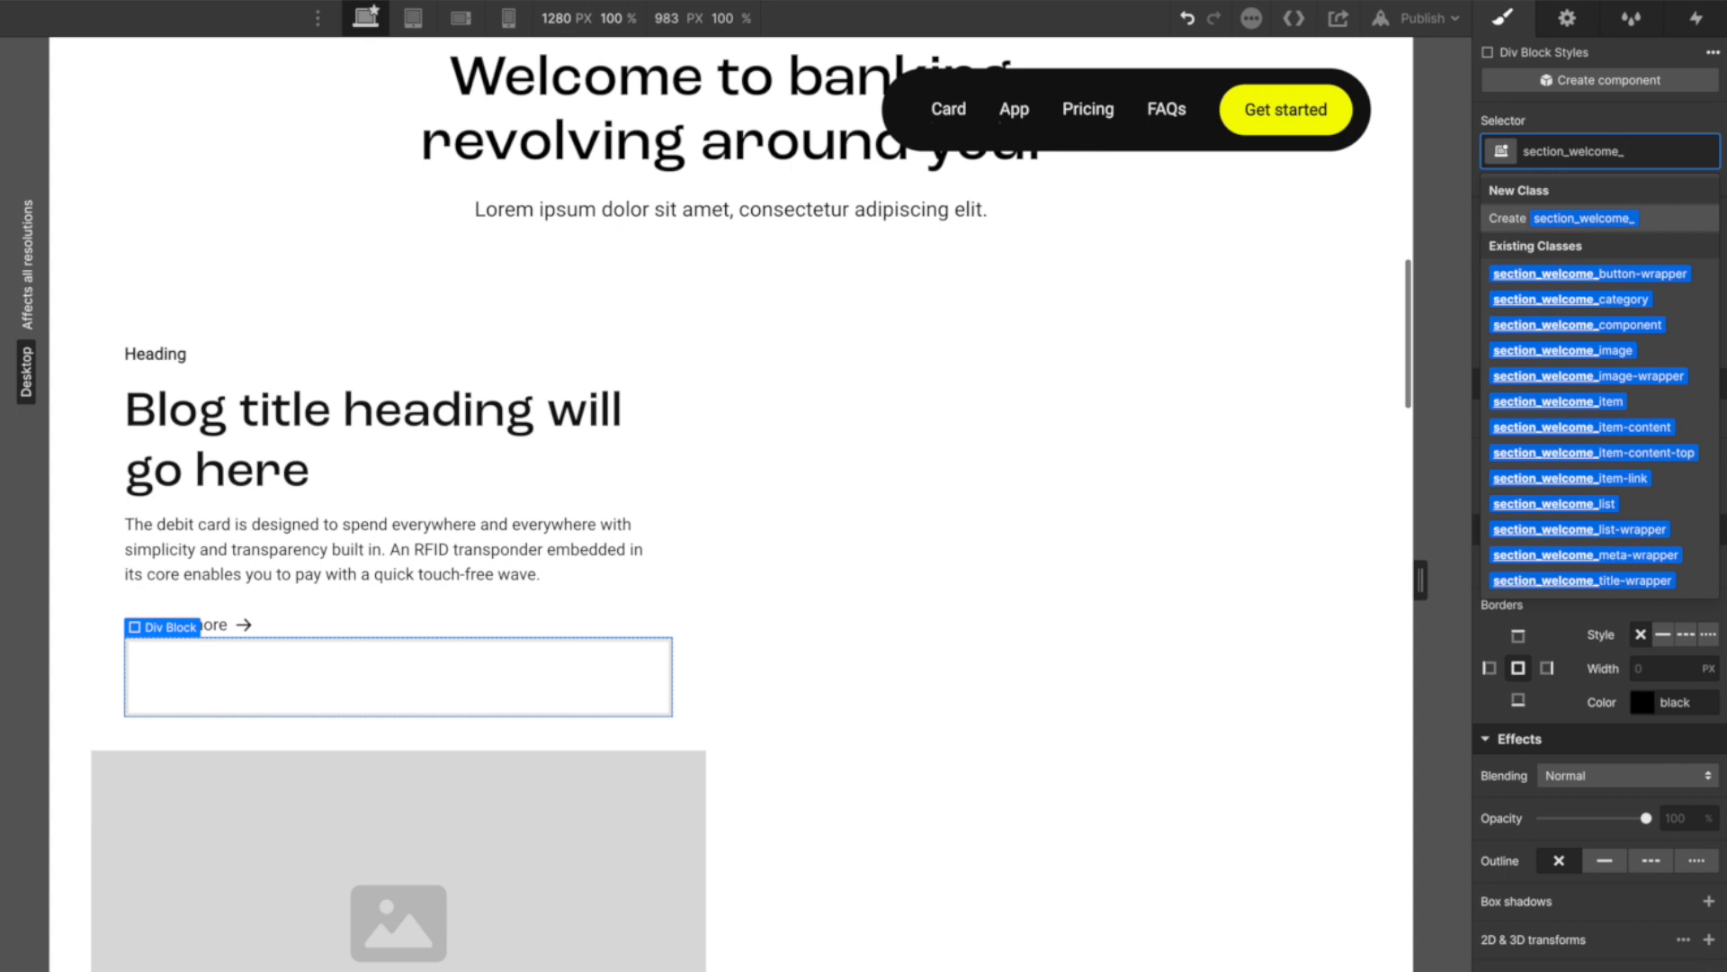
type("space")
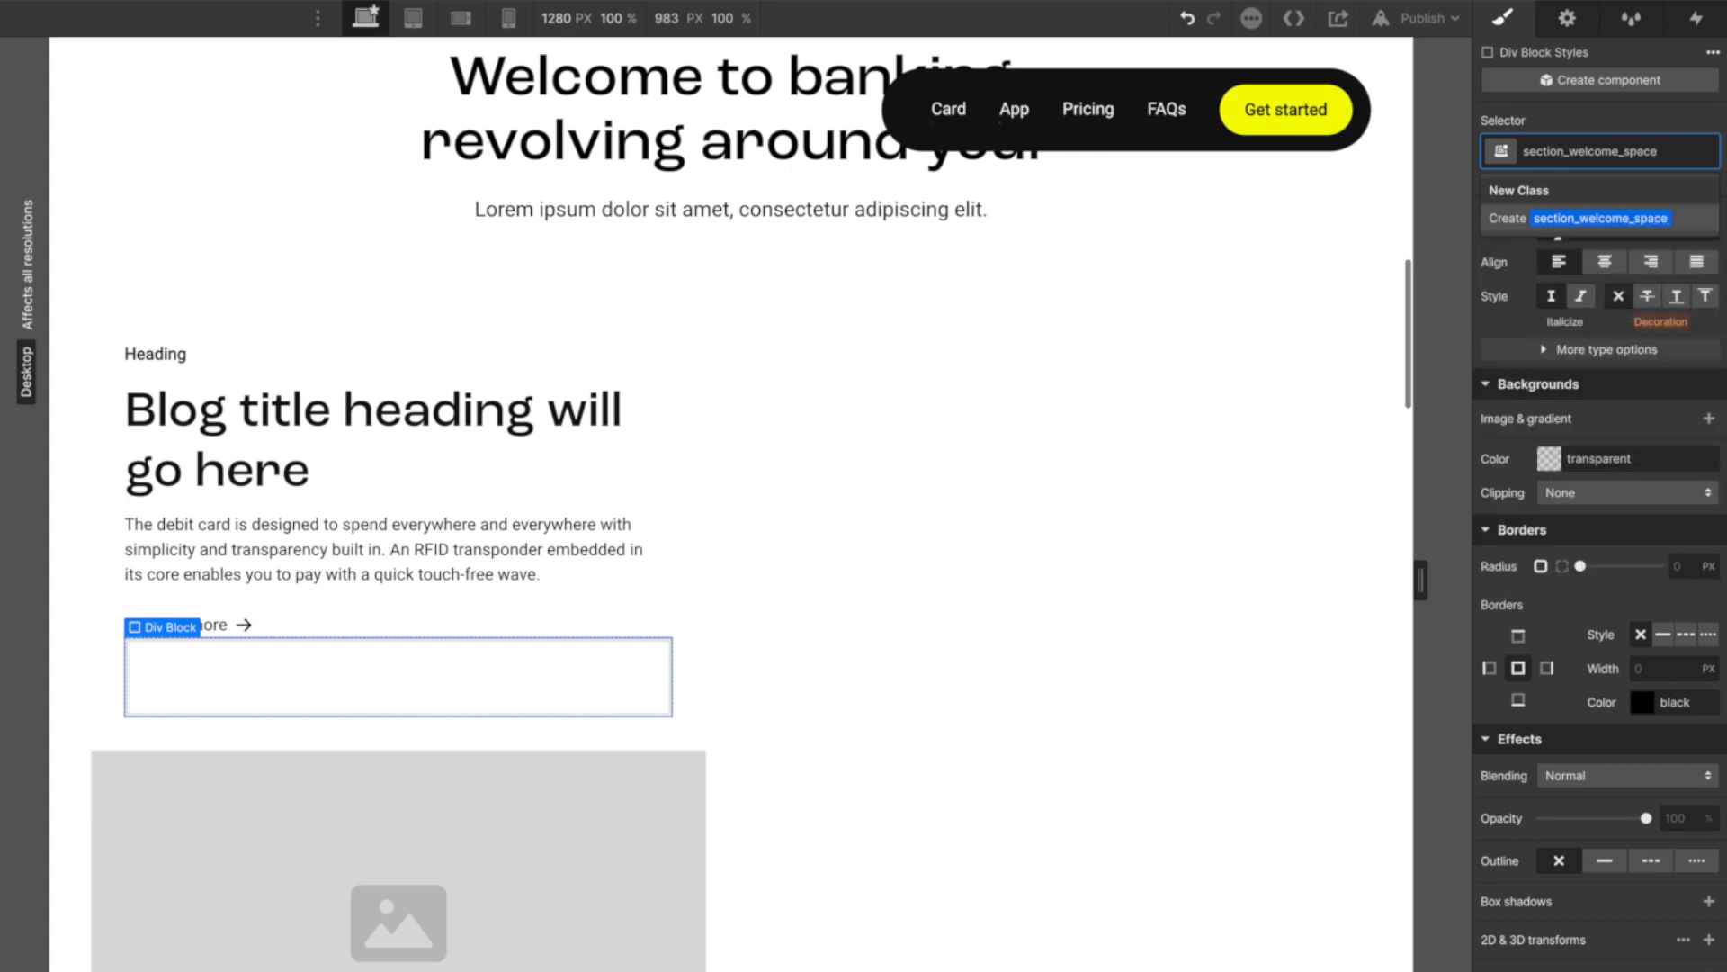
key("Return")
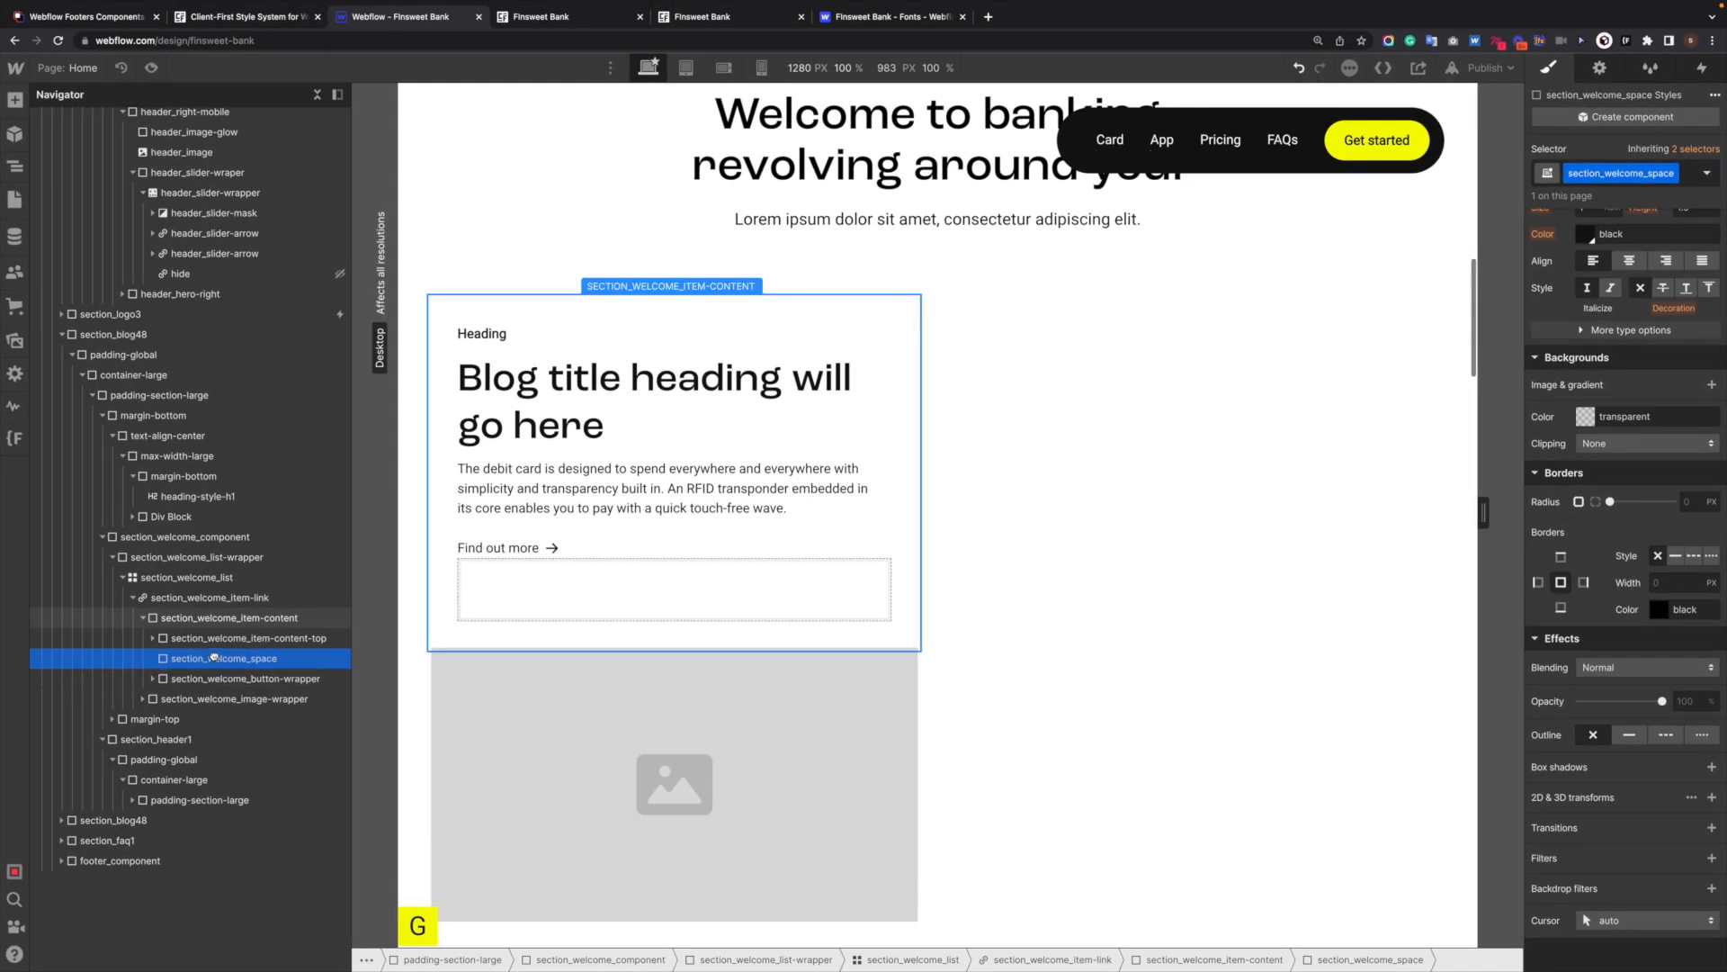
left_click_drag(214, 657, 215, 660)
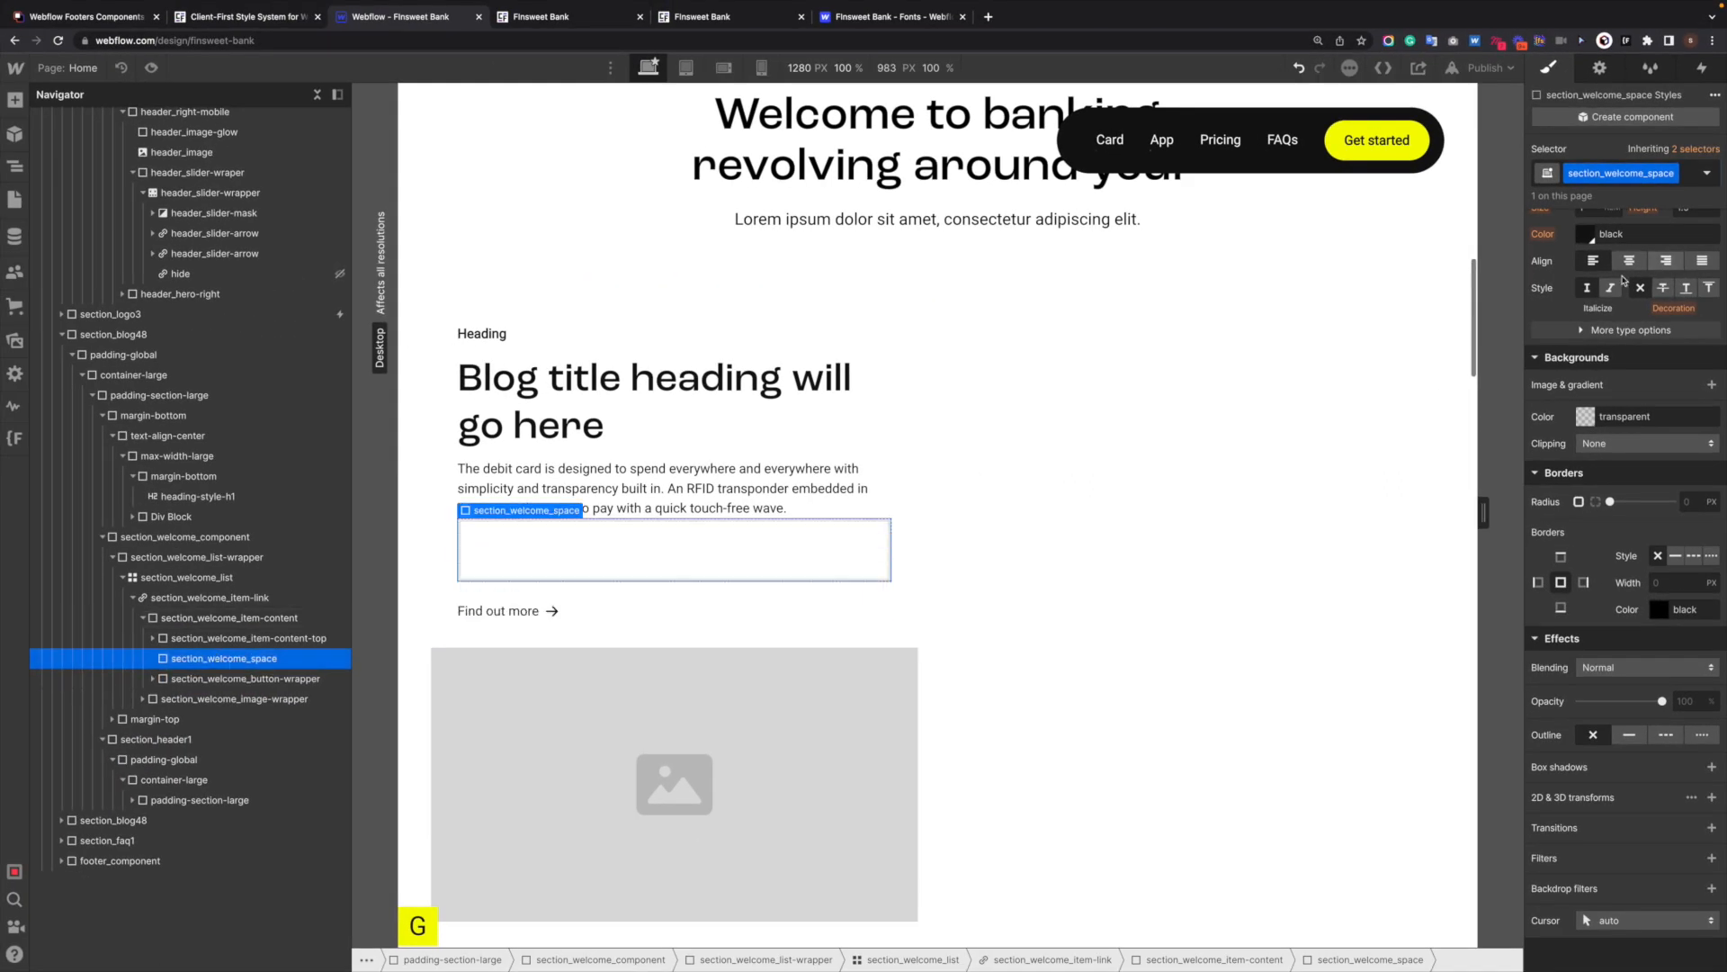
Set the top padding of section_welcome_space to 50%.
scroll(1624, 280, "up", 10)
left_click(1626, 413)
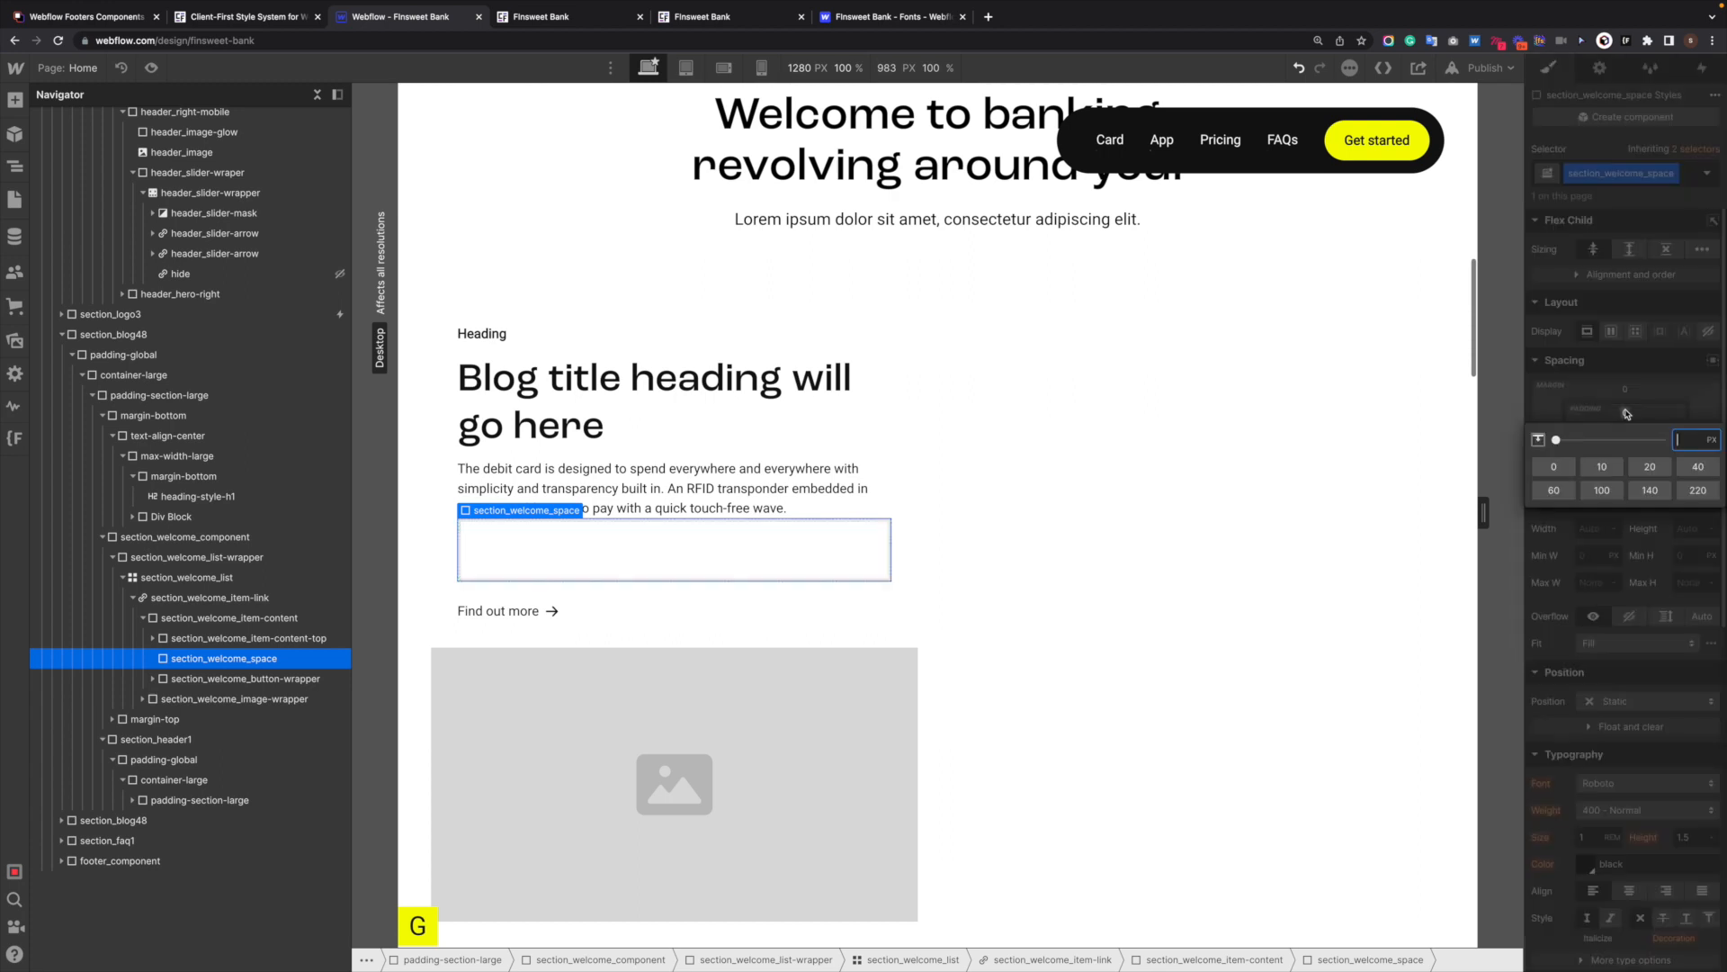
type("50")
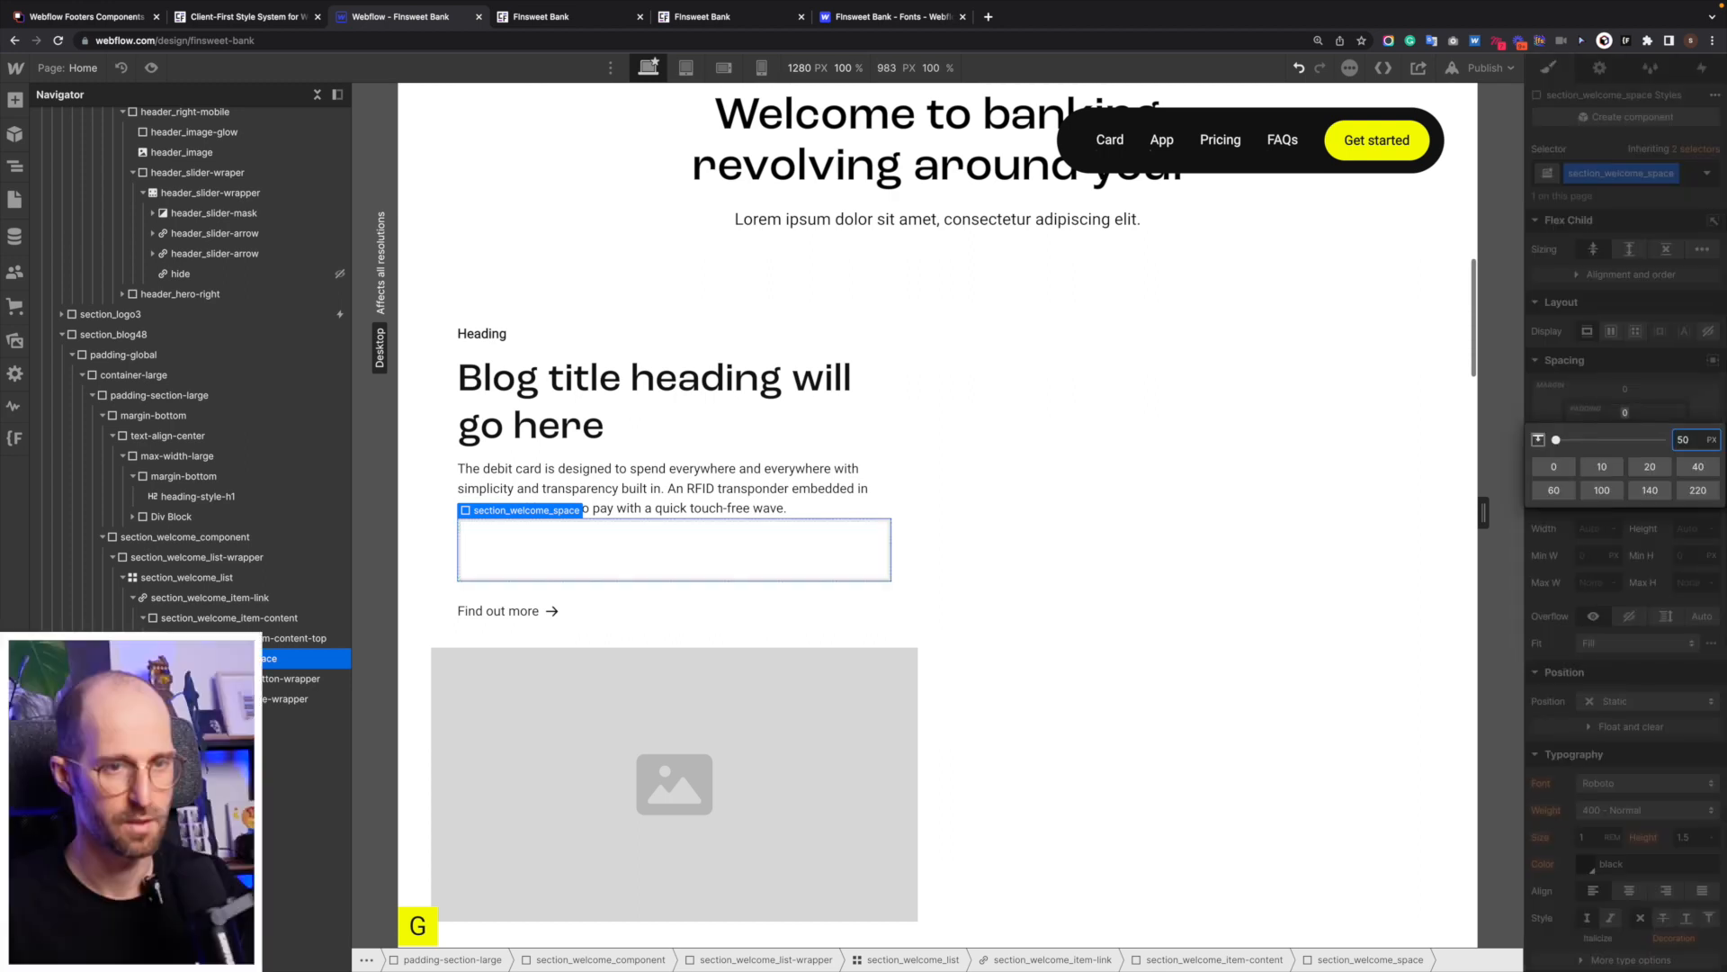
type("%")
key("Return")
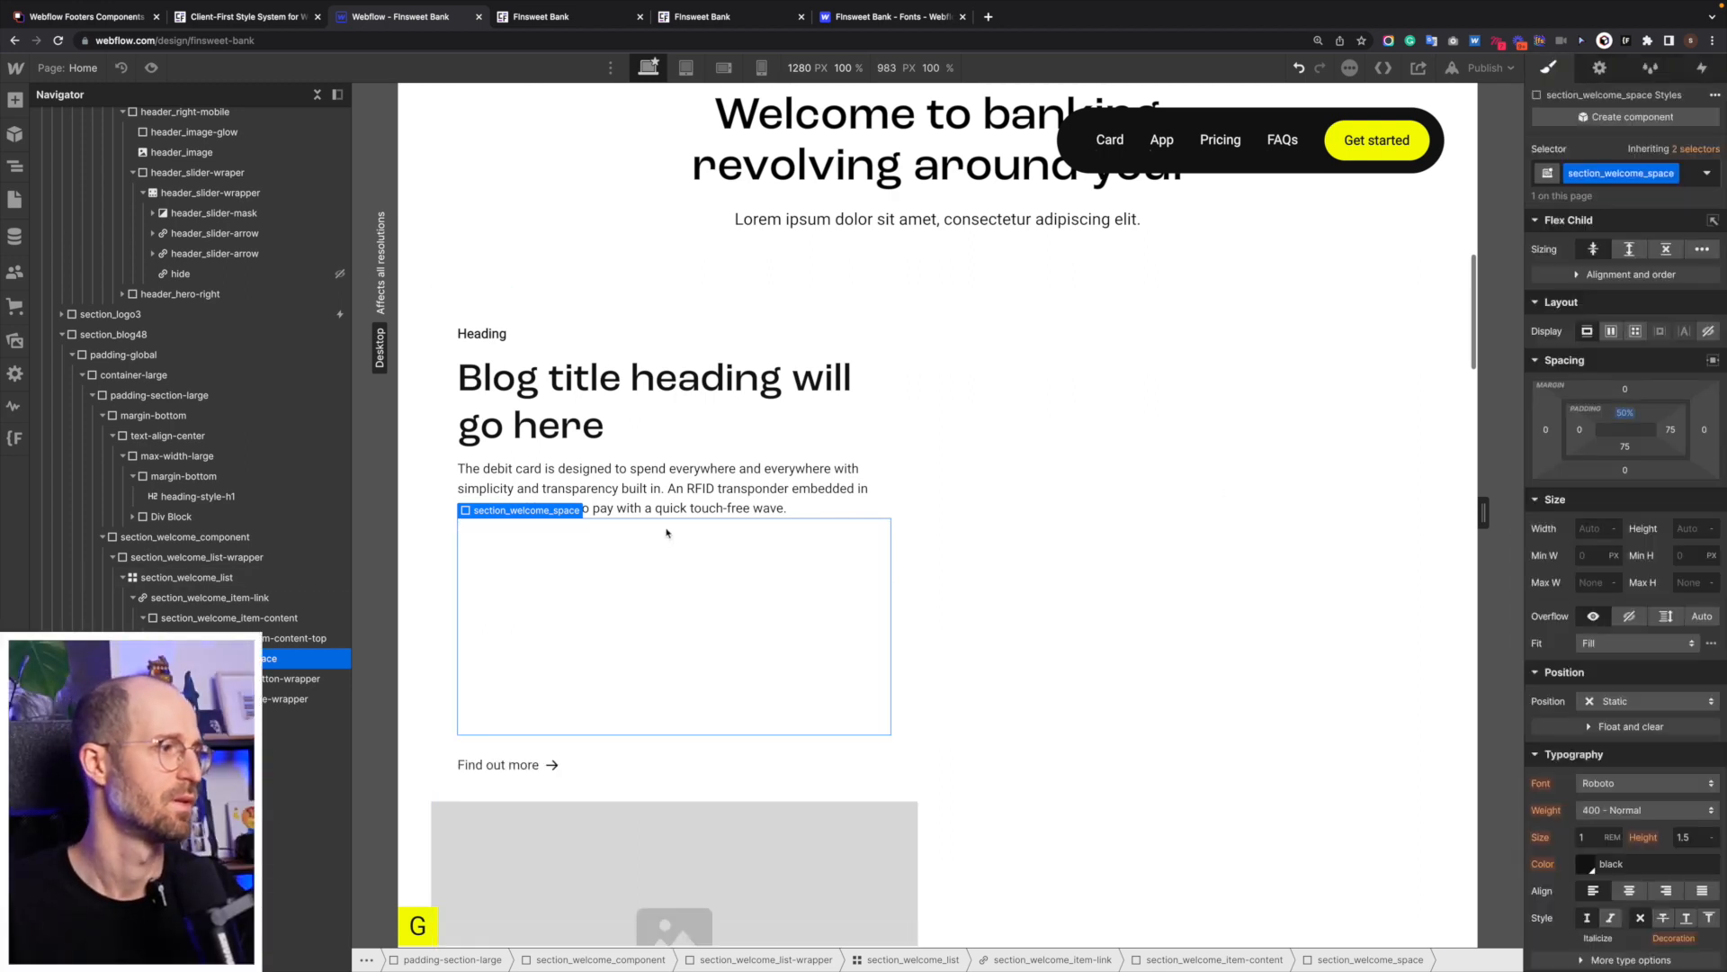
Compare the card's empty space with the Figma design and set the top padding of section_welcome_space to 60%.
scroll(715, 450, "down", 2)
key("super+Tab")
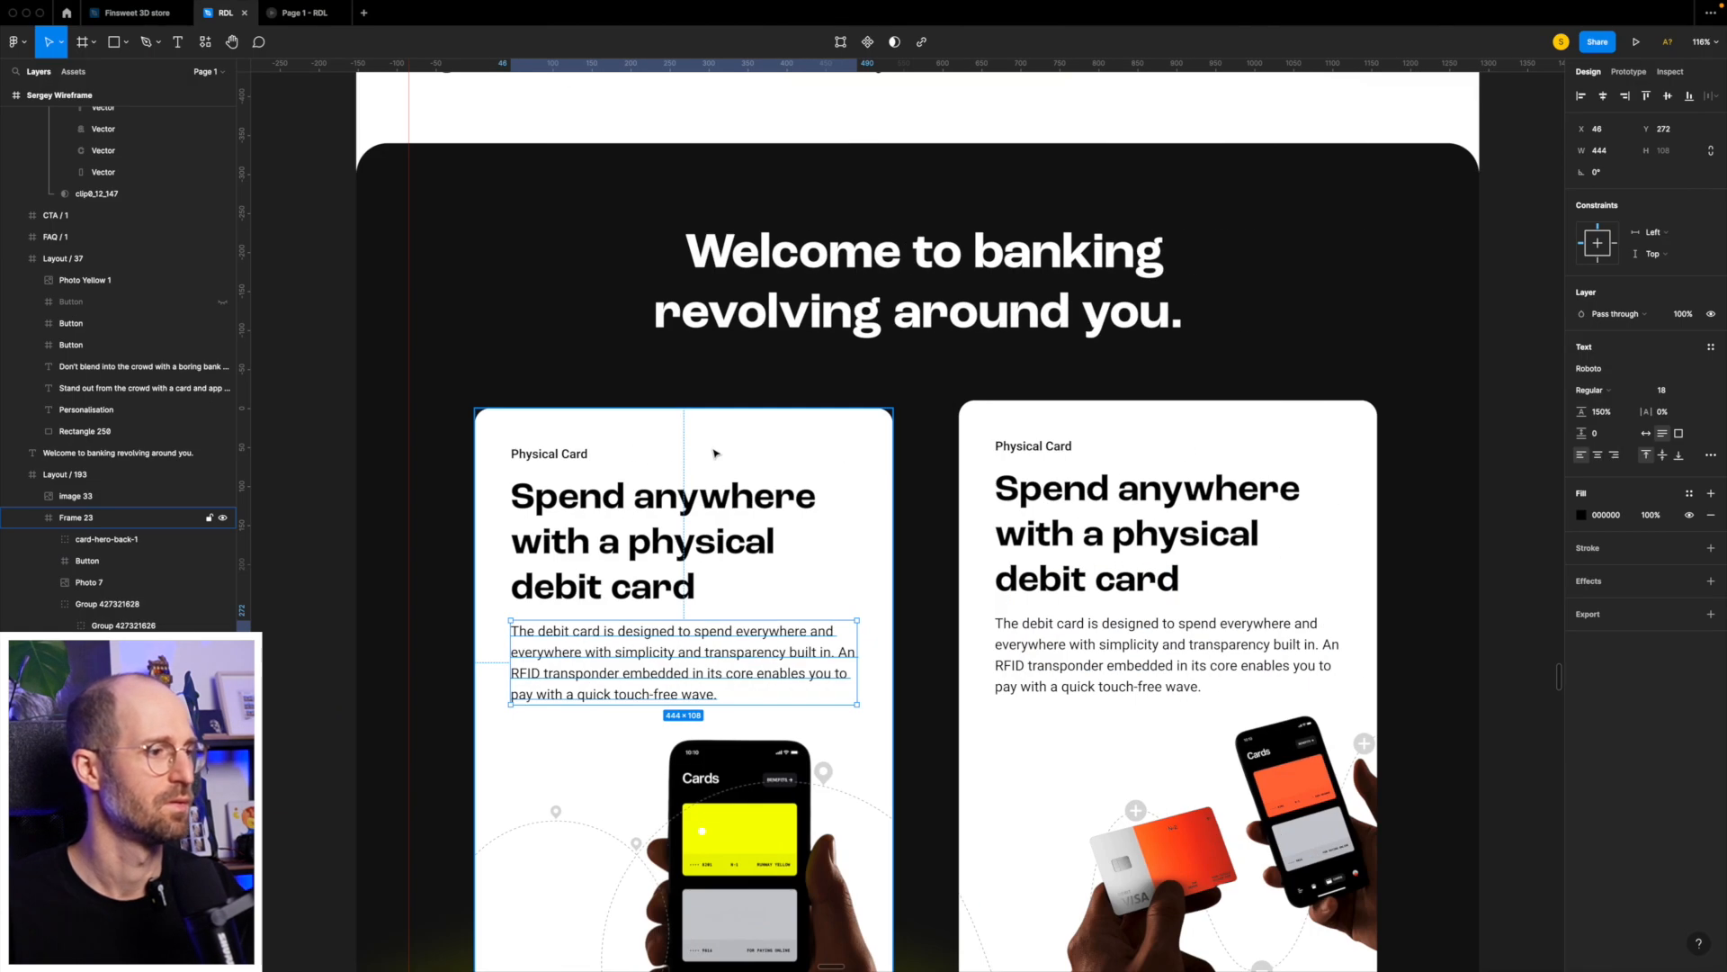
scroll(717, 456, "down", 3)
key("super+Tab")
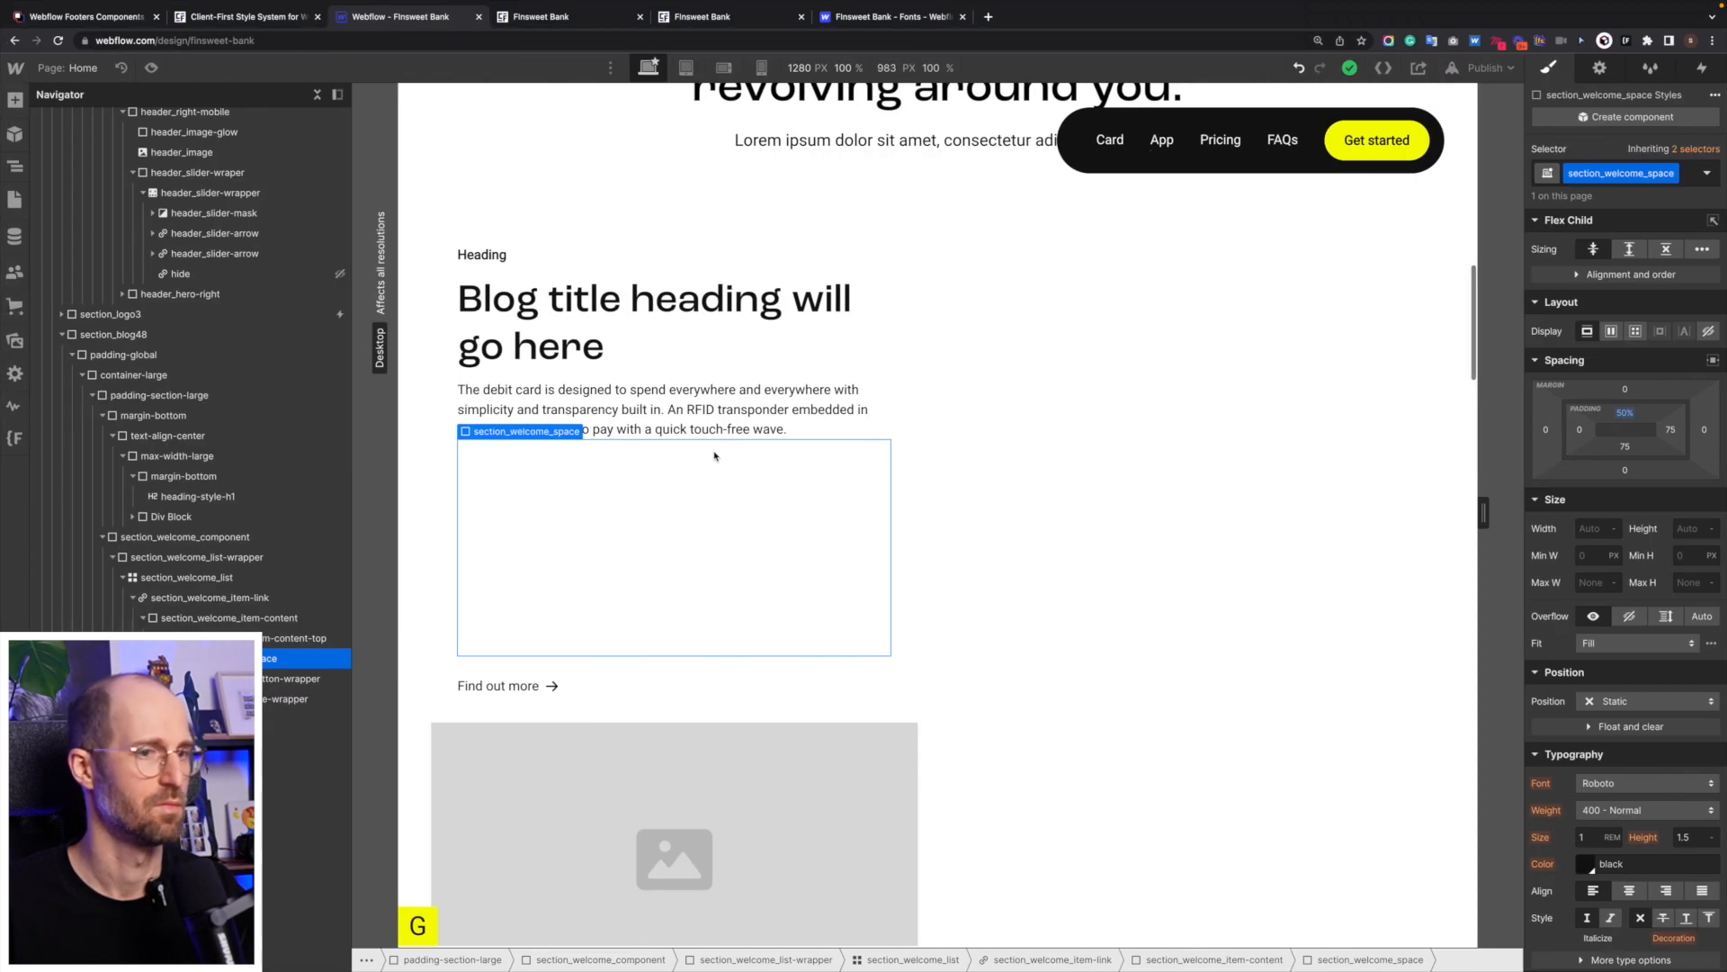
left_click(1624, 413)
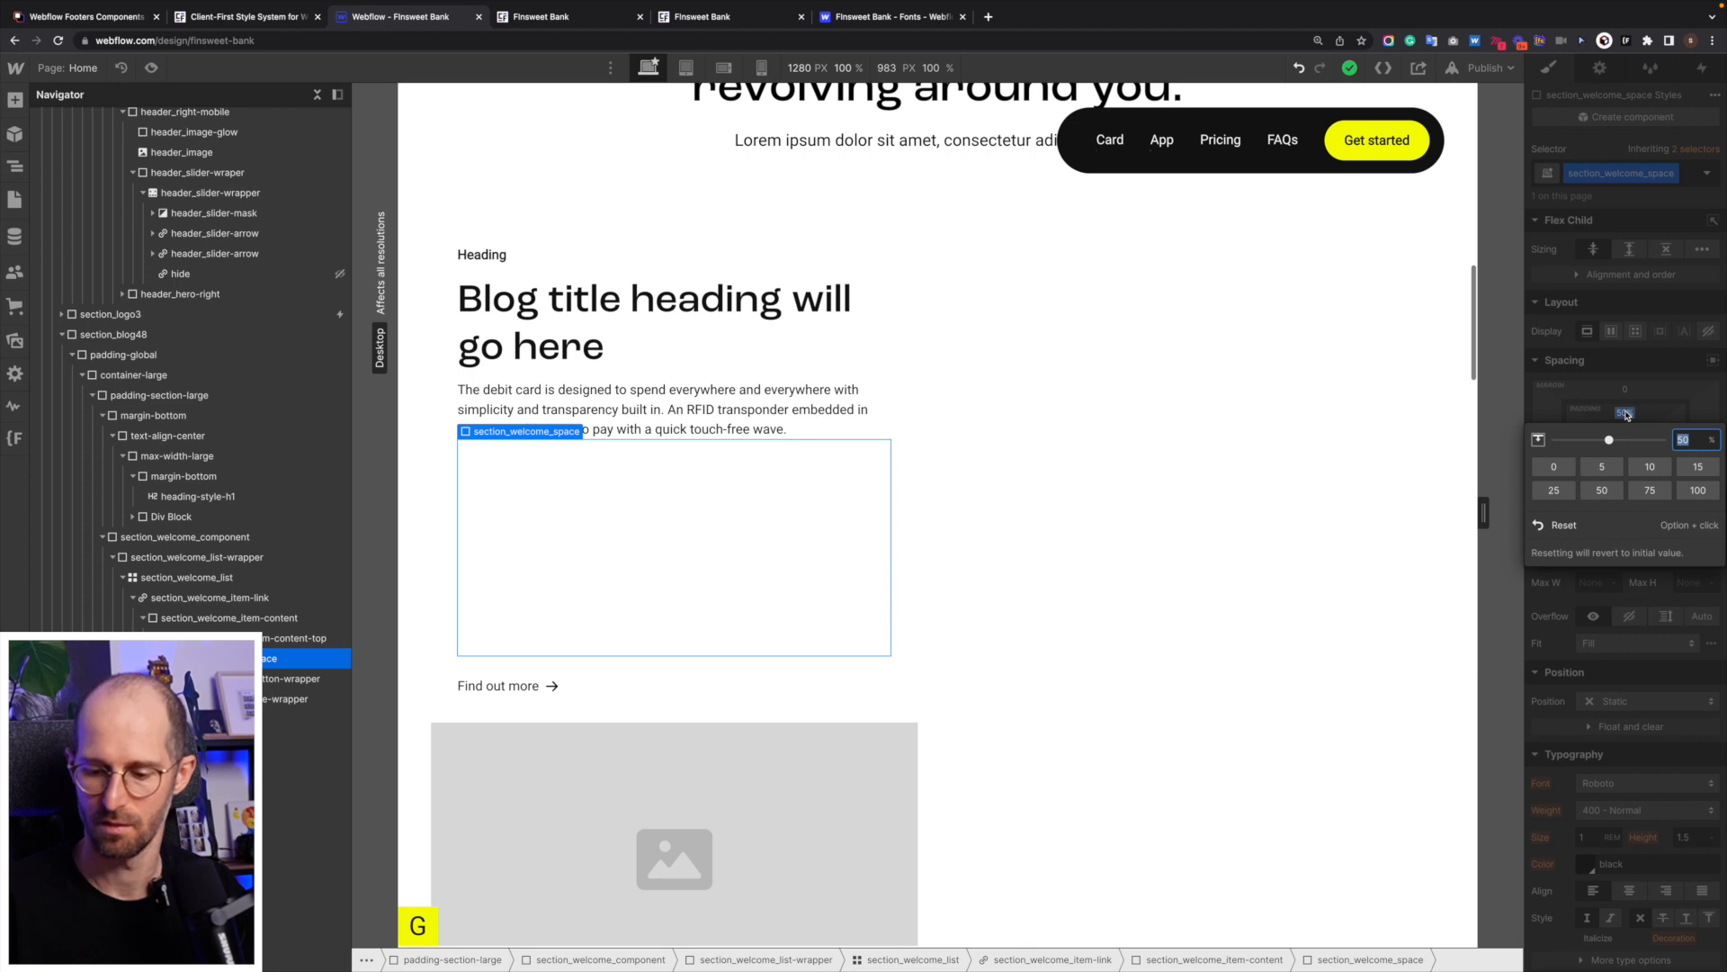
type("60")
key("Return")
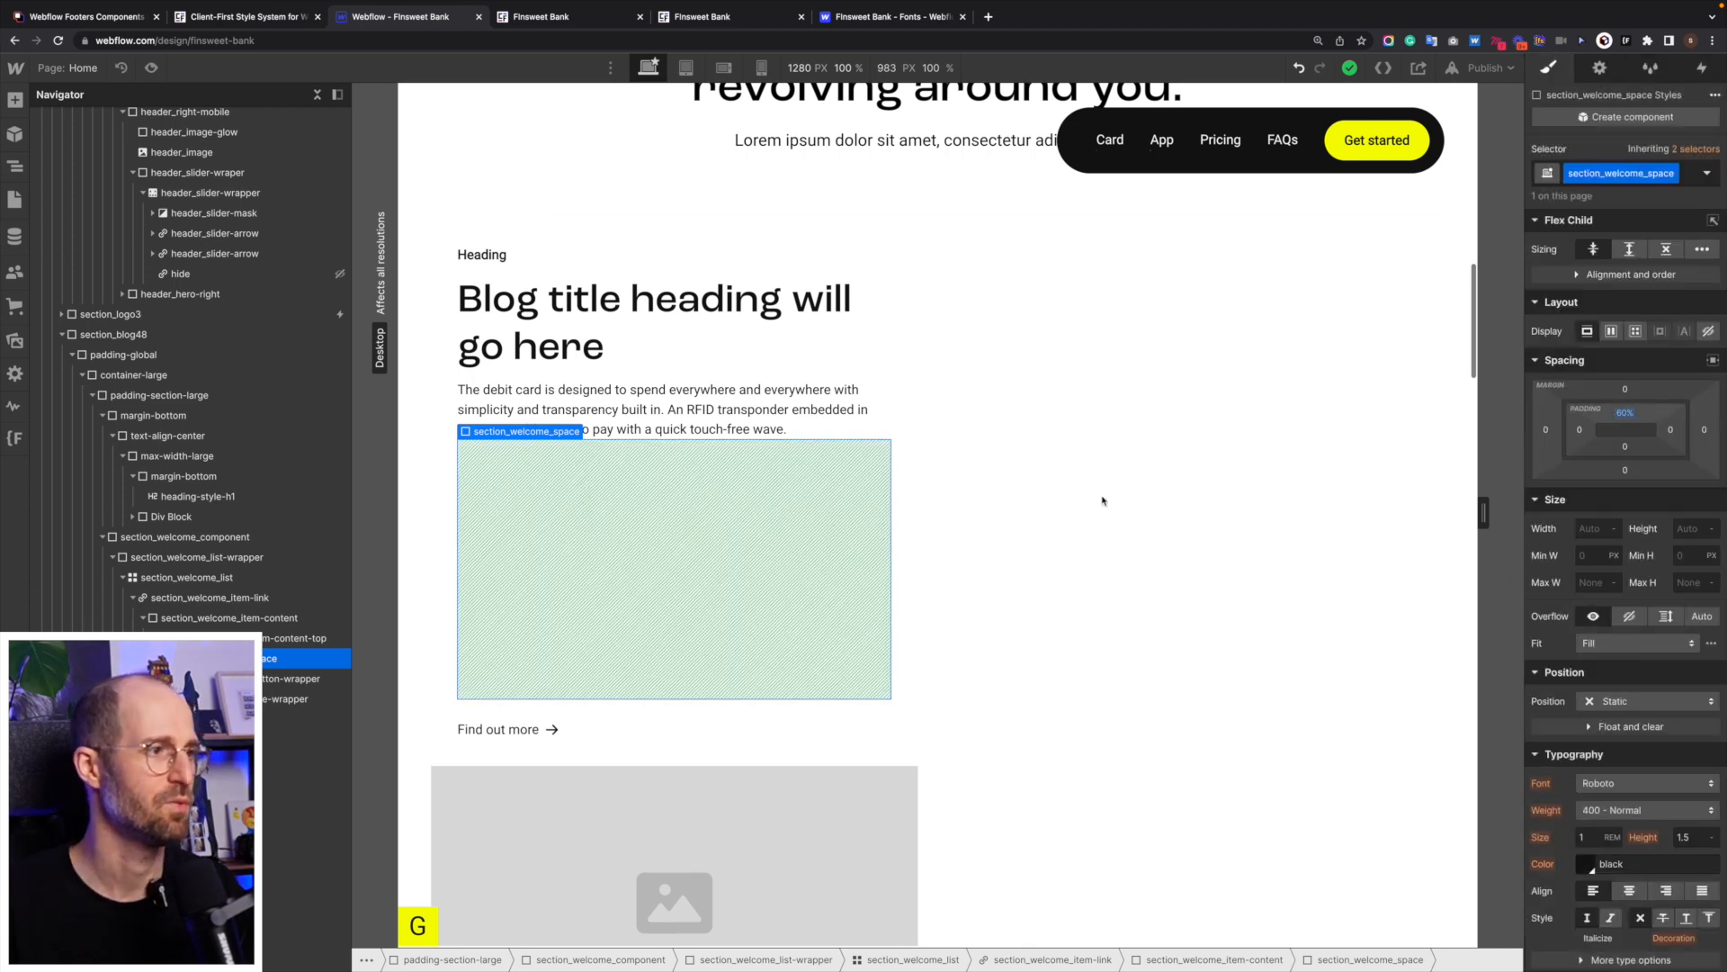
Switch to Figma and examine the width and alignment of the welcome cards relative to the hero section, returning to Webflow.
scroll(1033, 523, "up", 2)
scroll(1033, 522, "down", 2)
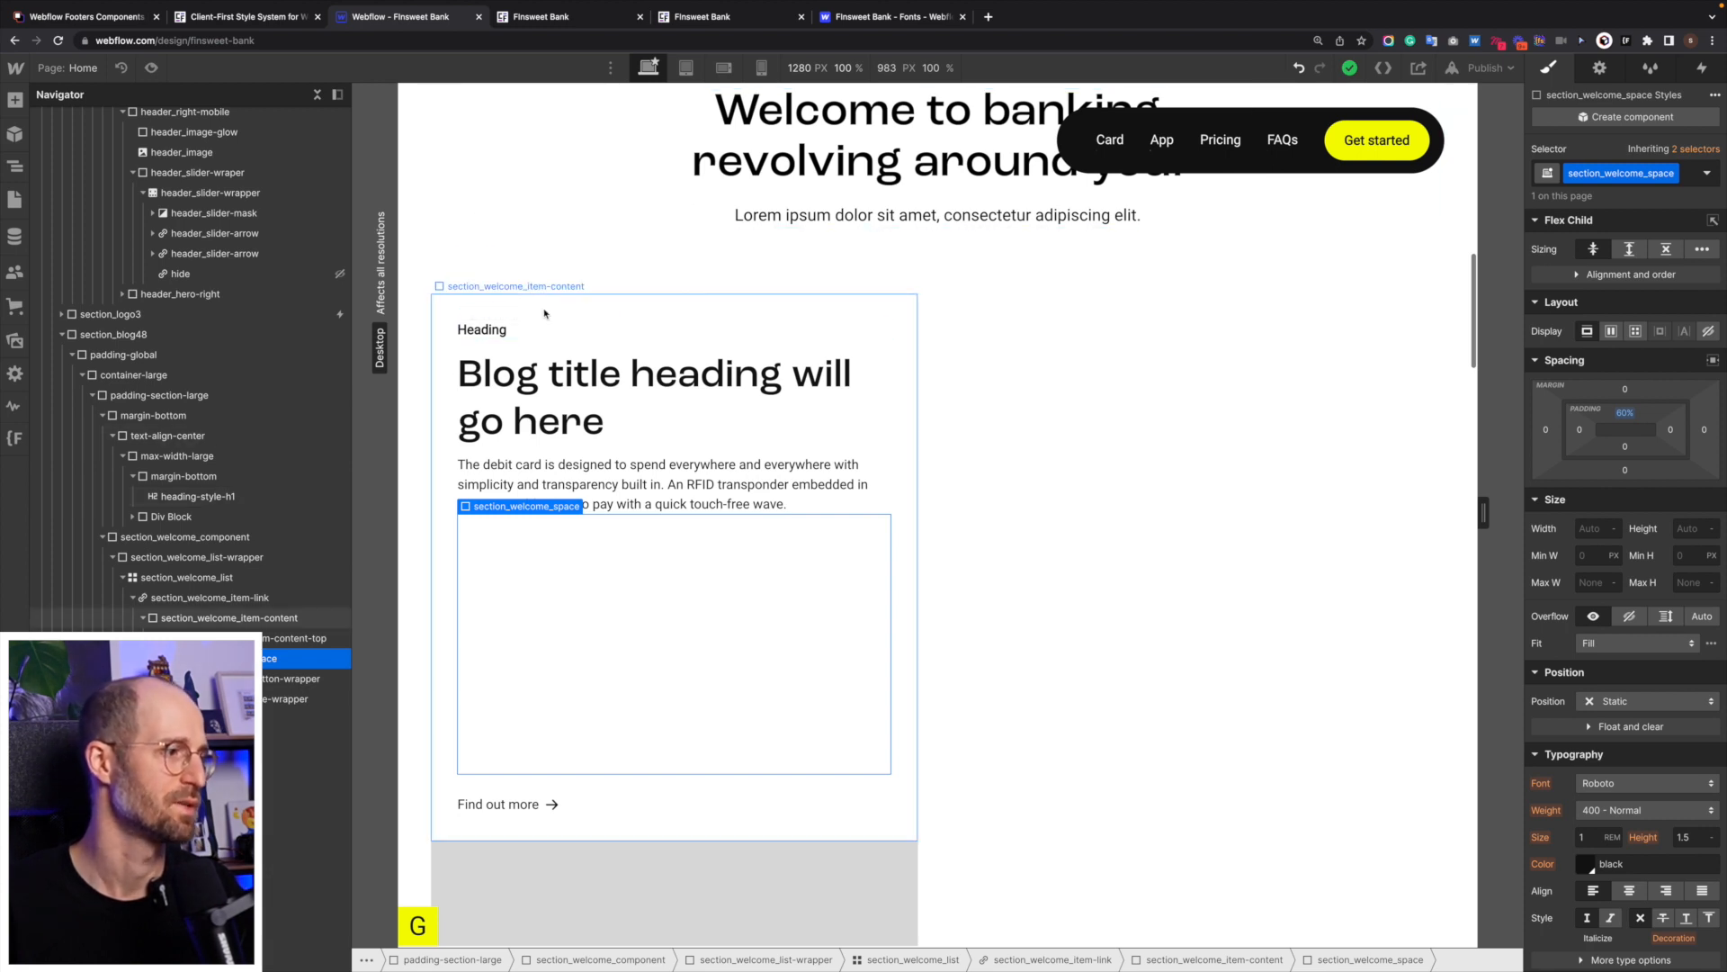
key("ctrl+Right")
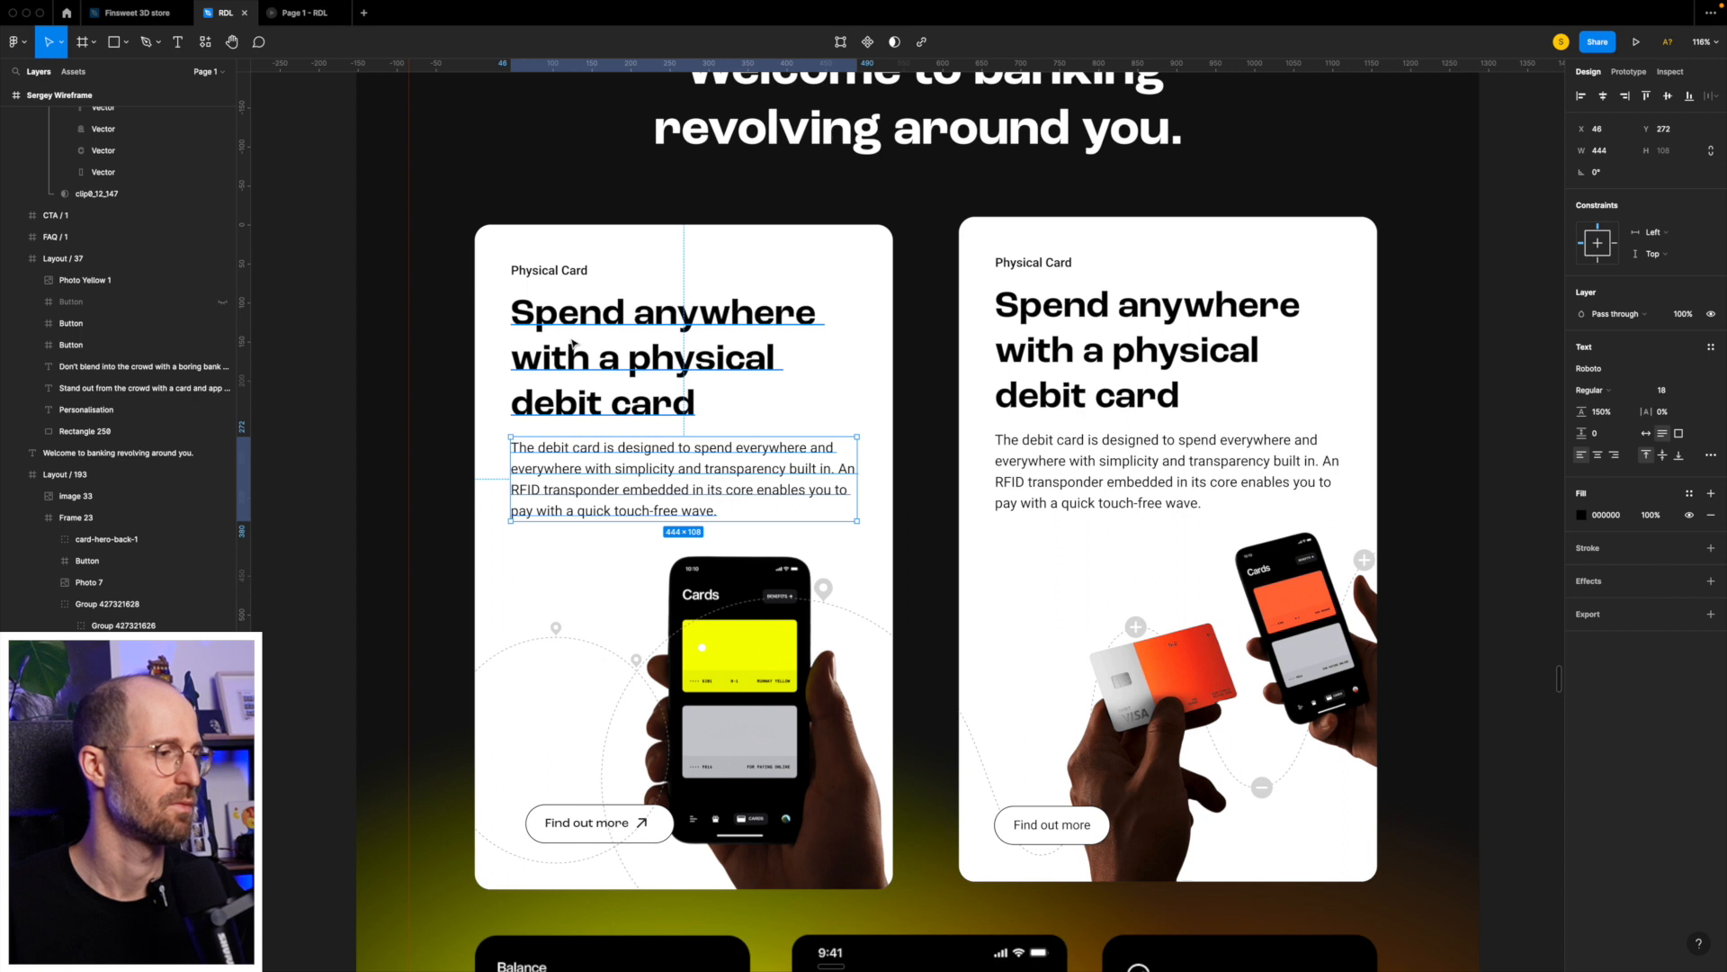
scroll(821, 439, "up", 5)
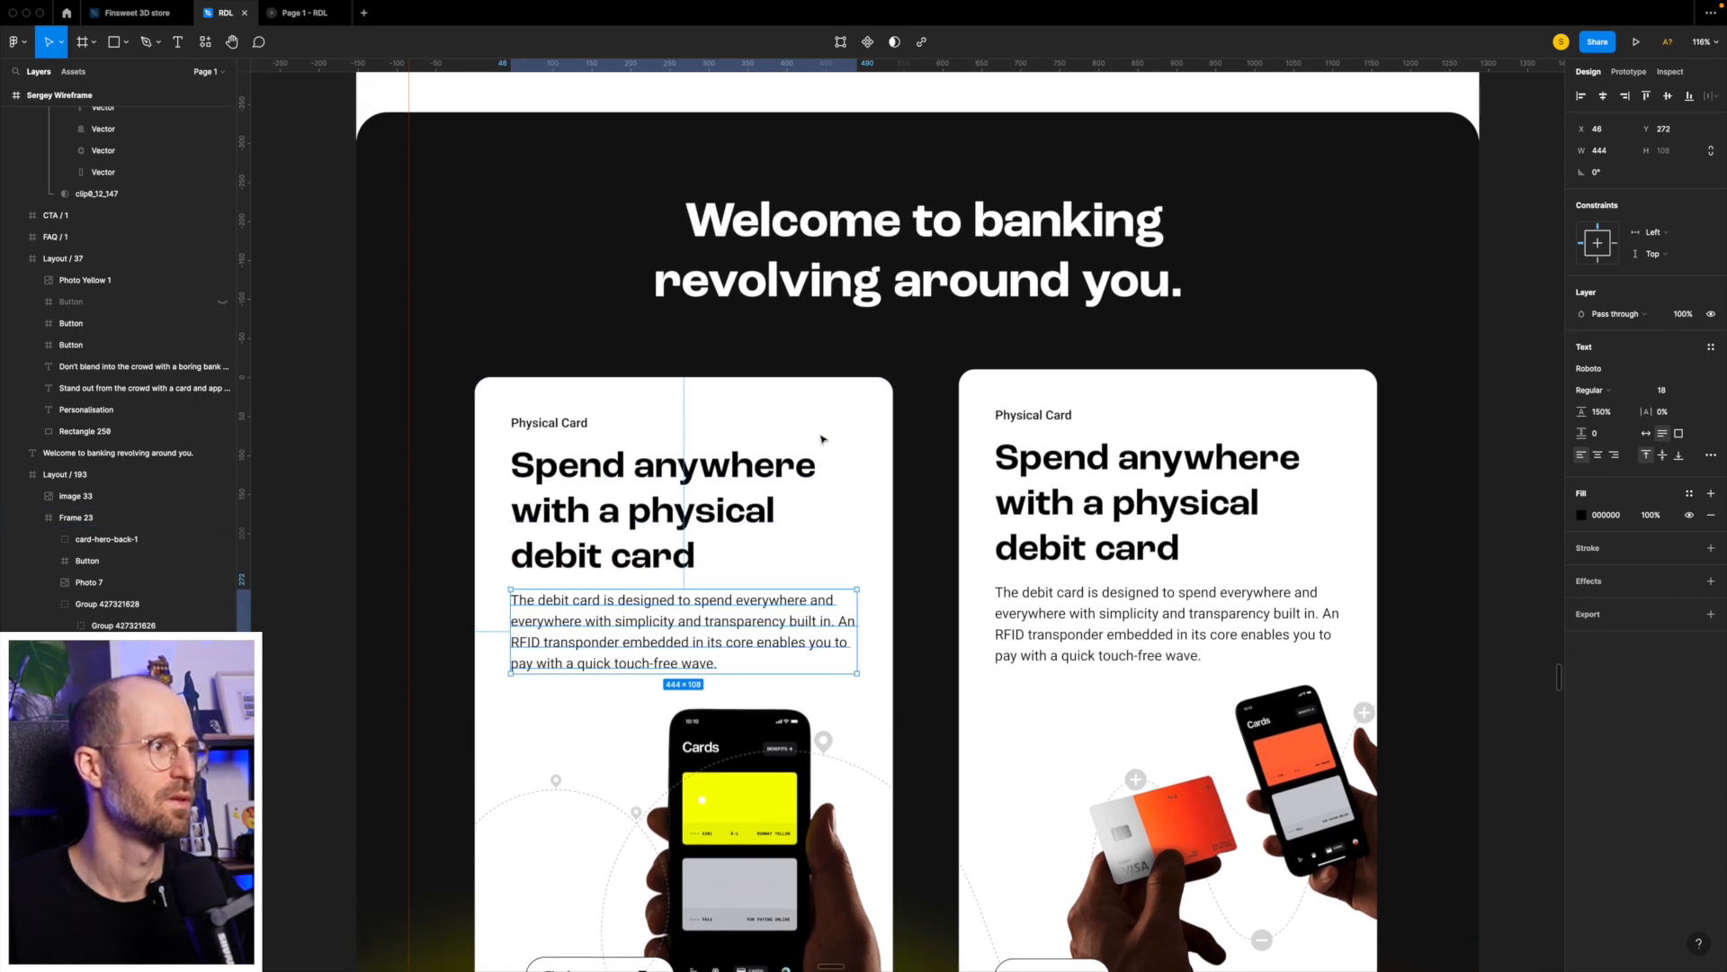
scroll(821, 439, "up", 4)
scroll(820, 439, "down", 7)
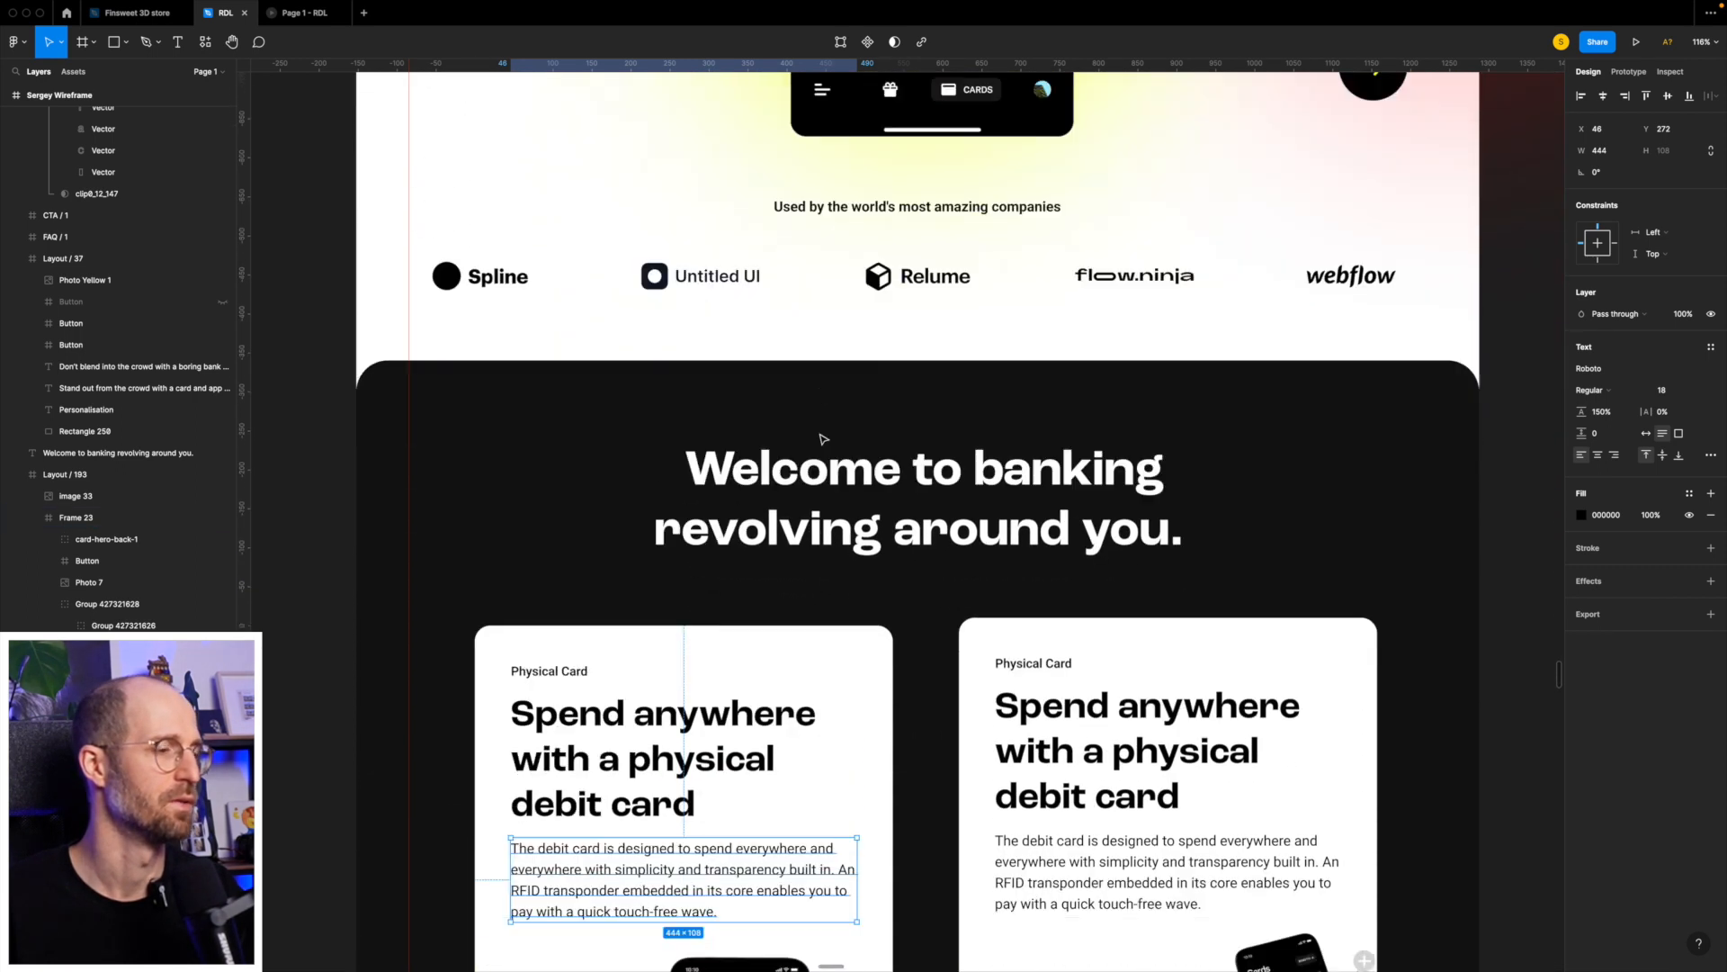
scroll(820, 439, "down", 3)
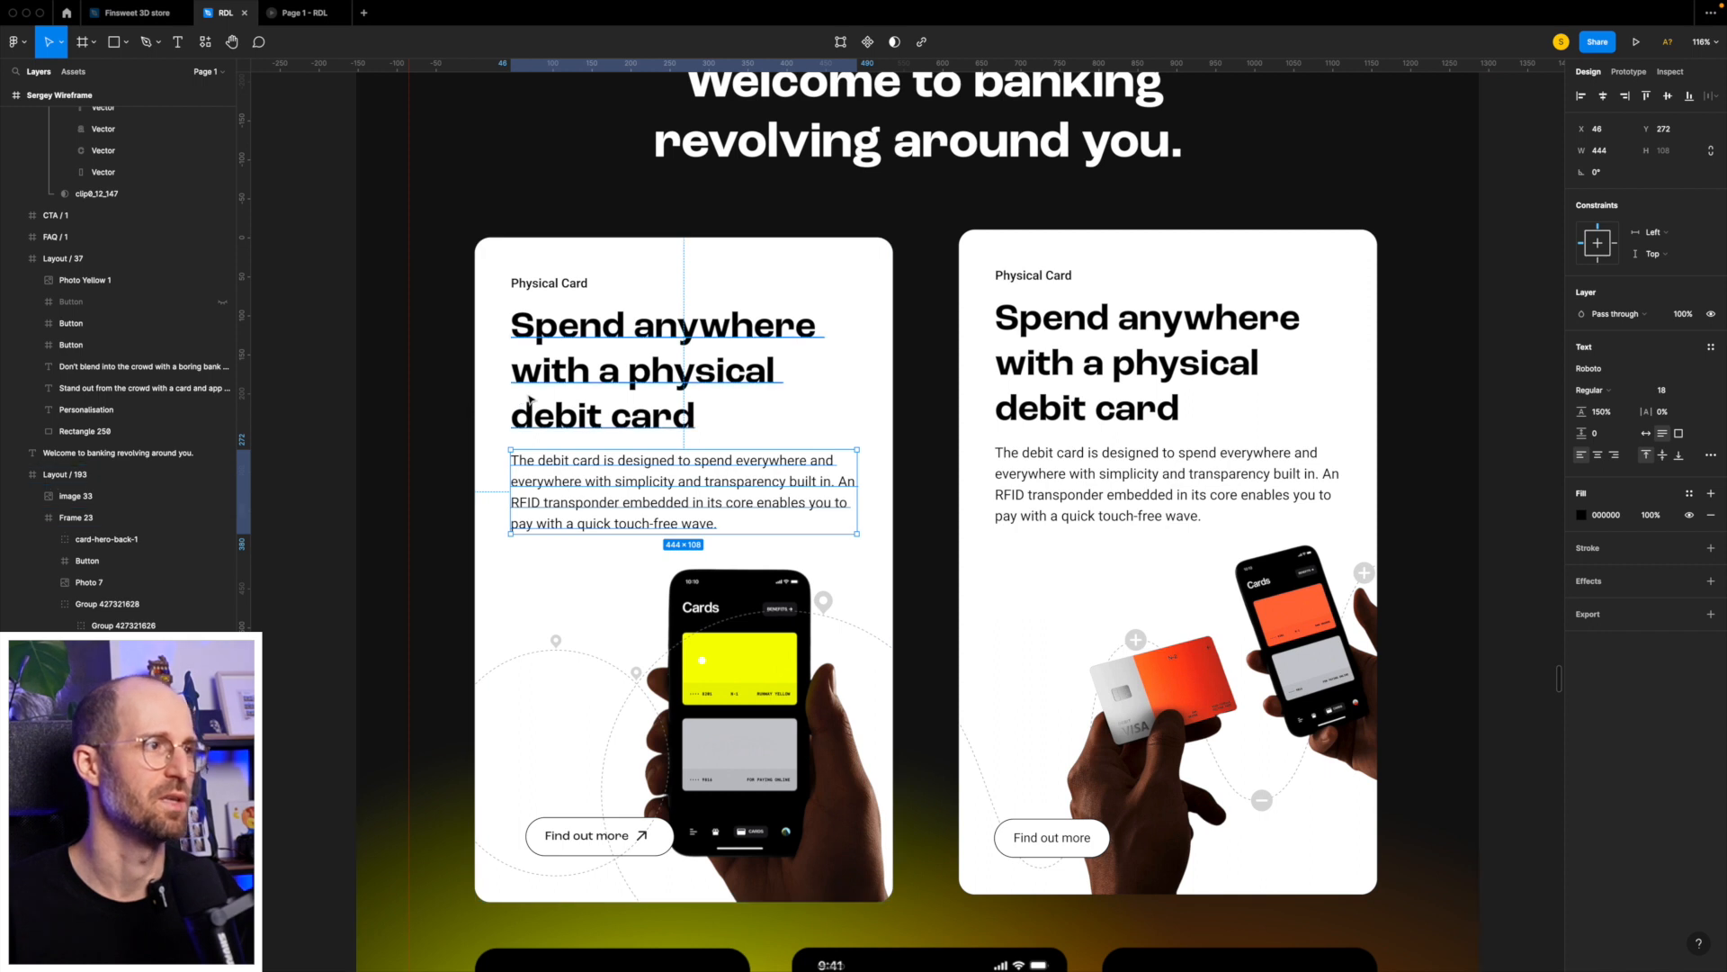
scroll(529, 400, "up", 8)
scroll(529, 399, "up", 4)
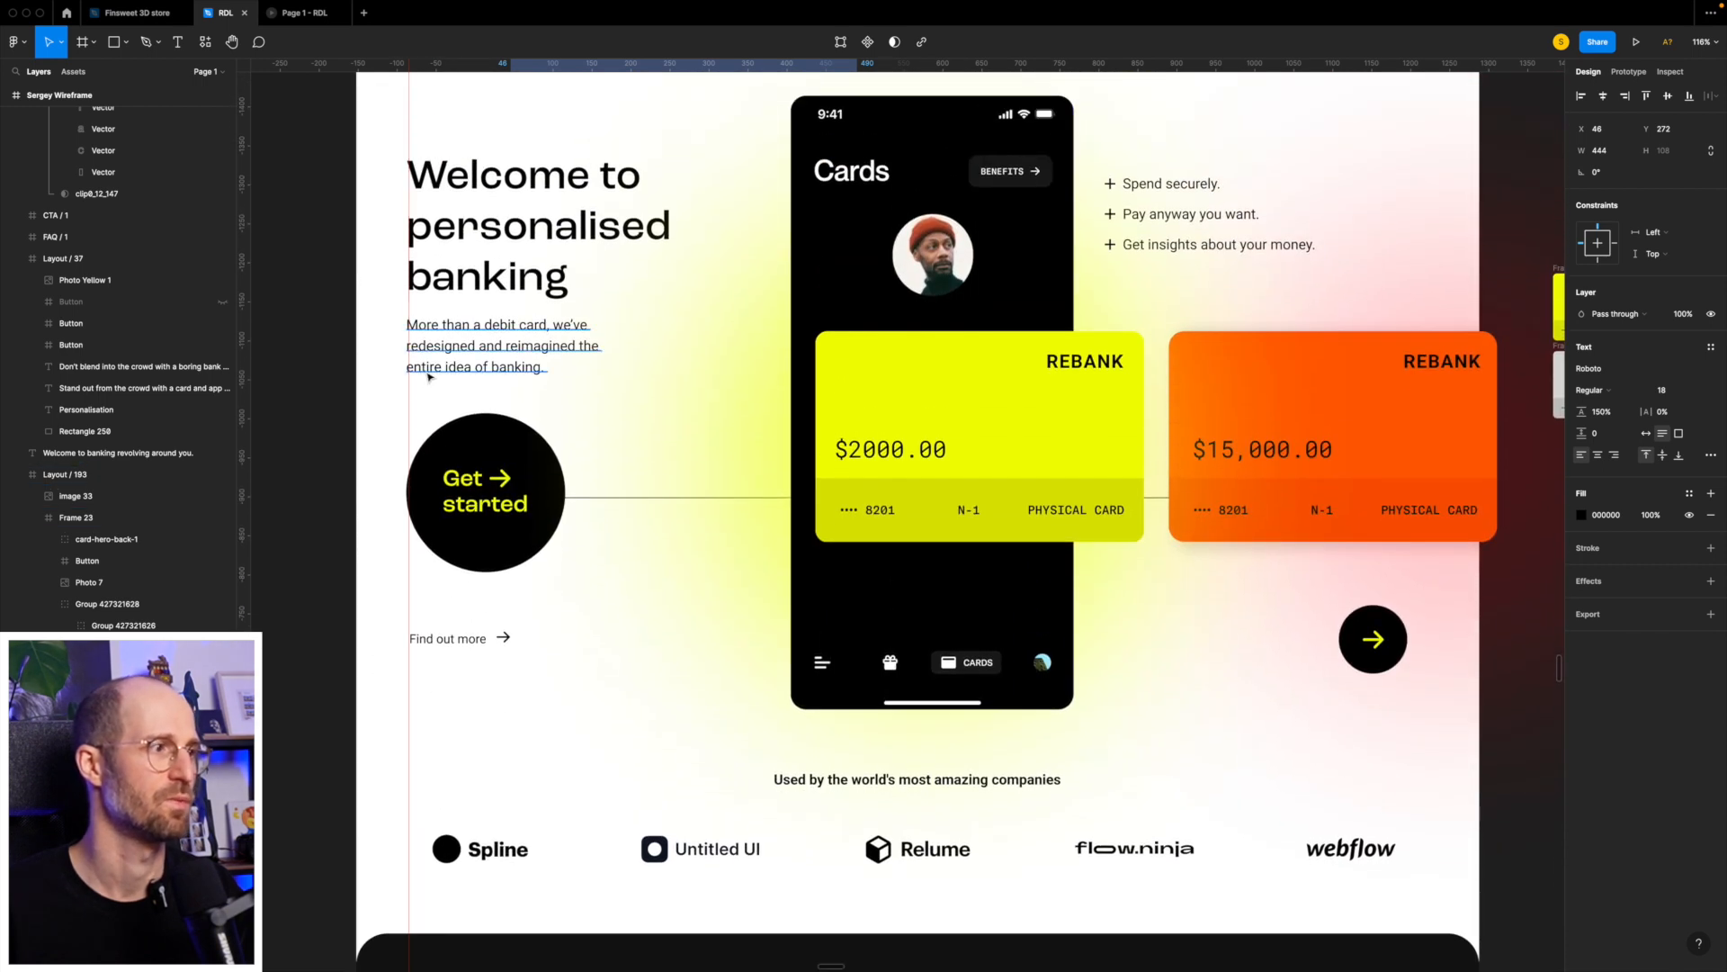
scroll(923, 520, "down", 12)
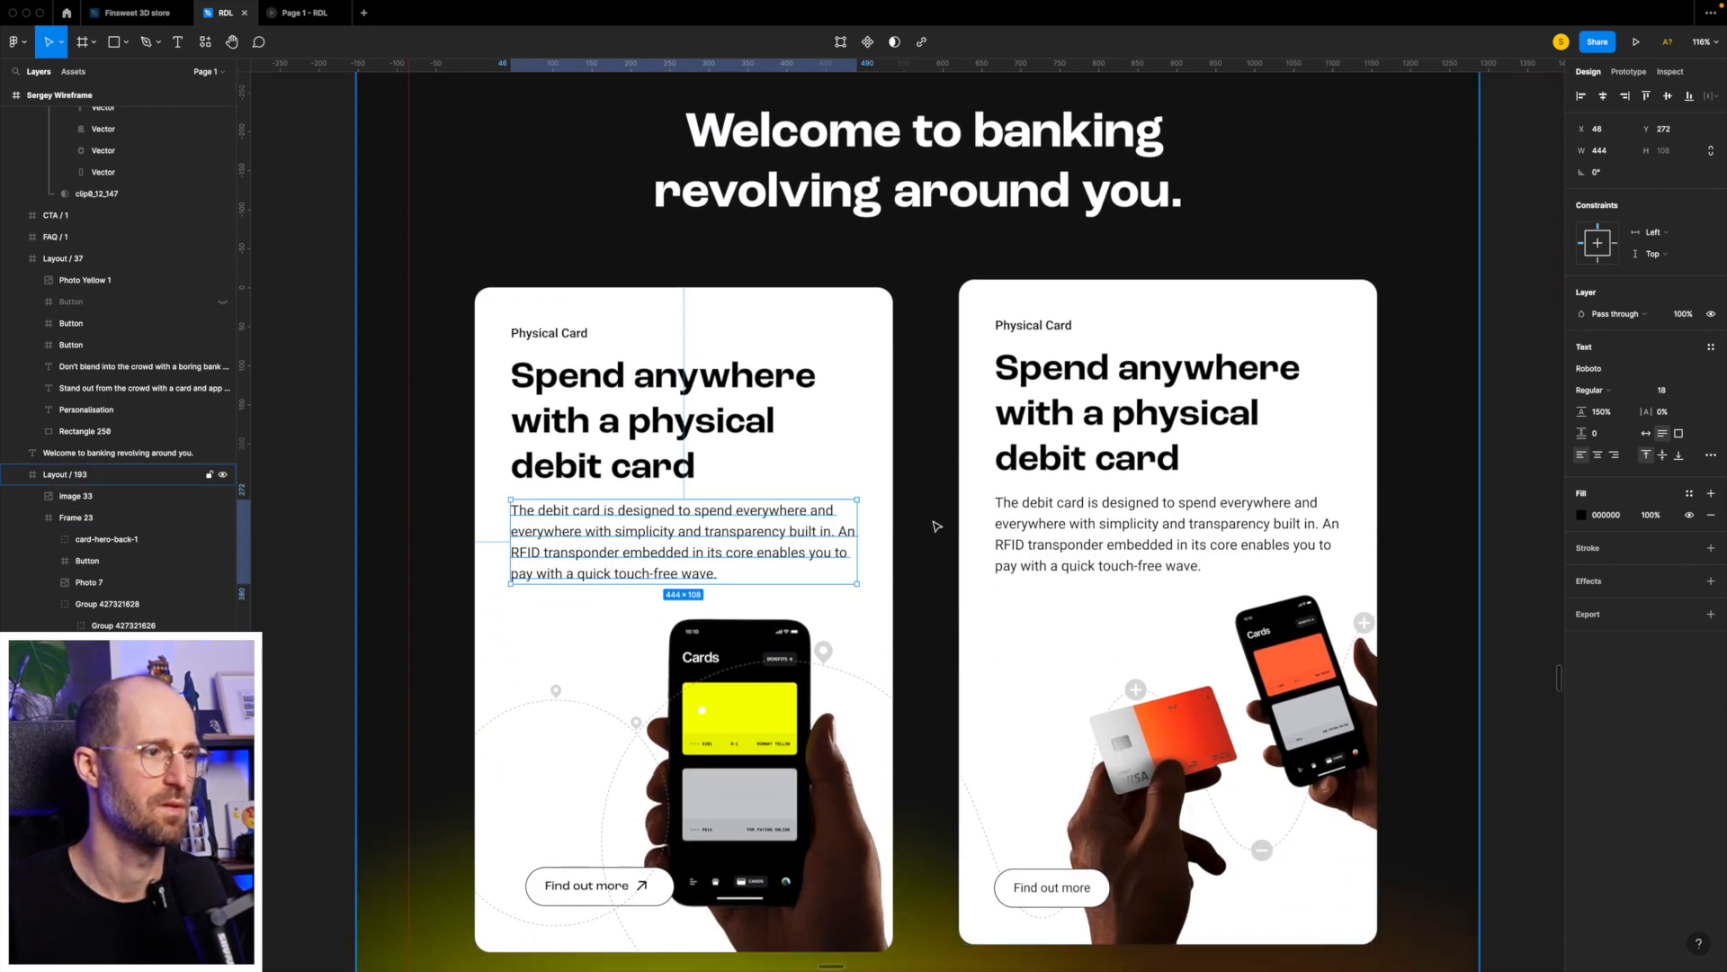
key("ctrl+Left")
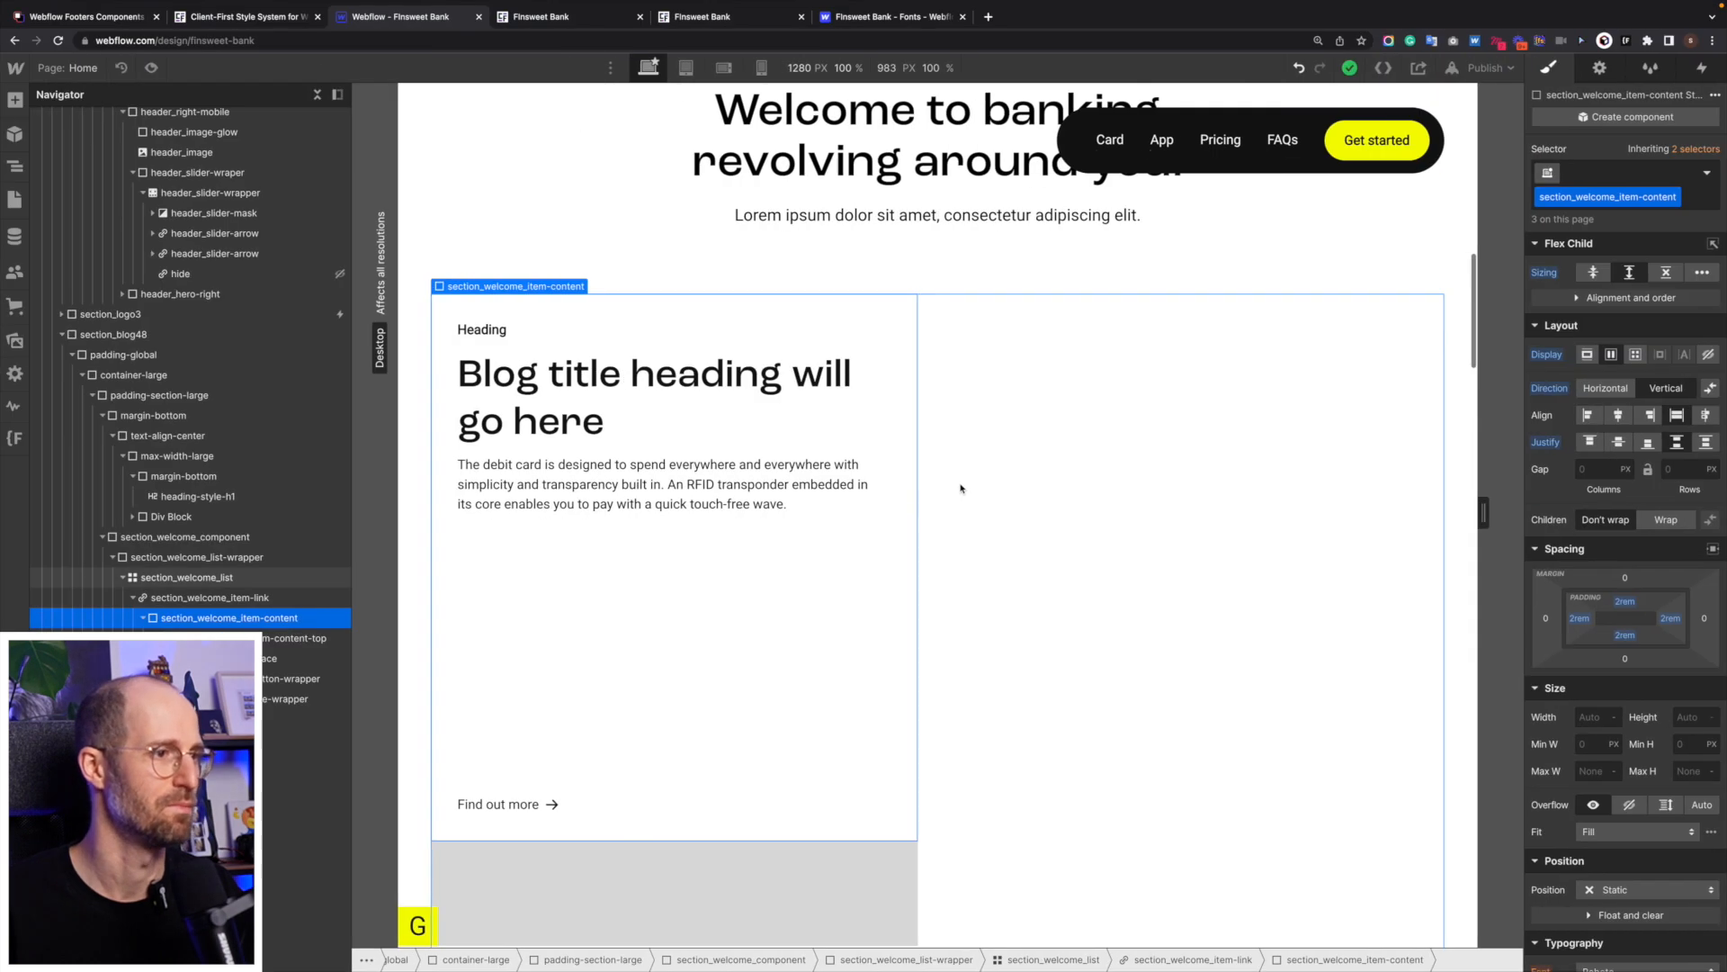
Replace the container-large class on the welcome section's outer container with container-medium and check the first card's content block.
left_click(961, 486)
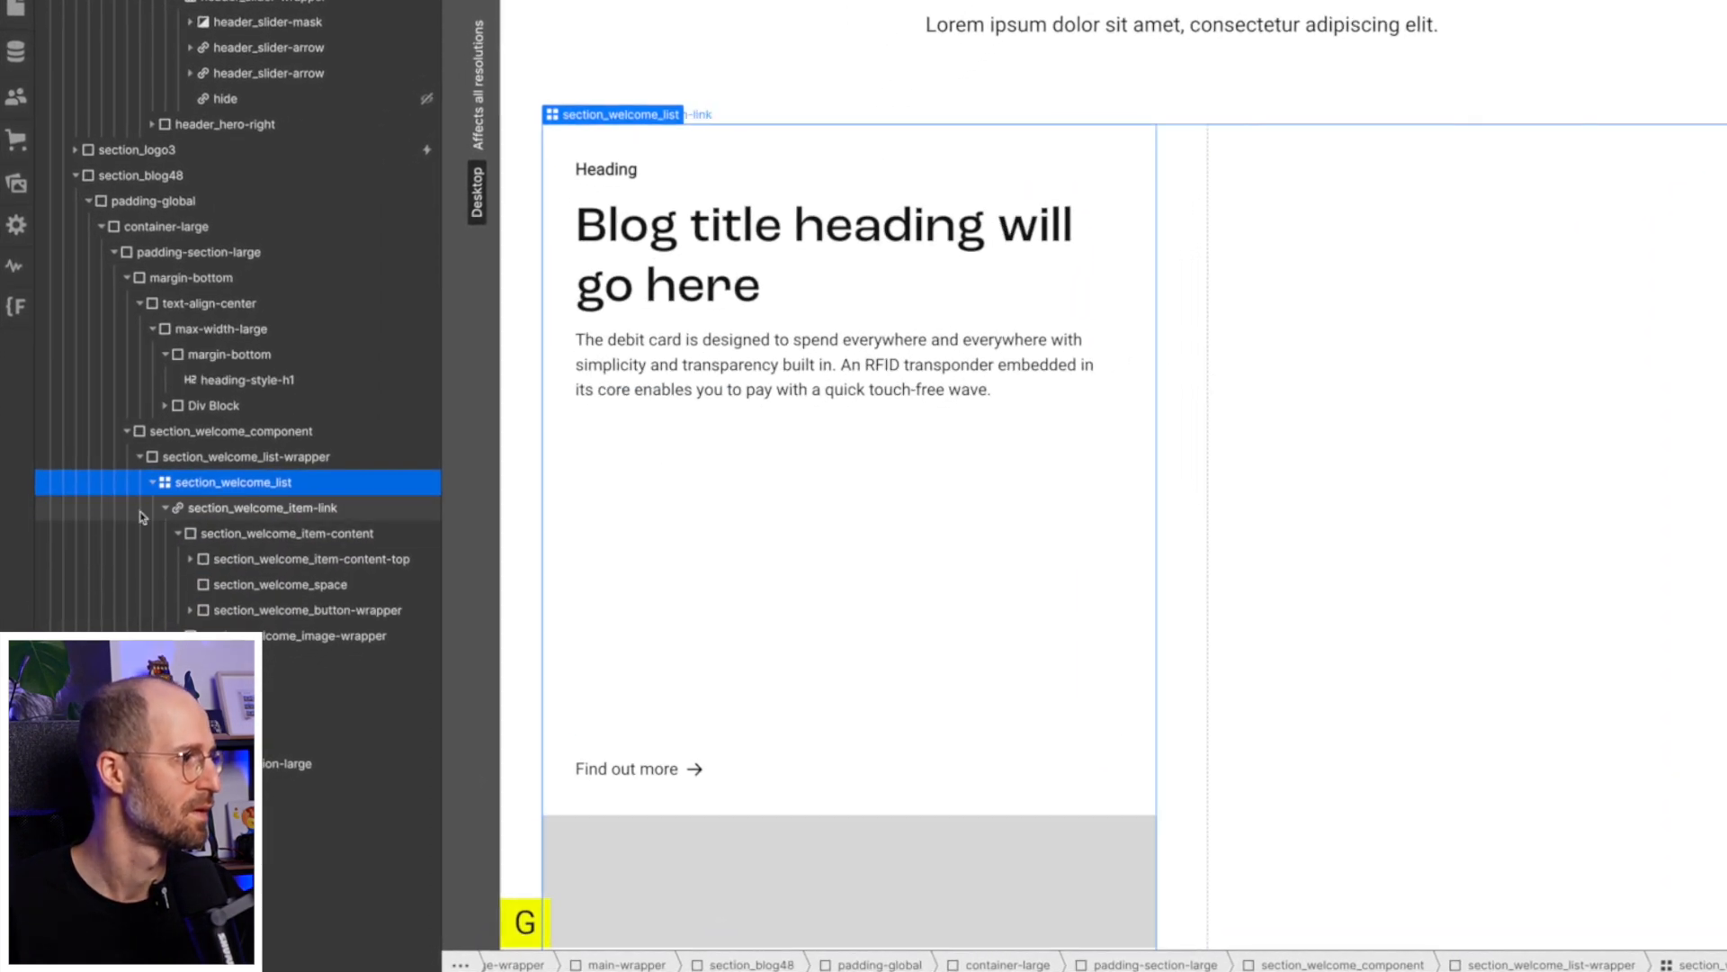
left_click(191, 229)
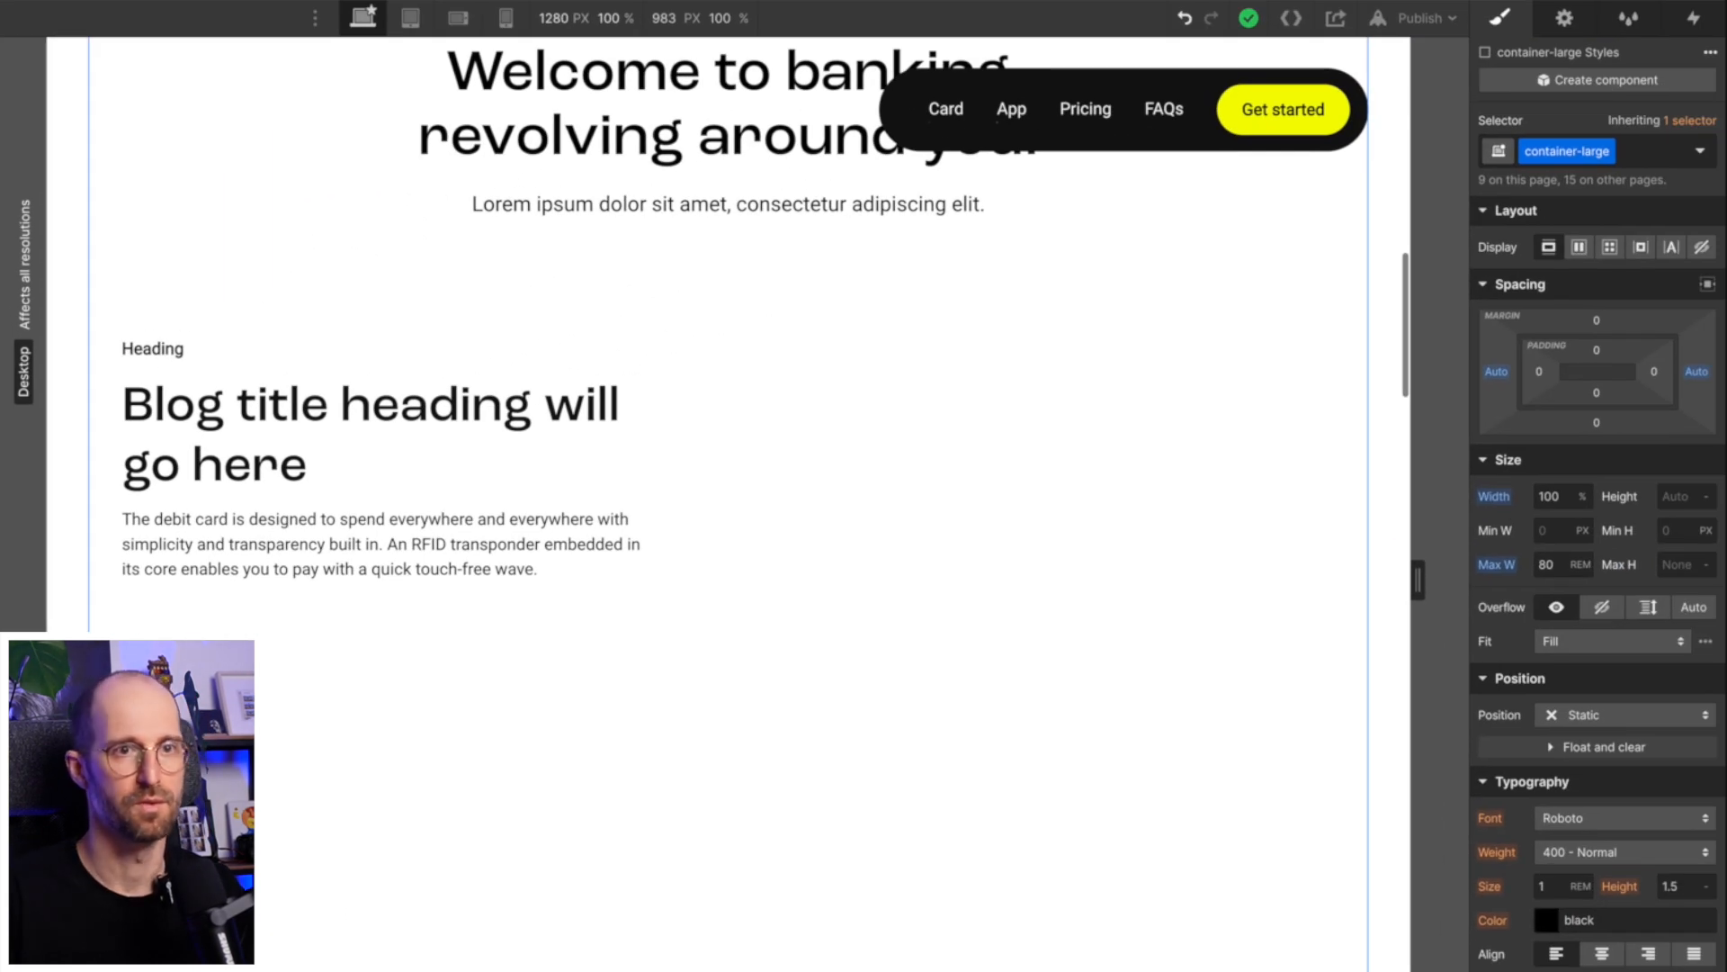
key("super+Return")
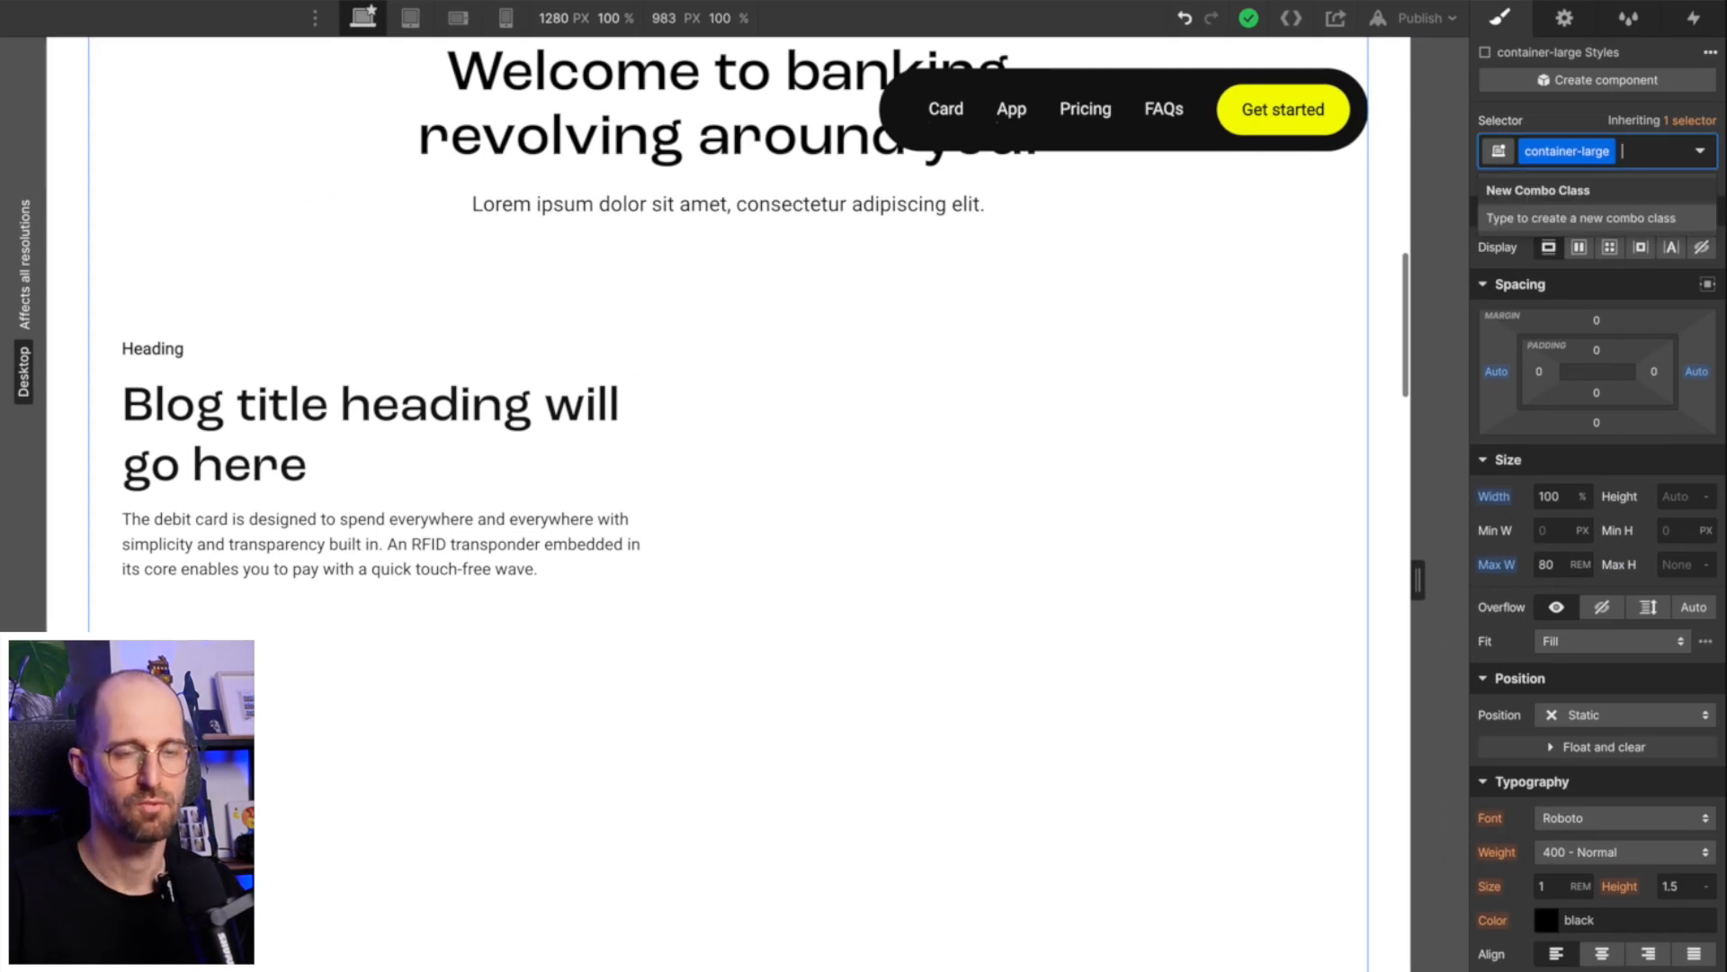
key("BackSpace")
type("cont")
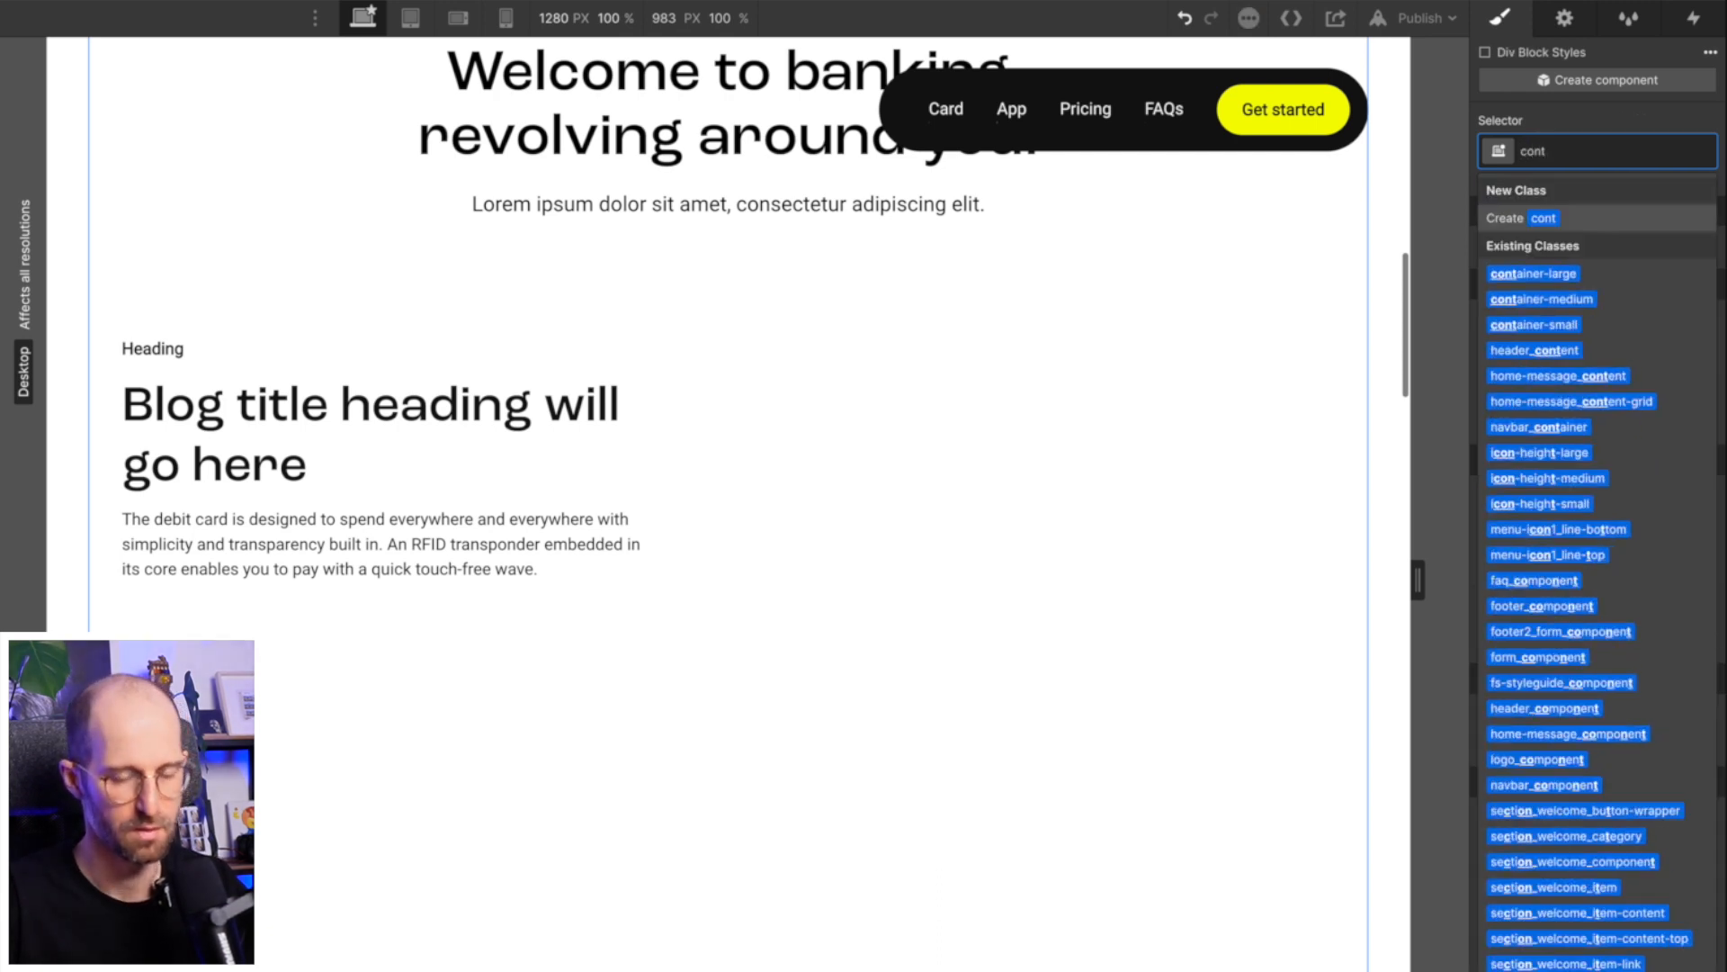
type("med")
key("Return")
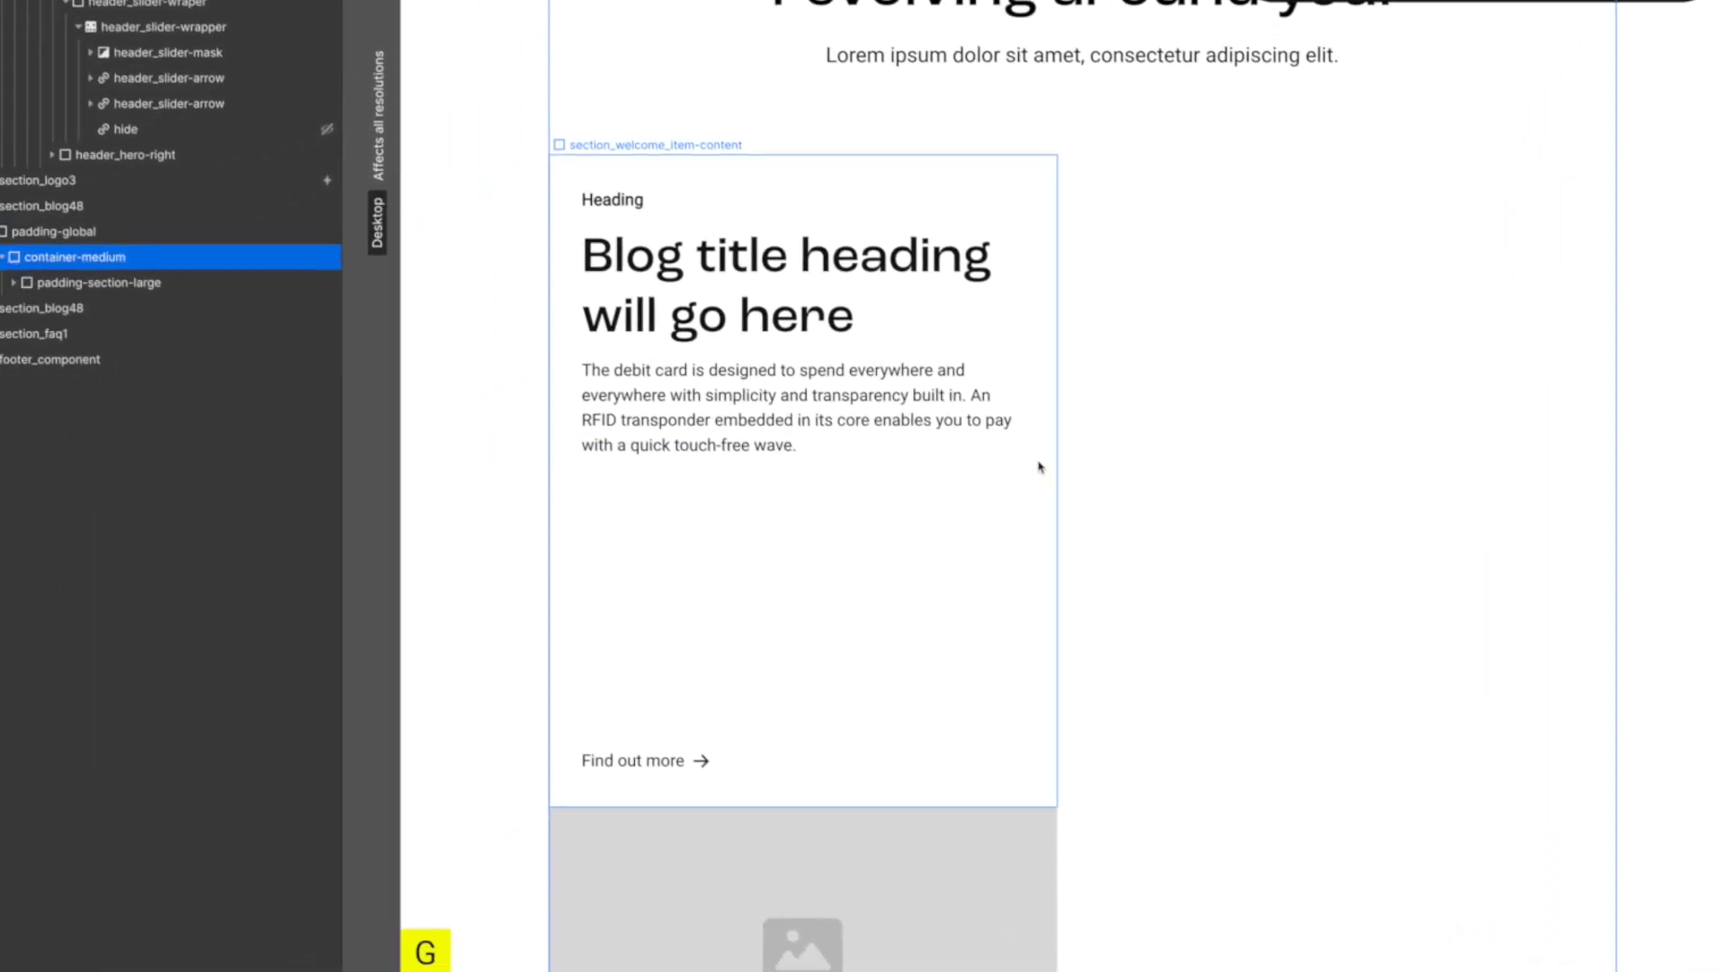
left_click(686, 619)
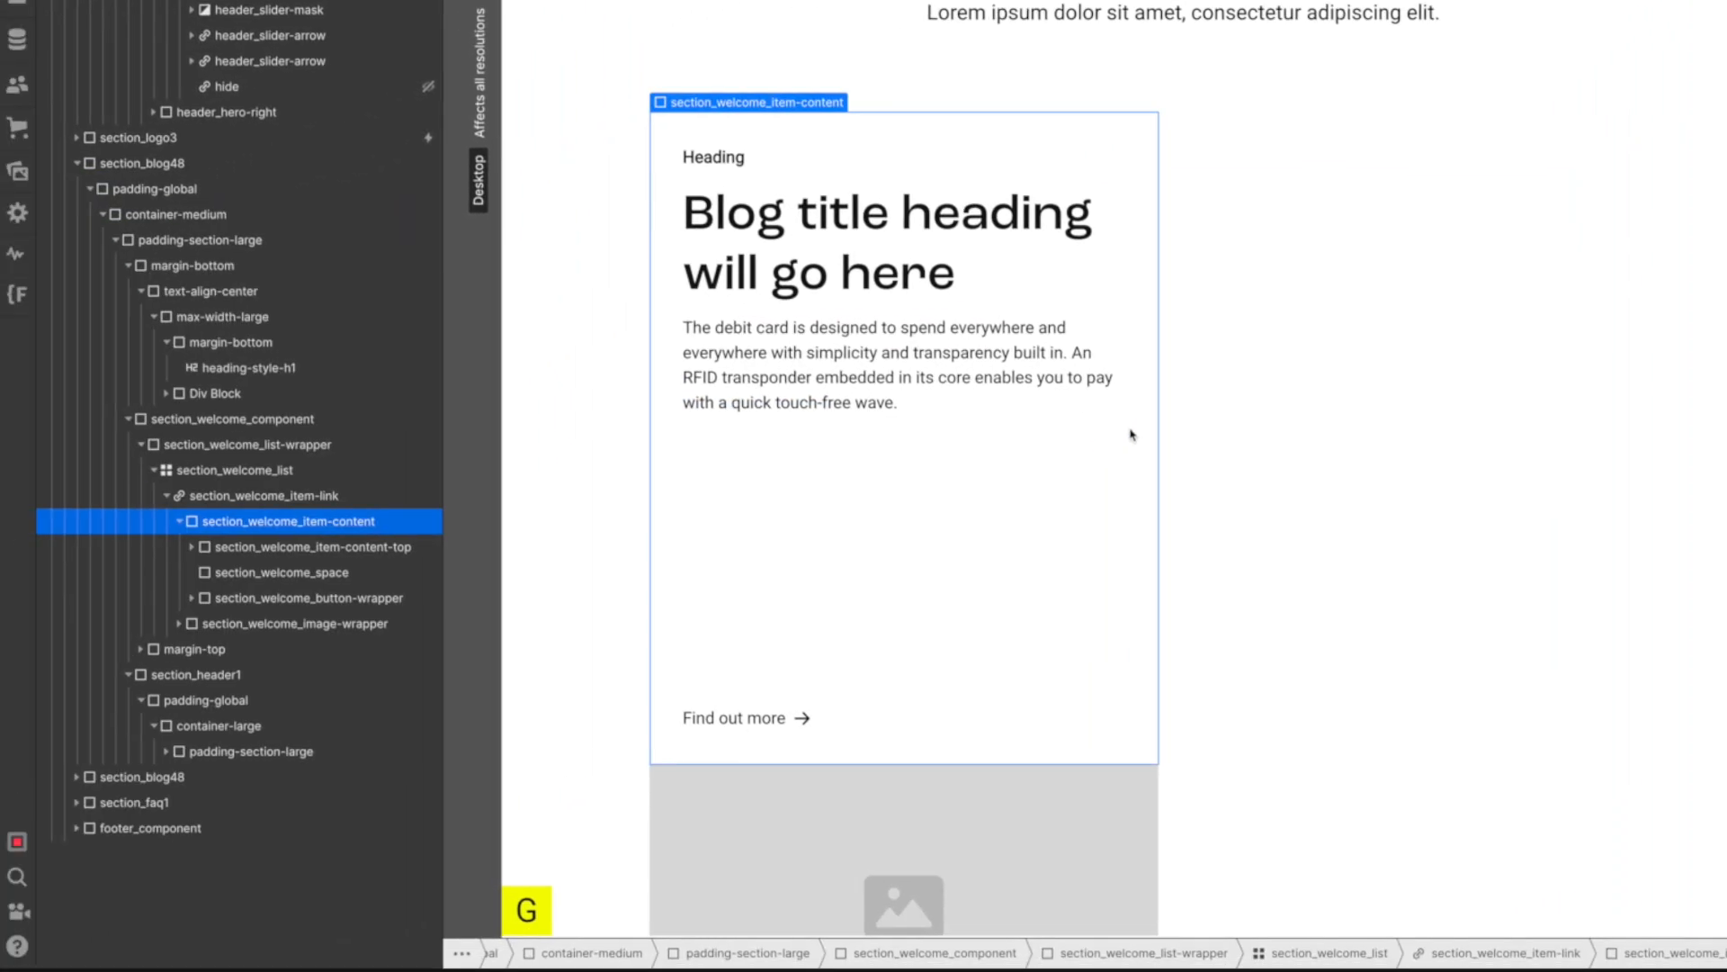
Set the first welcome card's link block, section_welcome_item-link, to Relative position with a corner radius of 2 rem.
left_click(884, 855)
left_click(179, 624)
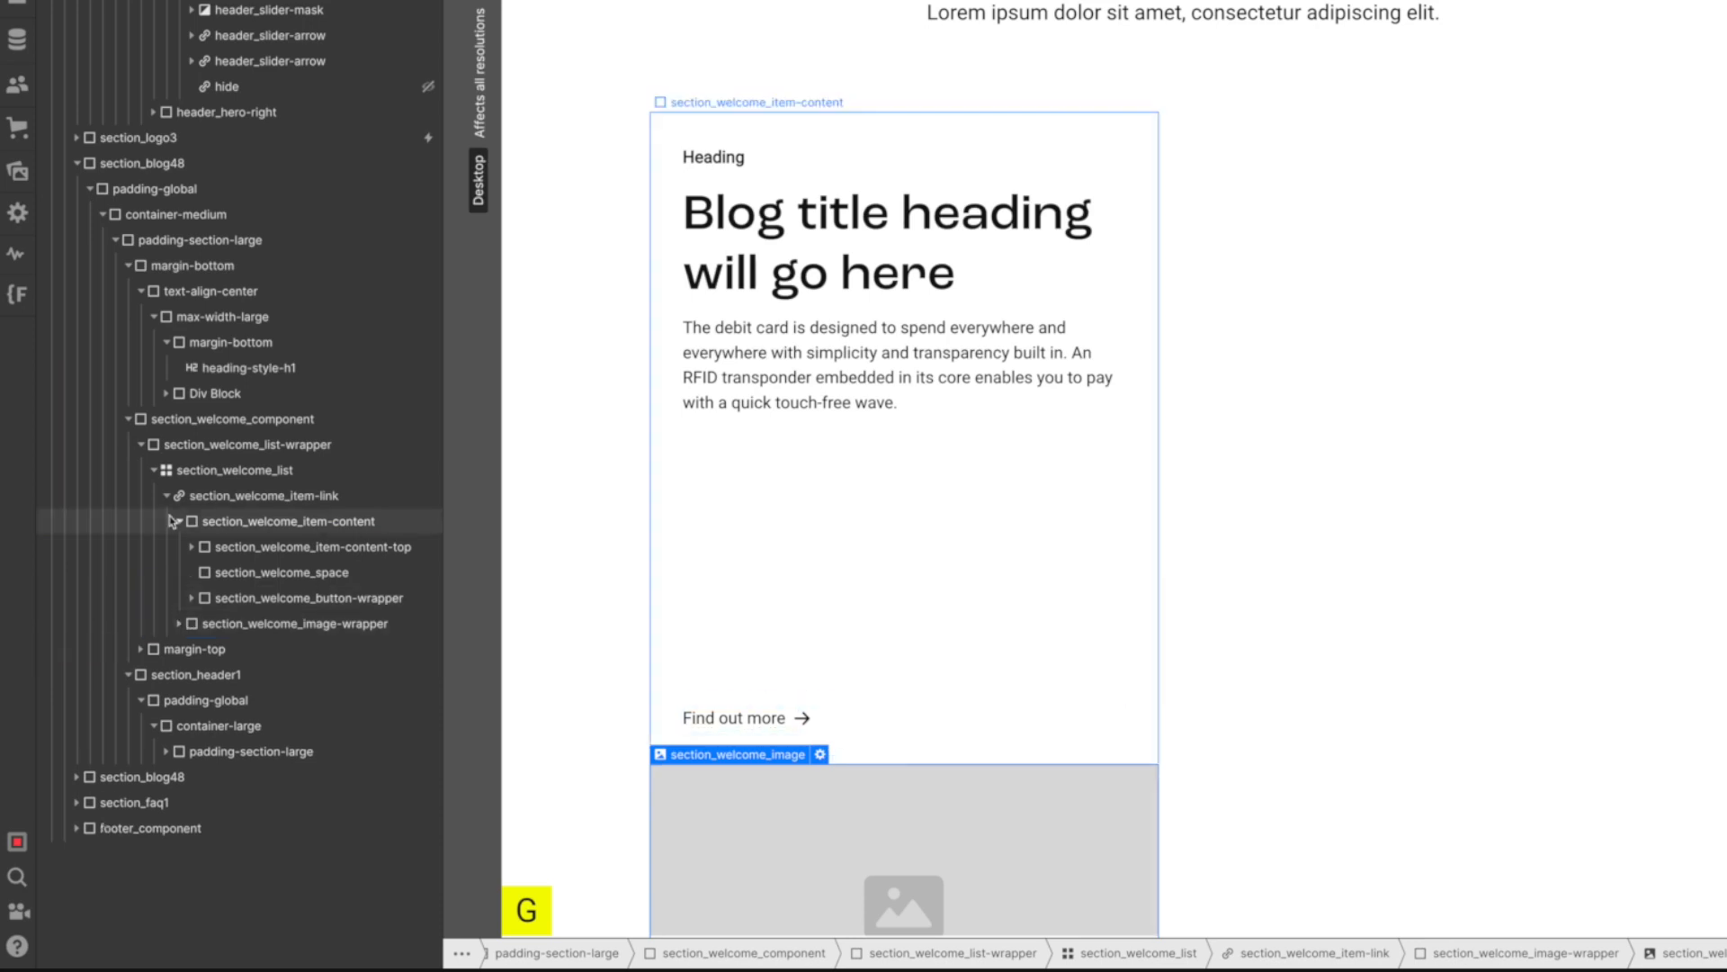
left_click(179, 522)
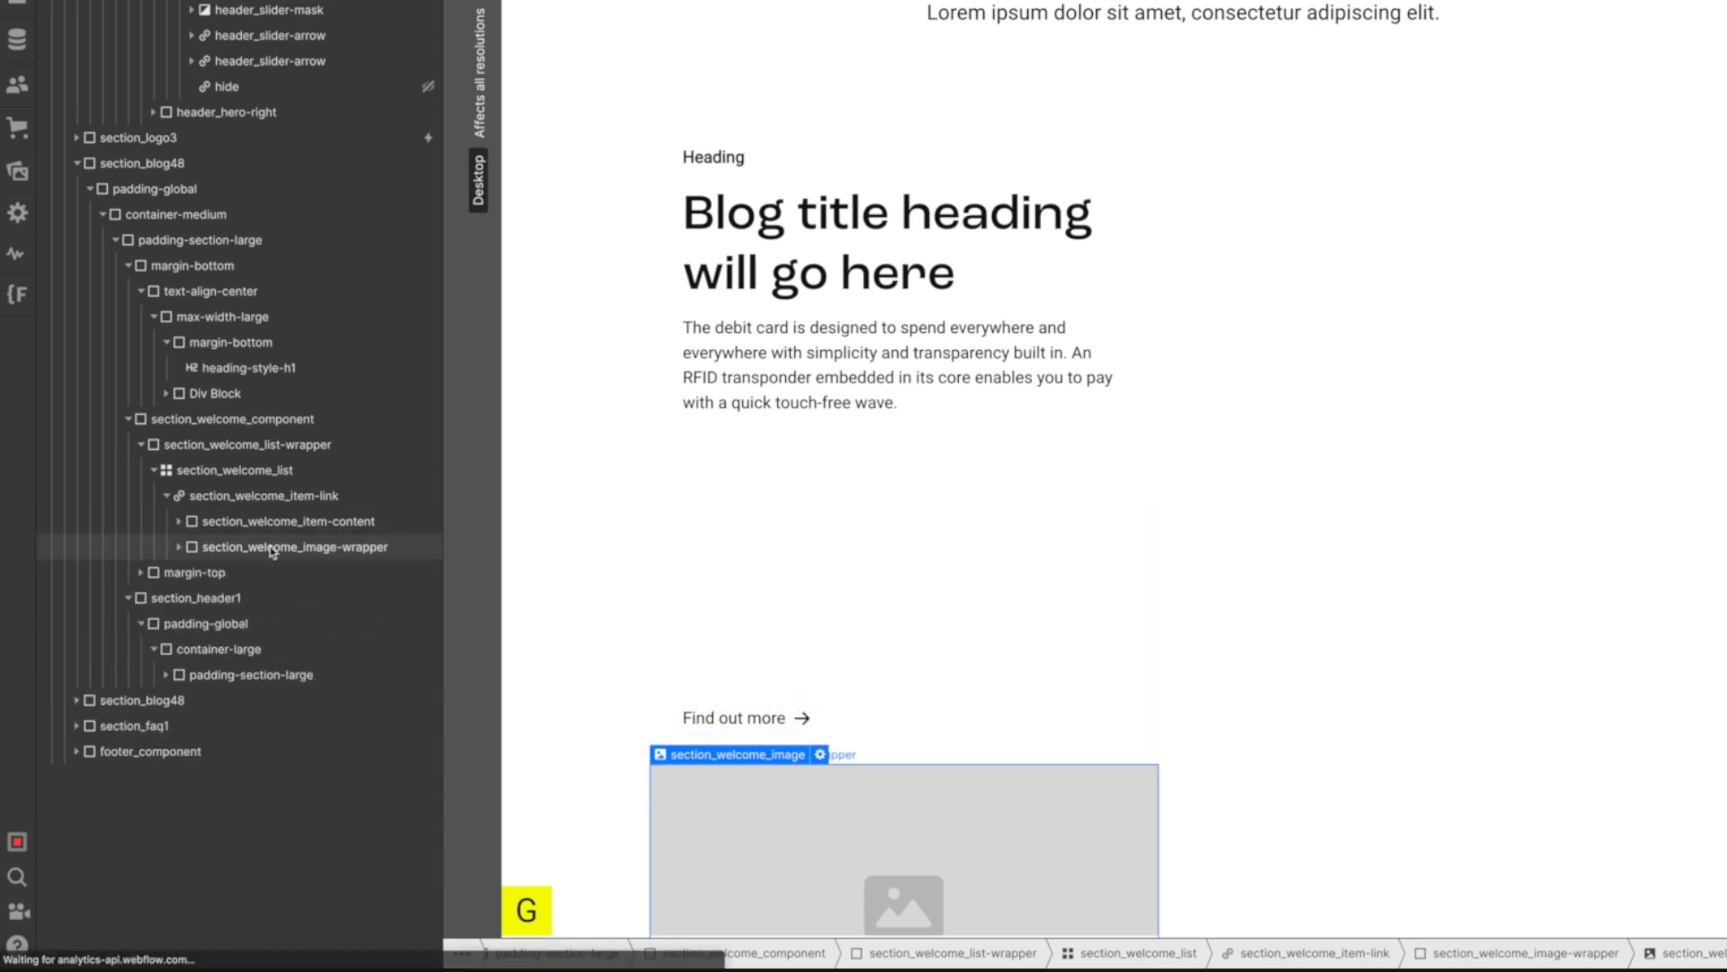
left_click(292, 523)
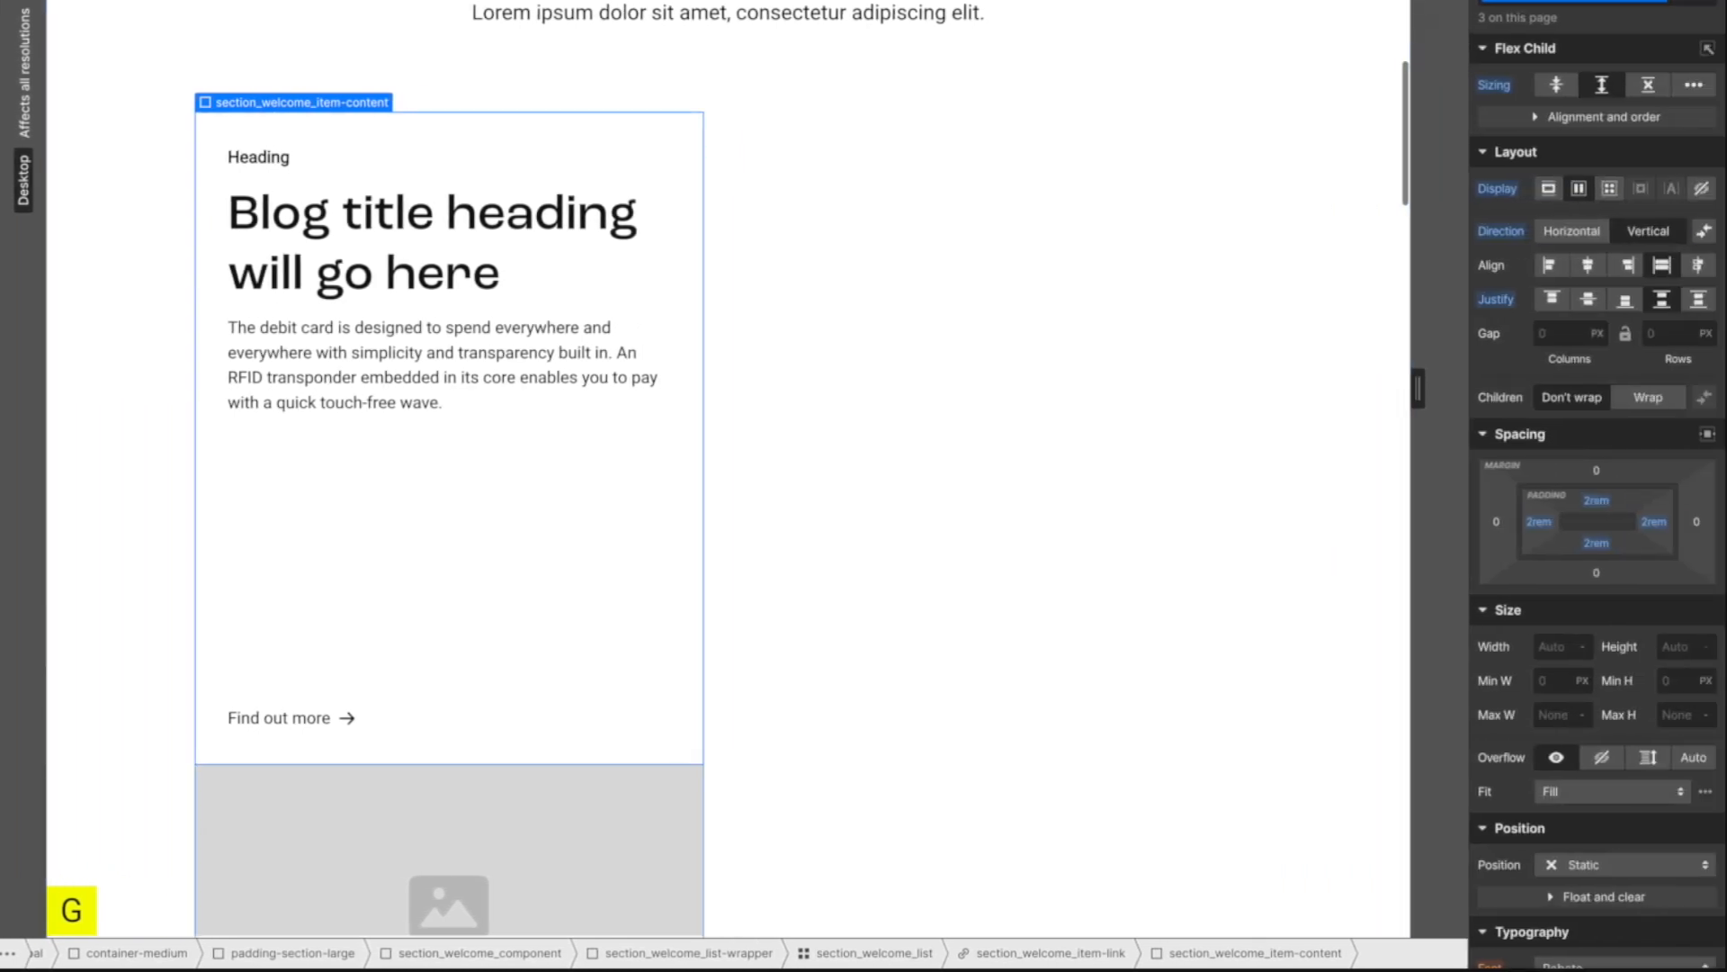
key("Up")
scroll(1561, 806, "down", 6)
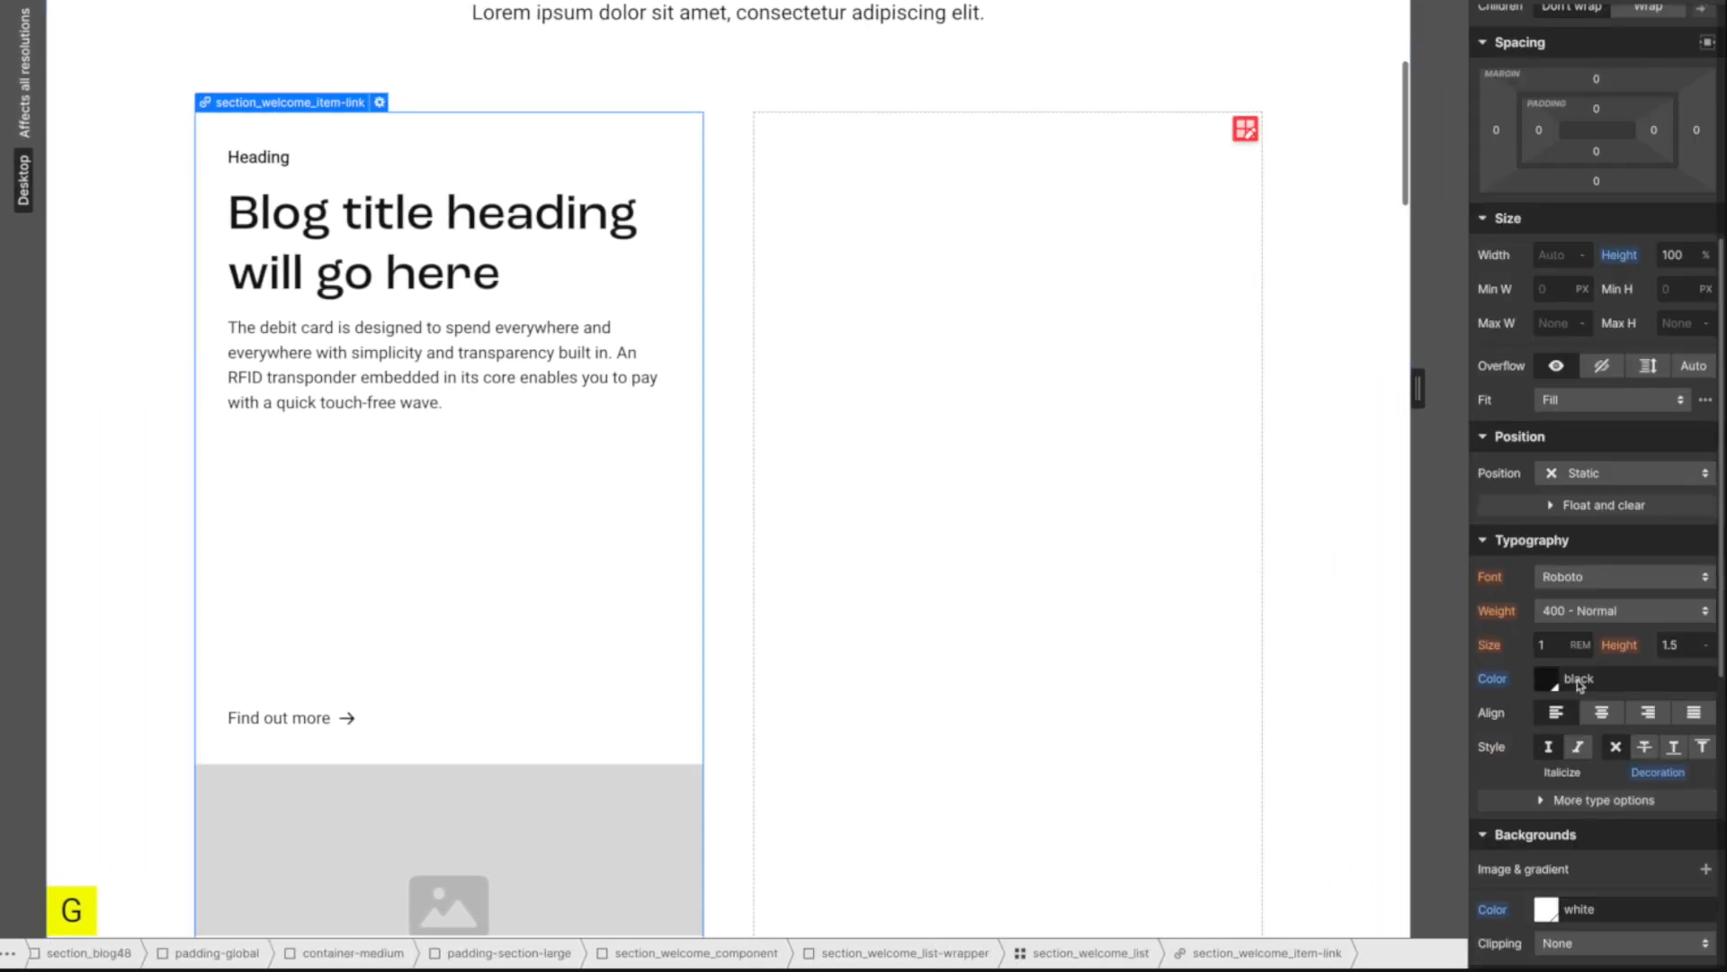
left_click(1567, 468)
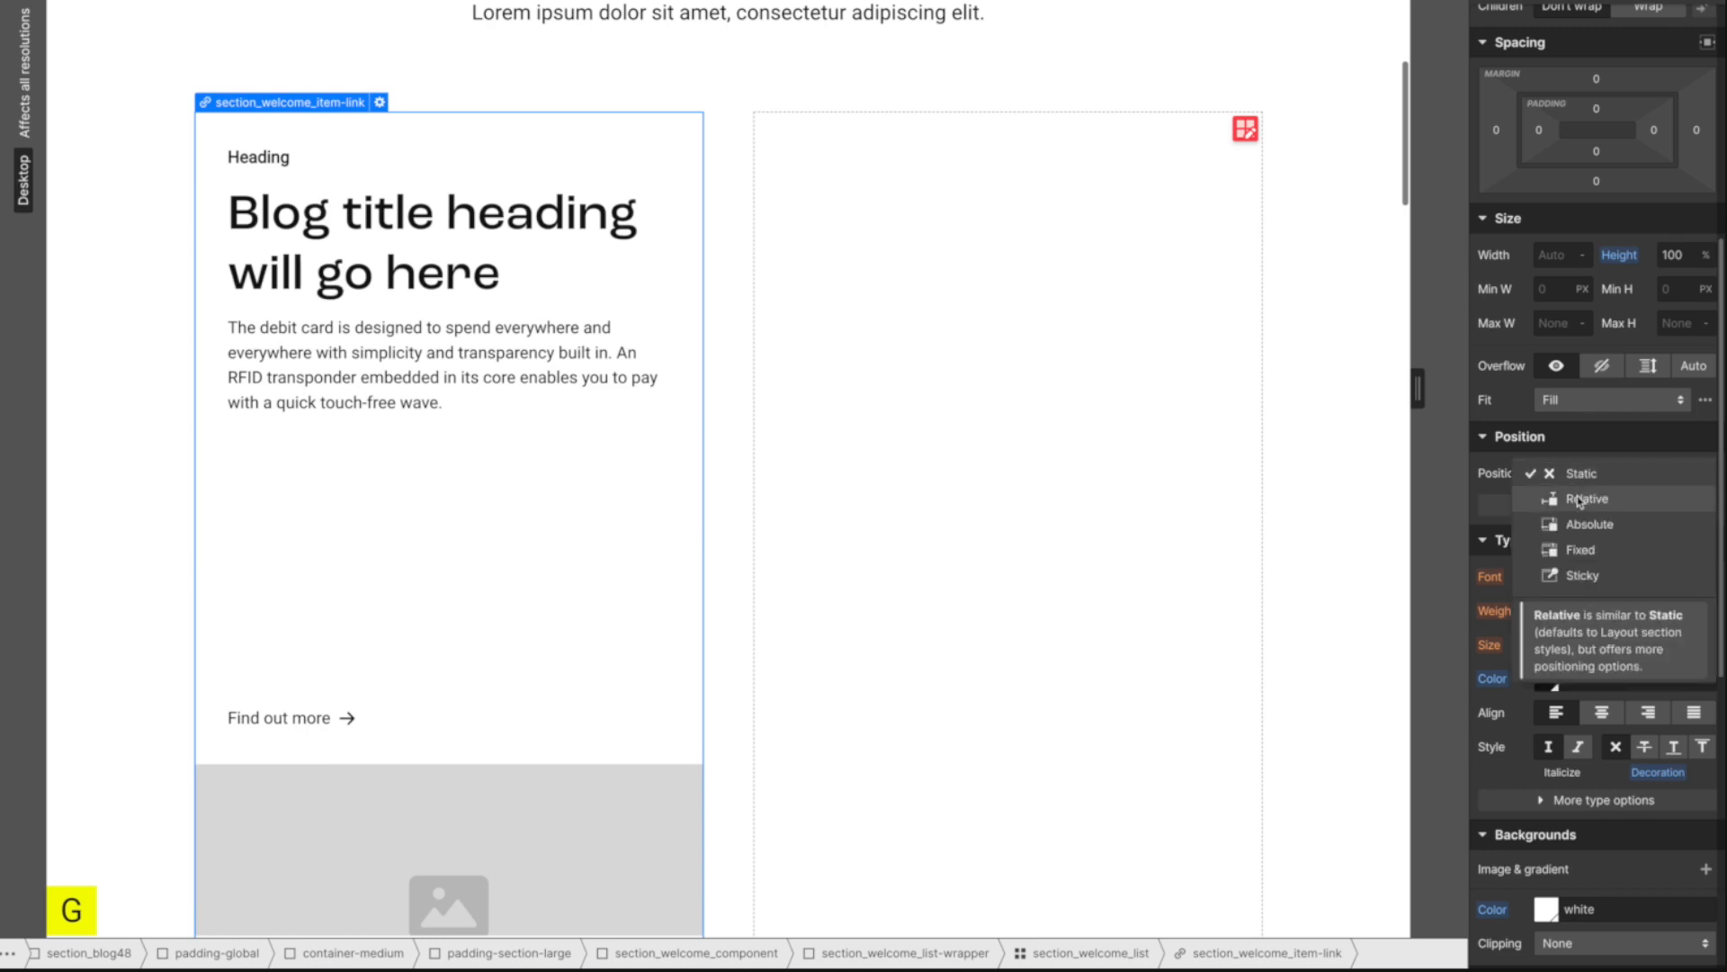
left_click(1580, 500)
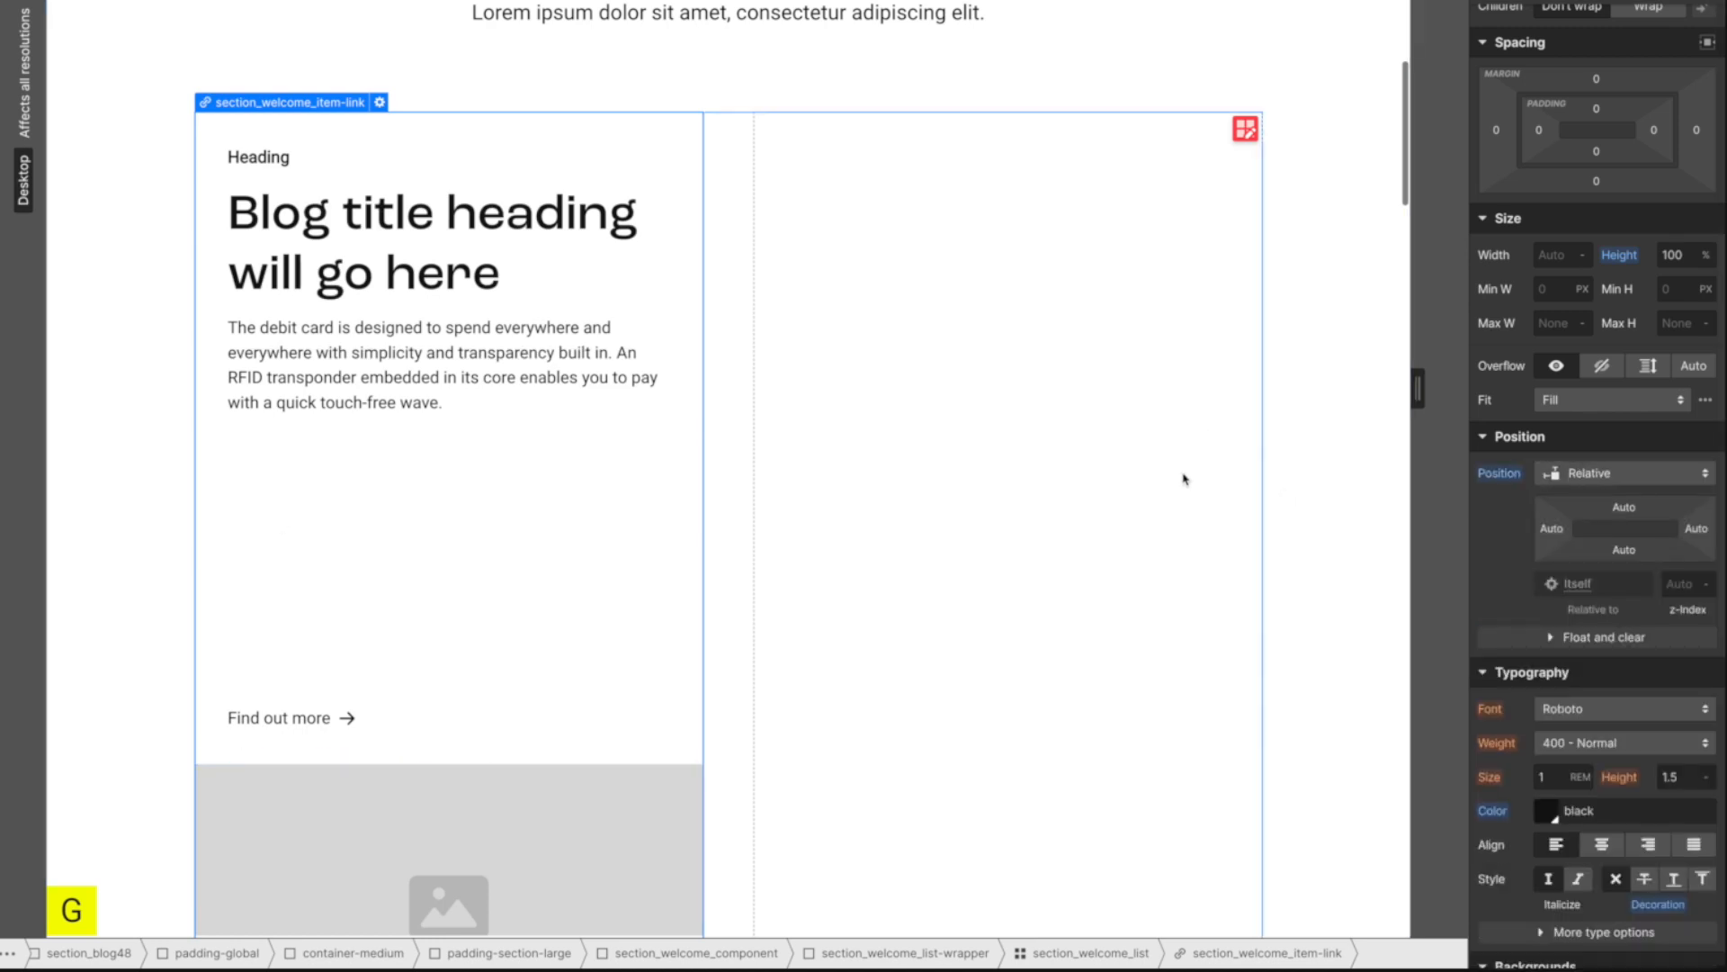
scroll(1556, 666, "down", 3)
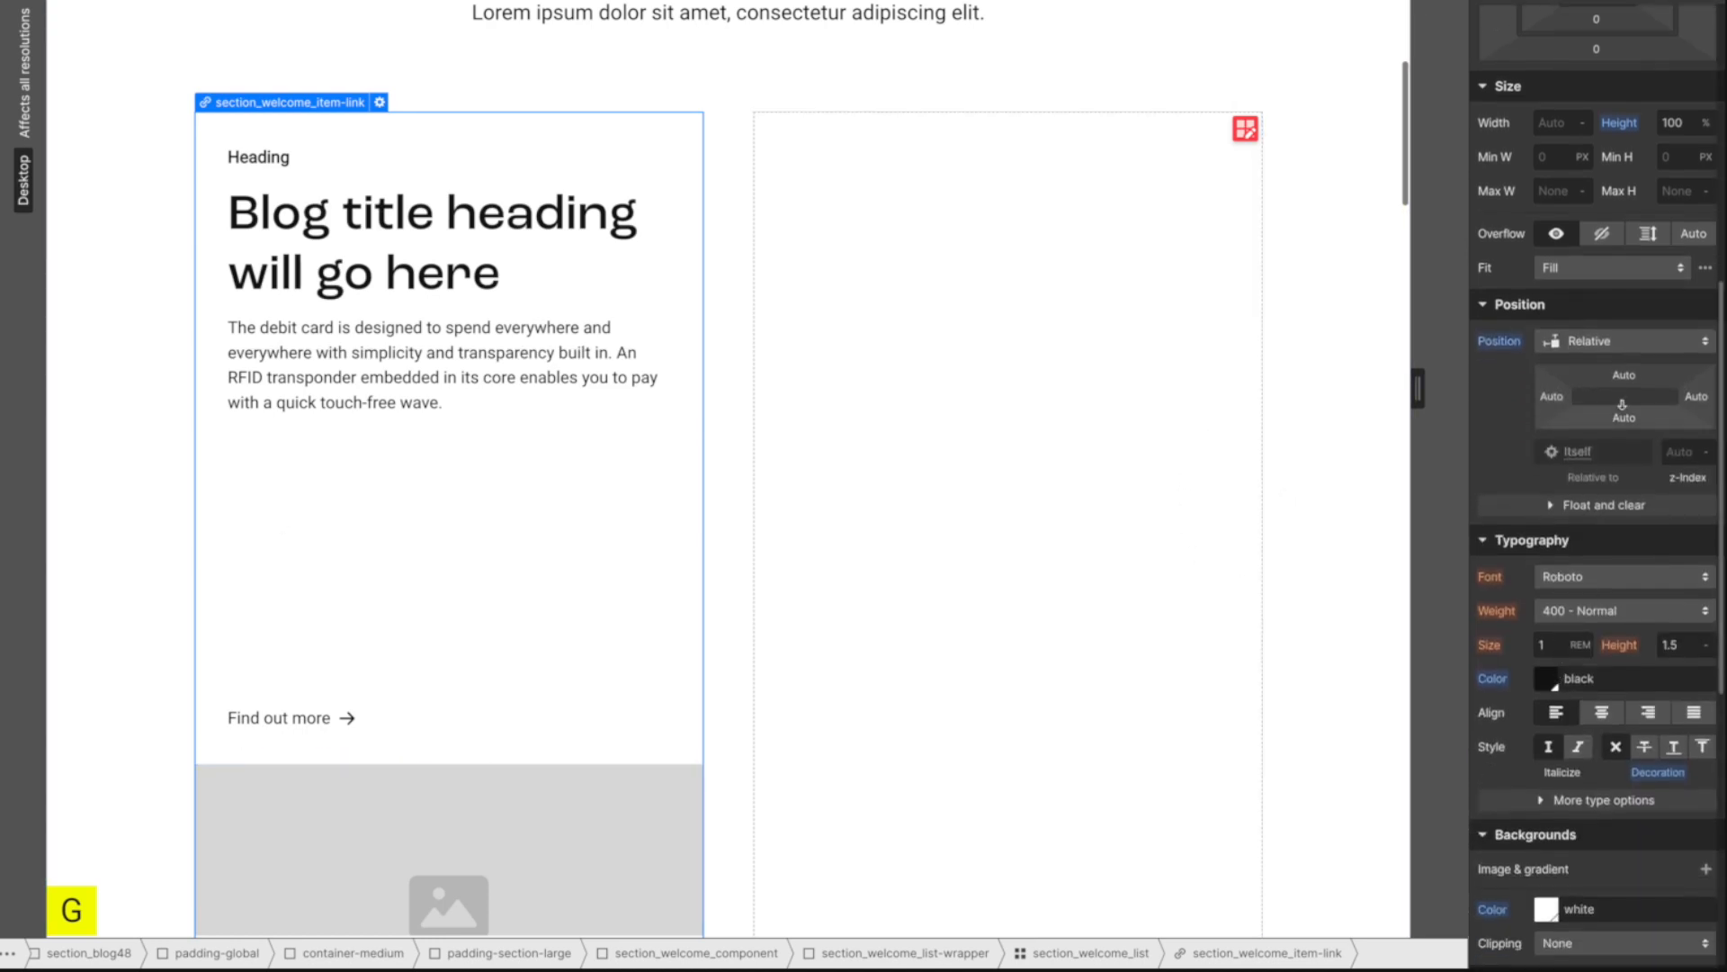
scroll(1649, 688, "down", 10)
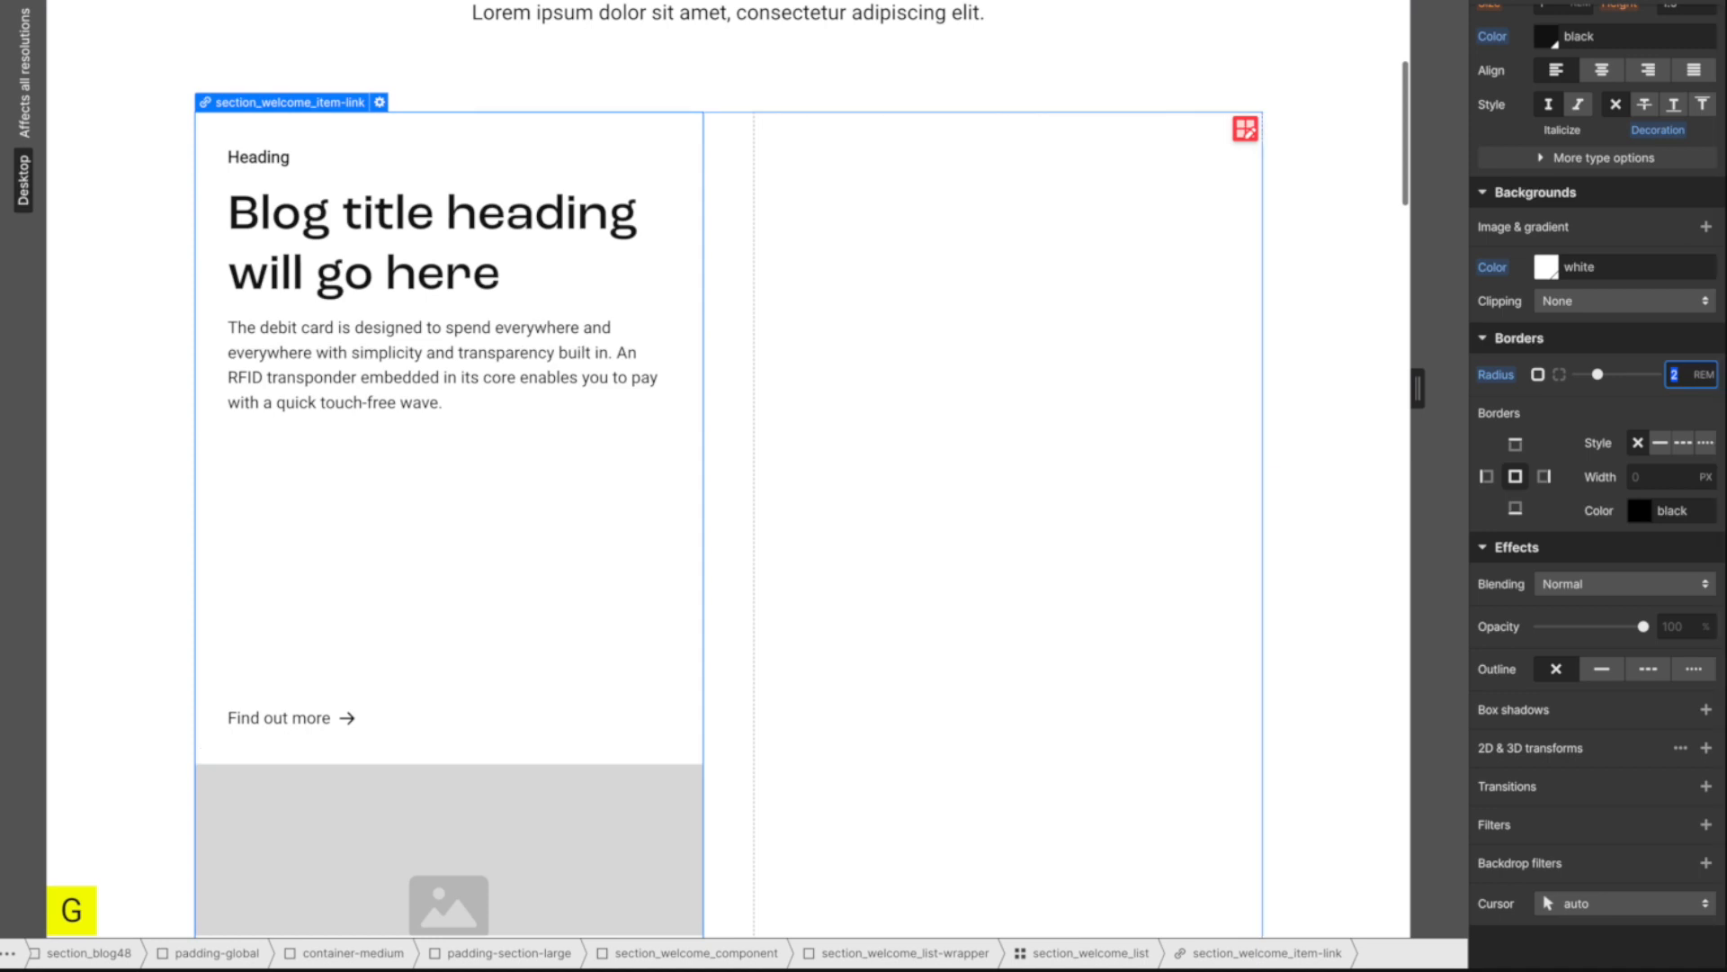
Check the welcome section's outer wrapper, the nested section_header1 and the first card's spacer block in the page structure.
scroll(201, 197, "up", 6)
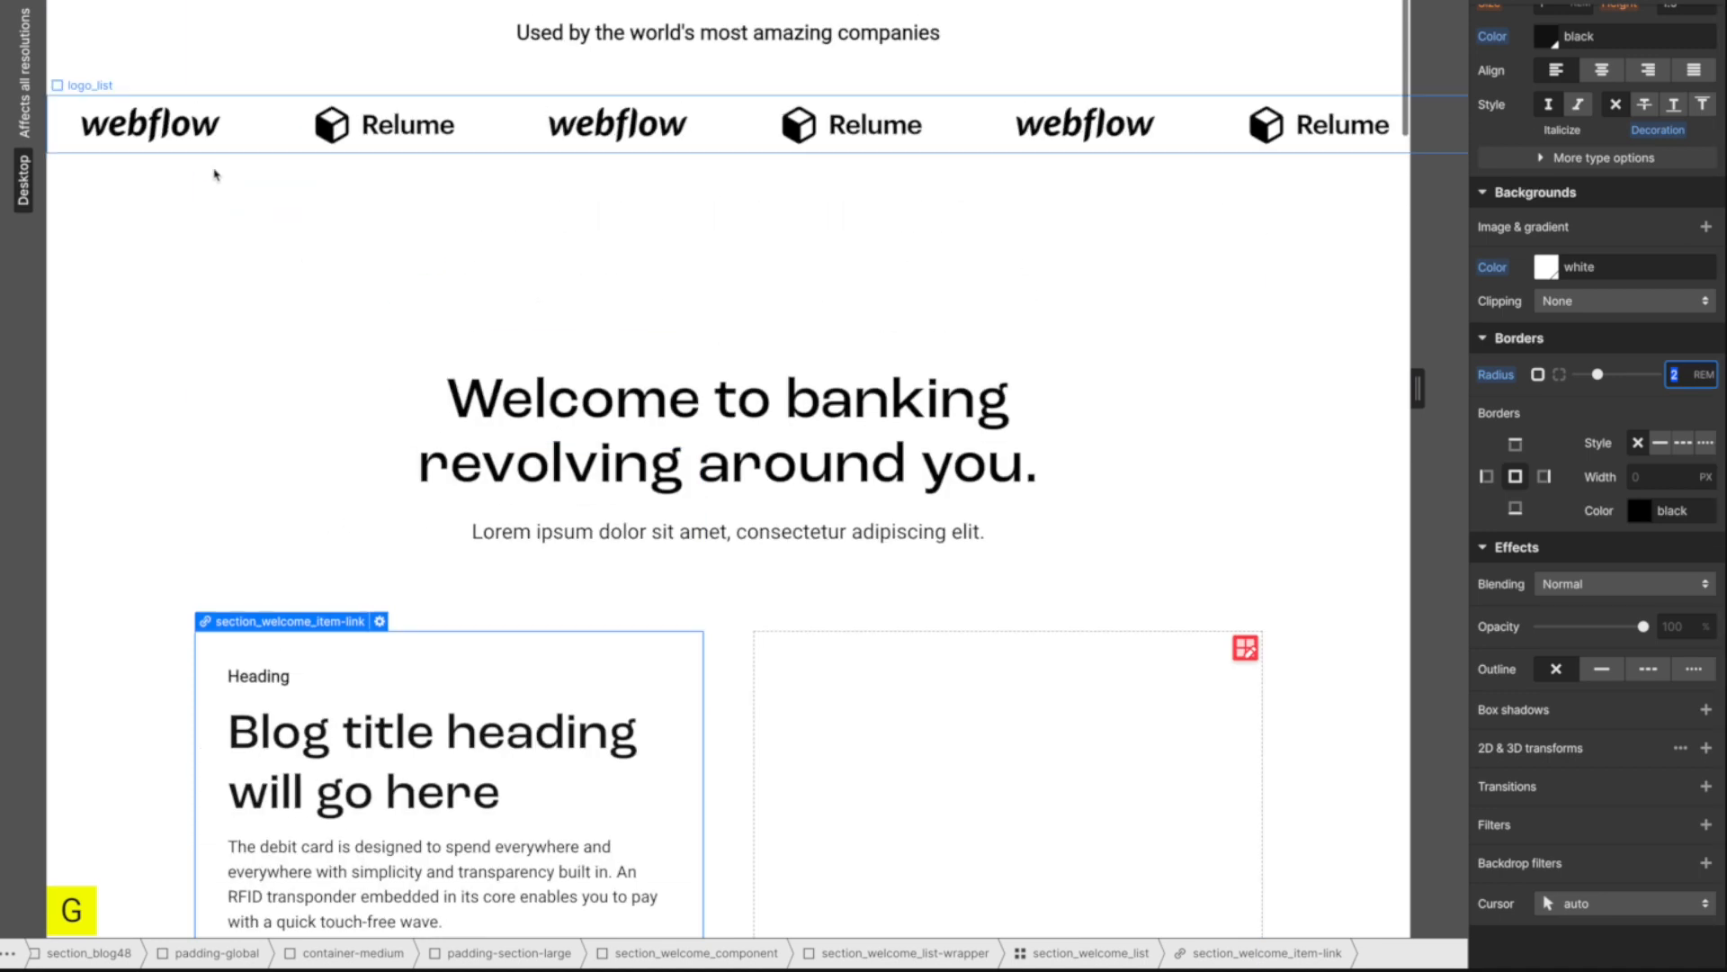
left_click(137, 385)
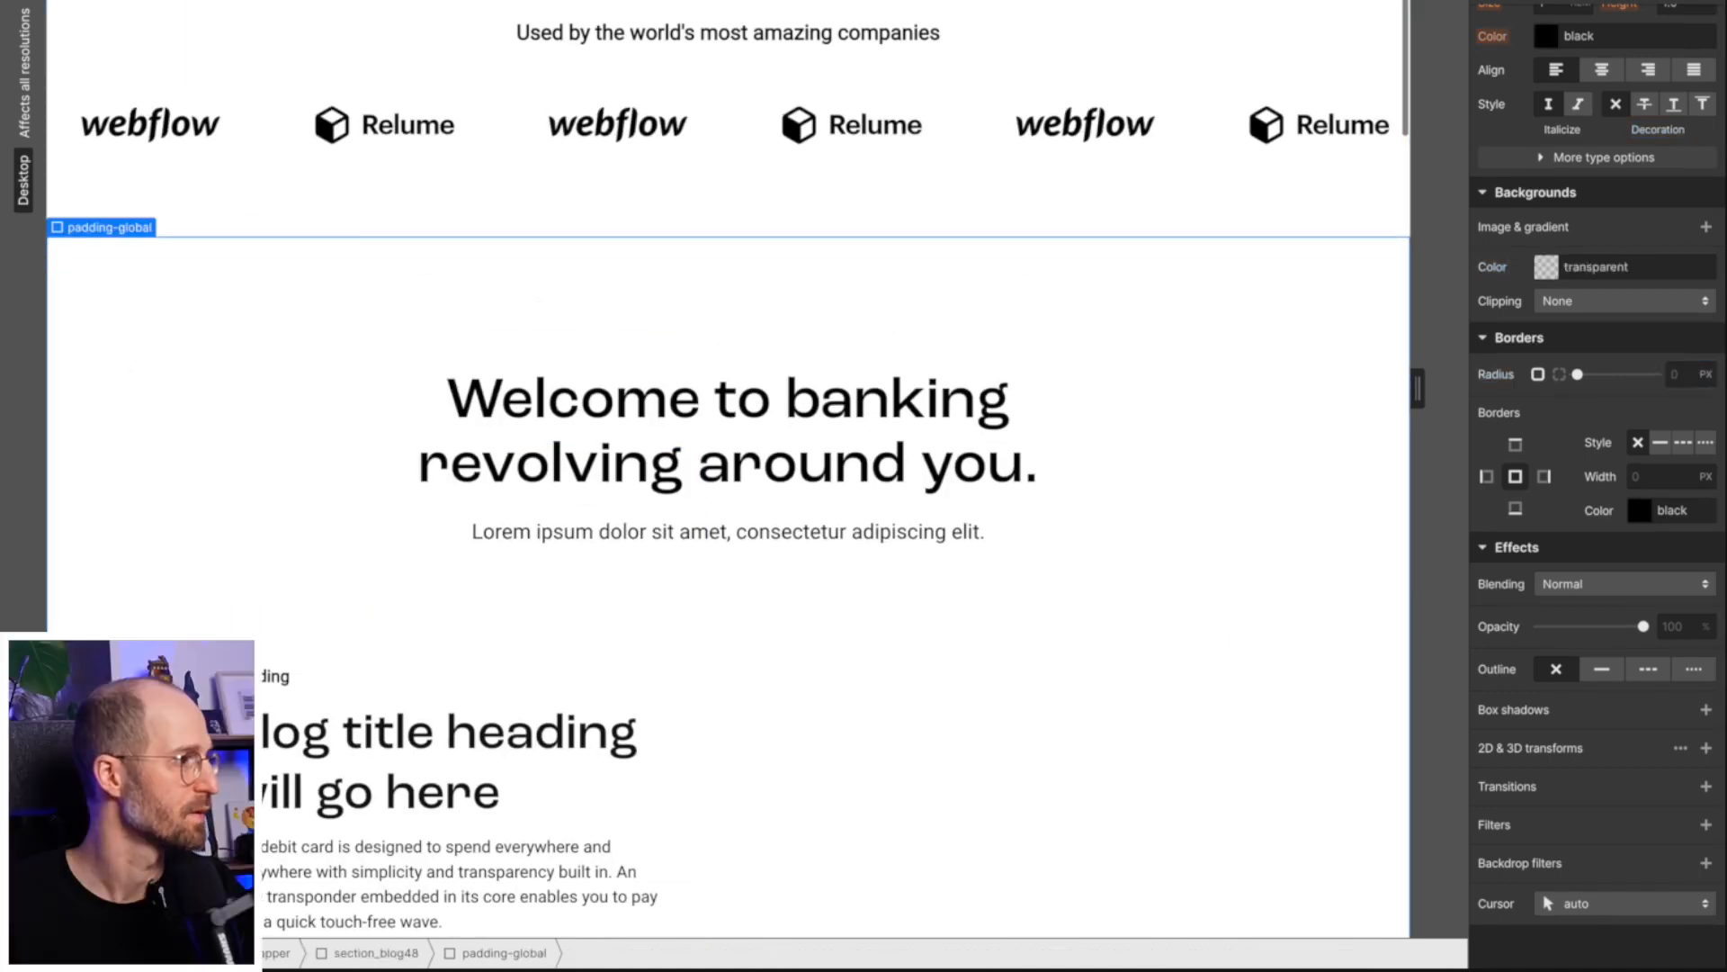
key("Up")
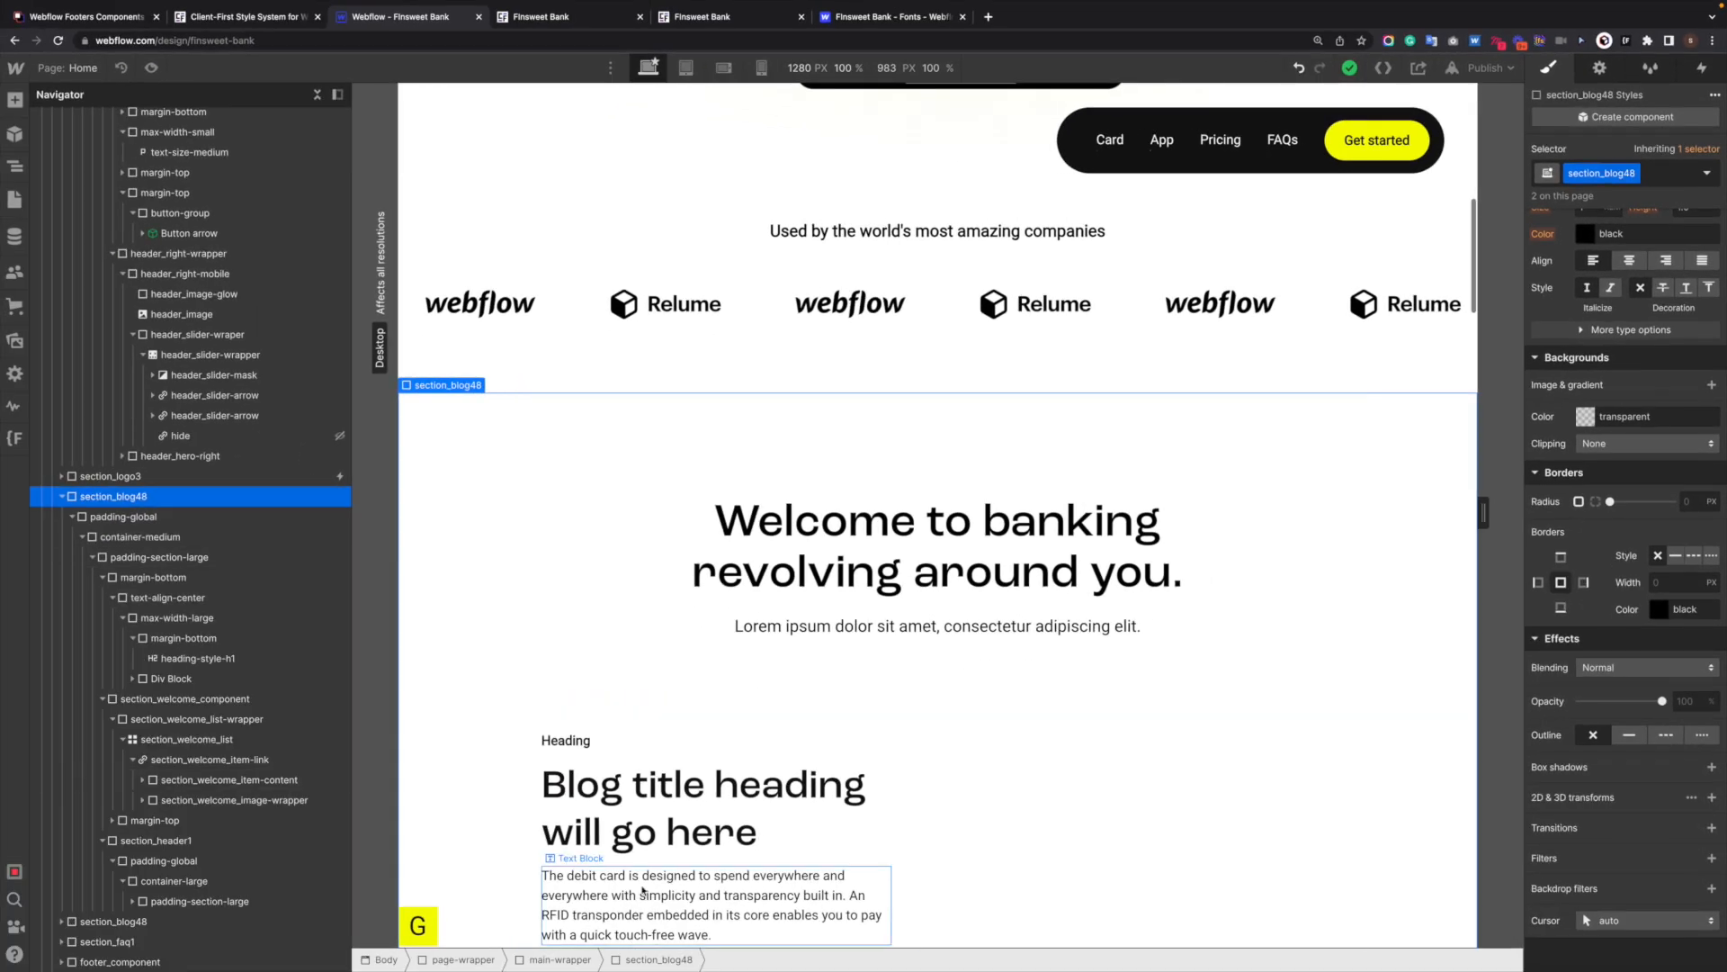
left_click(160, 842)
scroll(792, 490, "up", 5)
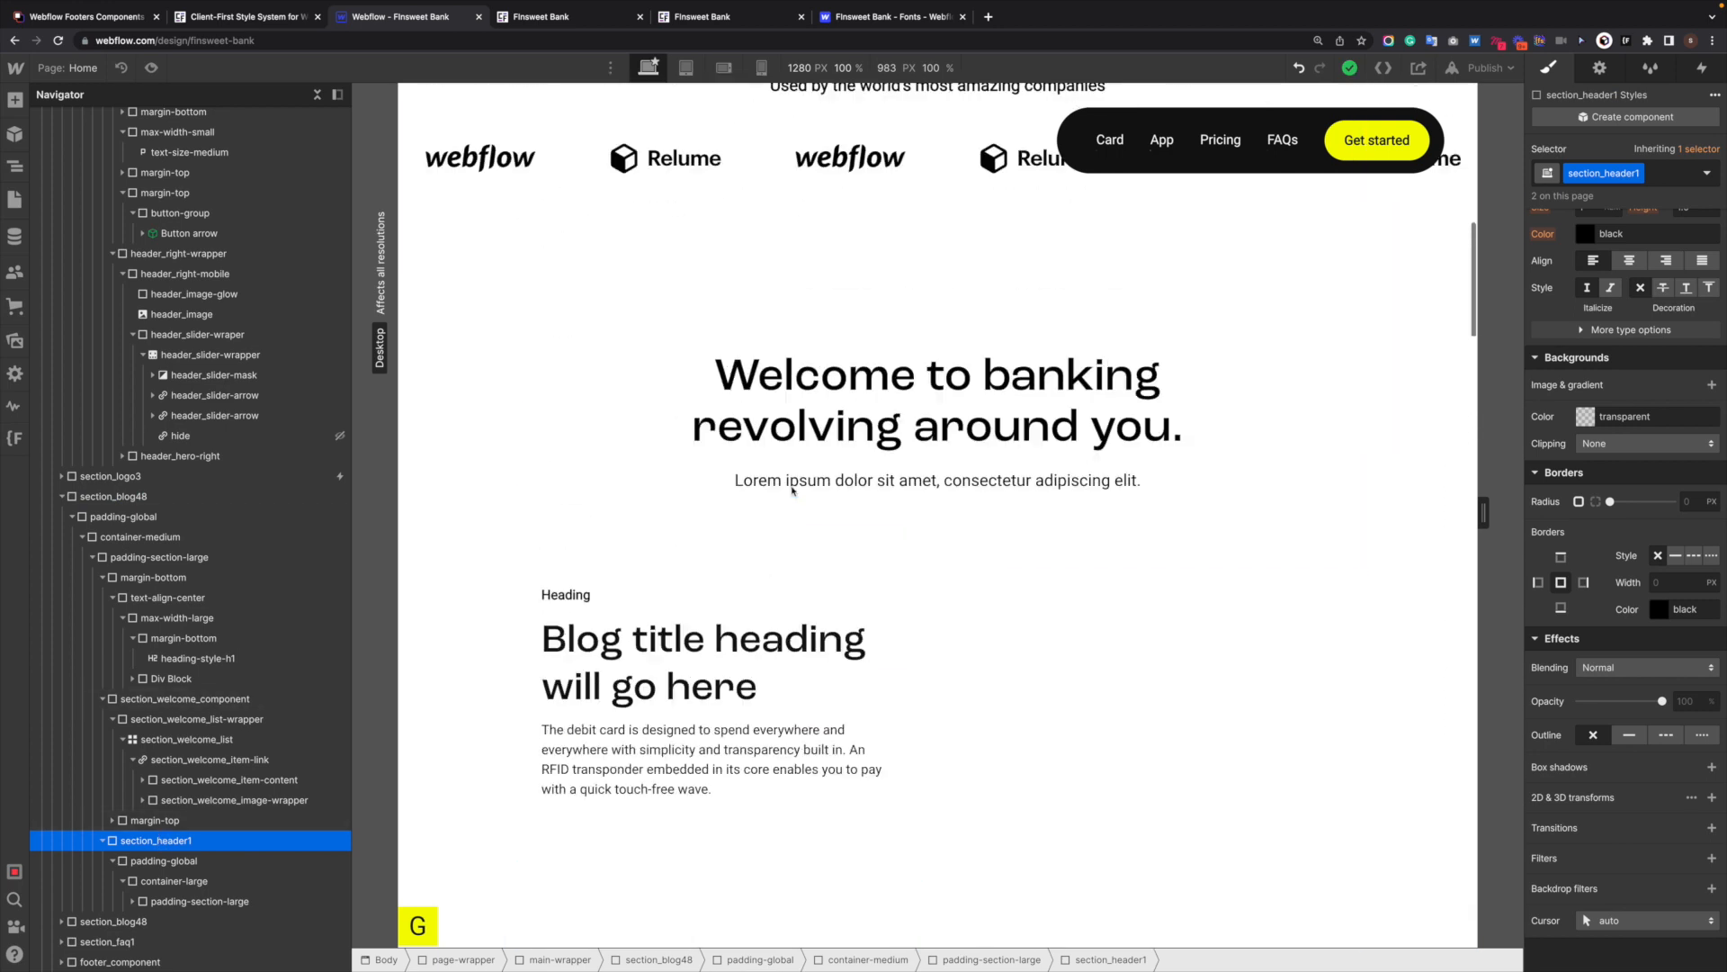
scroll(783, 491, "down", 3)
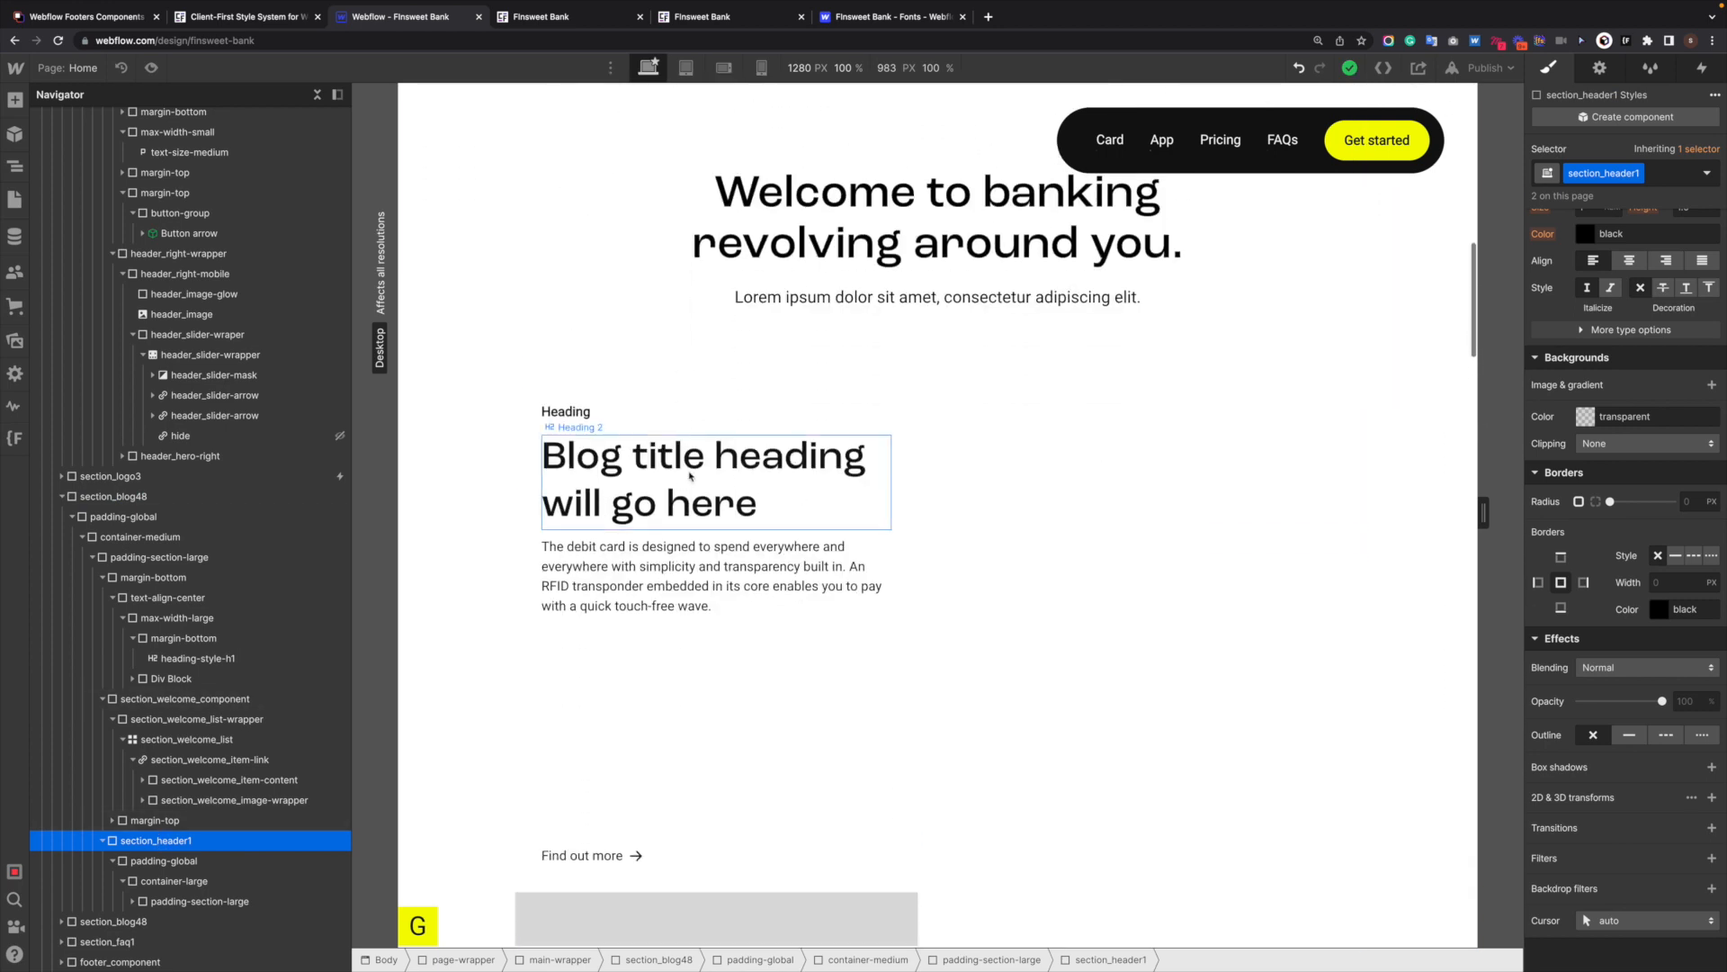
left_click(720, 683)
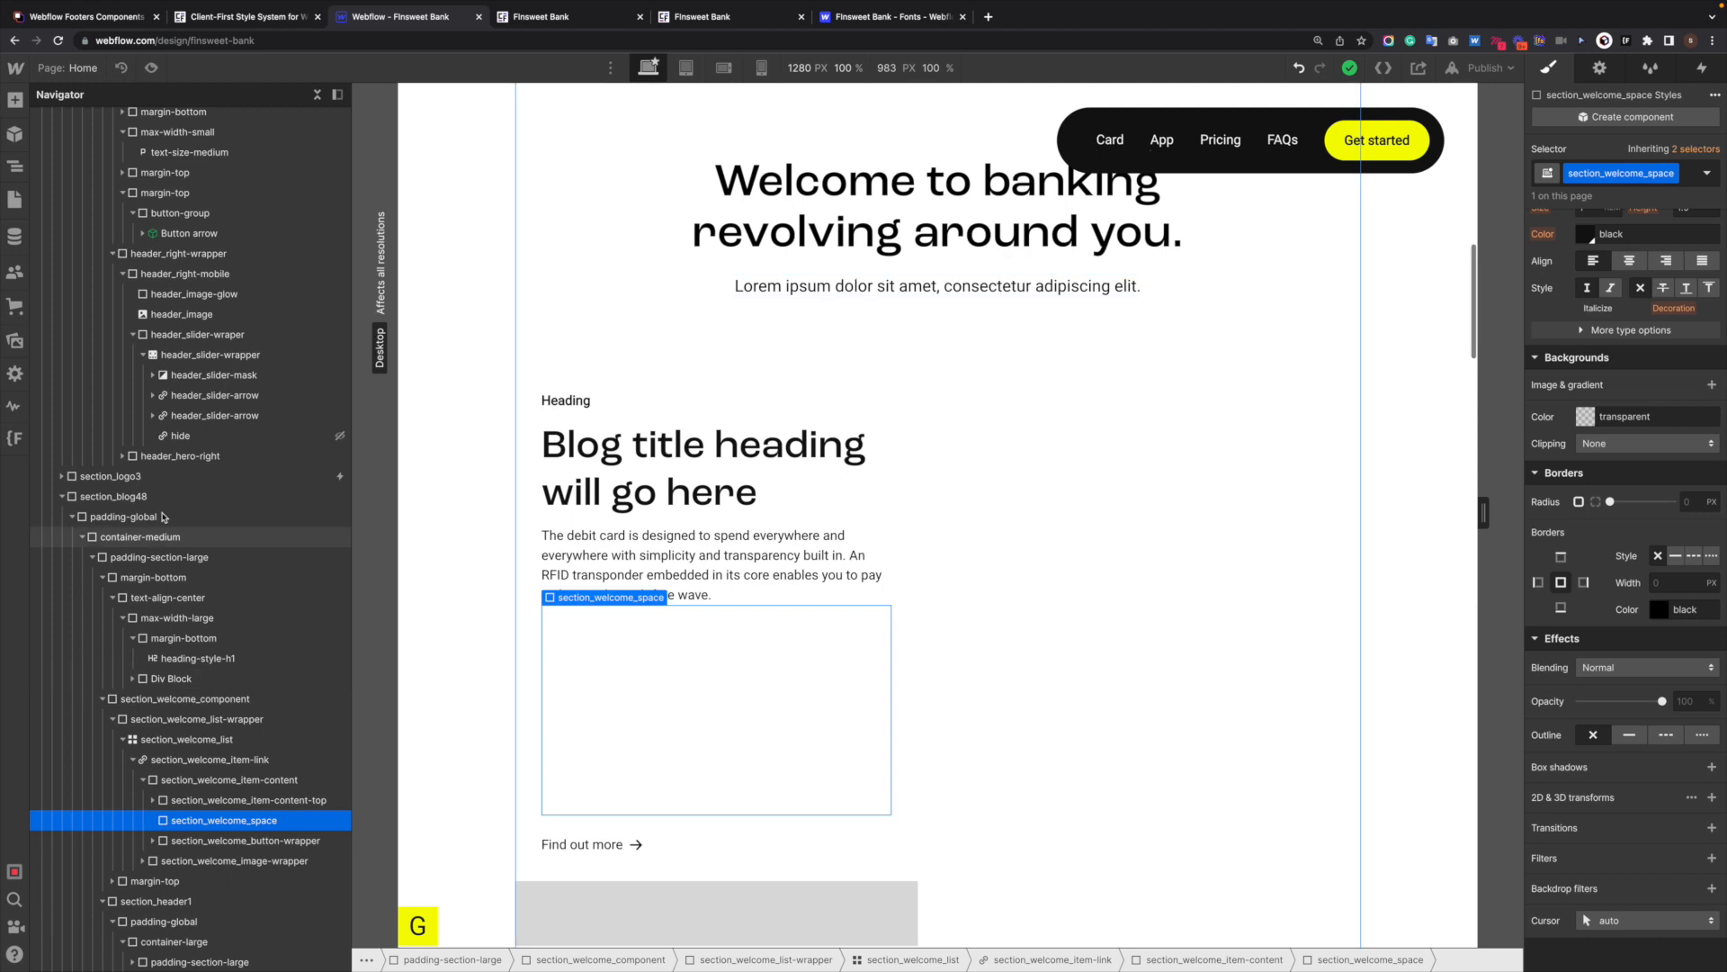
Rename the welcome section's class from section_blog48 to section_welcome.
left_click(112, 495)
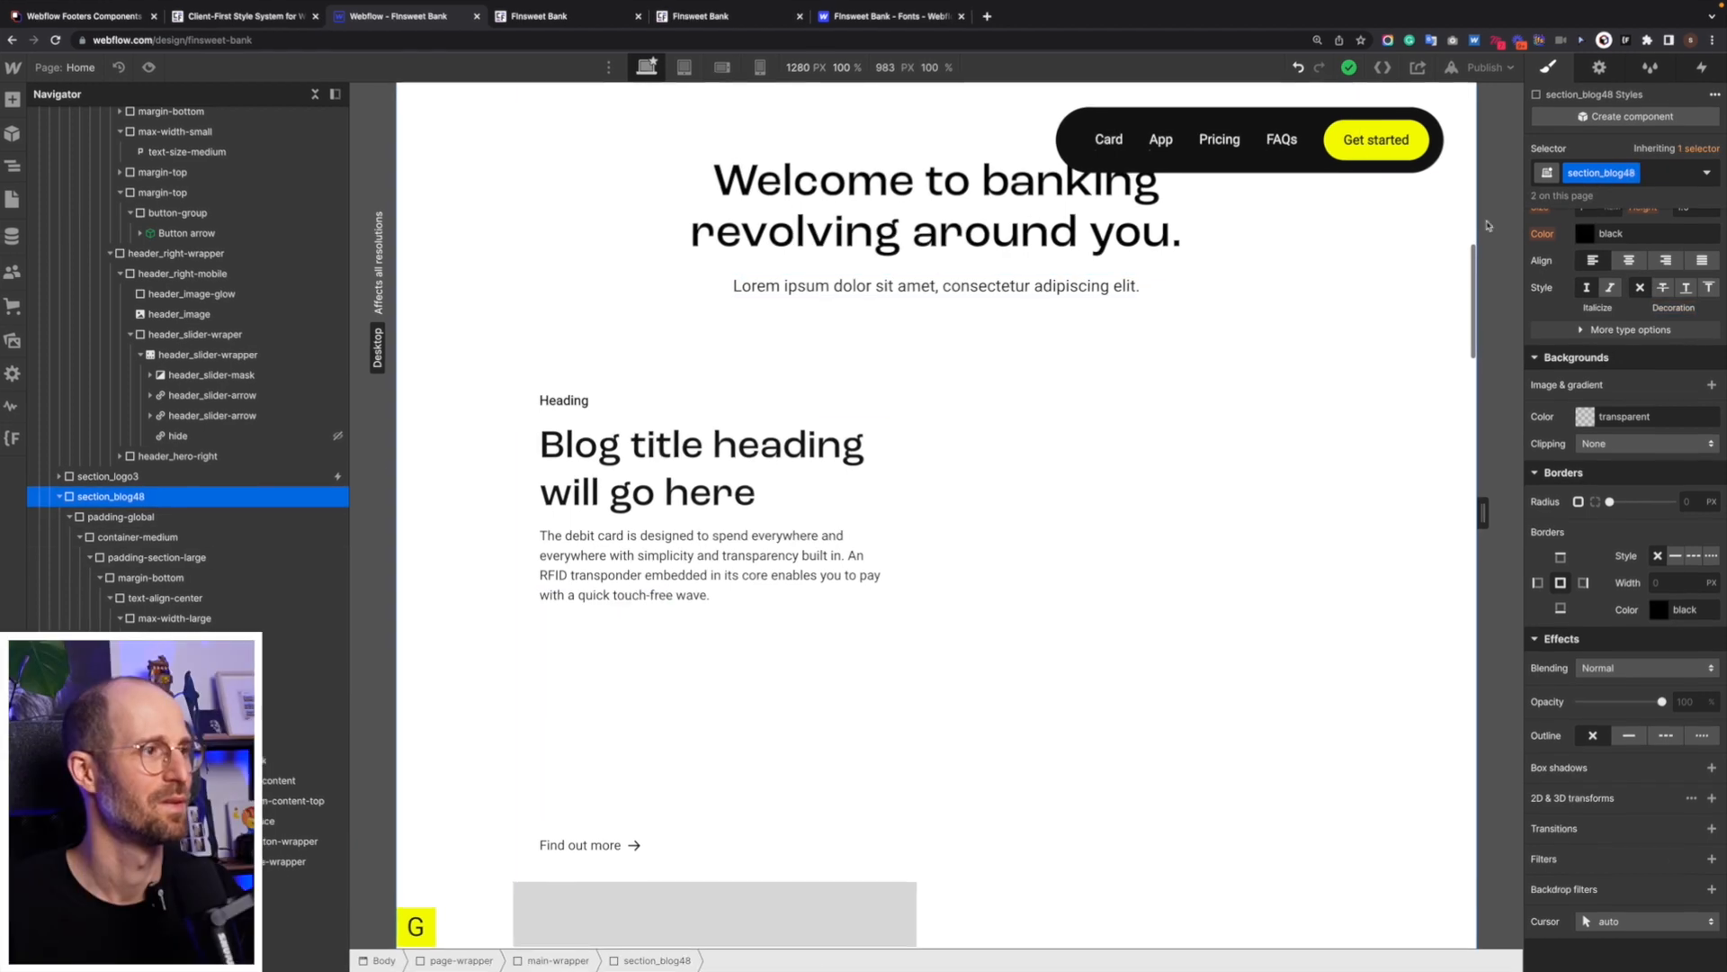
scroll(1046, 459, "up", 5)
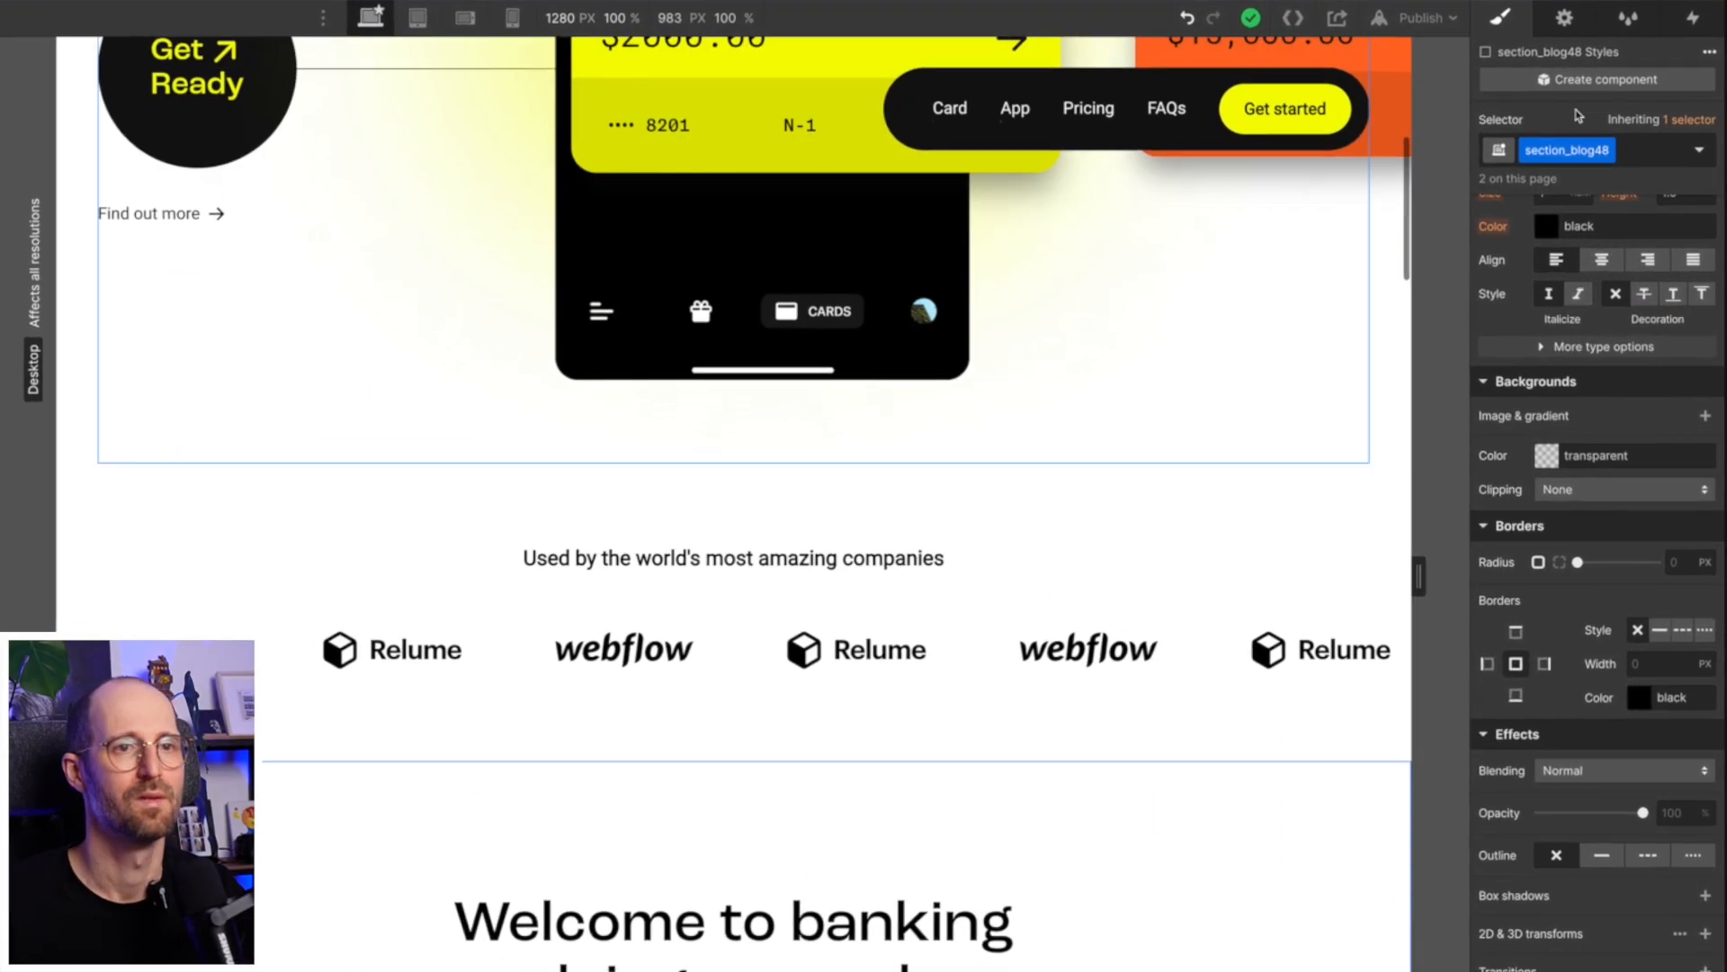
left_click(1609, 150)
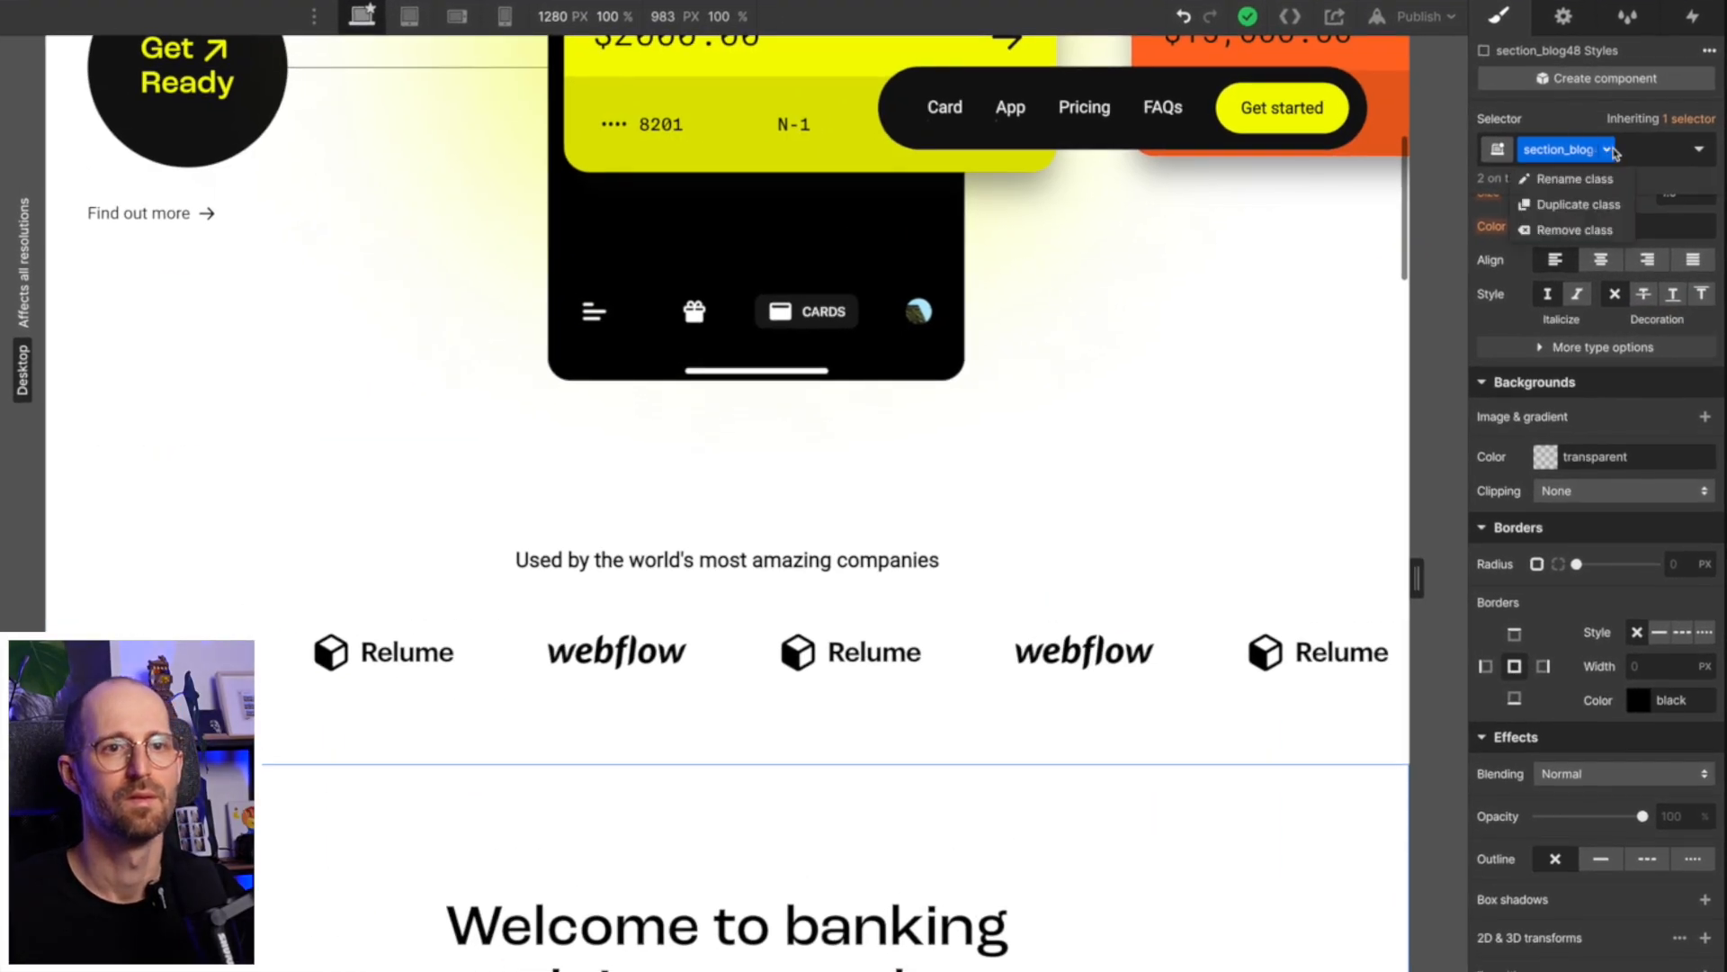
left_click(1589, 184)
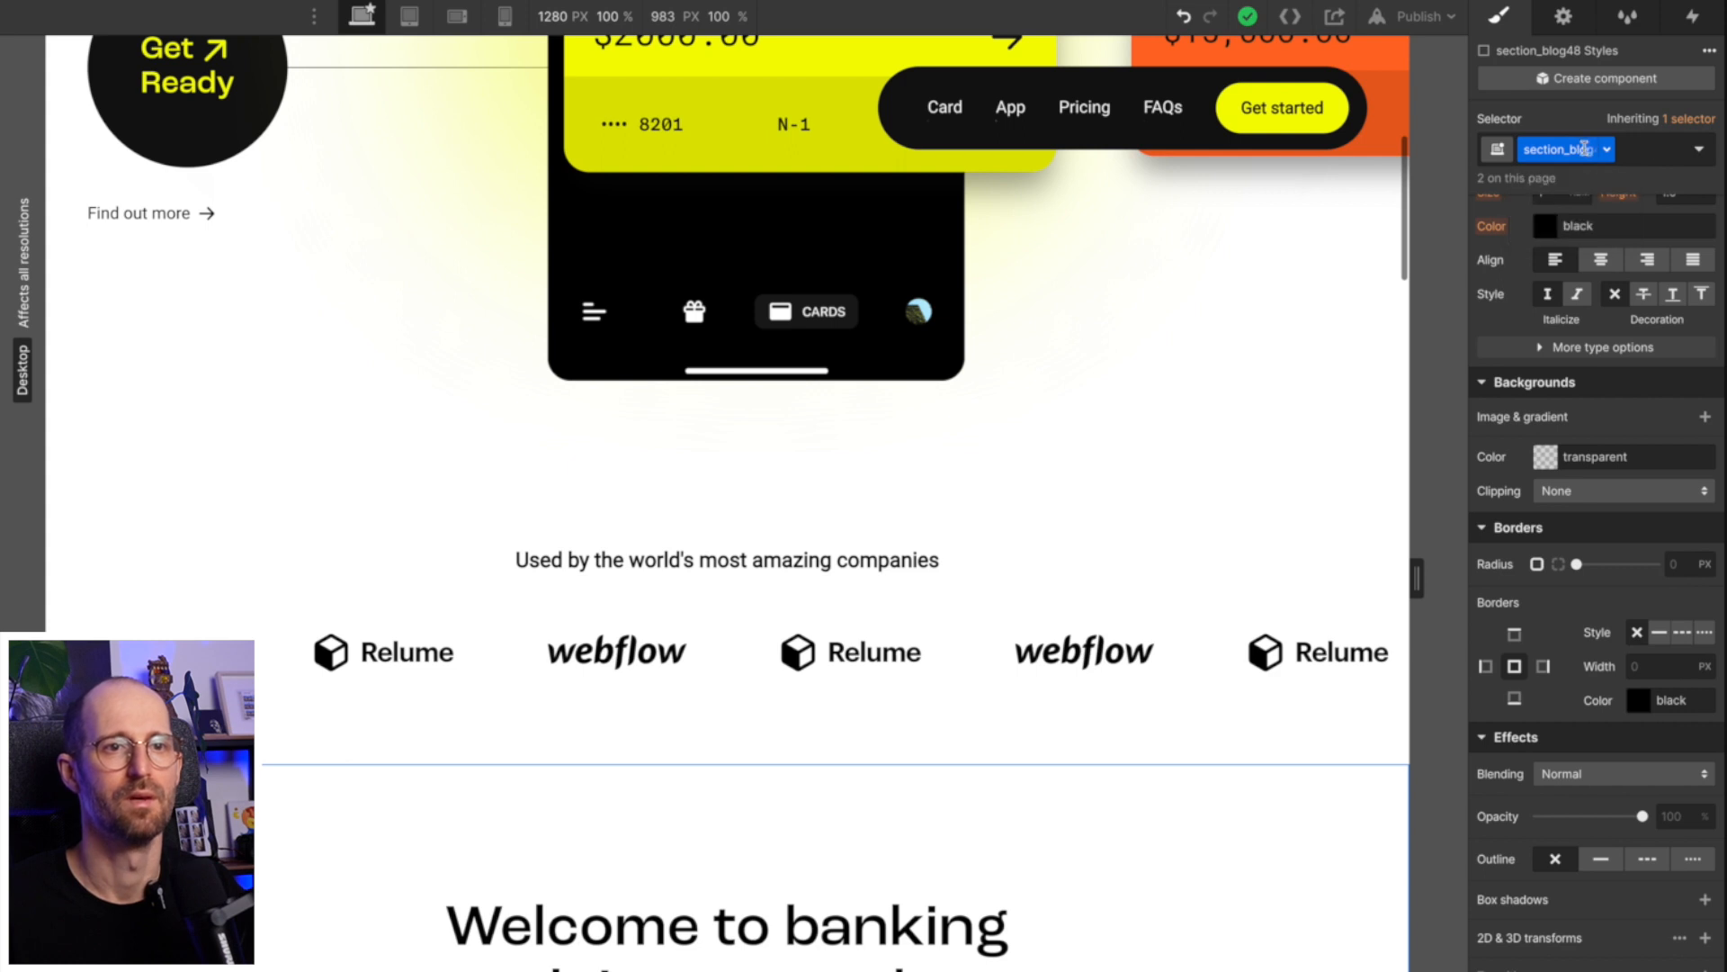
left_click_drag(1585, 147, 1583, 125)
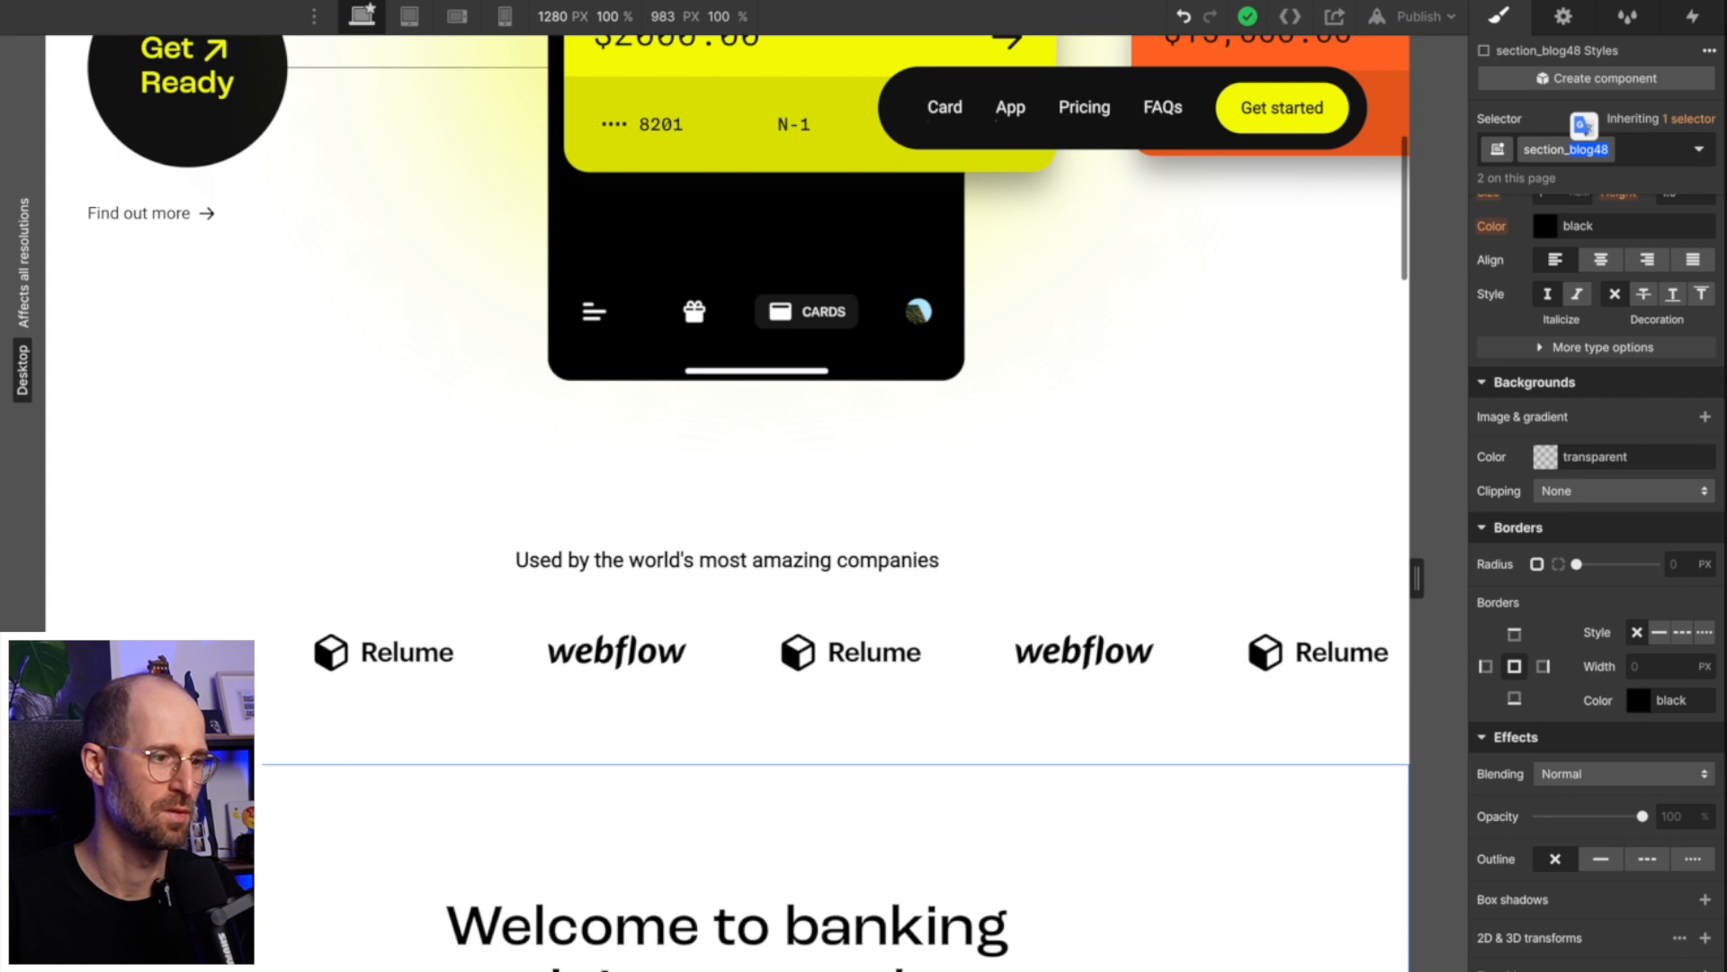
type("welc")
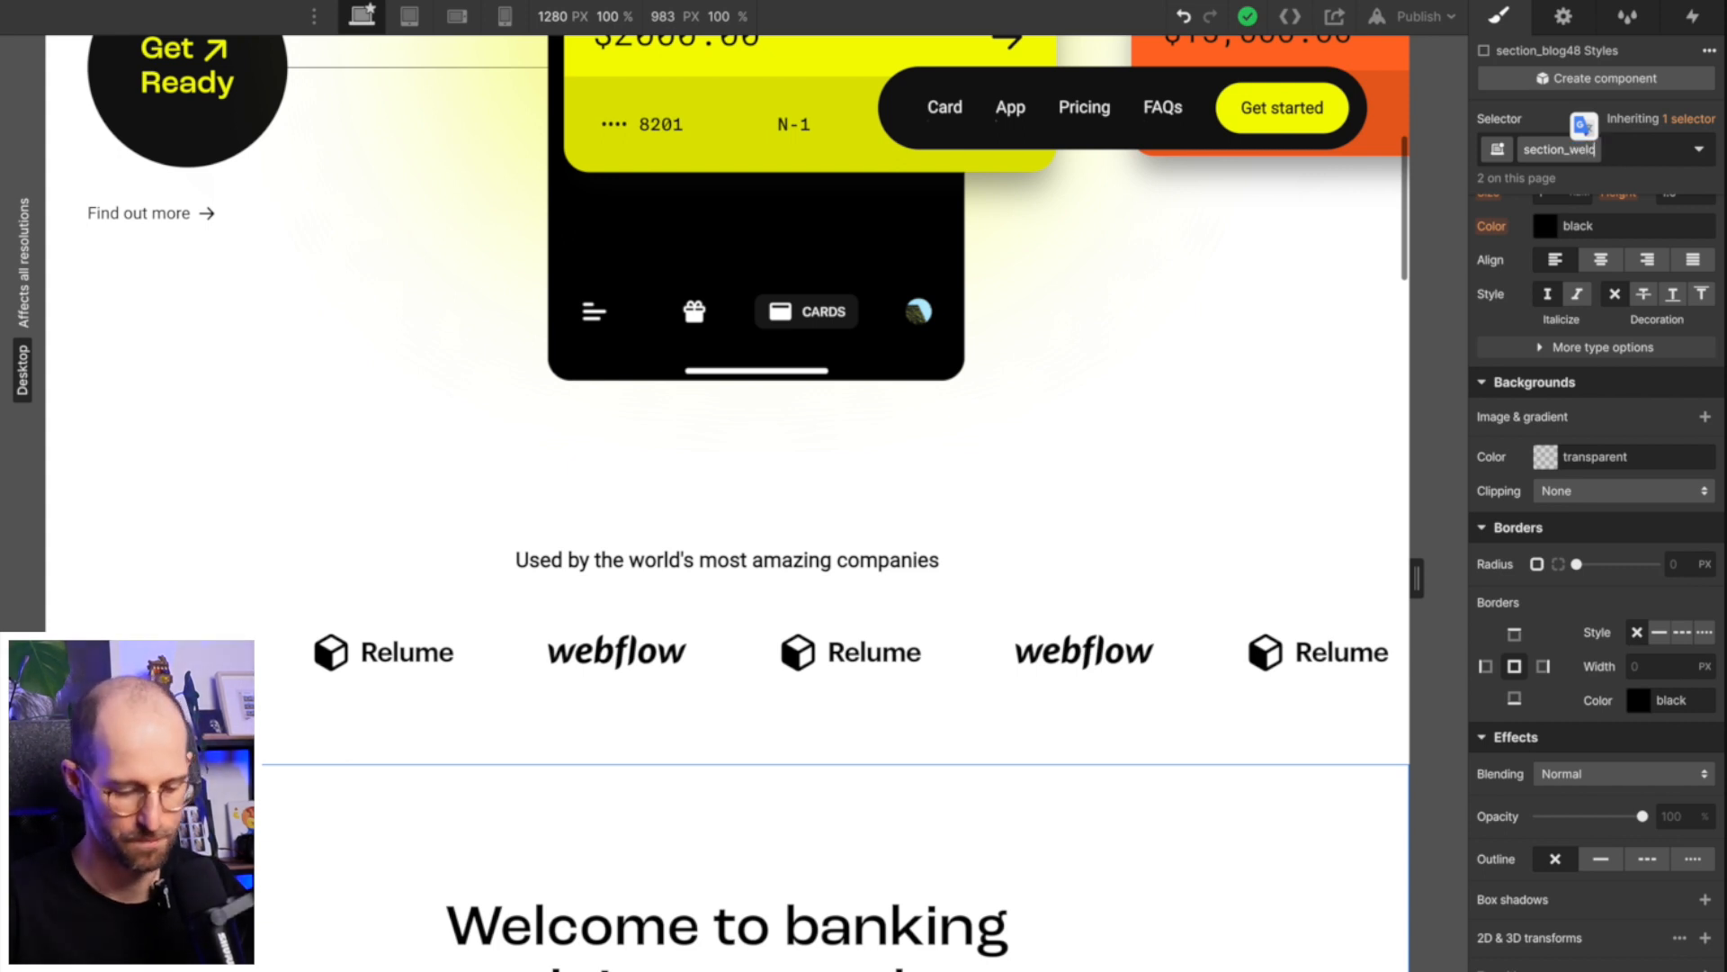
type("ome")
key("Return")
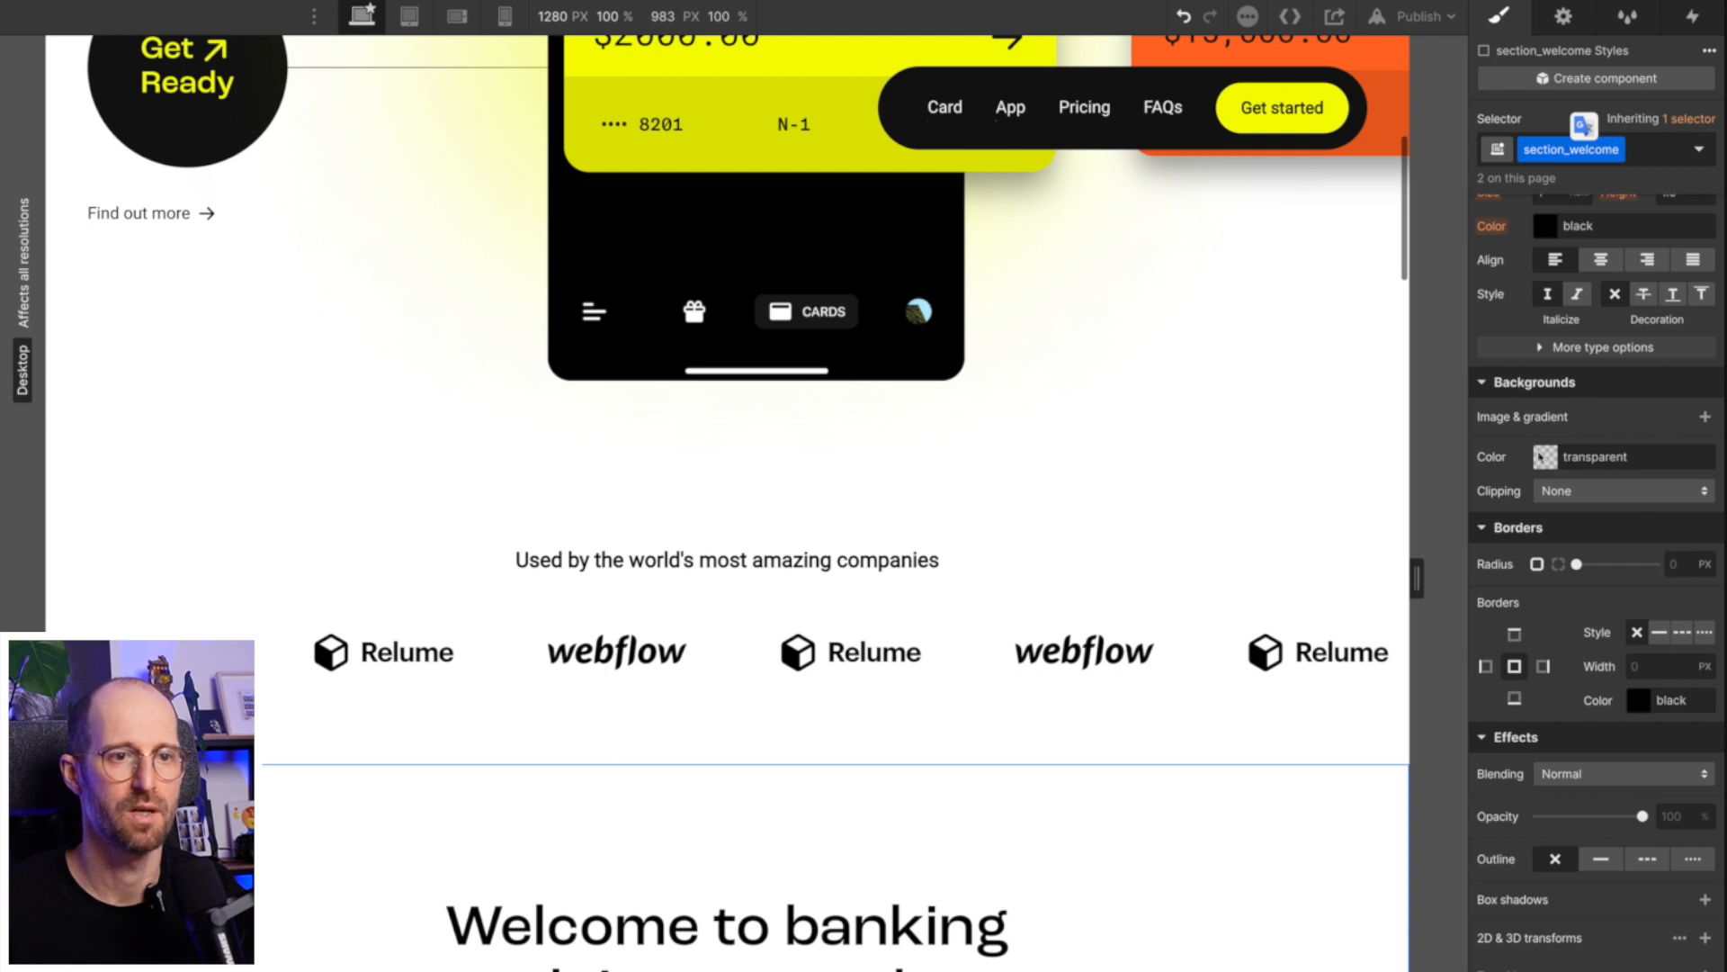
Add the background-color-black combo class to section_welcome and check the card against the dark background.
key("super+Return")
type("bac")
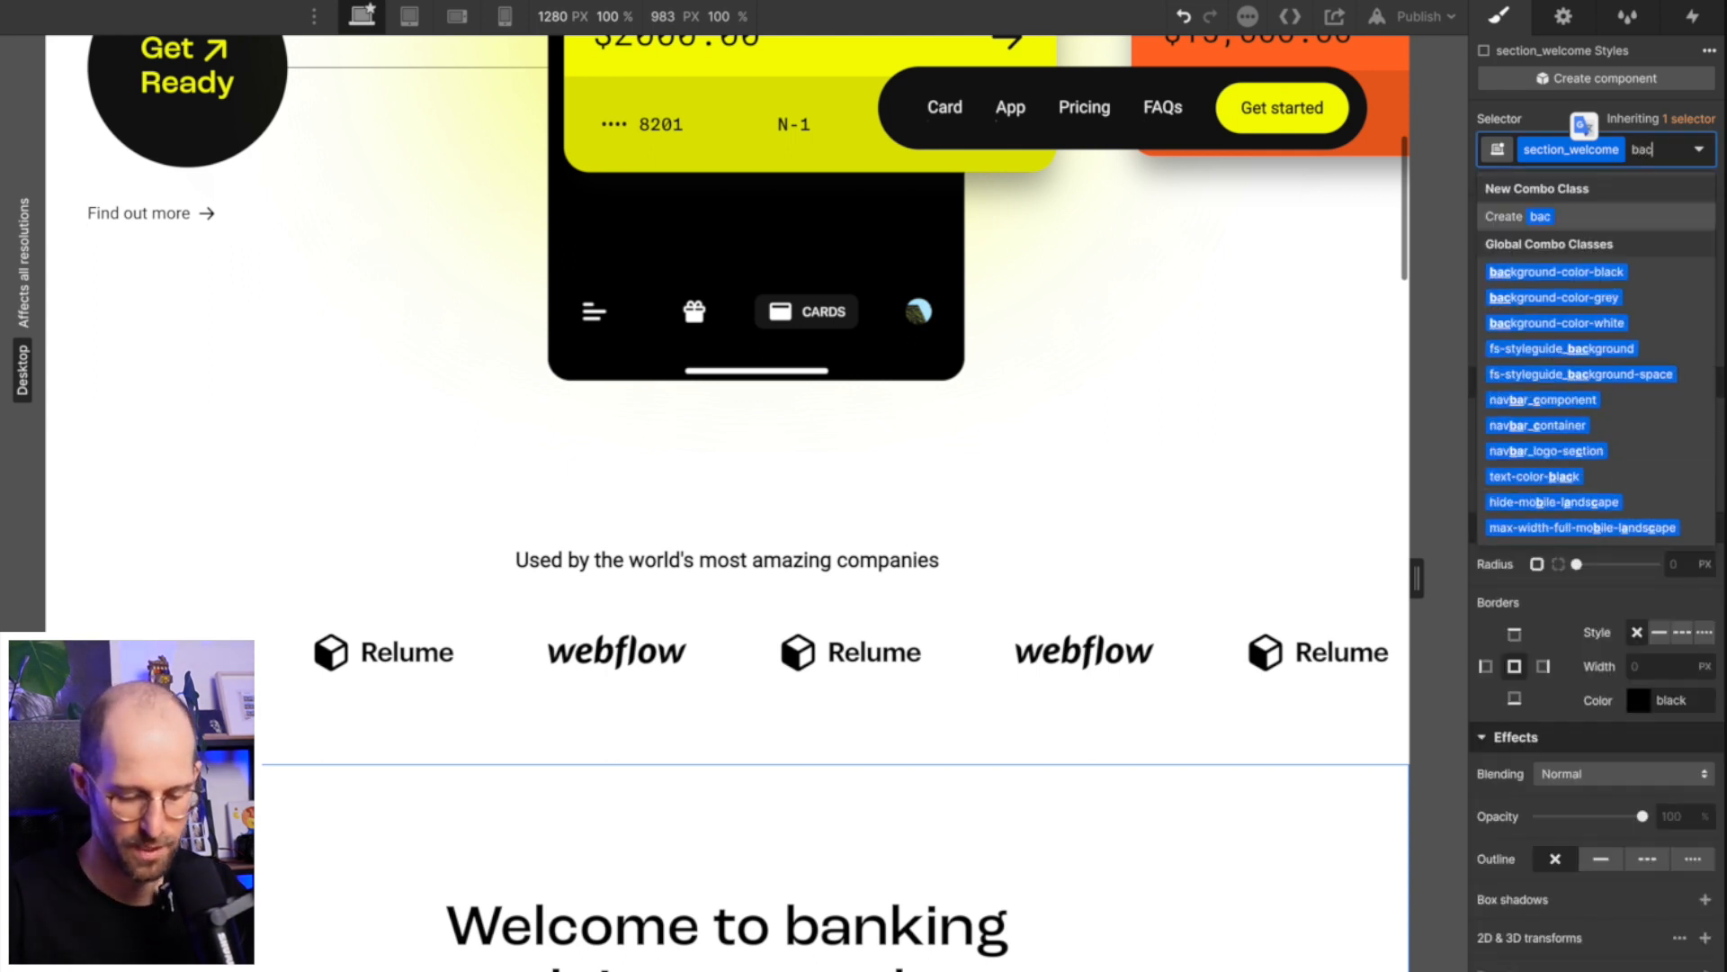
type("kco")
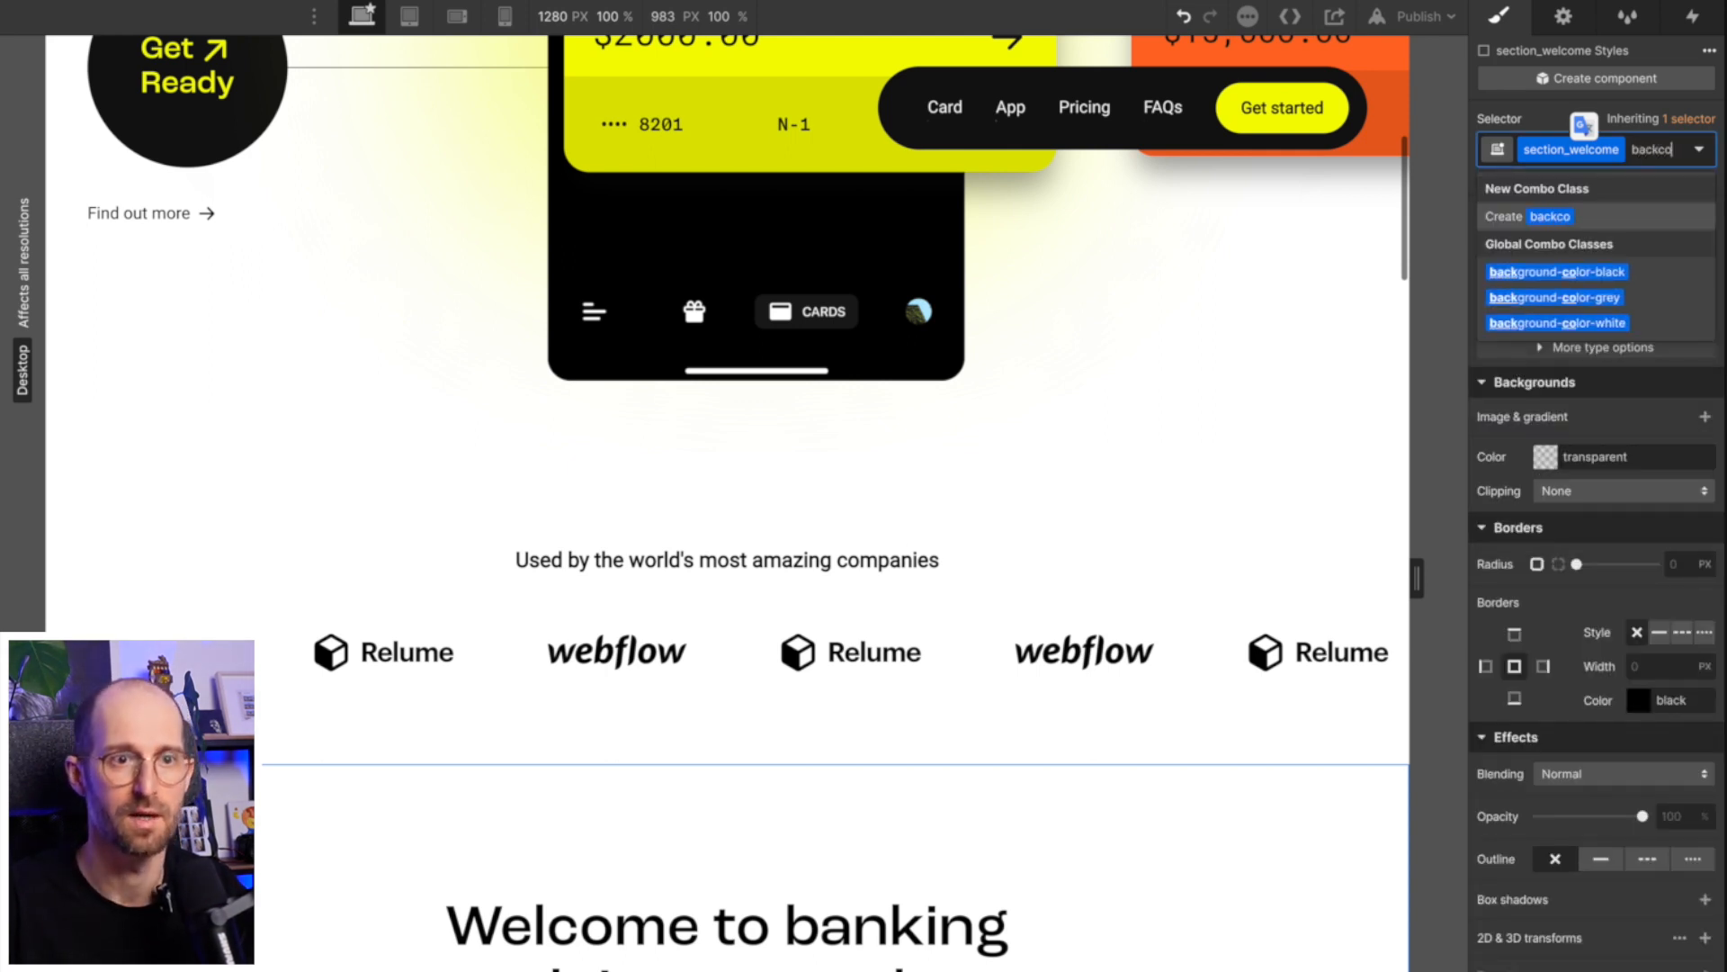
key("Return")
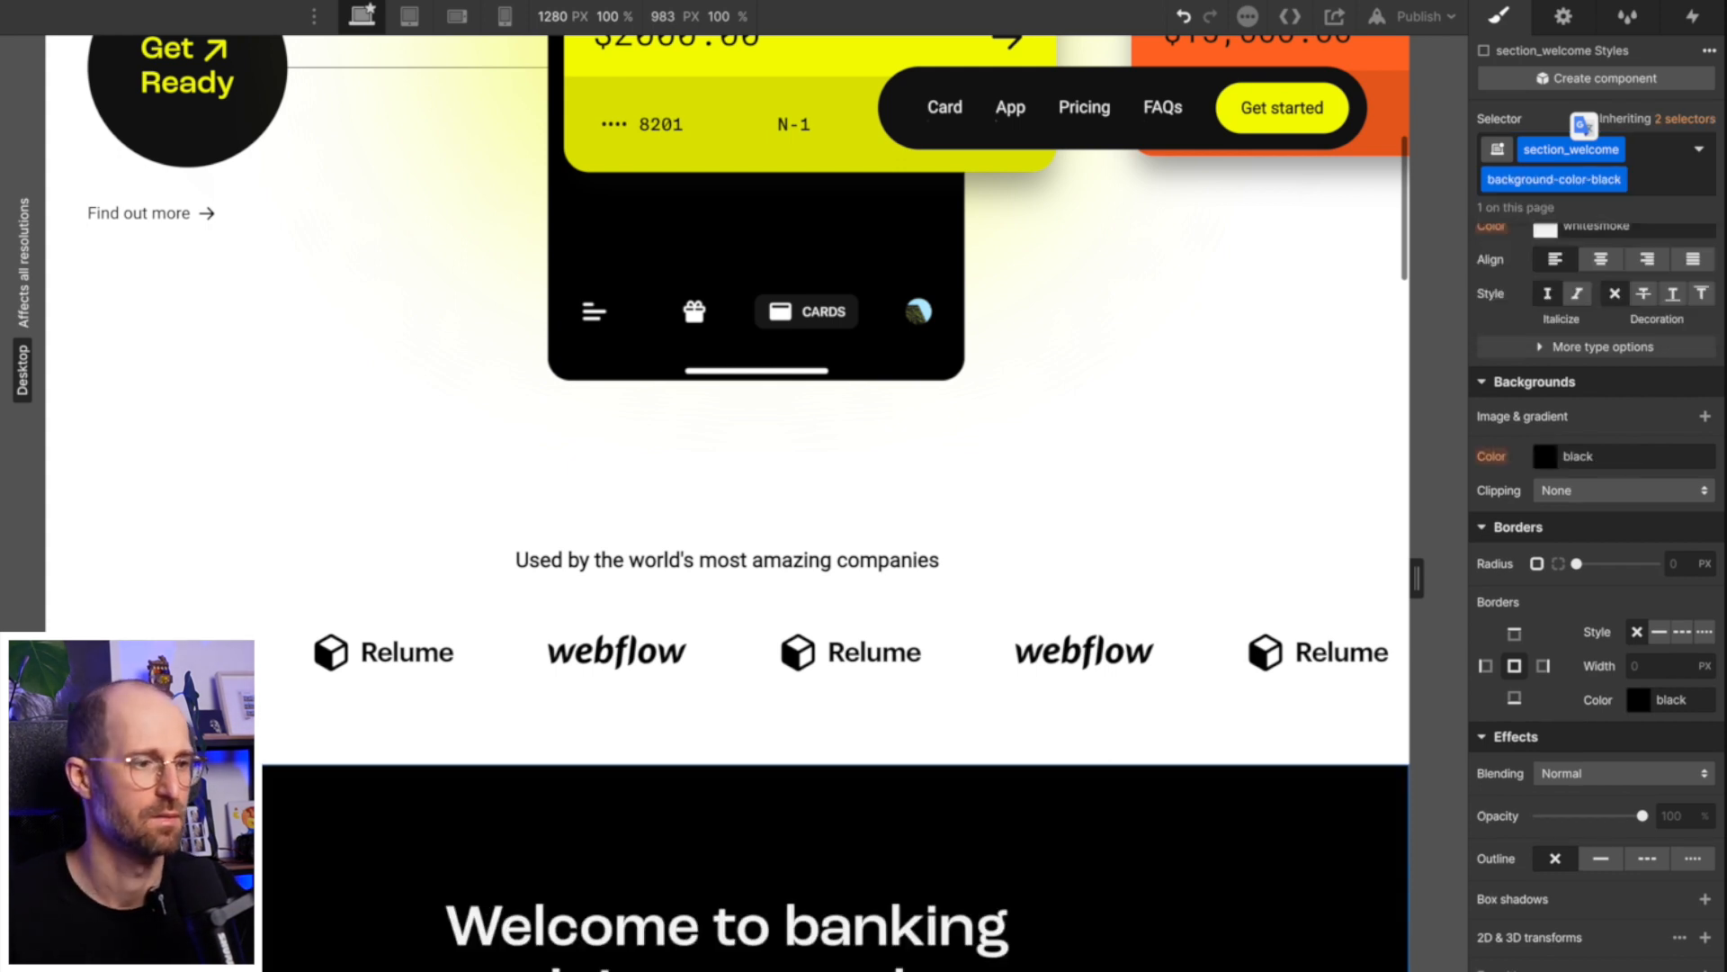
scroll(928, 742, "down", 5)
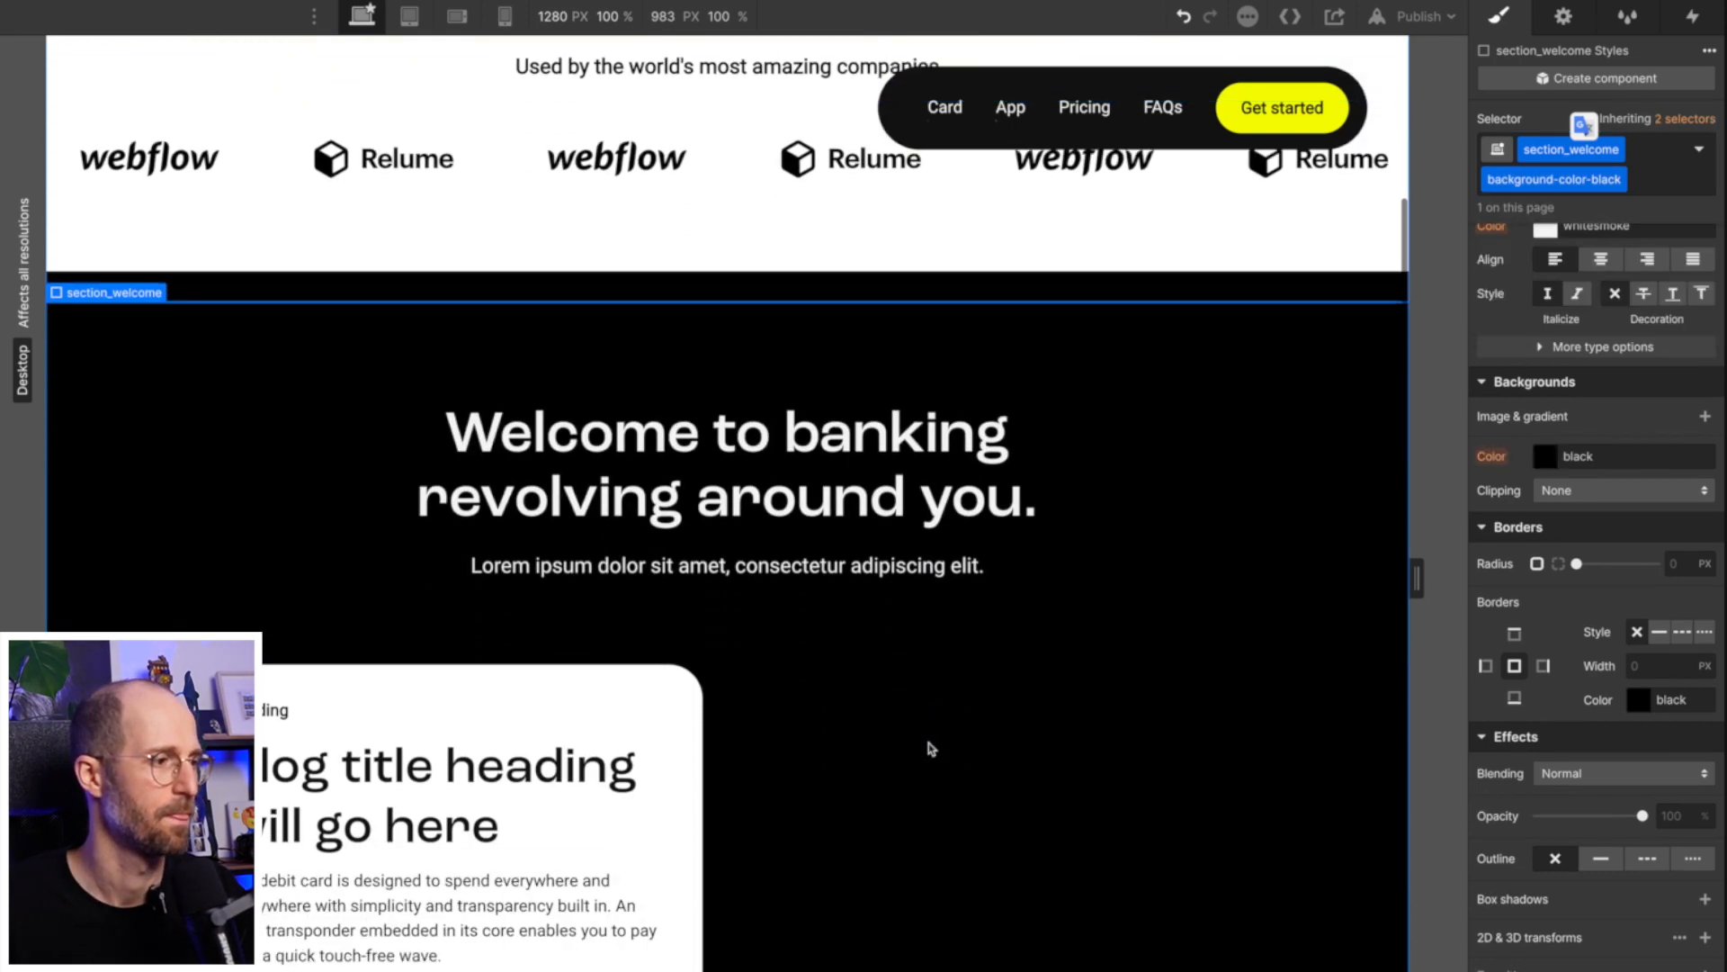
scroll(928, 742, "down", 4)
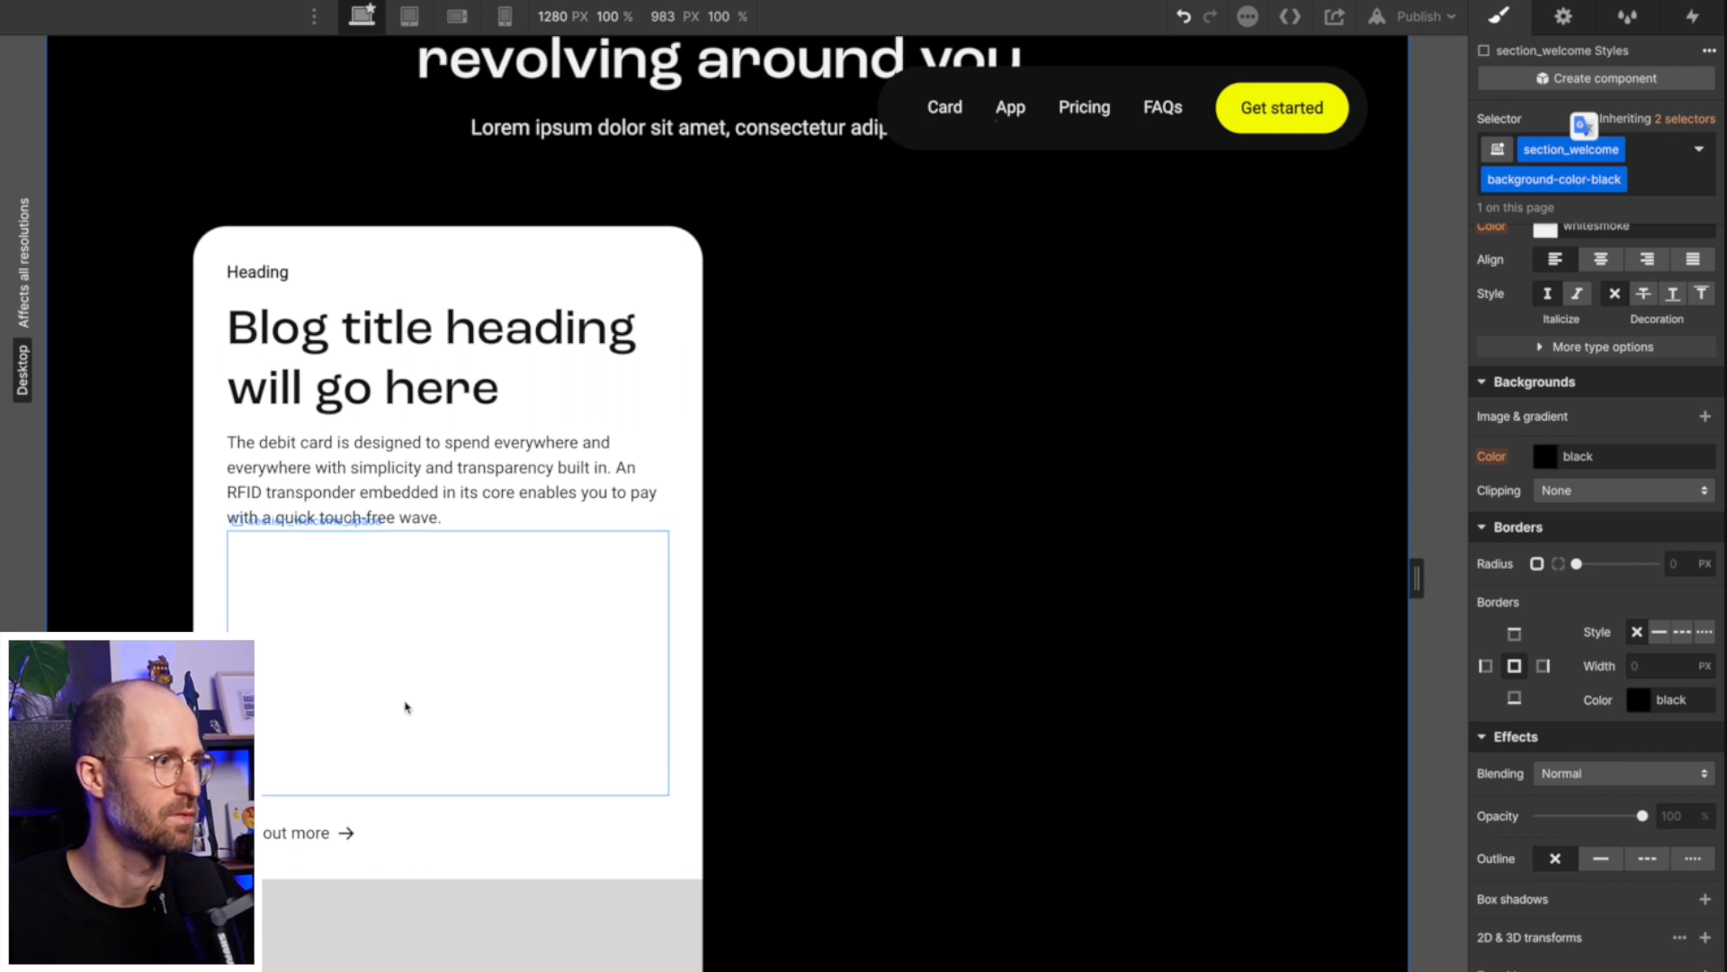
Set the position of the card's content block, section_welcome_item-content, to Relative with a z-index of 1.
left_click(405, 707)
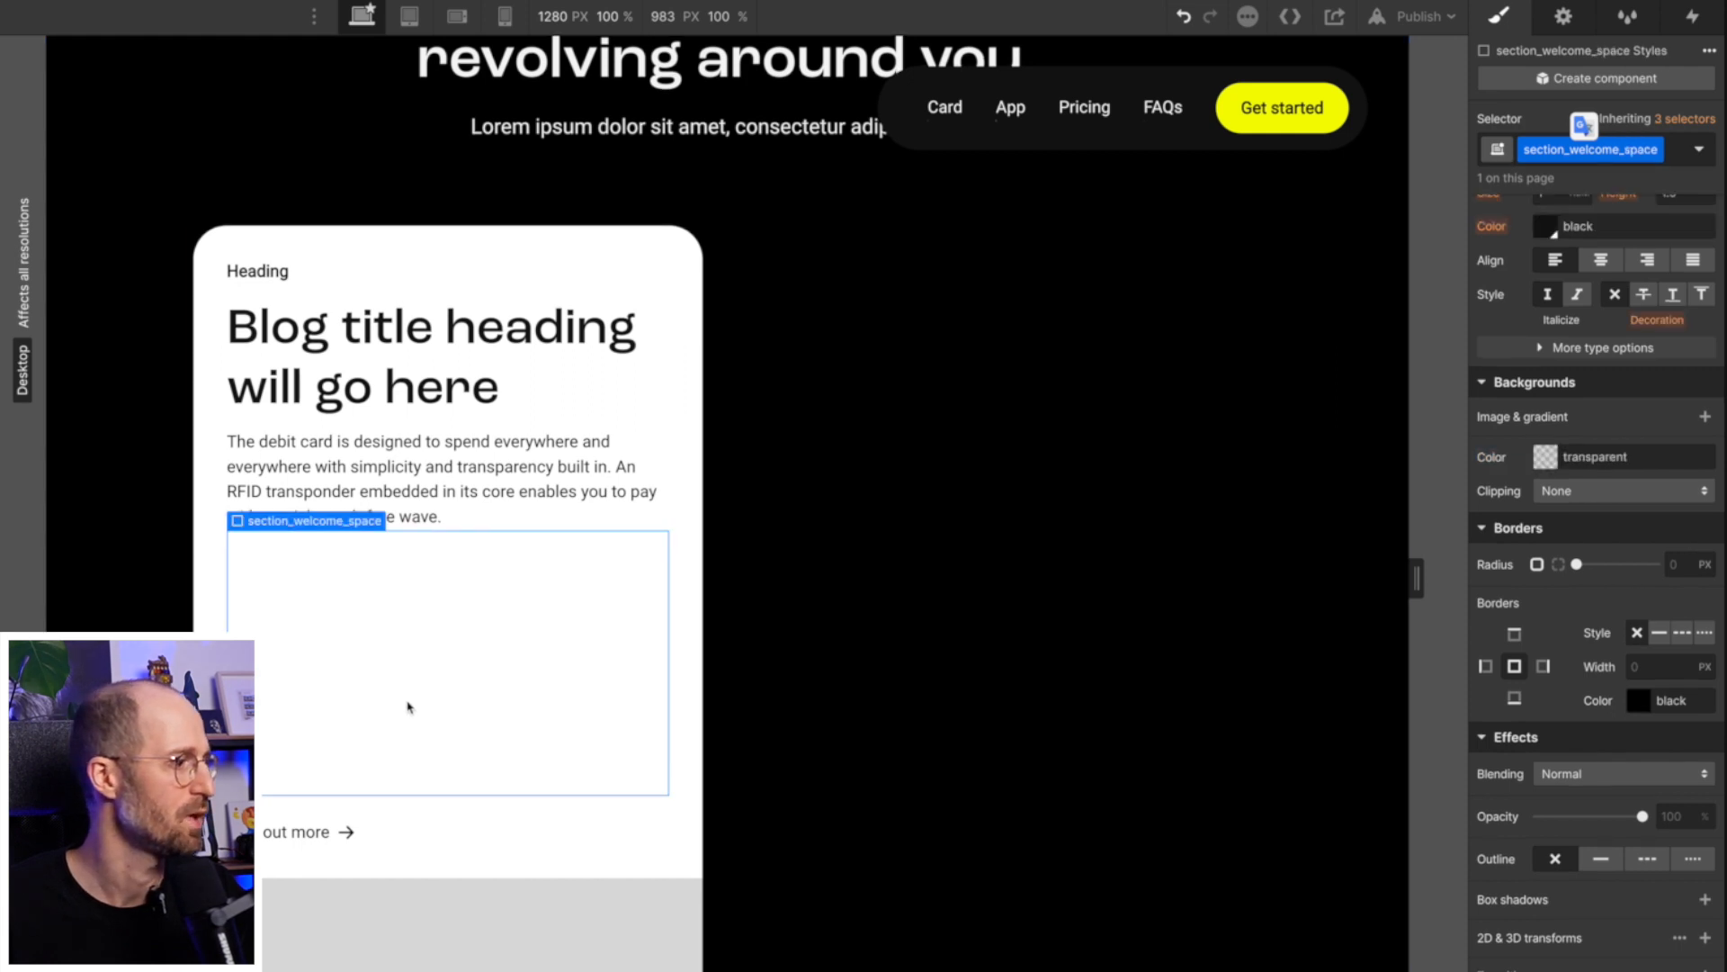
scroll(408, 707, "down", 3)
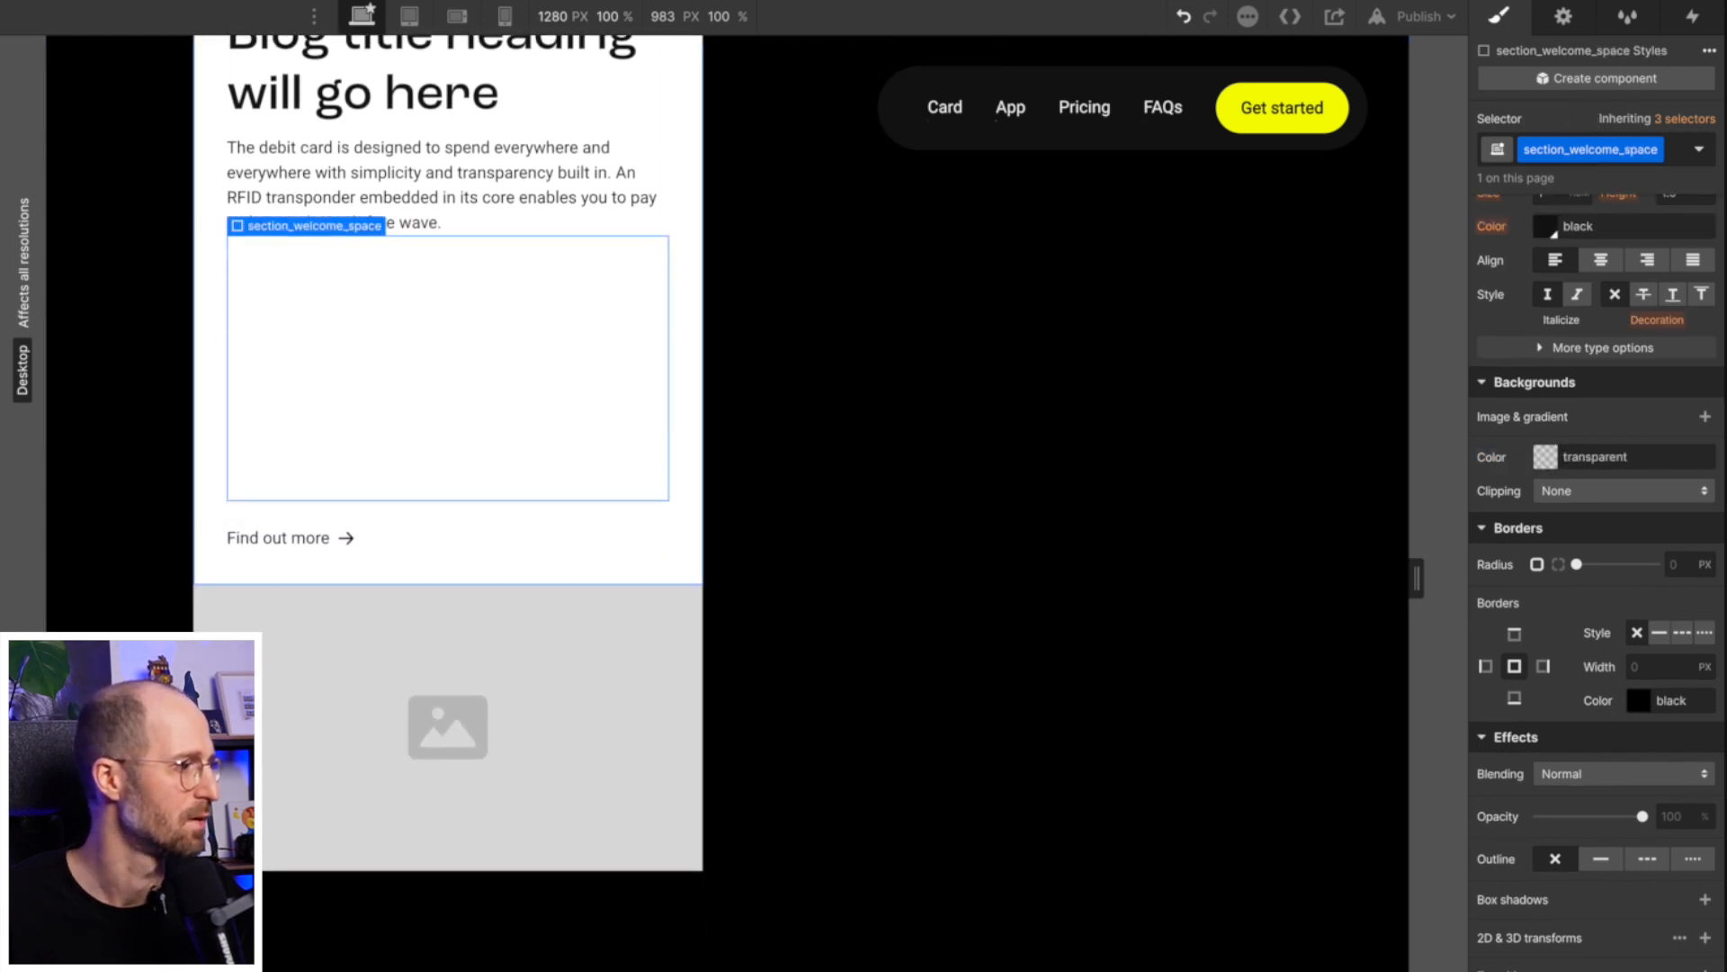
scroll(1585, 504, "up", 8)
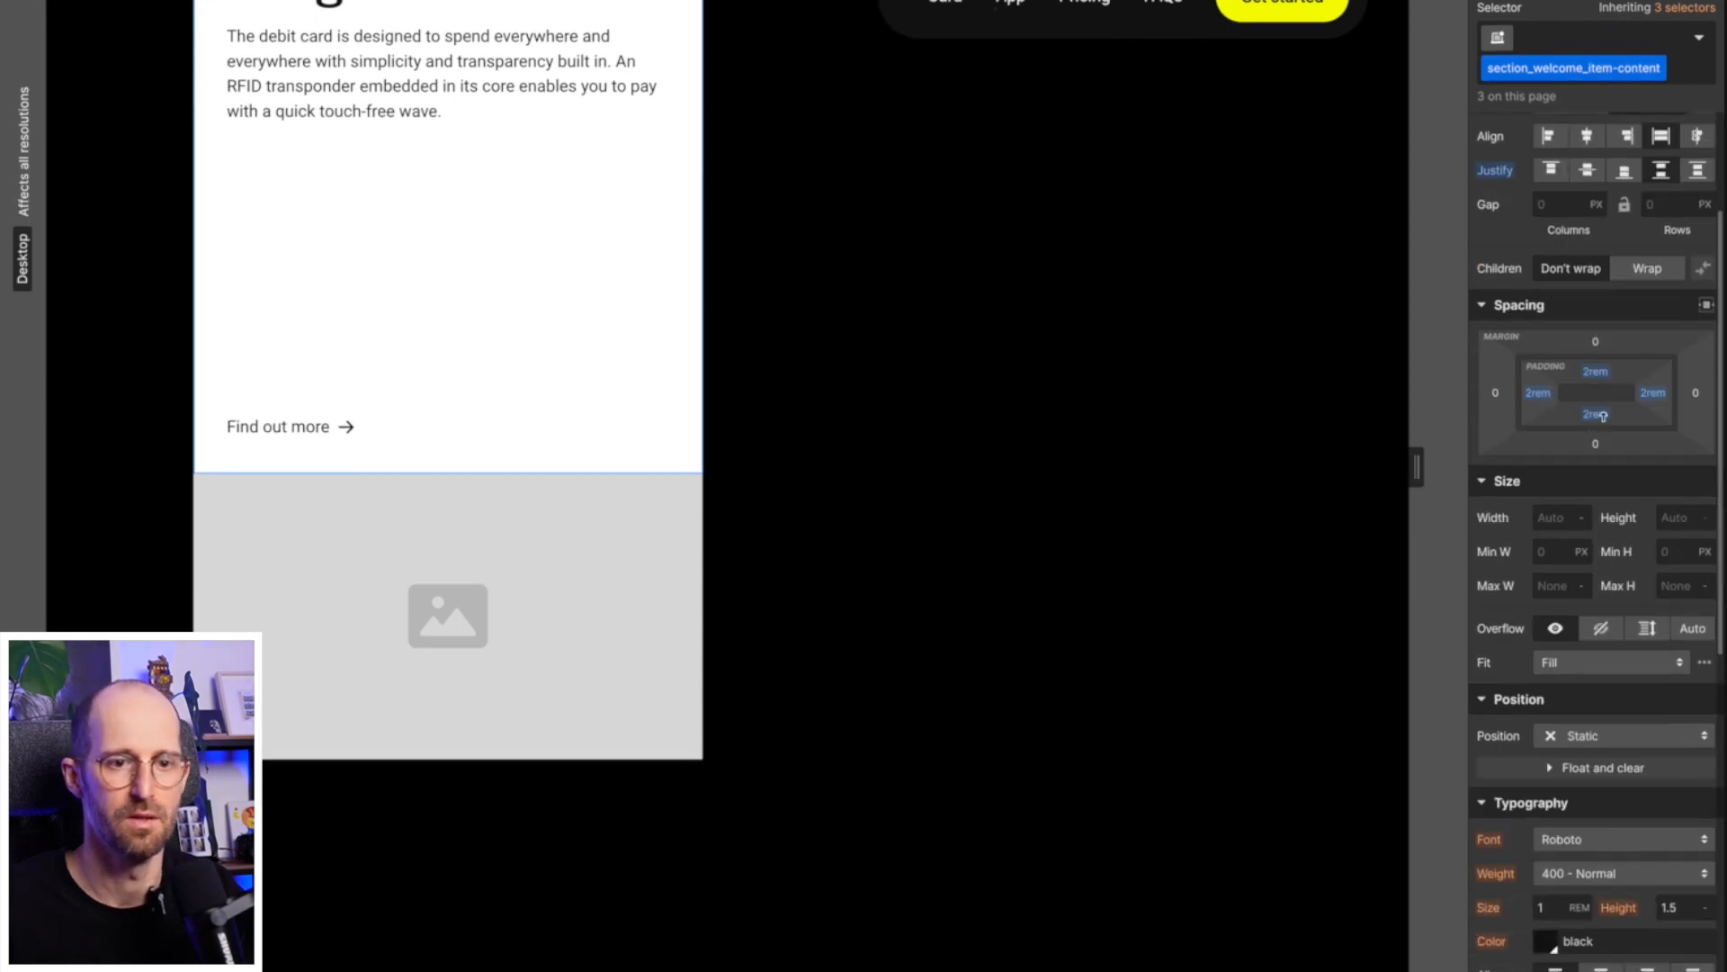
left_click(1576, 654)
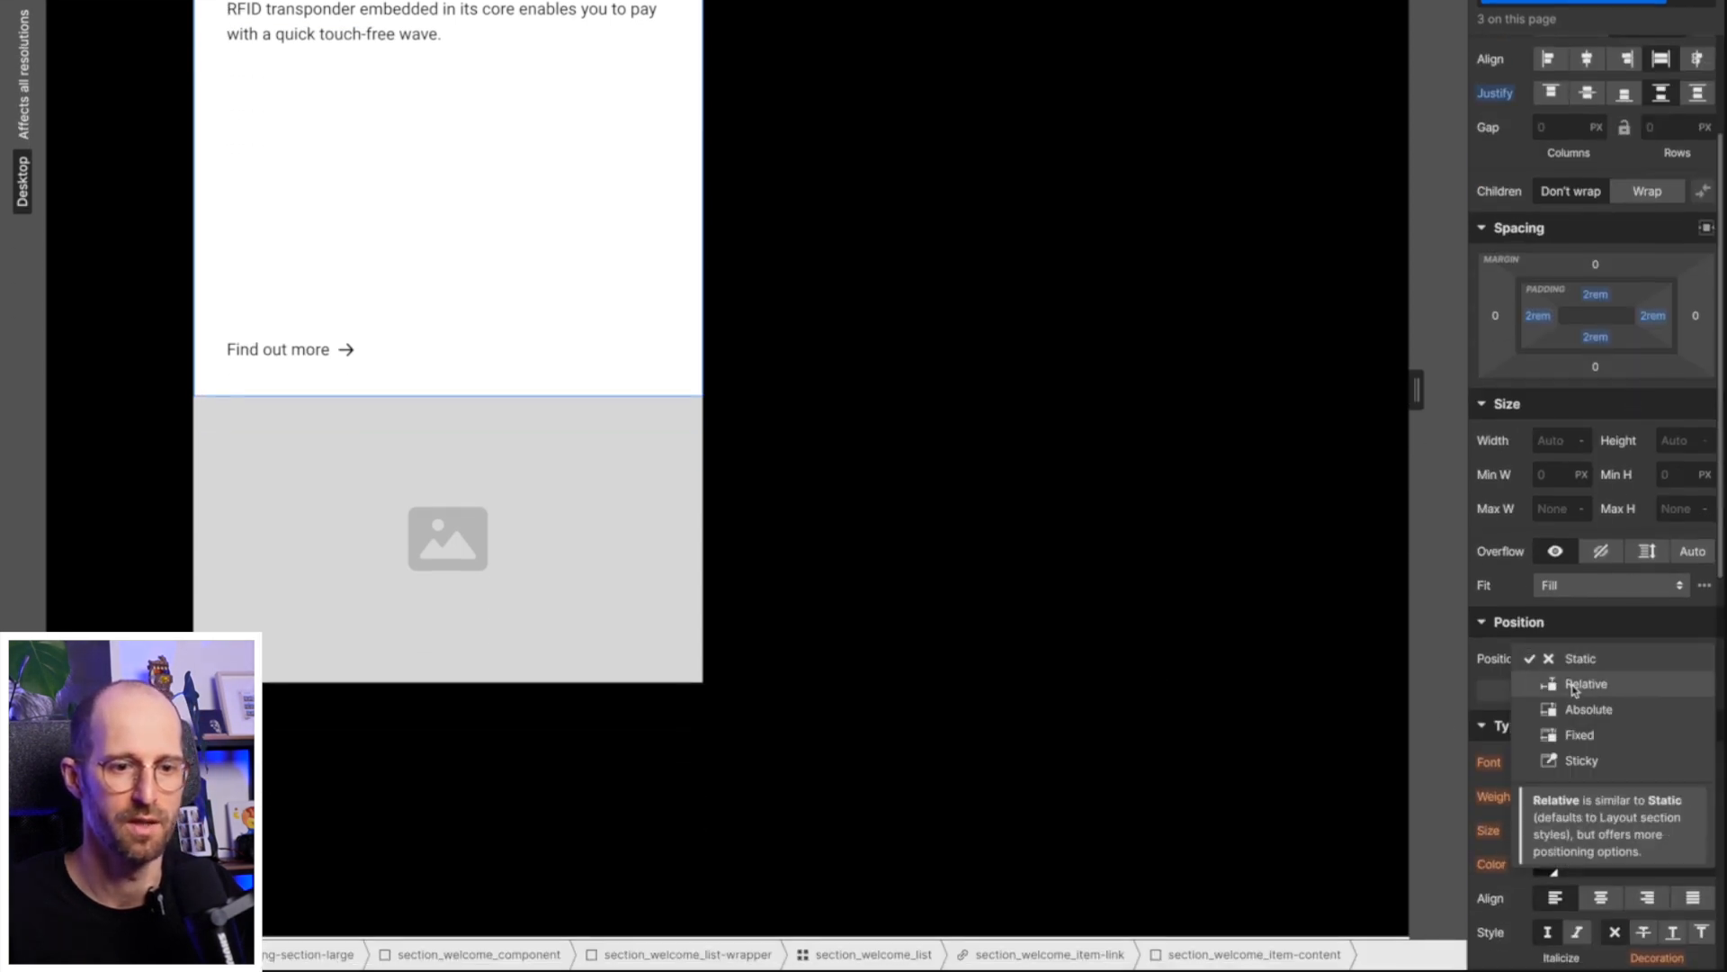
left_click(1584, 690)
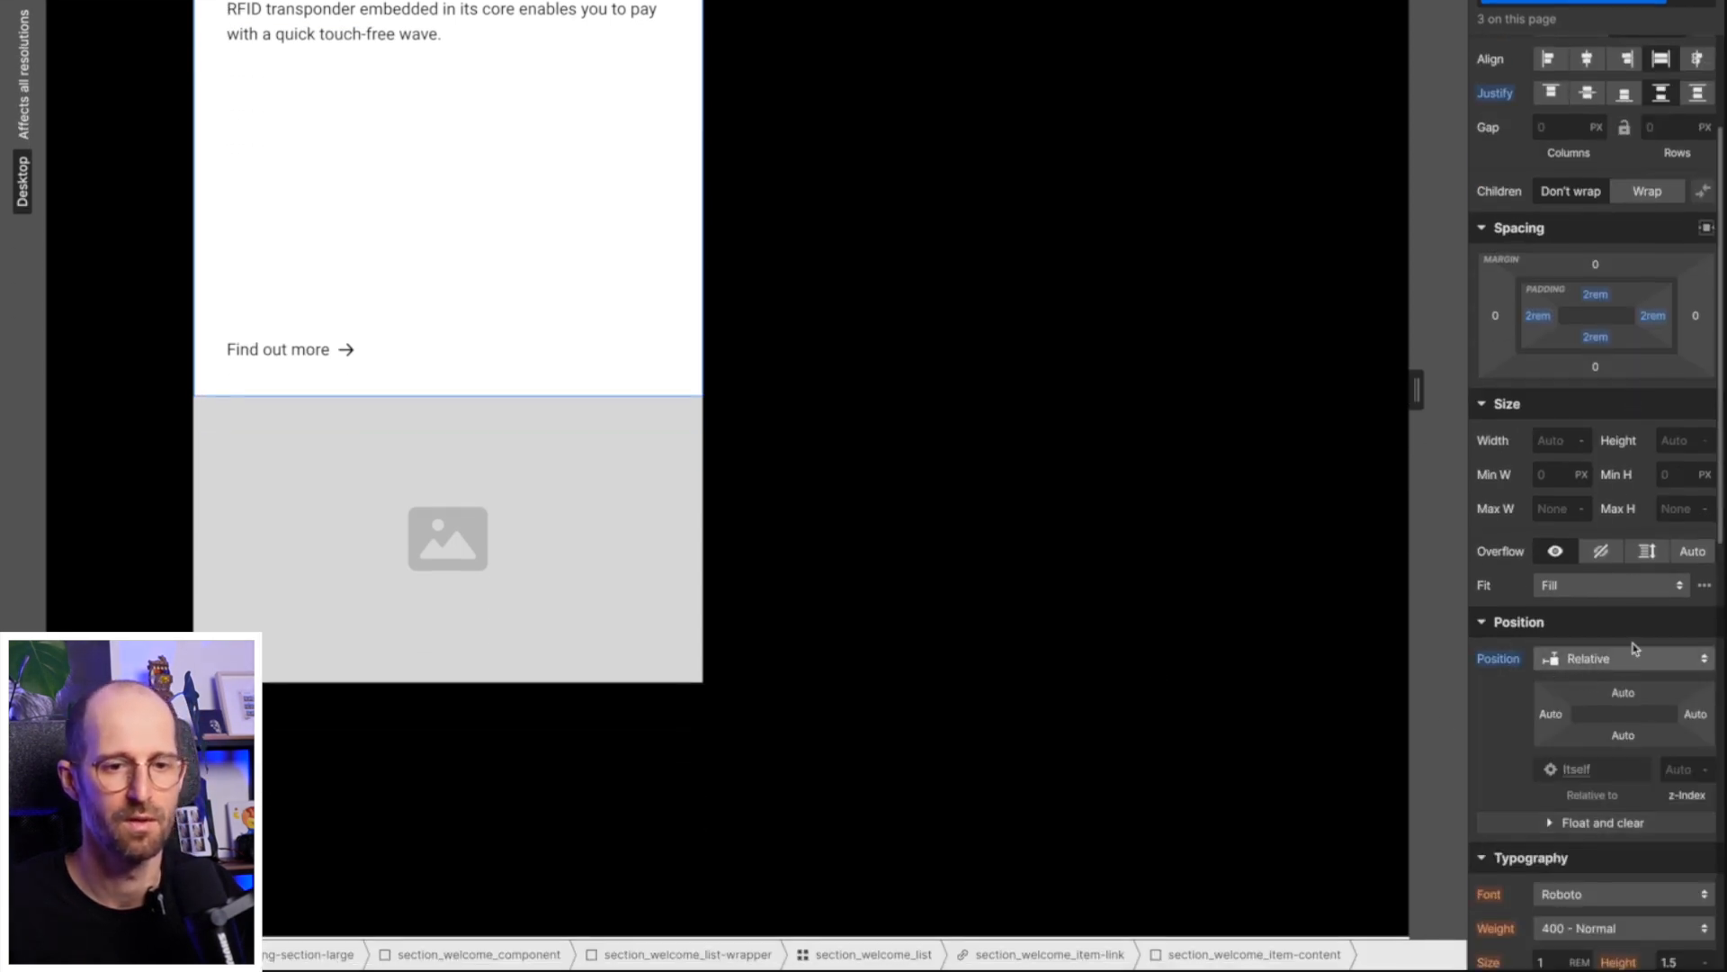
left_click(1673, 770)
type("1")
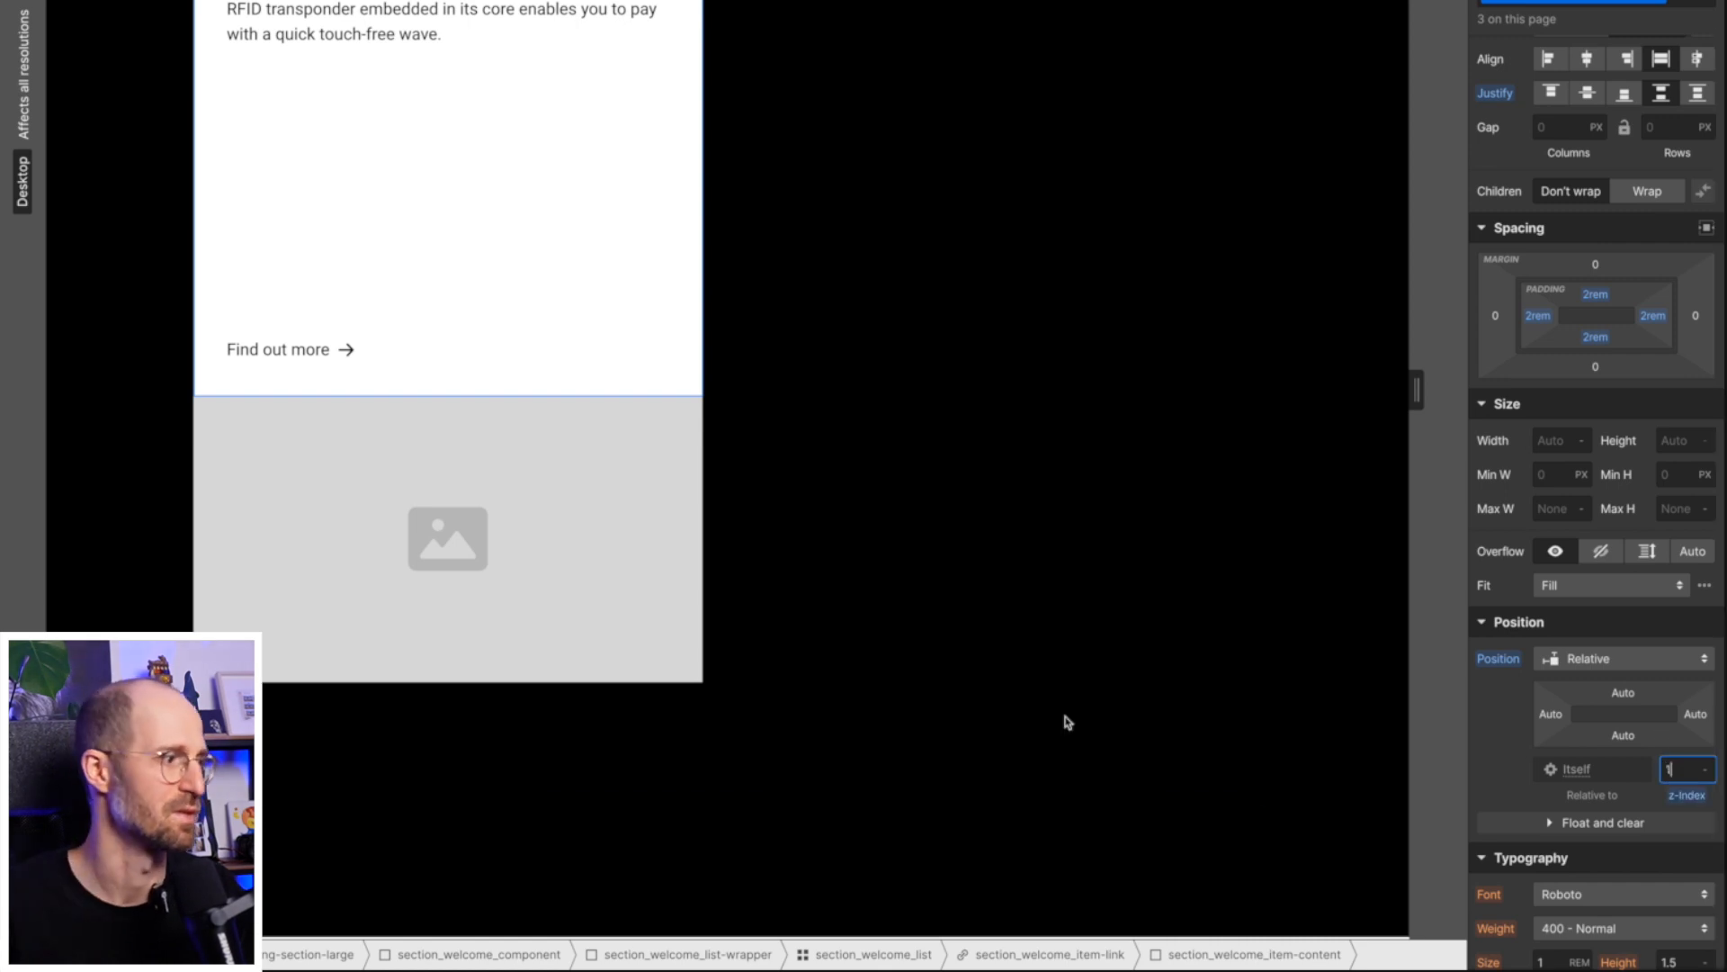
Set the overflow of the card's link block, section_welcome_item-link, to Hidden and check its rounded corners.
left_click(1406, 486)
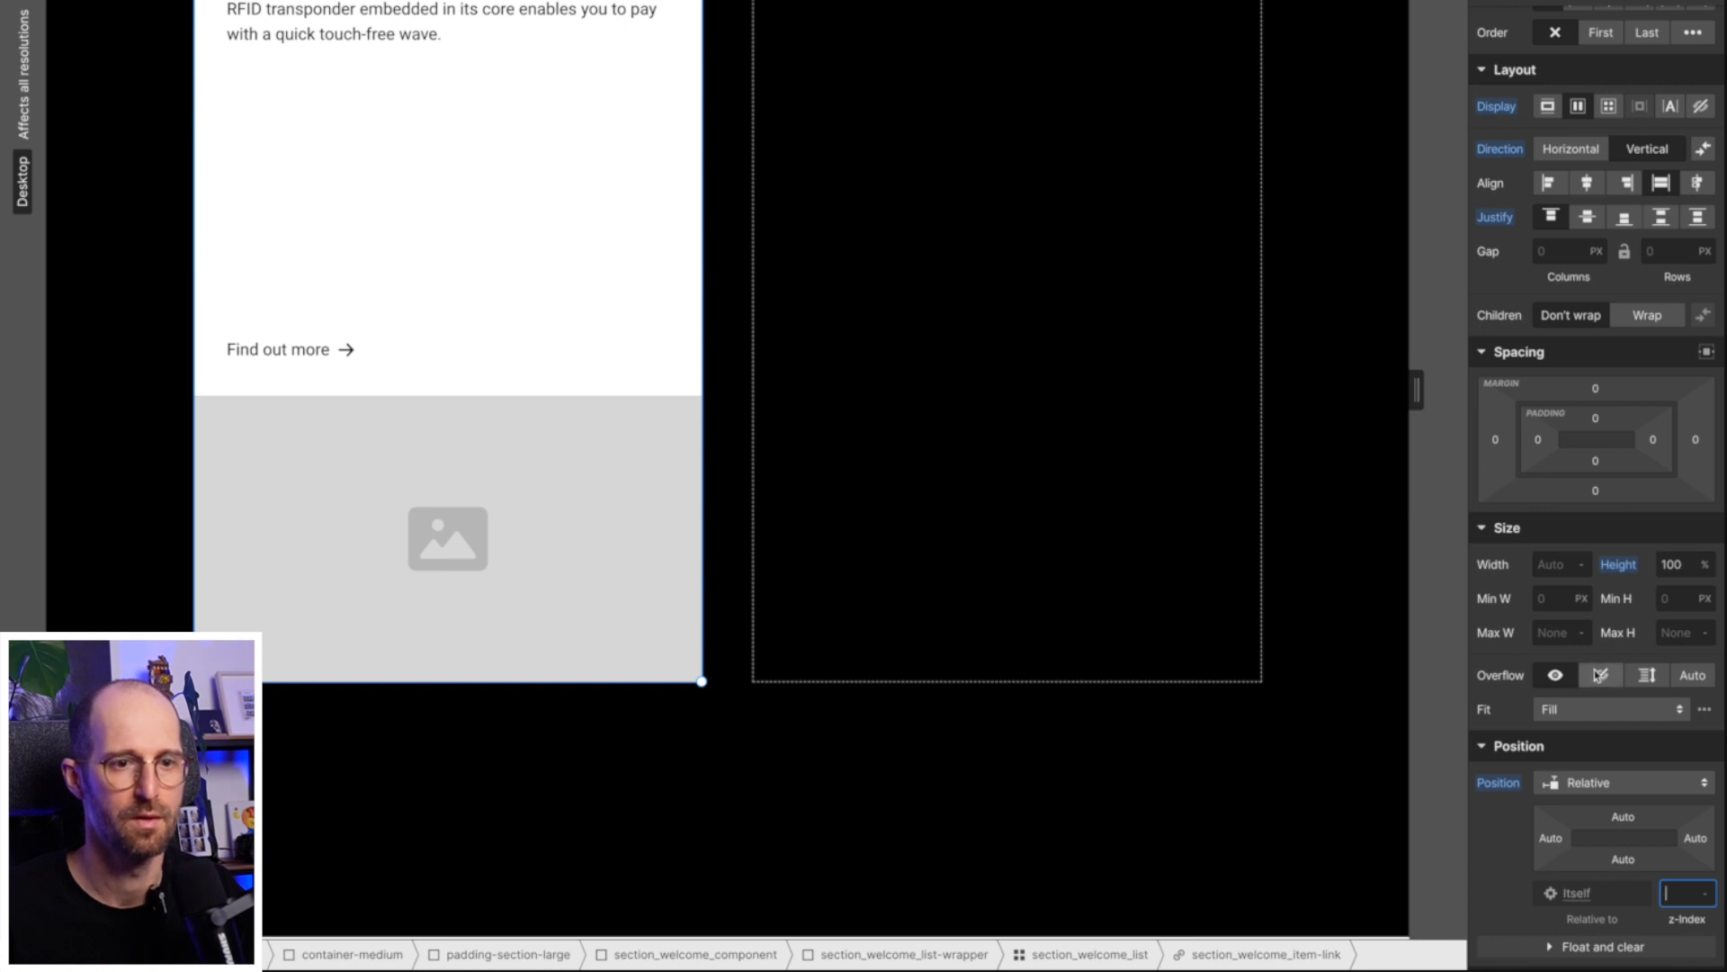
scroll(1597, 675, "down", 7)
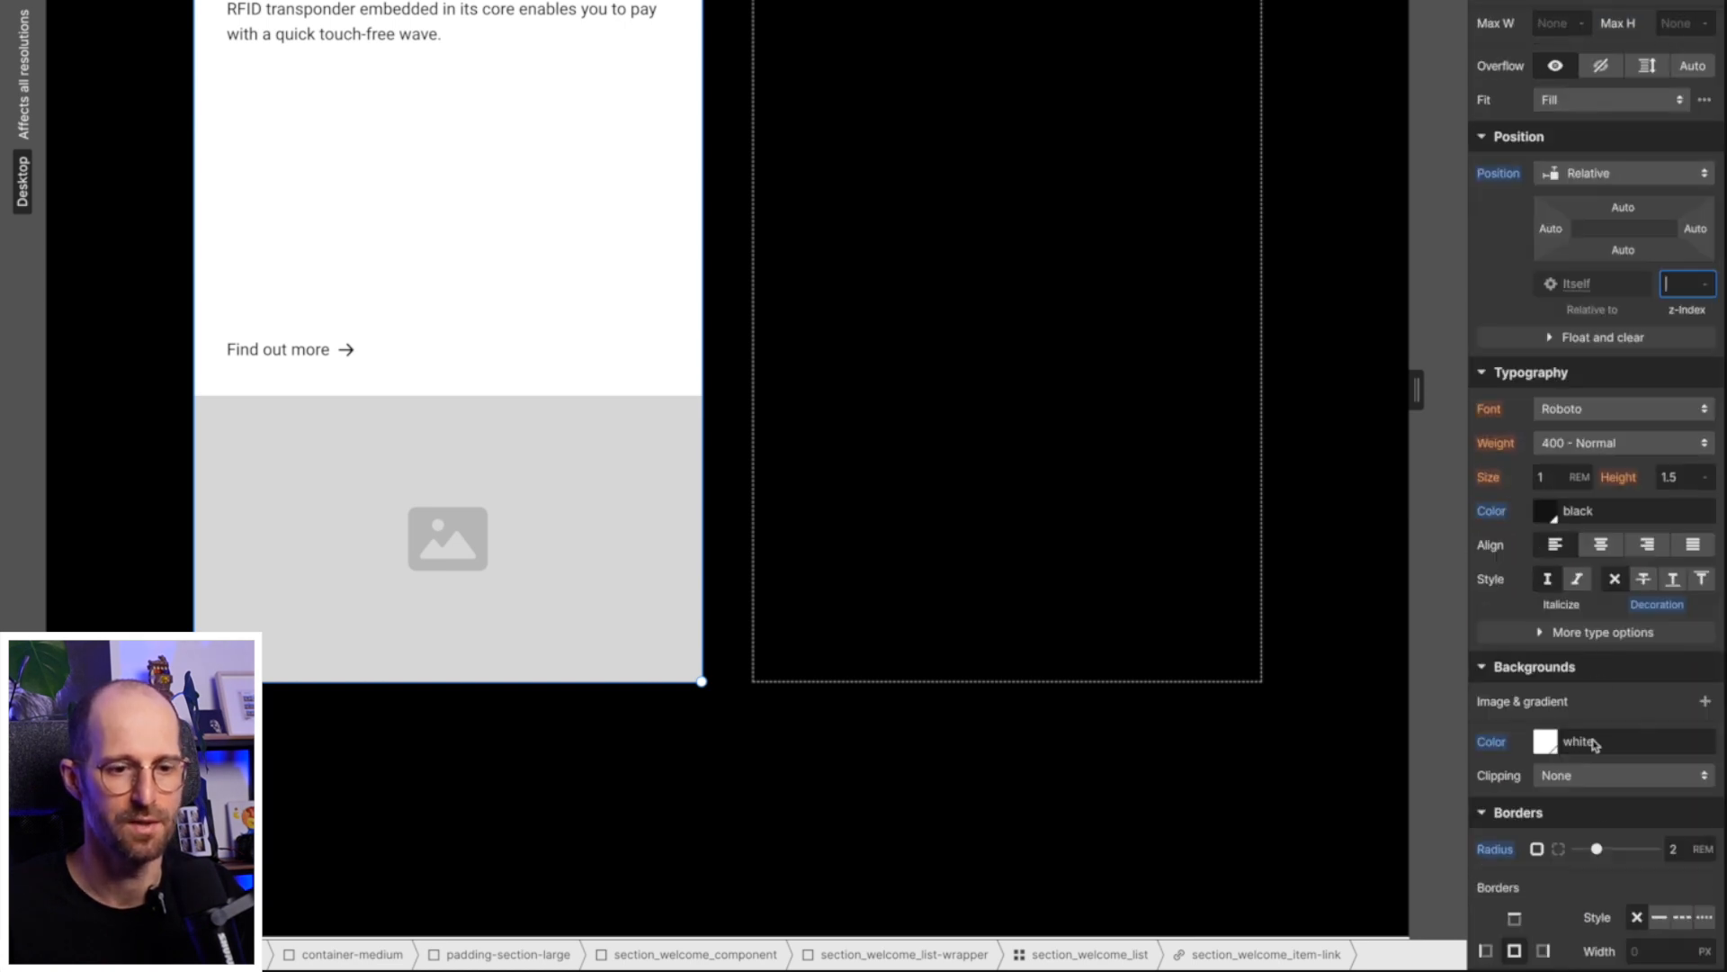
scroll(1598, 207, "up", 2)
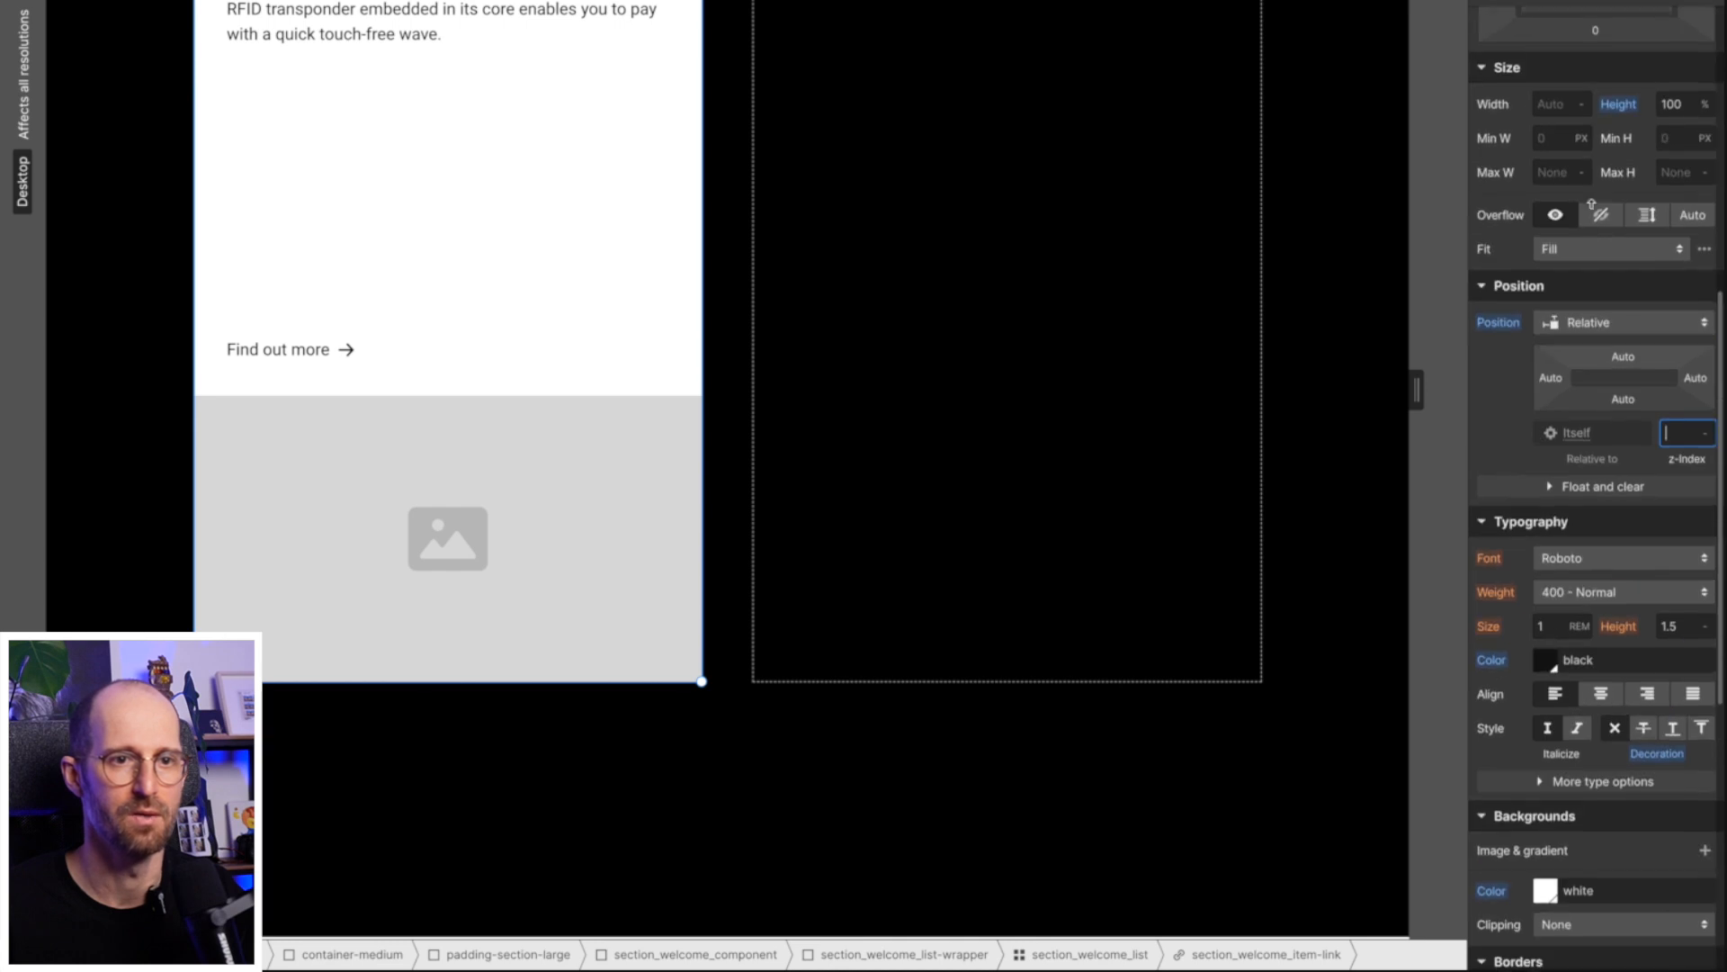
left_click(1600, 226)
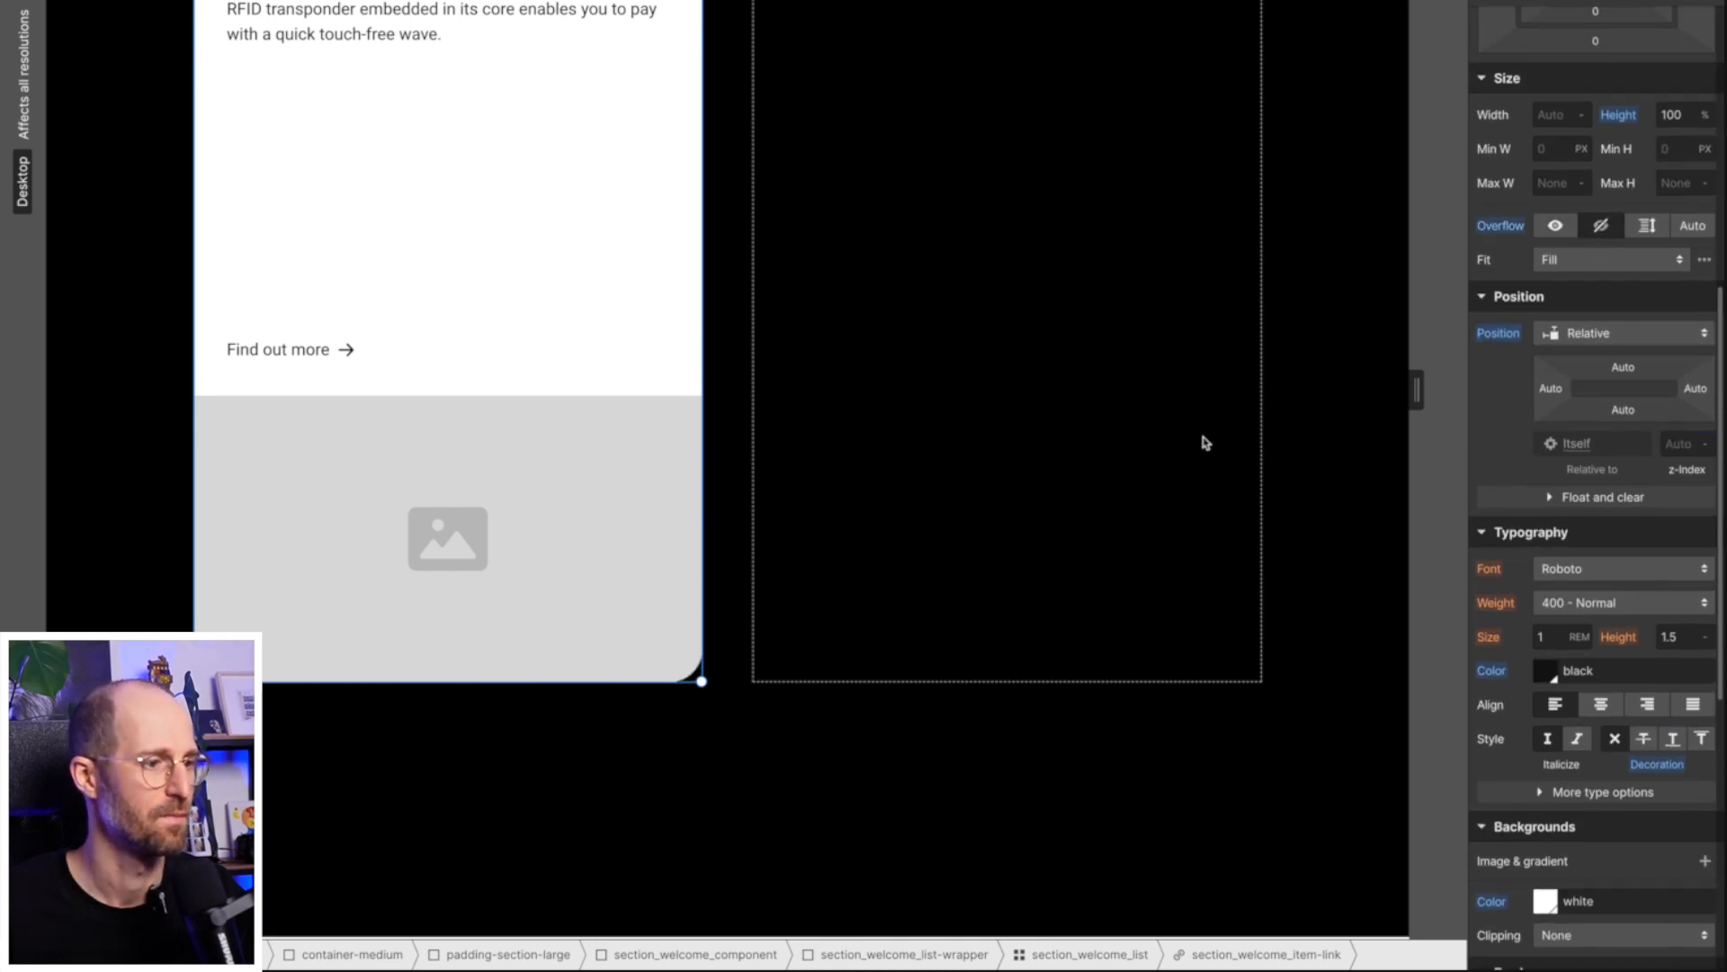
scroll(1066, 471, "up", 5)
scroll(1068, 471, "down", 3)
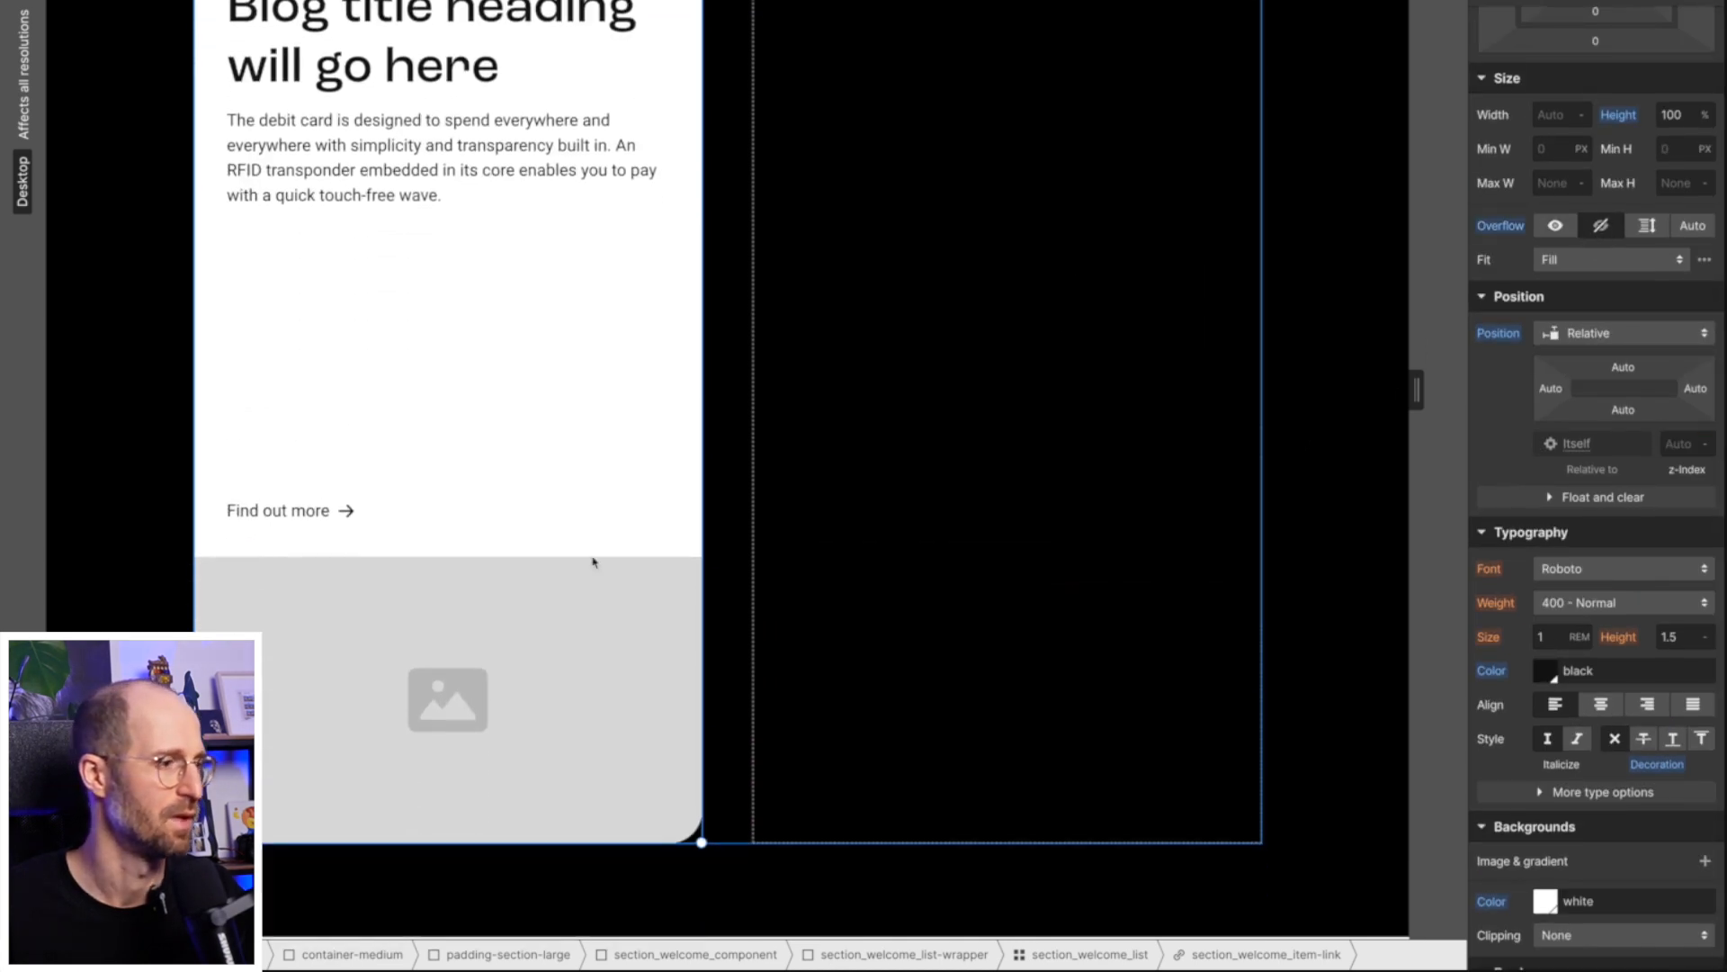
Try Absolute positioning with the full-cover preset on the card's section_welcome_button-wrapper, and undo it.
left_click(360, 579)
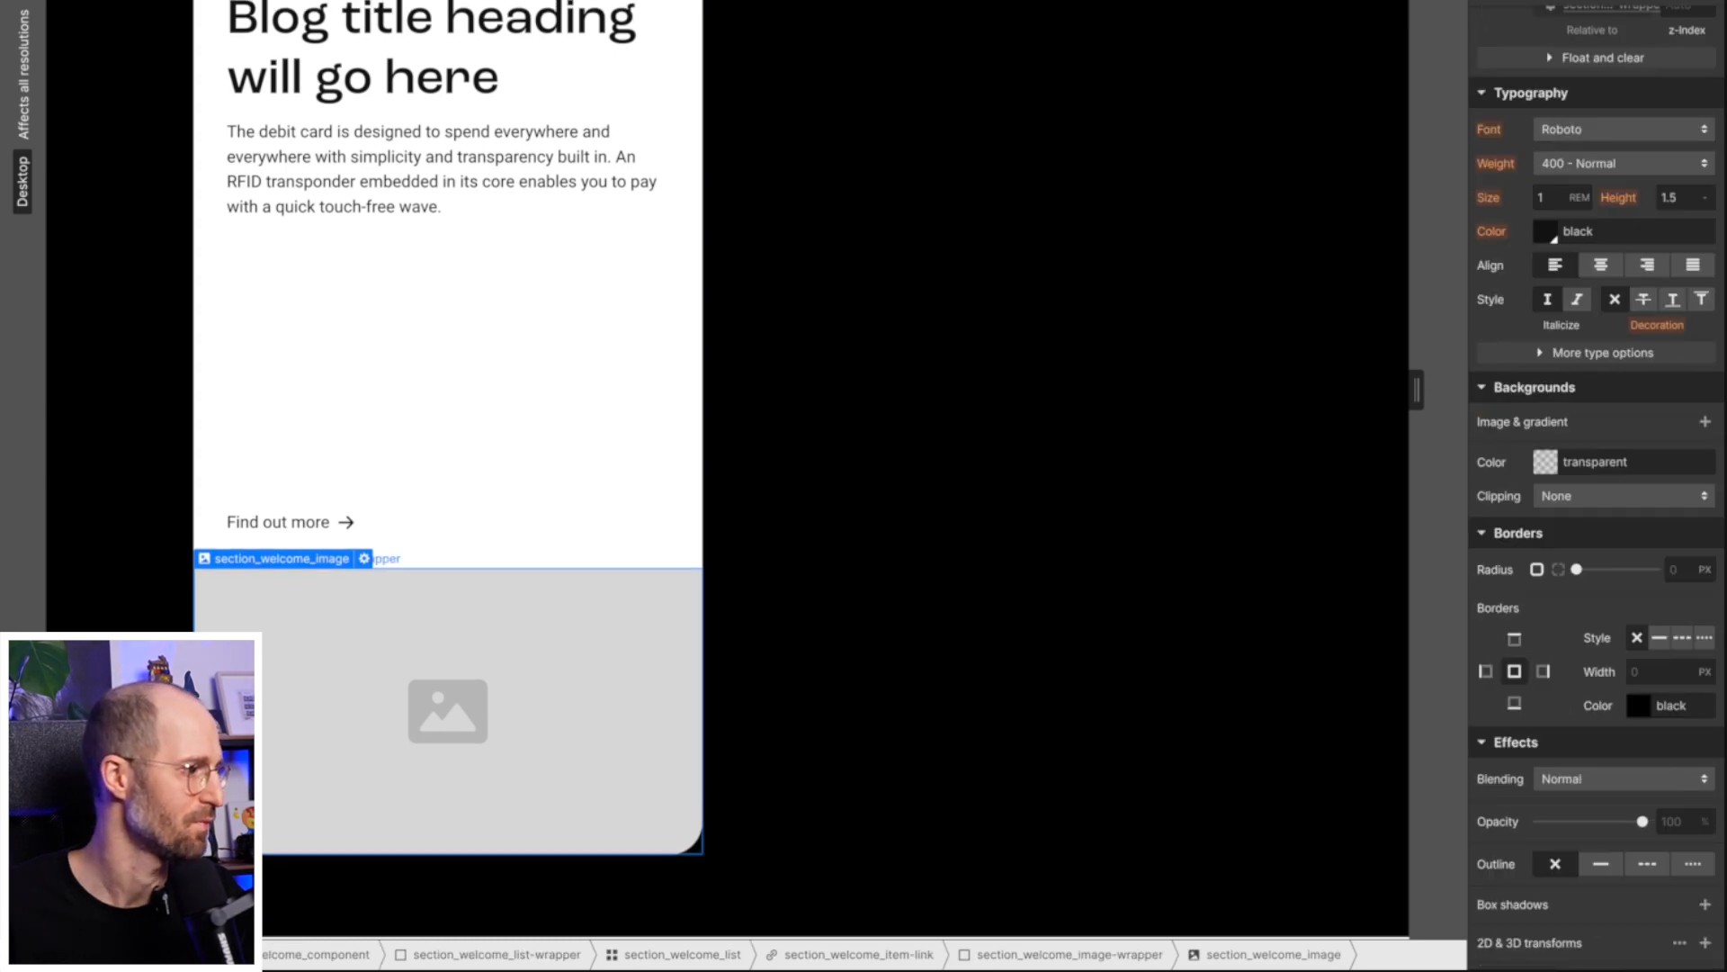
key("Up")
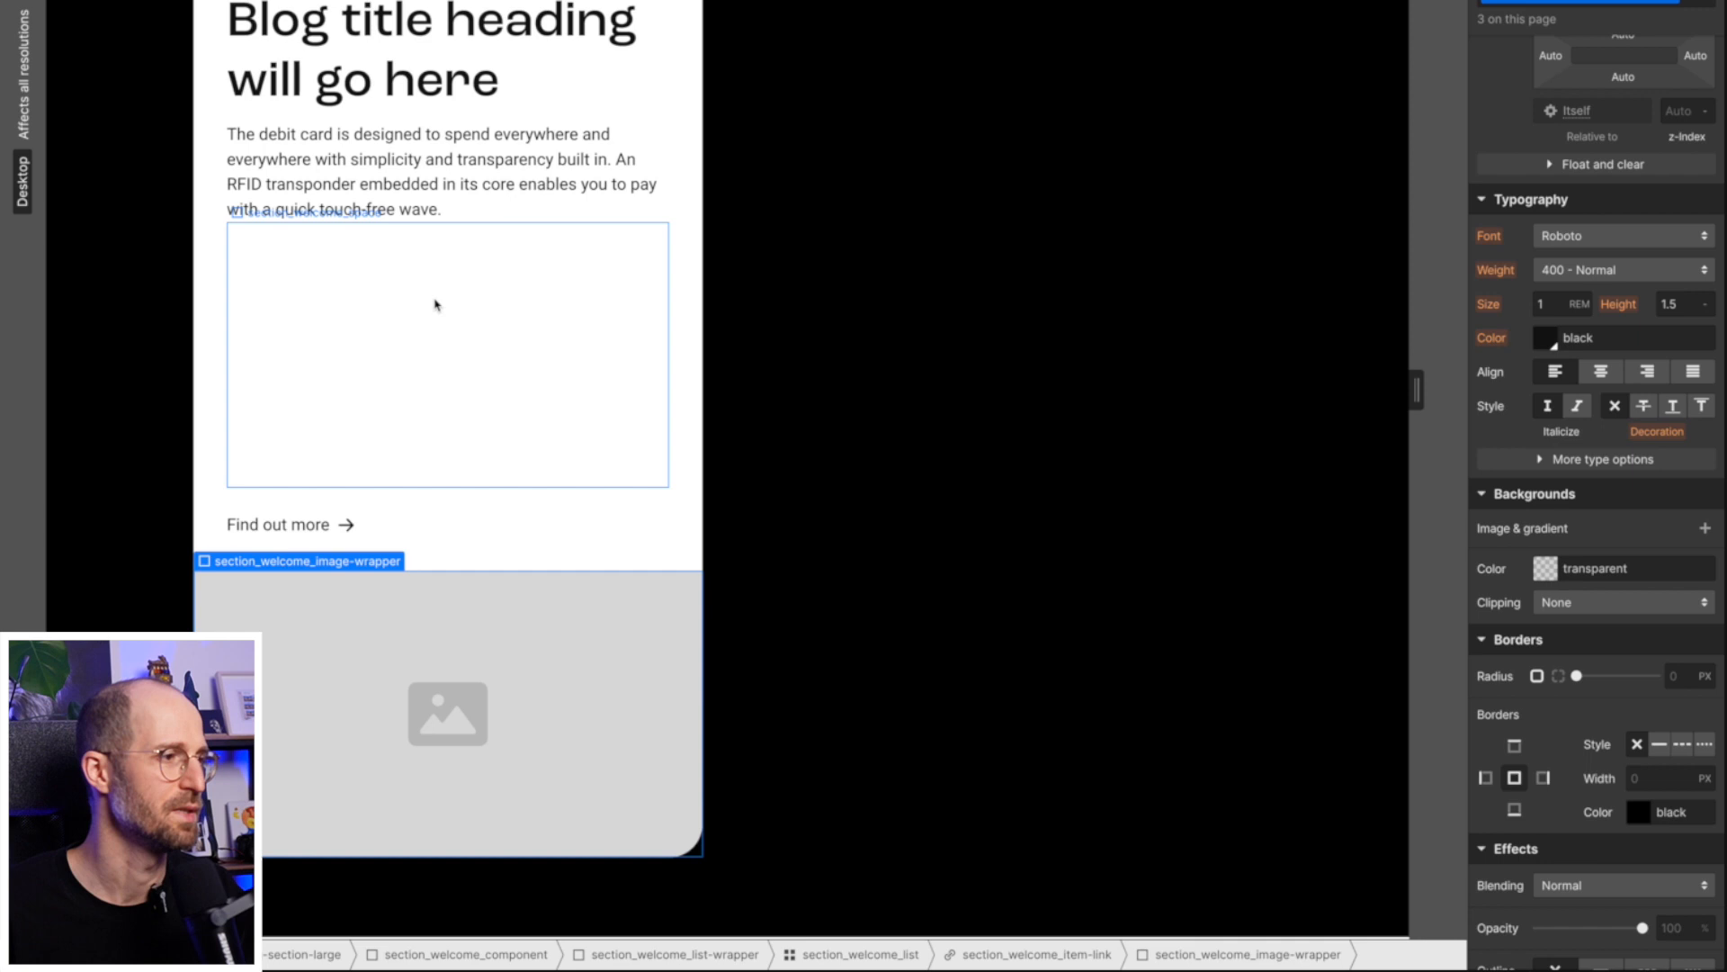
left_click(435, 305)
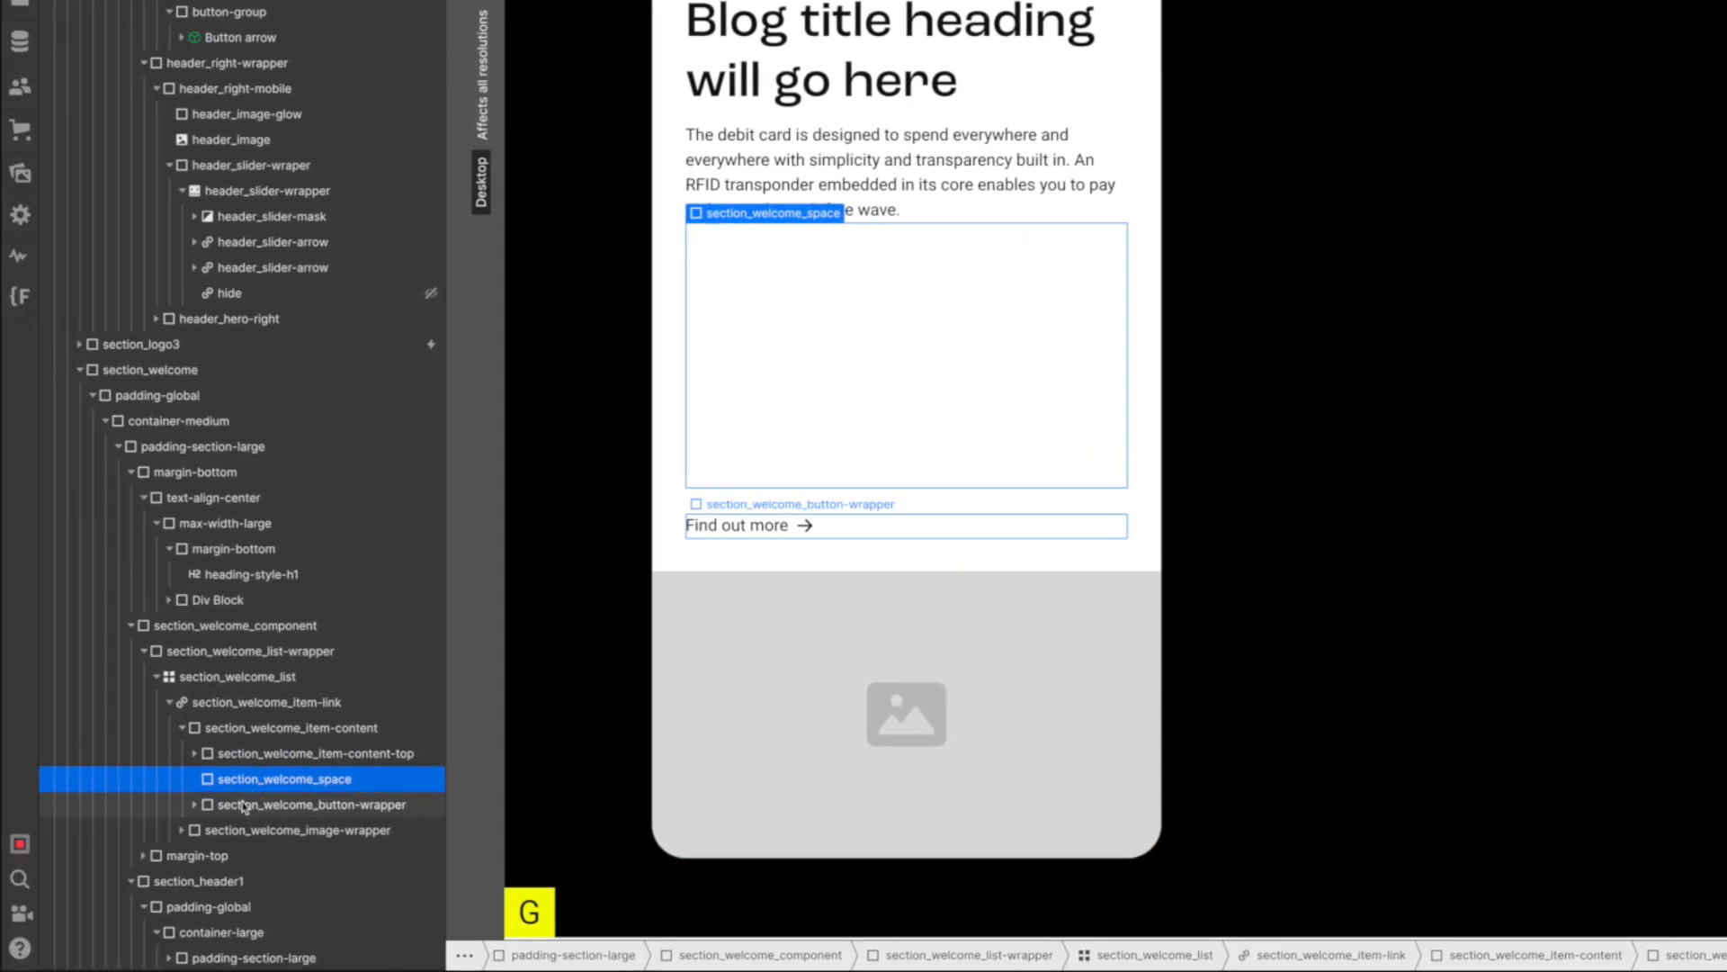
left_click(242, 806)
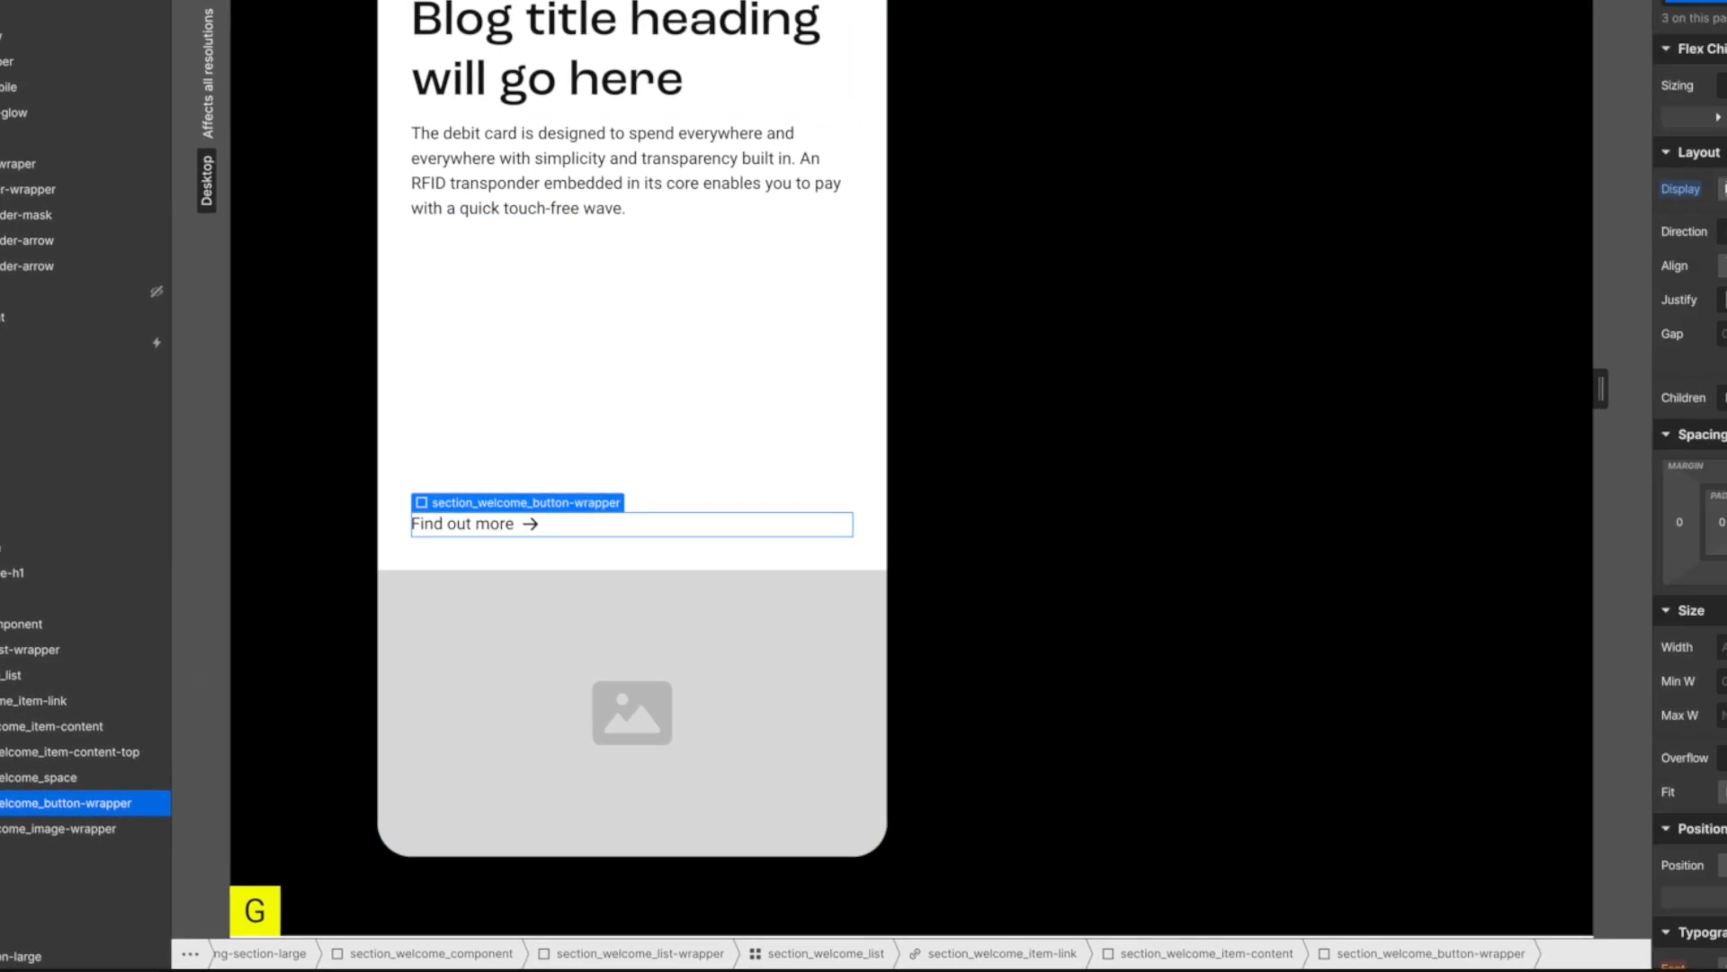
left_click(1579, 865)
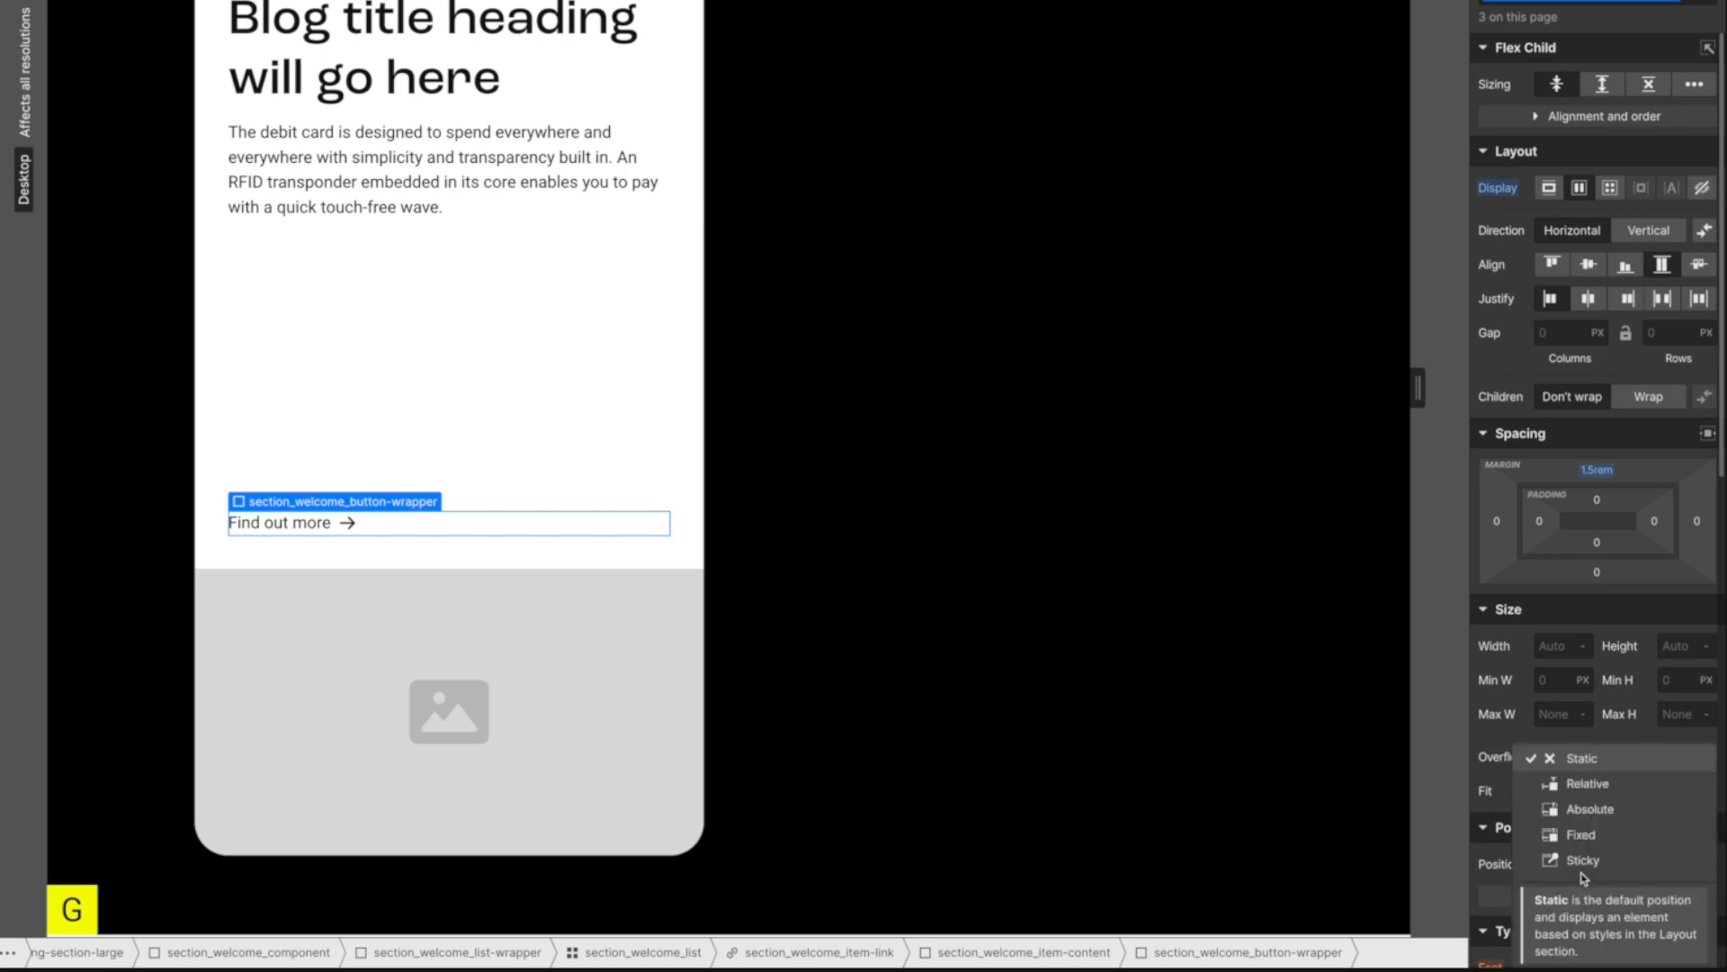
left_click(1590, 809)
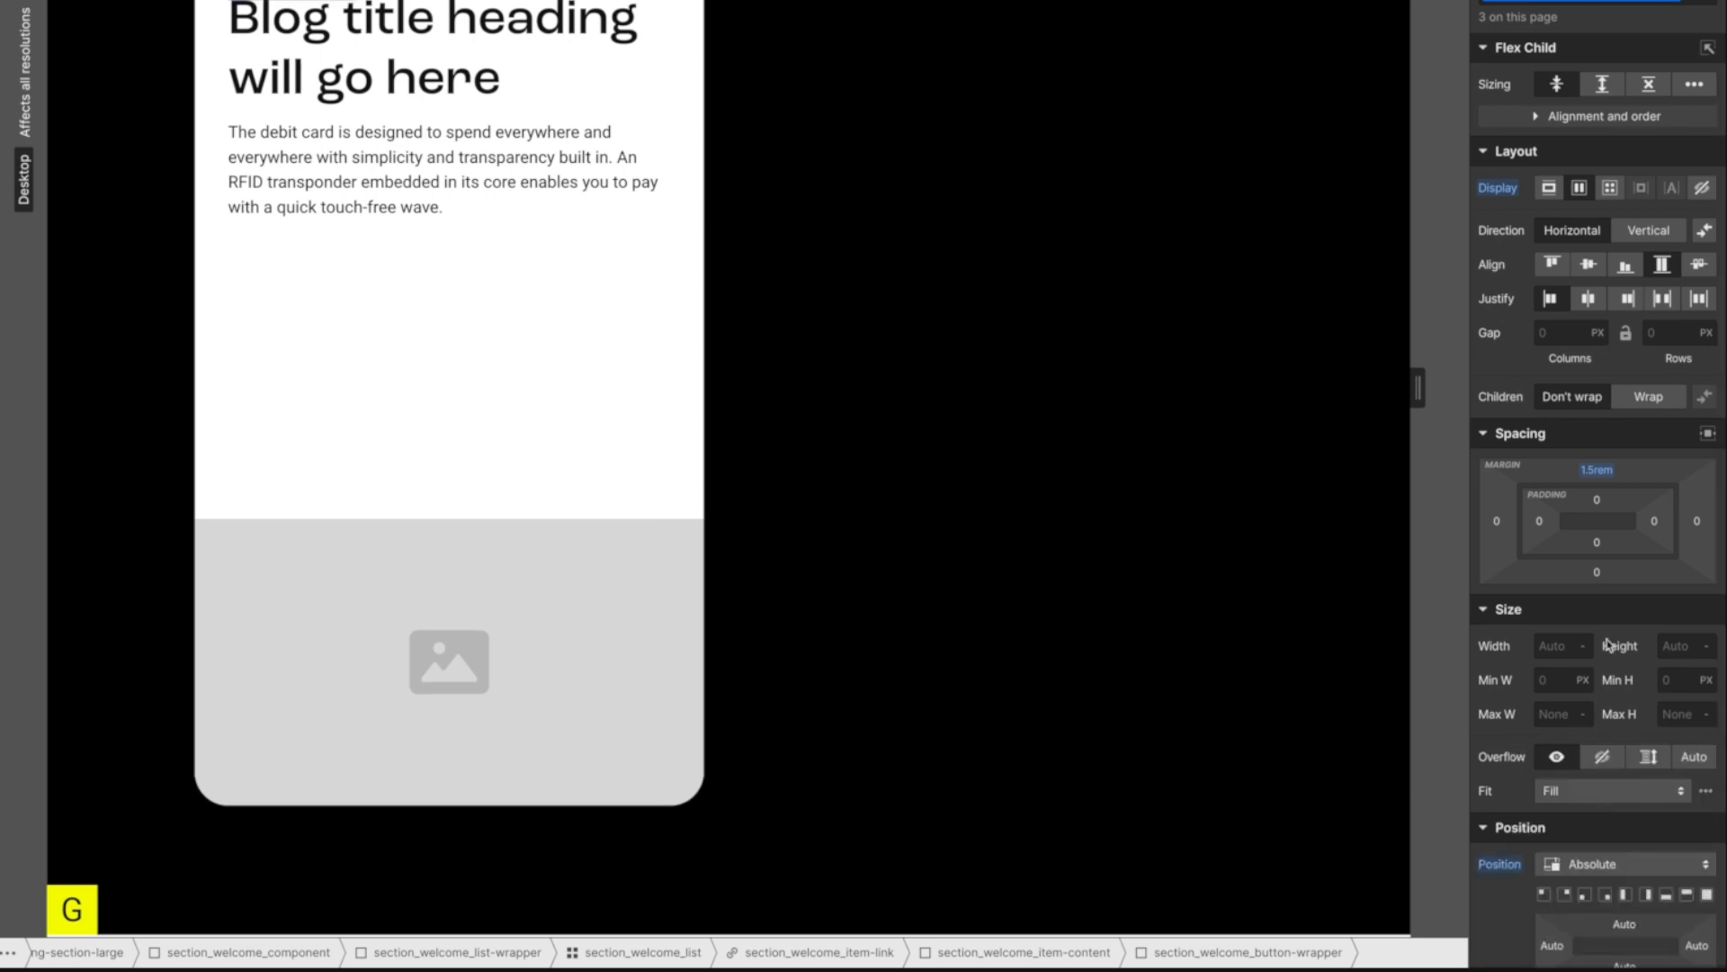
scroll(1609, 645, "down", 3)
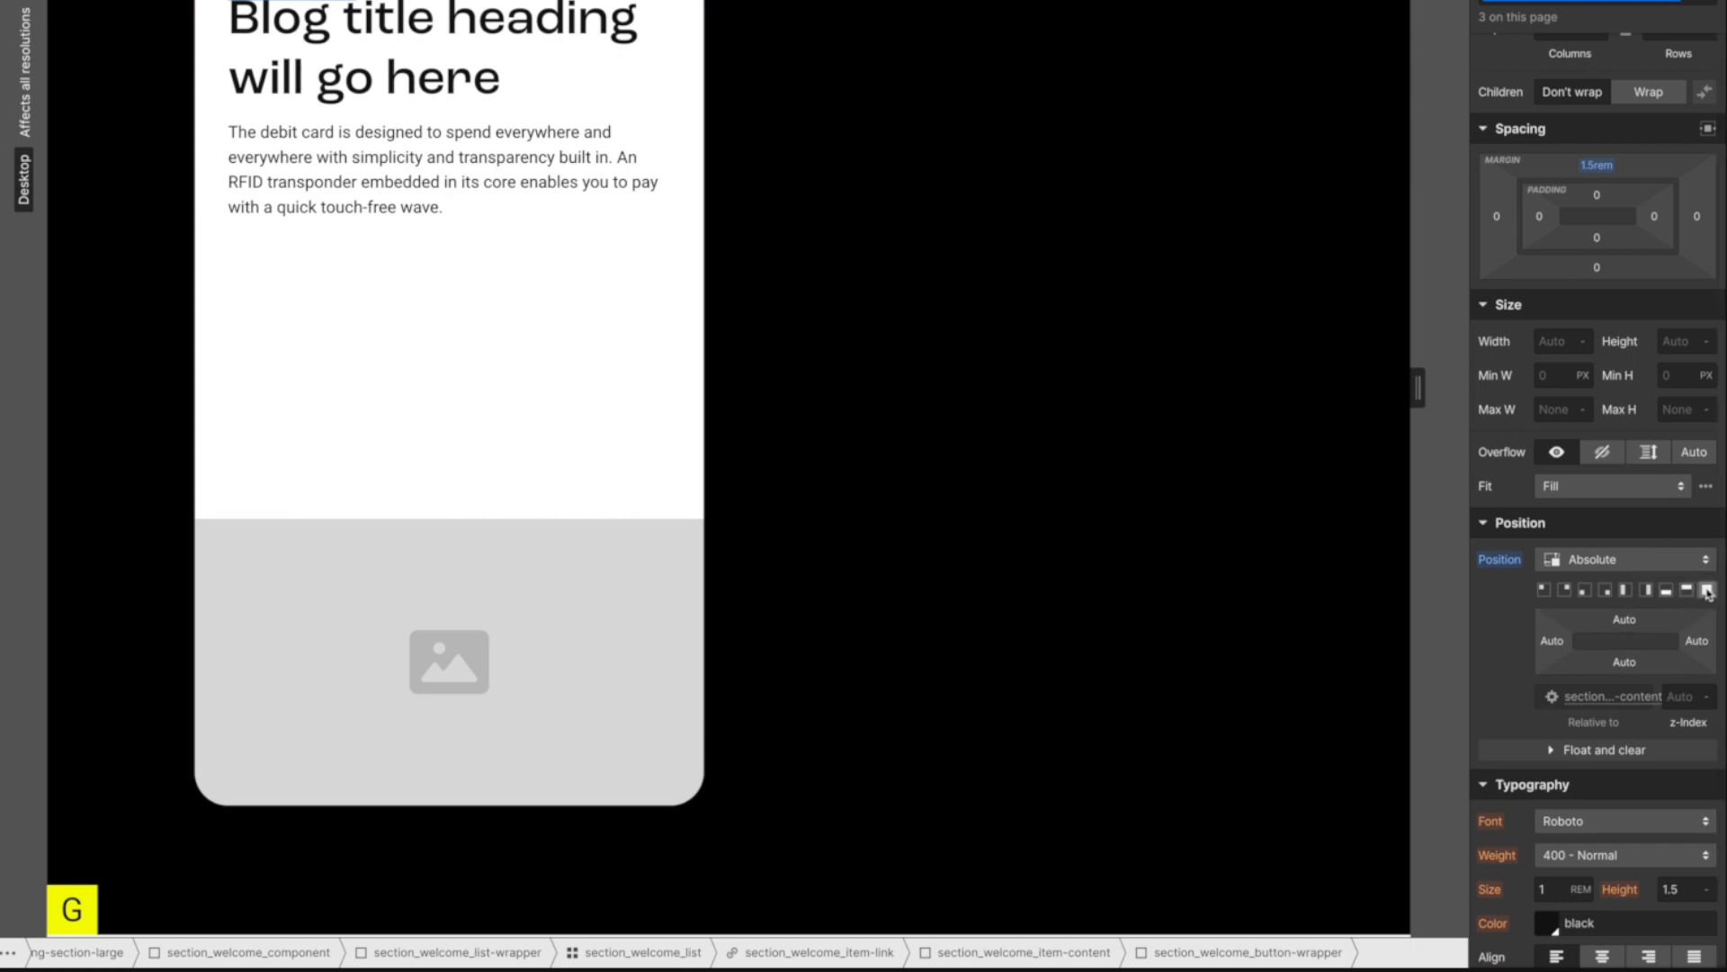
left_click(1706, 590)
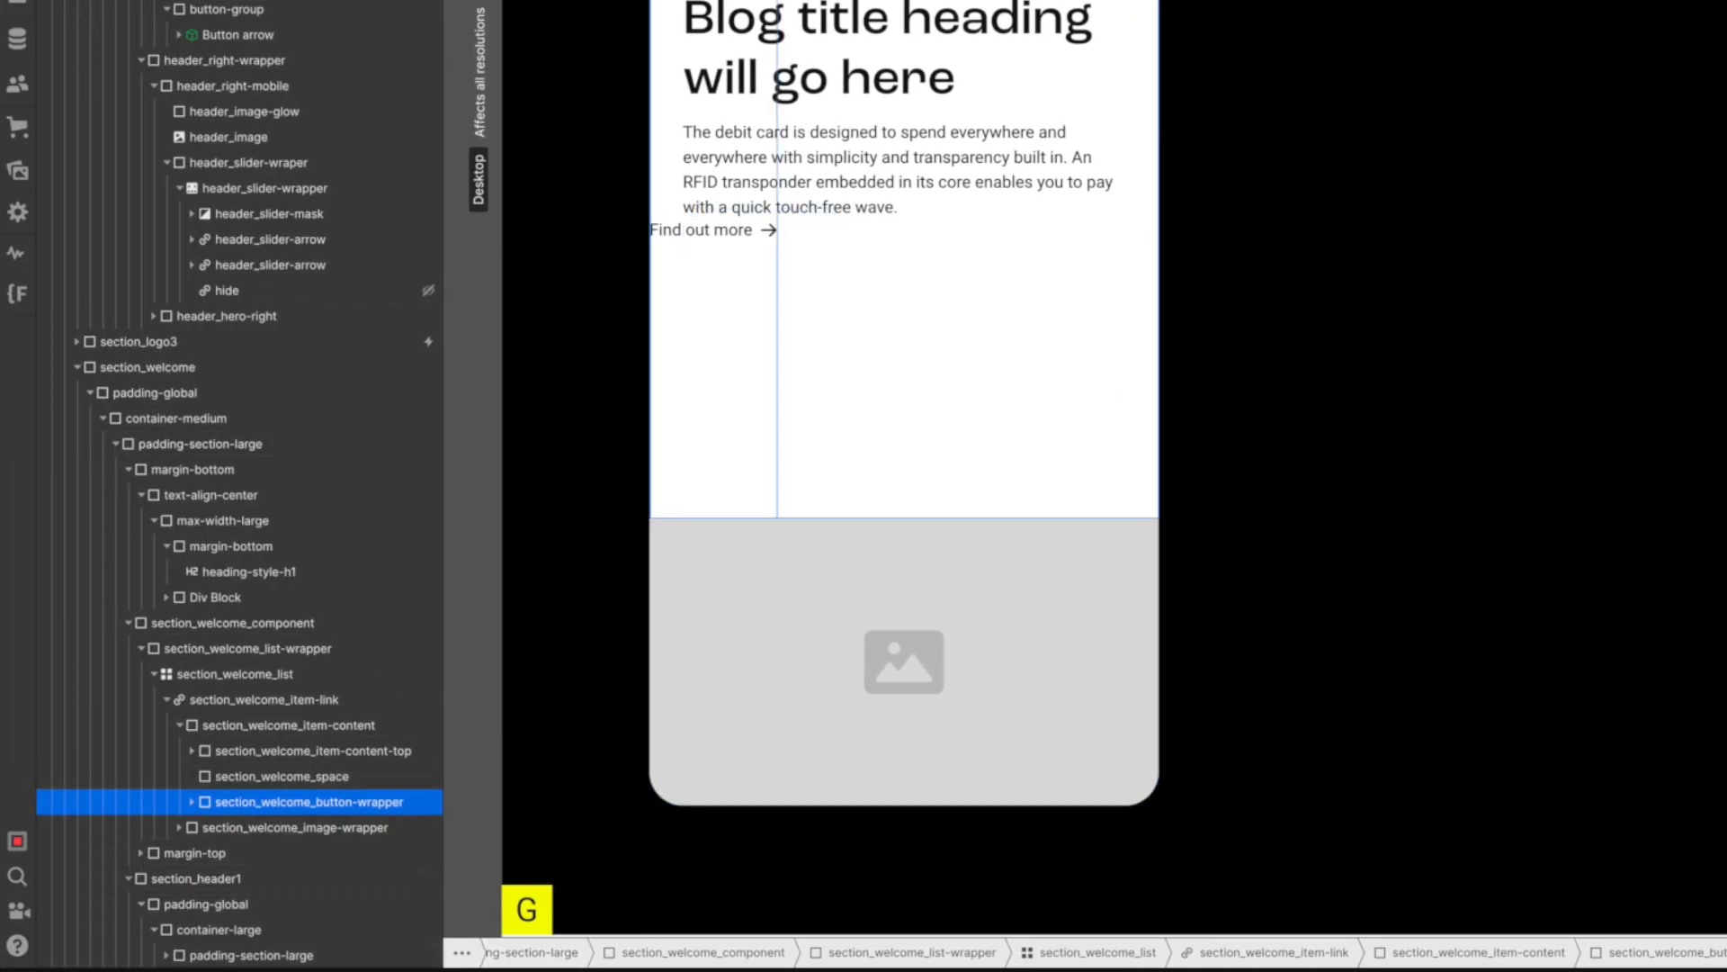
key("Delete")
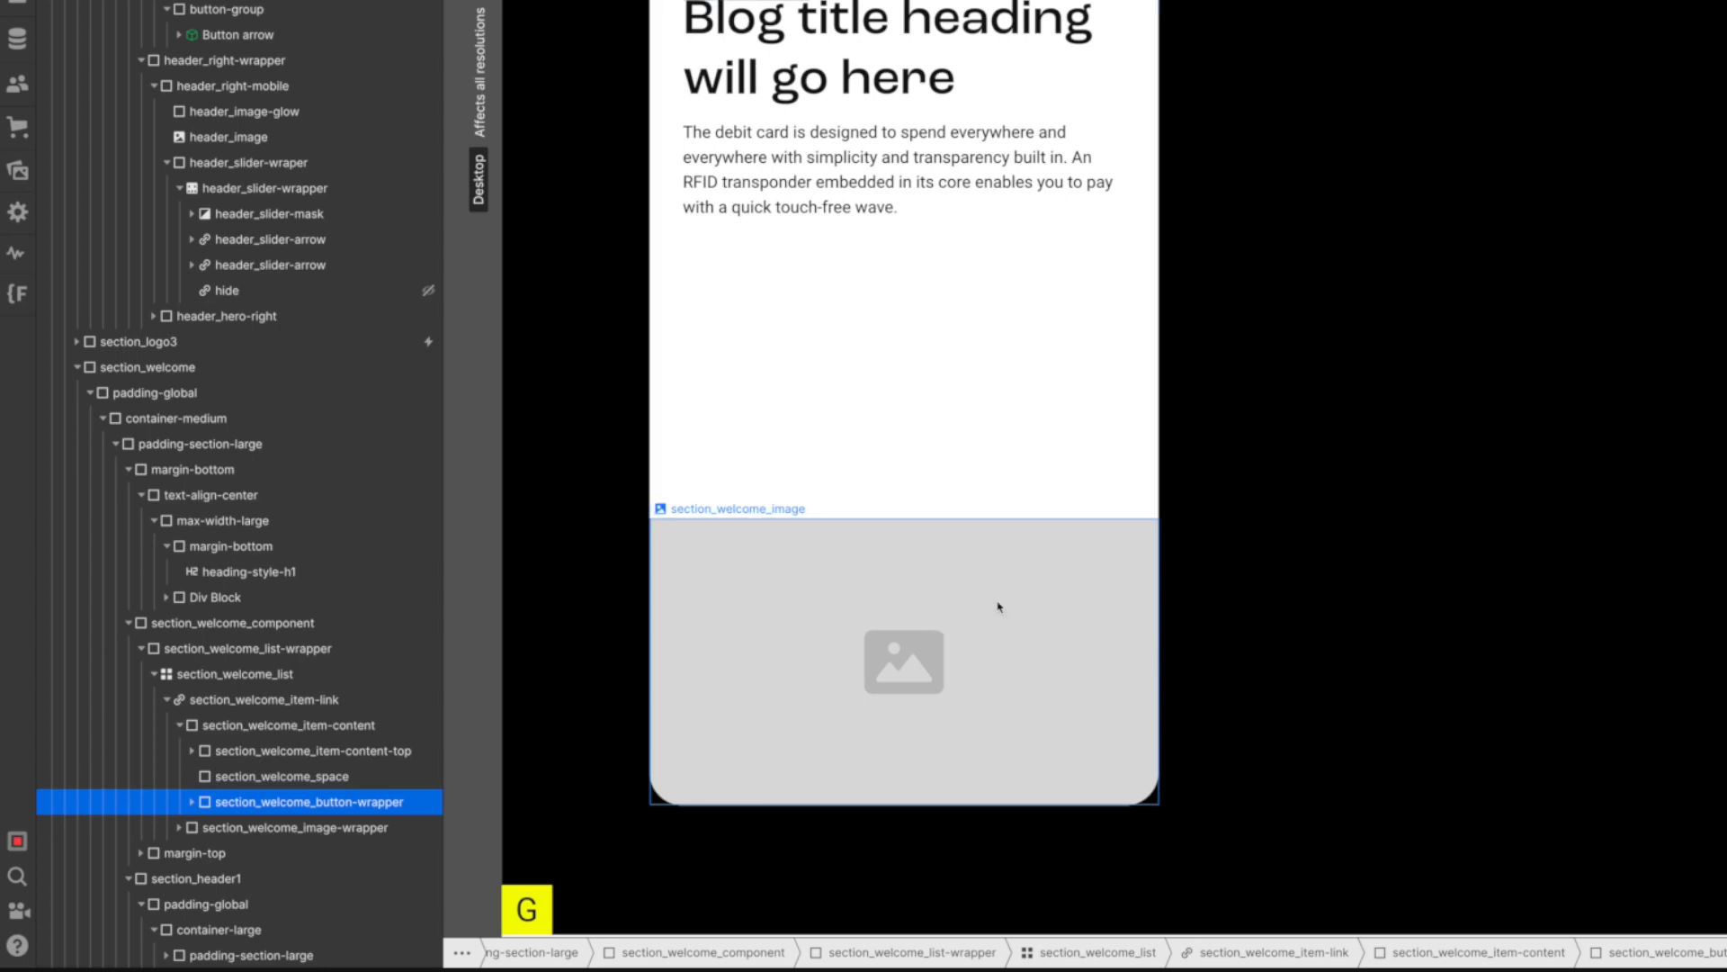
key("ctrl+z")
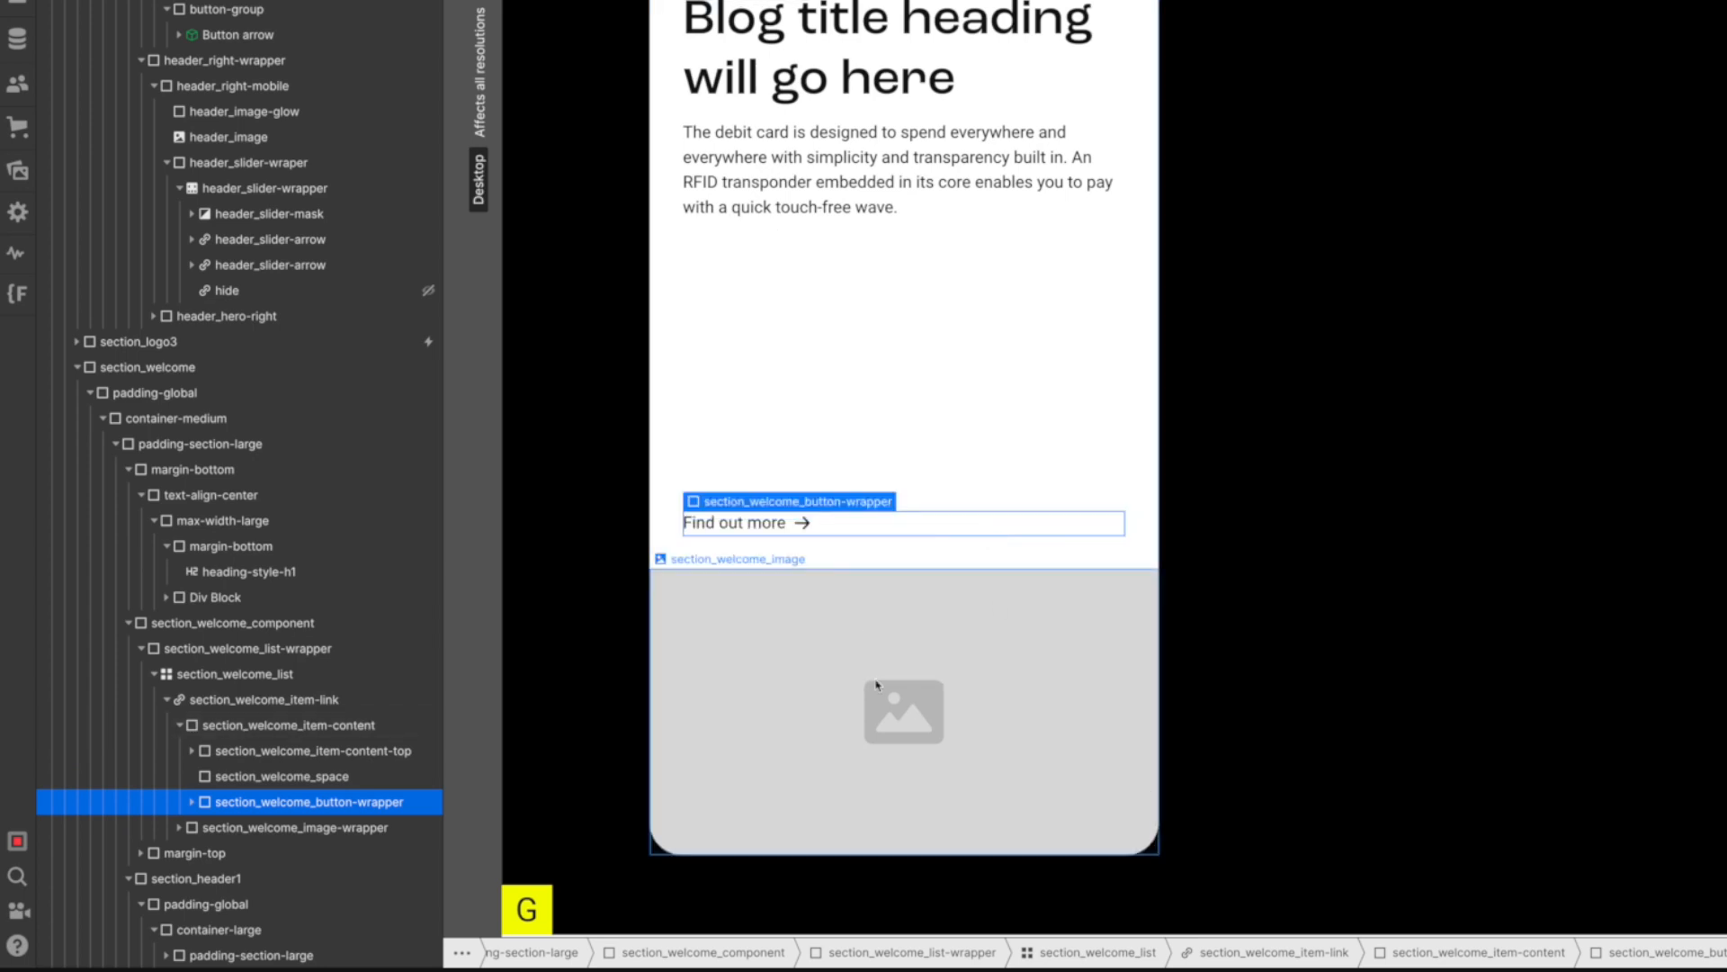
Collapse the card's content block and image wrapper in the page structure, and inspect each of the two blocks.
left_click(955, 580)
left_click(162, 829)
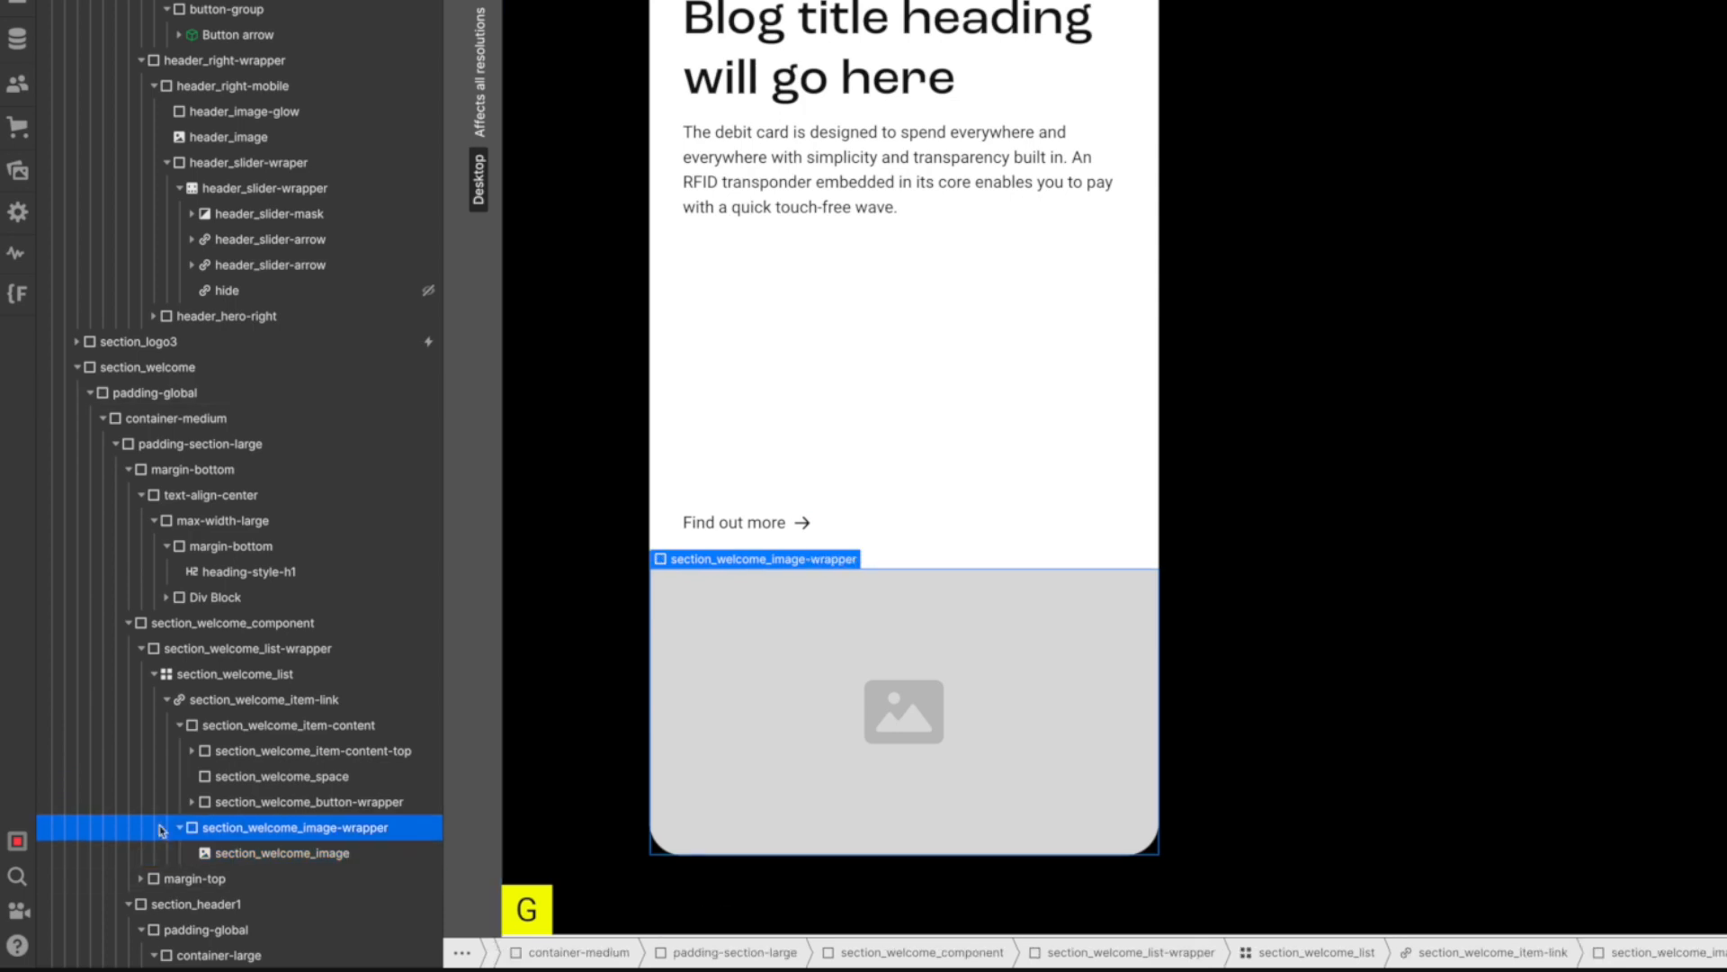
left_click(179, 830)
left_click(179, 725)
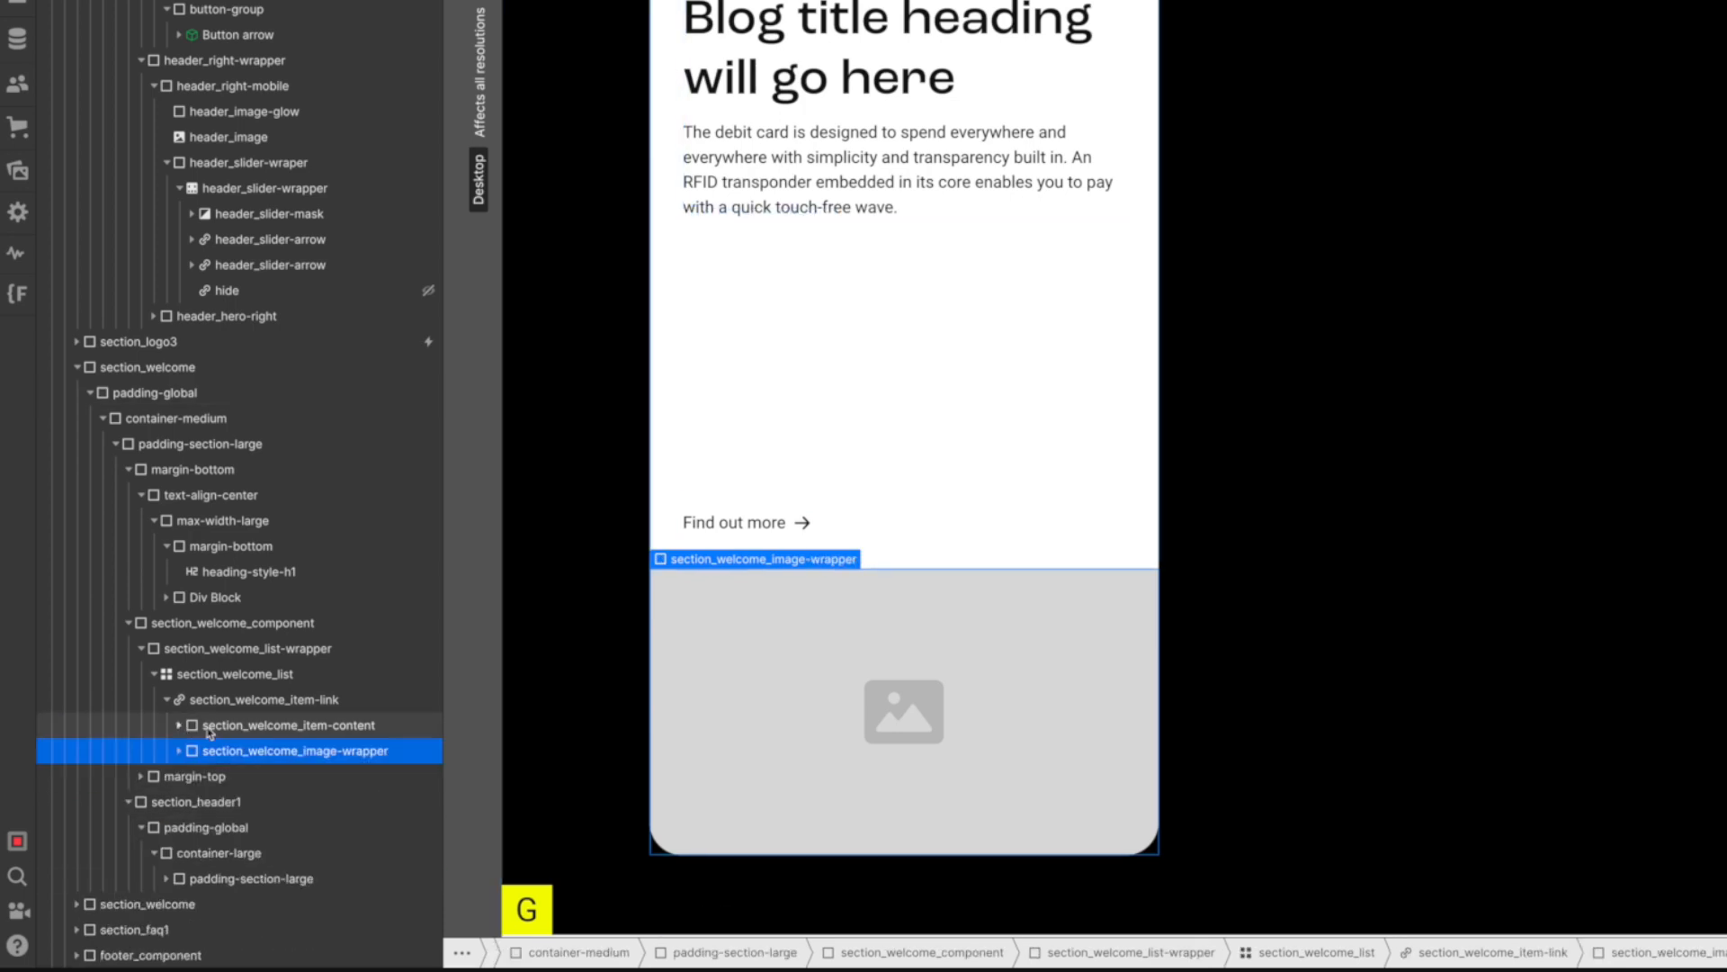
left_click(244, 727)
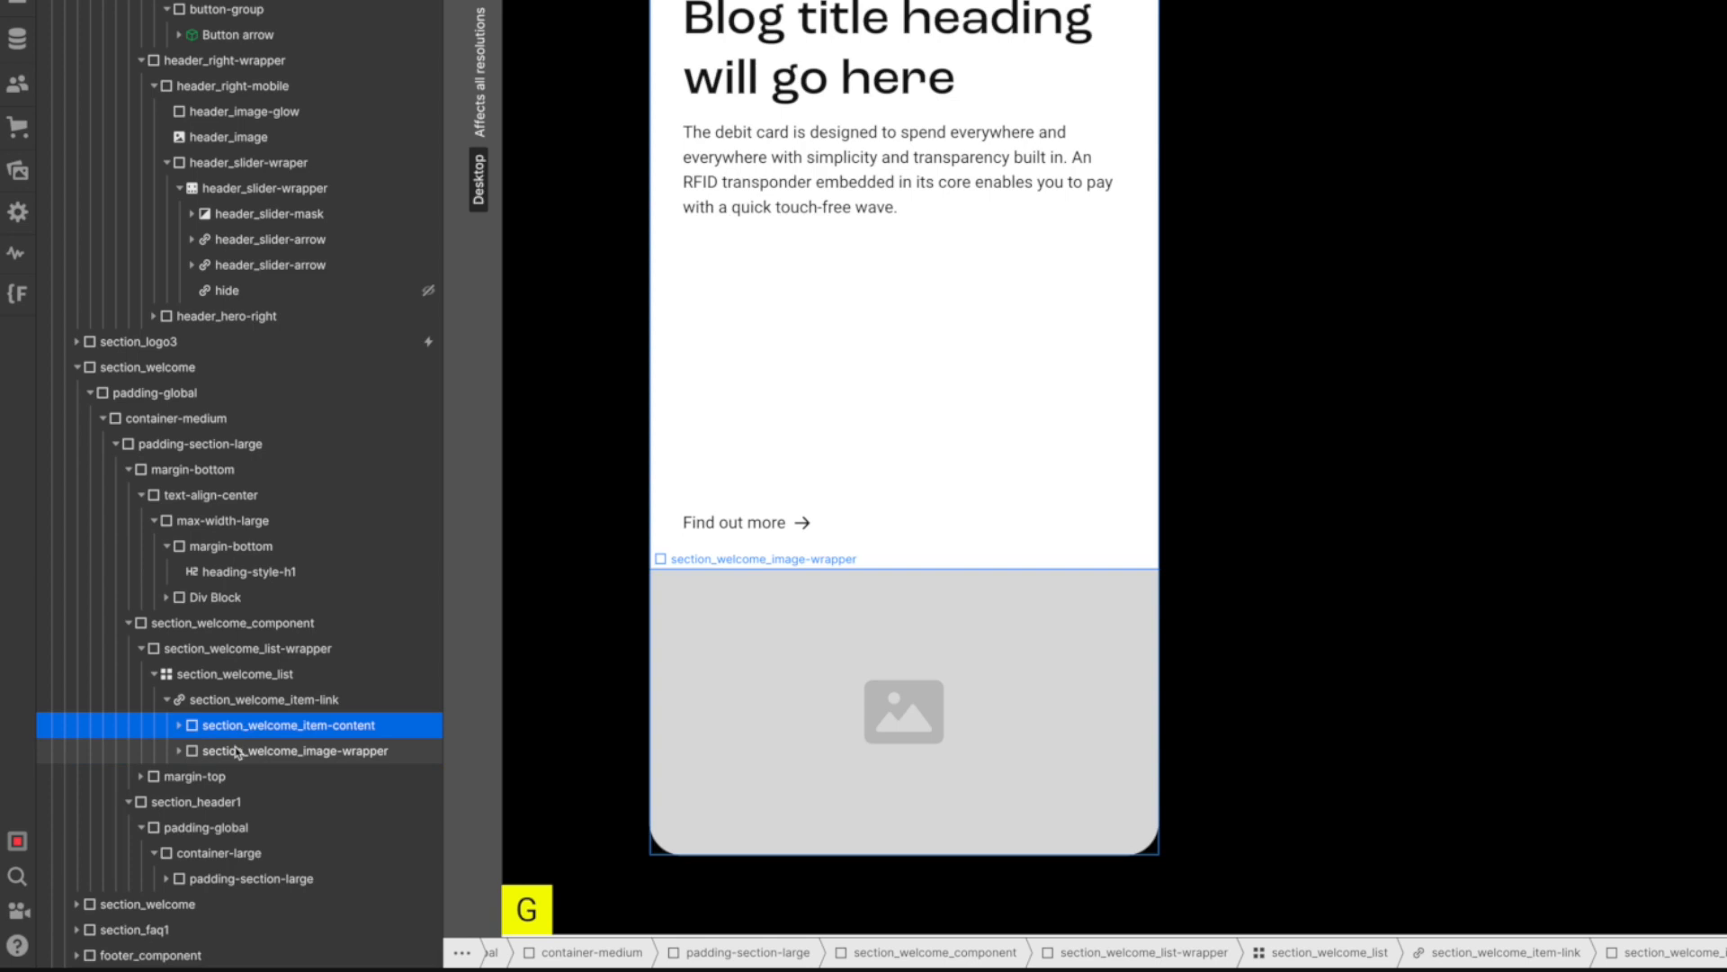
left_click(237, 752)
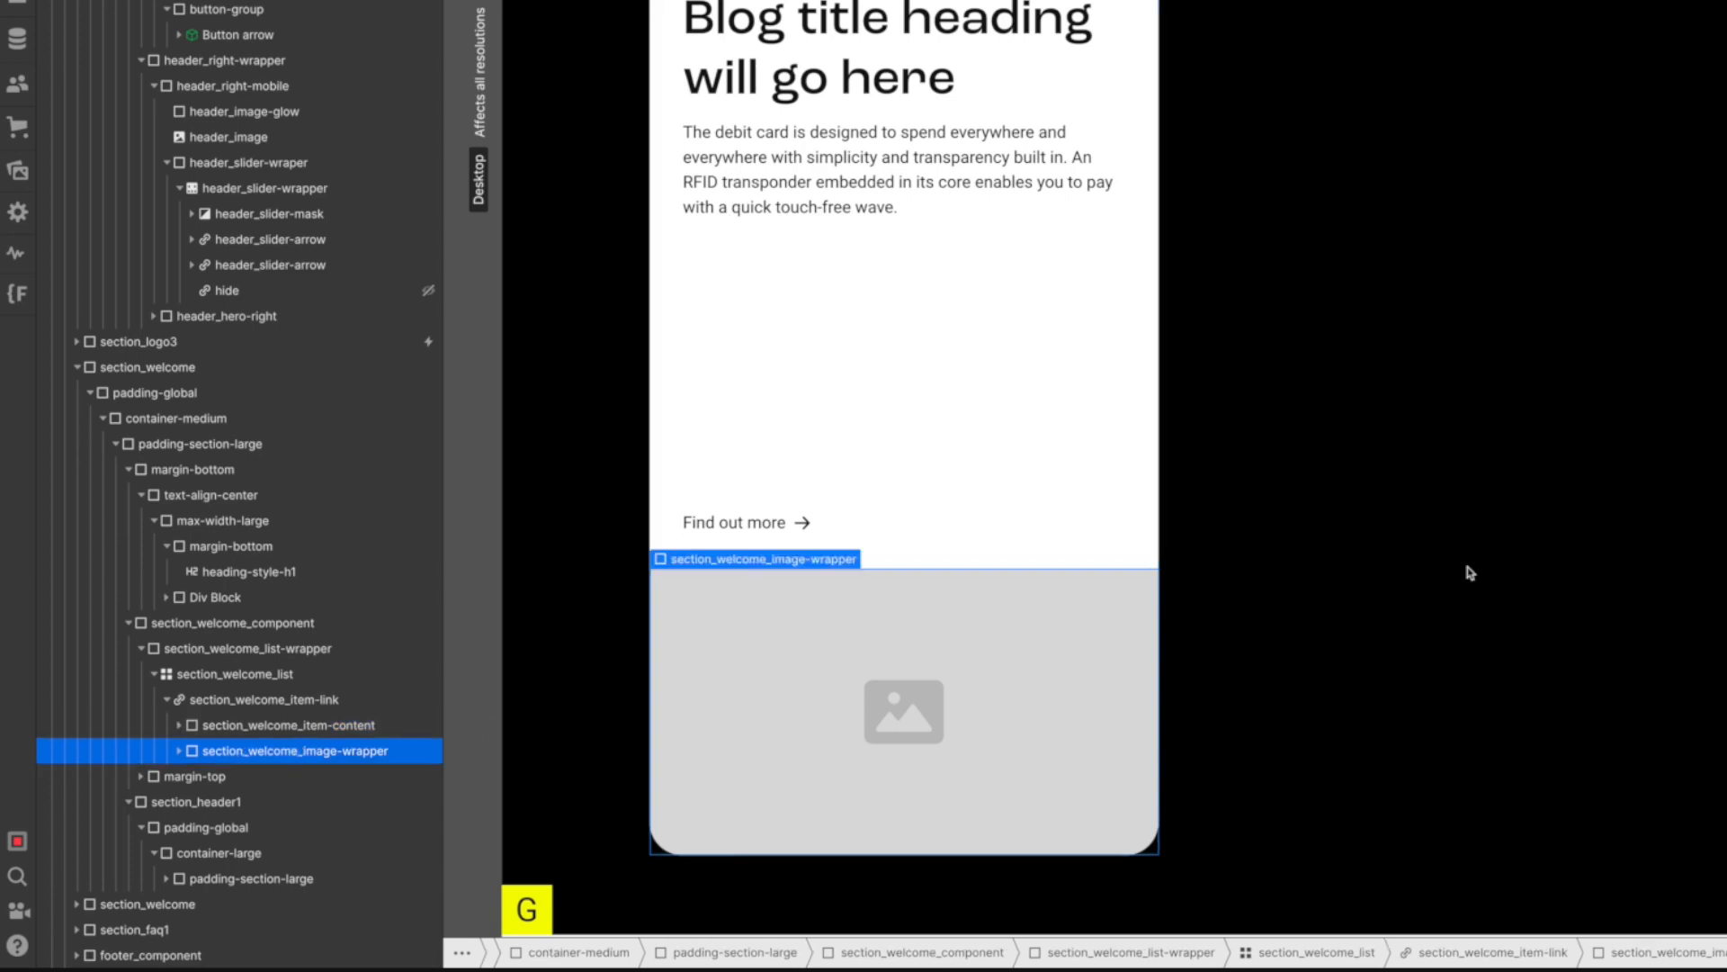
Examine the card and the header component below it in the welcome section against the black background.
scroll(1471, 573, "up", 3)
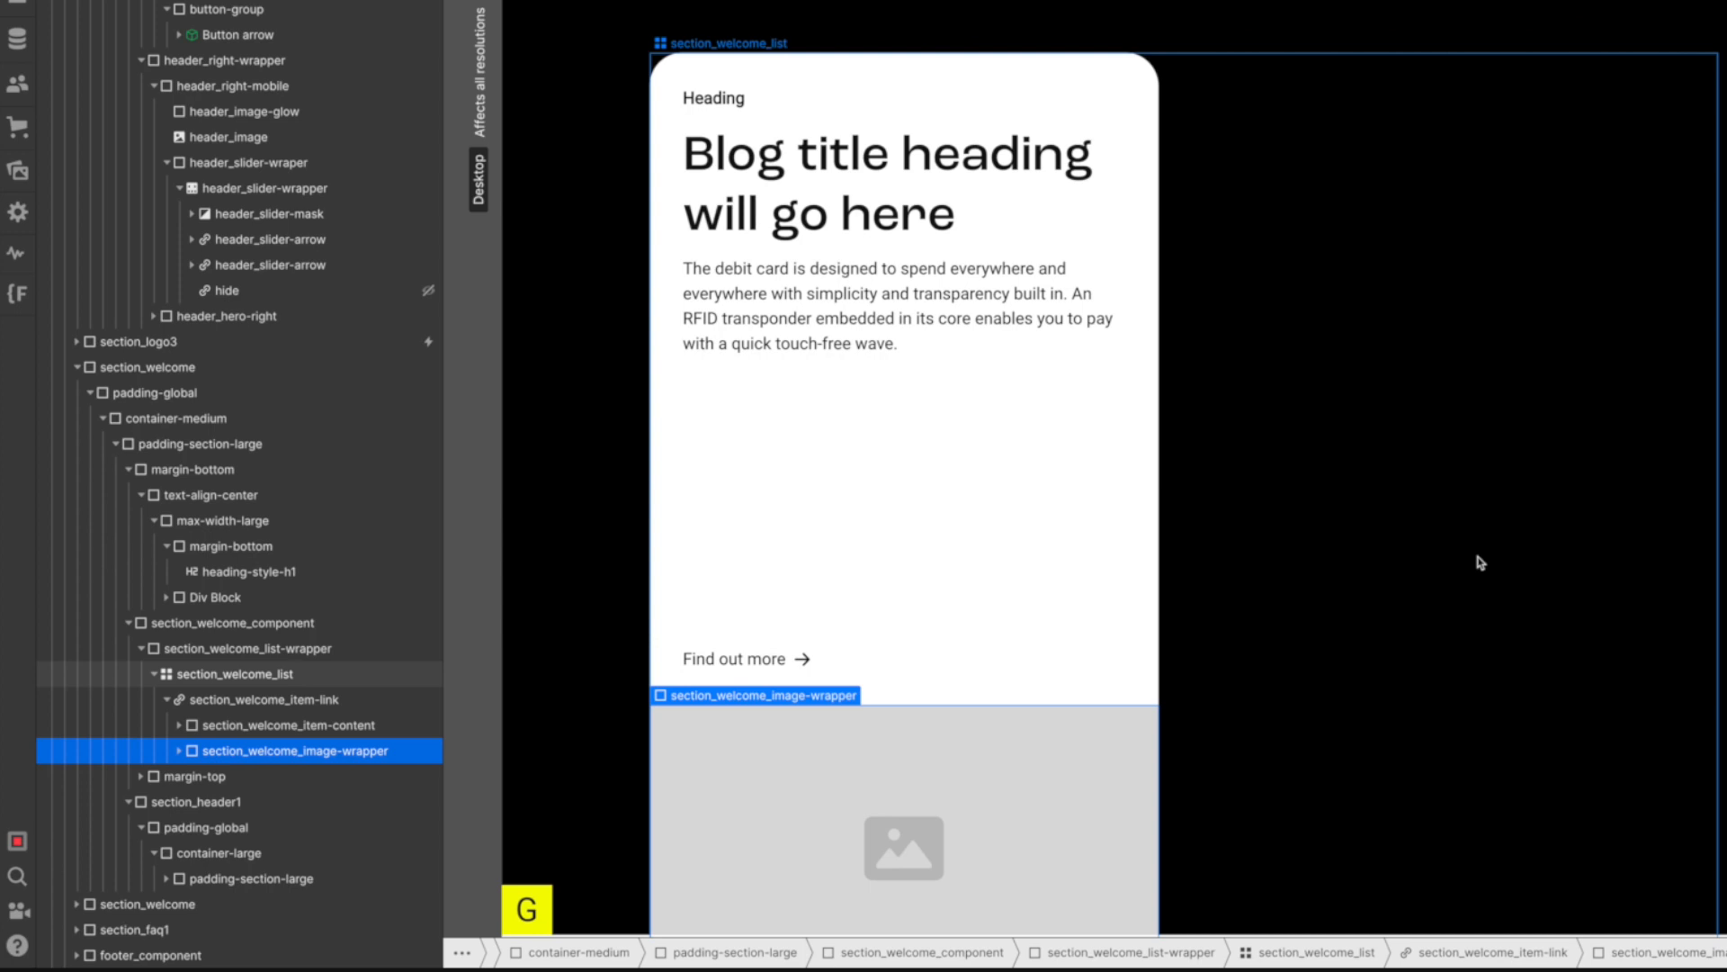
scroll(1620, 451, "up", 1)
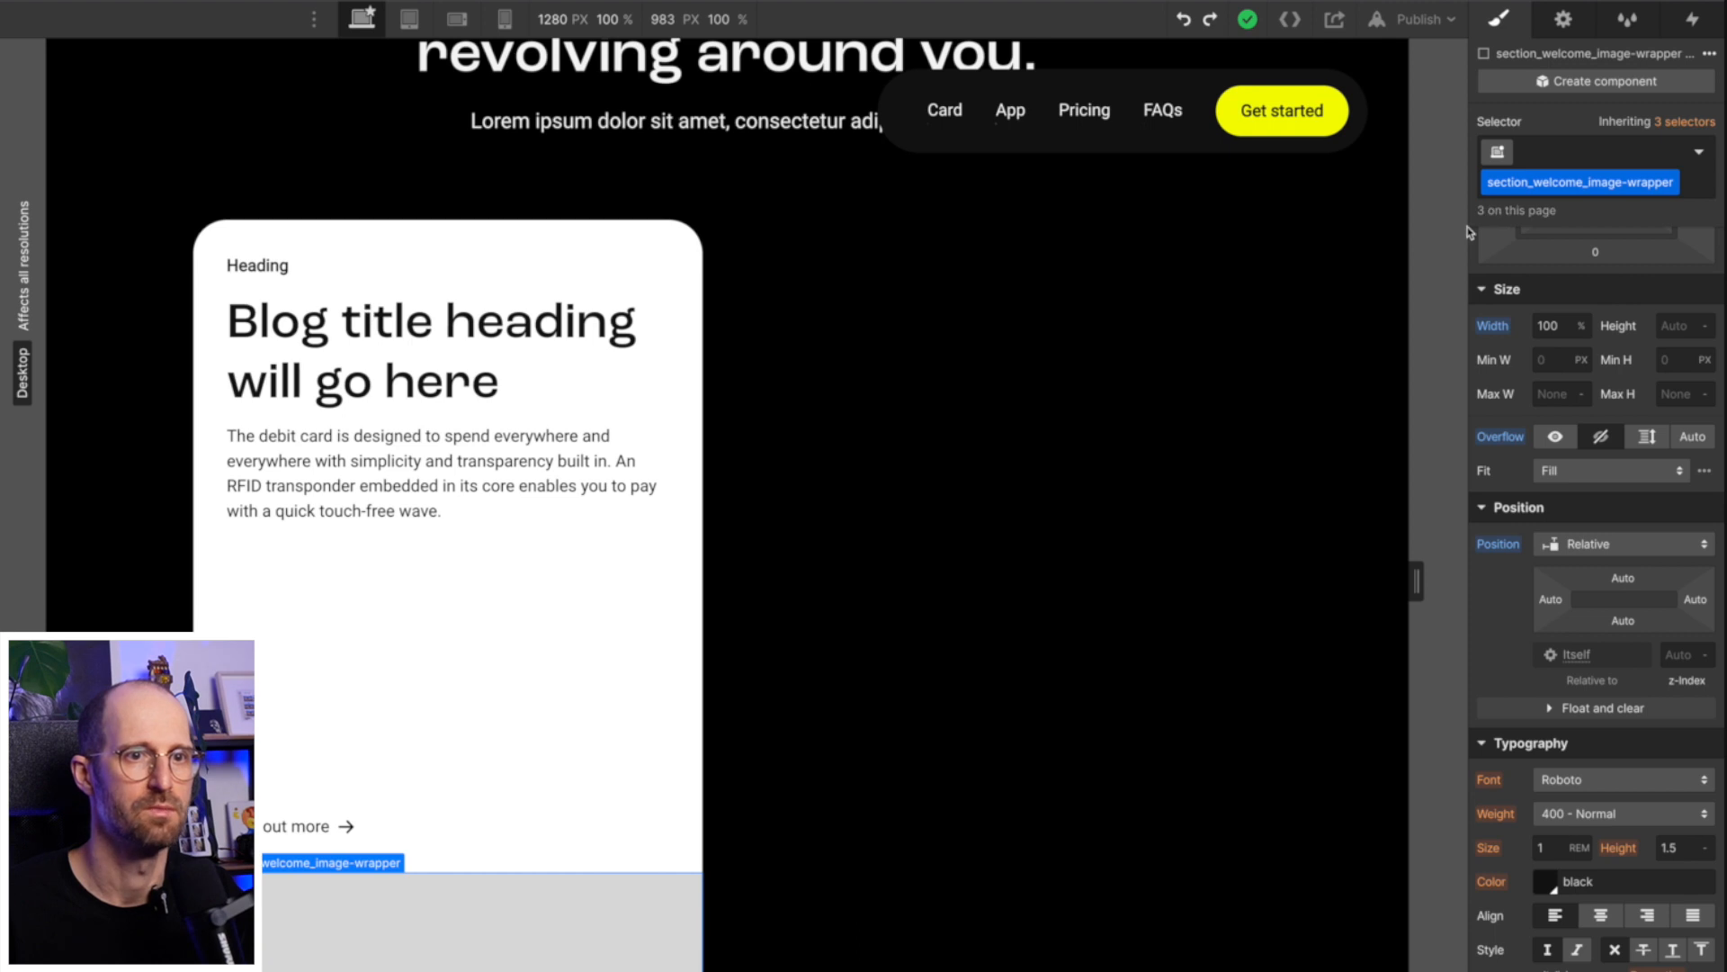
scroll(1098, 547, "down", 15)
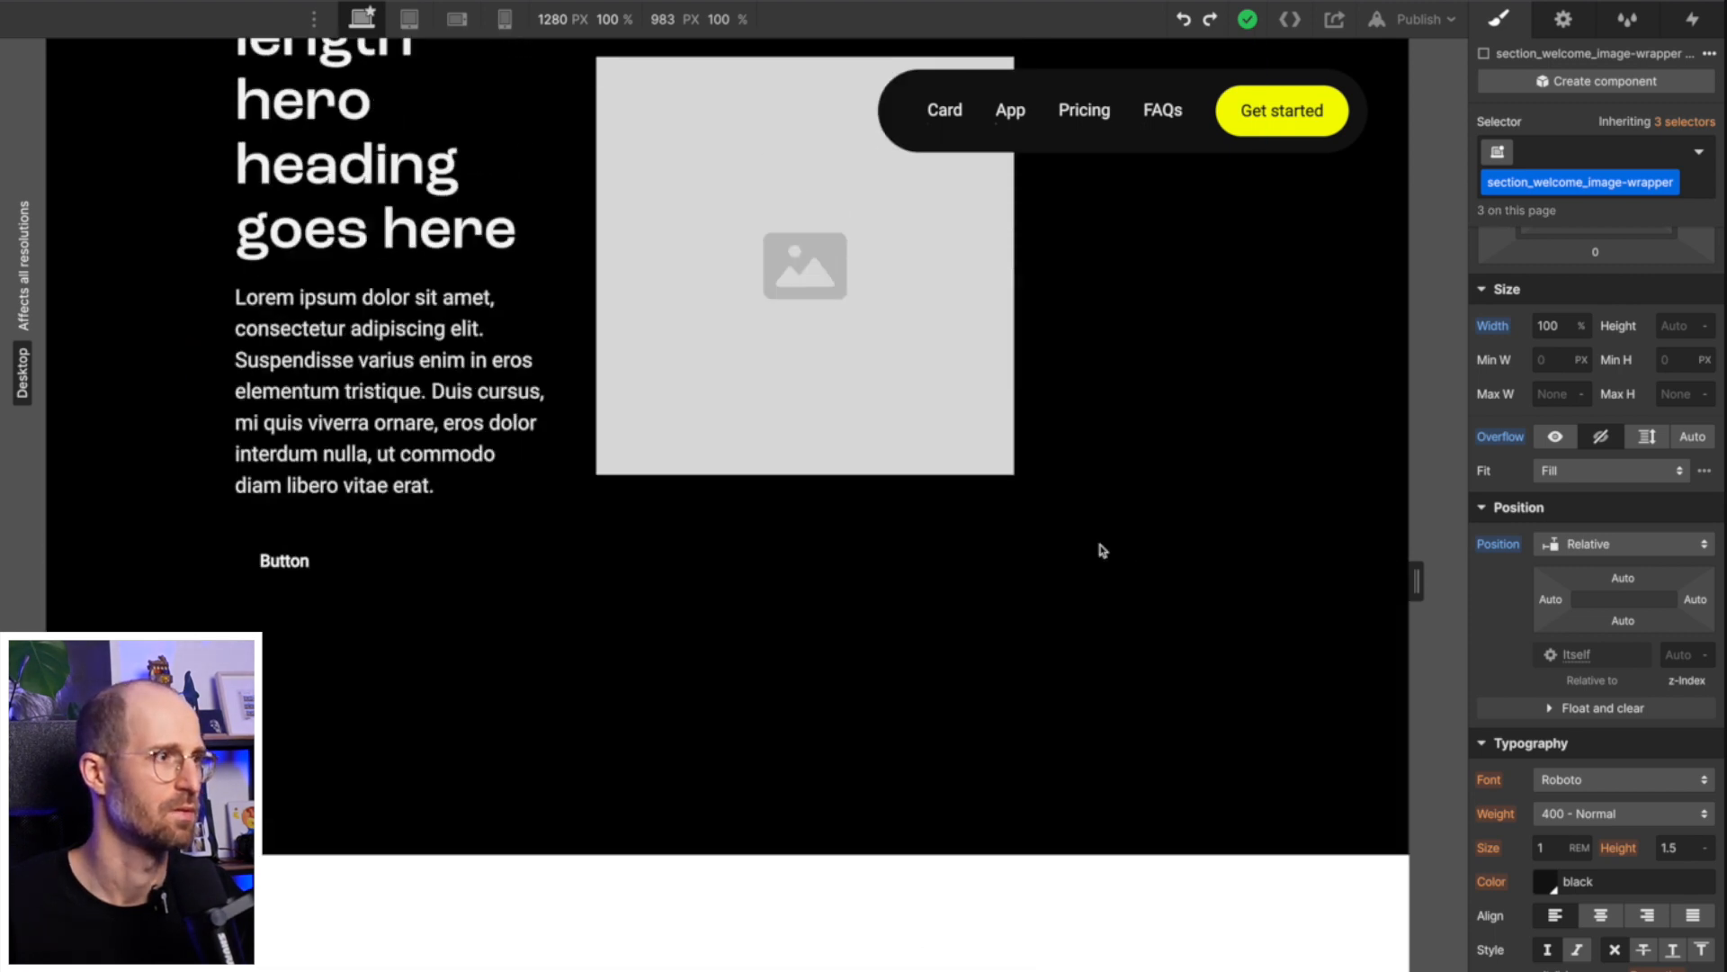
scroll(1098, 547, "up", 10)
scroll(1098, 547, "down", 5)
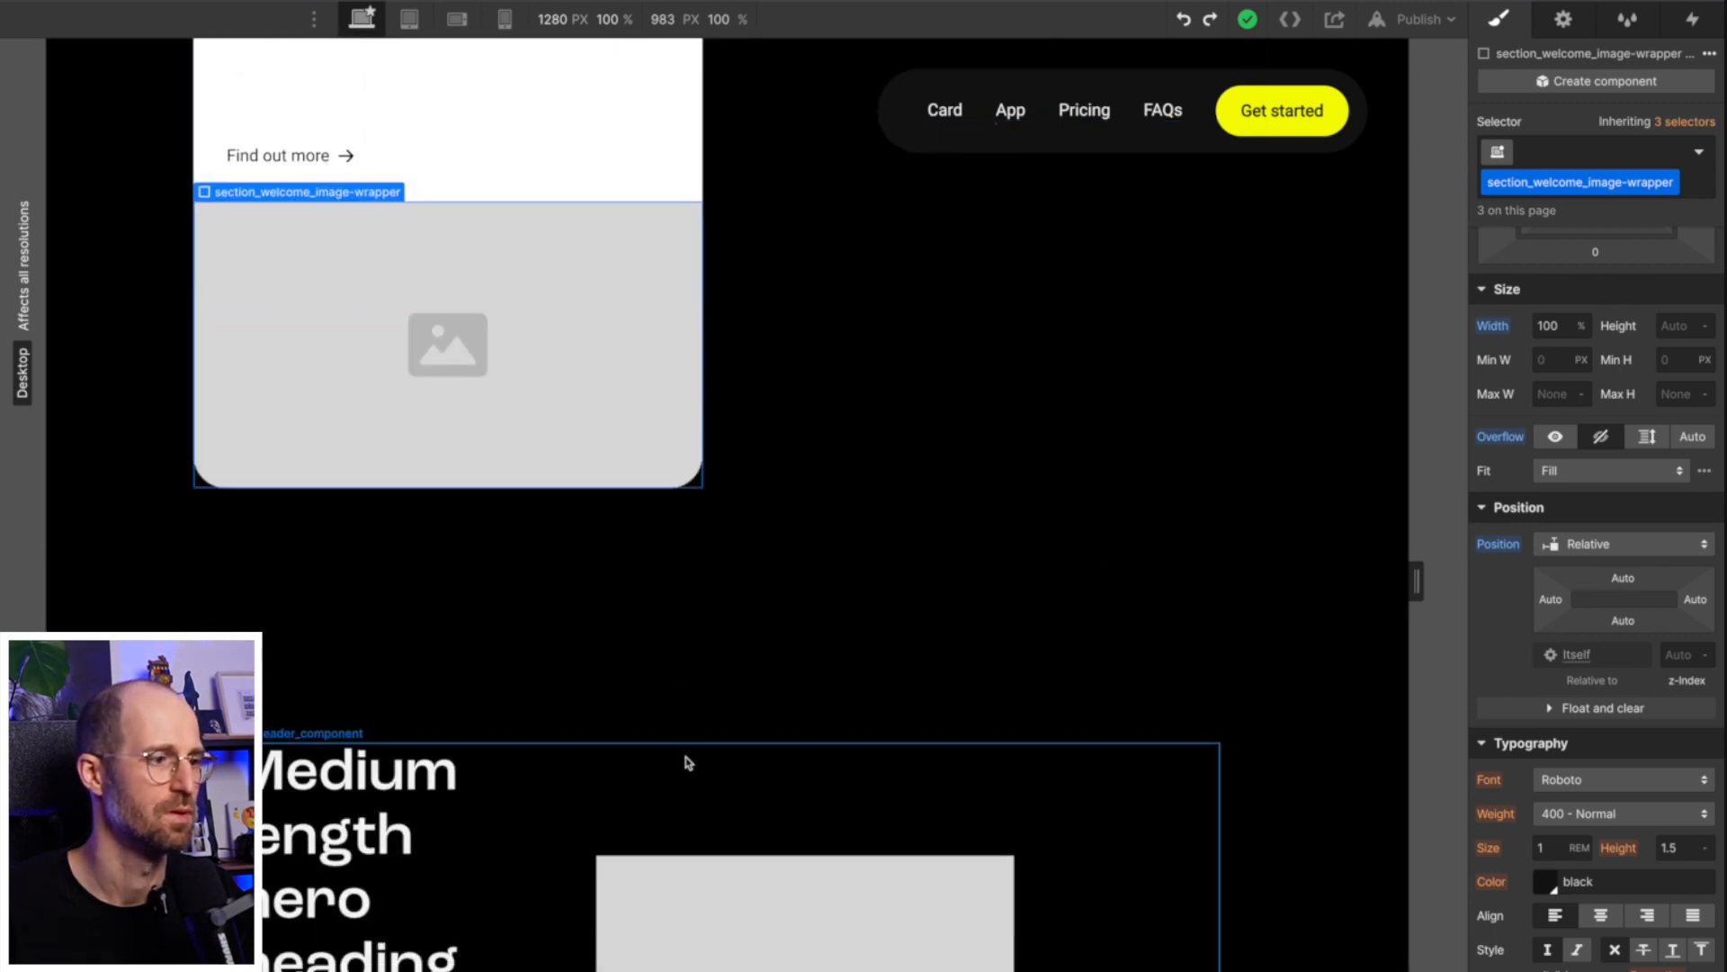
scroll(690, 774, "down", 6)
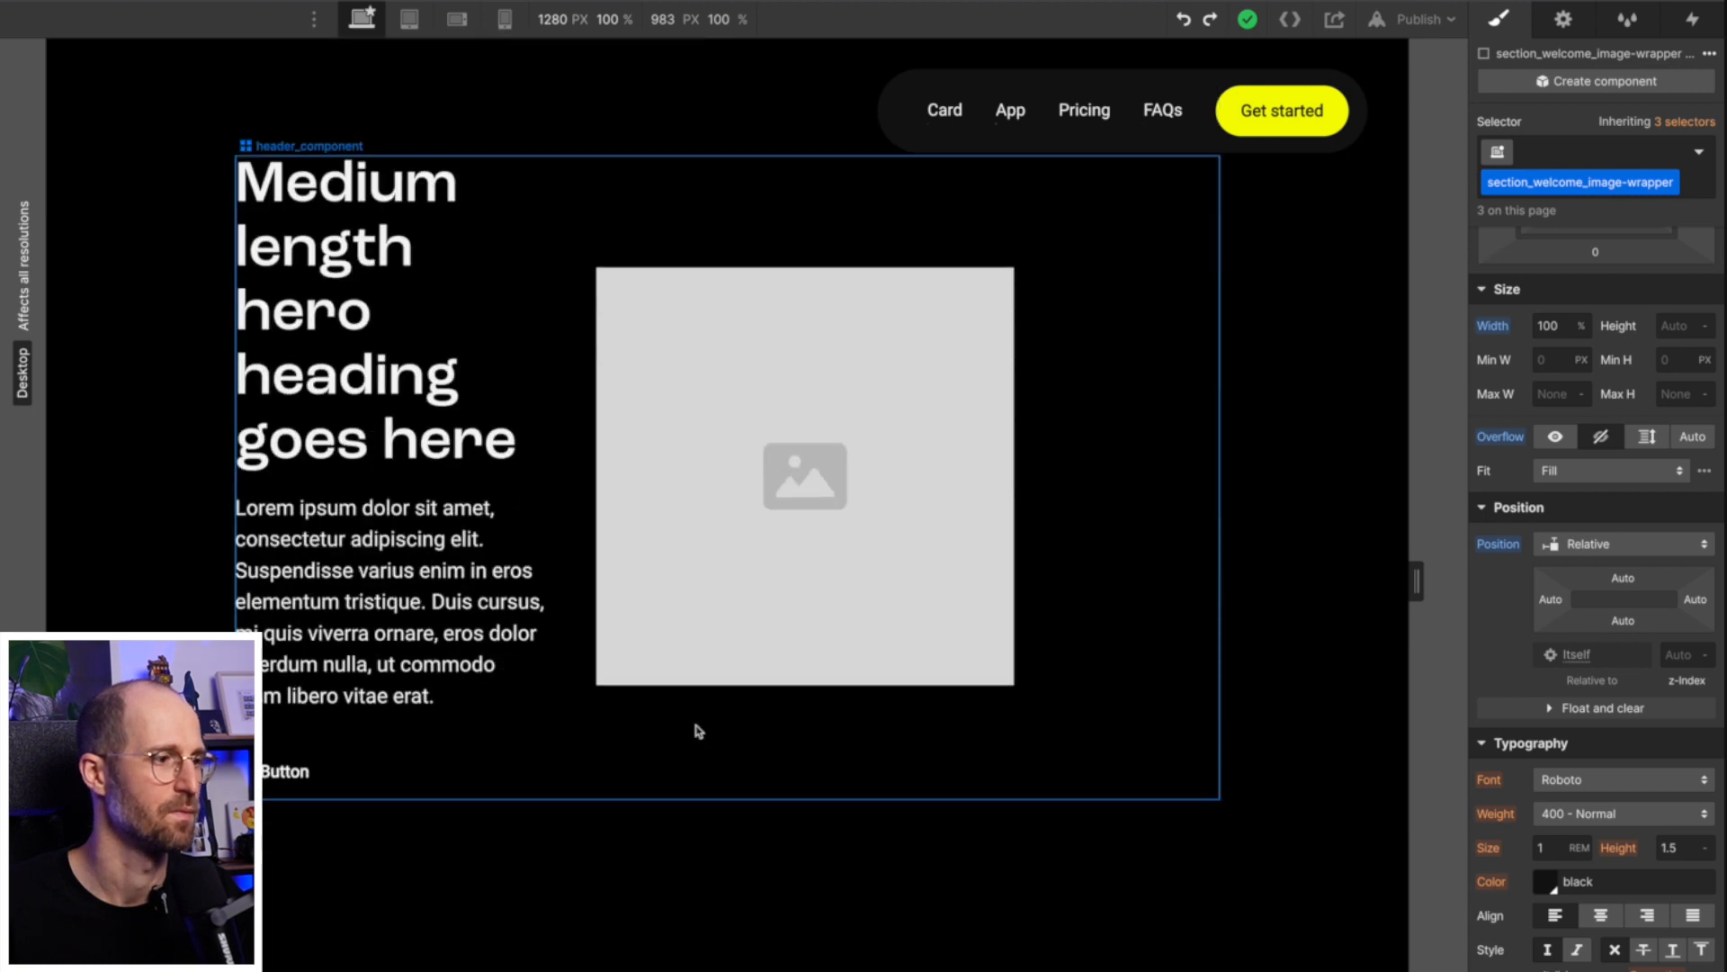
scroll(698, 729, "up", 10)
scroll(698, 729, "down", 8)
scroll(698, 727, "up", 5)
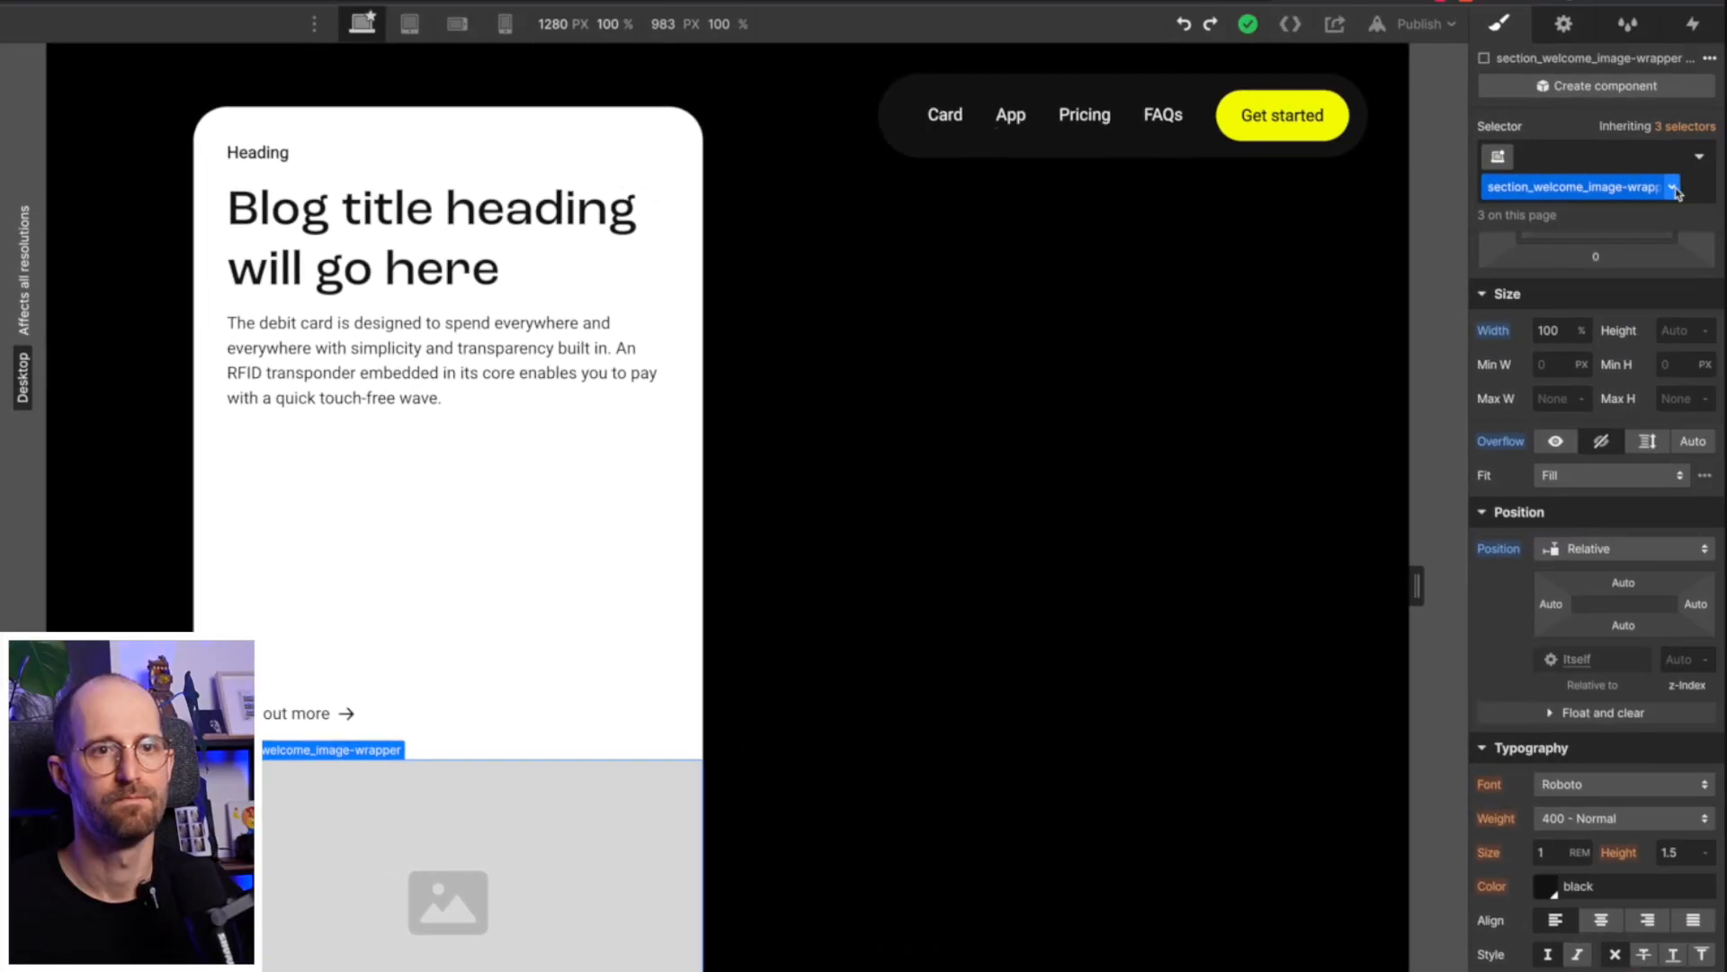
Duplicate the section_welcome_image-wrapper class on the card's image wrapper and name the copy section_welcome_hero.
left_click(1672, 187)
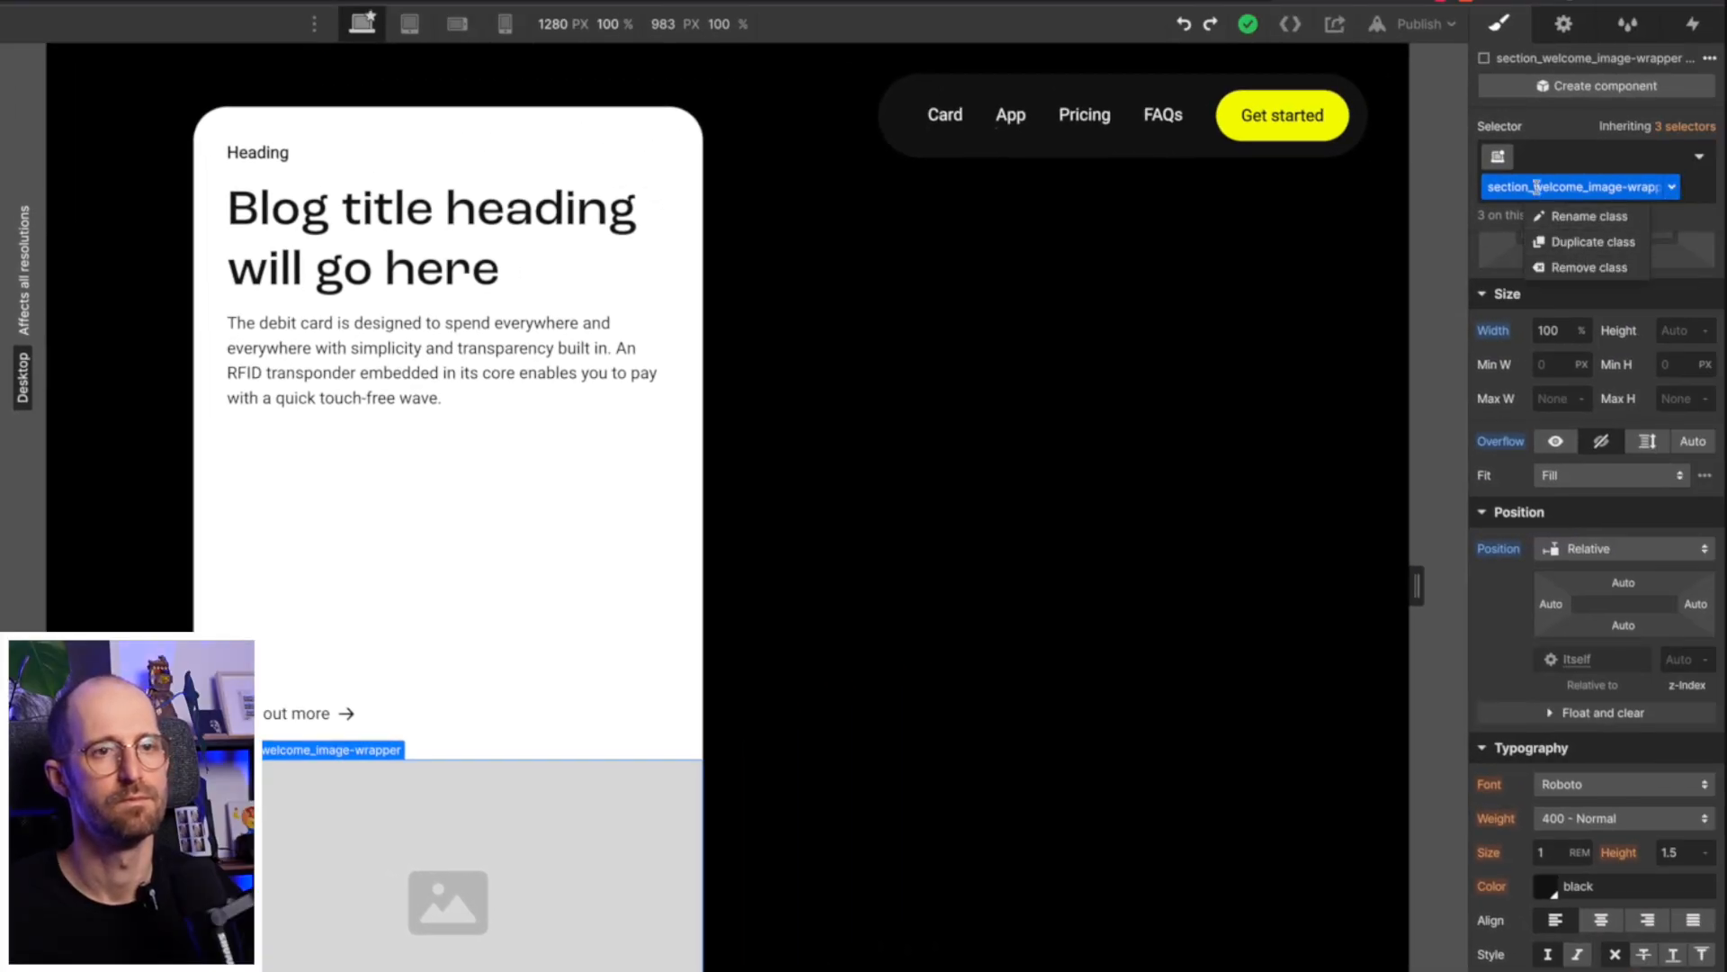
left_click(1572, 249)
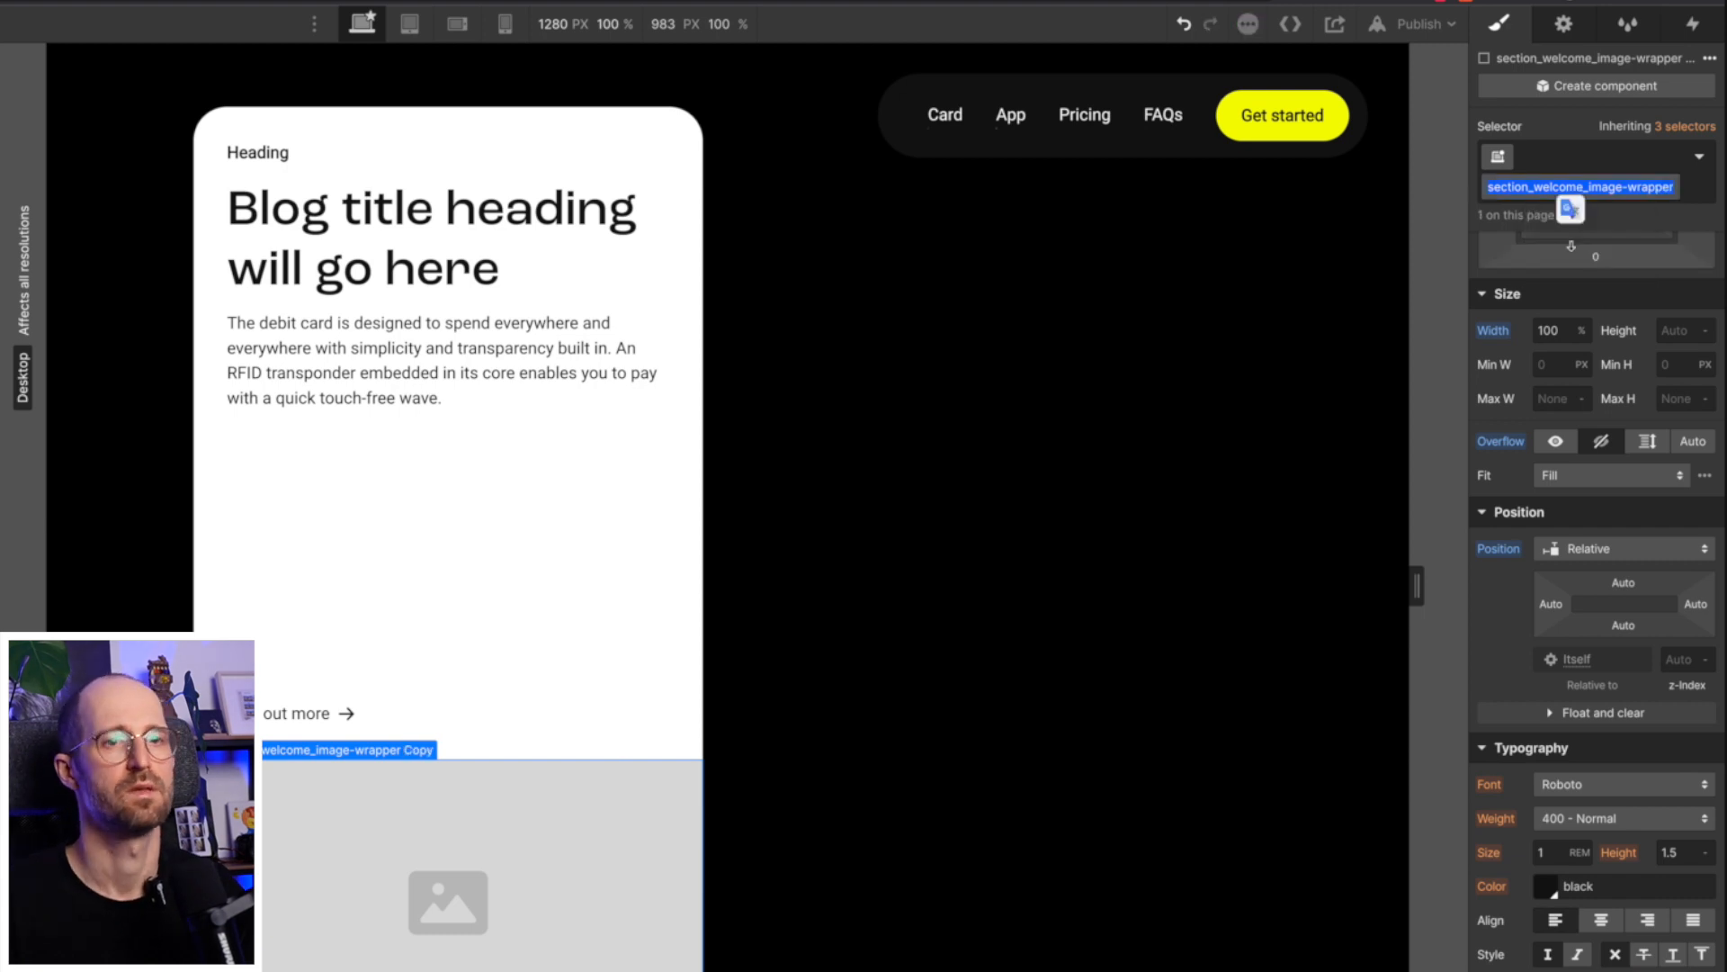
key("alt+shift+Left")
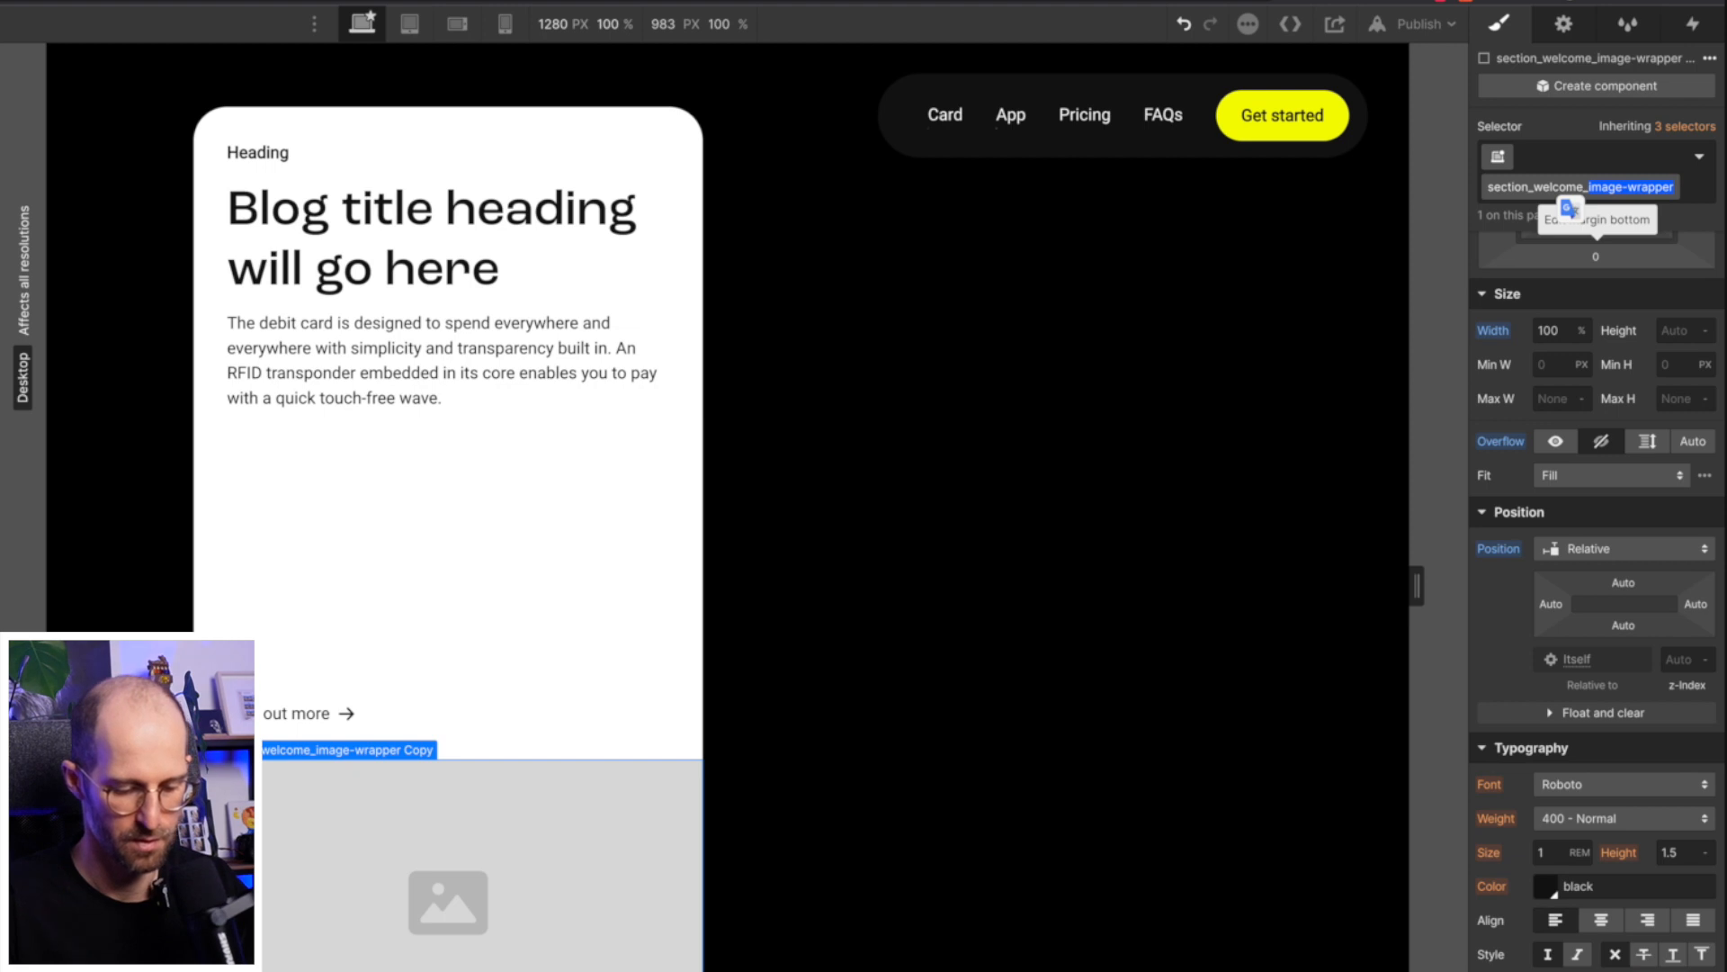
type("hero")
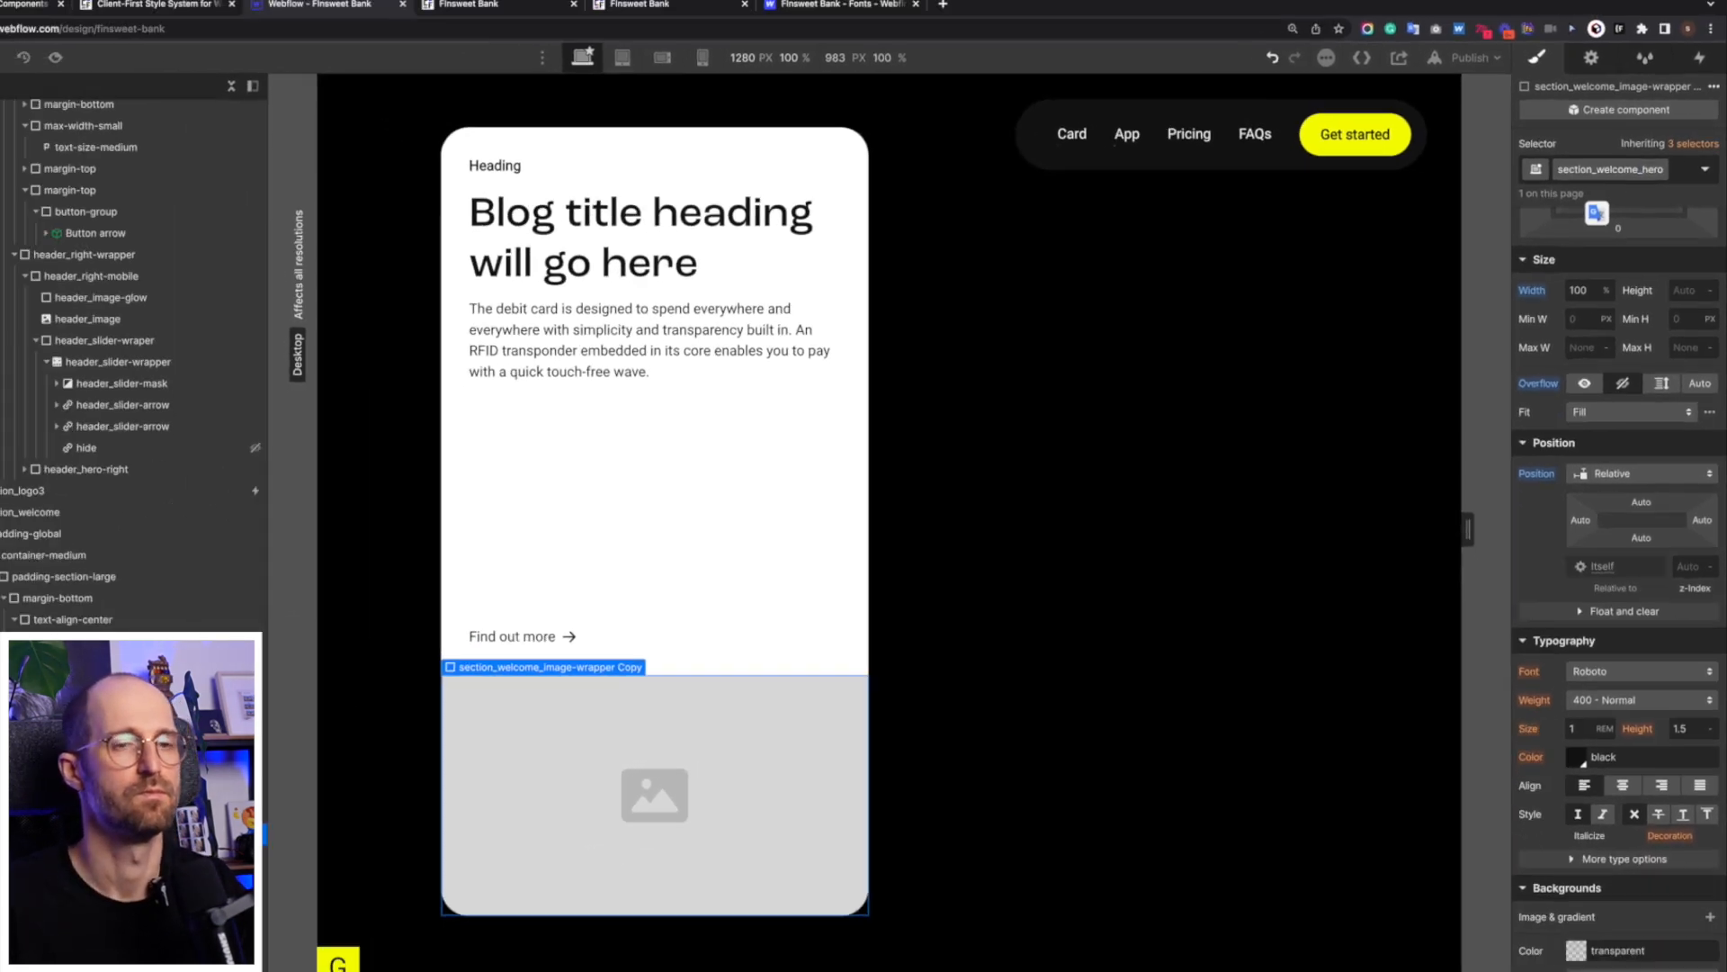
key("Return")
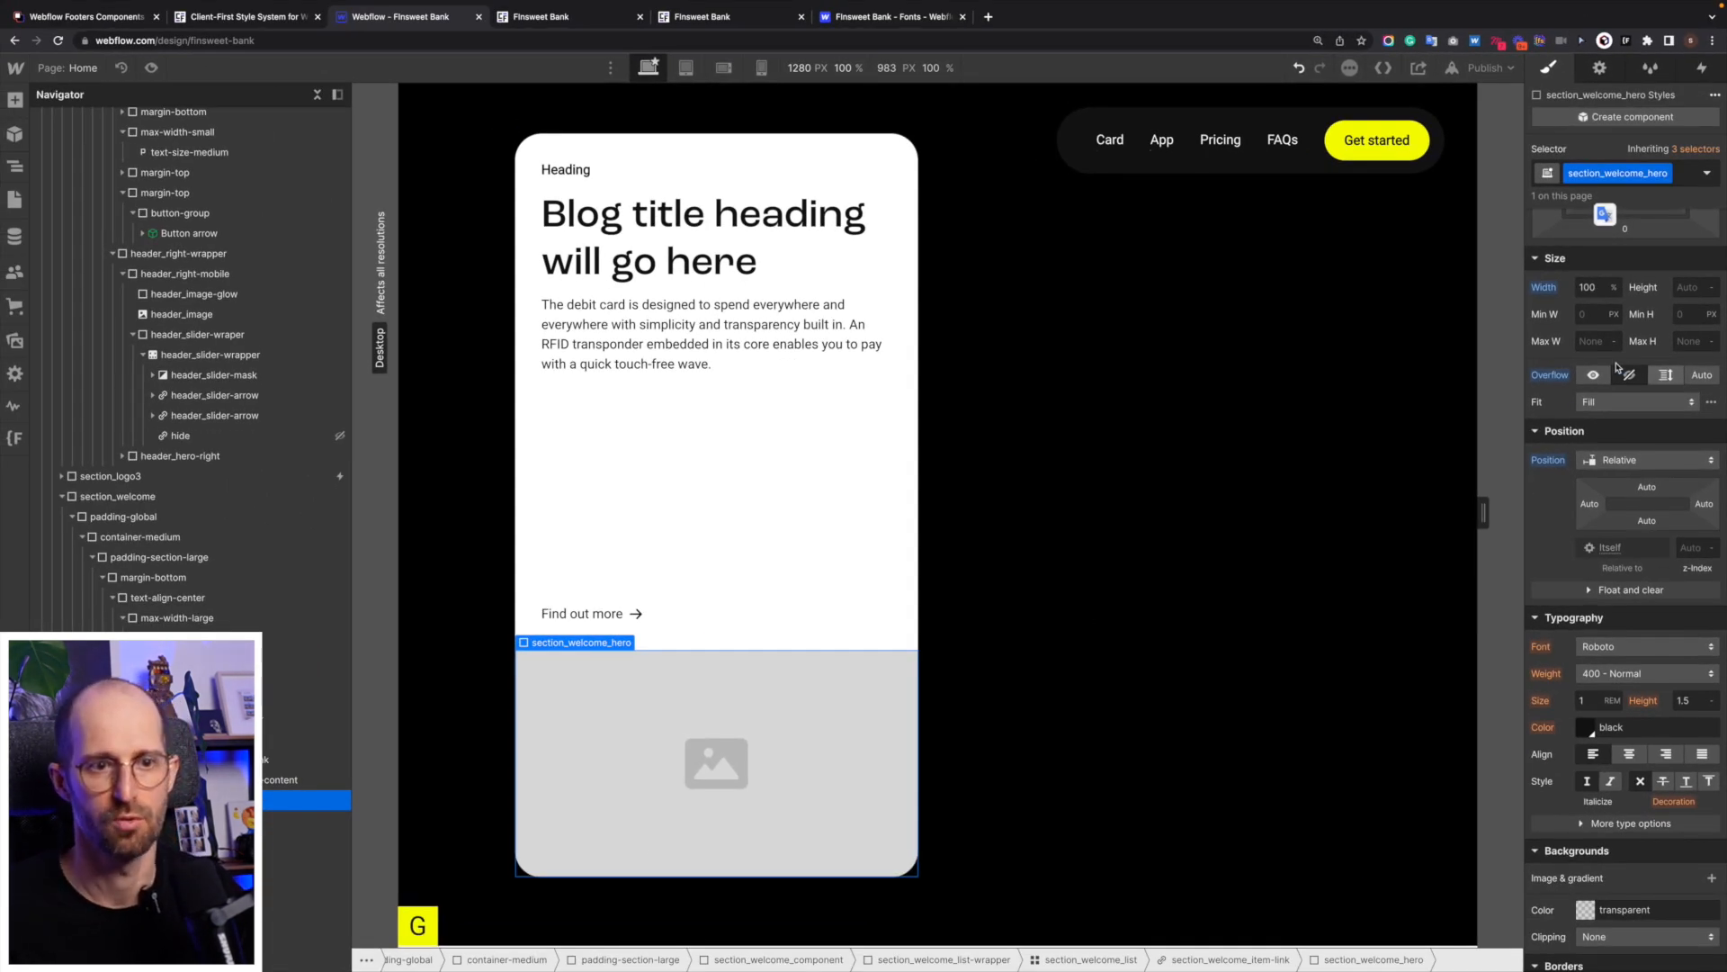
Set section_welcome_hero to Absolute position, covering its parent with 0% offsets on all four sides.
left_click(1647, 463)
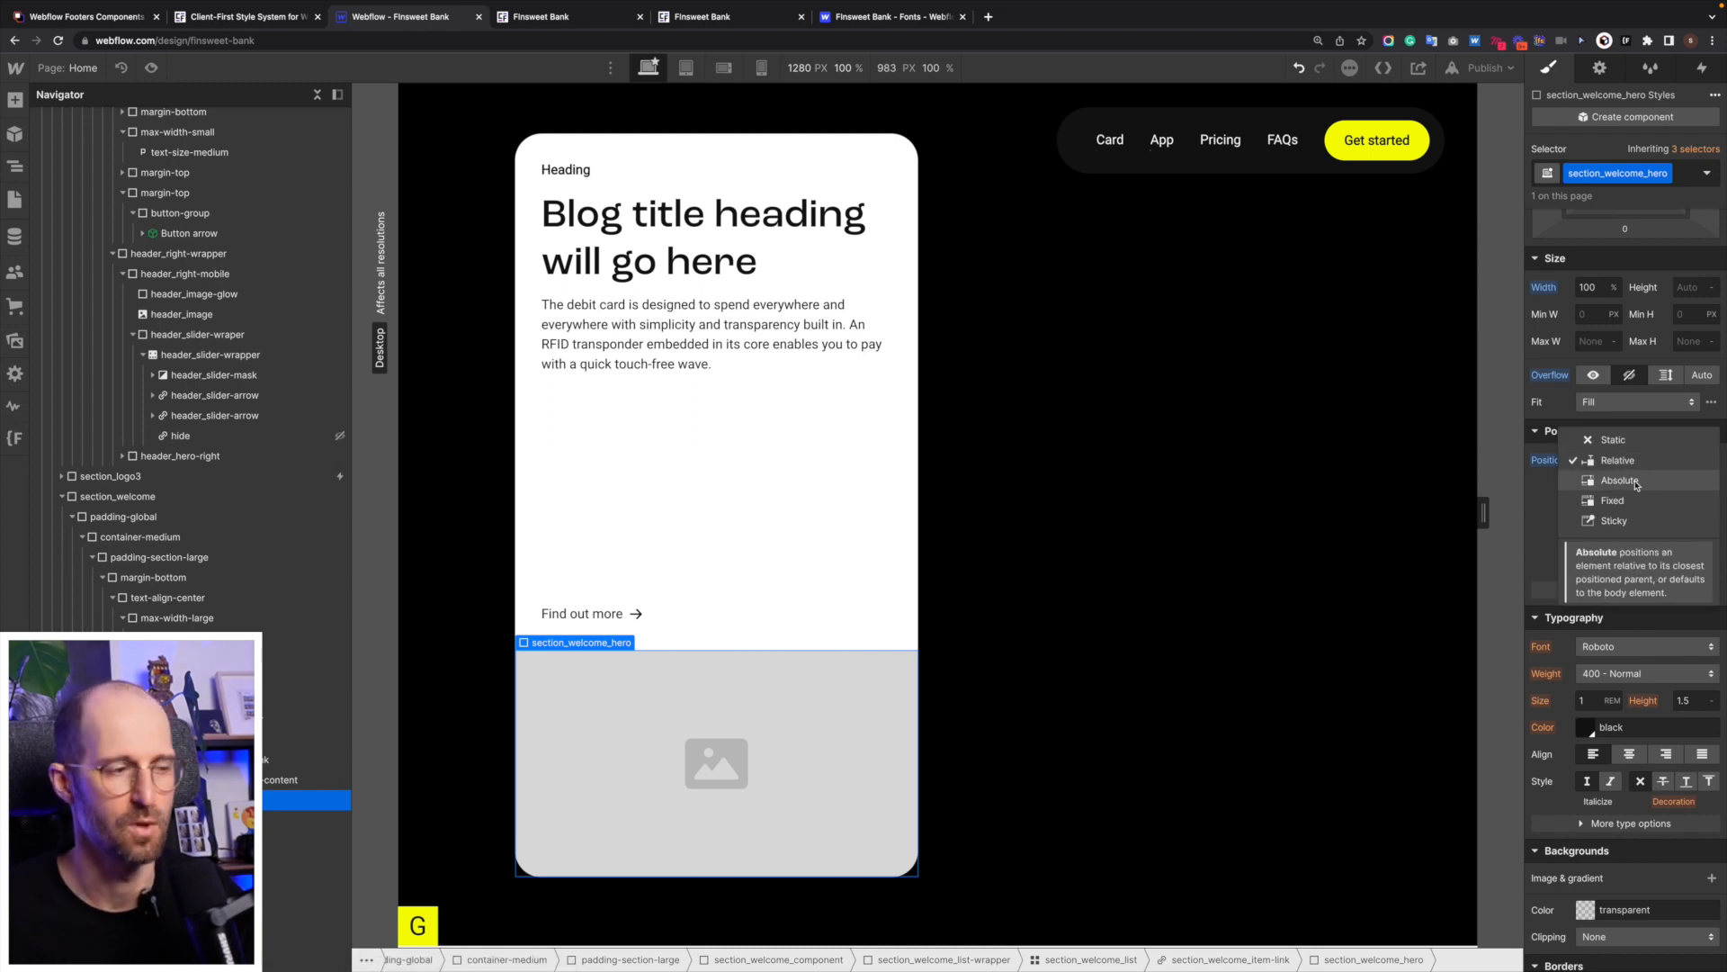
left_click(1635, 482)
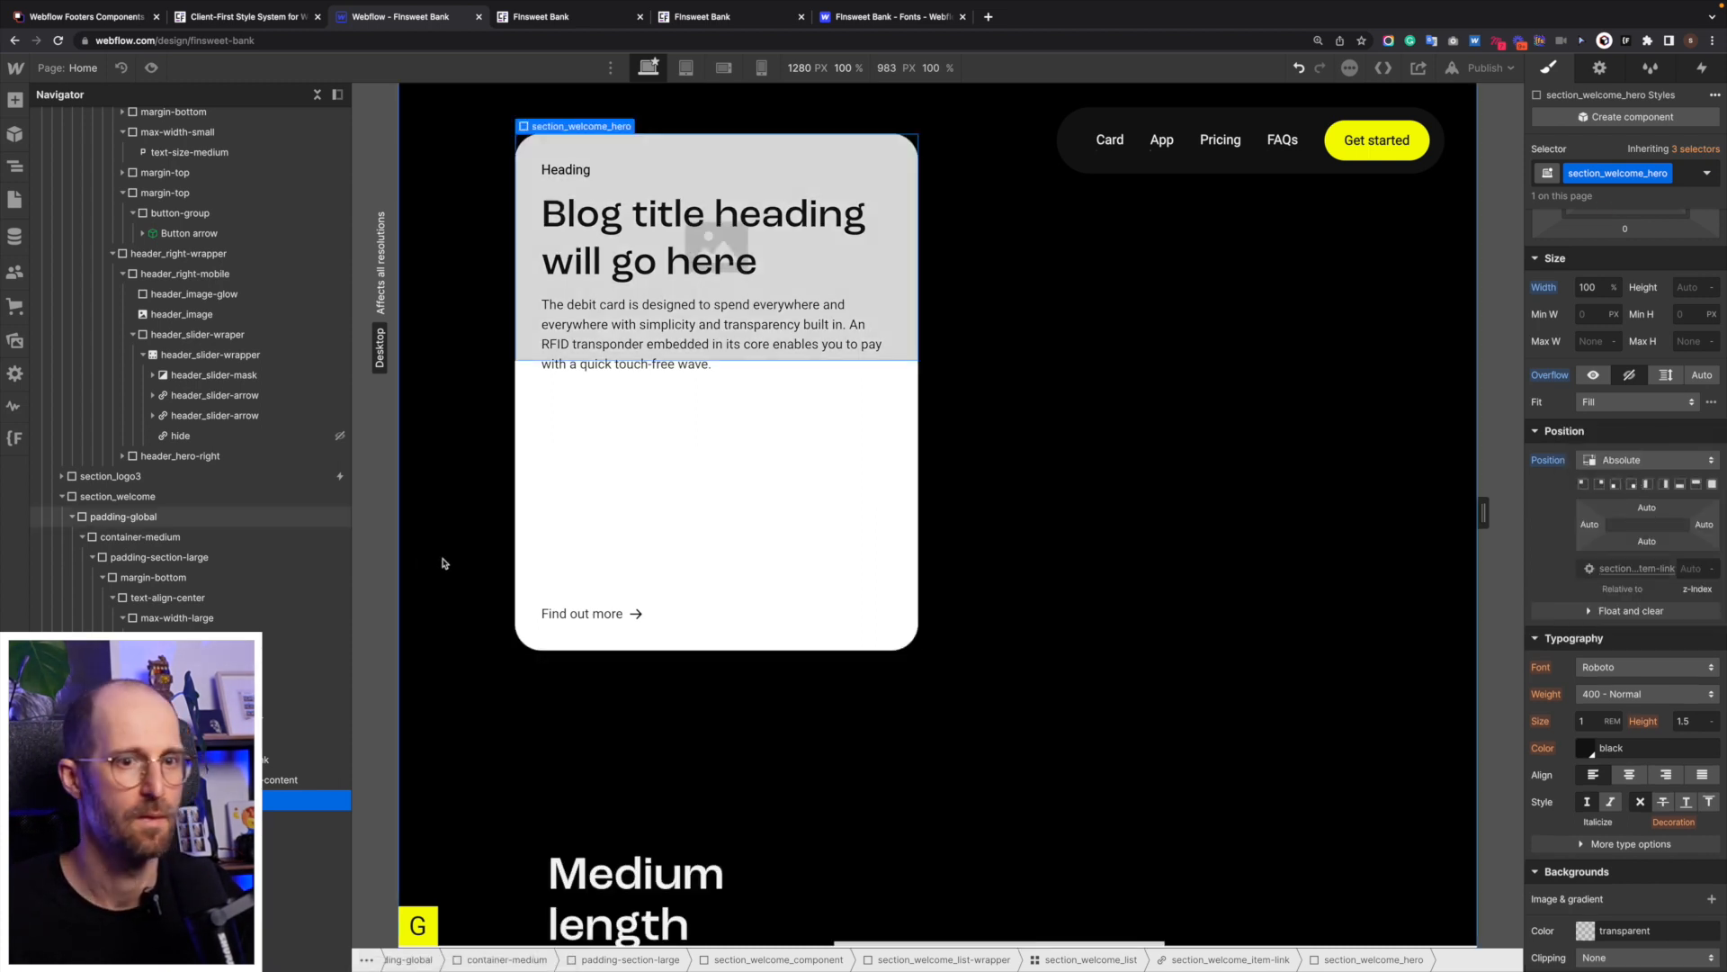
left_click(1712, 484)
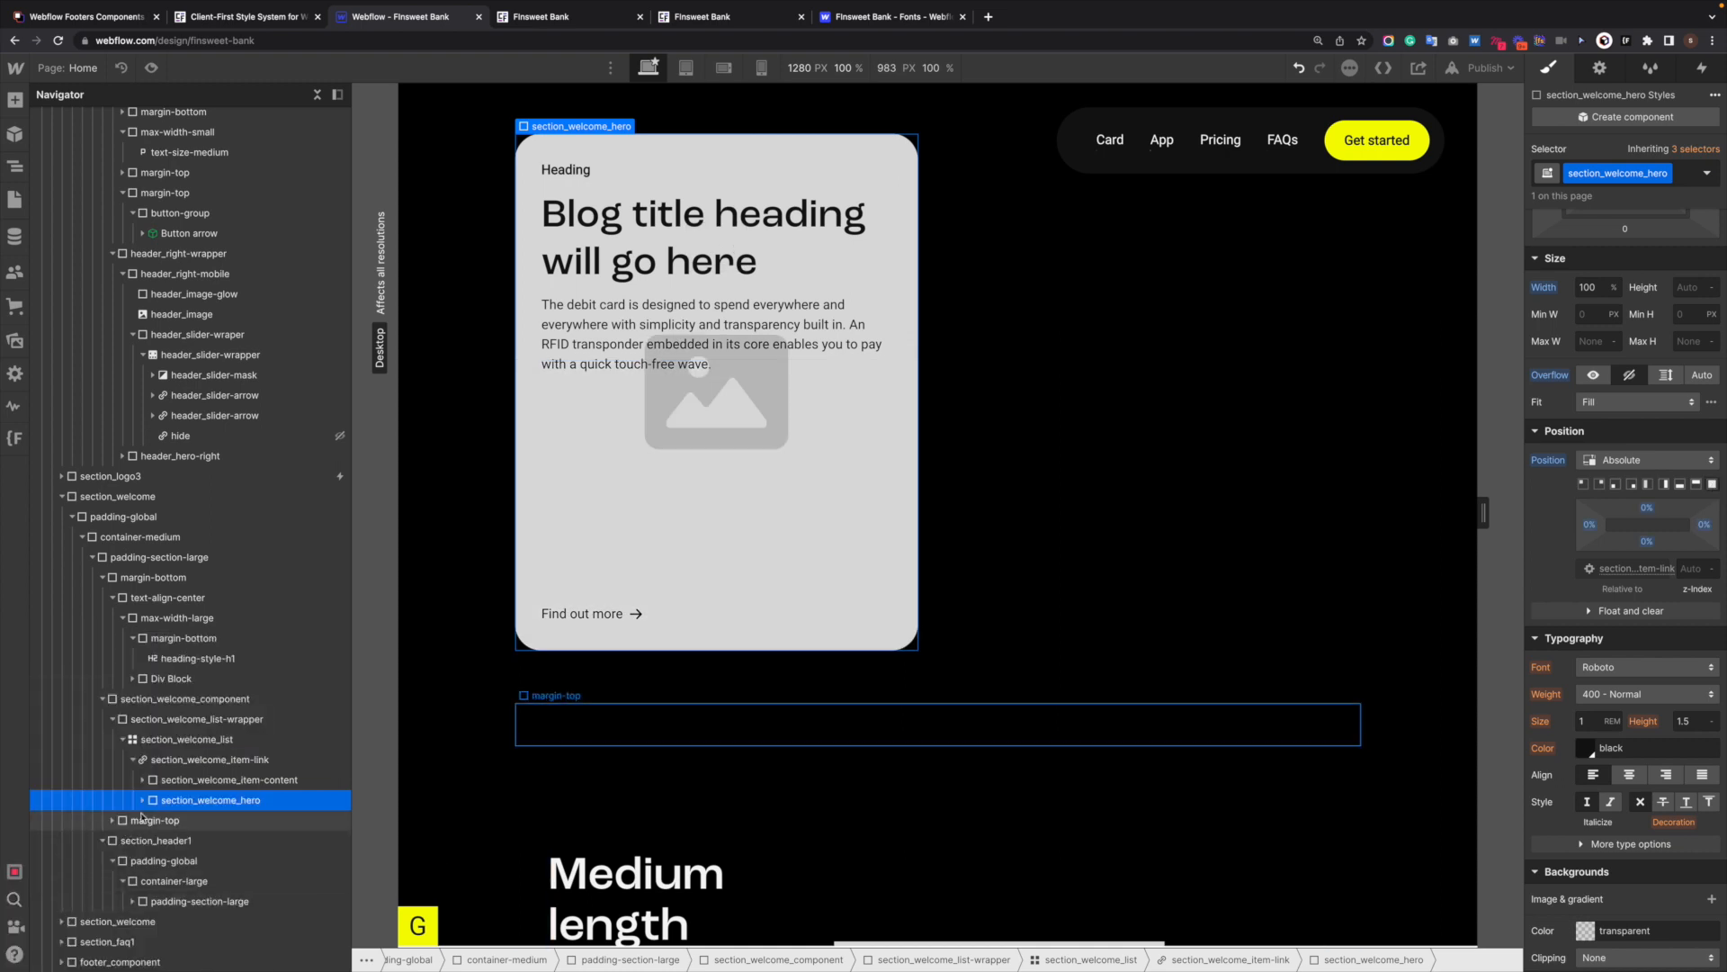
Choose app-hero-2.png from the assets as the picture for section_welcome_image inside section_welcome_hero.
left_click(224, 819)
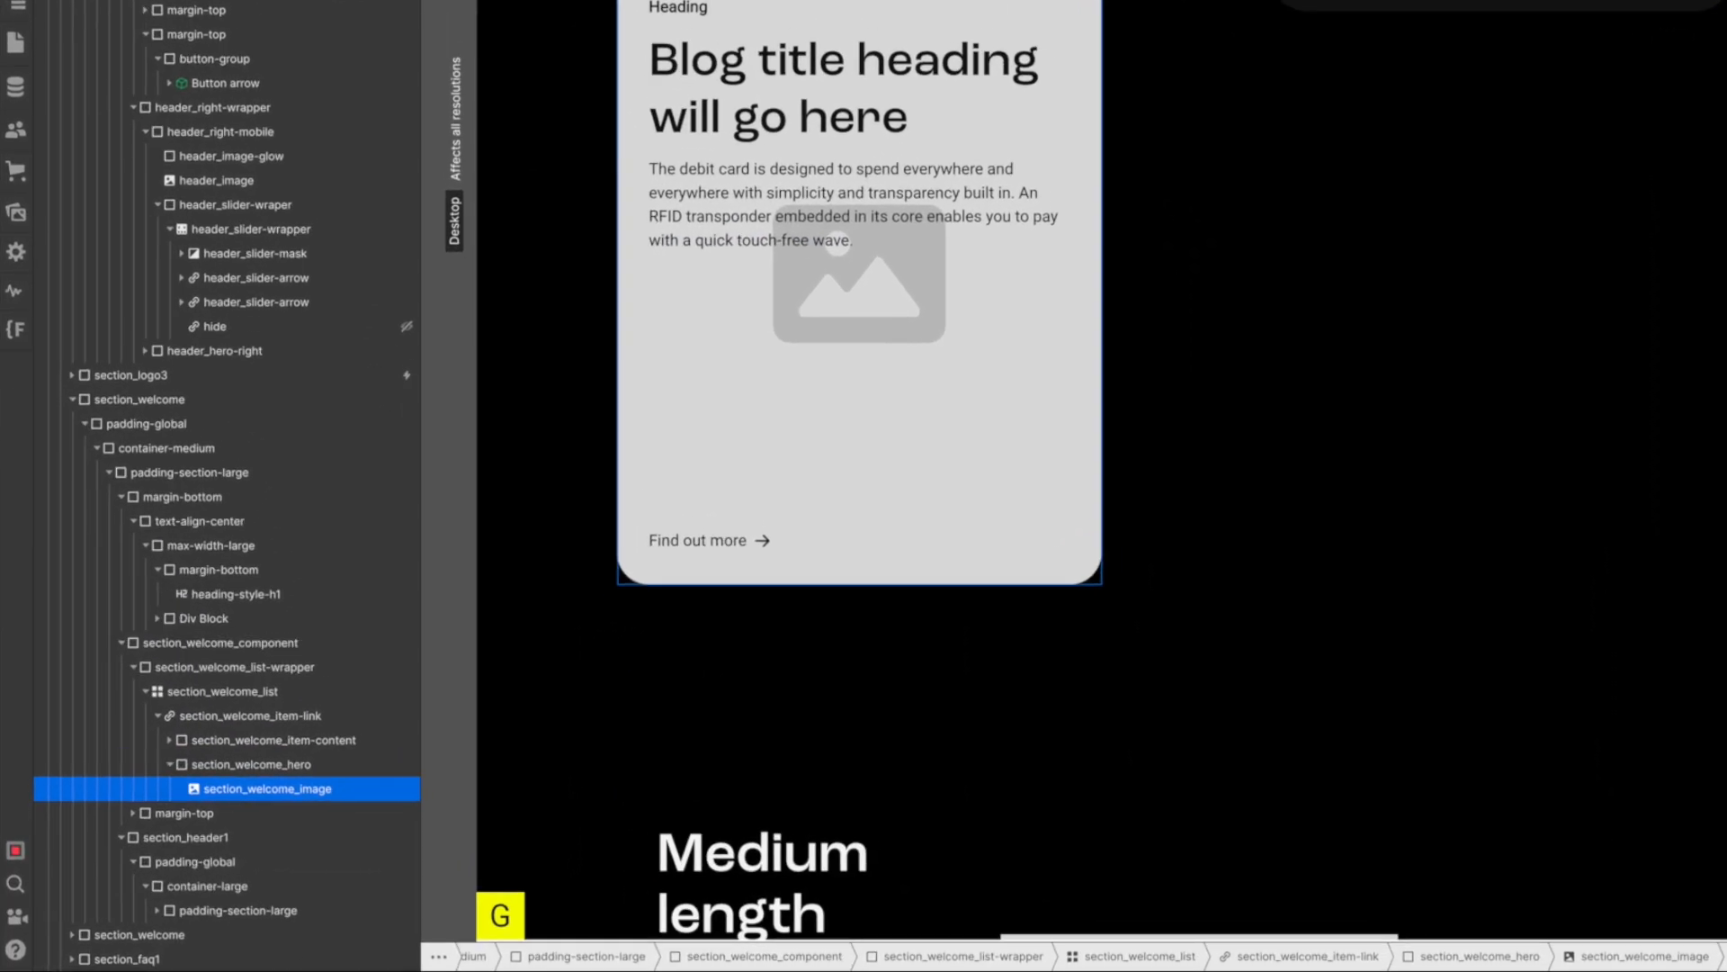
key("Return")
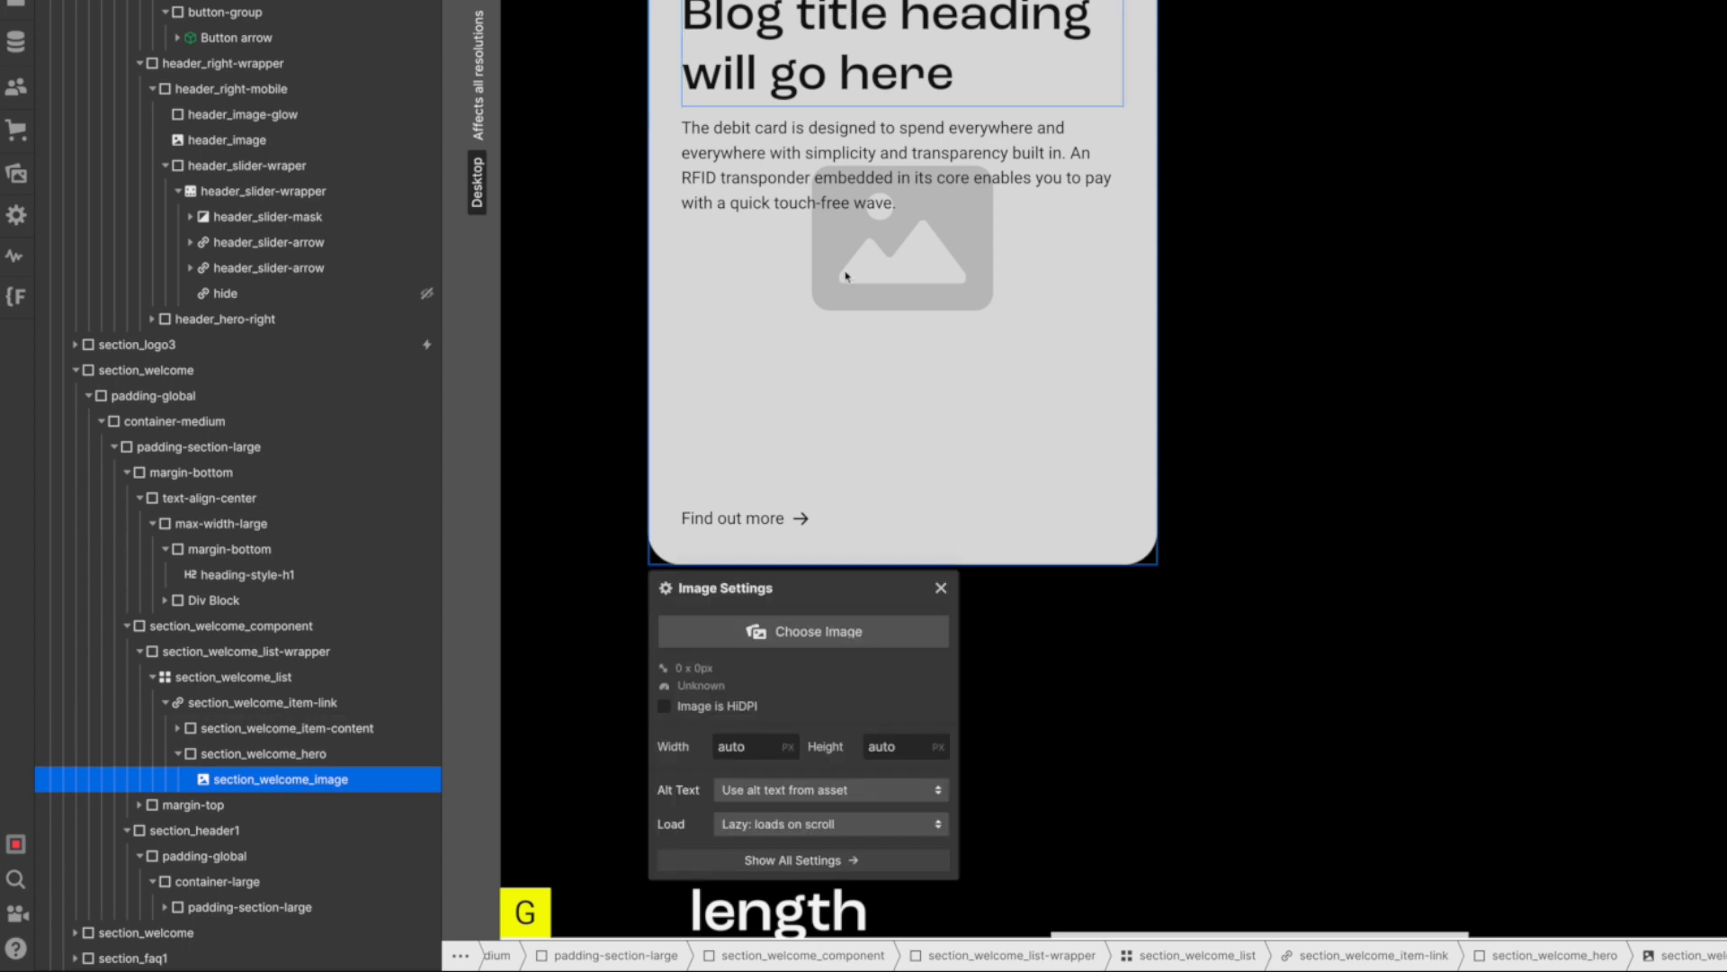
left_click(811, 634)
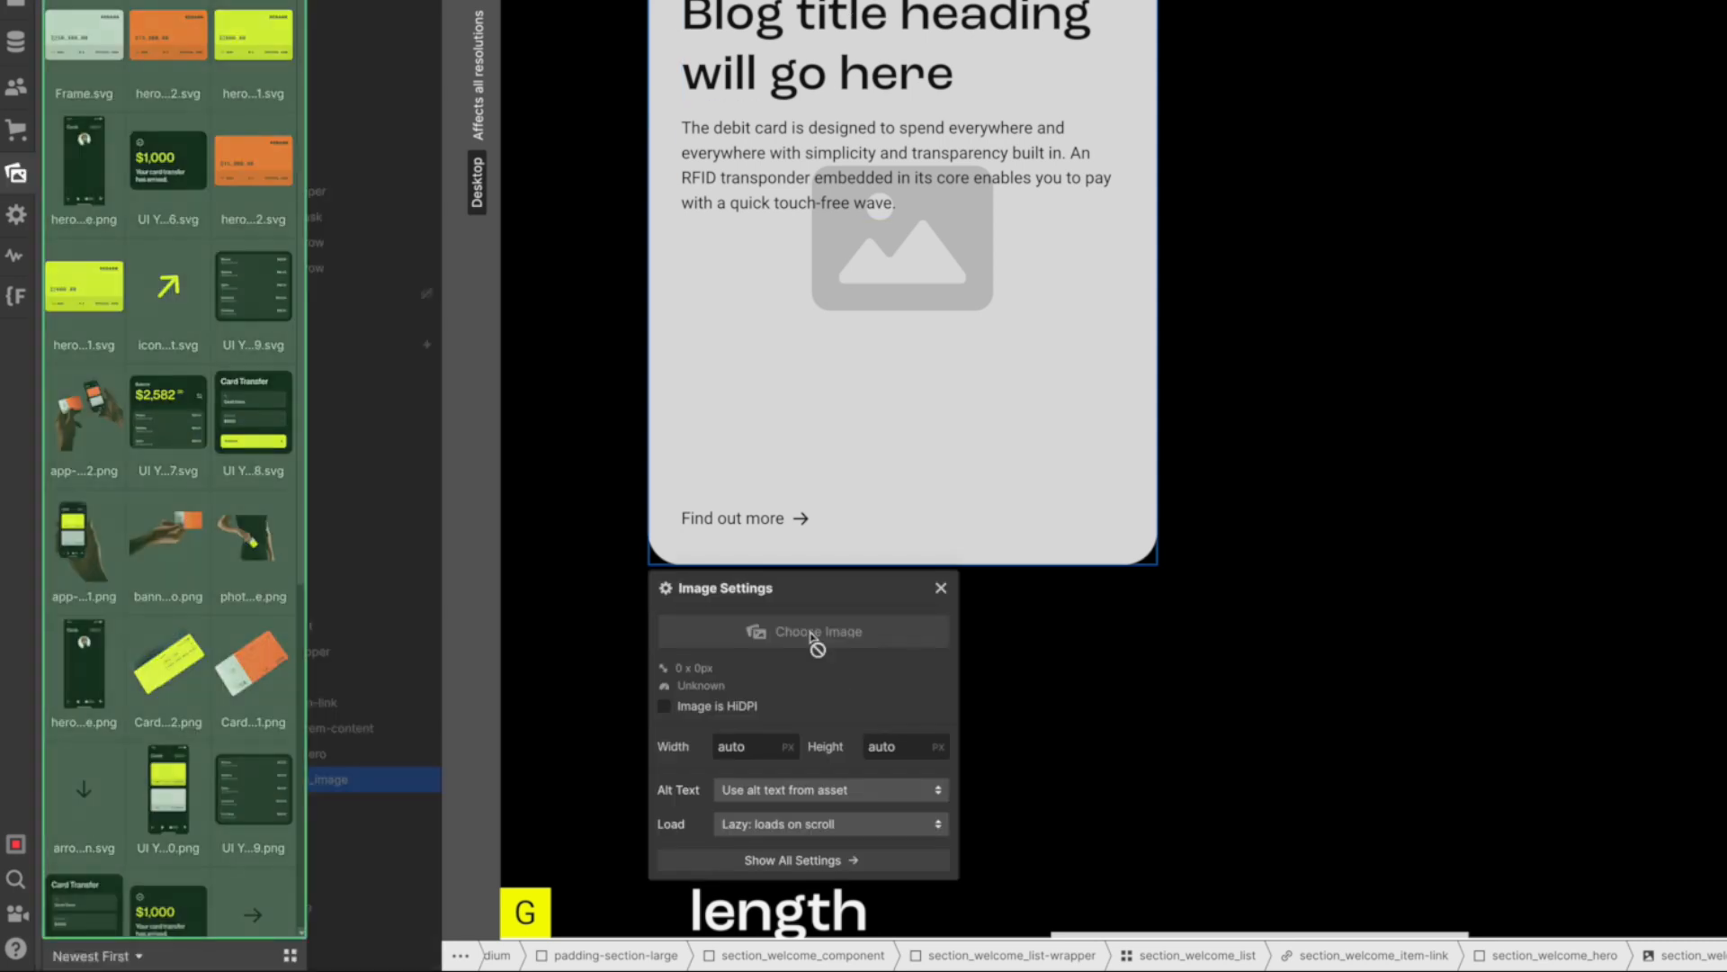
left_click(253, 162)
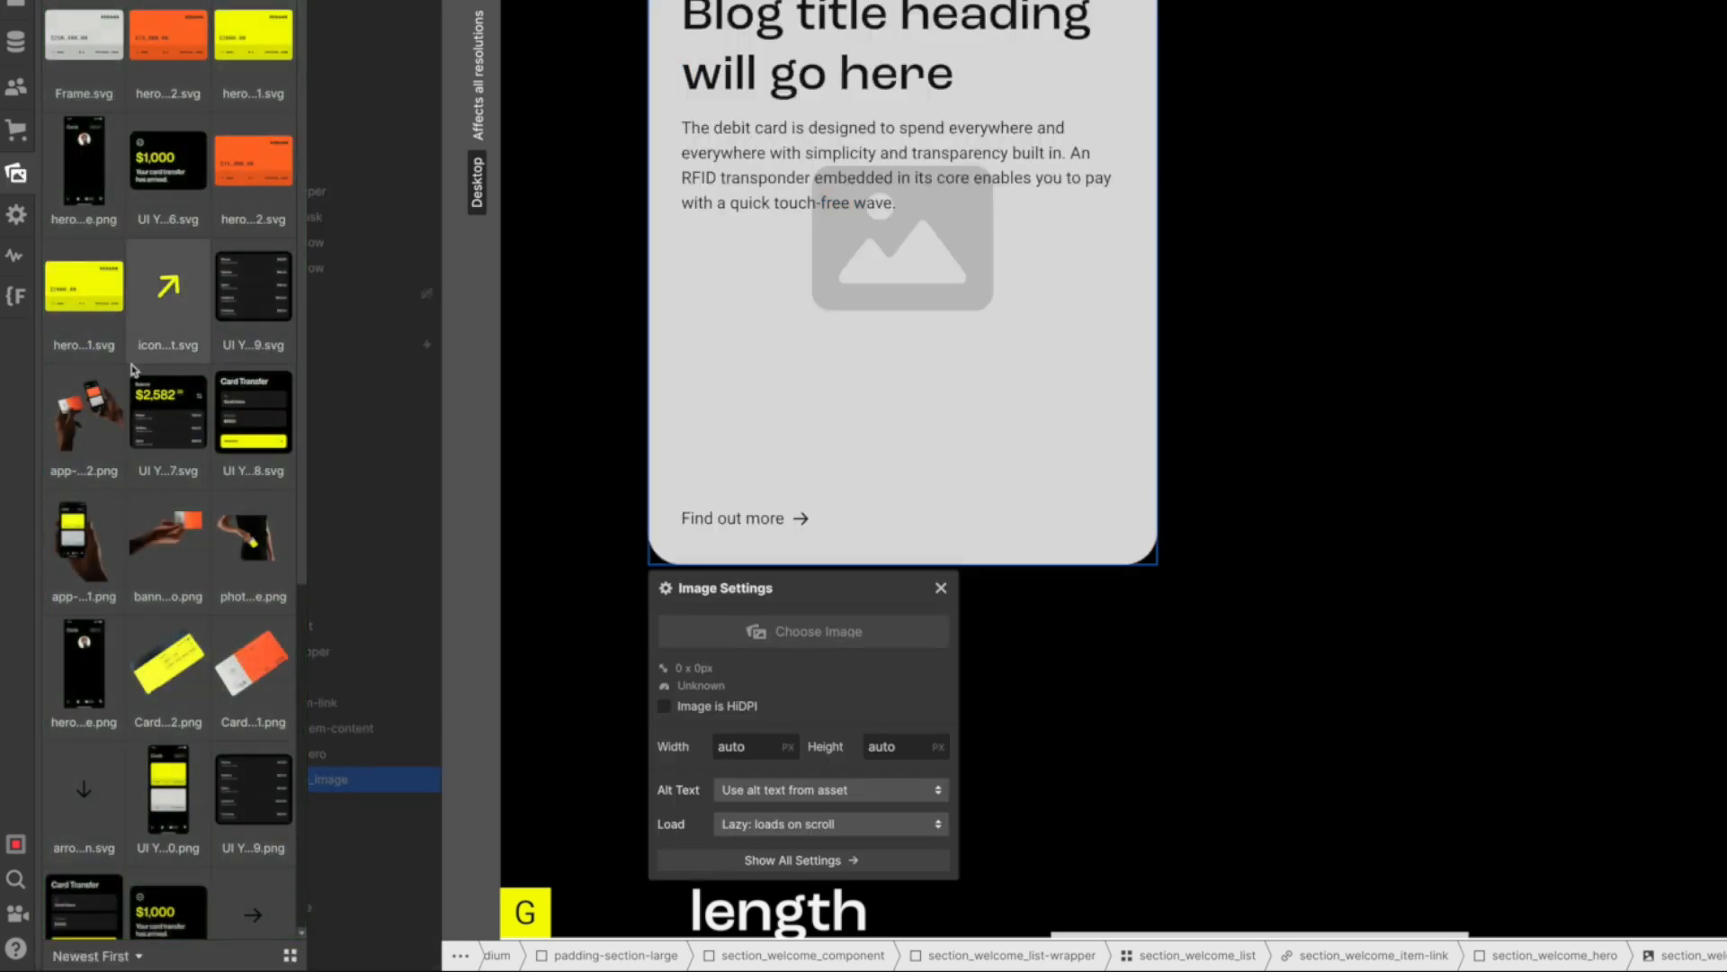
left_click(84, 413)
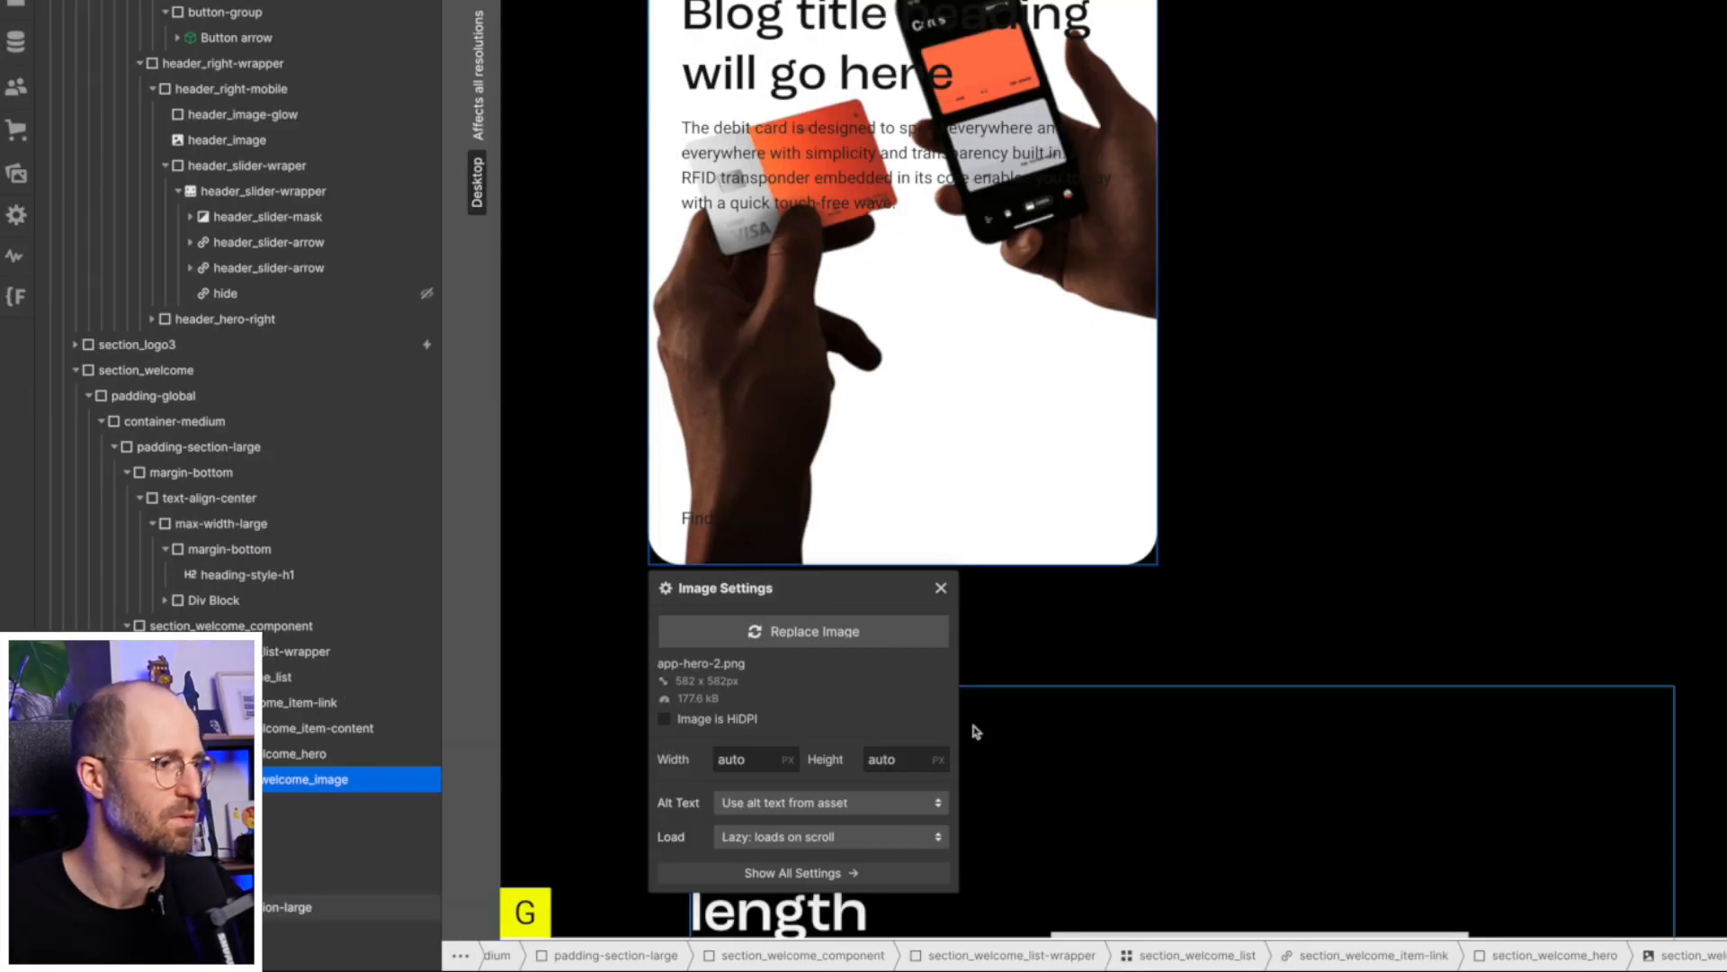
Replace the card's picture with app-hero-1.png from the assets and close the image settings.
left_click(815, 632)
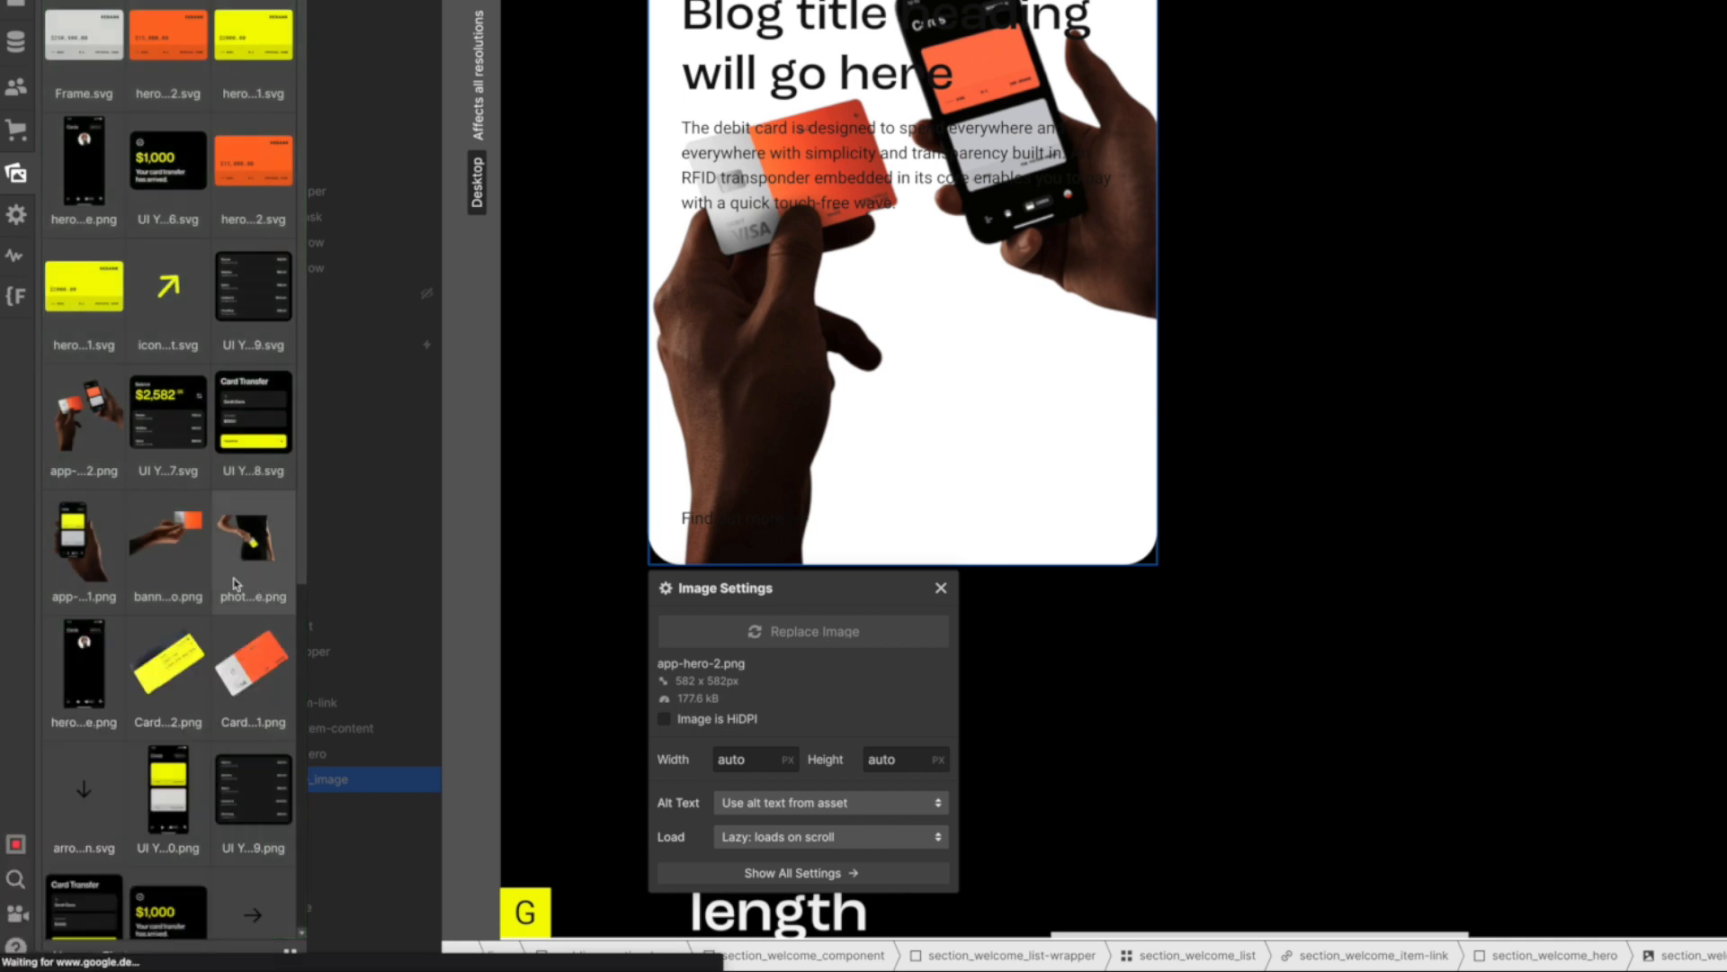
scroll(210, 646, "down", 2)
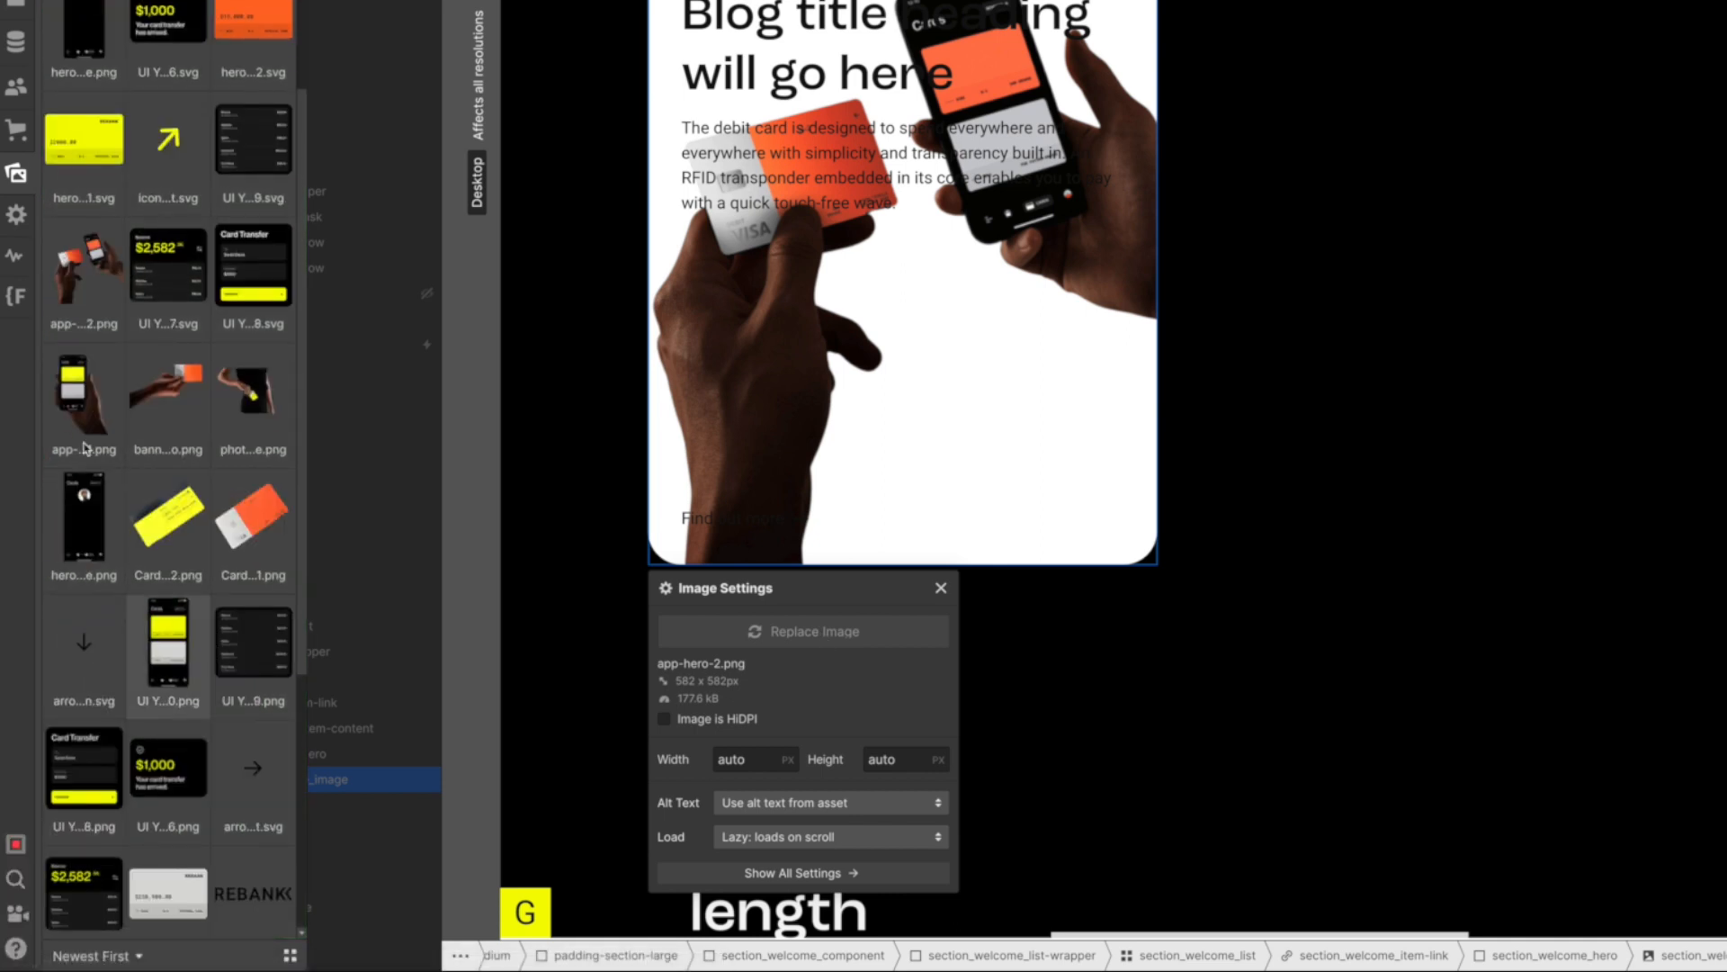
left_click(79, 414)
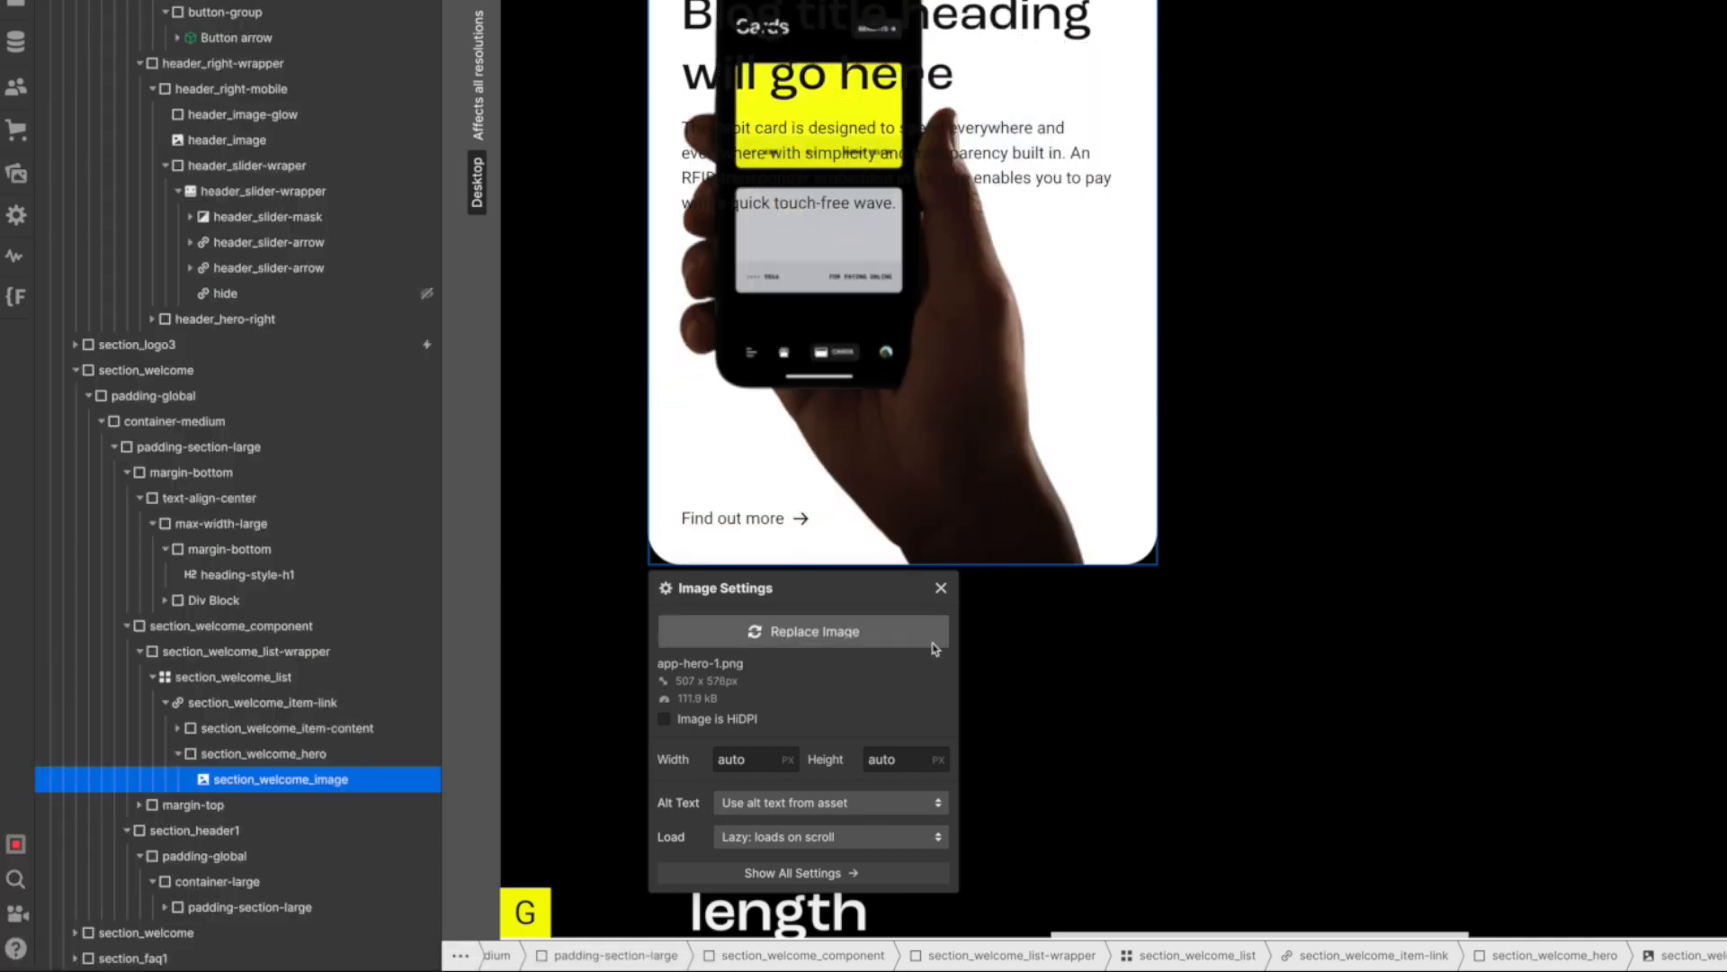
left_click(941, 590)
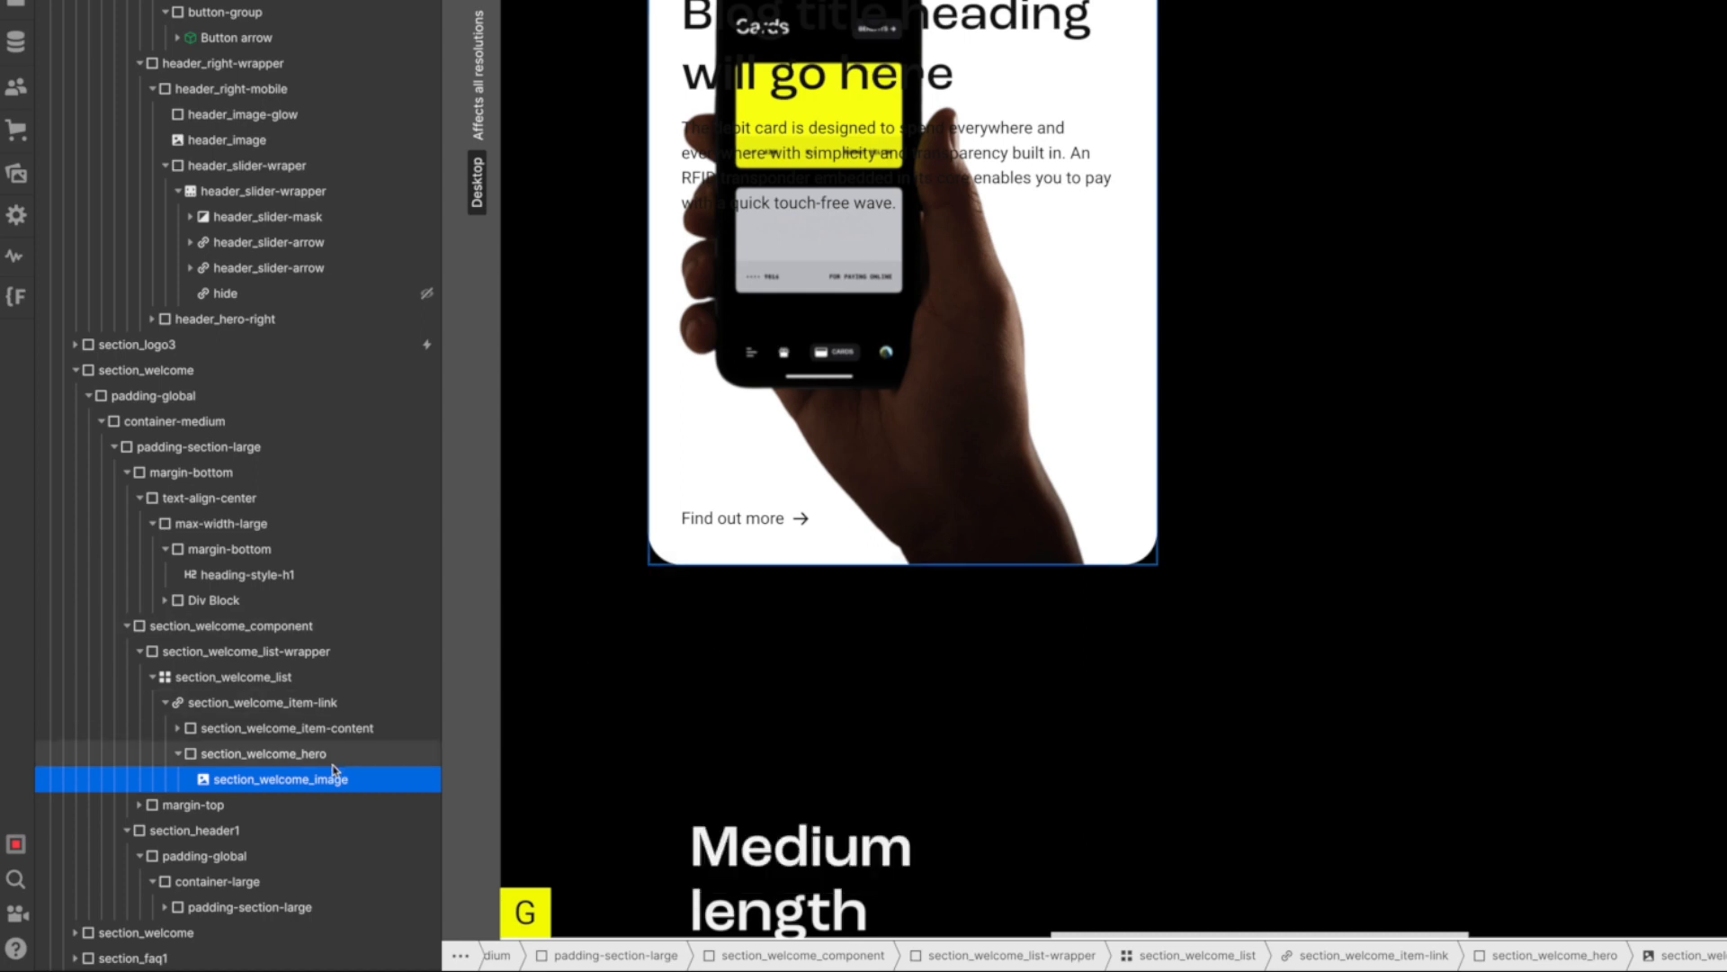
Duplicate the class of the image inside section_welcome_hero and name the copy section_welcome_hero-image.
left_click(203, 758)
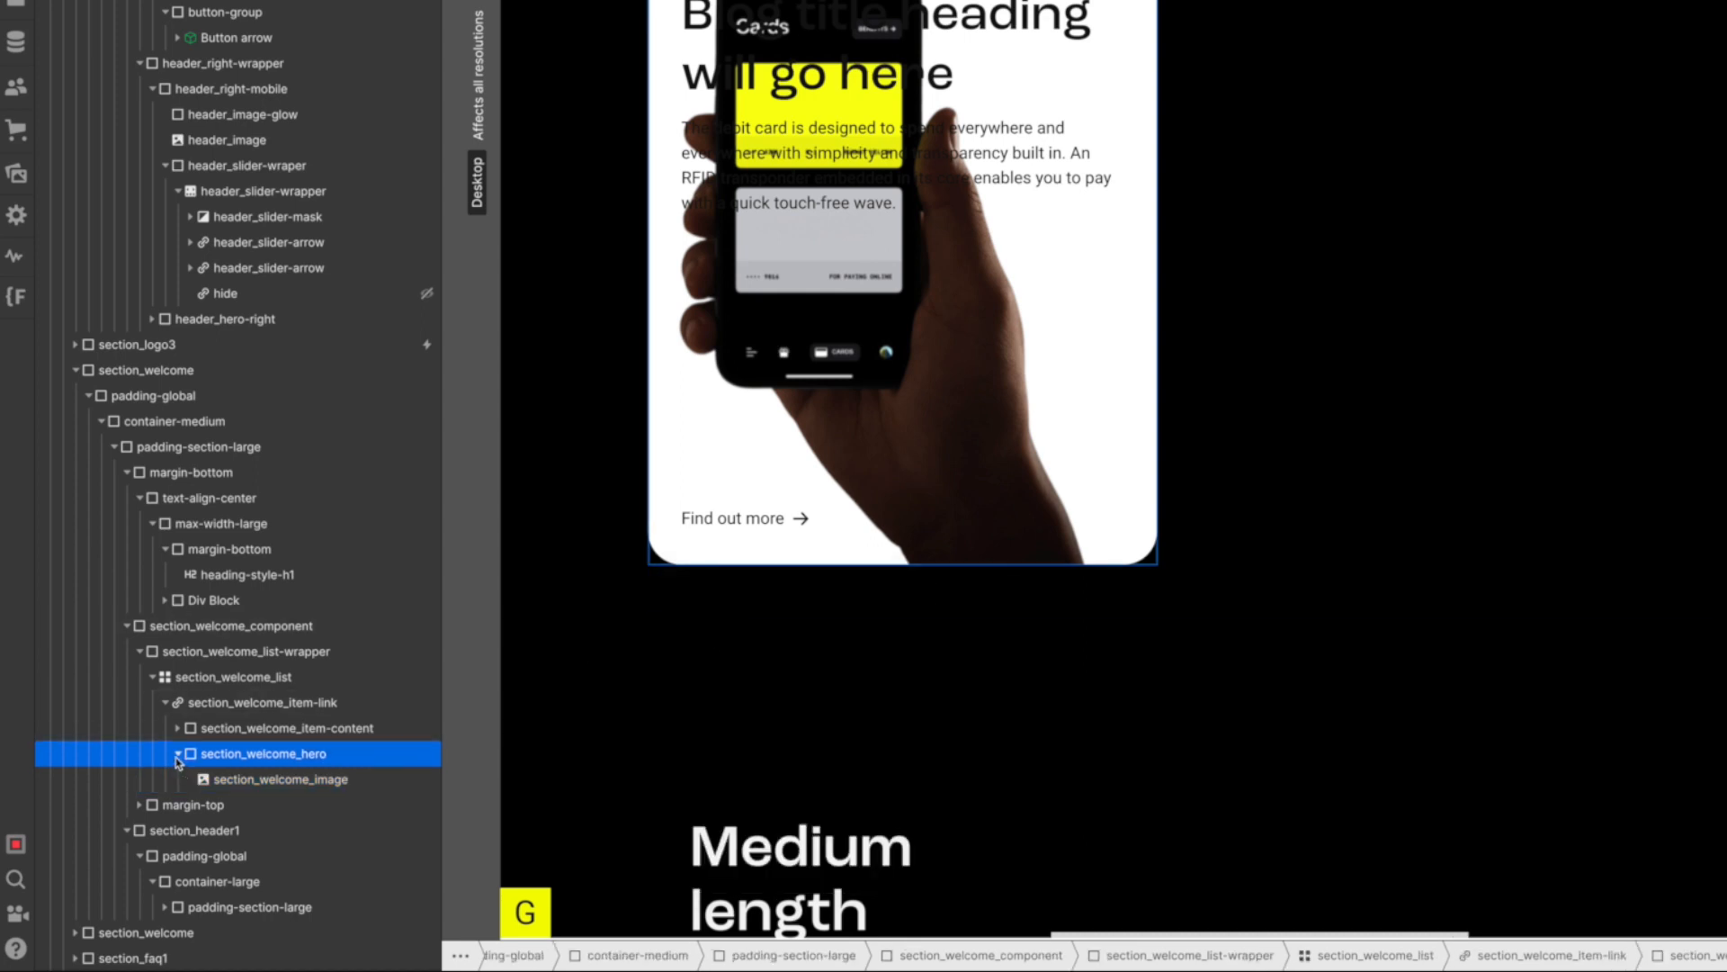
left_click(177, 756)
left_click(177, 755)
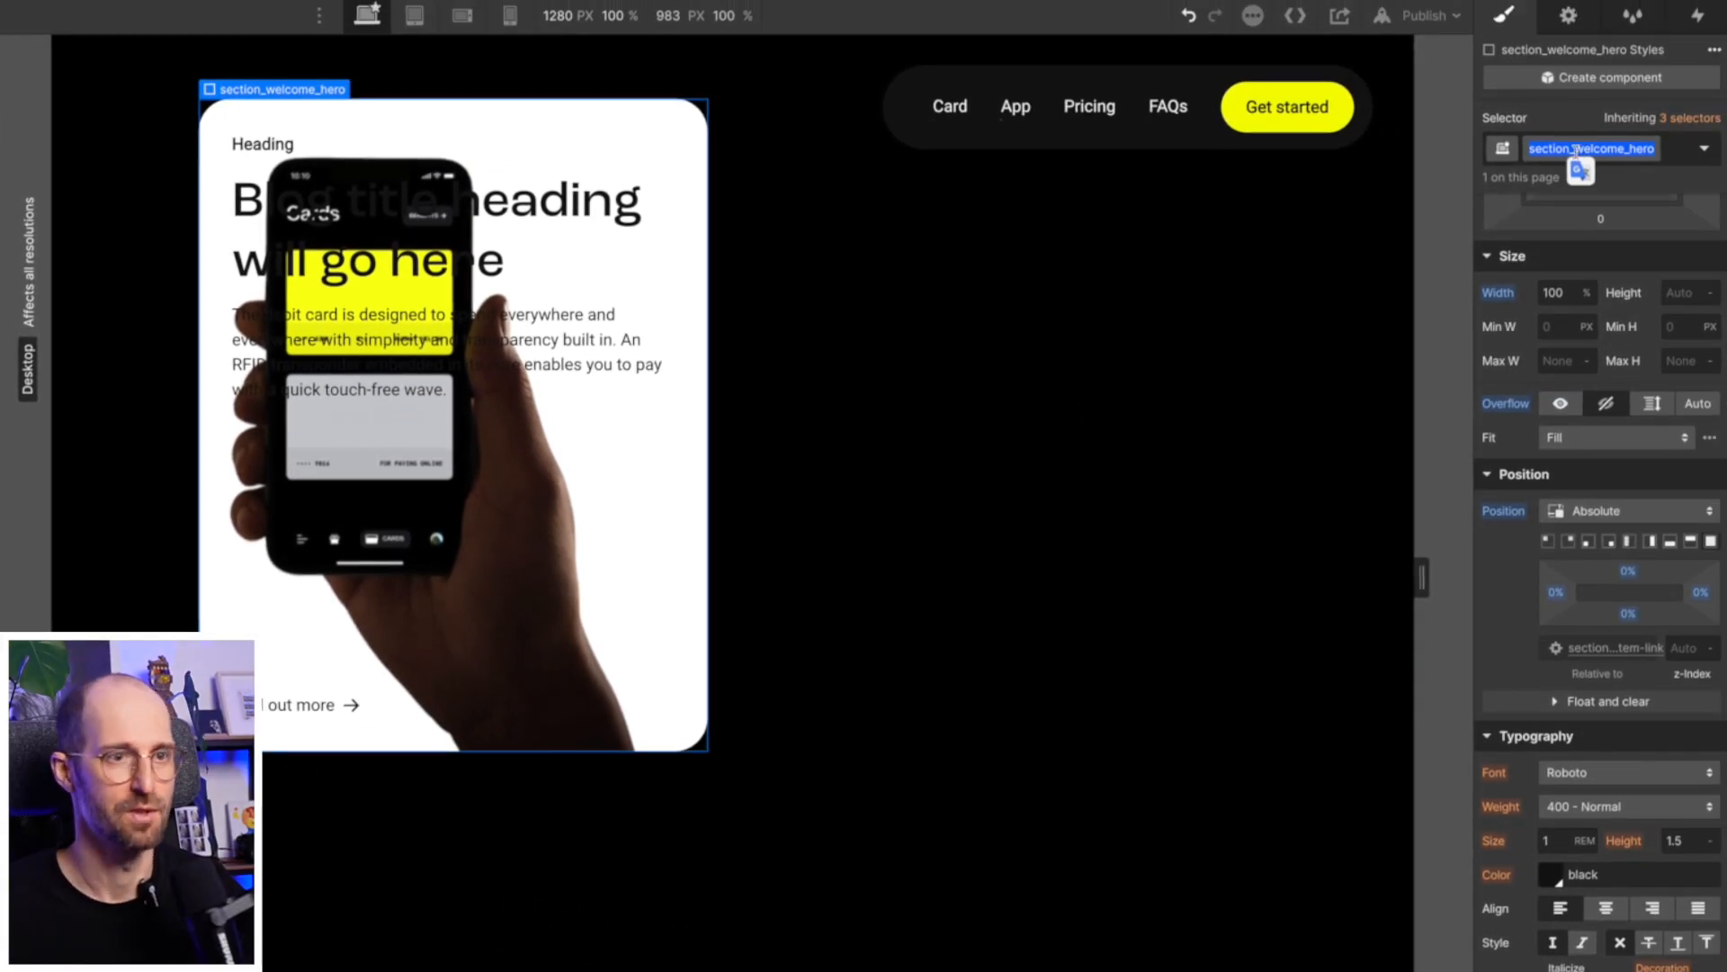
left_click(9, 791)
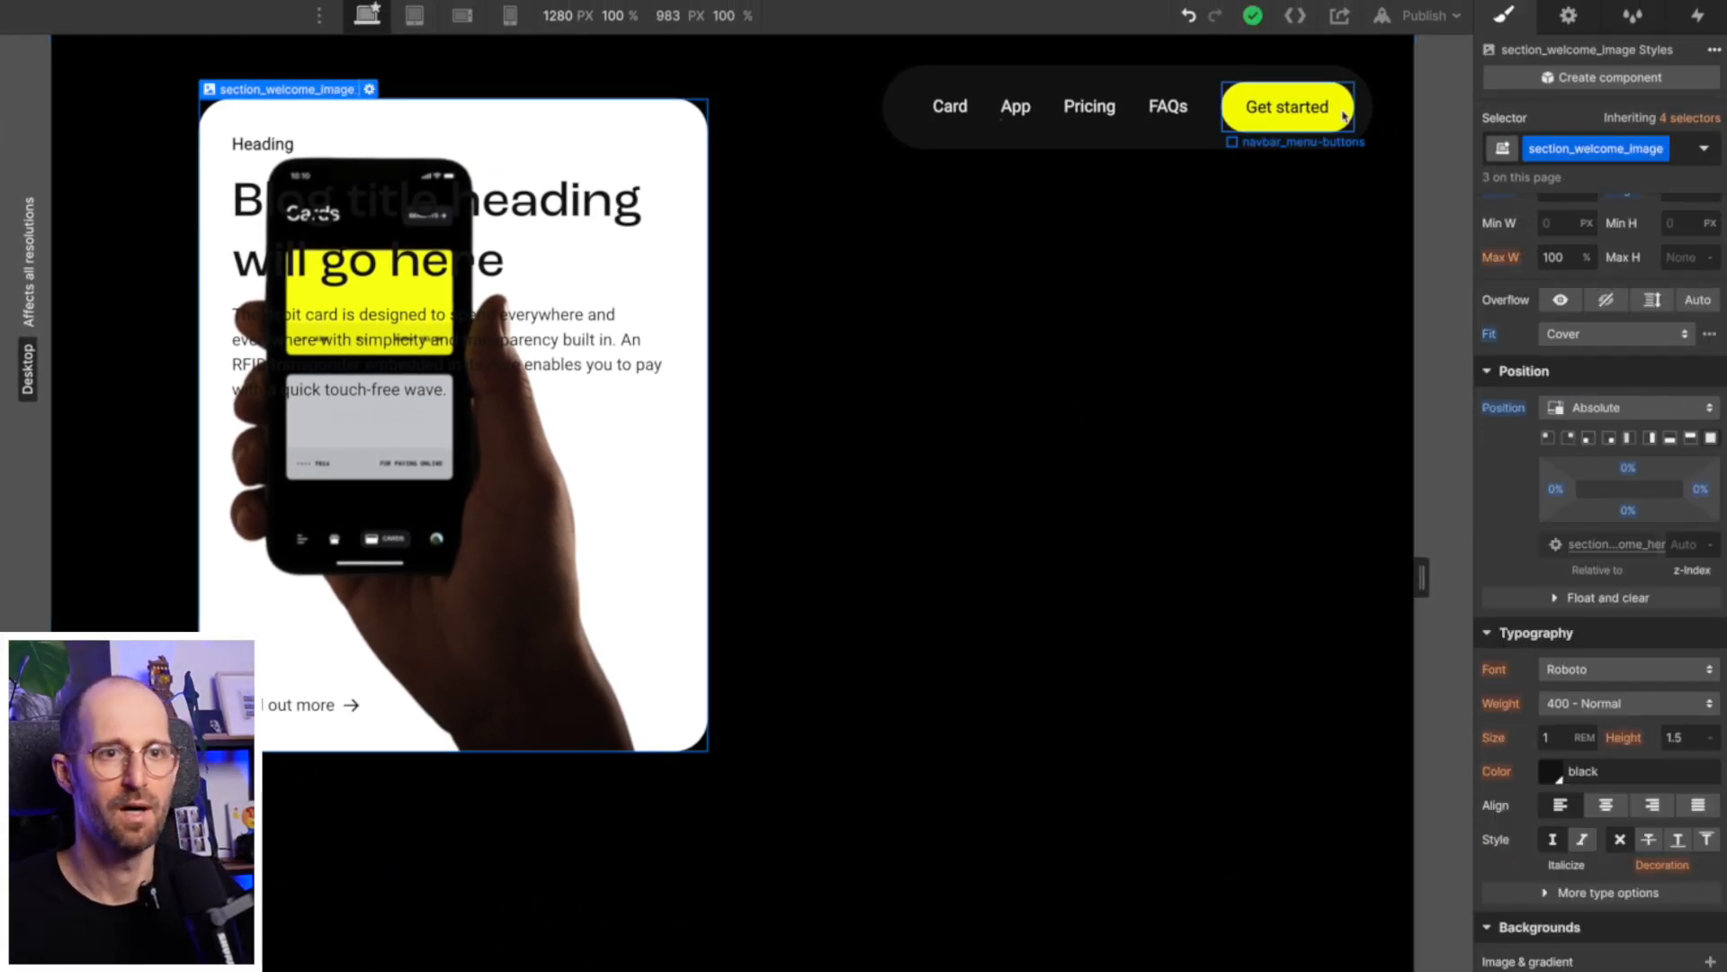
left_click(1666, 157)
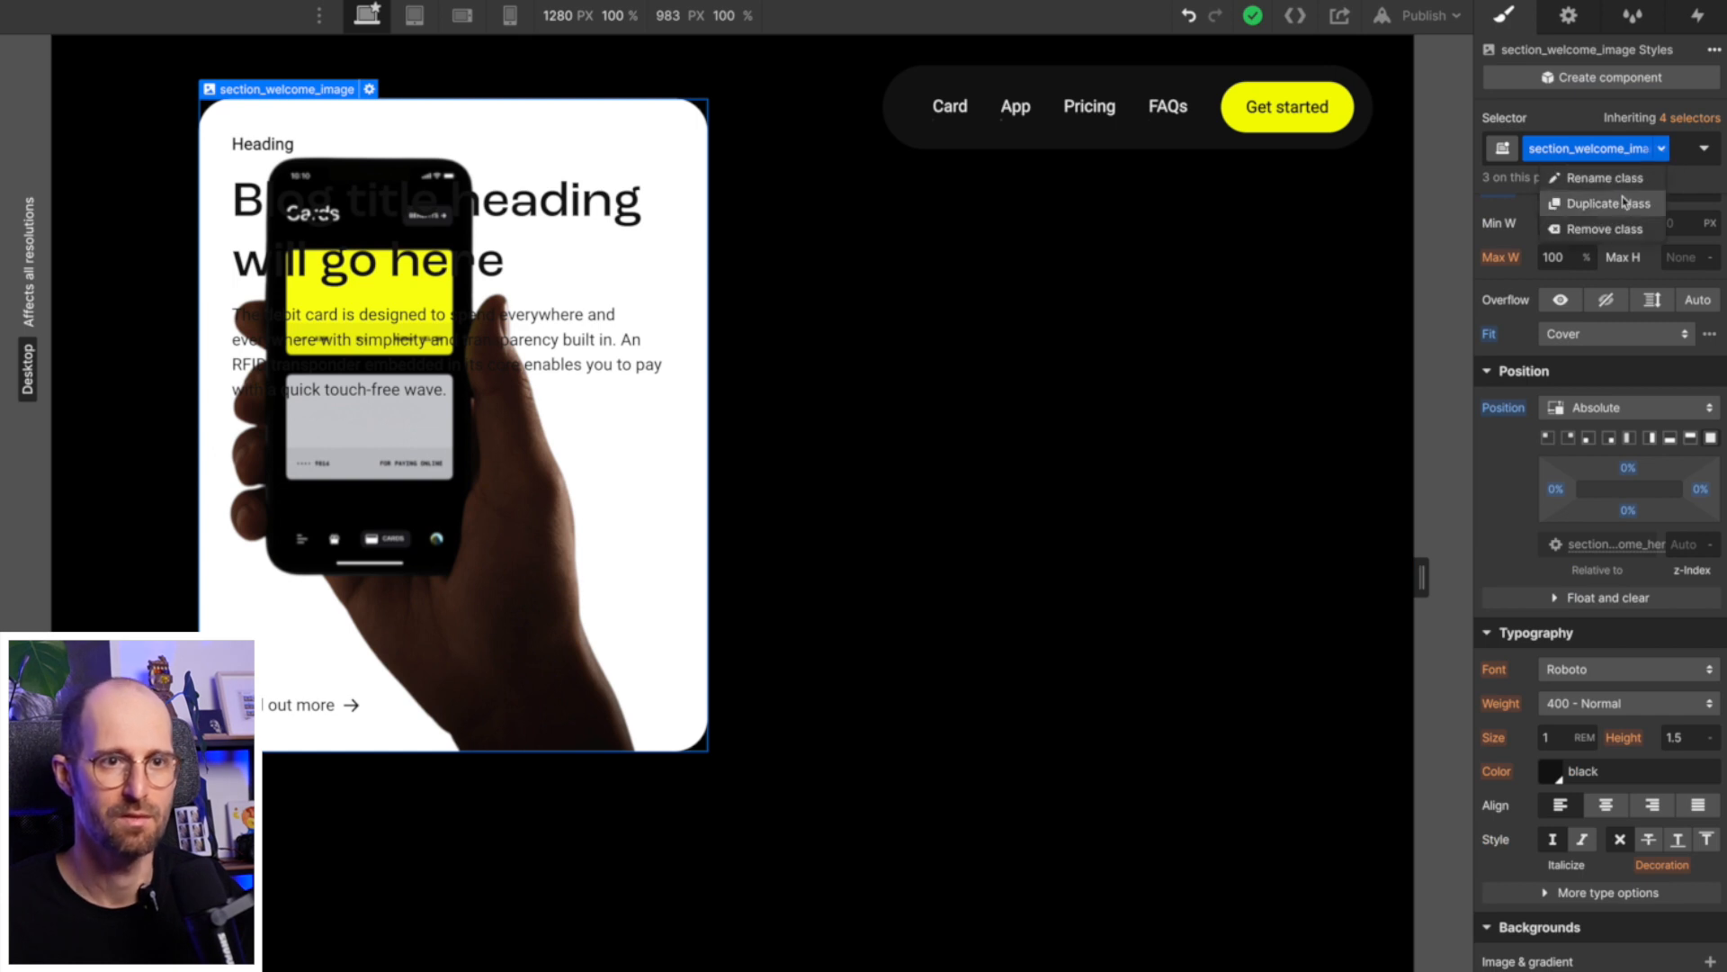
left_click(1623, 203)
key("super+v")
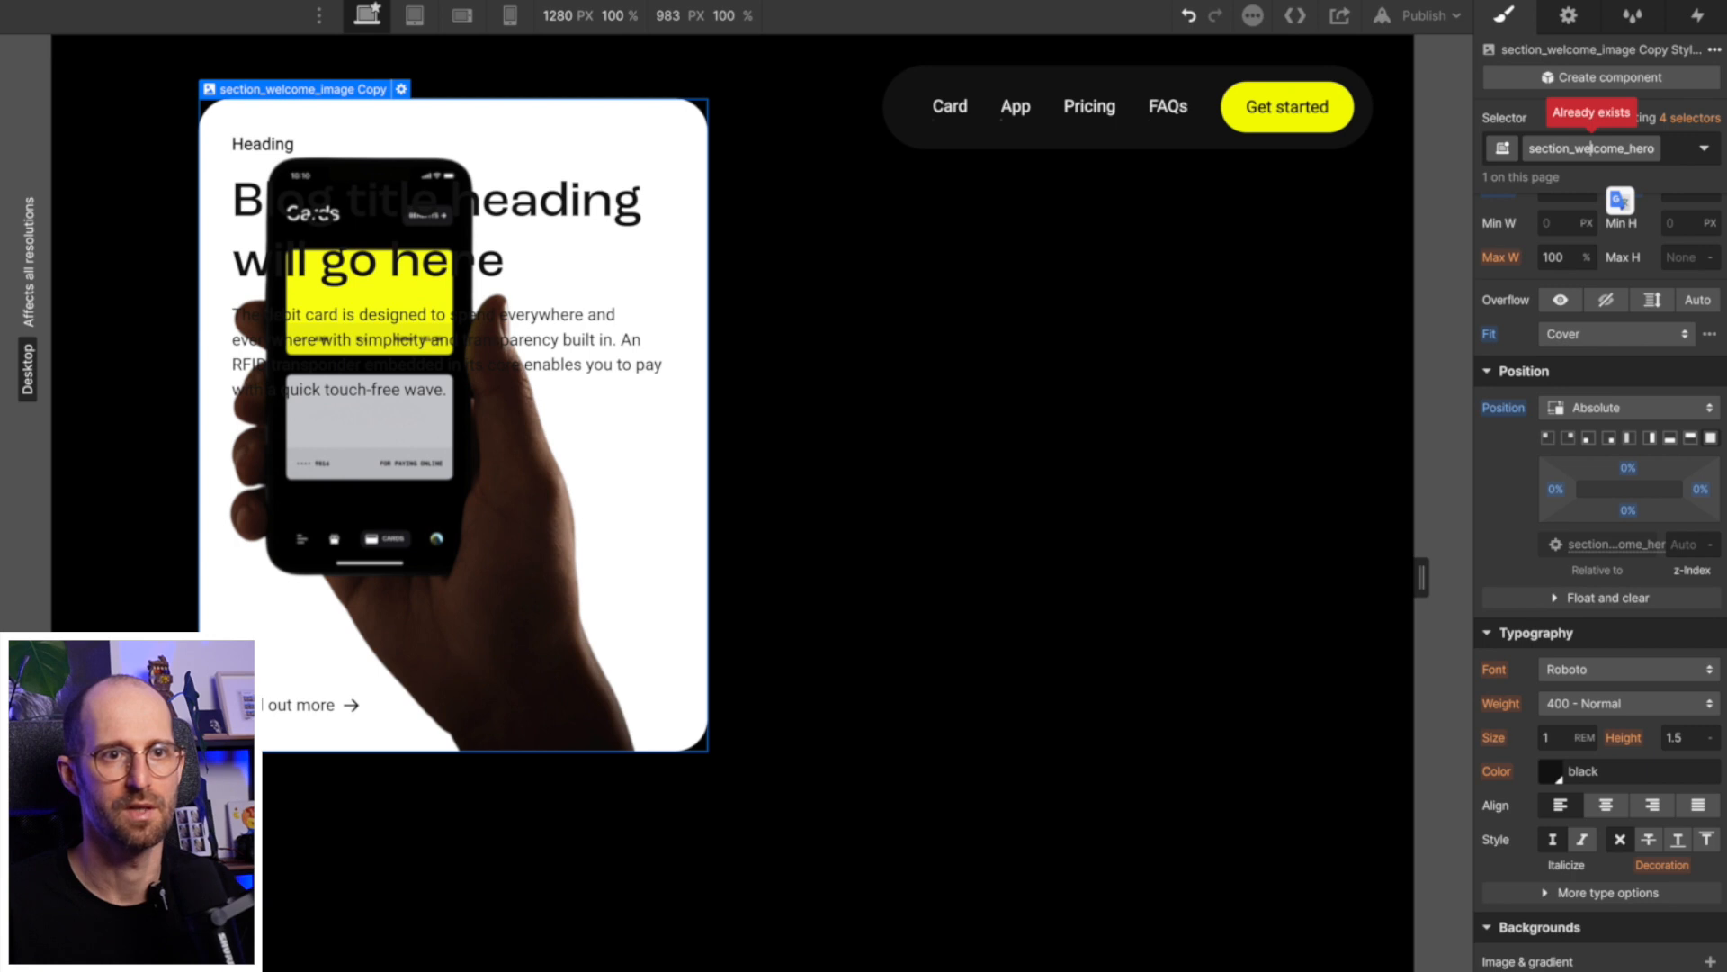
type("-image")
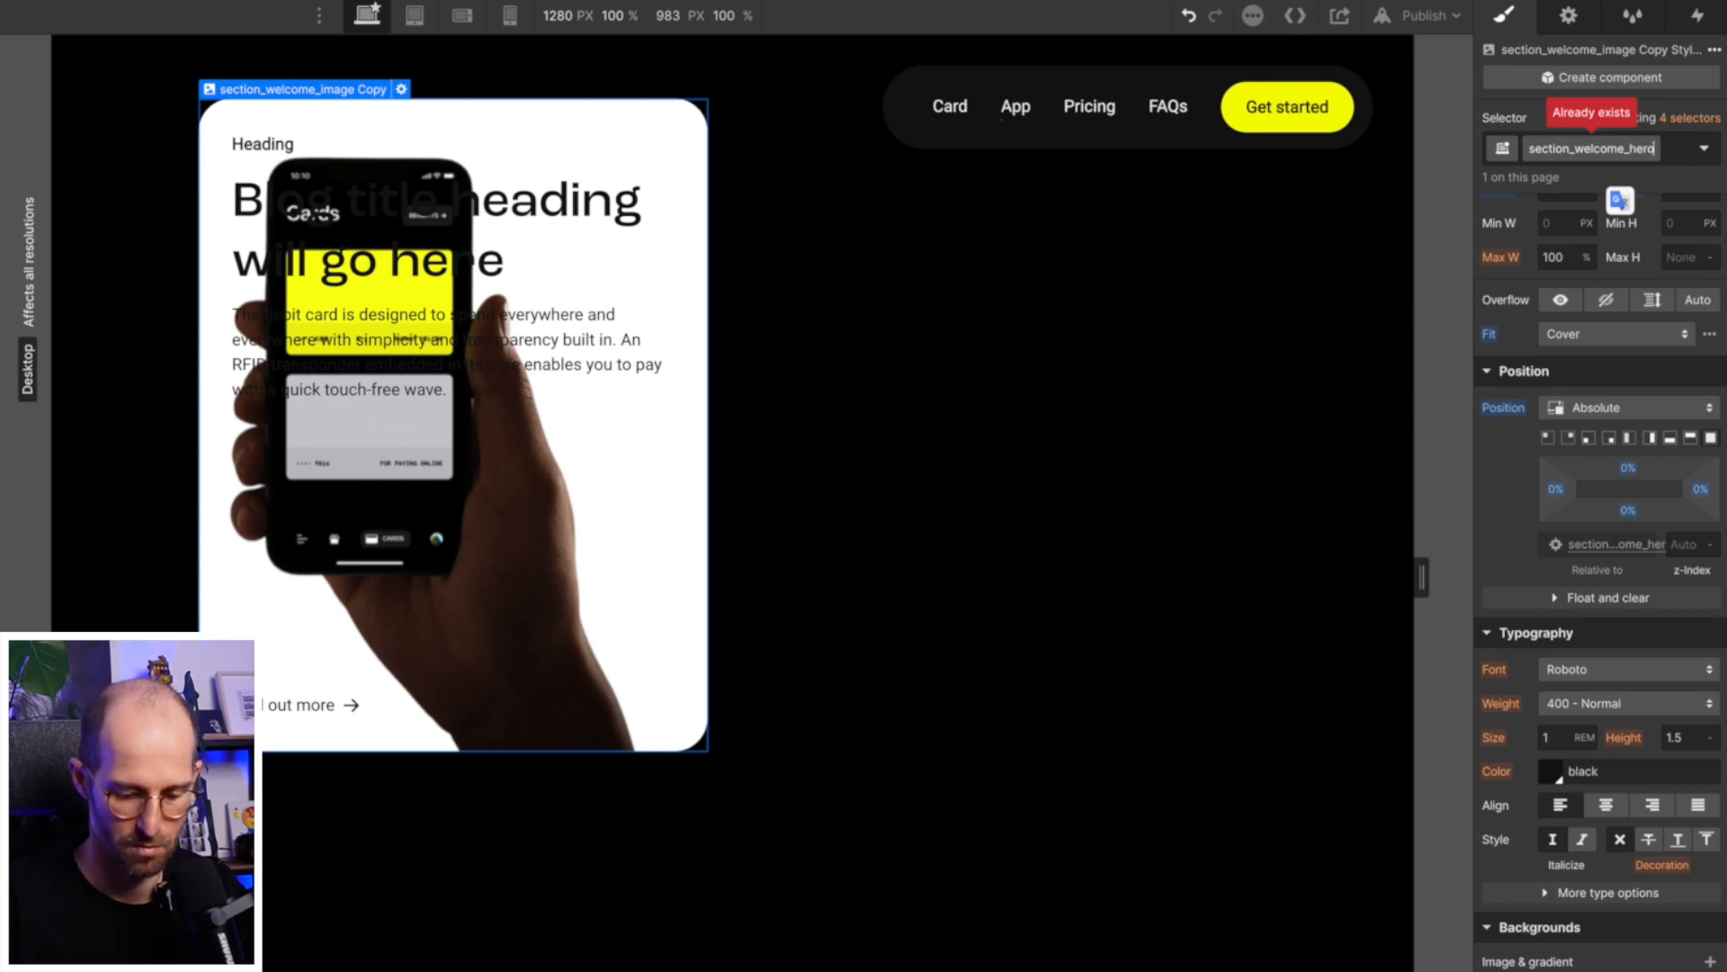
key("Return")
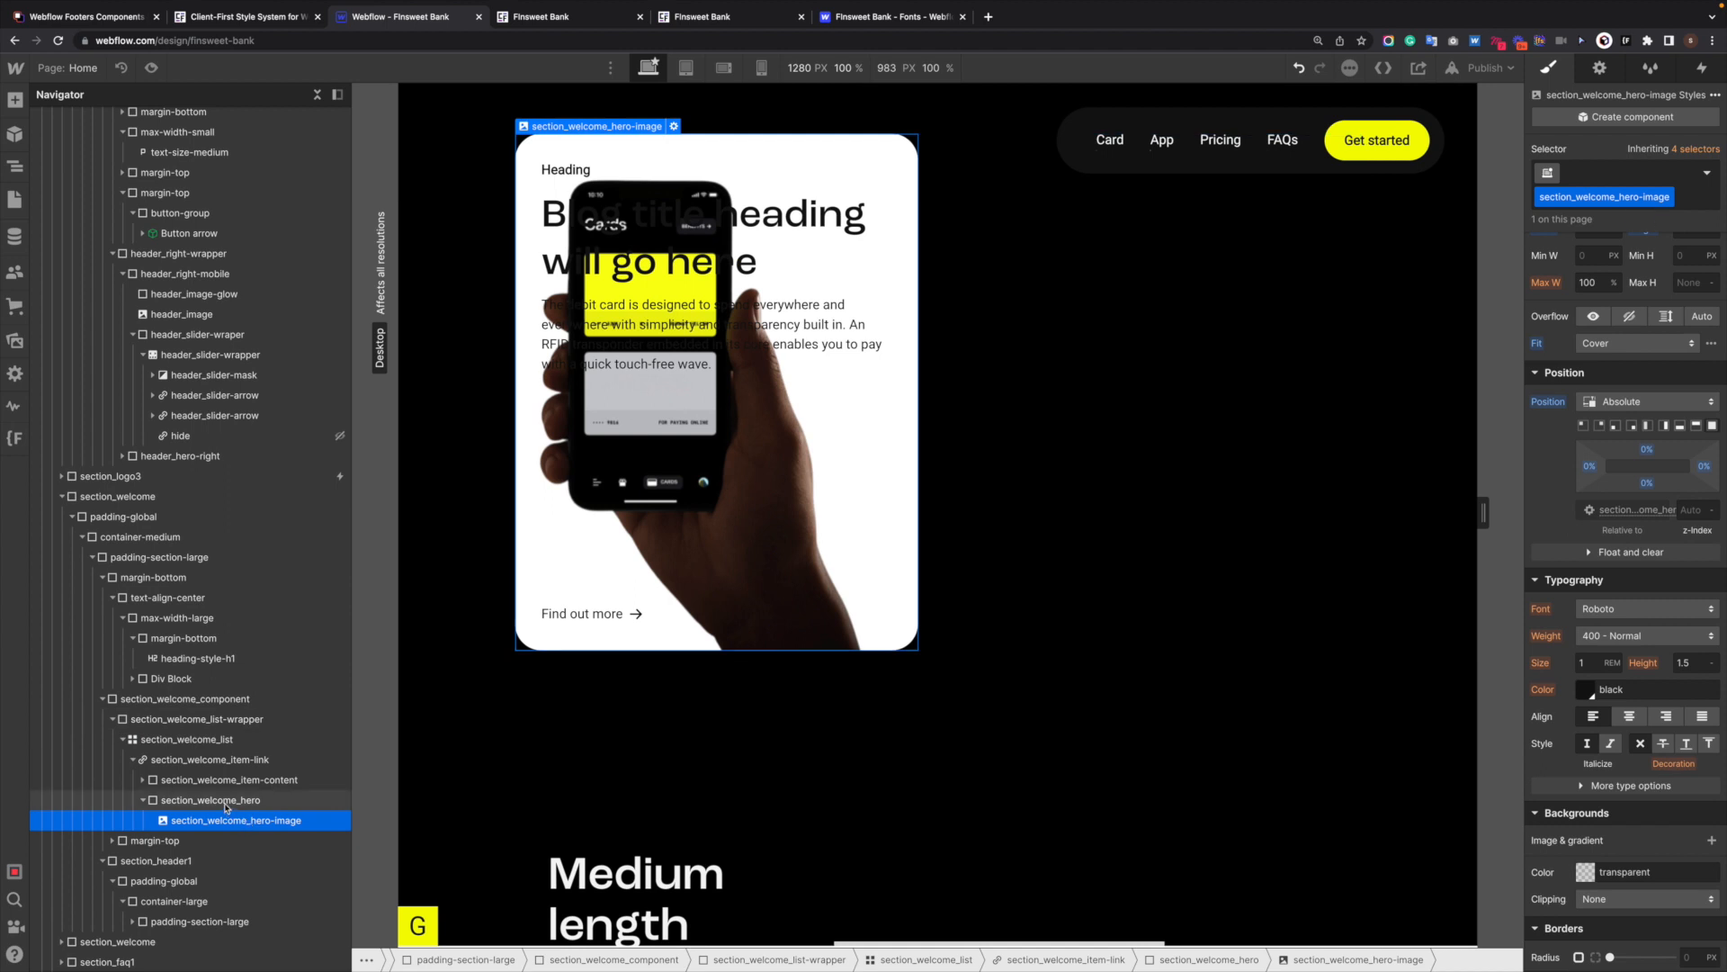
Move section_welcome_hero inside the section_welcome_space block of the card's item content.
left_click(226, 808)
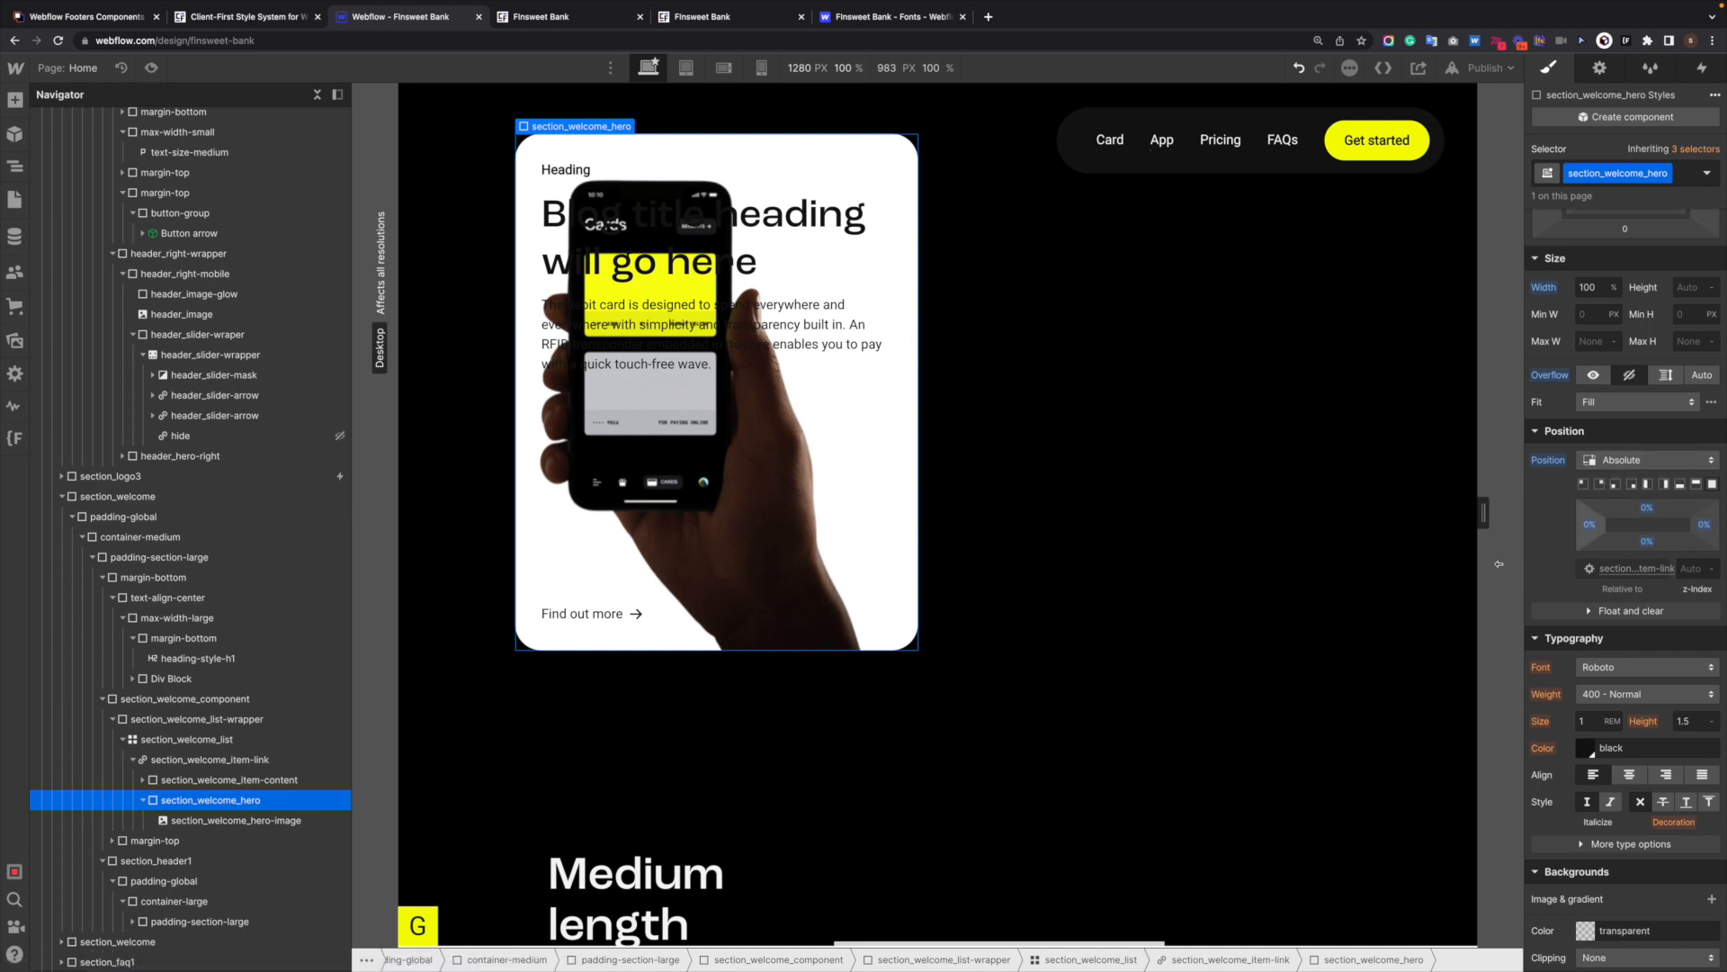
scroll(823, 664, "up", 1)
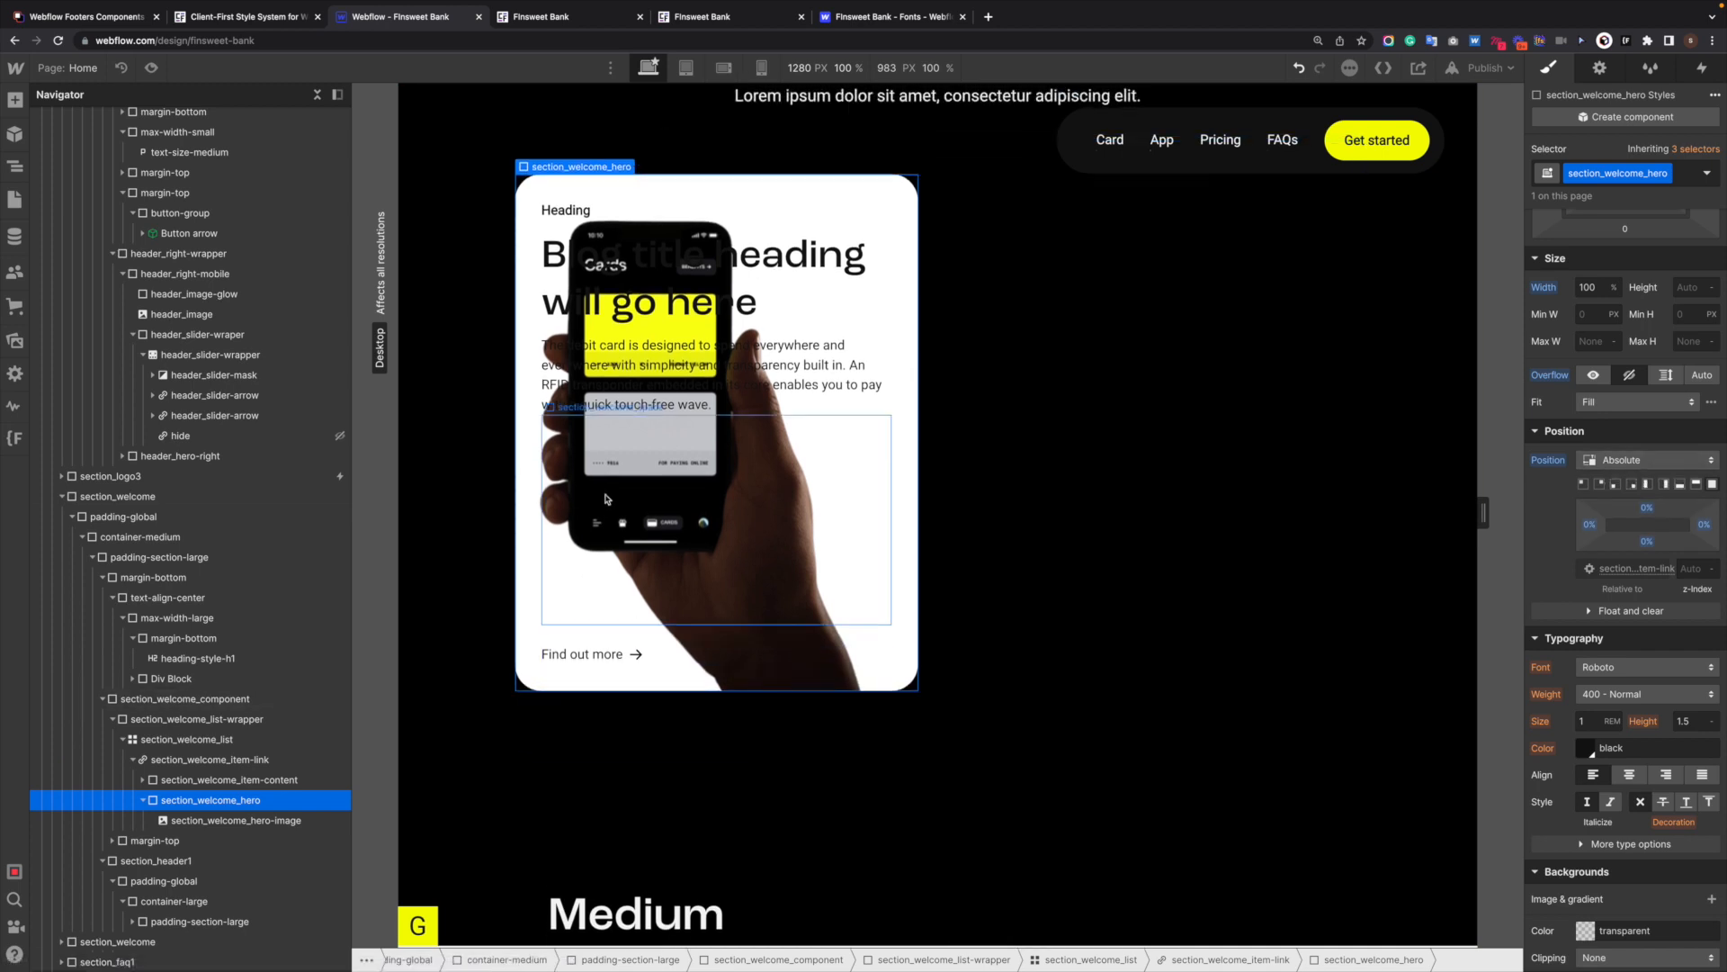
left_click(143, 800)
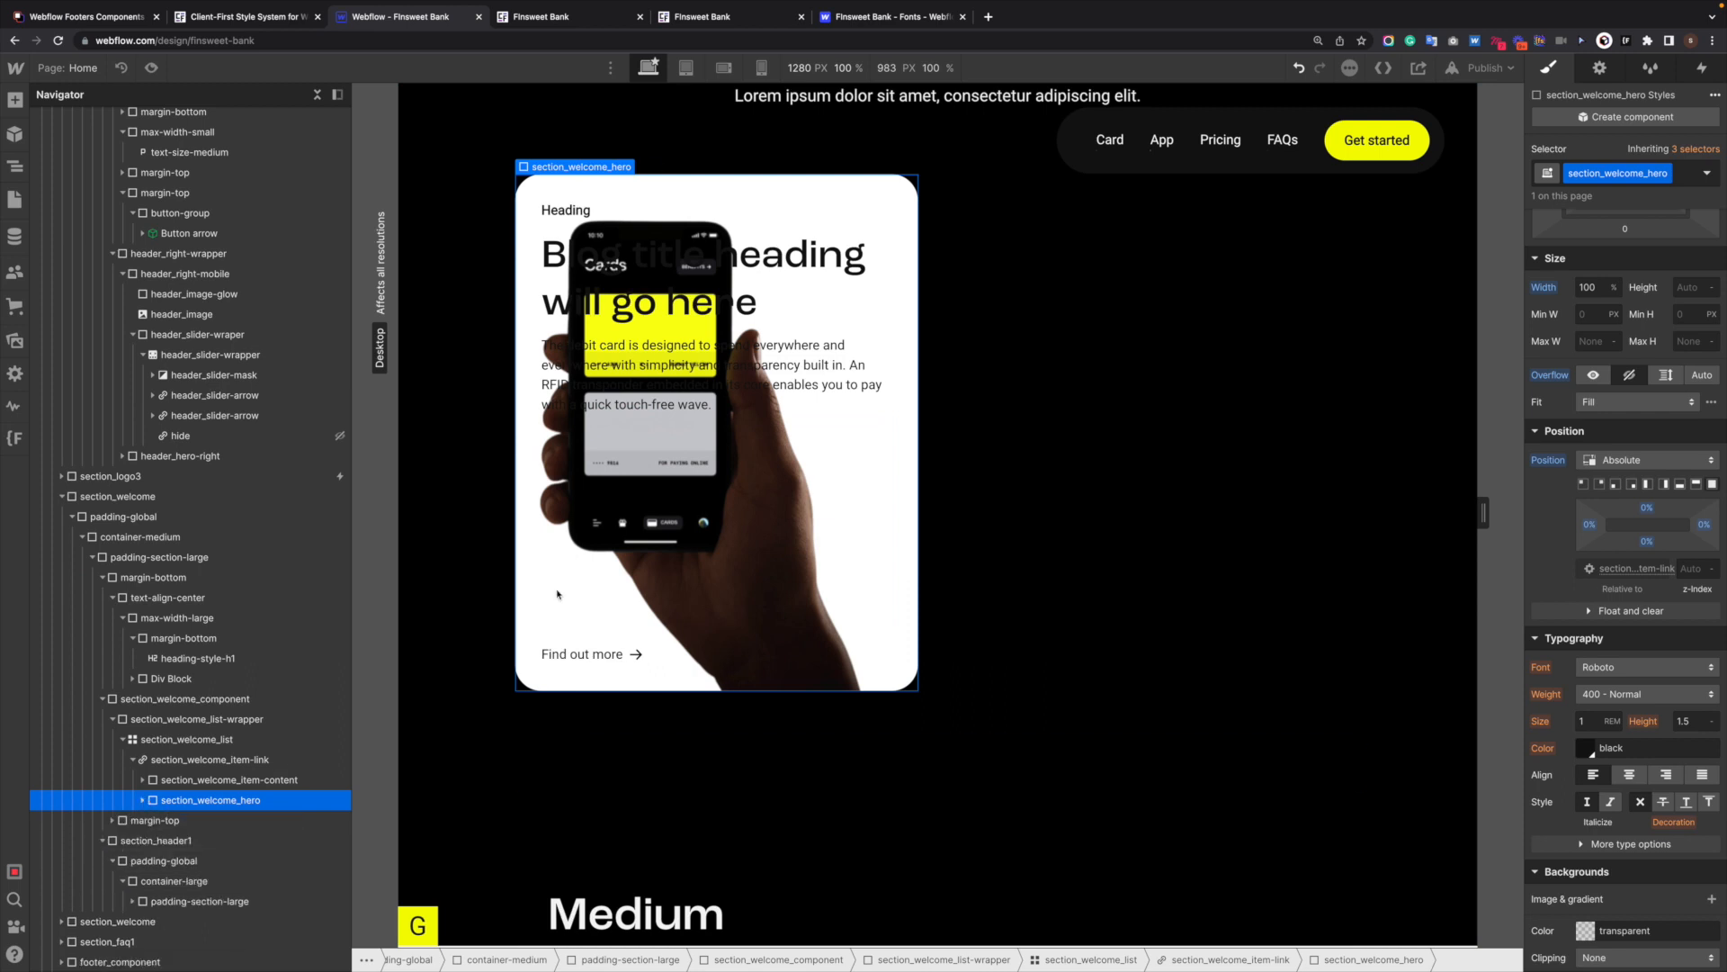
left_click(740, 482)
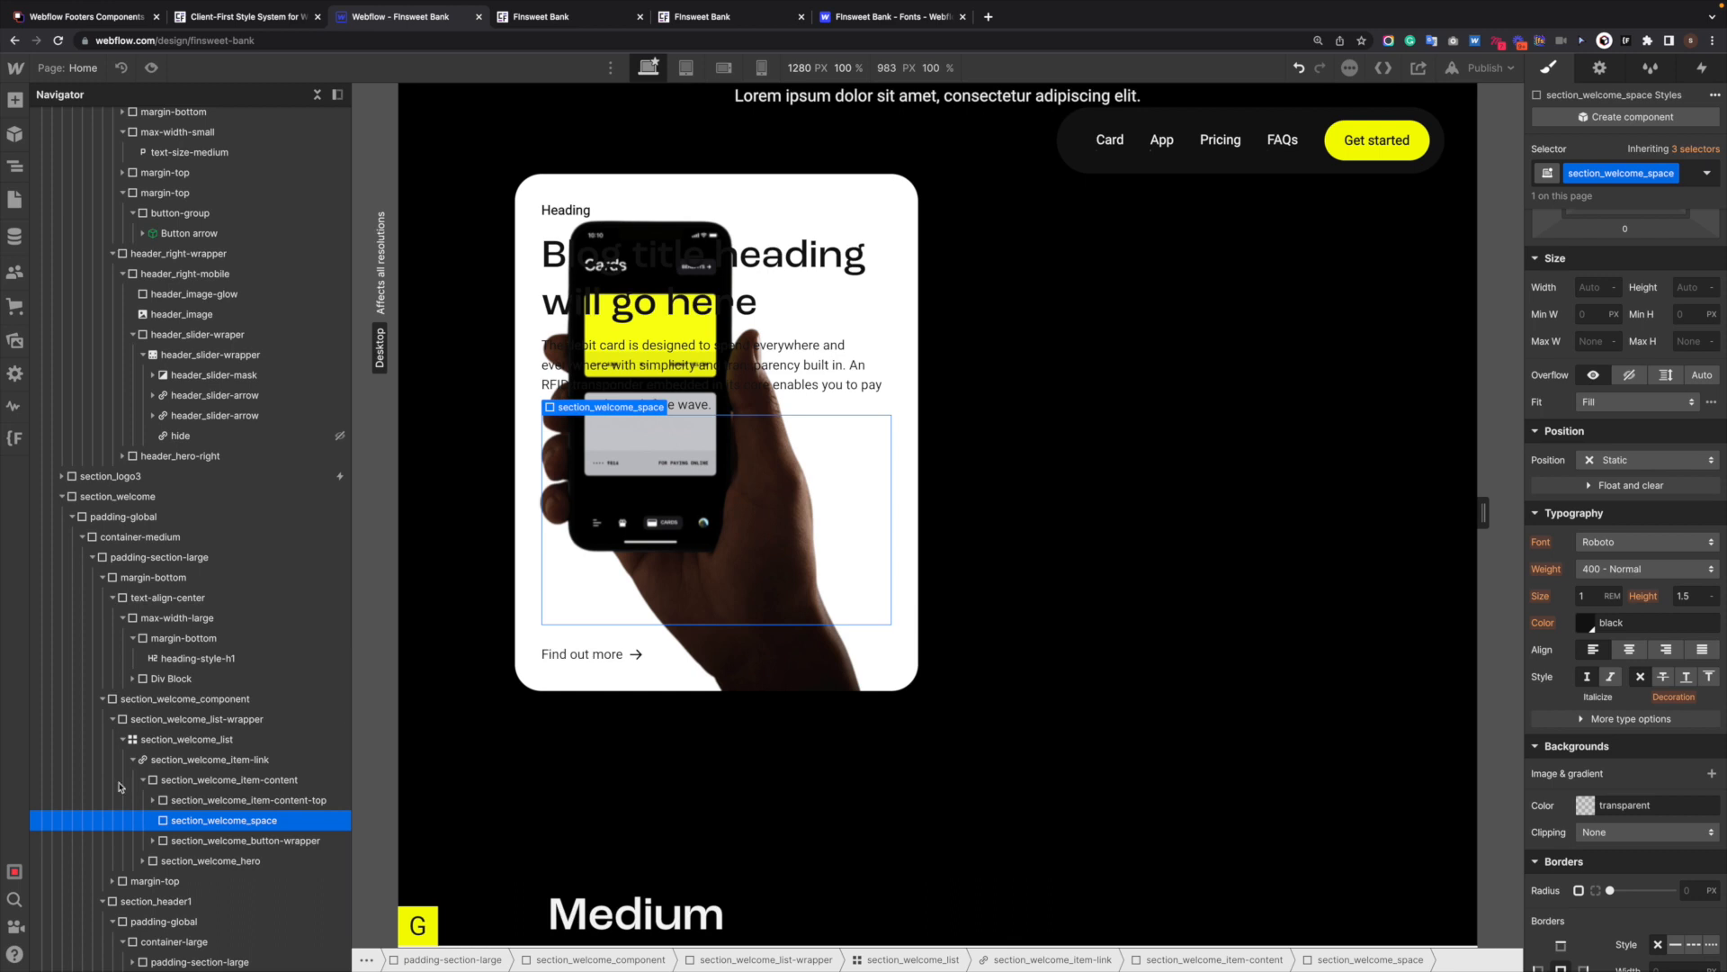
left_click(175, 862)
left_click_drag(218, 831, 220, 840)
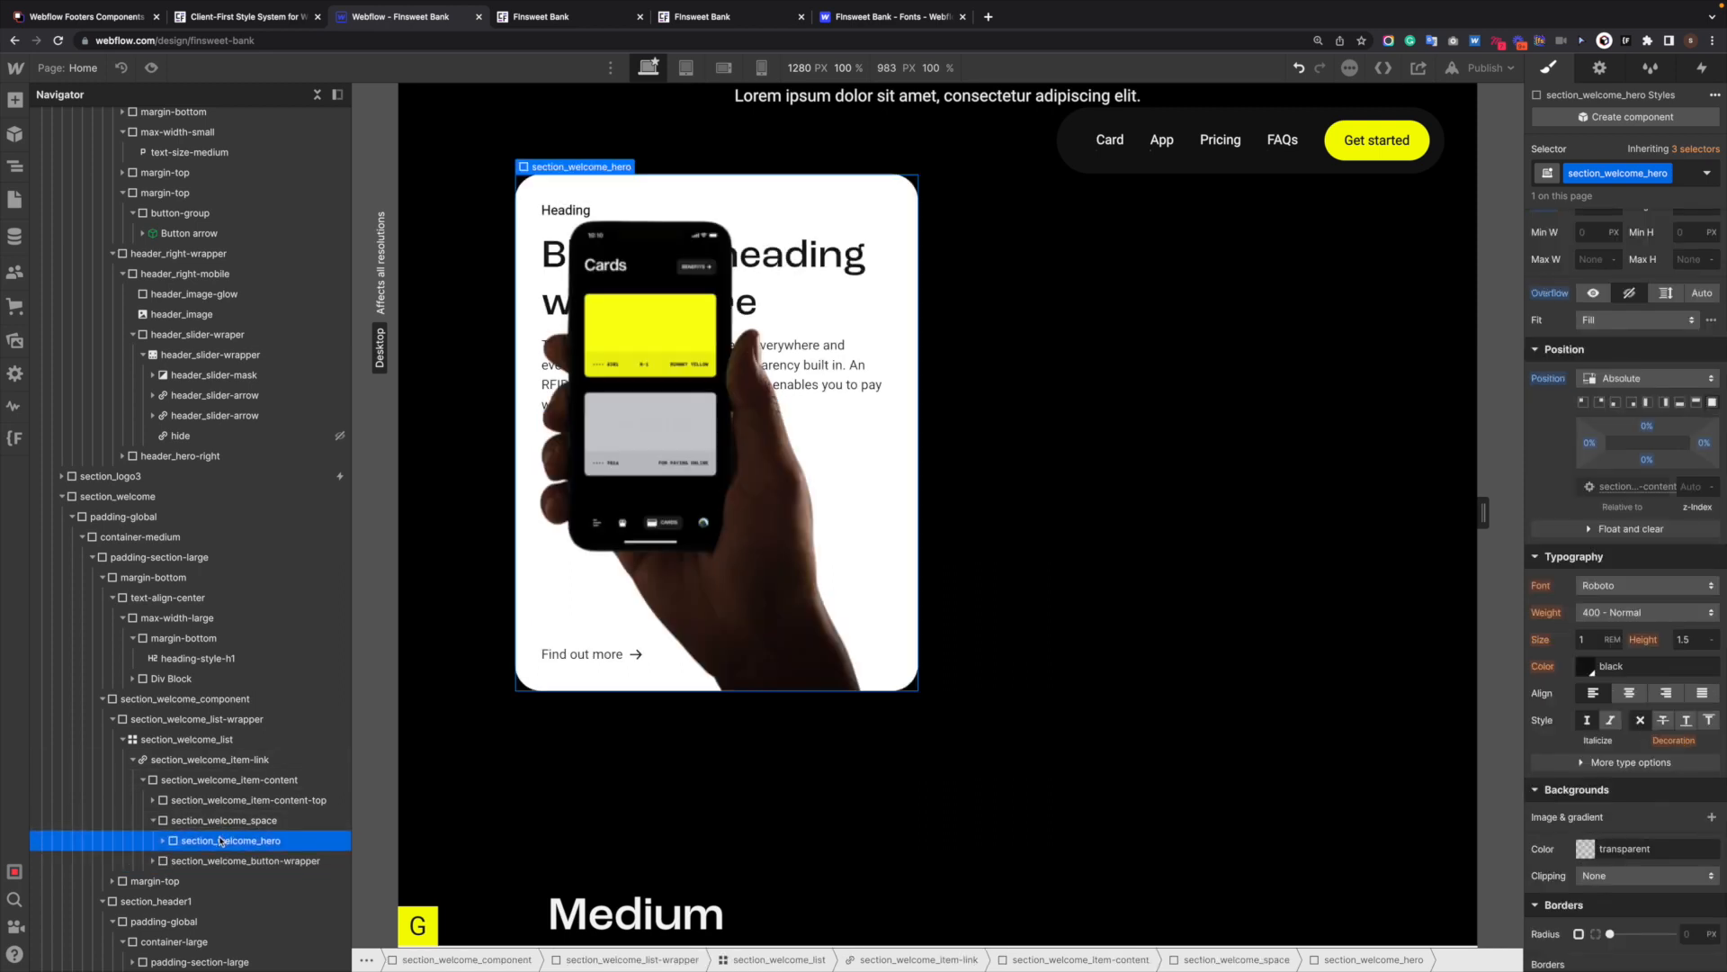
Set the position of section_welcome_space to Relative.
left_click(221, 821)
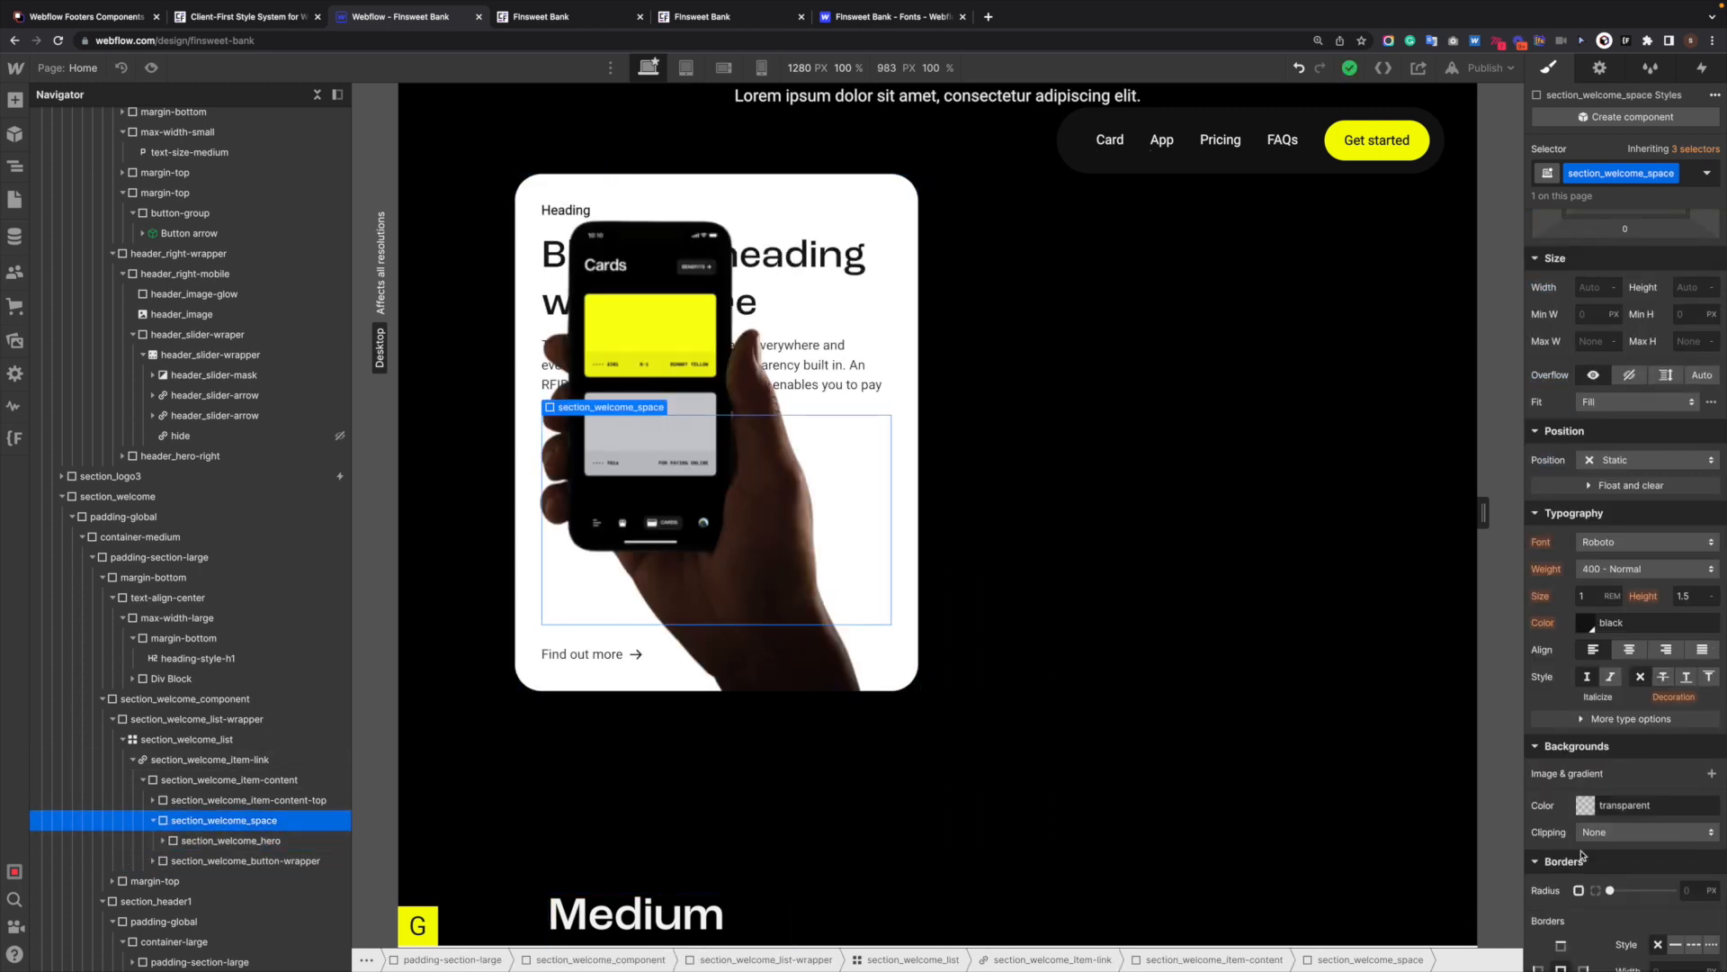
left_click(1627, 464)
left_click(1632, 479)
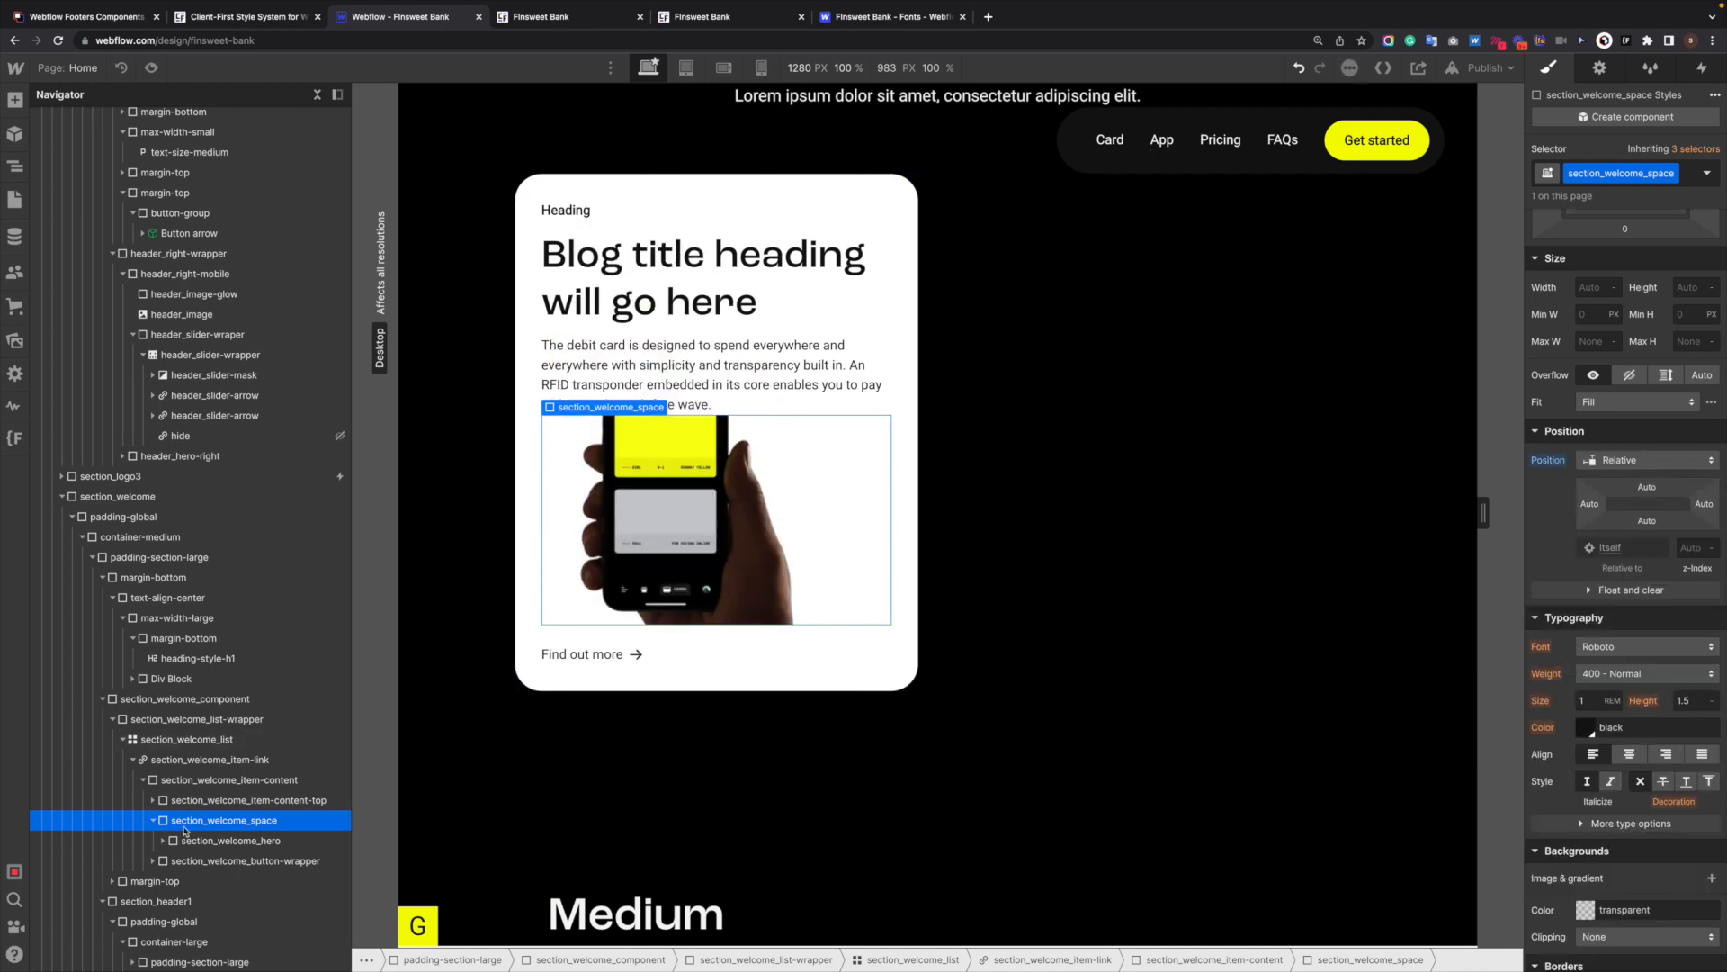
Clear the hidden overflow on section_welcome_hero so it is visible, and select the nested section_welcome_hero-image.
left_click(154, 821)
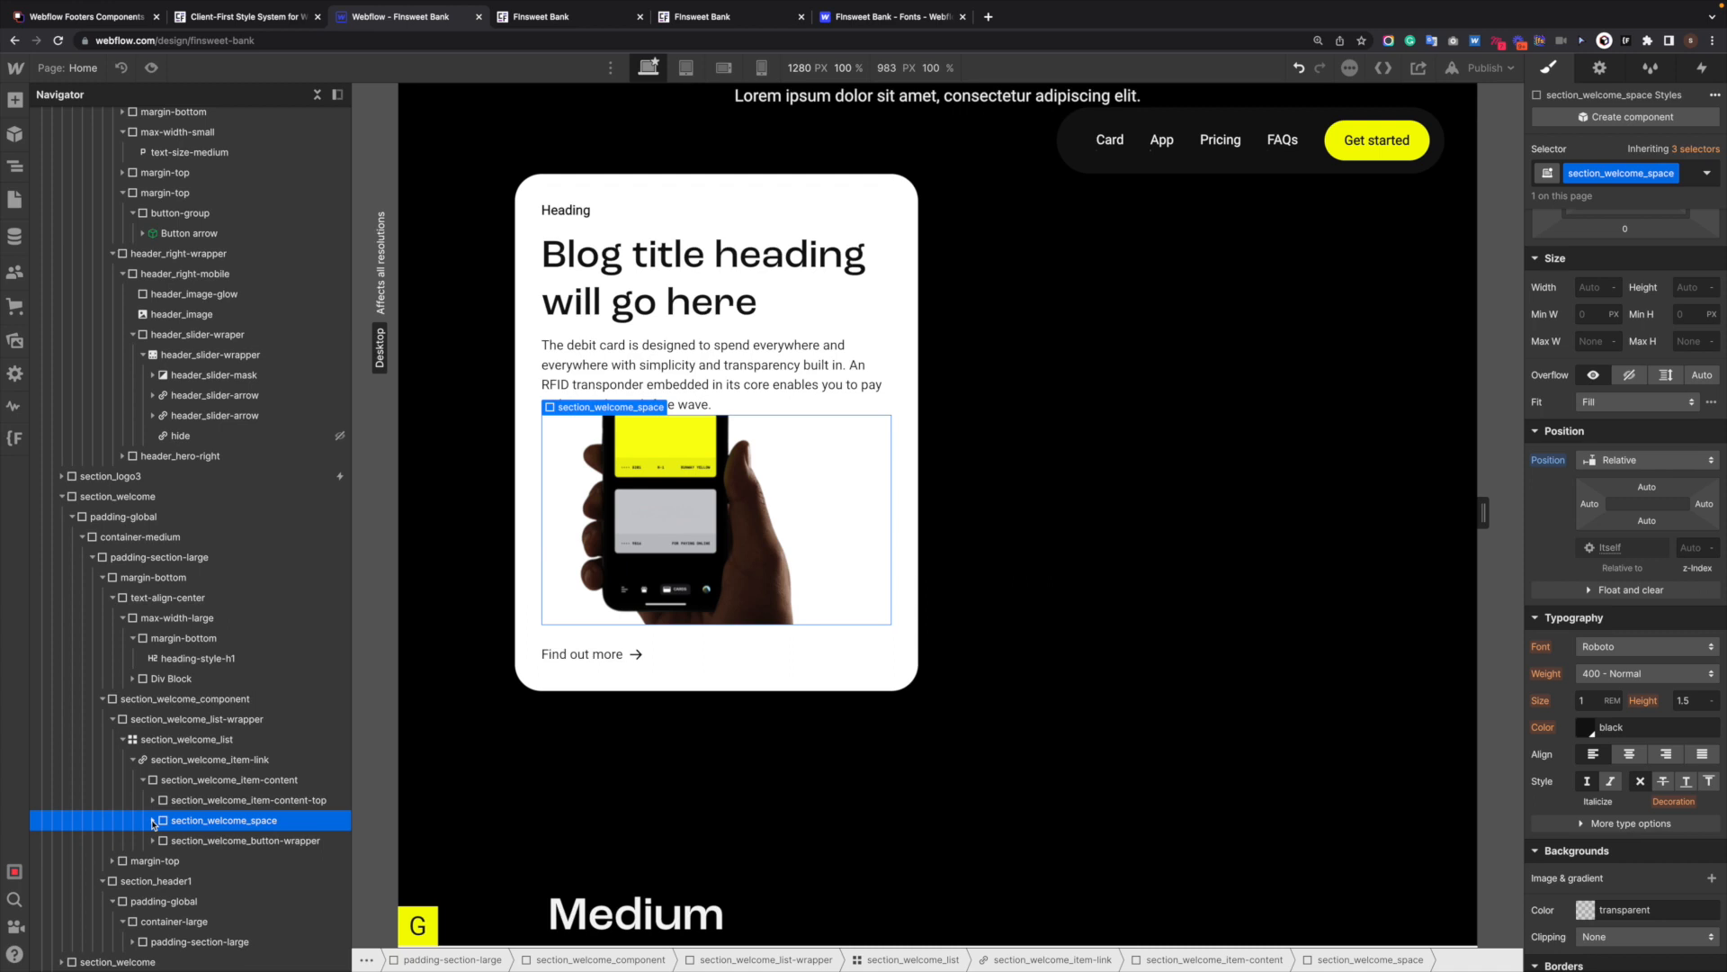
left_click(154, 821)
left_click(171, 841)
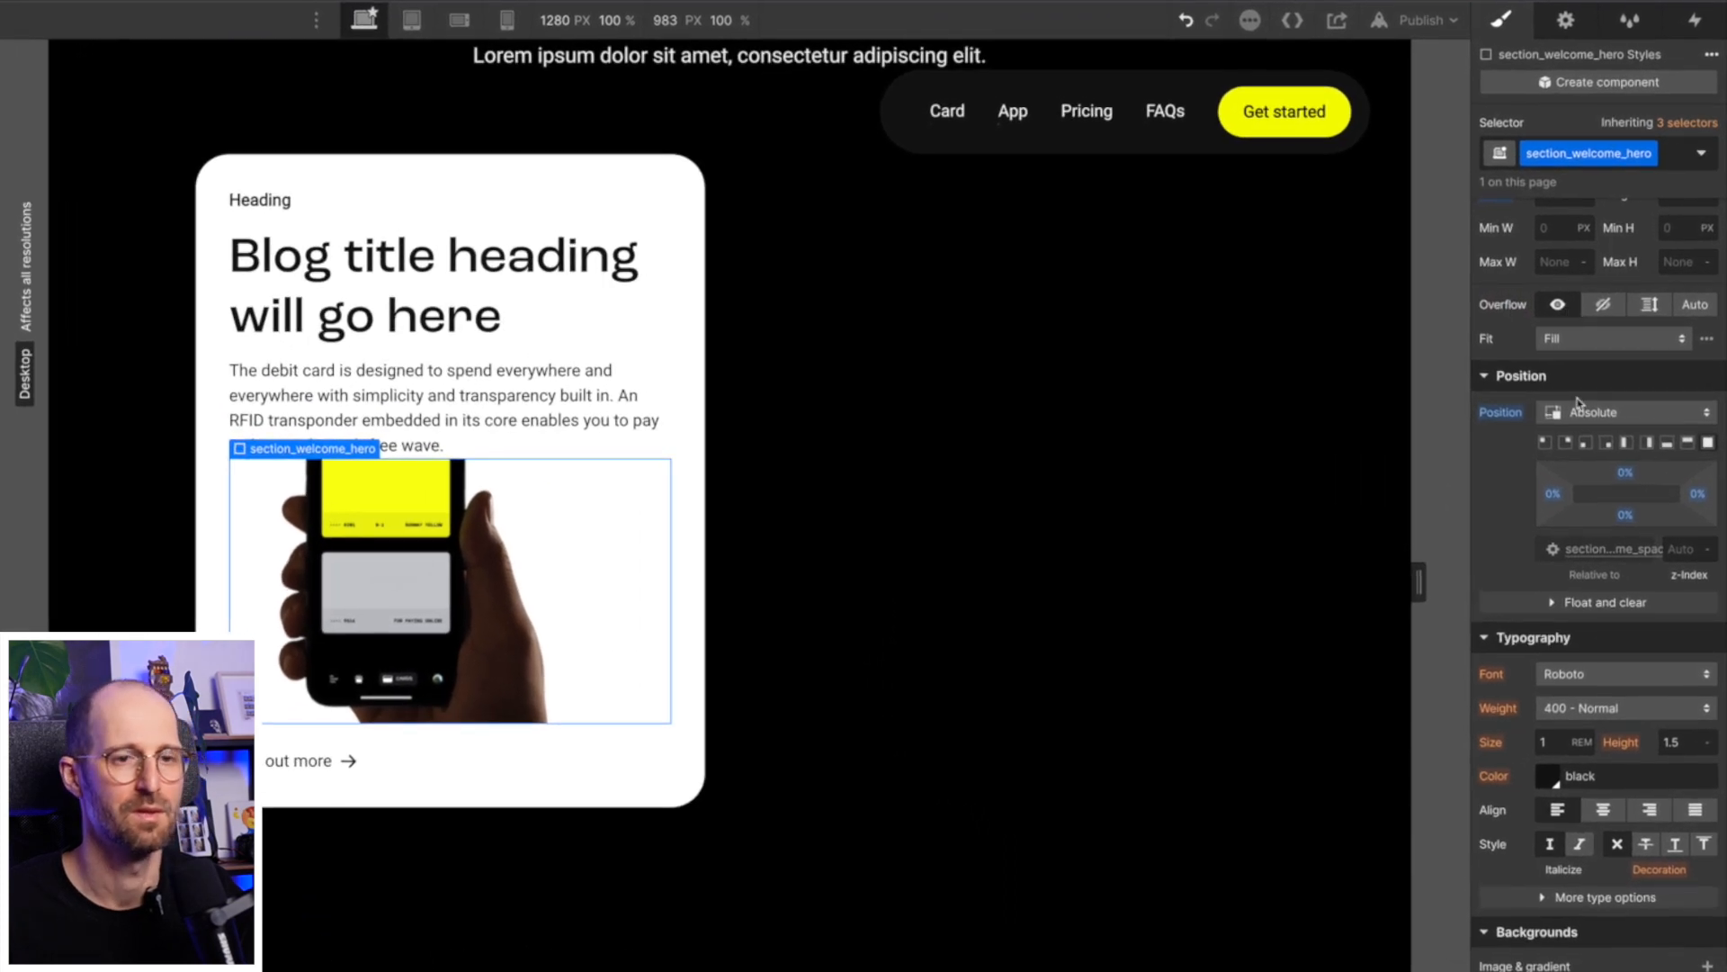
scroll(1613, 443, "up", 2)
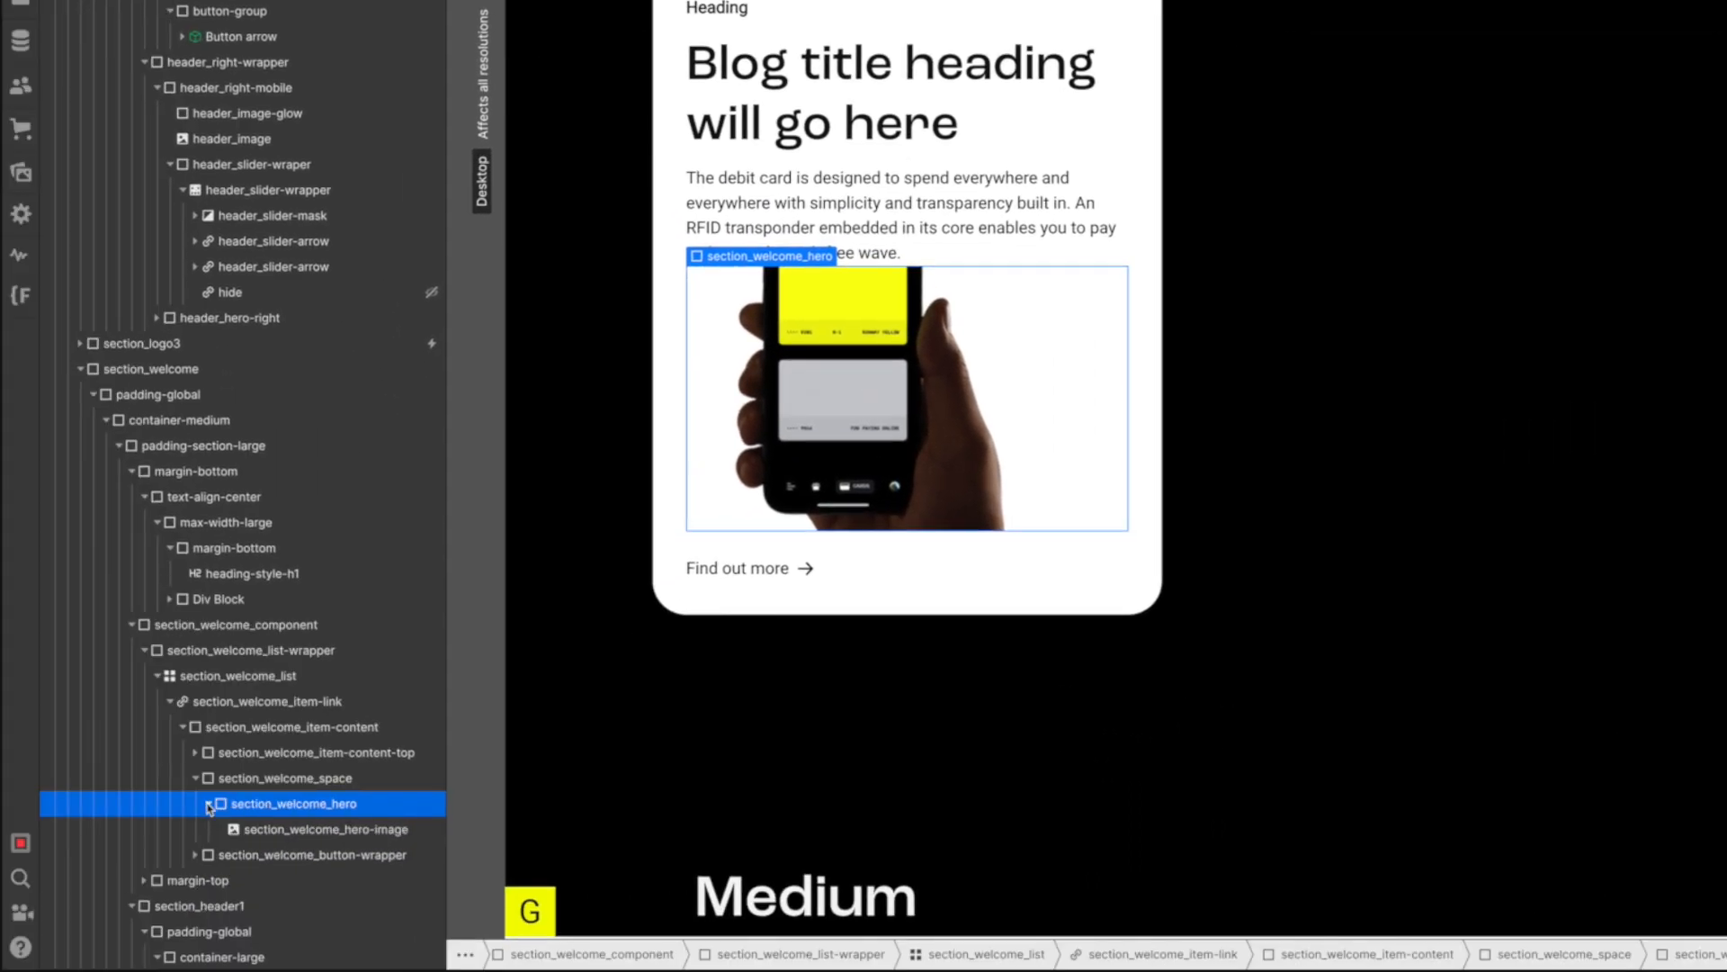
left_click(266, 830)
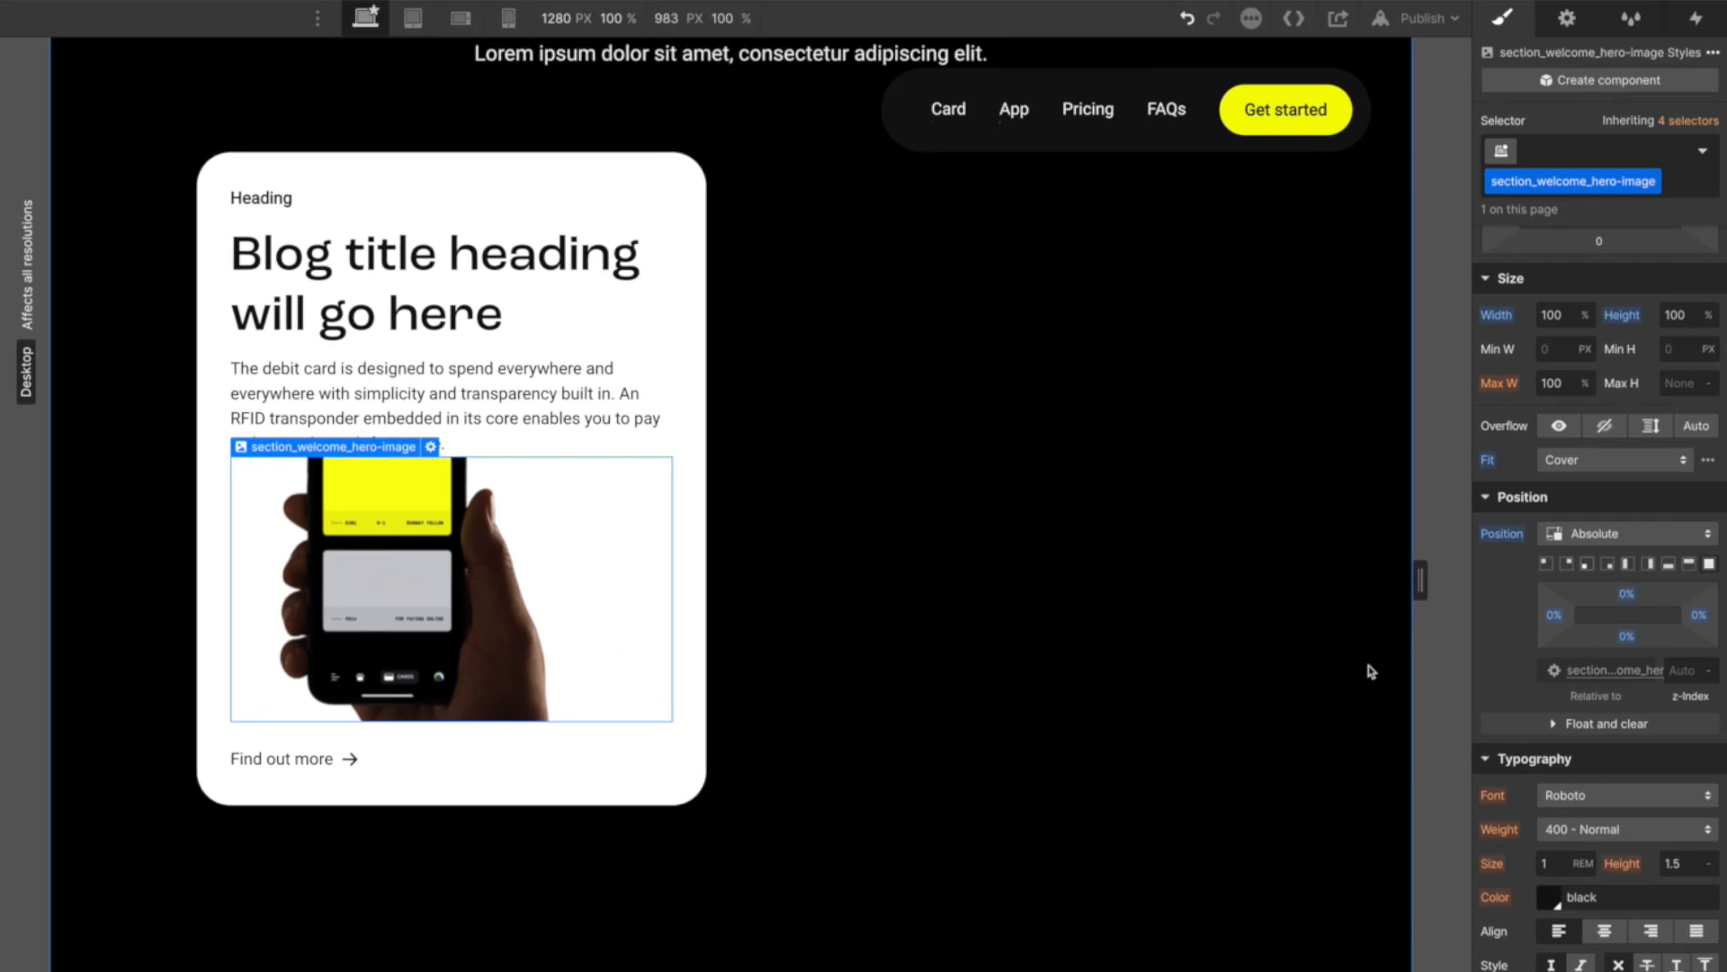
Set the fit of section_welcome_hero-image to Contain, and select its parent section_welcome_hero.
scroll(1649, 555, "up", 3)
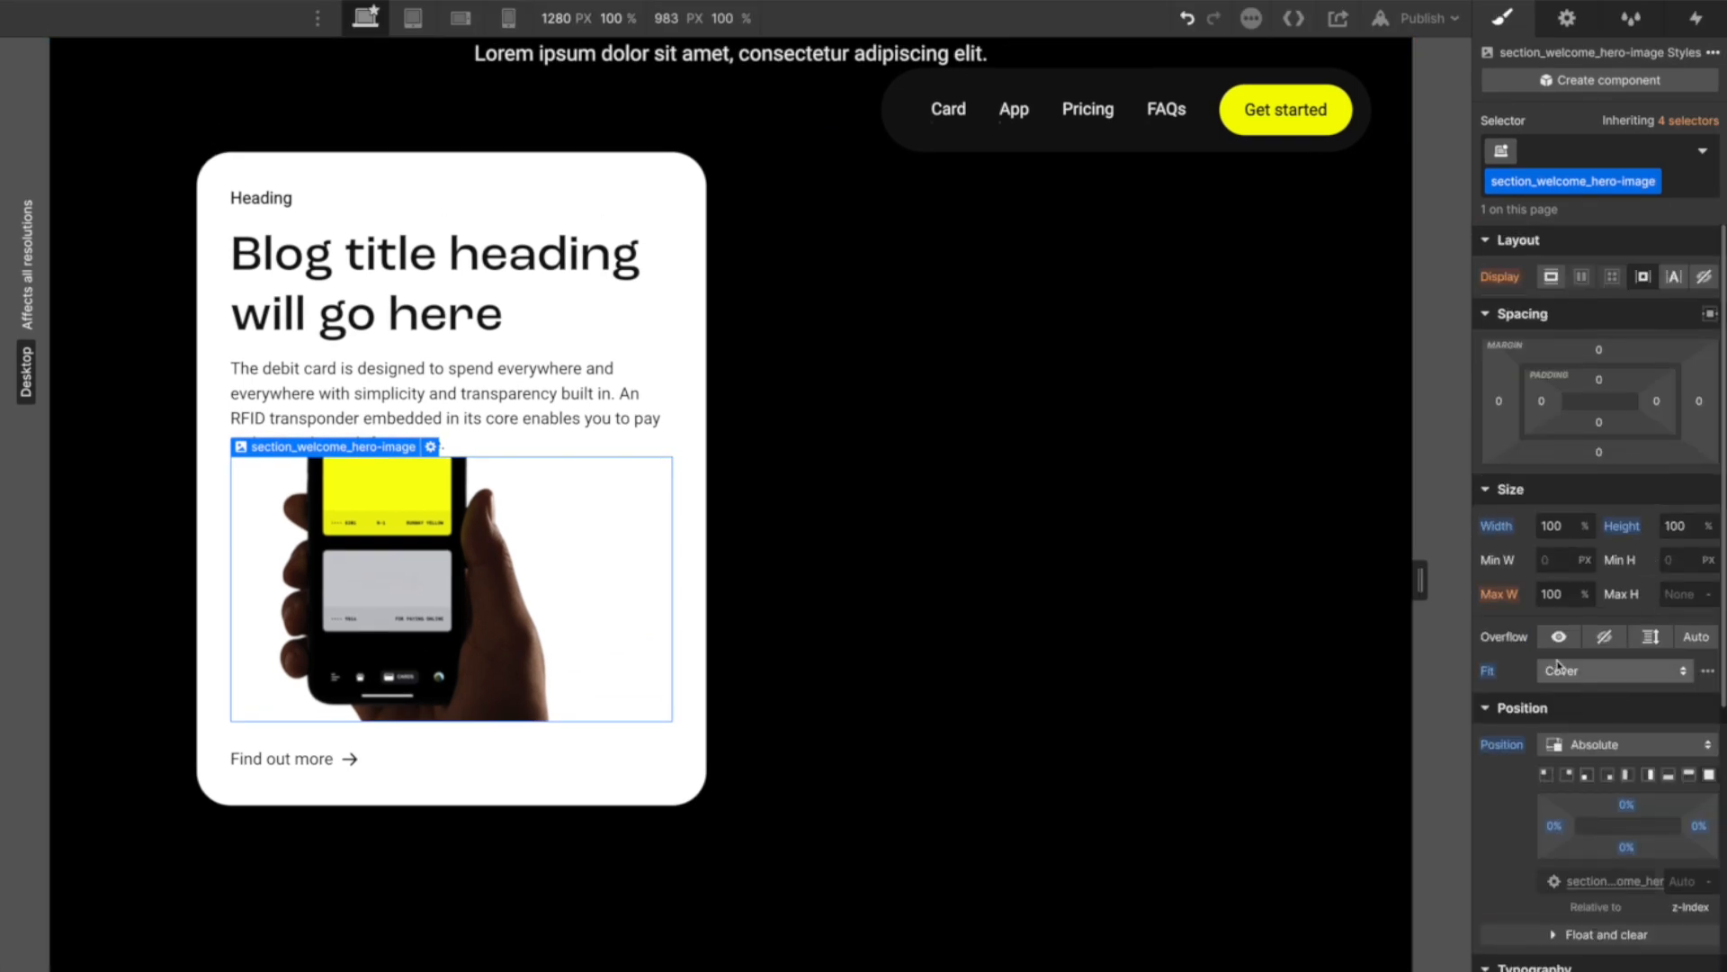
left_click(1602, 673)
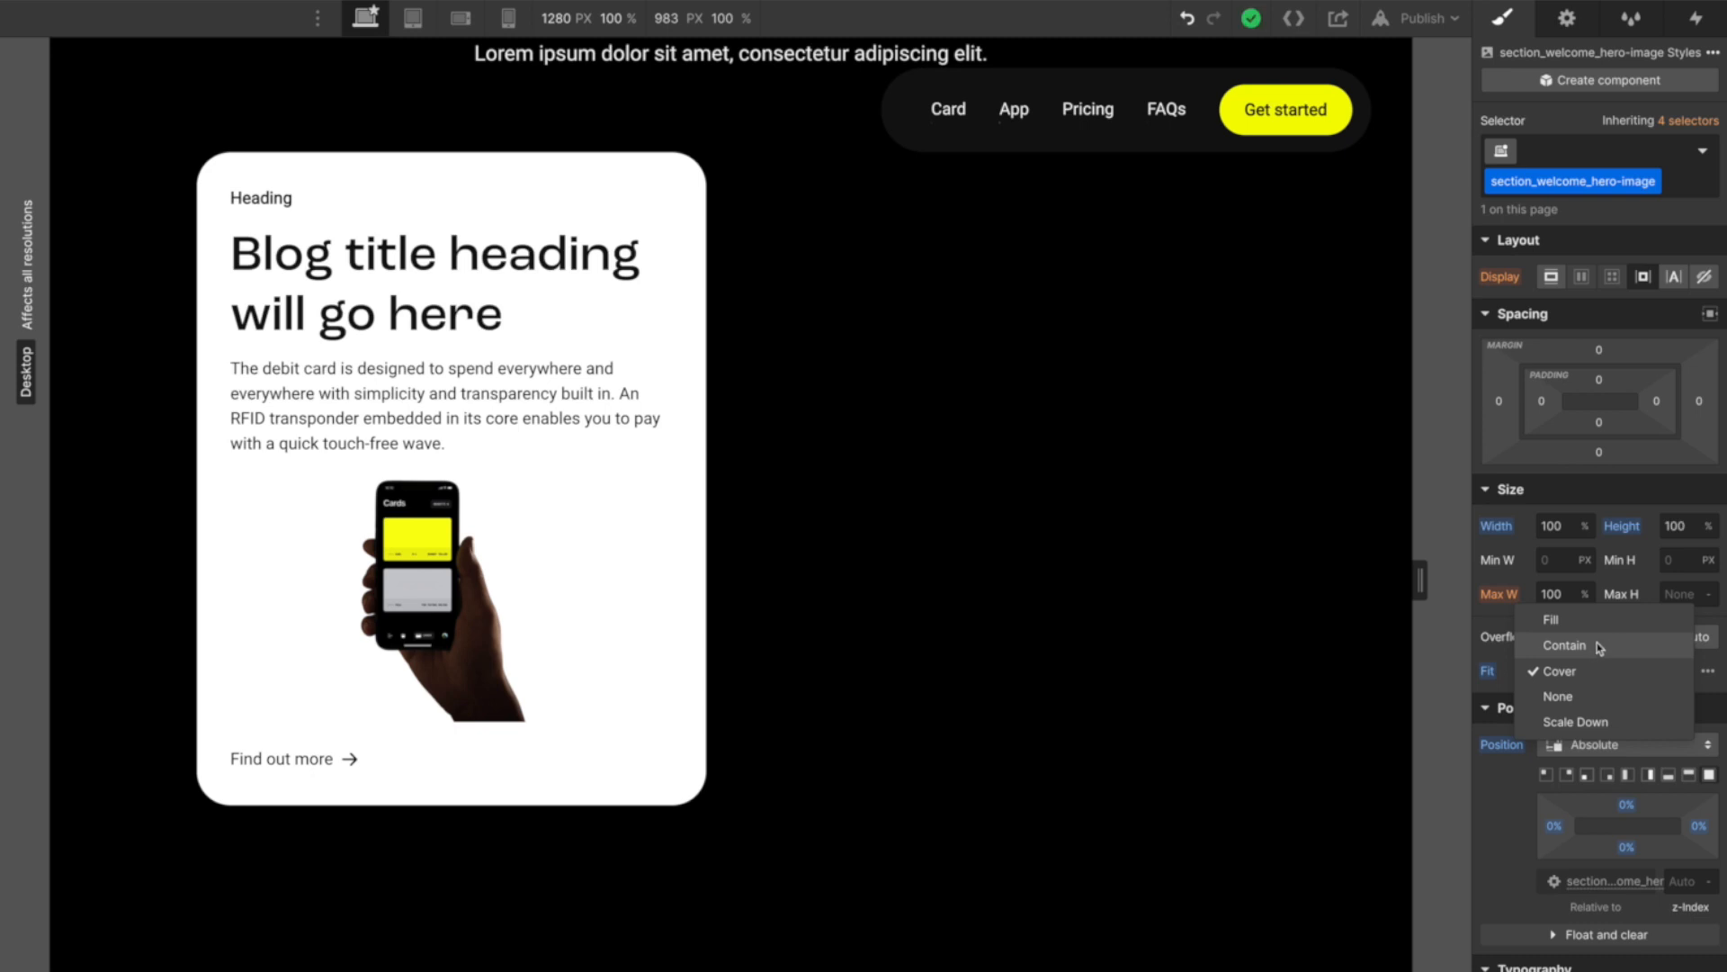
left_click(1594, 644)
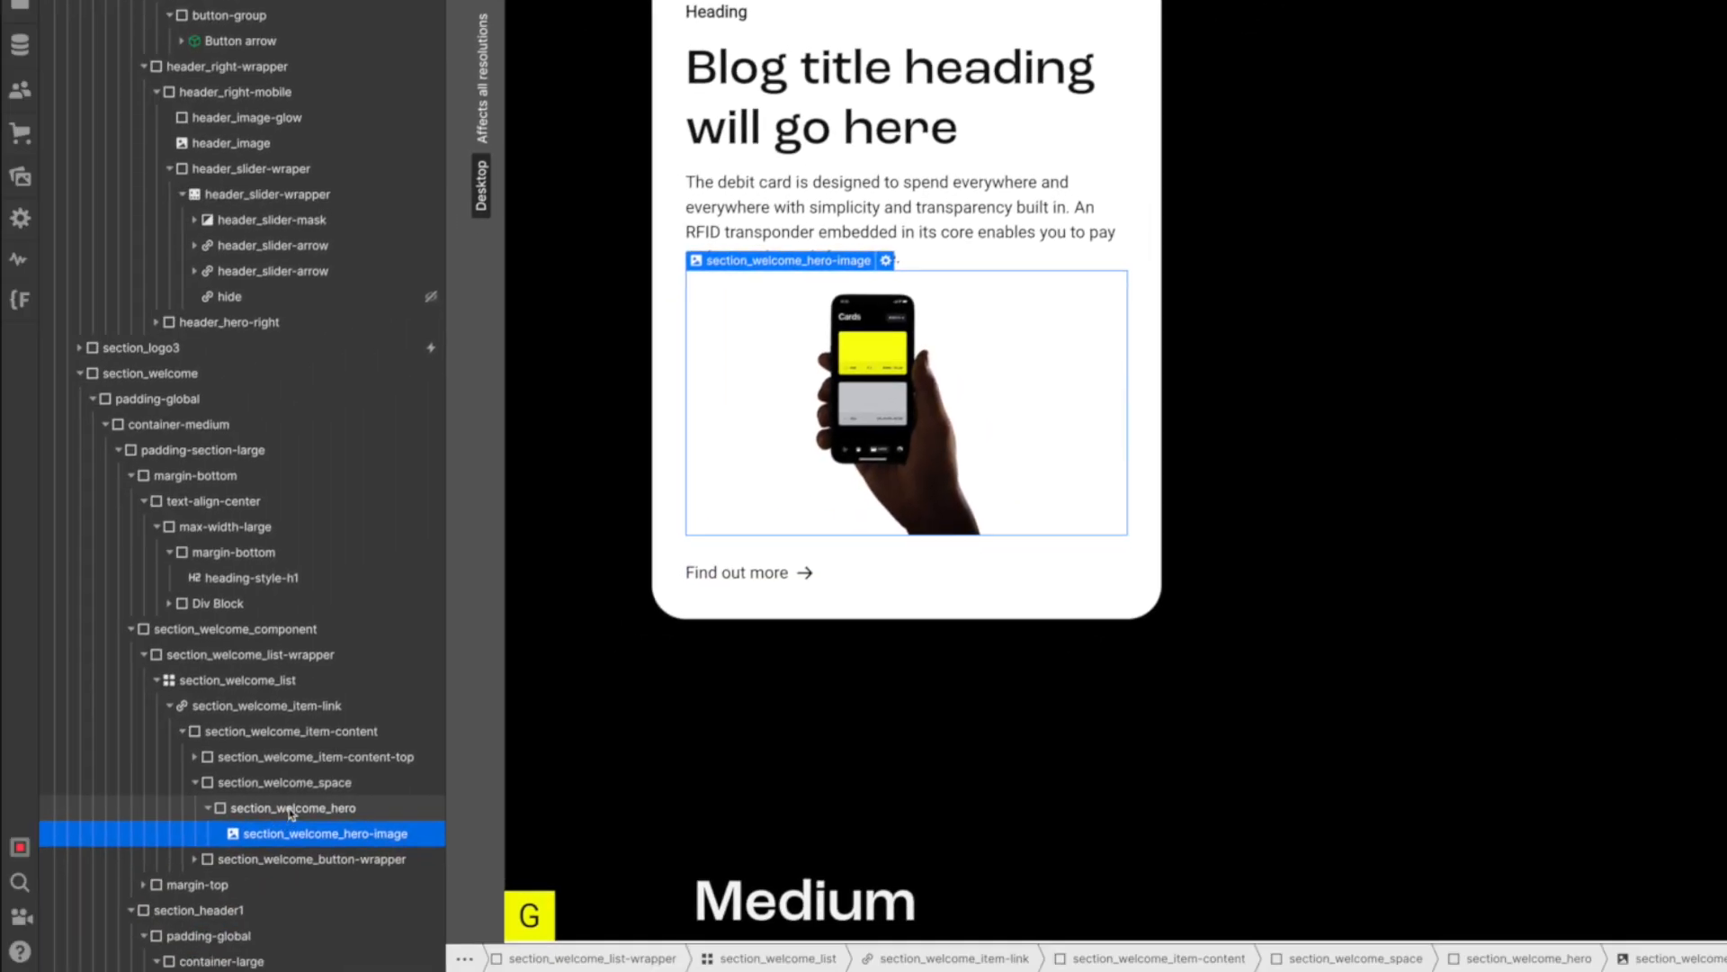
left_click(193, 851)
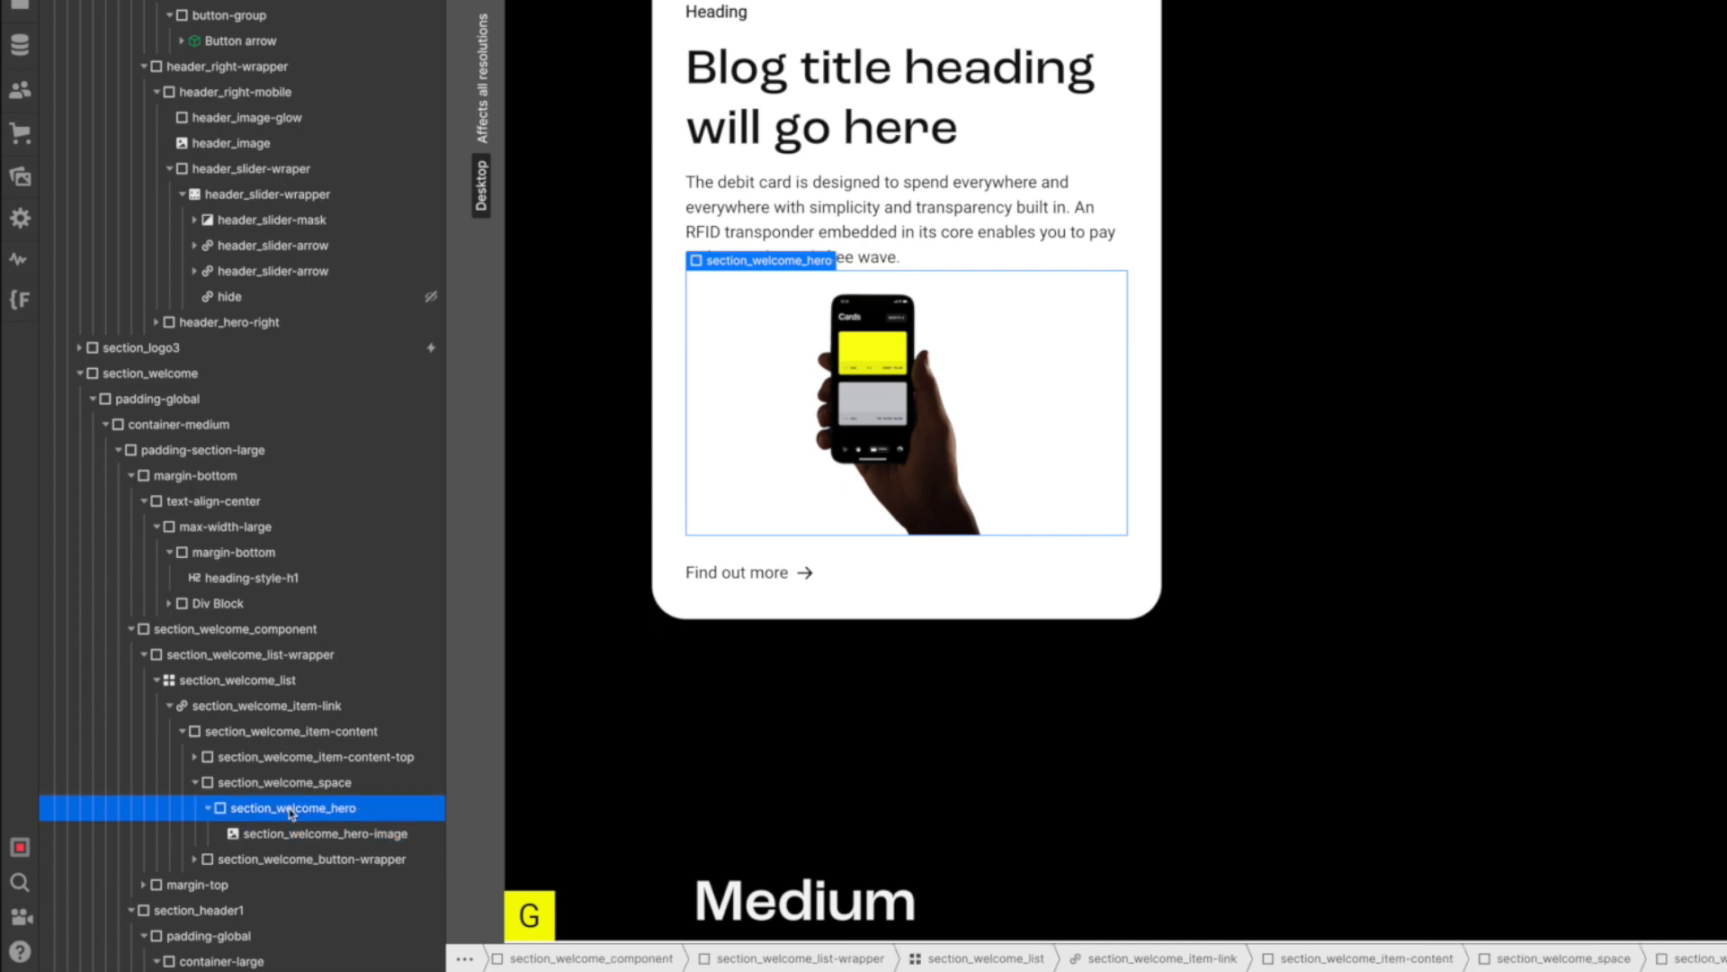
left_click(209, 809)
Try a large negative percentage for the bottom offset of section_welcome_hero, and undo it.
scroll(270, 773, "down", 2)
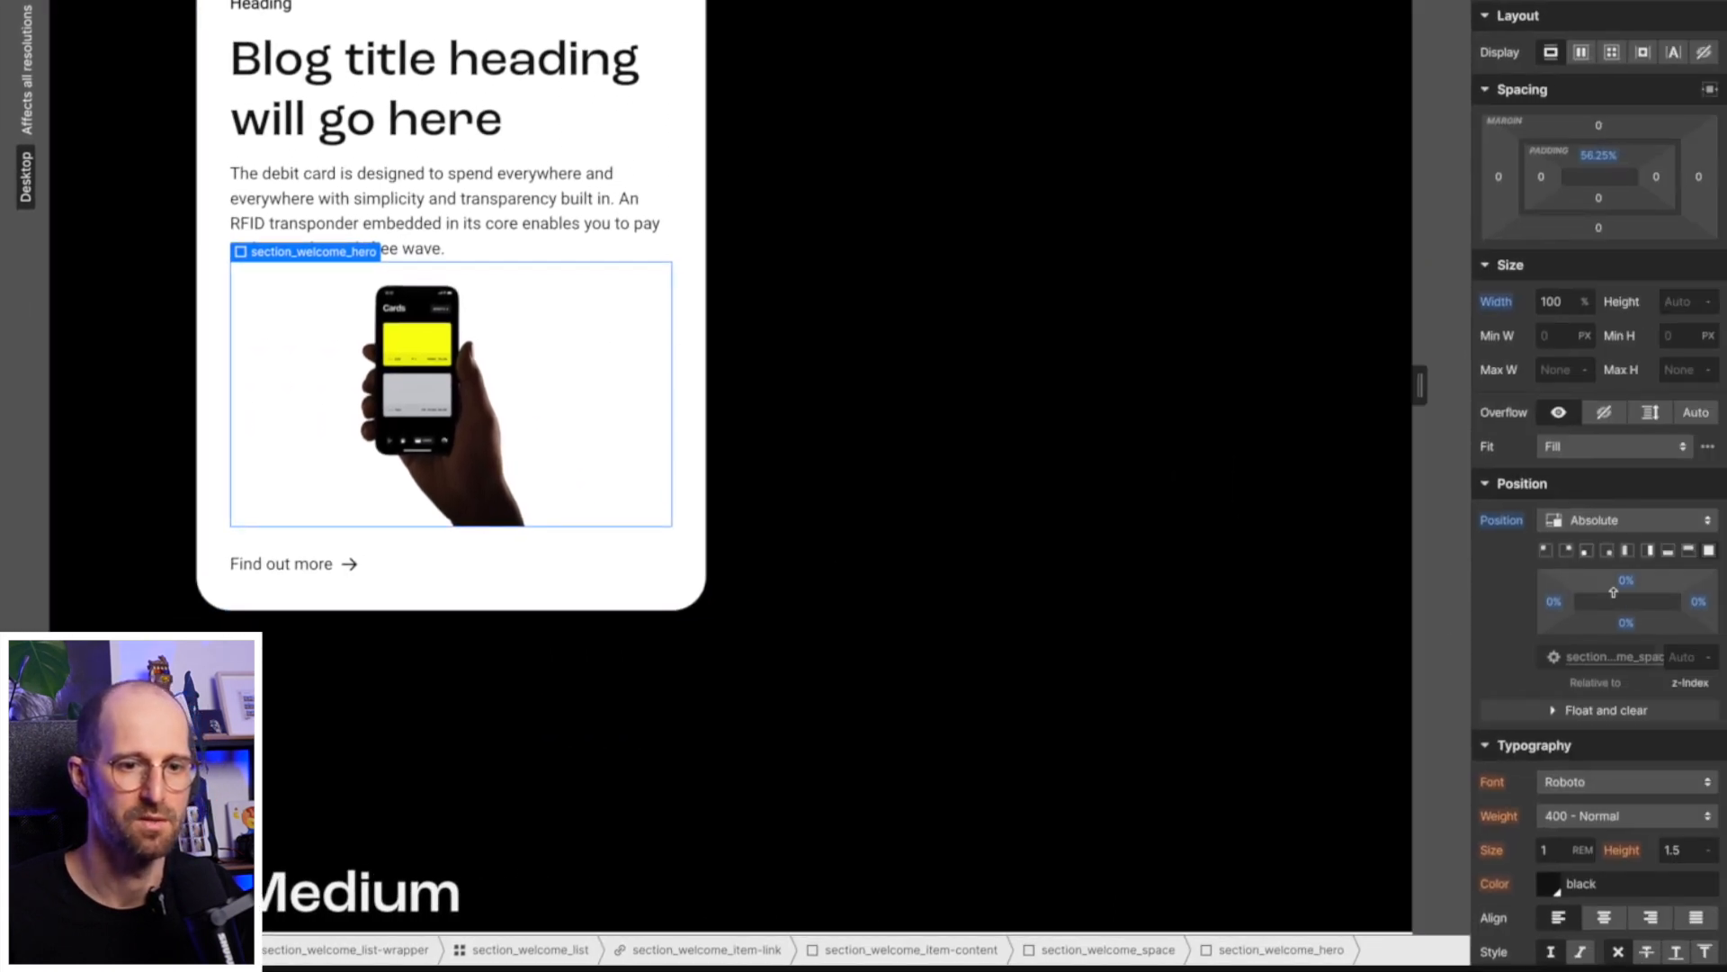
left_click_drag(1619, 621, 1628, 680)
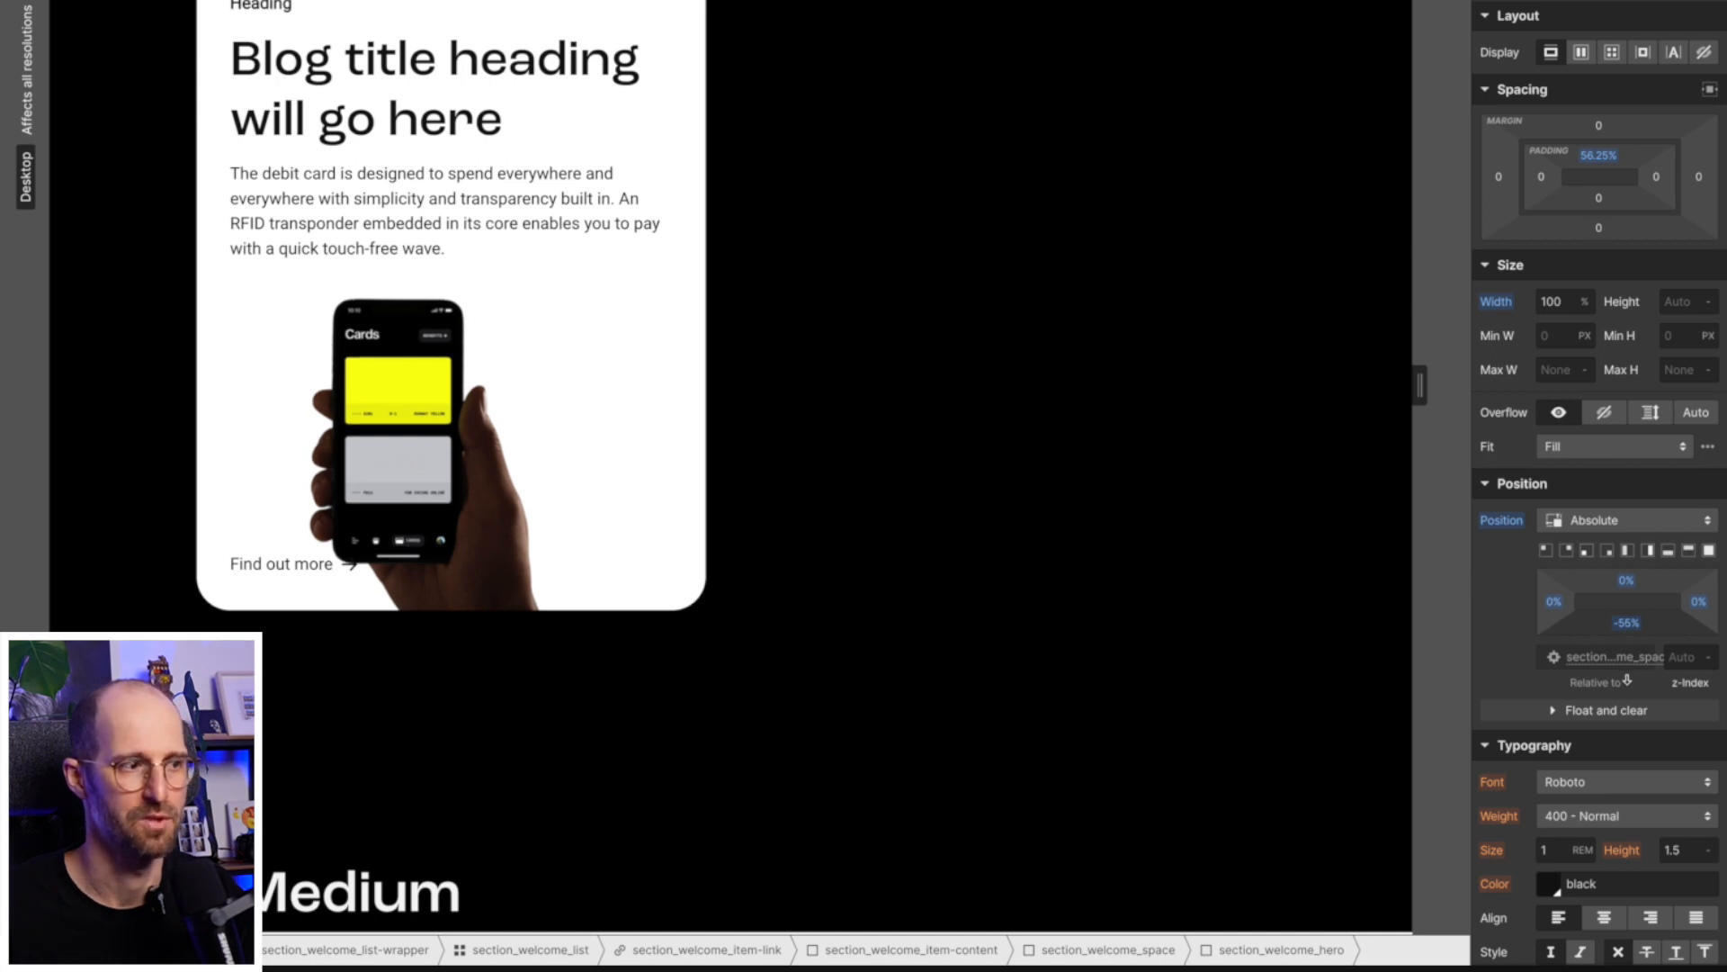
key("ctrl+z")
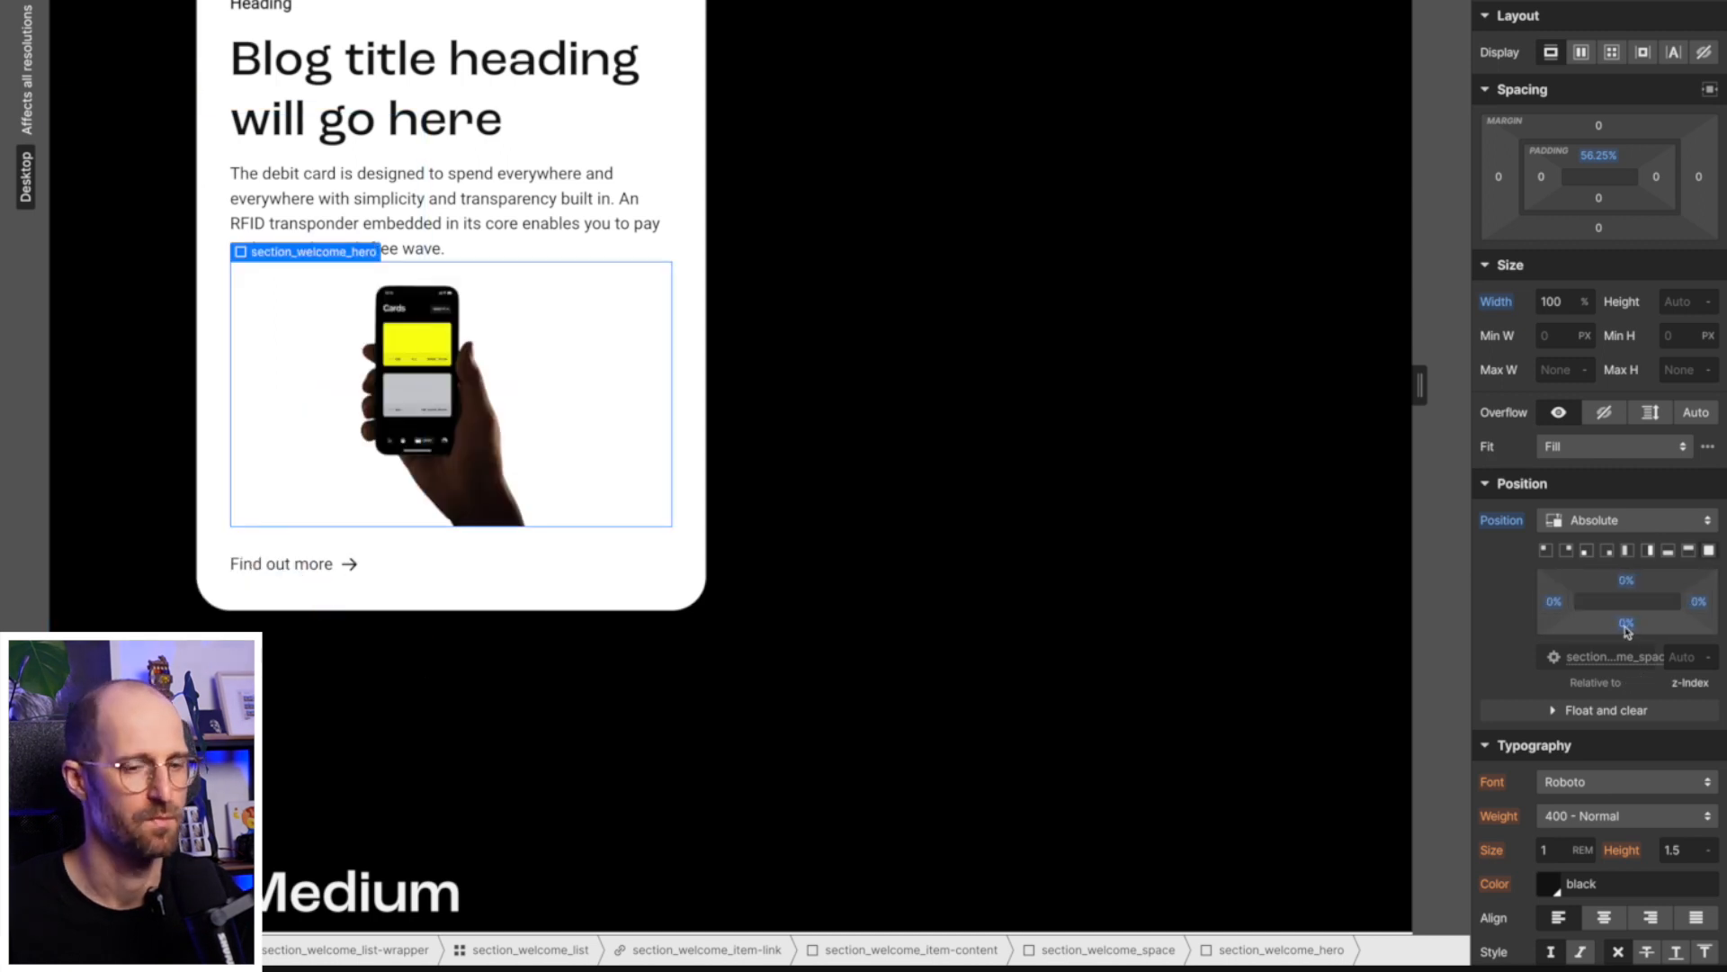
key("g")
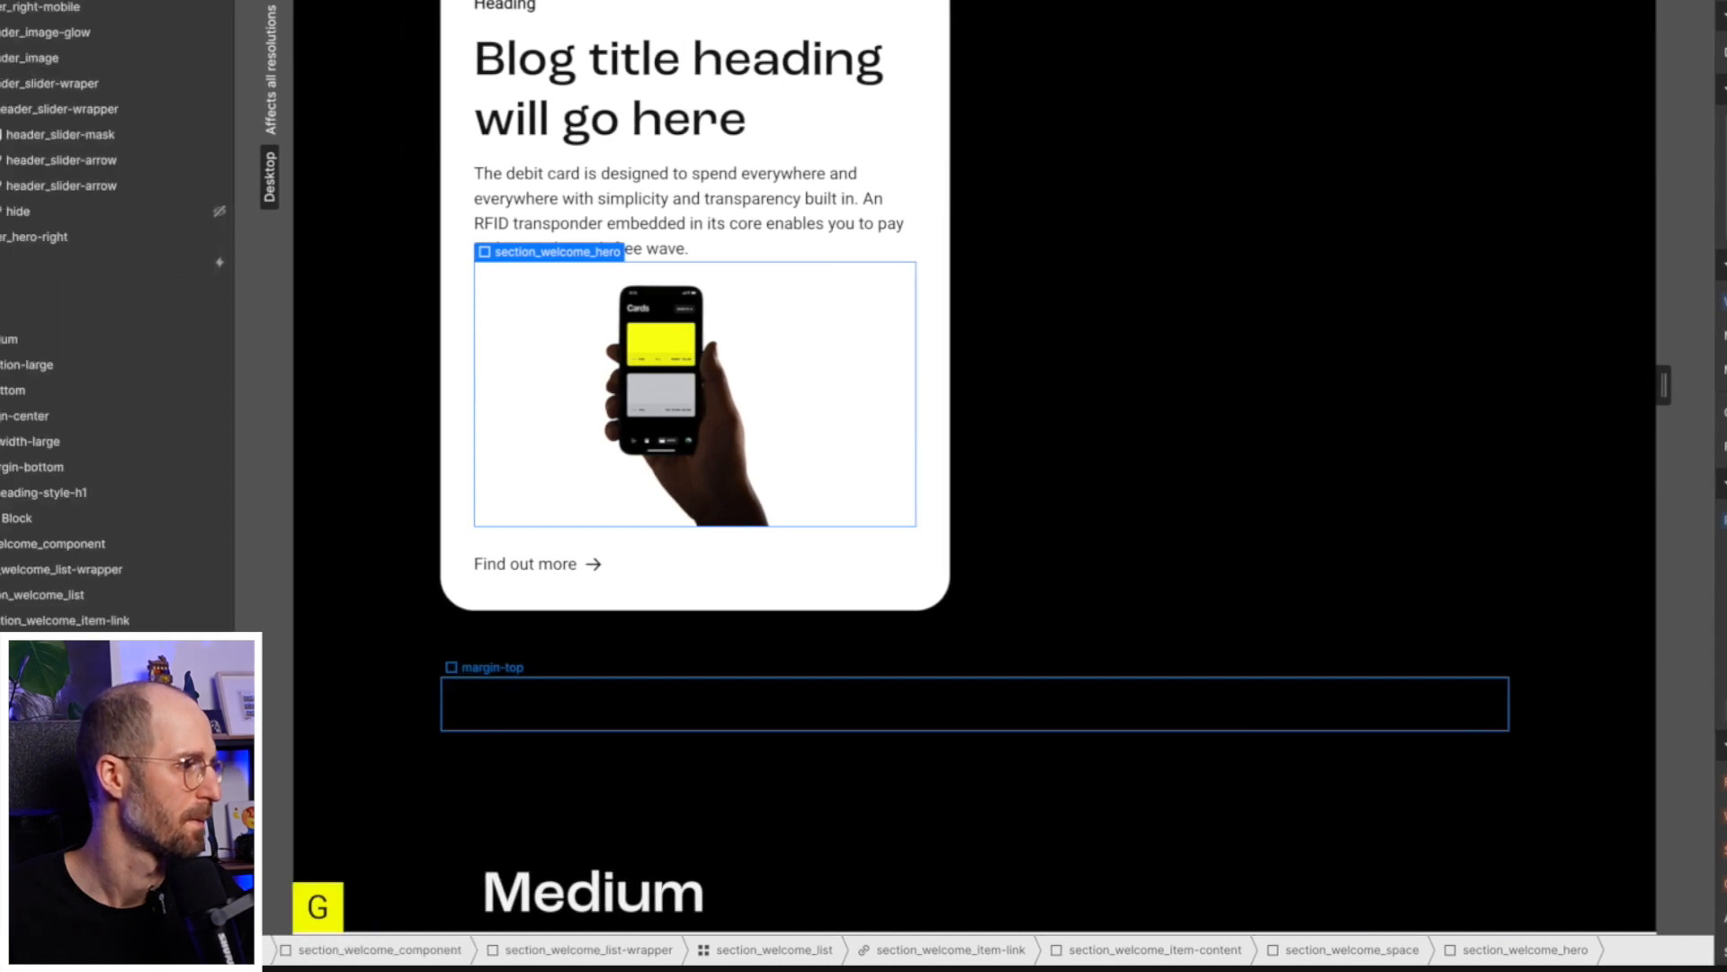
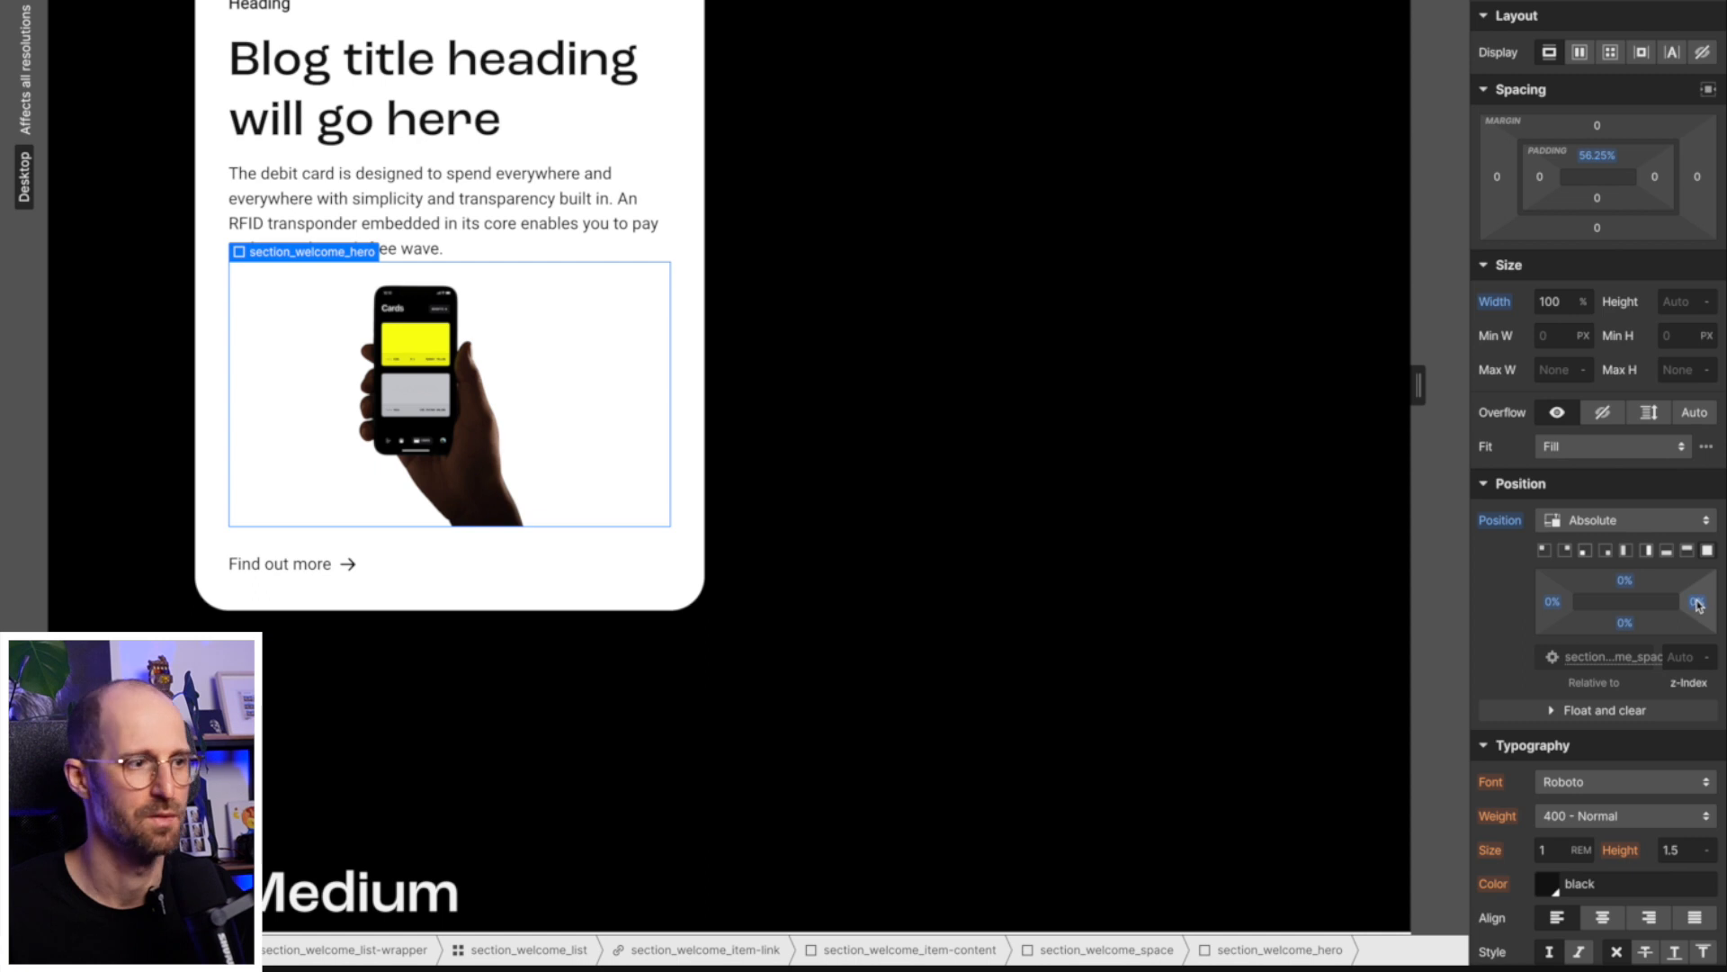
Set the right offset of section_welcome_hero to -5rem and reset its width to Auto.
left_click(1698, 604)
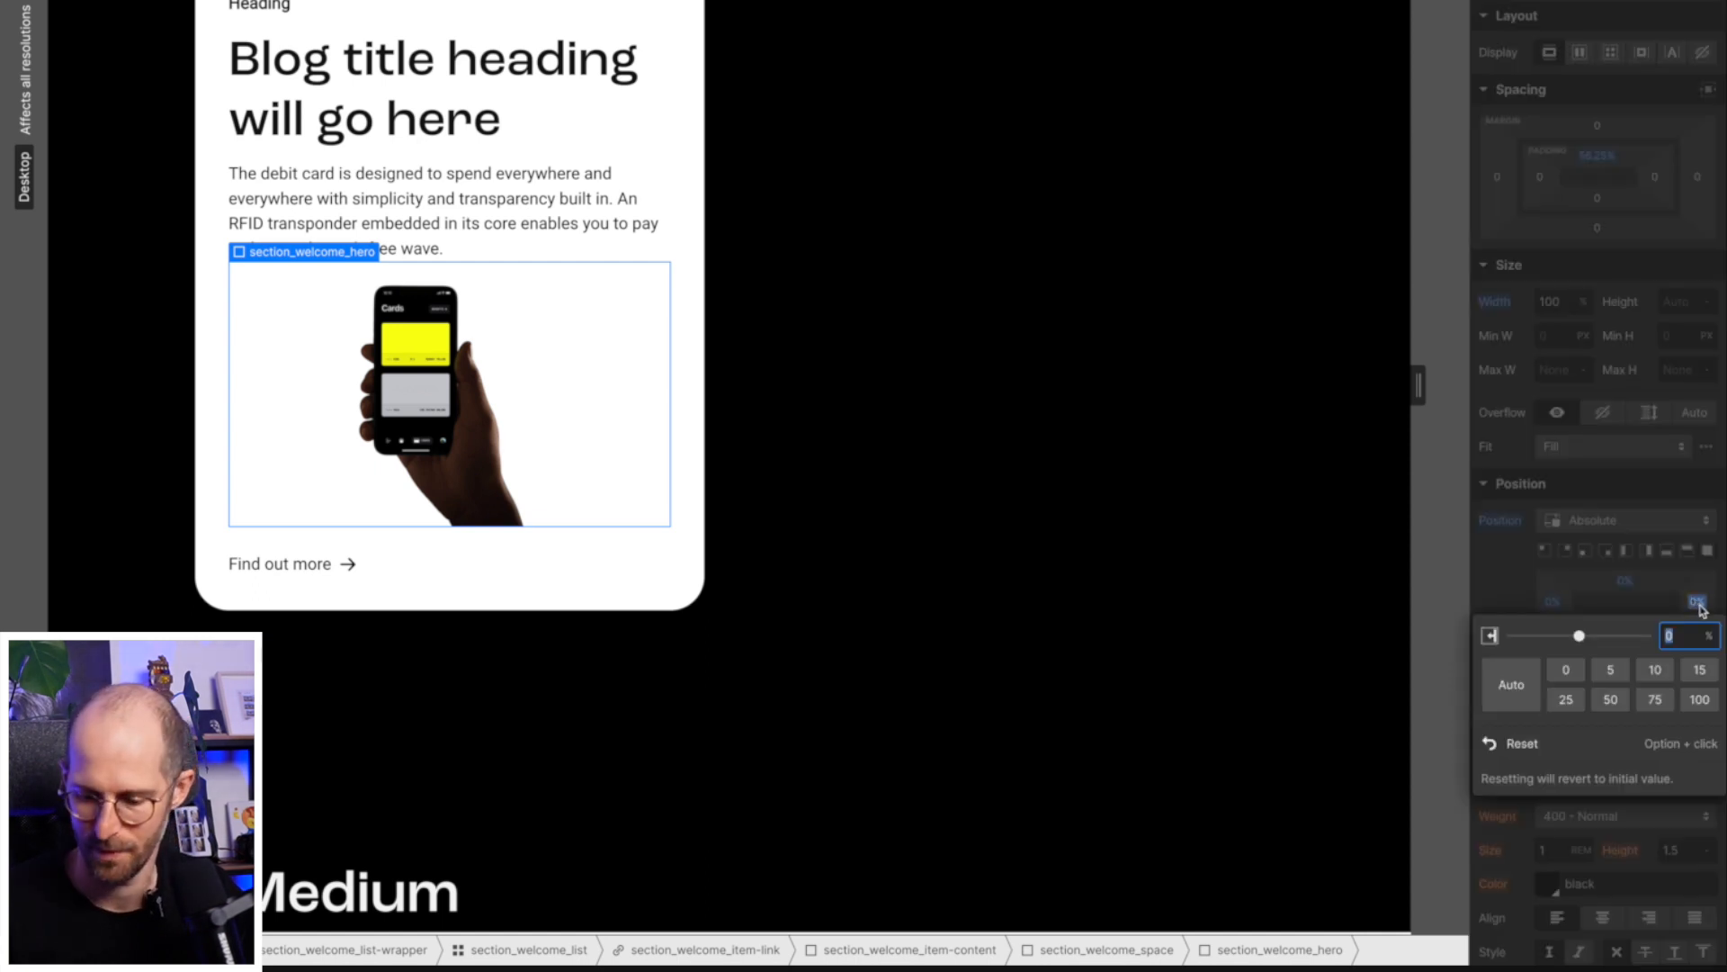
type("-")
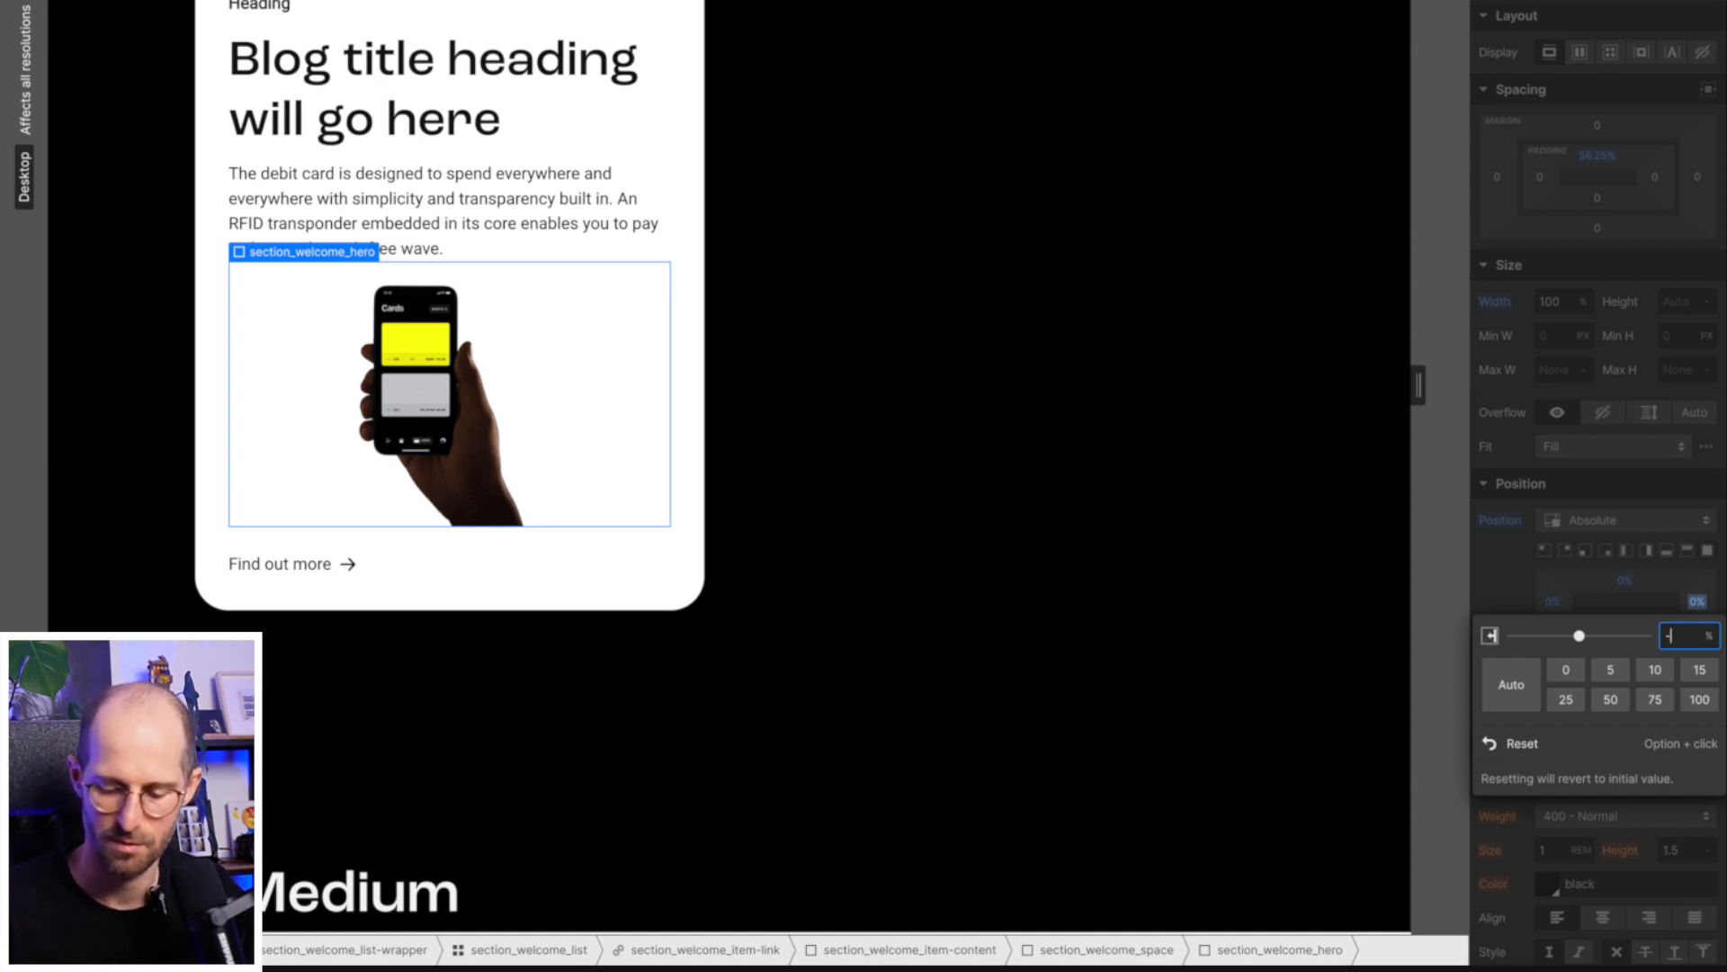
type("5rem")
key("Return")
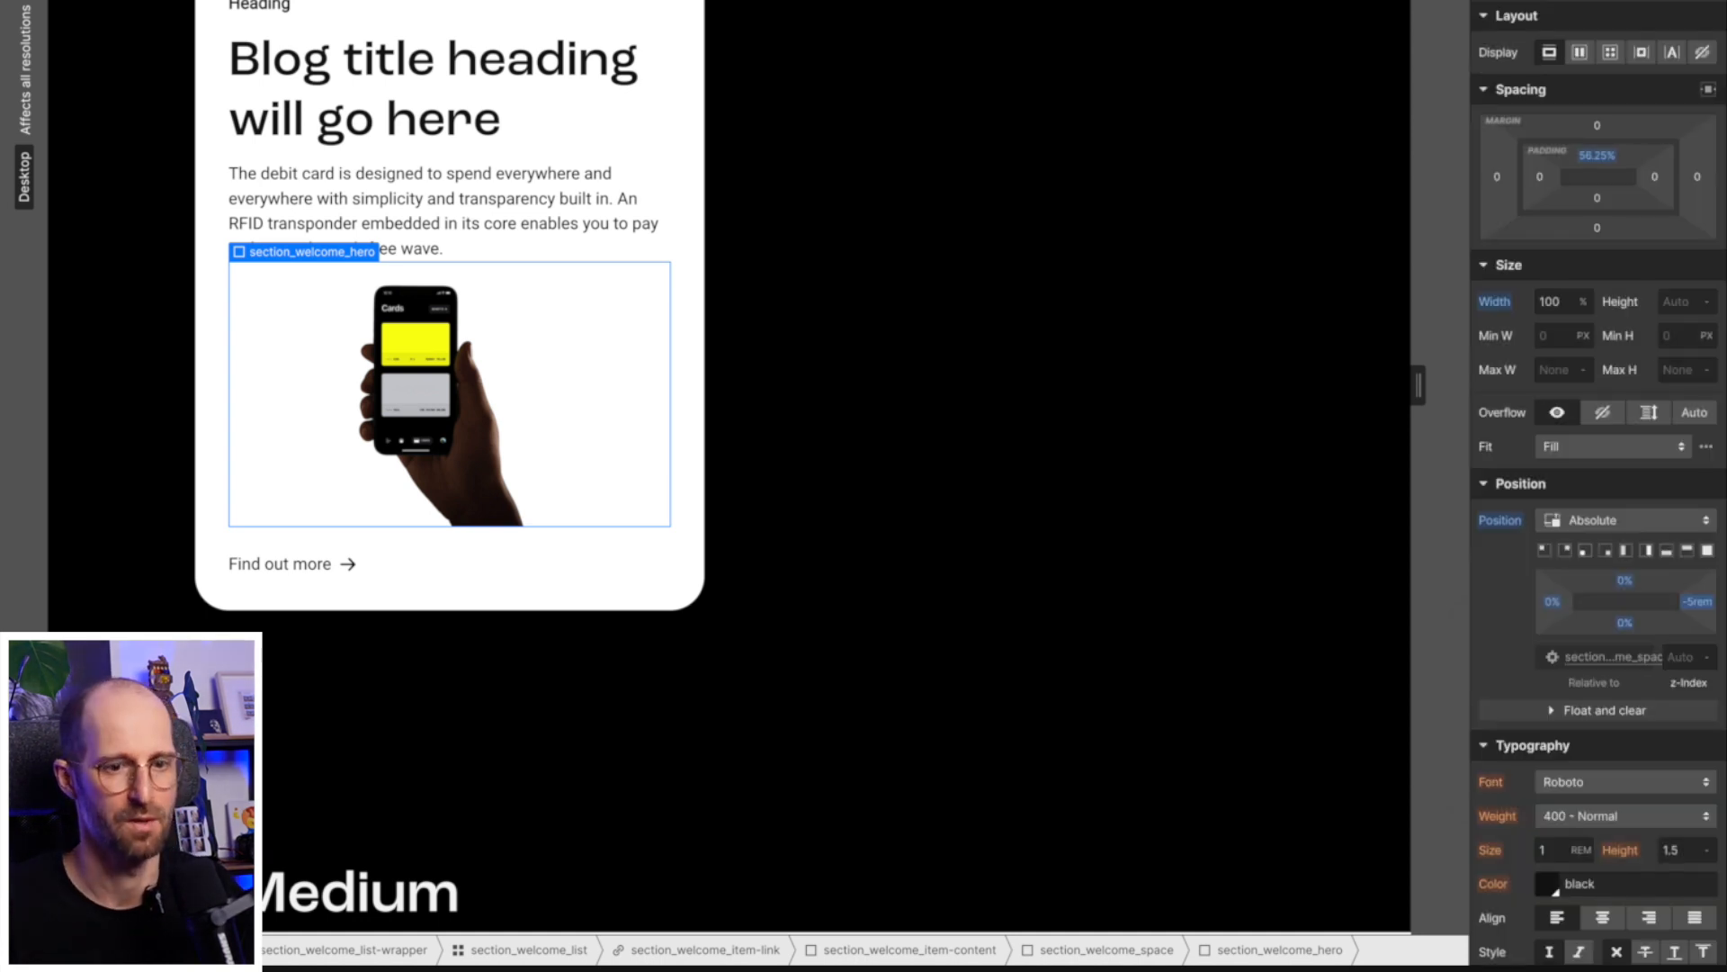
key("g")
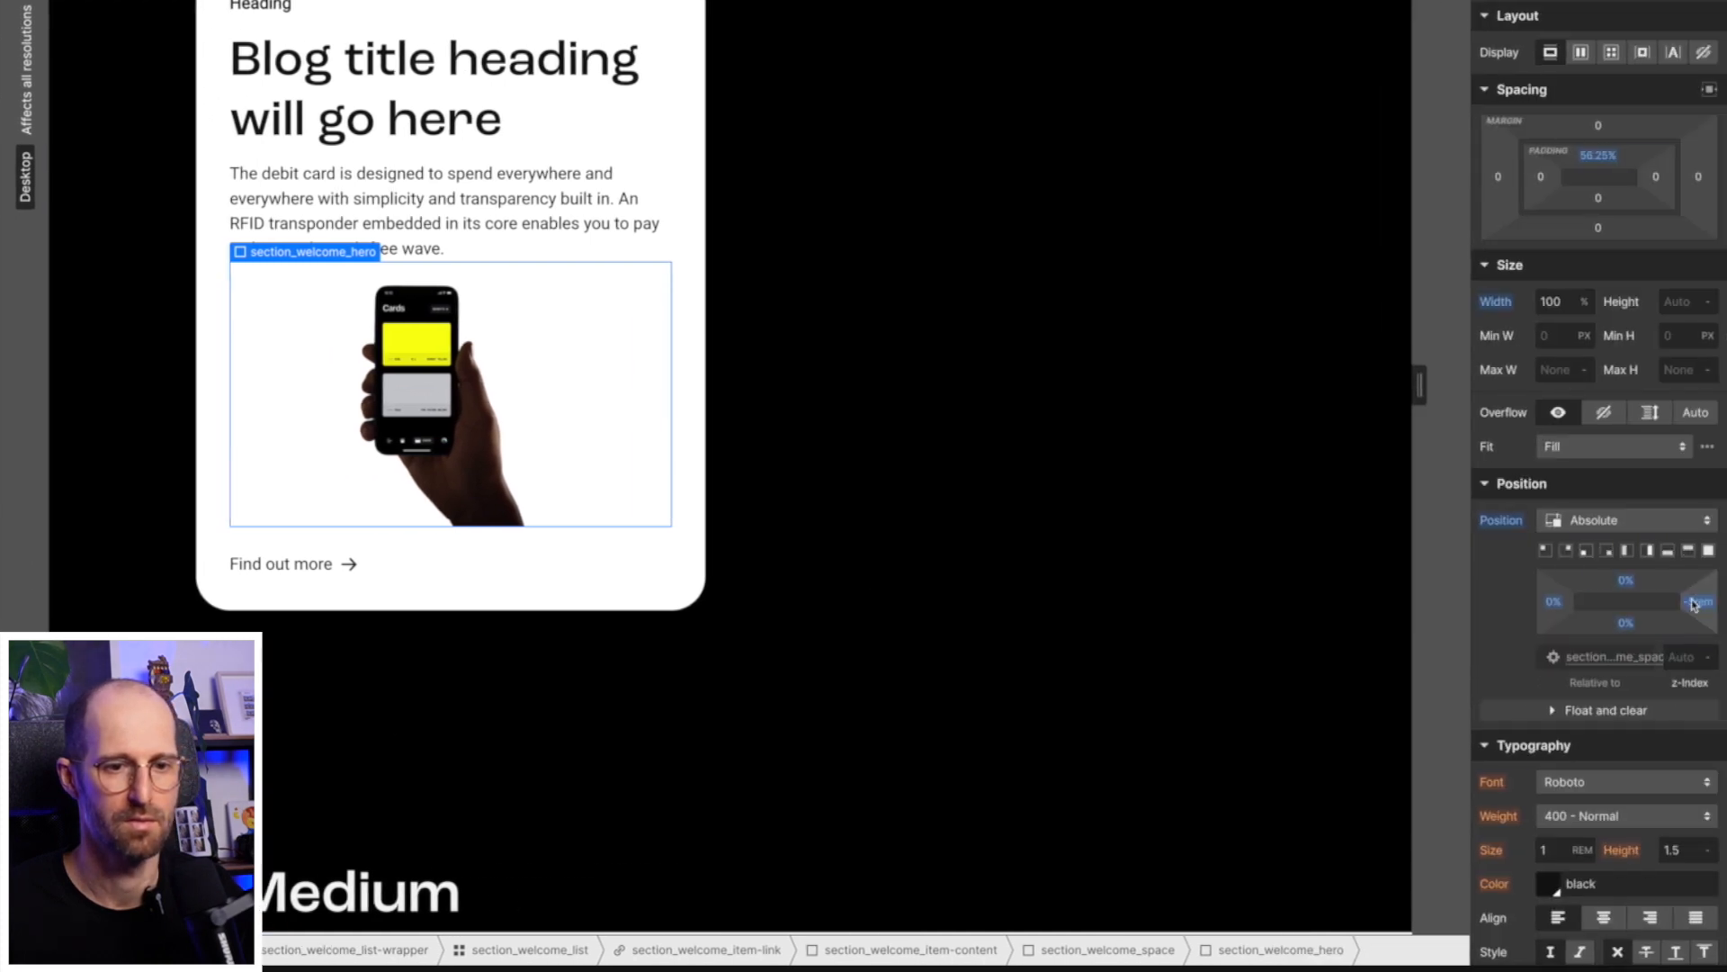
left_click_drag(1693, 605, 1675, 604)
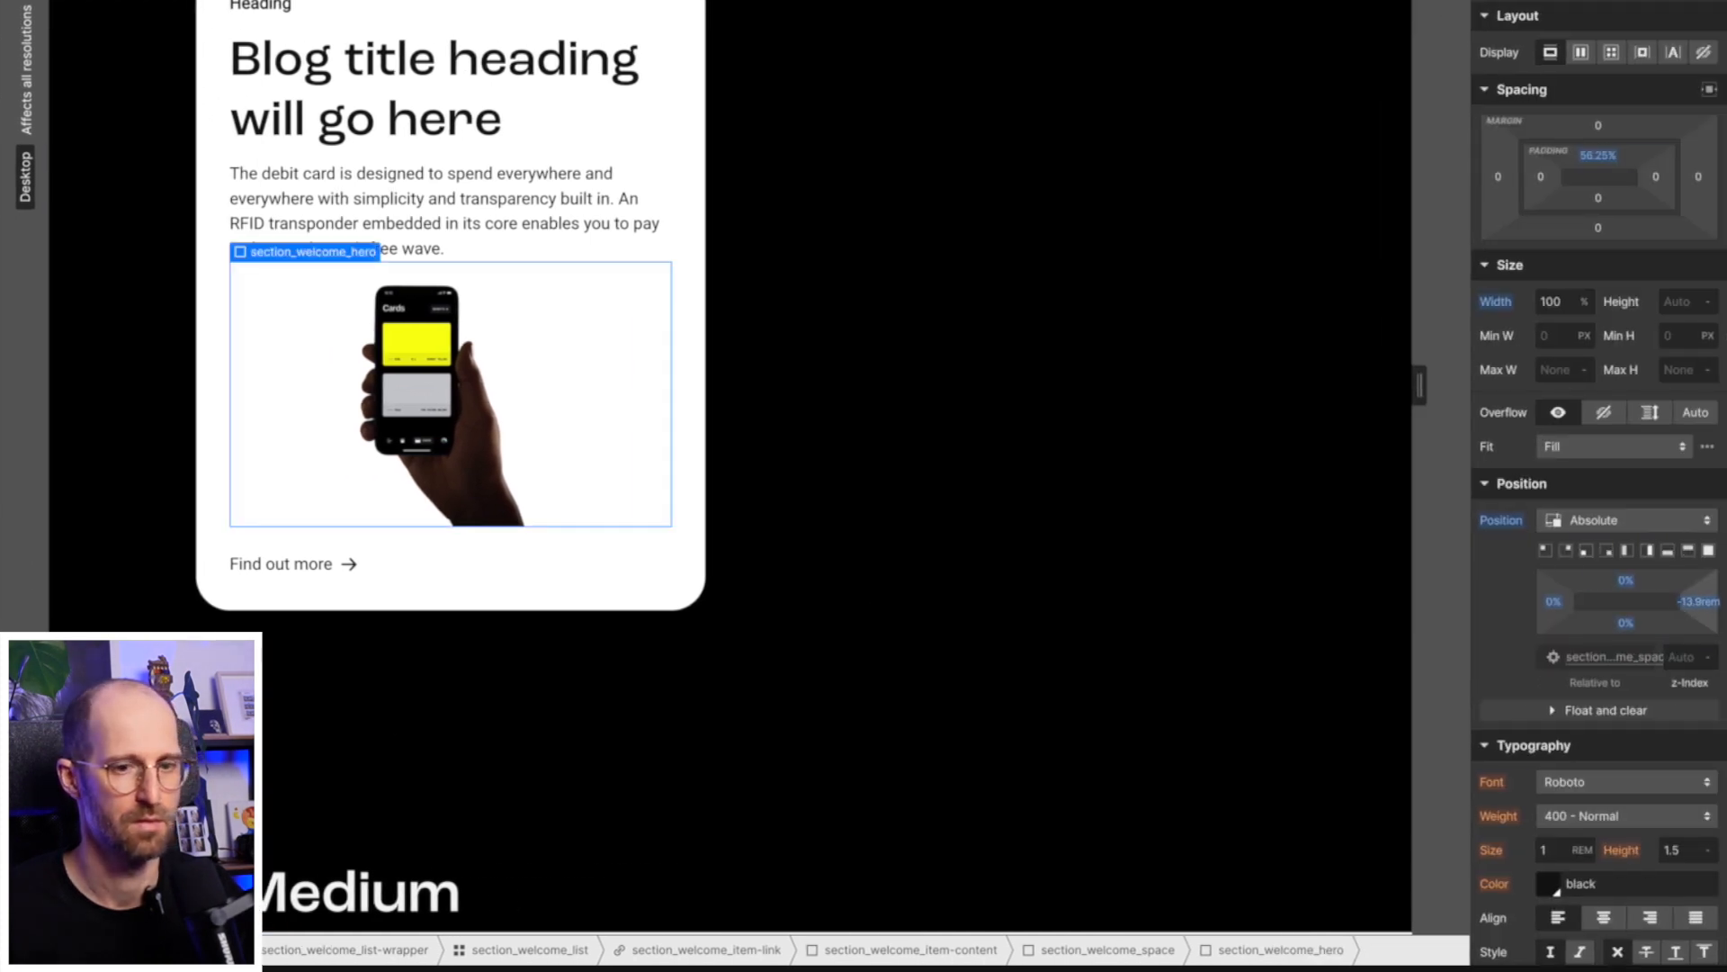
left_click_drag(1703, 710, 1703, 709)
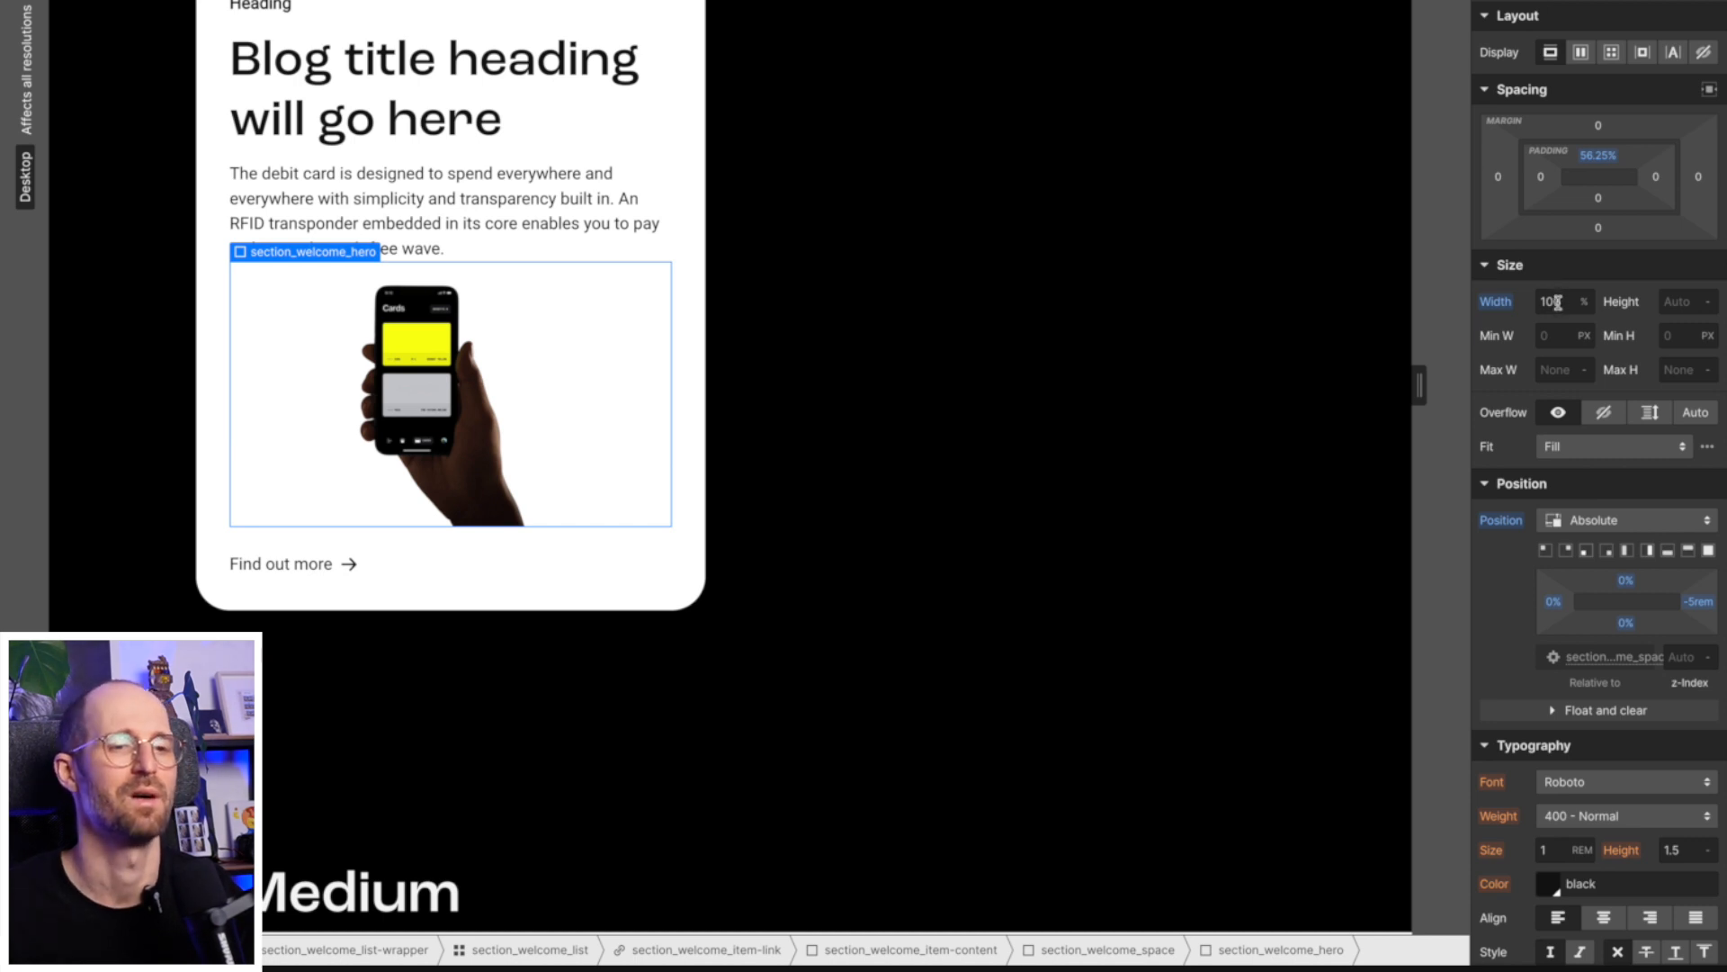
left_click(1497, 306, "alt")
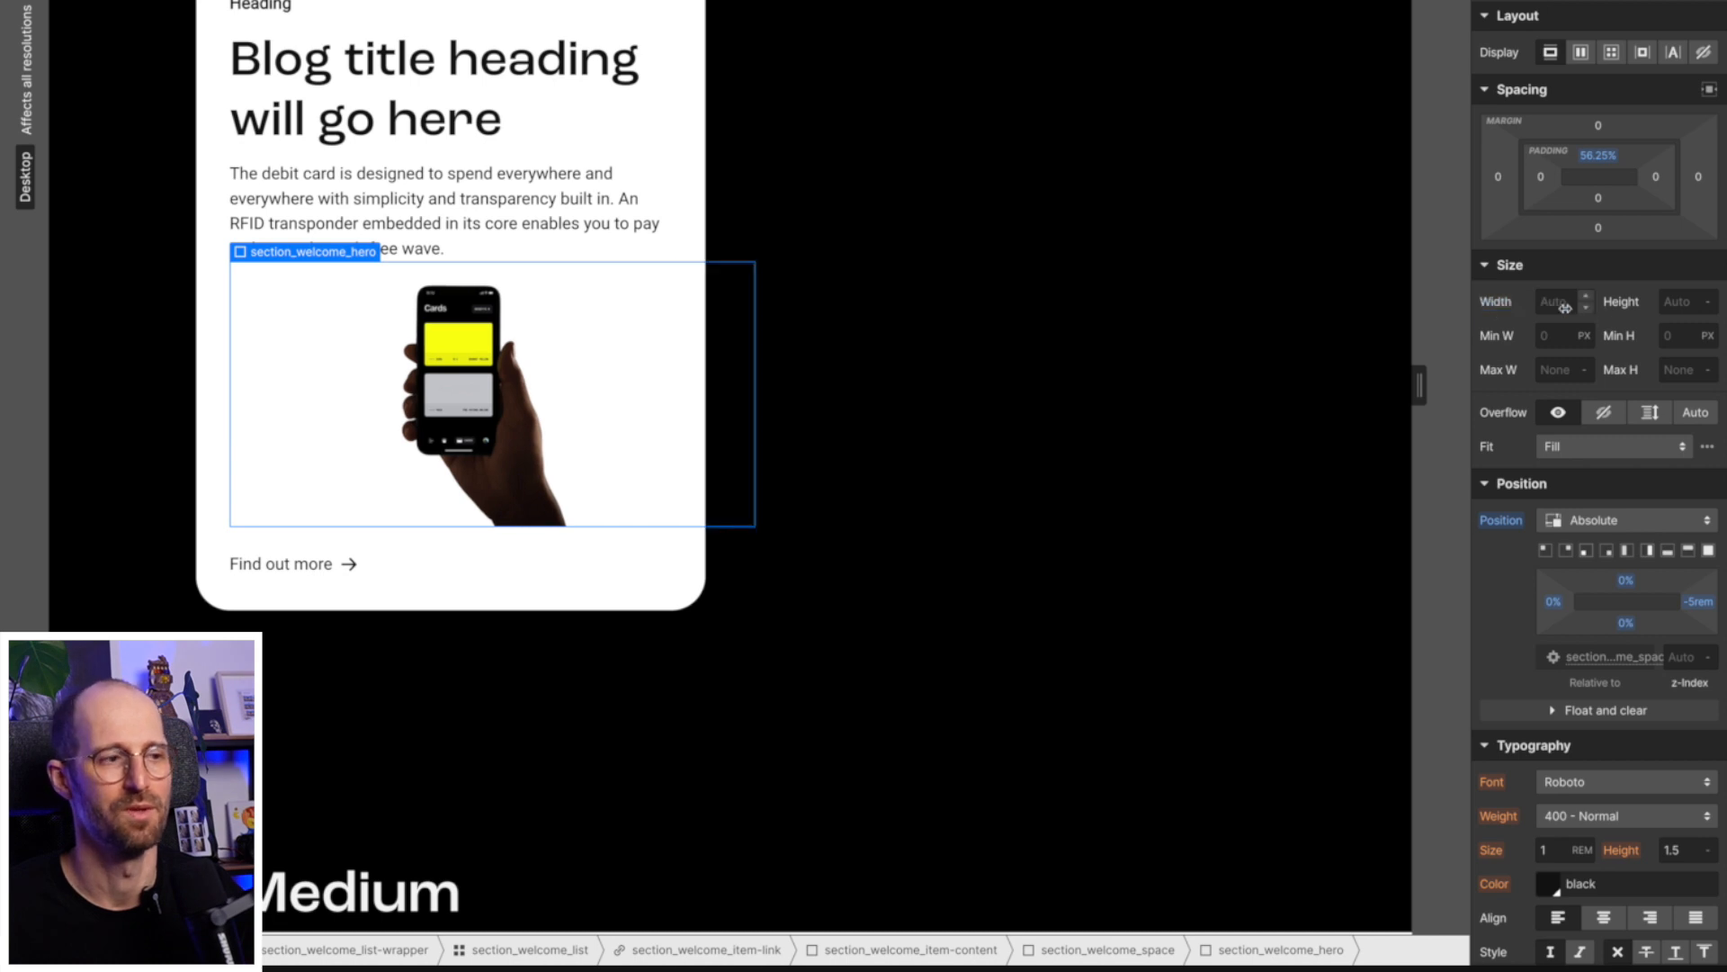
Set the bottom offset of section_welcome_hero to -10rem.
left_click(1625, 623)
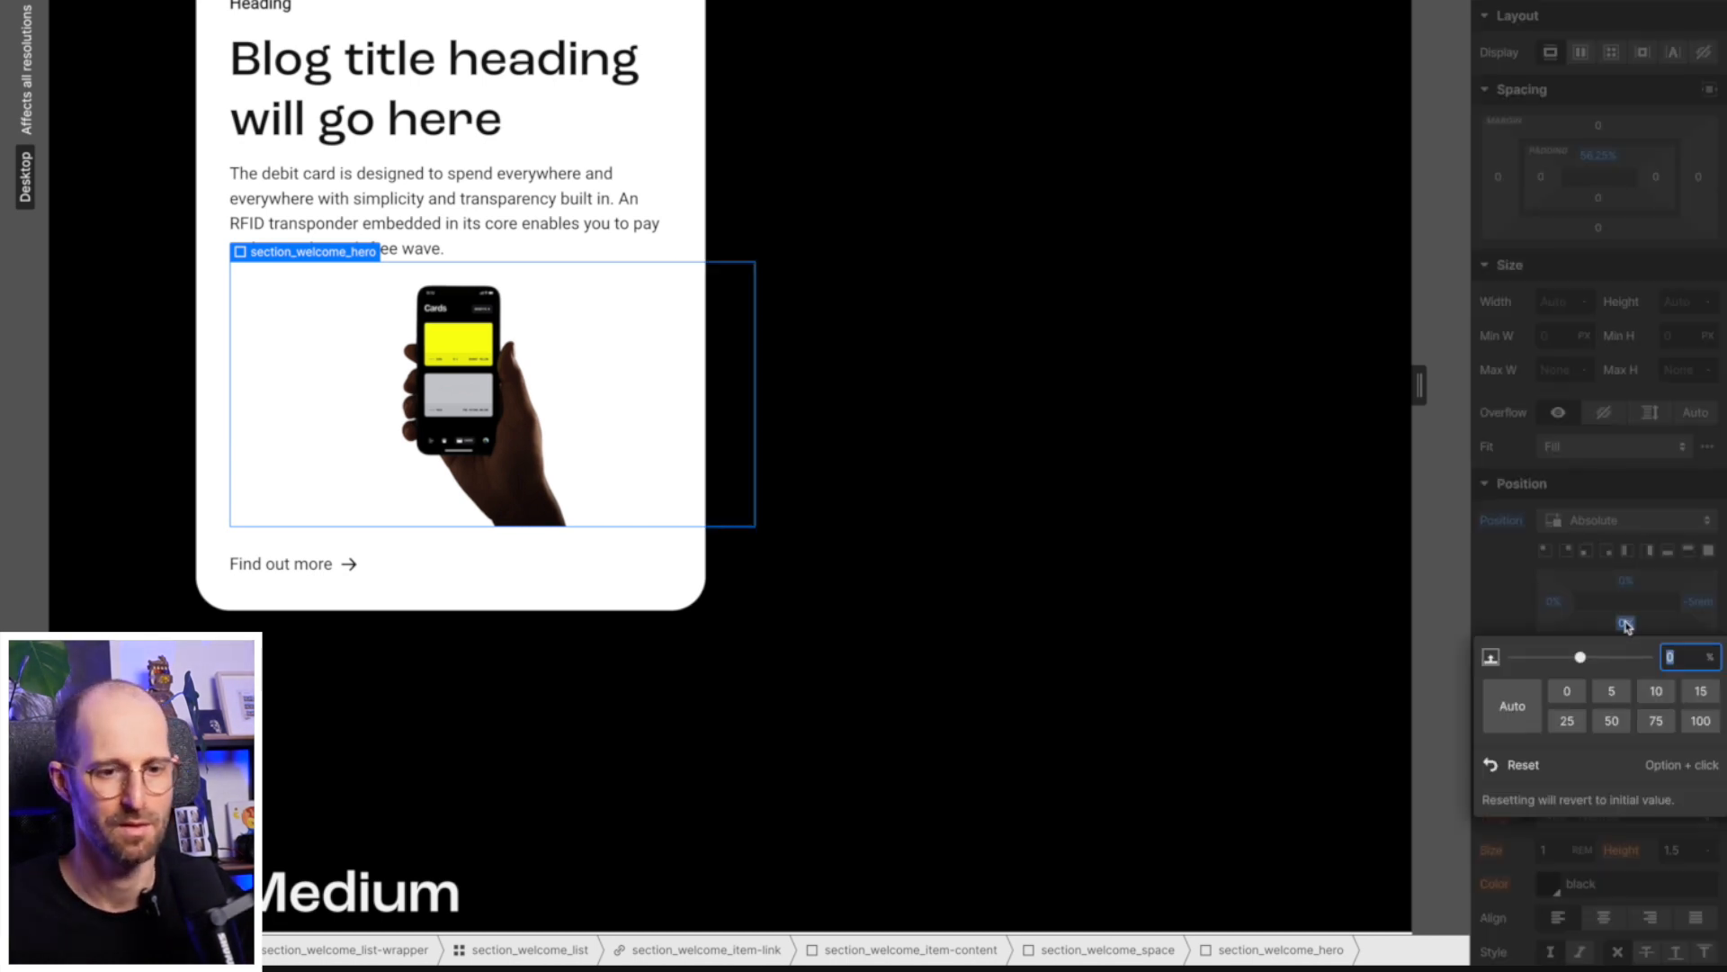
left_click(1626, 628)
left_click(1626, 623)
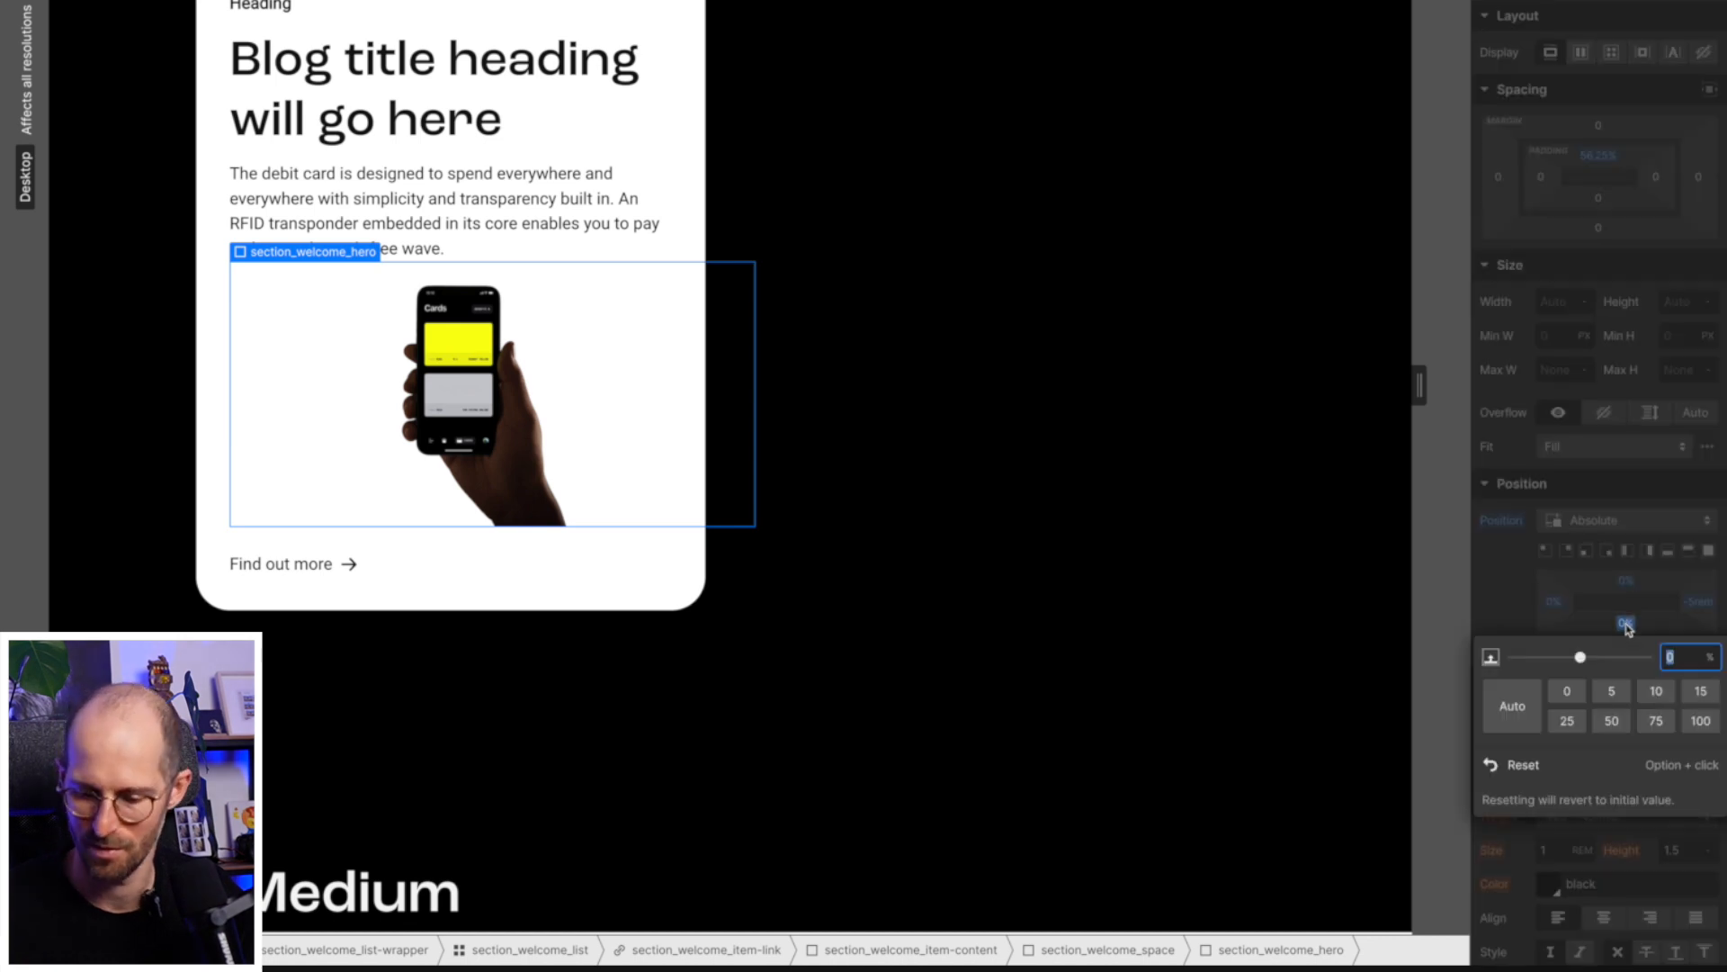
type("-10")
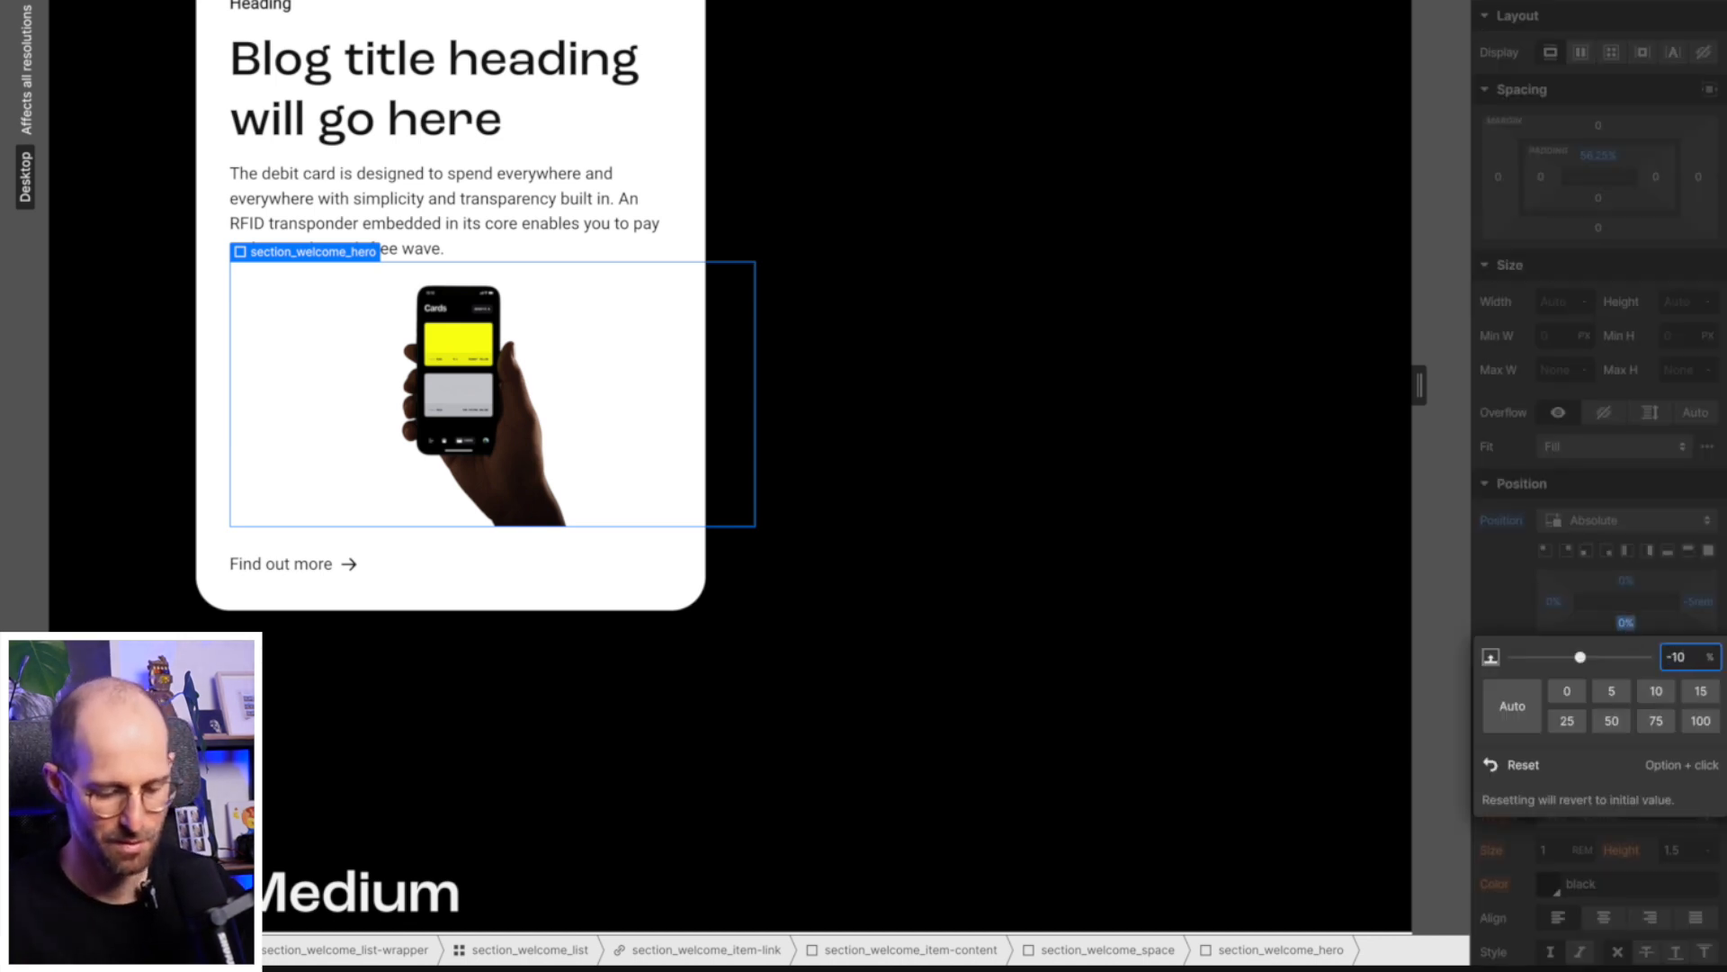
type("rem")
key("Return")
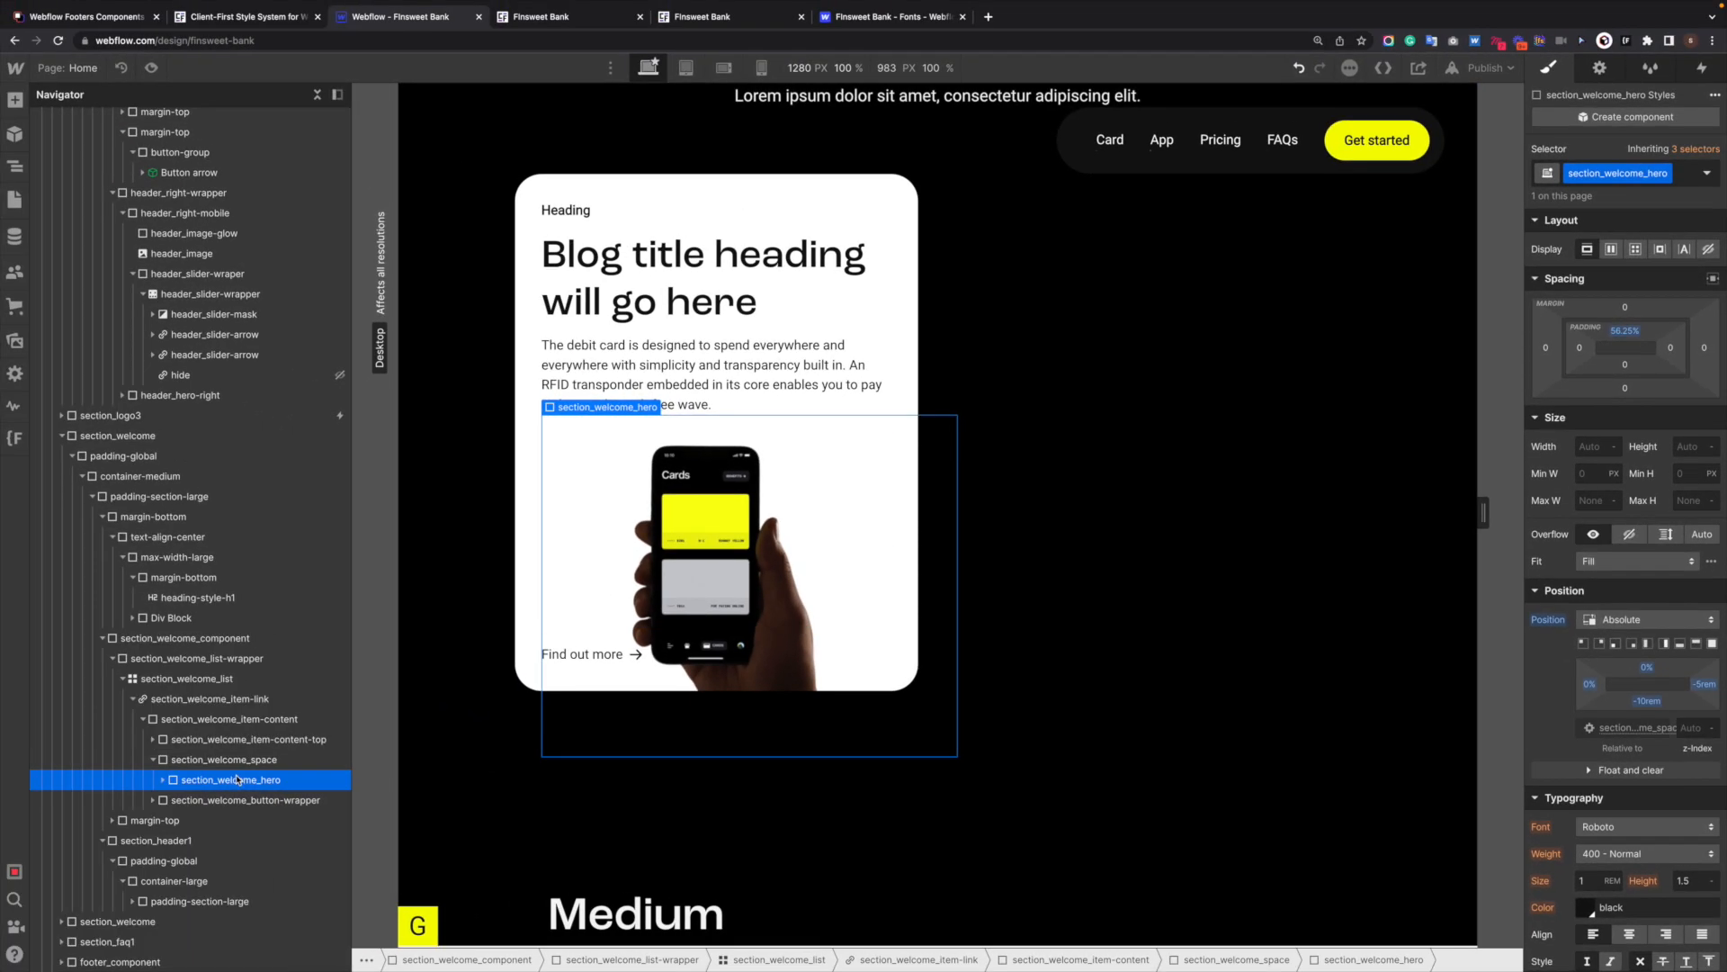
Set the fit position of section_welcome_hero-image to 100% left and 0% top.
left_click(165, 780)
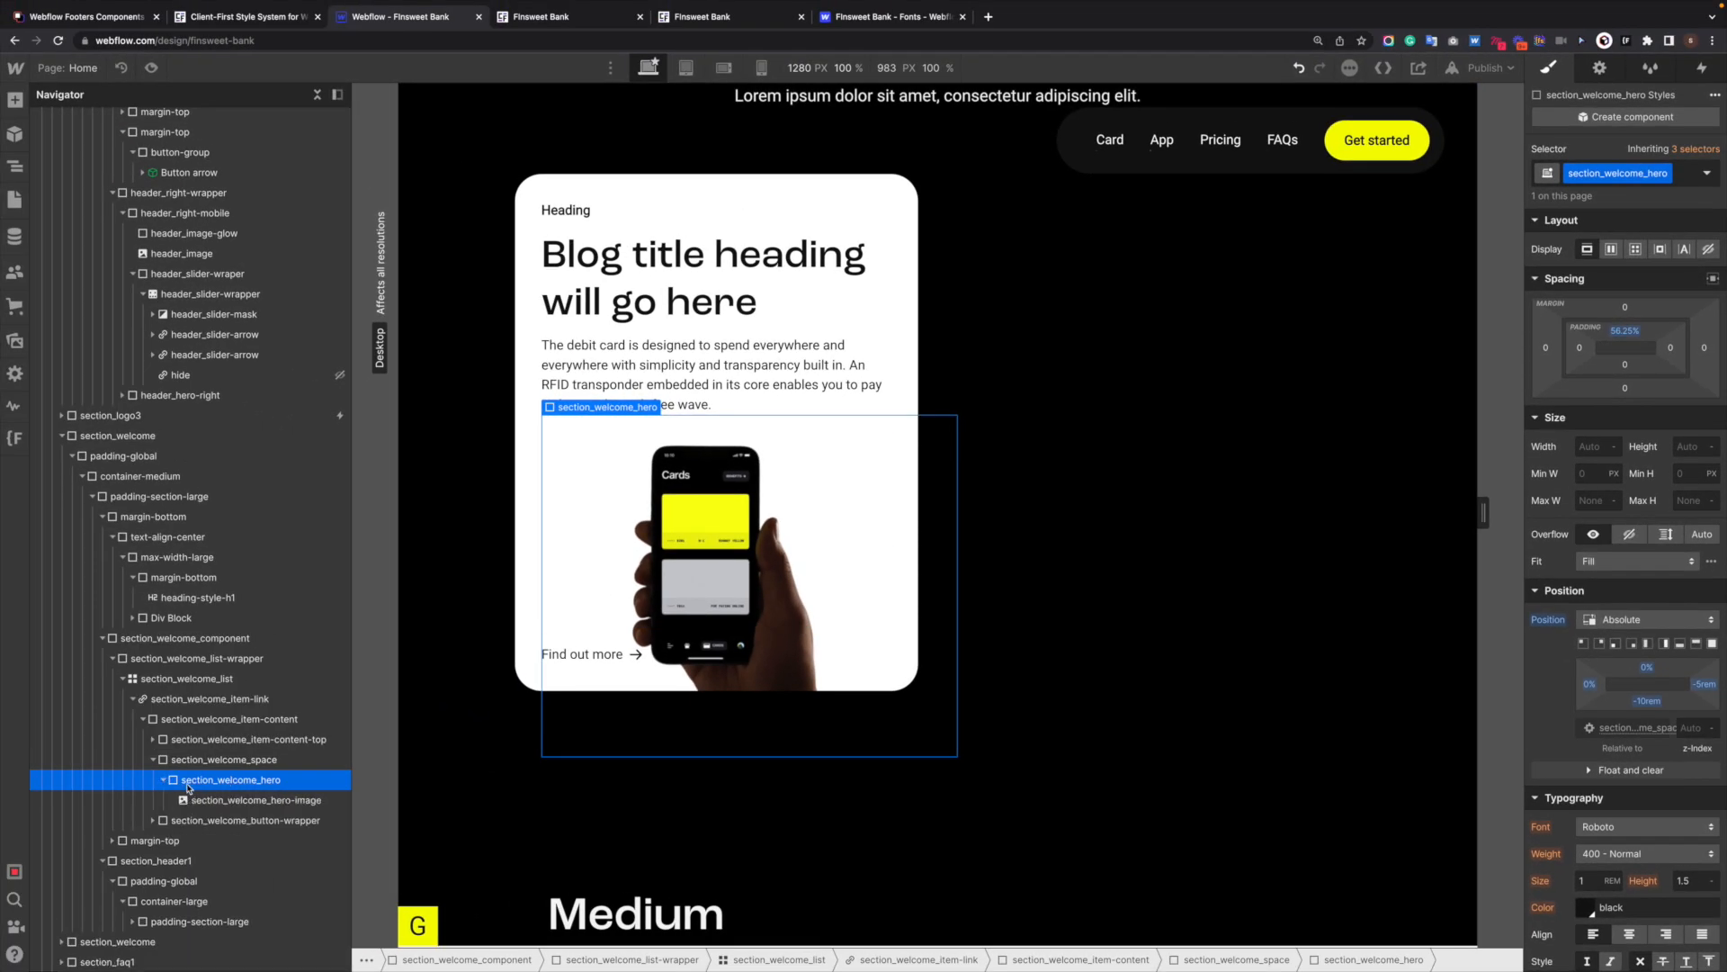
left_click(217, 801)
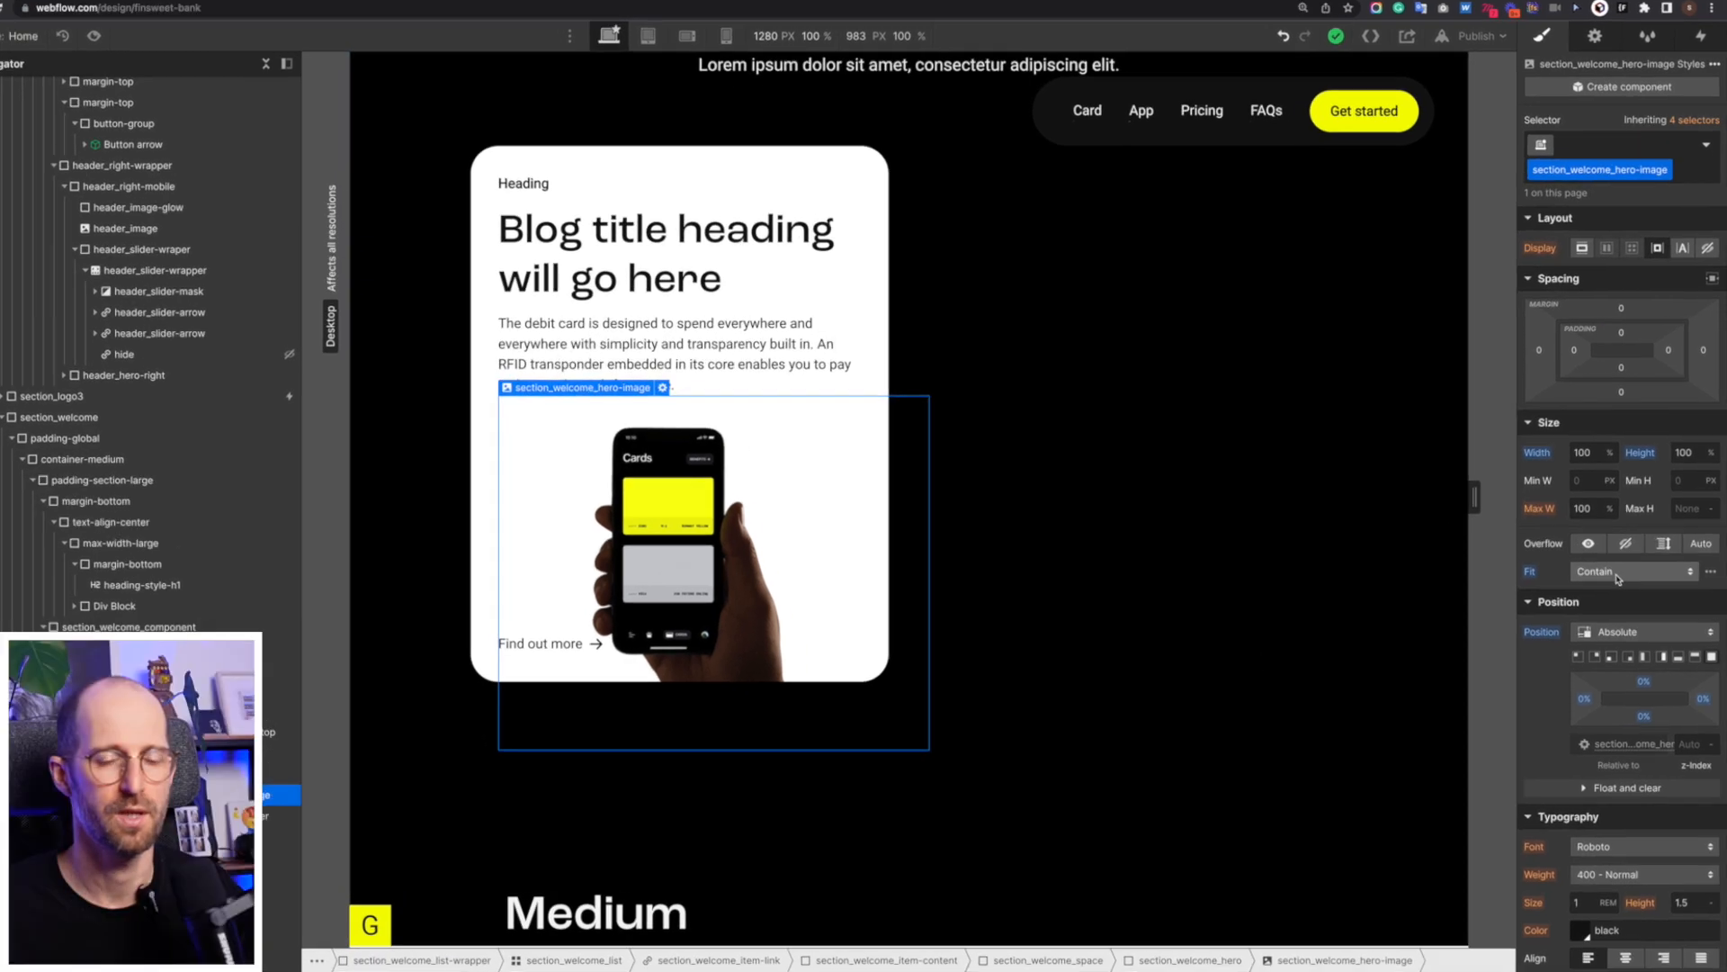
left_click(1674, 583)
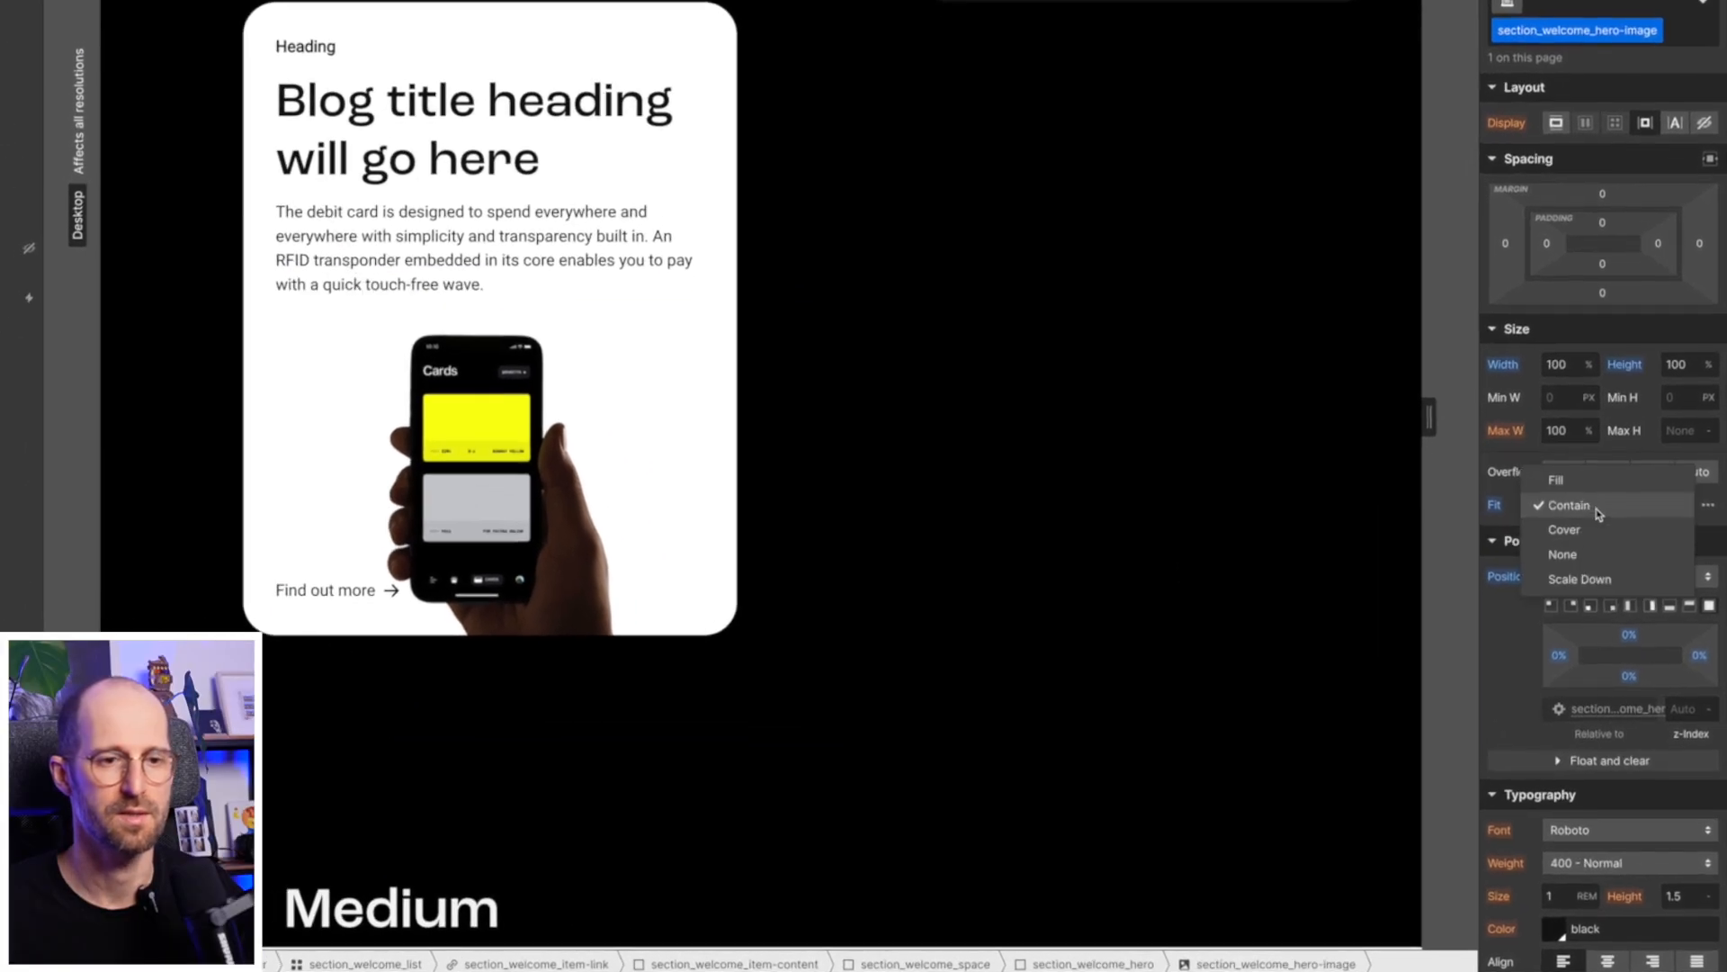
left_click(1707, 490)
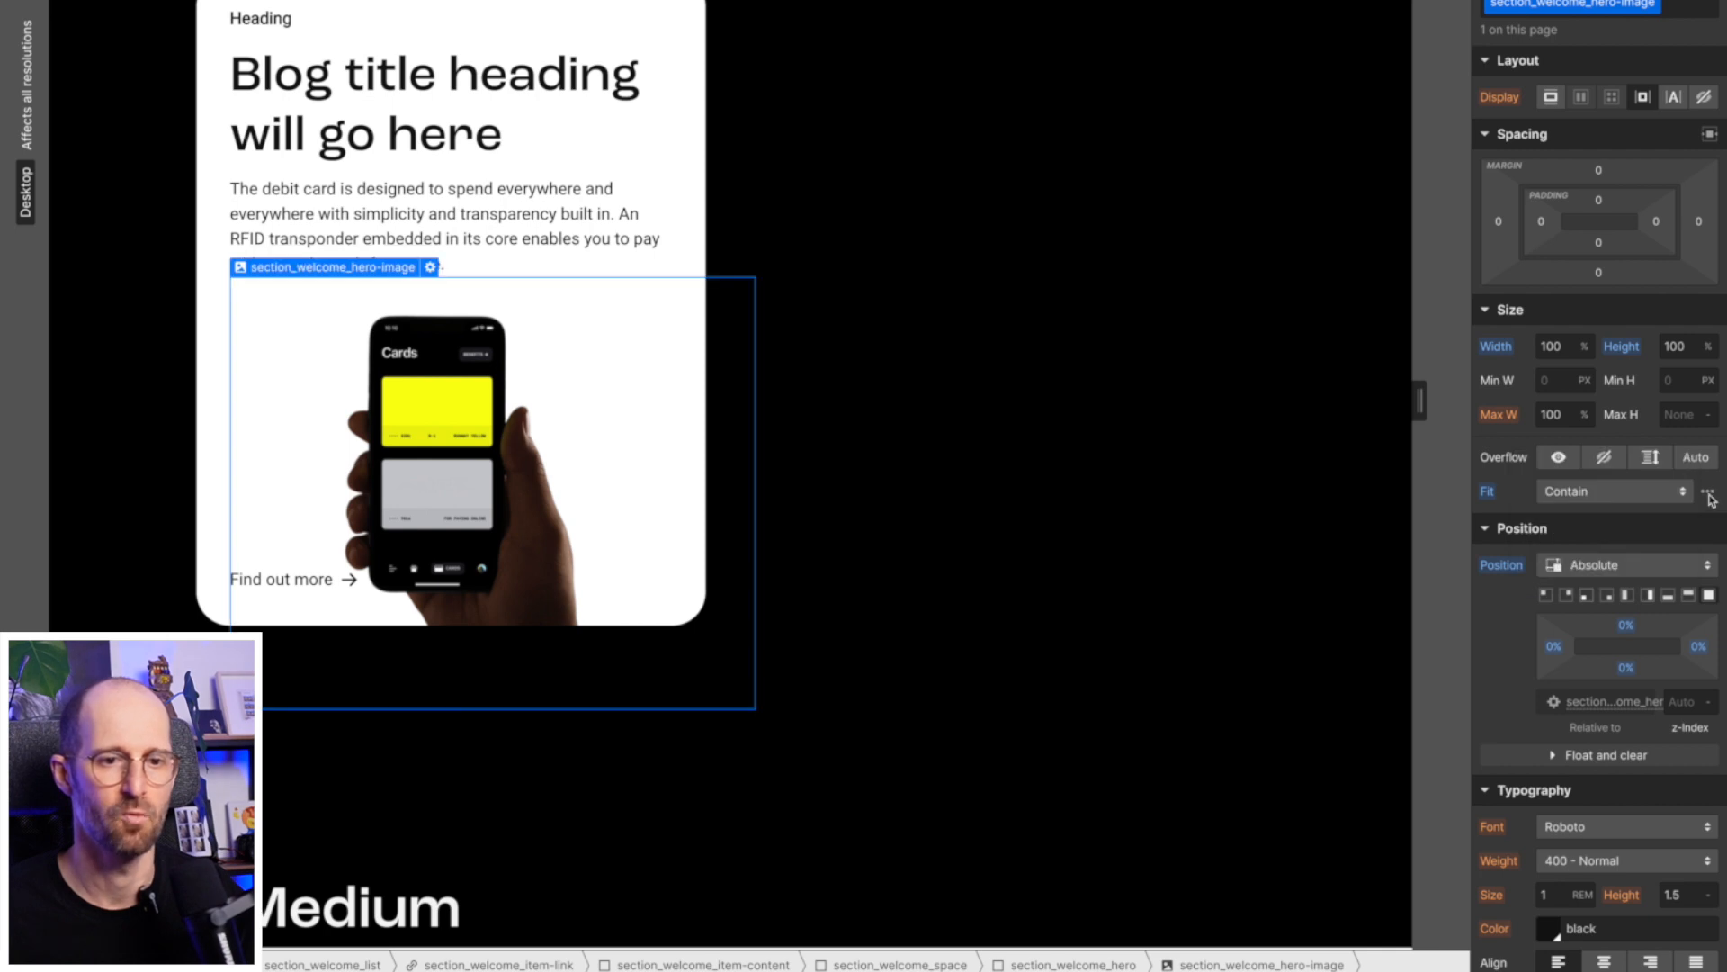
left_click(1707, 490)
left_click_drag(1569, 556, 1590, 553)
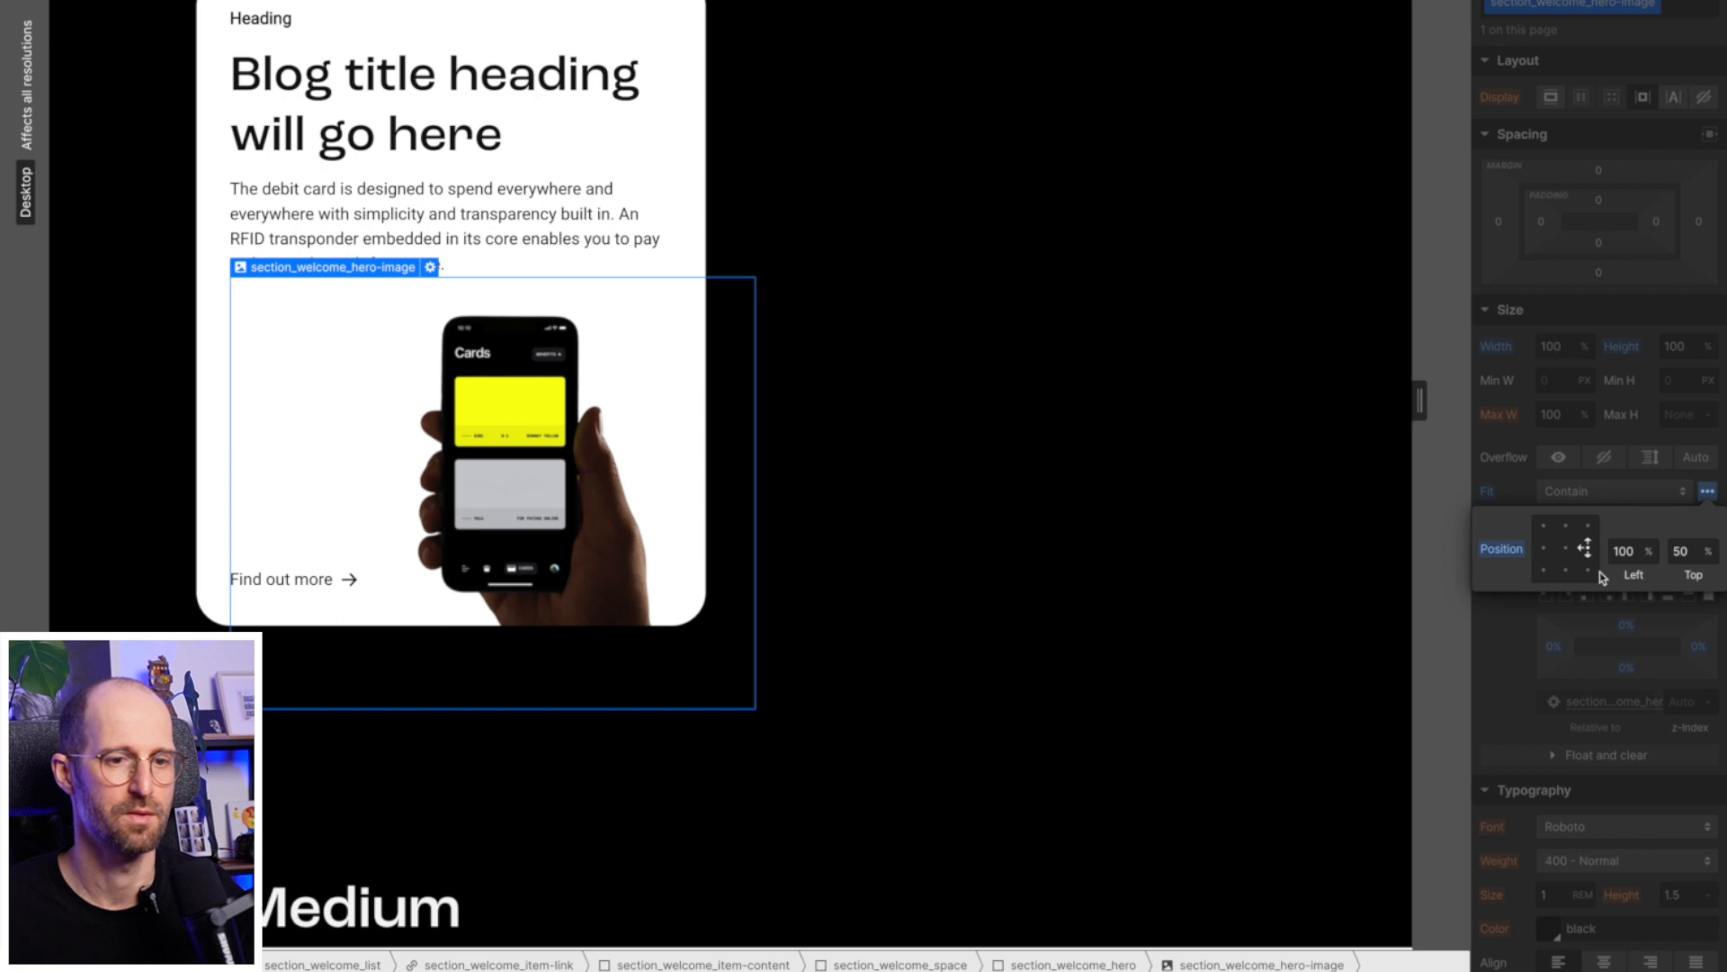
left_click_drag(1589, 564, 1590, 534)
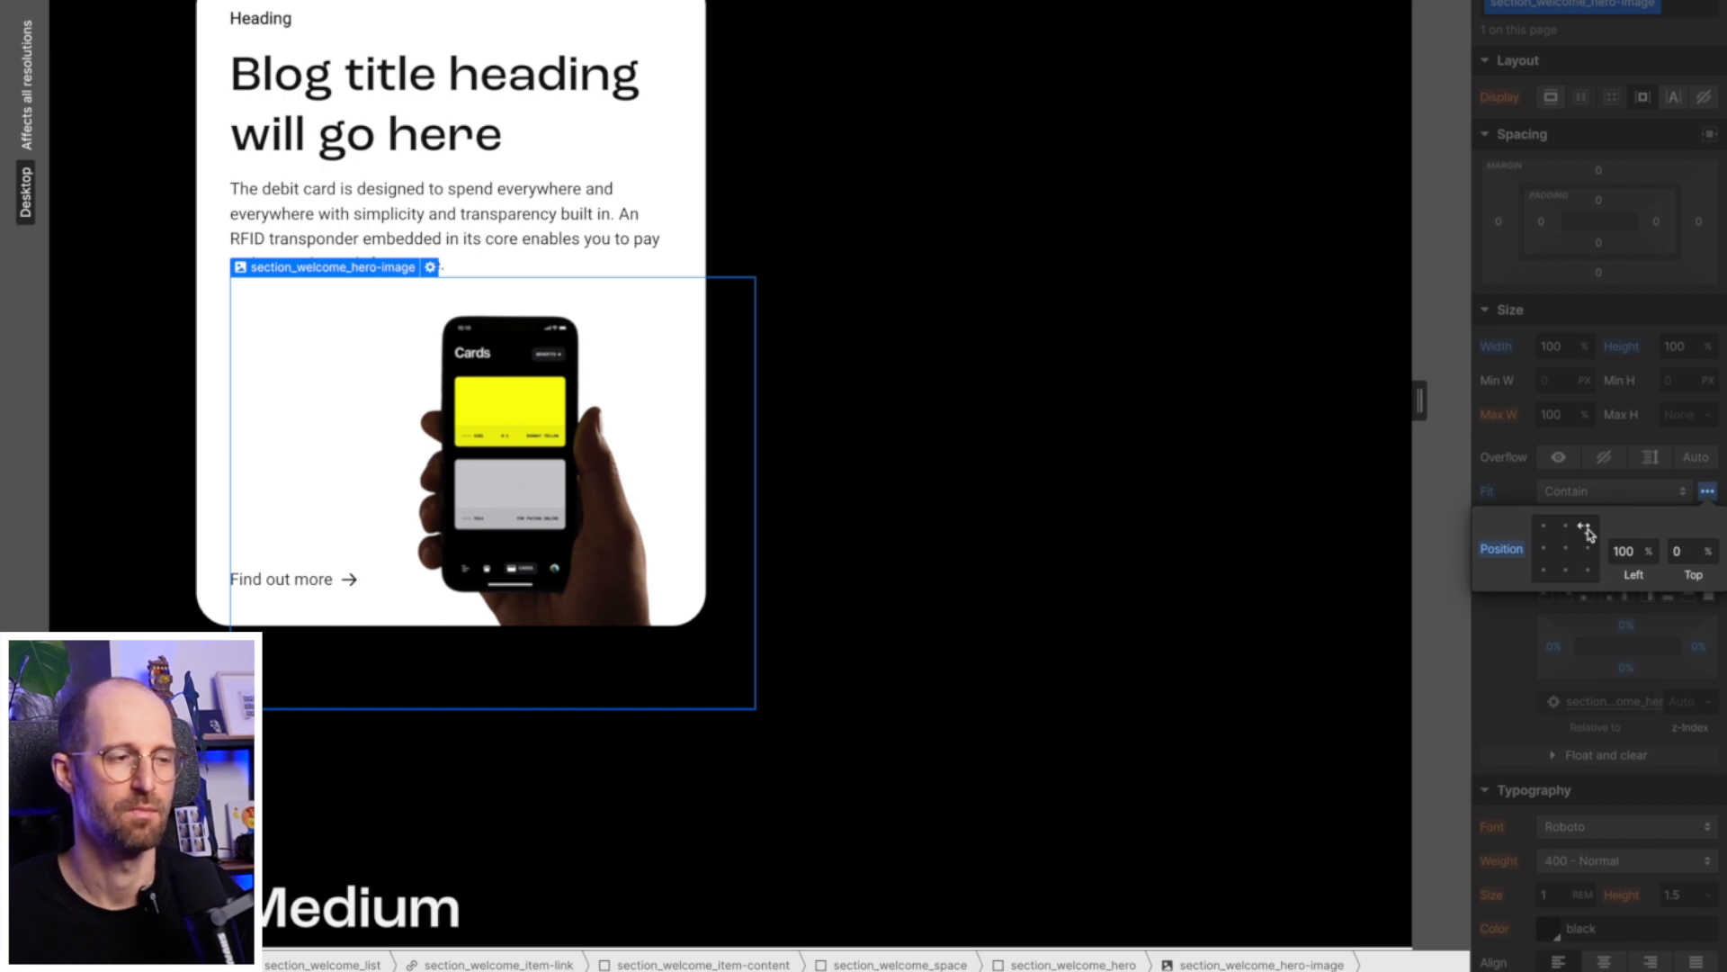
left_click(486, 135)
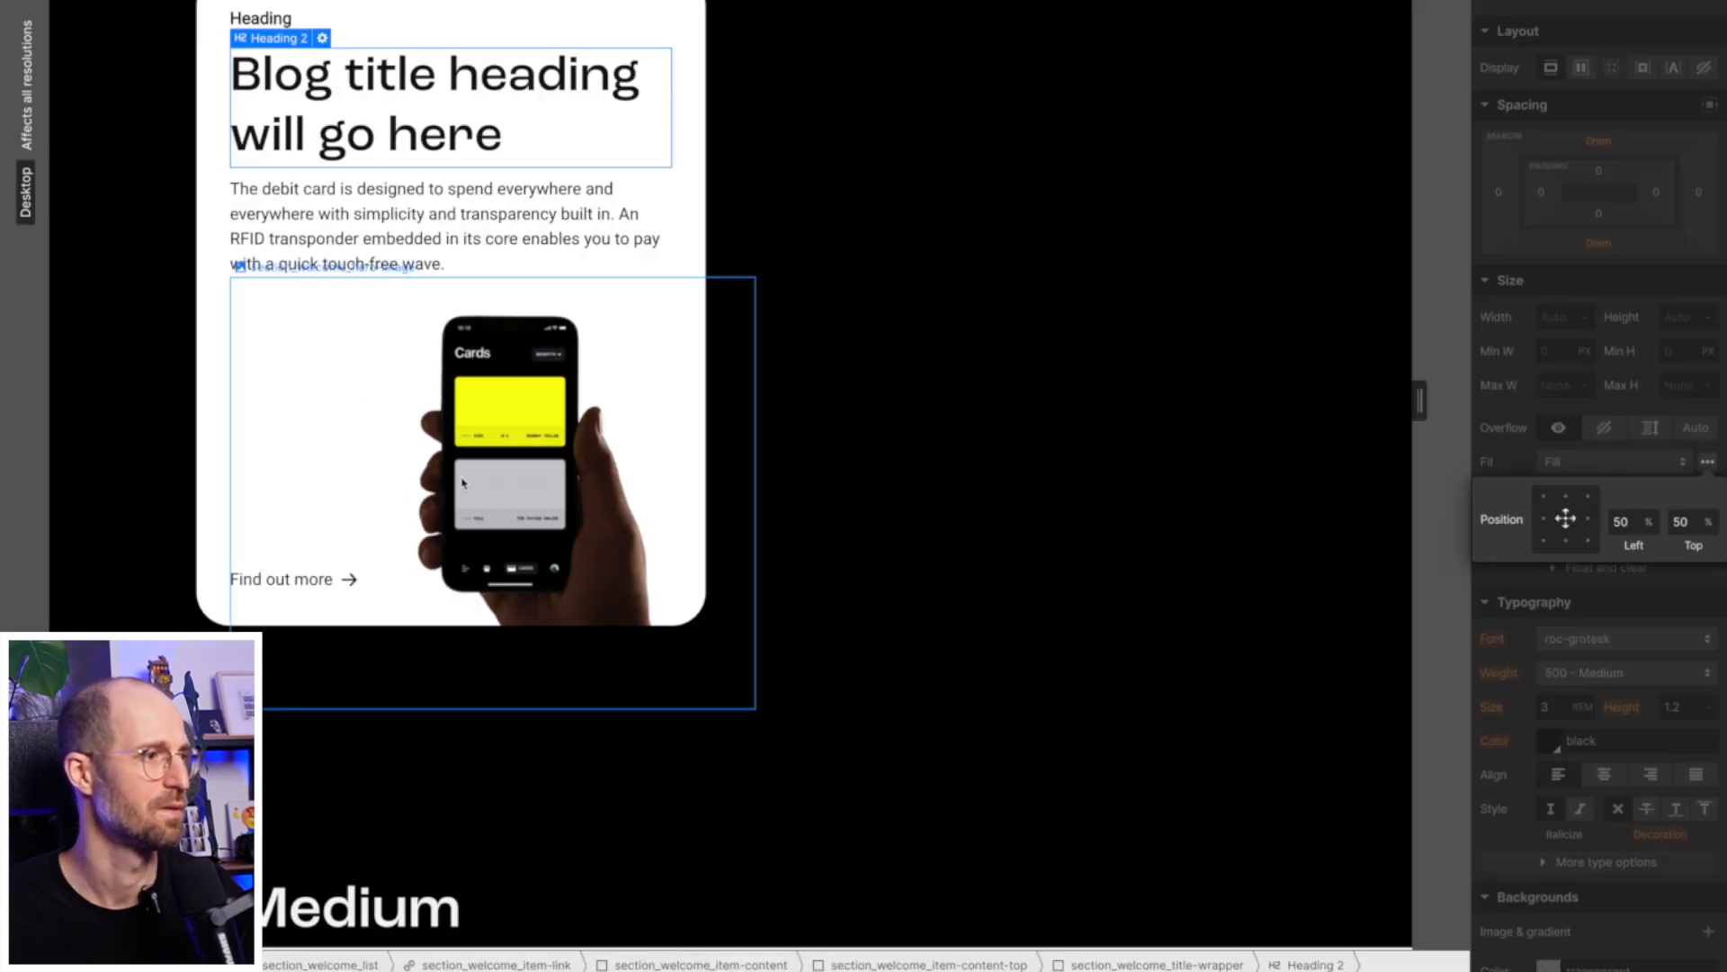
left_click(463, 484)
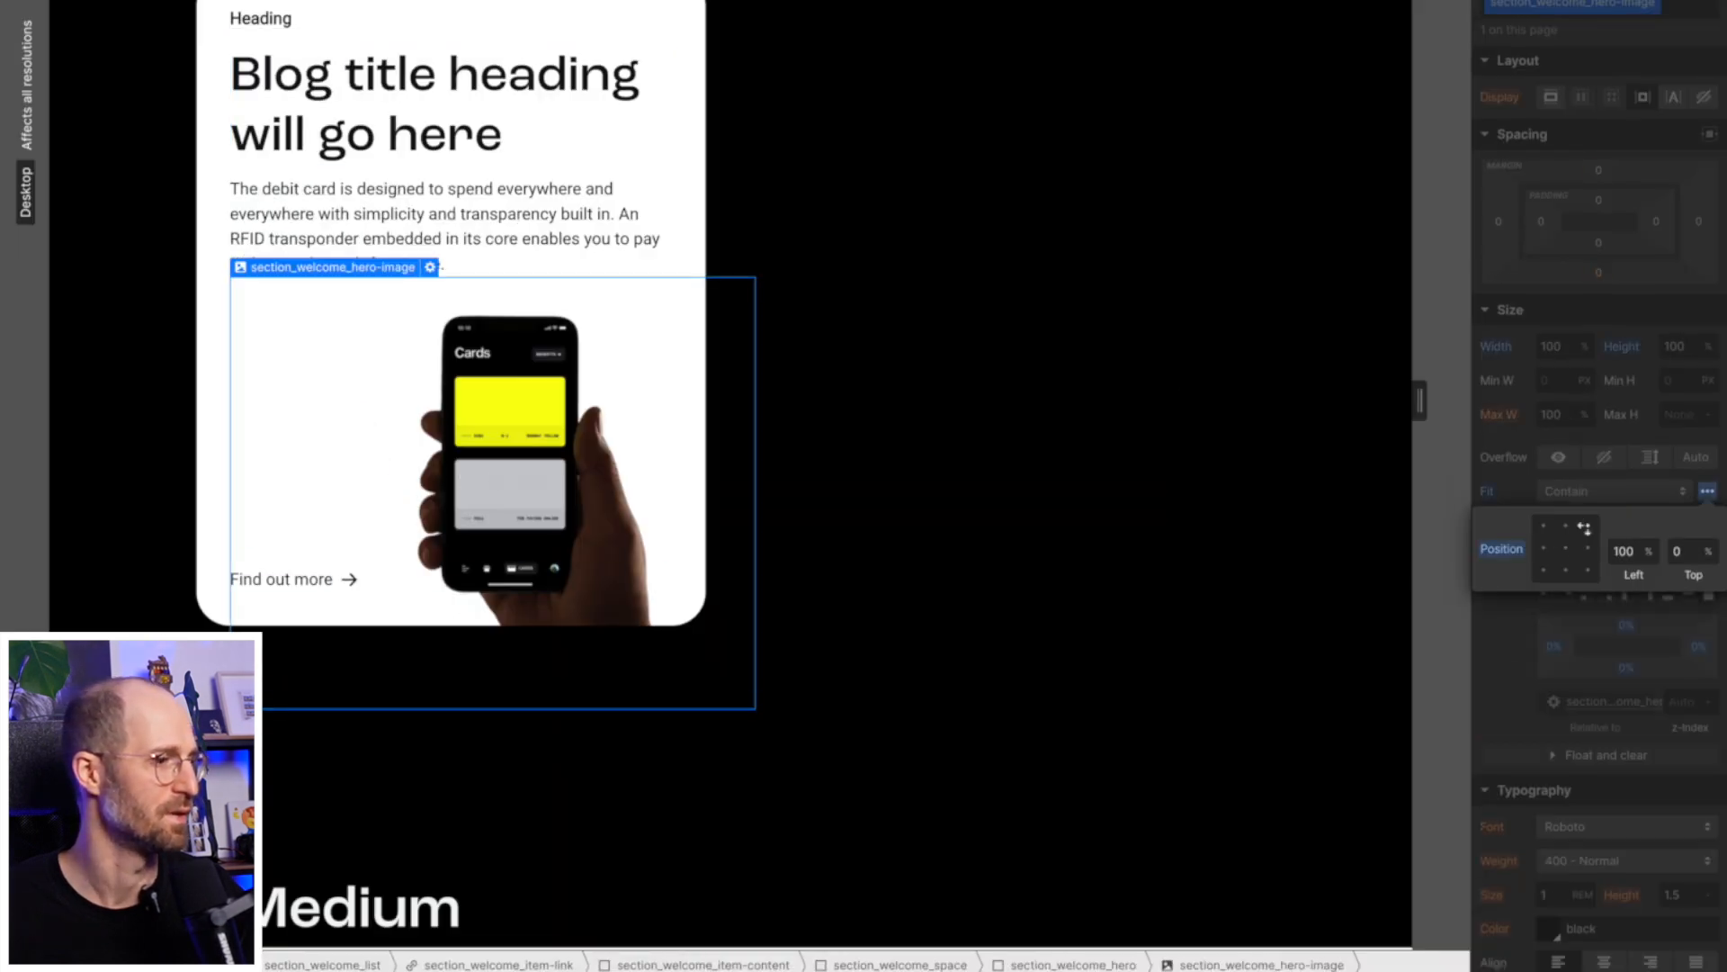
Select section_welcome_hero and set its right offset to -7rem.
left_click(241, 866)
left_click(205, 866)
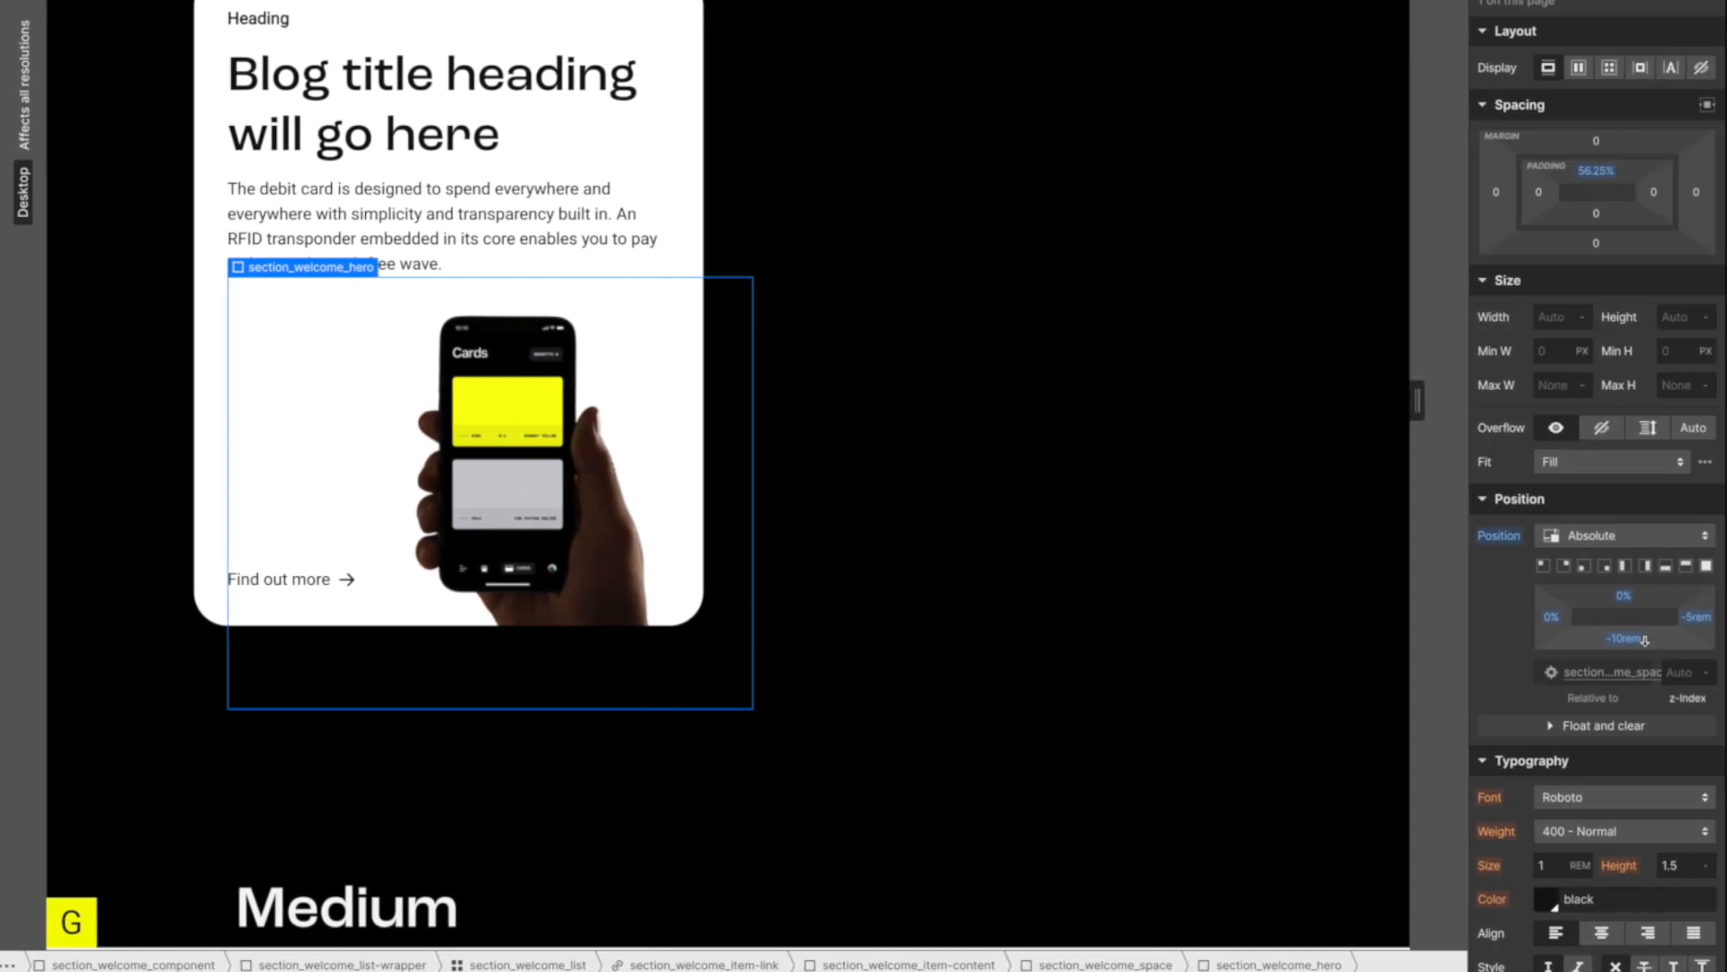
left_click_drag(1630, 641, 1625, 660)
key("ctrl+z")
left_click_drag(1699, 618, 1721, 617)
key("ctrl+a")
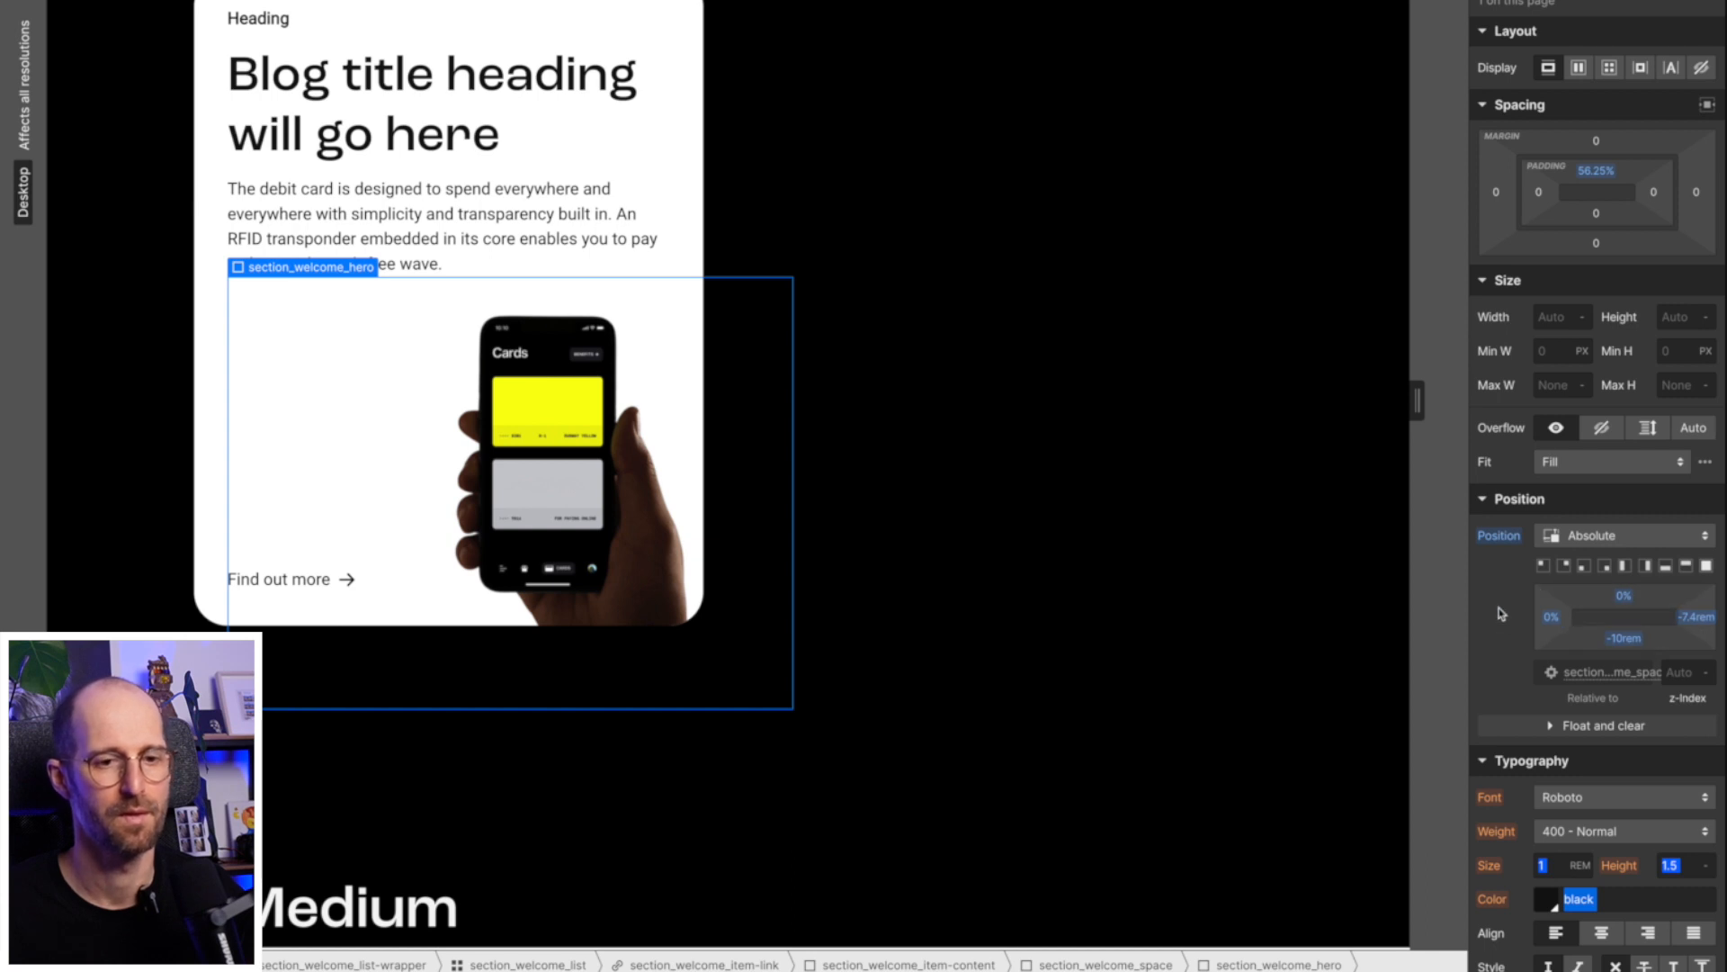
left_click(1694, 617)
type("-7")
key("Return")
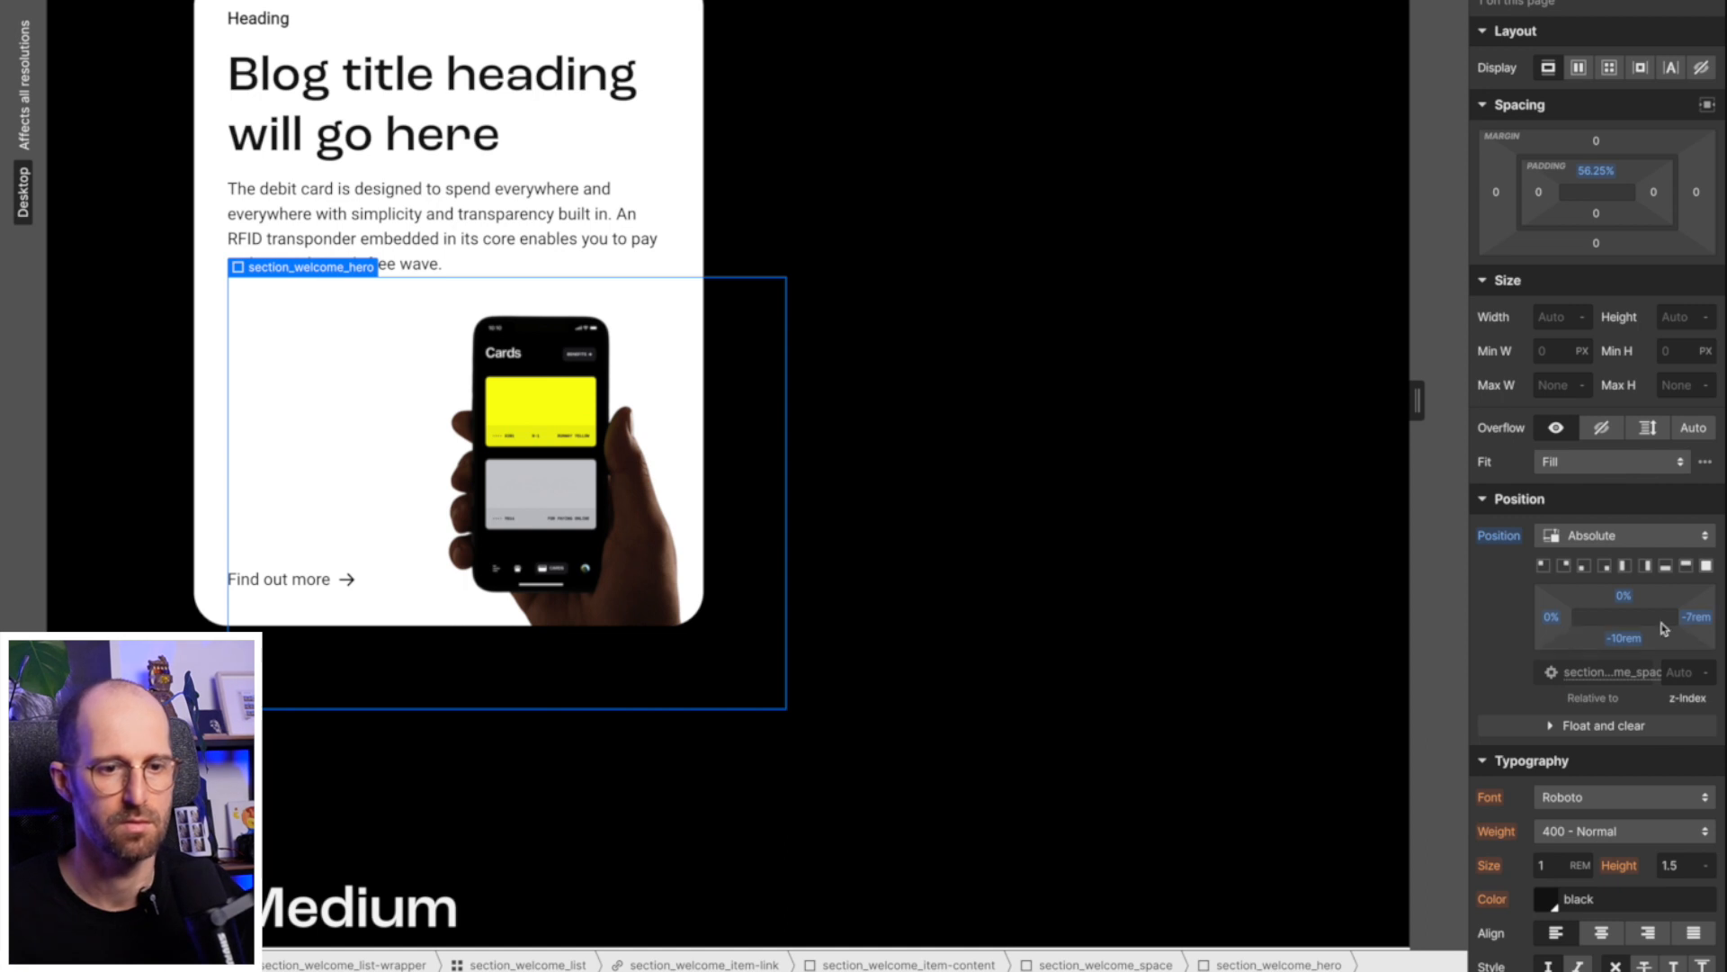
Try a bottom offset of -11.8rem on section_welcome_hero and set it back to -10rem.
left_click_drag(1635, 639, 1633, 655)
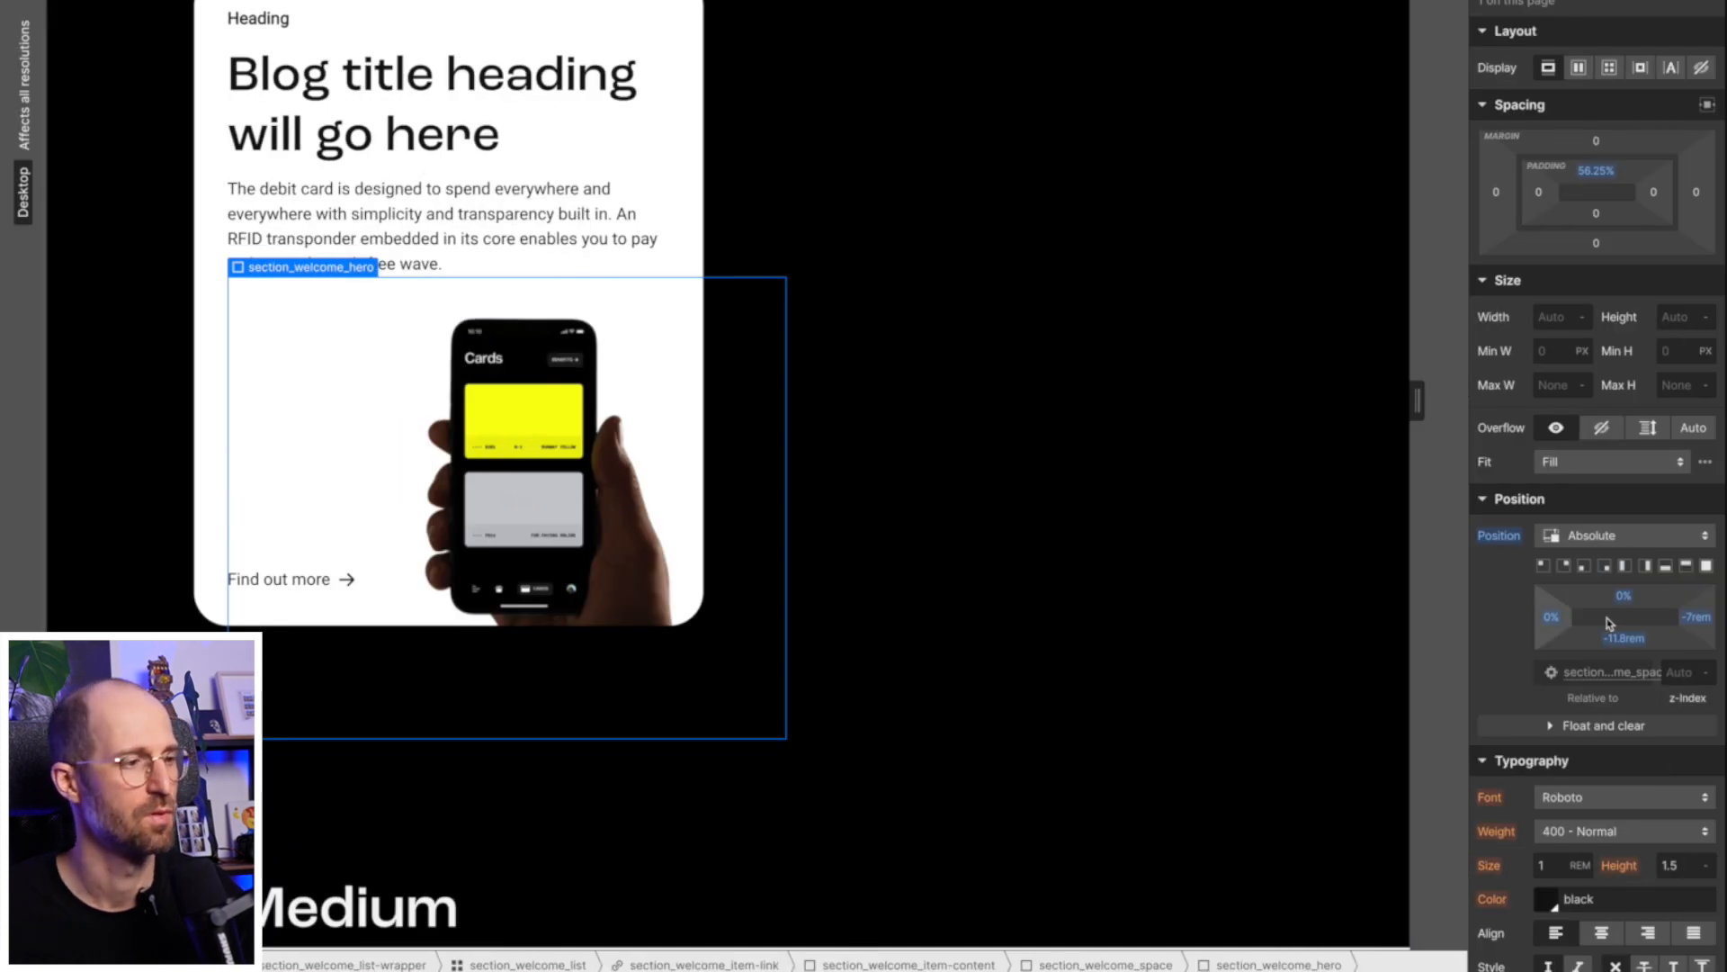
scroll(1609, 623, "down", 1)
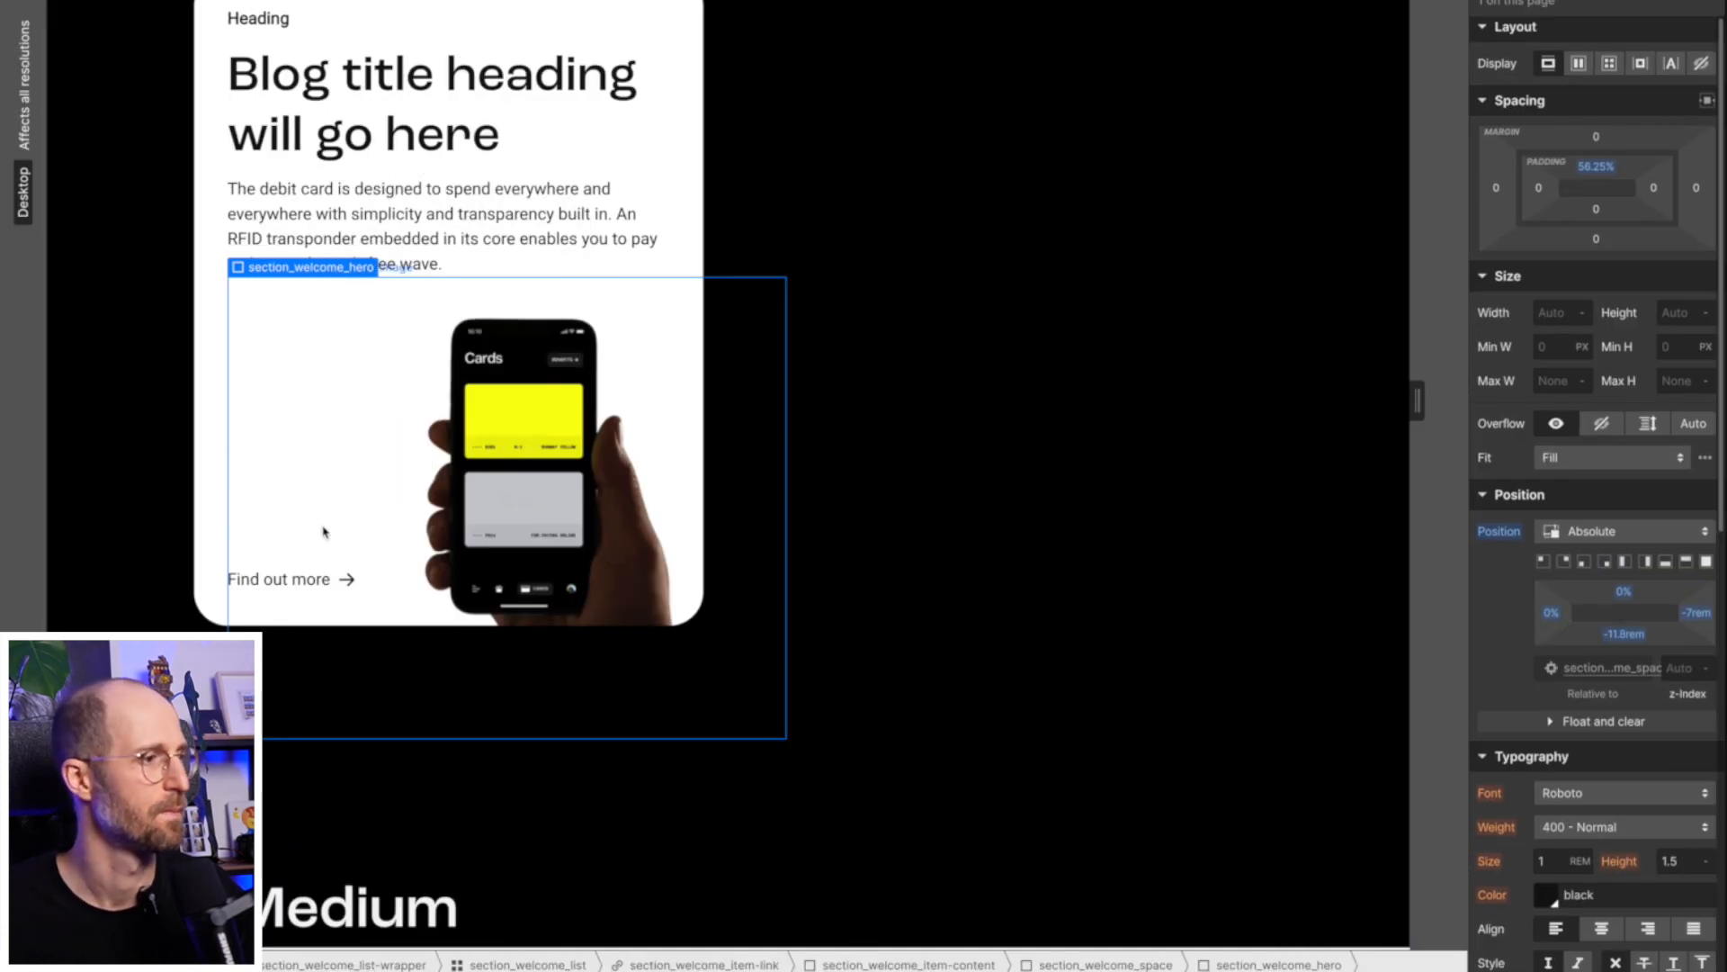
scroll(1608, 661, "down", 1)
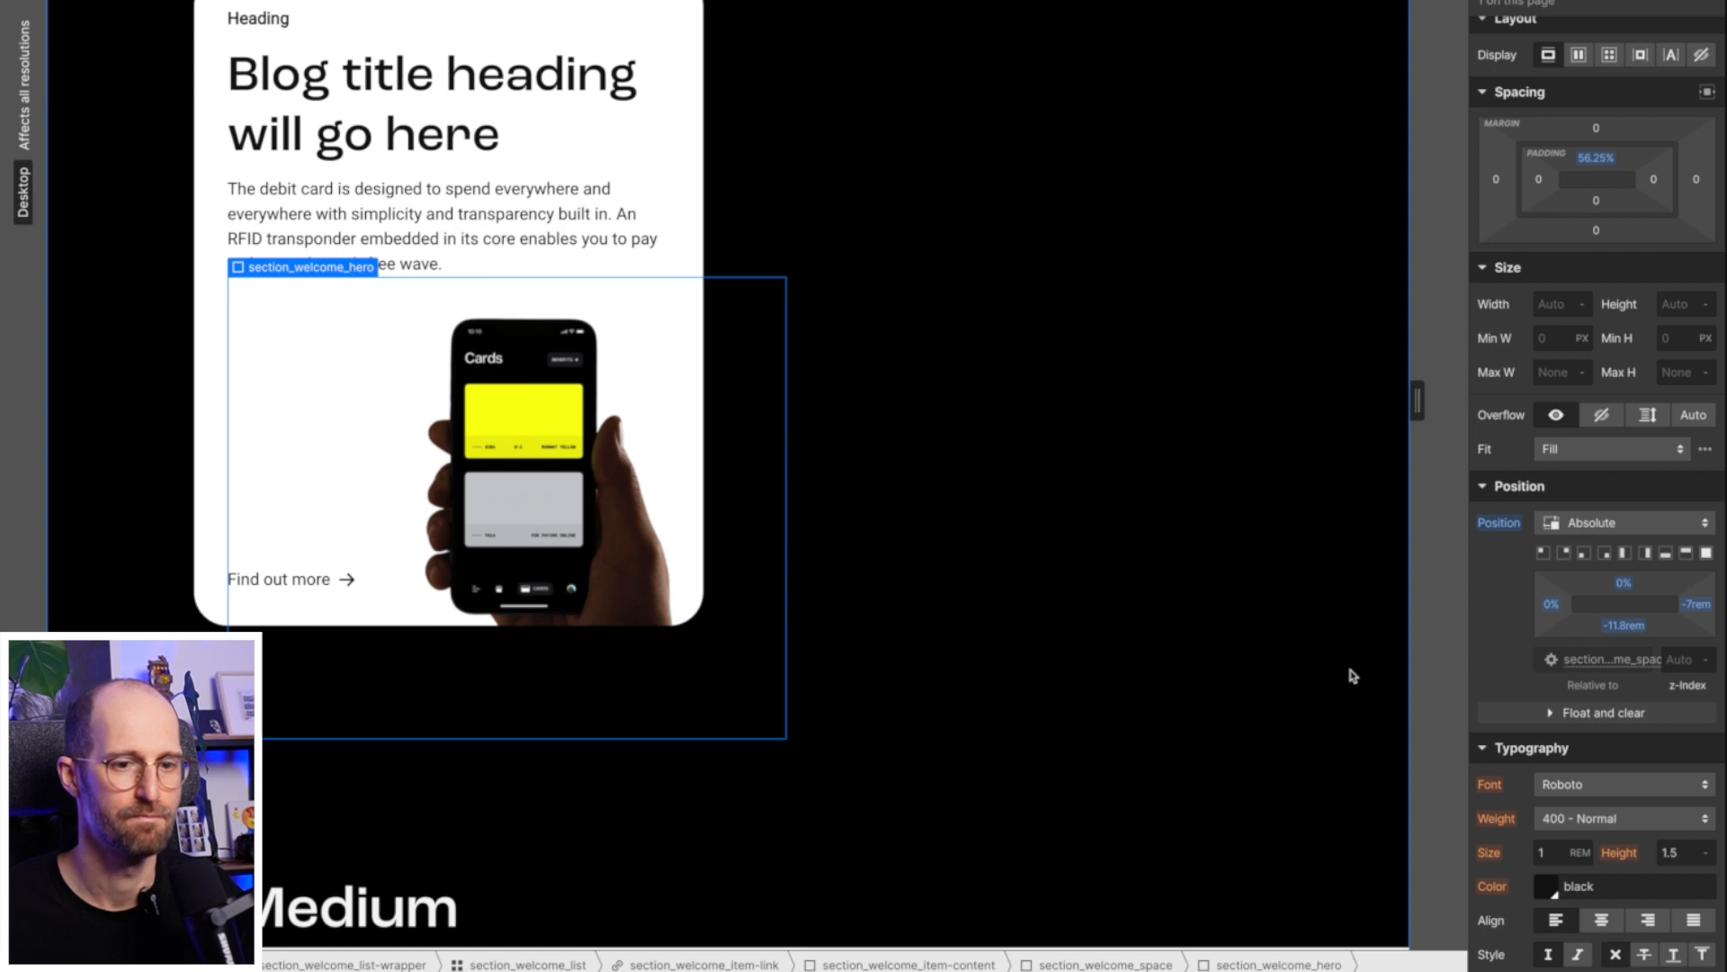
left_click(1619, 625)
type("-")
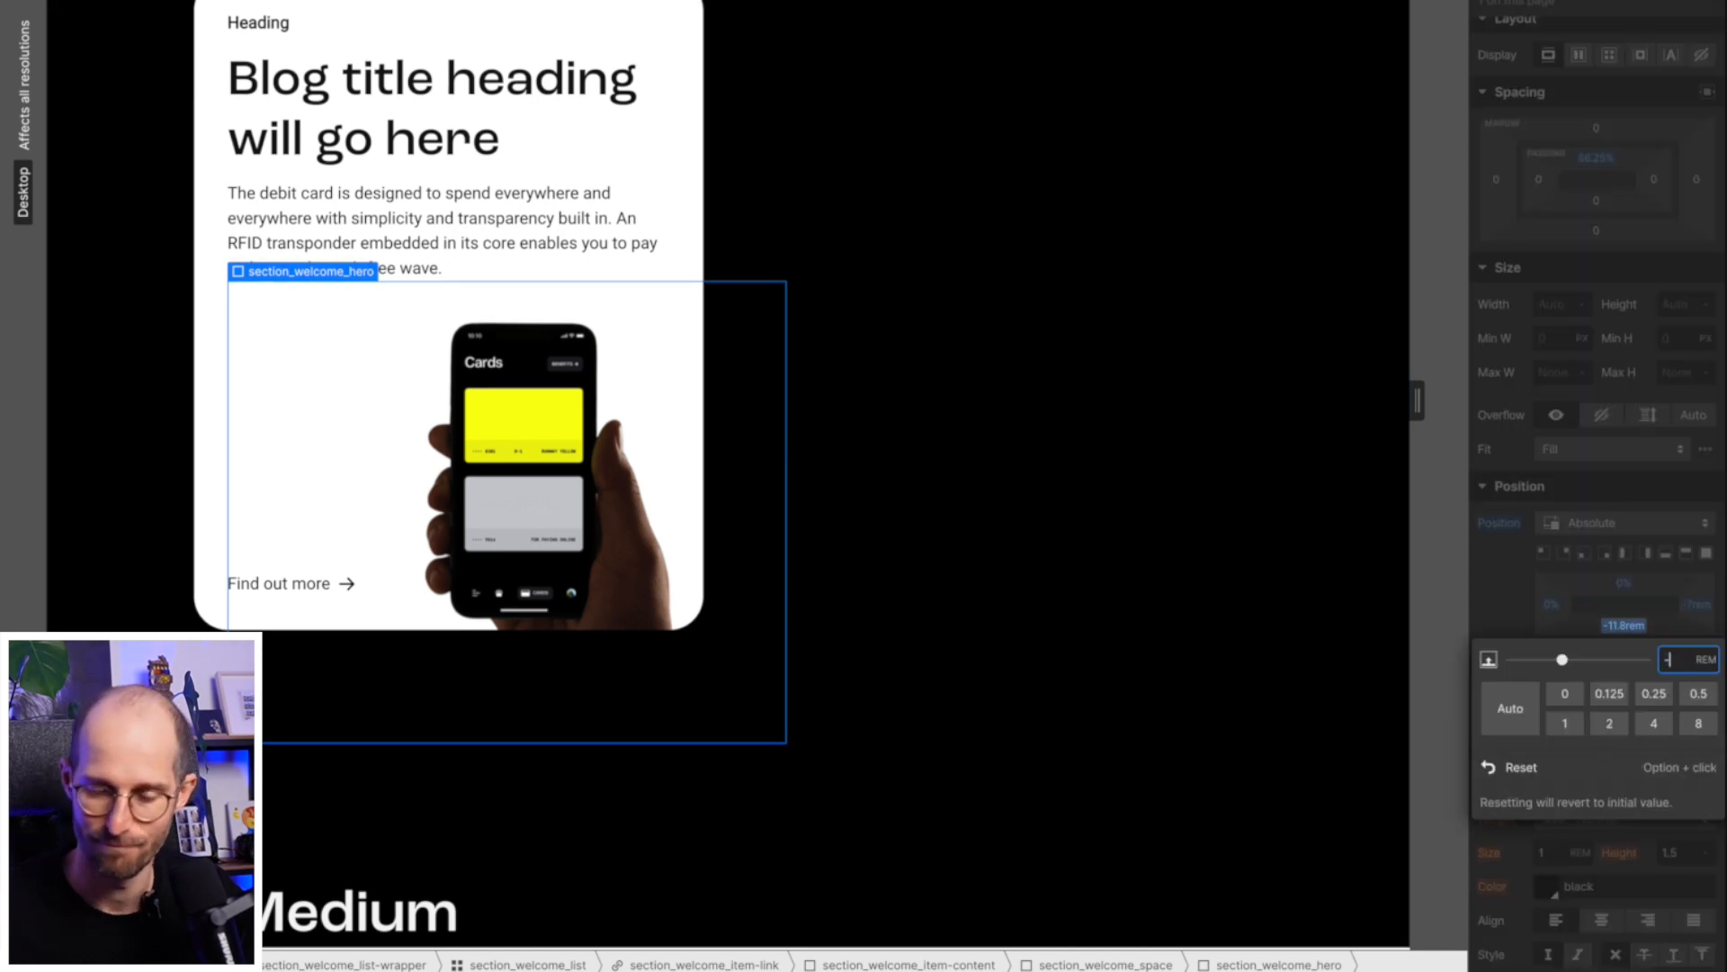
key("Return")
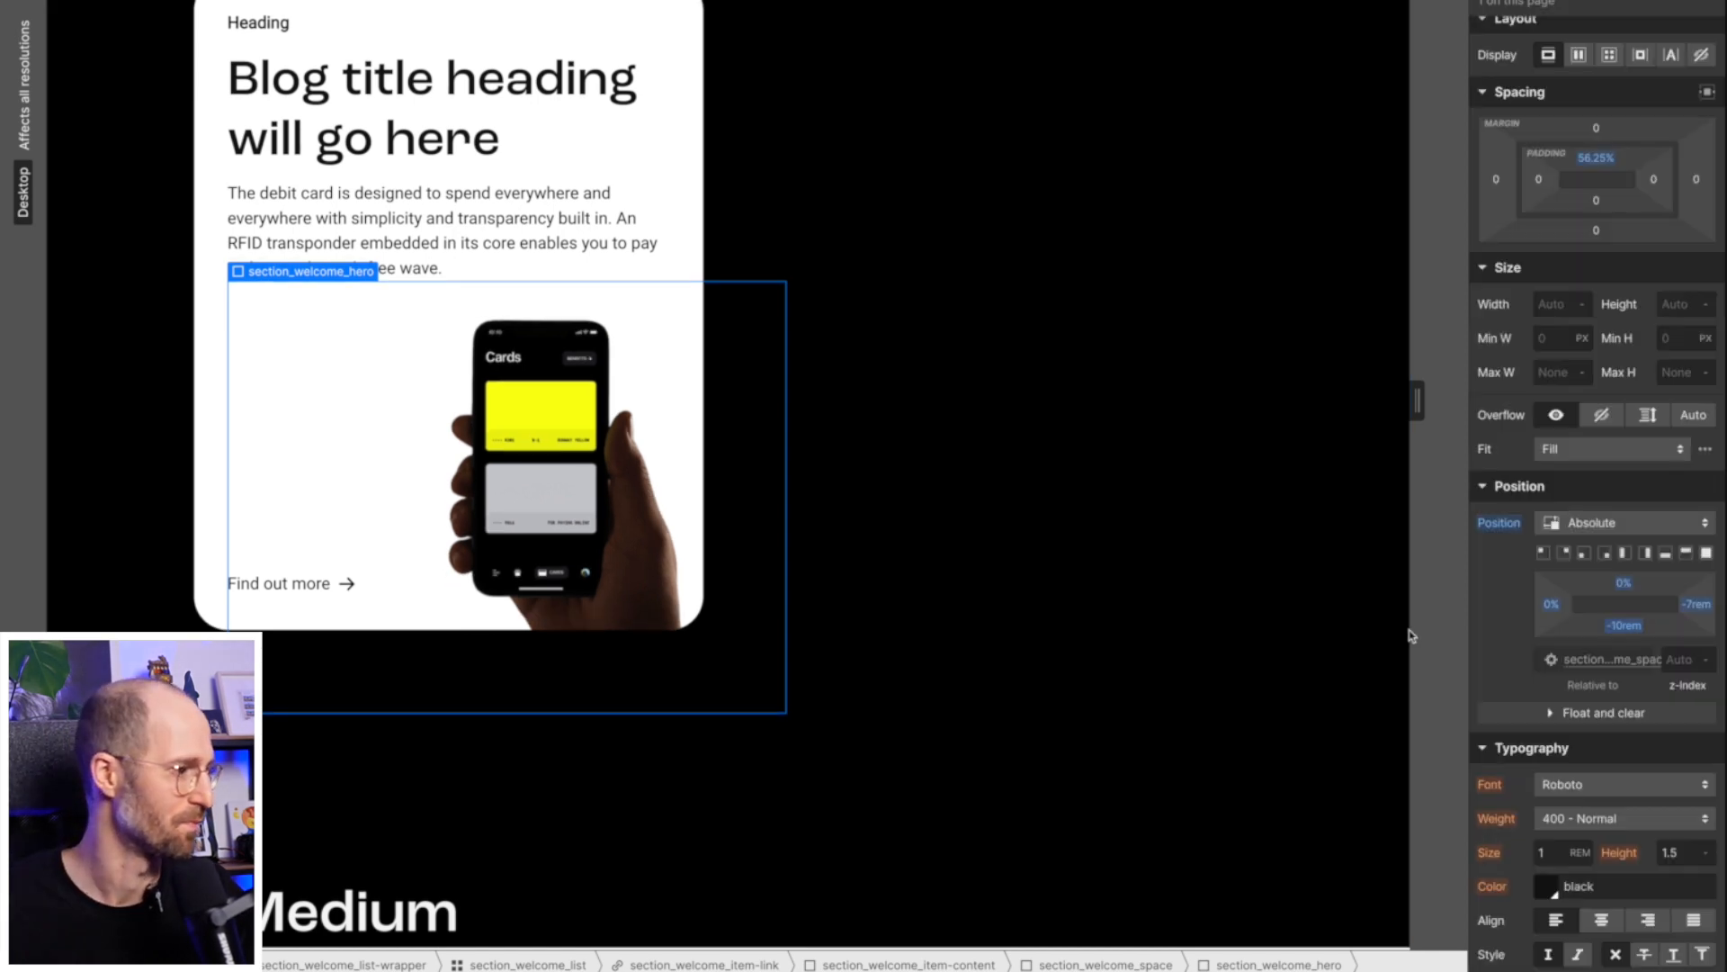
Select section_welcome_space and set its top padding to 80%.
key("g")
left_click(279, 841)
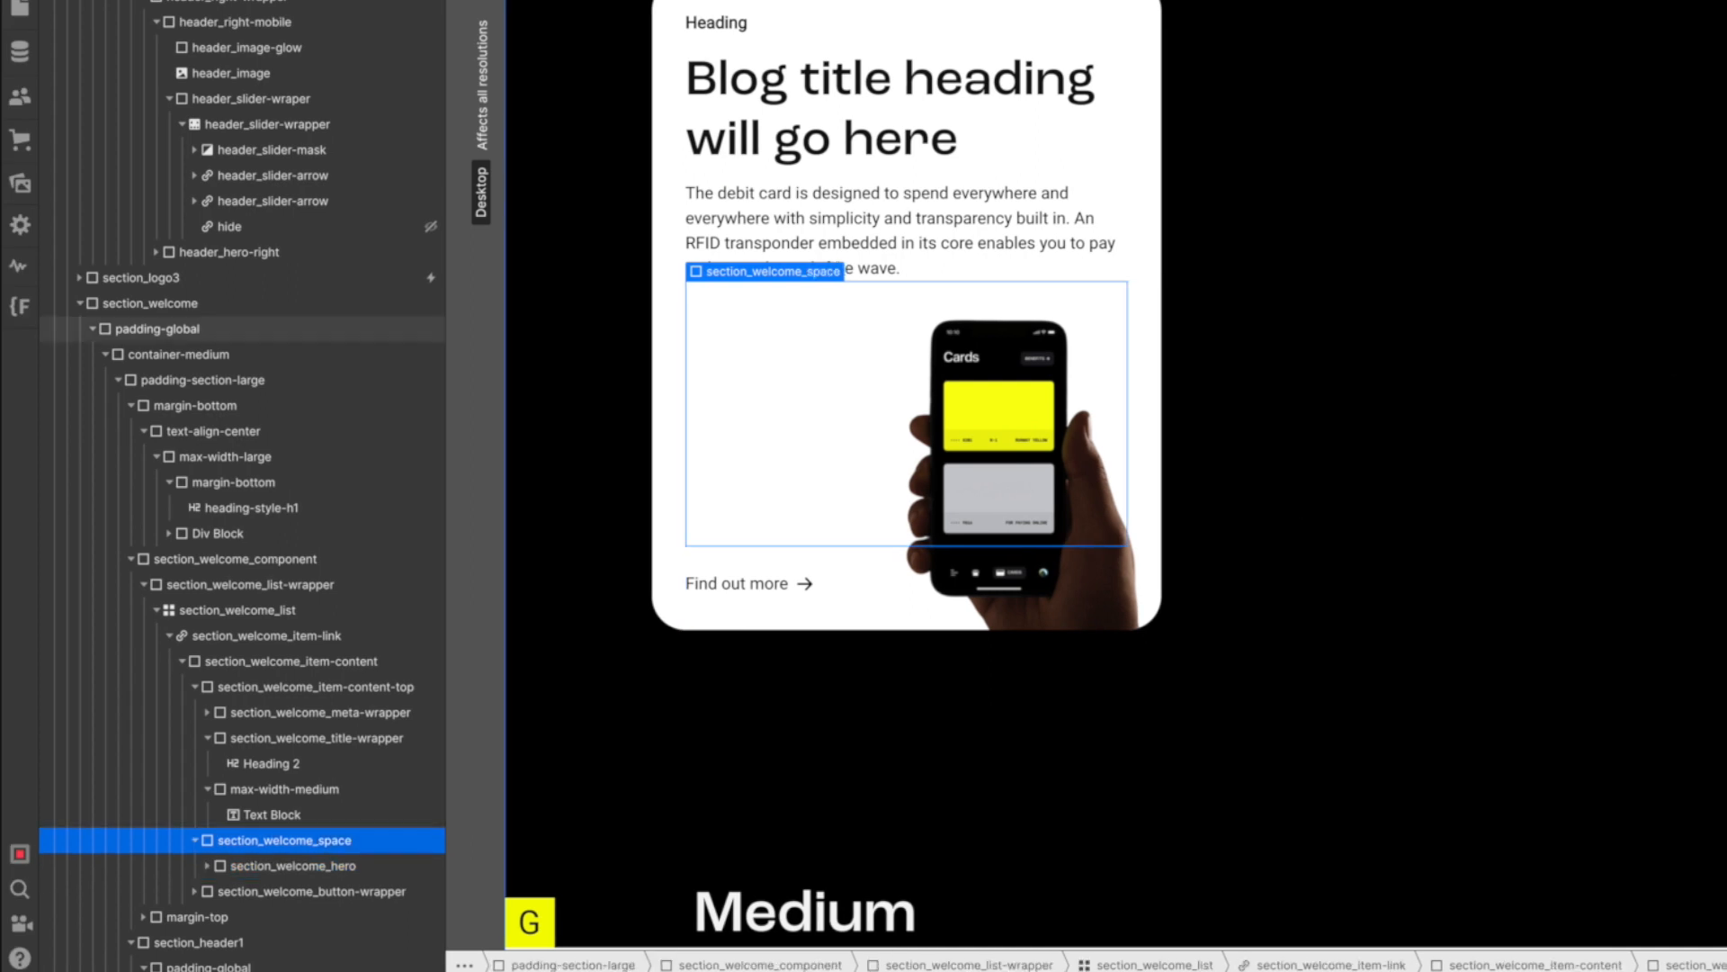
key("g")
left_click_drag(1596, 274, 1595, 283)
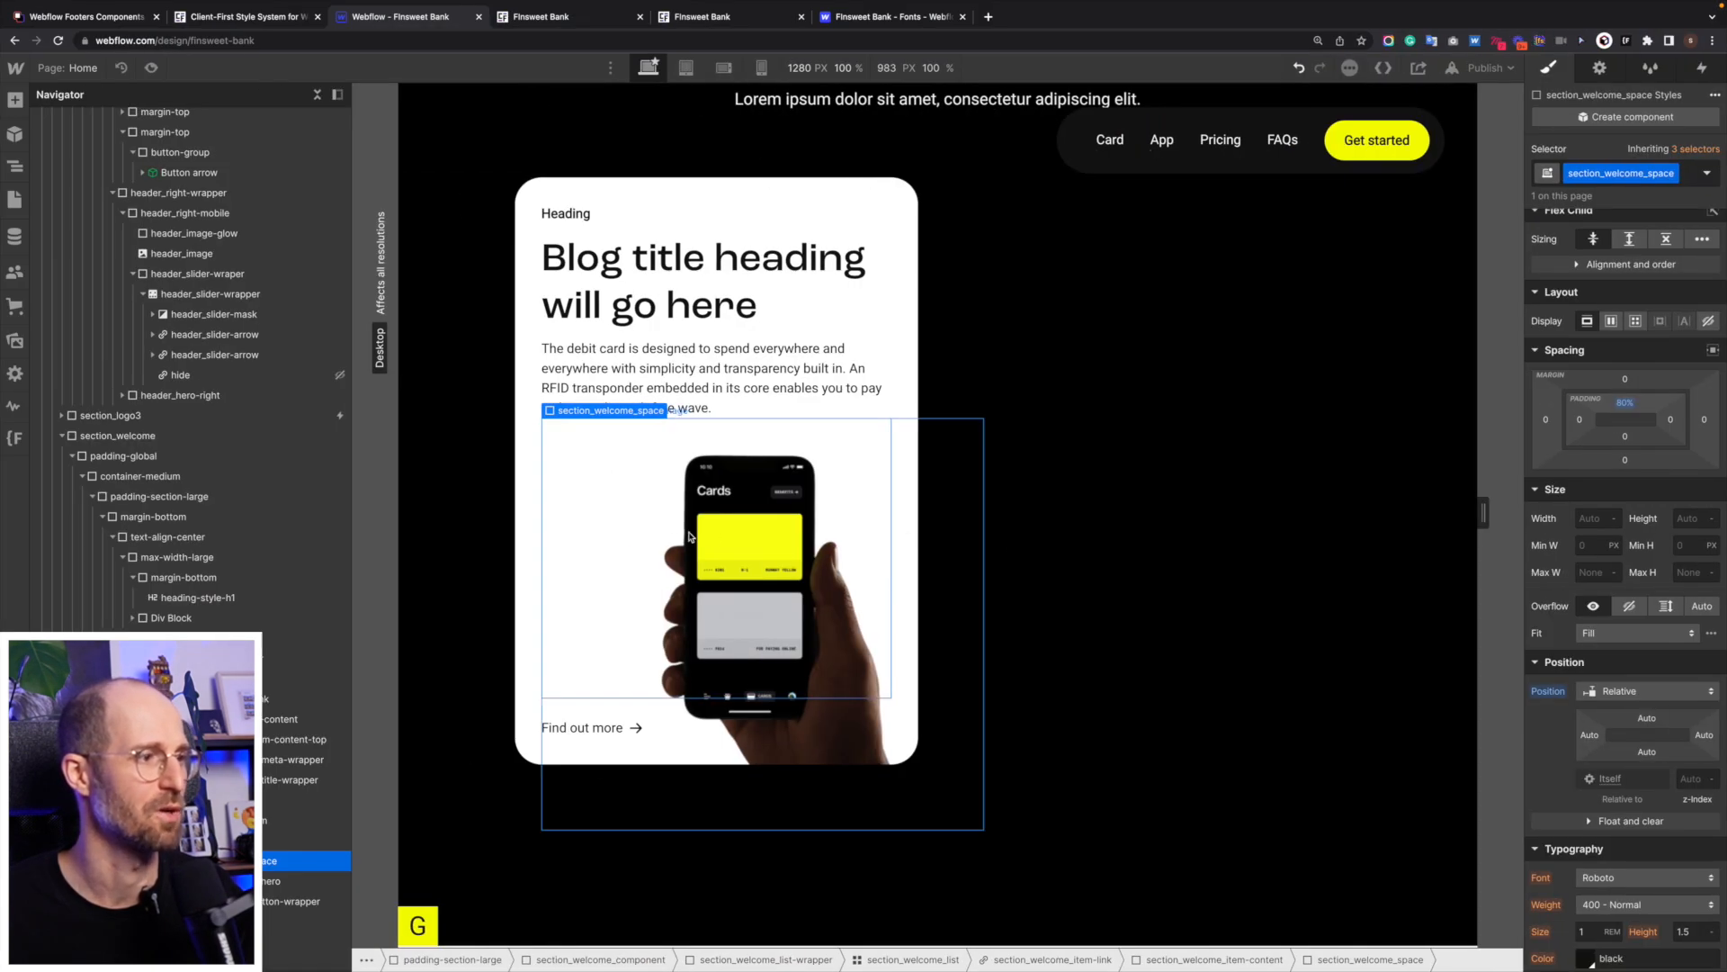
Examine the placement of section_welcome_hero-image and compare it with the debit card layout in the Figma design.
left_click(729, 544)
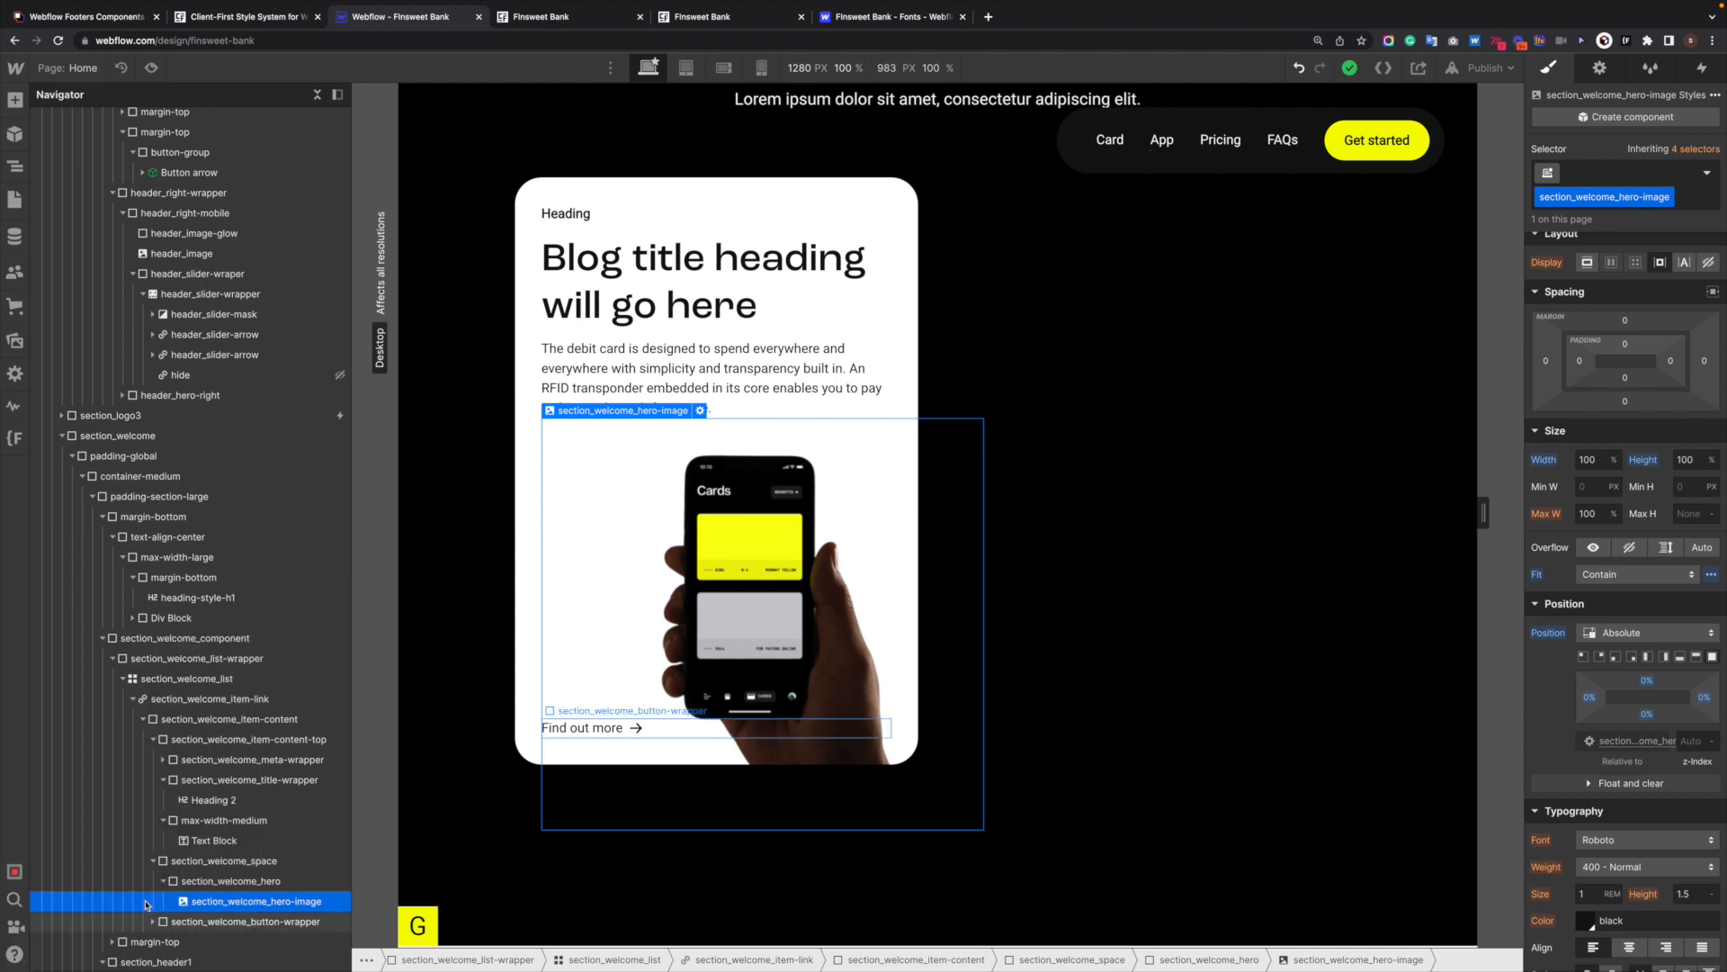
left_click(163, 883)
left_click(154, 861)
key("ctrl+Right")
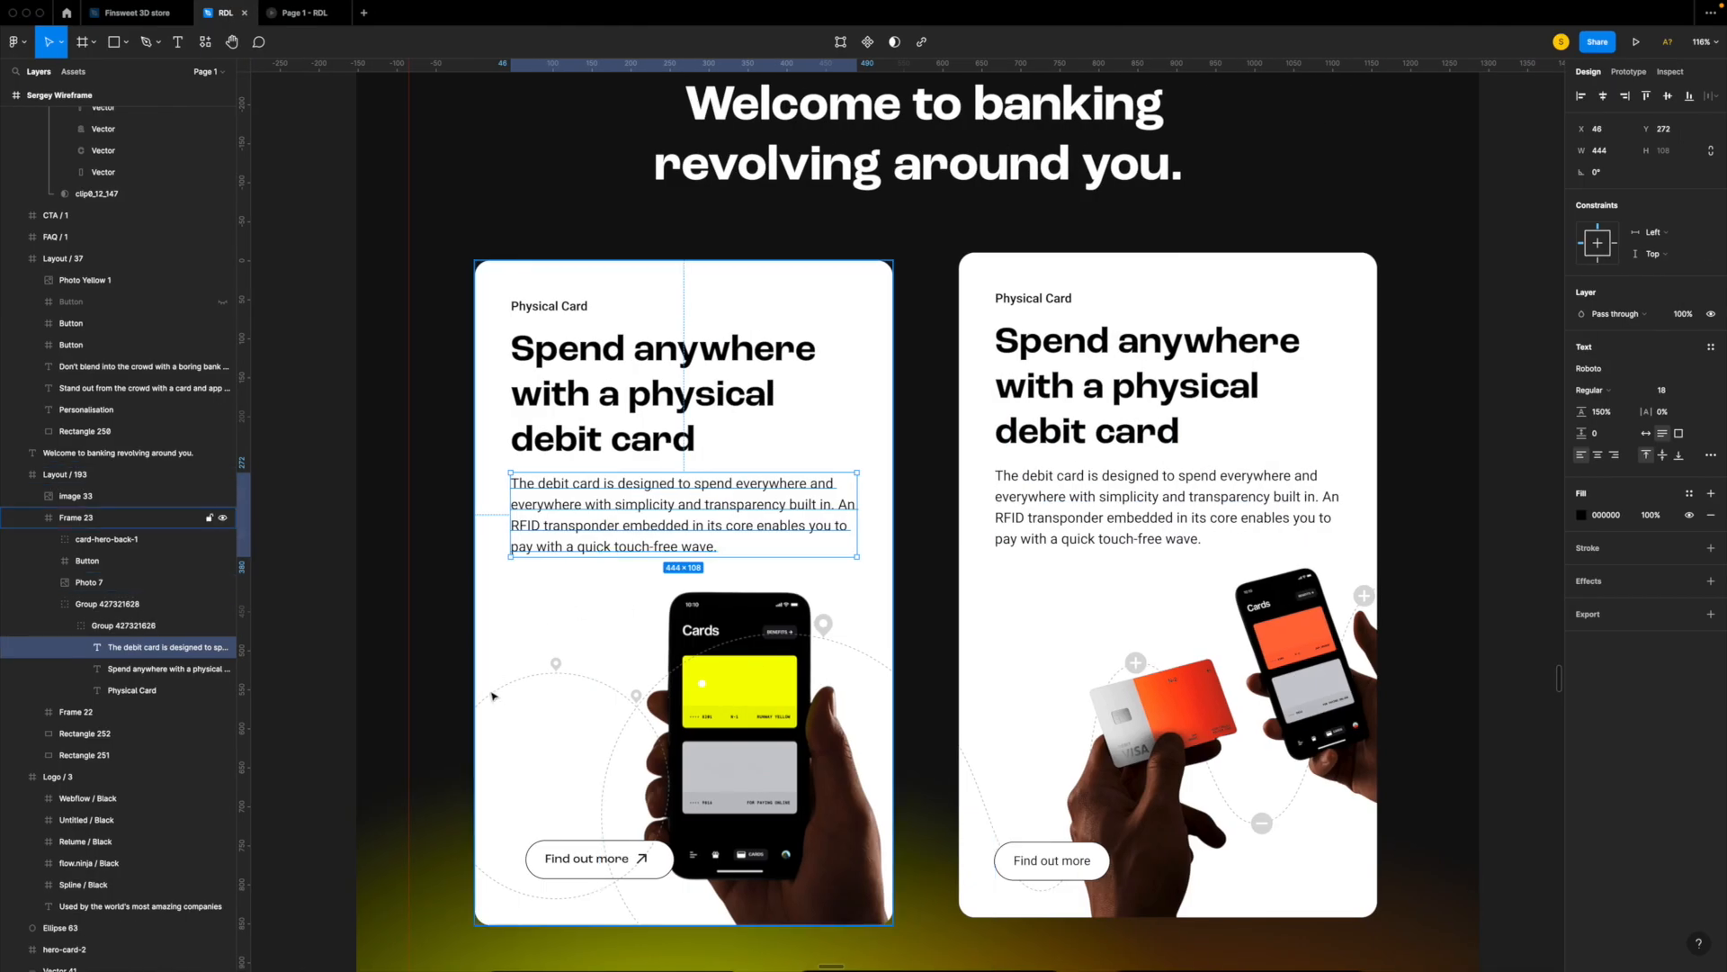
key("ctrl+Left")
scroll(665, 739, "down", 1)
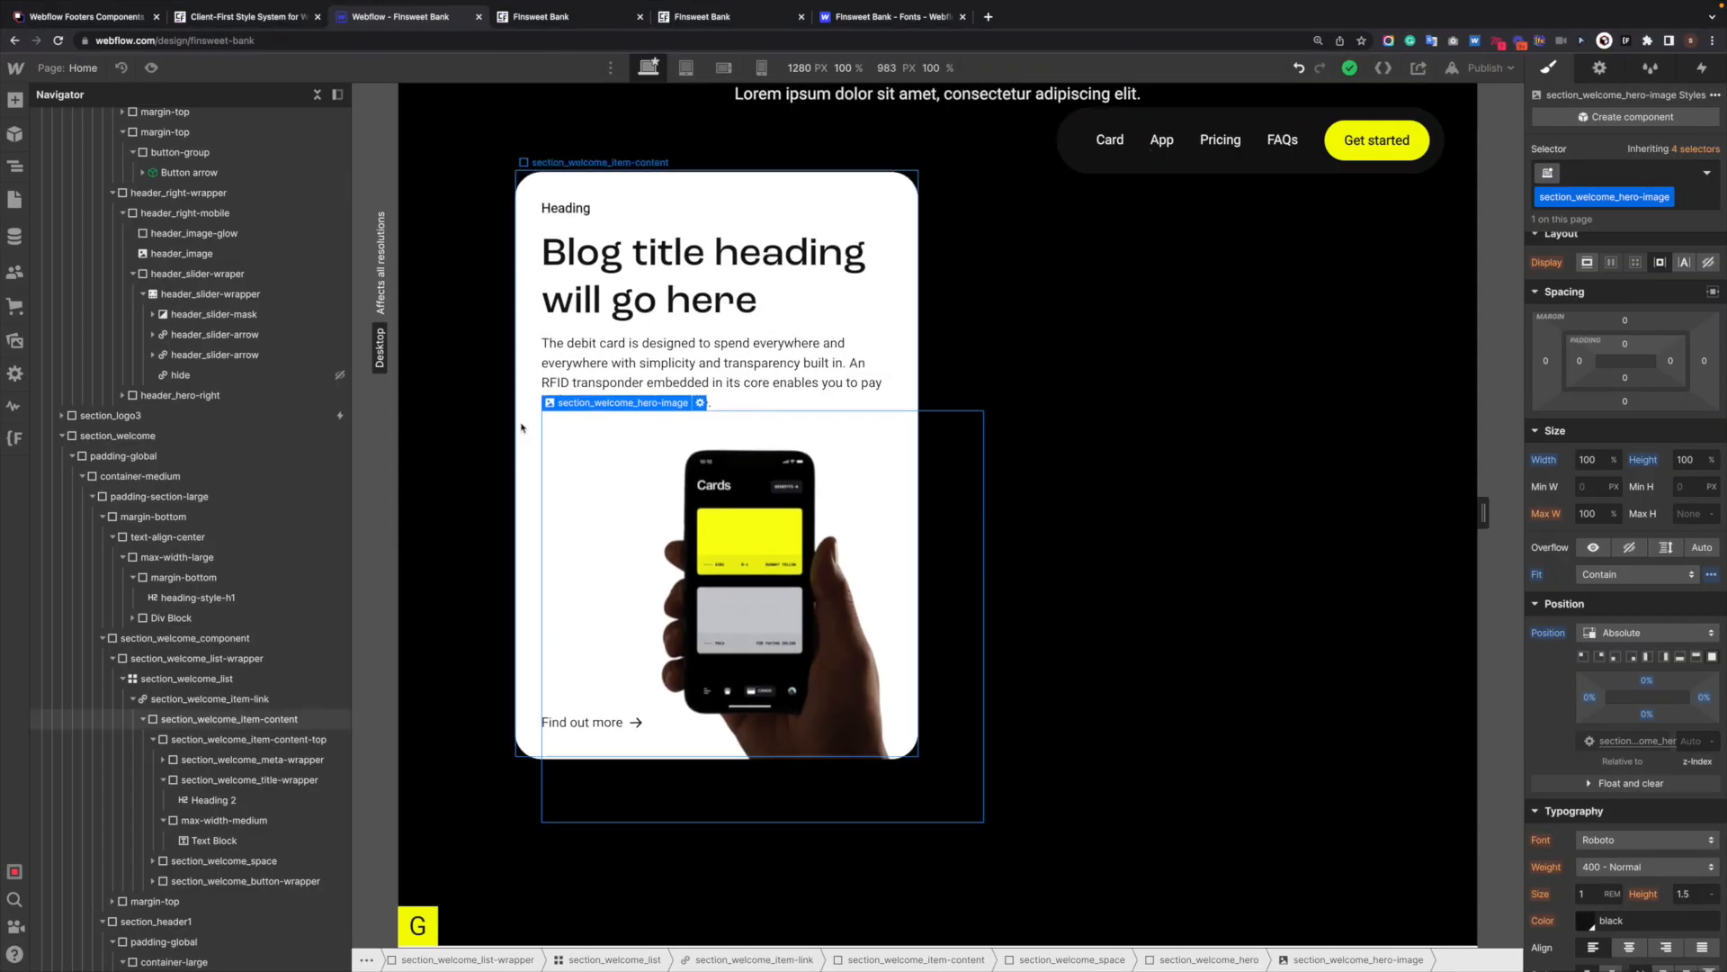
Examine how section_welcome_button-wrapper, section_welcome_space and section_welcome_hero are nested inside the card's content.
left_click(153, 739)
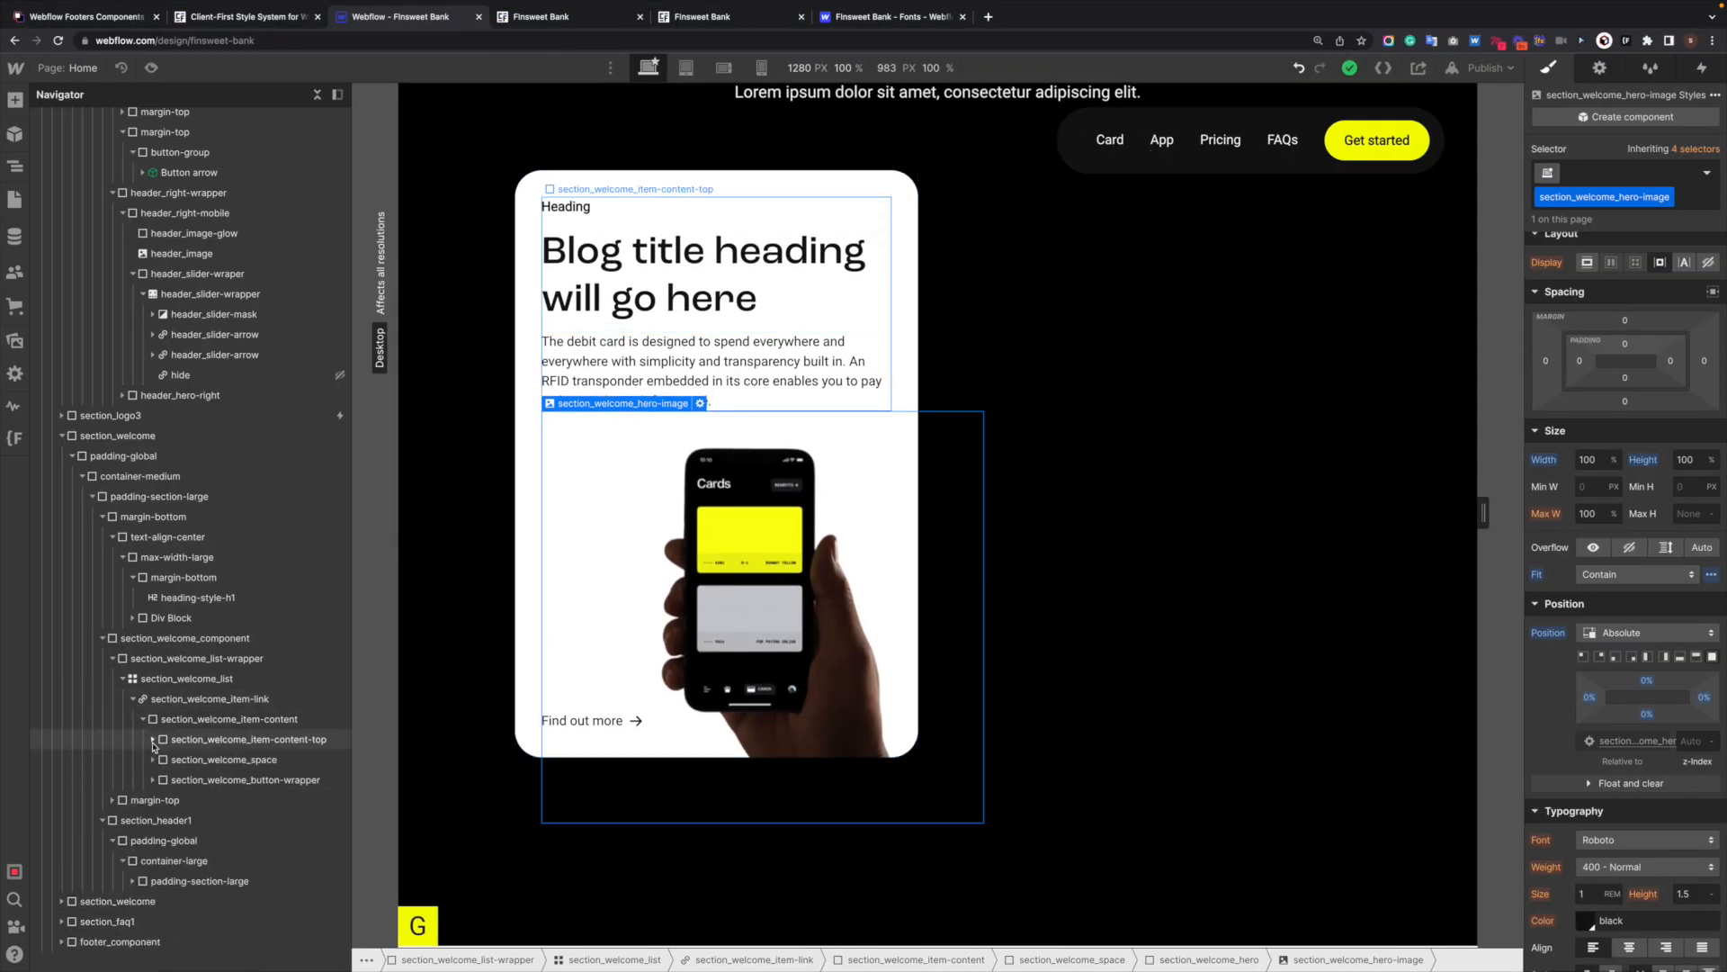
left_click(186, 781)
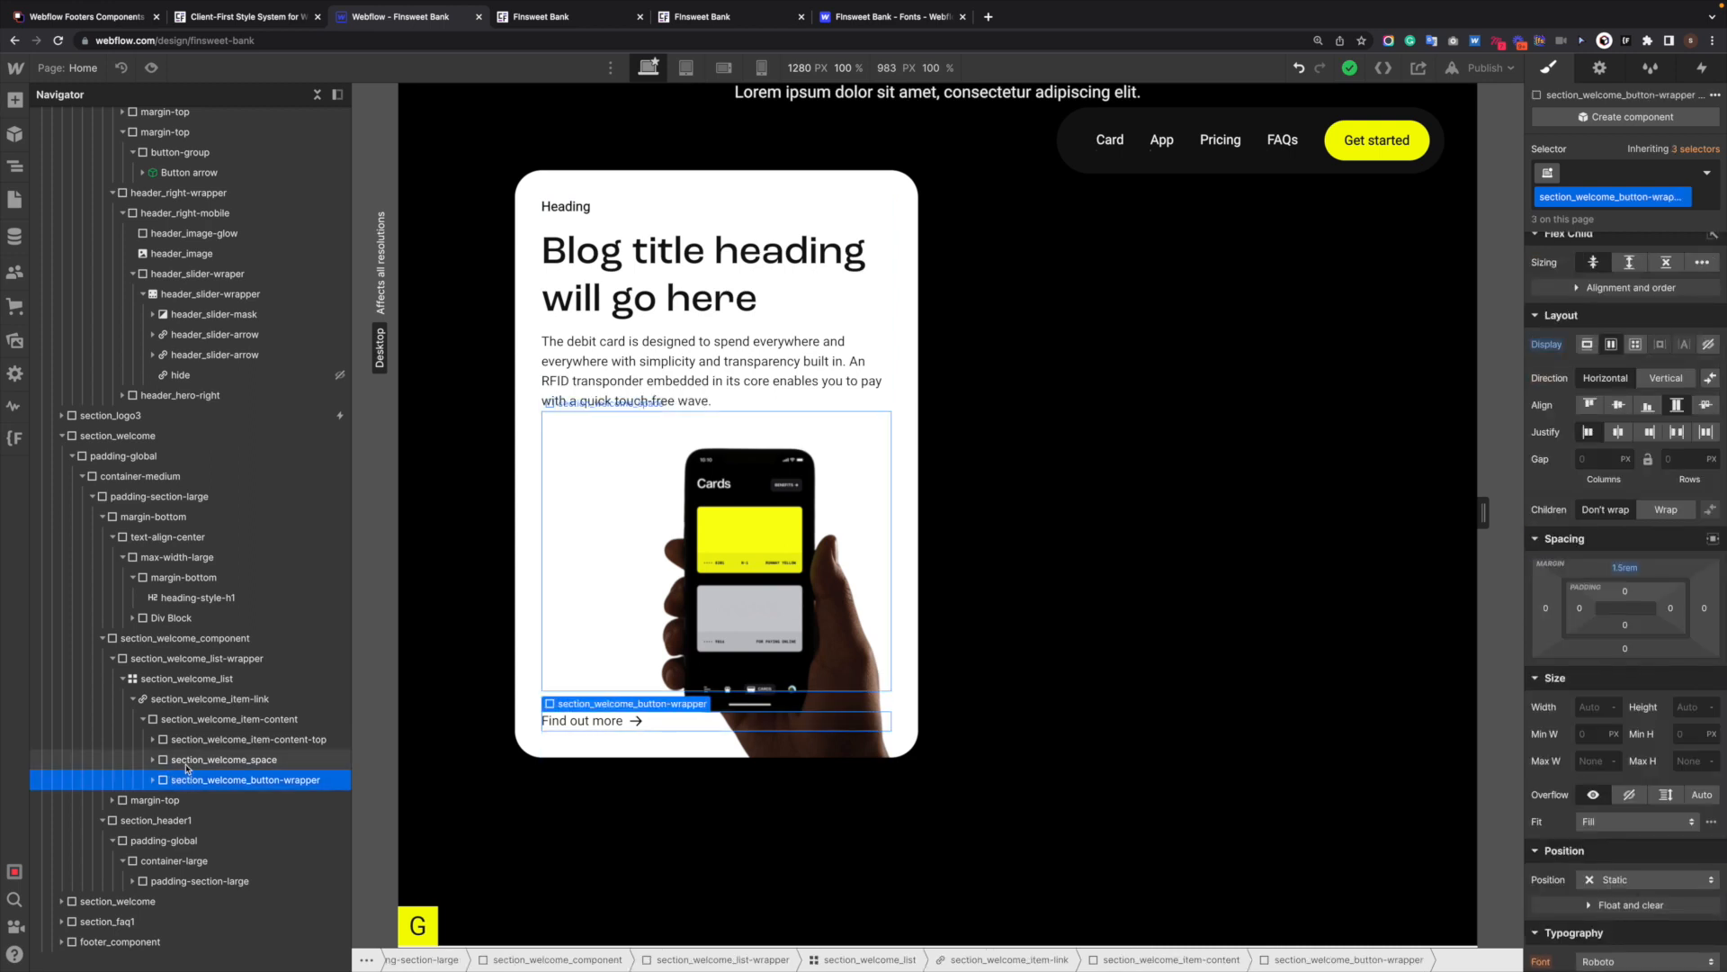
left_click(195, 763)
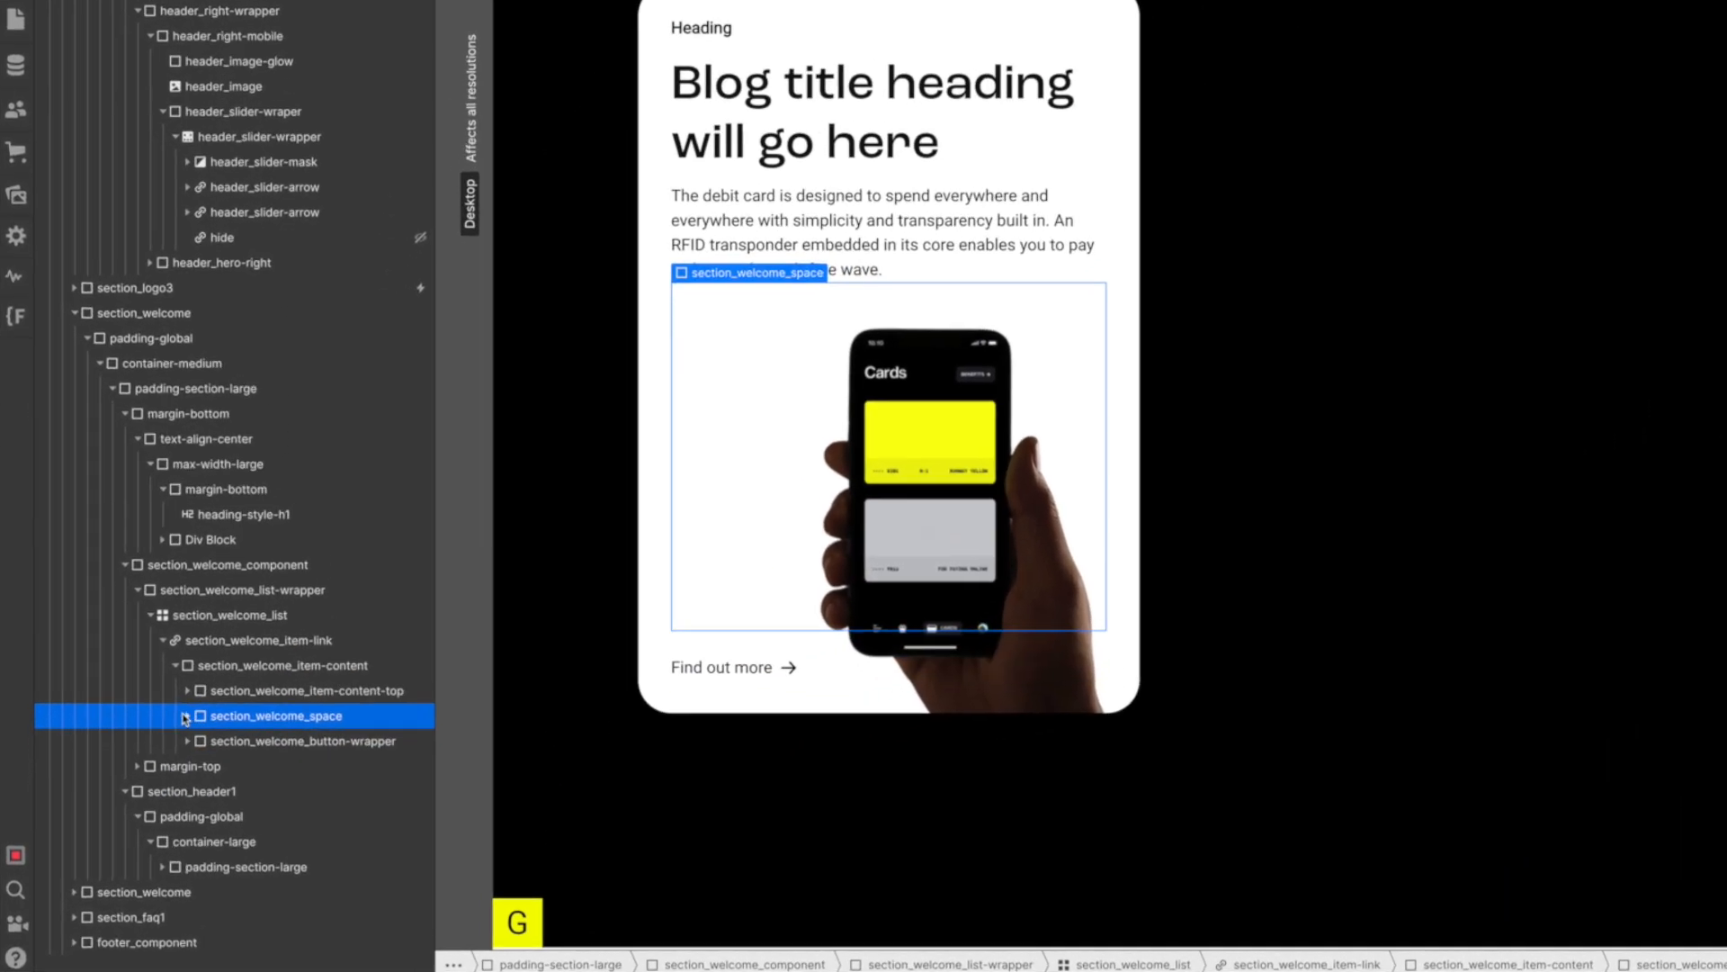
left_click(153, 760)
left_click(322, 739)
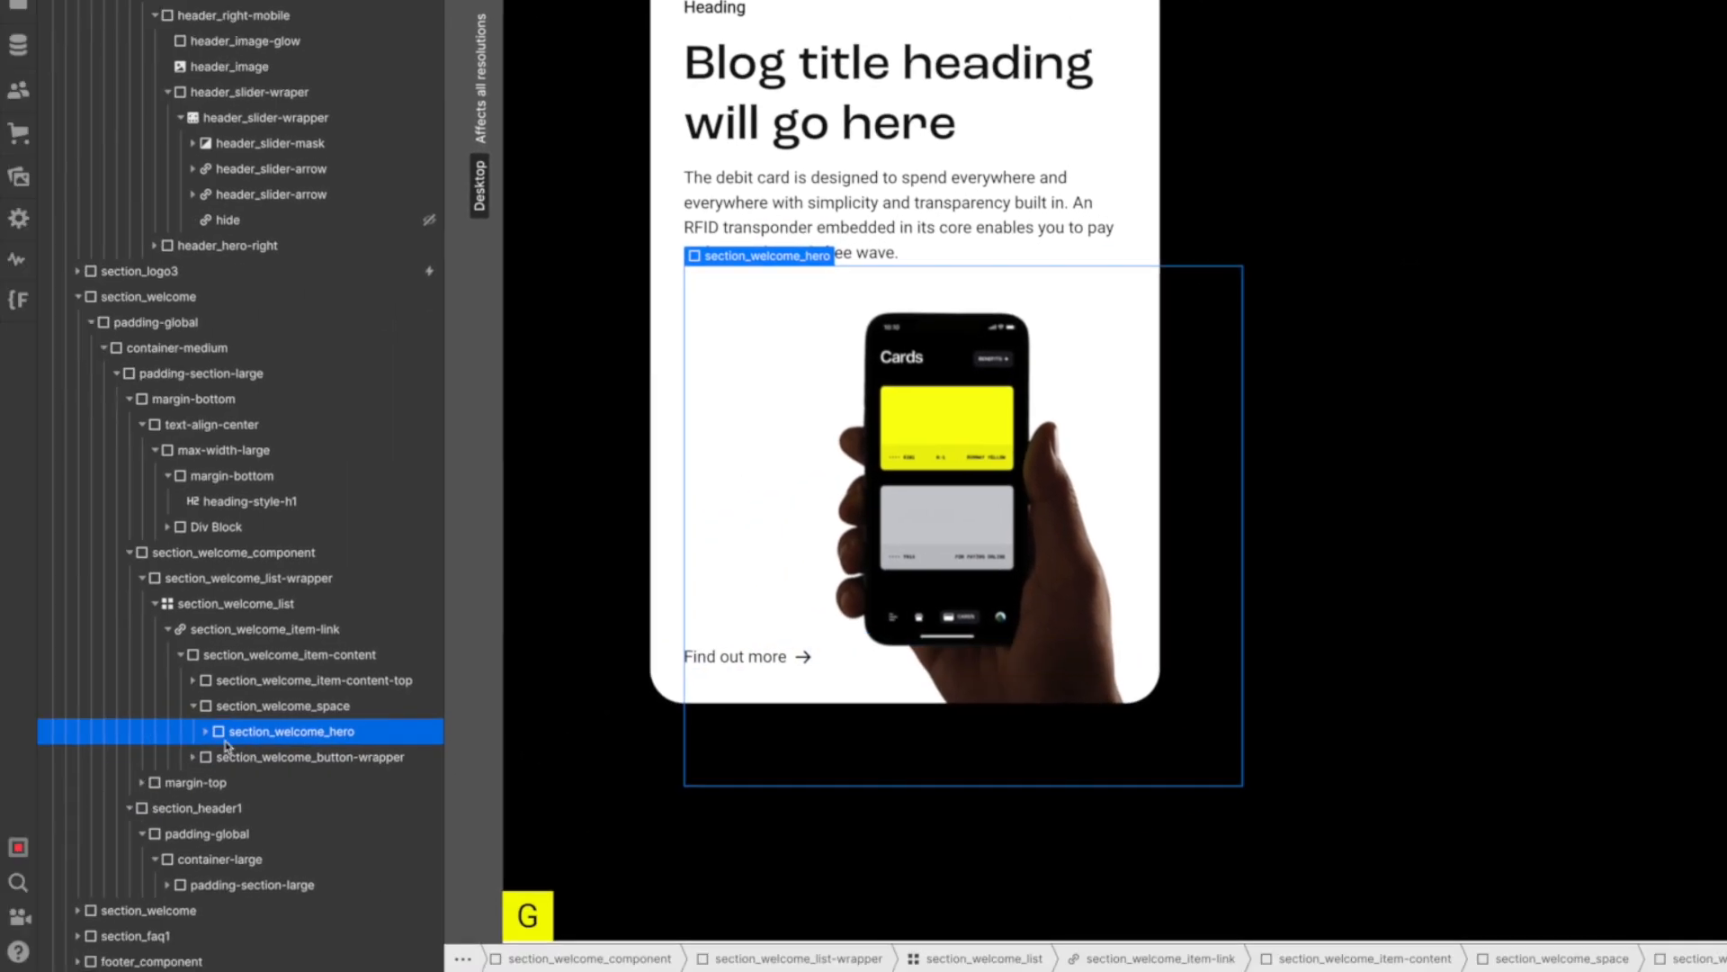
left_click(193, 707)
Add a div block inside section_welcome_item-content.
left_click(251, 661)
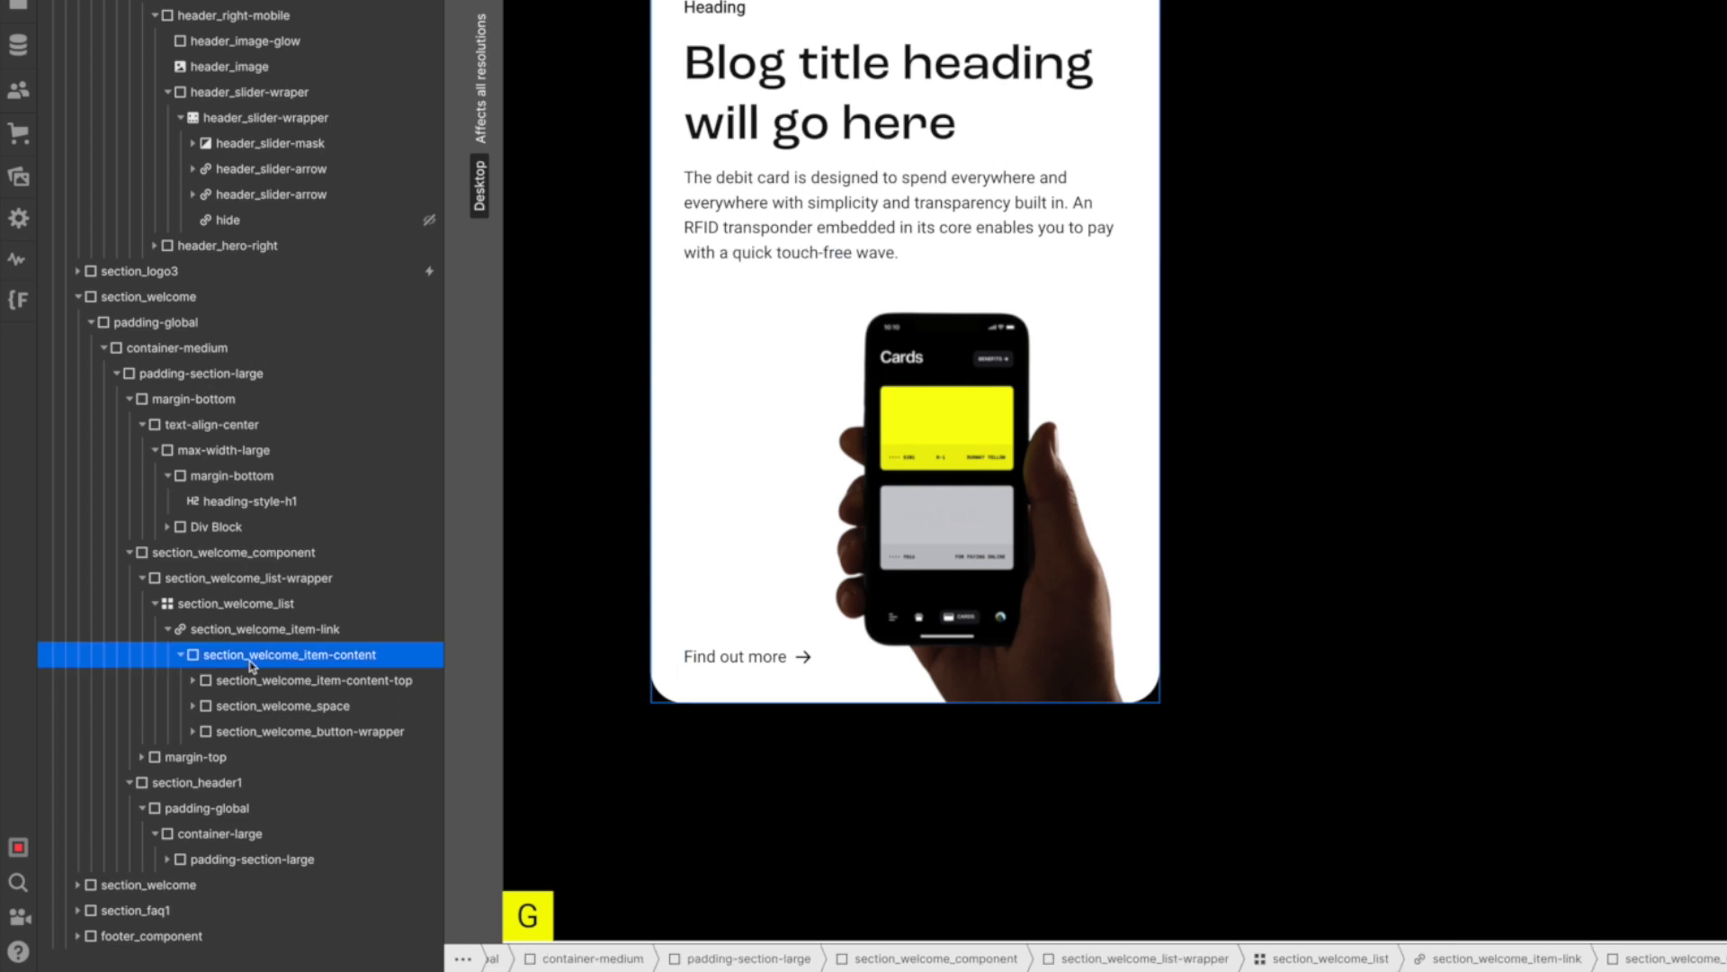
key("ctrl+e")
type("div")
key("Return")
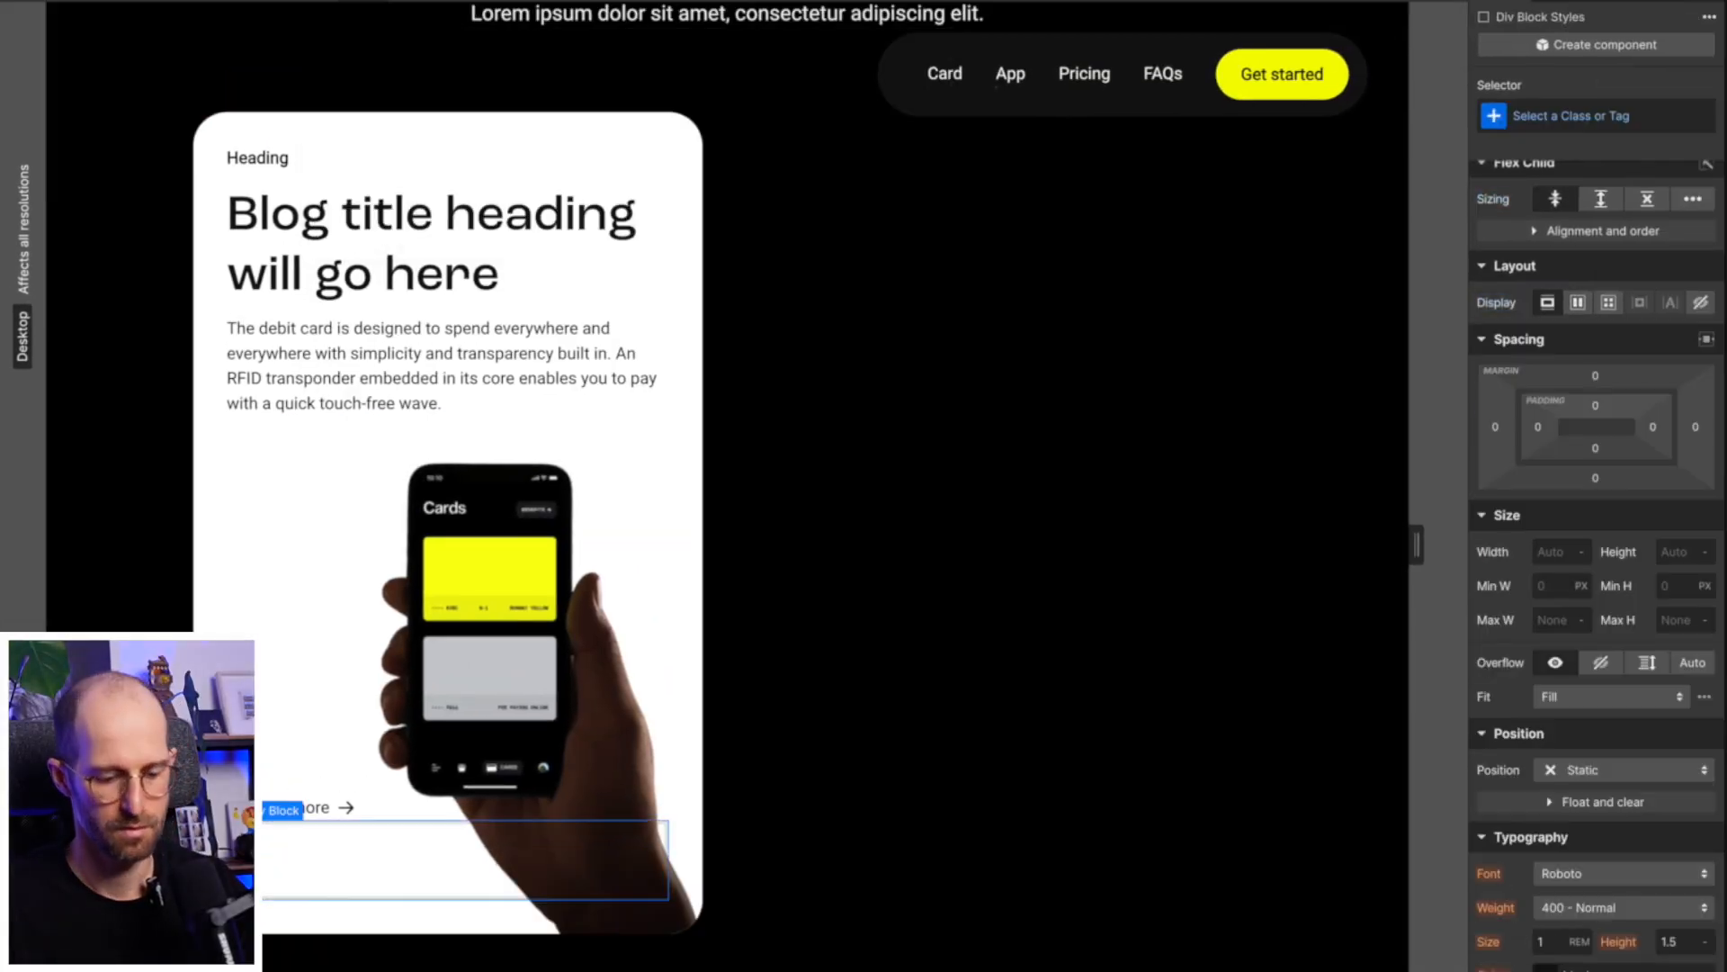
Give the new div block the class section_welcome_hero-background and position it absolutely along the card's bottom edge.
key("ctrl+Return")
type("section_welcome_hero")
type("-")
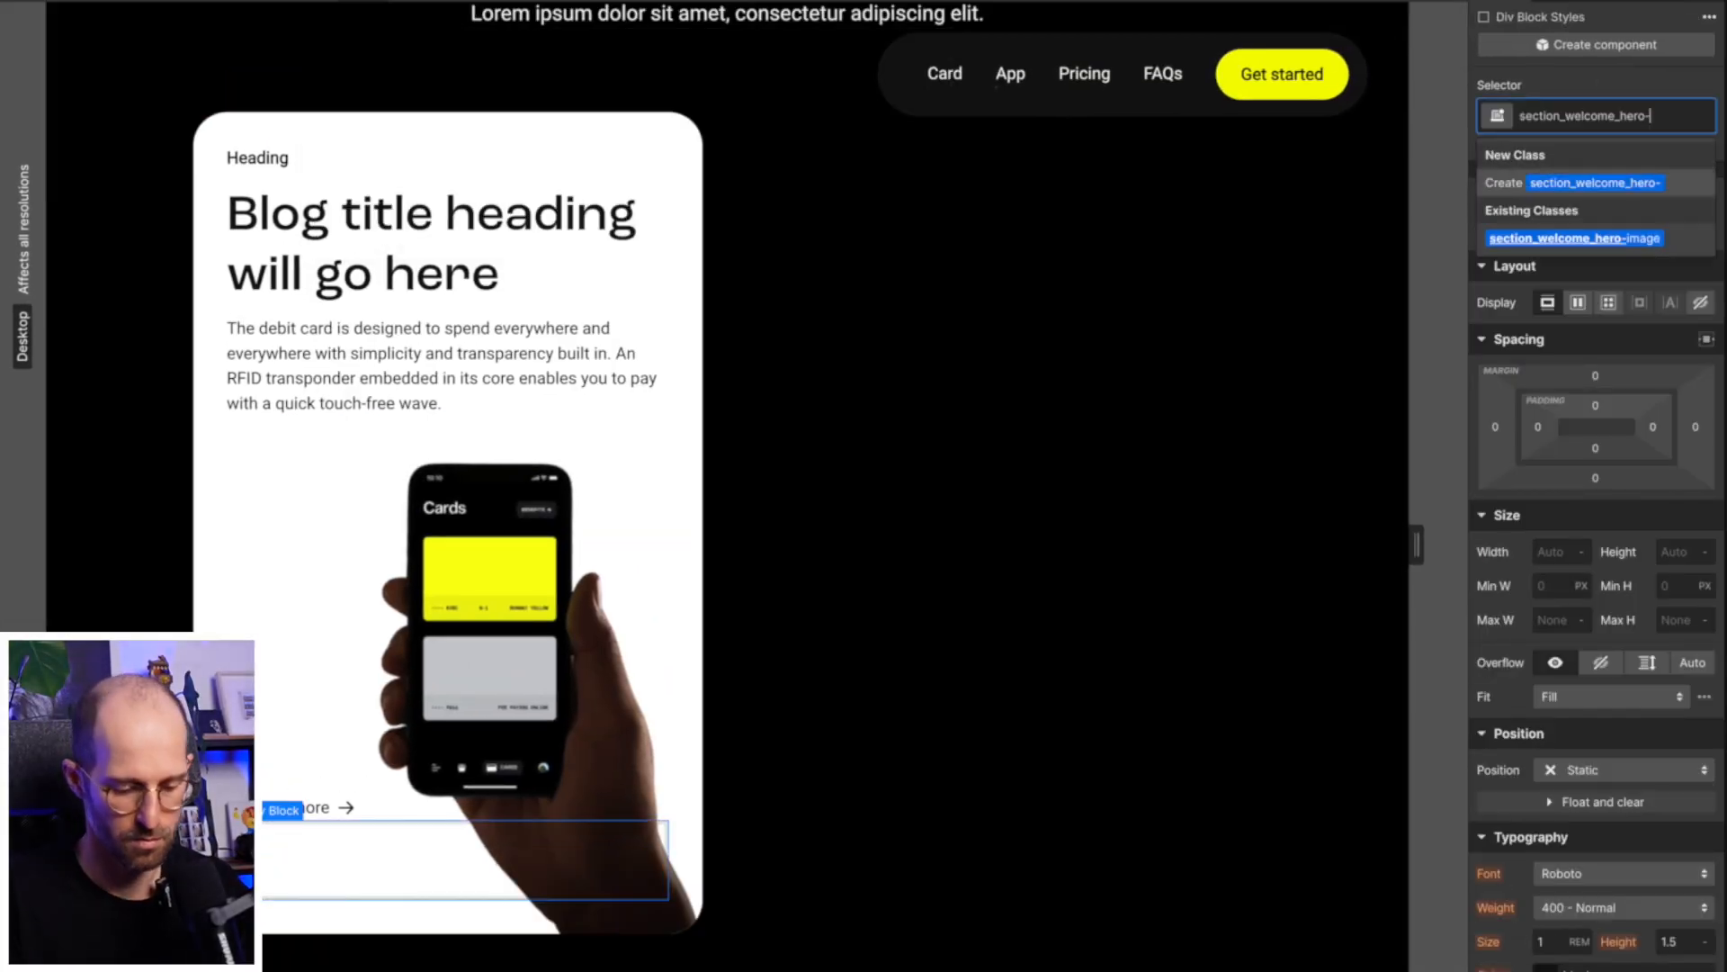
type("background")
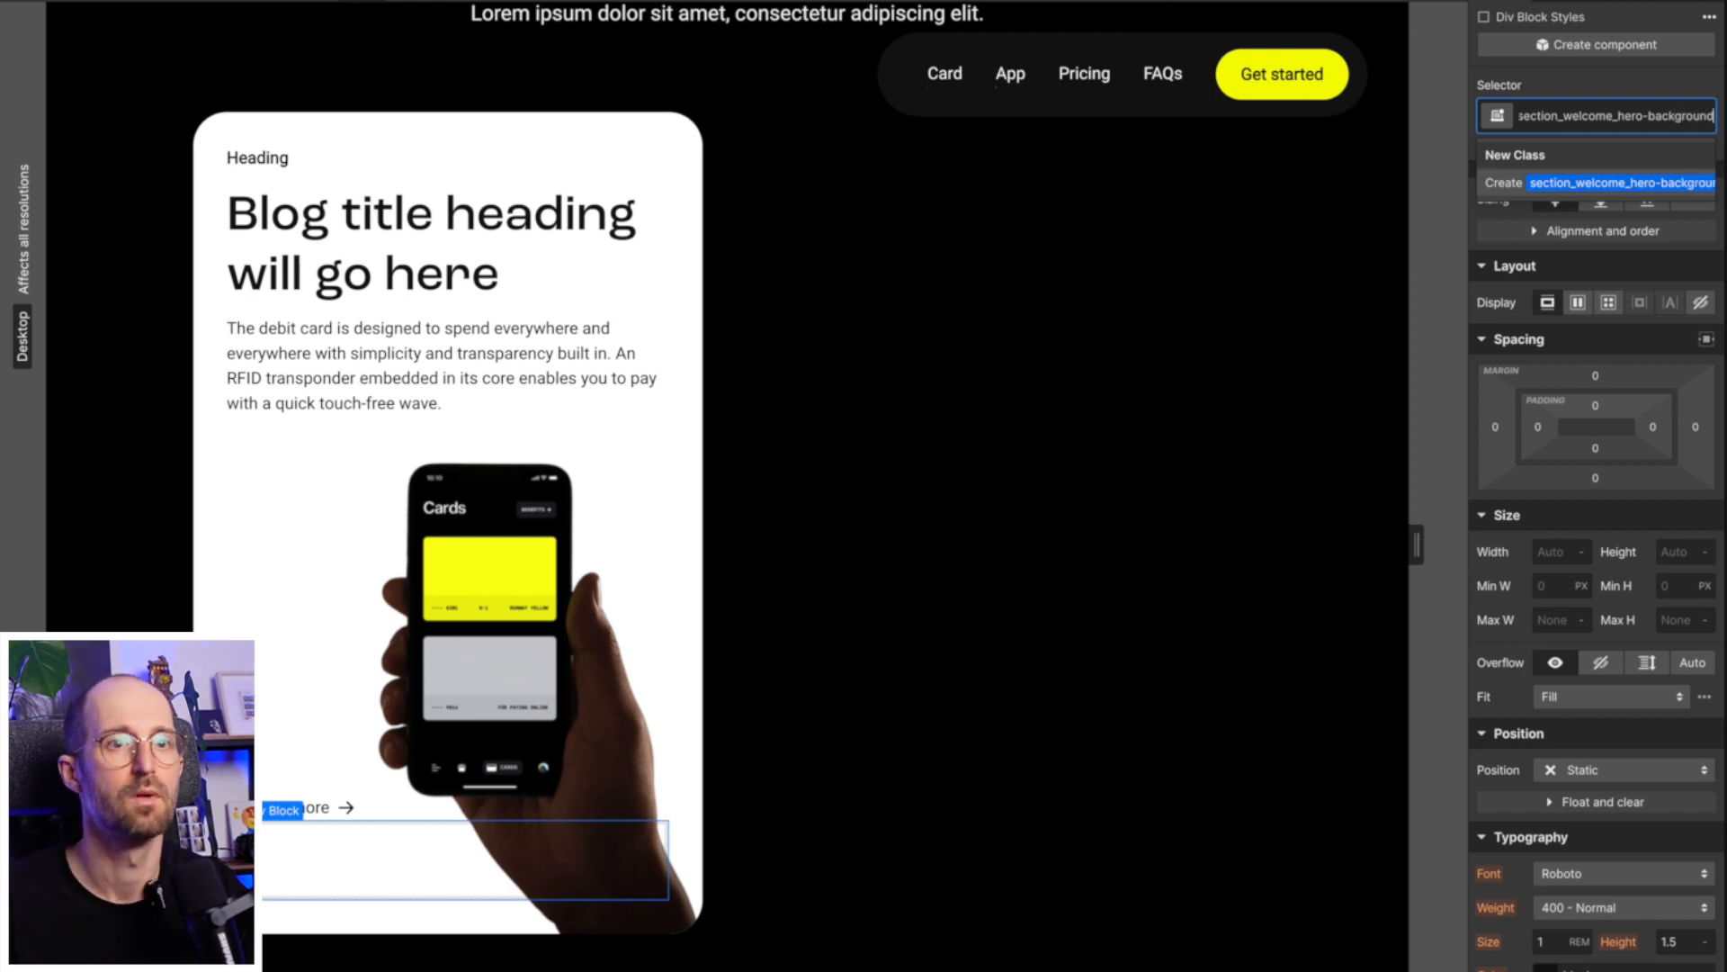
key("Return")
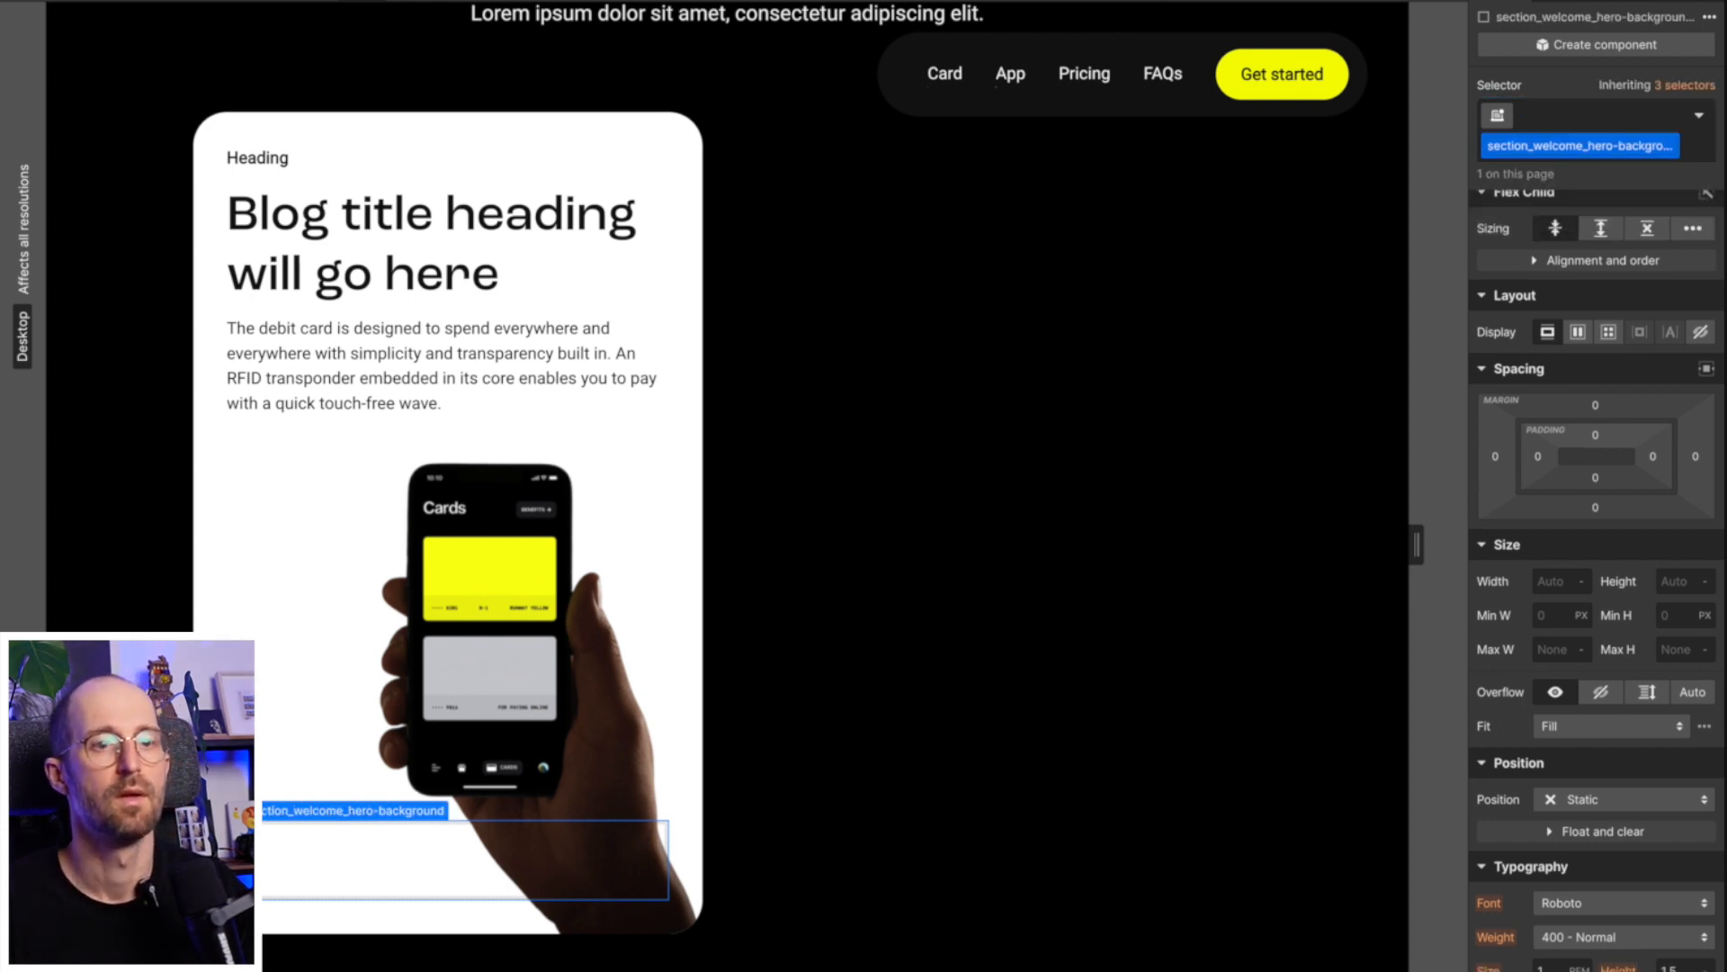
left_click(1568, 795)
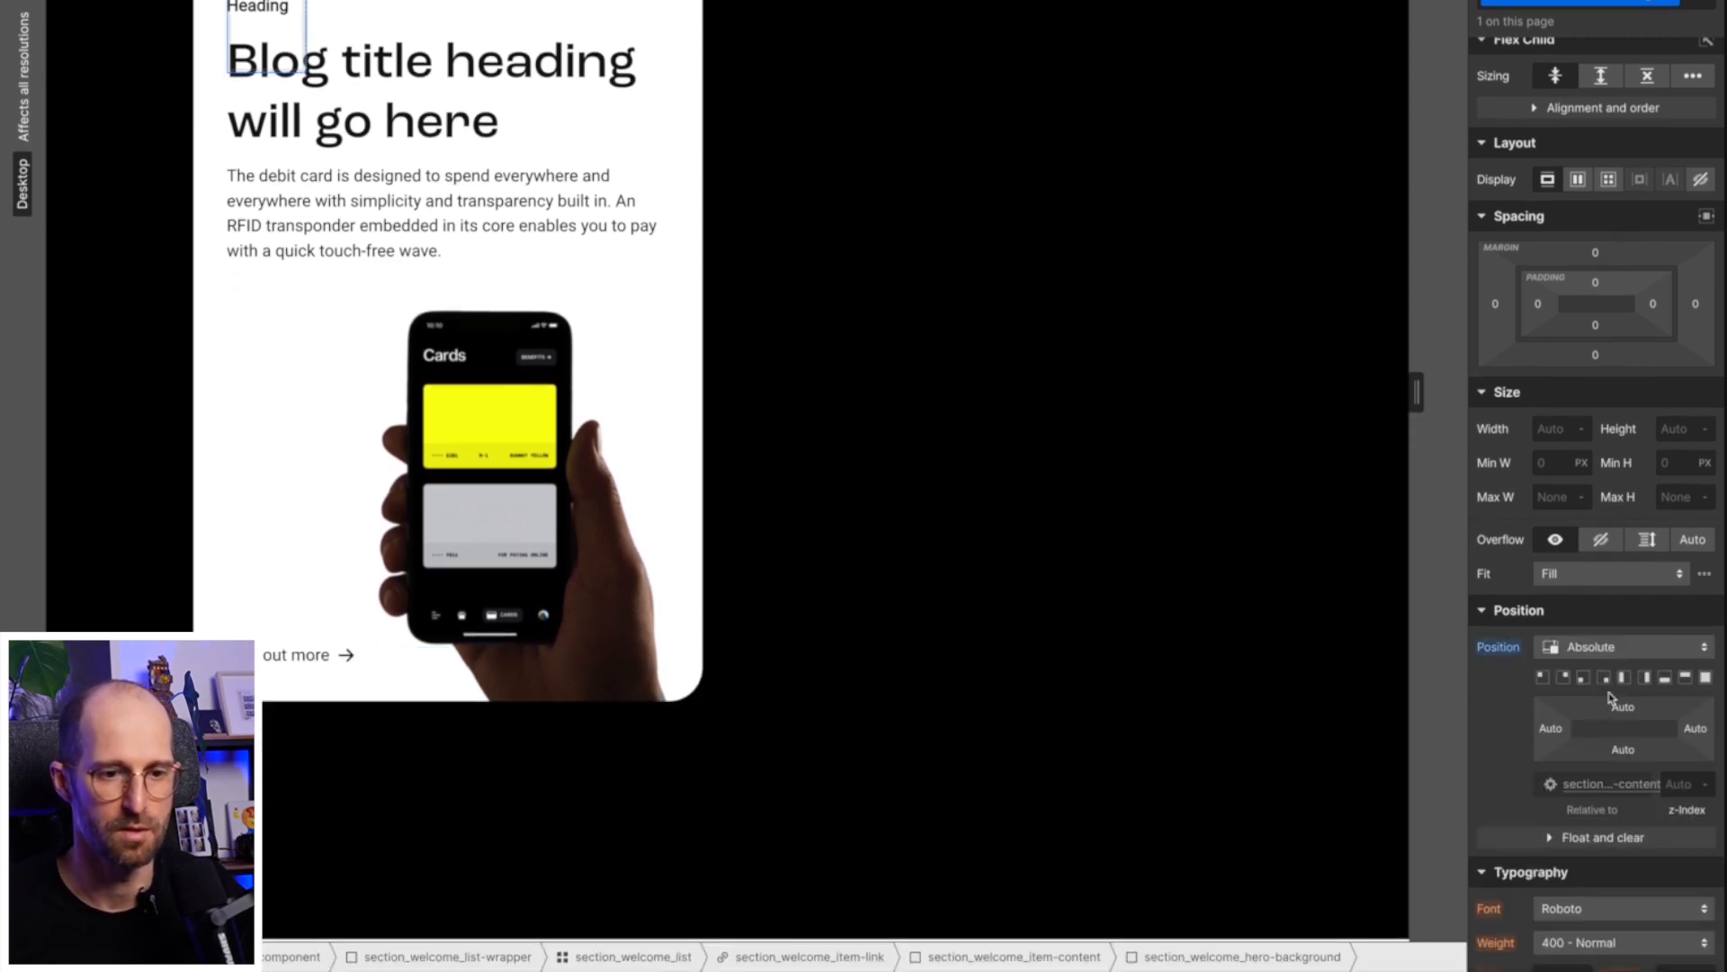
left_click(1664, 679)
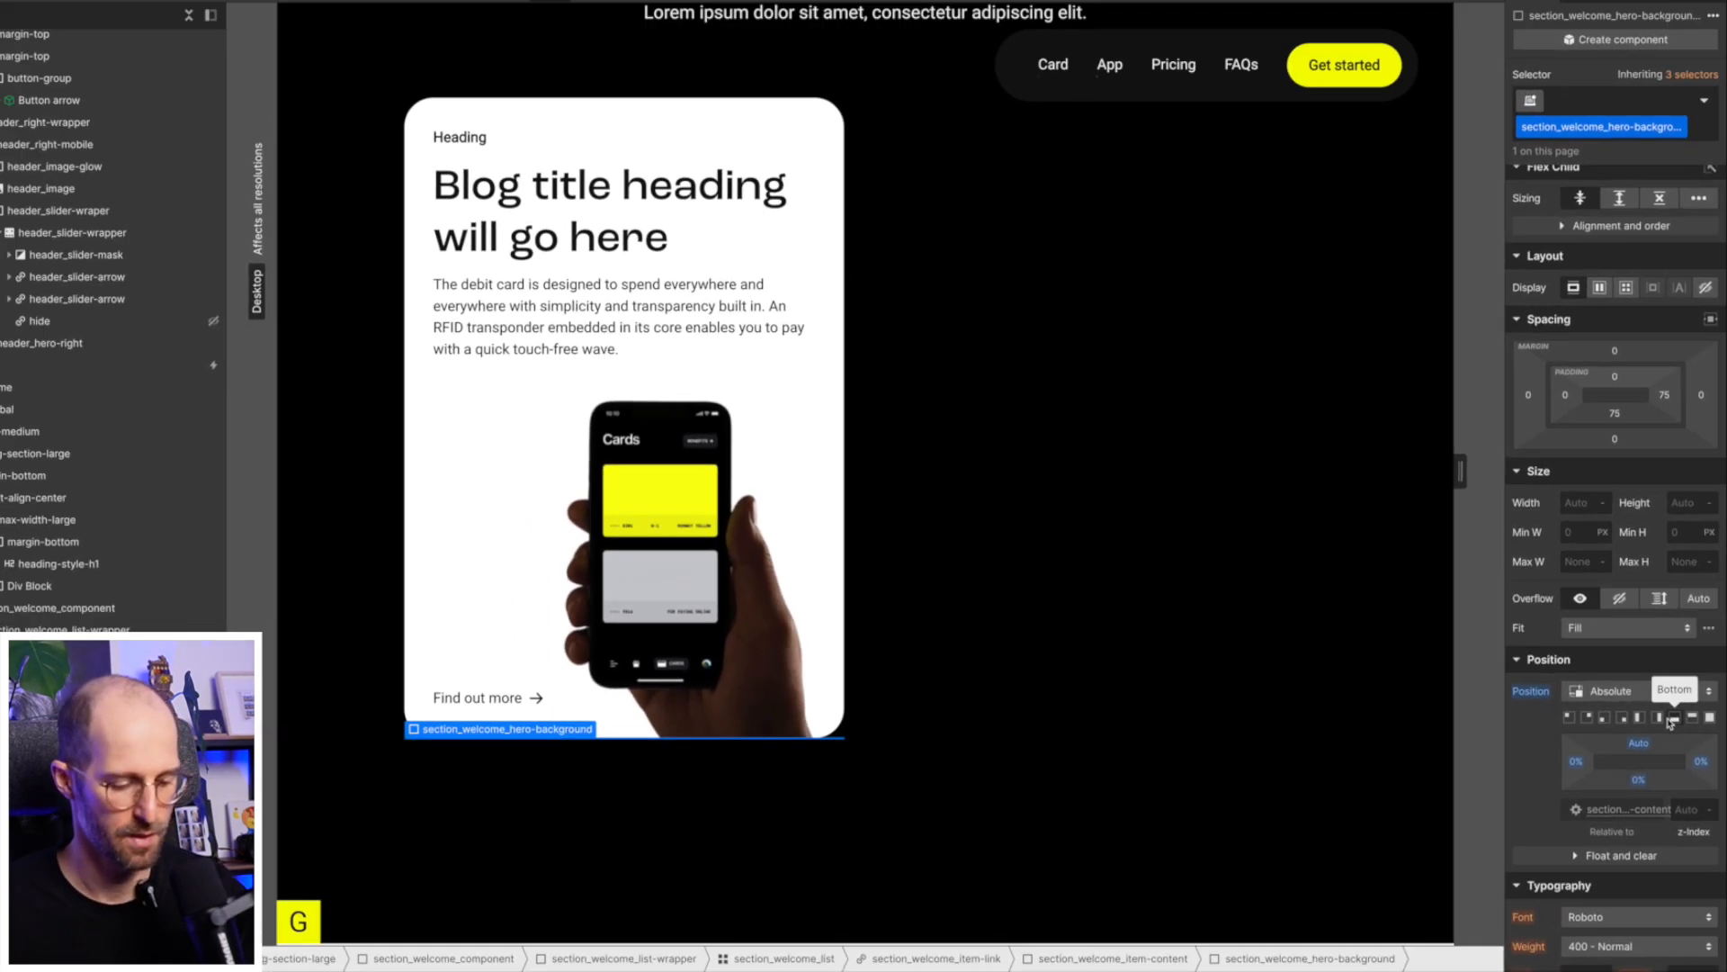
Insert an image element inside section_welcome_hero-background.
key("super+e")
type("d")
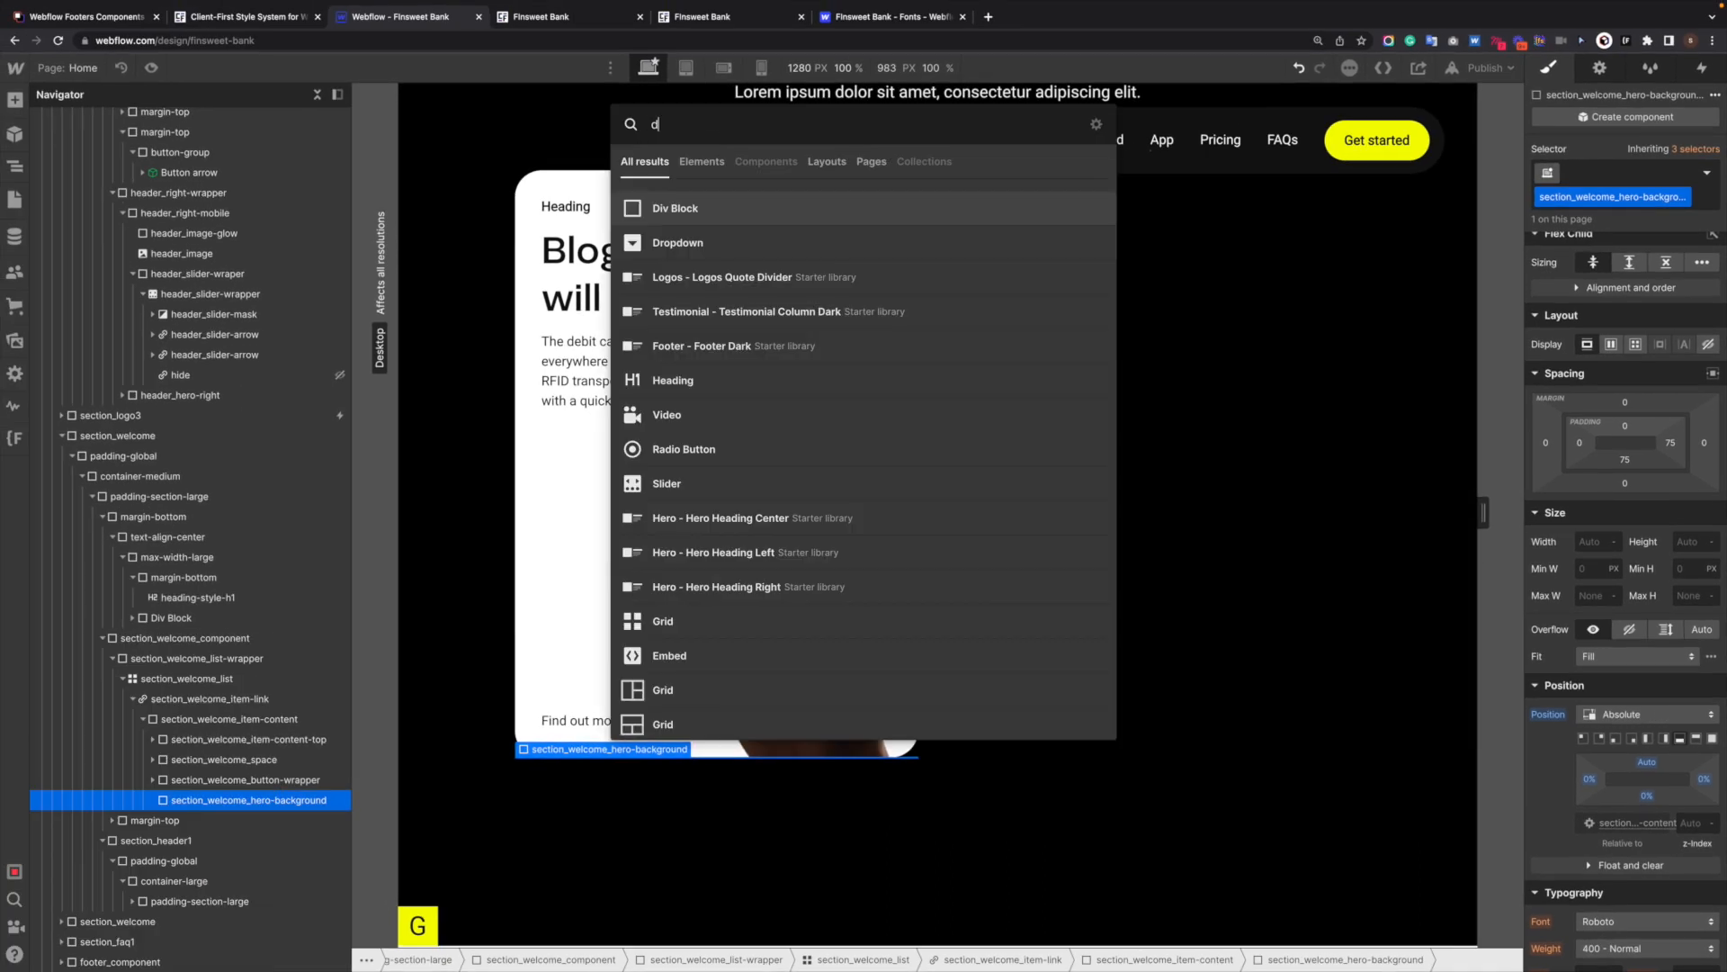
type("ima")
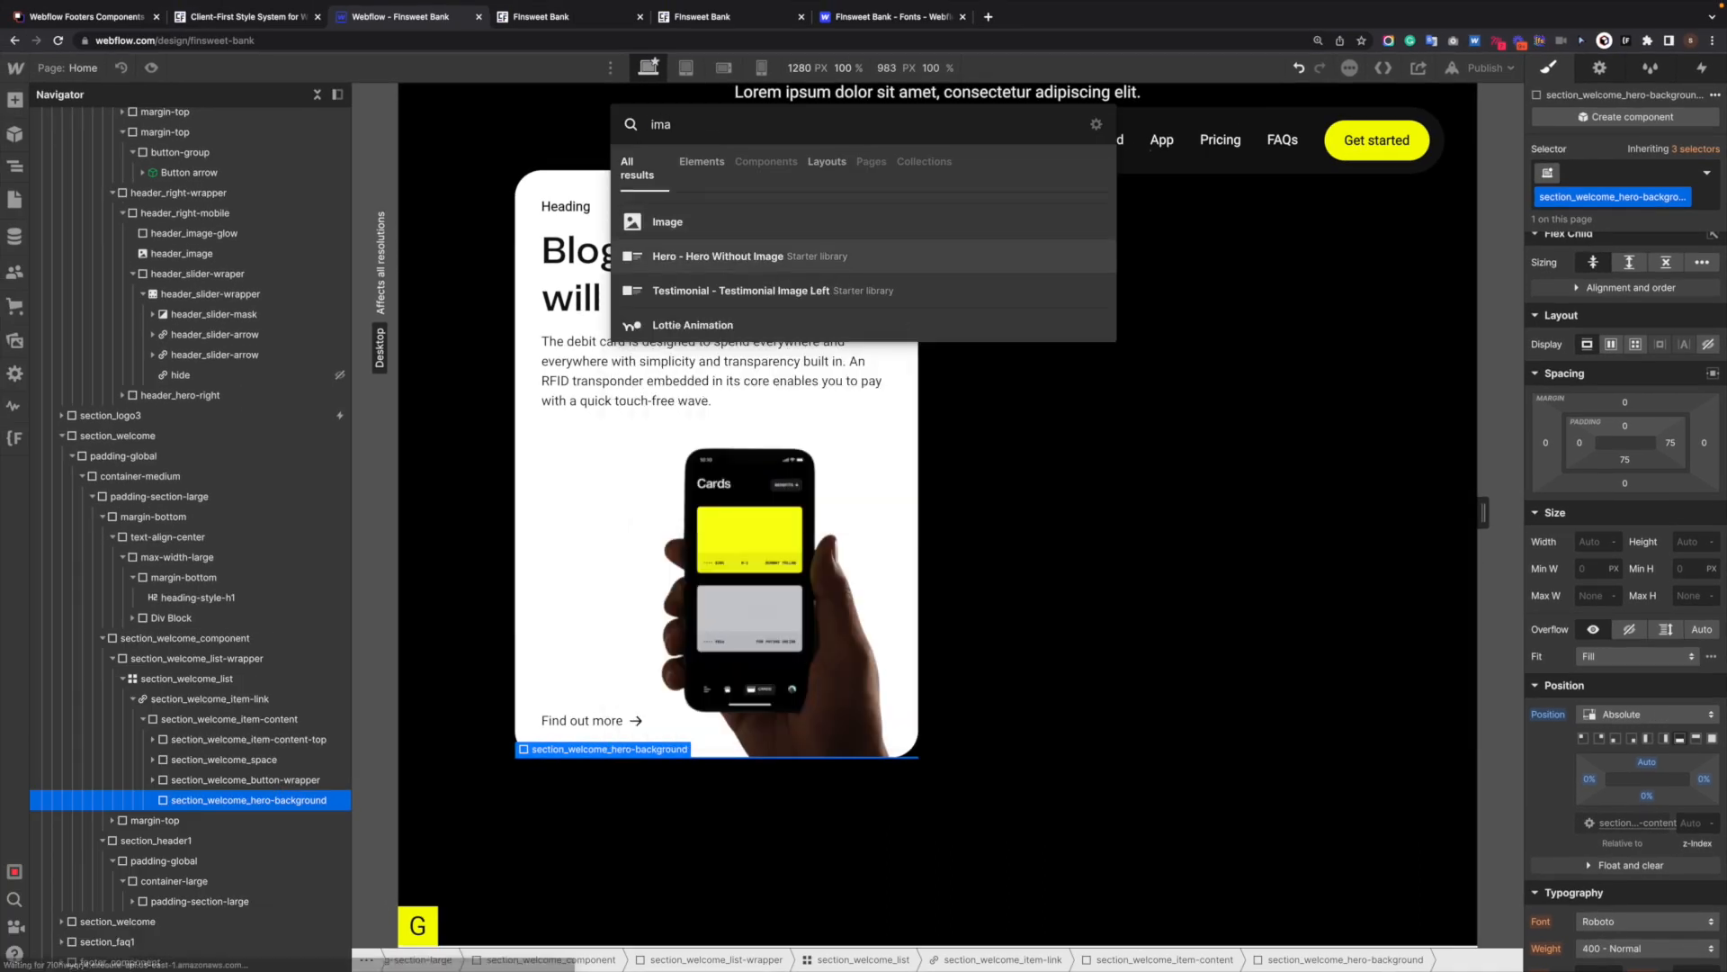
key("Return")
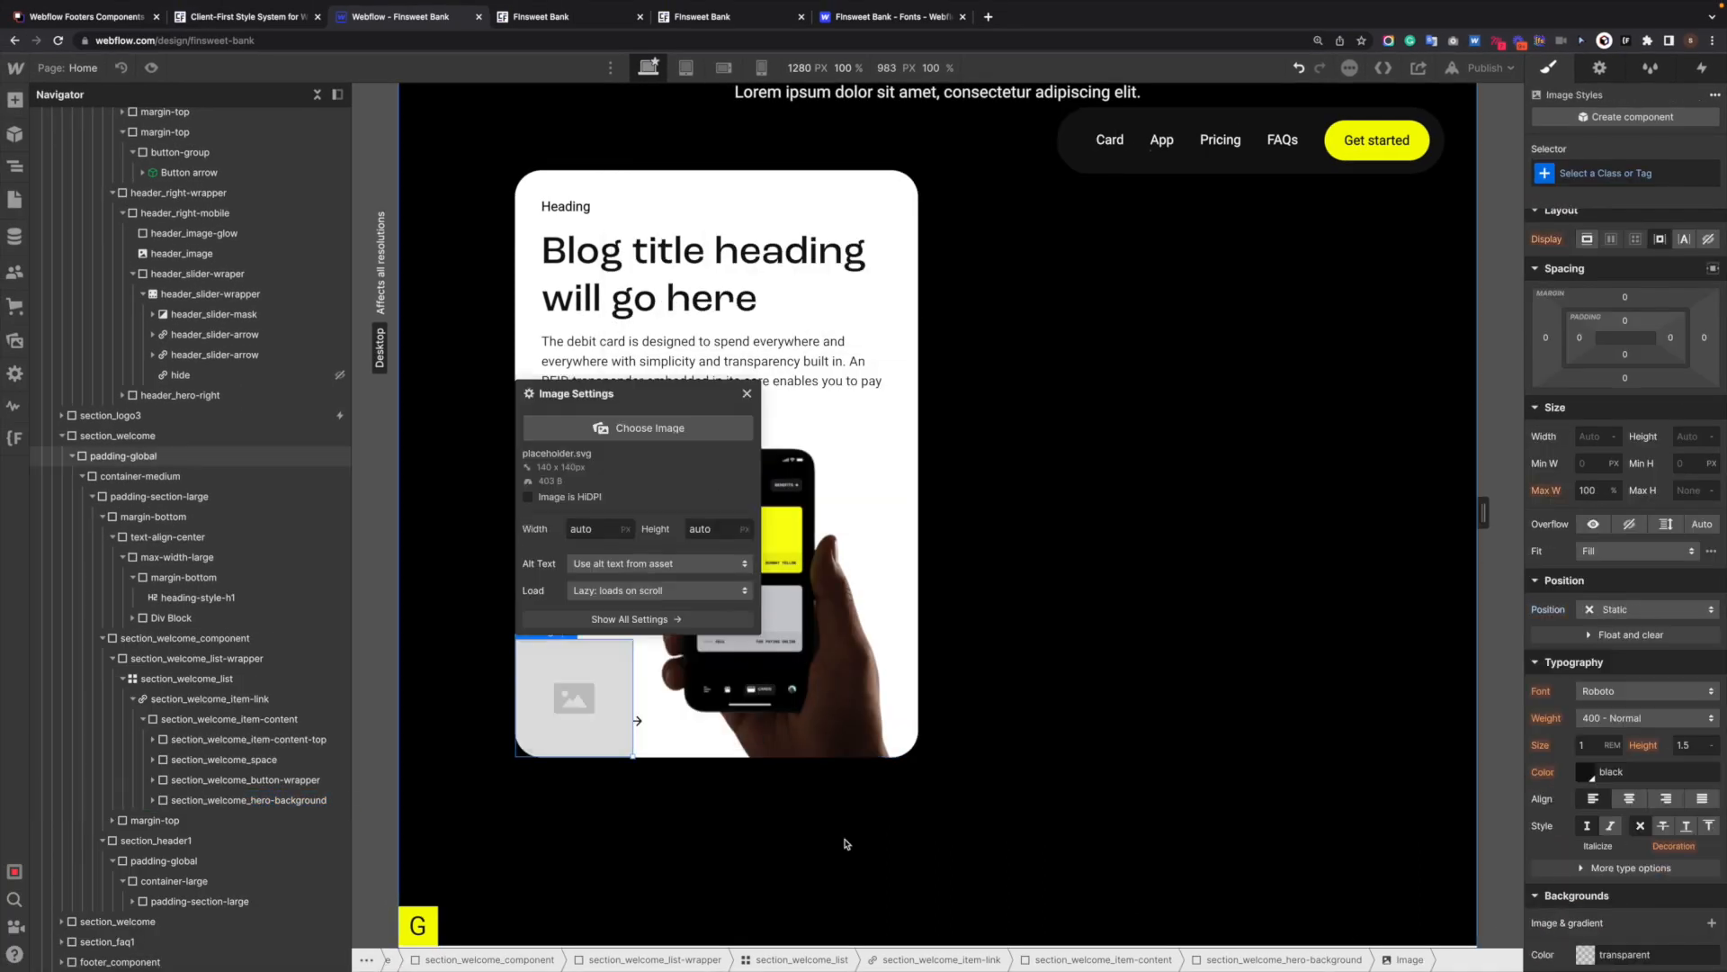
Choose card-hero-back-1.svg from the image assets as the source of the new background image.
left_click(666, 429)
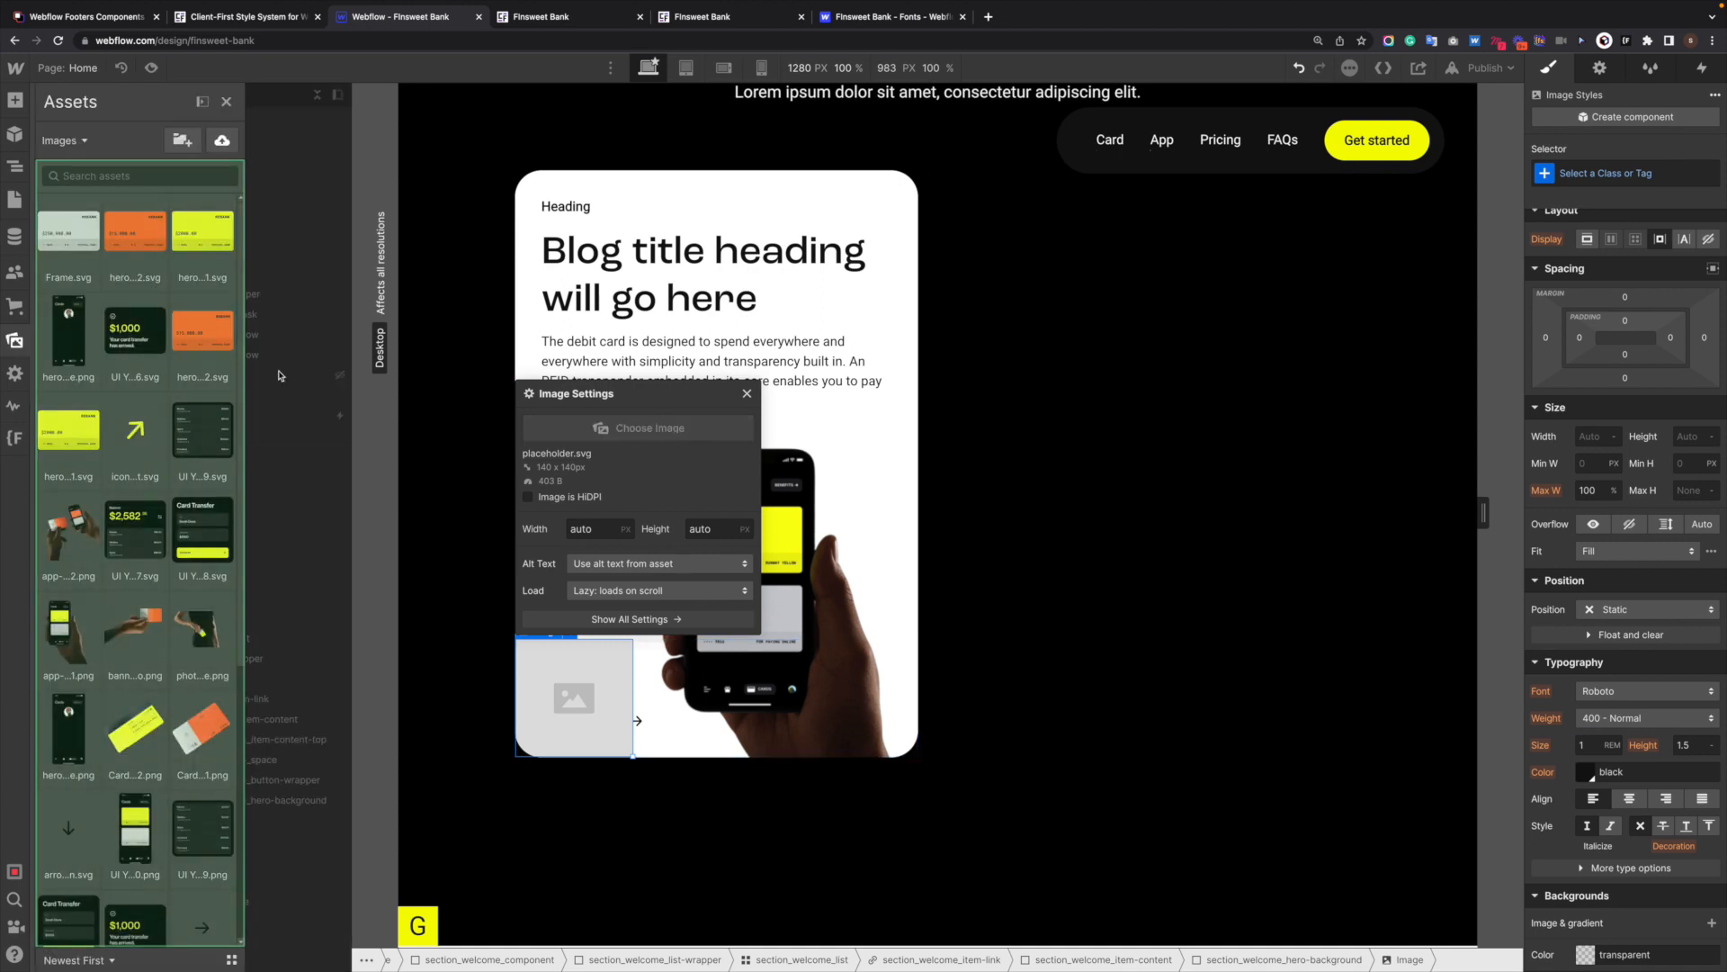
left_click_drag(241, 285, 261, 570)
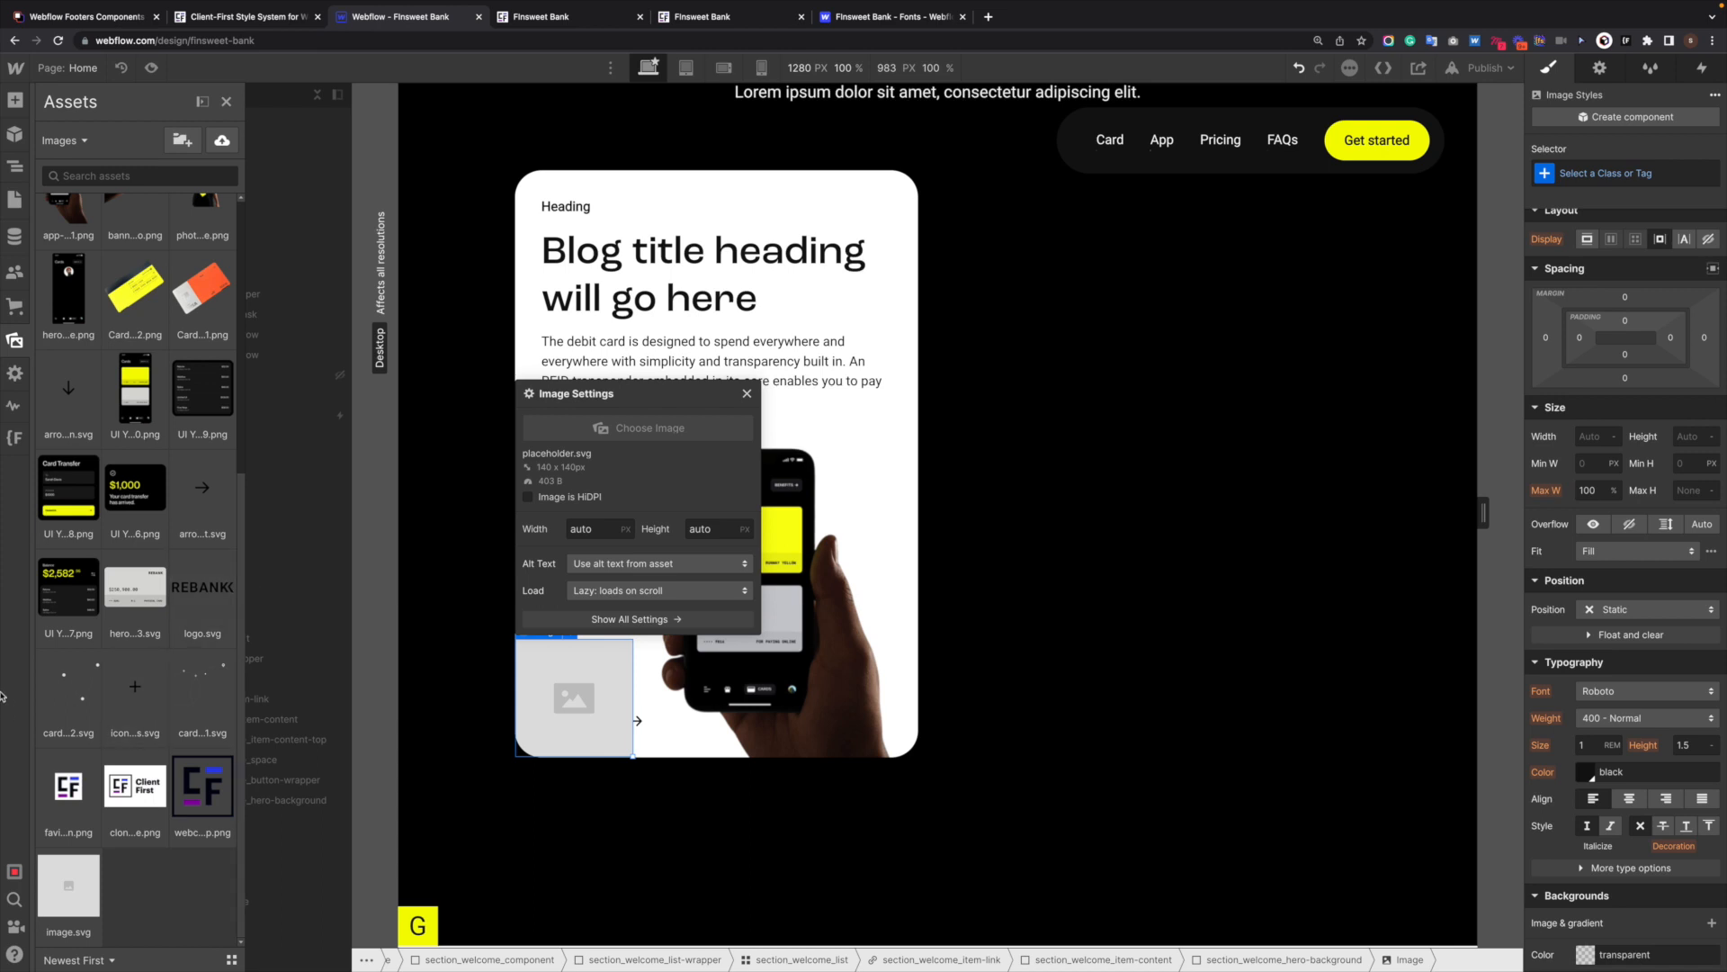
left_click(203, 693)
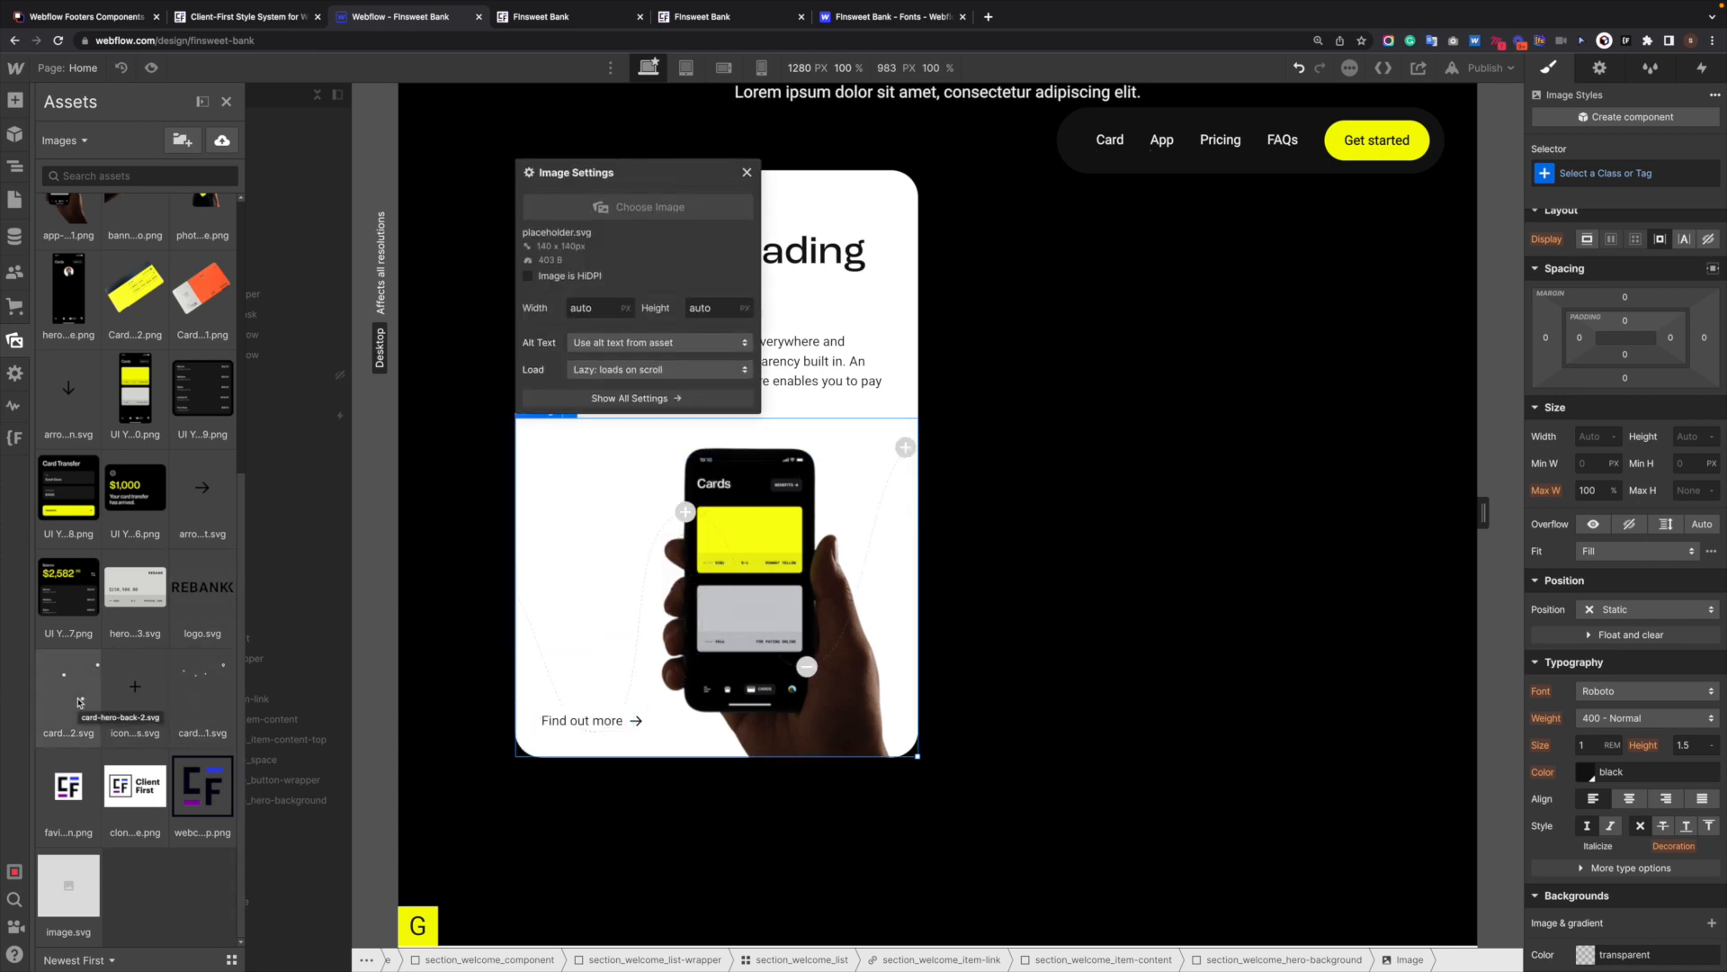
left_click(187, 702)
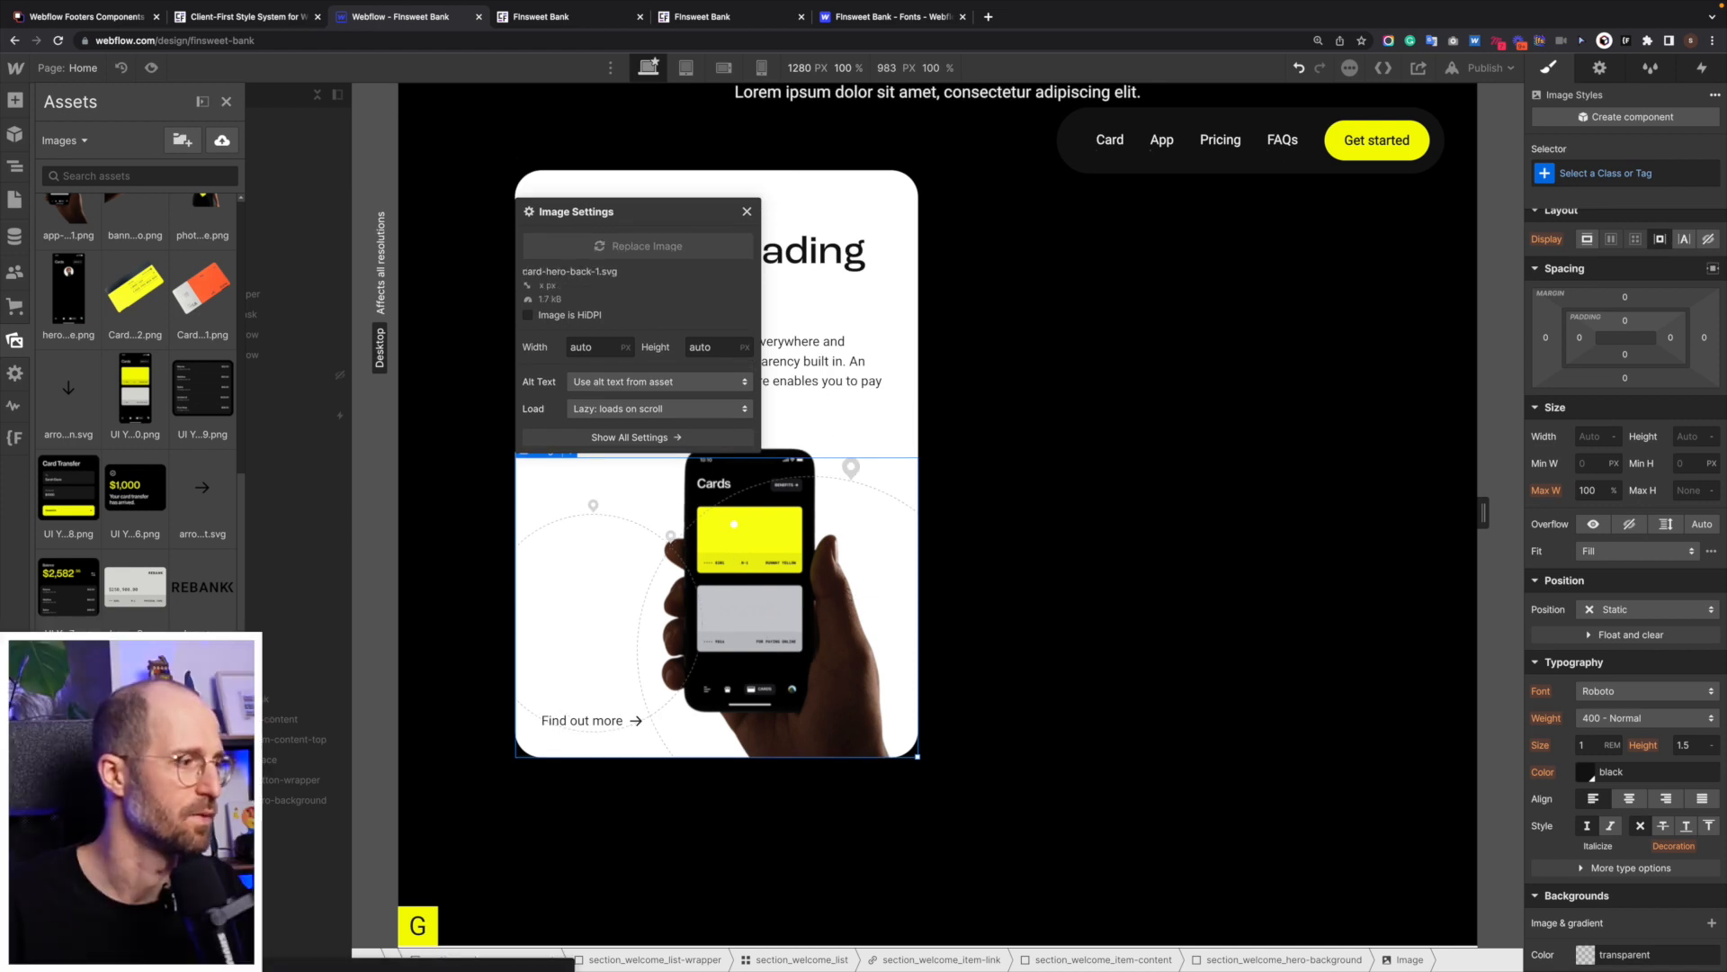
left_click(568, 665)
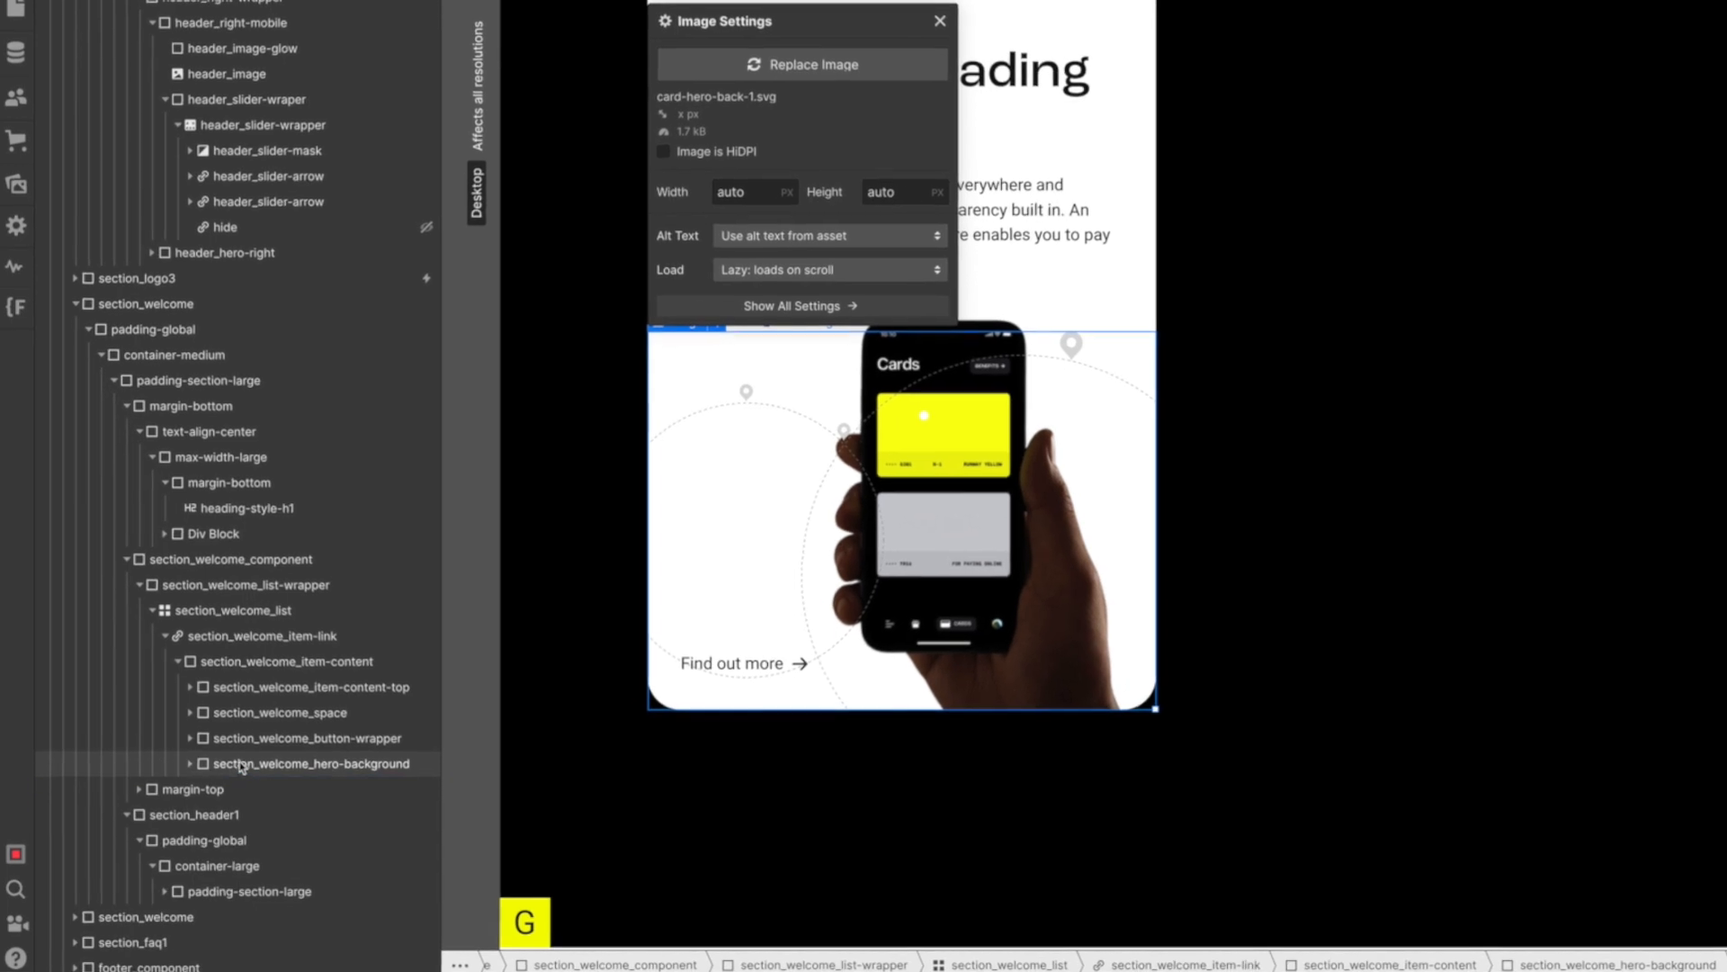
Move section_welcome_hero-background above section_welcome_item-content-top within section_welcome_item-content.
left_click(158, 795)
left_click_drag(249, 691, 252, 689)
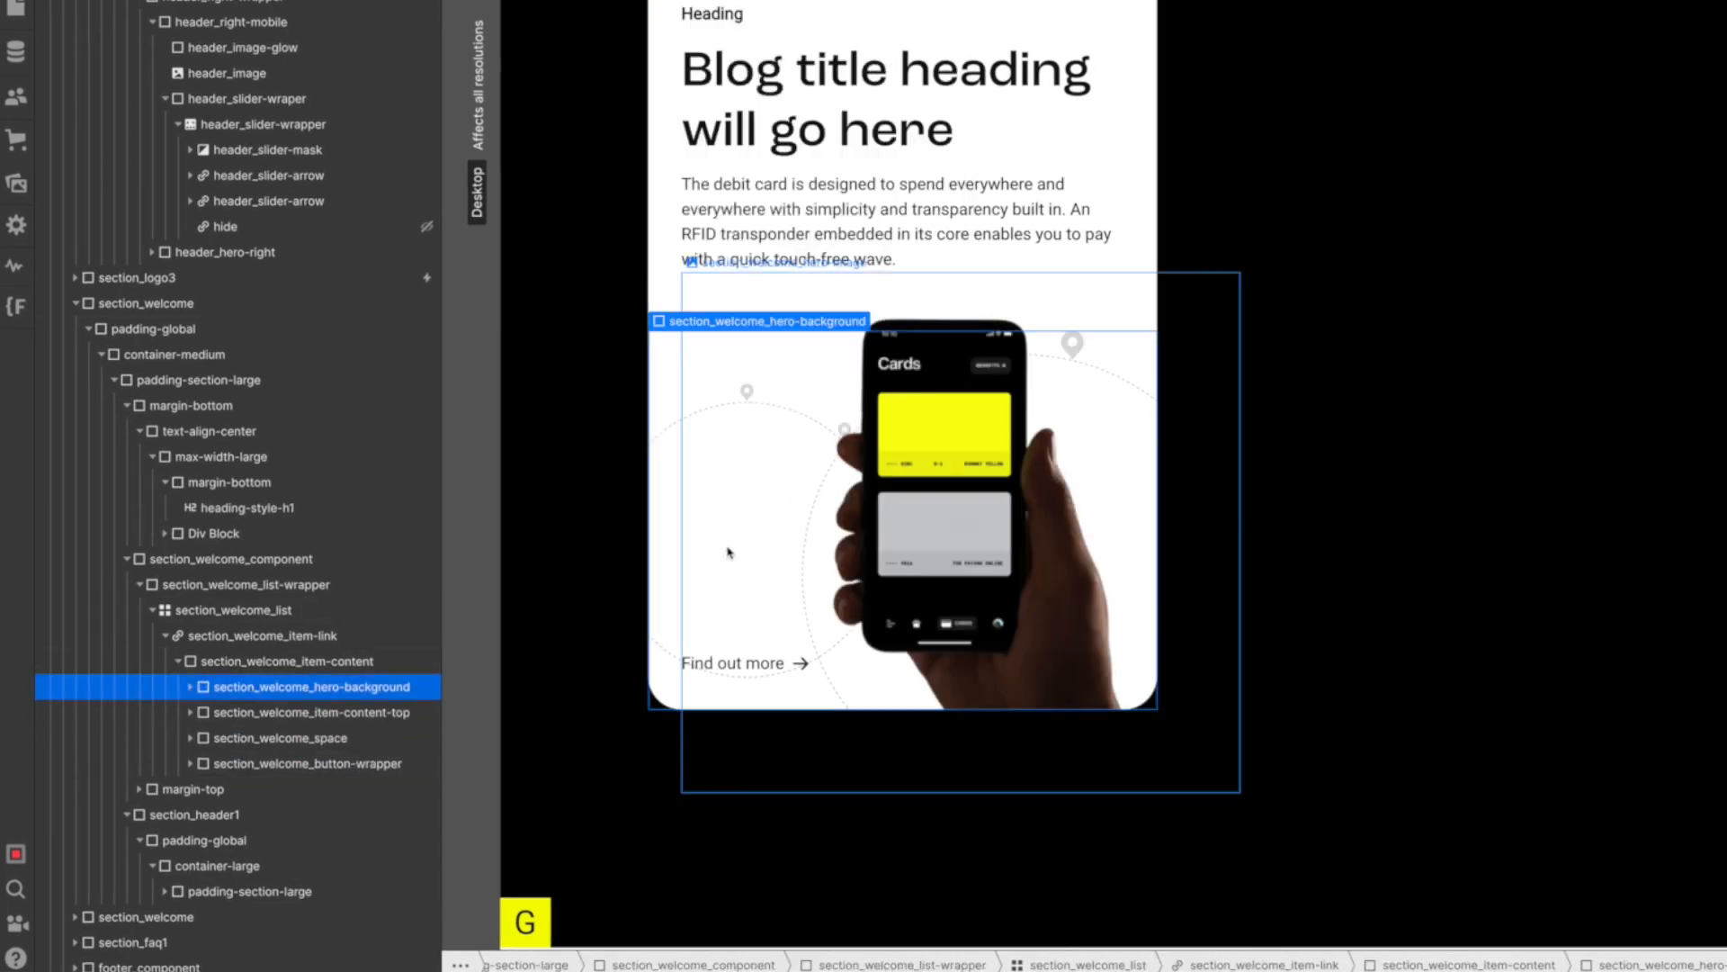
Select the image inside section_welcome_hero-background and give it a new class named image-cover.
left_click(192, 687)
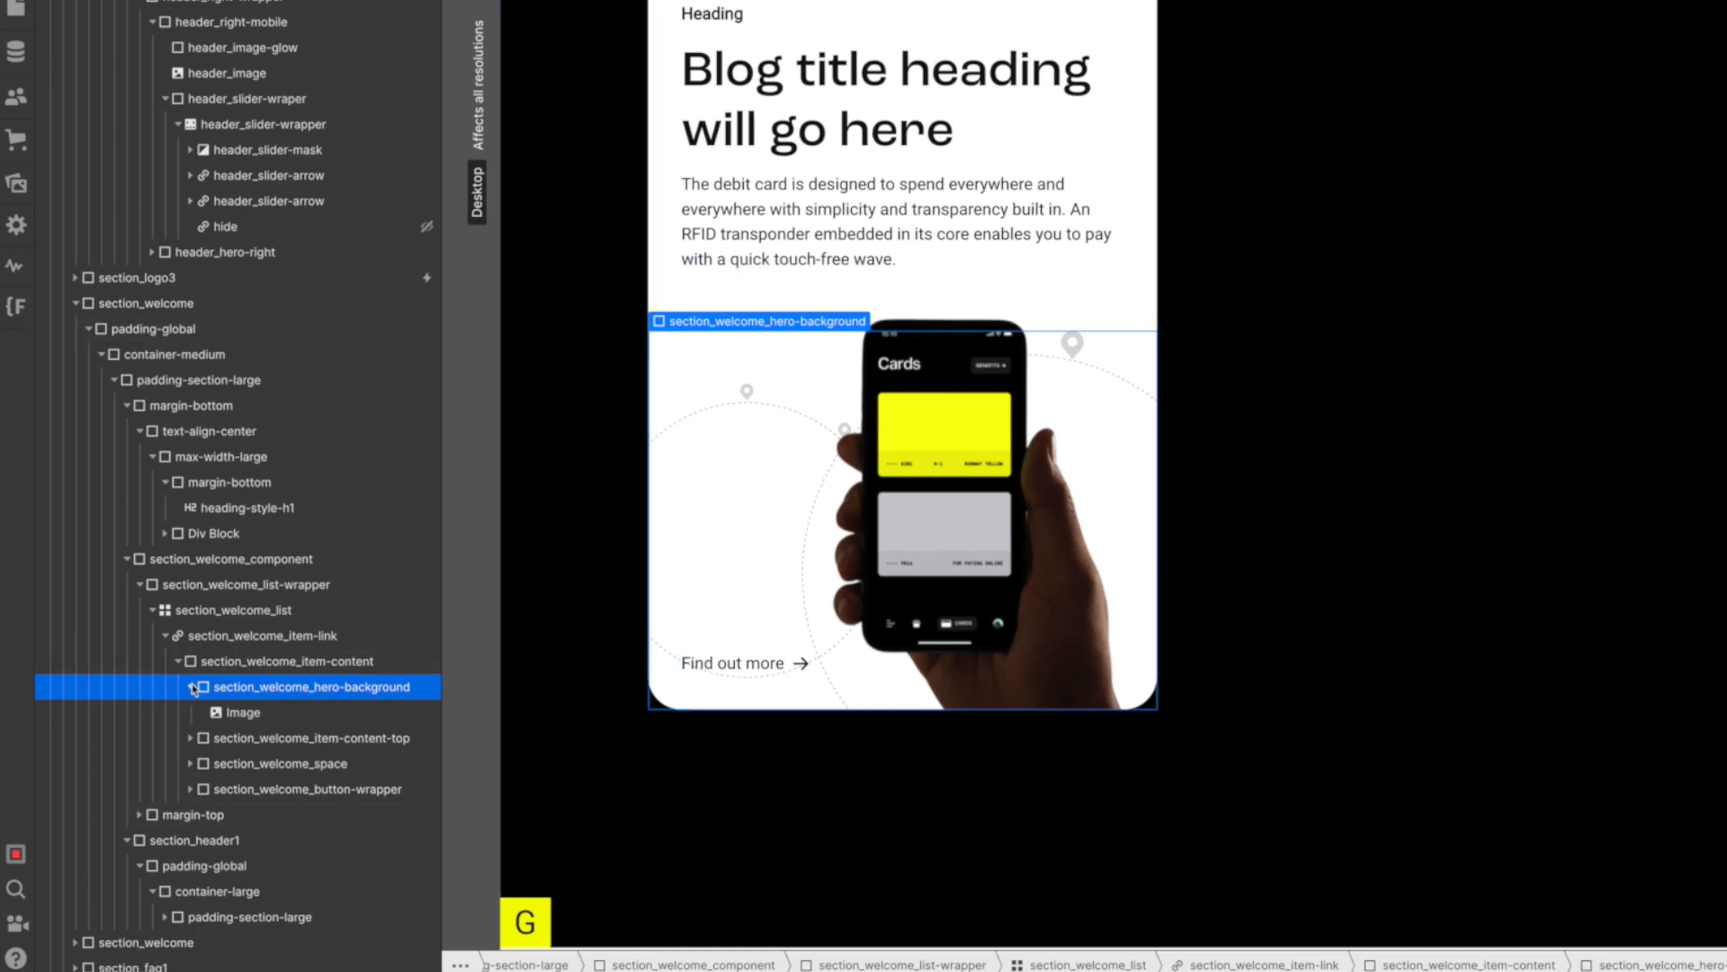
left_click(272, 713)
key("super+Return")
type("ima")
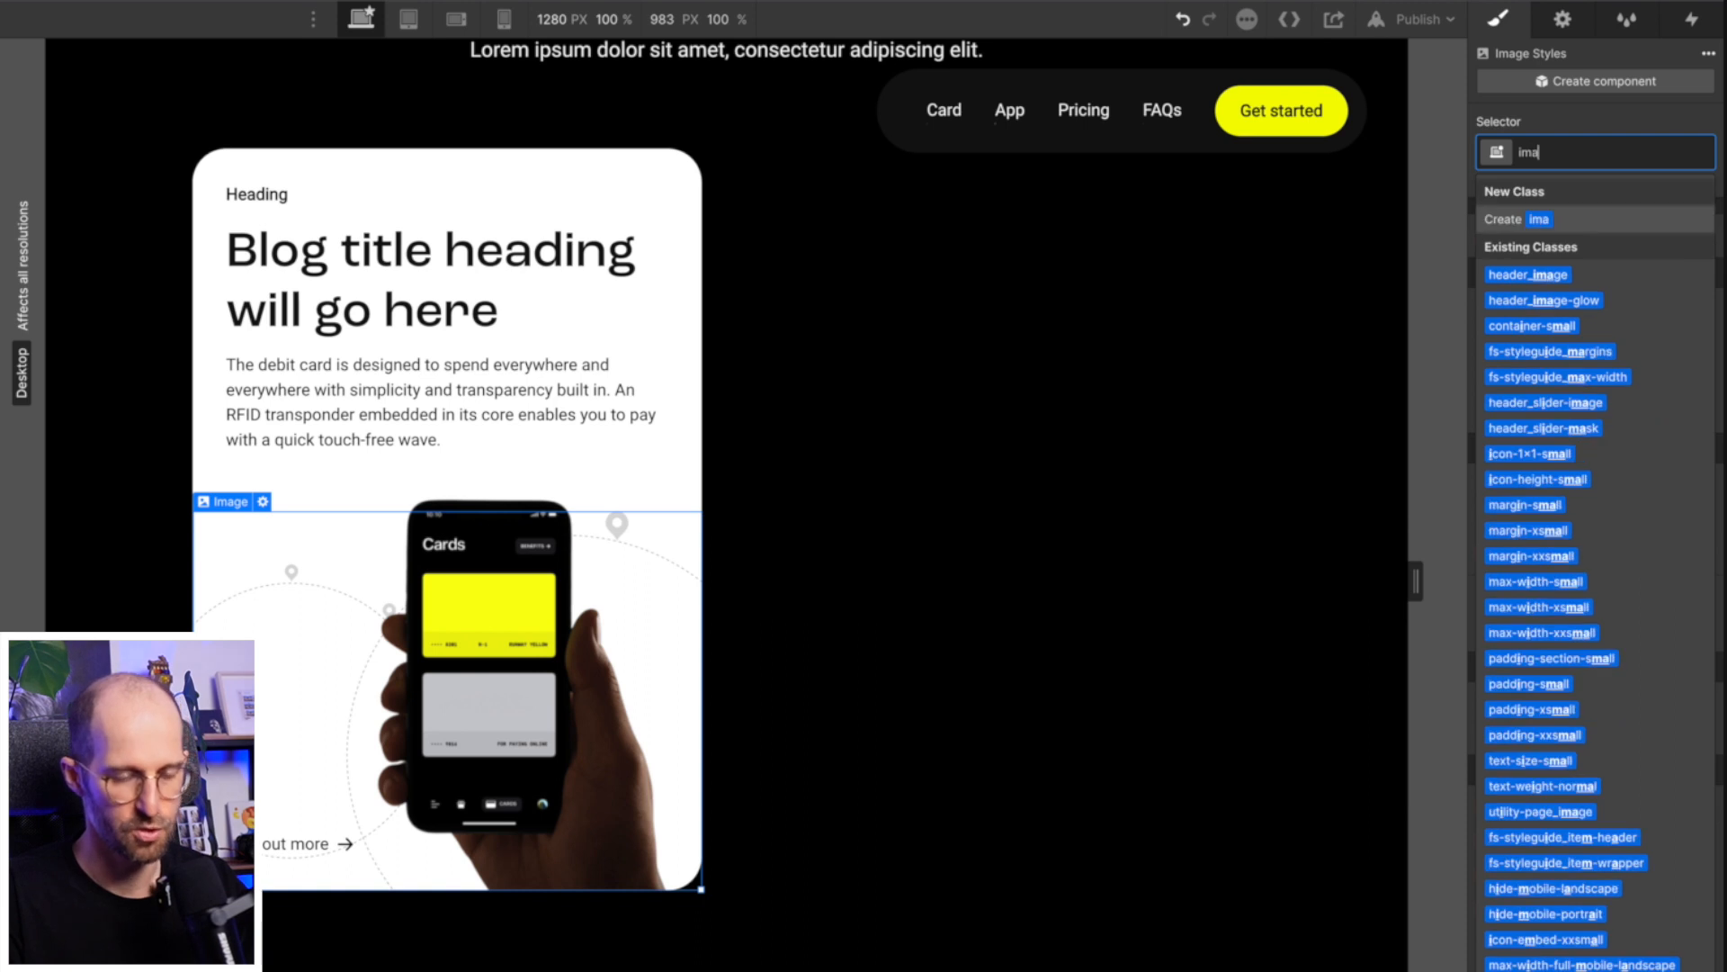
type("ge")
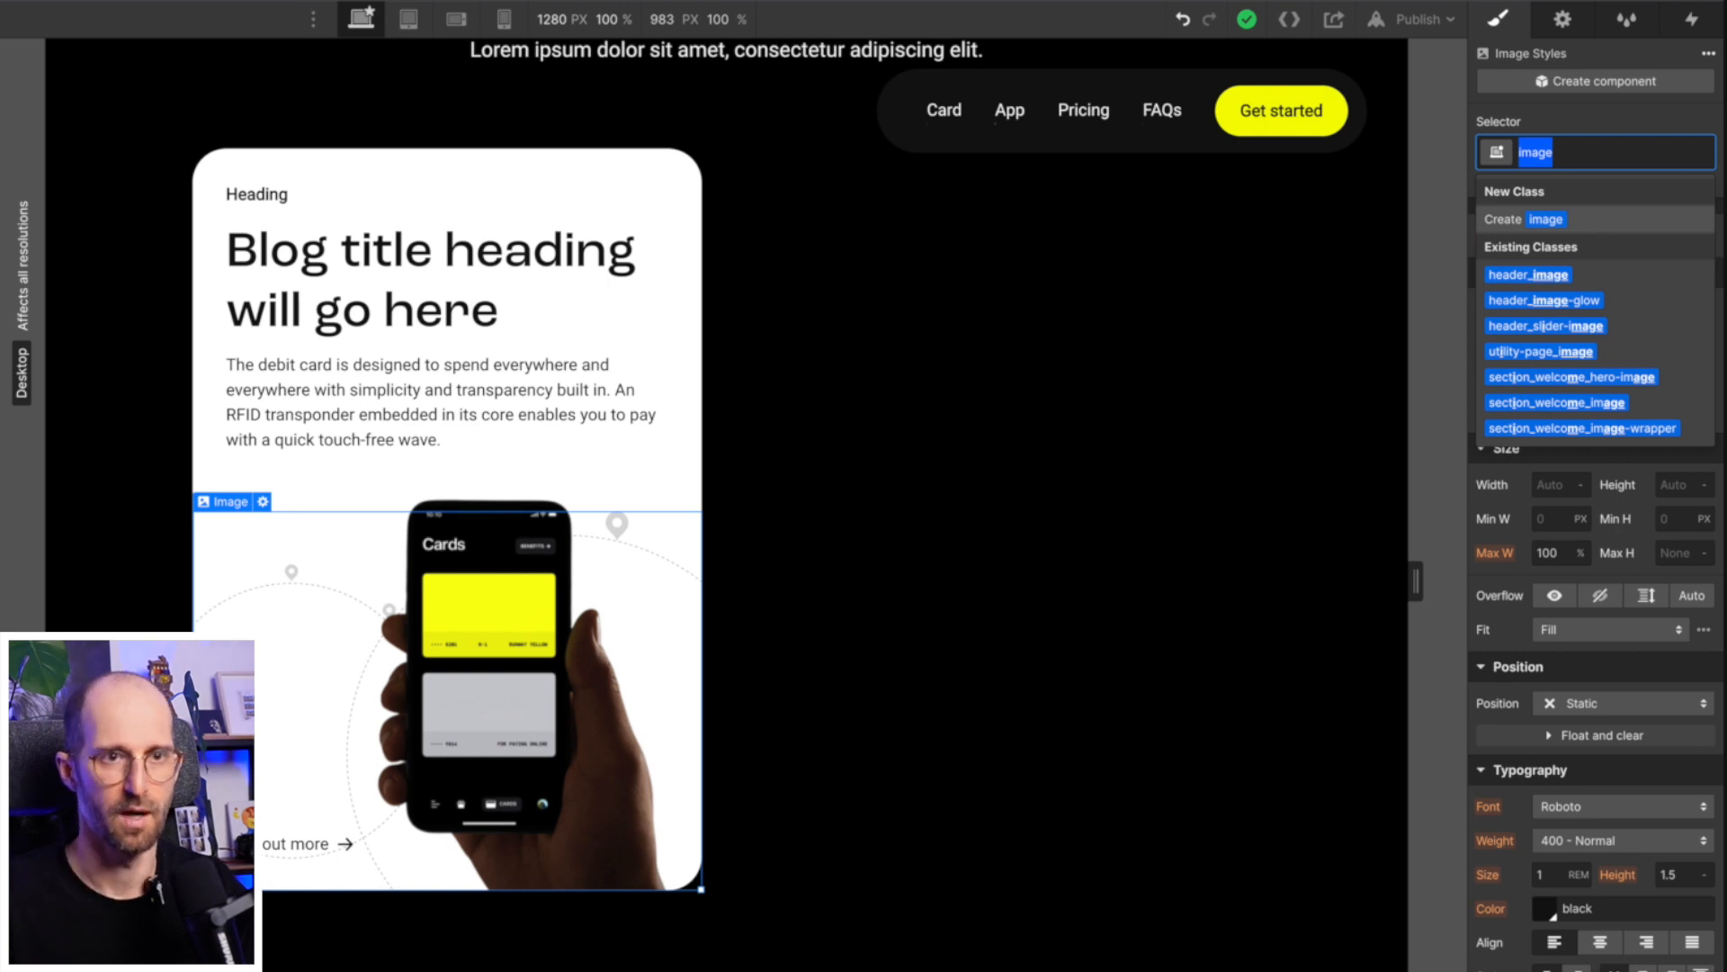
type("-cover")
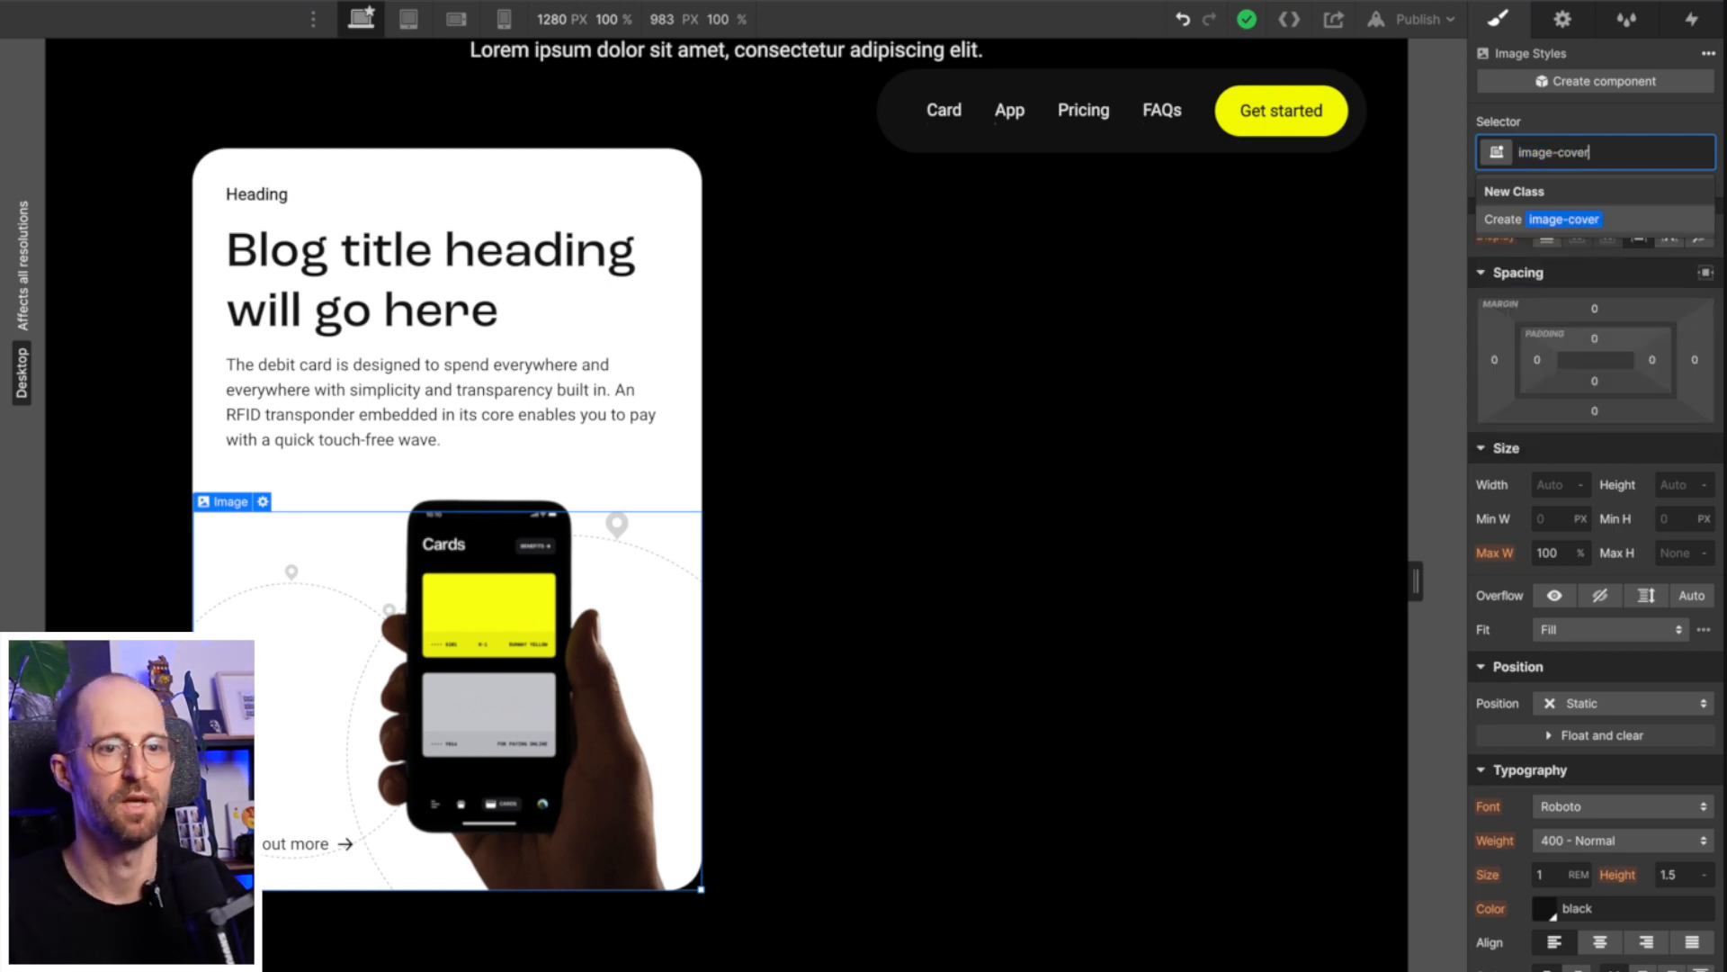
key("Return")
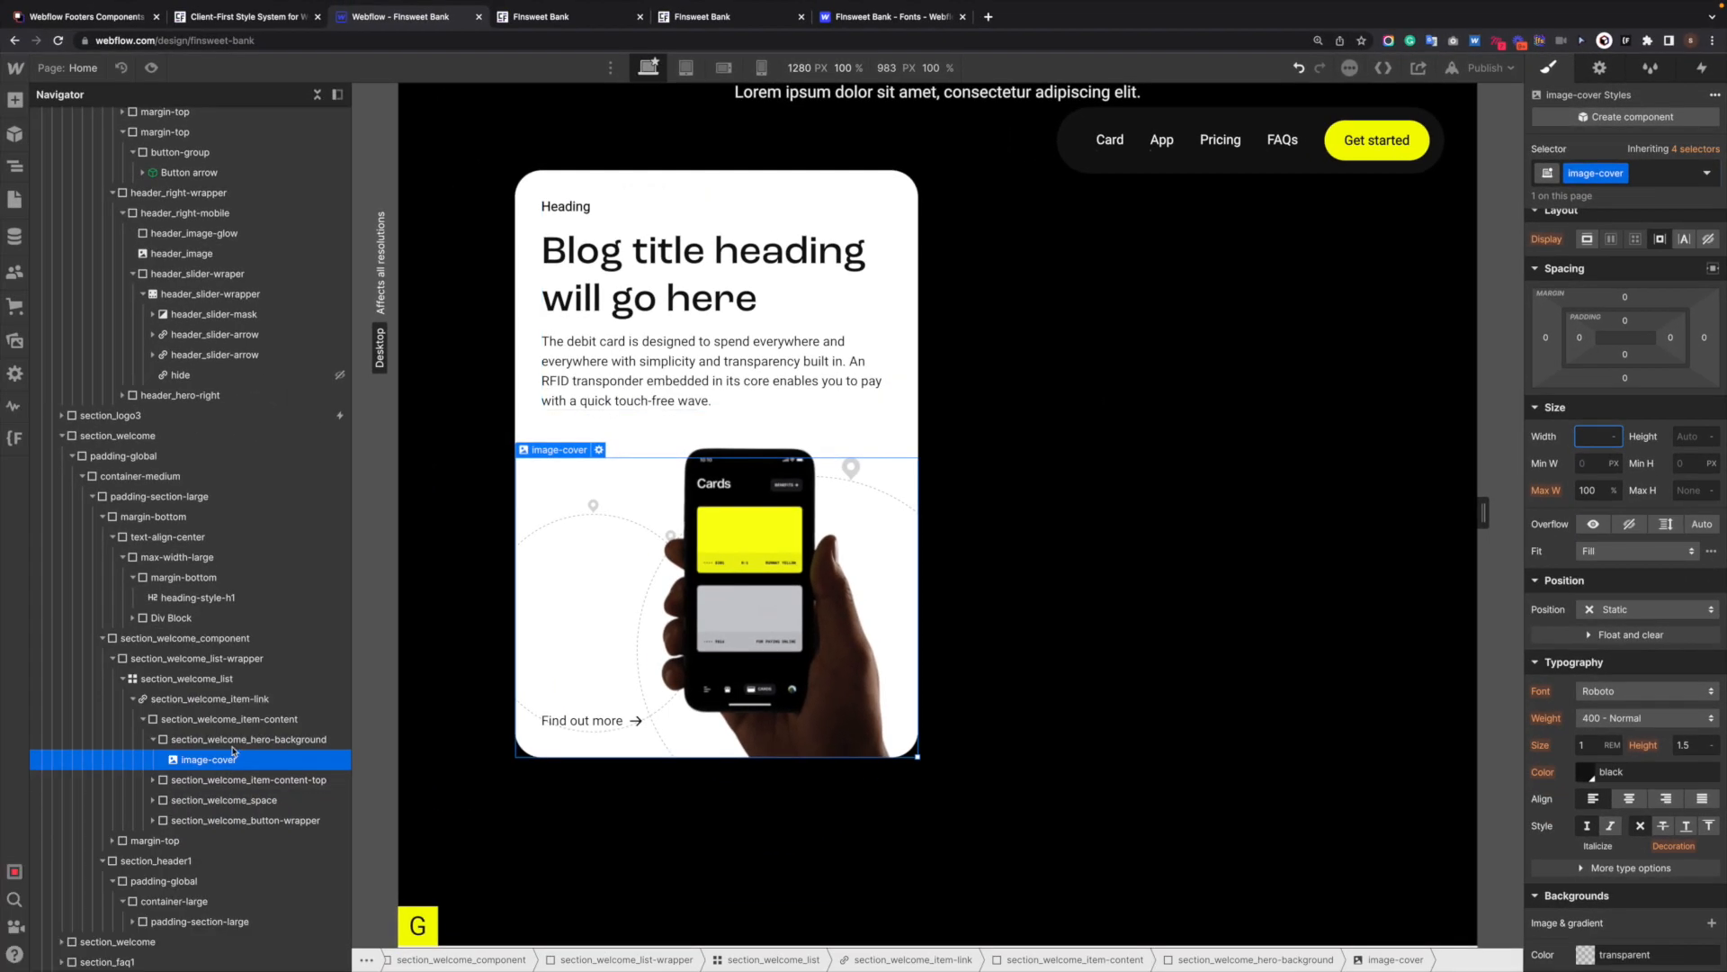
Replace the image-cover class on the image inside section_welcome_hero-background with a new class named section_welcome_hero-background-image.
left_click(232, 740)
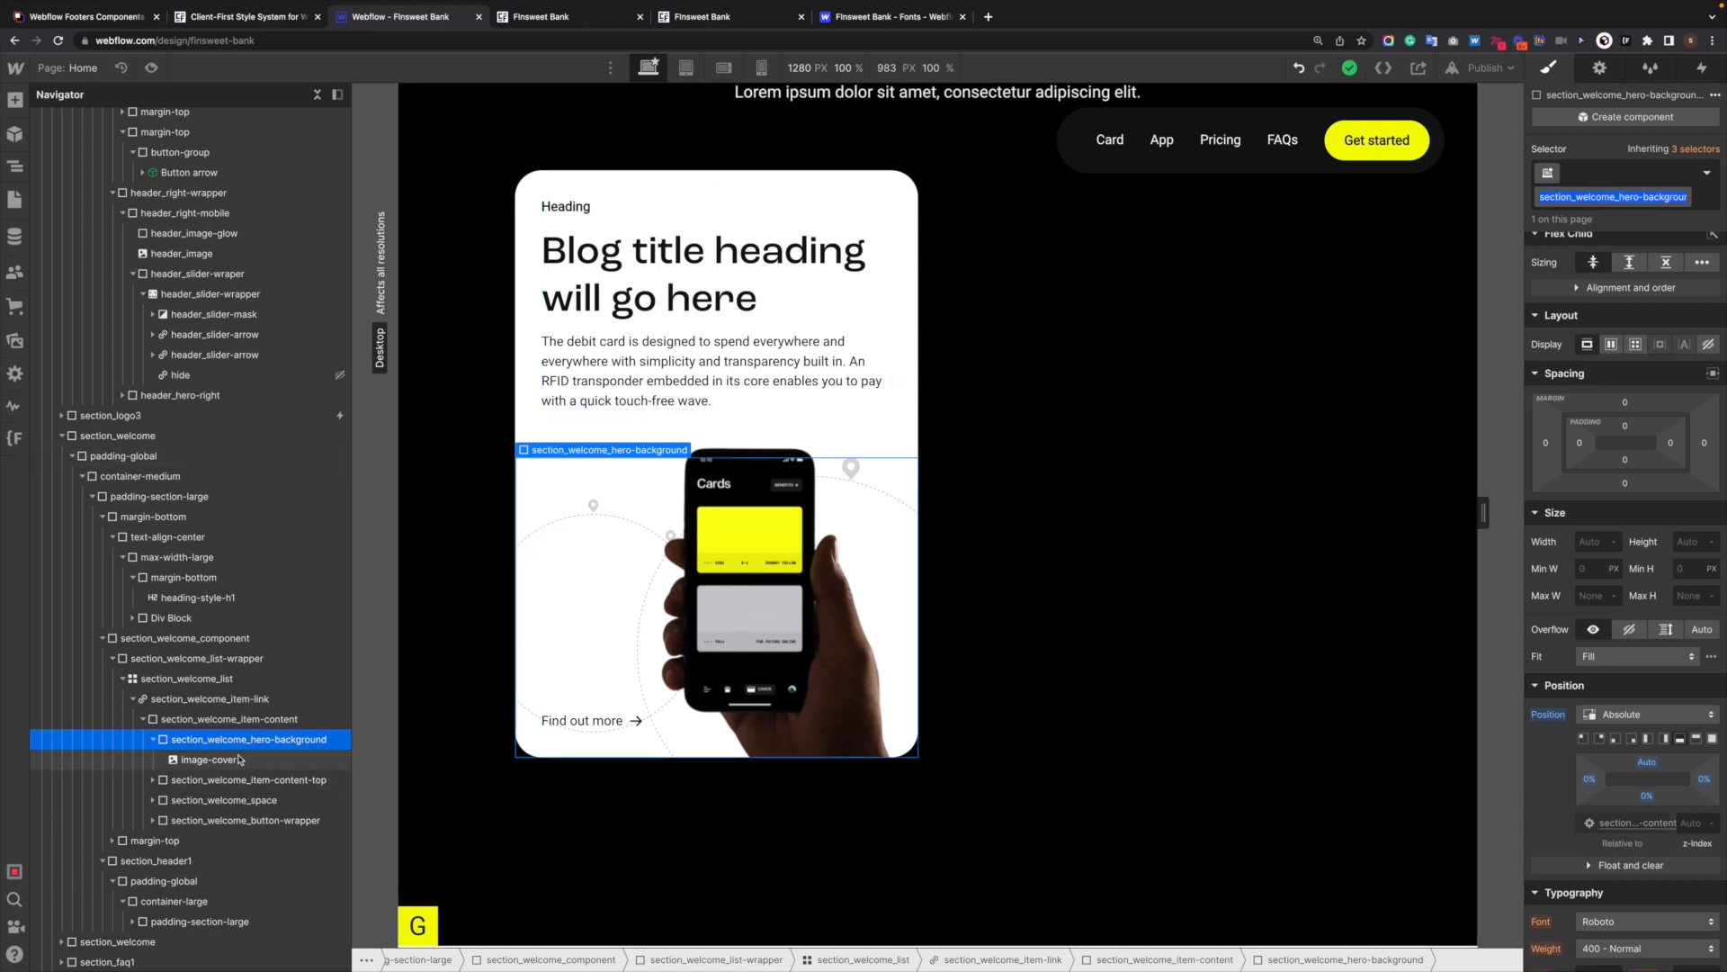
left_click(209, 761)
key("ctrl+Return")
key("BackSpace")
type("section_welcome_hero-background")
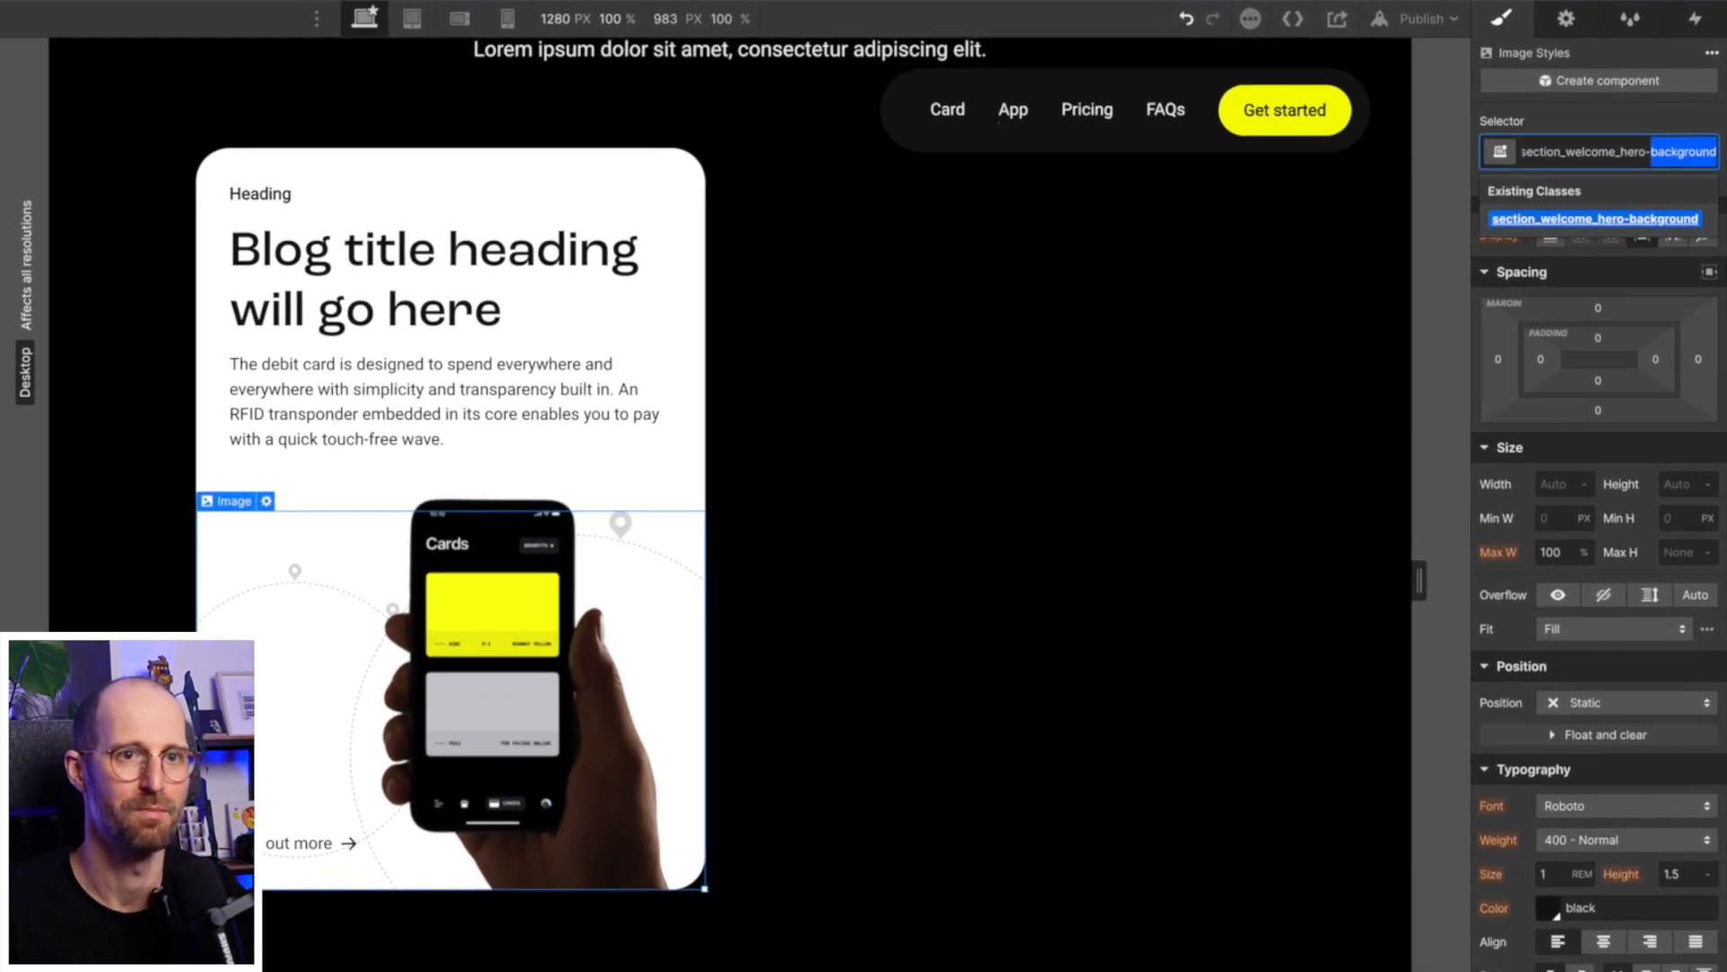
key("Right")
type("-")
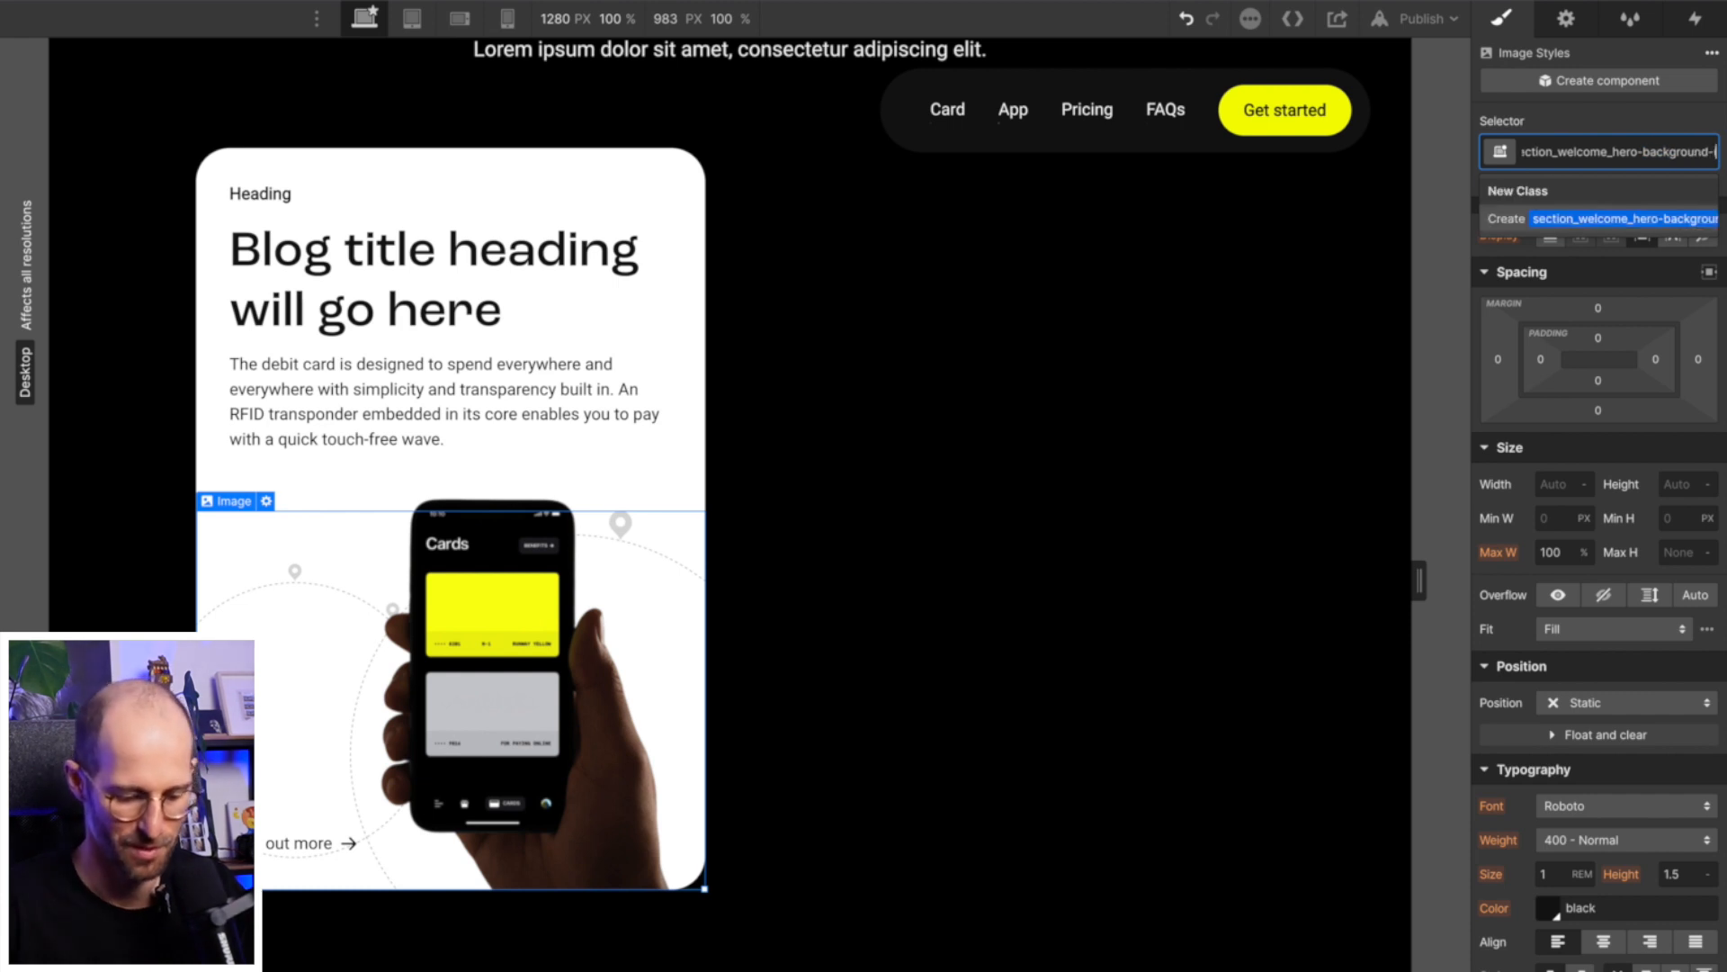
type("image")
key("Return")
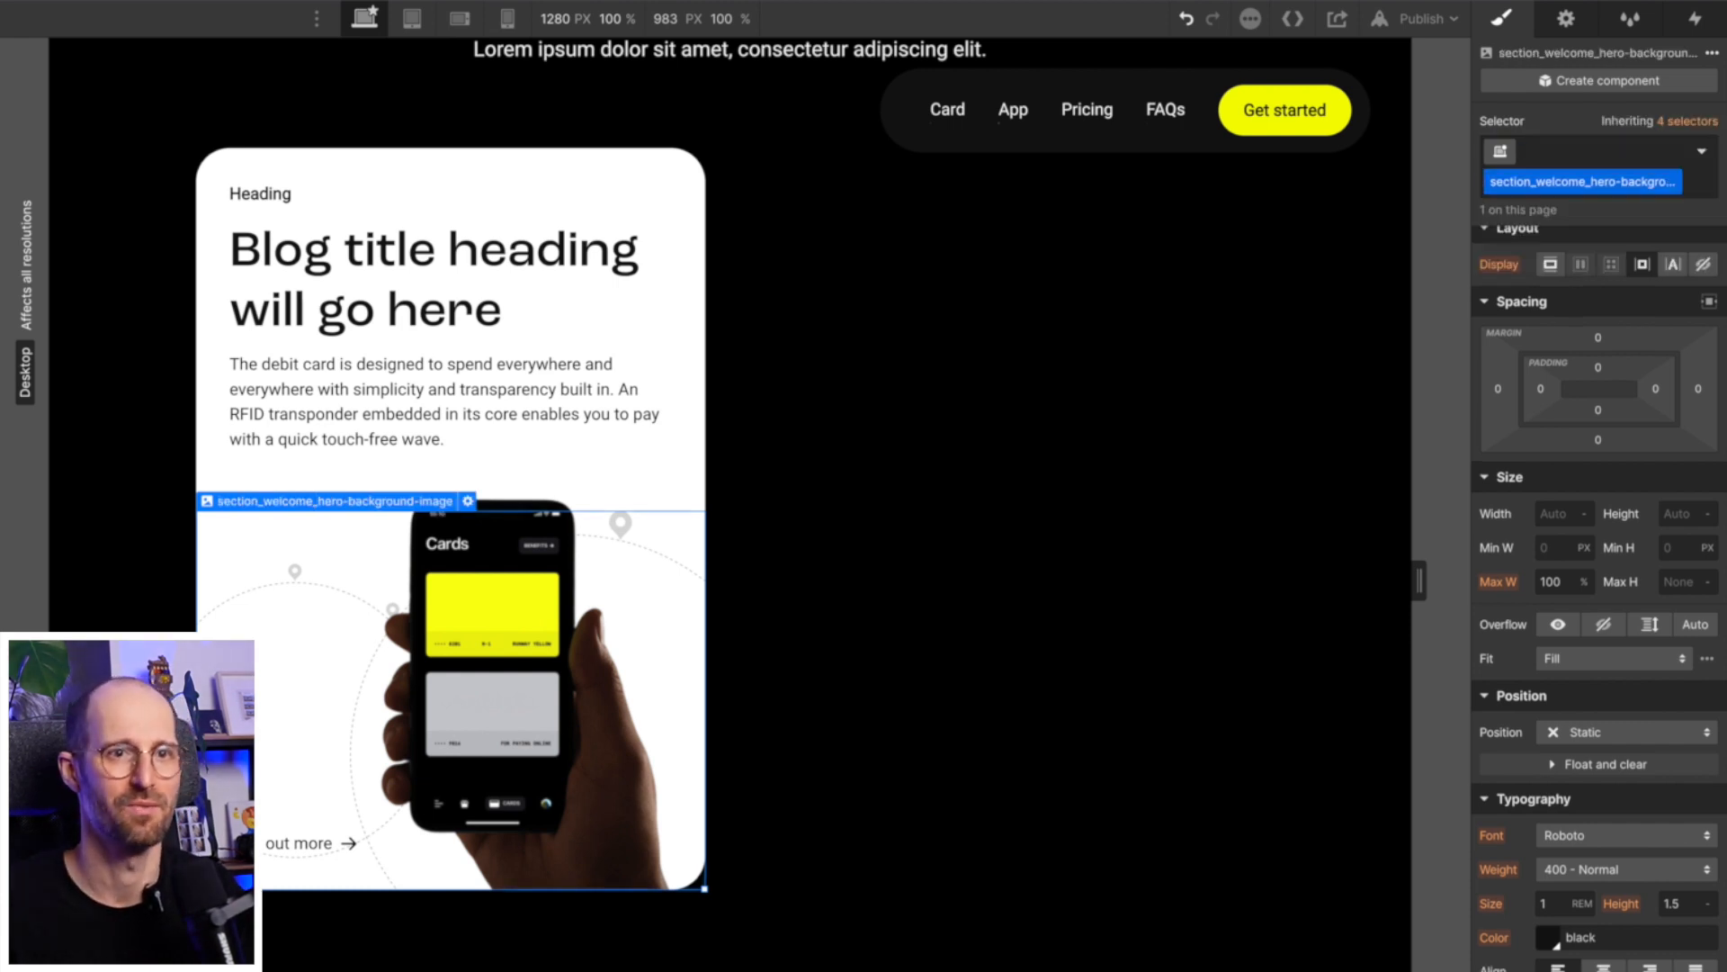
Set the section_welcome_hero-background-image width and height to 100% and its fit to Cover.
key("z")
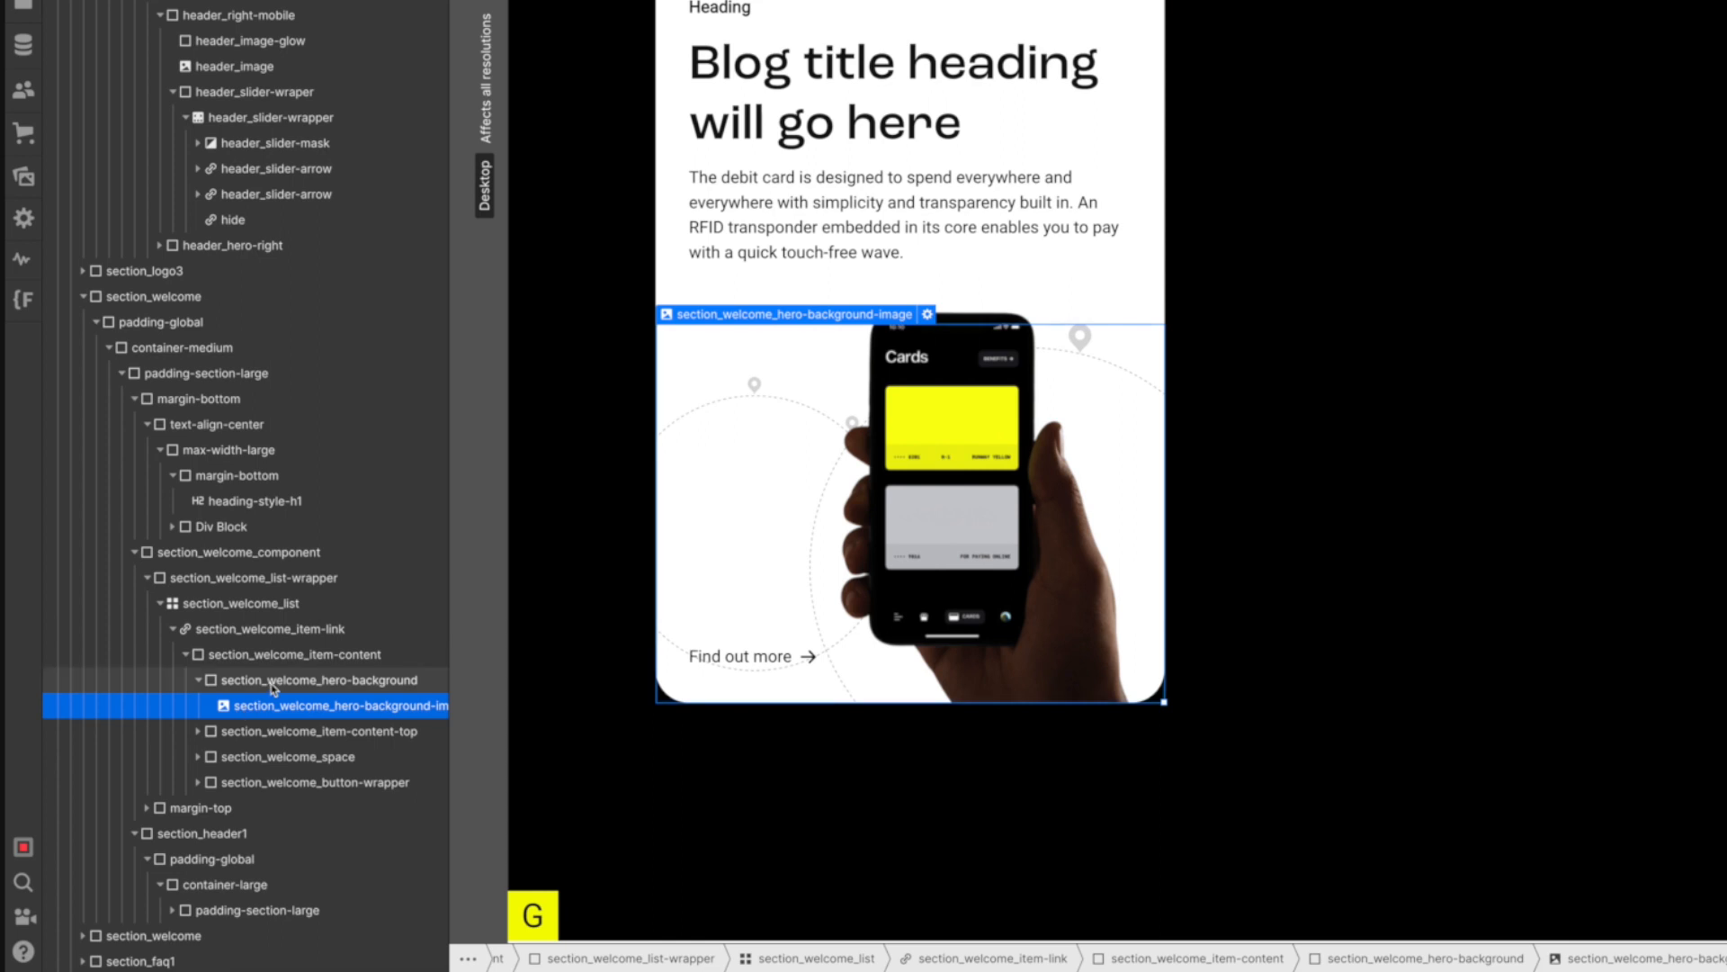
left_click(272, 686)
left_click(265, 707)
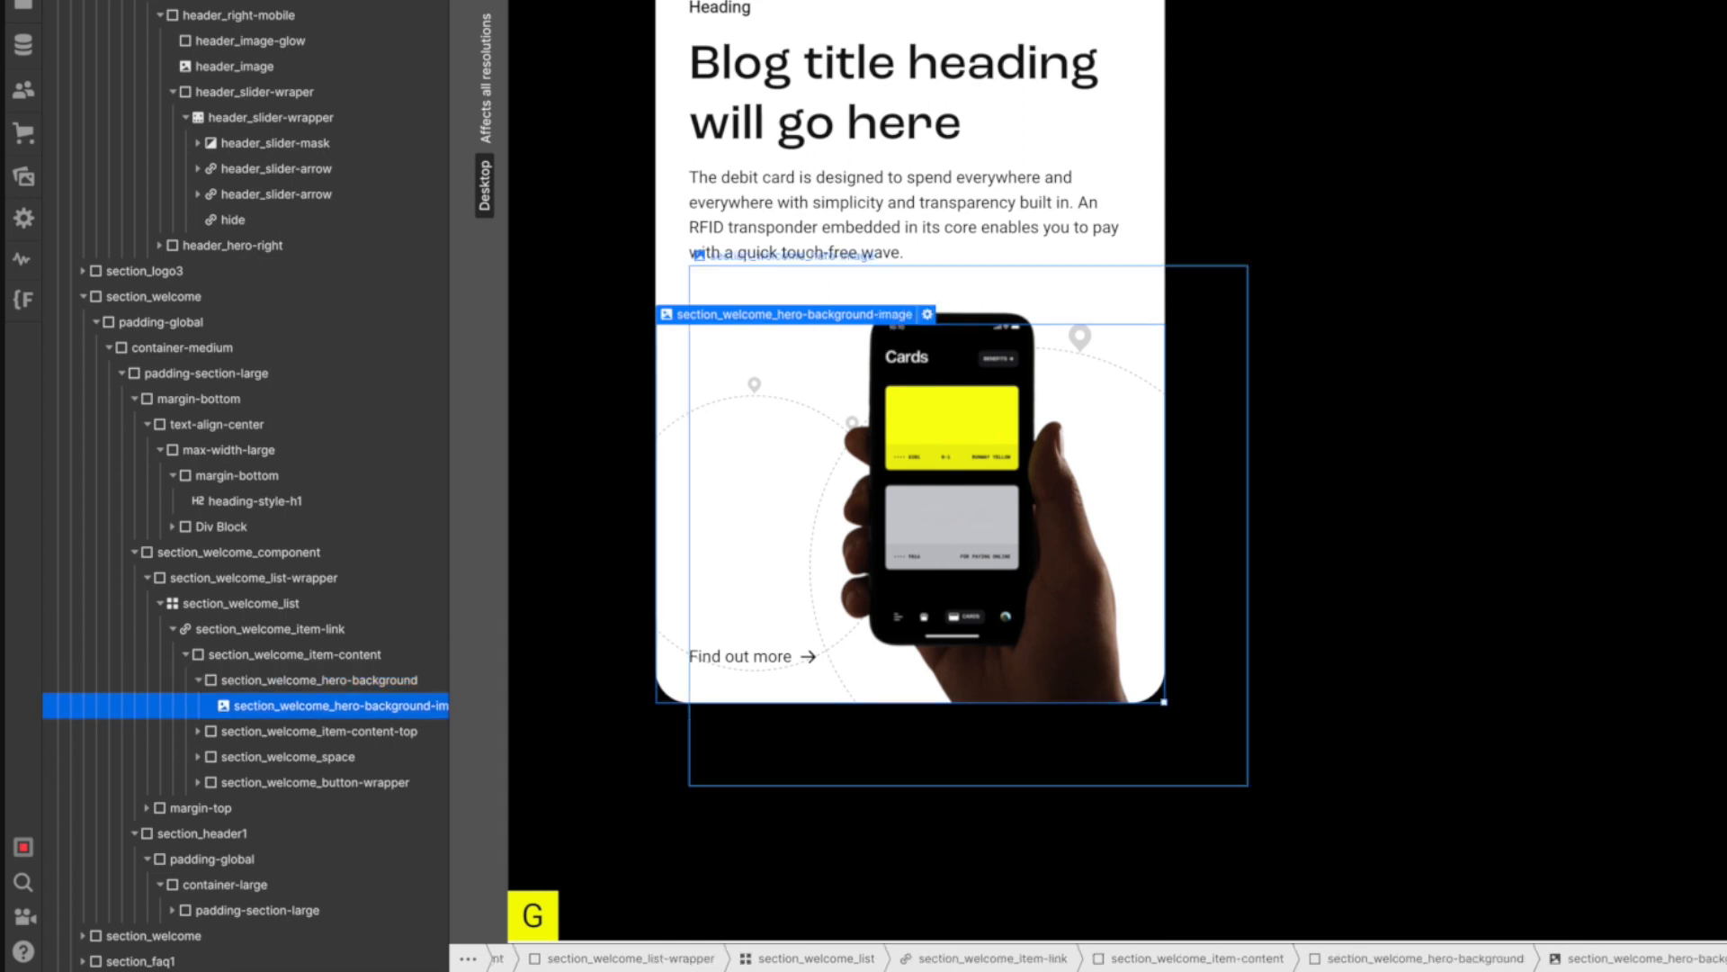
left_click(1568, 510)
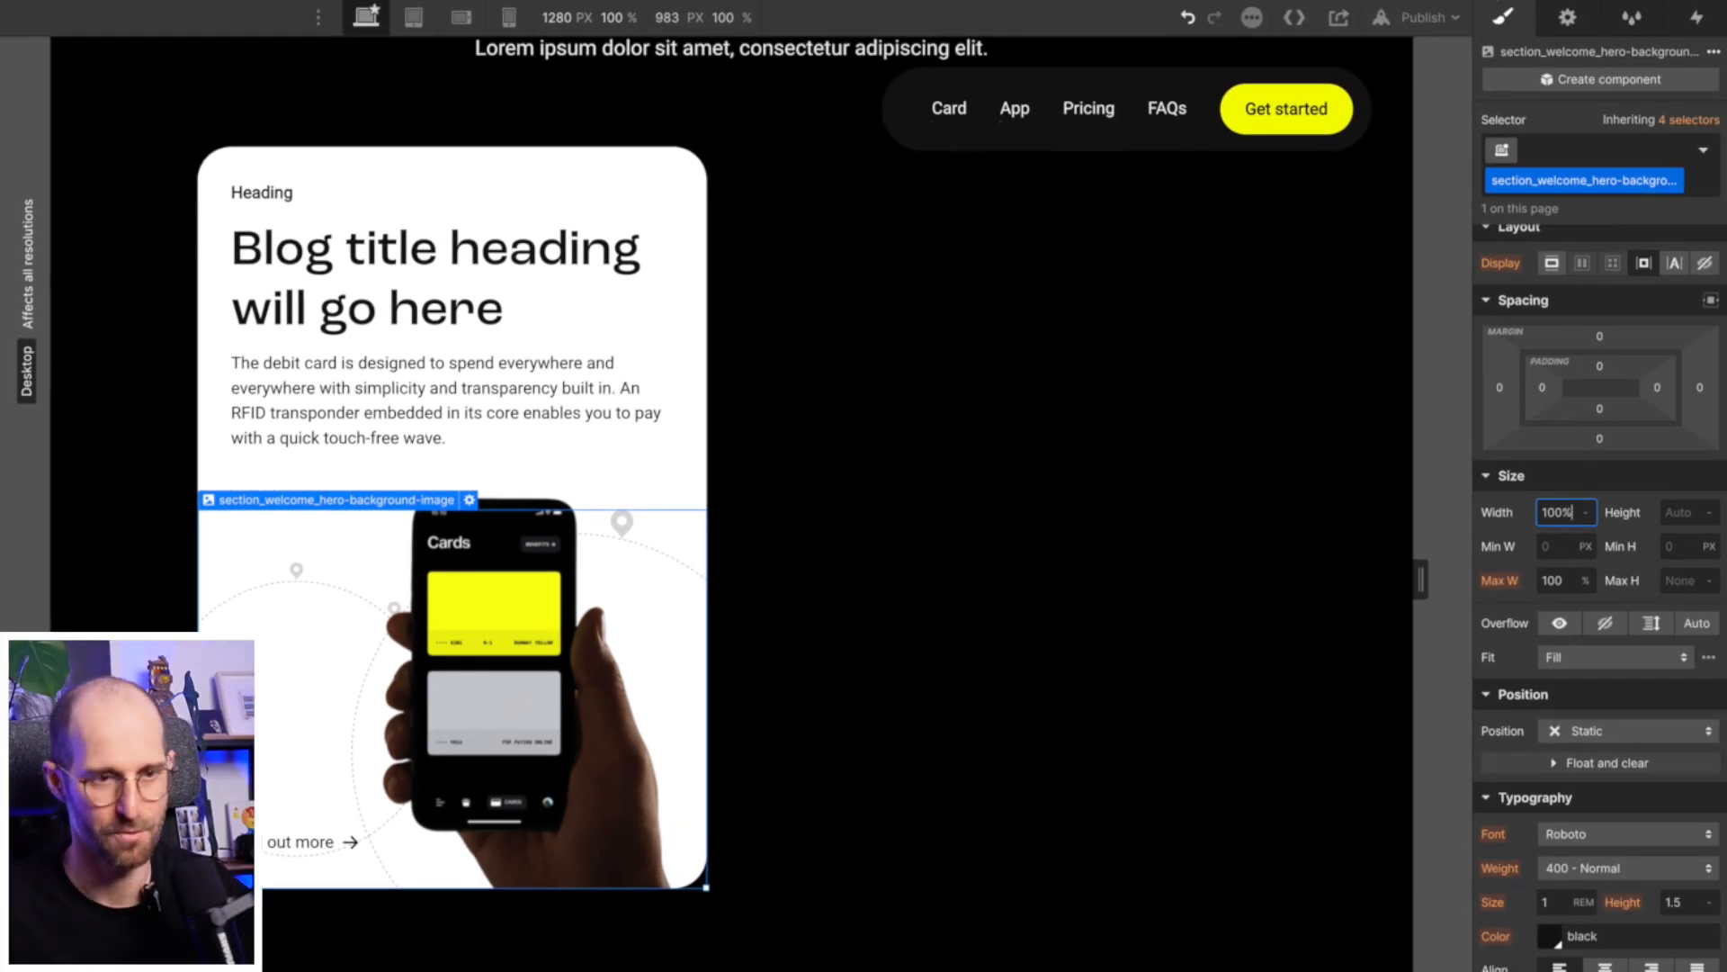
key("Tab")
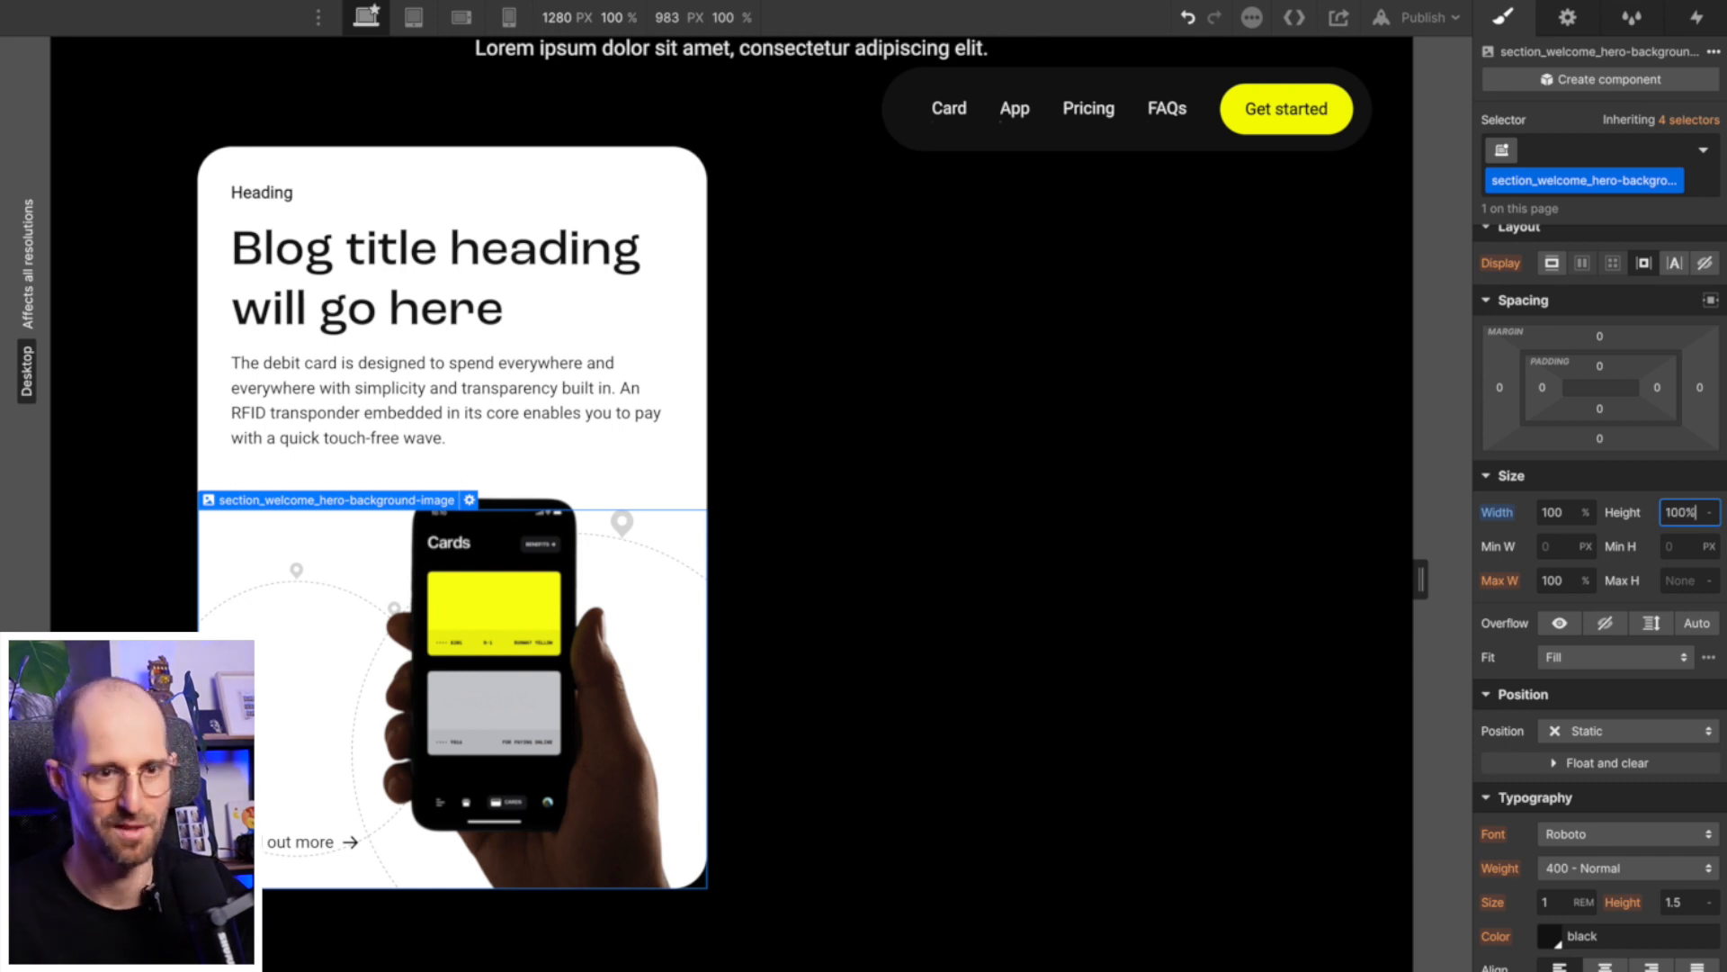
left_click(1605, 663)
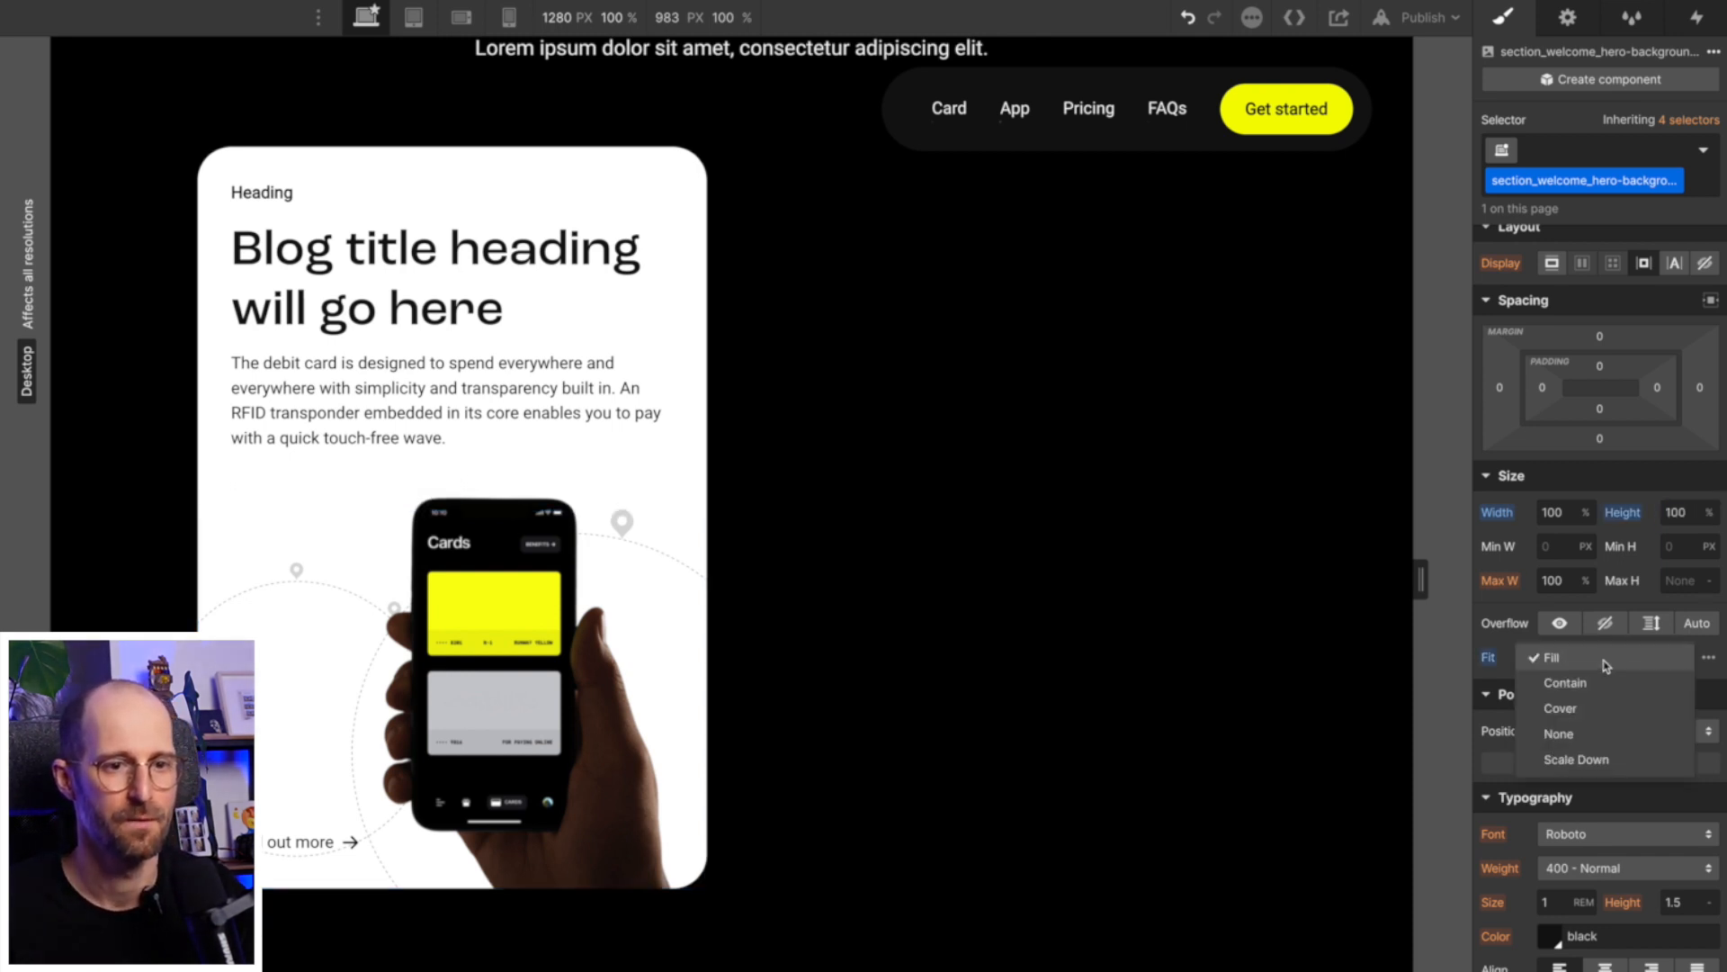
left_click(1582, 707)
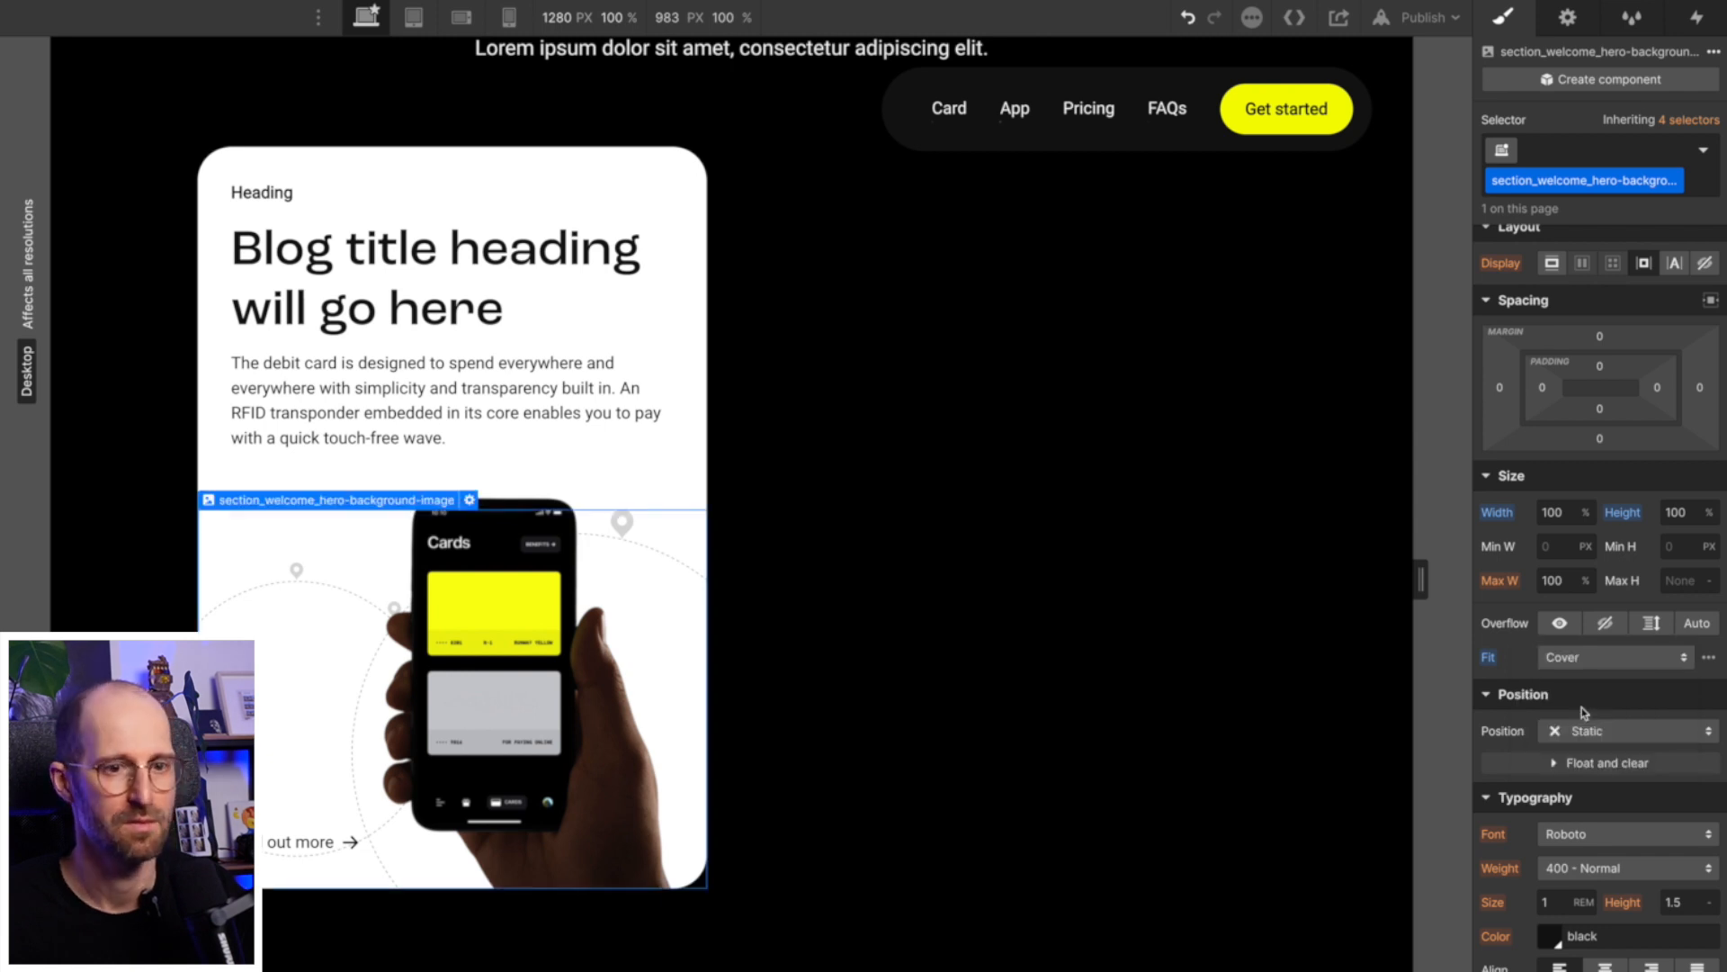
left_click(1708, 656)
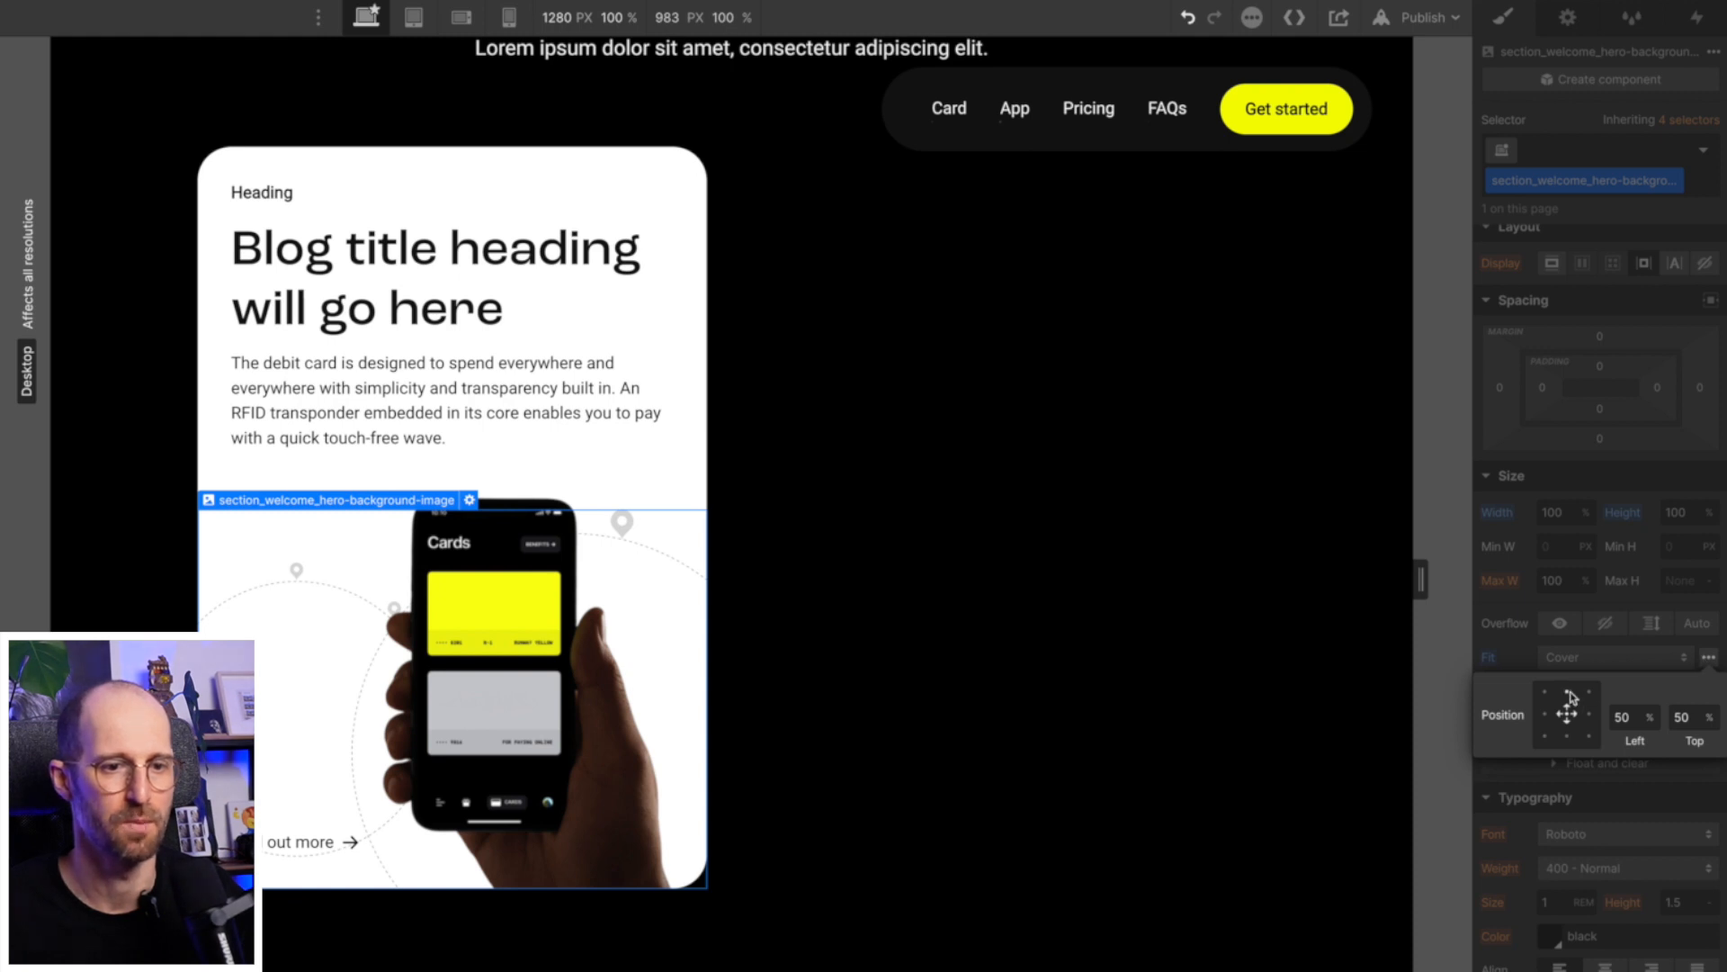
left_click(1512, 662)
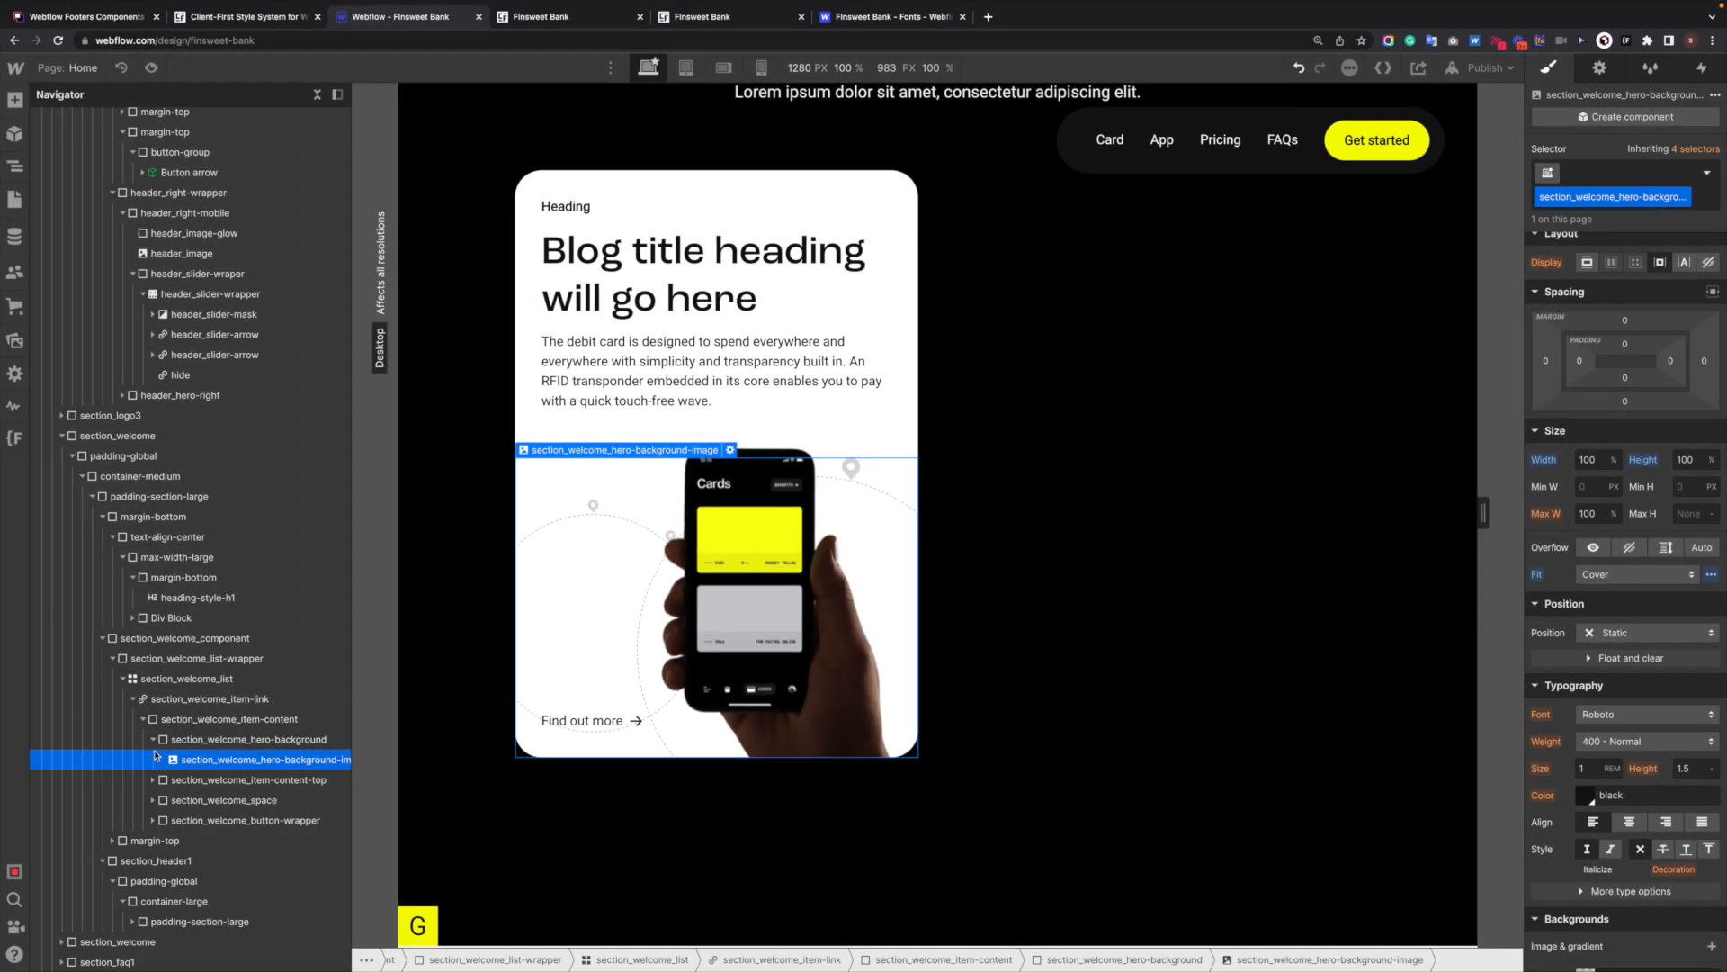
Set the bottom offset of the absolutely positioned section_welcome_hero-background to -10%.
left_click(180, 739)
left_click(151, 739)
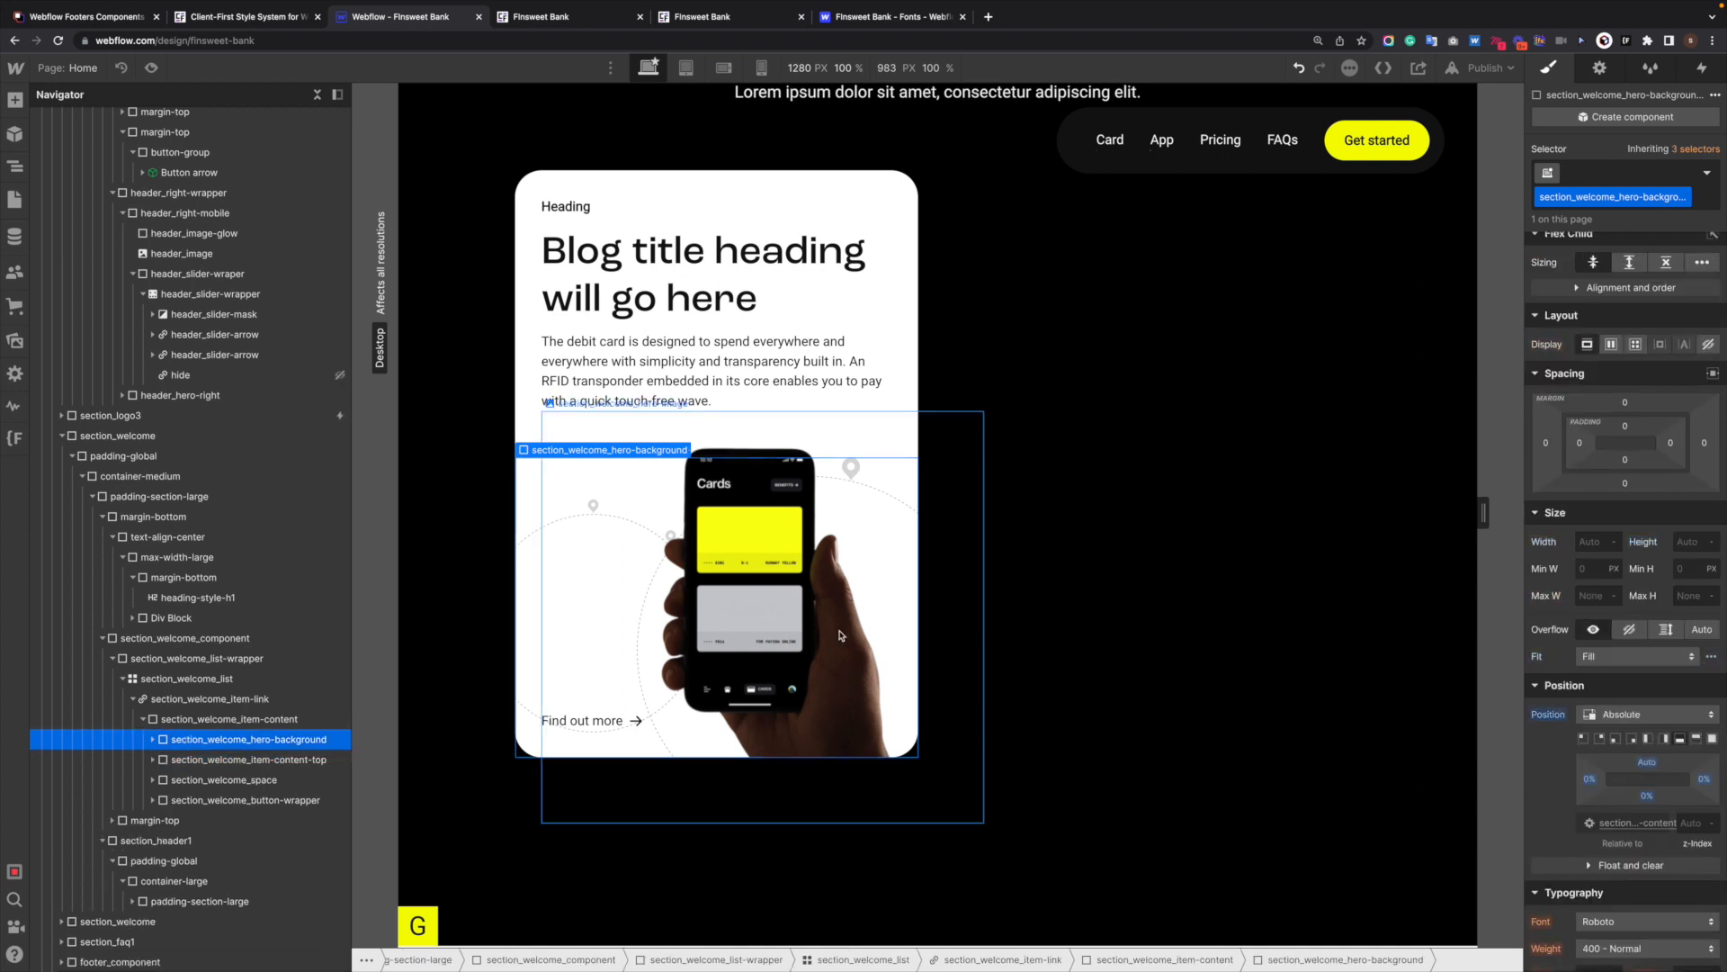
scroll(701, 610, "down", 1)
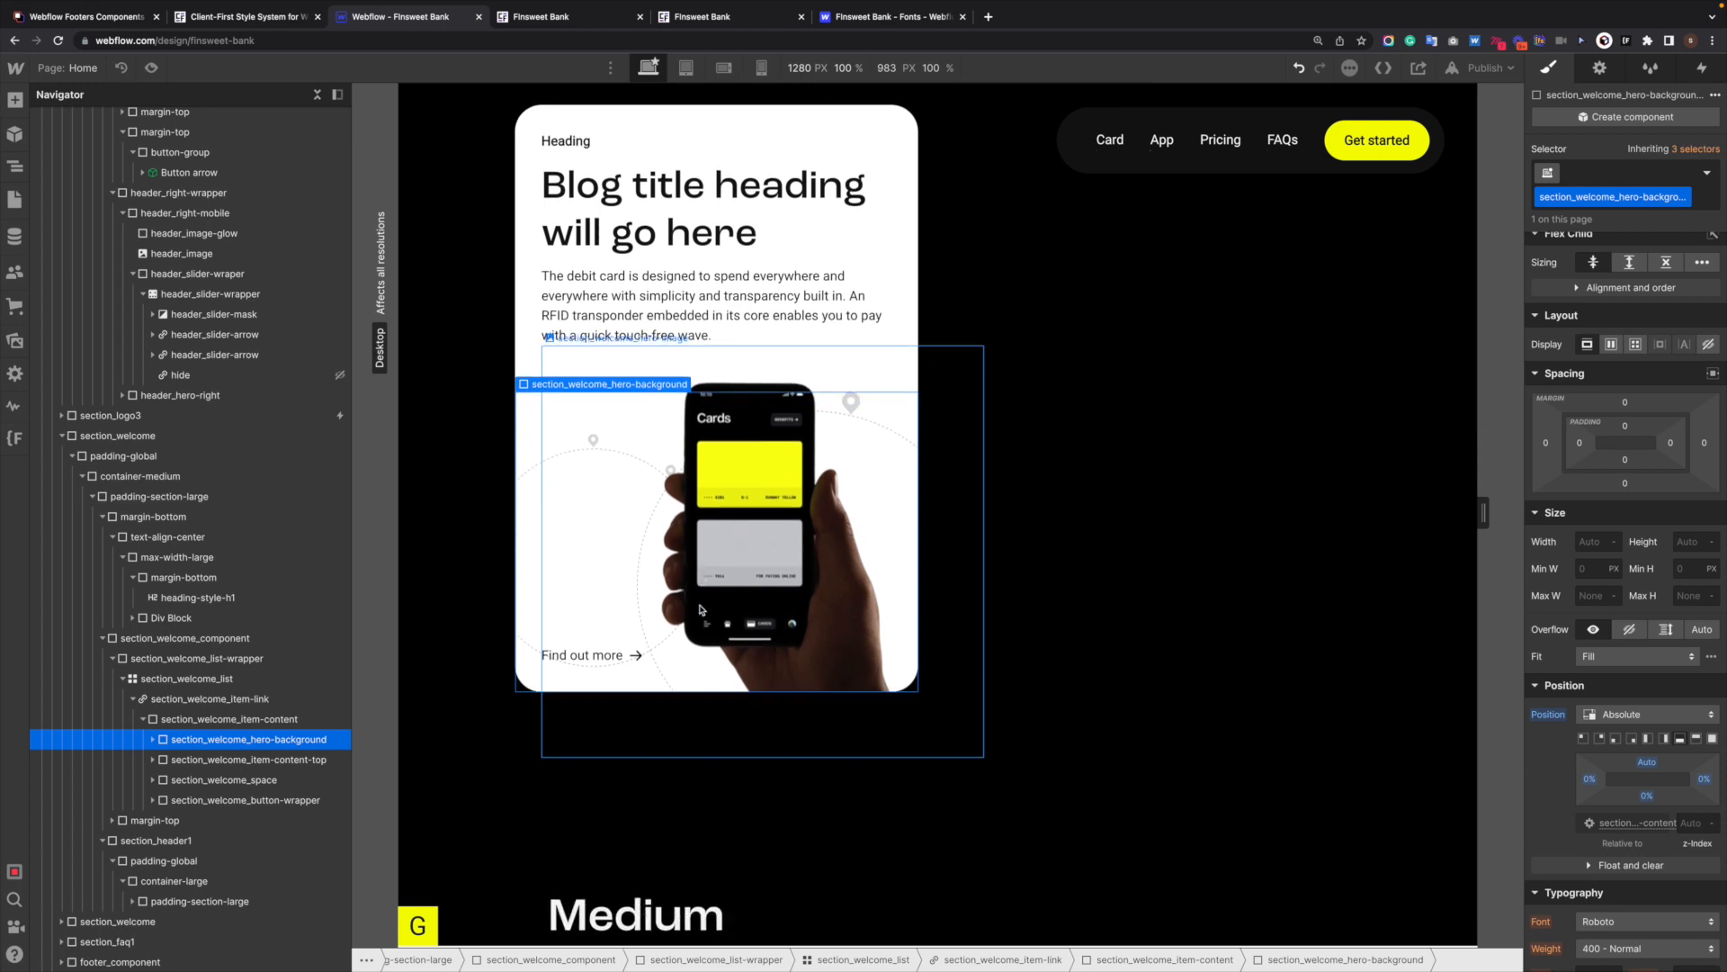
scroll(700, 610, "up", 1)
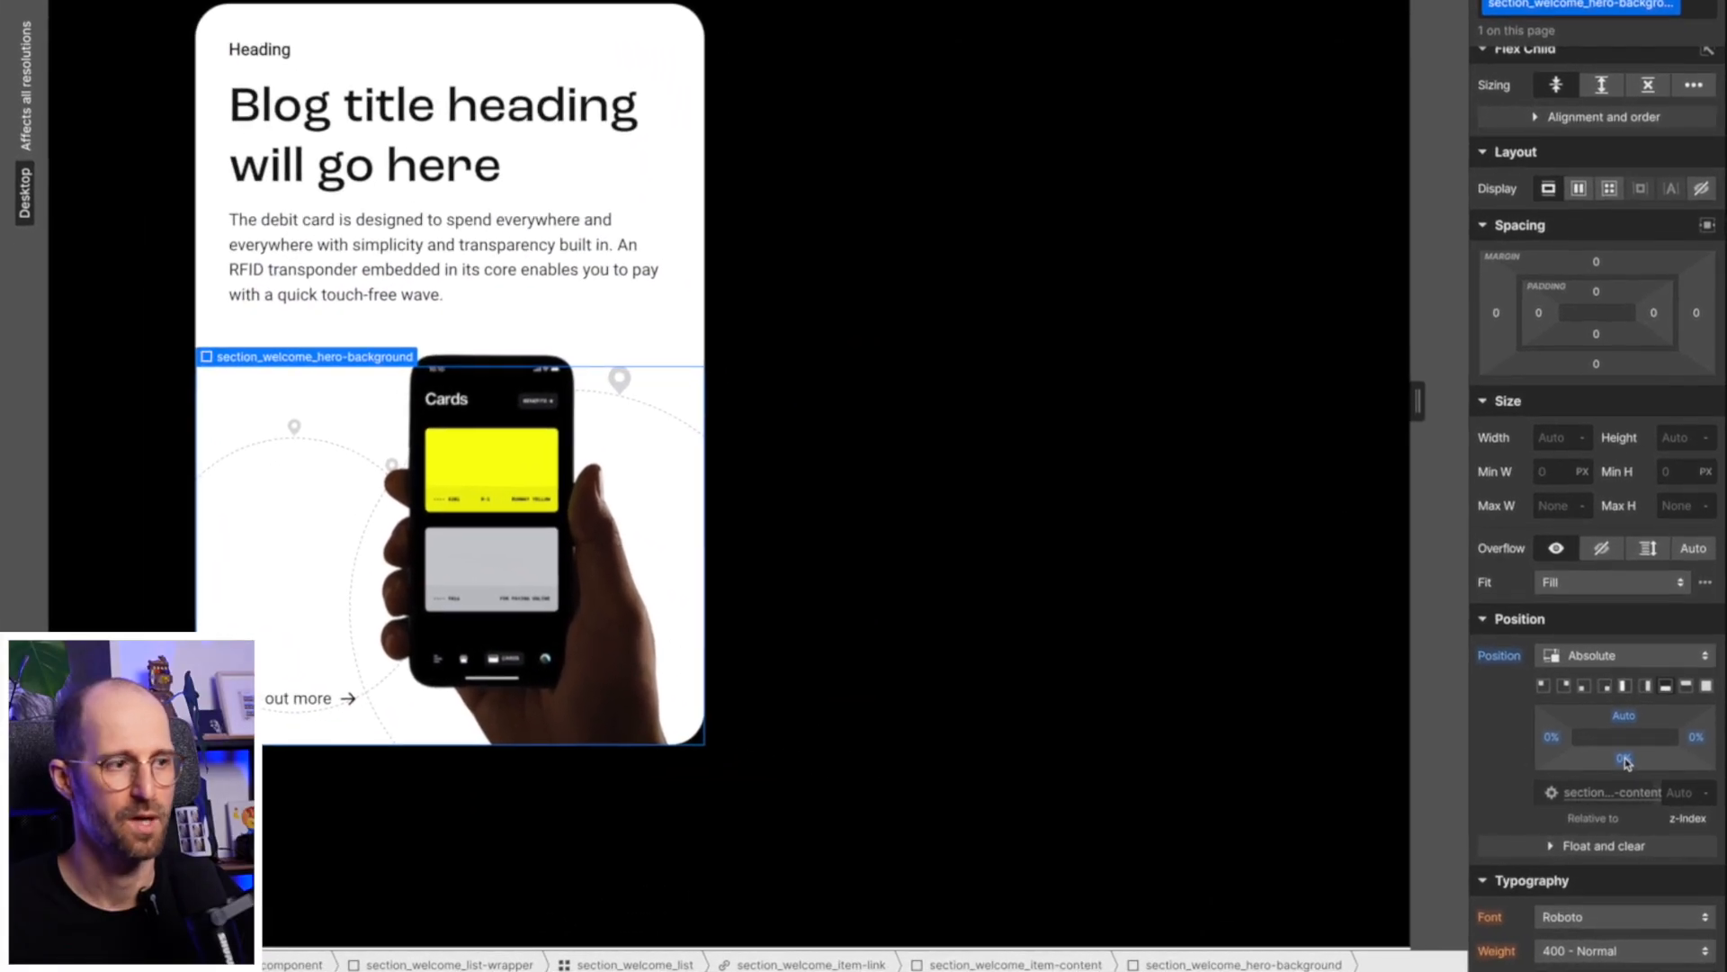
left_click_drag(1627, 762, 1641, 764)
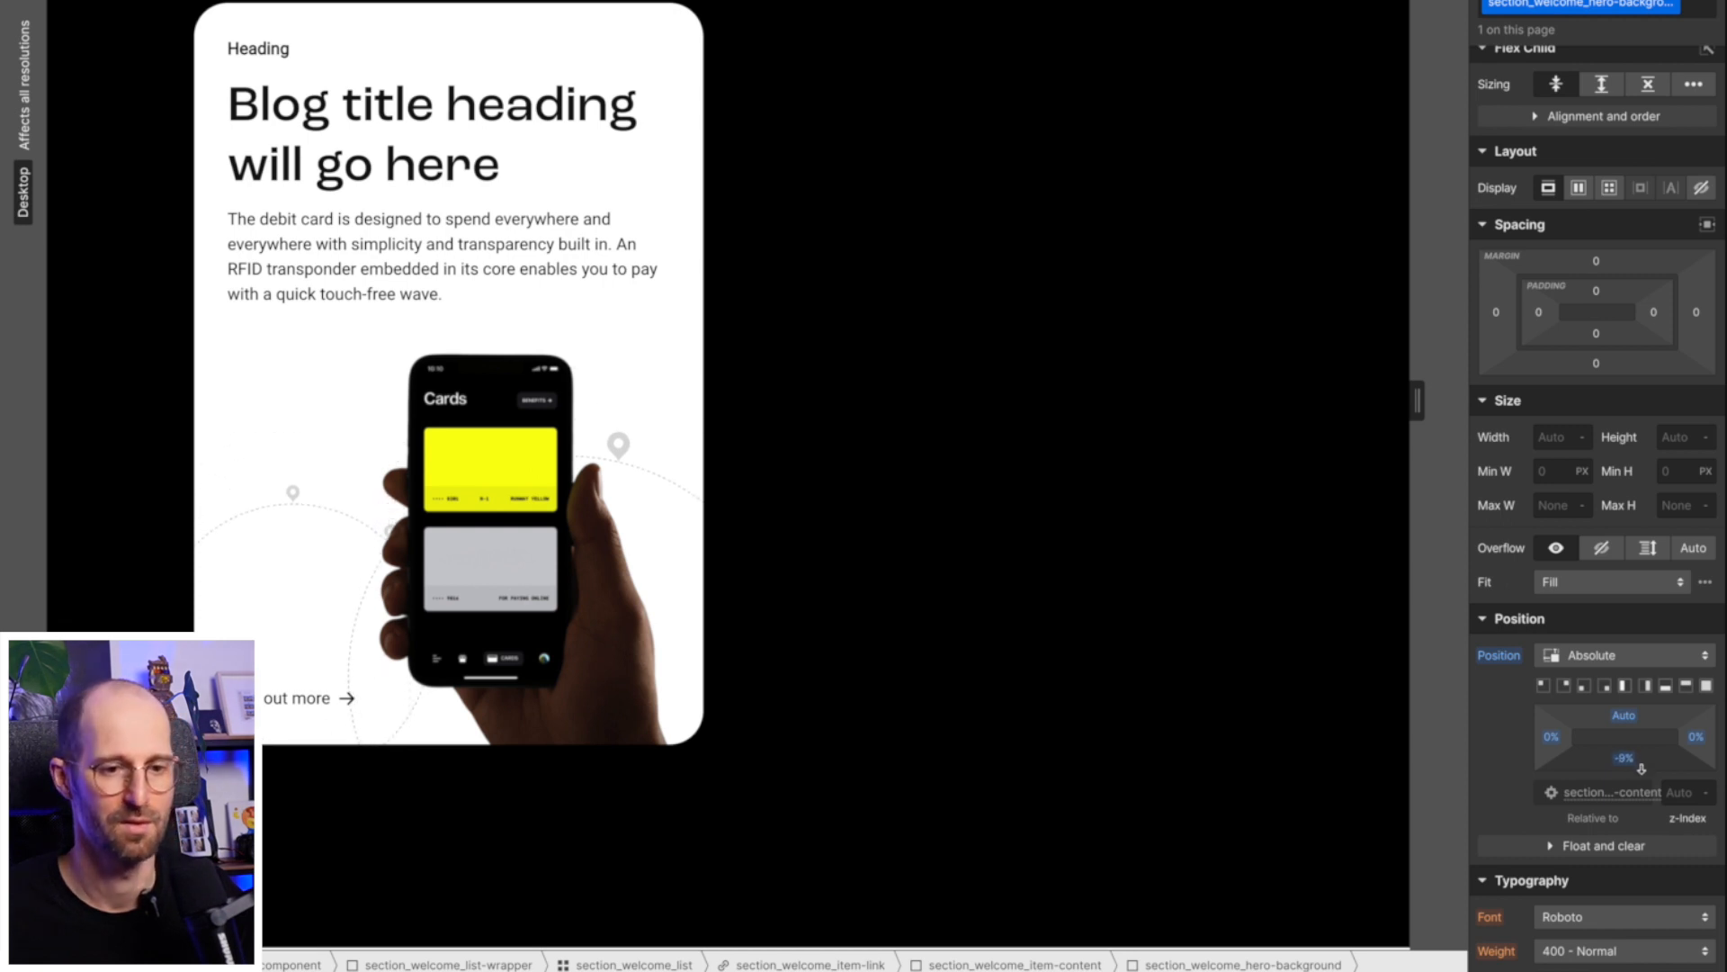
left_click_drag(1639, 769, 1641, 770)
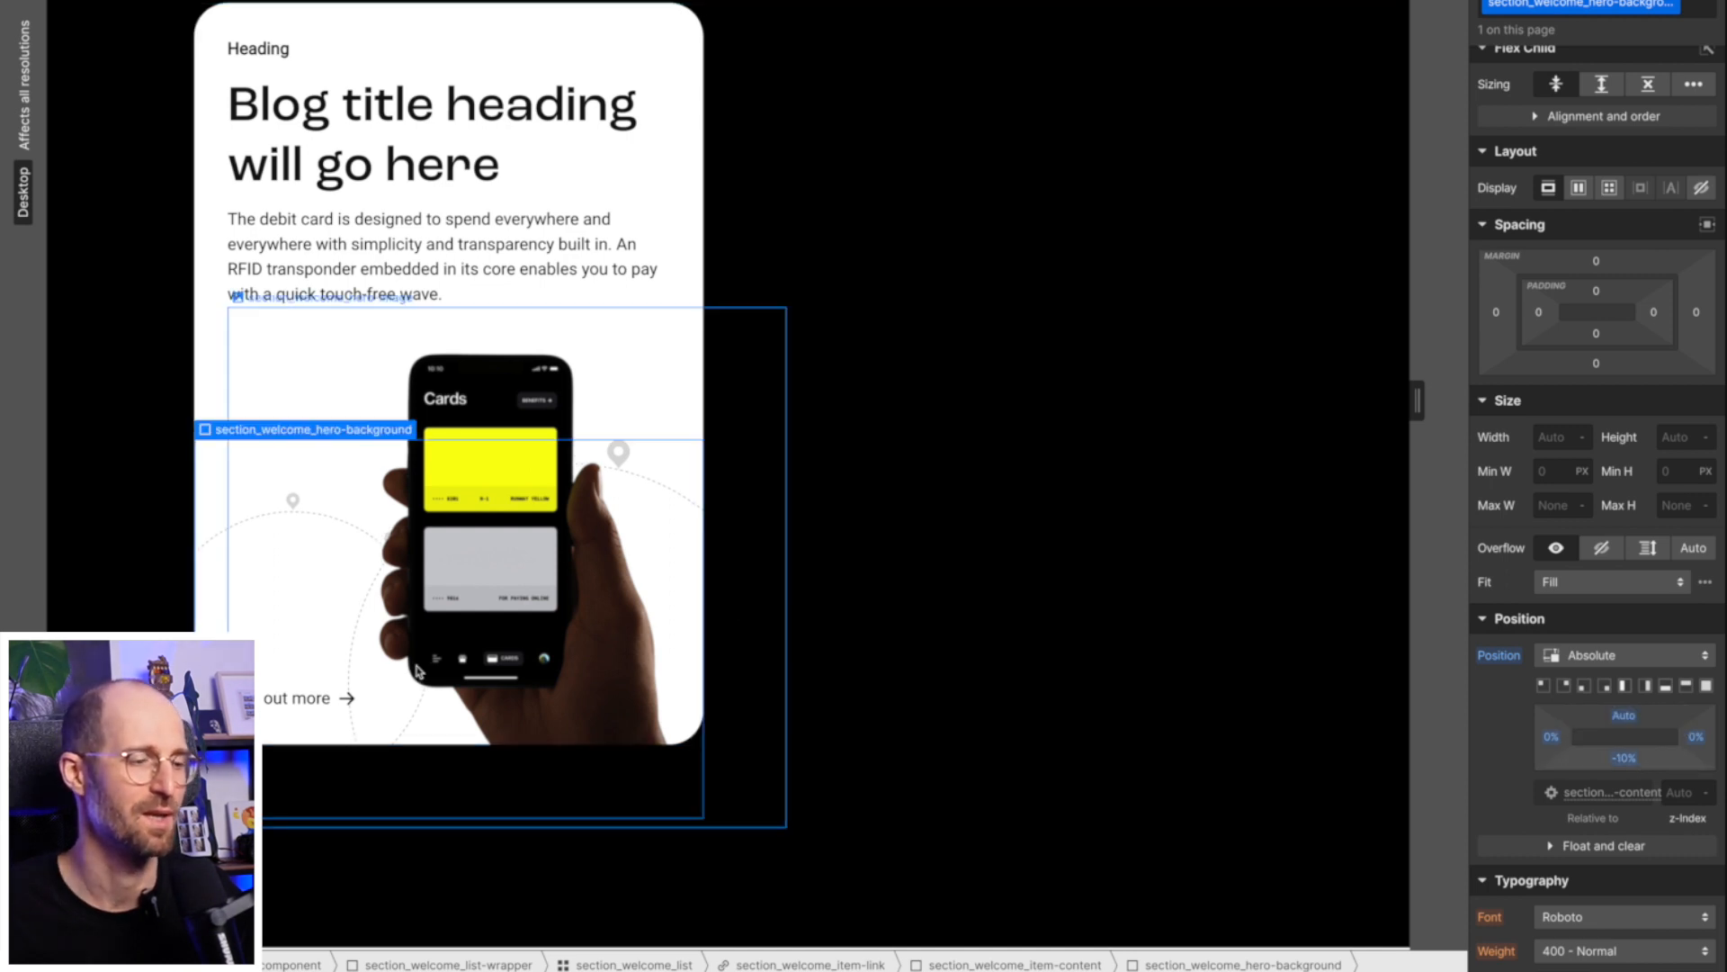
scroll(411, 675, "up", 2)
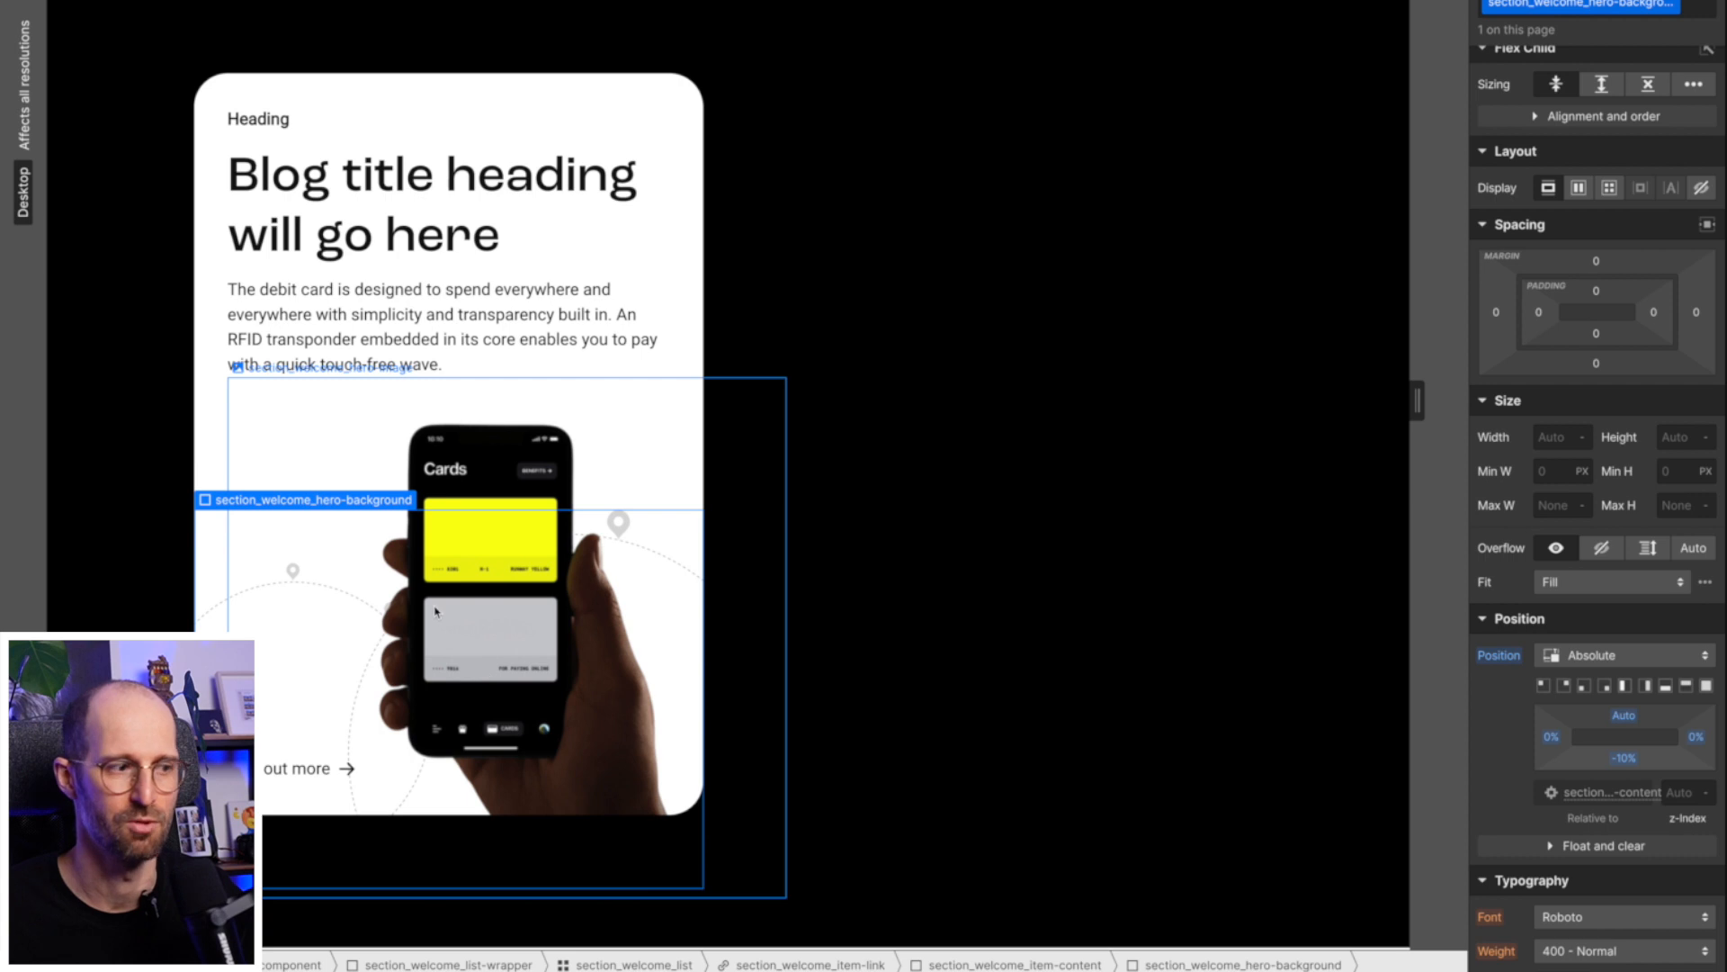
scroll(418, 657, "up", 1)
scroll(434, 611, "down", 2)
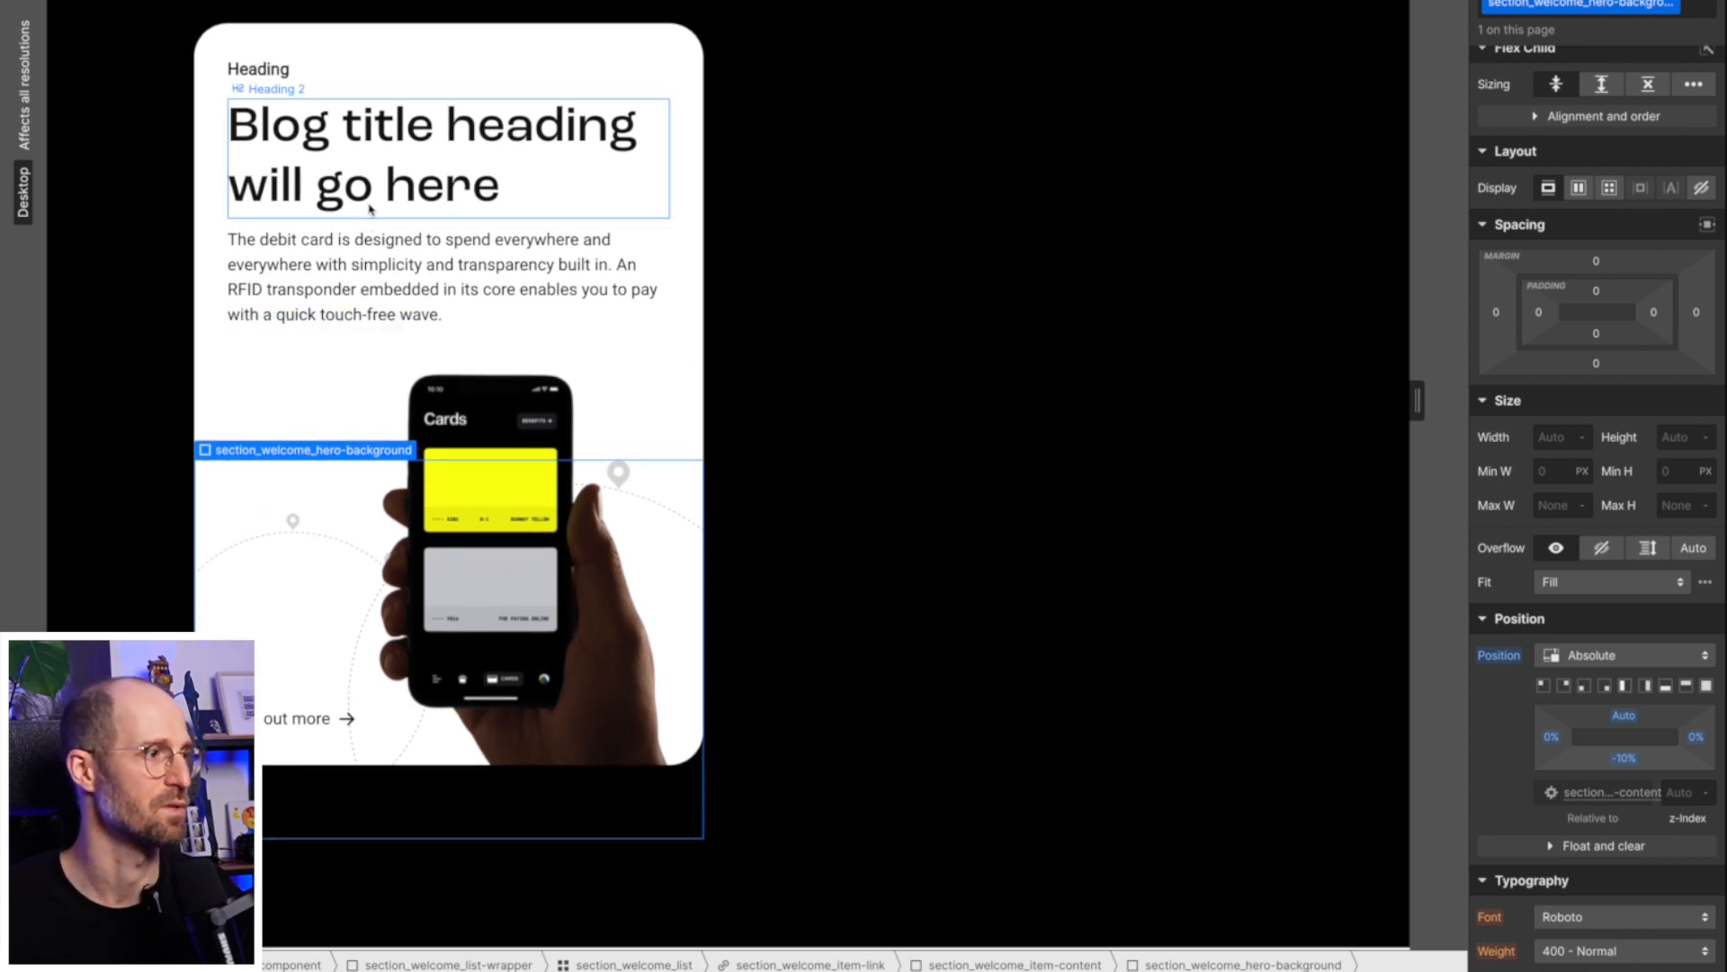
Set the border radius of section_welcome_item-link to 1.5 rem and compare the card with the Figma design.
left_click(343, 32)
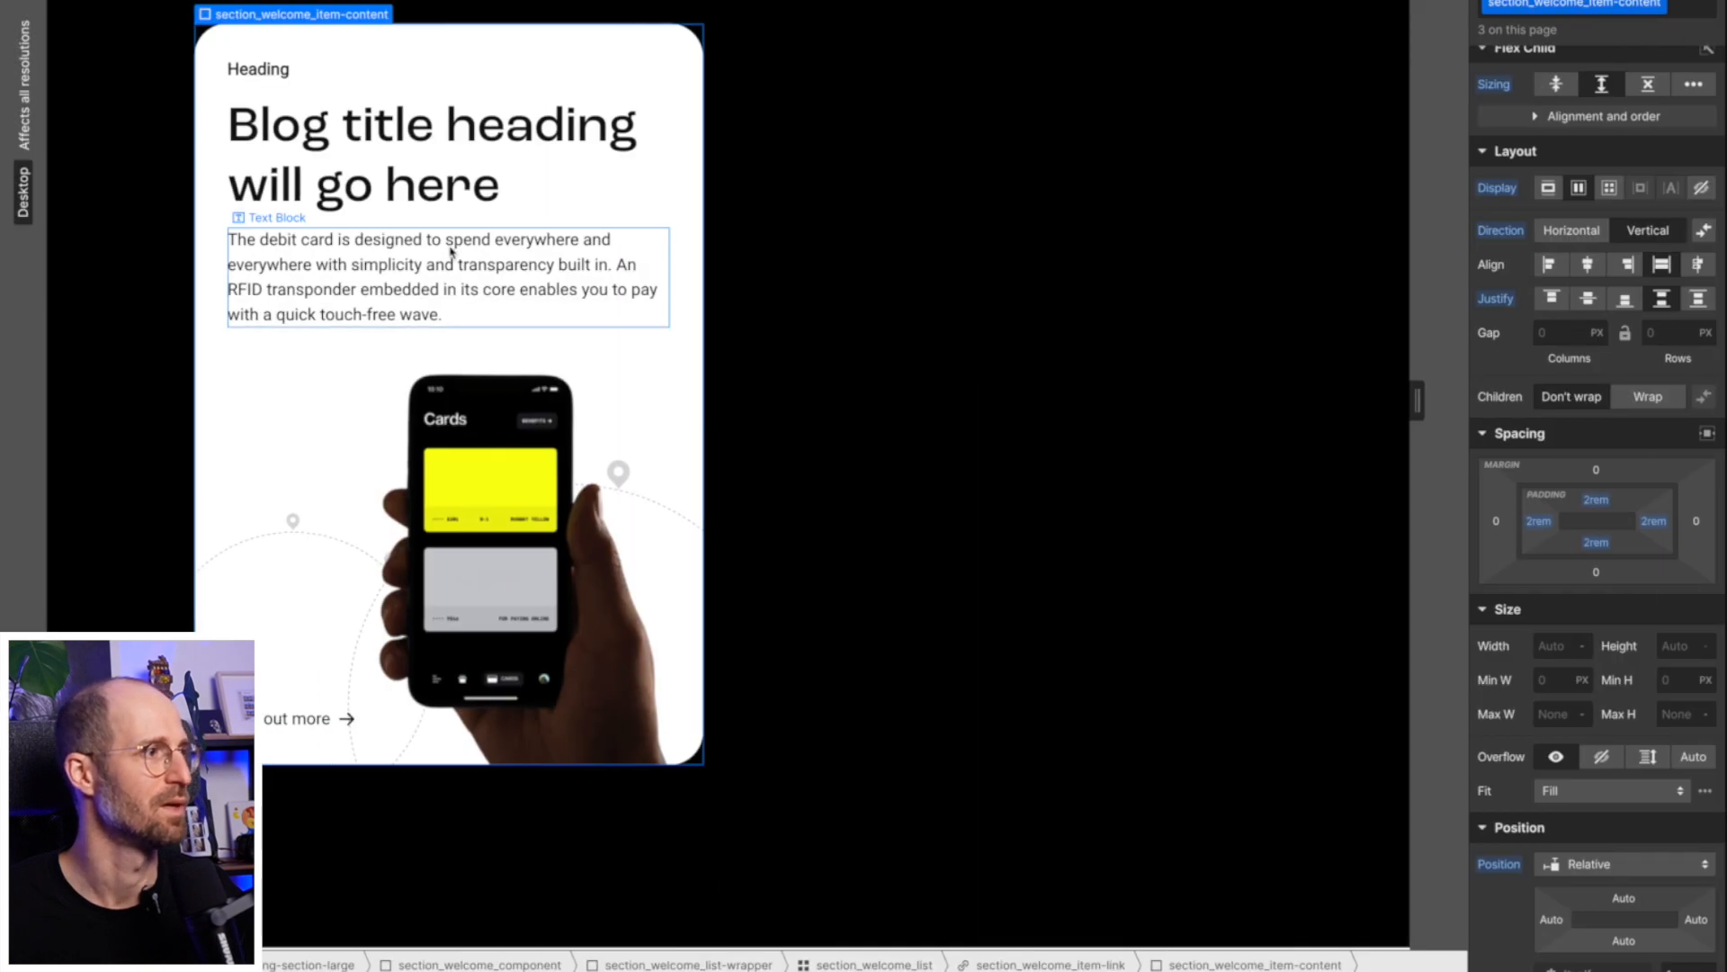
scroll(1543, 560, "down", 10)
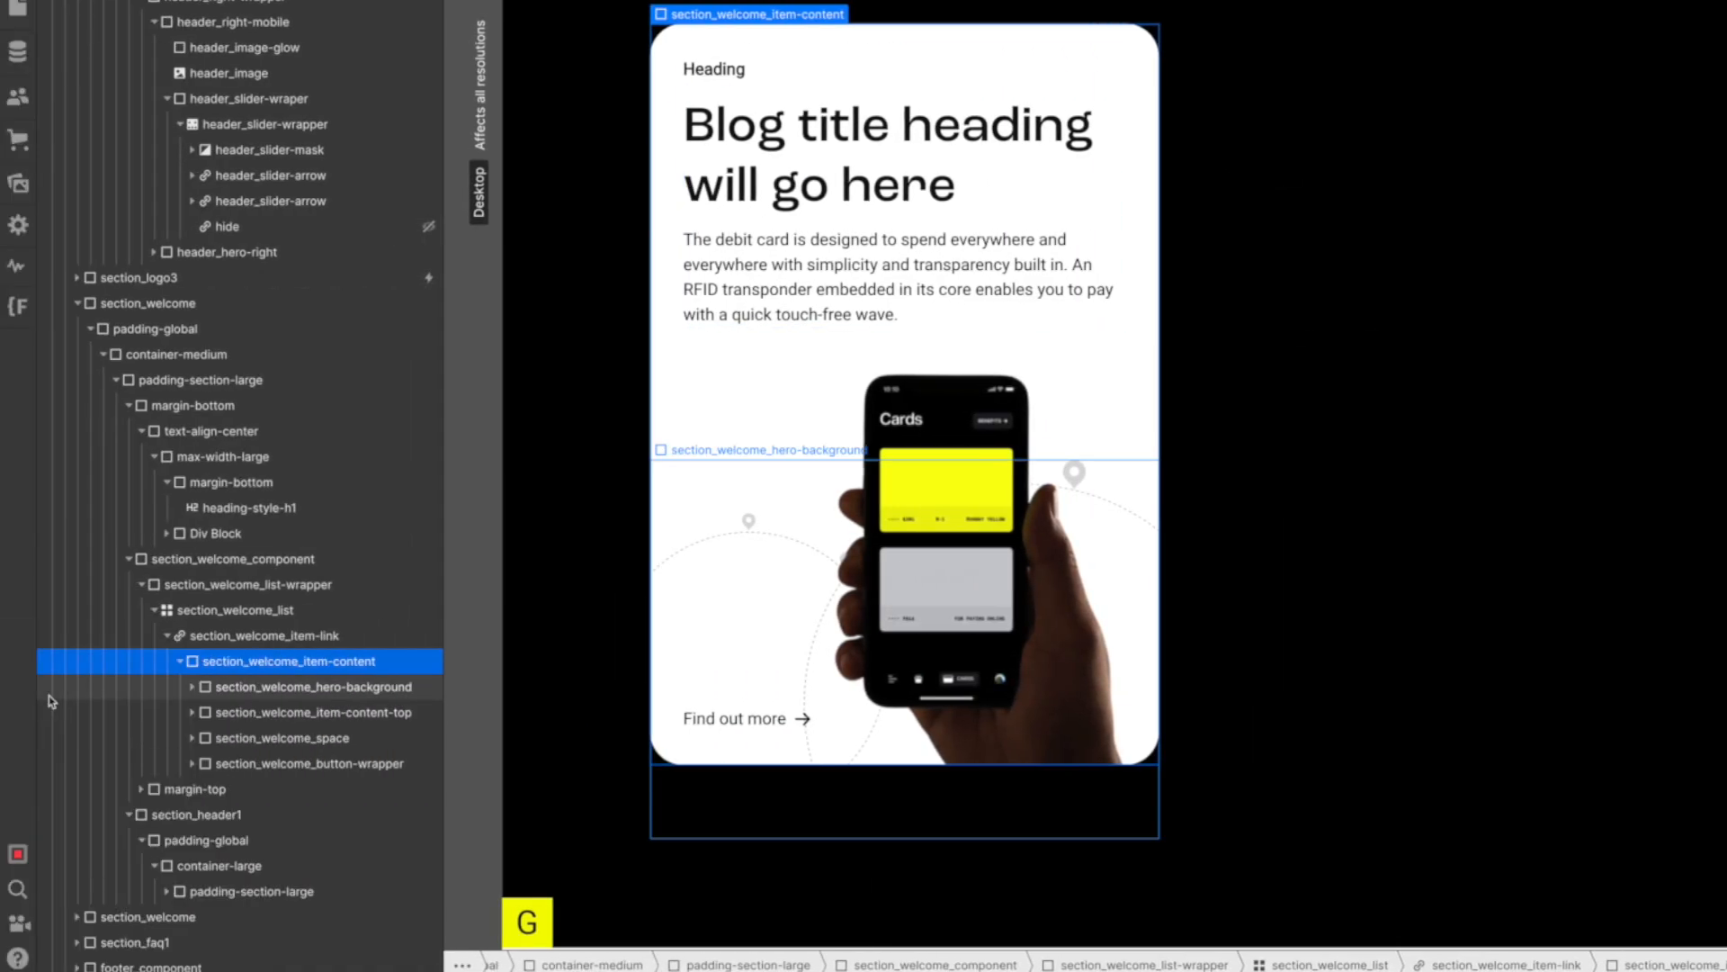
left_click(50, 635)
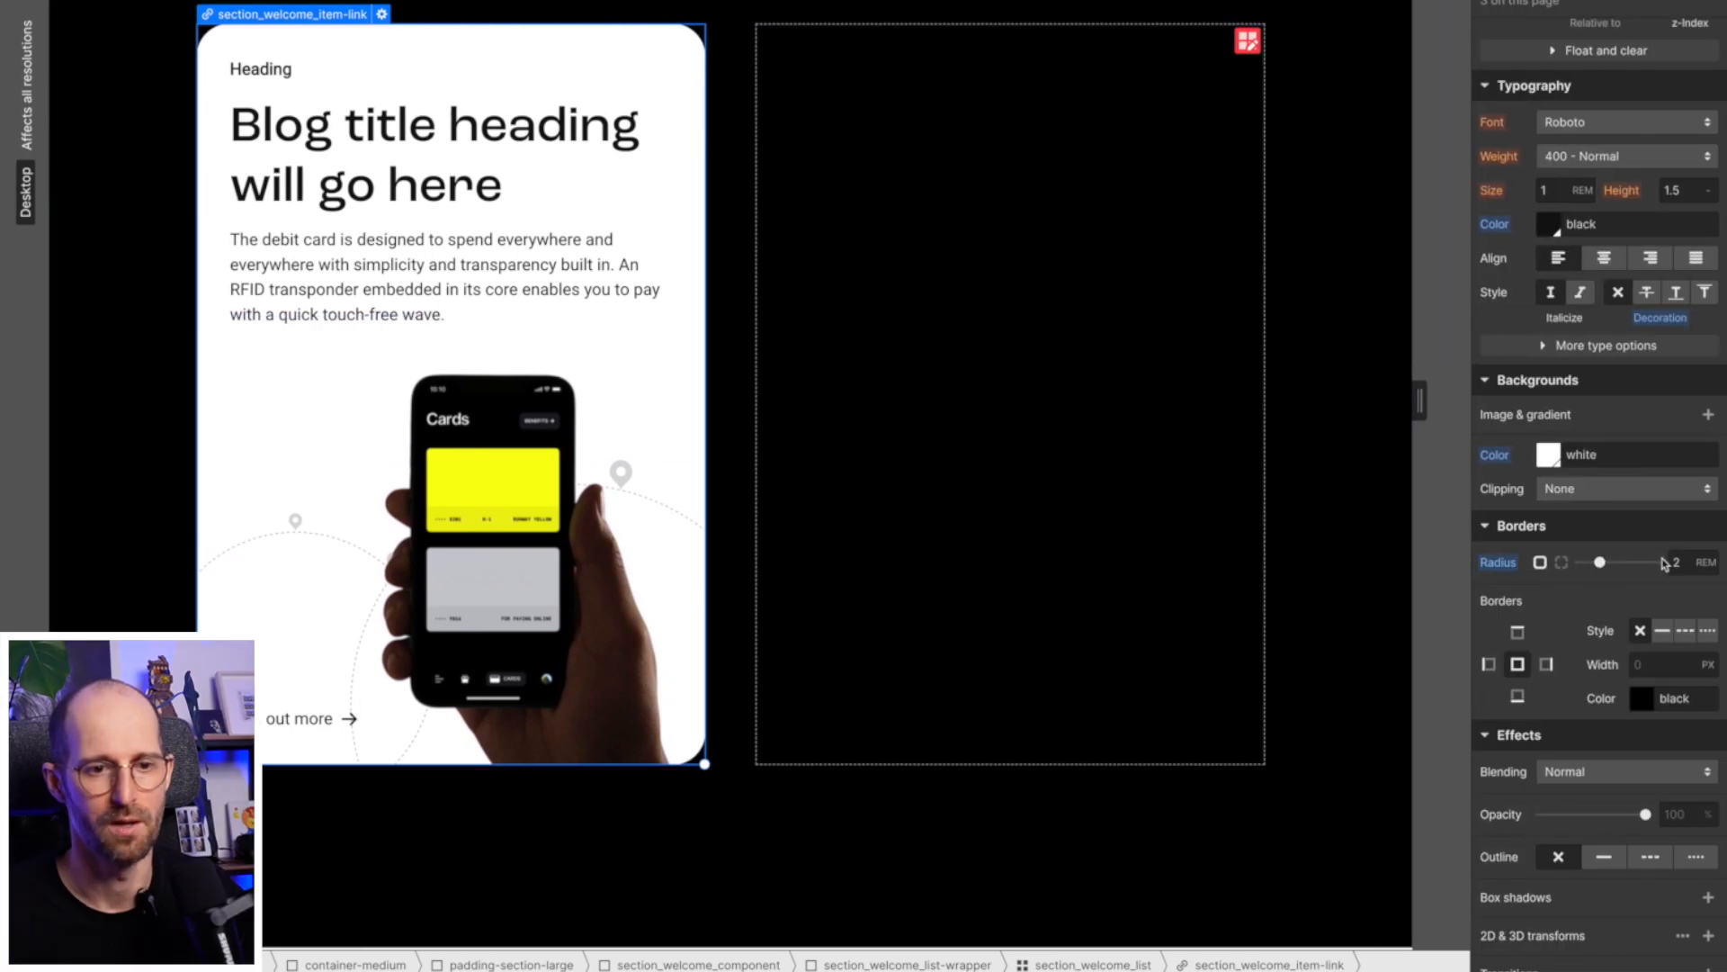
left_click(1675, 563)
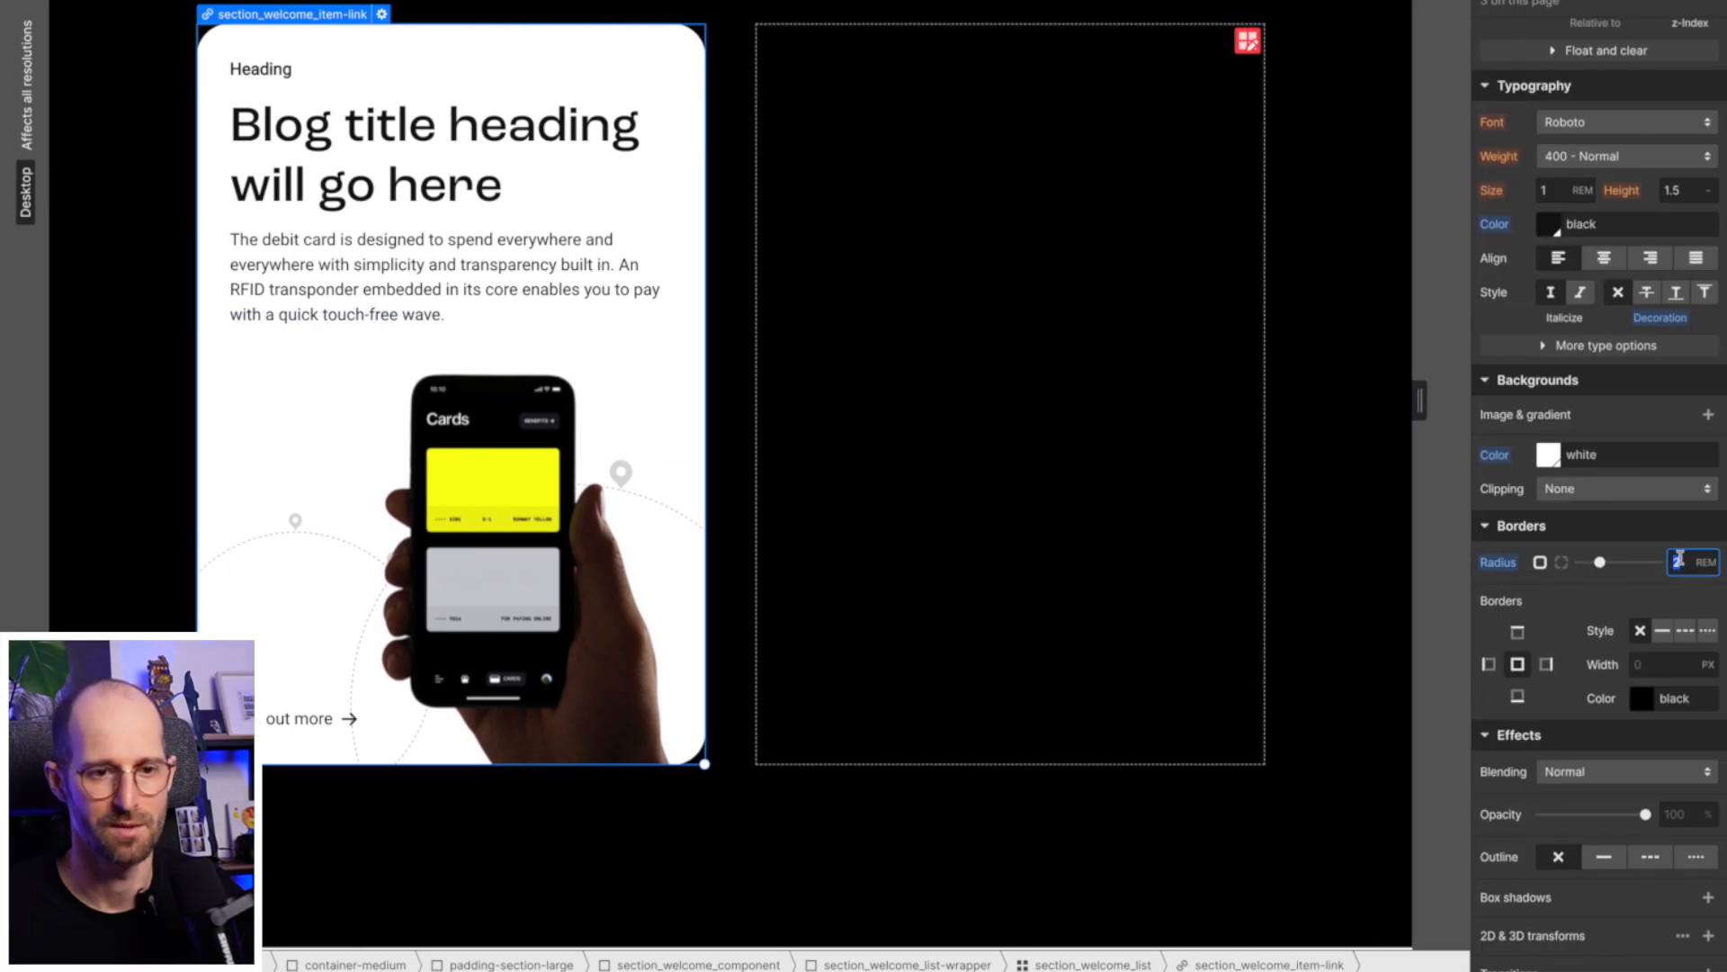
type("1.5")
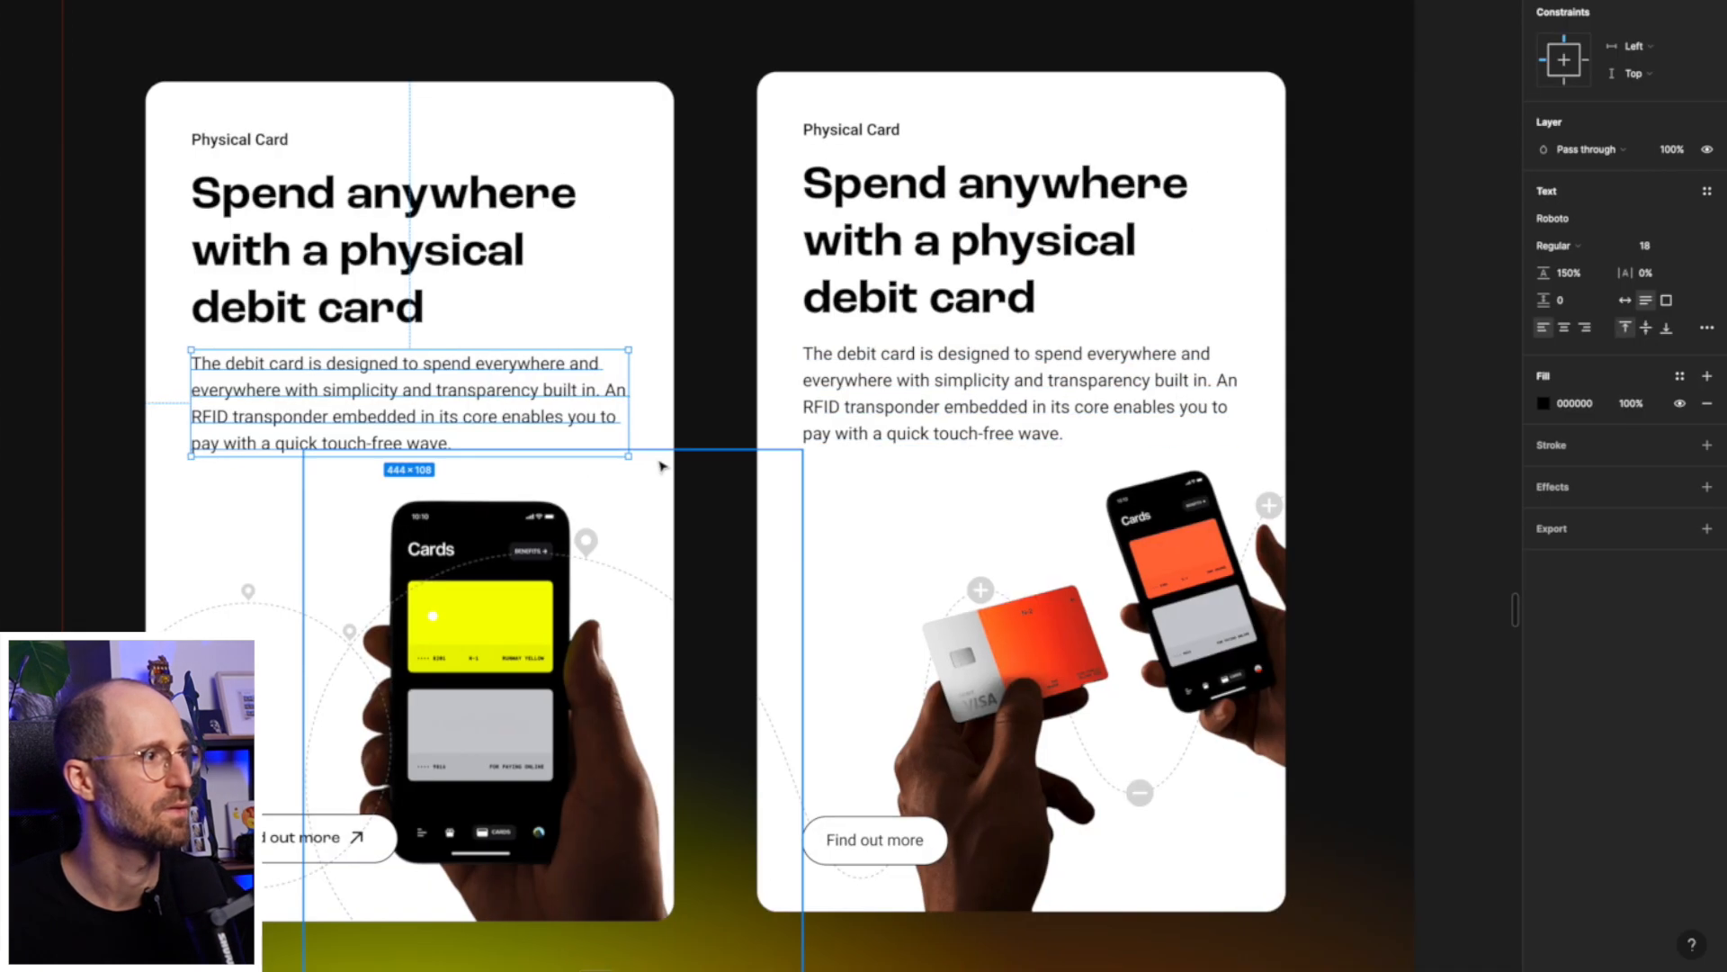
key("ctrl+Left")
key("ctrl+Right")
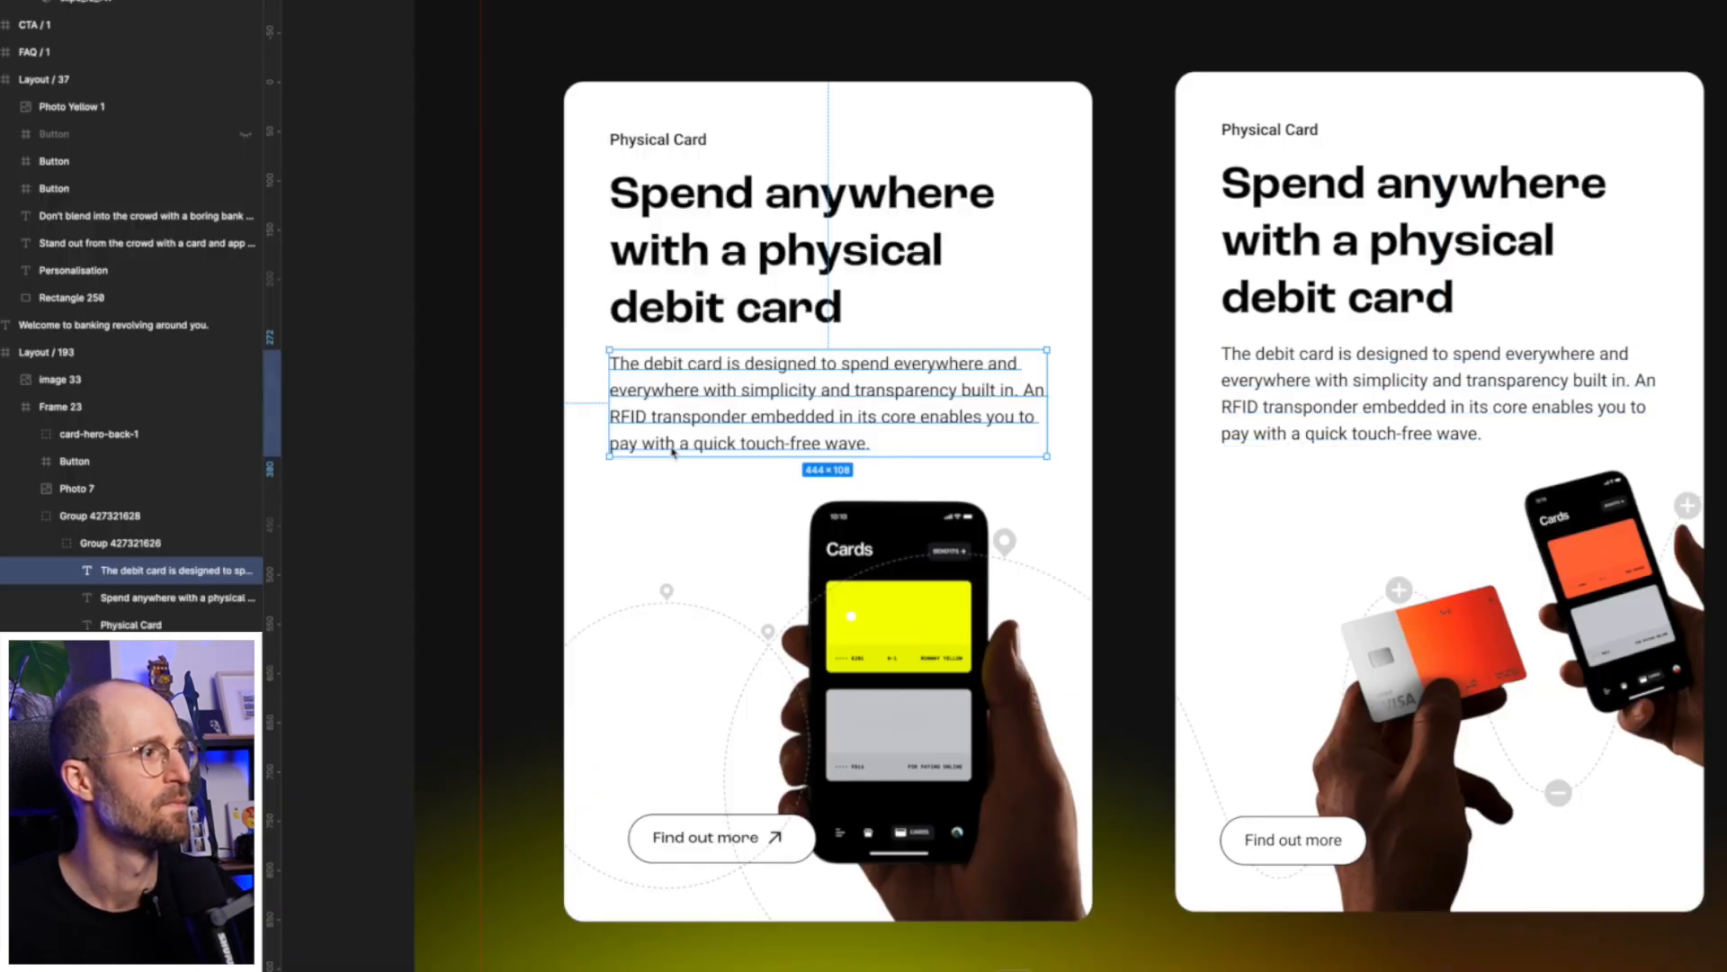
key("ctrl+Left")
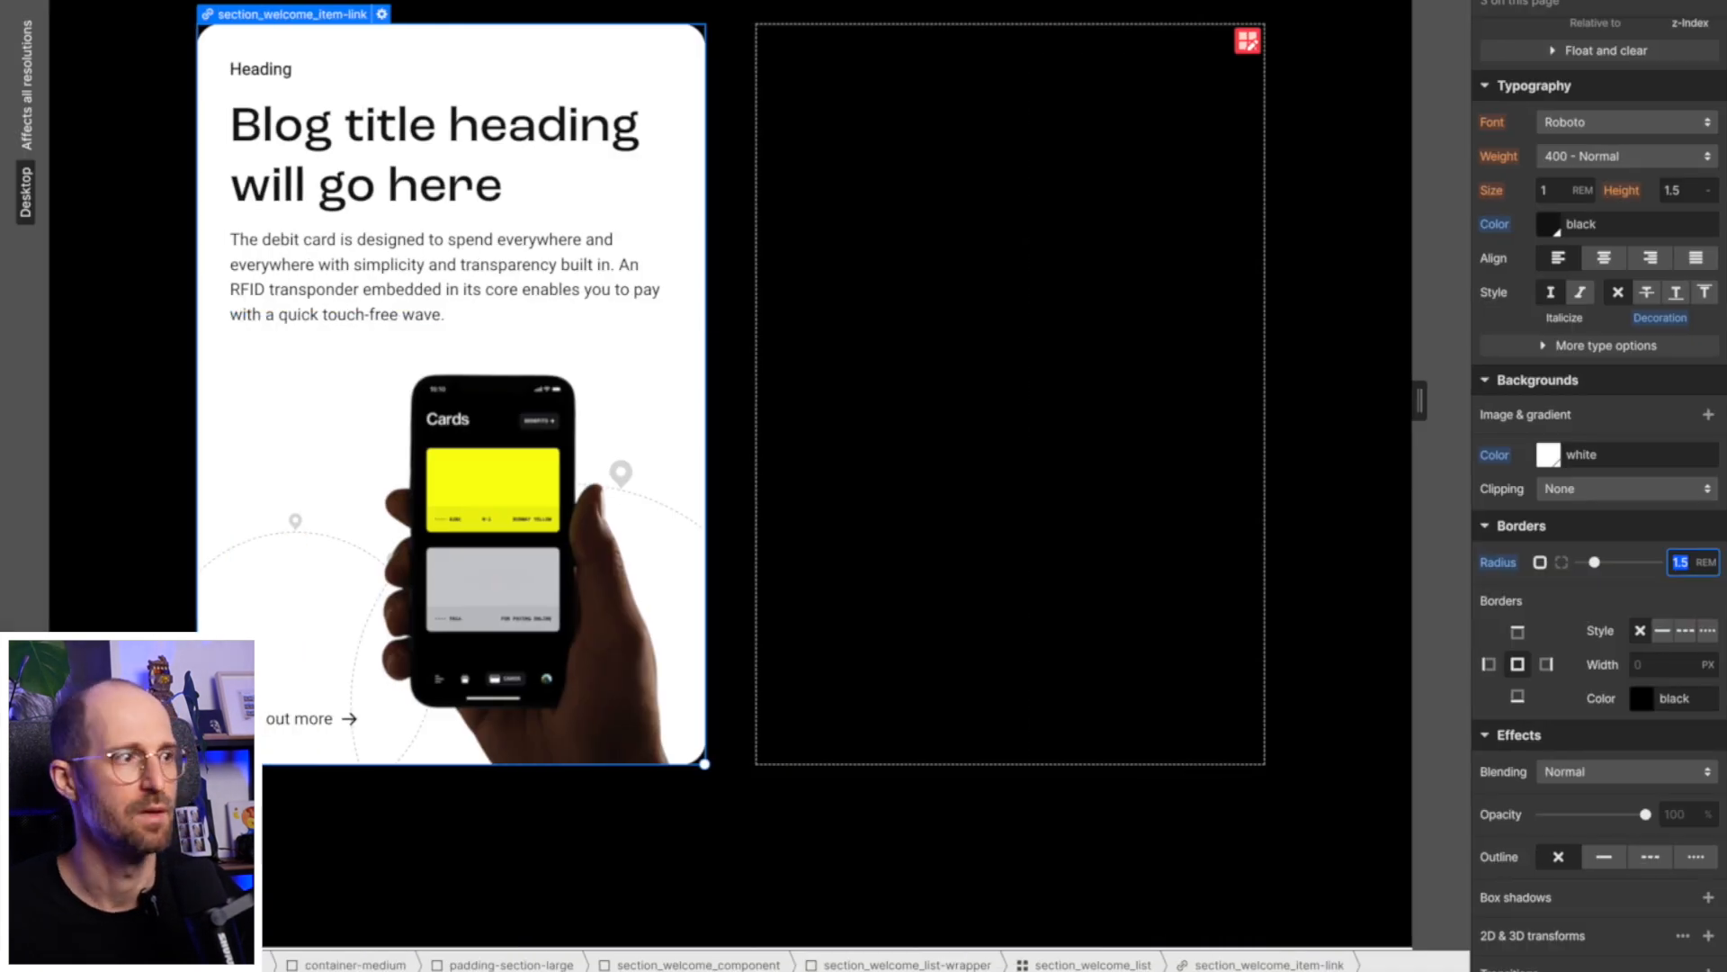
Remove the padding on all four sides of section_welcome_item-content.
scroll(1599, 306, "up", 10)
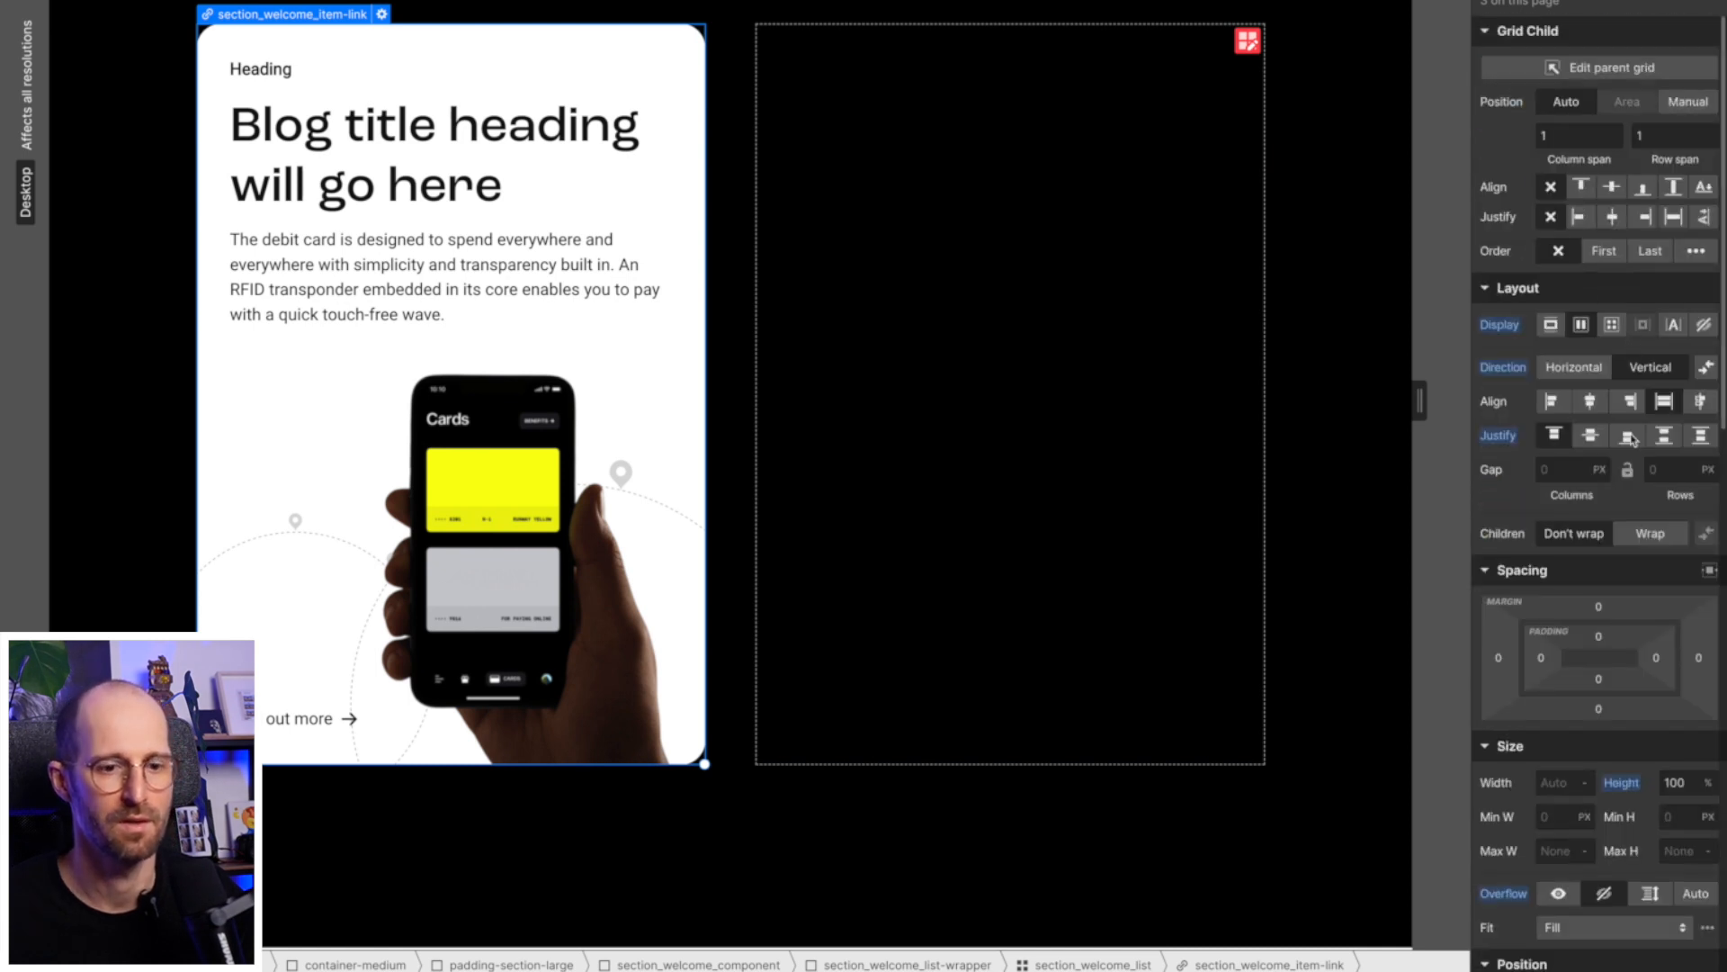
scroll(1598, 594, "down", 7)
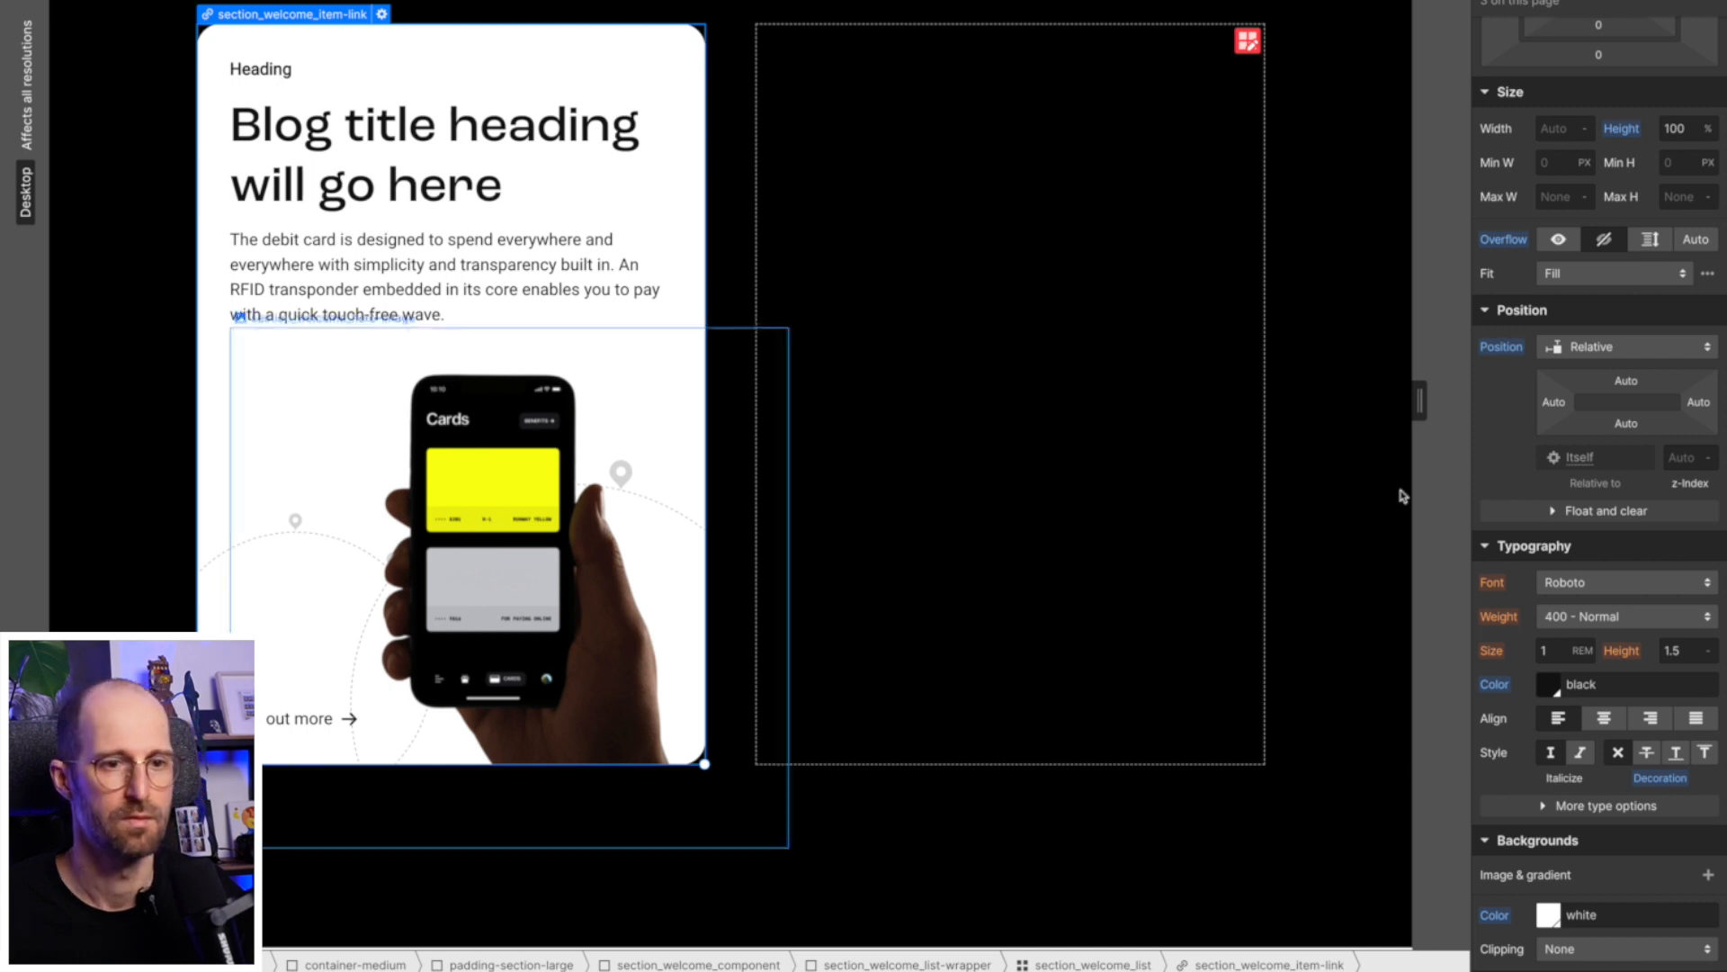
scroll(1653, 640, "up", 4)
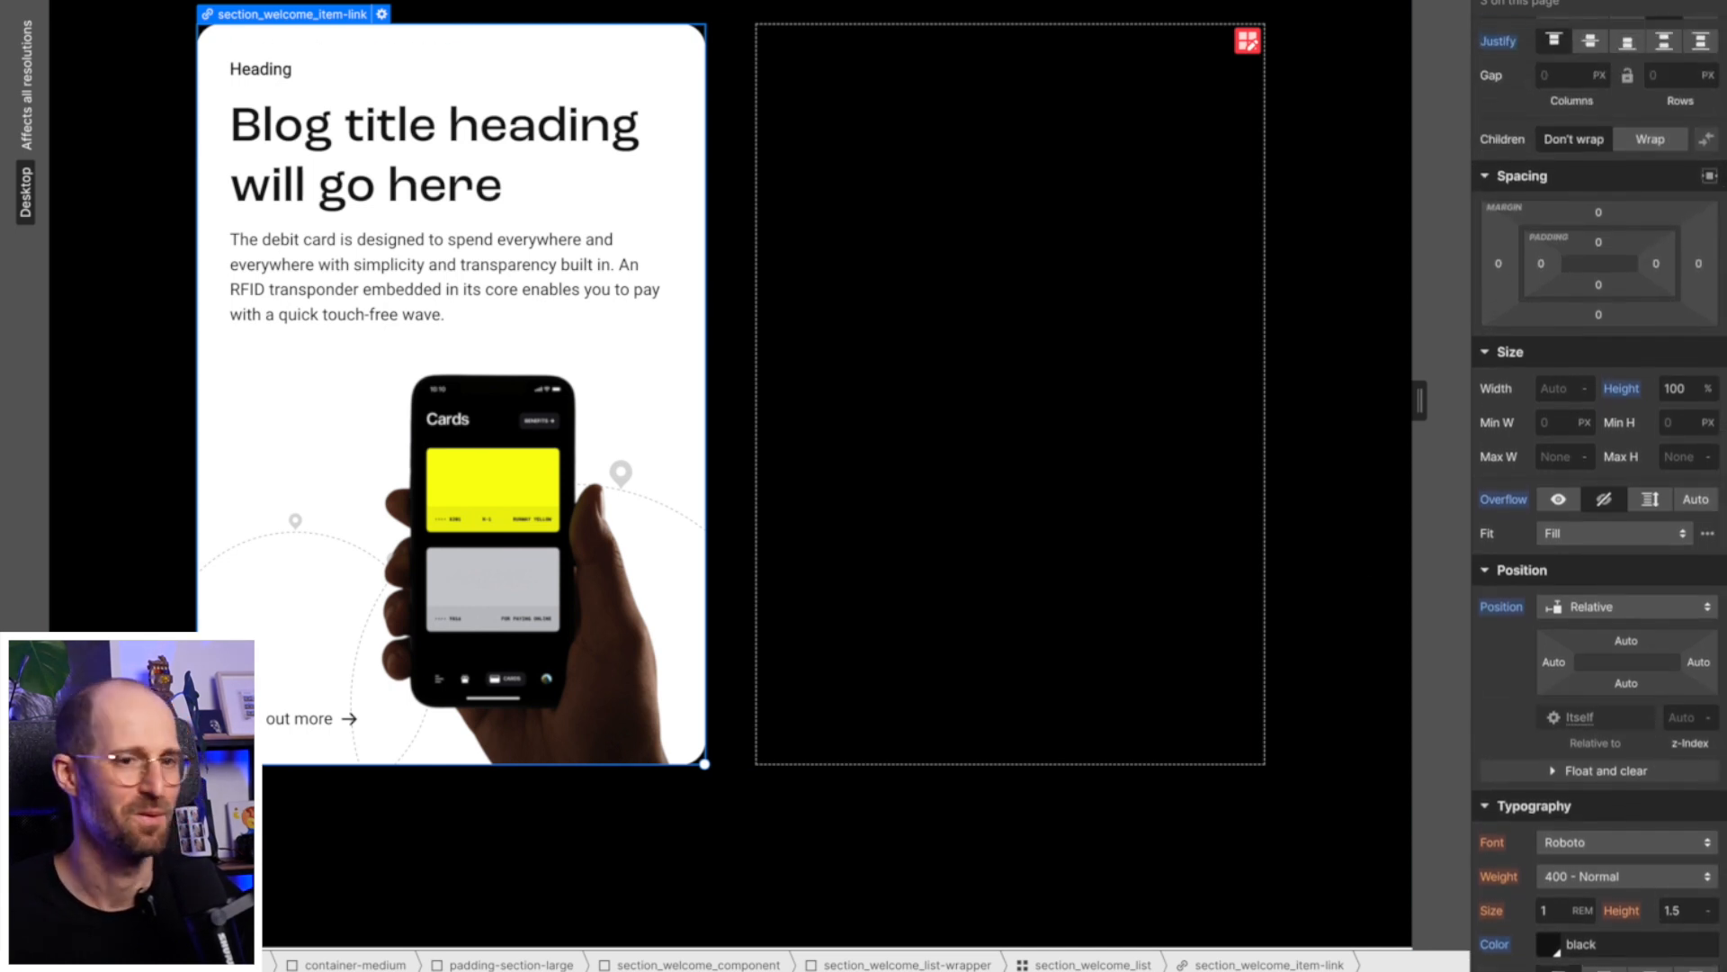
left_click(629, 368)
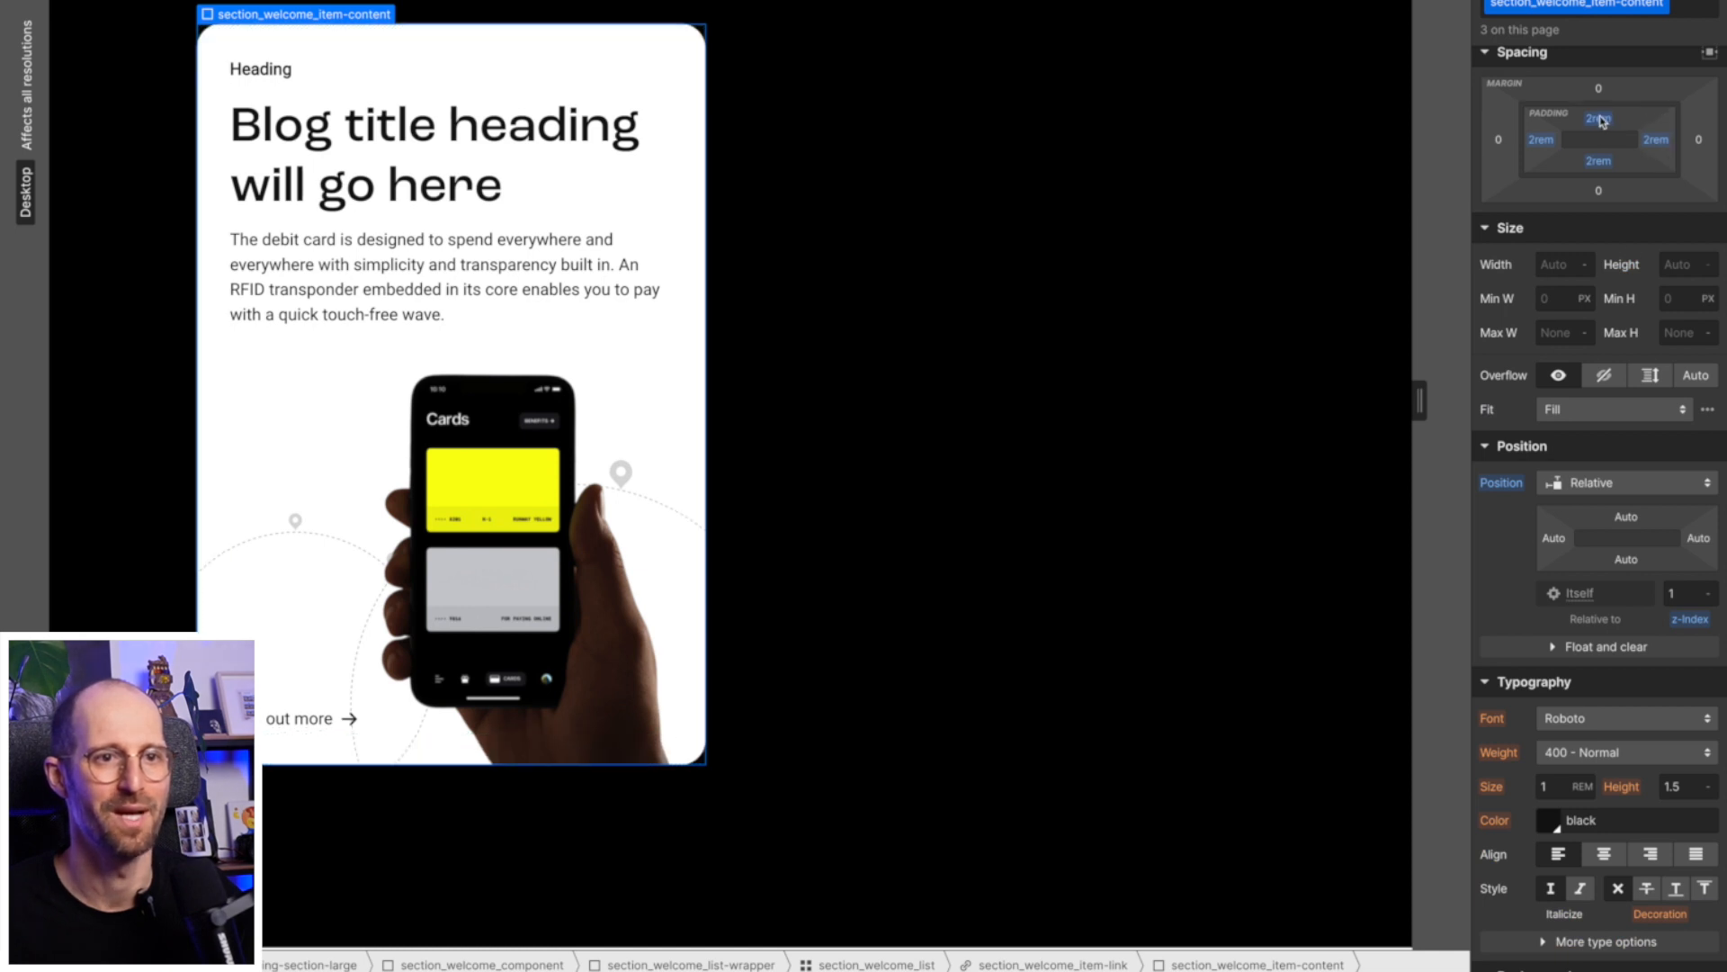
left_click_drag(1601, 122, 1601, 158)
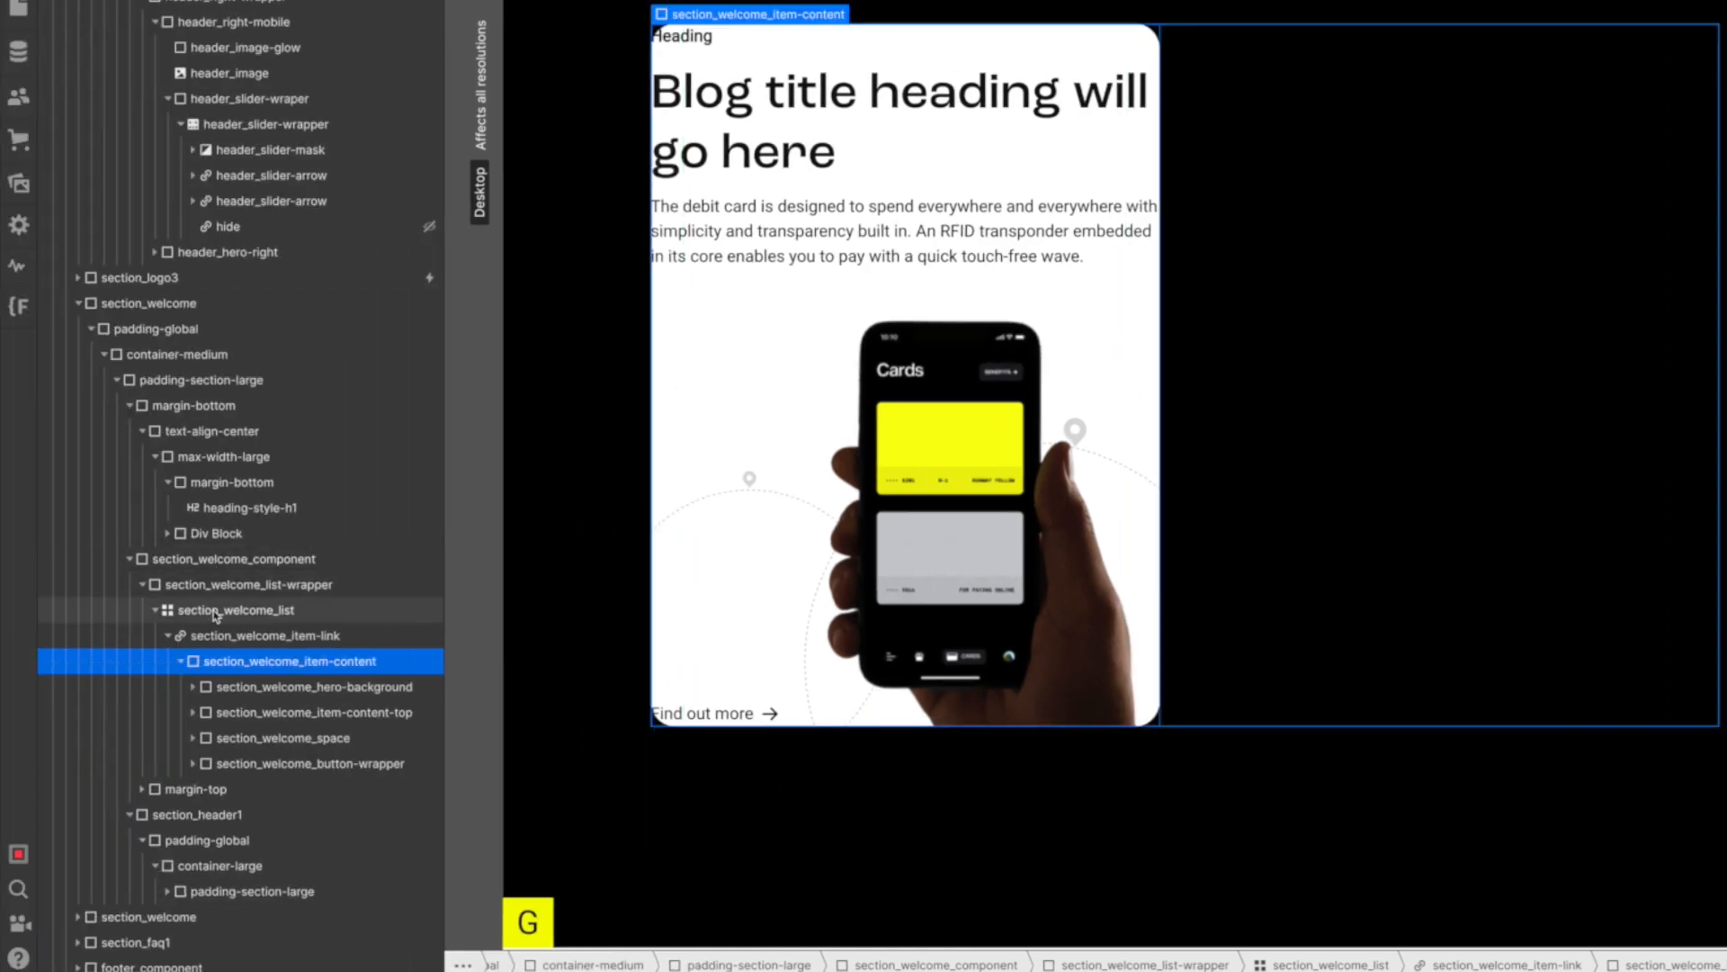
Set the padding of section_welcome_item-link to 3 rem on all four sides.
left_click(220, 635)
left_click_drag(1600, 246, 1598, 226)
left_click(1598, 247)
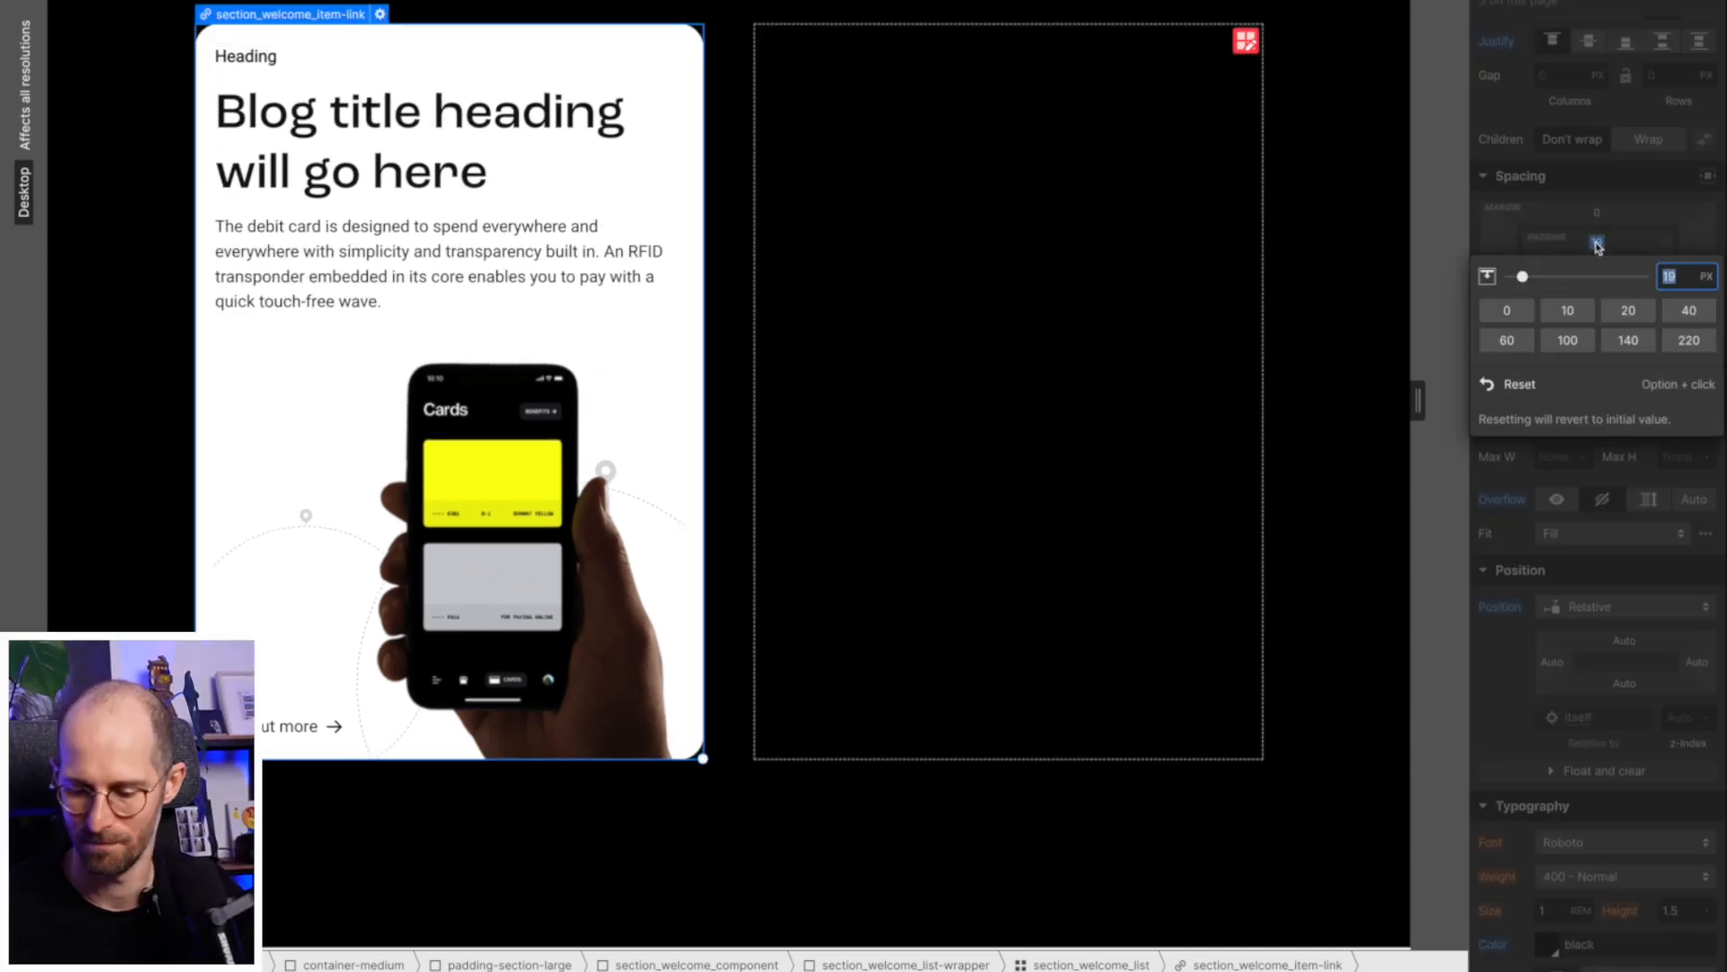
type("3")
key("Return")
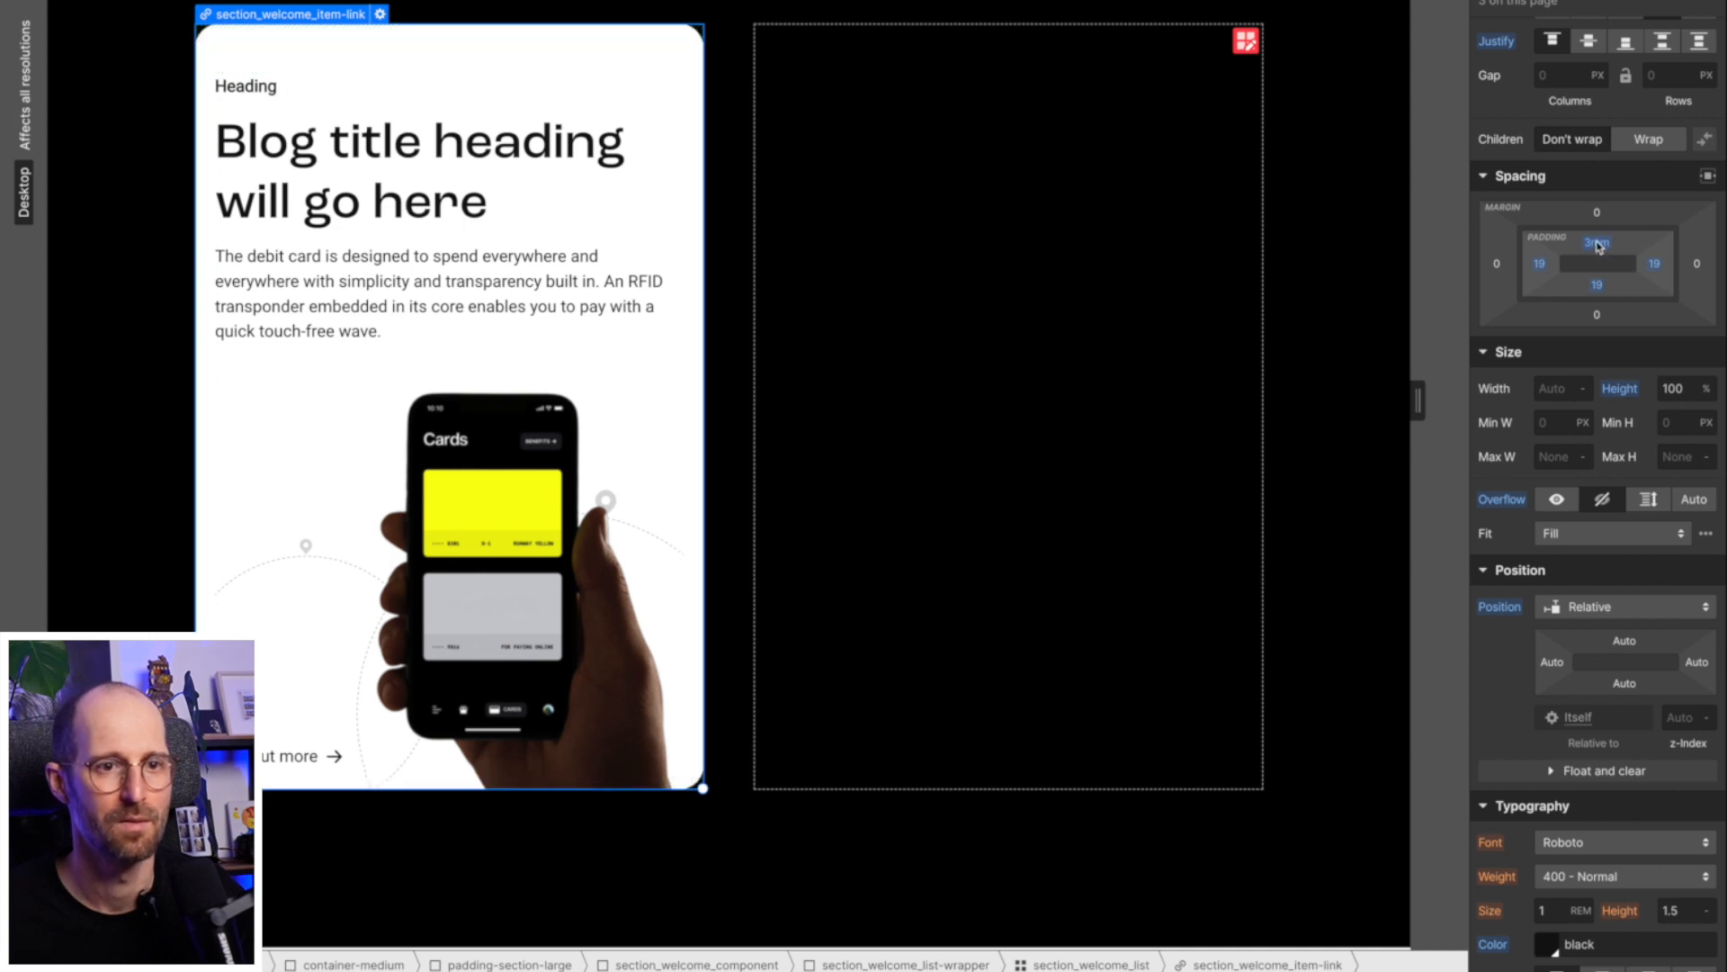
left_click(1599, 246, "shift")
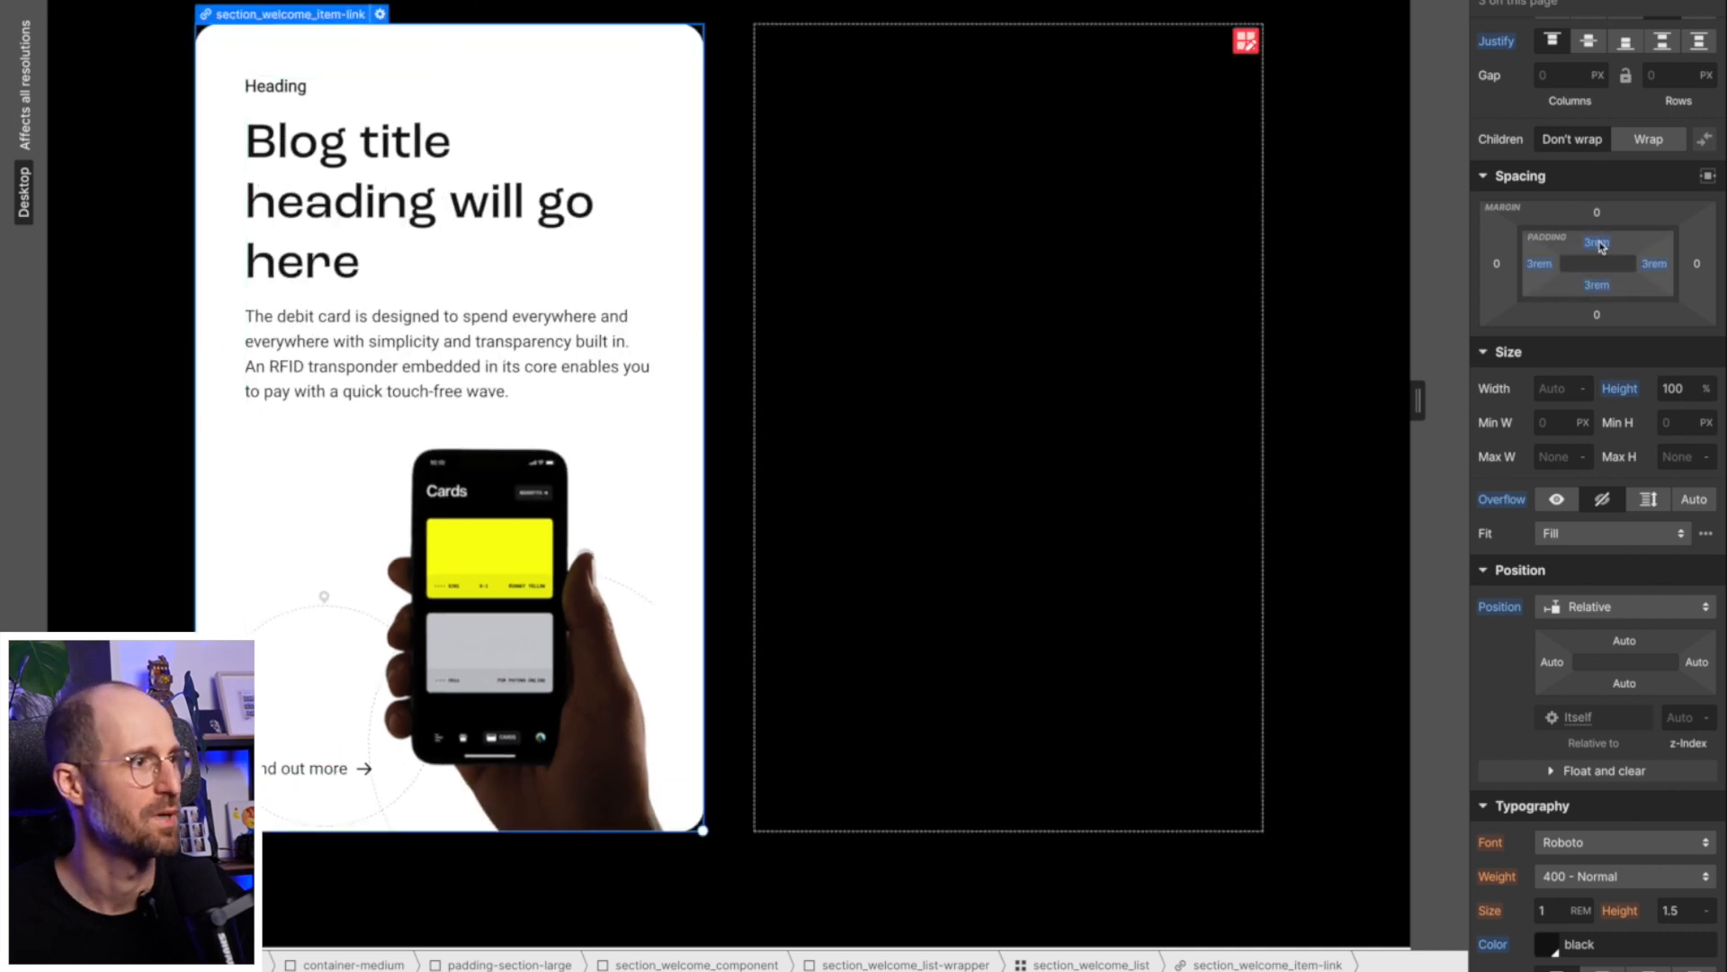
key("super+Tab")
key("super+Tab")
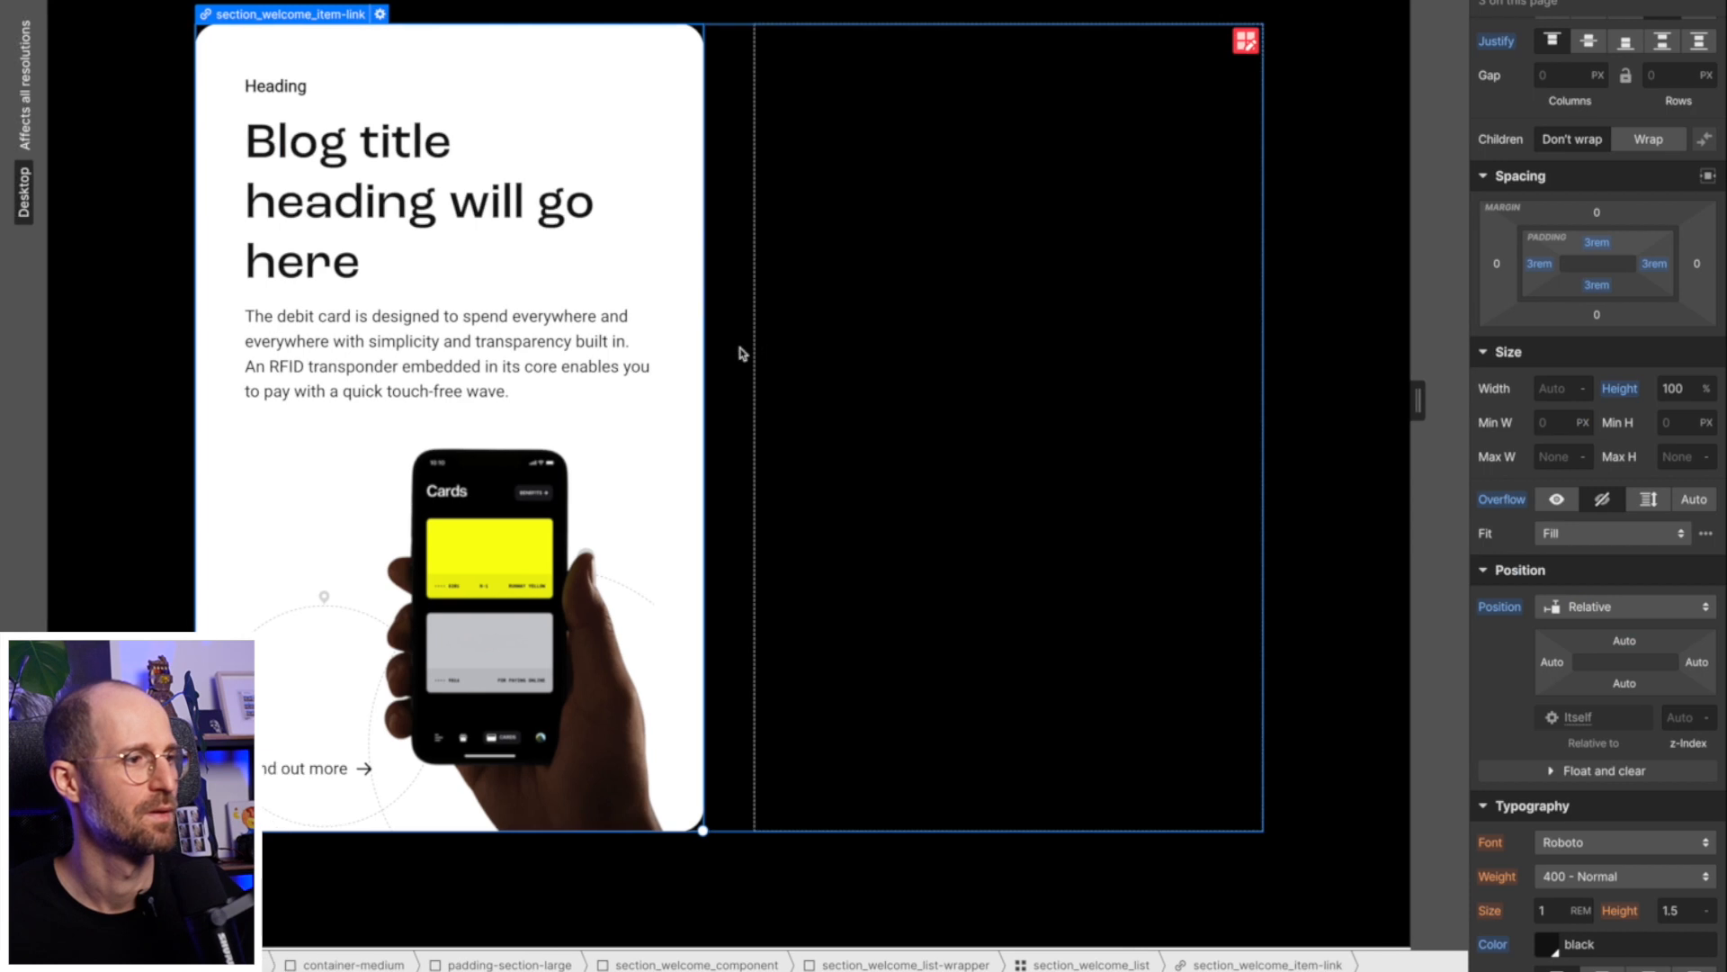
Compare the card with the design and set the padding of section_welcome_item-link to 0 rem on all four sides.
key("ctrl+Right")
key("ctrl+Left")
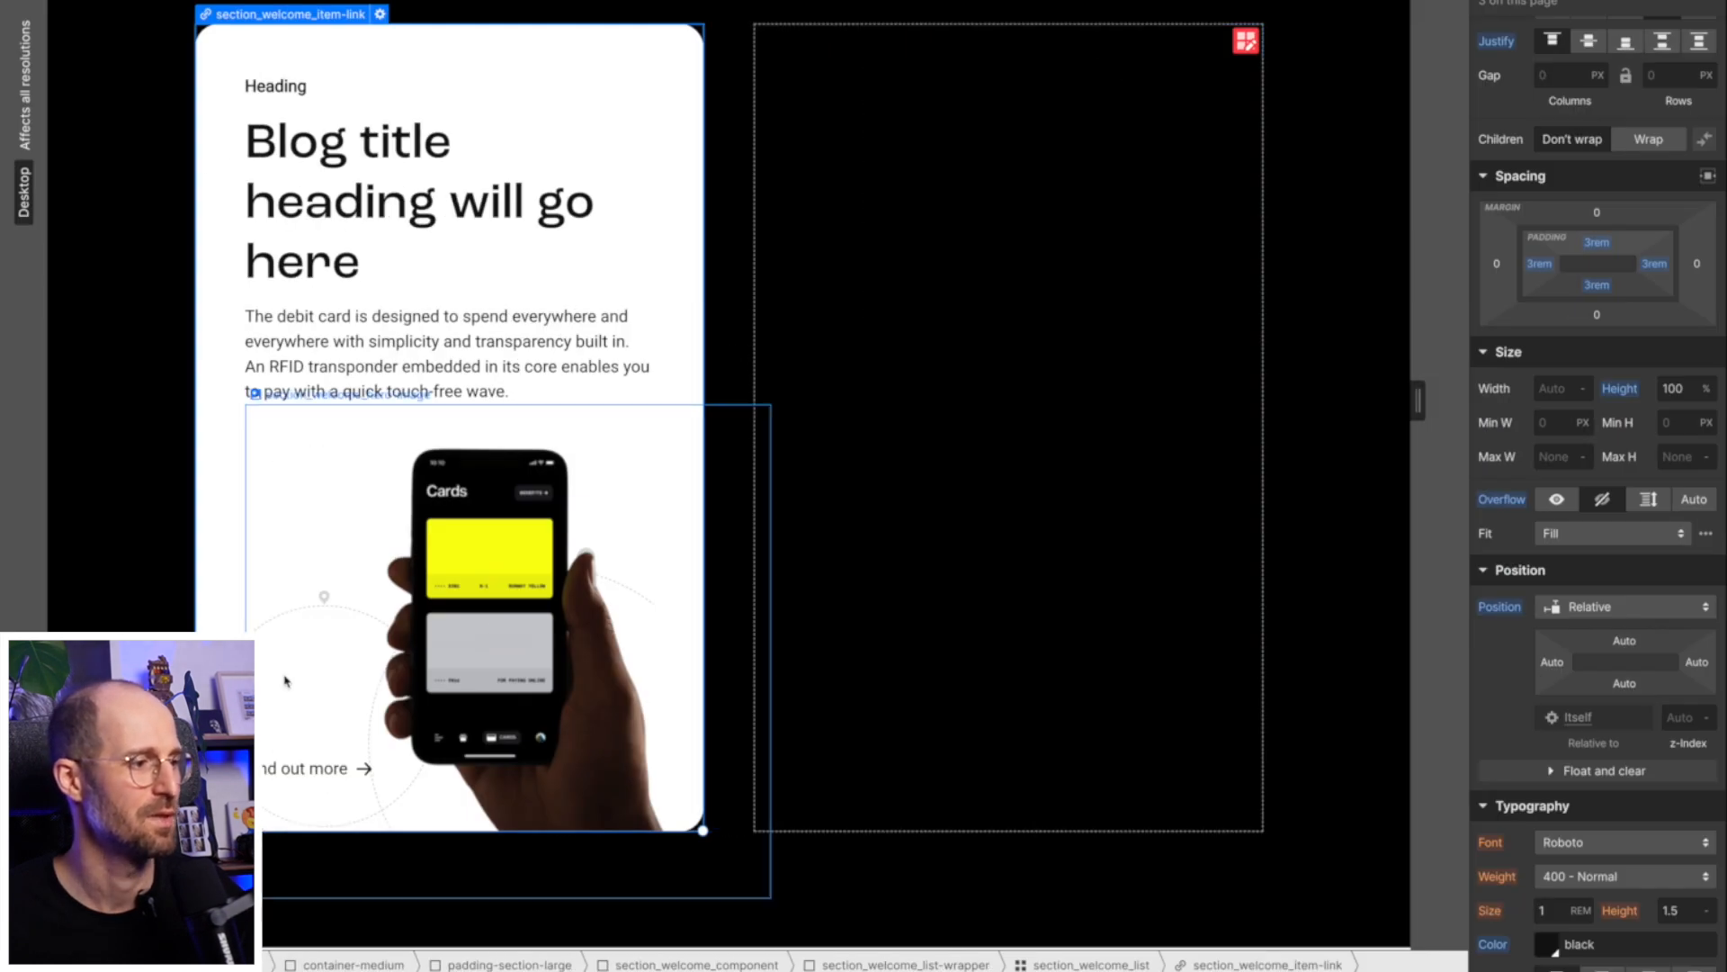
key("g")
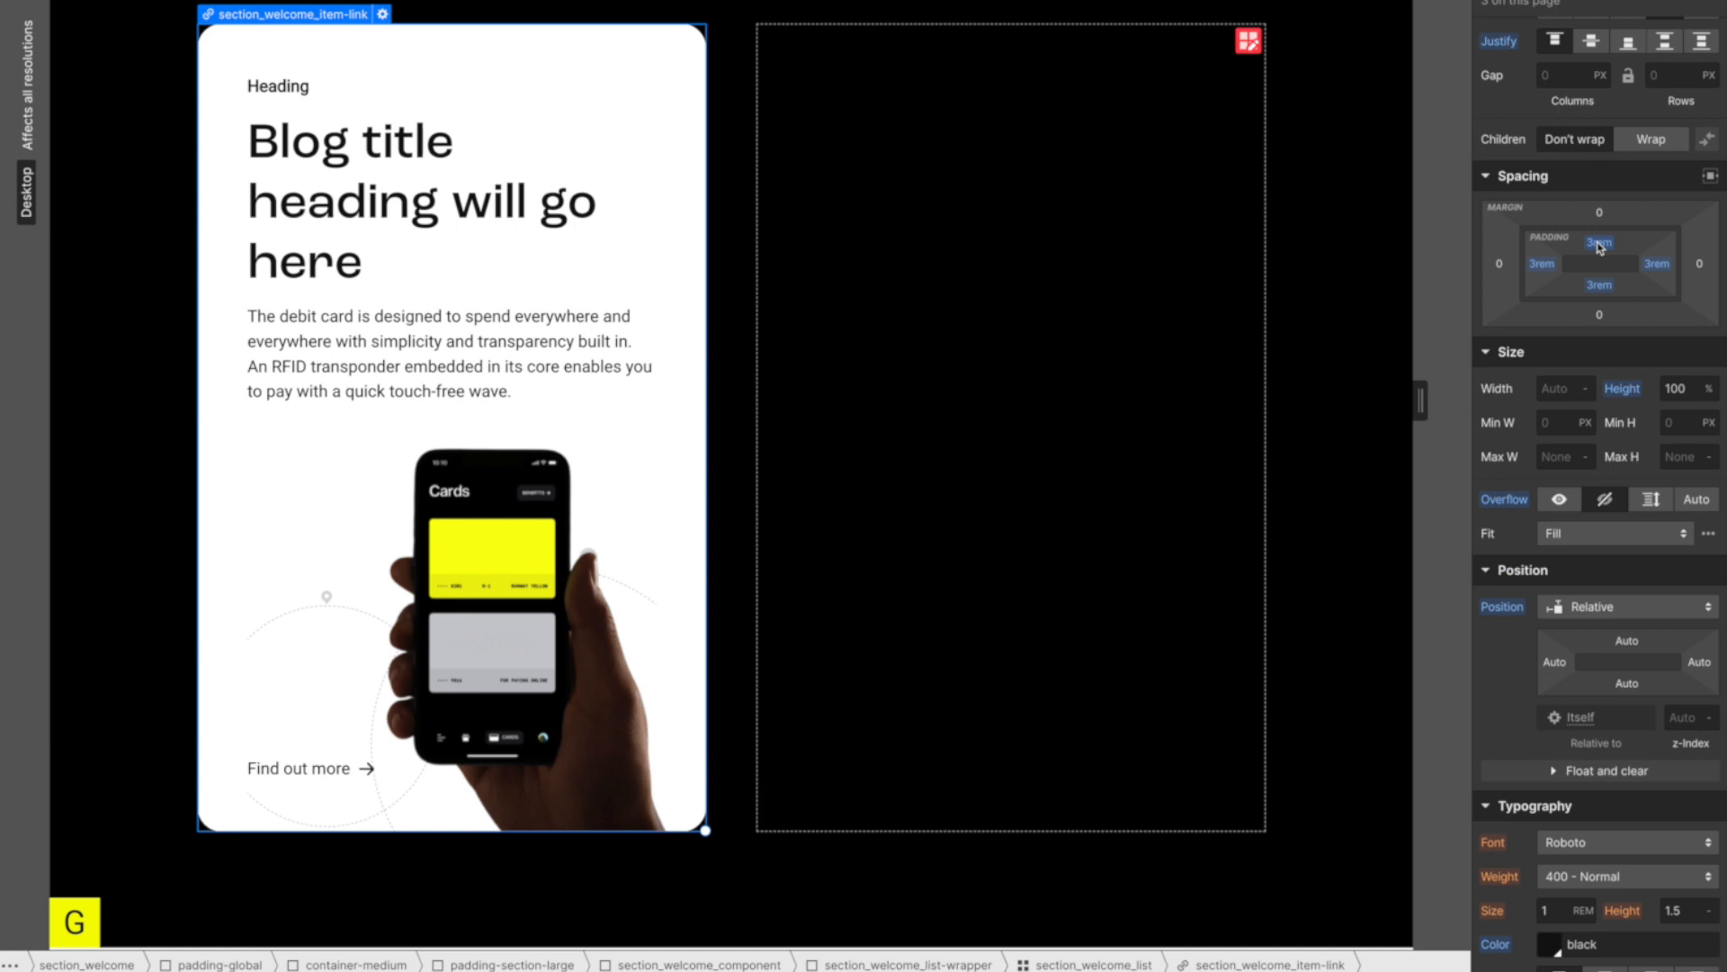
left_click_drag(1601, 246, 1623, 202)
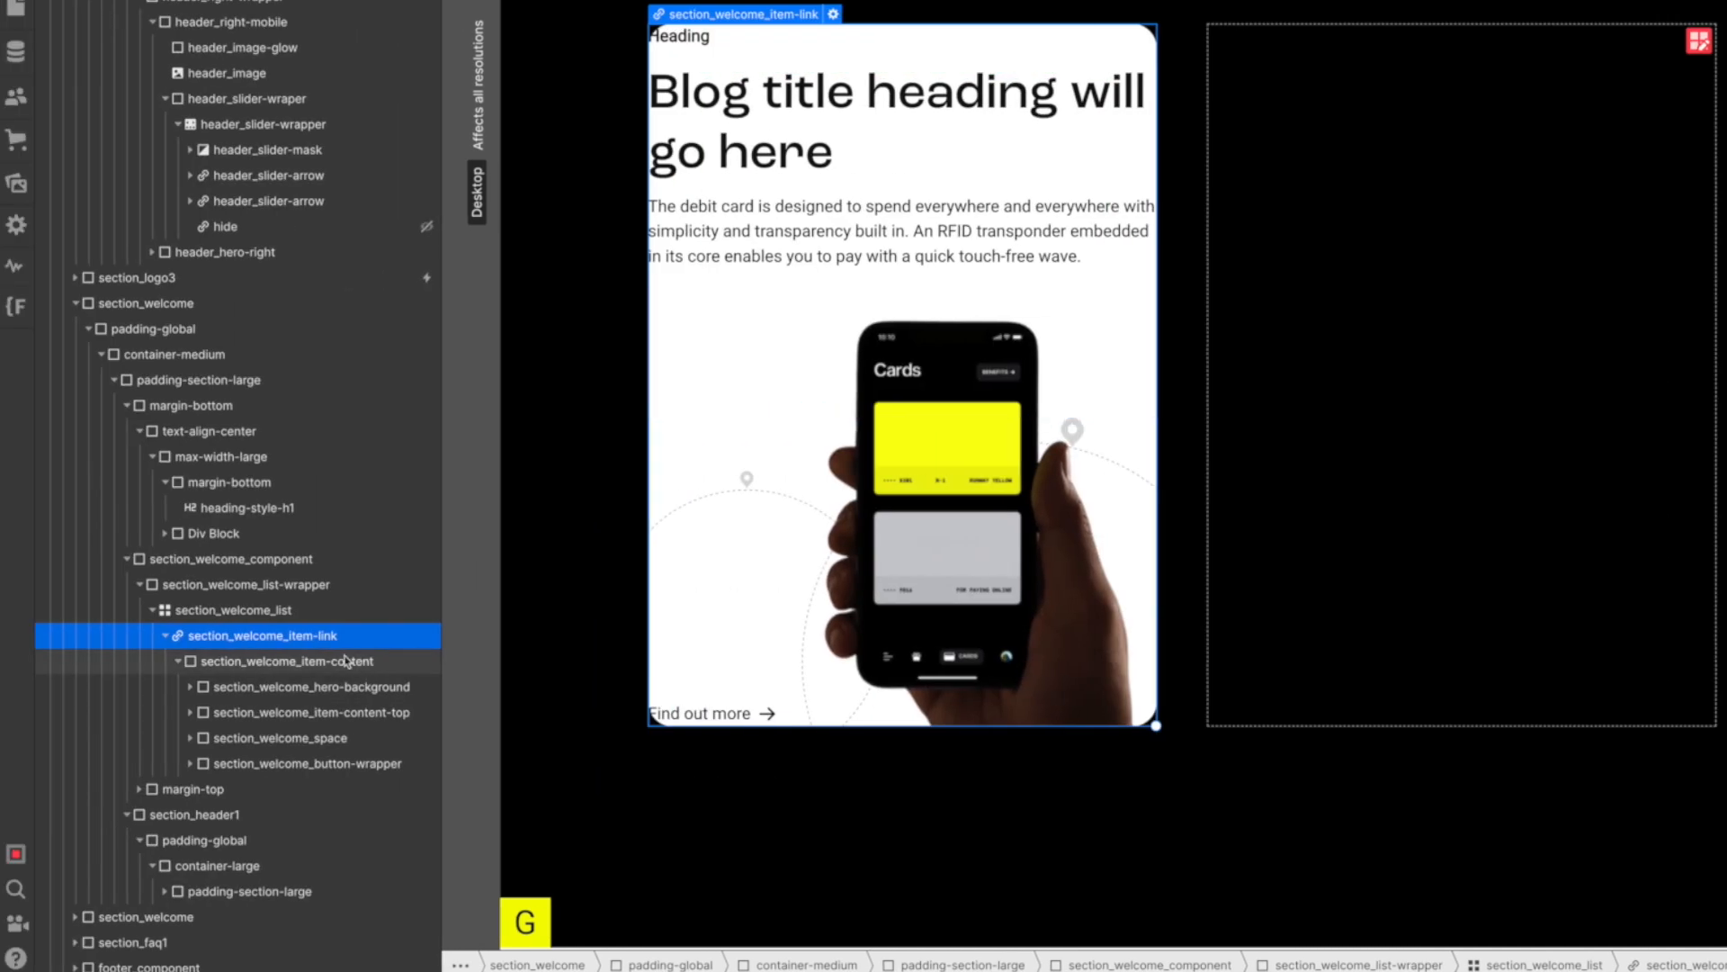
Set the padding of section_welcome_item-content to 3 rem on all four sides.
left_click(347, 661)
left_click_drag(1710, 120, 1706, 144)
left_click_drag(1592, 144, 1591, 148)
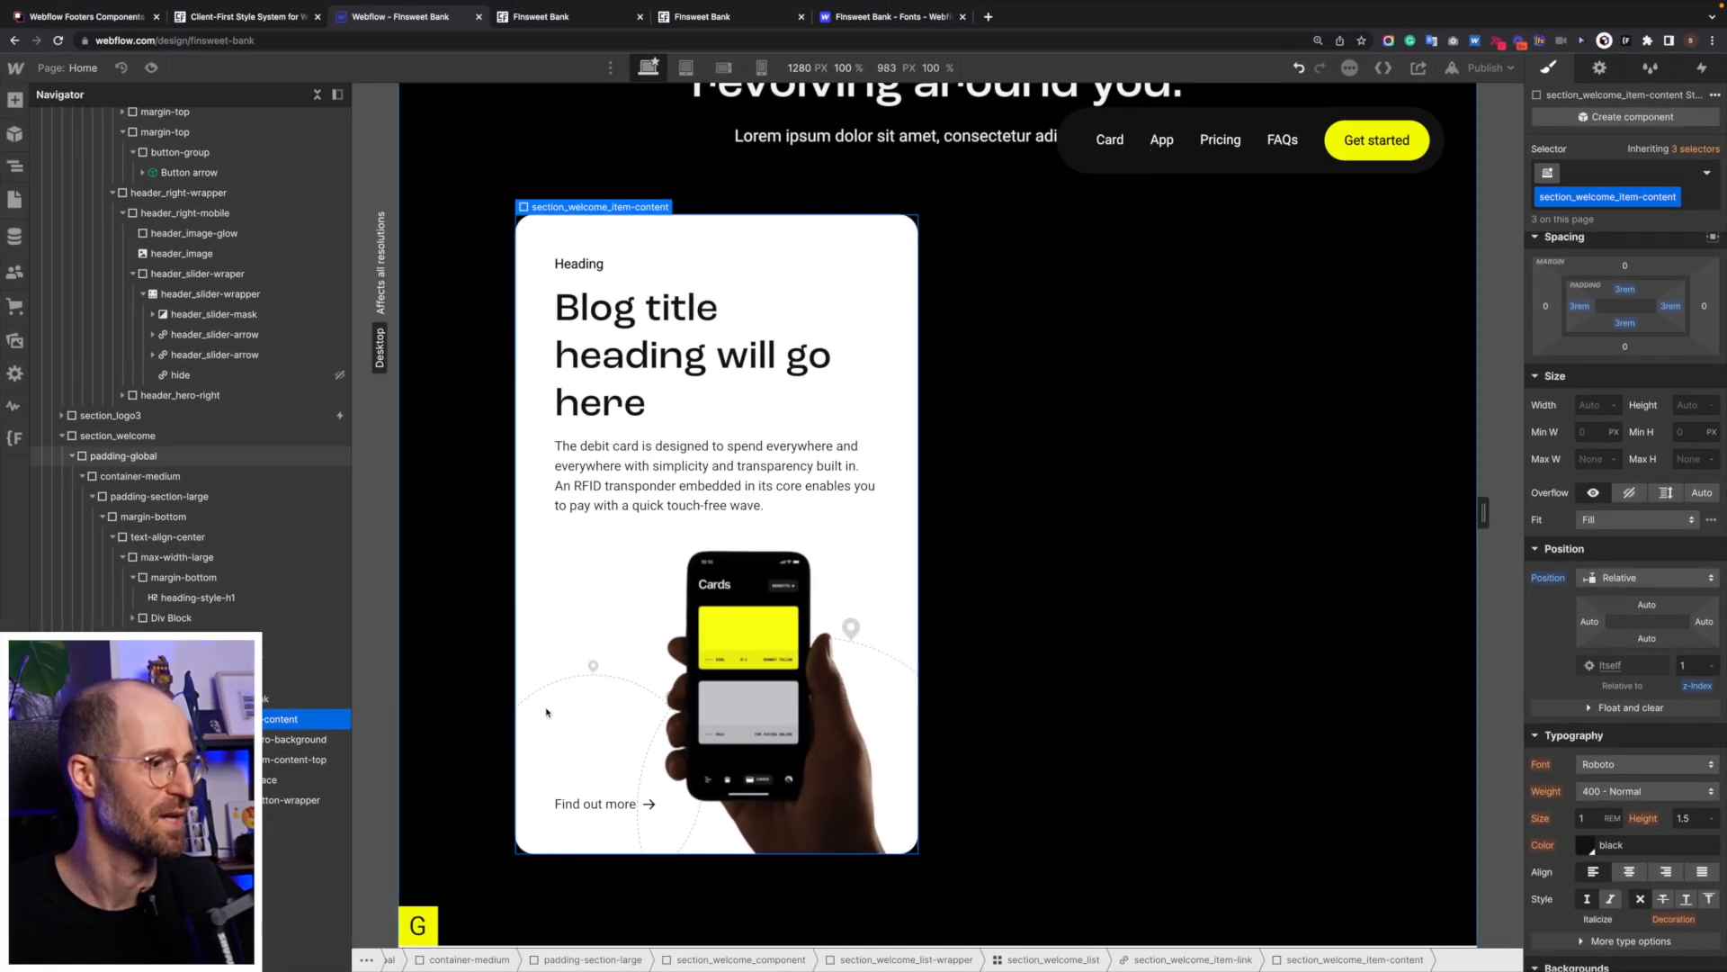
Collapse the card's structure and duplicate section_welcome_item-link inside section_welcome_list.
left_click(143, 719)
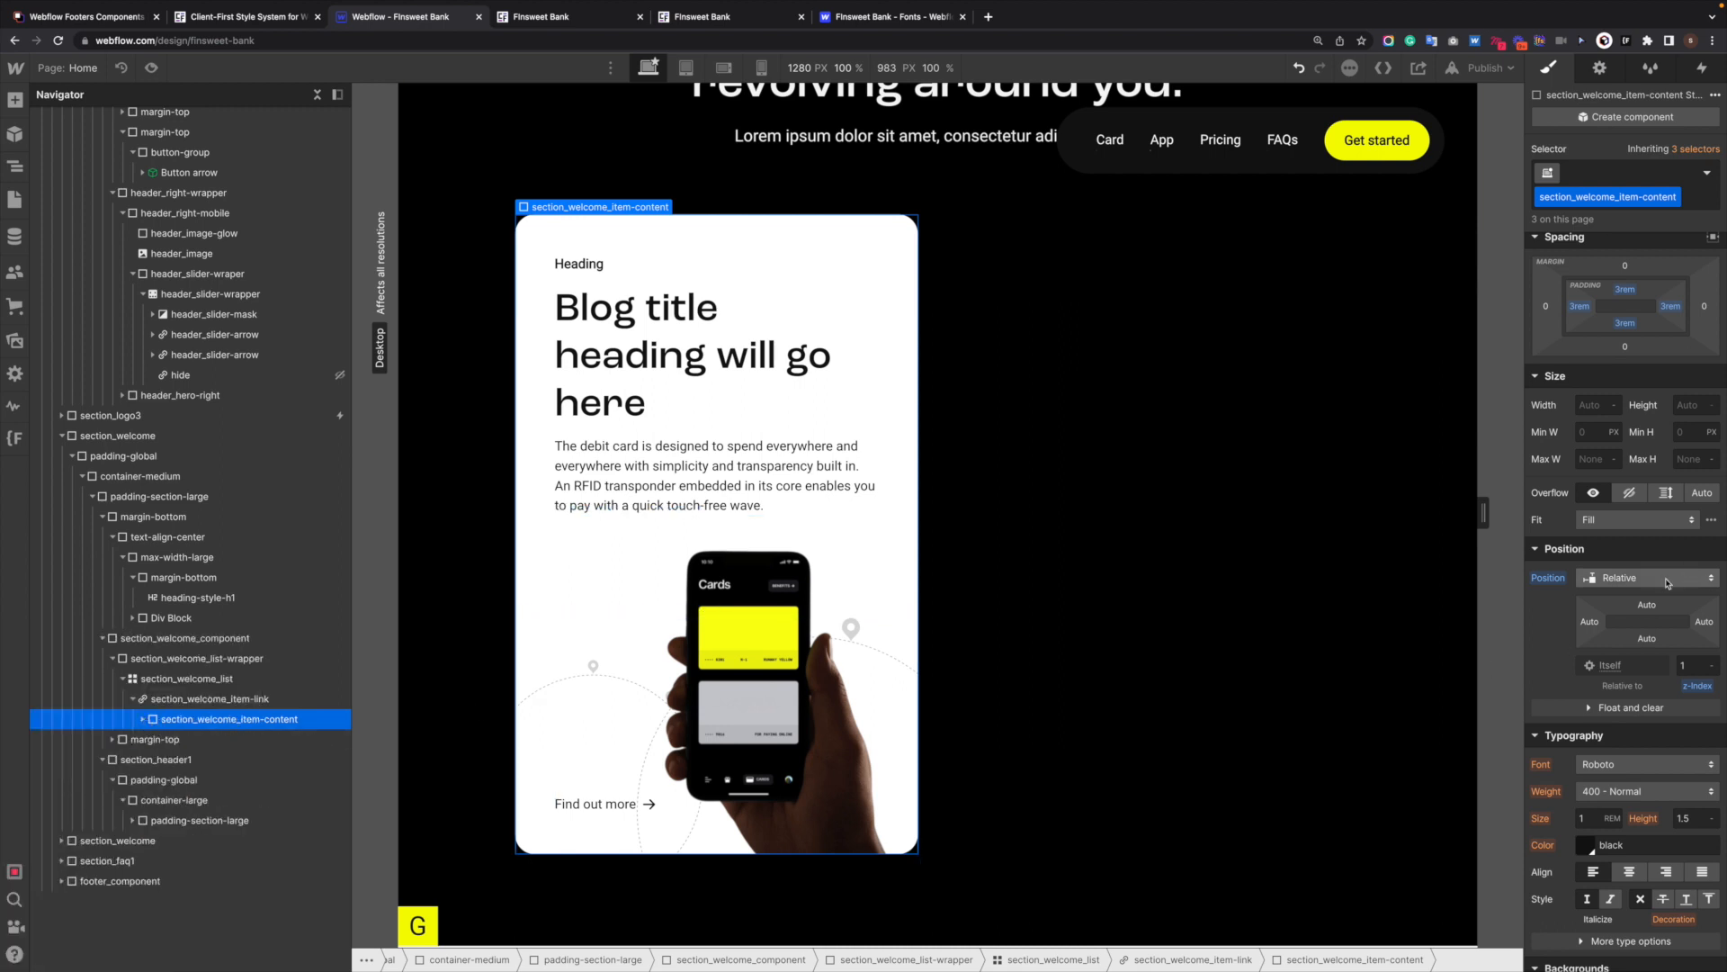
scroll(1709, 580, "down", 1)
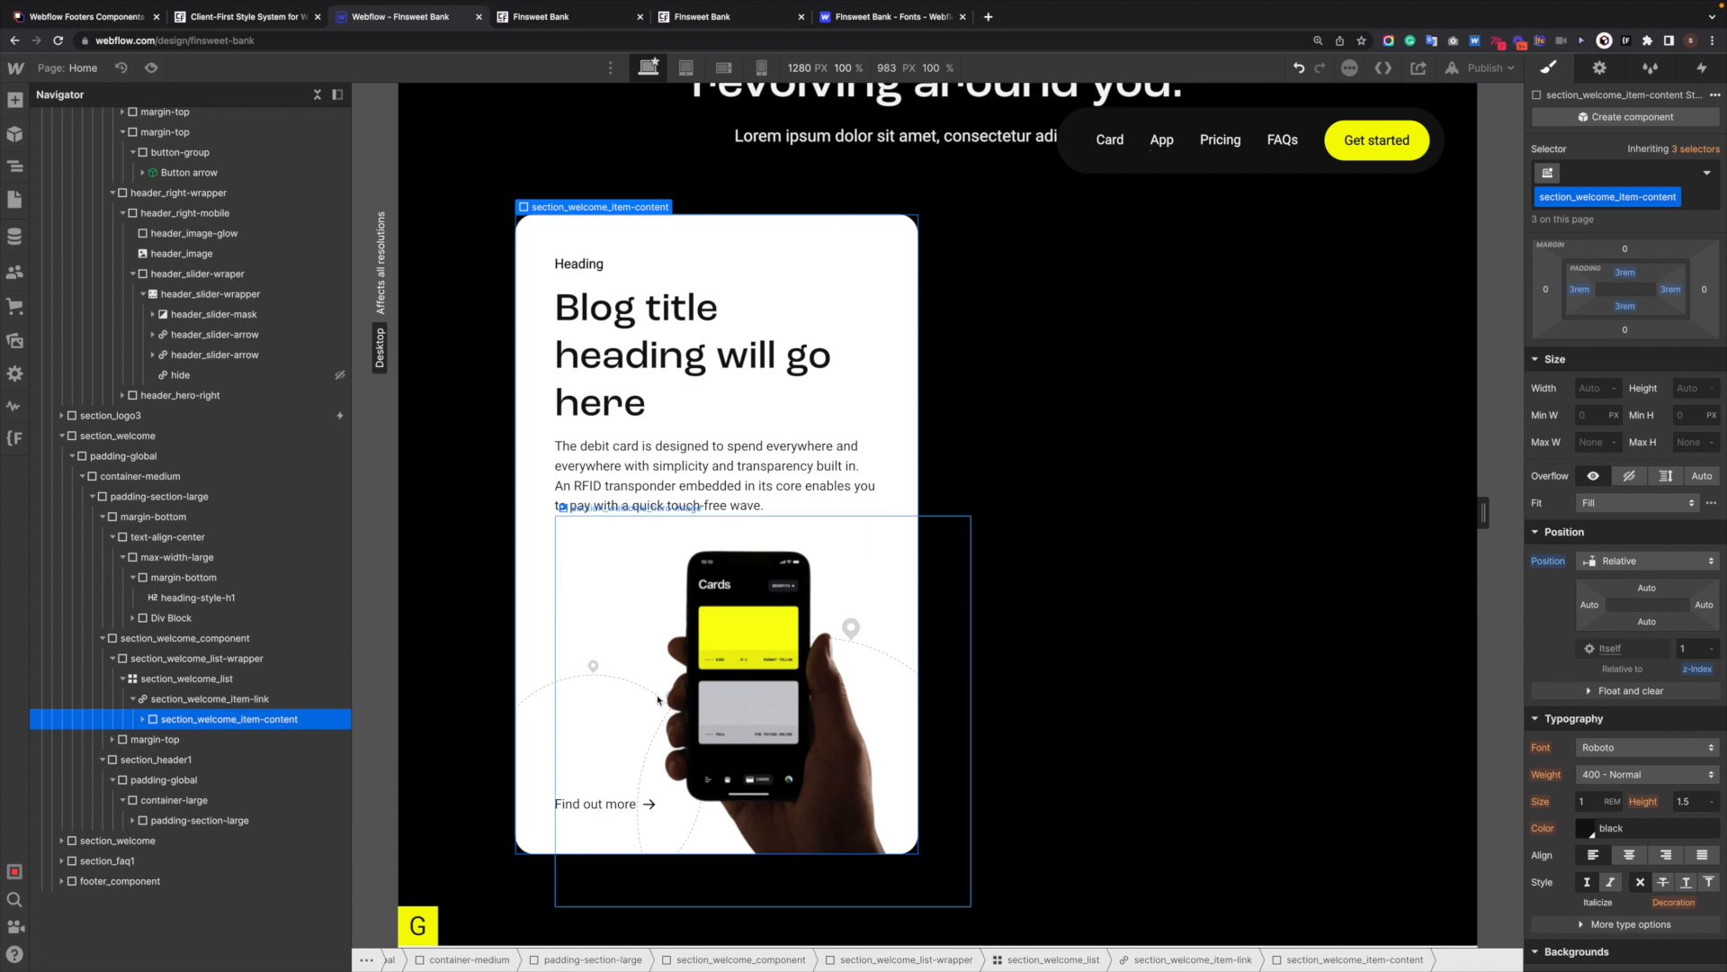
left_click(192, 702)
left_click(146, 718)
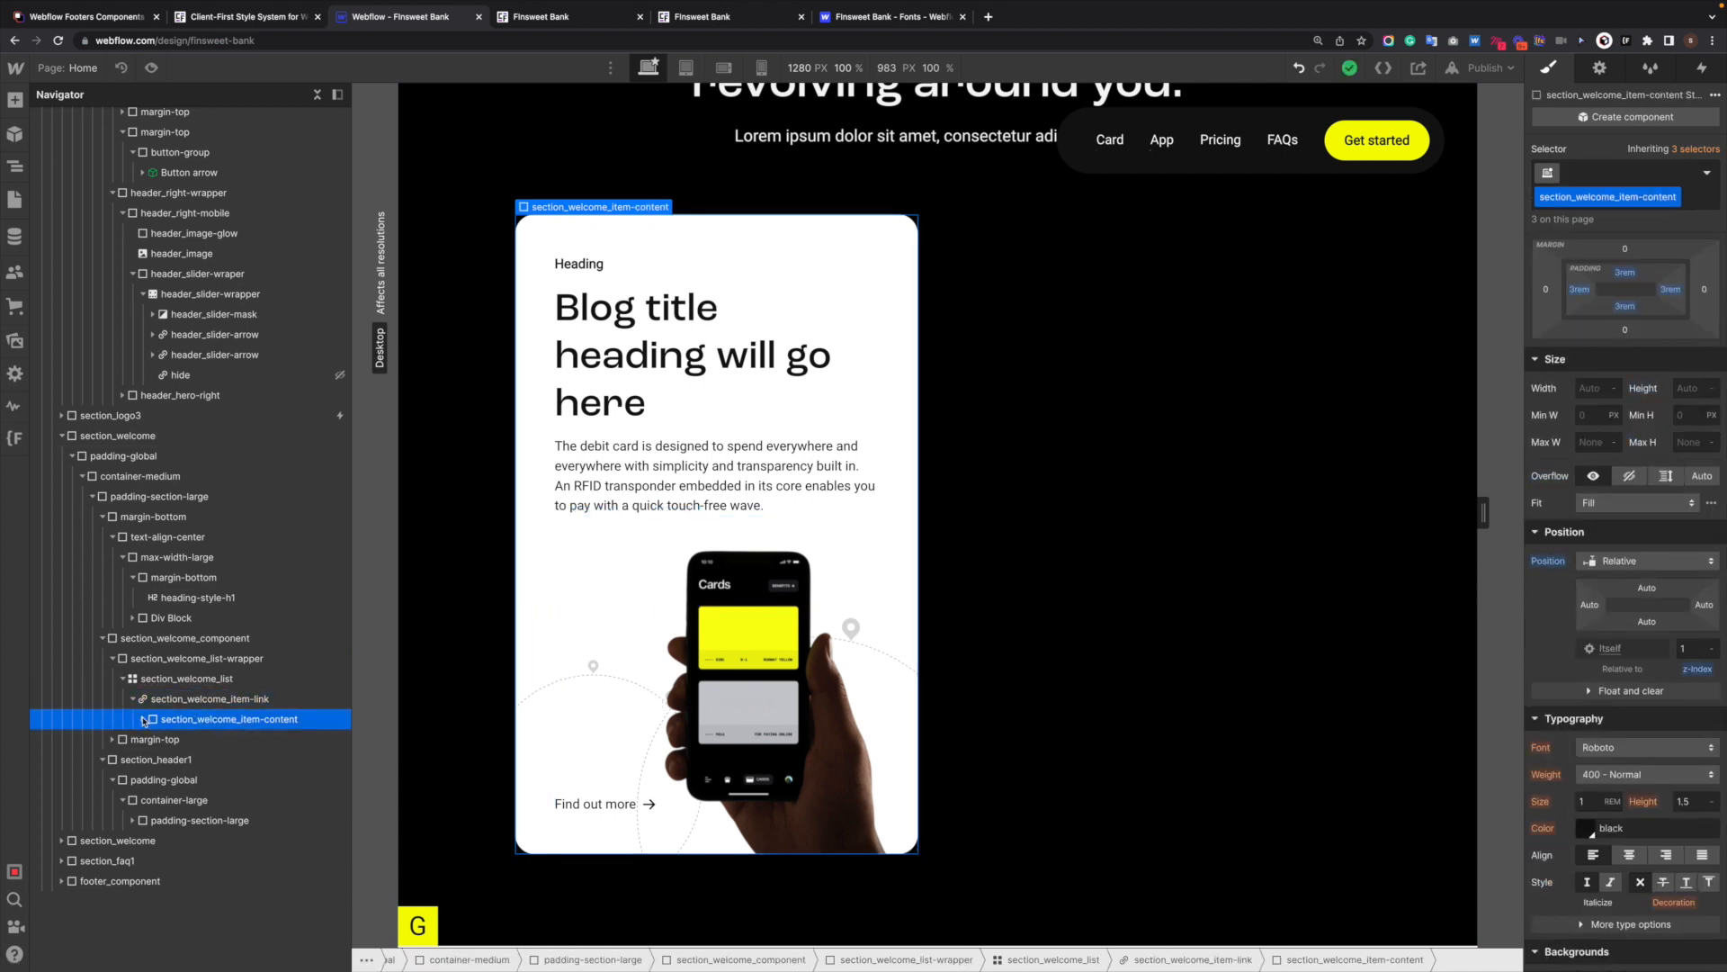
left_click(143, 719)
left_click(143, 720)
left_click(207, 700)
left_click(132, 700)
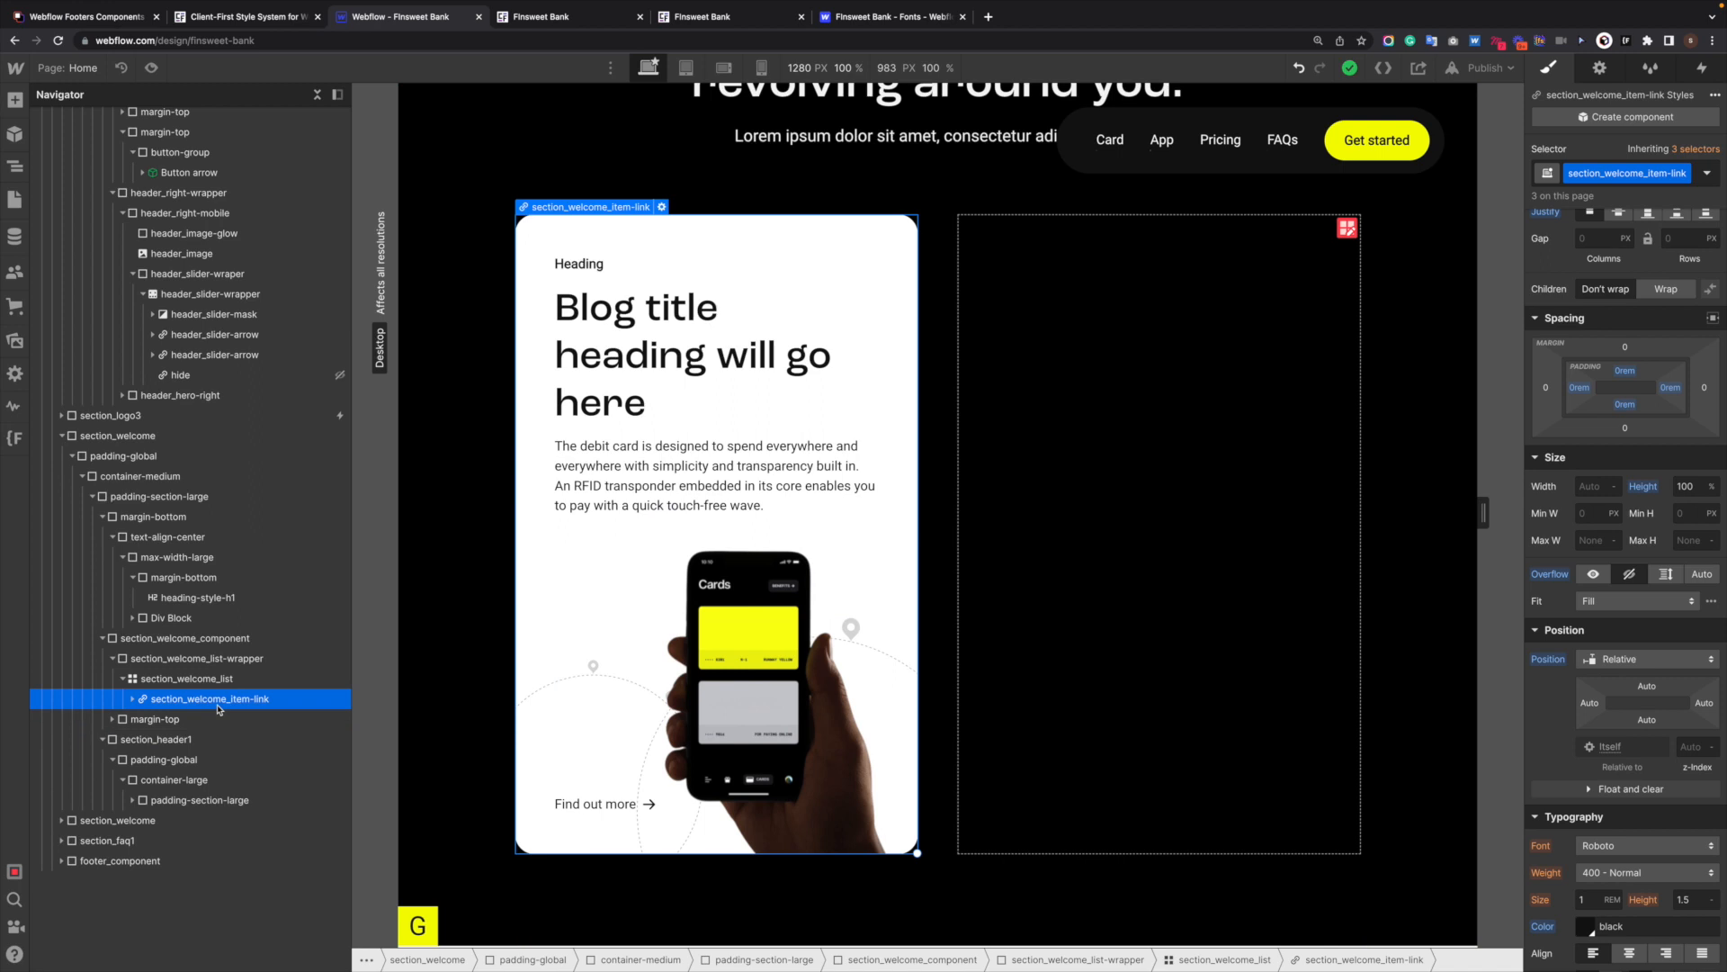
key("ctrl+d")
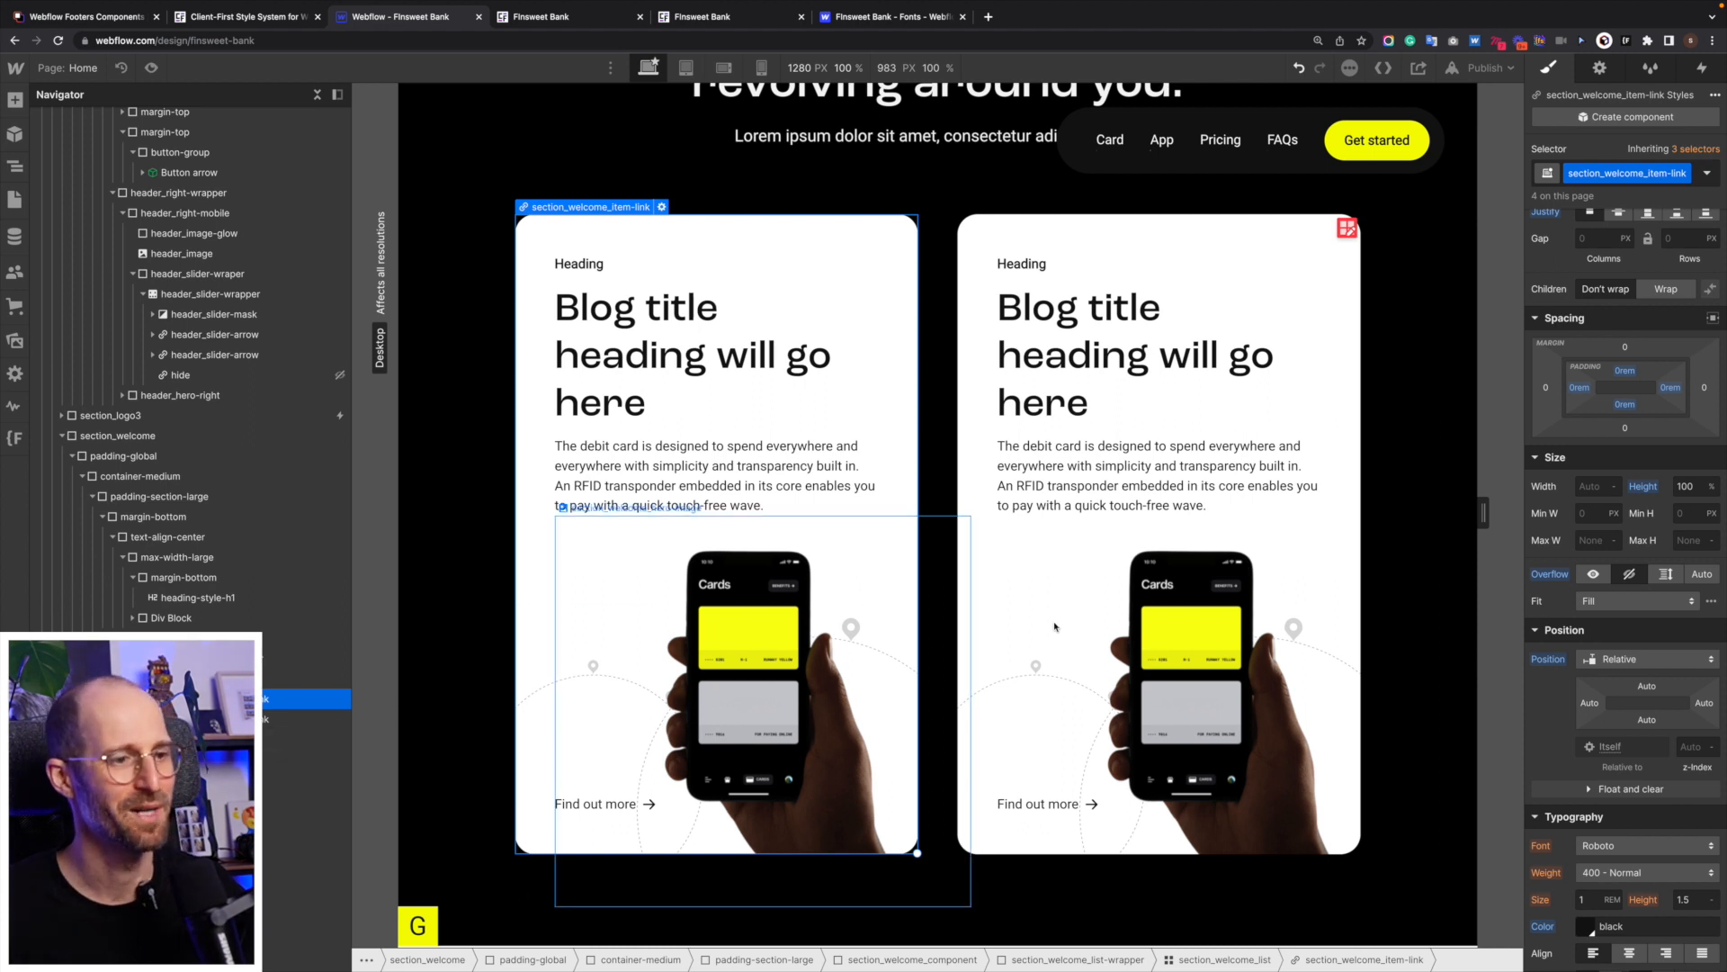
Replace the hero image in the second card with app-hero-2.png, the asset showing two hands with a phone and card.
left_click(1170, 666)
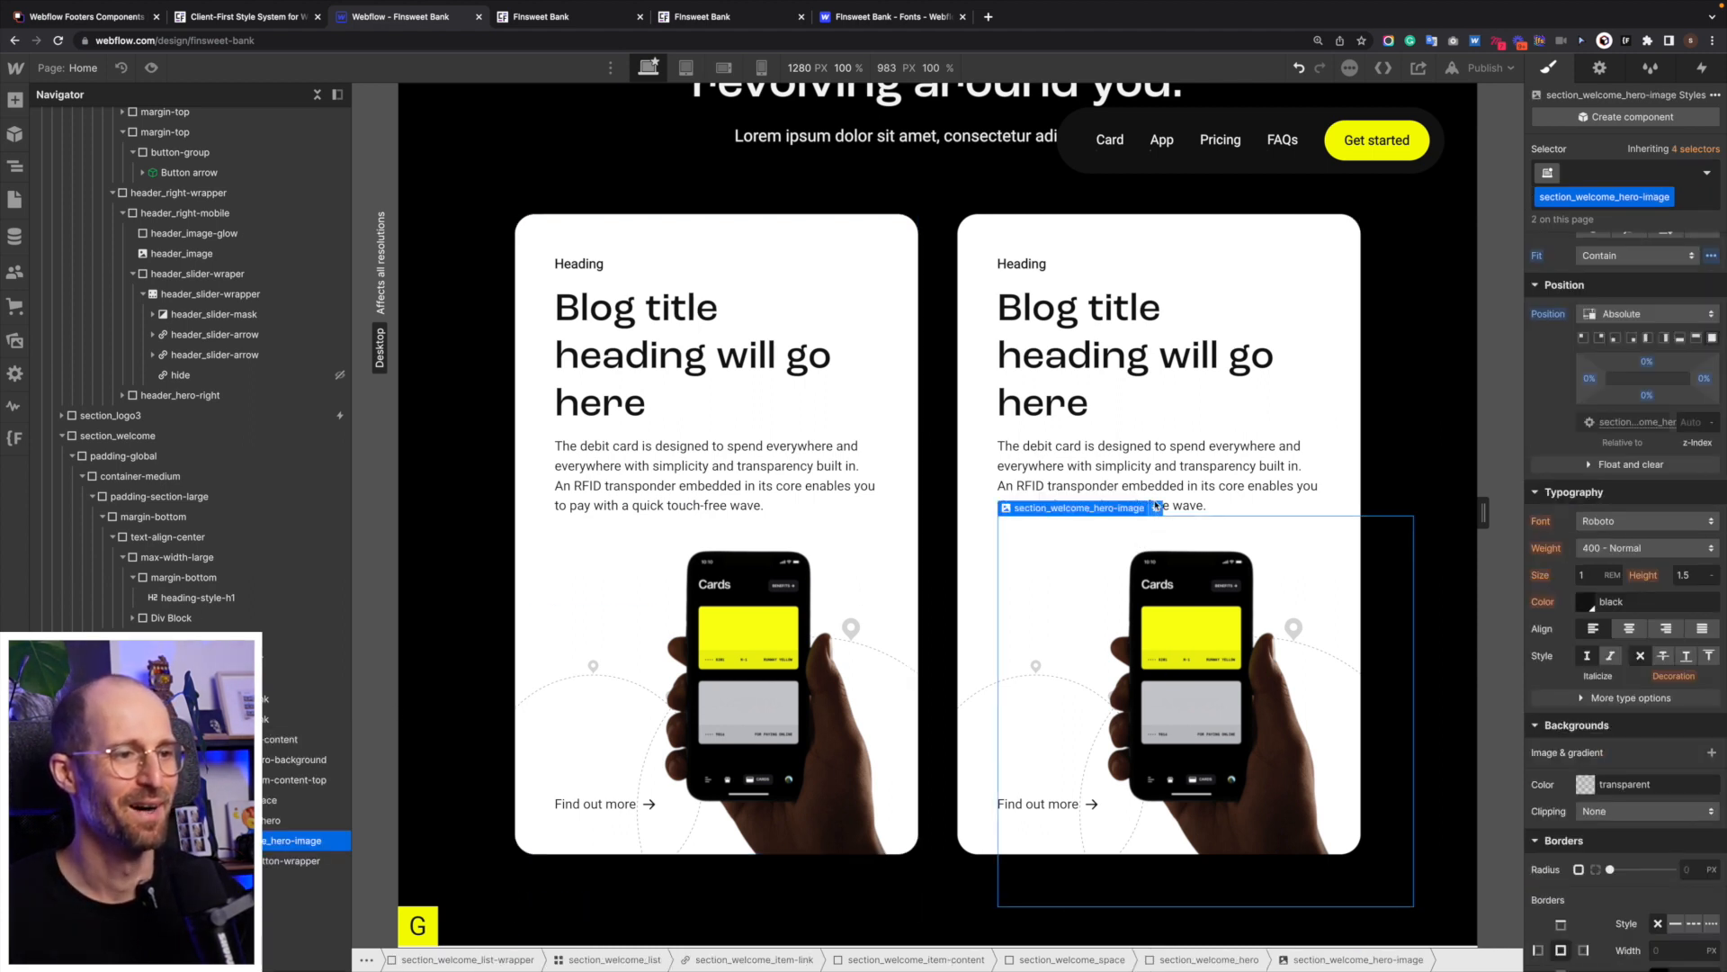
left_click(1158, 508)
left_click(1089, 302)
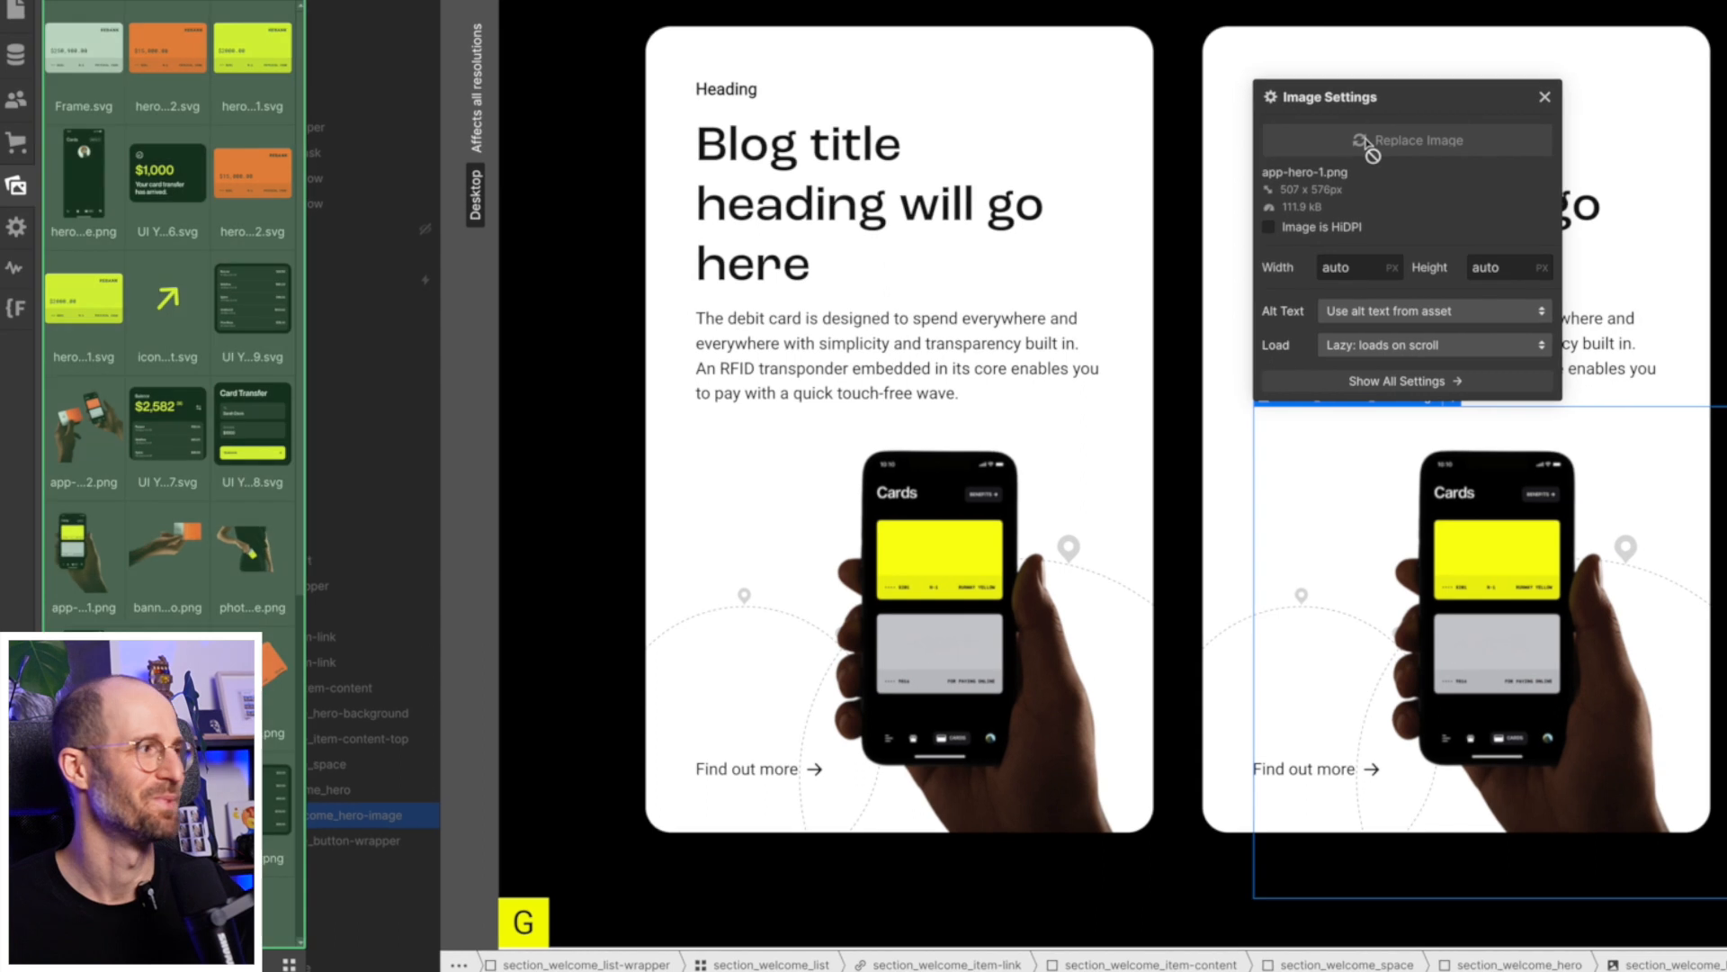
left_click(297, 109)
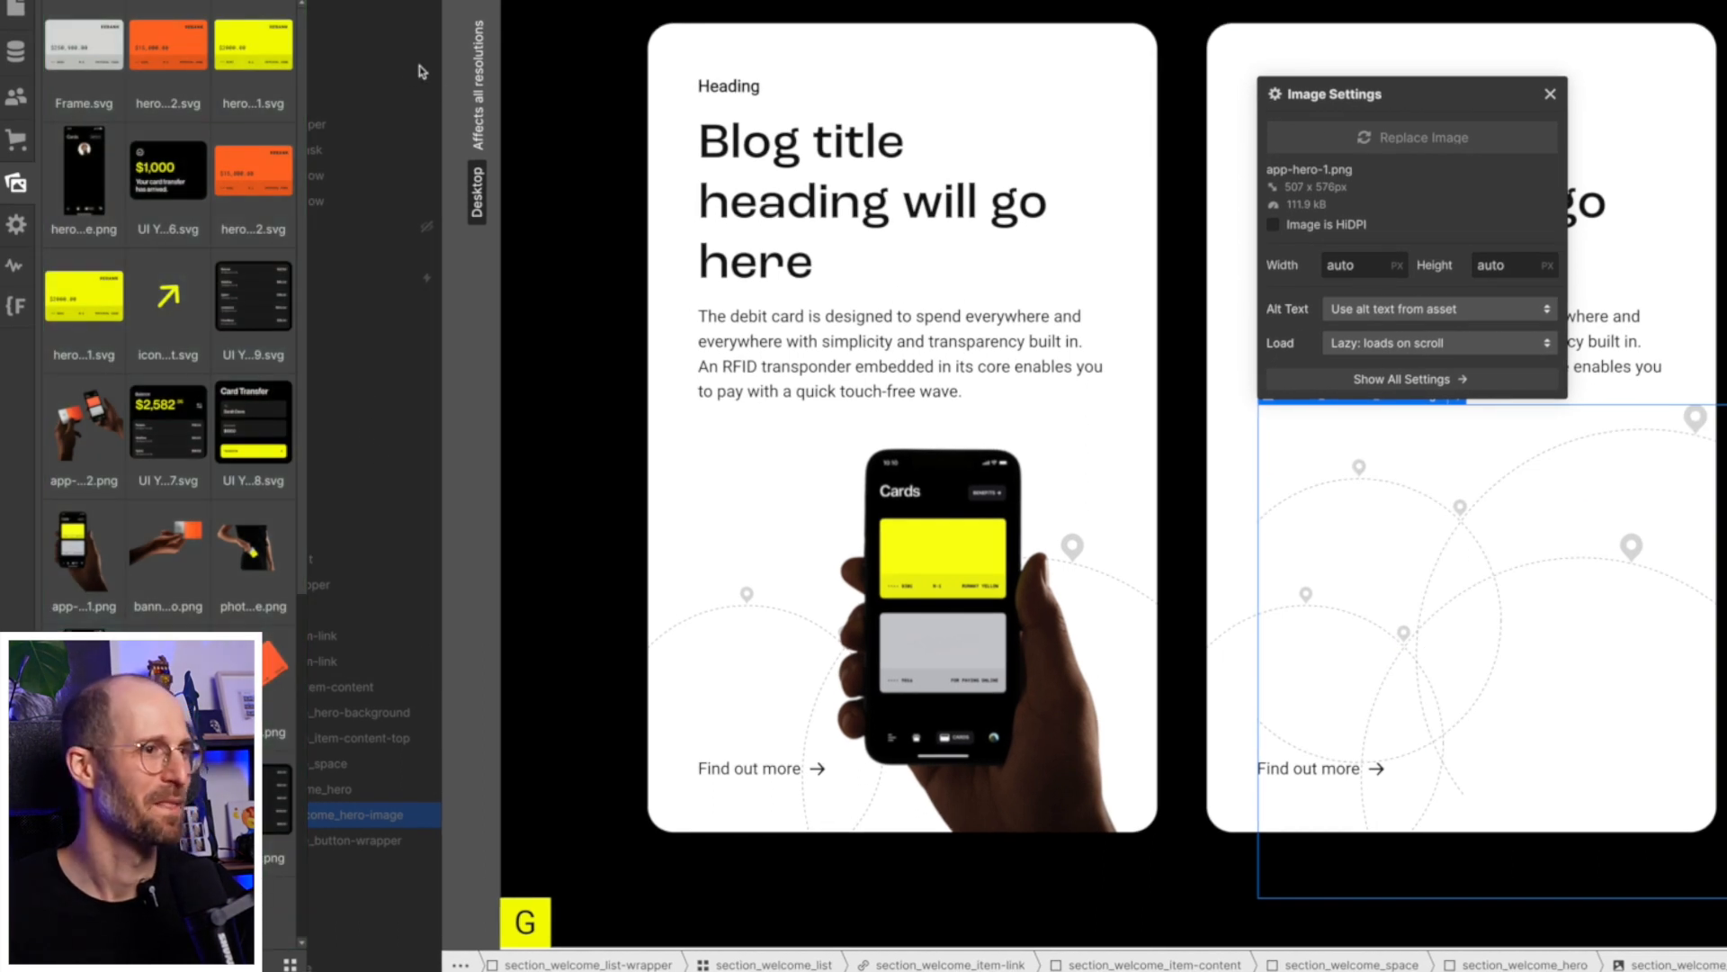
left_click_drag(310, 108, 319, 382)
scroll(84, 146, "up", 3)
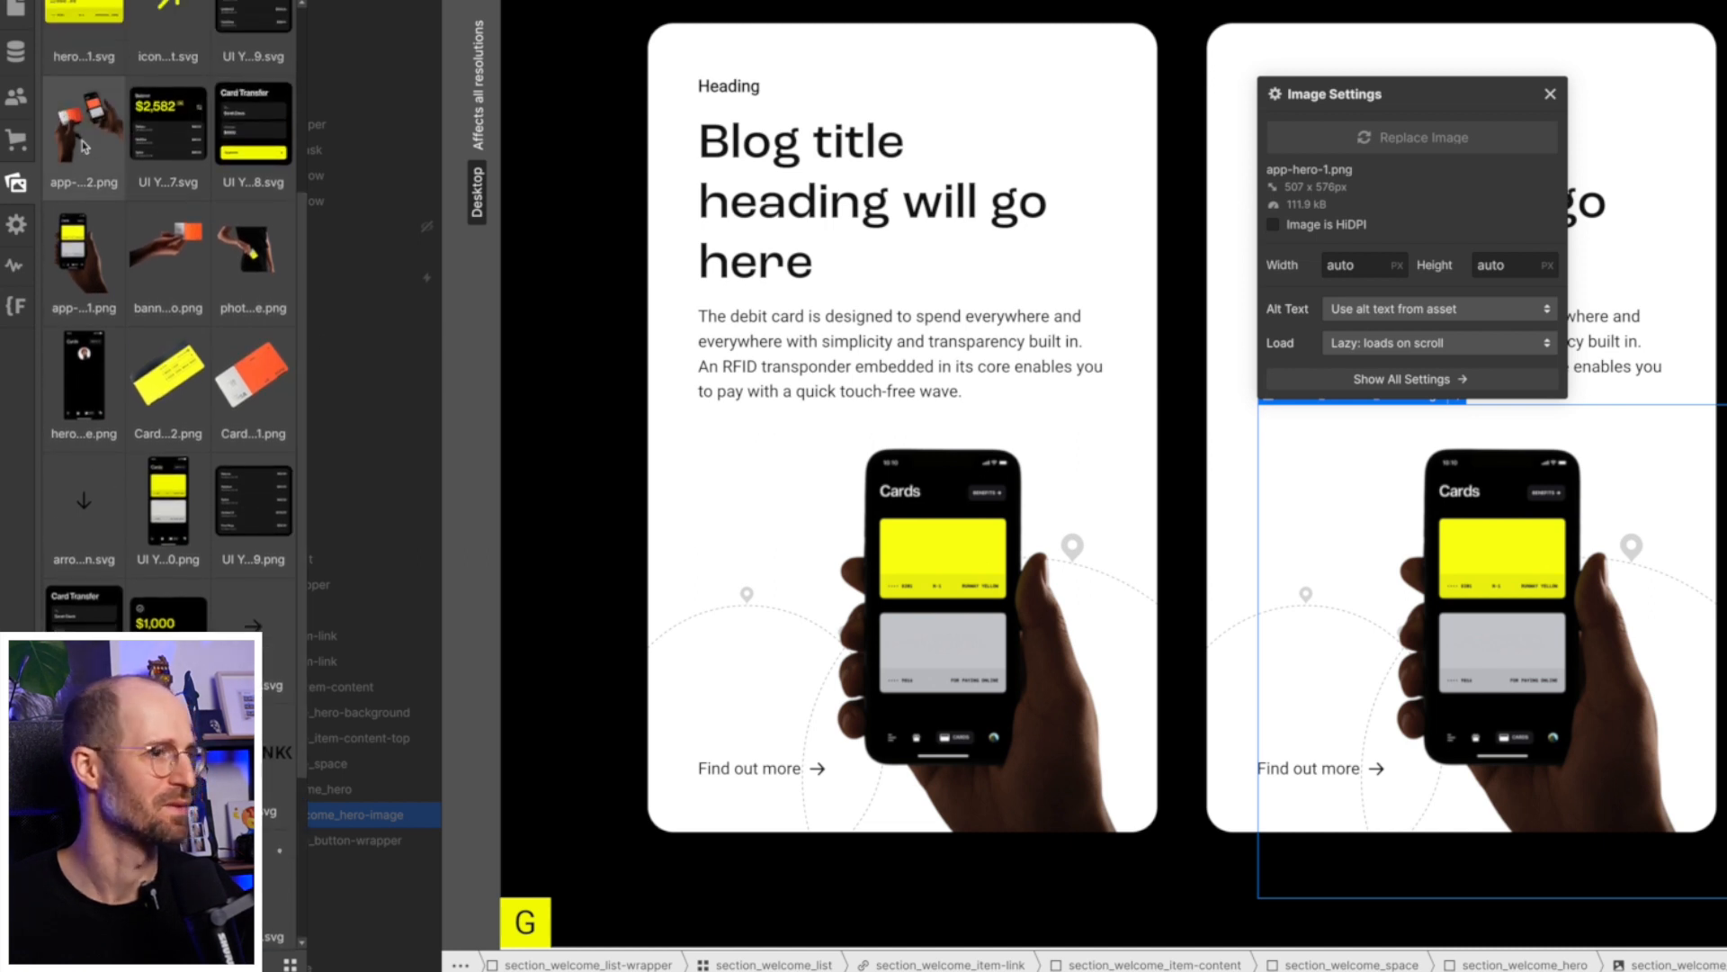
left_click(83, 147)
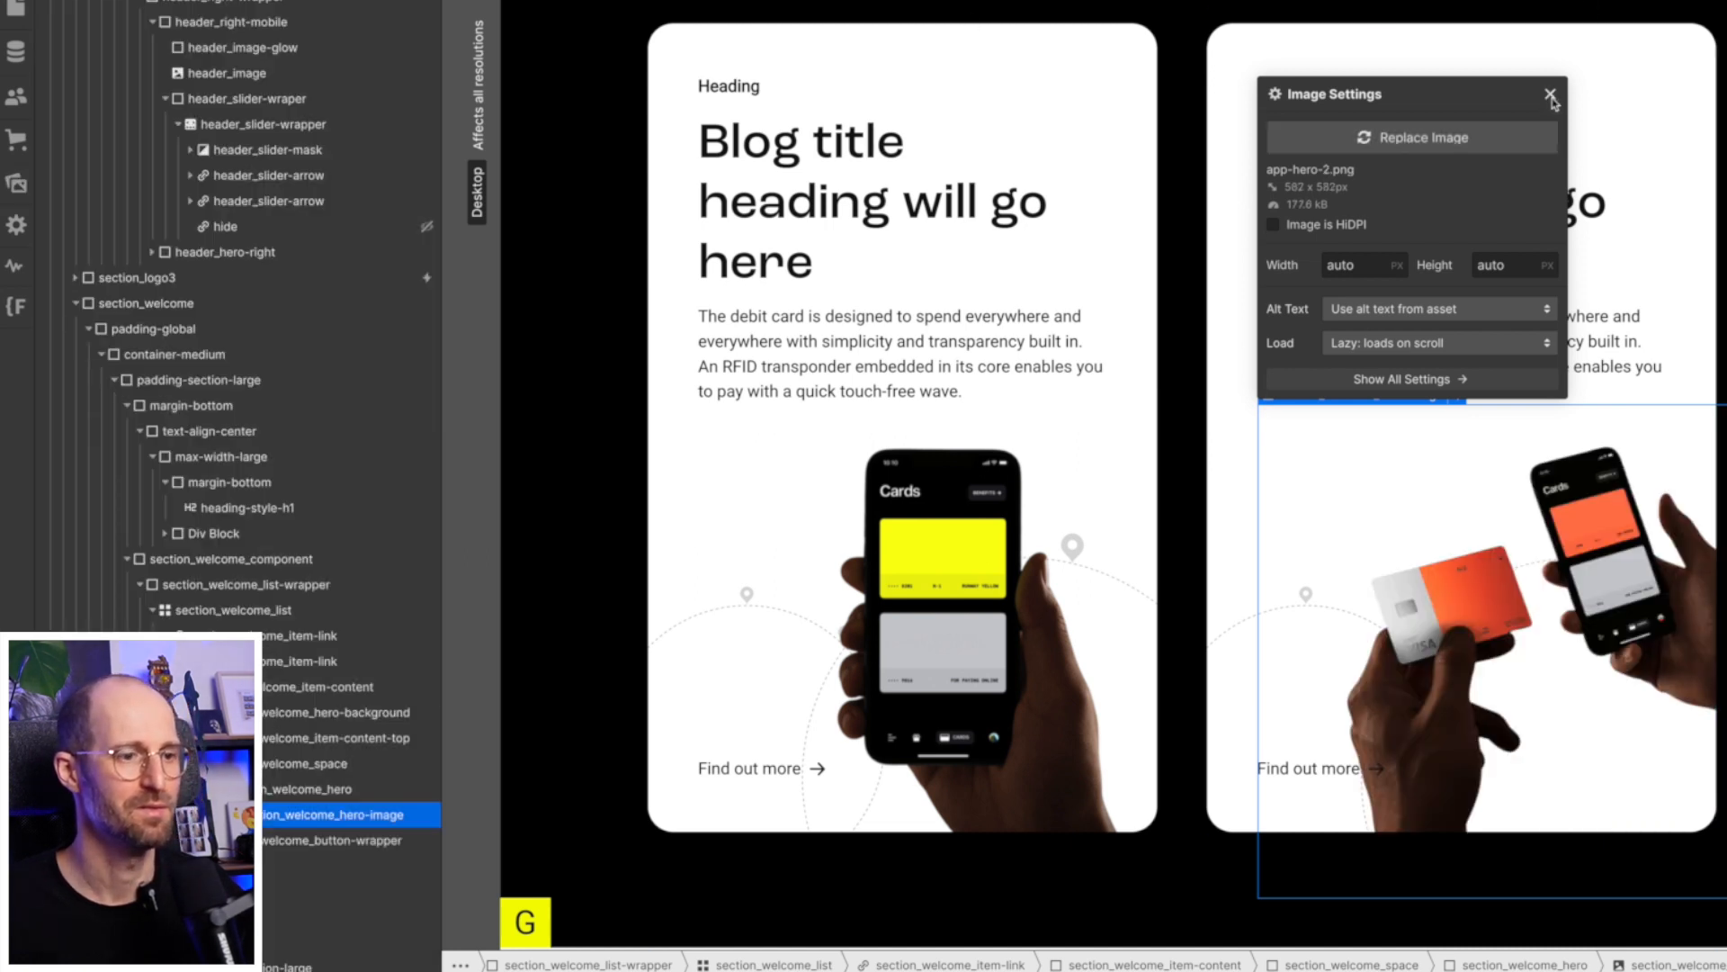
left_click(1551, 95)
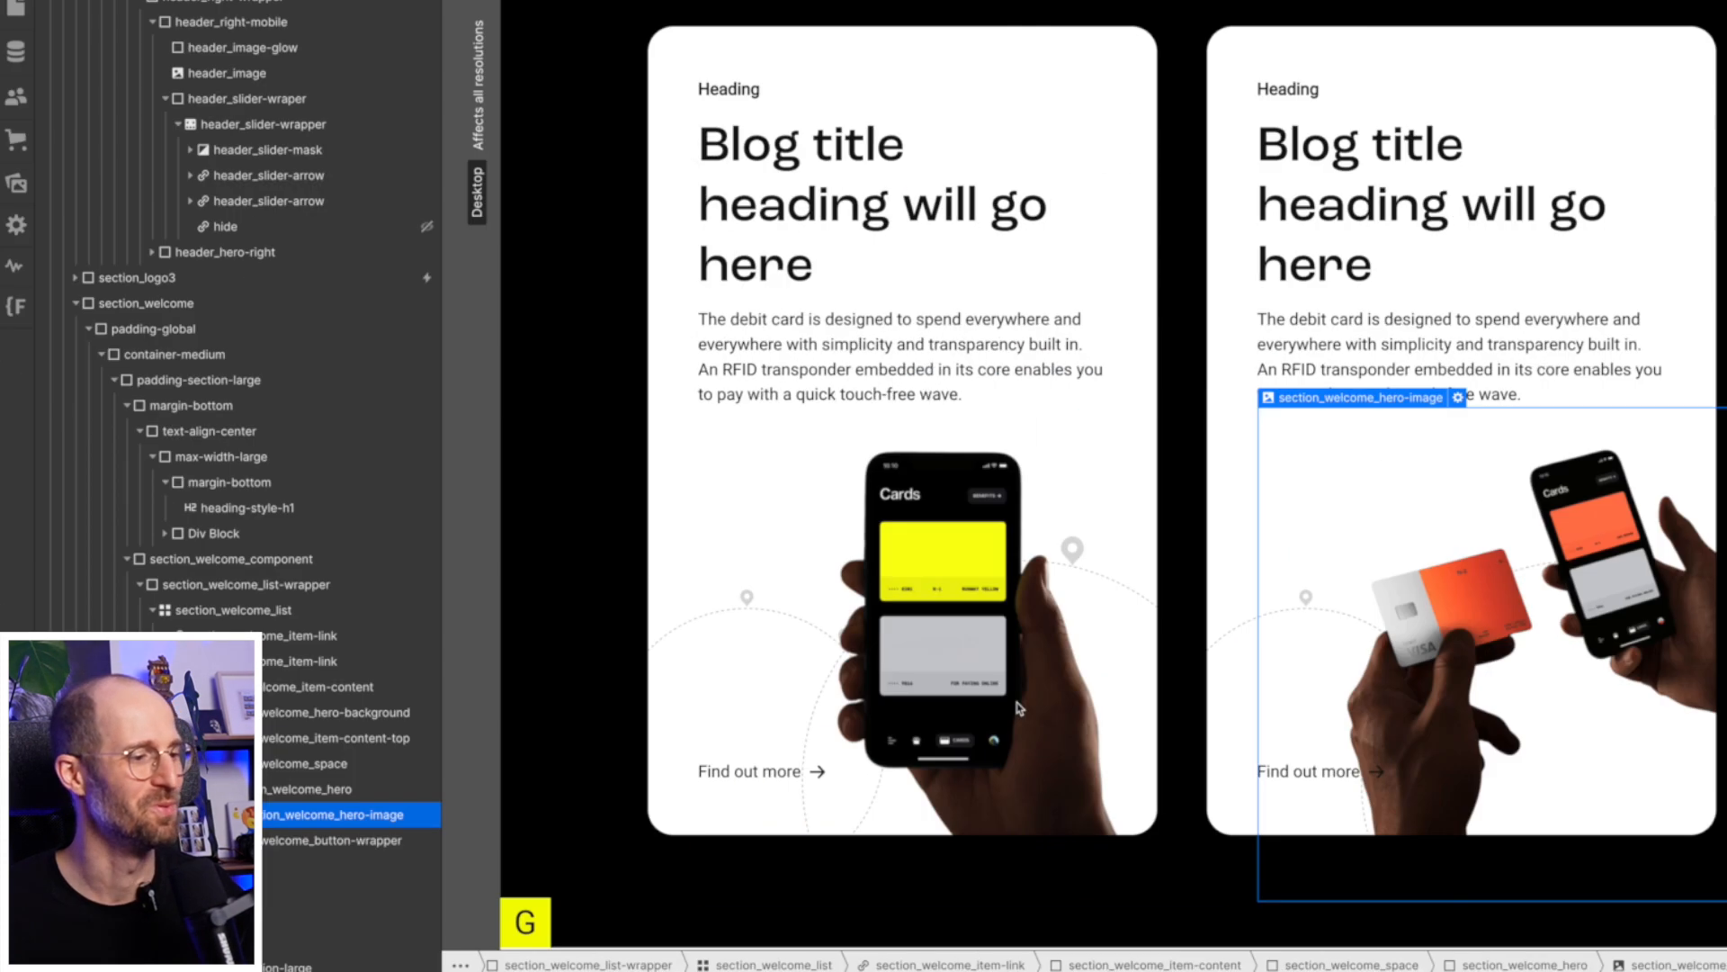
Apply the existing class button to the div block around the first card's "Find out more" text and arrow.
left_click(745, 775)
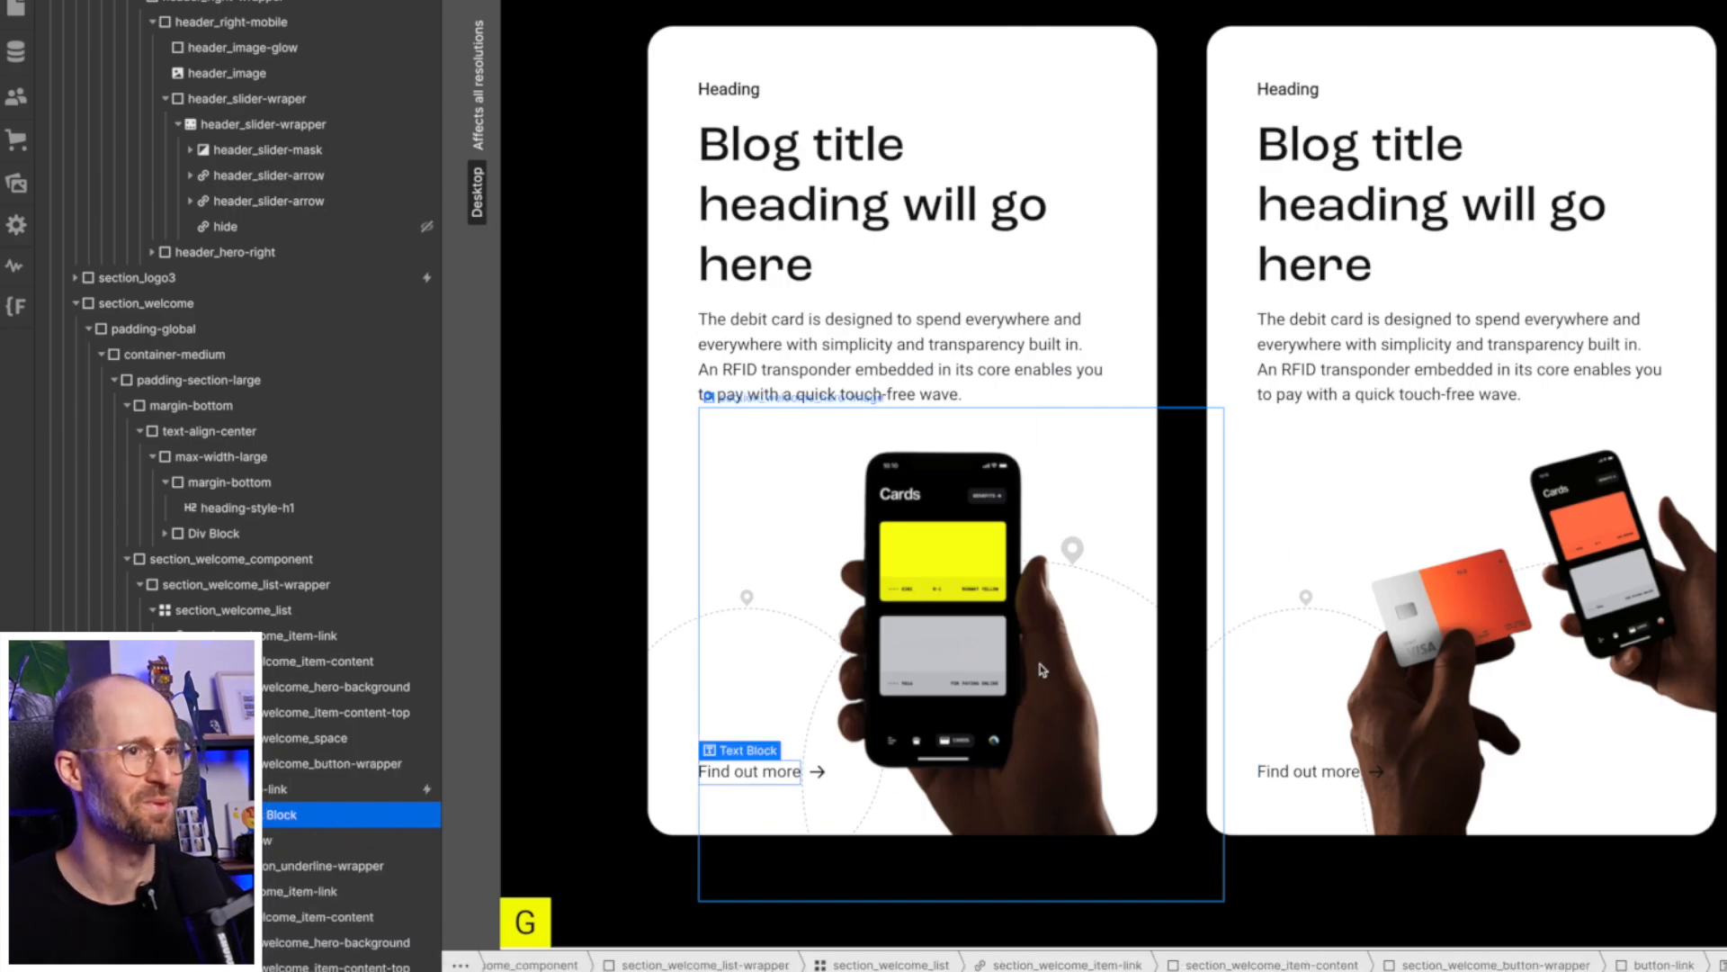
left_click(272, 795)
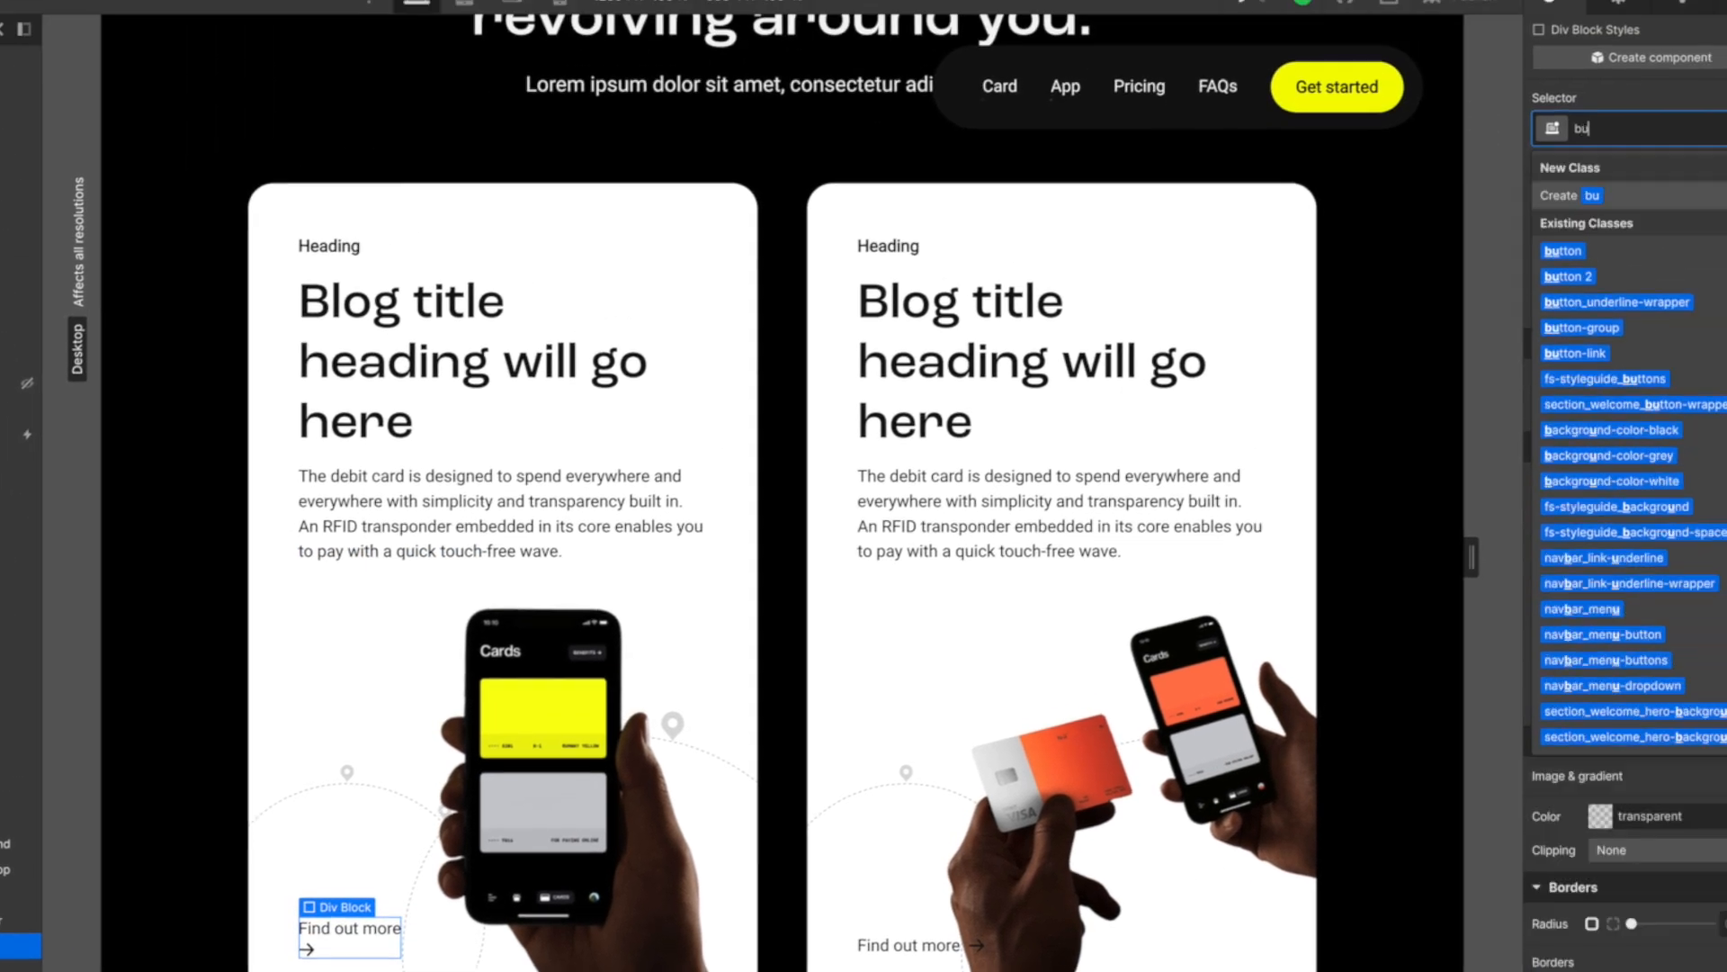
type("burron")
key("Return")
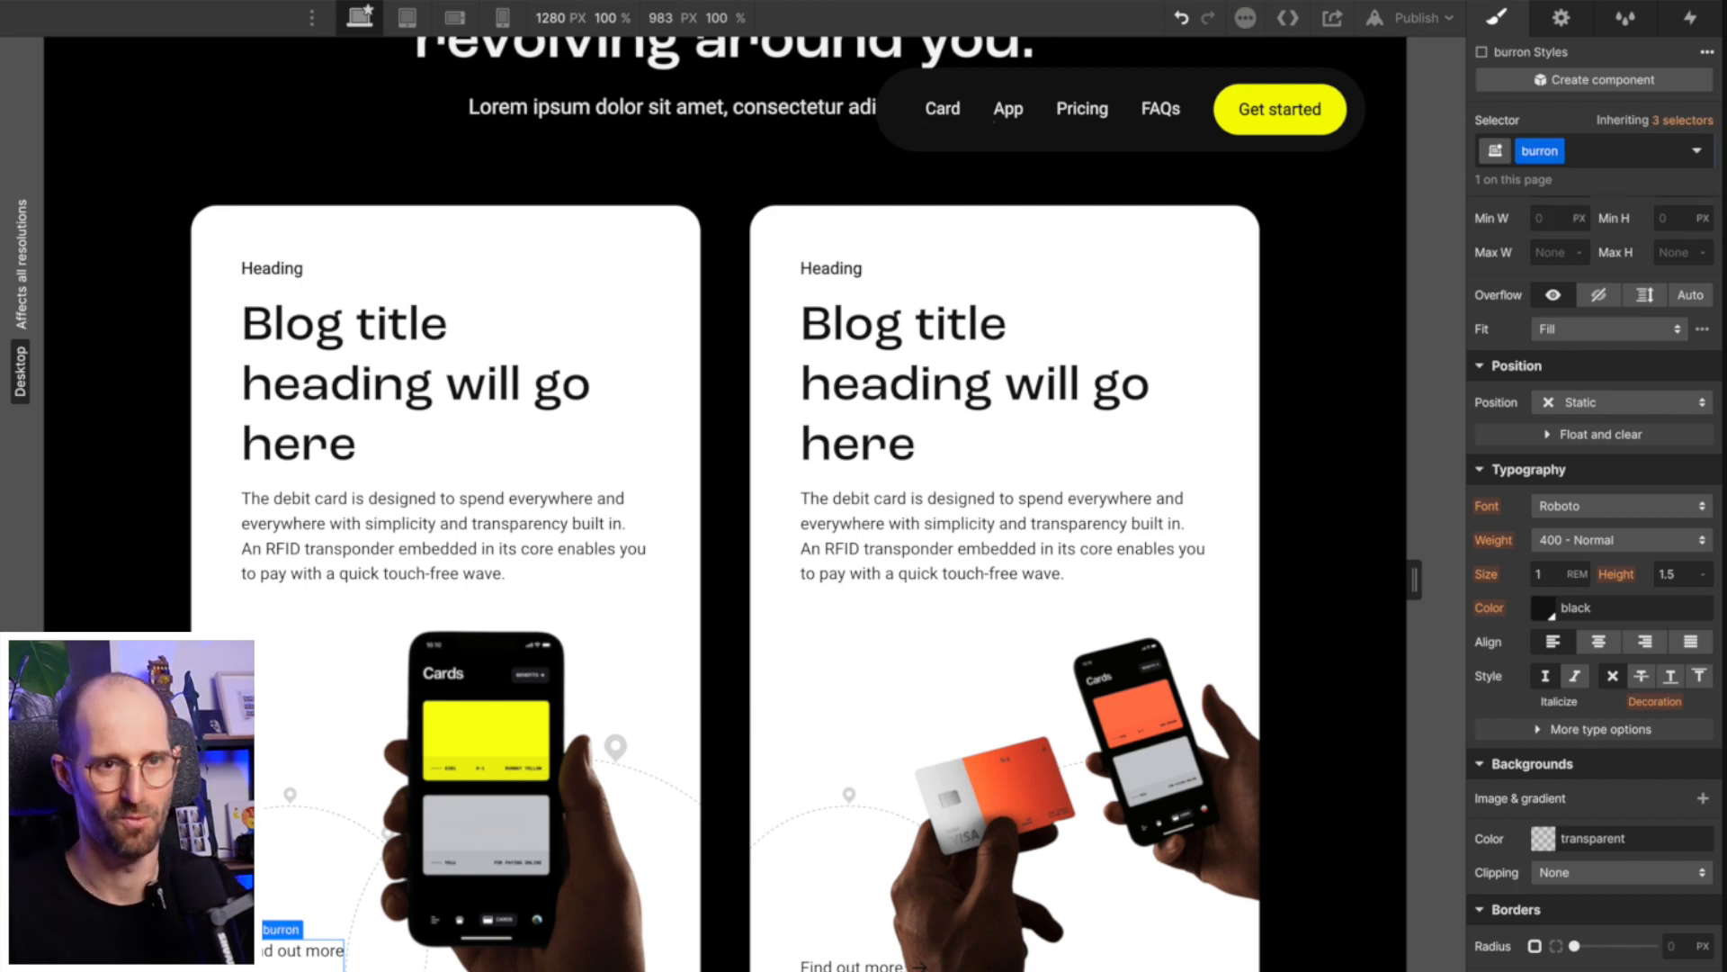
key("ctrl+z")
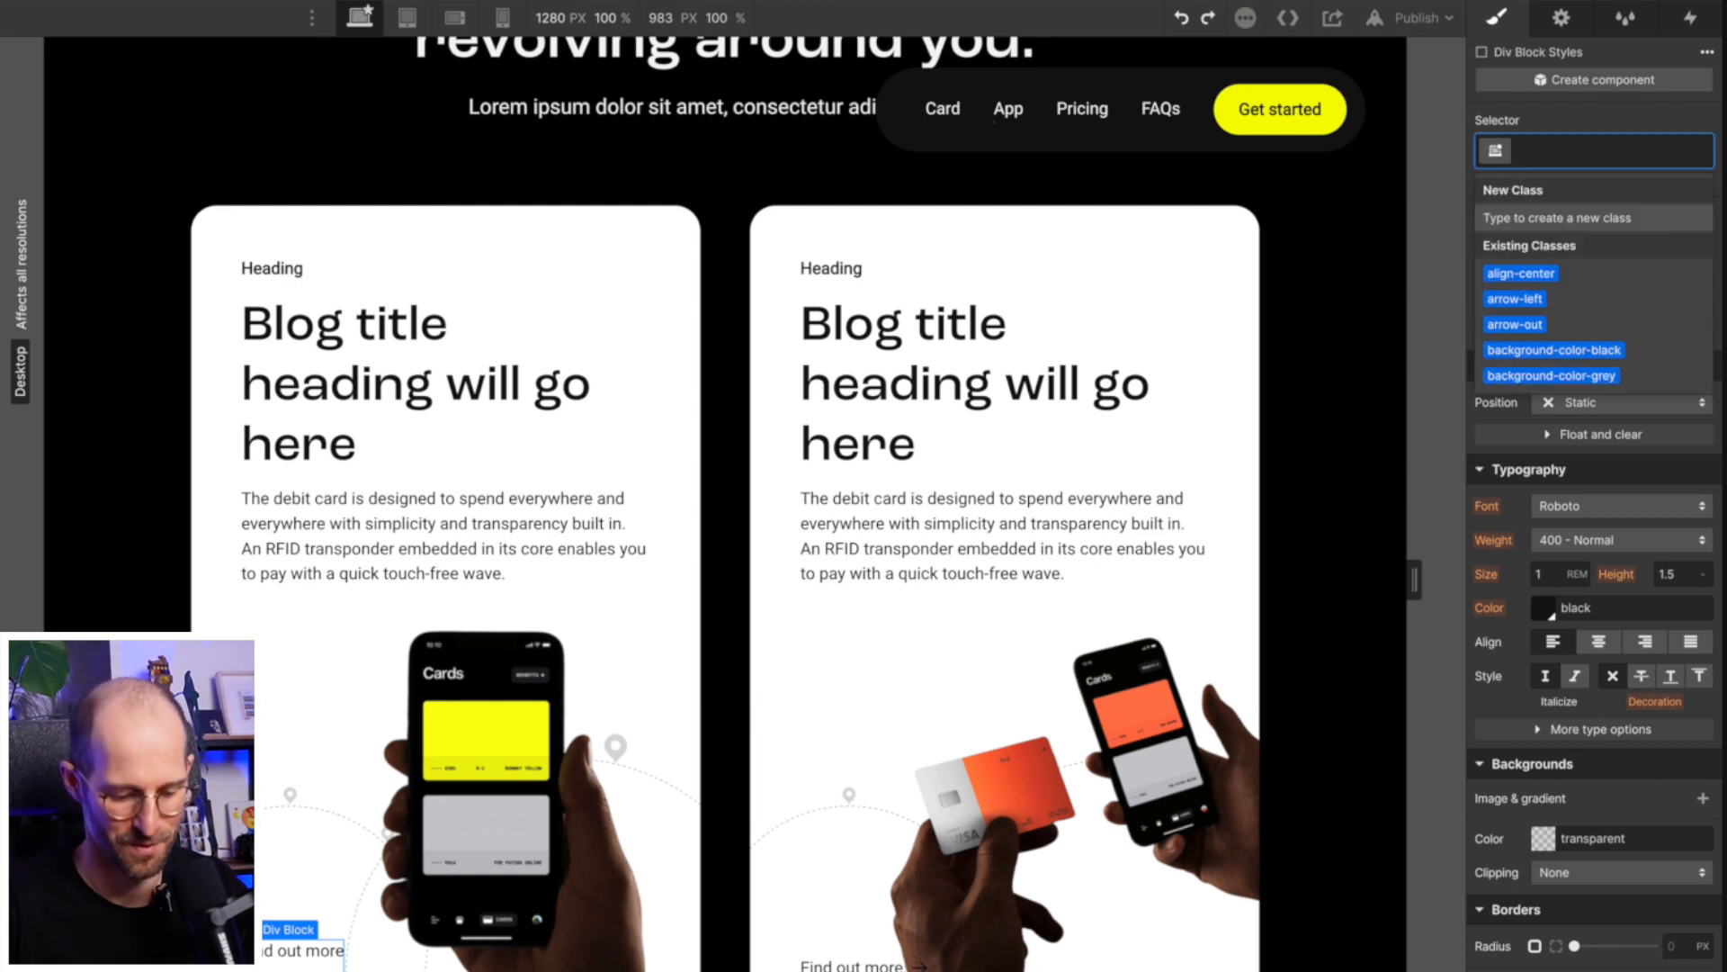
type("button")
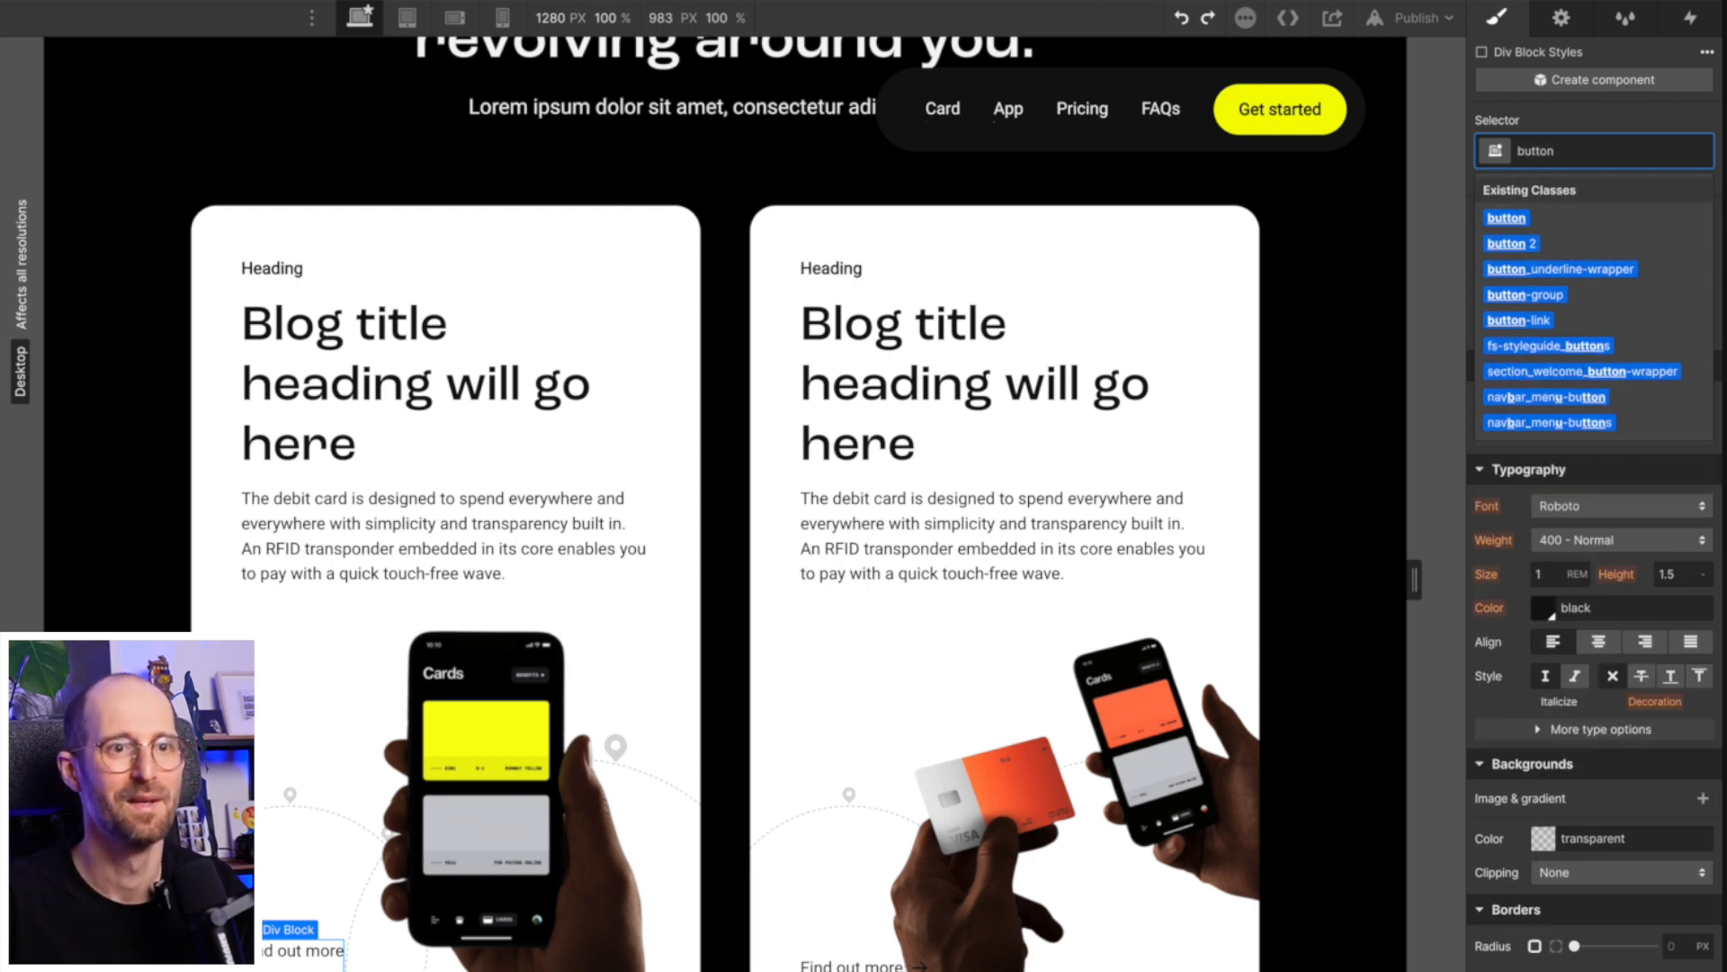
key("Return")
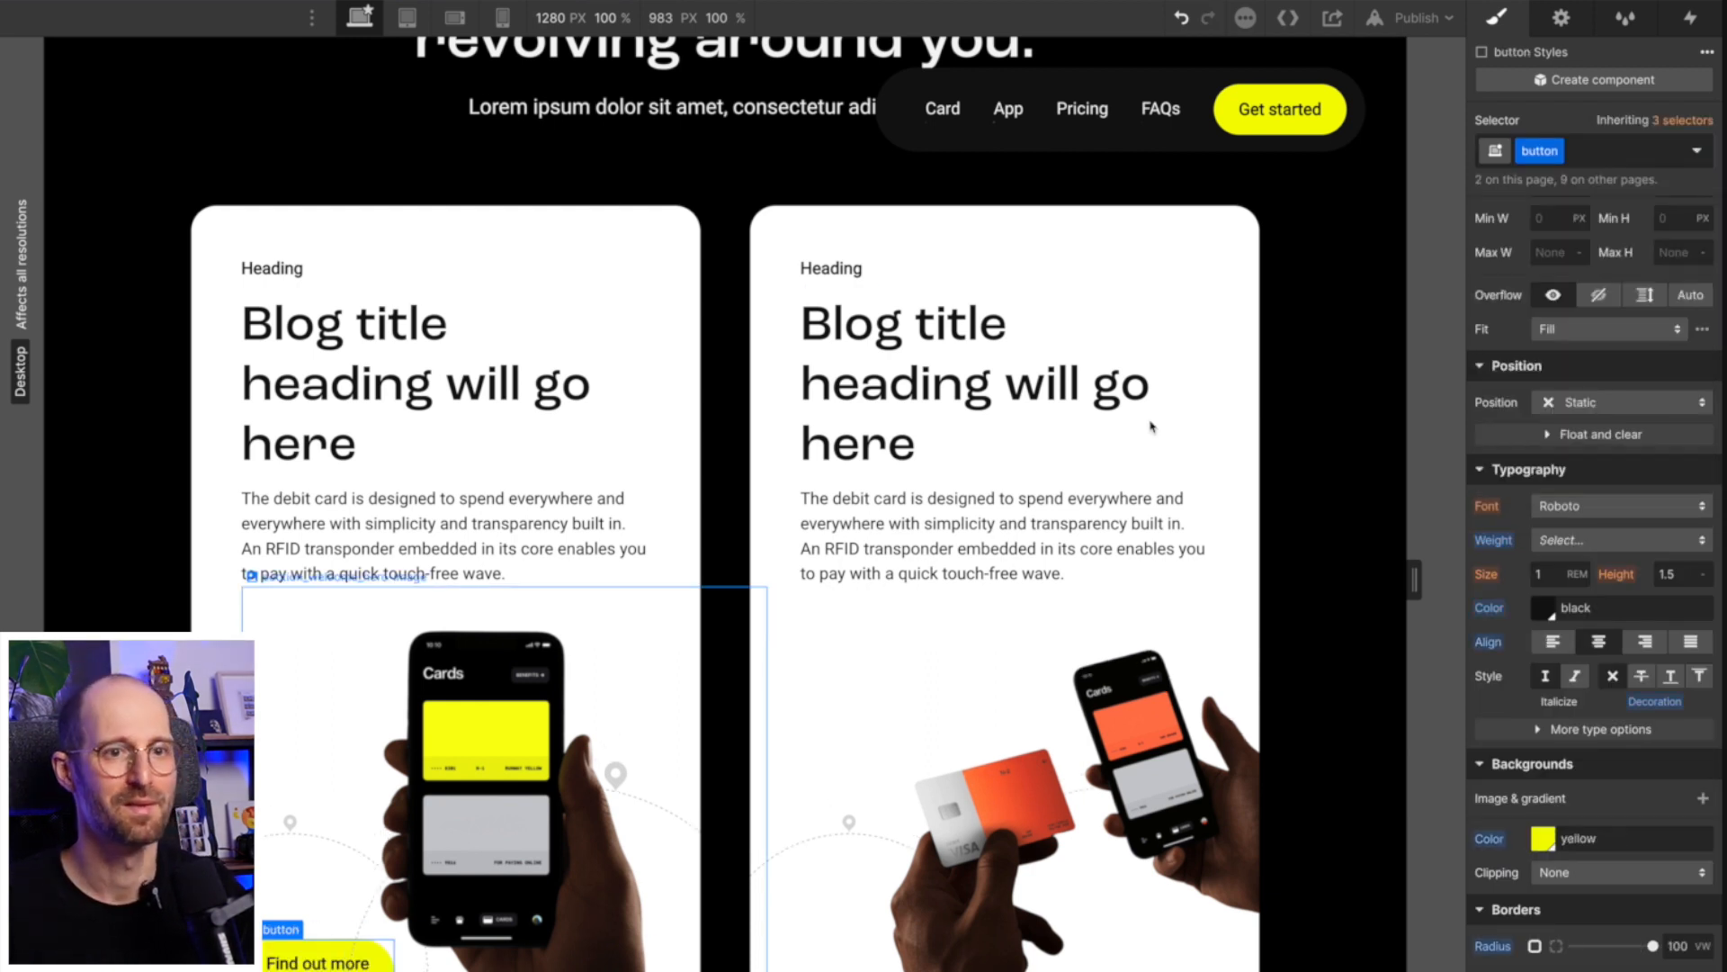
Lay out the button as a horizontal flexbox with a 0.5 em column gap and centre-aligned children.
scroll(1593, 503, "up", 5)
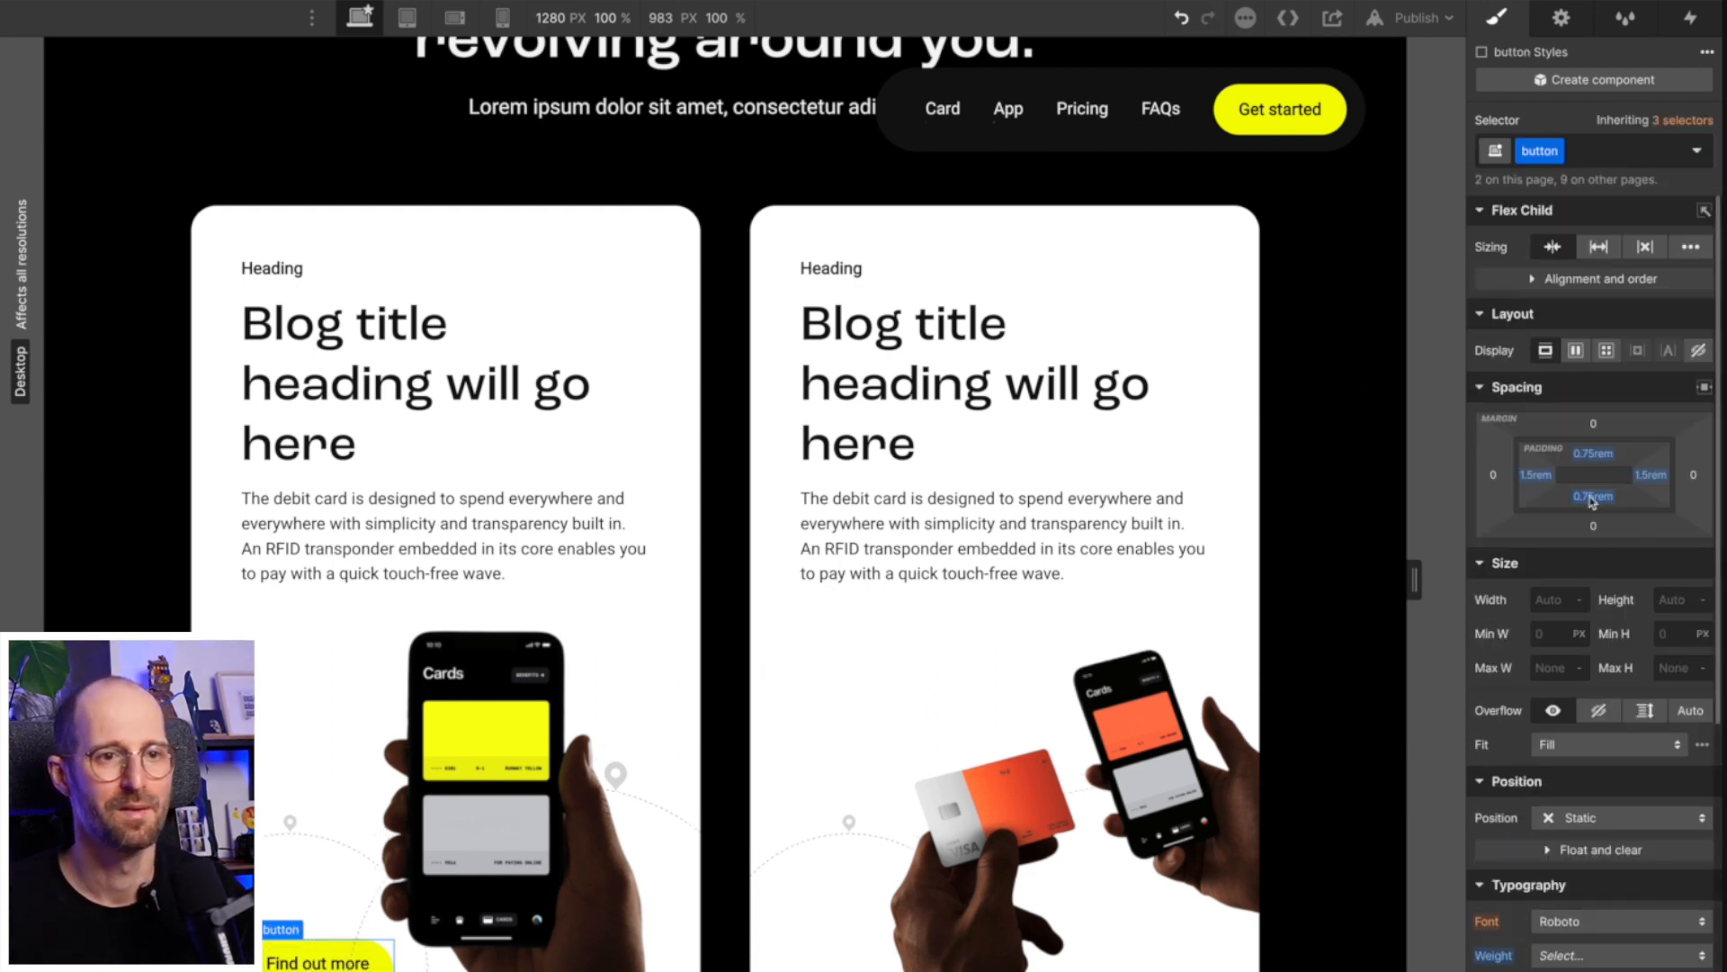
left_click(1576, 350)
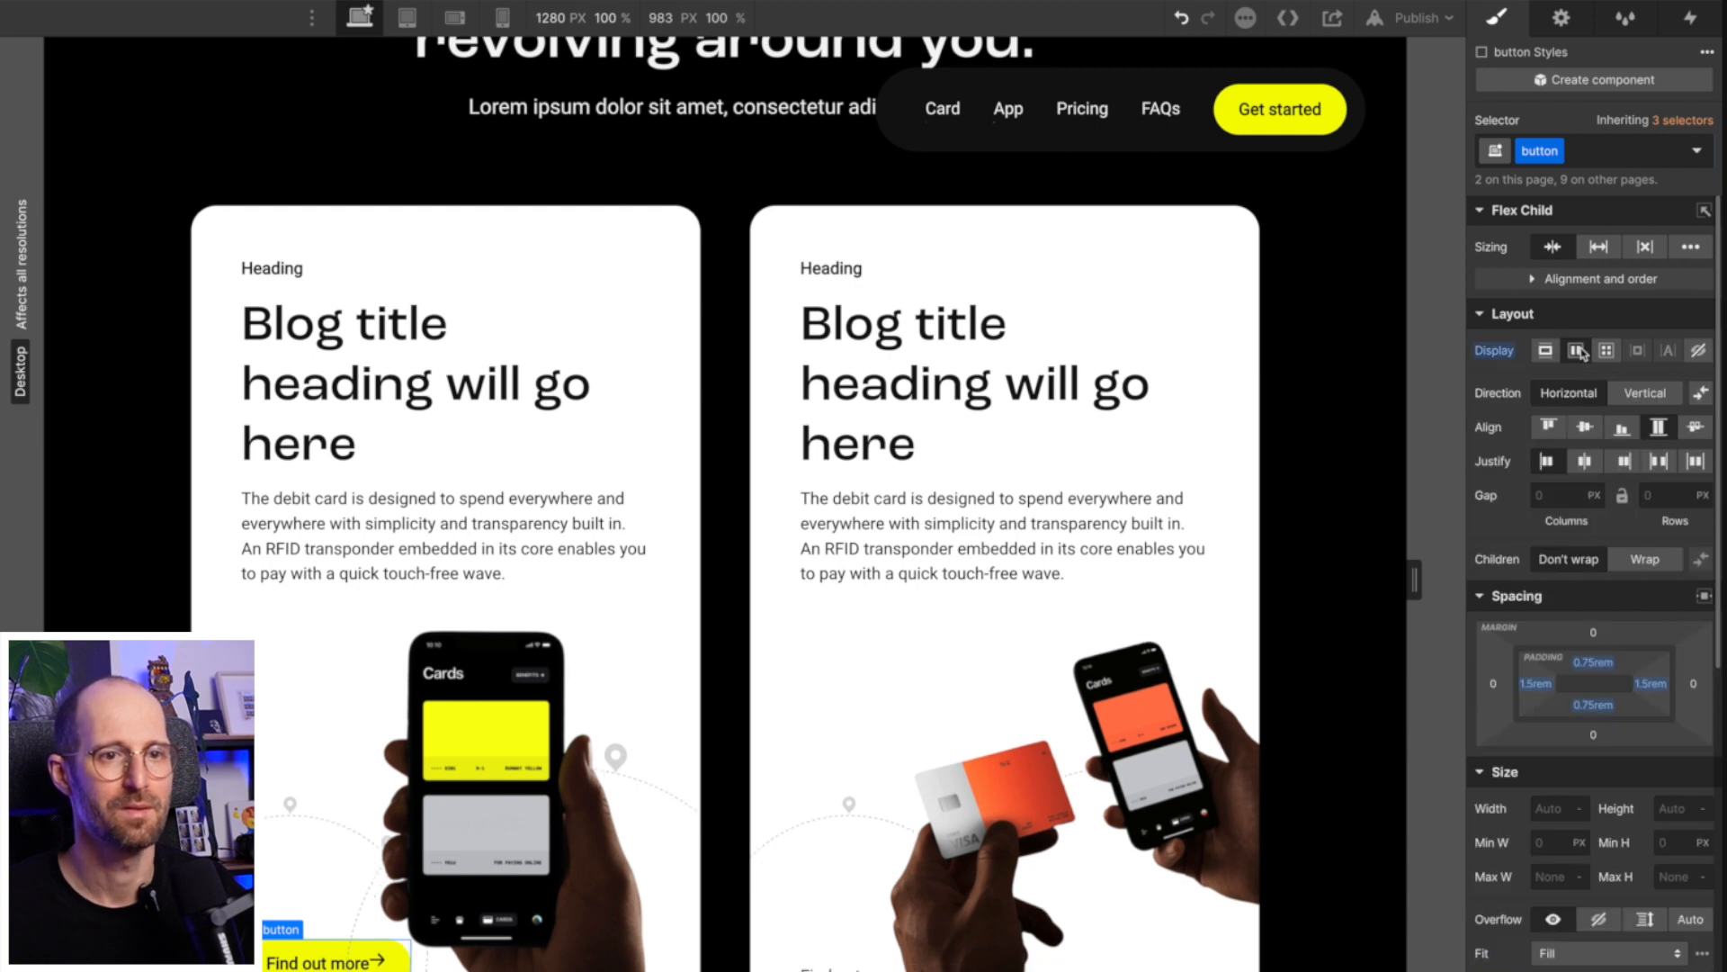
left_click(1564, 495)
type("0.5em")
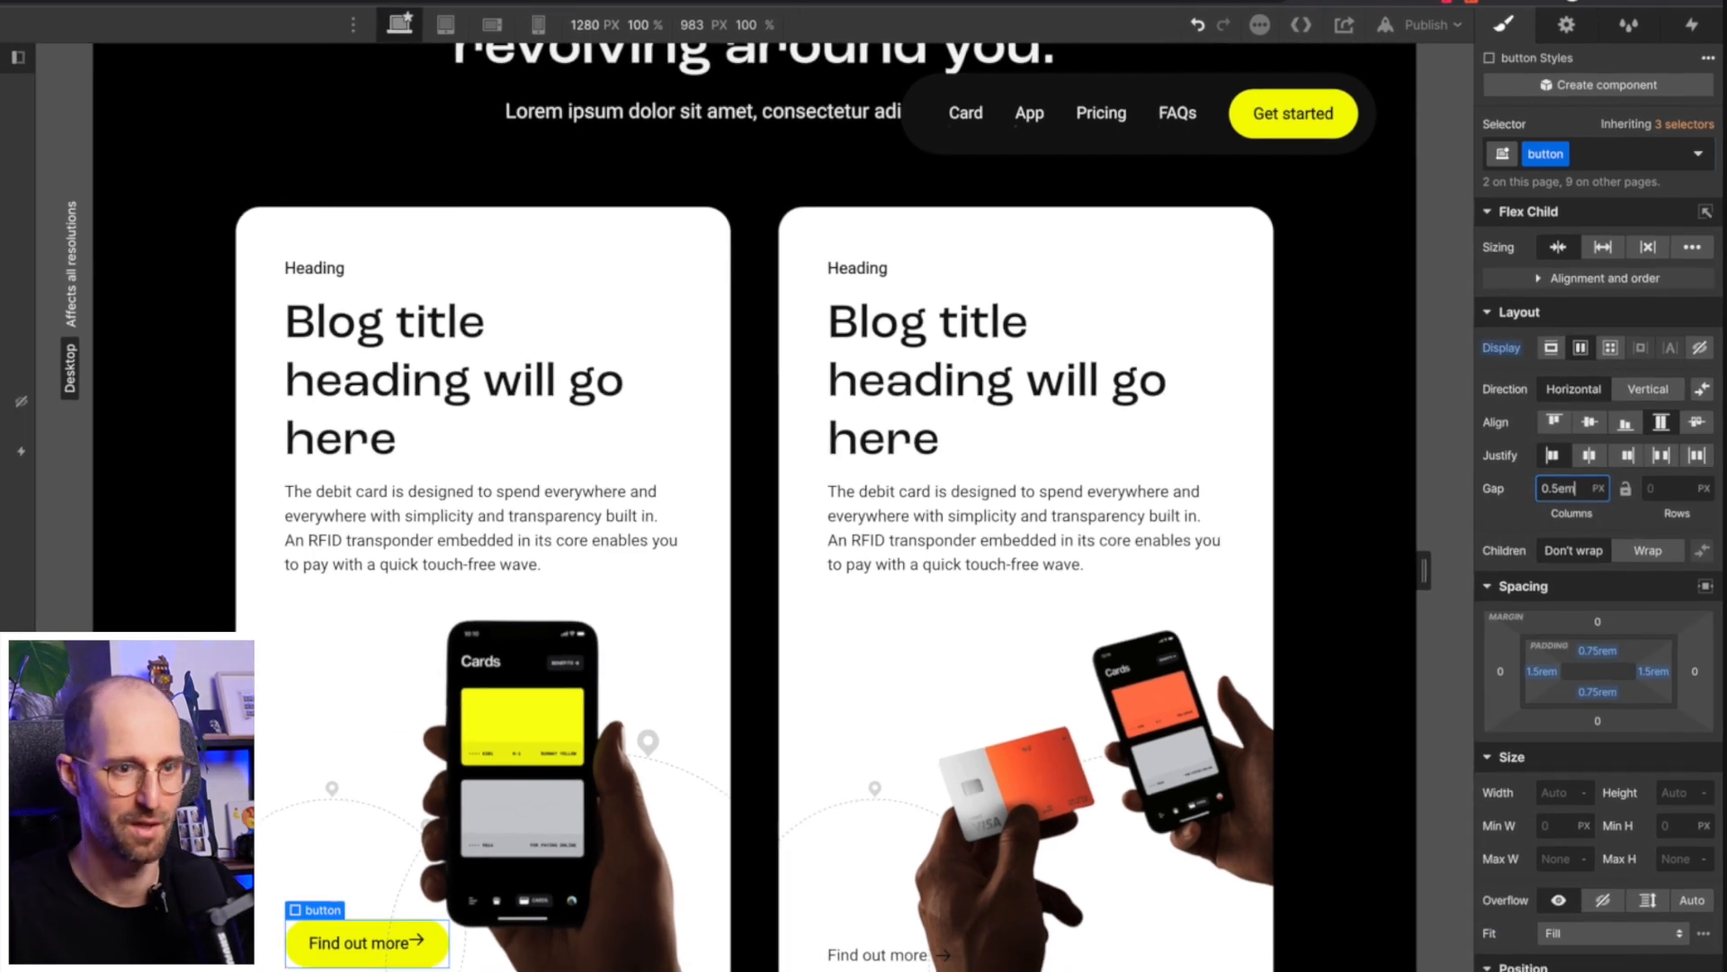
key("Return")
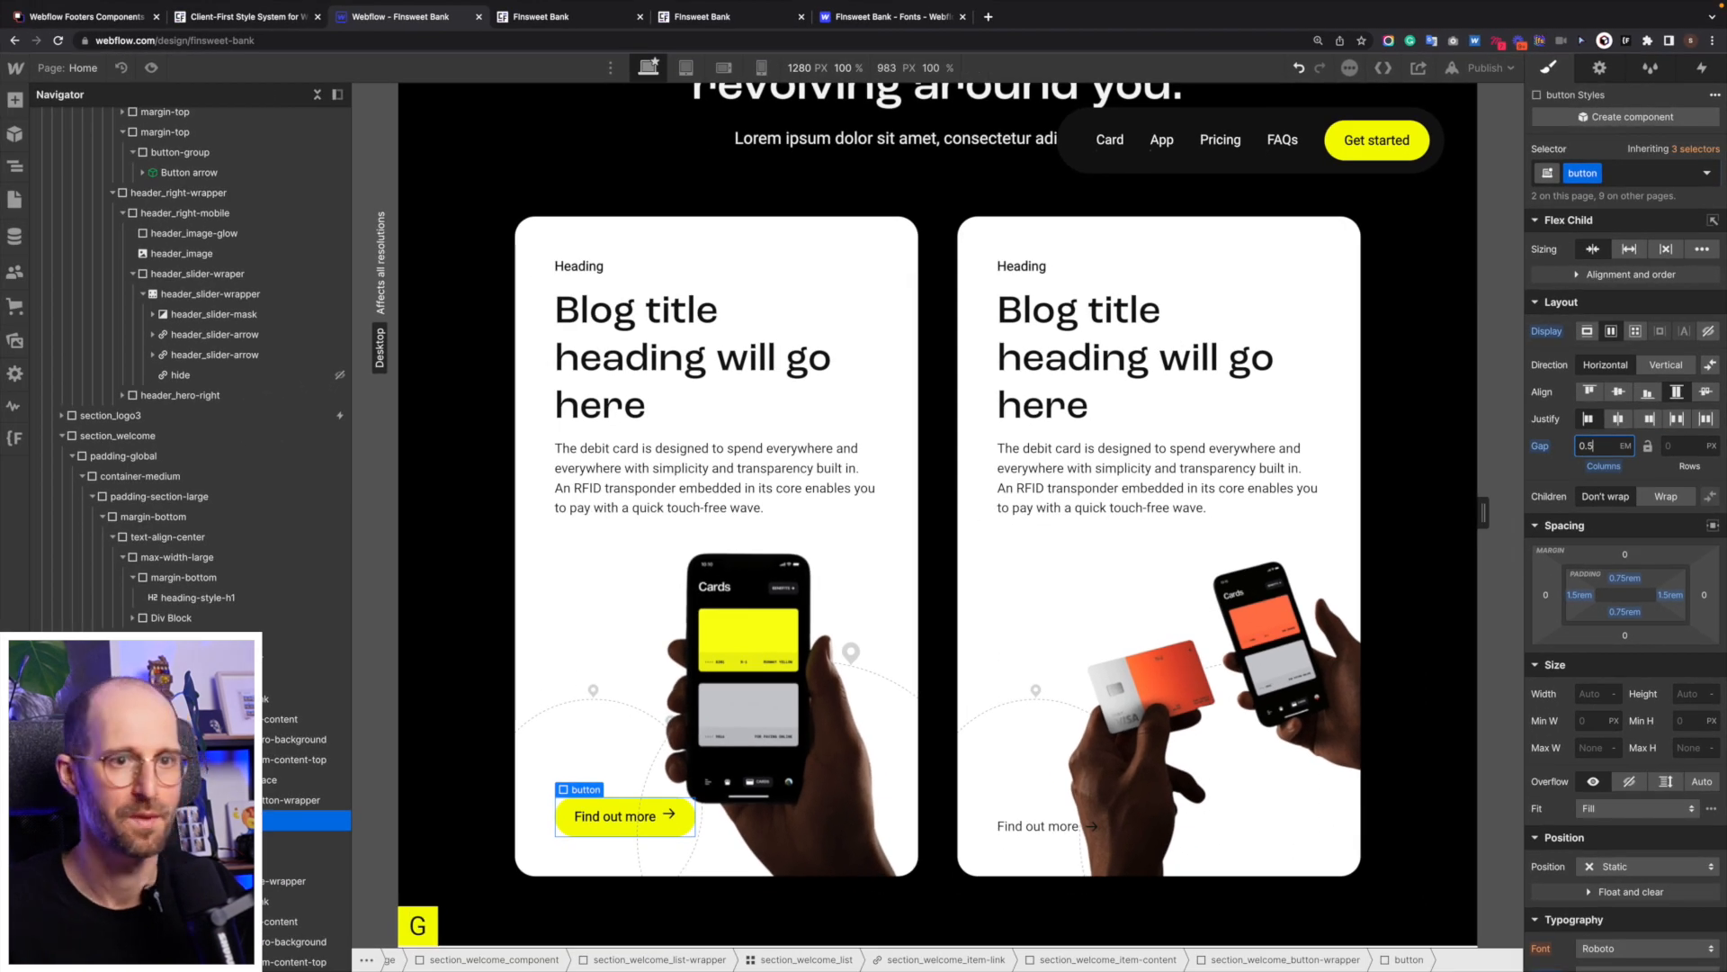
left_click(1625, 391)
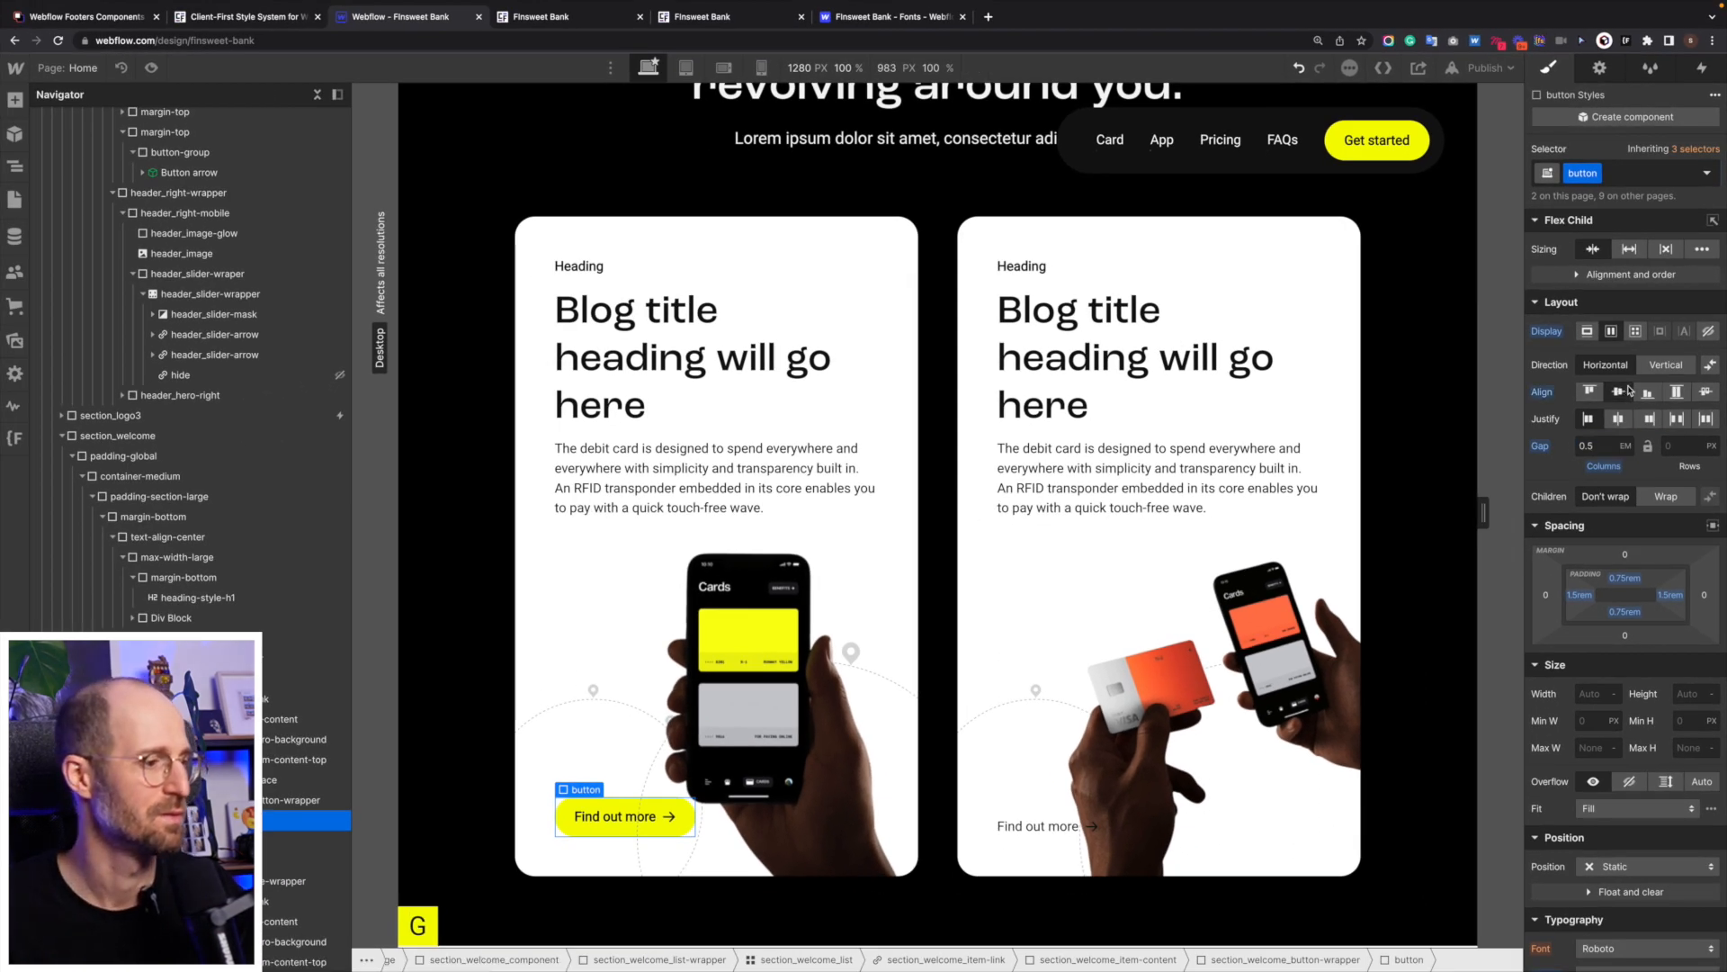
Duplicate the button class on the first card's "Find out more" button and name the copy button-secondary.
left_click(1597, 173)
left_click(1594, 216)
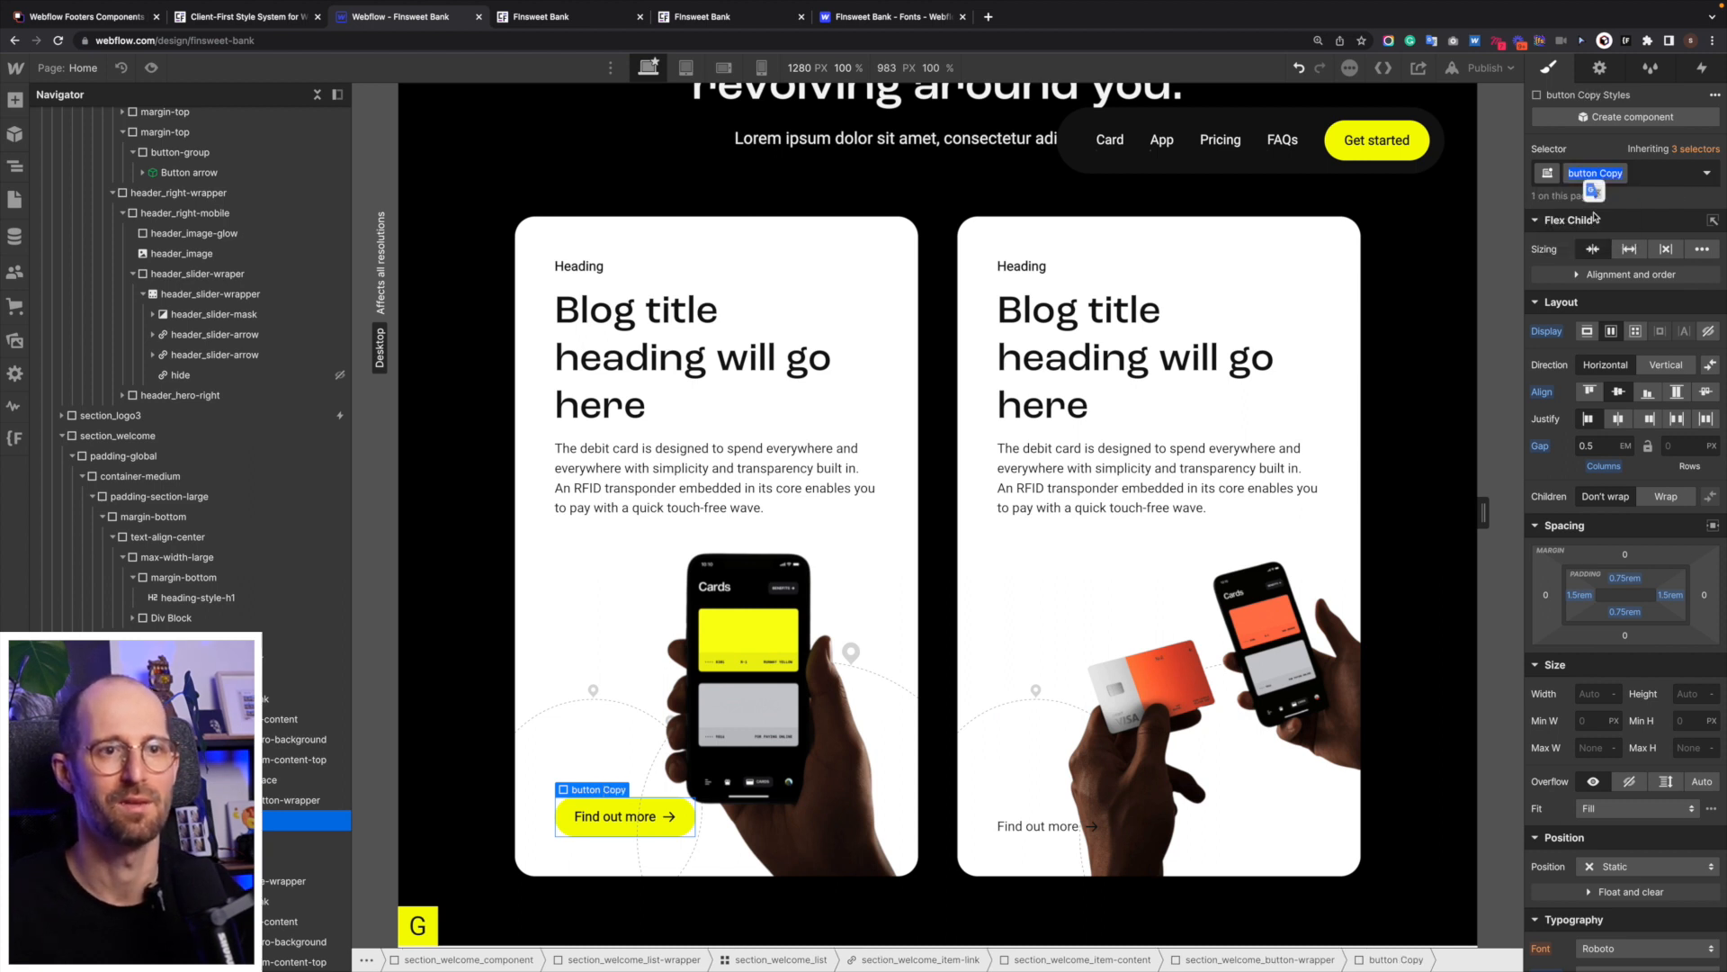
type("-sec")
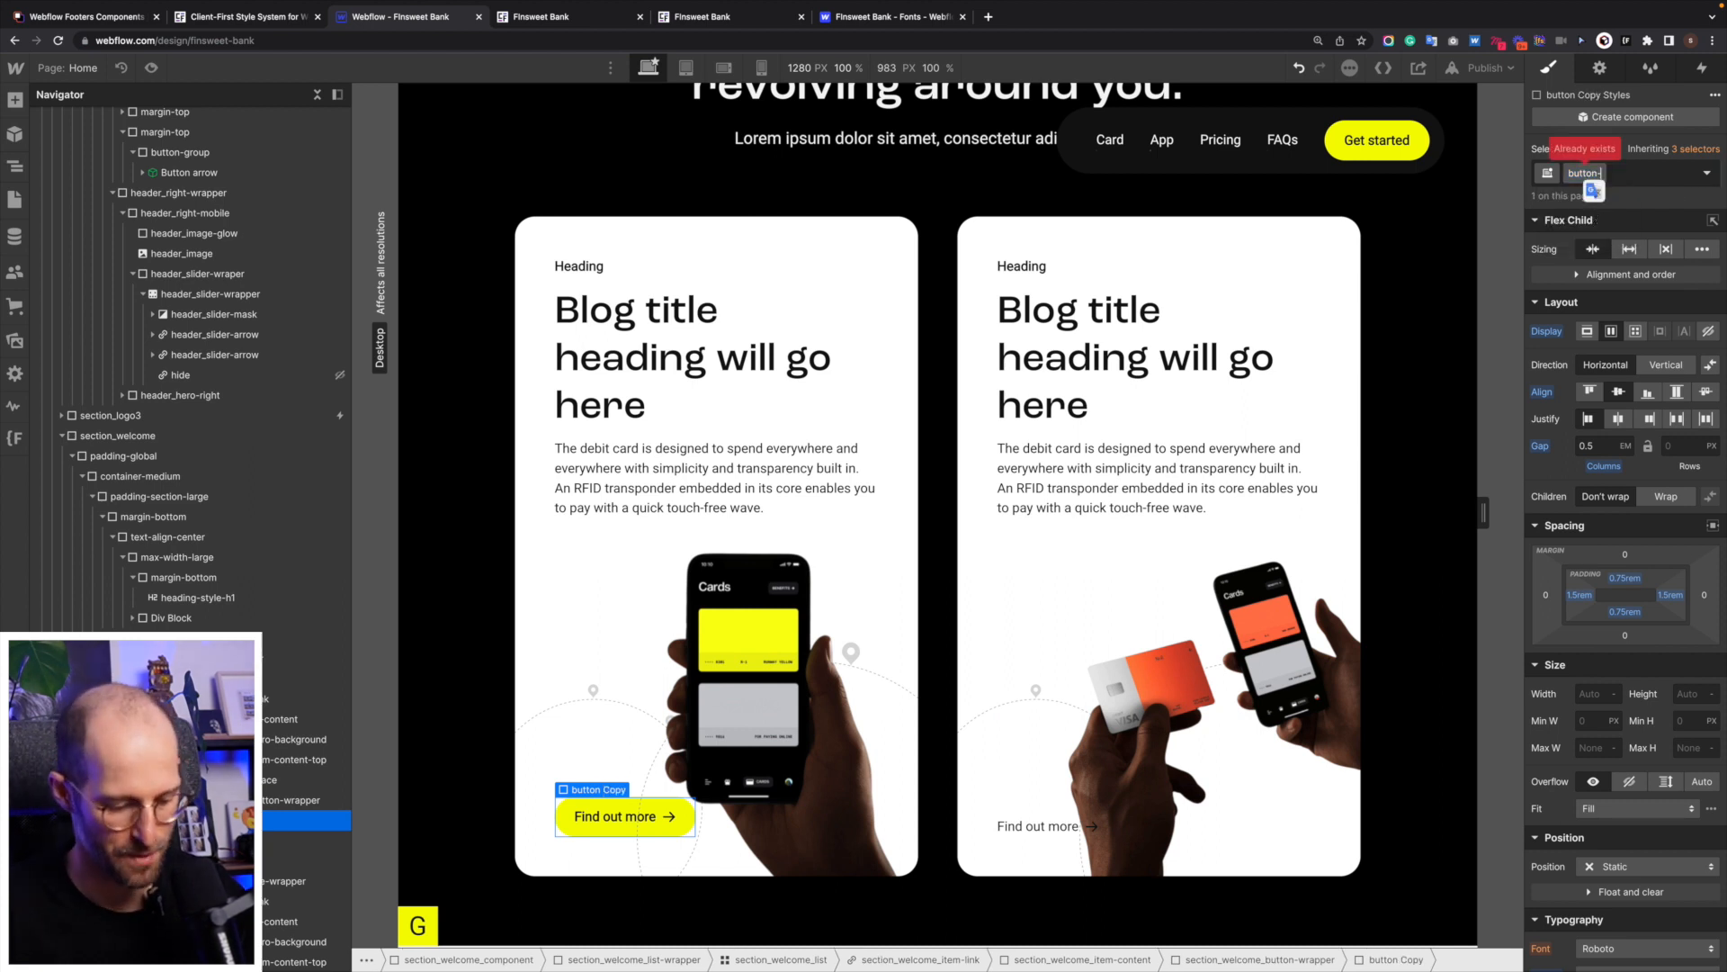
type("ondary")
key("Return")
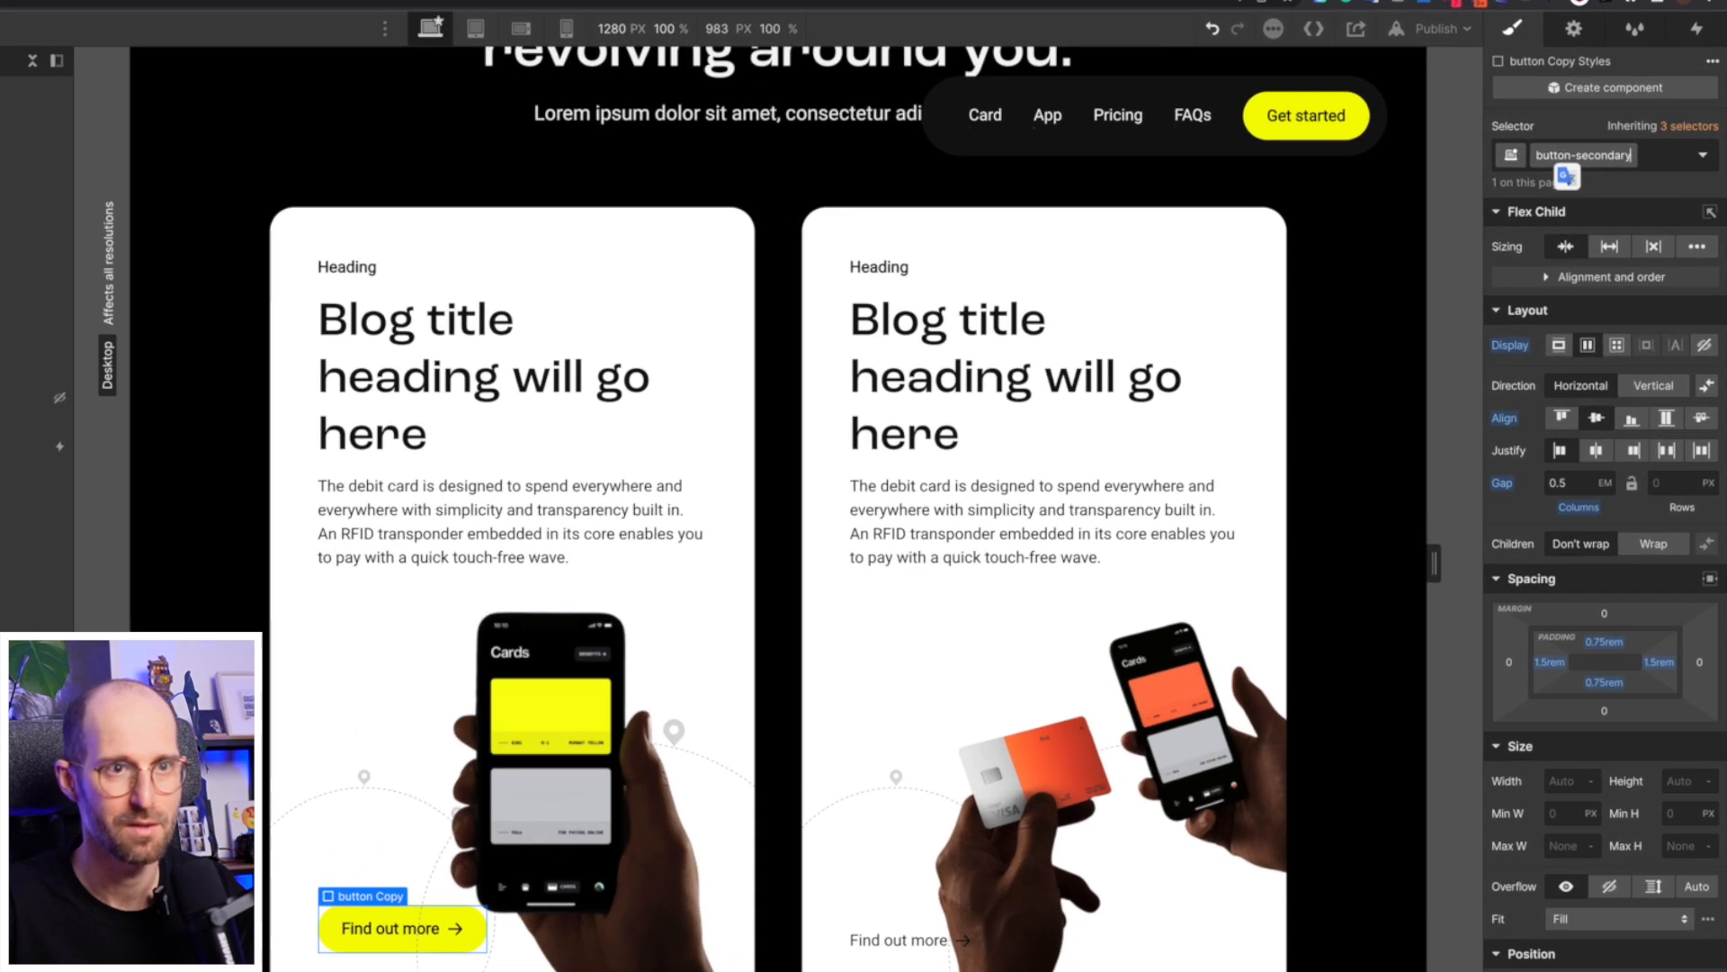
Give button-secondary a white background and a solid 1 px black border on all sides.
scroll(1600, 494, "down", 5)
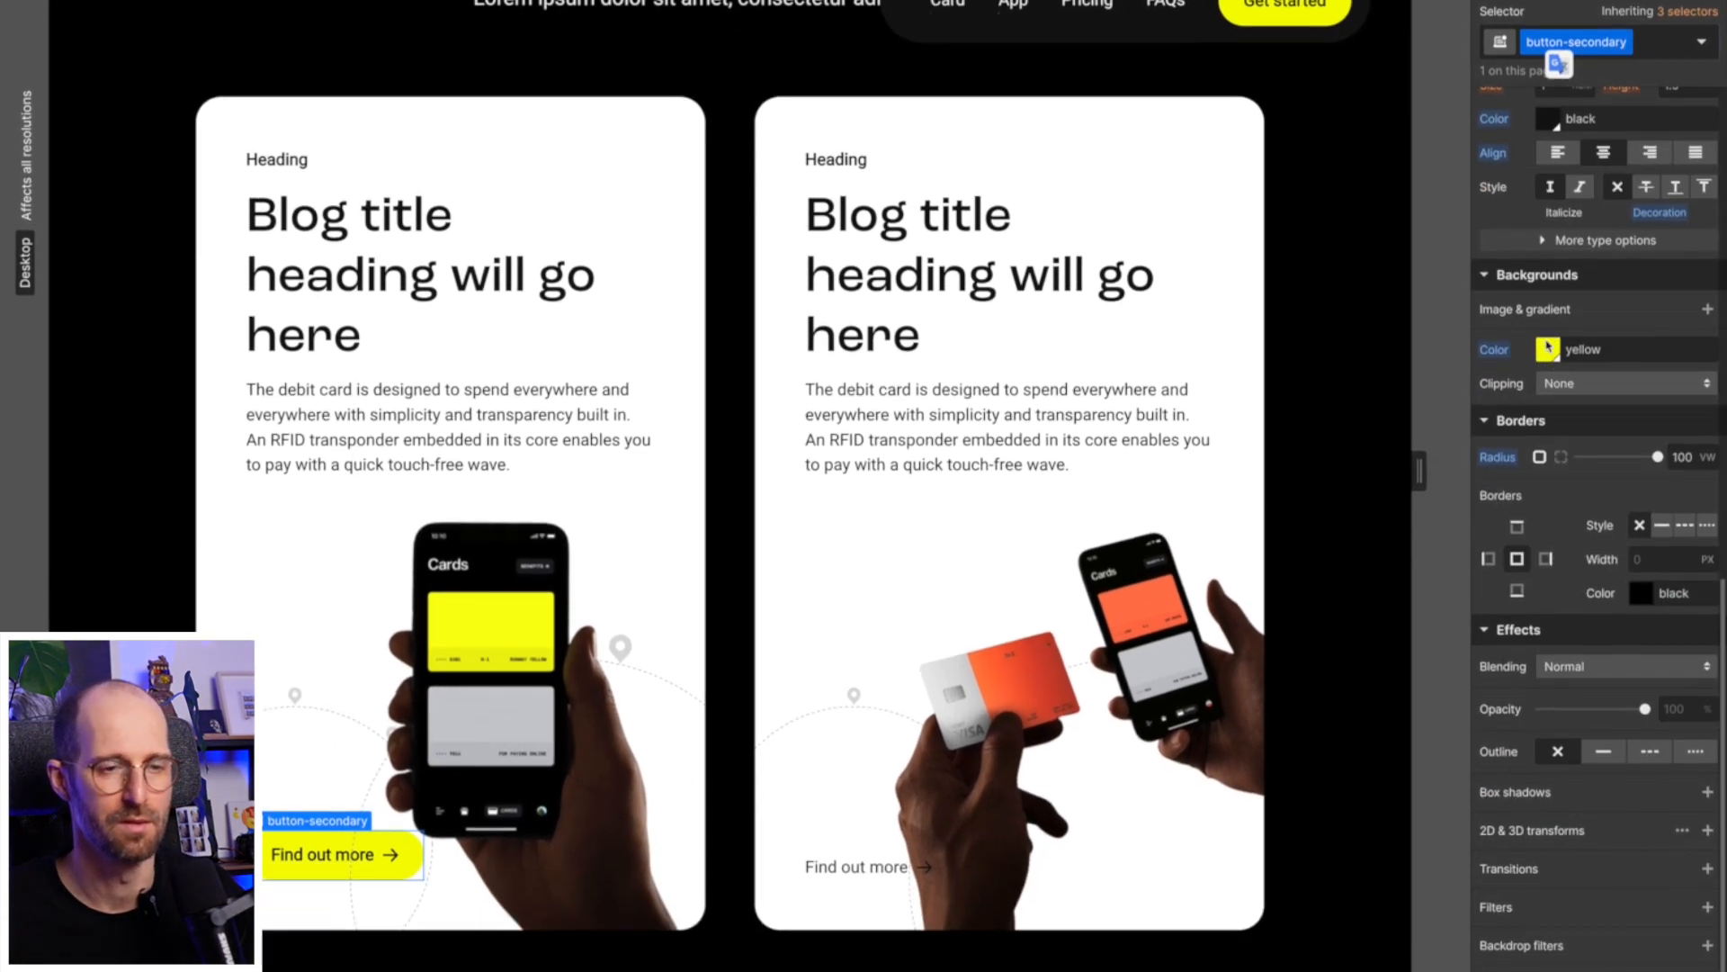
left_click(1548, 347)
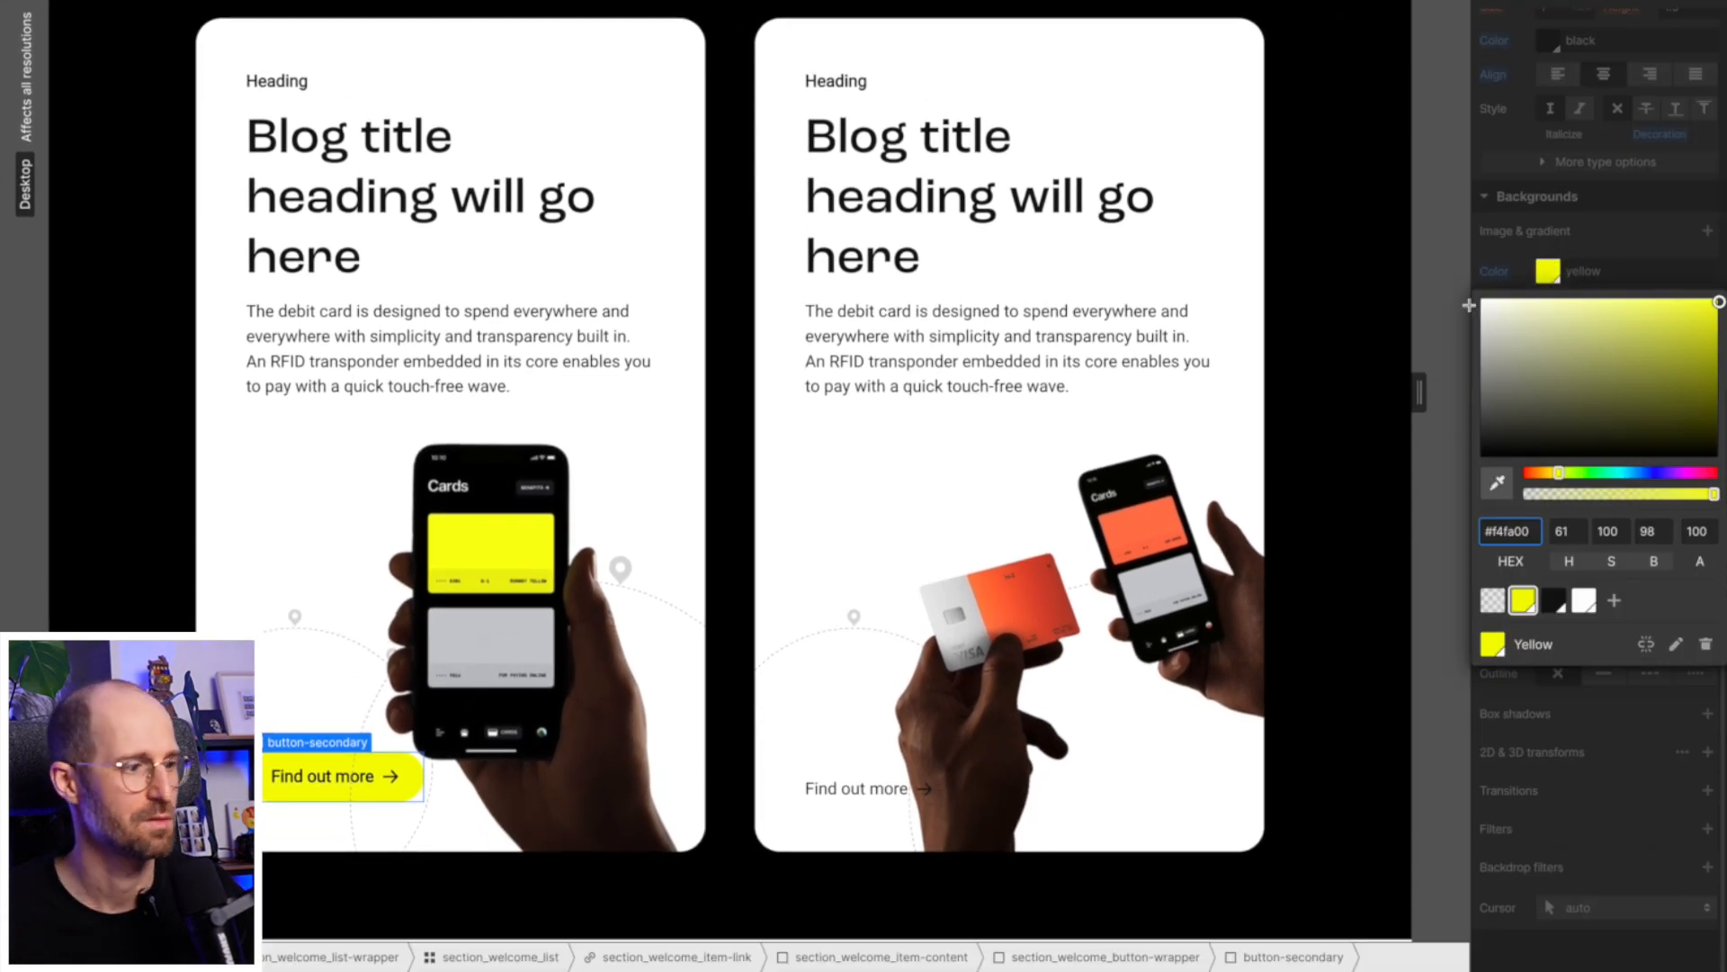
left_click_drag(1469, 306, 1394, 241)
left_click(1633, 239)
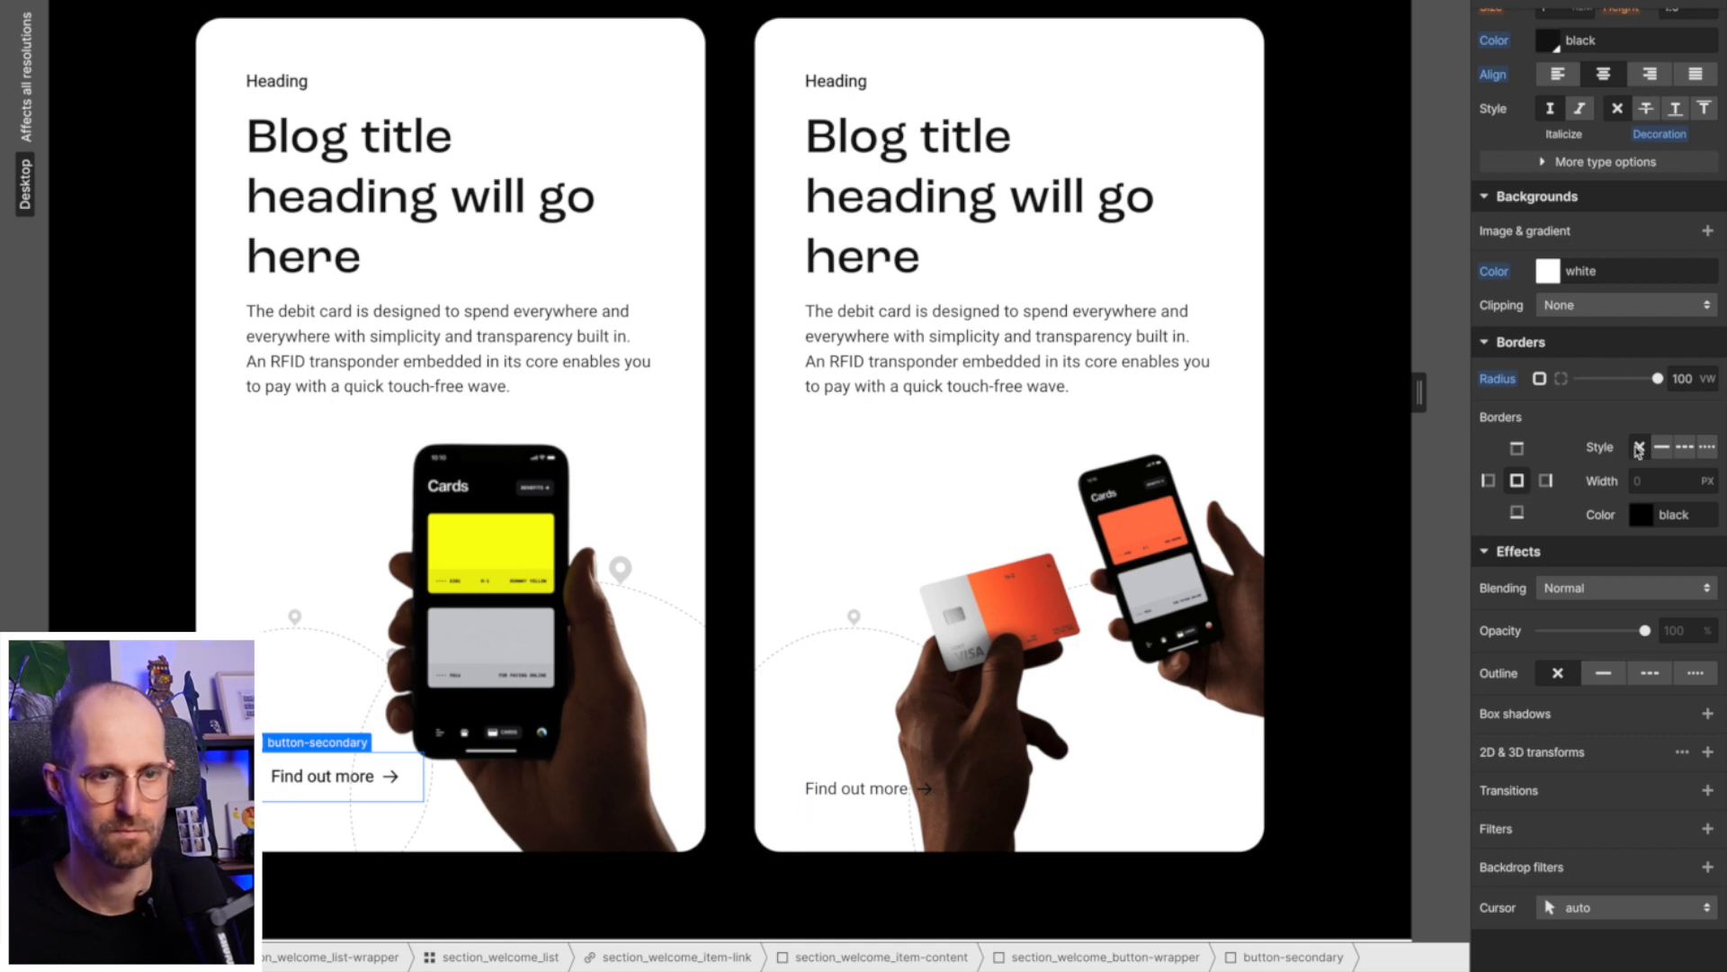
left_click(1661, 447)
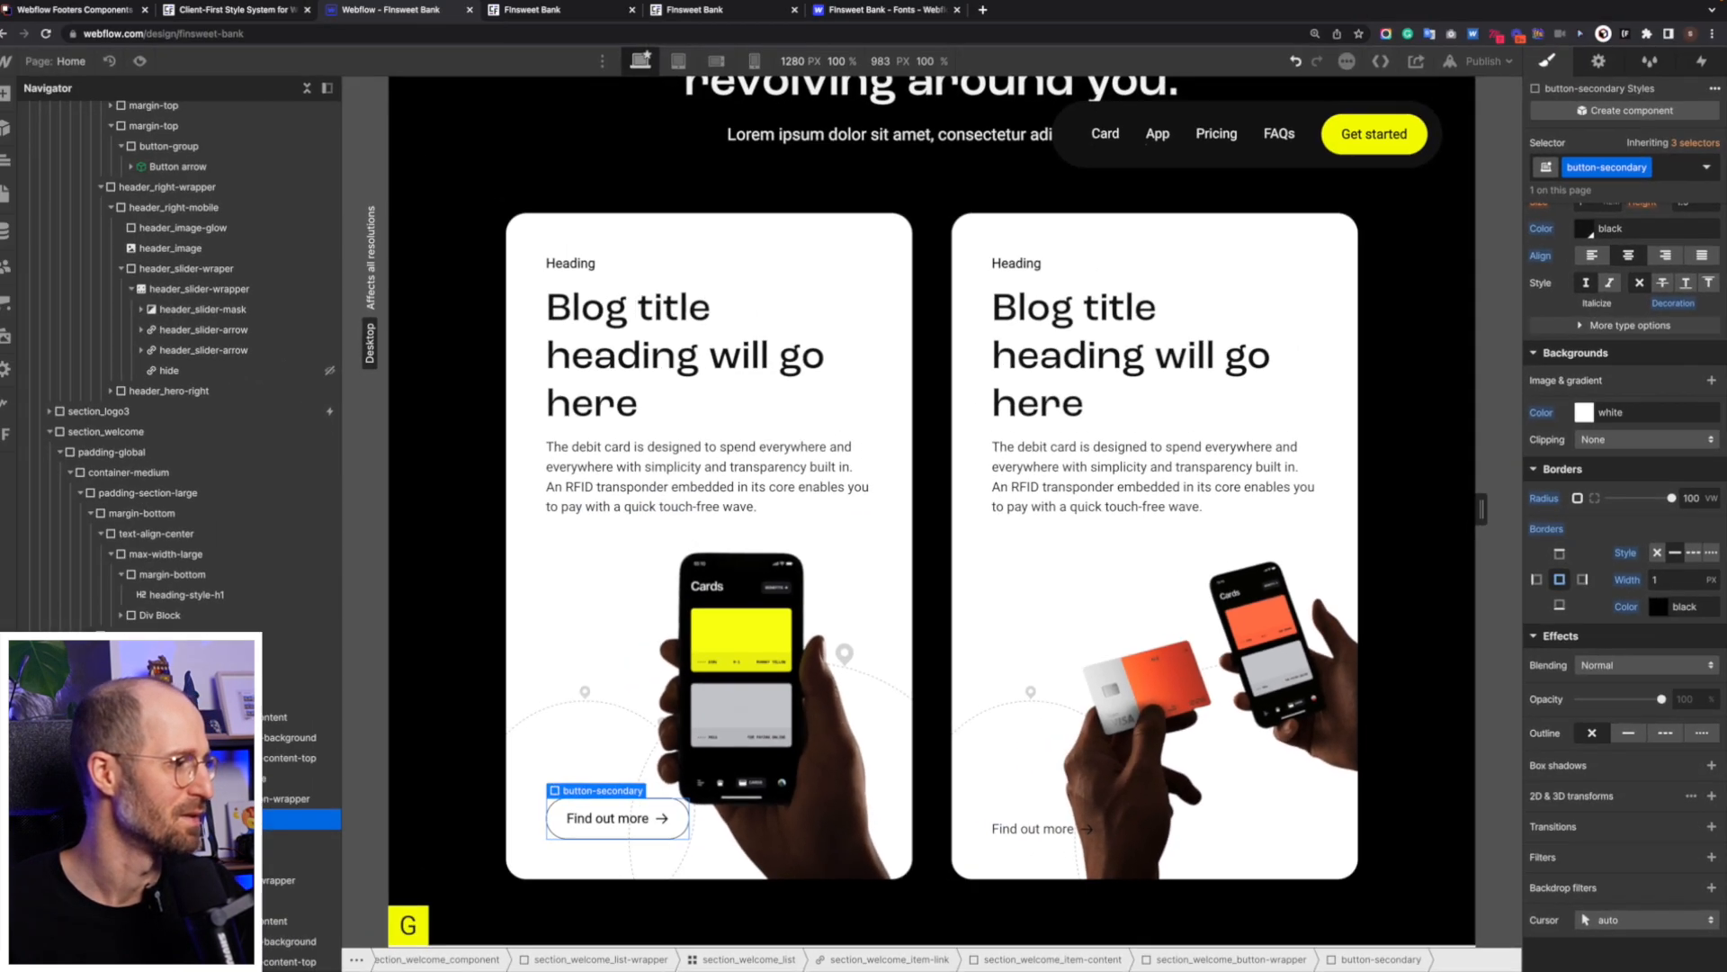
Set the position of section_welcome_button-wrapper in the first card to Relative.
left_click(196, 798)
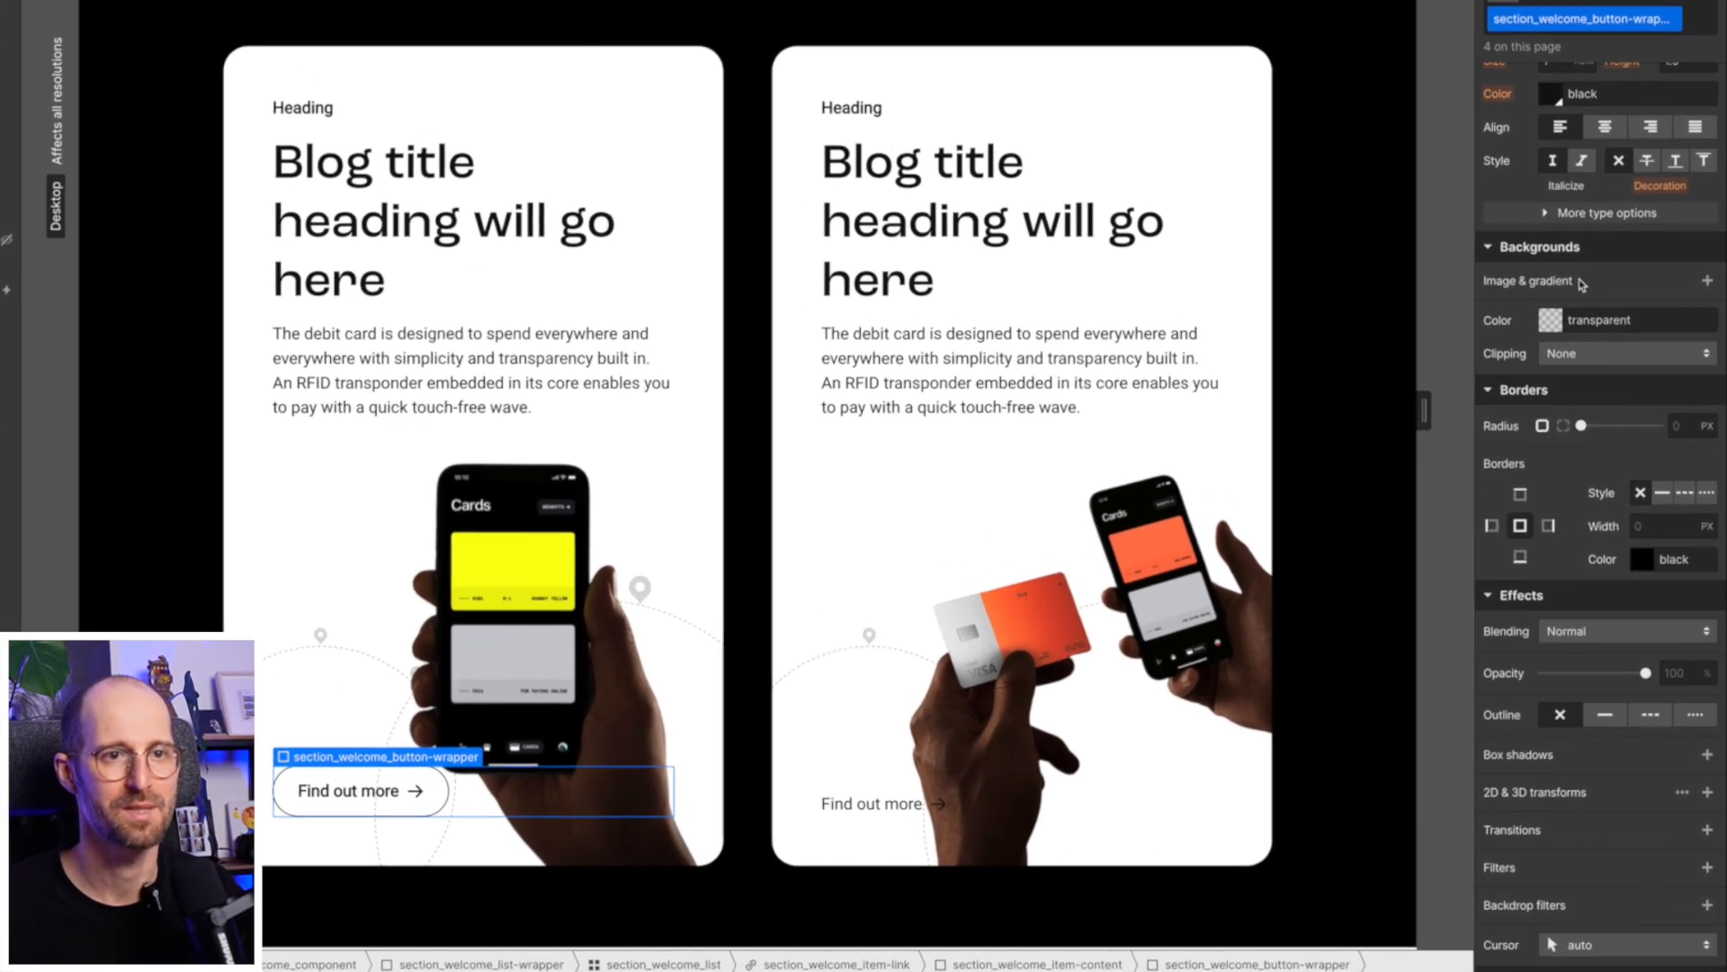
scroll(1624, 477, "up", 5)
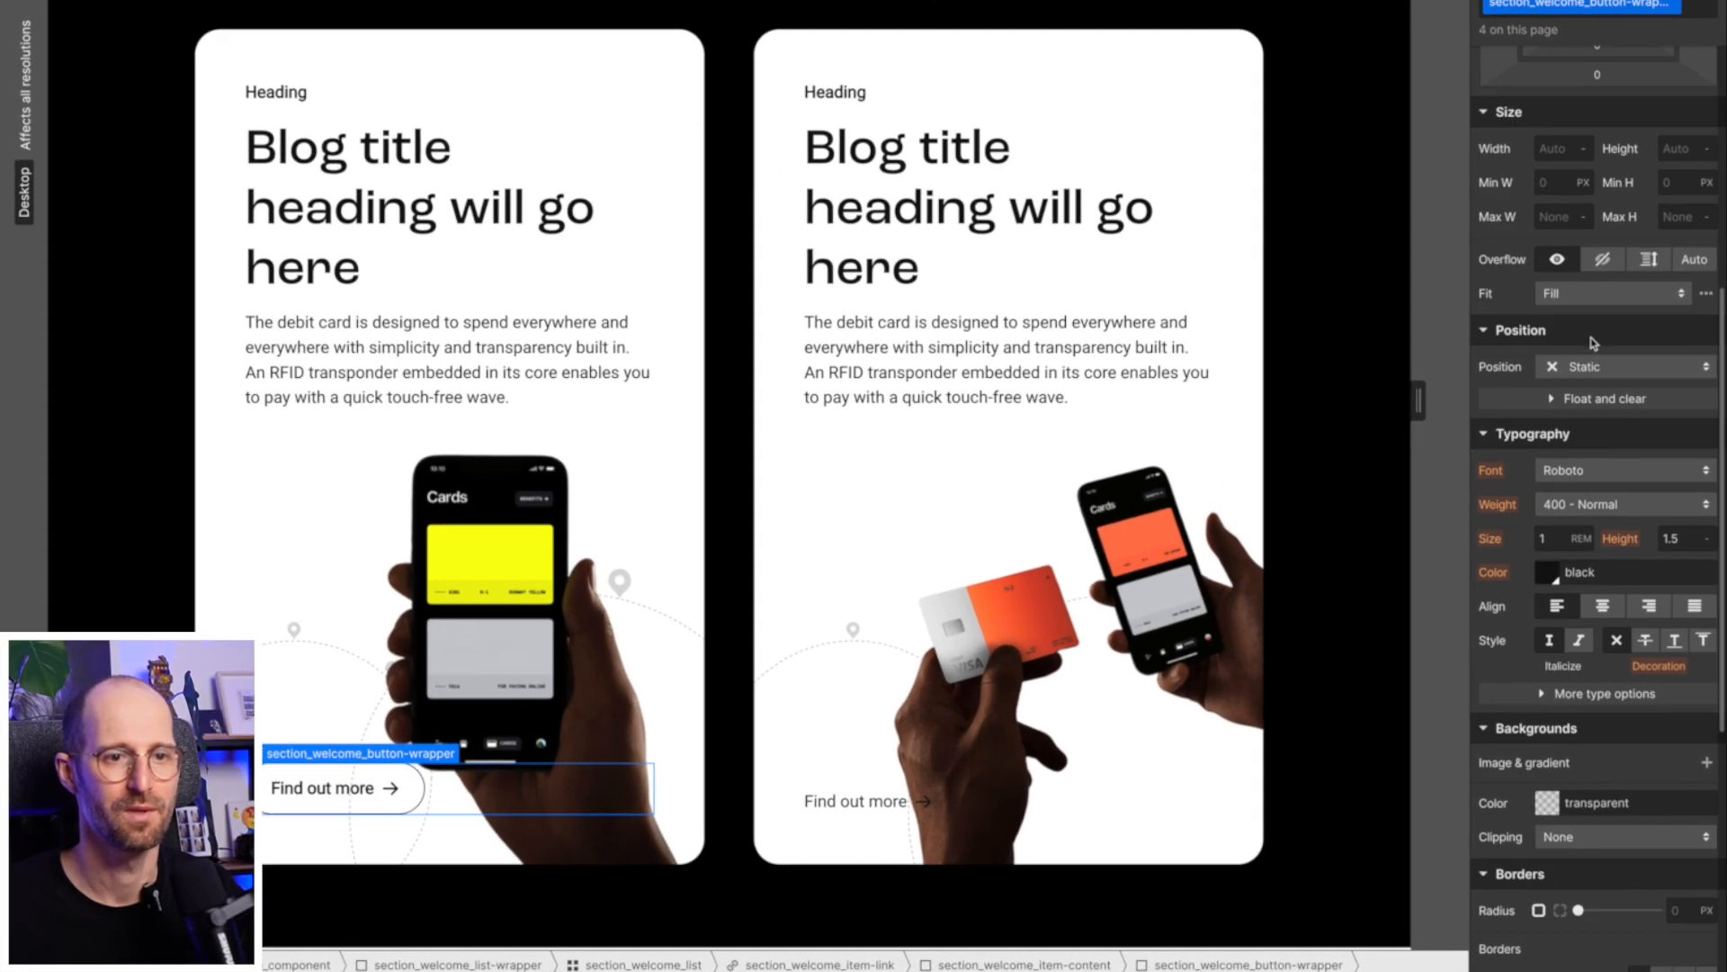
left_click(1600, 367)
left_click(1604, 393)
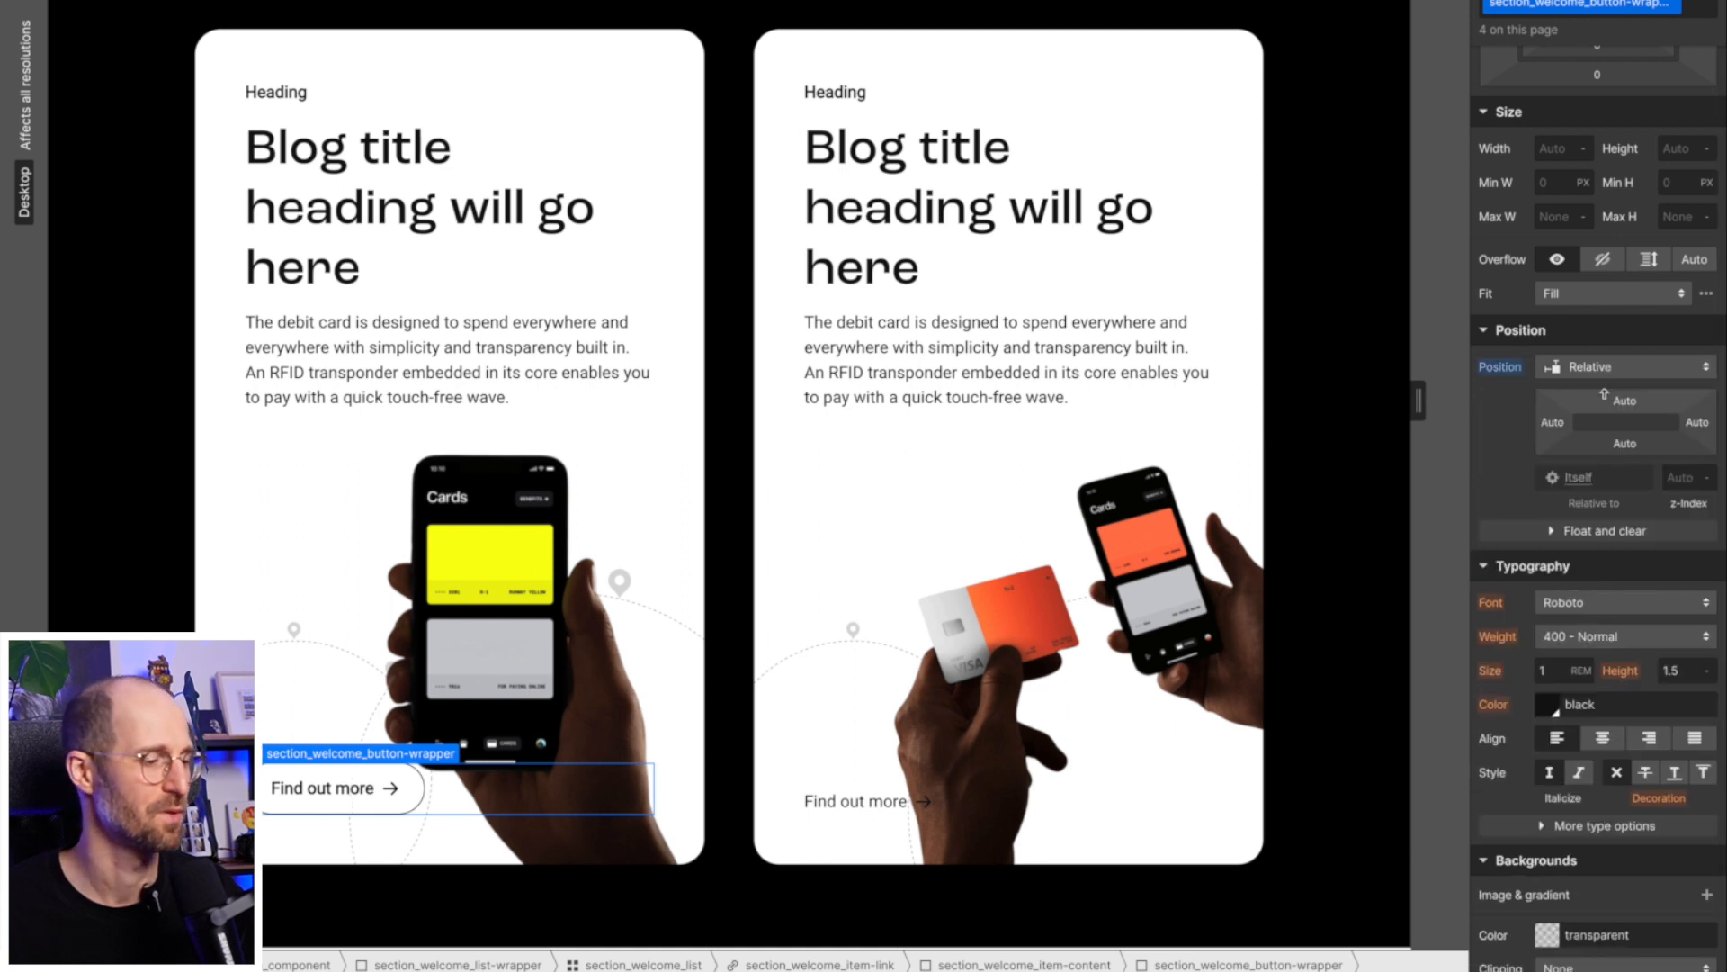
Create a component named Button secondary from the first card's button-secondary div and return to the page.
left_click(381, 800)
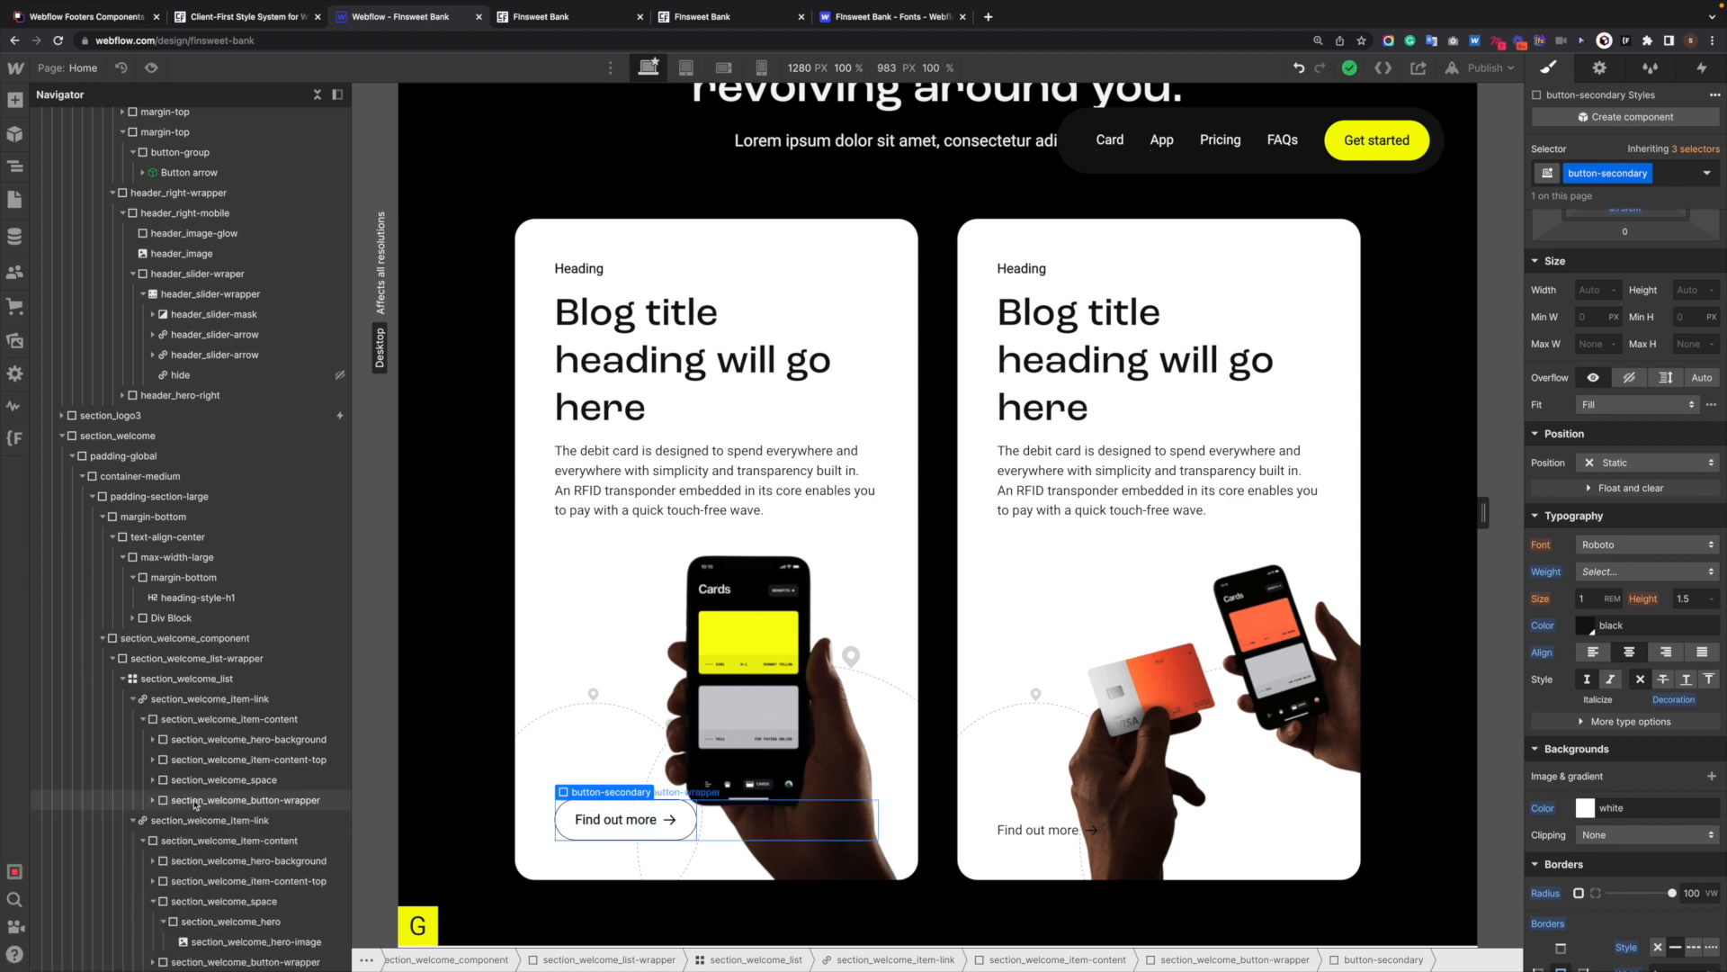
left_click(202, 802)
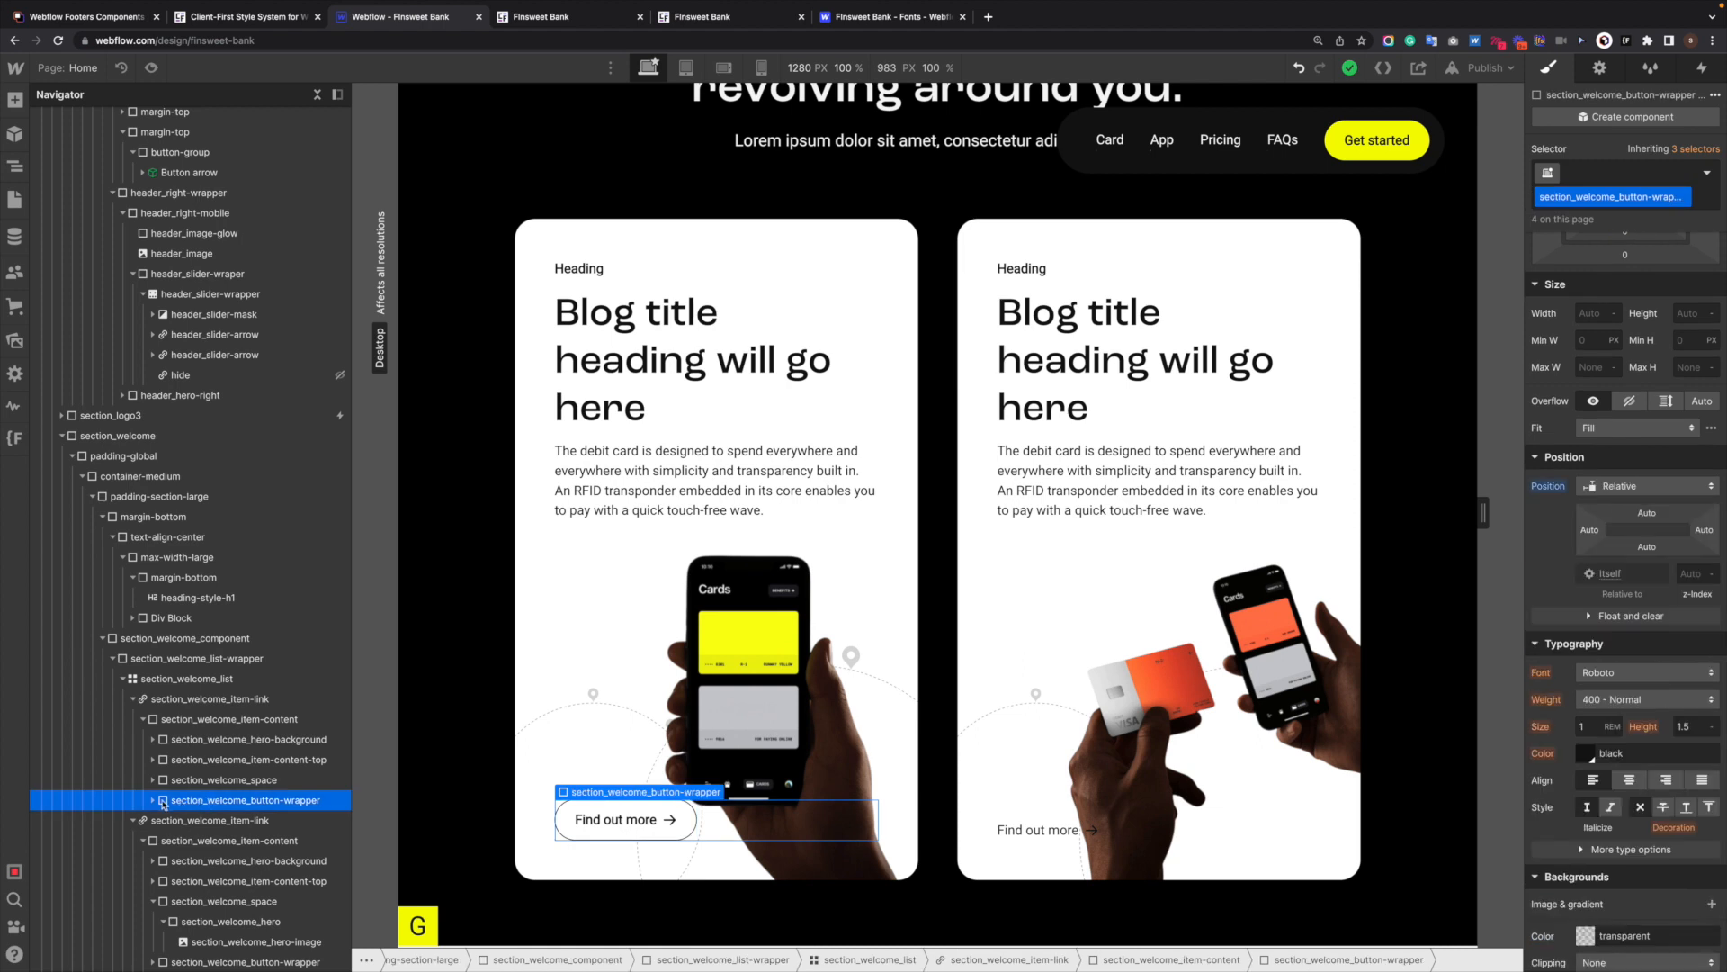
left_click(154, 801)
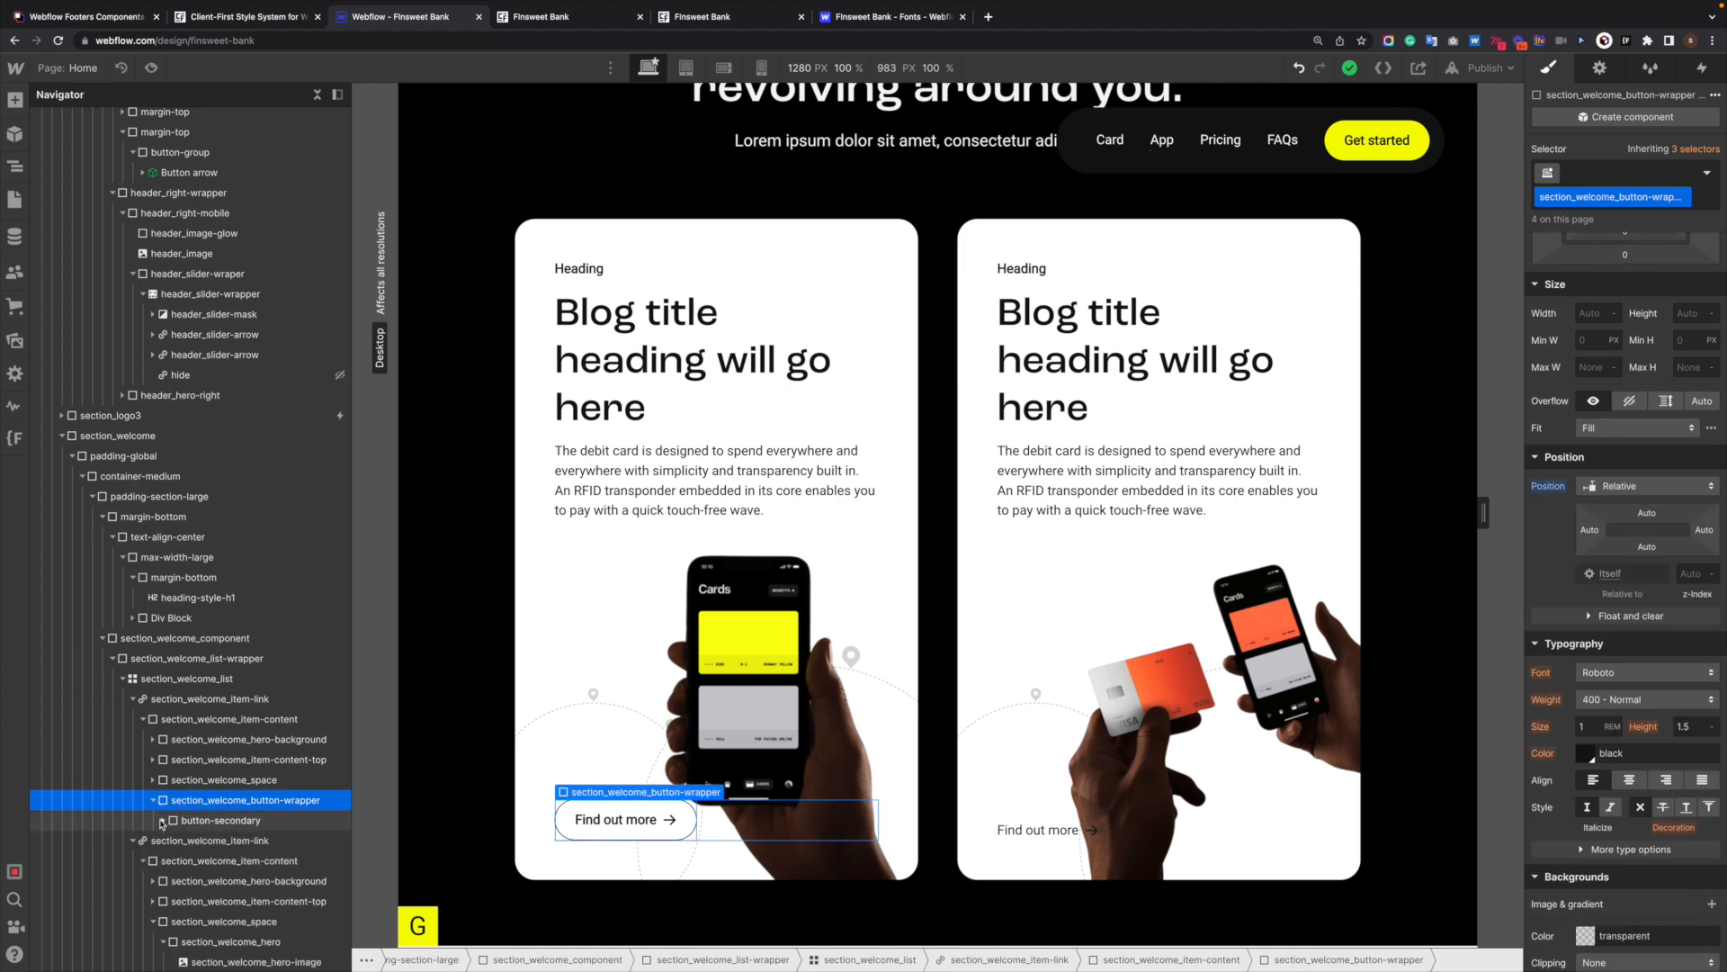
left_click(225, 821)
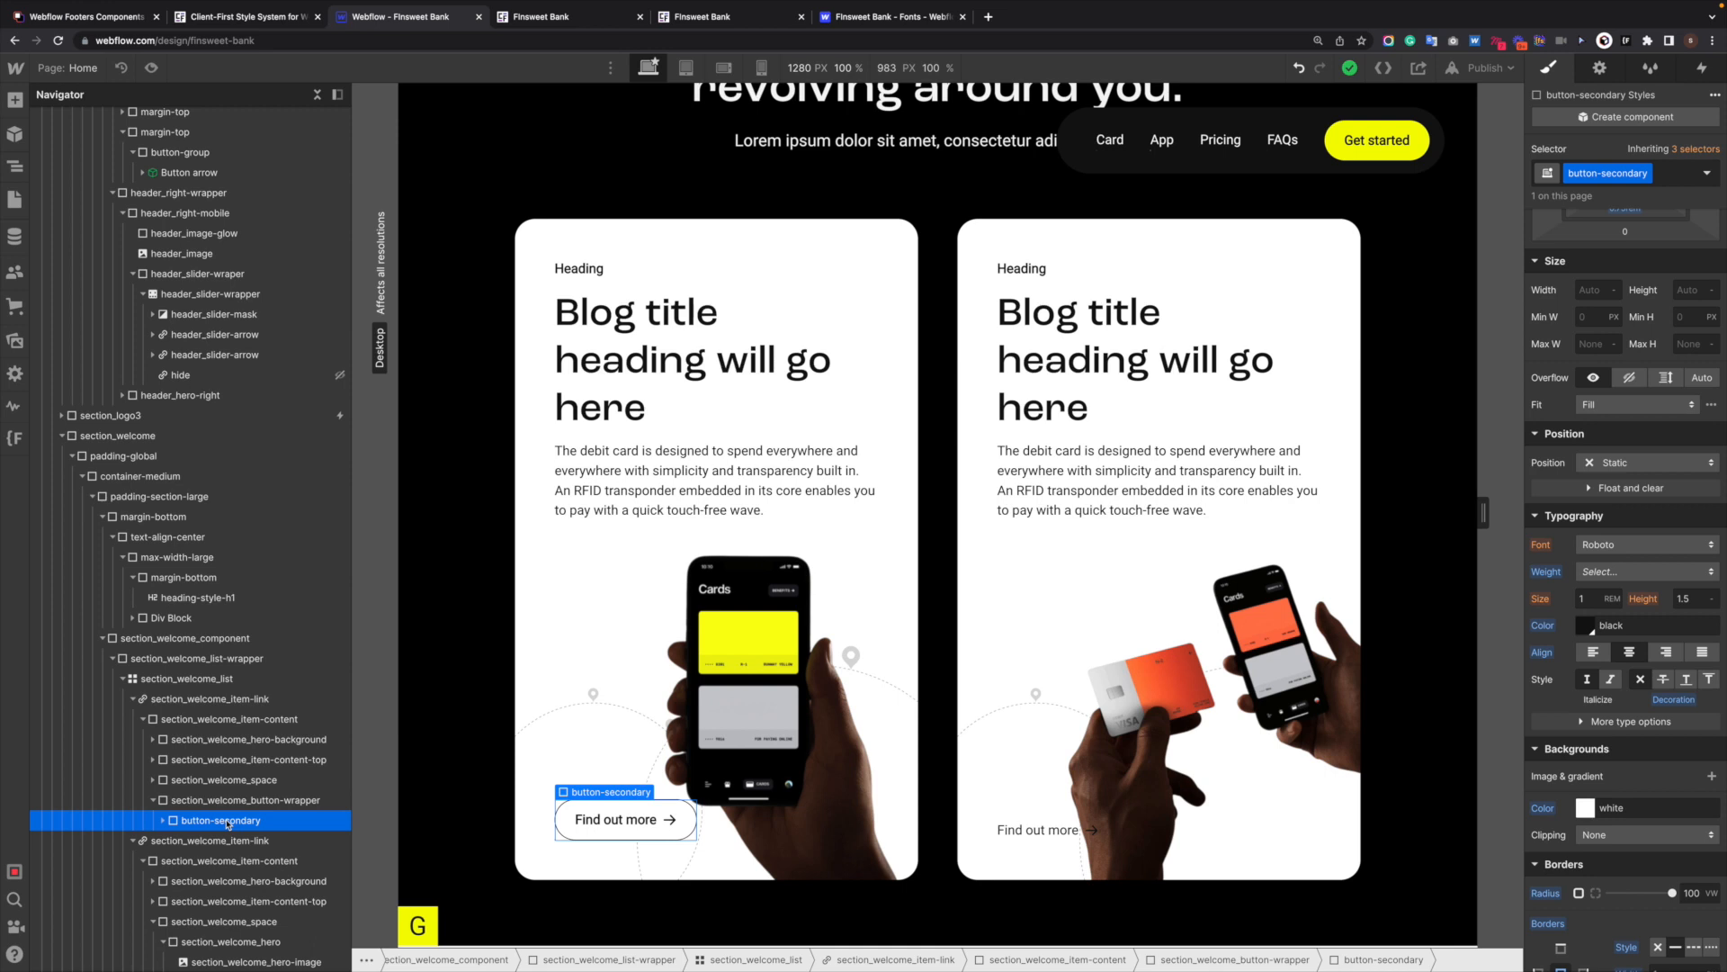
key("super+shift+a")
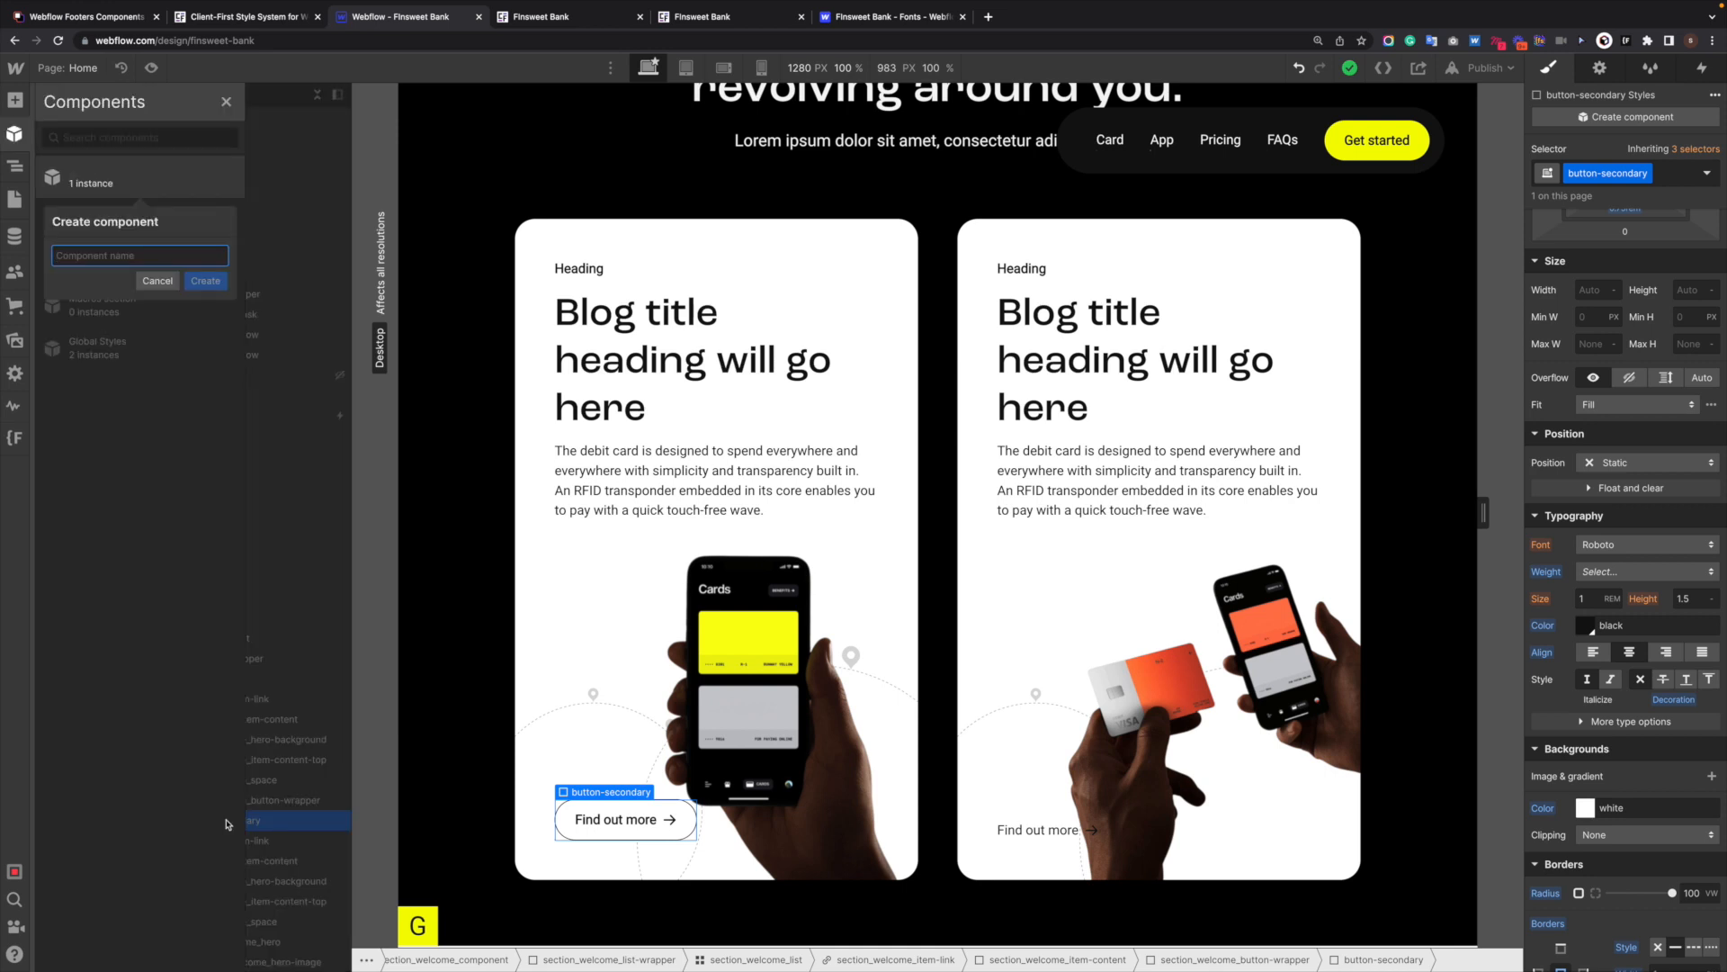
type("Button sec")
type("ondary")
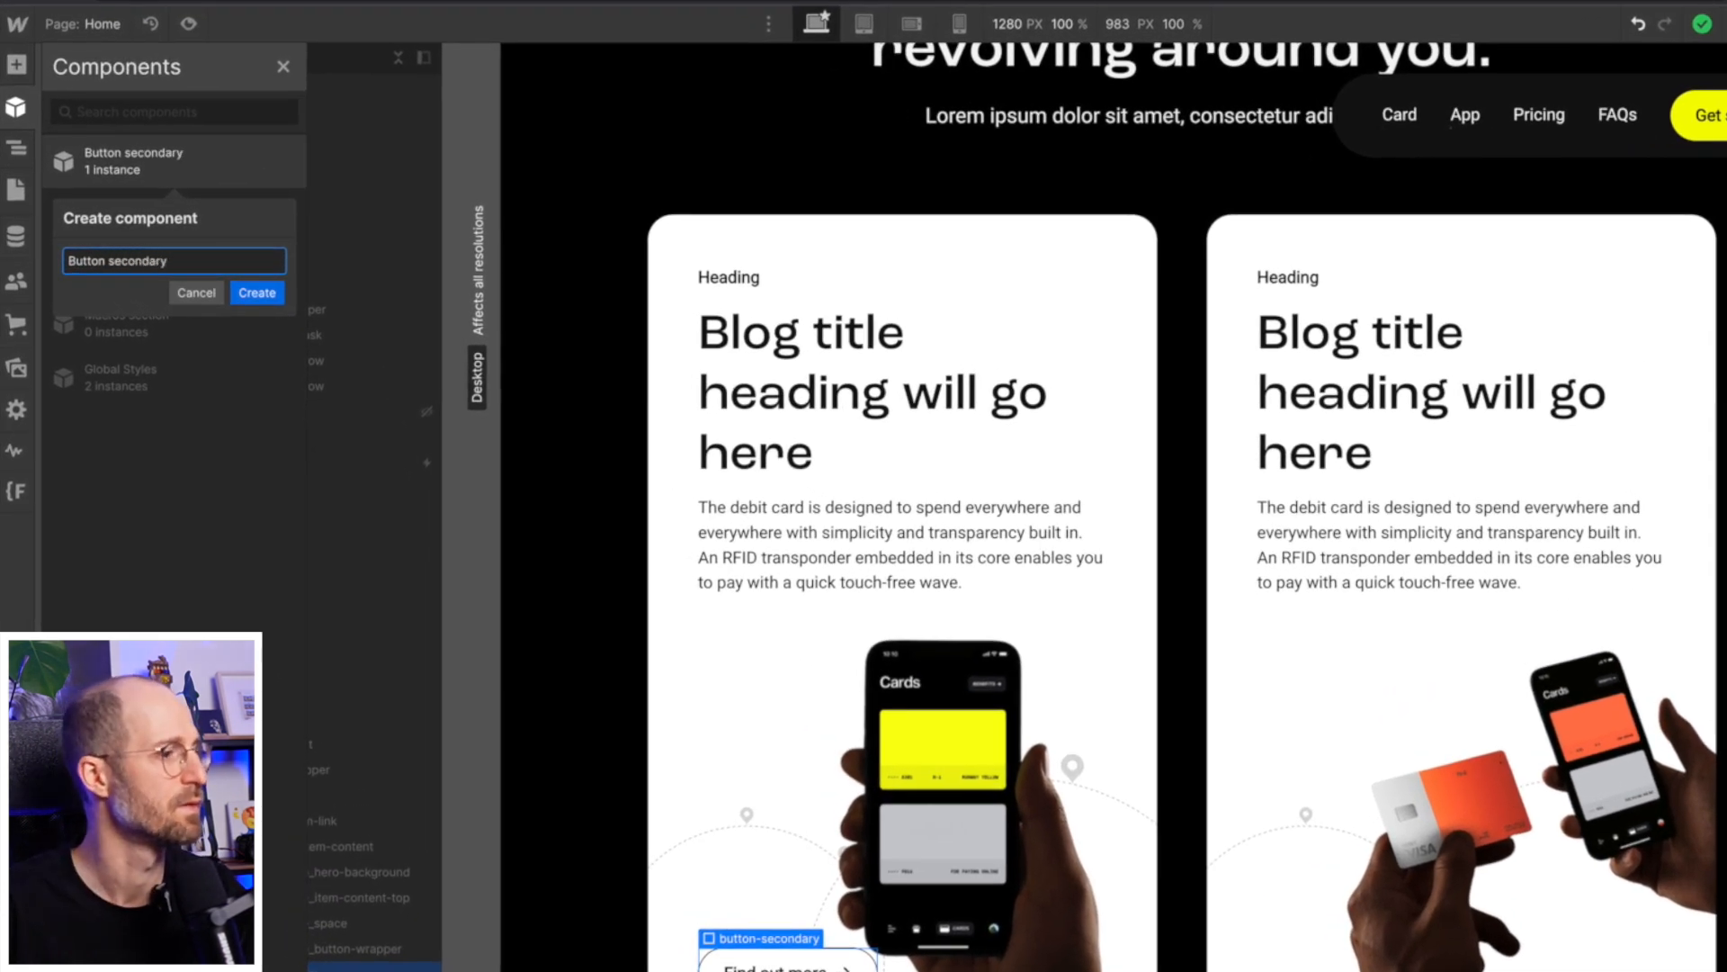
key("Return")
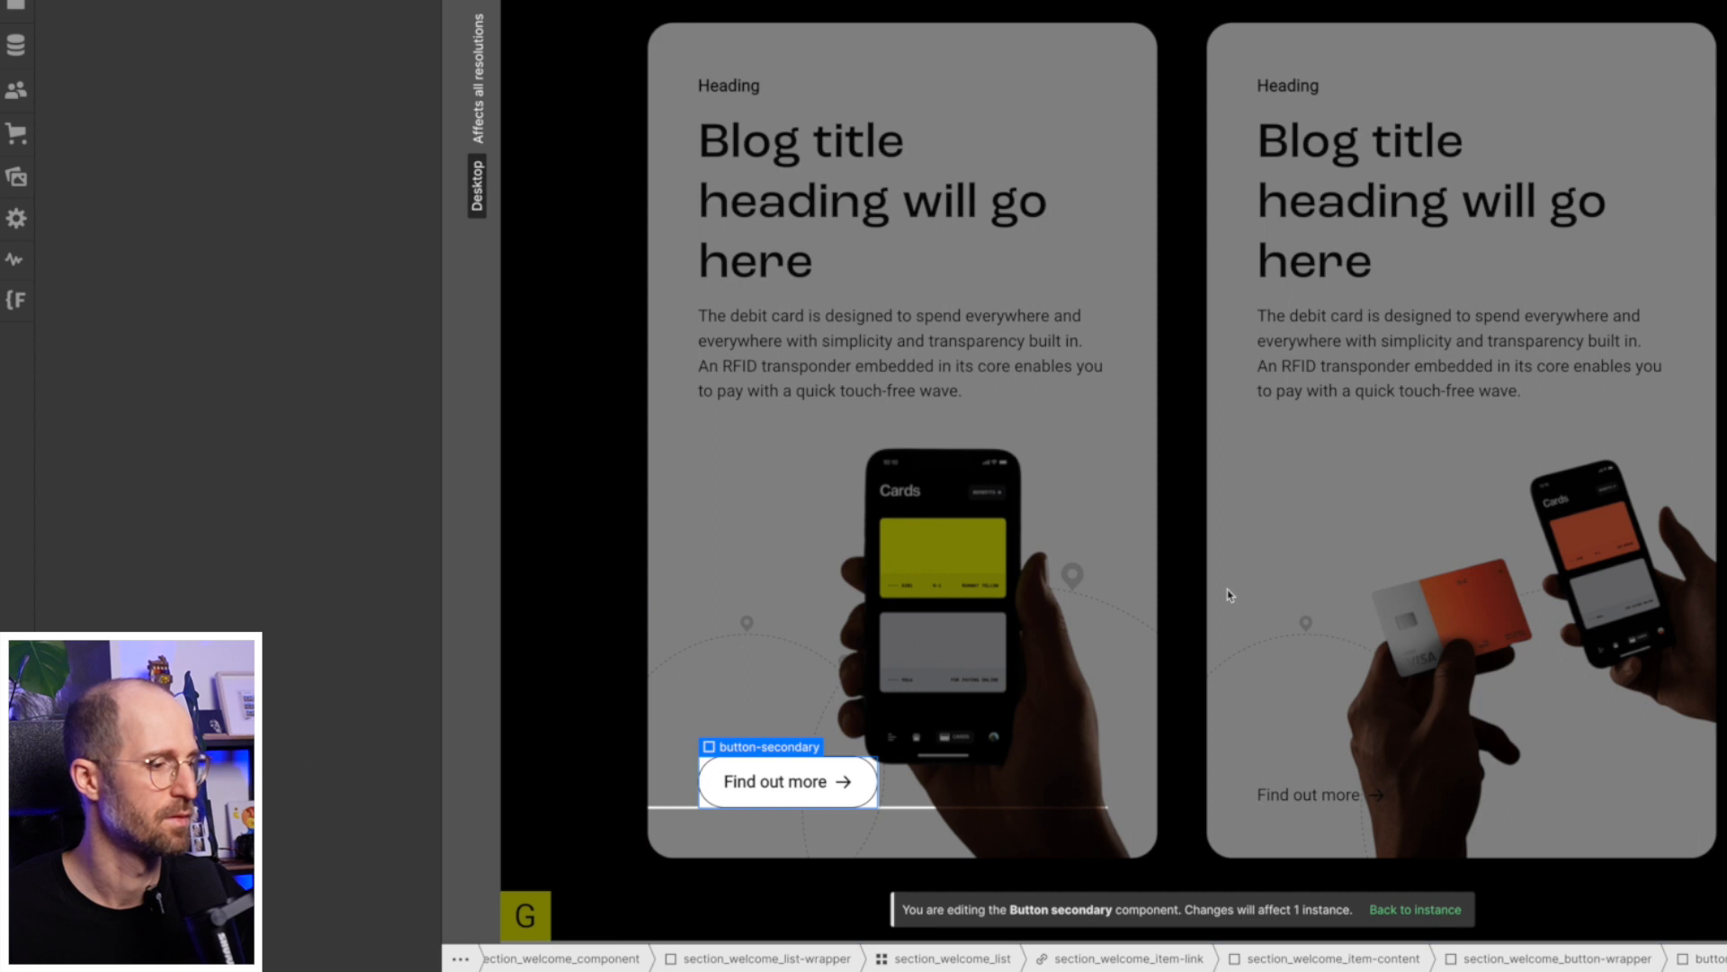
left_click(1227, 590)
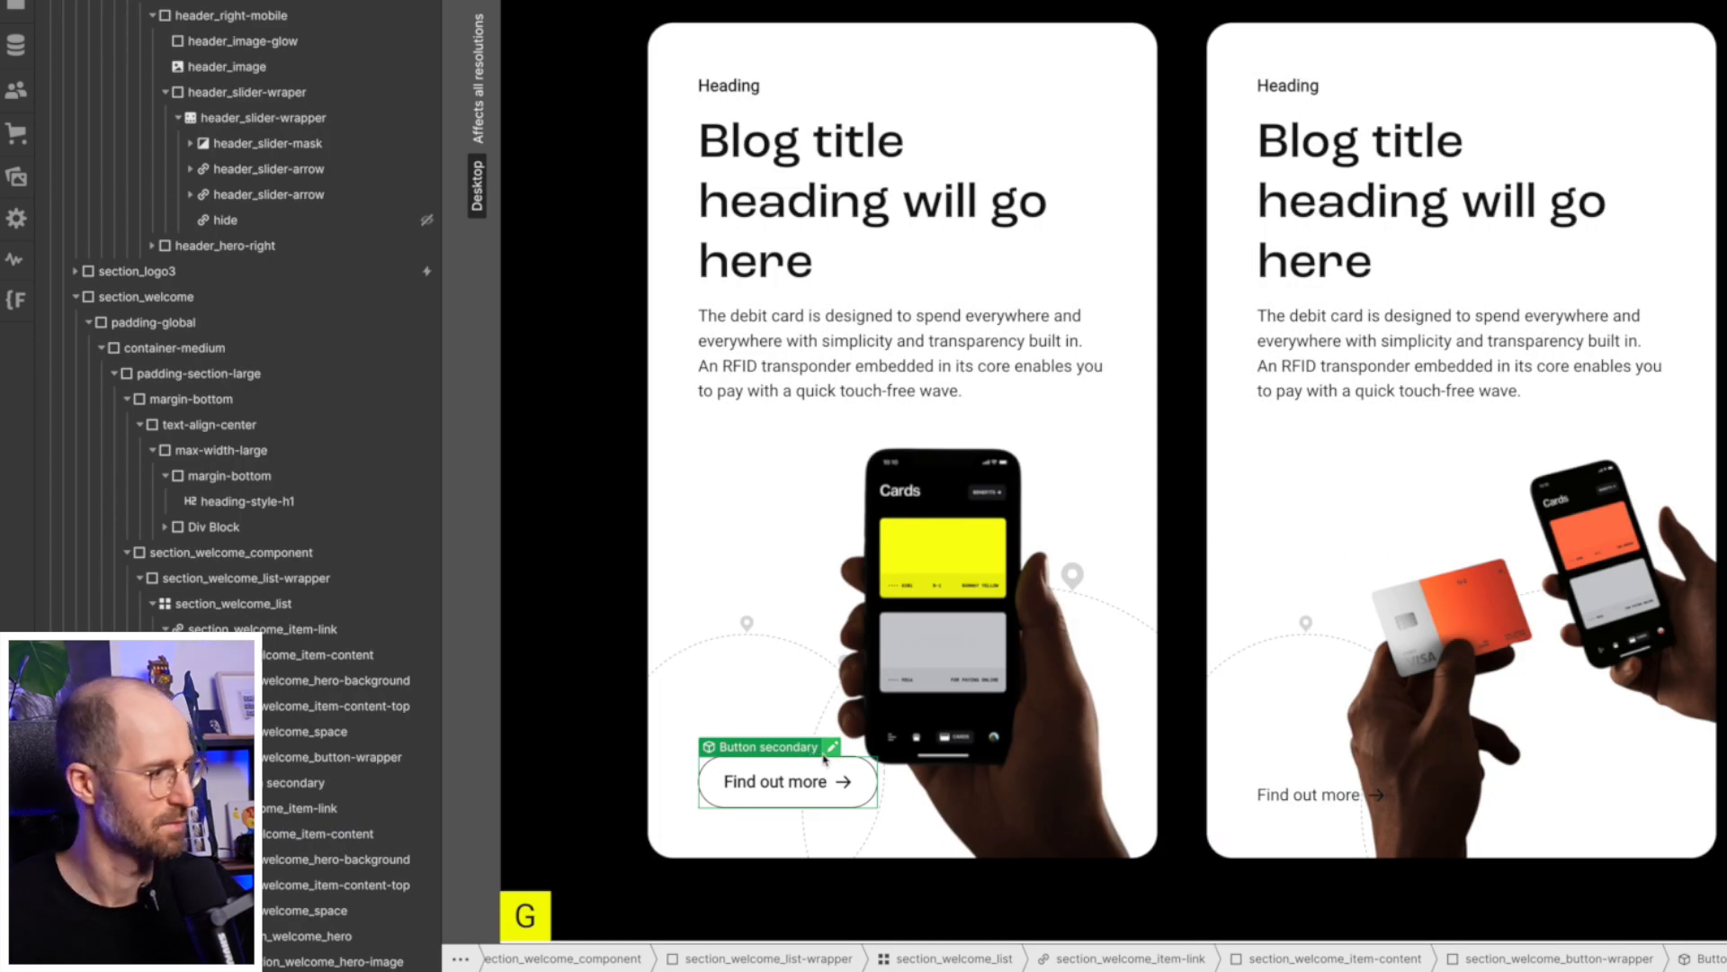
Unlink the first card's Button secondary instance from its component.
left_click(1302, 801)
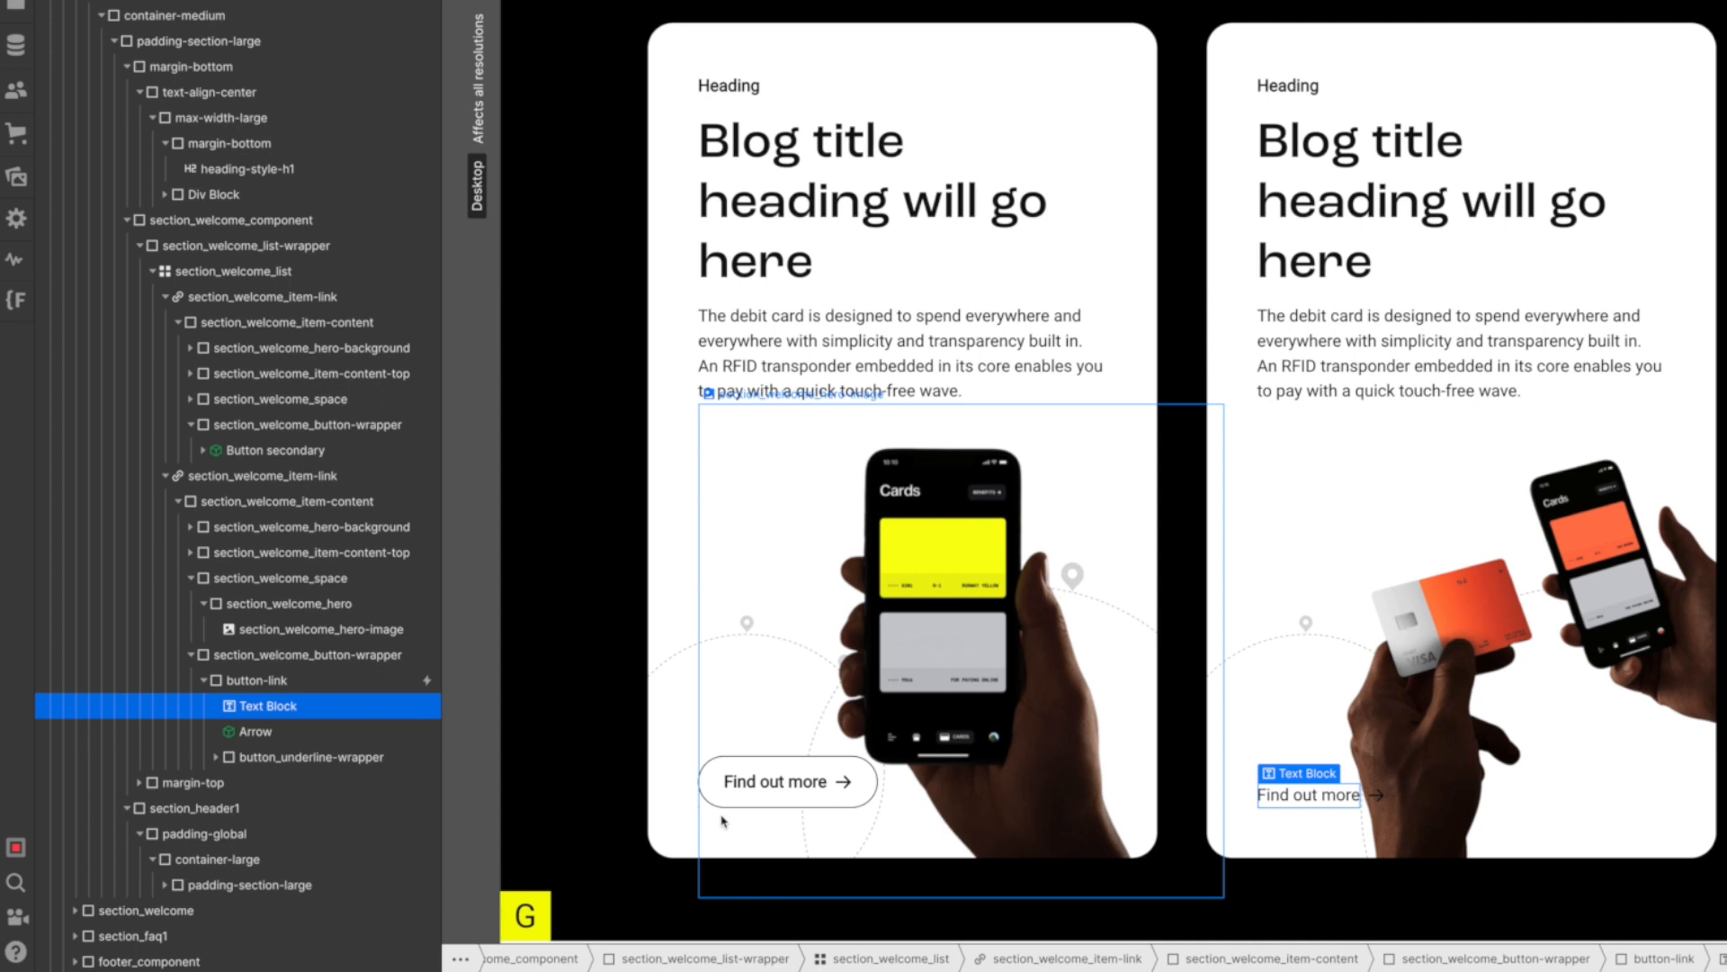
left_click(749, 774)
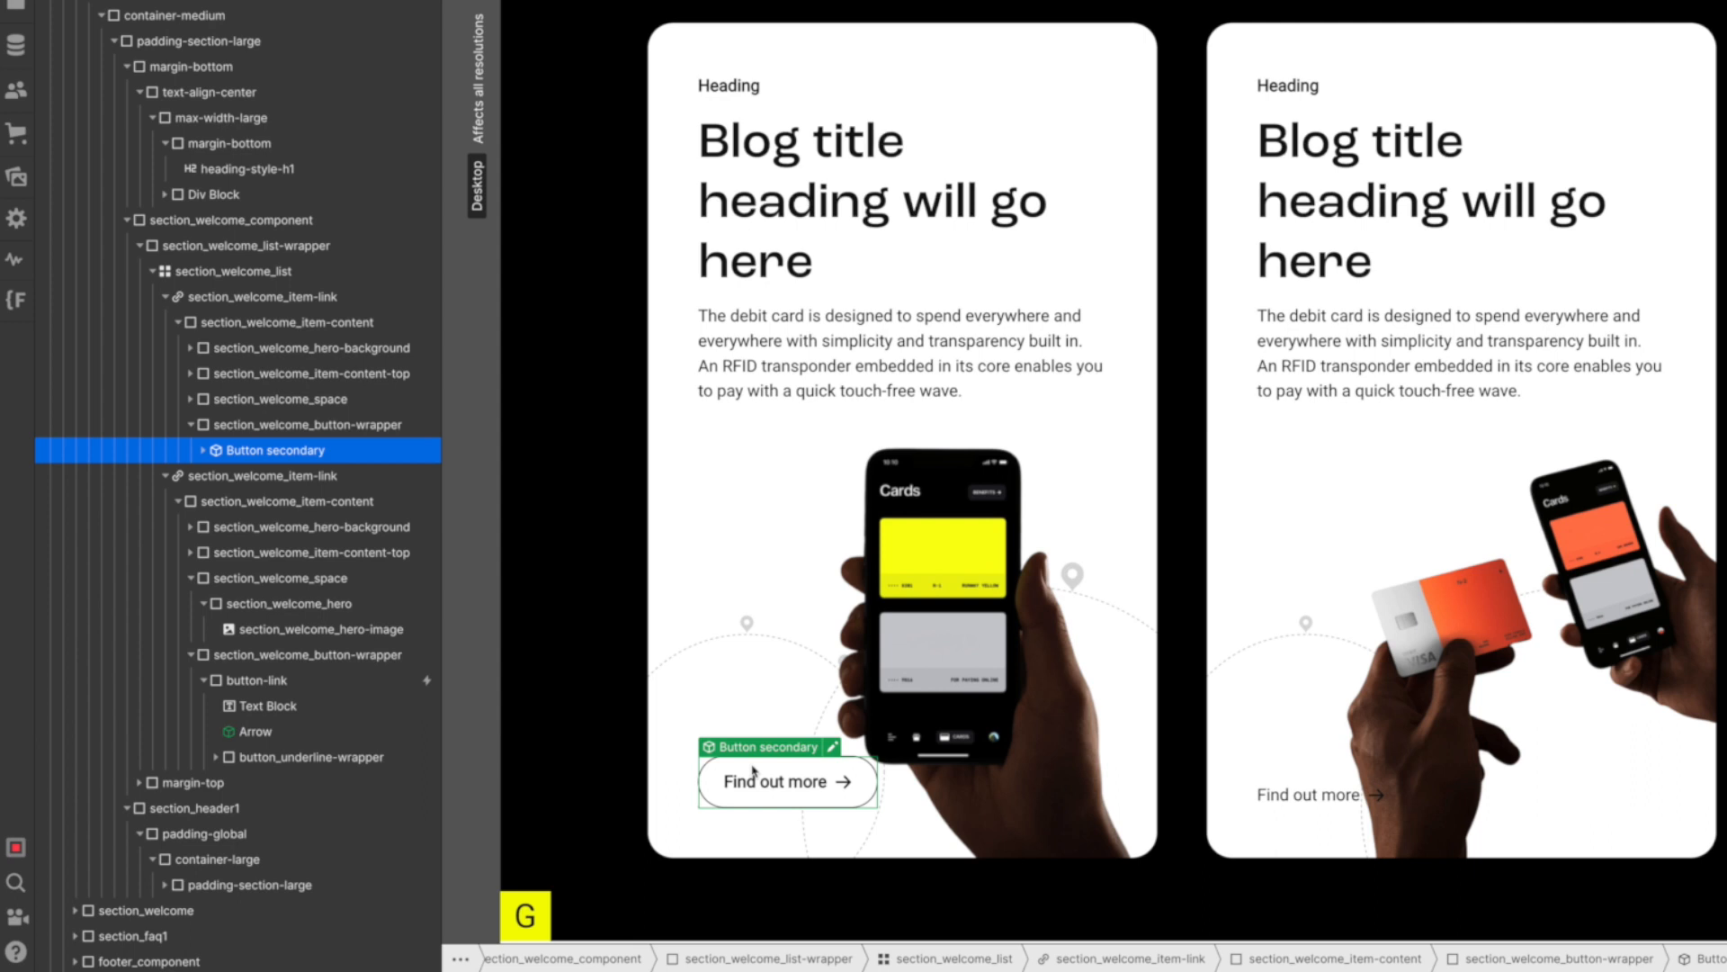
key("super+shift+u")
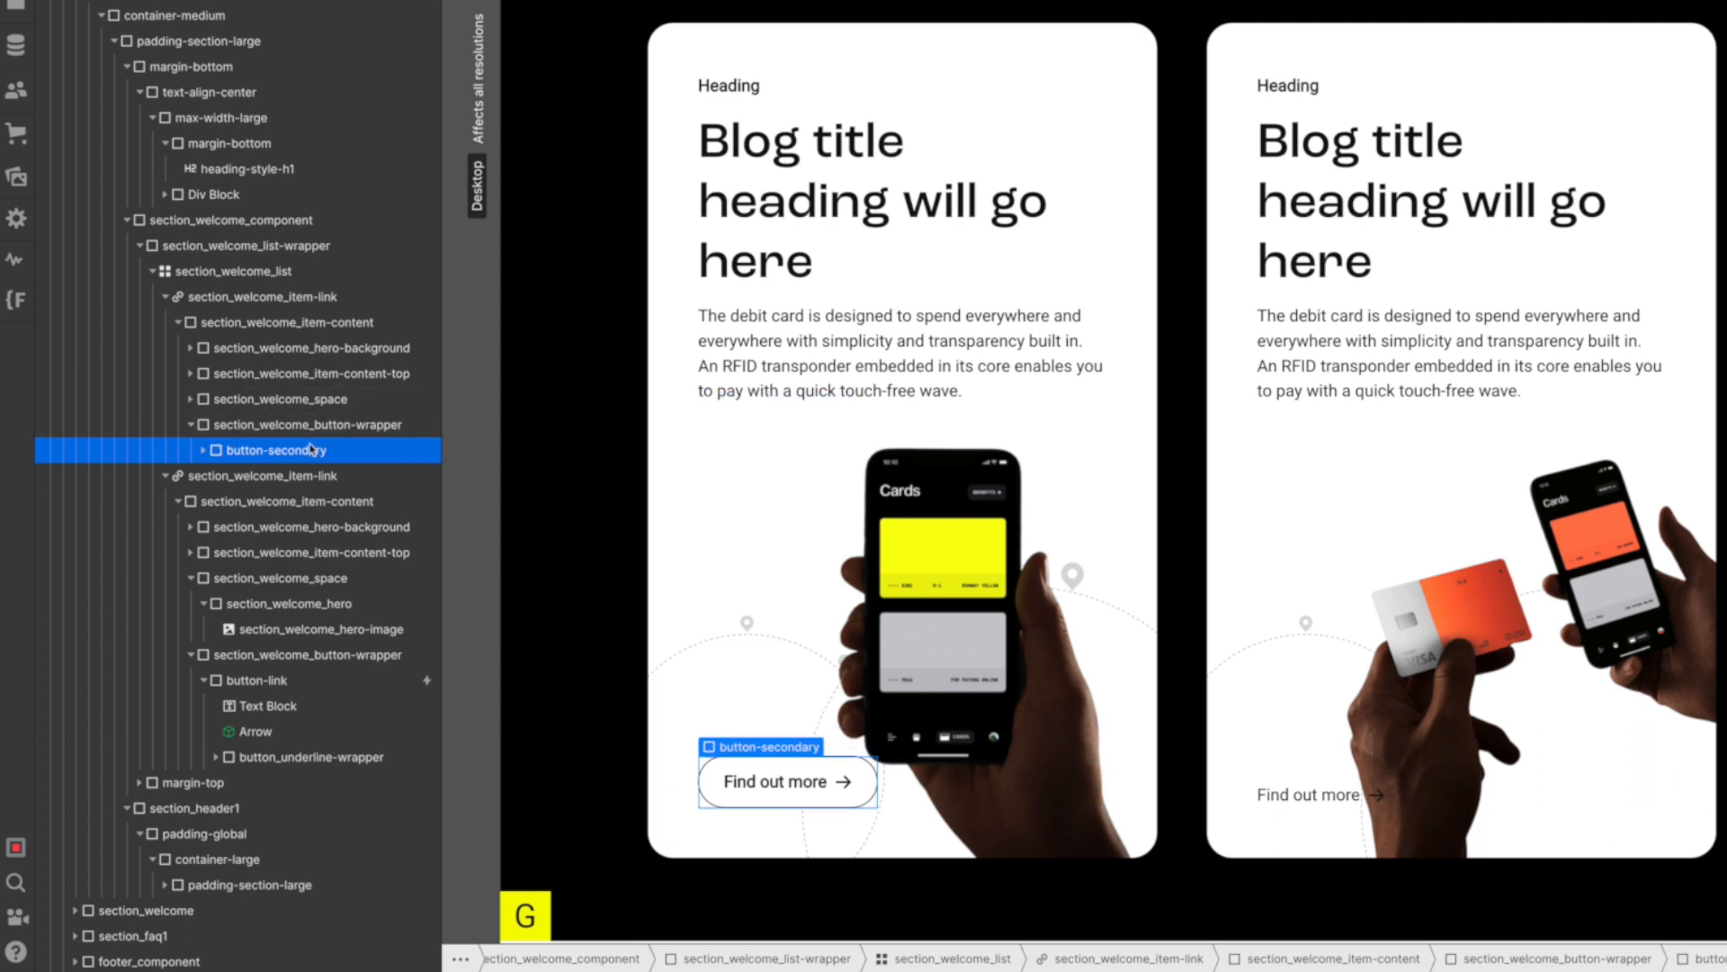
Replace the button-link in the second card's section_welcome_button-wrapper with a copy of the first card's button-secondary.
left_click(1301, 796)
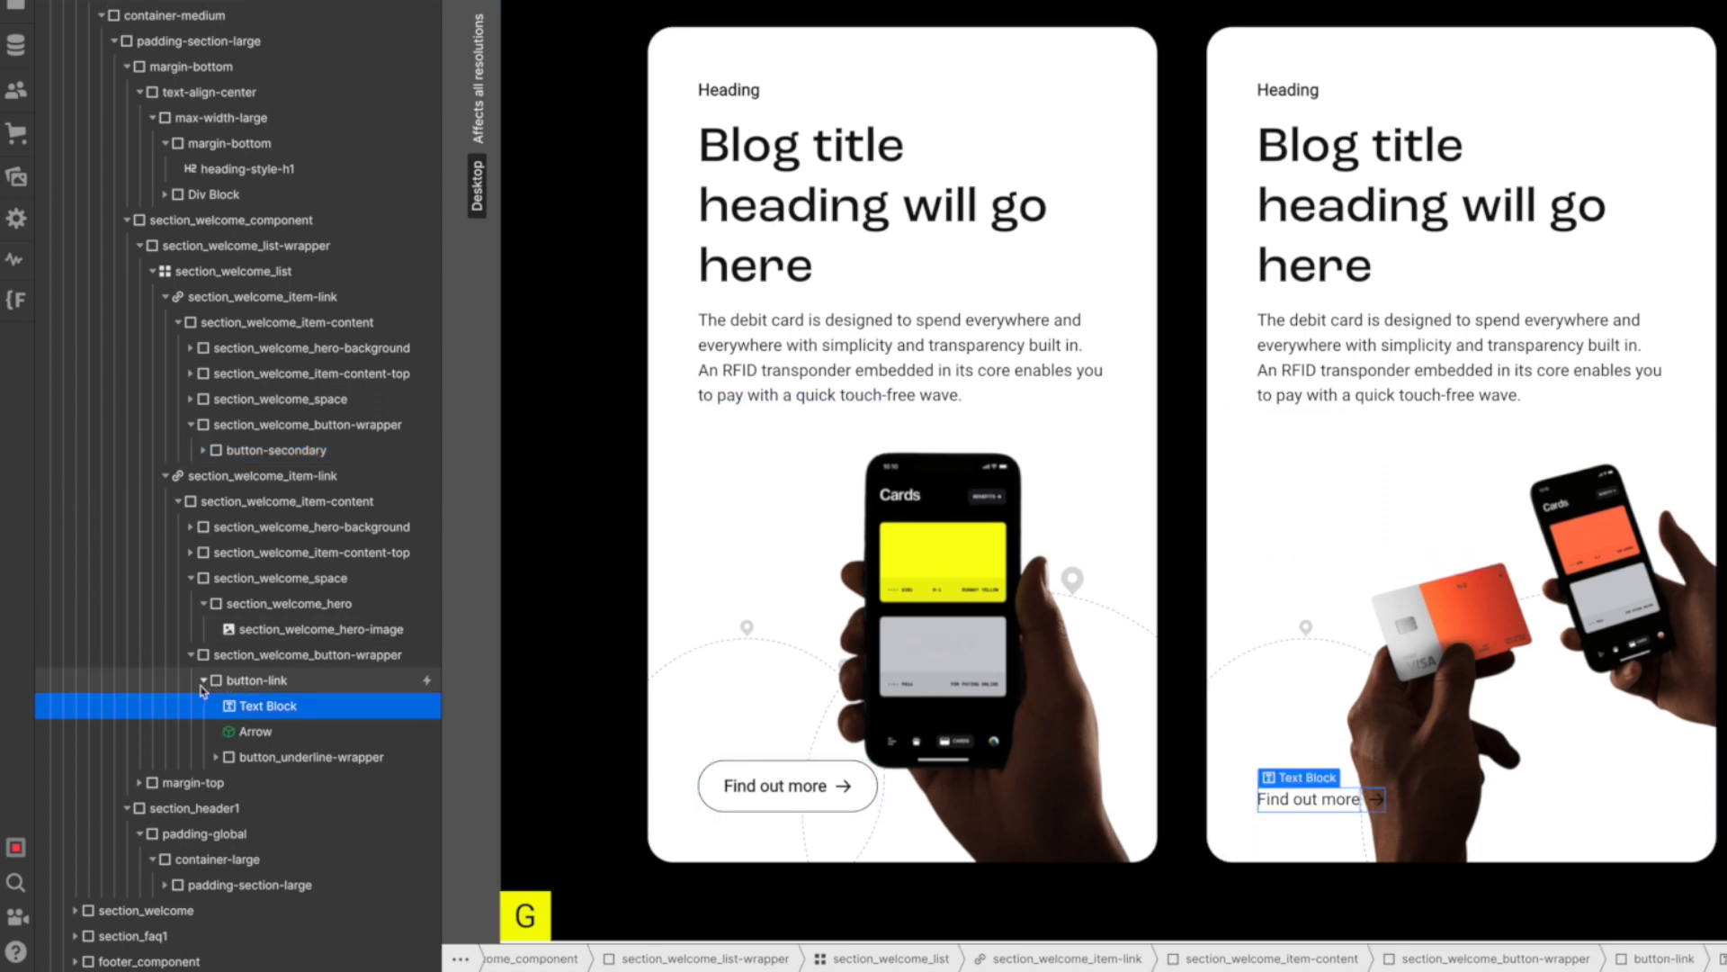
left_click(203, 681)
left_click(275, 683)
key("Delete")
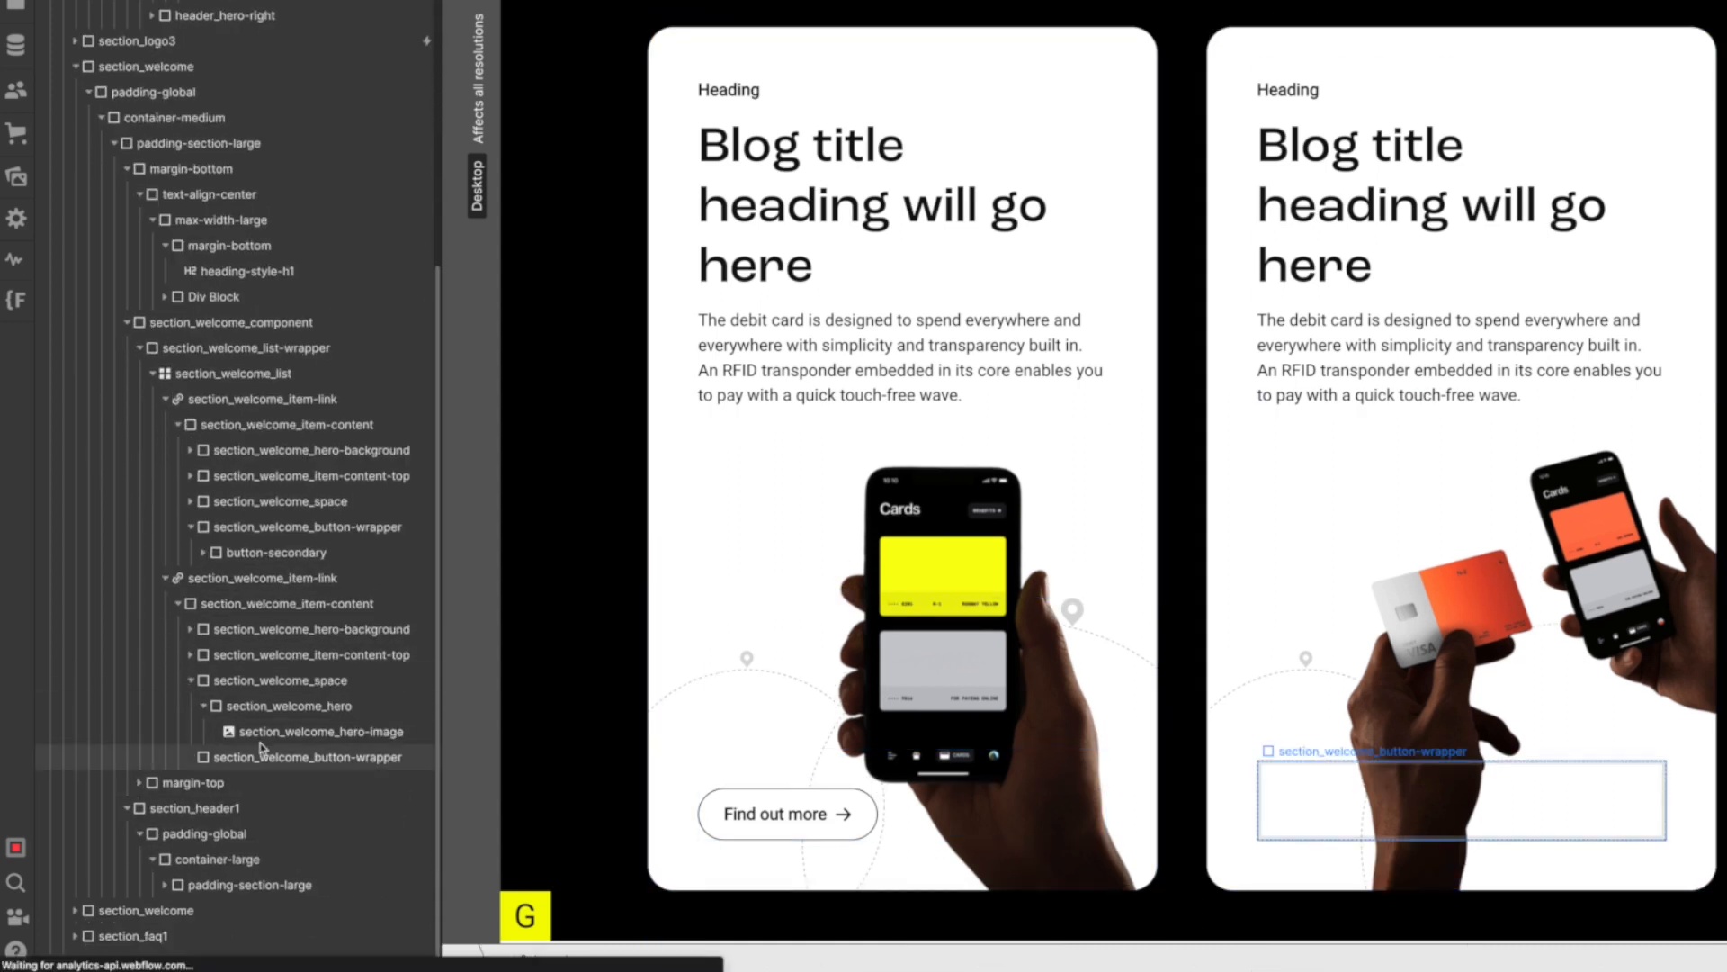
left_click(1300, 801)
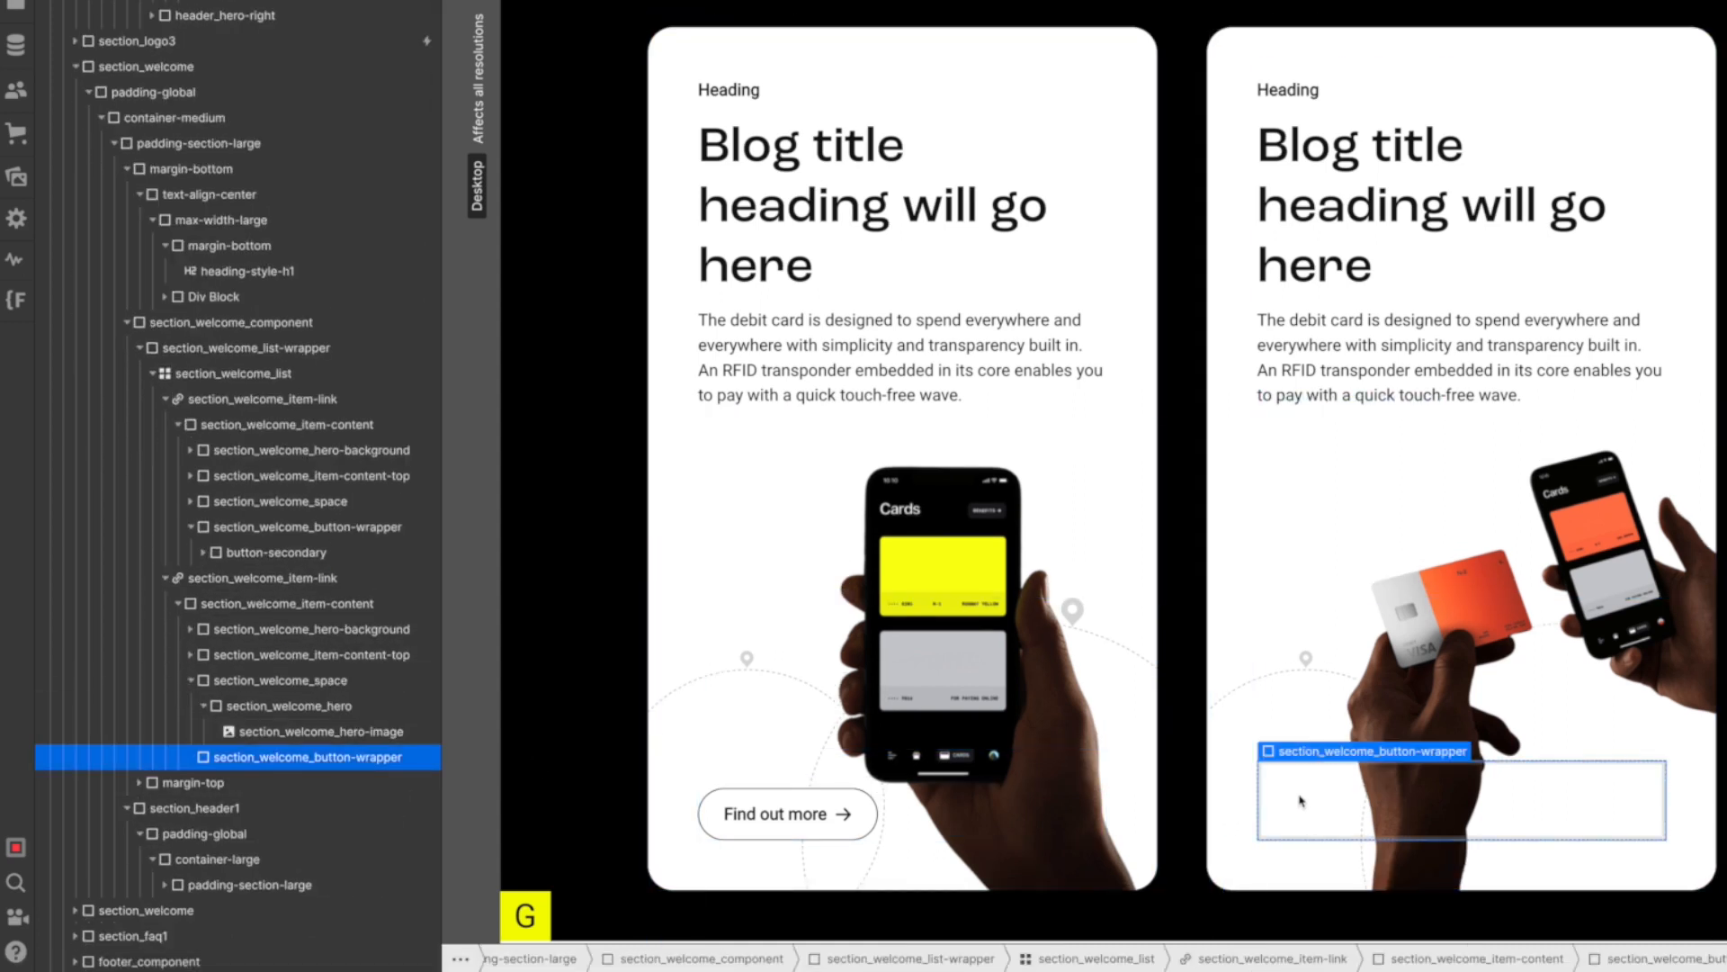
key("ctrl+v")
Replace the second card's section_welcome_hero-background-image with card-hero-back-2.svg.
left_click(1452, 635)
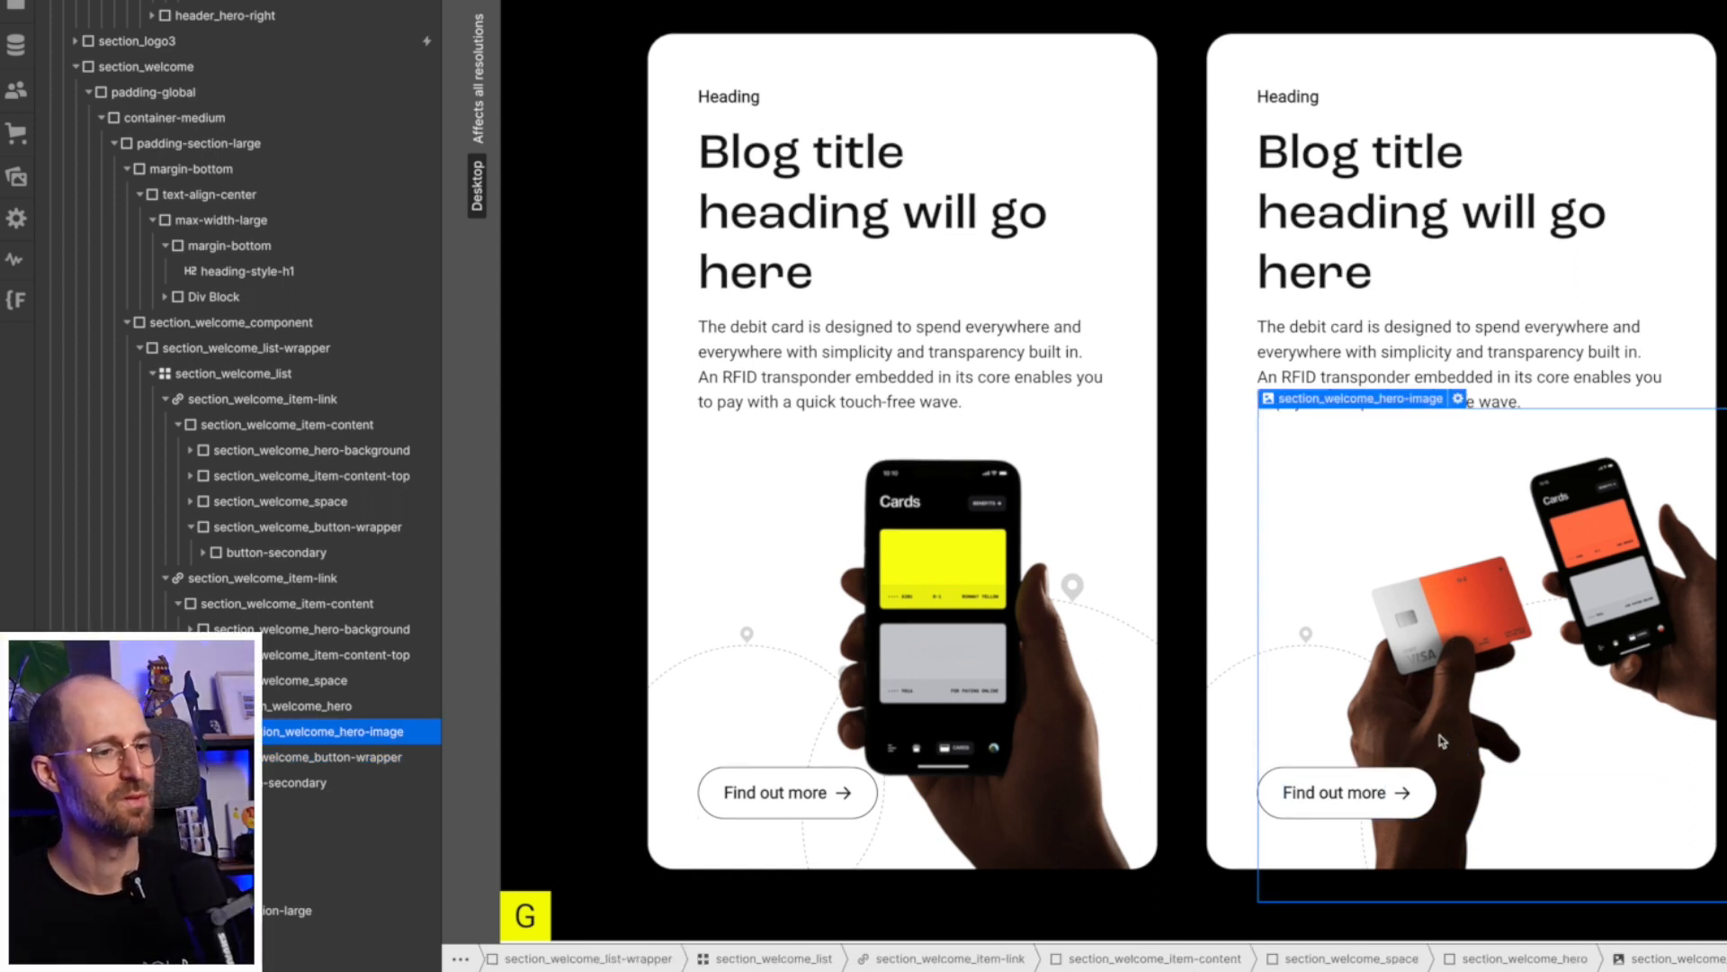
scroll(1305, 745, "up", 1)
left_click(1221, 745)
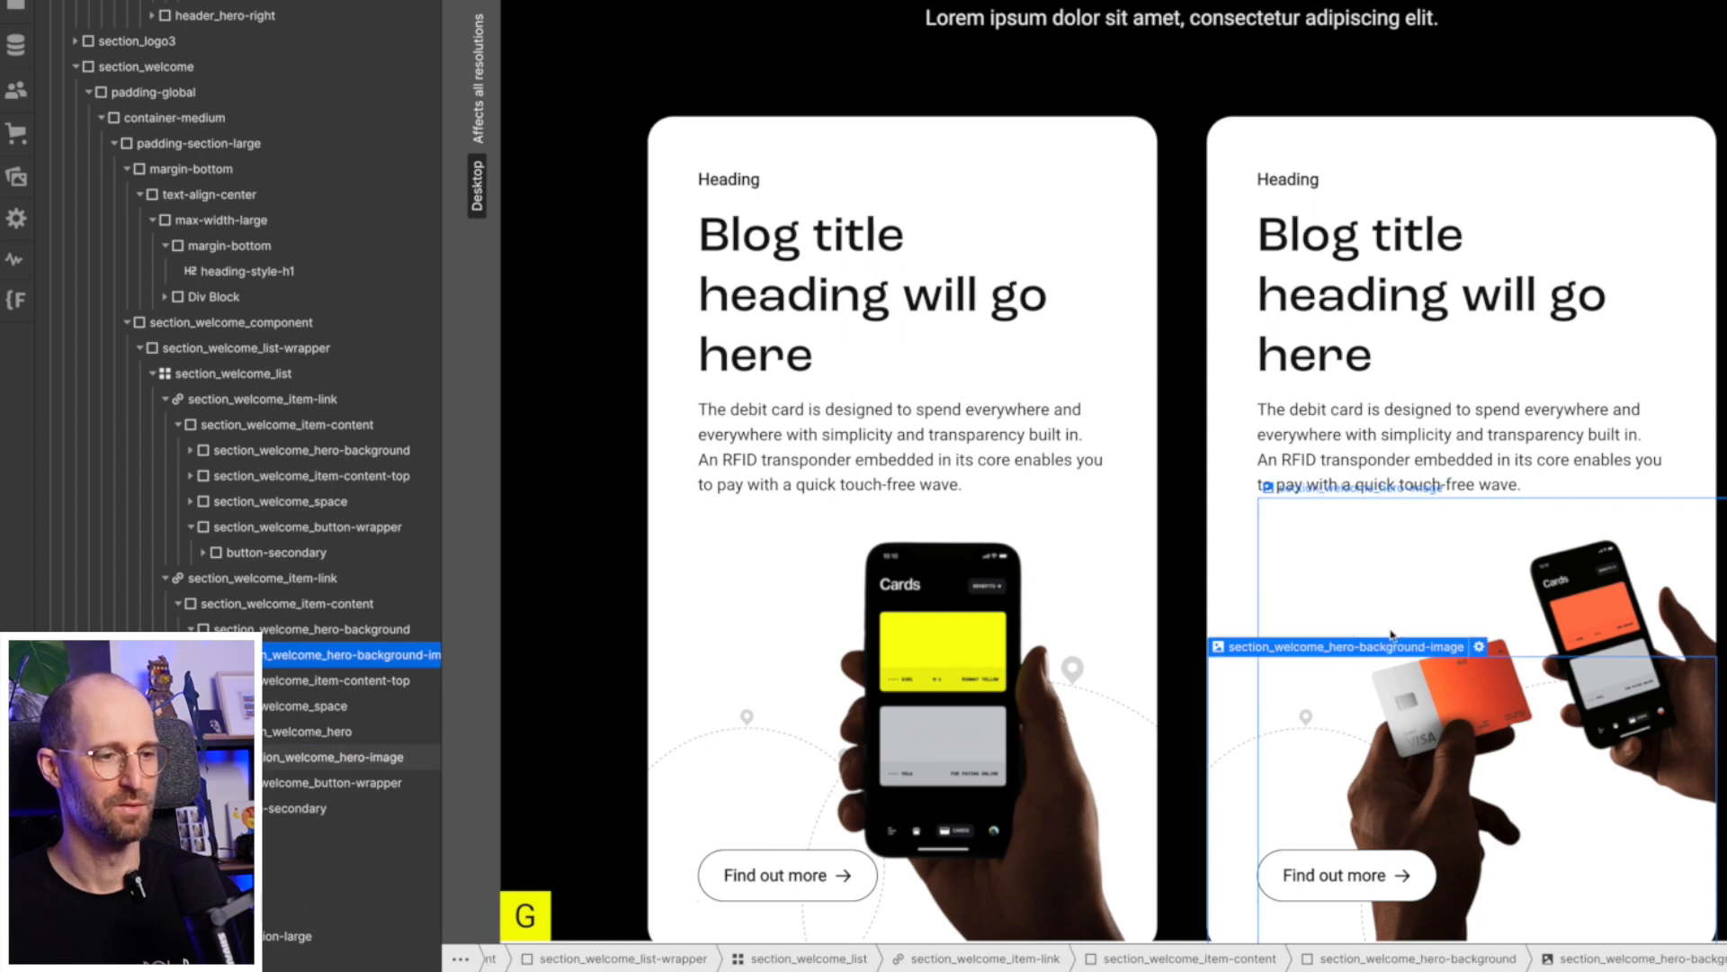
left_click(1480, 647)
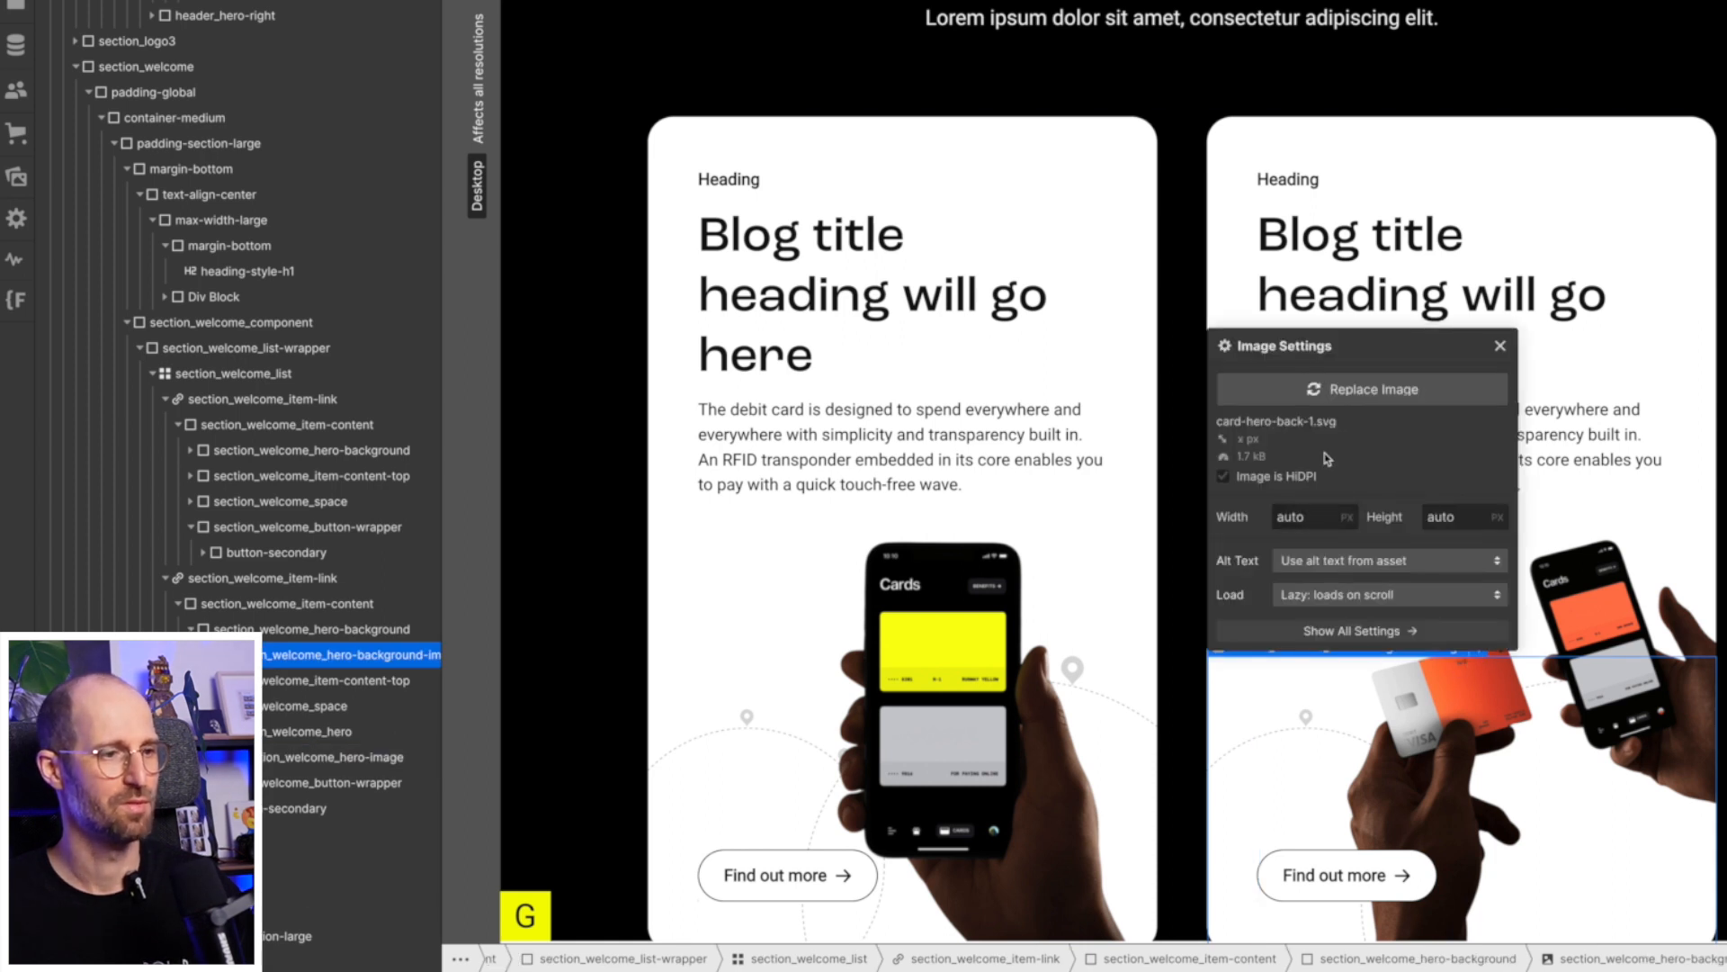
left_click(1350, 387)
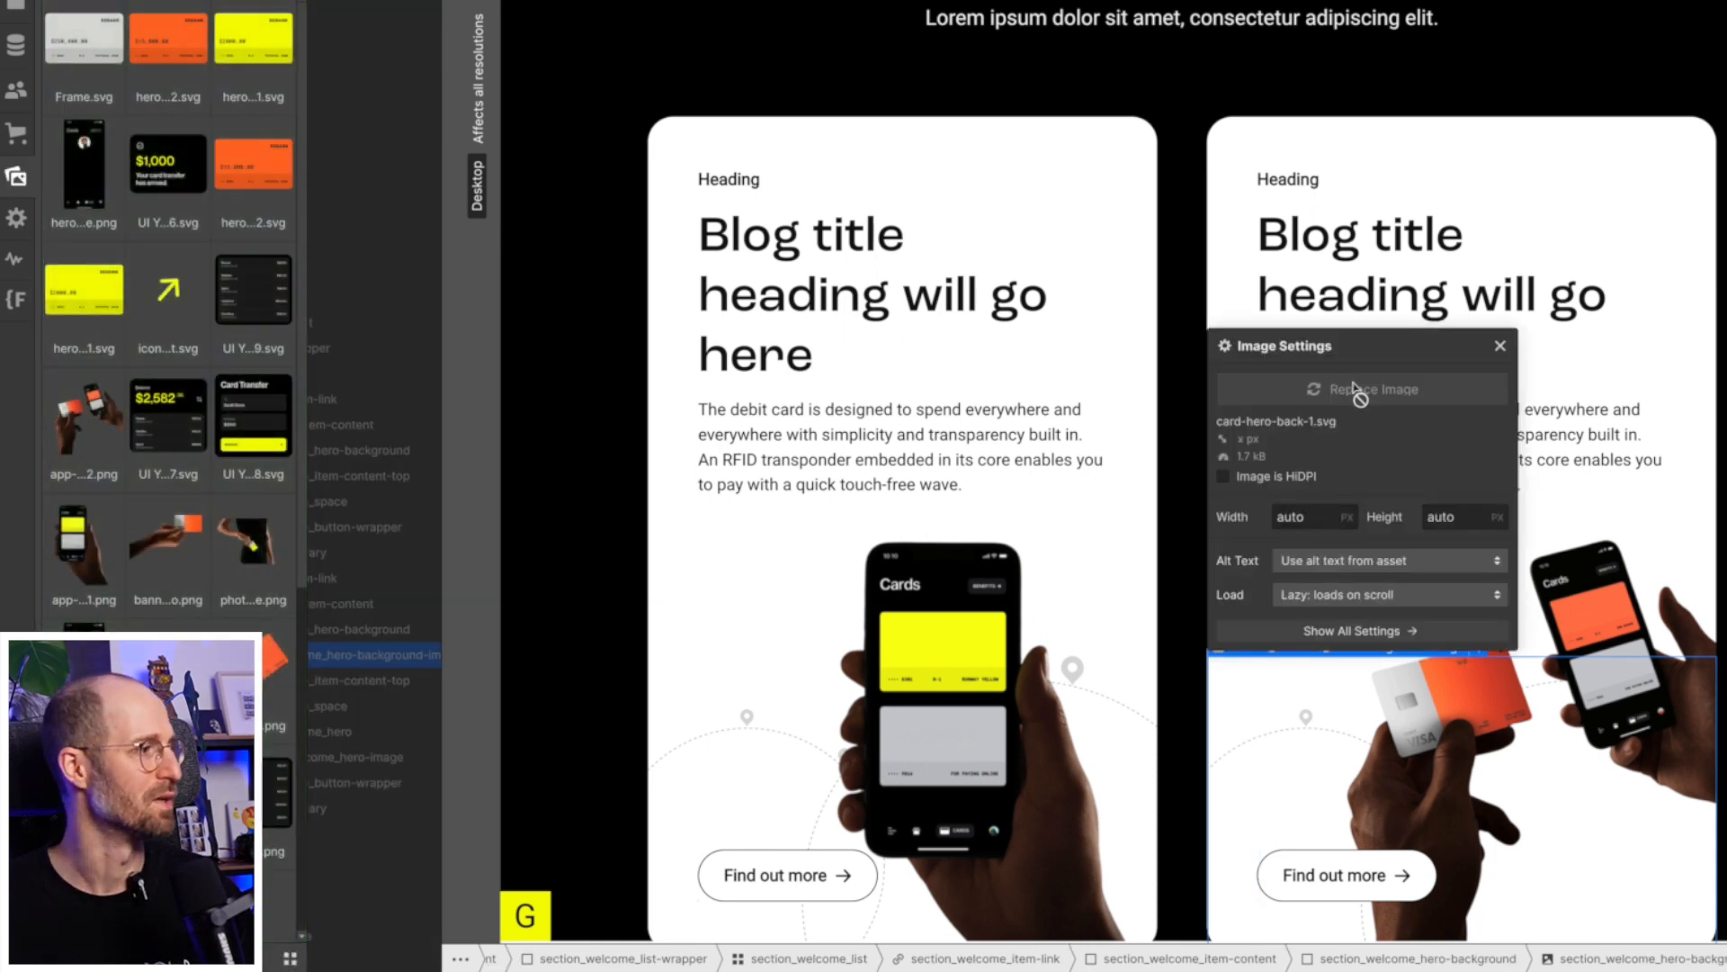
left_click_drag(302, 65, 325, 509)
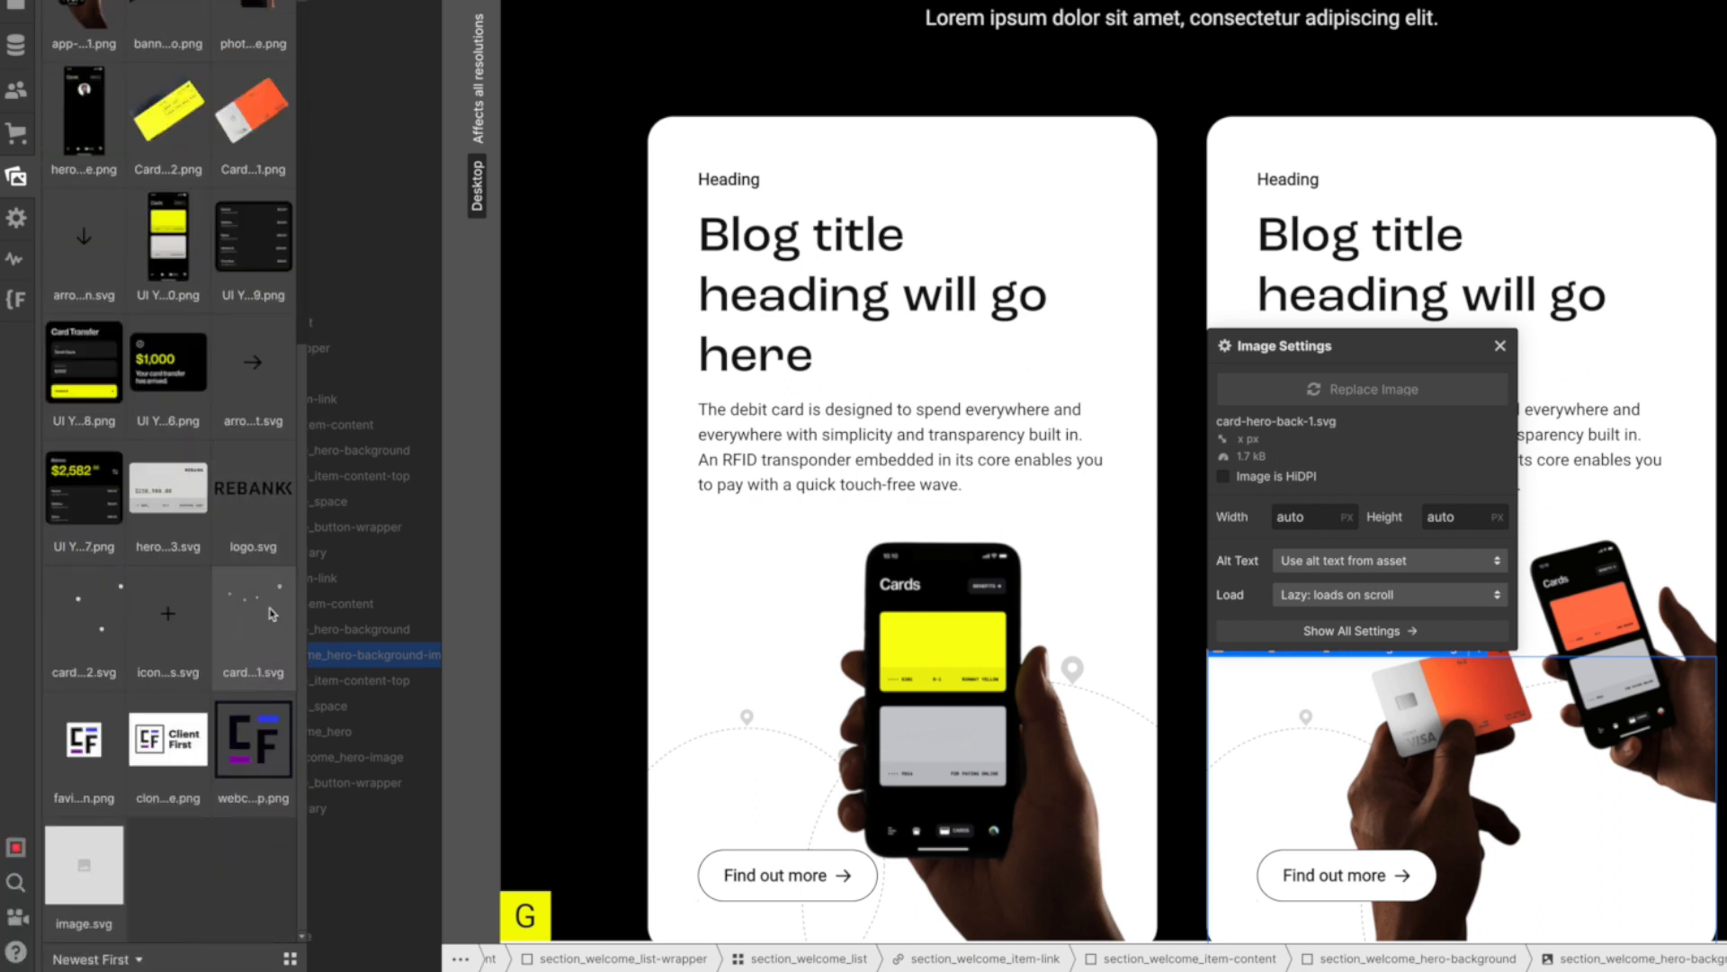
left_click(111, 616)
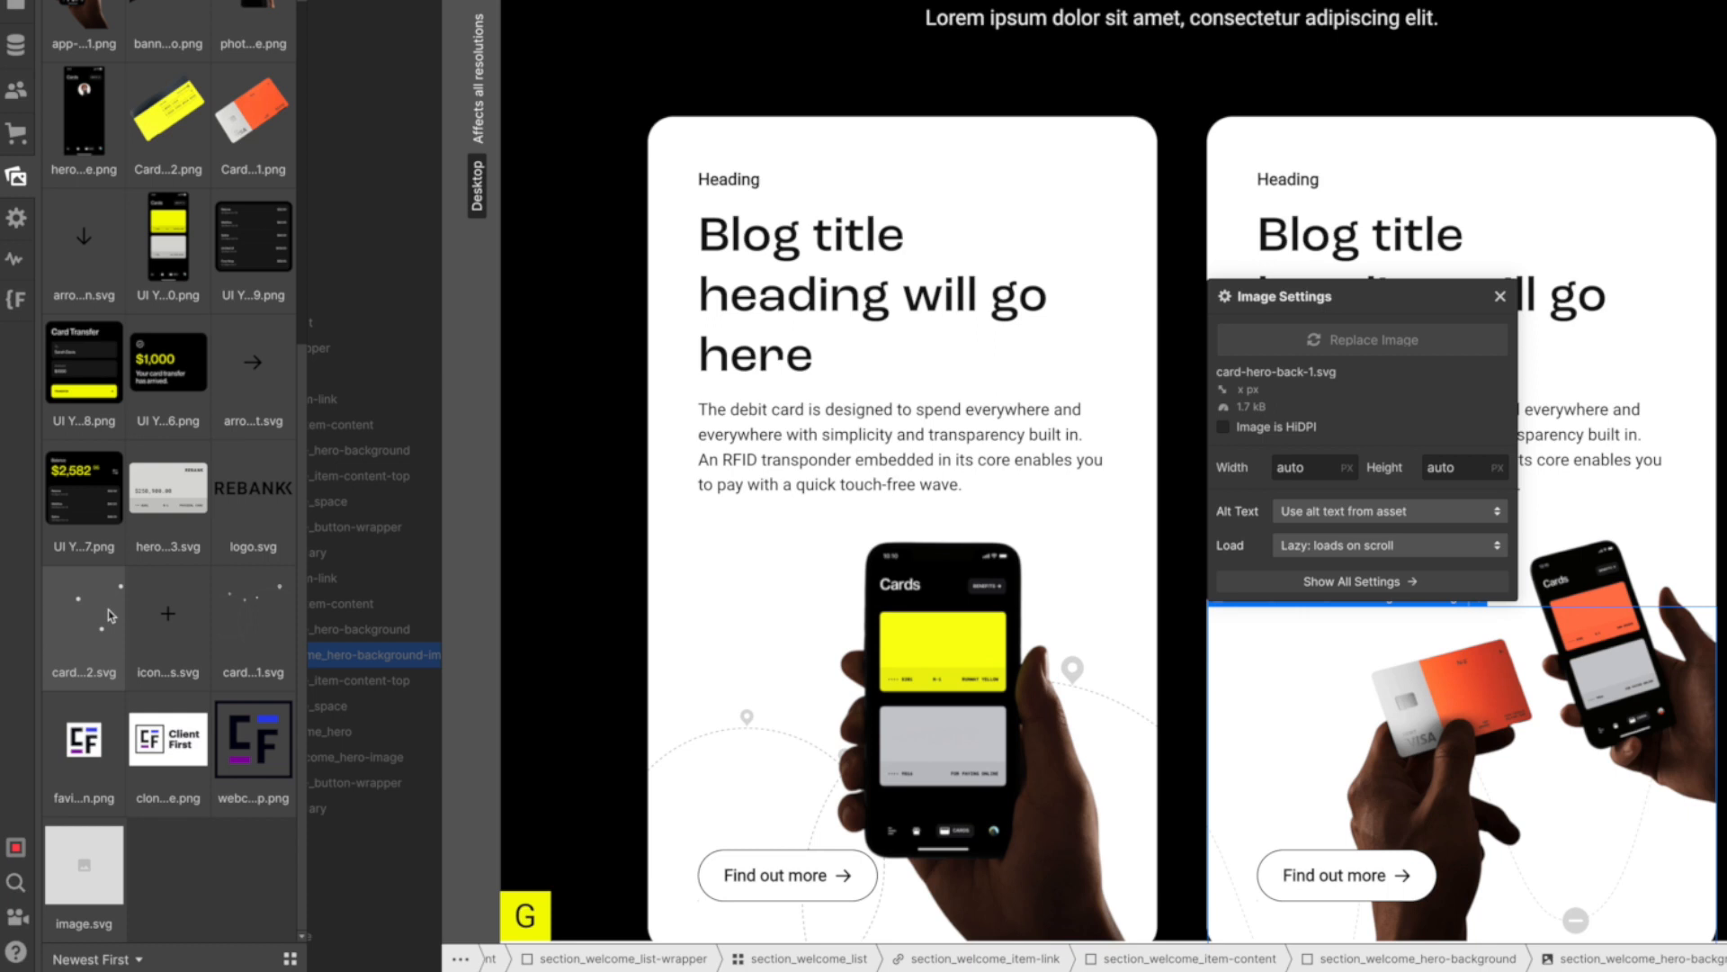
left_click(1504, 294)
scroll(1508, 419, "down", 3)
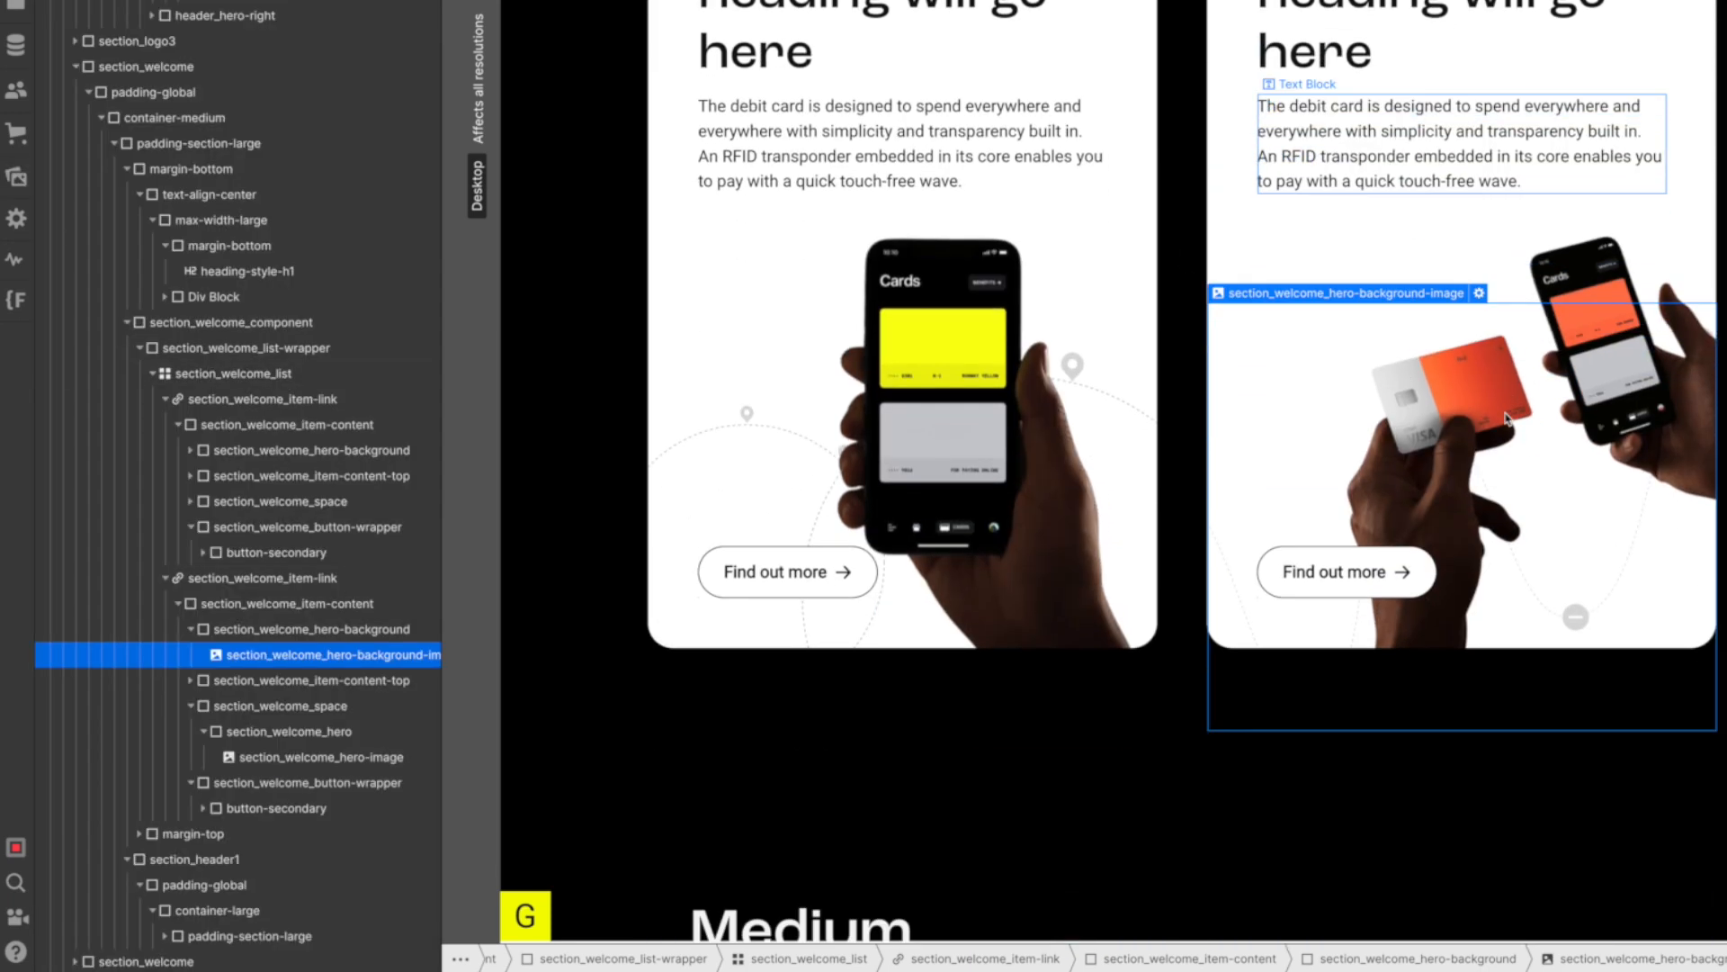
Review both cards on the page, then switch to Figma and examine the second card's texts and the surrounding welcome section design.
scroll(1505, 418, "up", 2)
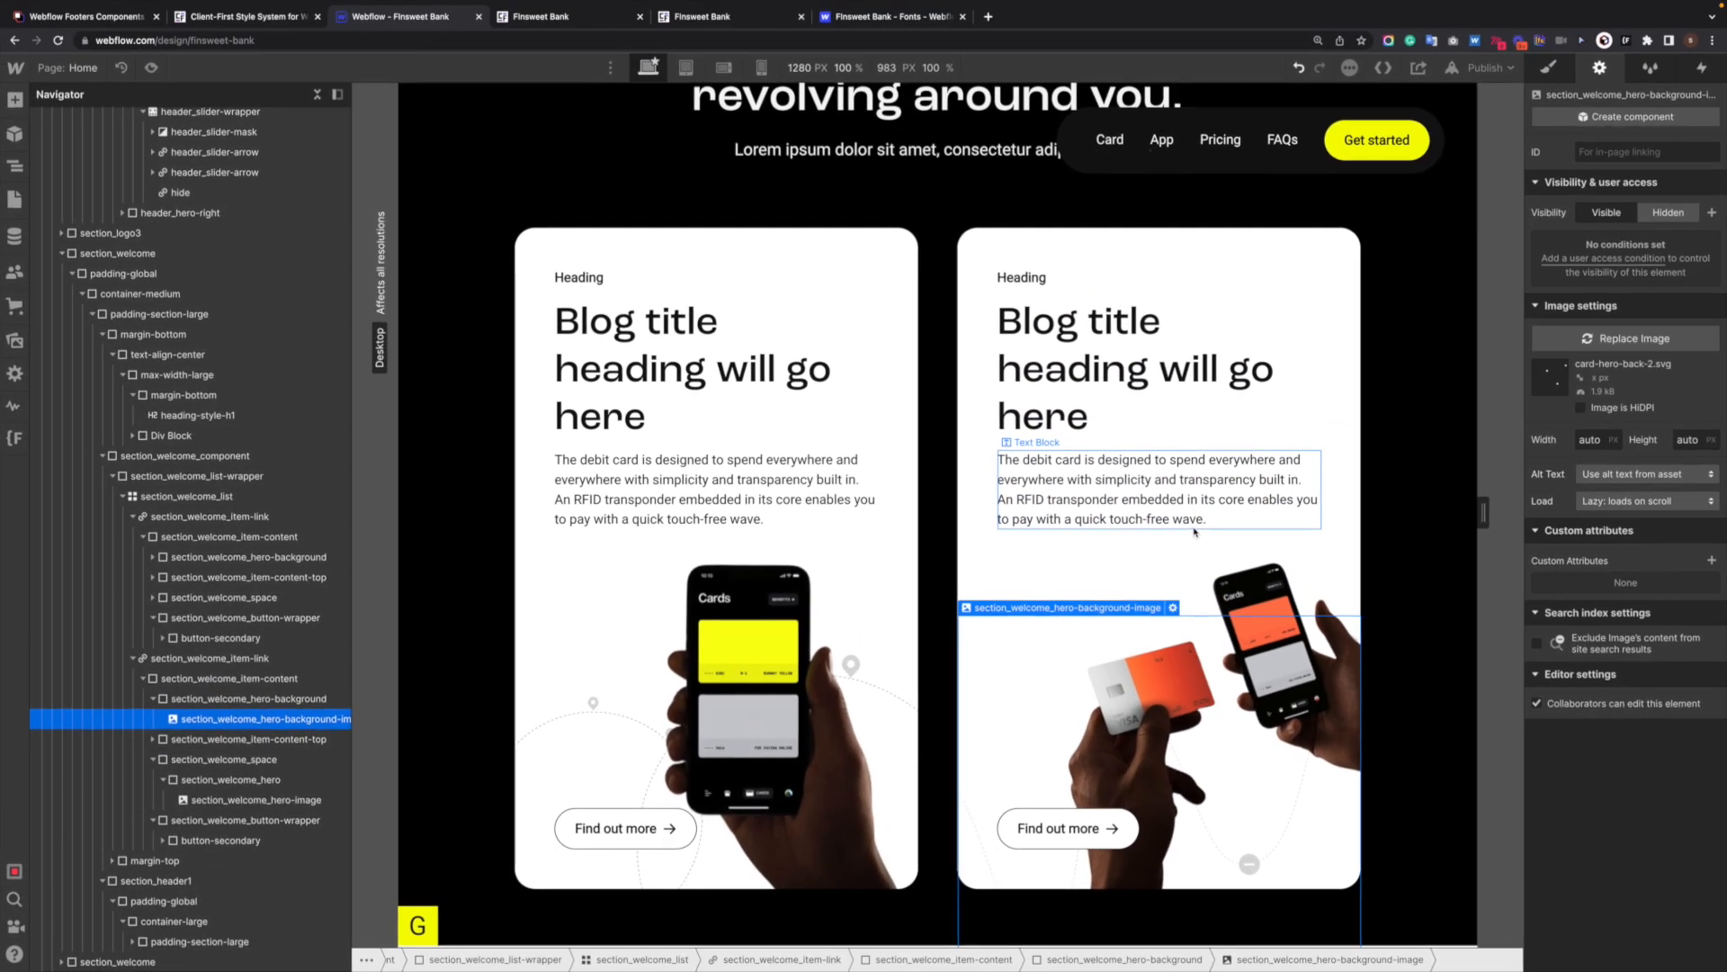
scroll(1505, 419, "down", 1)
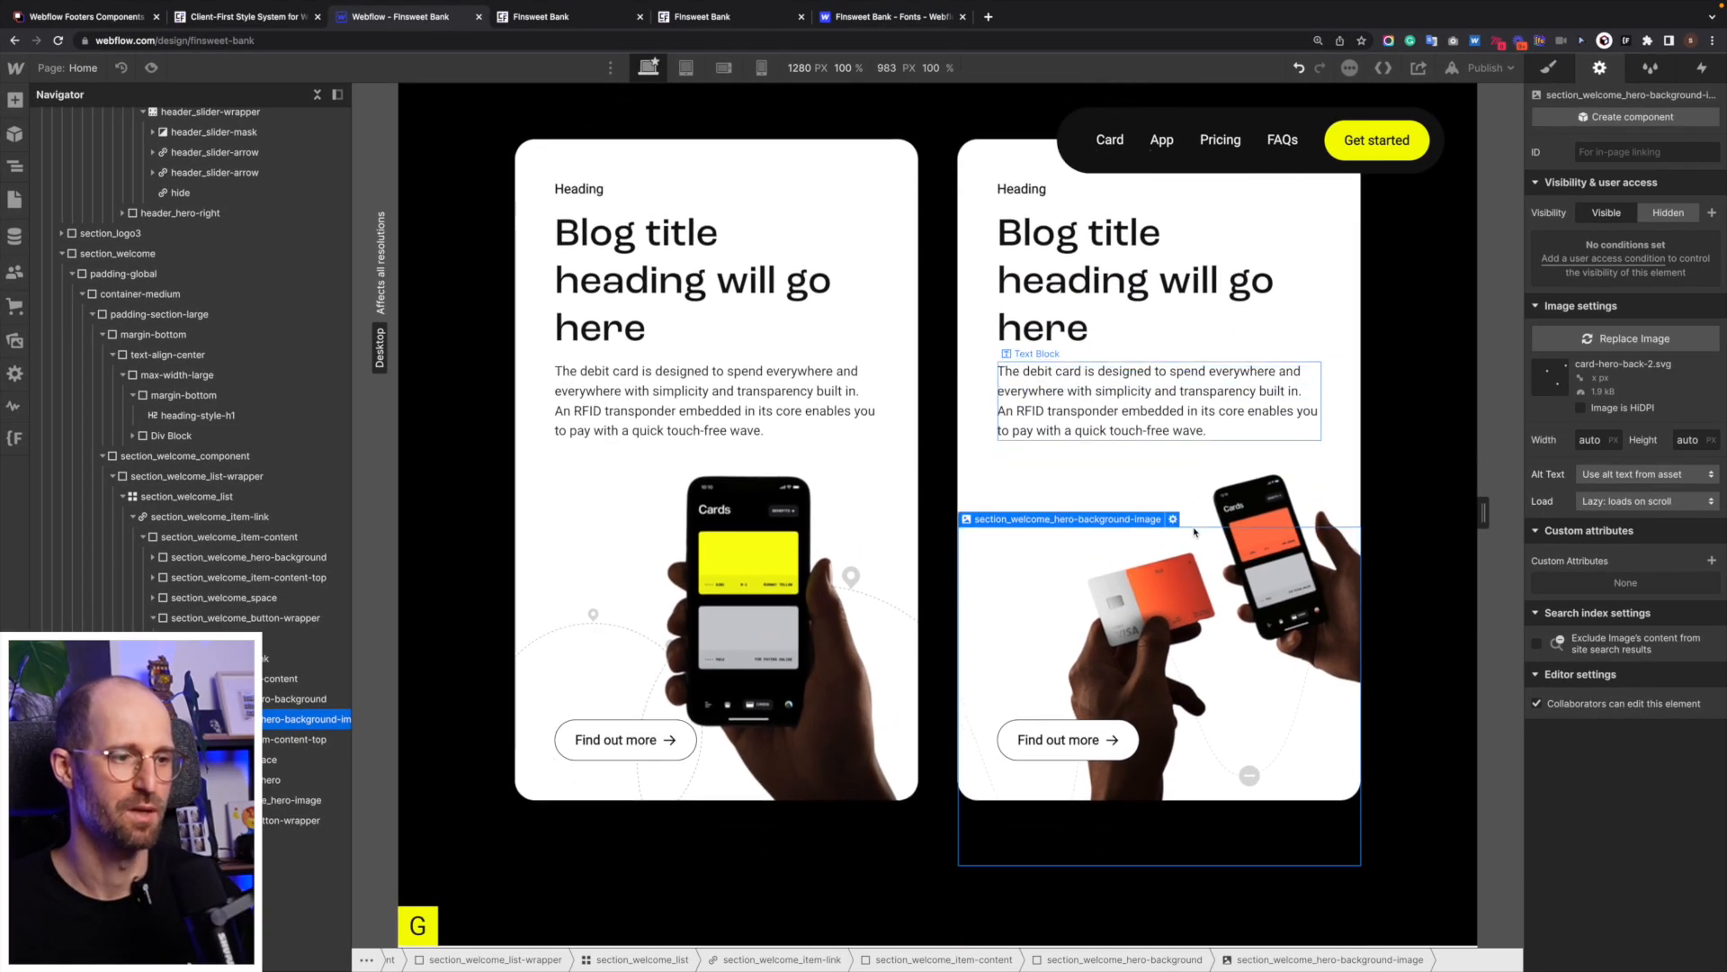
scroll(1160, 530, "up", 3)
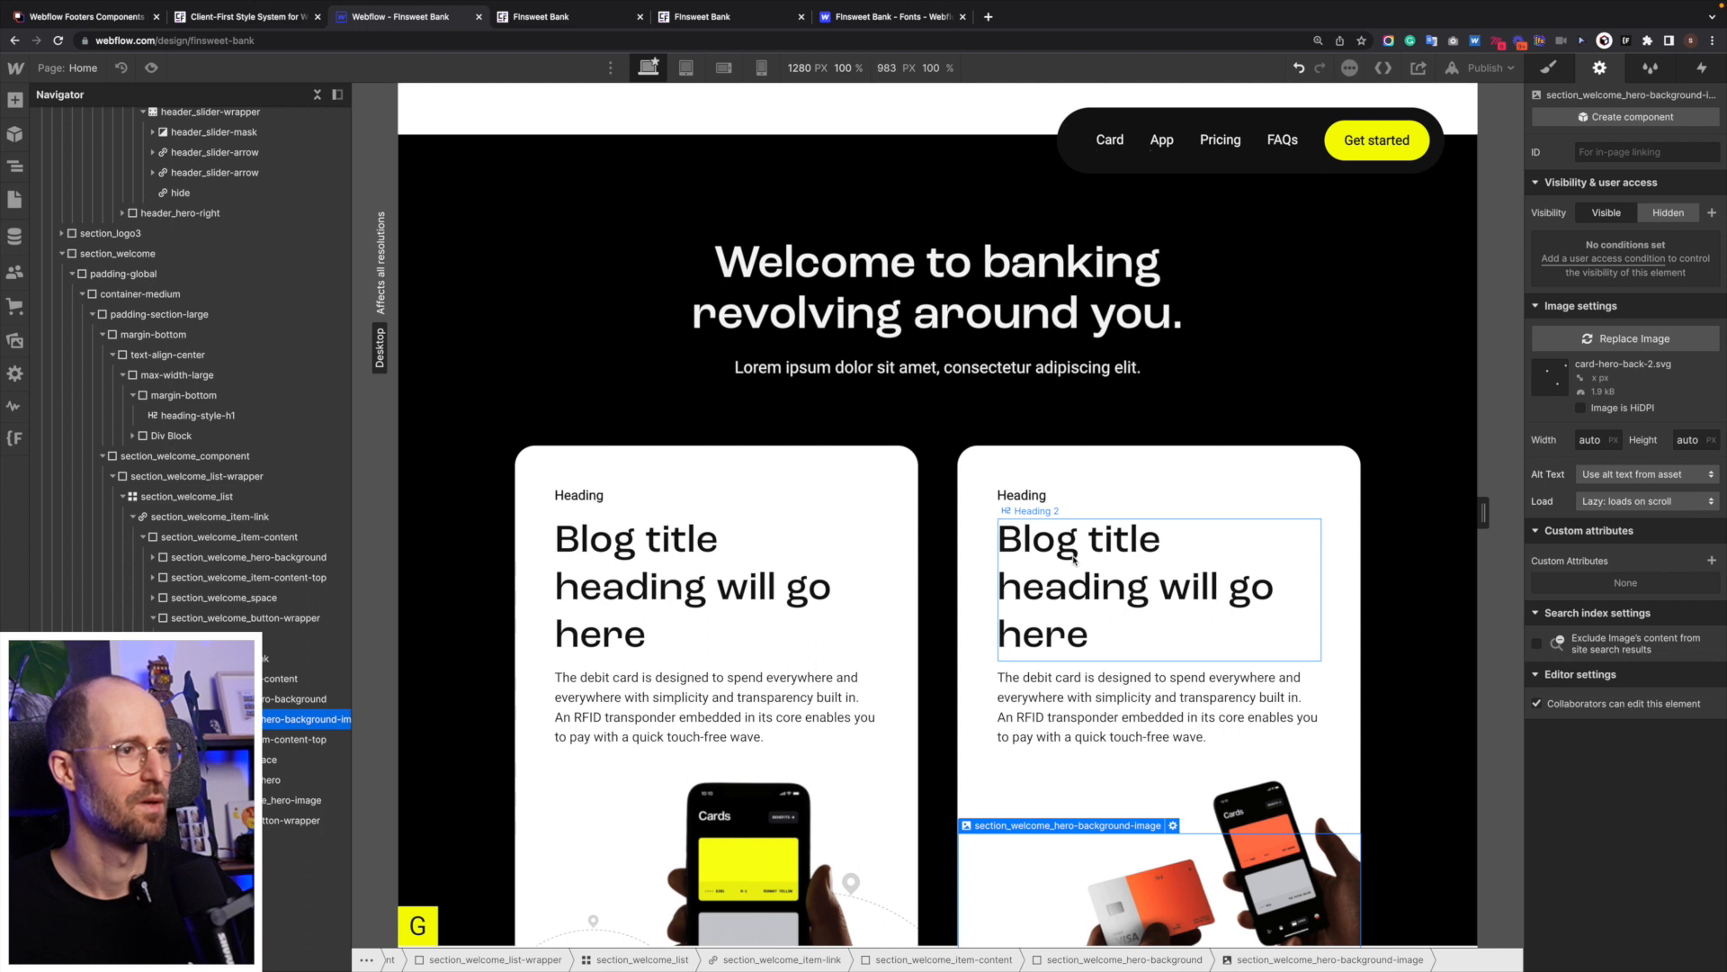
left_click(1129, 533)
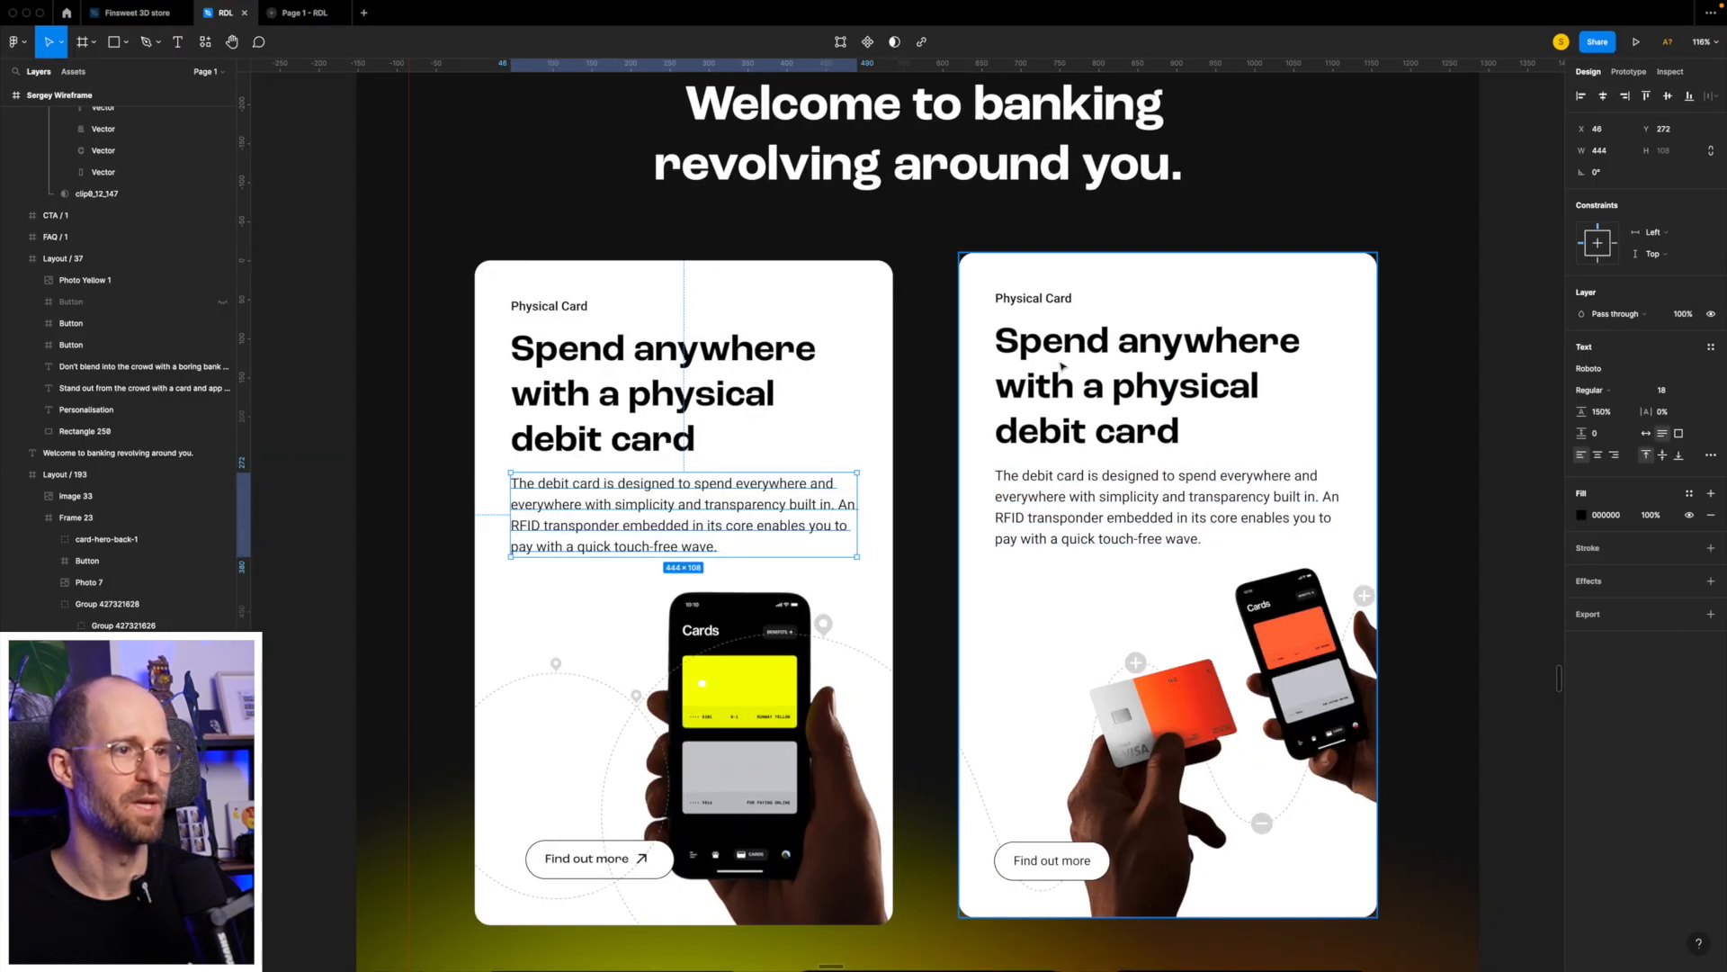
left_click(1063, 365)
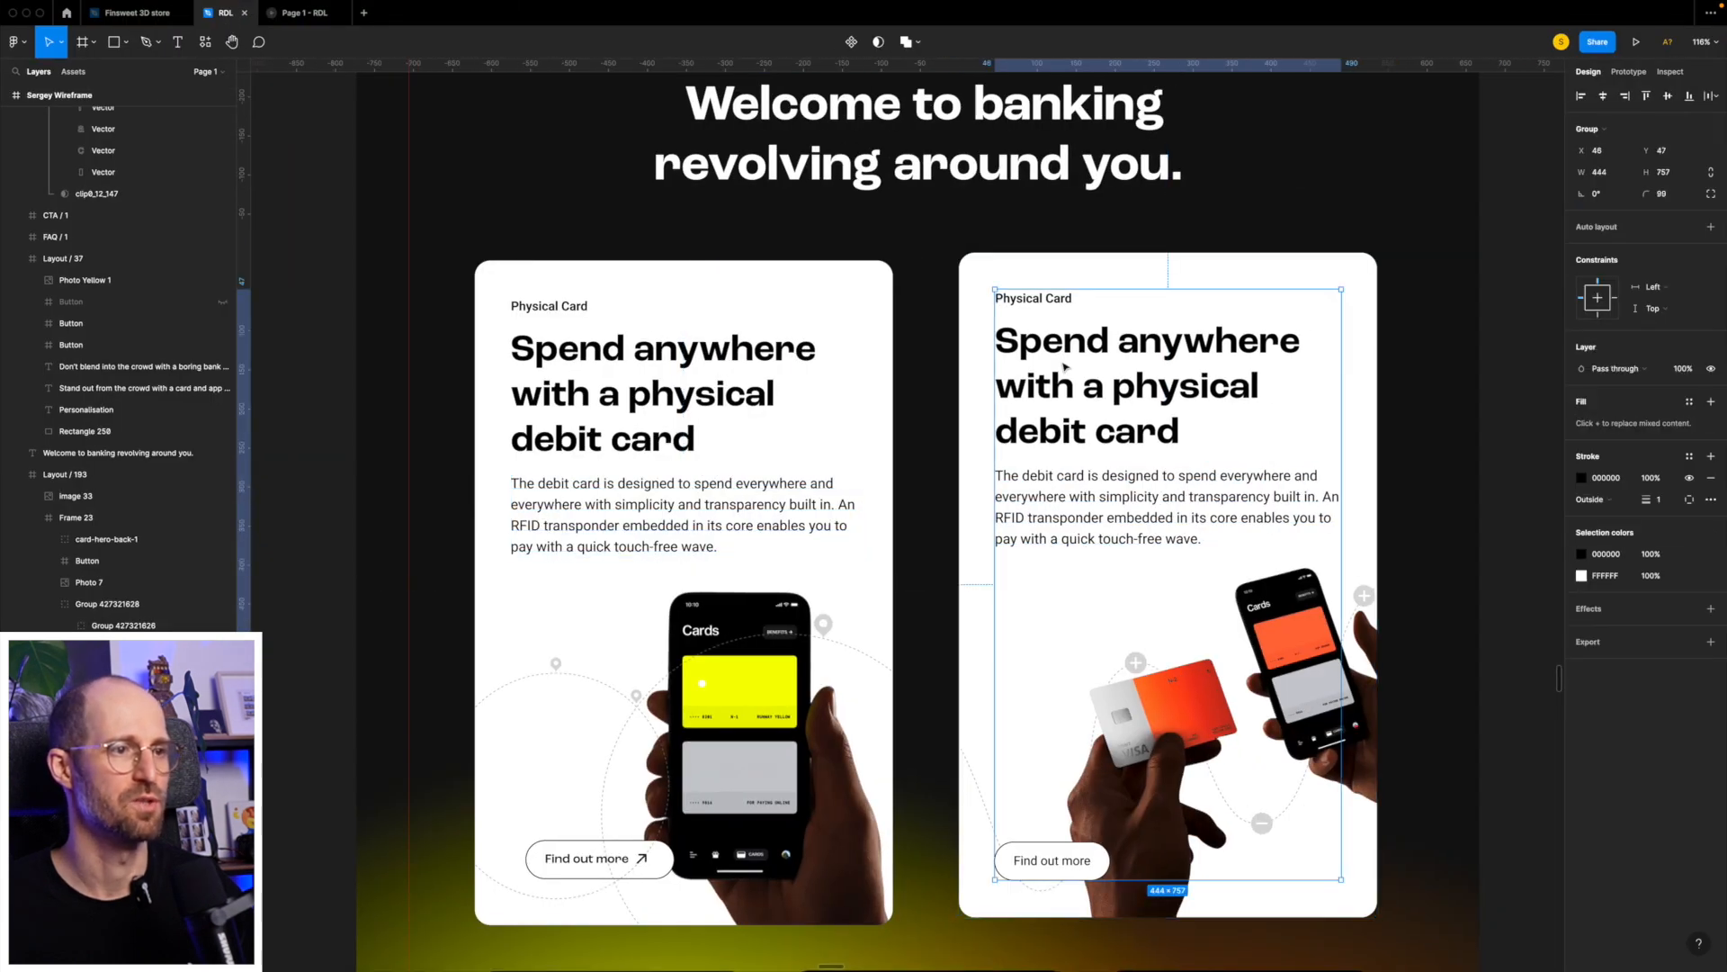
left_click(1036, 302)
left_click(1035, 358)
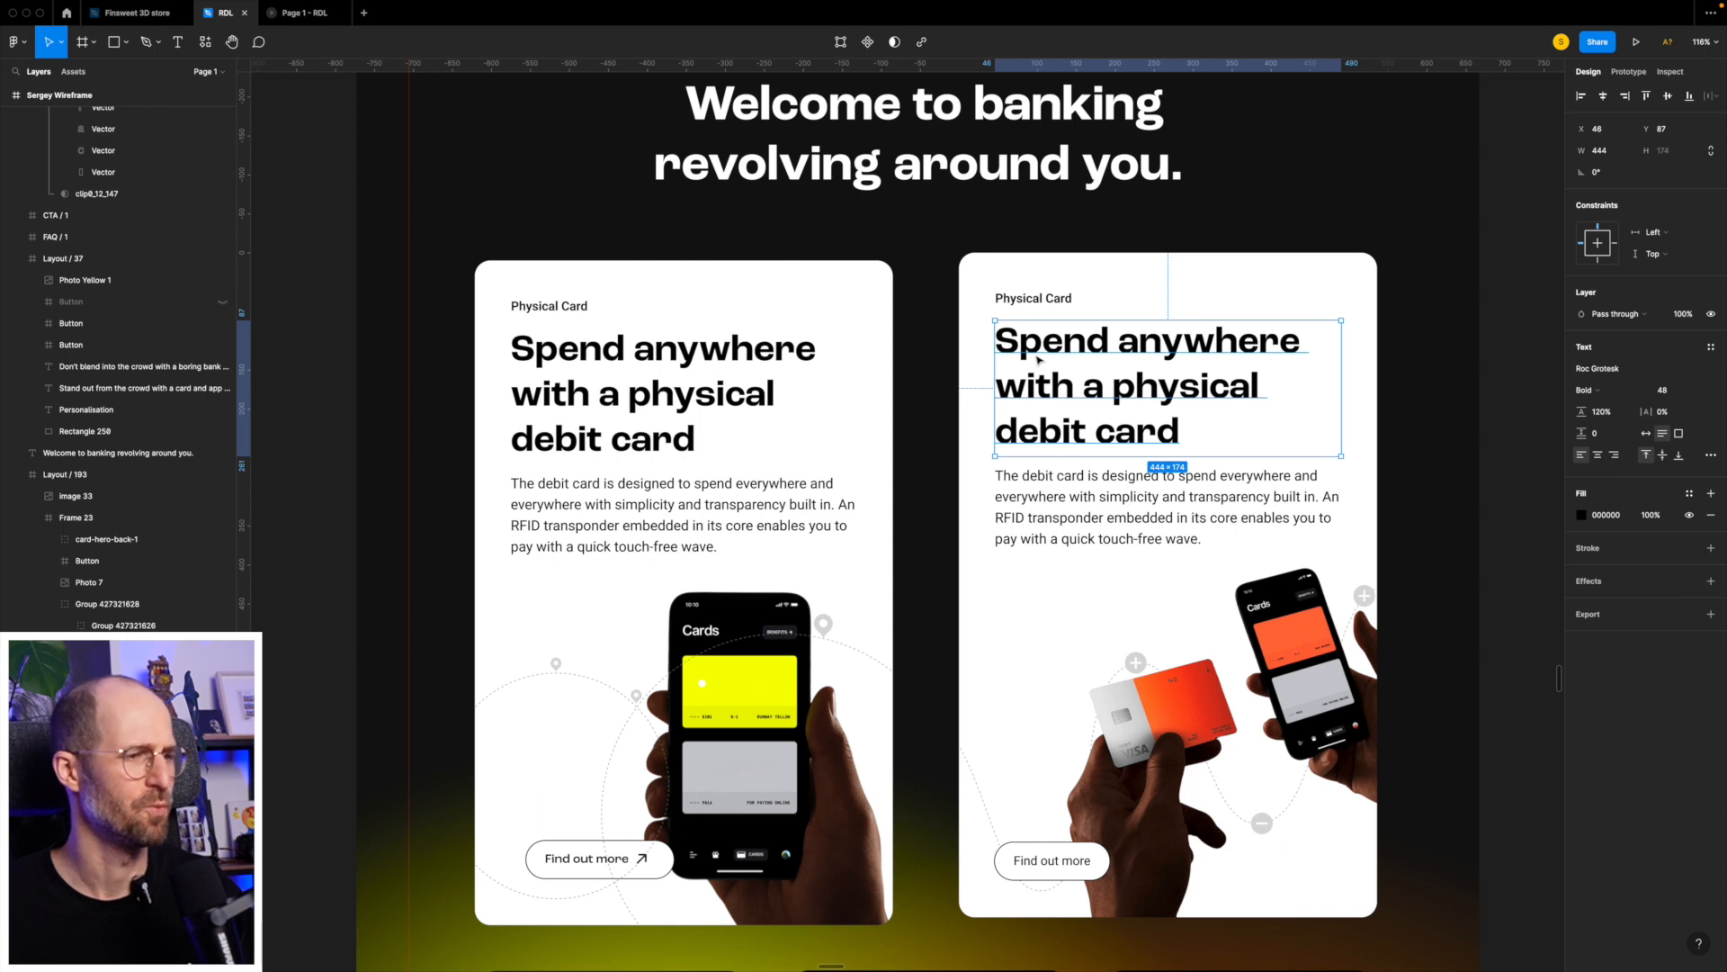
scroll(1007, 527, "down", 5)
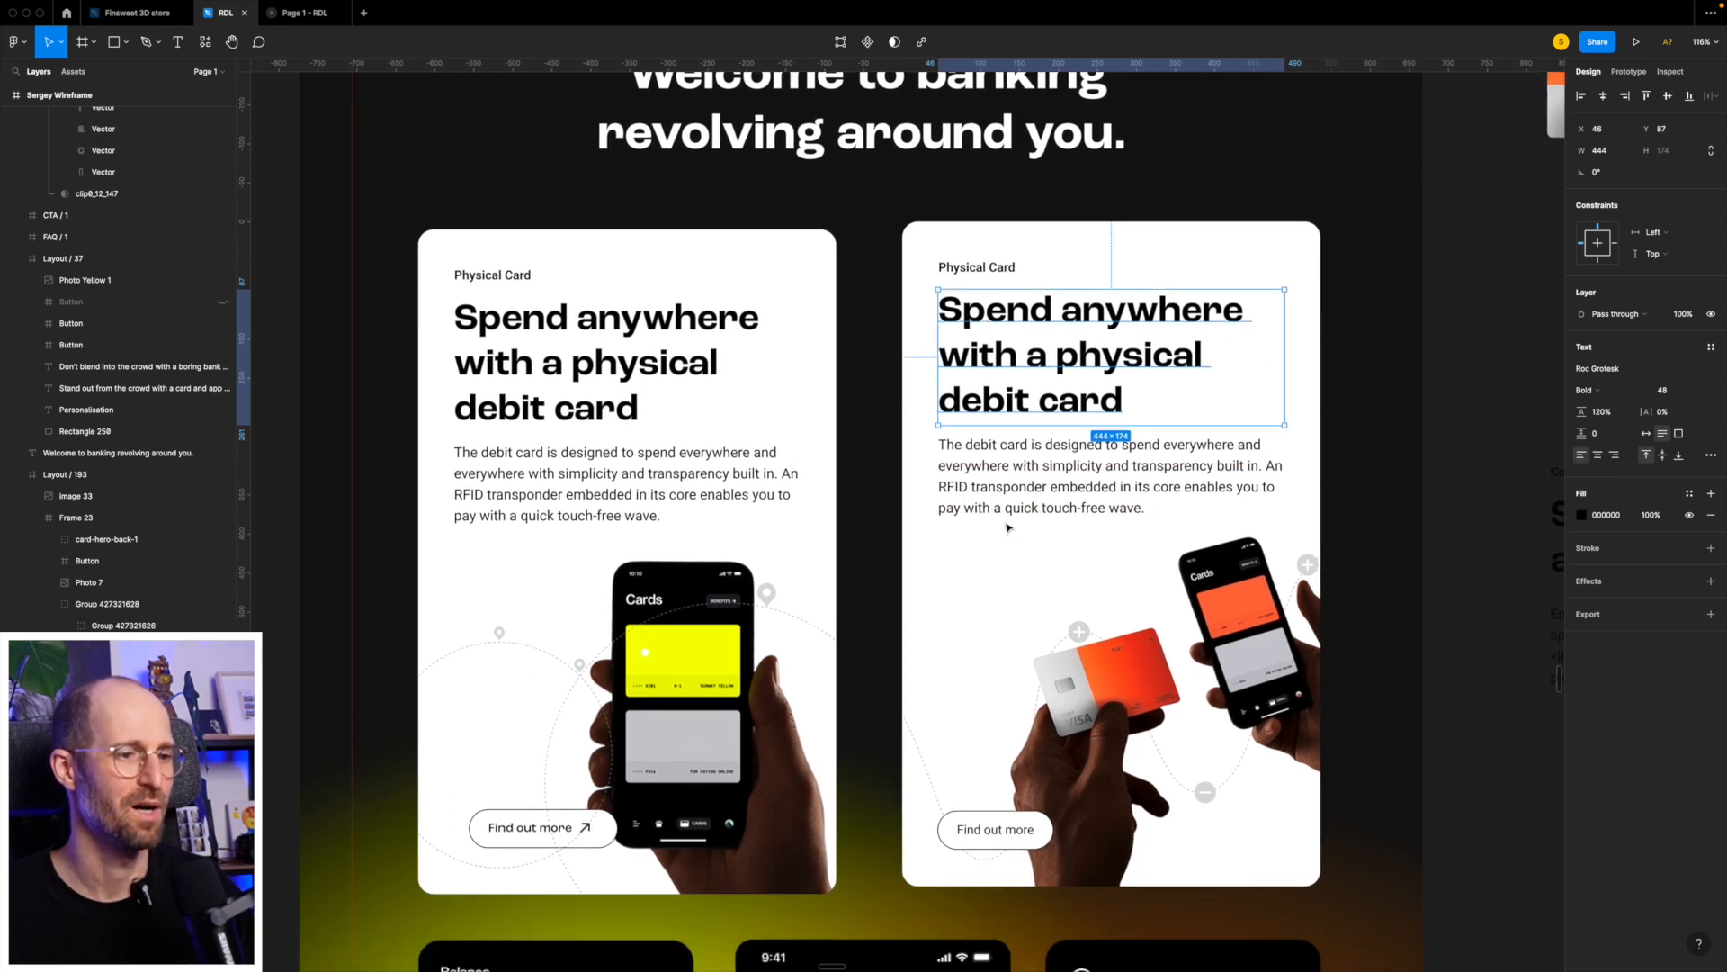
scroll(1008, 527, "down", 5)
scroll(1007, 527, "up", 5)
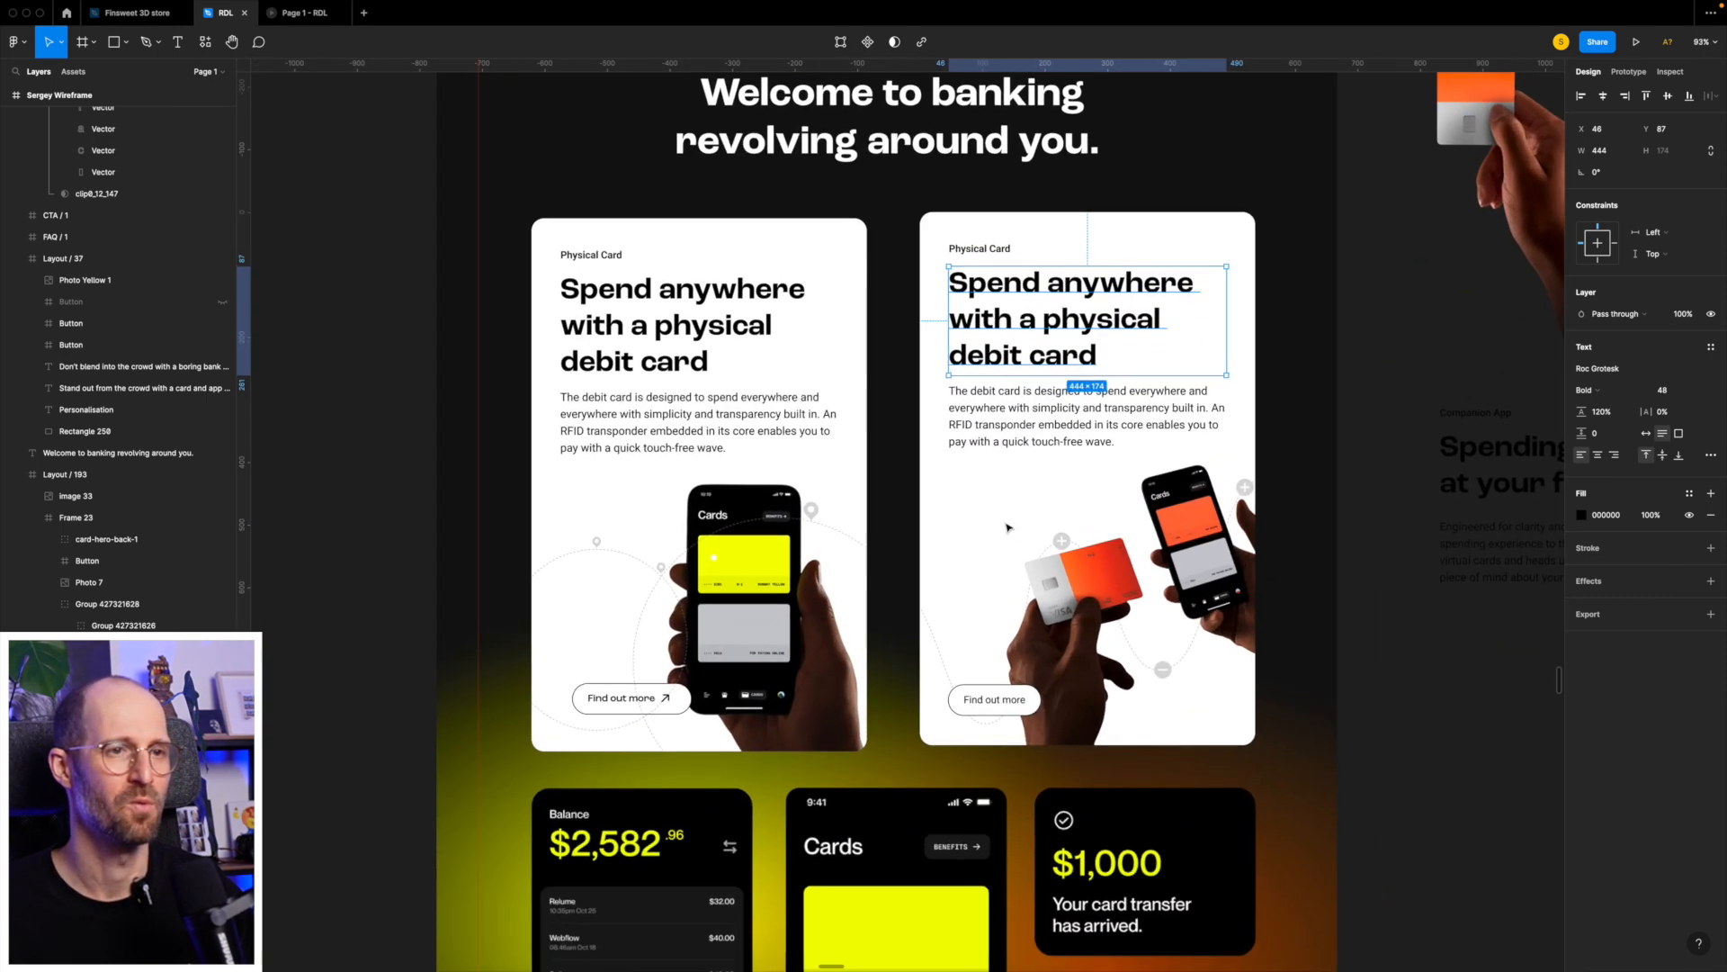
scroll(1008, 527, "left", 2)
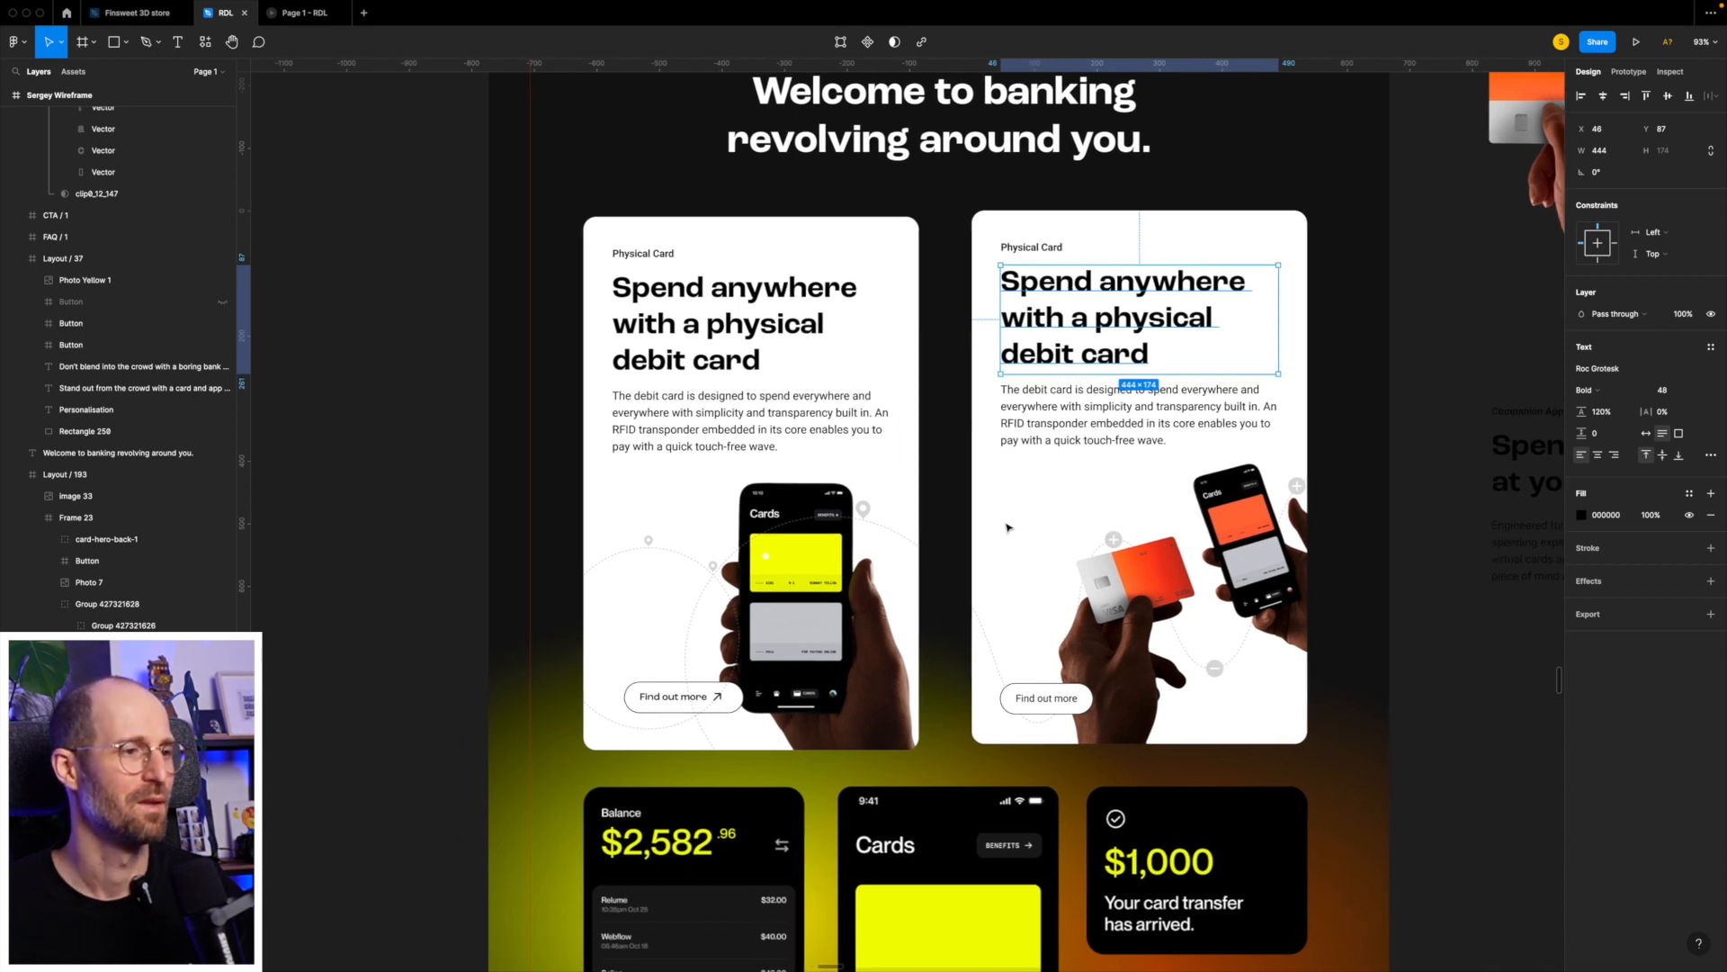
scroll(1008, 527, "down", 5)
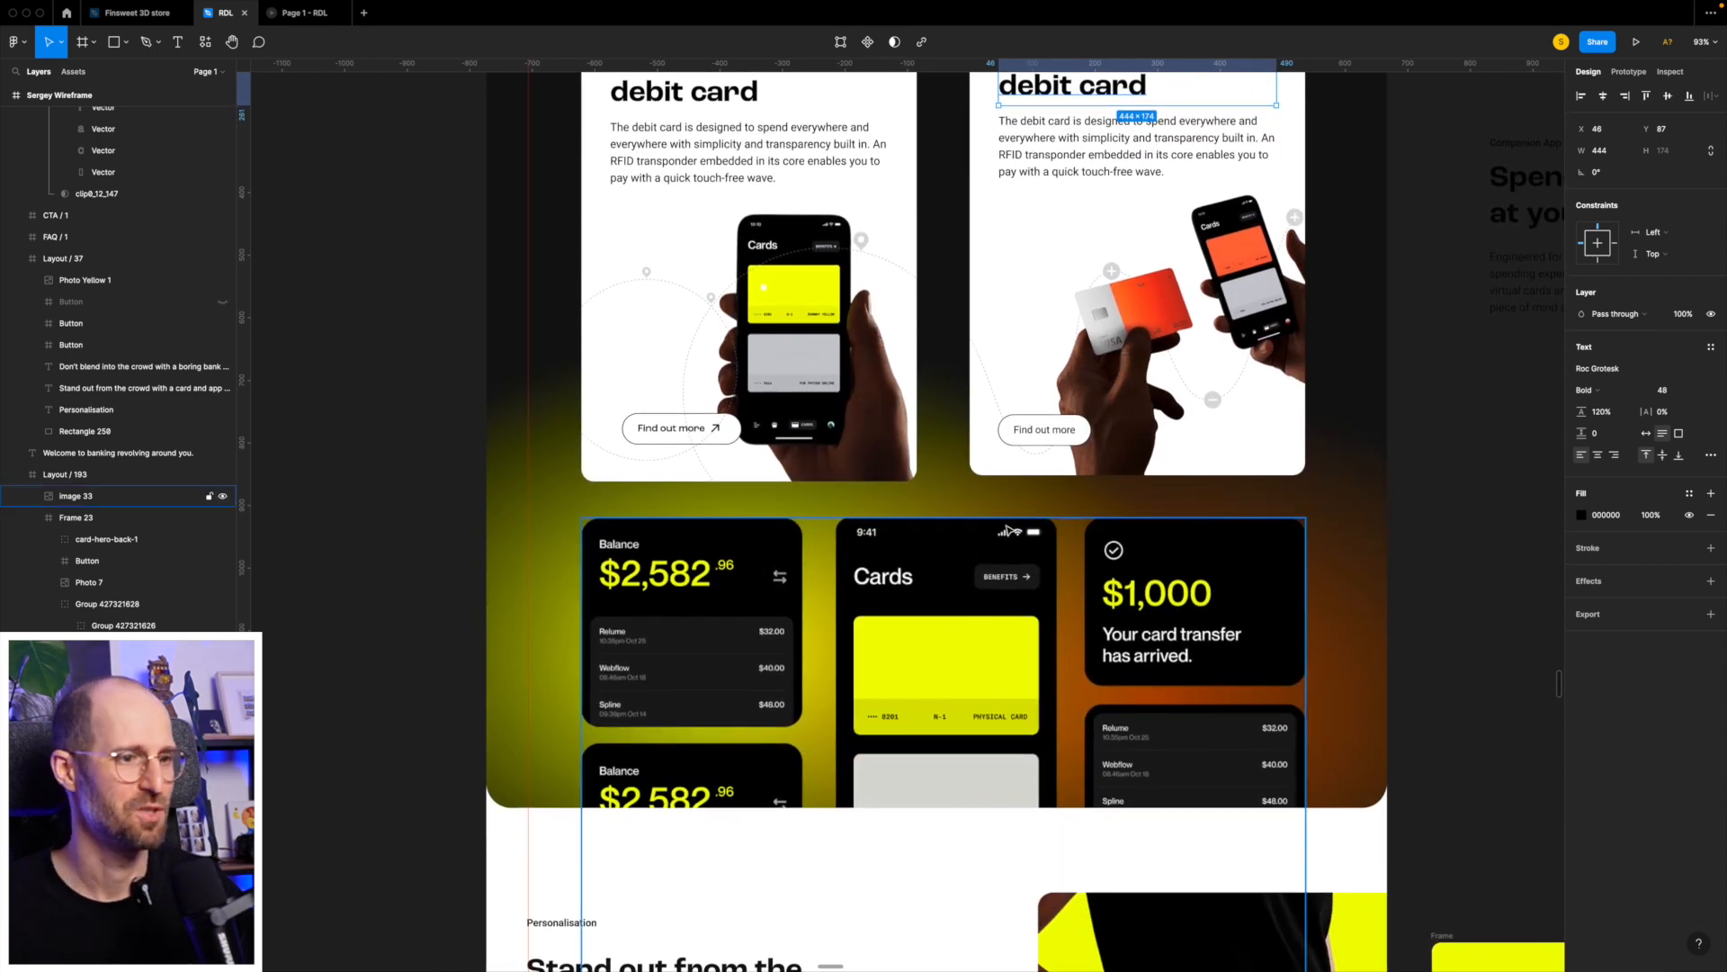
scroll(1008, 529, "up", 10)
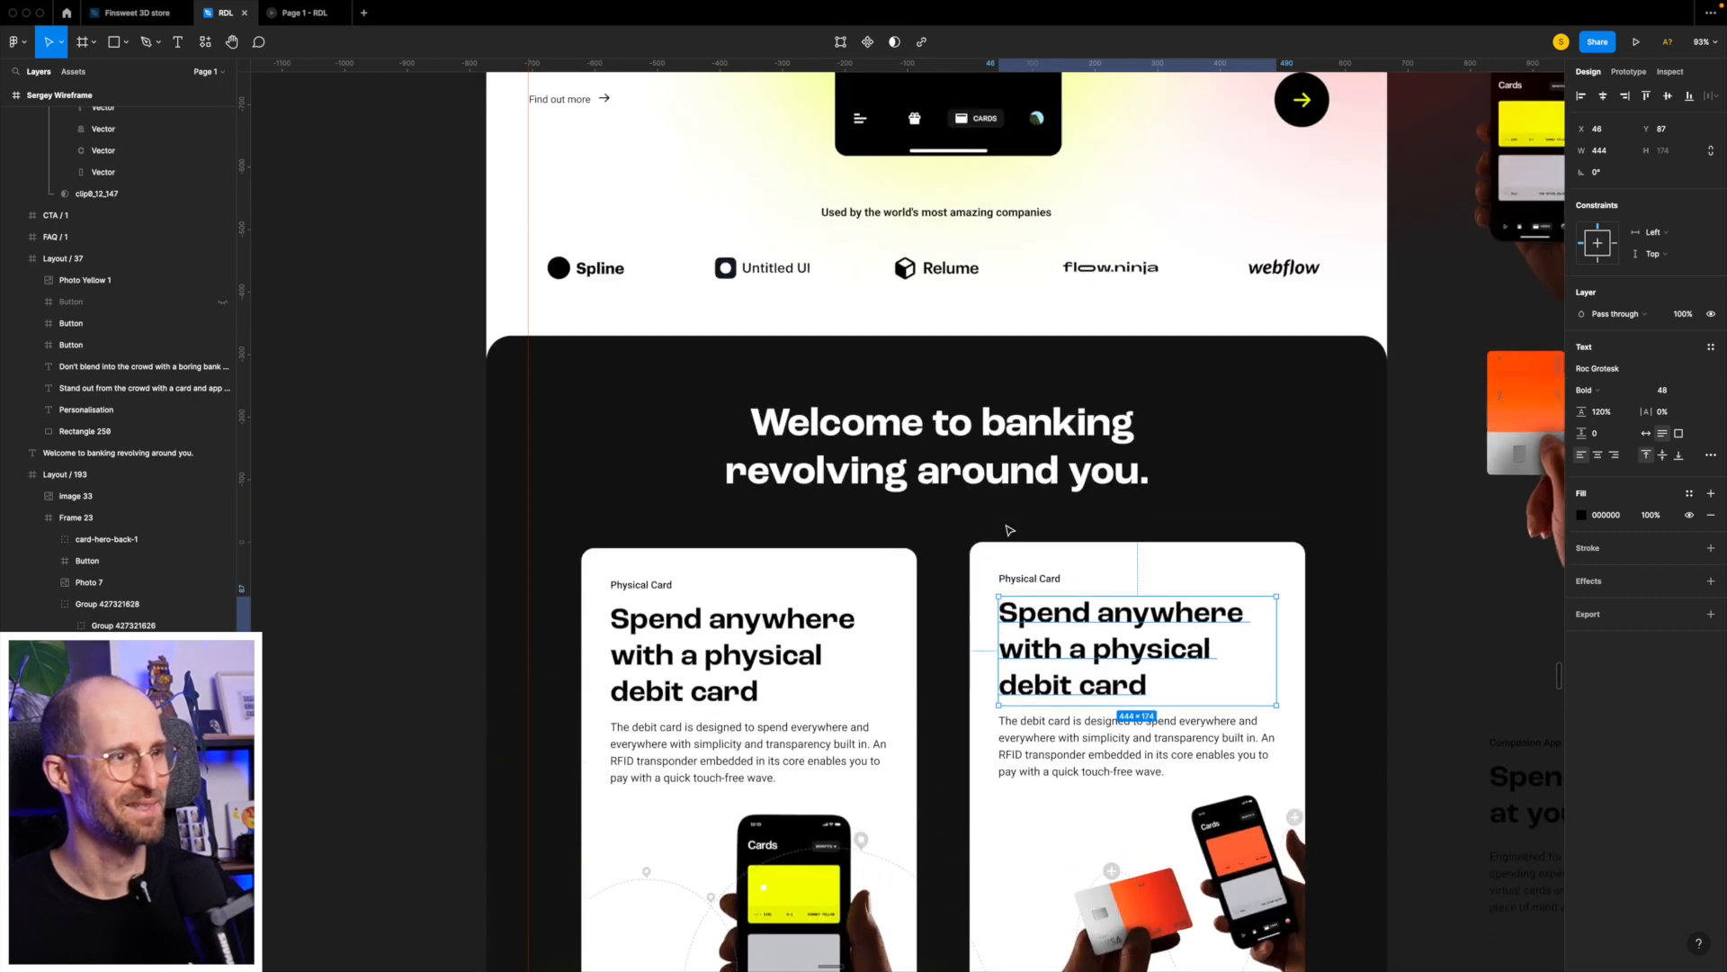
Compare the welcome section's heading in the Figma design with the heading and paragraph on the Webflow page.
scroll(1009, 529, "down", 2)
double_click(873, 414)
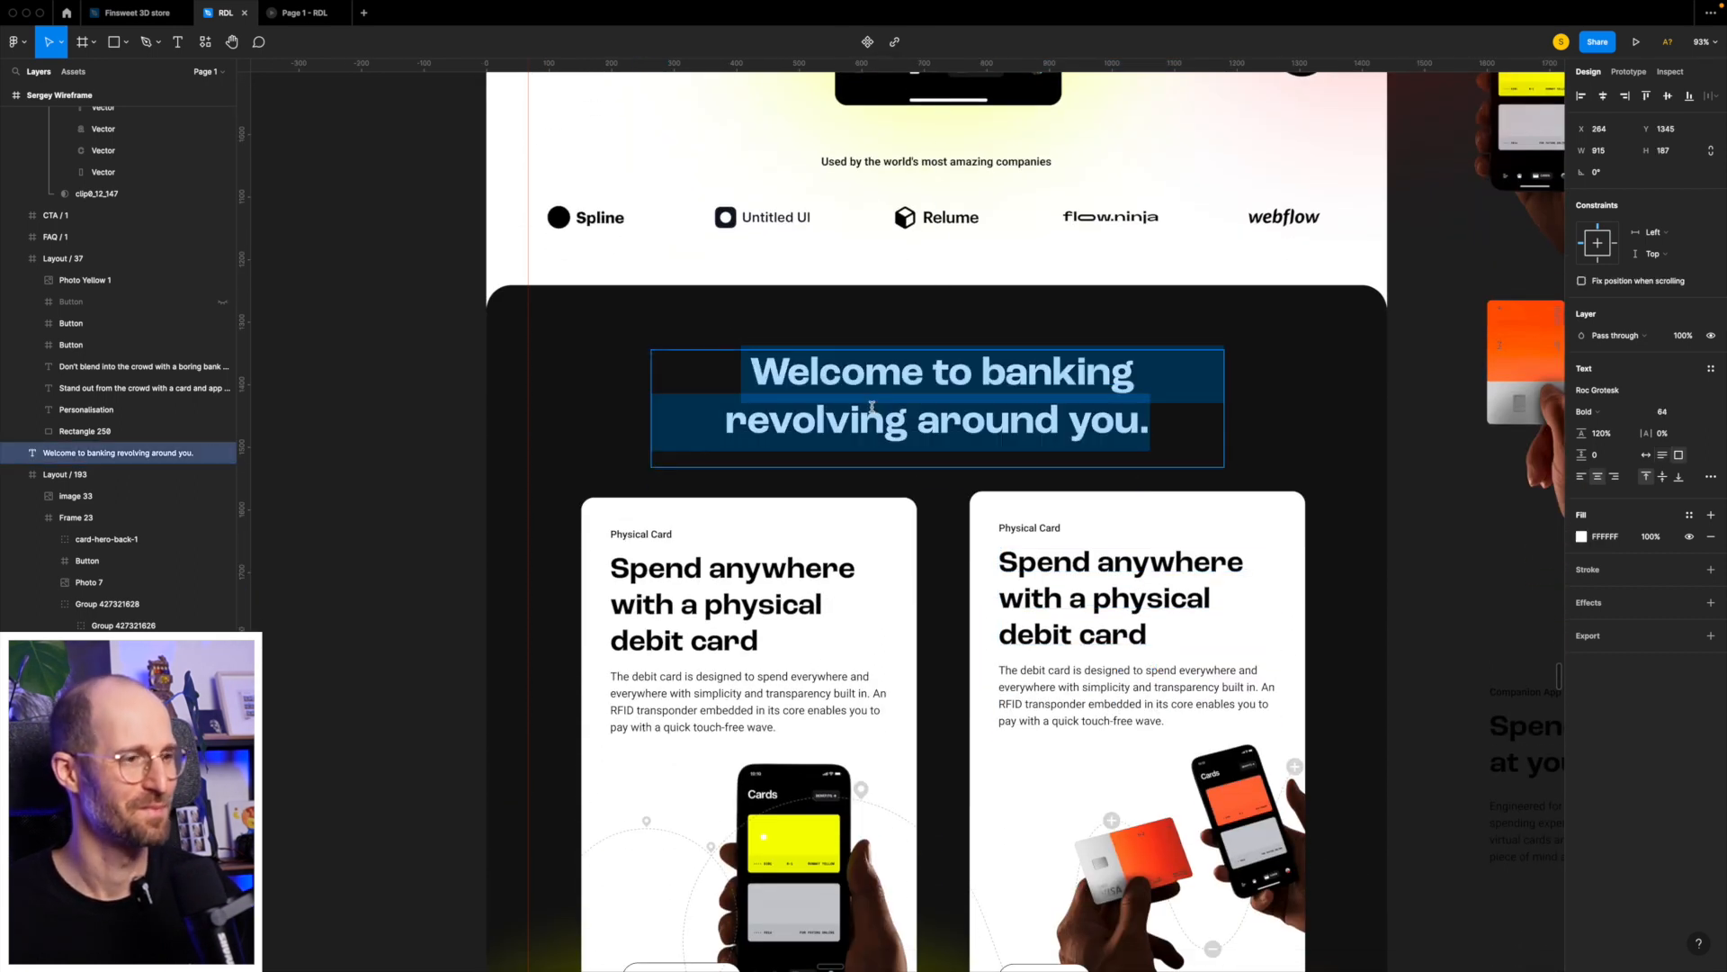
key("ctrl+Left")
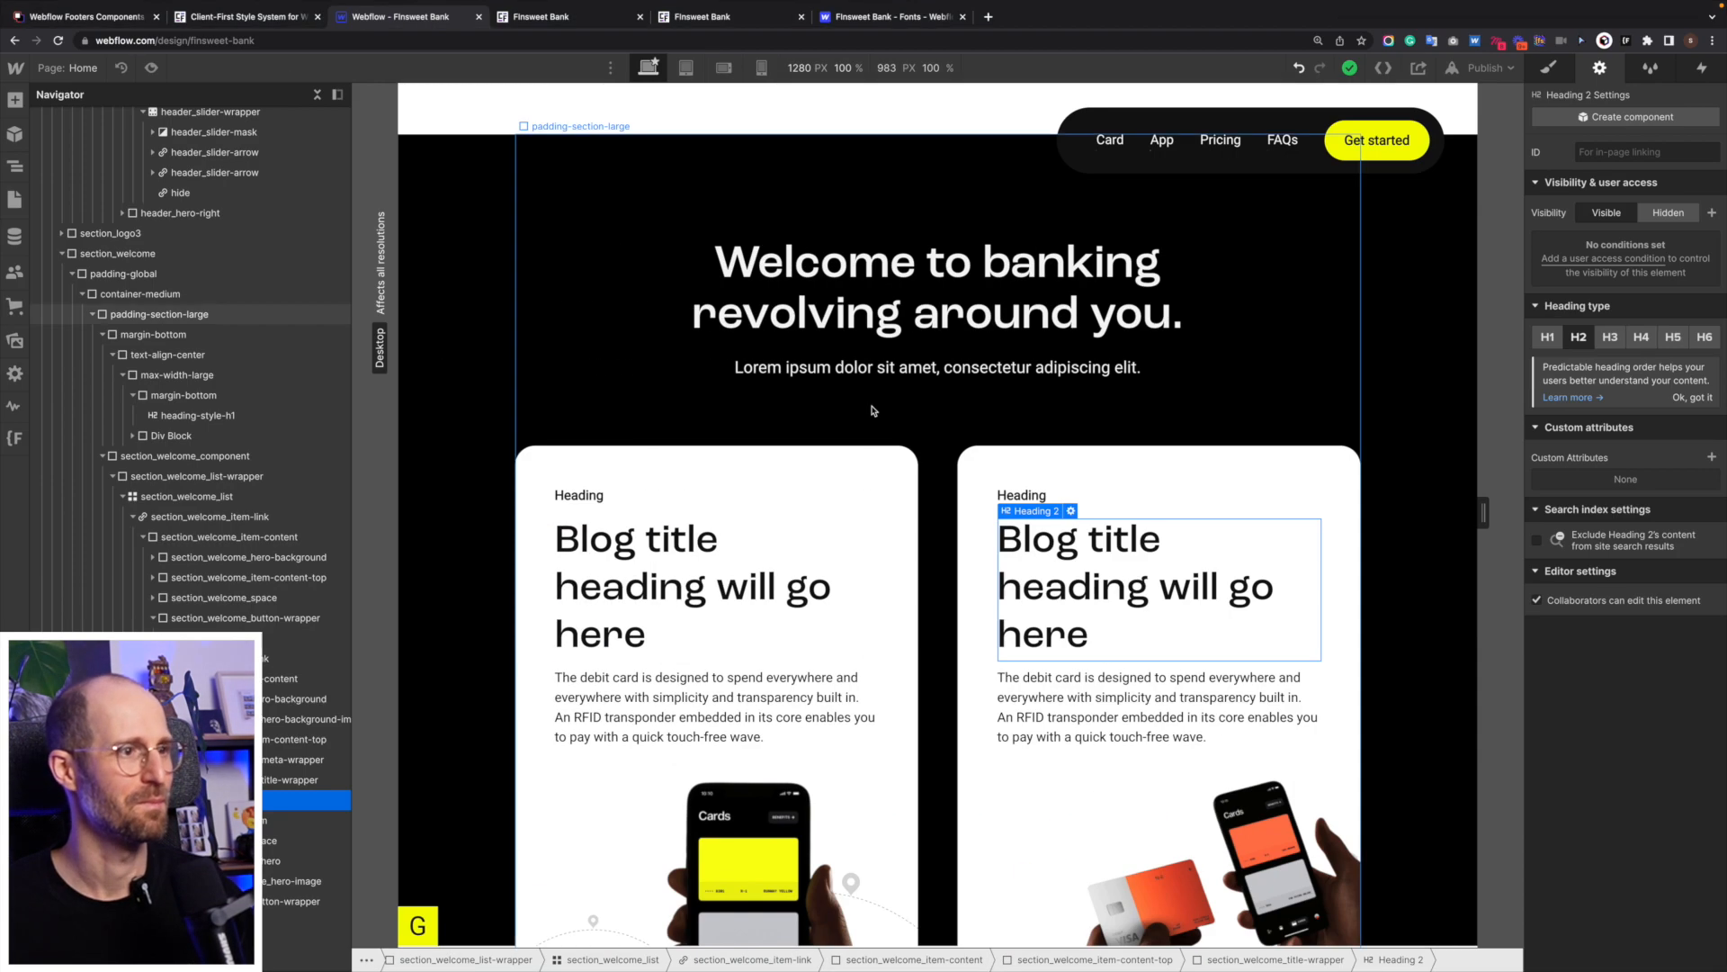
key("ctrl+Right")
key("ctrl+Left")
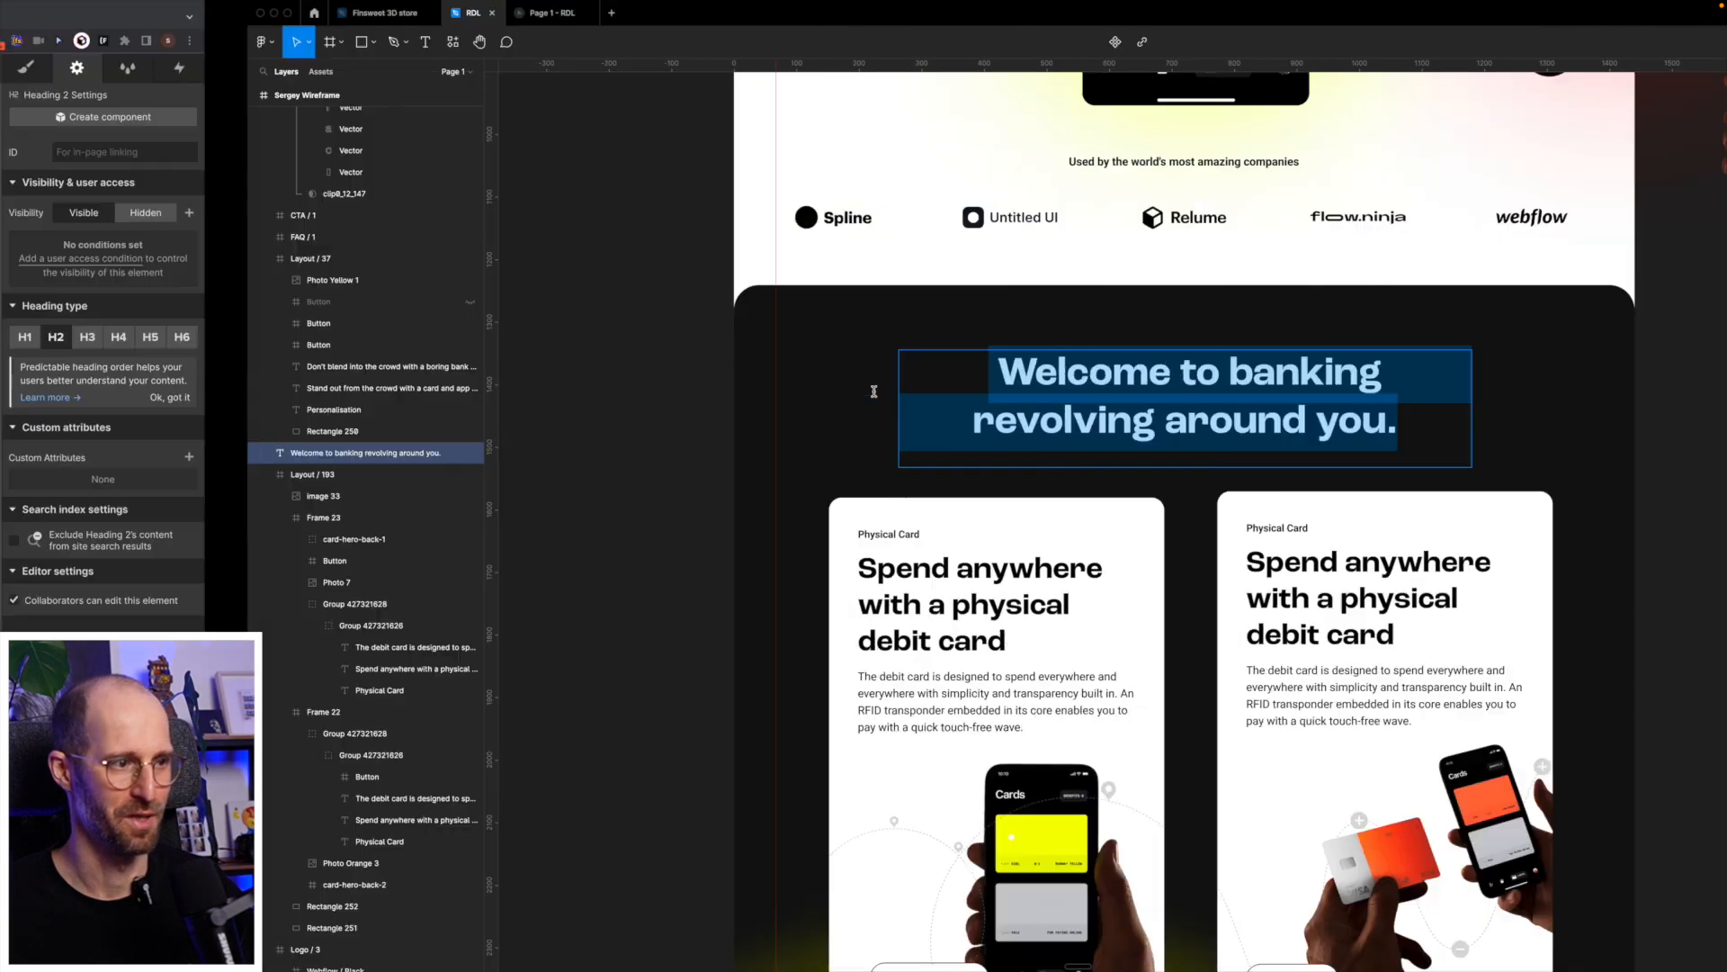
left_click(820, 369)
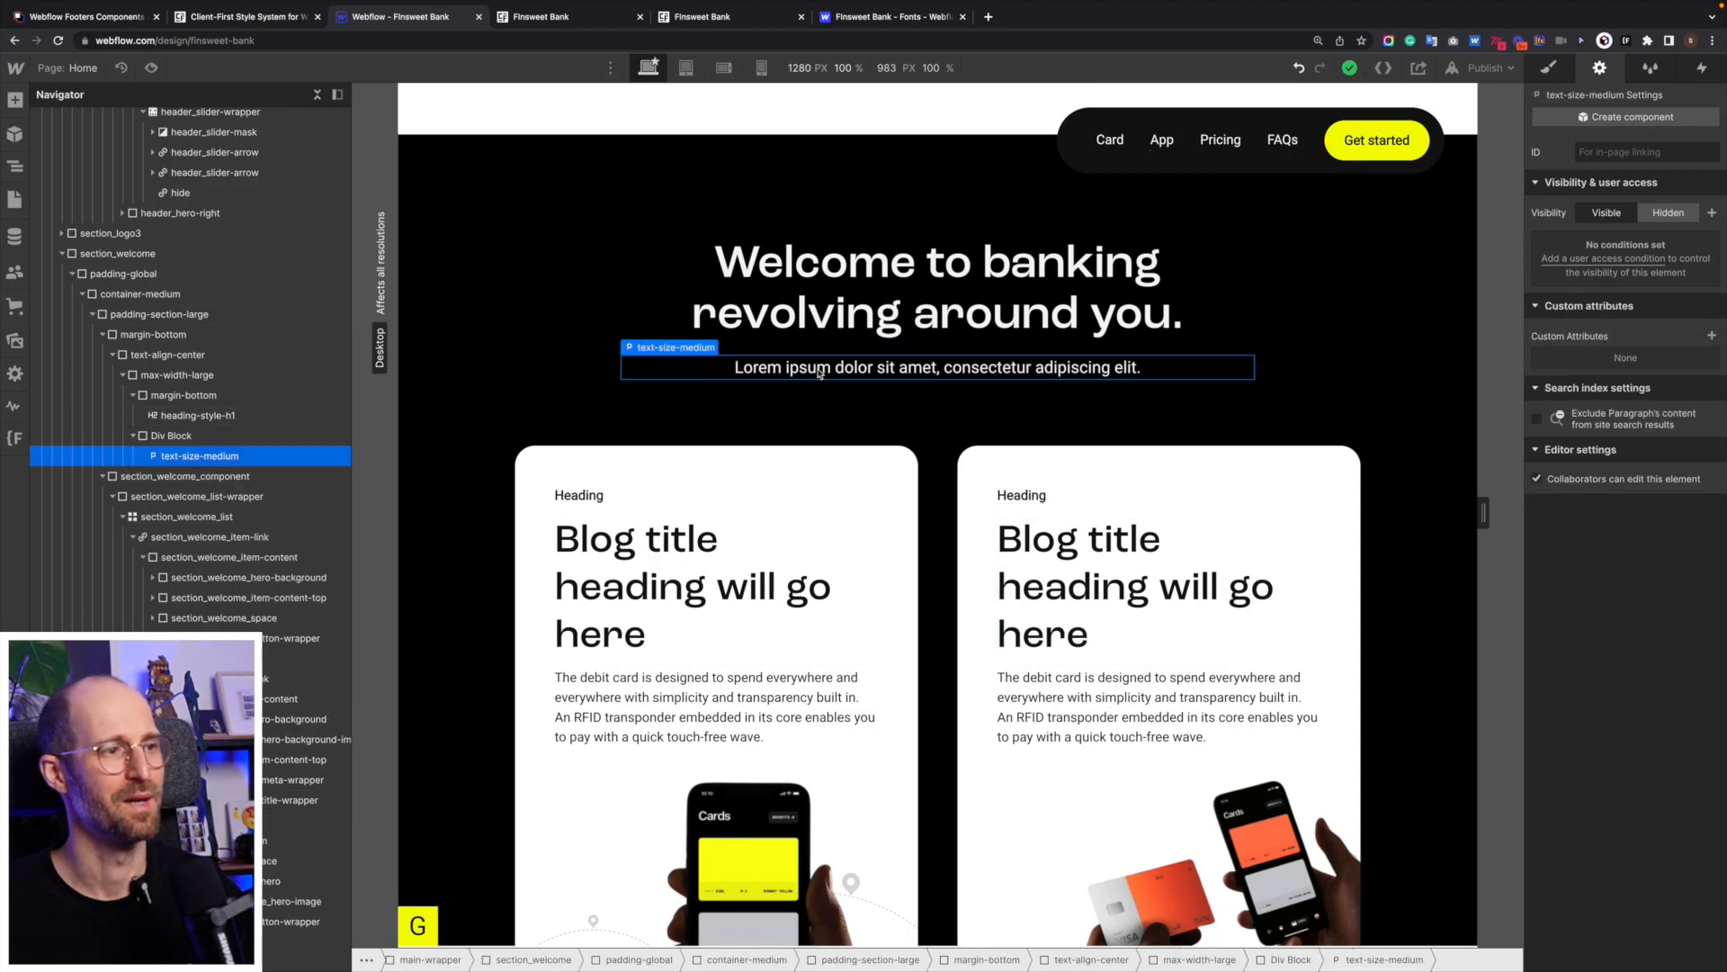
left_click(783, 314)
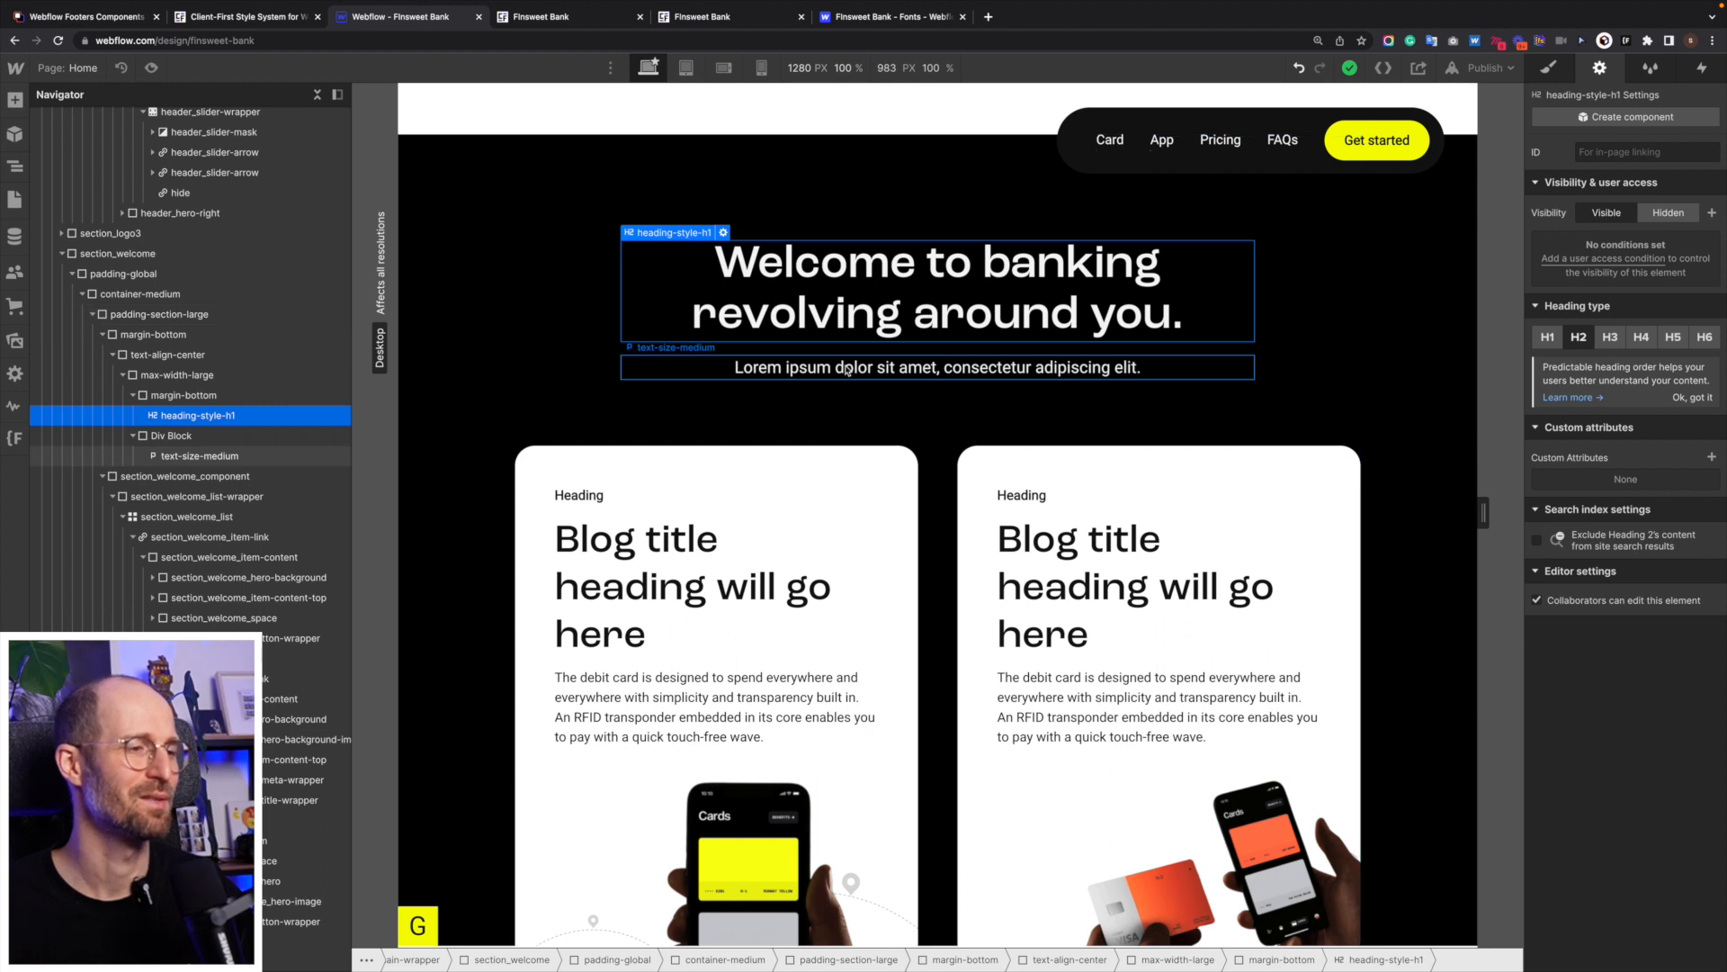
left_click(848, 371)
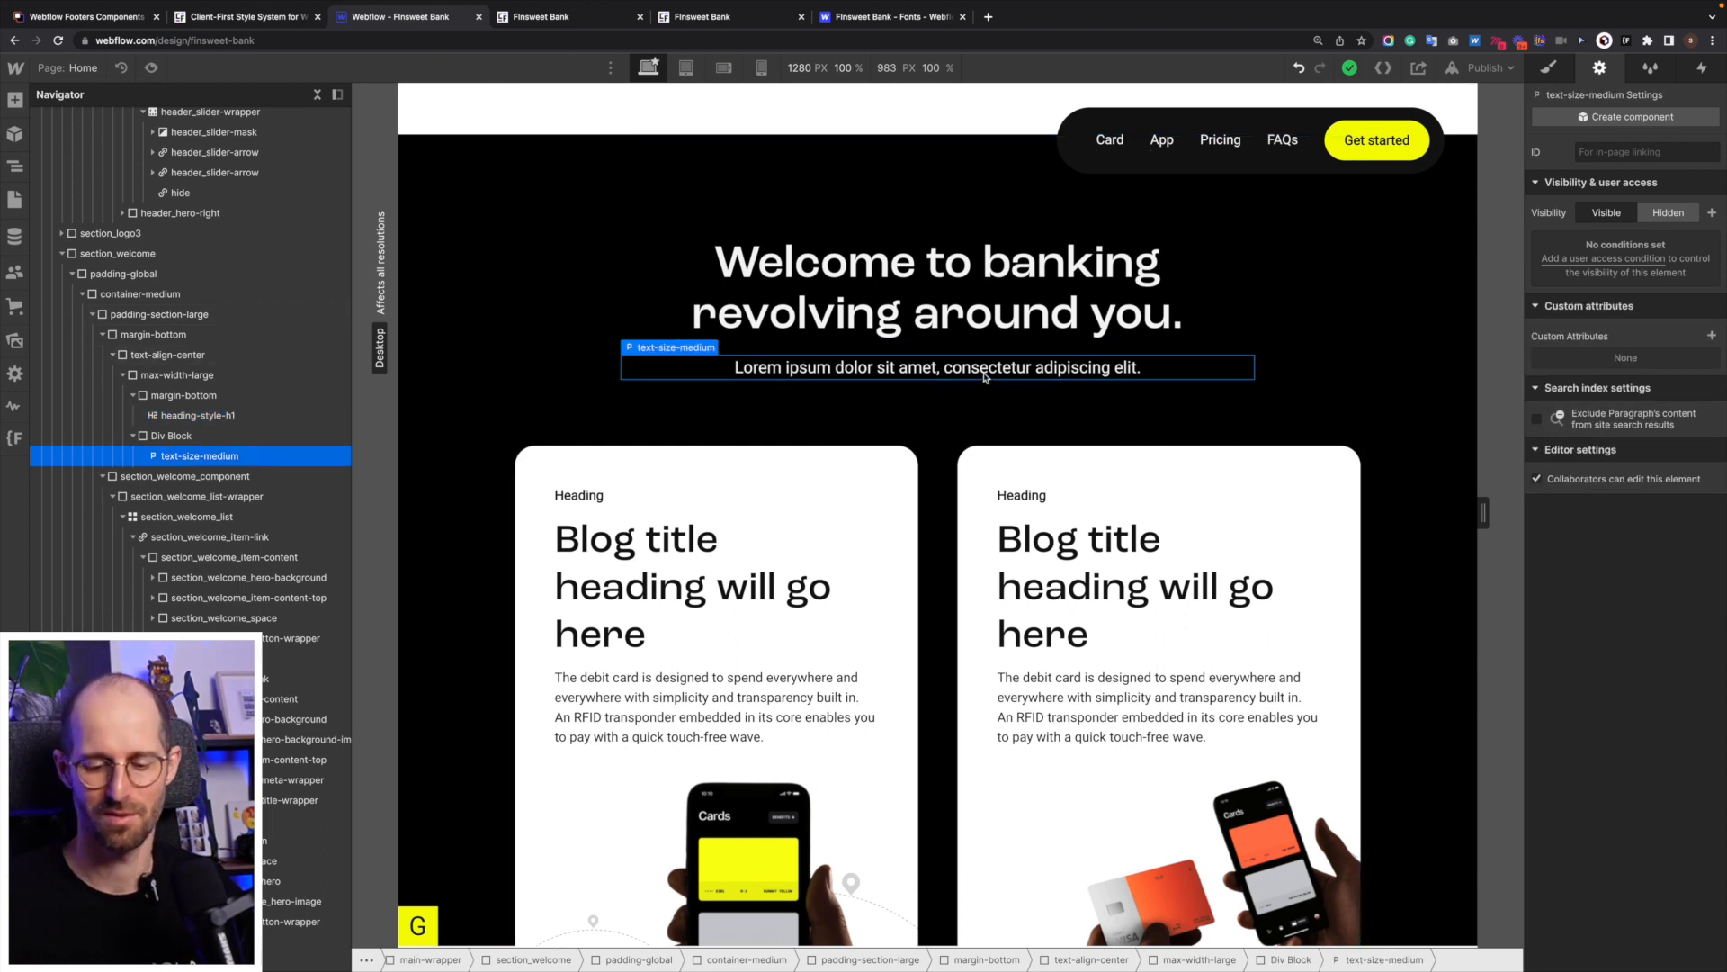
key("Delete")
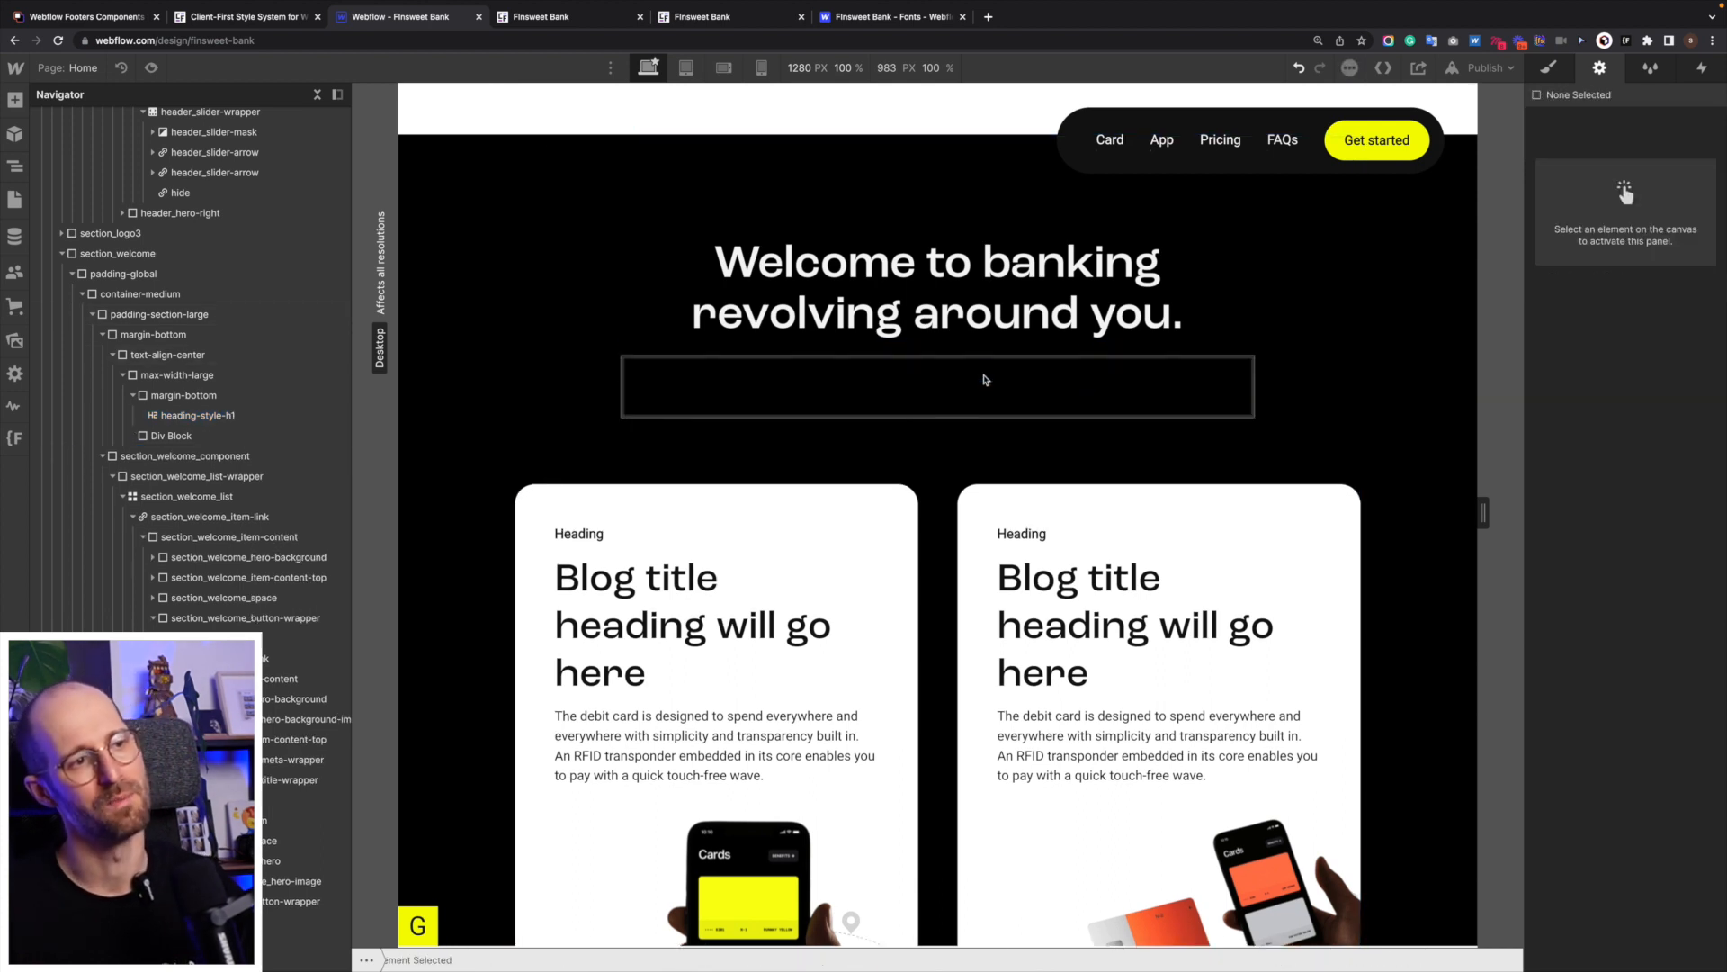
left_click(984, 379)
key("Delete")
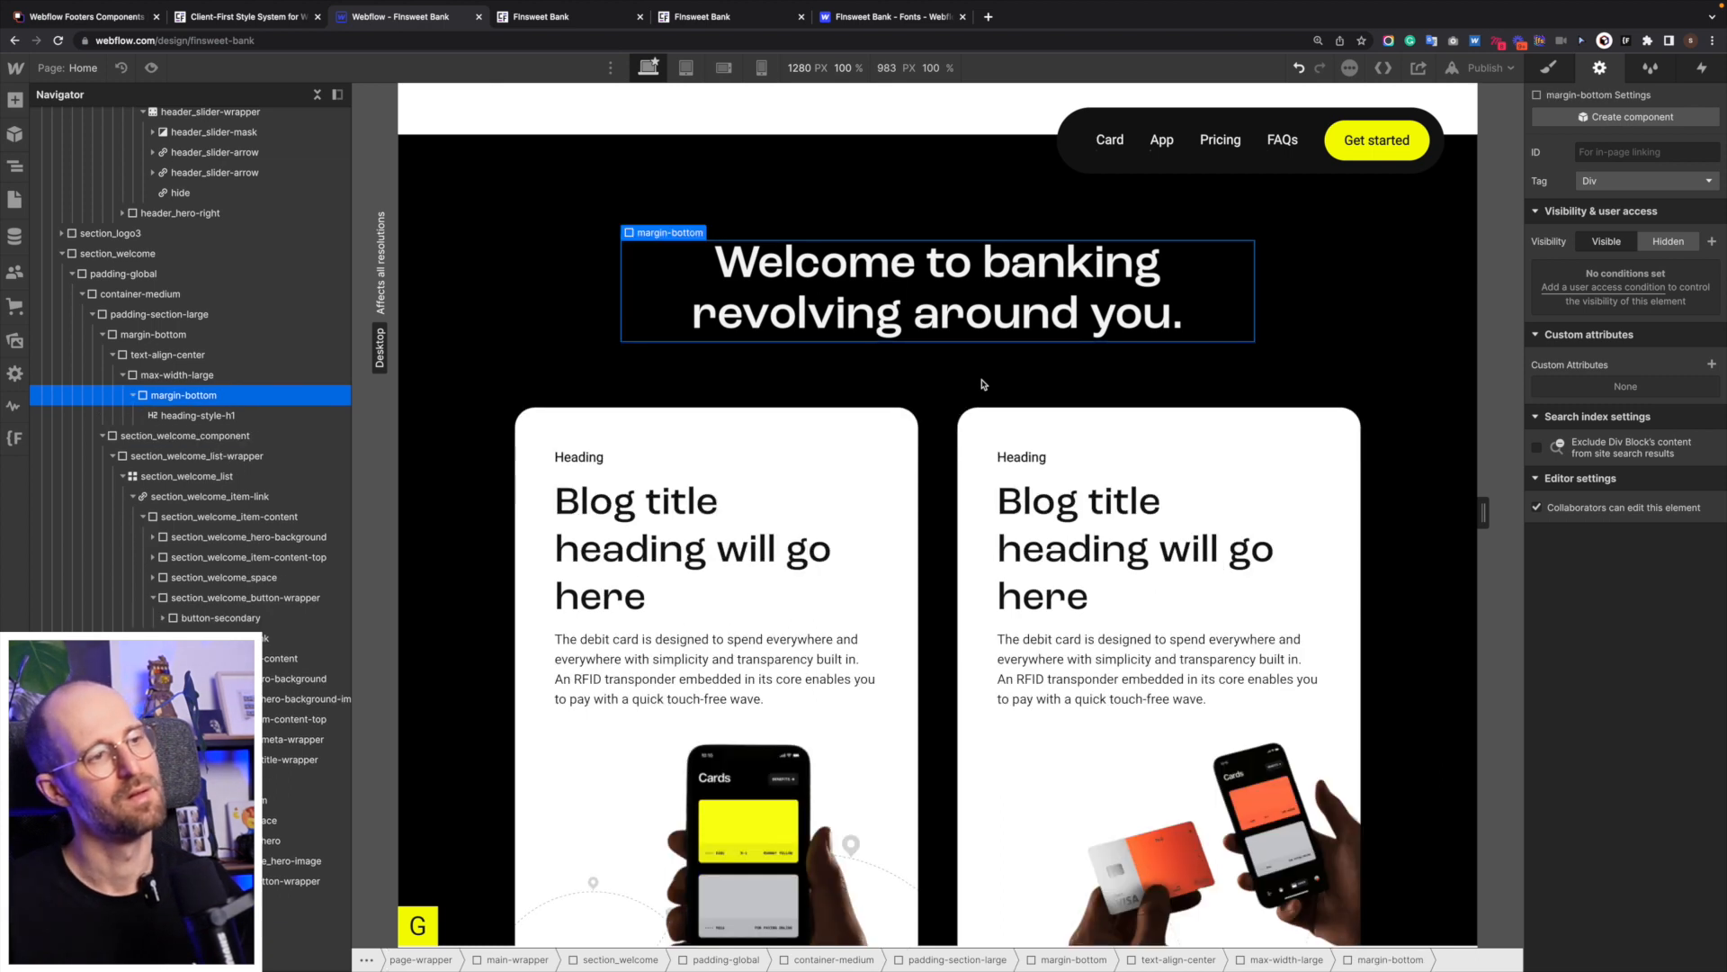
key("ctrl+z")
key("ctrl+z")
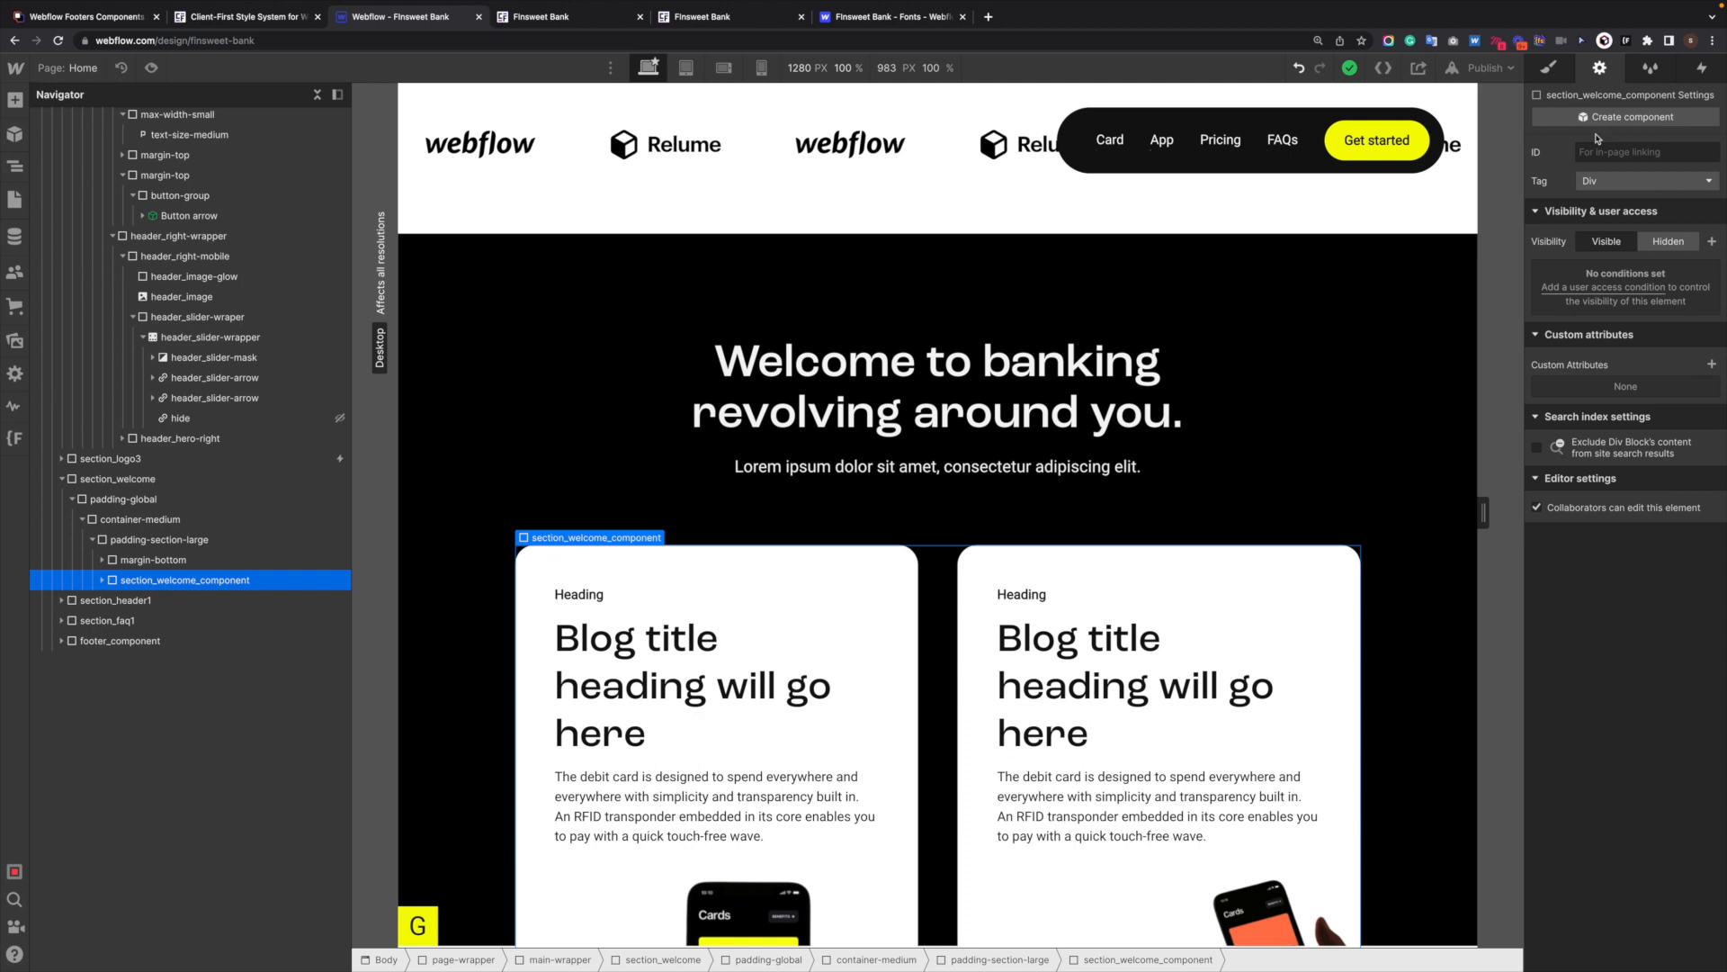
Delete the margin-top block beneath section_welcome_list-wrapper in the welcome section.
left_click(1549, 70)
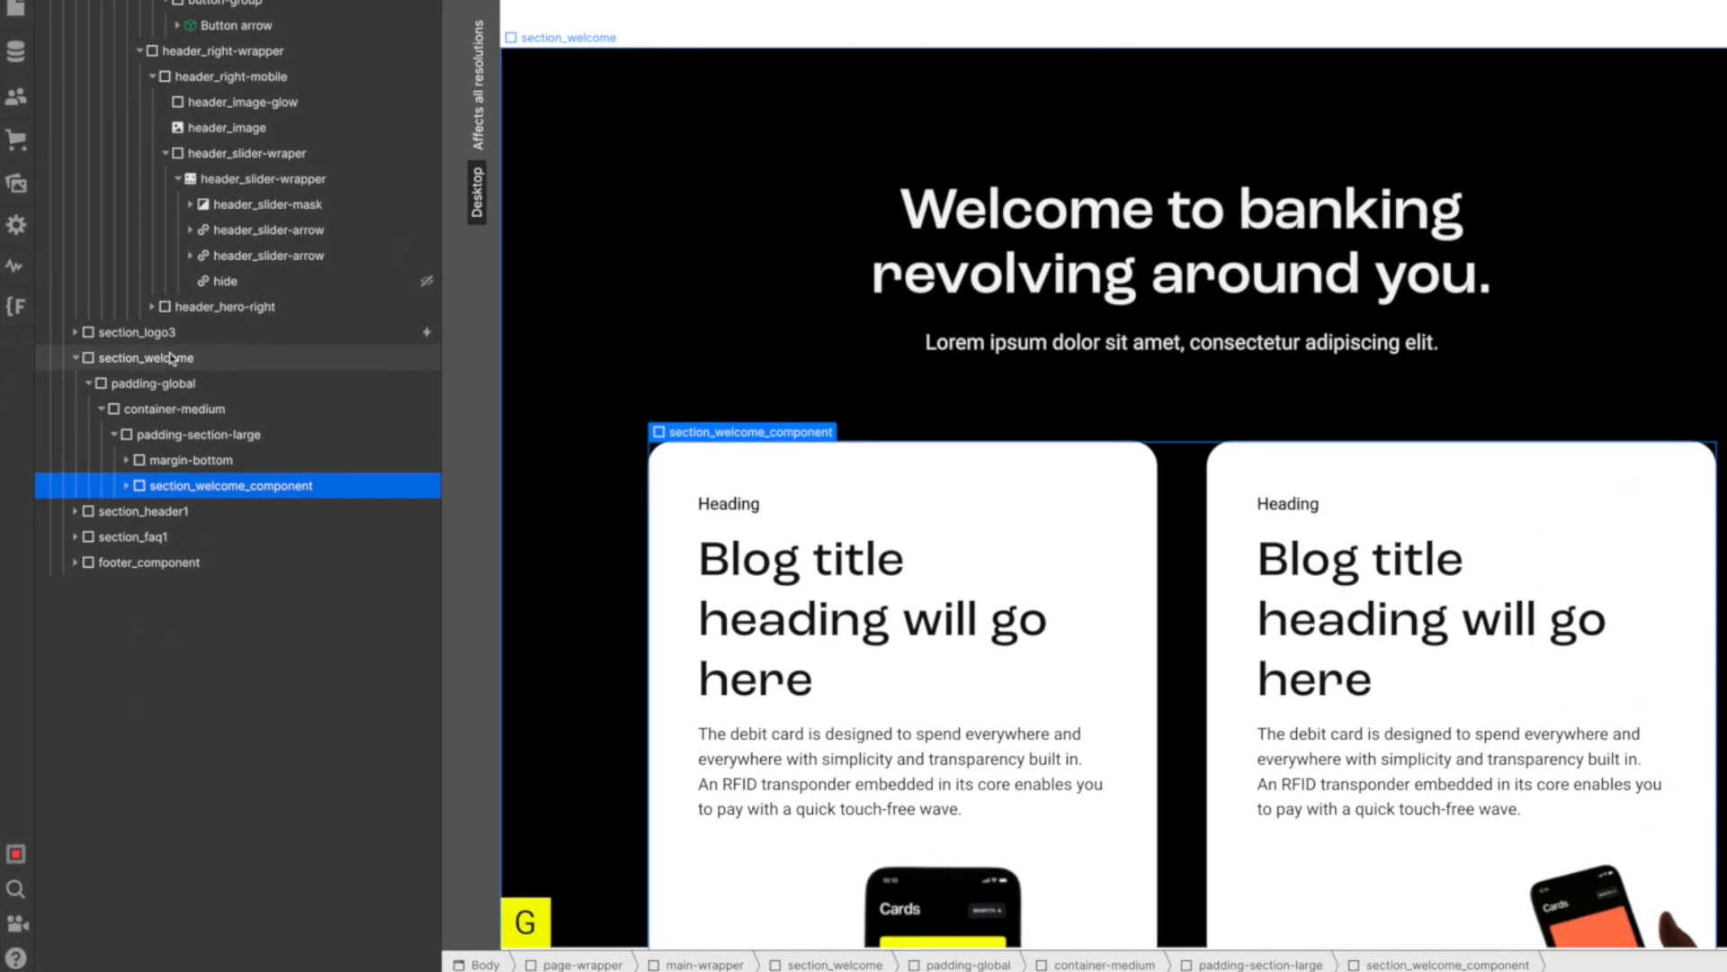
left_click(171, 359)
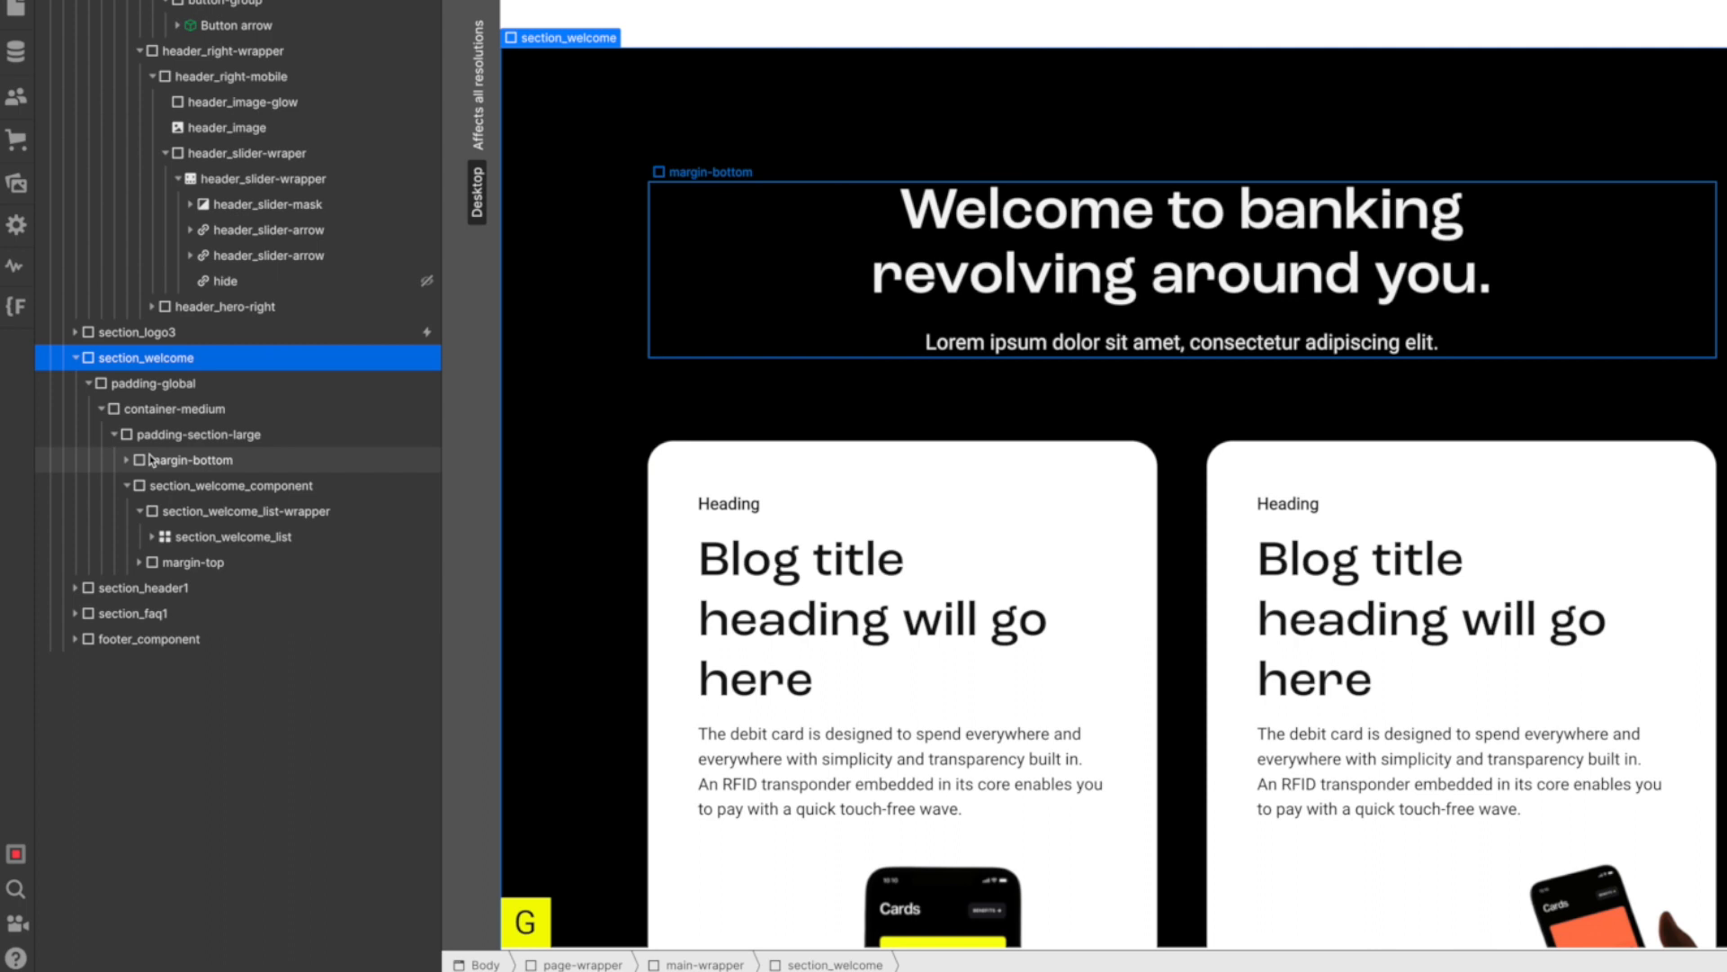
left_click(190, 563)
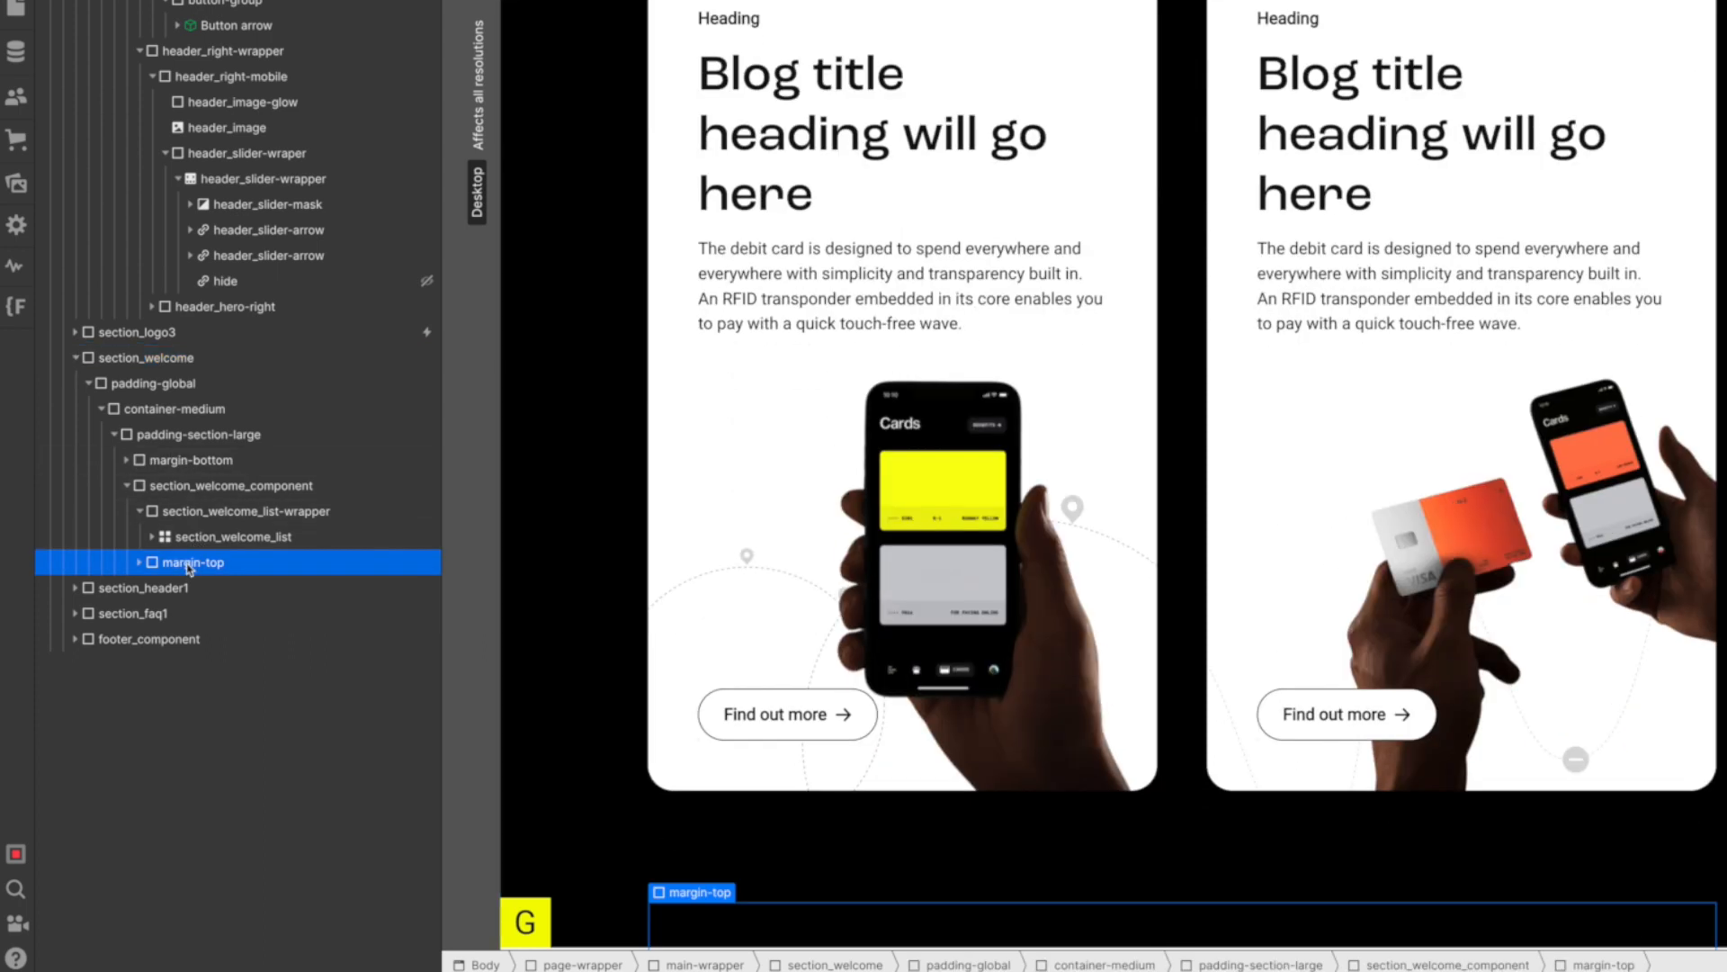
key("Delete")
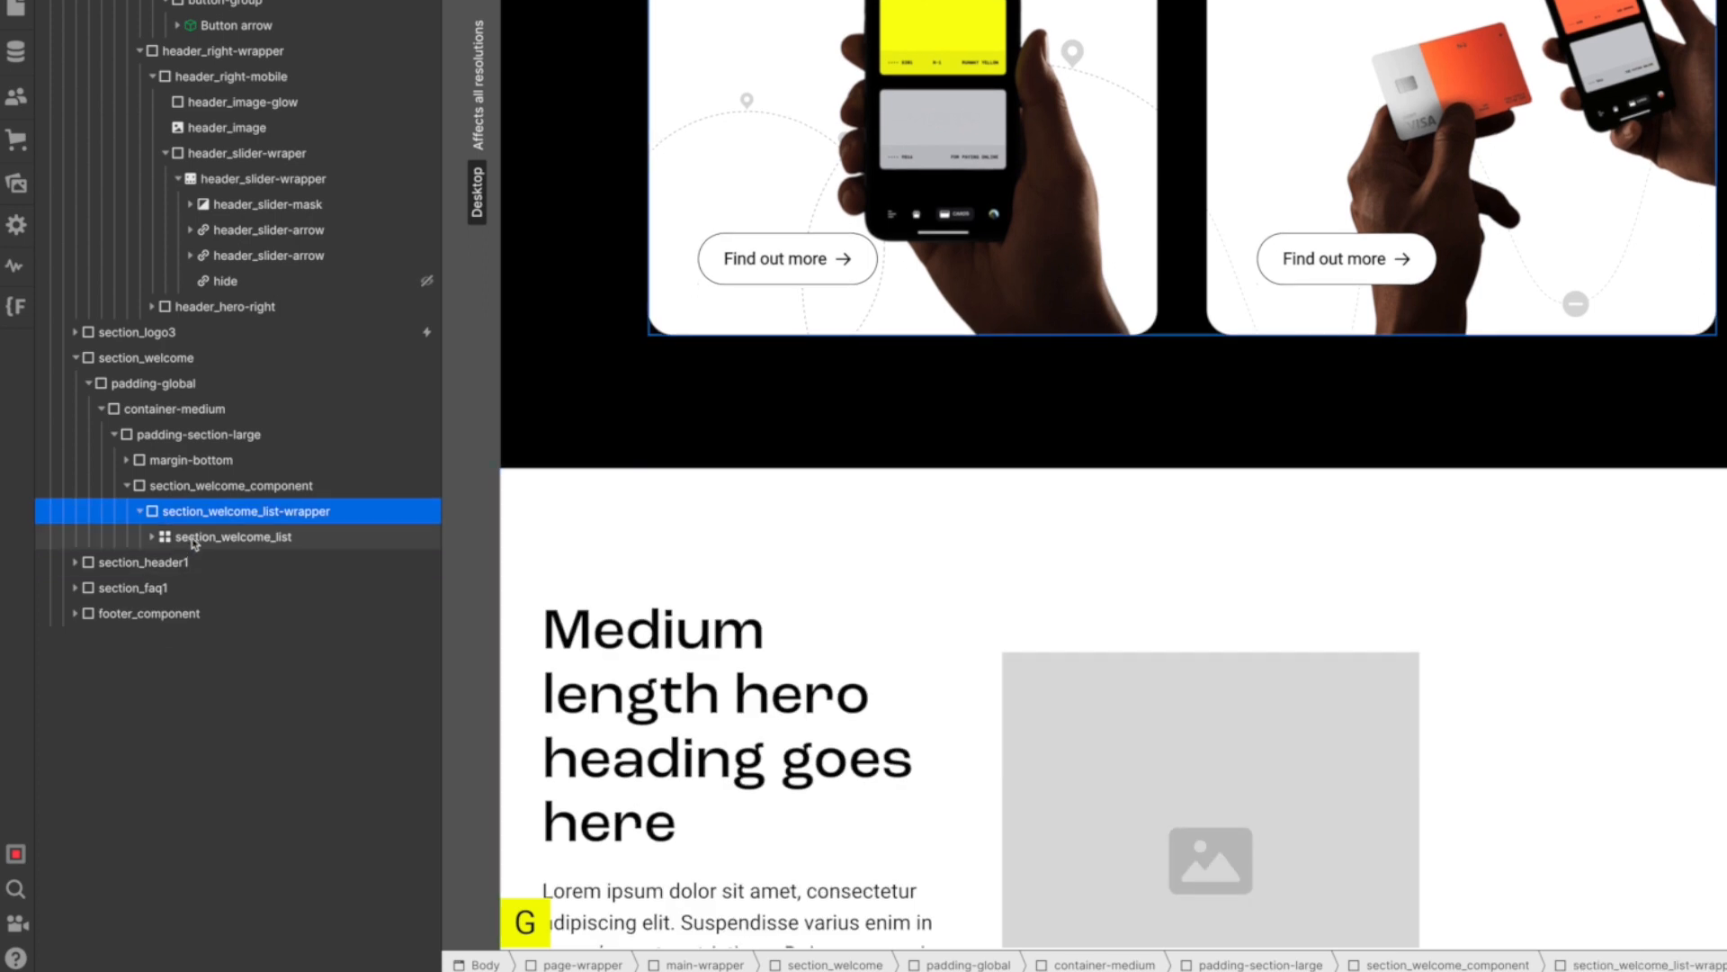
Move section_welcome_list directly into padding-section-large and delete the emptied section_welcome_component with its list wrapper.
left_click(192, 540)
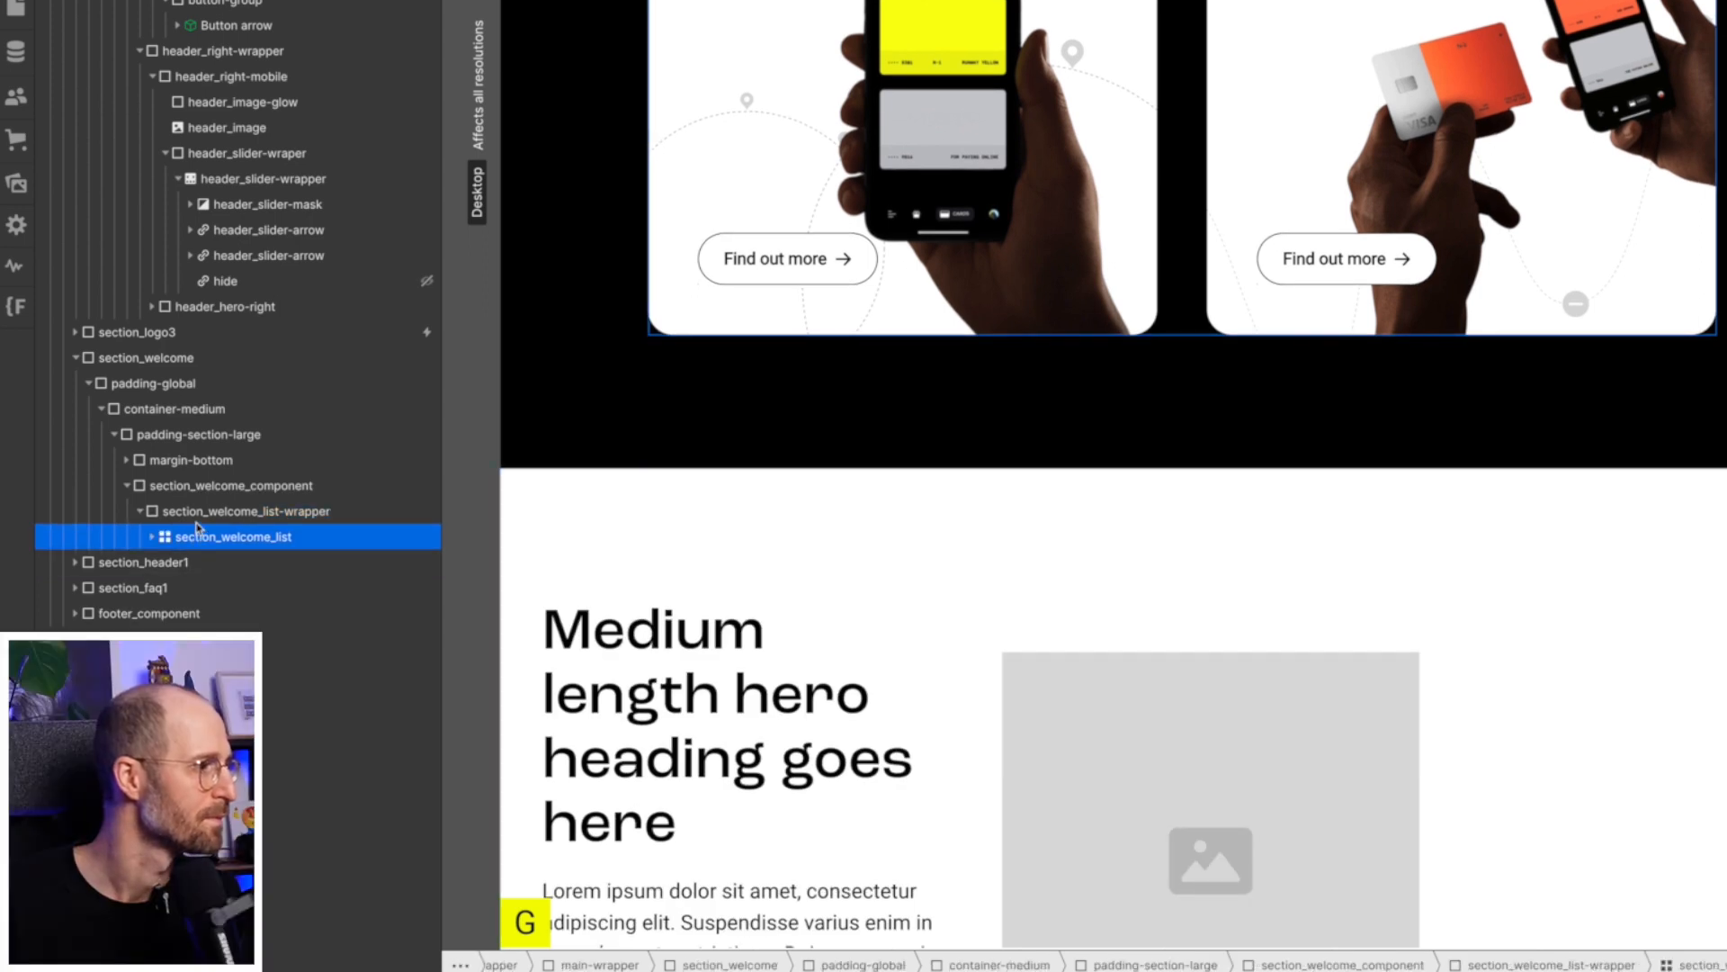
left_click_drag(192, 540, 185, 488)
left_click(184, 515)
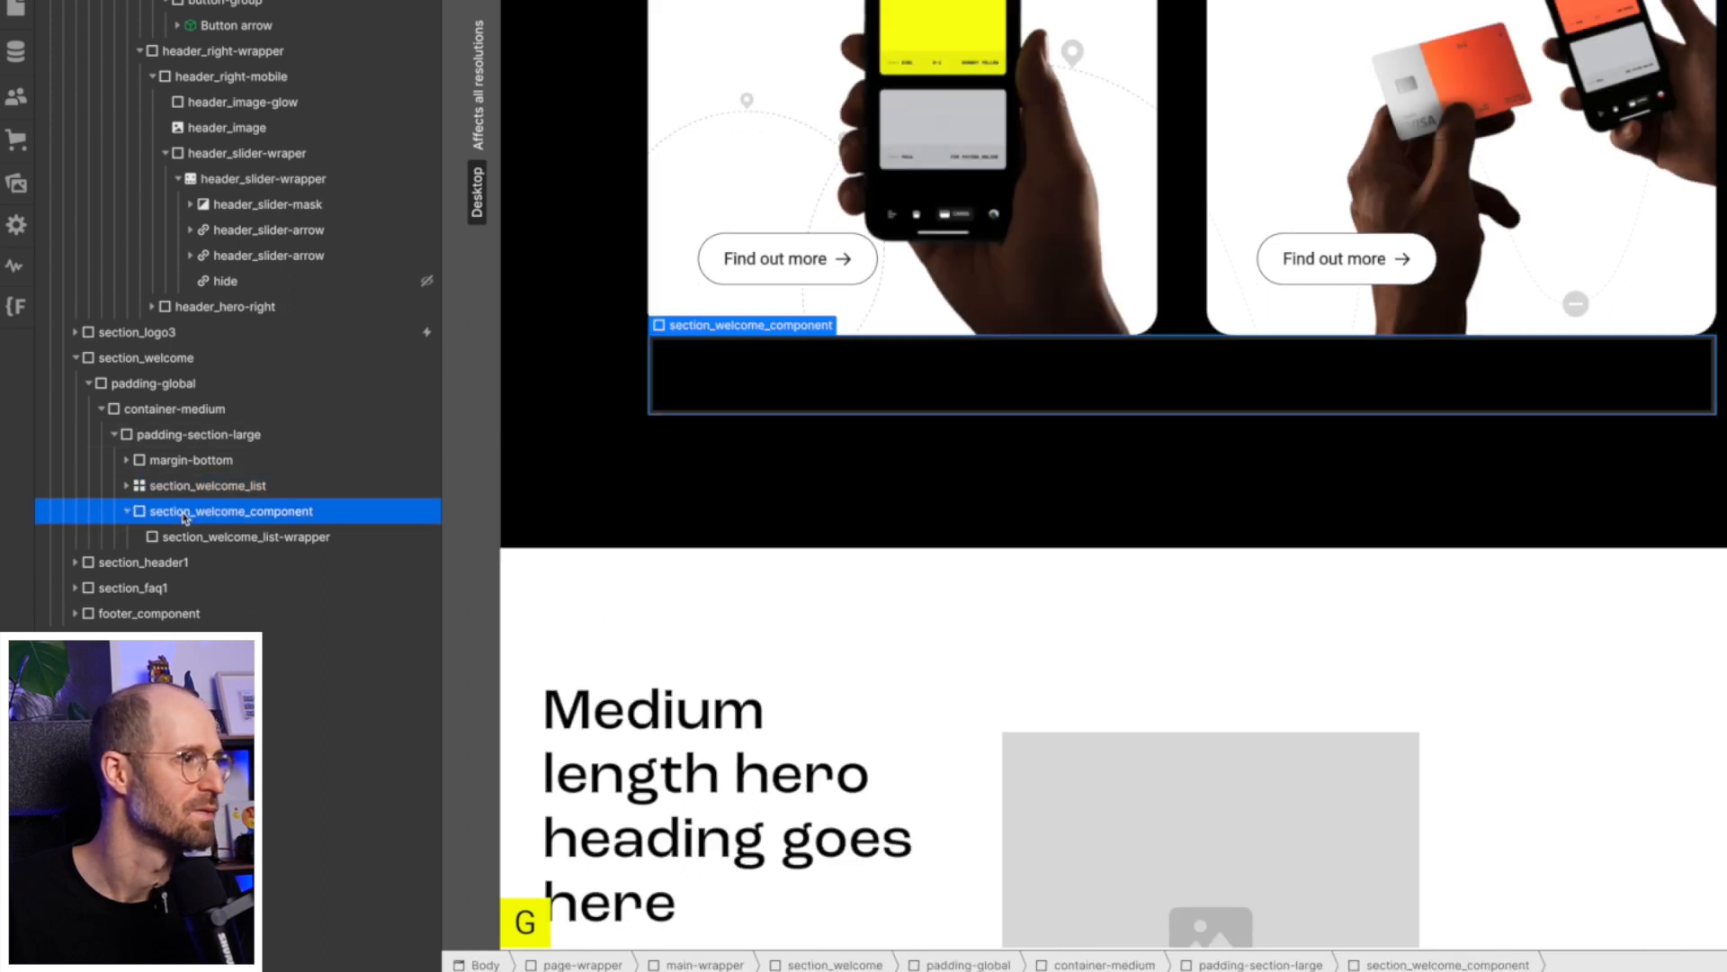
key("Delete")
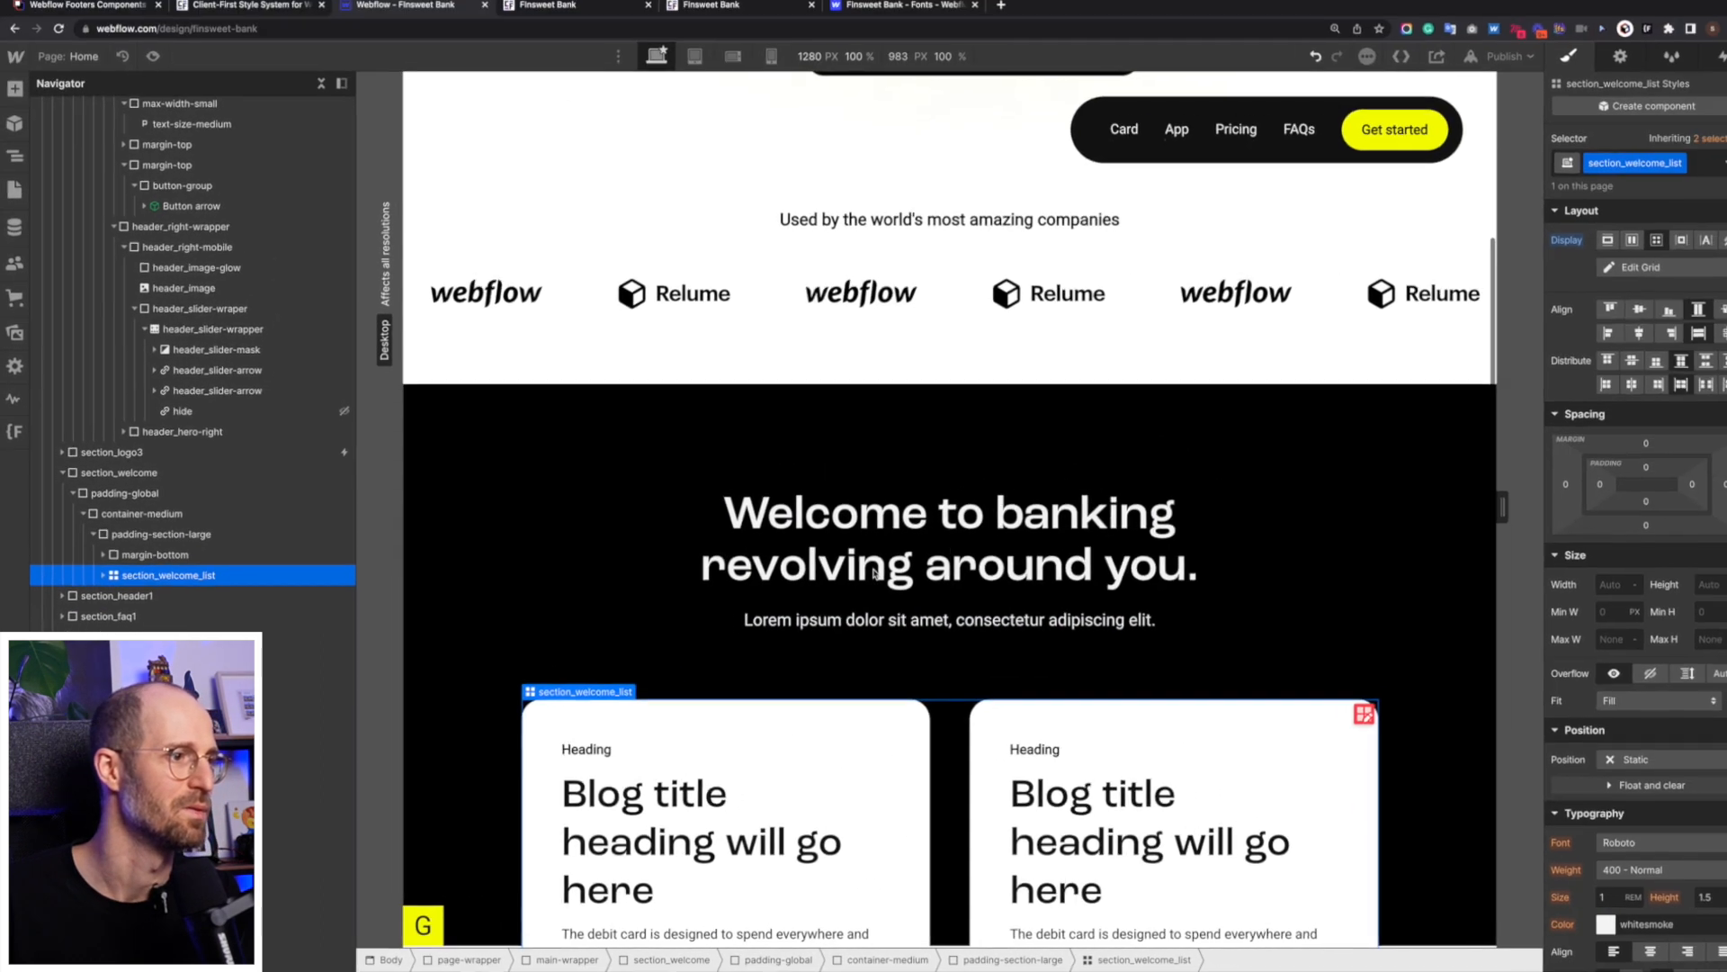
left_click(177, 564)
left_click(171, 580)
Preview the page with the canvas widened to 2034 px and review the welcome section's heading and cards.
left_click(151, 68)
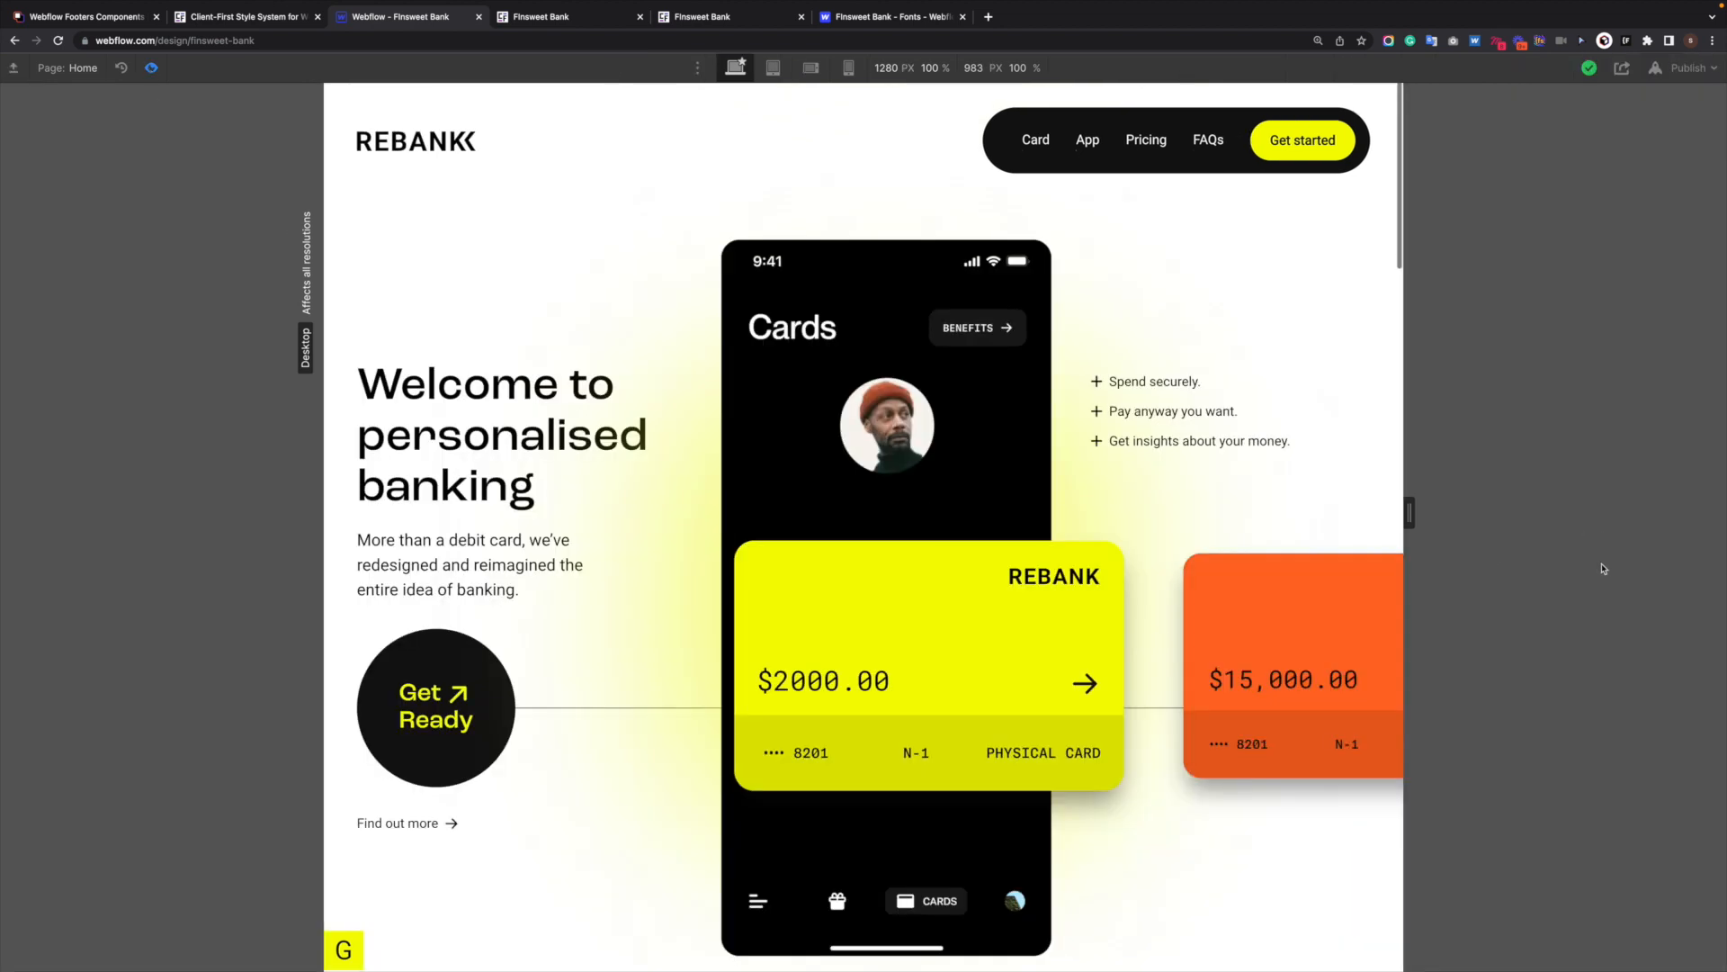
left_click_drag(1406, 510, 1665, 531)
scroll(1005, 543, "down", 15)
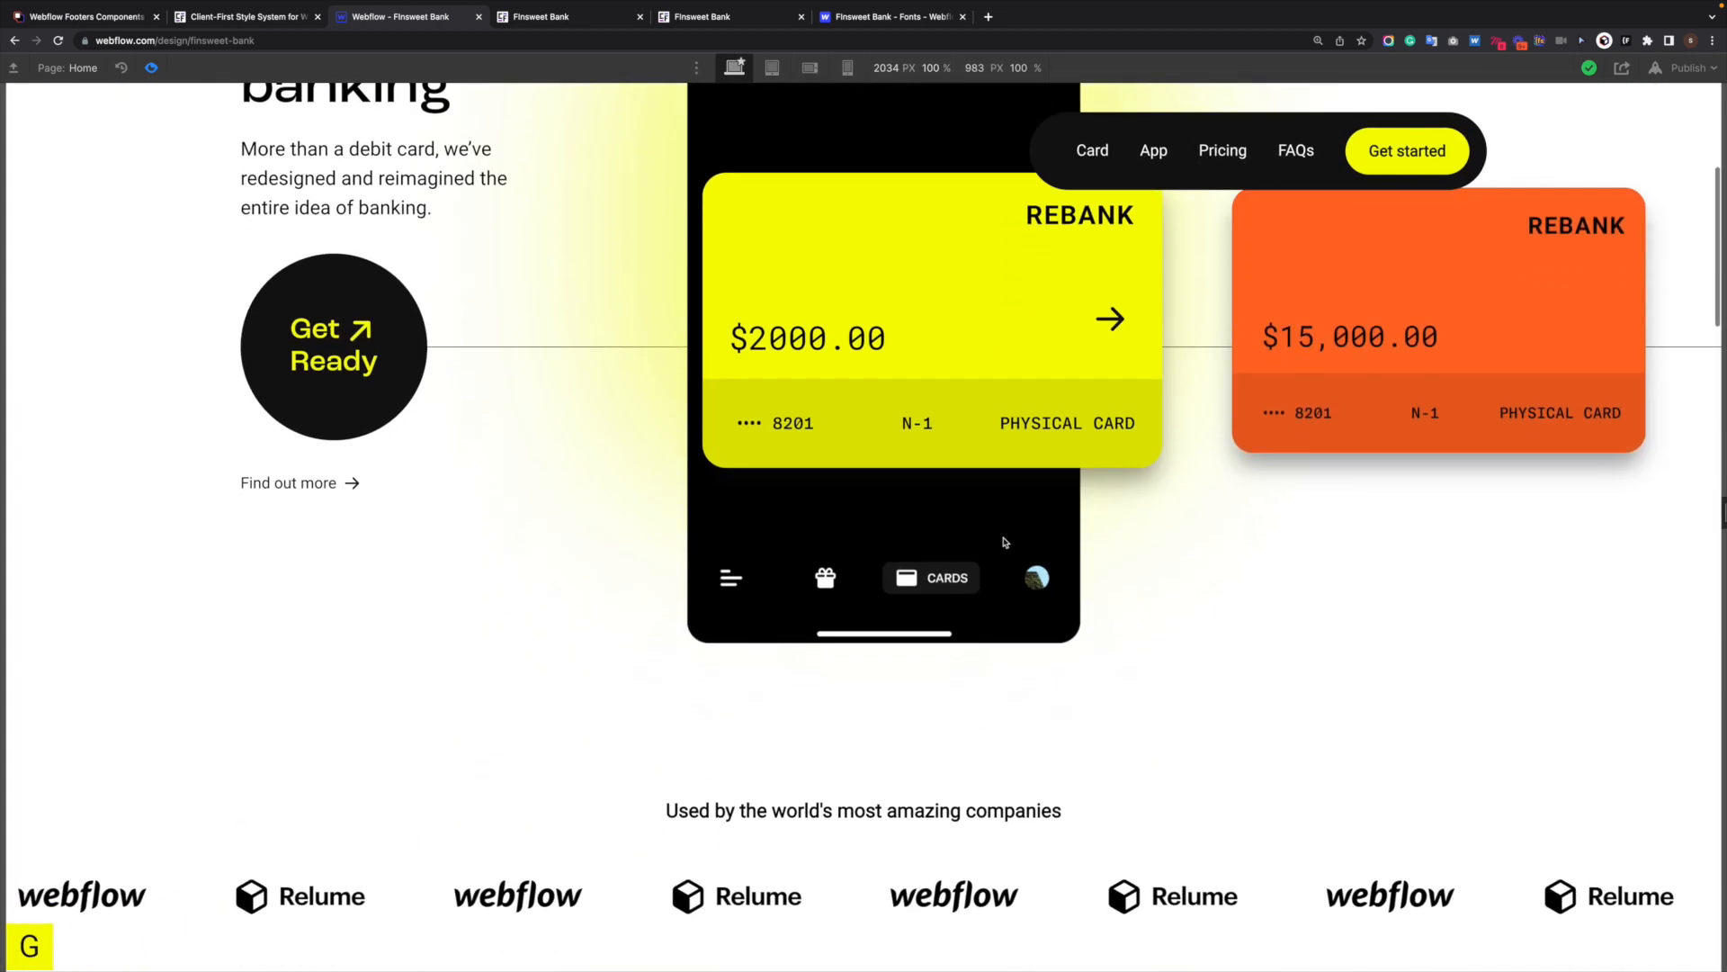
scroll(1005, 542, "down", 2)
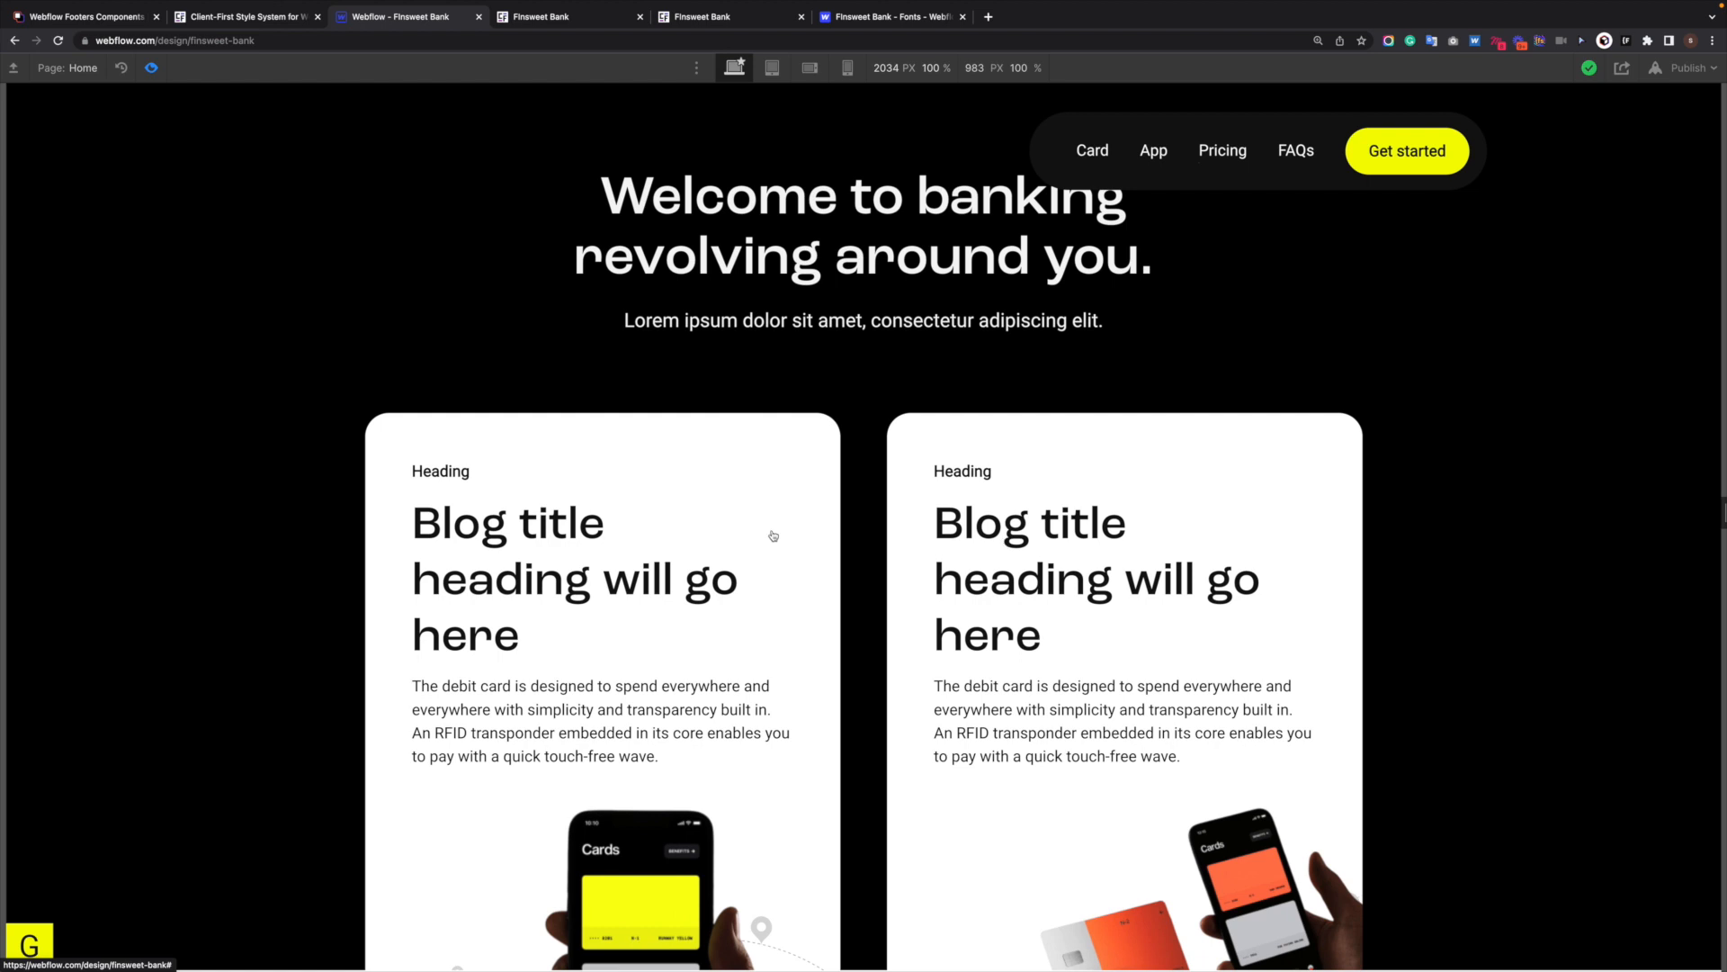
scroll(773, 536, "down", 5)
scroll(773, 535, "down", 1)
scroll(773, 535, "up", 2)
scroll(774, 535, "down", 1)
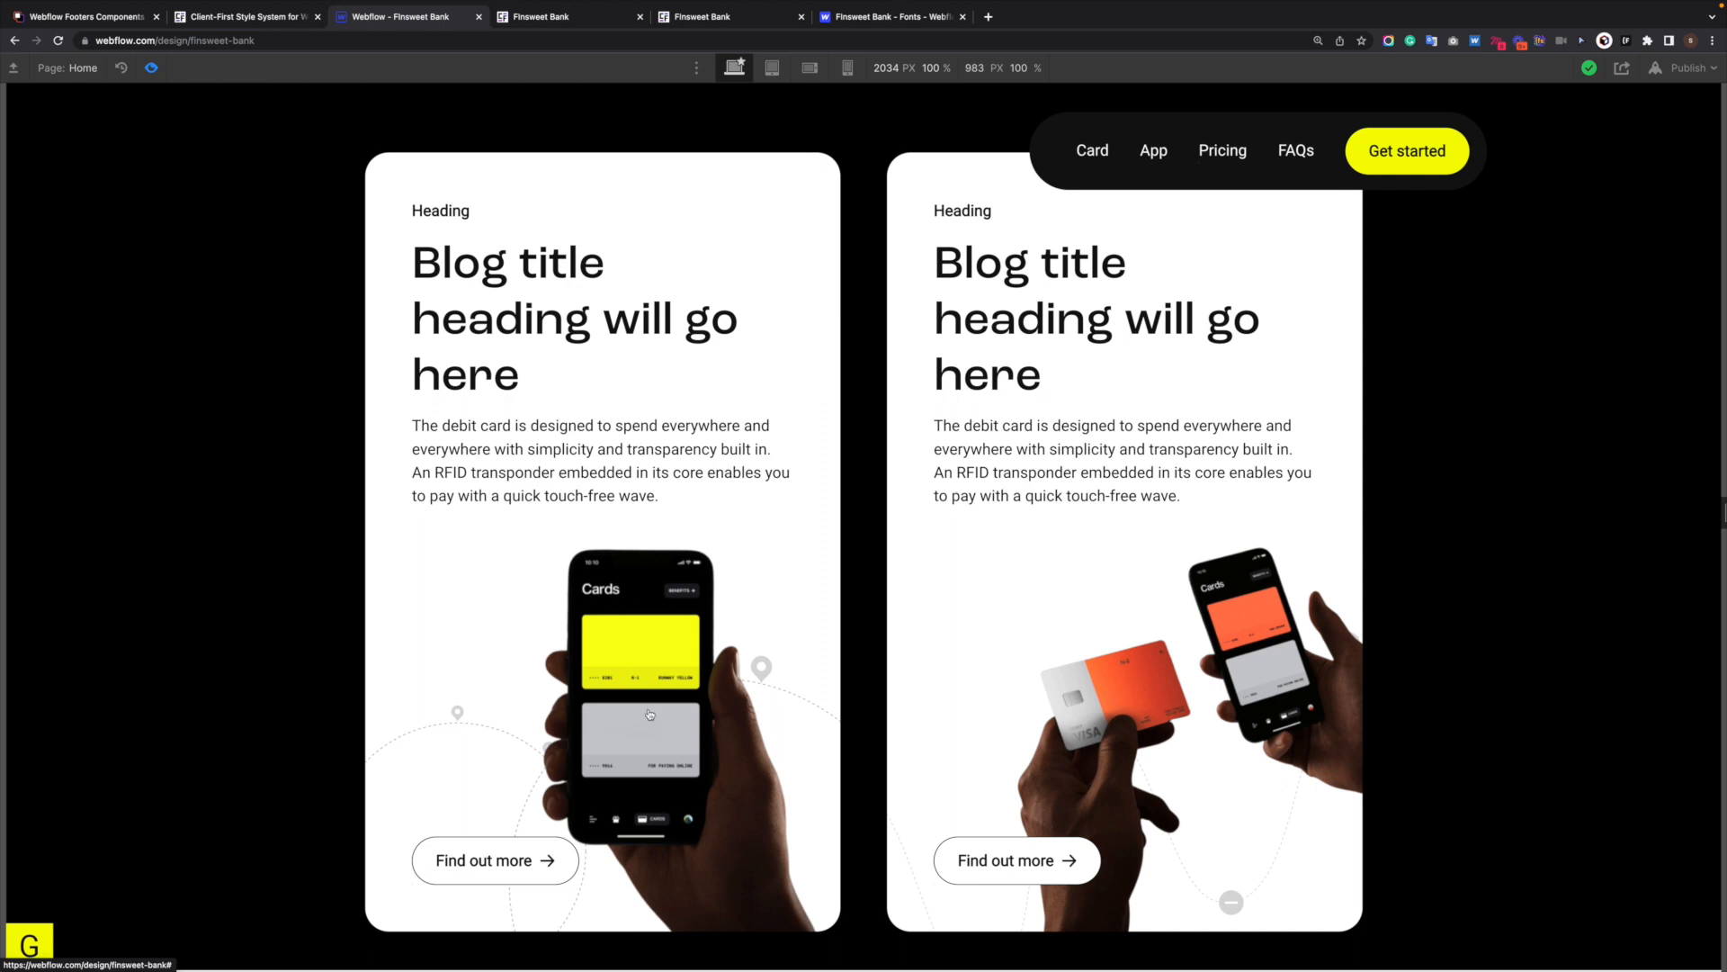
Examine the remaining page sections below the cards down to the footer, then return to the welcome section.
scroll(1084, 715, "down", 9)
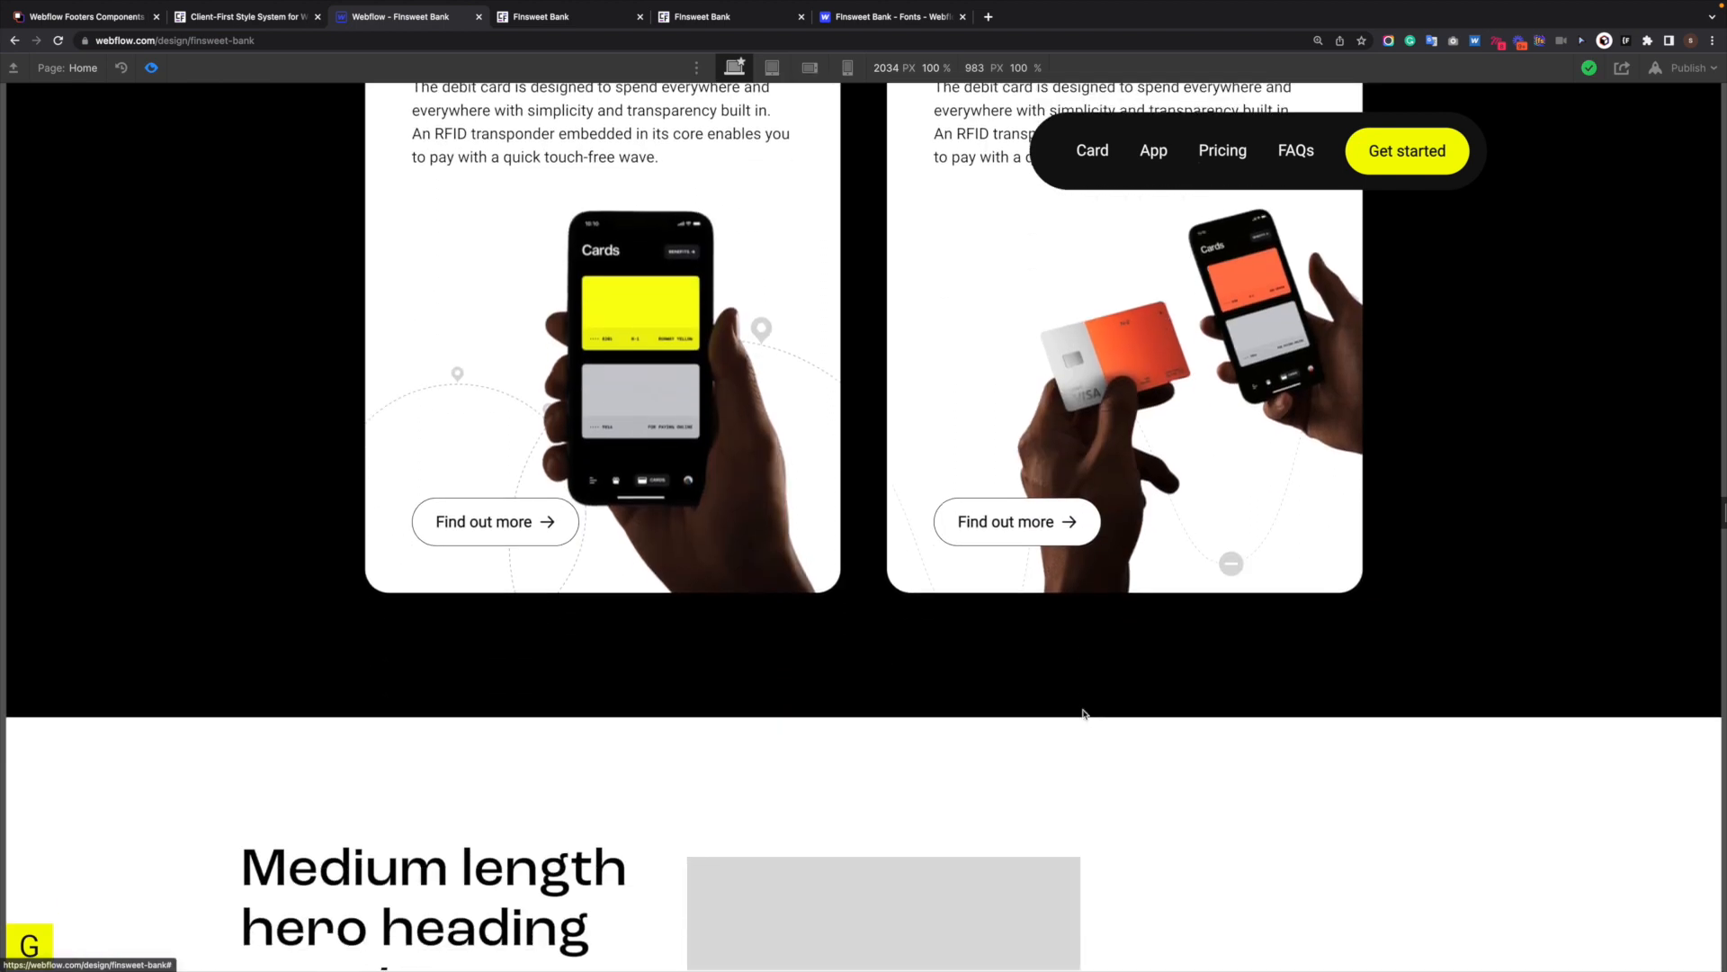
scroll(1084, 715, "down", 1)
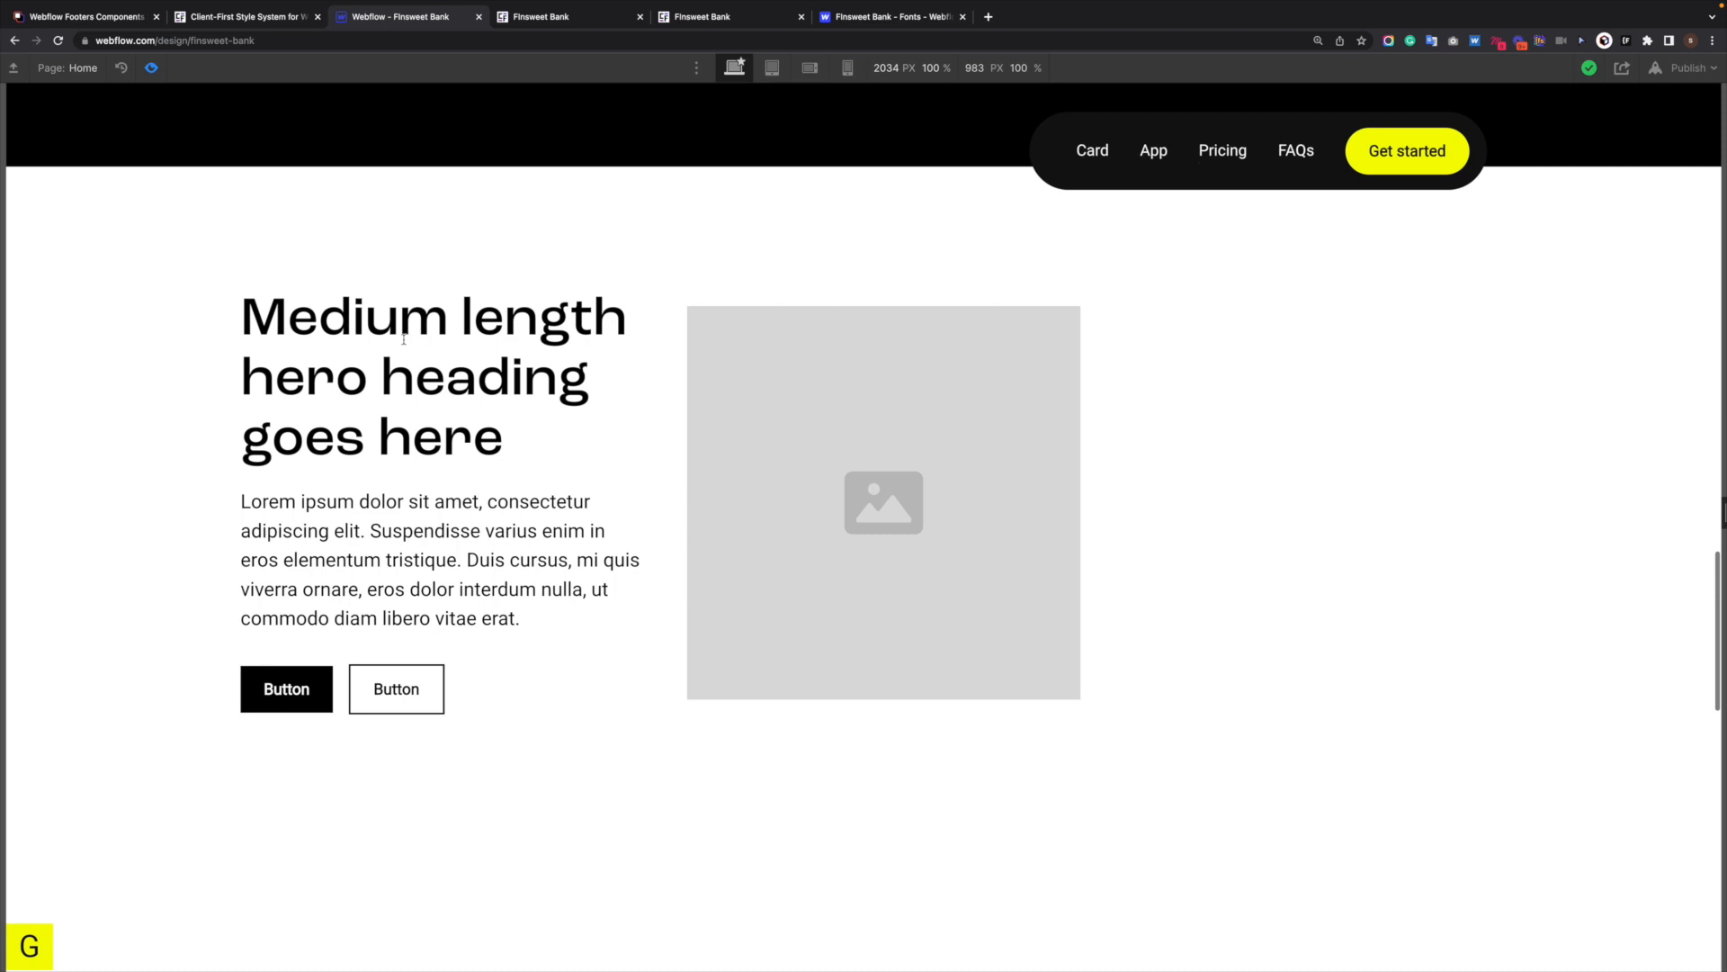
scroll(1038, 423, "down", 5)
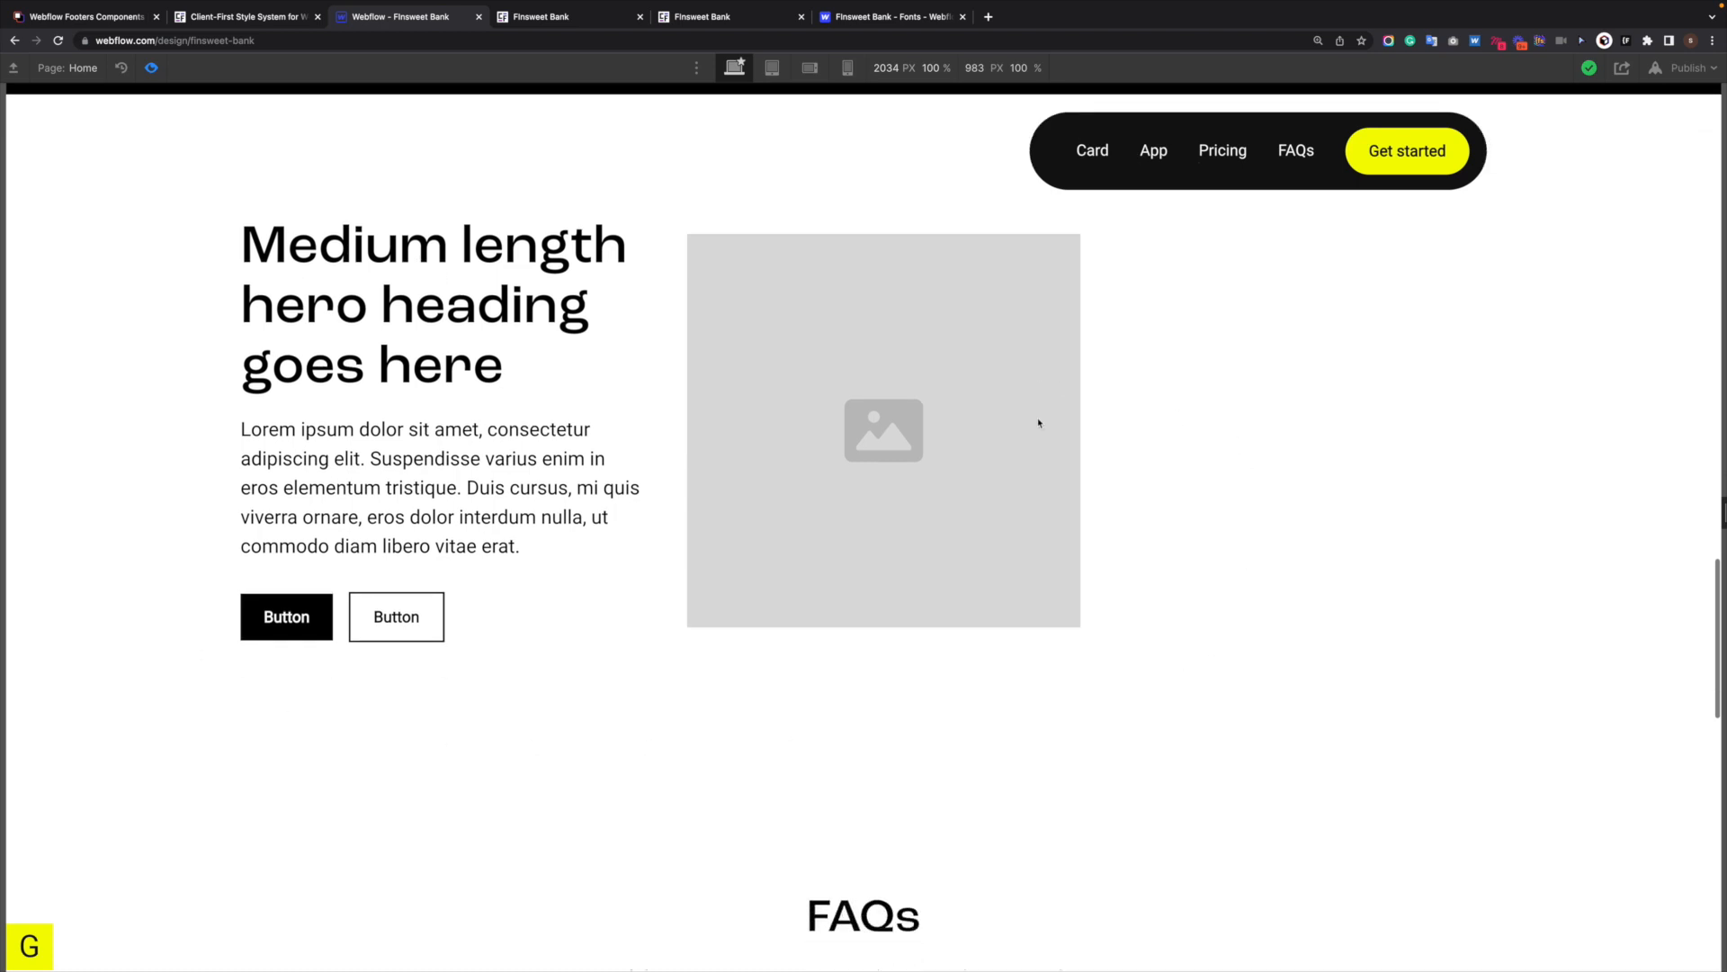
scroll(1038, 423, "down", 10)
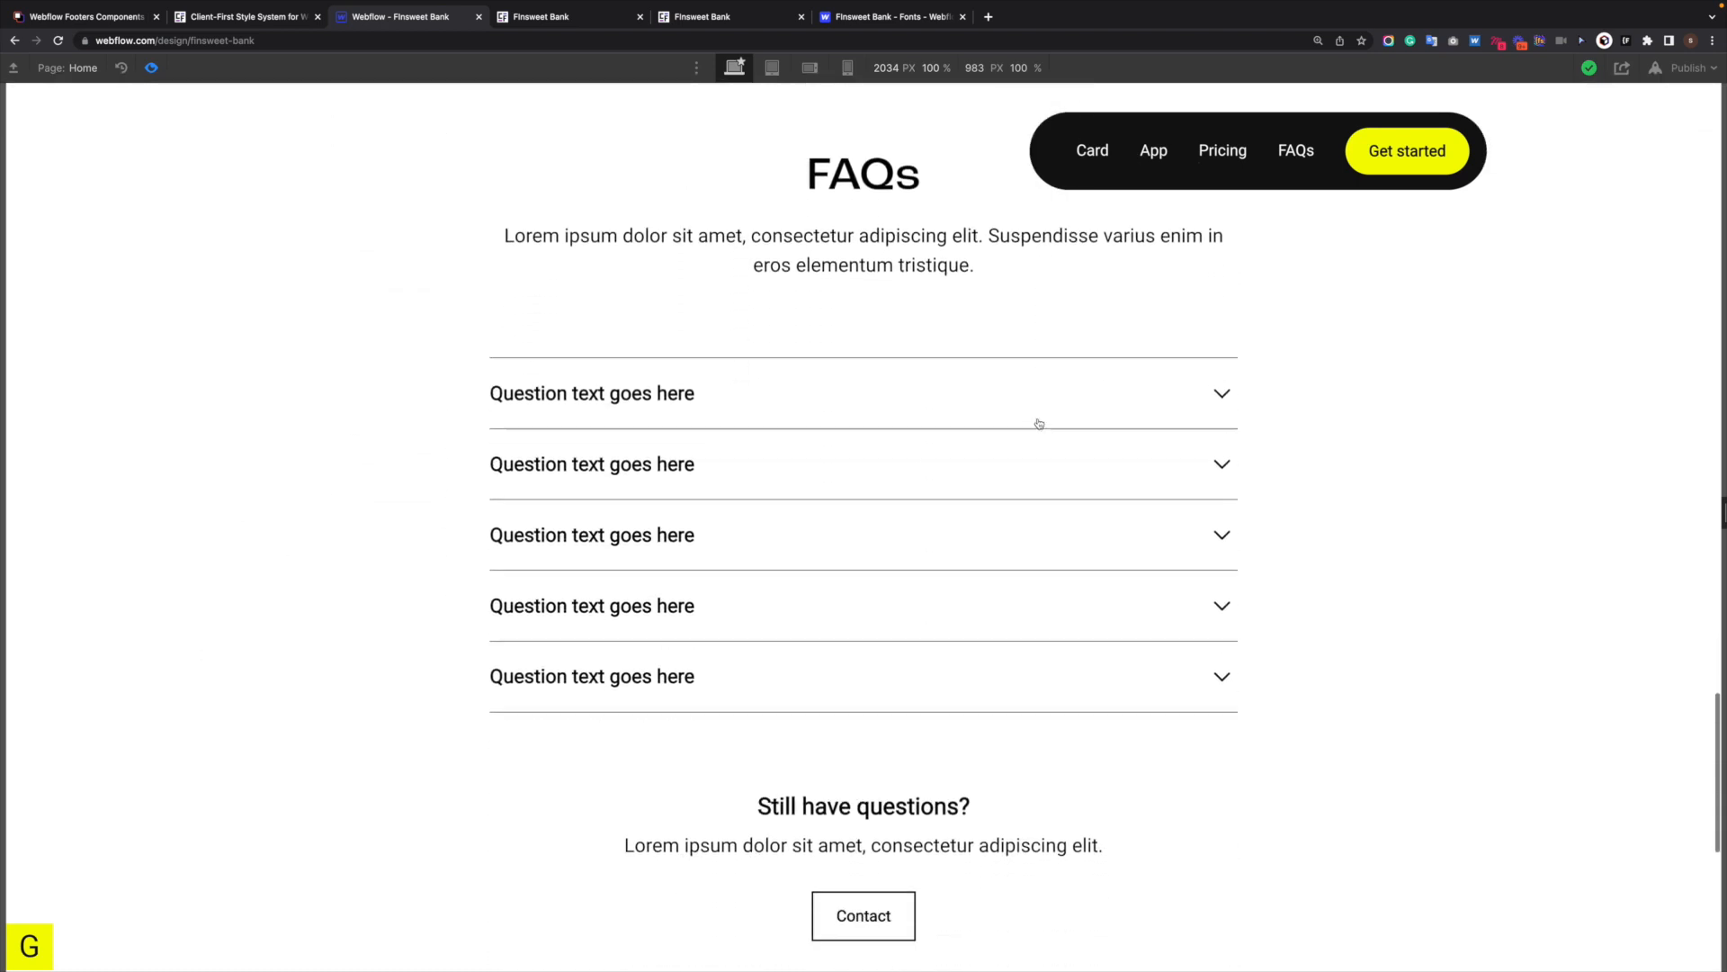
scroll(1038, 423, "down", 1)
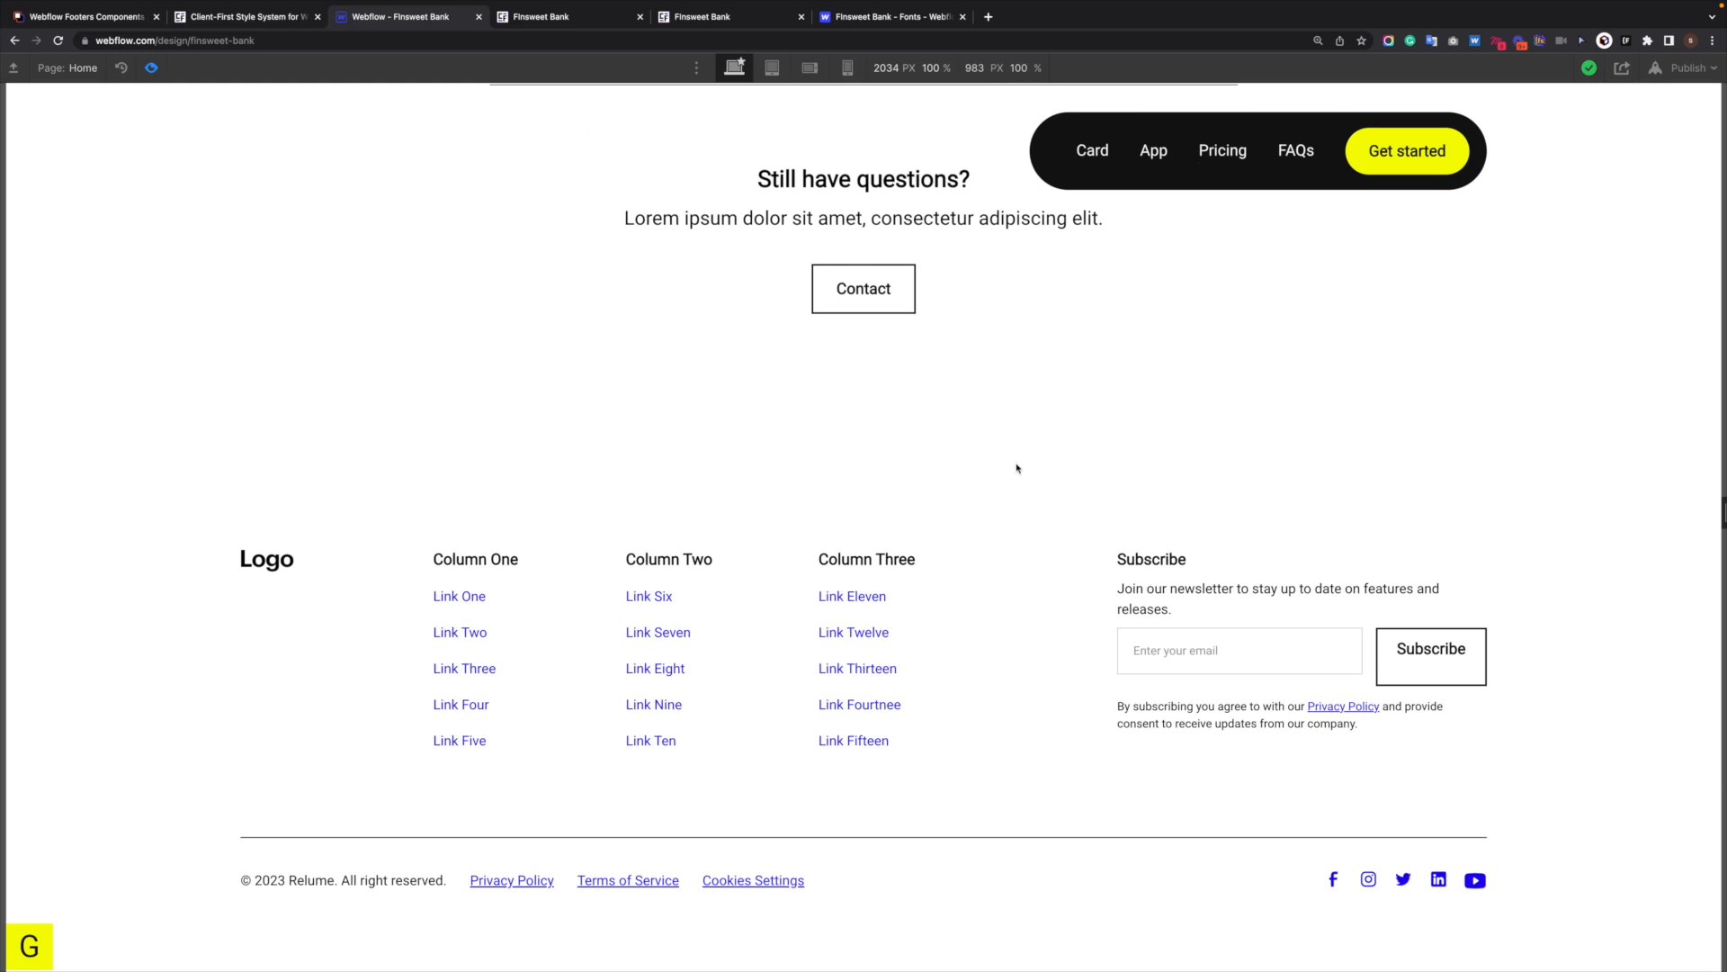
scroll(1016, 468, "up", 15)
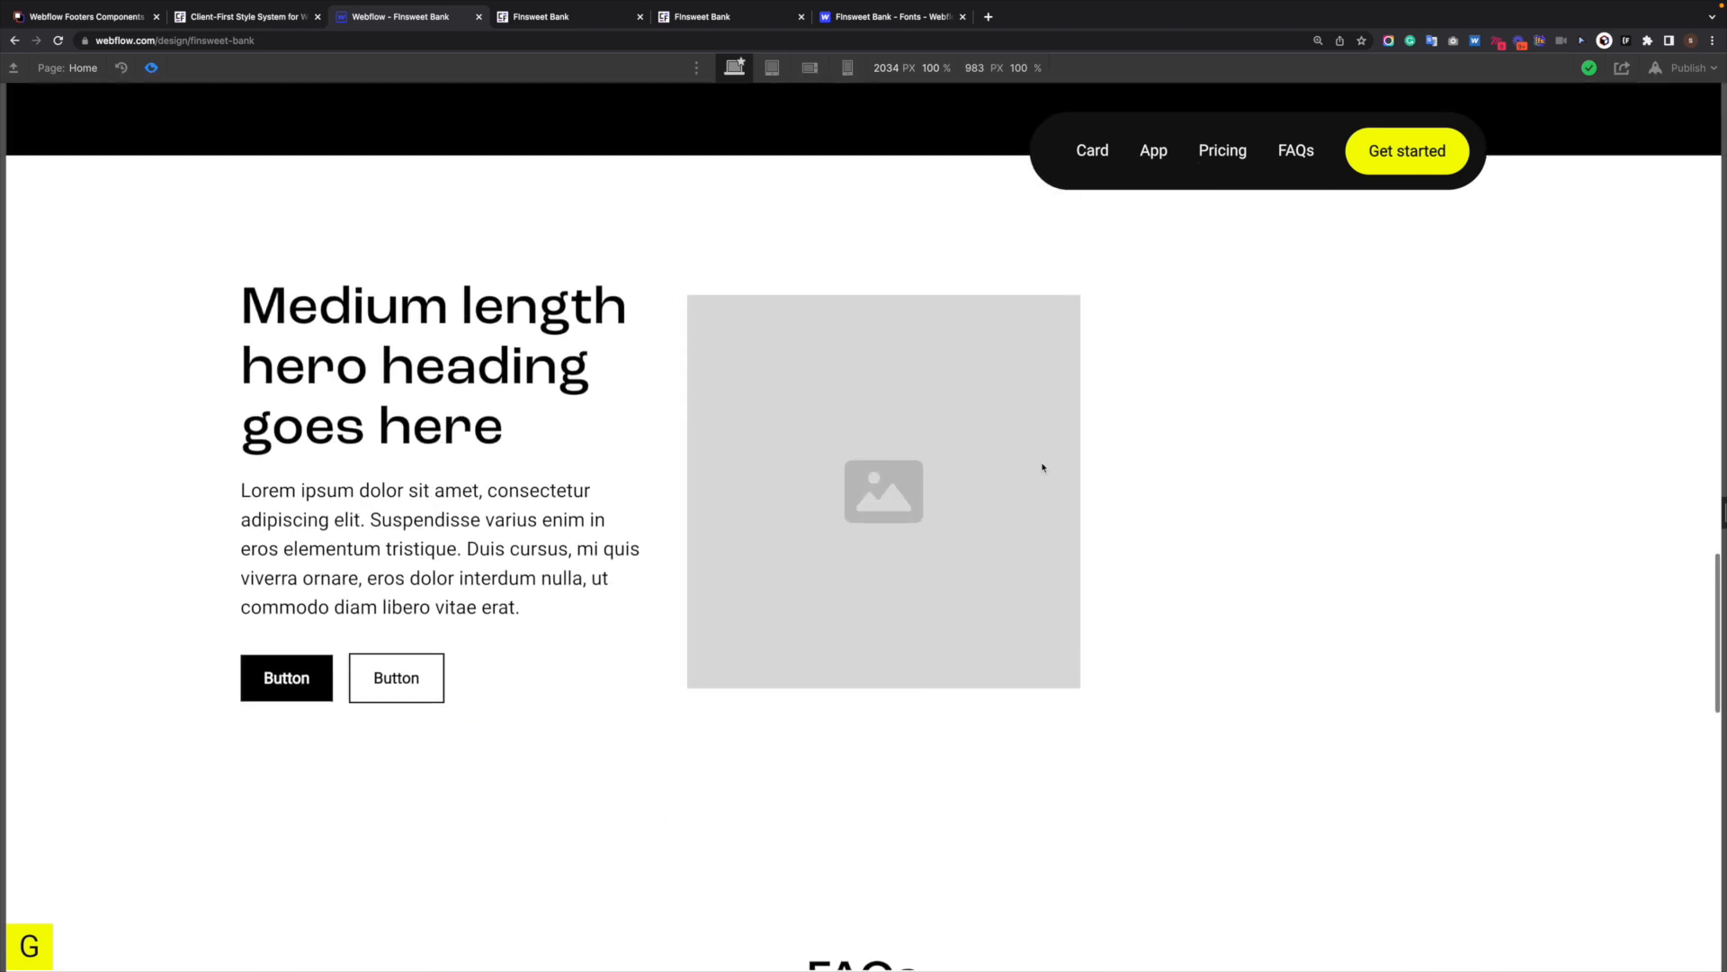
scroll(1042, 467, "up", 12)
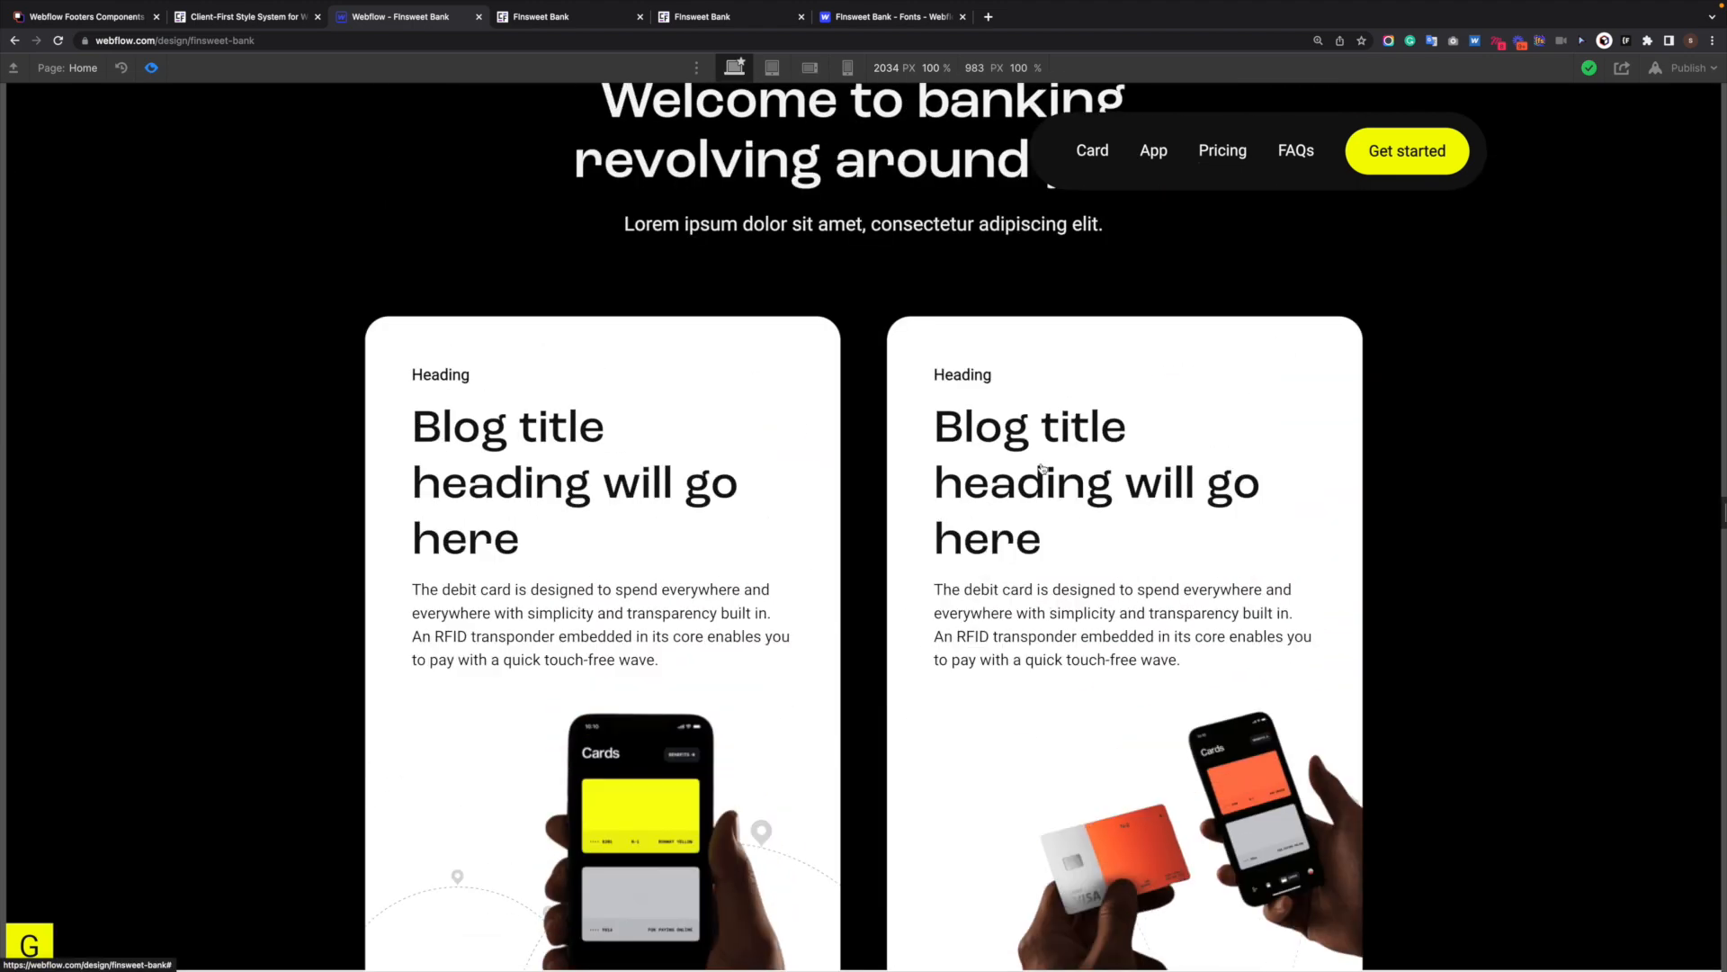